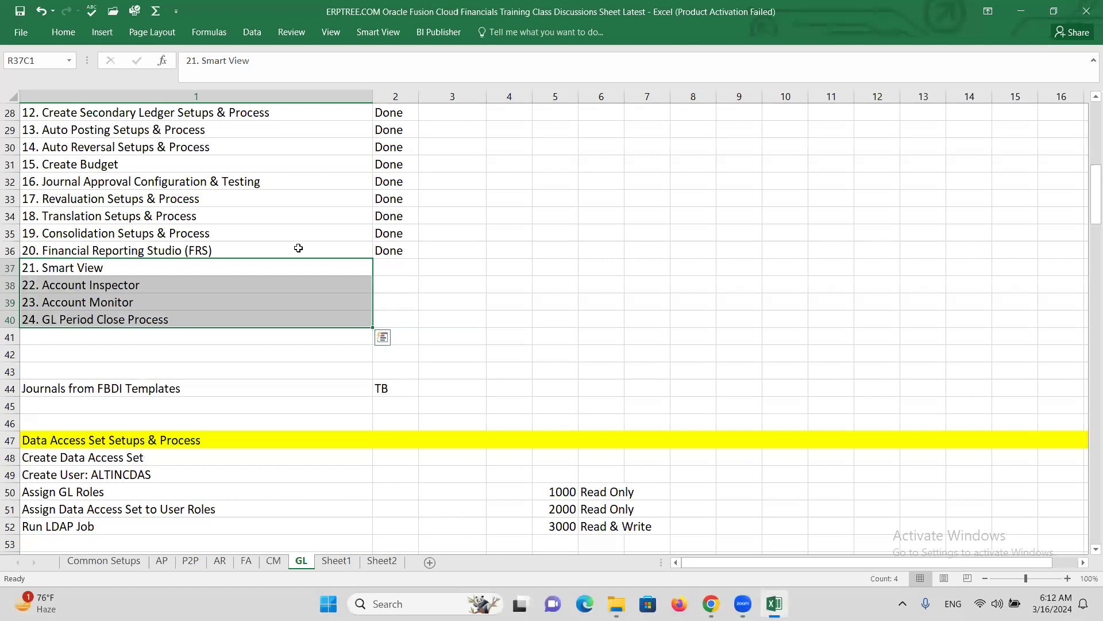
- Review the Financial Reporting Studio and Smart View through Account Monitor entries in the checklist
left_click(298, 248)
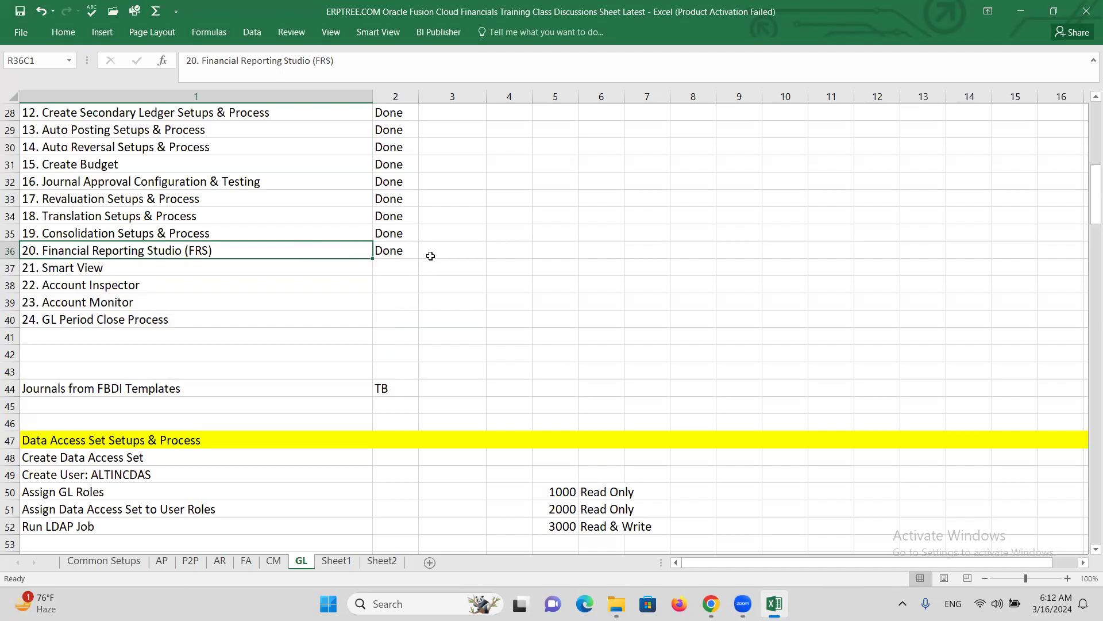
left_click(432, 253)
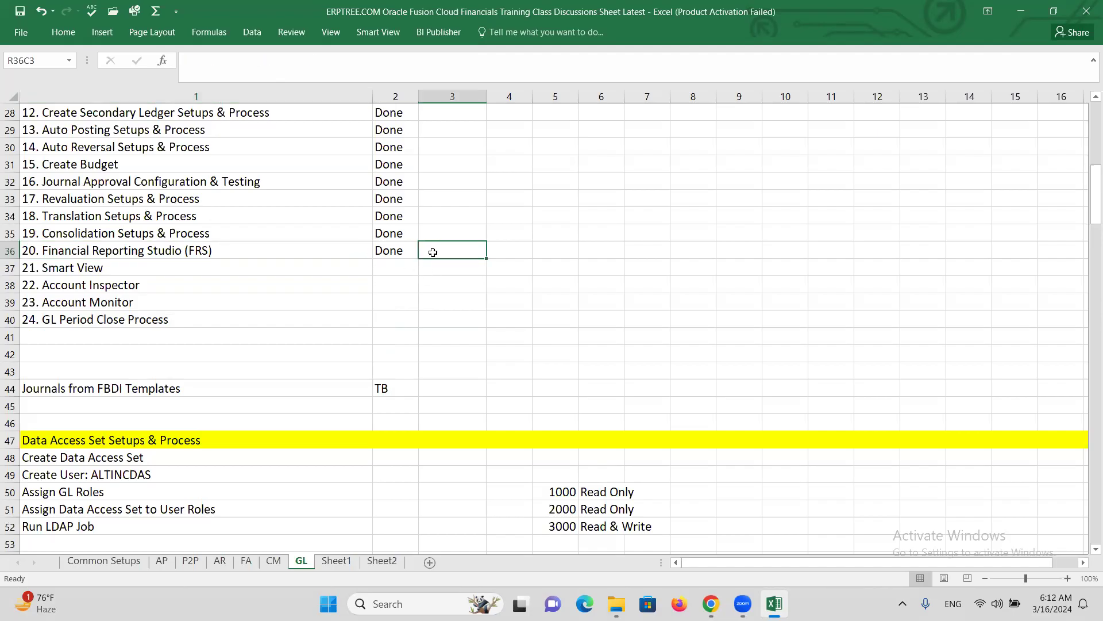
left_click(296, 248)
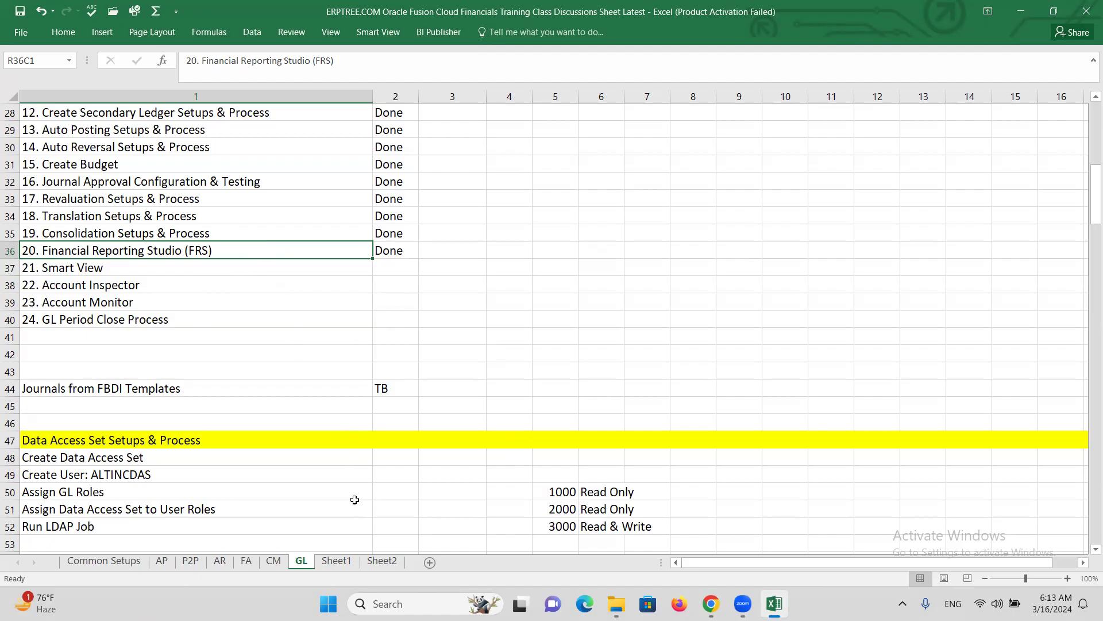
left_click_drag(106, 267, 118, 302)
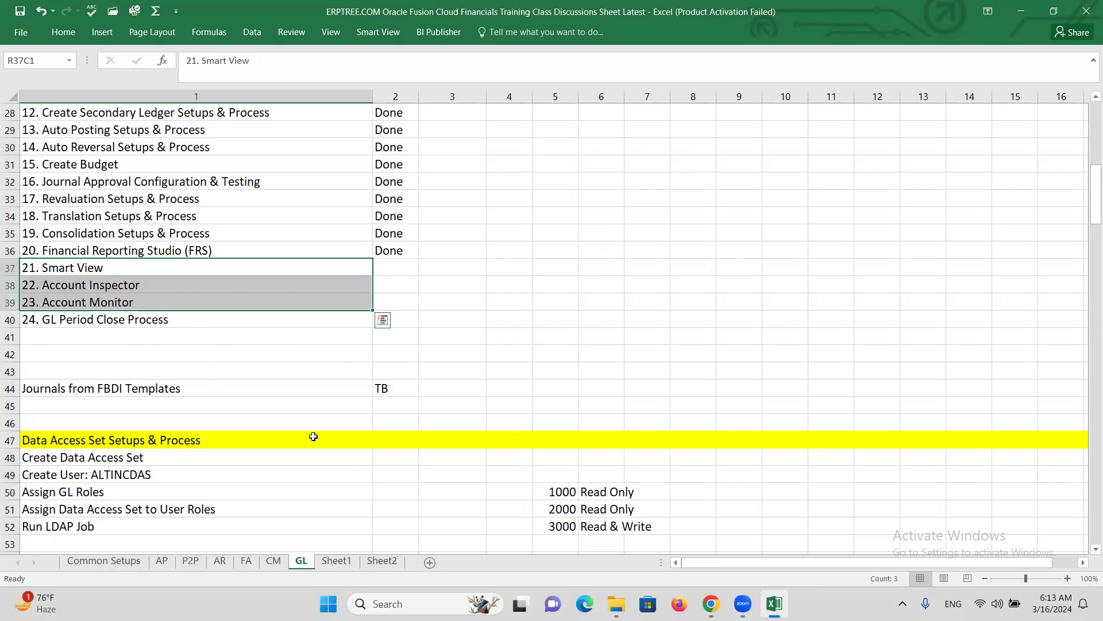
- Select Sheet1's Configure Expenses System Options step, then bring up Oracle Fusion in the browser
left_click(336, 560)
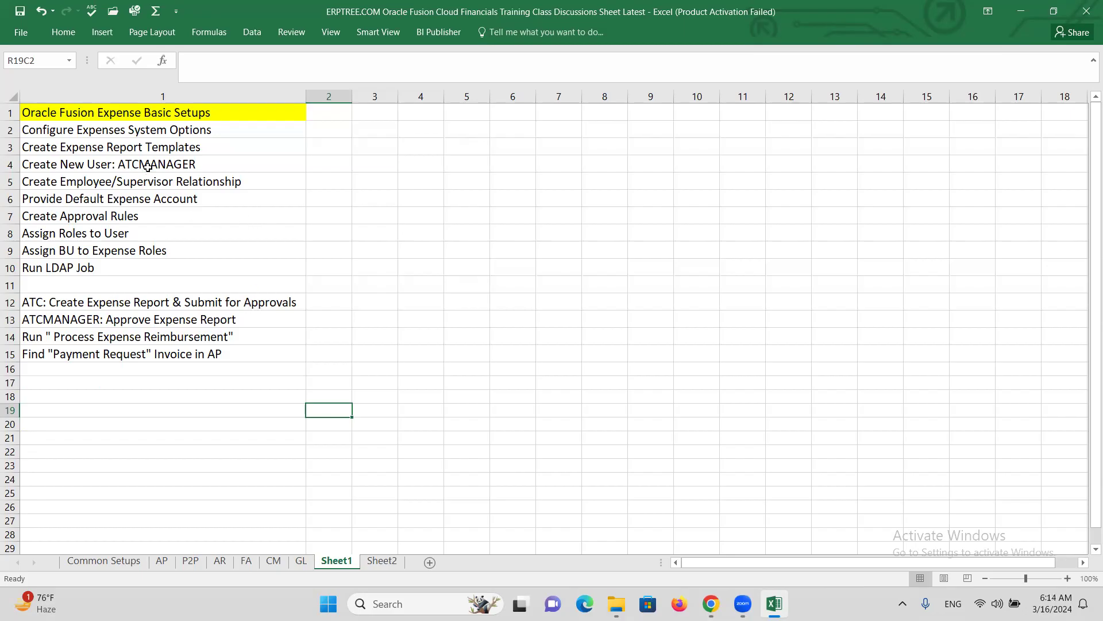
left_click(144, 126)
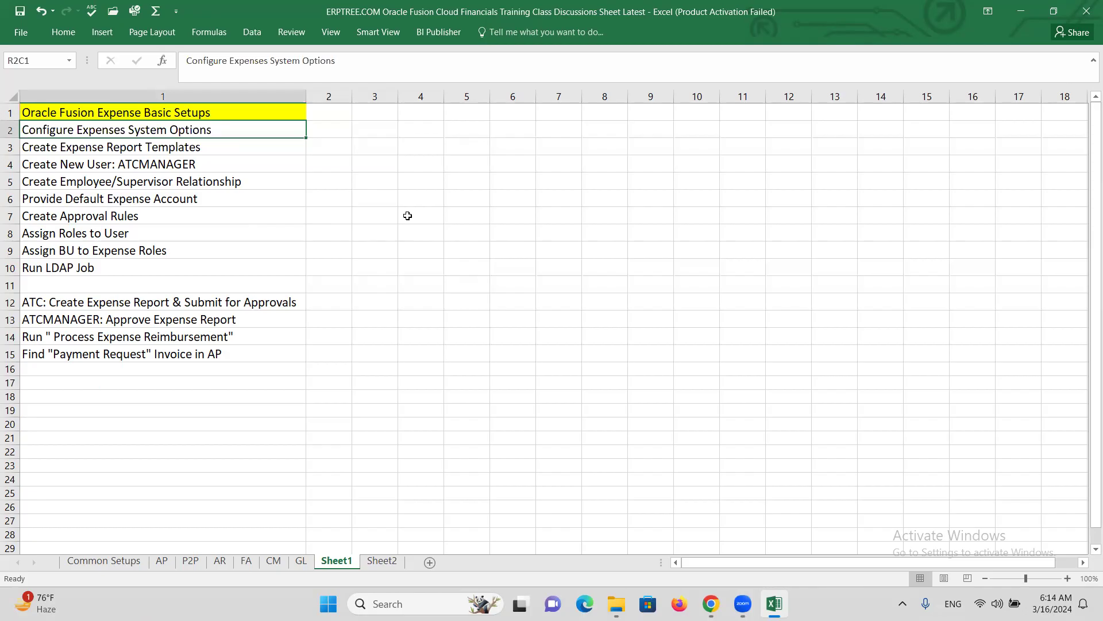
left_click(711, 604)
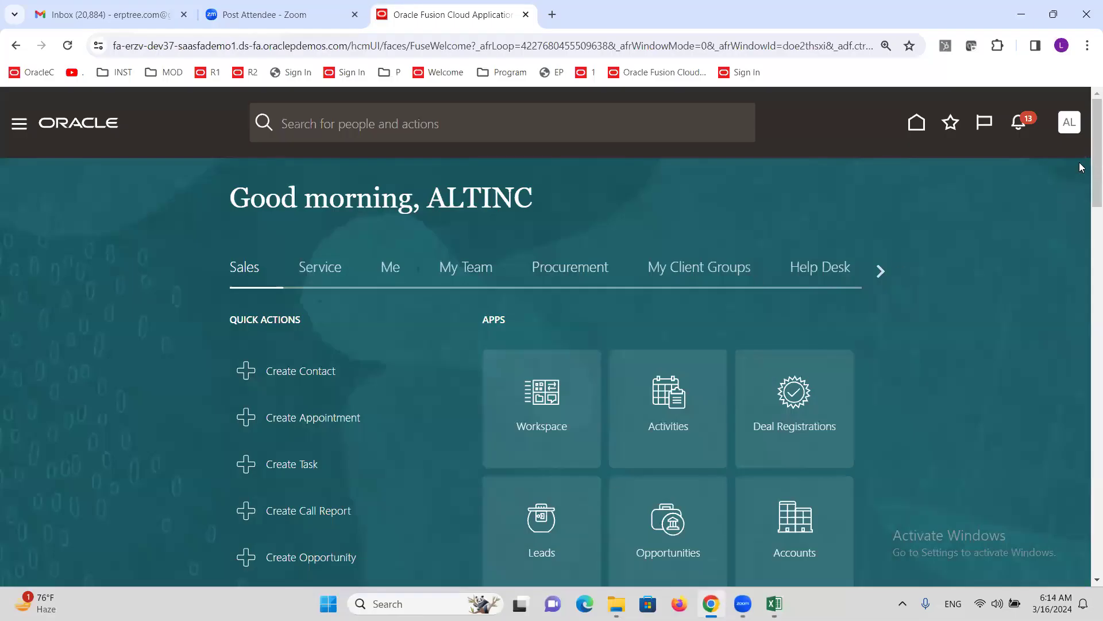
- From Setup and Maintenance, search tasks for 'SYSTEM OPTIONS' and open Manage Expenses System Options
left_click(1070, 123)
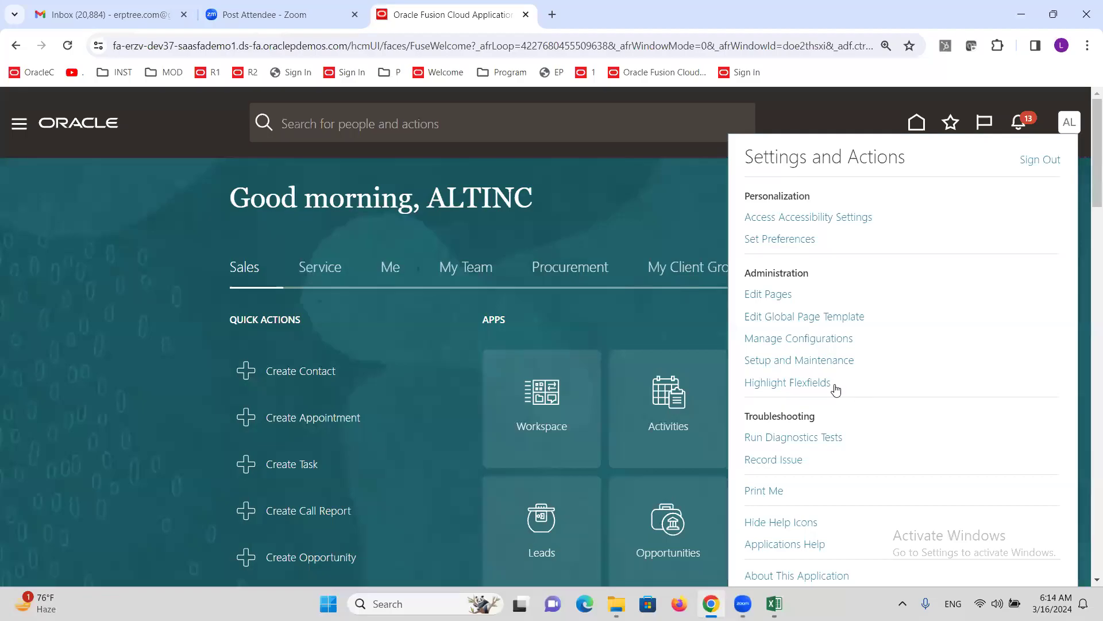
left_click(813, 363)
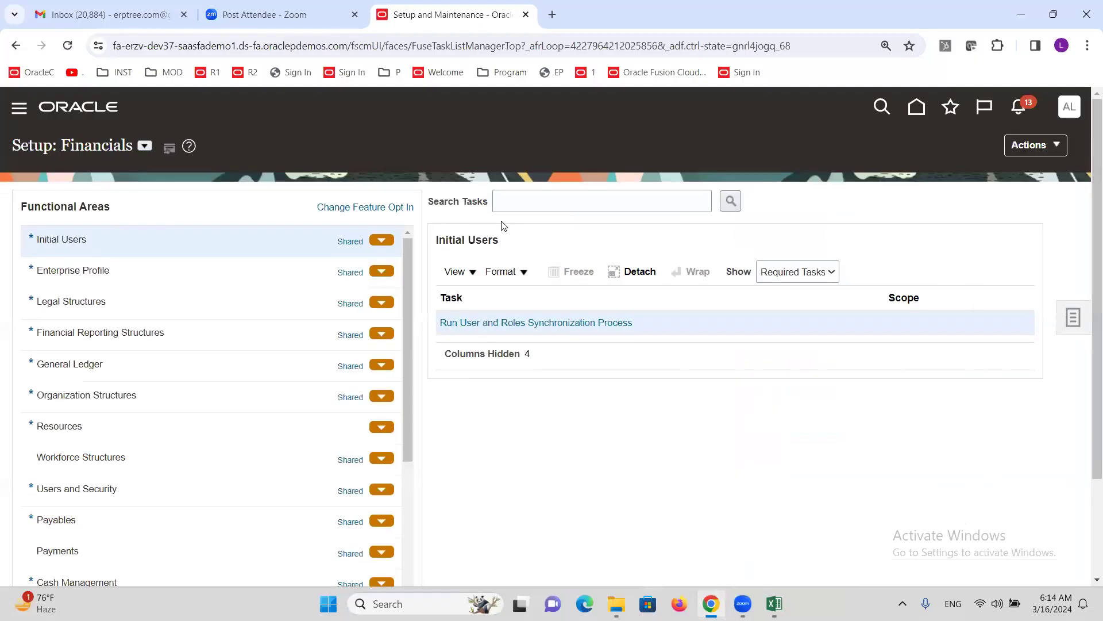
left_click(592, 203)
type("S")
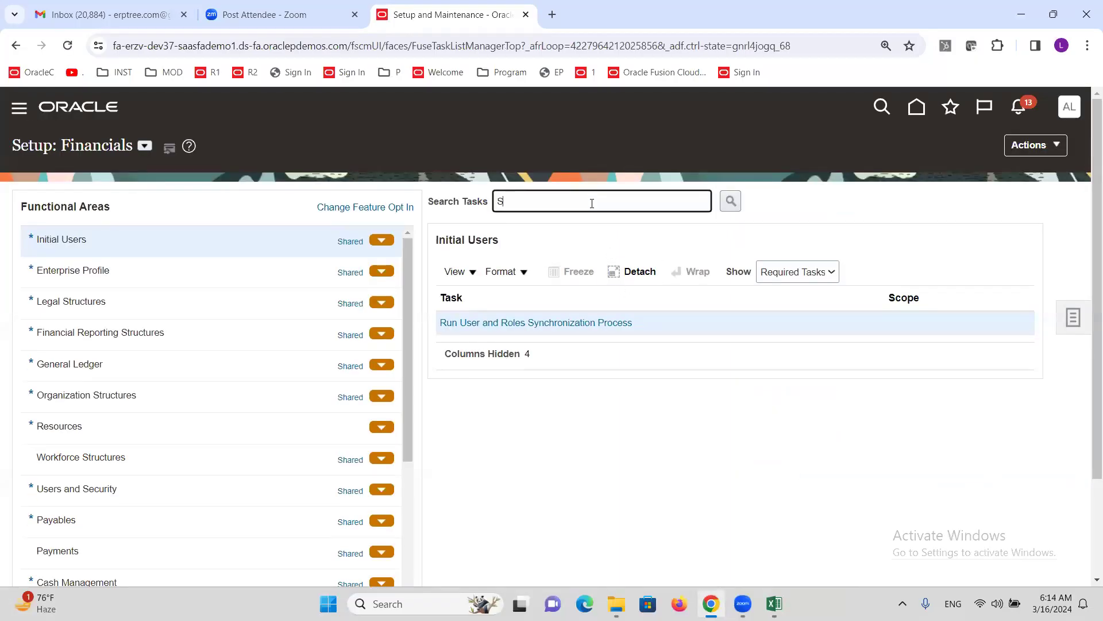
type("UYYSTEM OPTIONS")
key("Return")
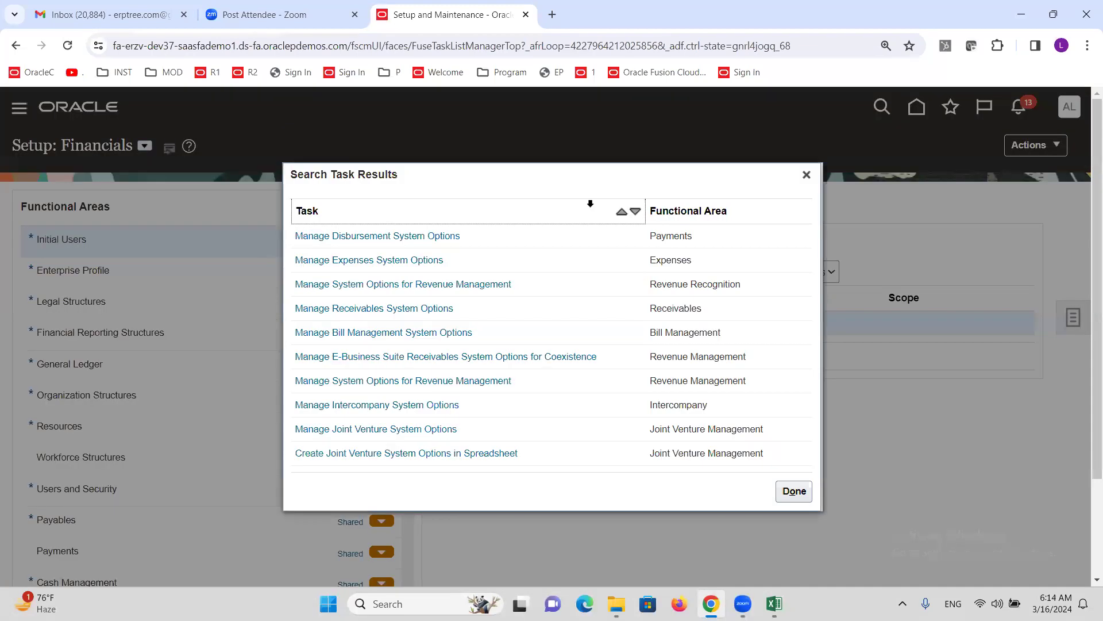
left_click(406, 260)
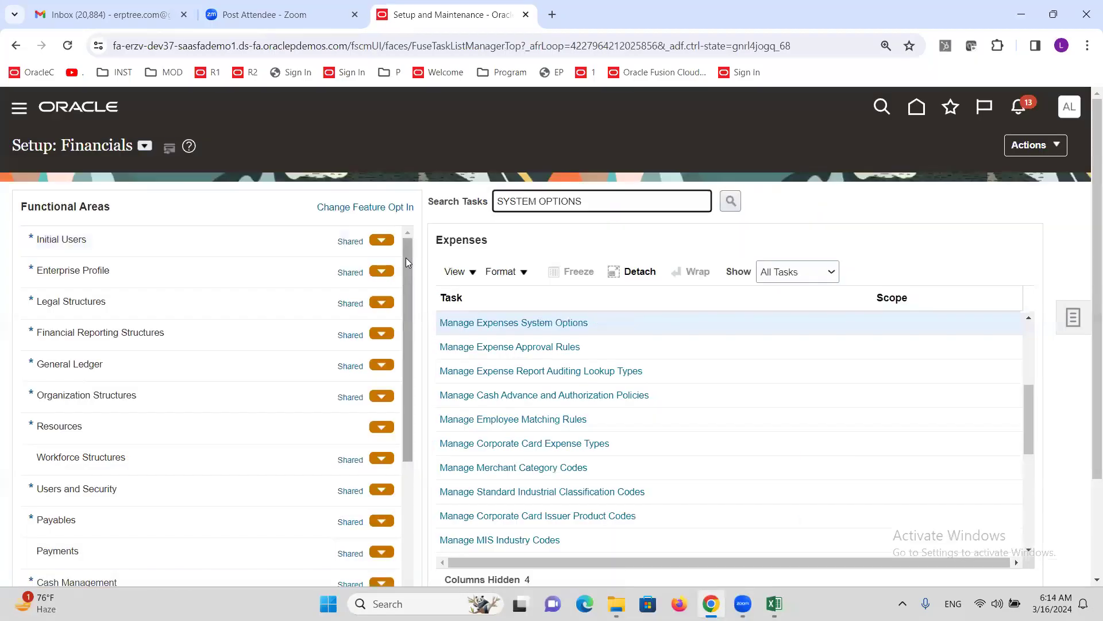
left_click(503, 324)
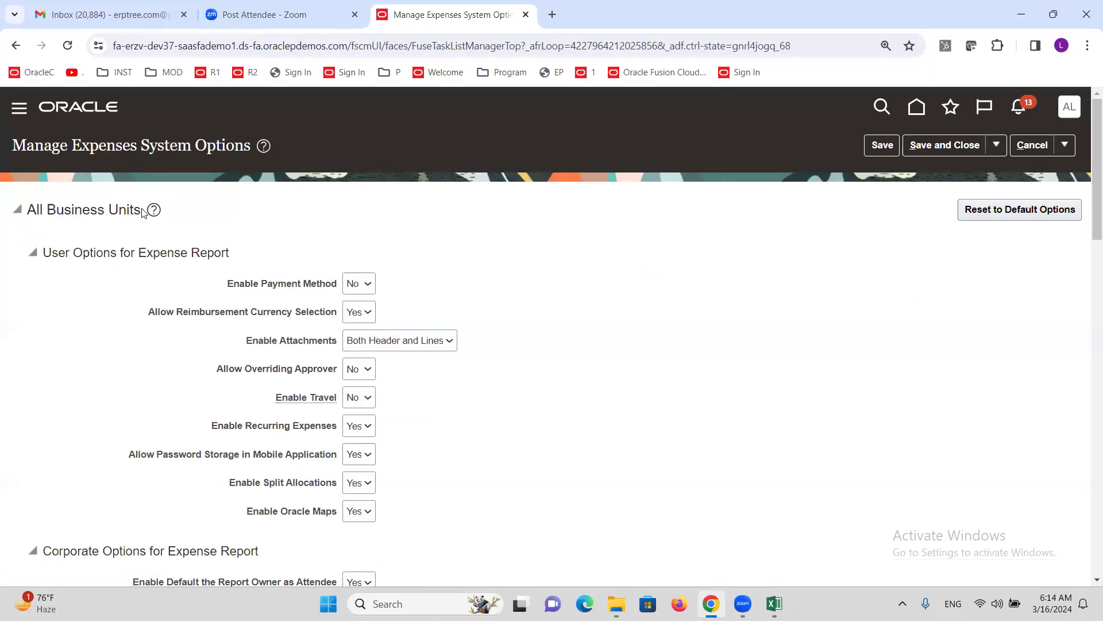
- Highlight the All Business Units heading on the Expenses System Options page
left_click_drag(142, 212, 30, 207)
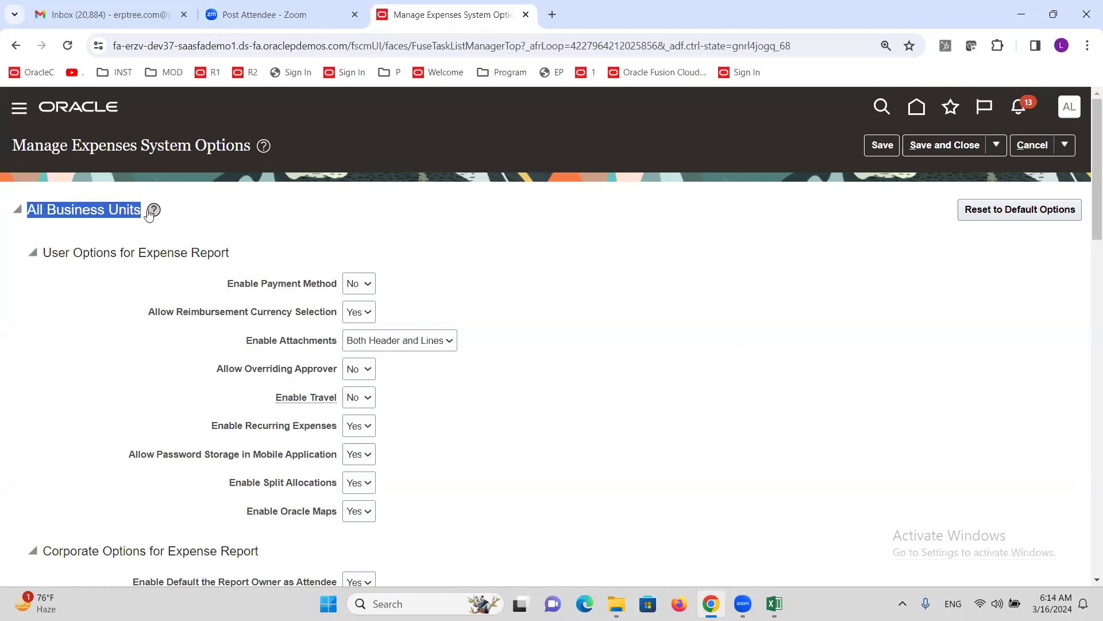
double_click(111, 214)
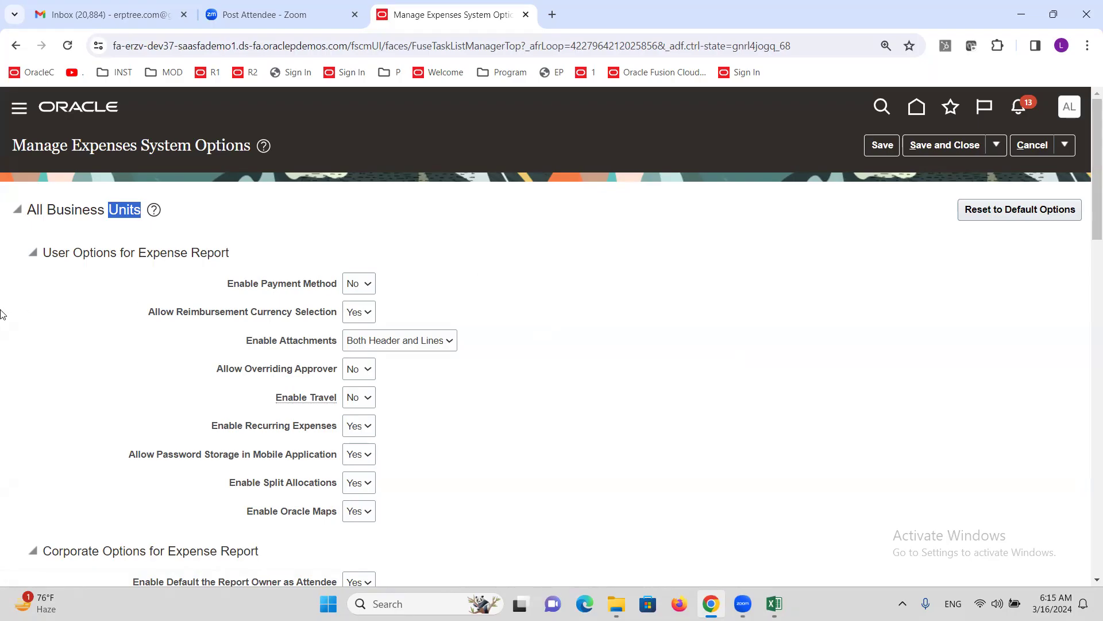
scroll(414, 374, "down", 5)
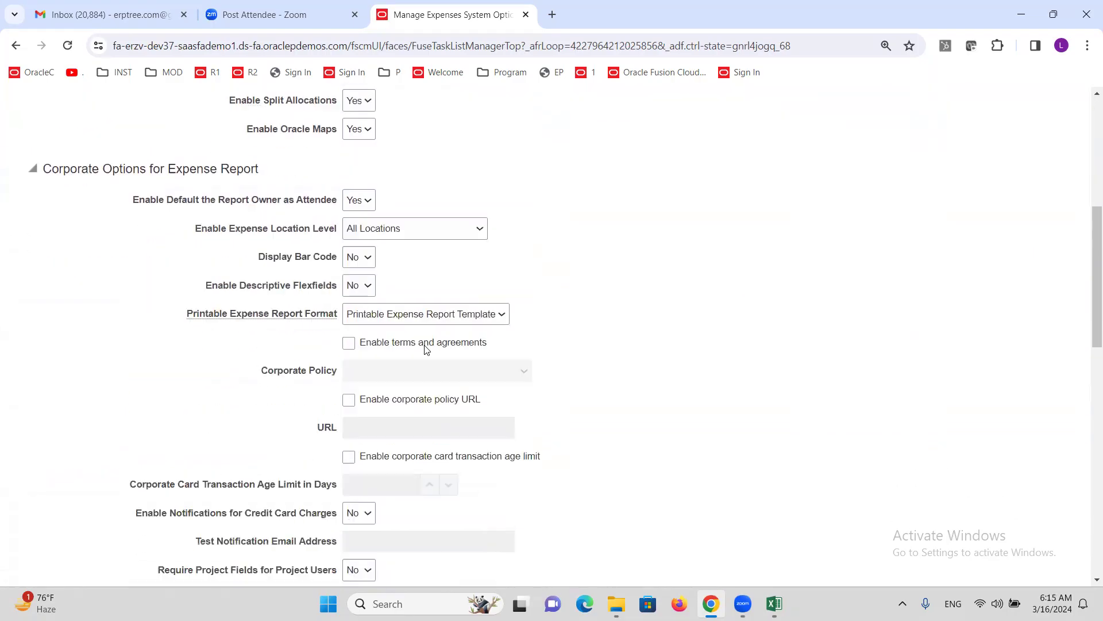
scroll(429, 342, "down", 7)
scroll(446, 325, "down", 6)
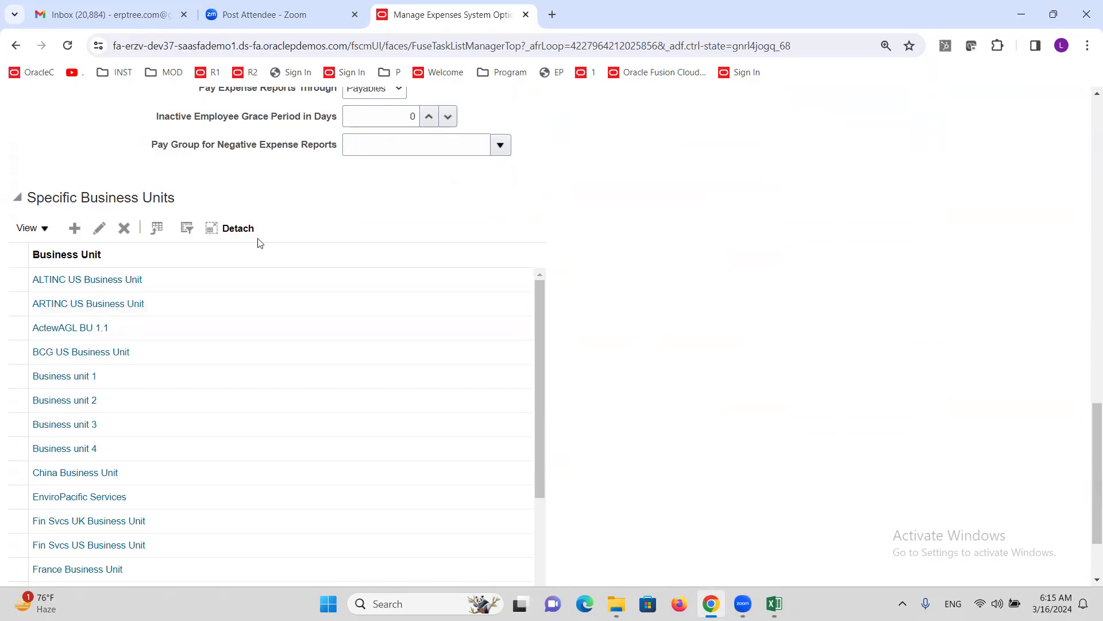
scroll(260, 236, "up", 20)
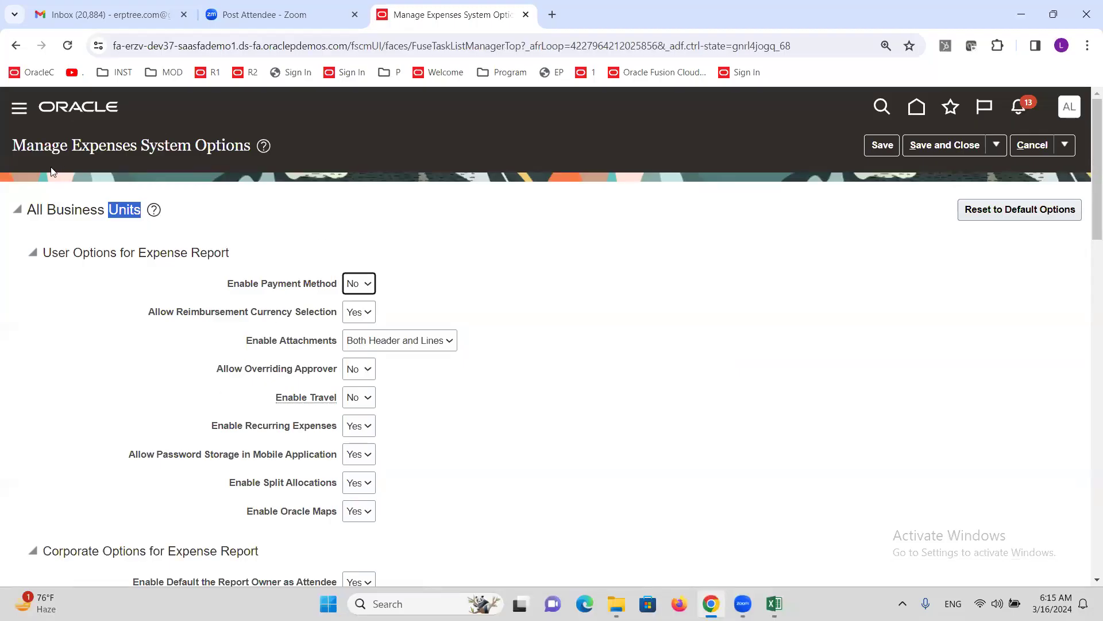
left_click(29, 213)
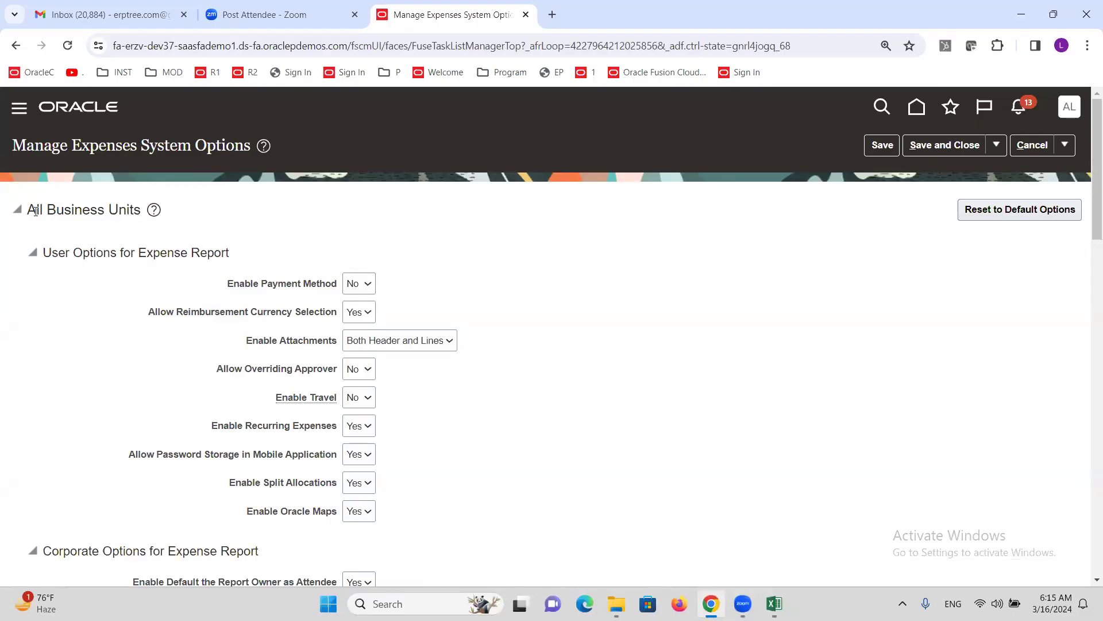
triple_click(139, 205)
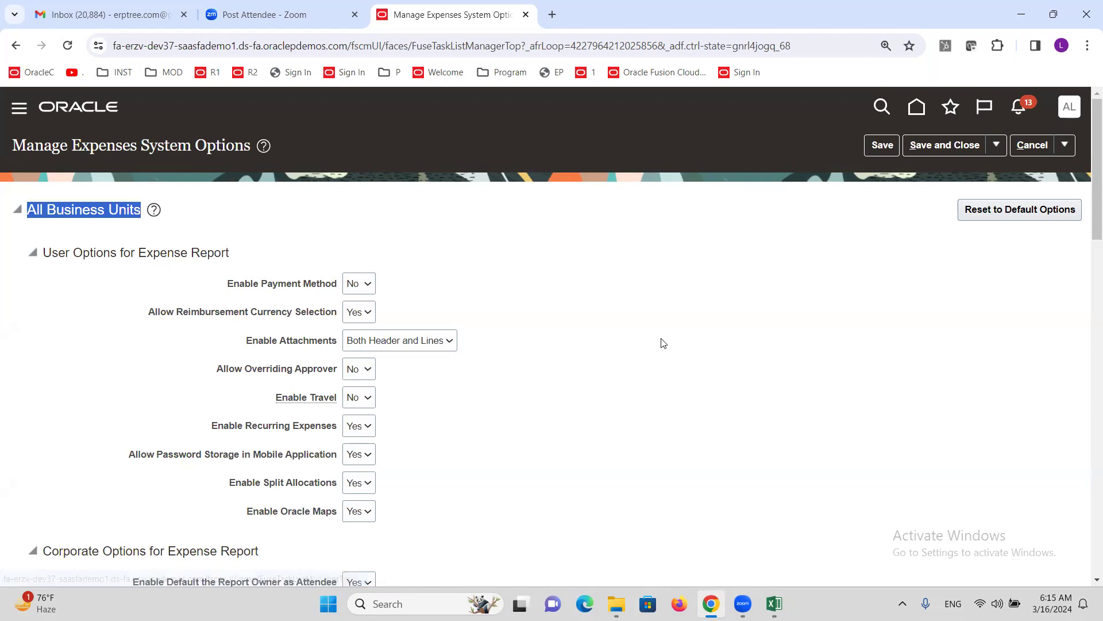
- Filter the Specific Business Units list by 'ALT' to show only ALTINC US Business Unit
scroll(509, 329, "down", 15)
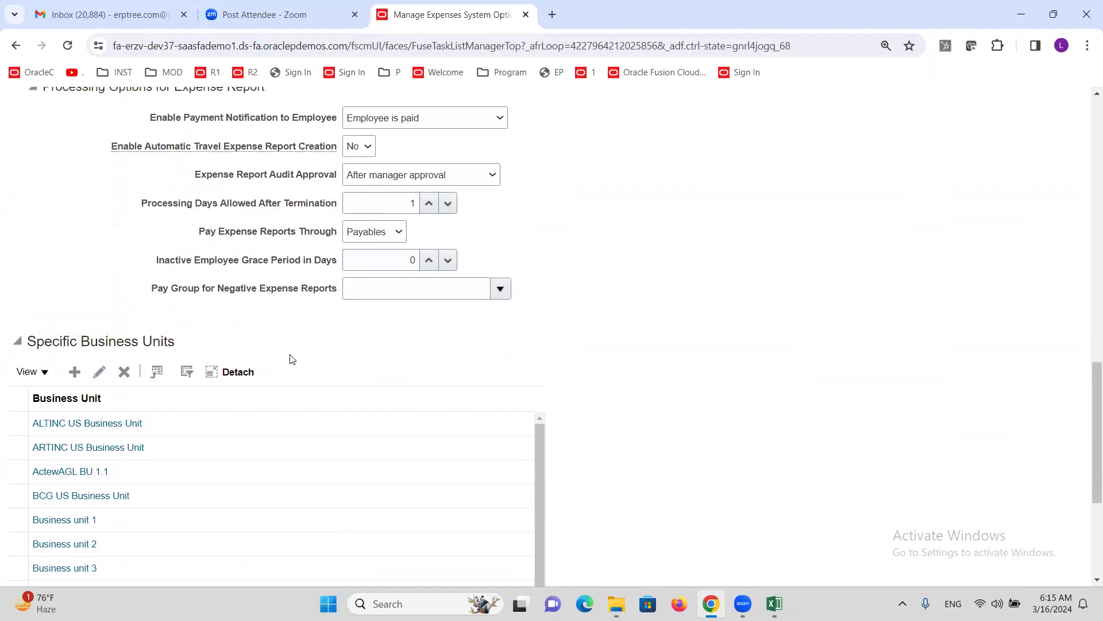
left_click(186, 376)
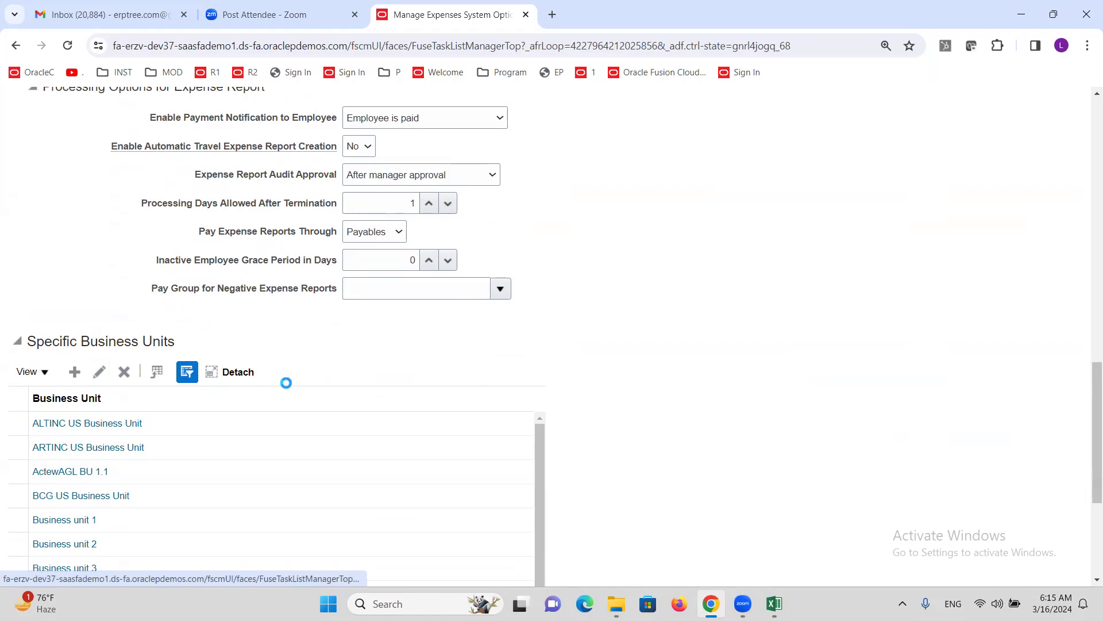
left_click(190, 398)
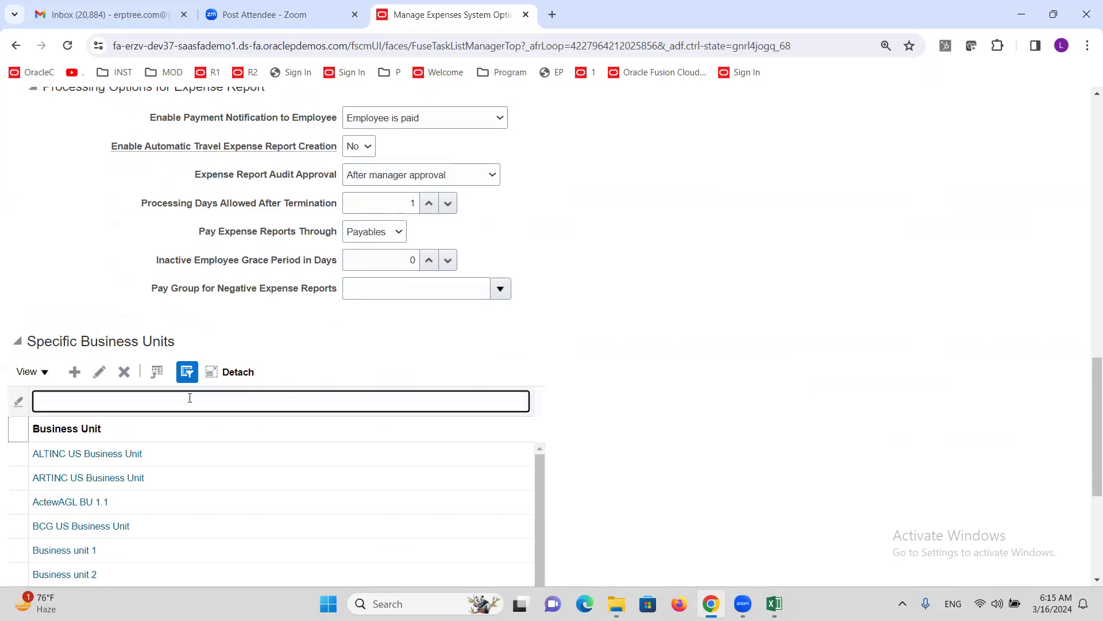
type("ALT")
key("Return")
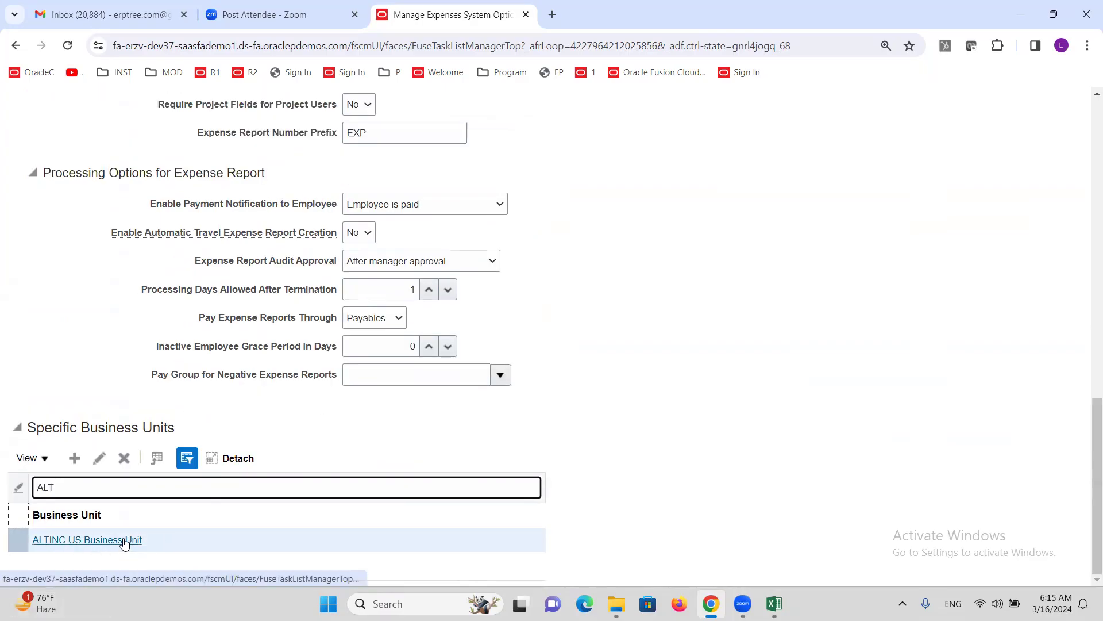
left_click(124, 541)
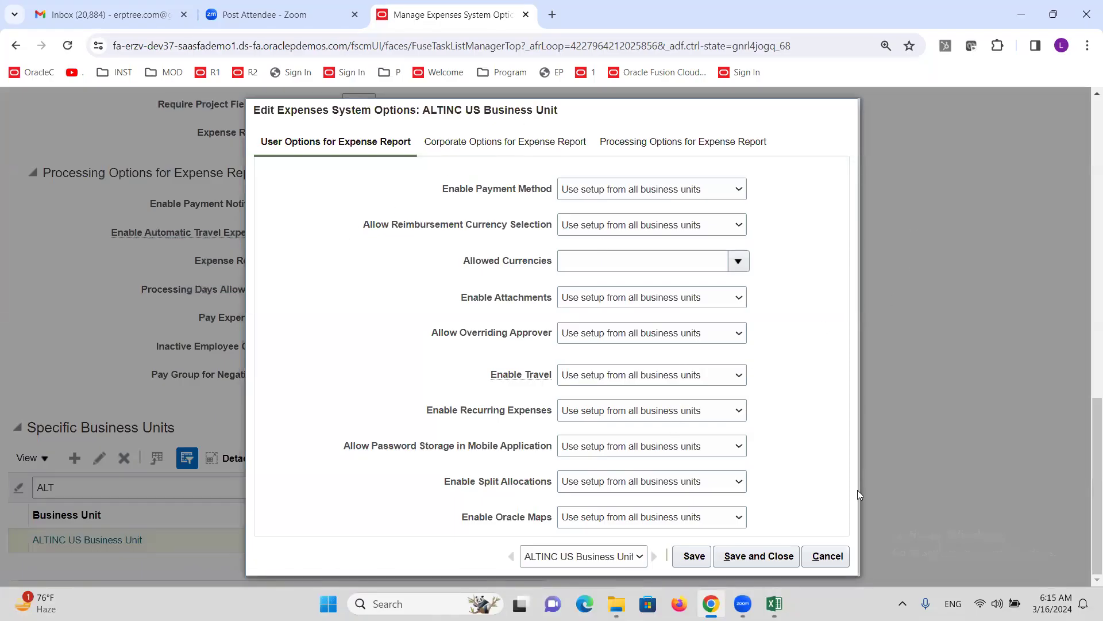
left_click(830, 558)
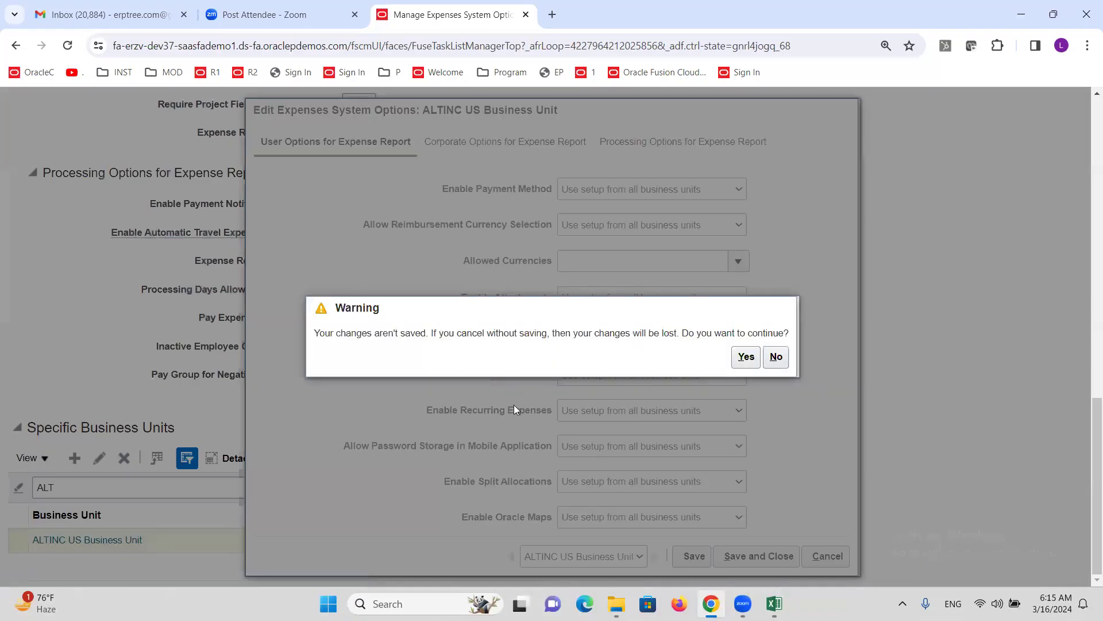
left_click(746, 357)
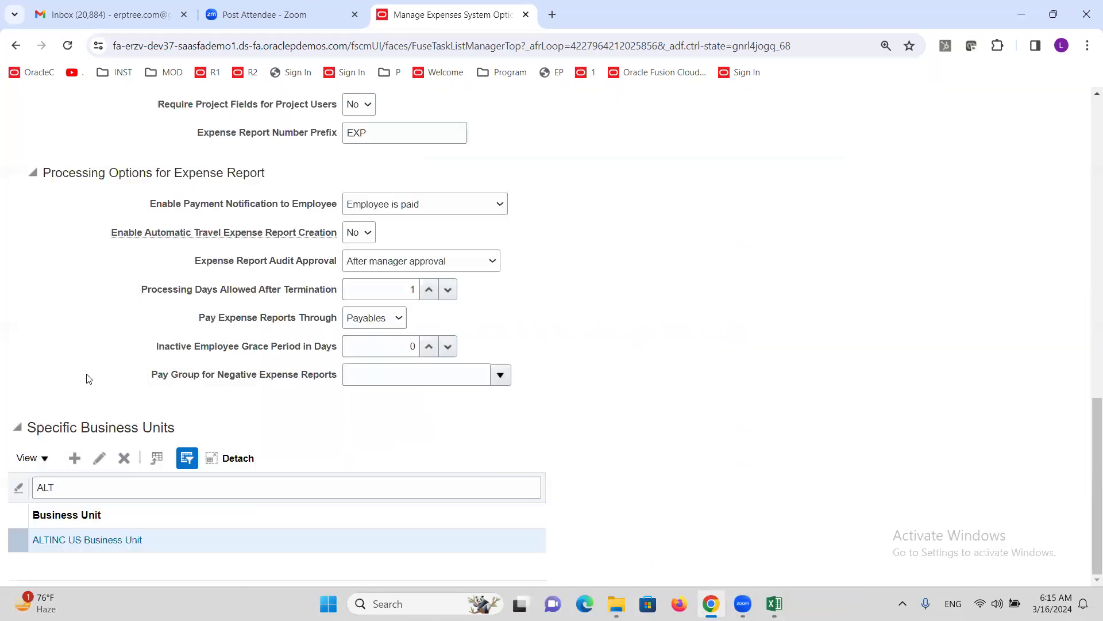
scroll(106, 368, "up", 10)
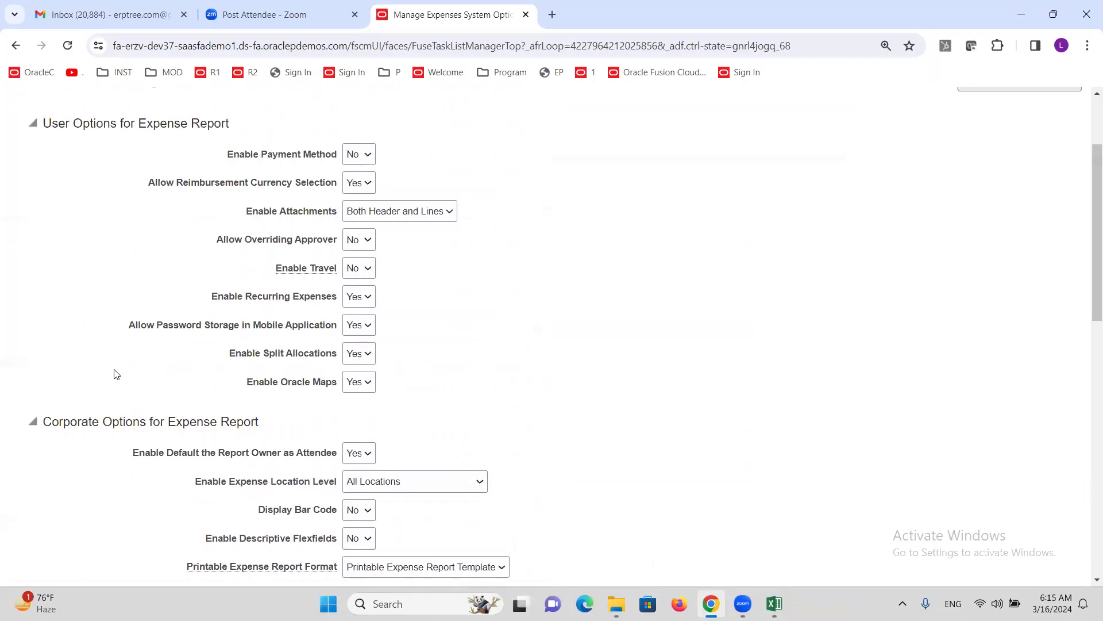
scroll(91, 412, "down", 7)
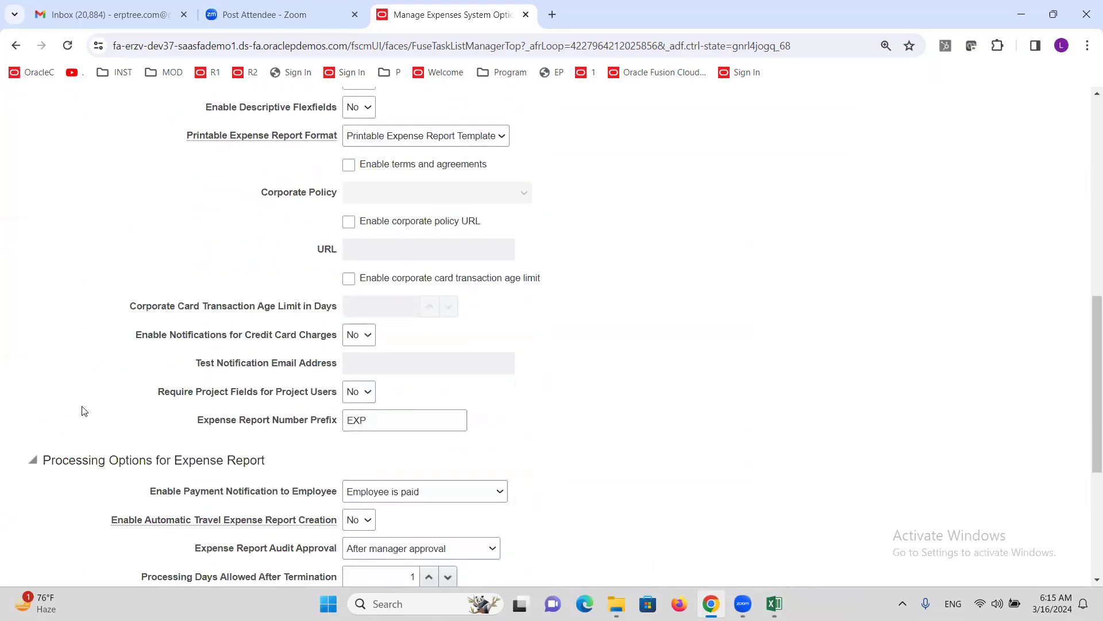
scroll(85, 411, "down", 4)
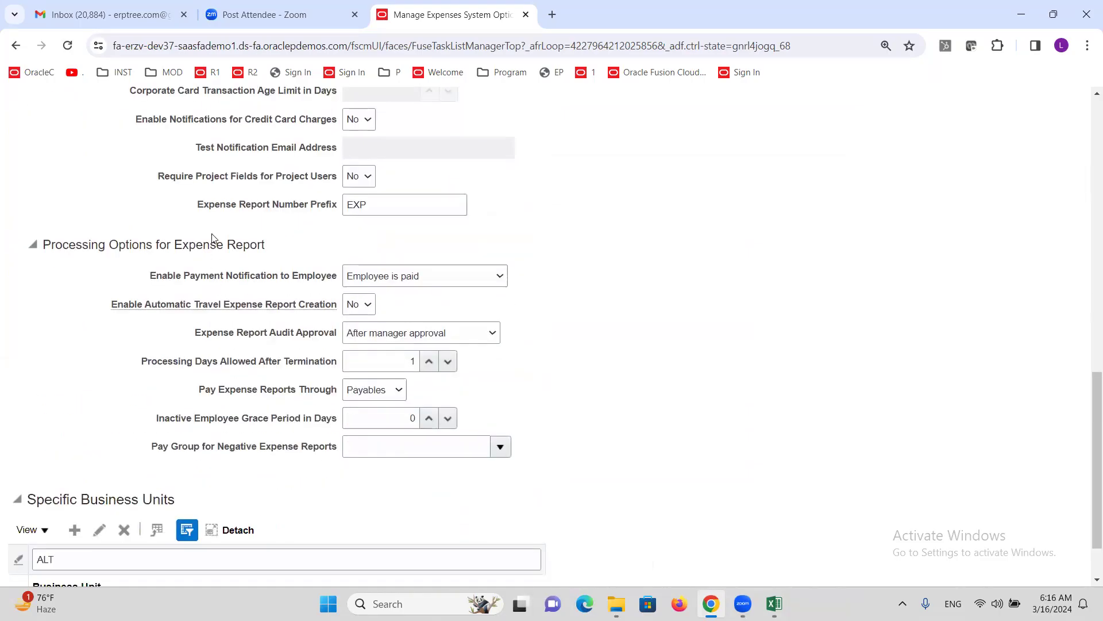
- Change the report number prefix to ALT, keep Payables as payment route, and save
double_click(371, 208)
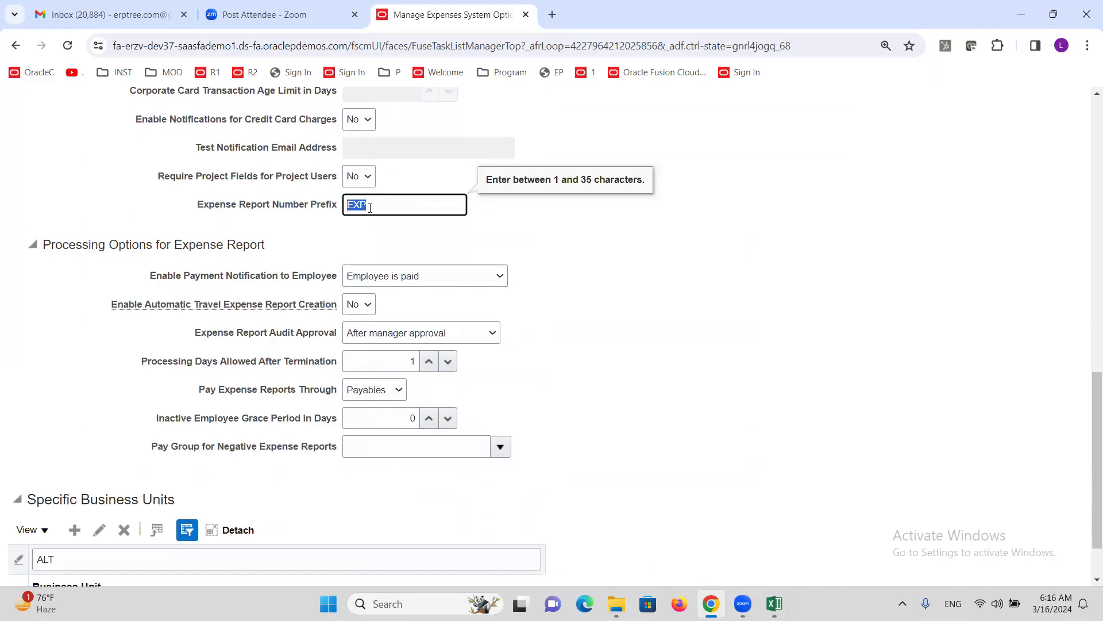
type("ALT")
scroll(506, 222, "down", 1)
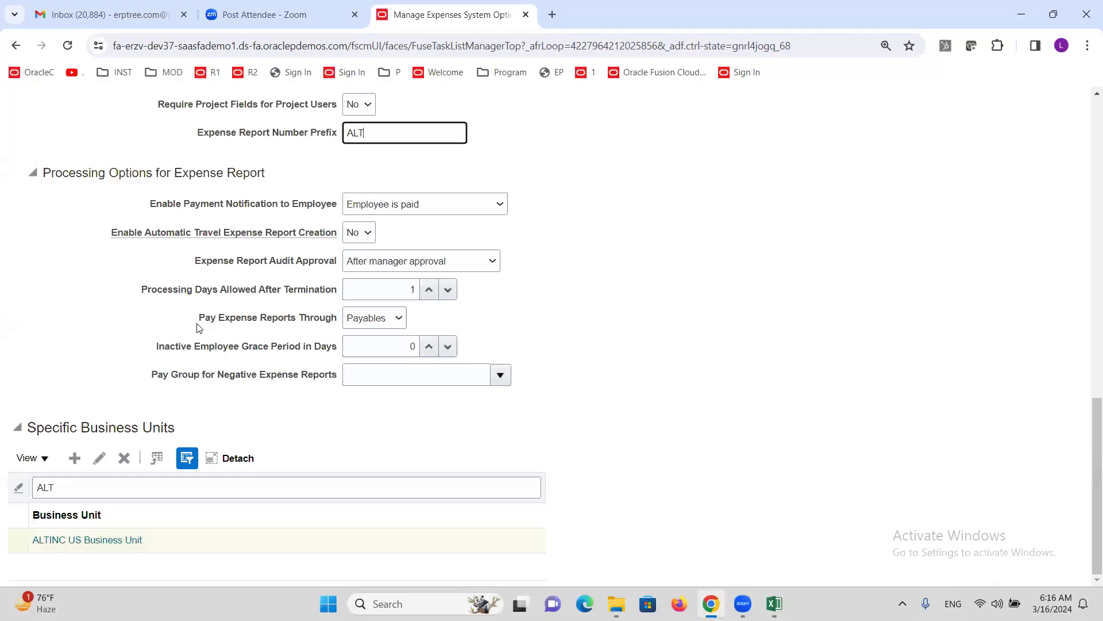
left_click_drag(195, 318, 340, 318)
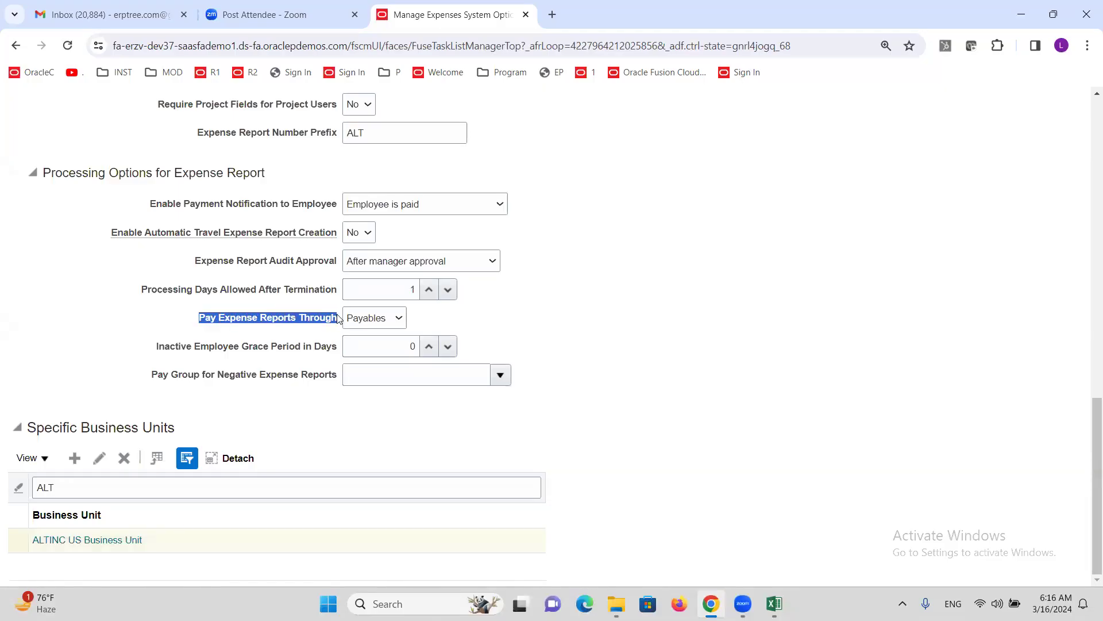
left_click(398, 319)
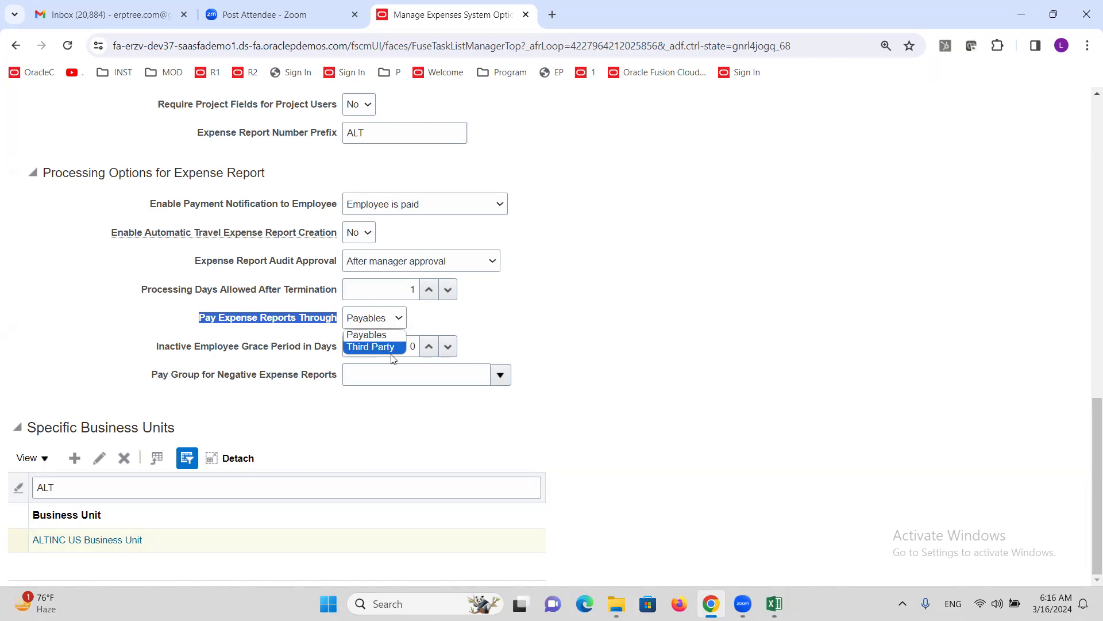
left_click(276, 333)
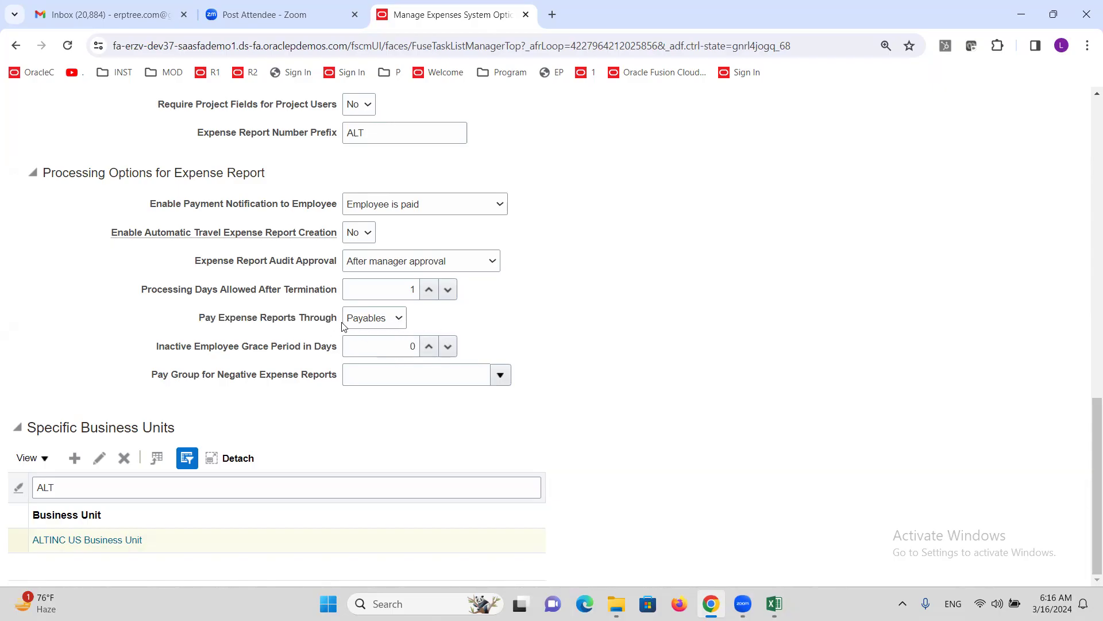
scroll(713, 327, "up", 14)
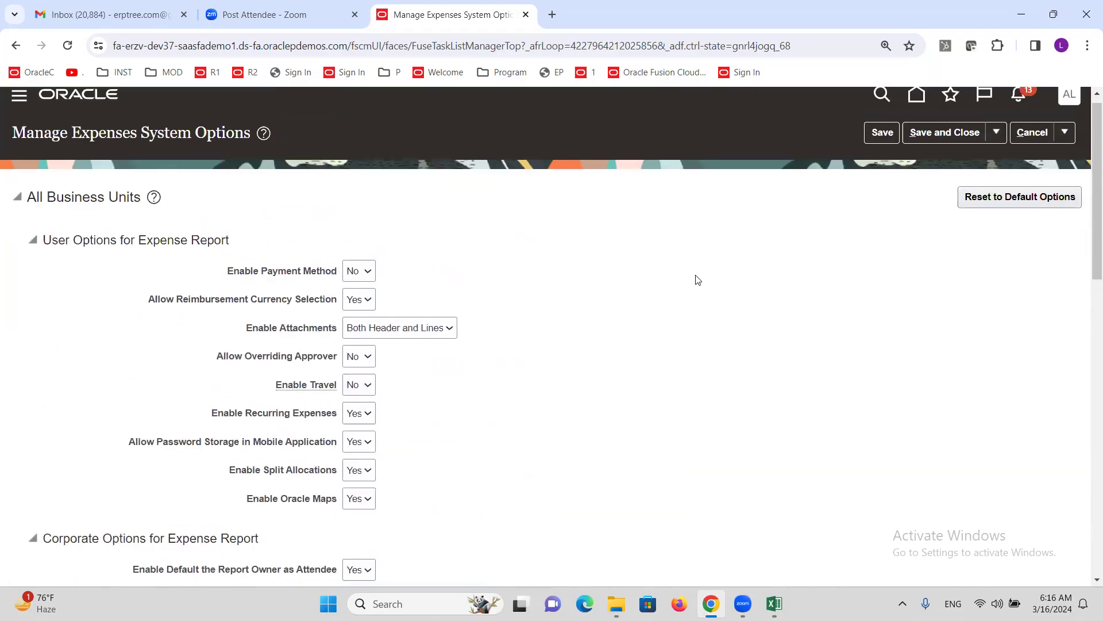
left_click(945, 147)
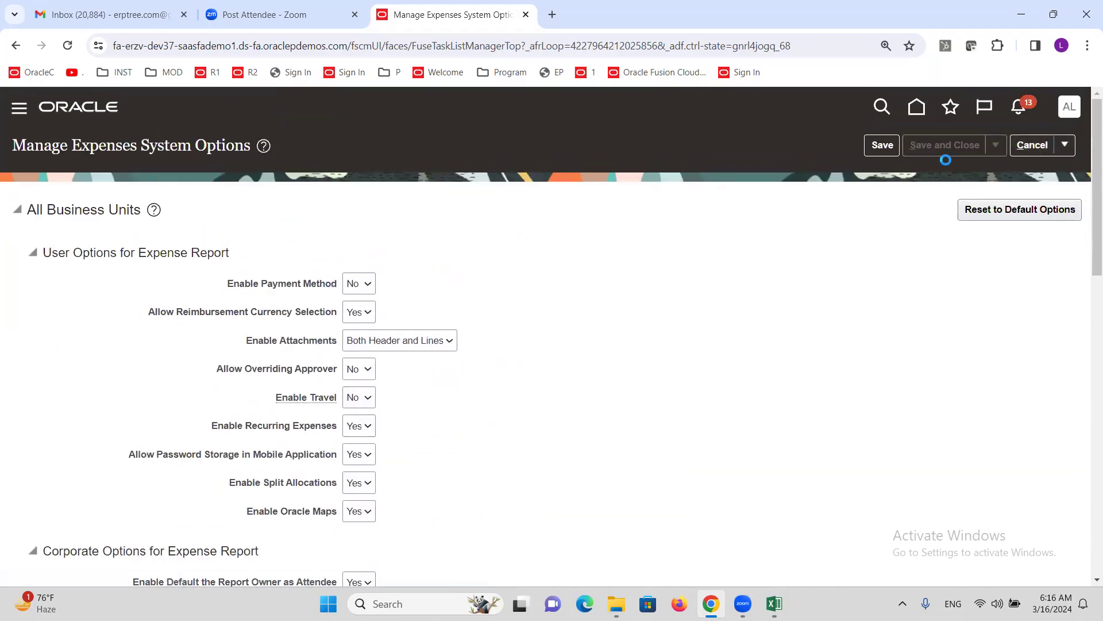
- Select the Create Expense Report Templates checklist step and save the workbook
left_click(774, 603)
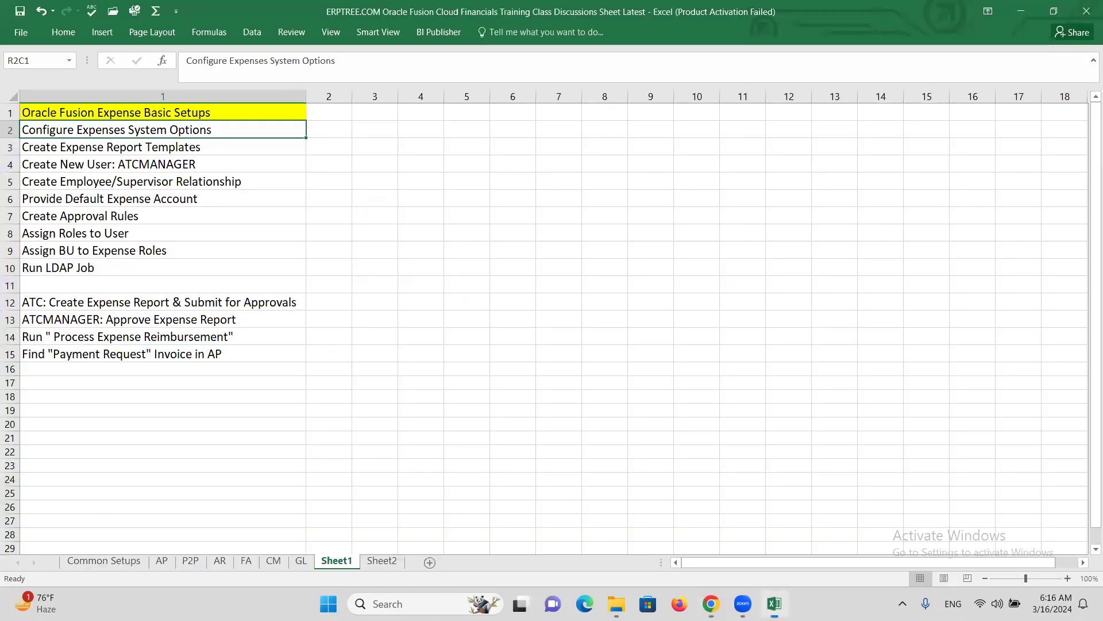
left_click(120, 150)
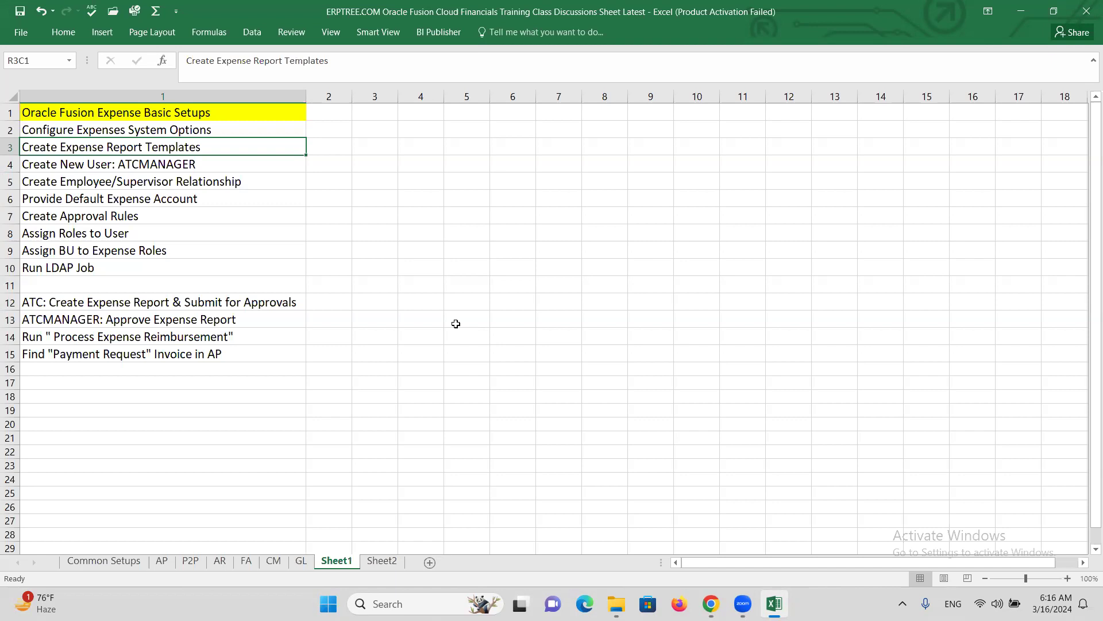
key("ctrl+s")
- Search tasks for 'EXPENSE RE' and open Manage Expense Report Templates to create a template
left_click(710, 604)
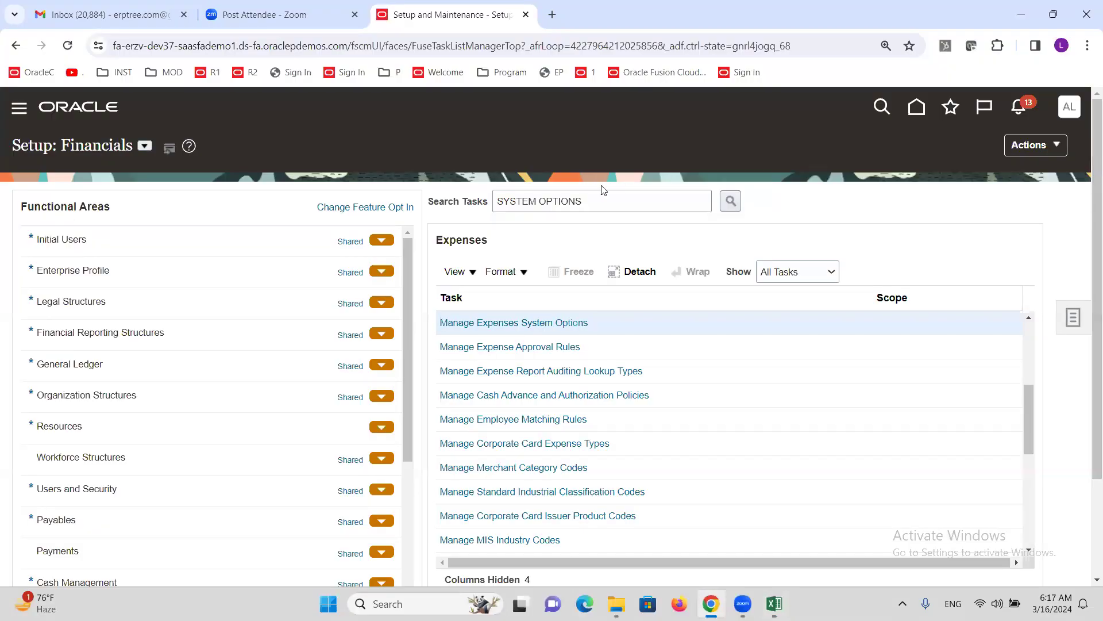
triple_click(605, 205)
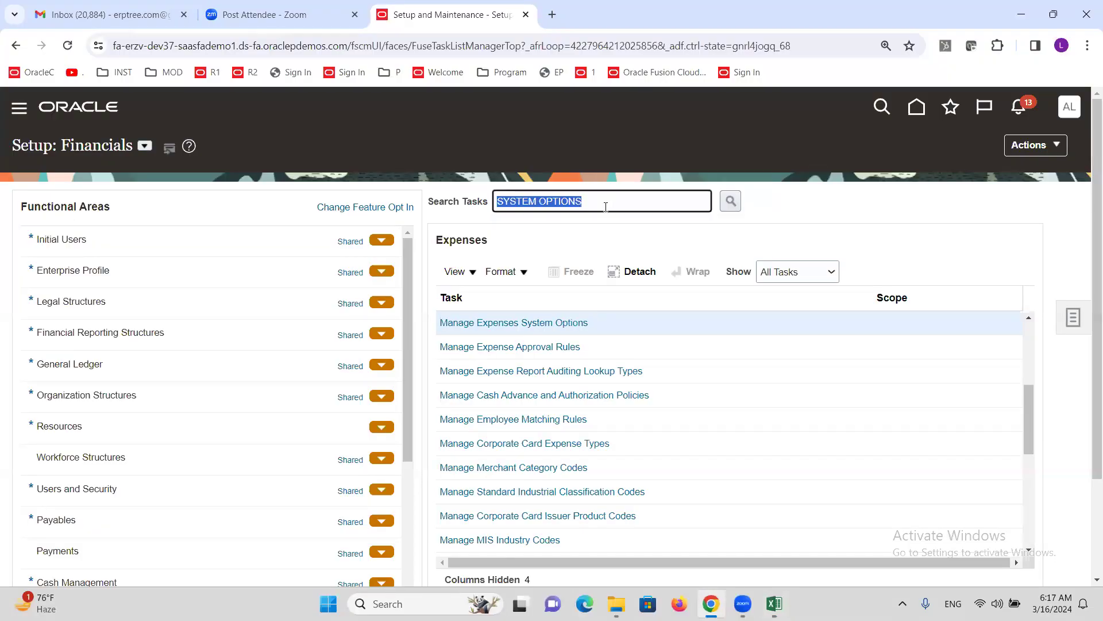
type("EXPENSE RE")
key("Return")
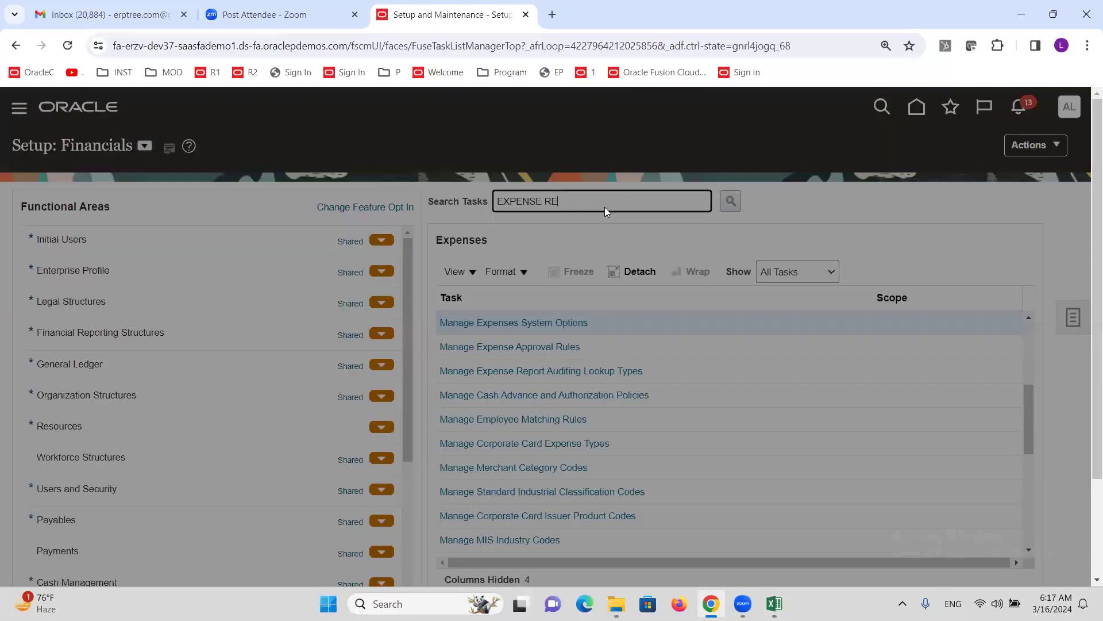
left_click(370, 359)
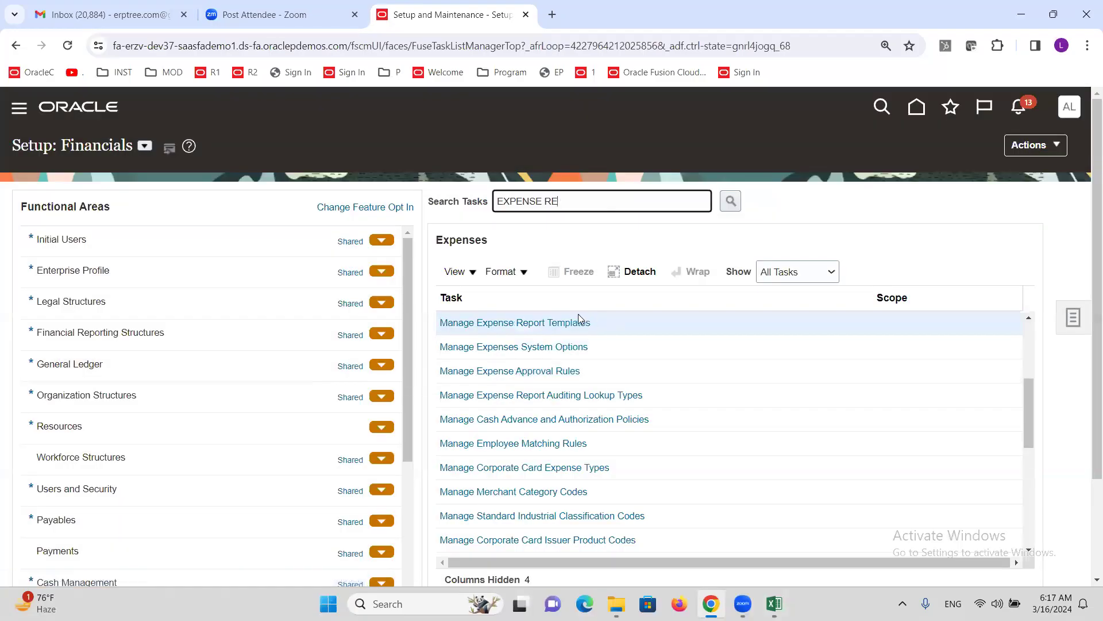
left_click(561, 322)
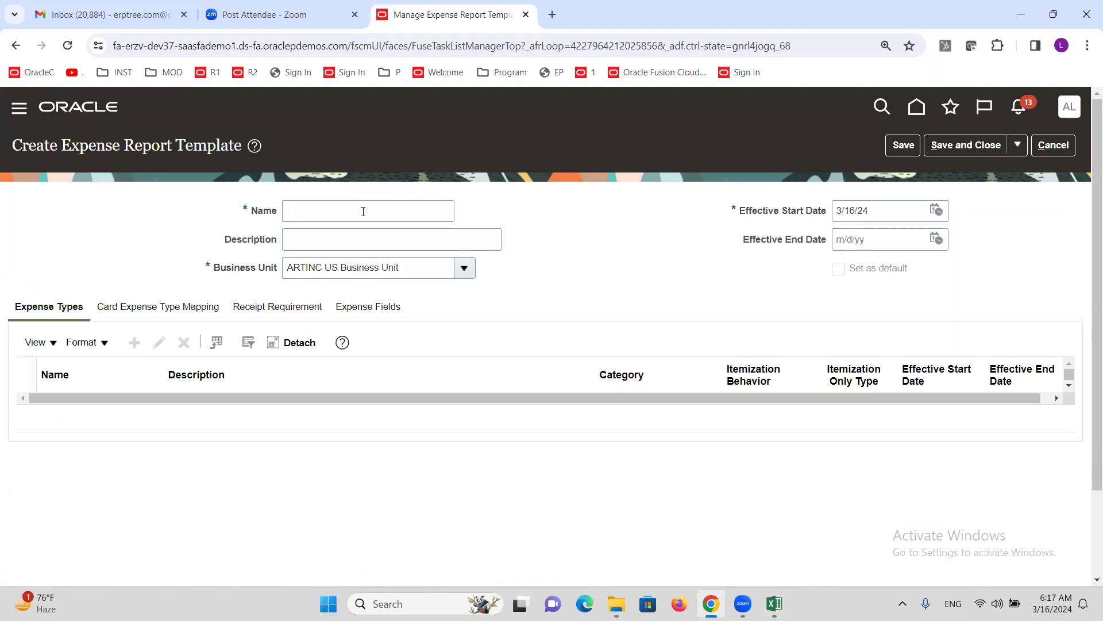
- Name the template 'ALTINC US Expense Report' and set its Business Unit to ALTINC US Business Unit
left_click(363, 211)
type("a")
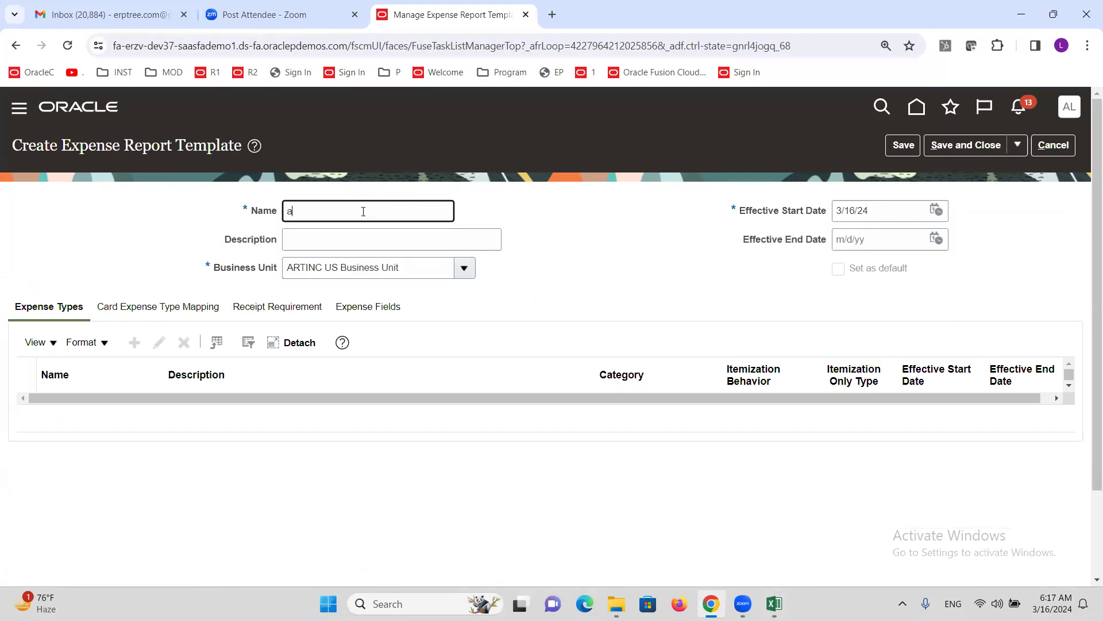
type("ALT")
type("INC")
type(" Tra")
key("BackSpace")
key("BackSpace")
type("US Exper")
type("se Repor")
left_click(464, 268)
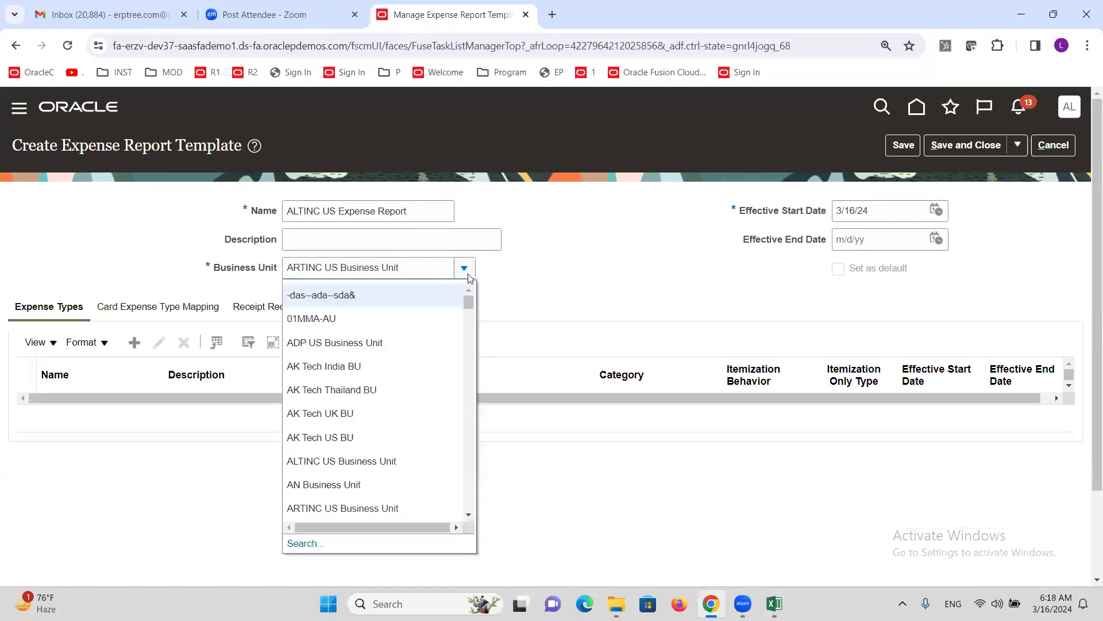
left_click(296, 461)
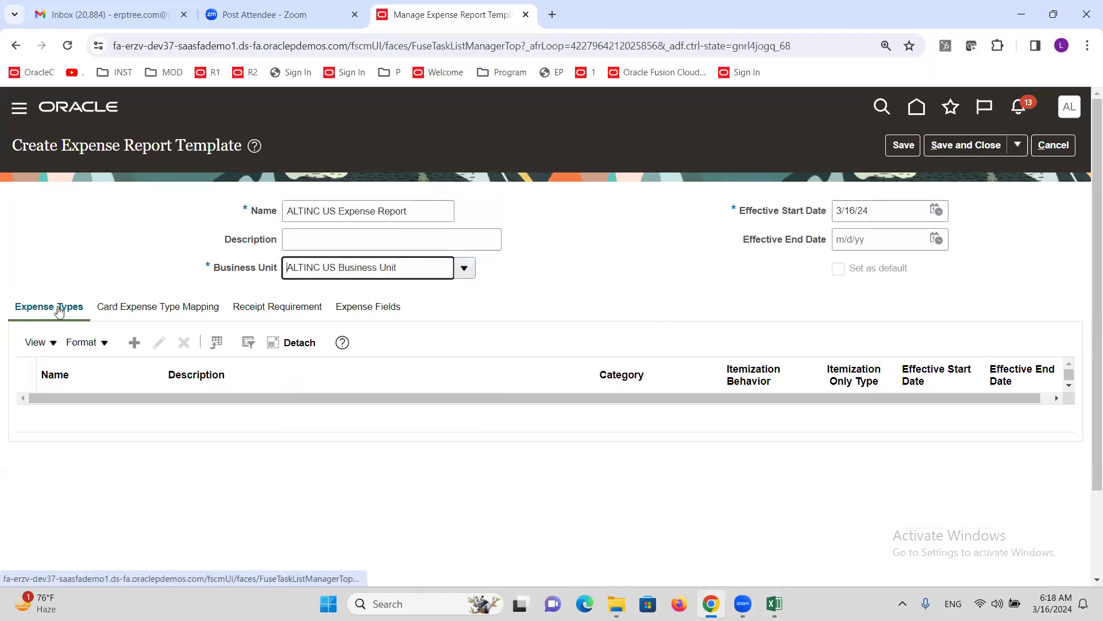
left_click(134, 344)
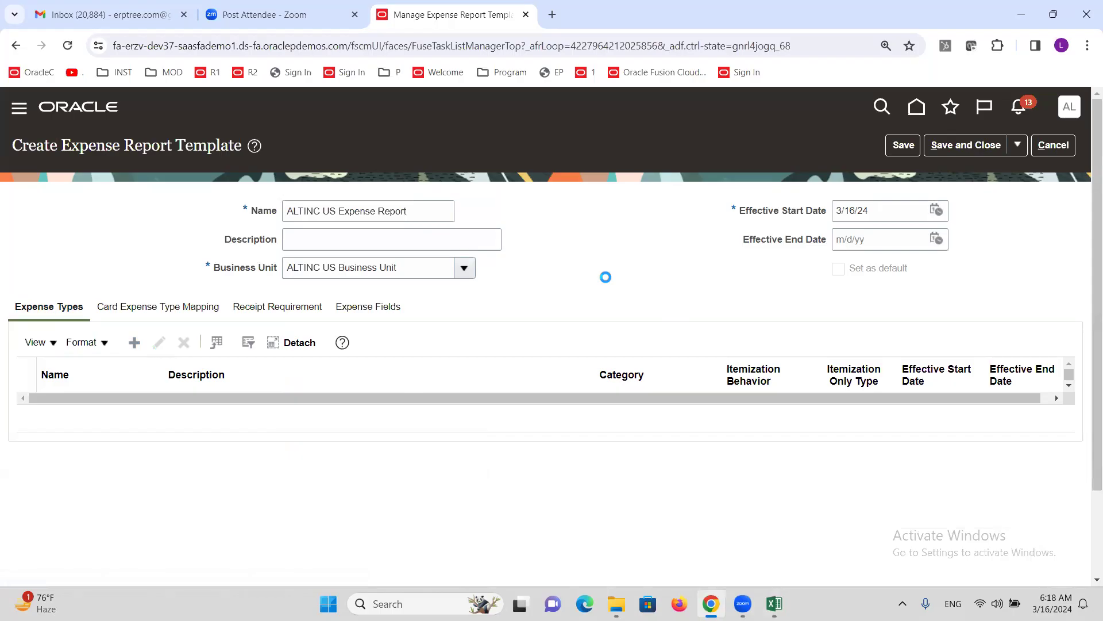
- Name the new expense type Airfare and set its category to Airfare
left_click(391, 219)
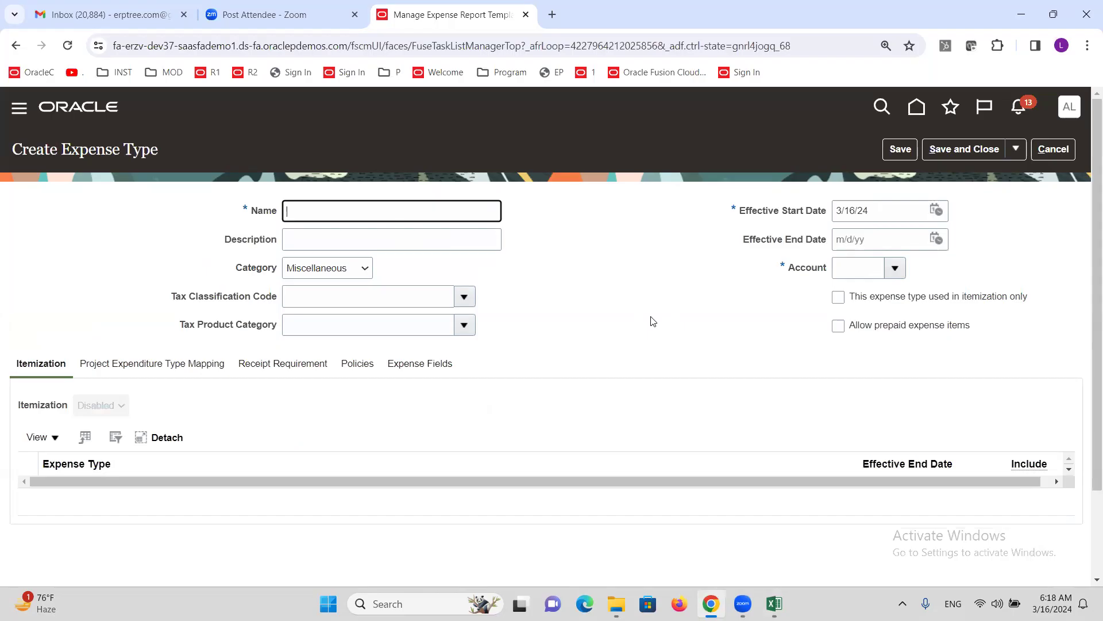
type("Airfare")
left_click(340, 273)
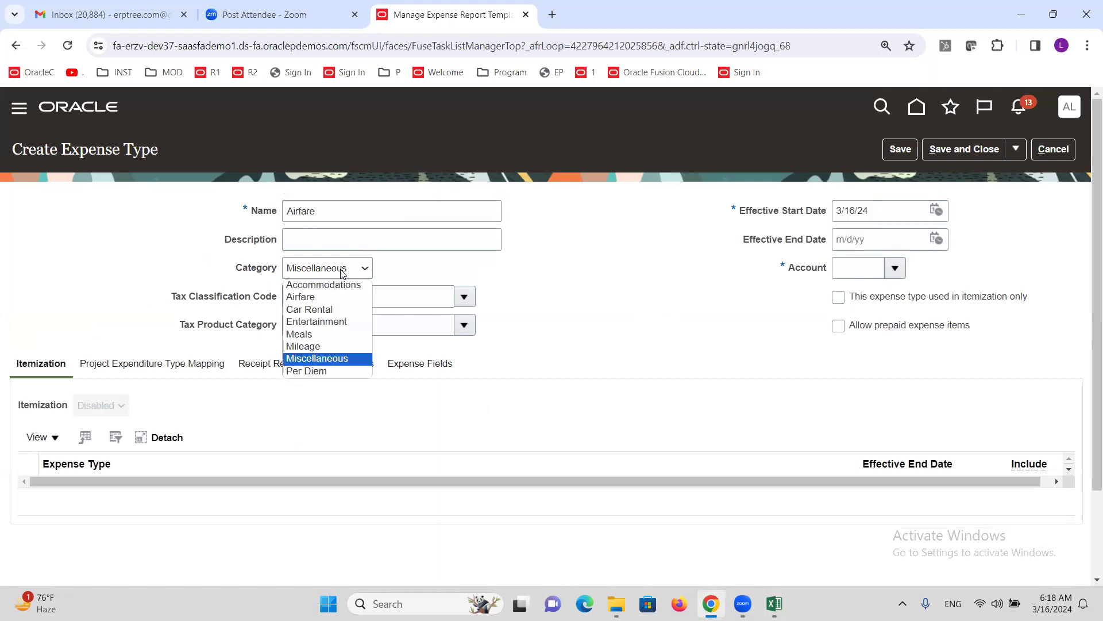
left_click(345, 297)
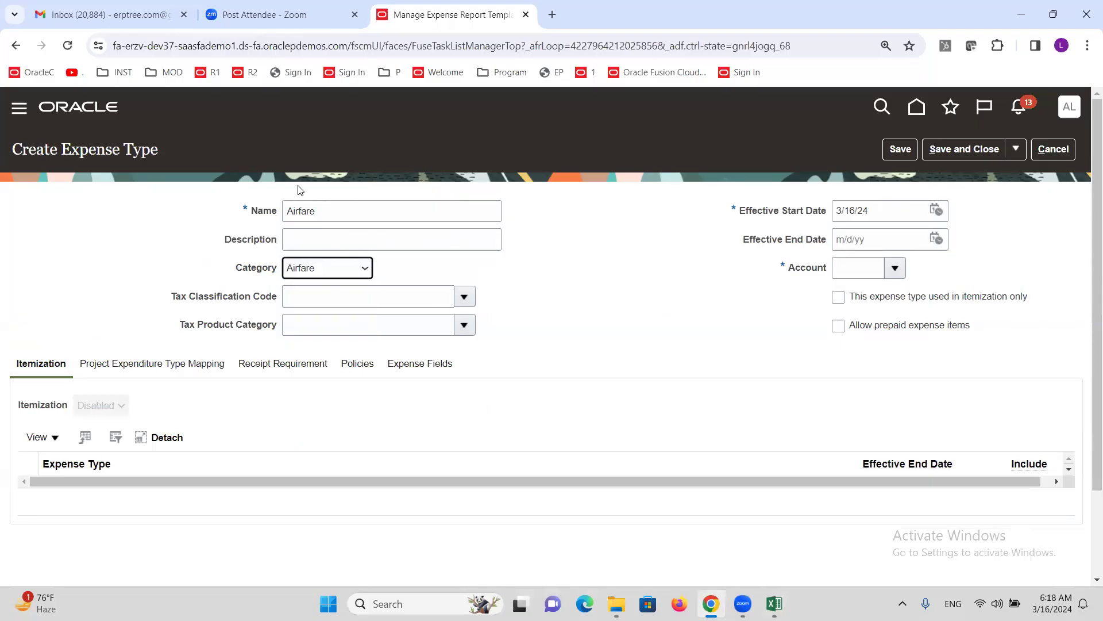
left_click(333, 276)
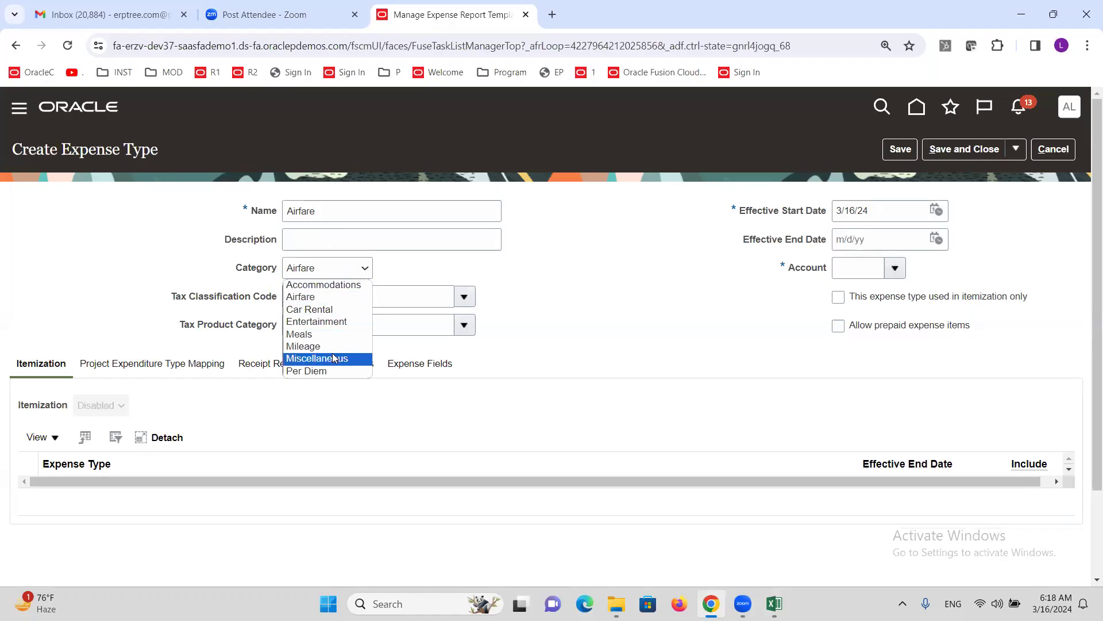
left_click(305, 296)
left_click(605, 337)
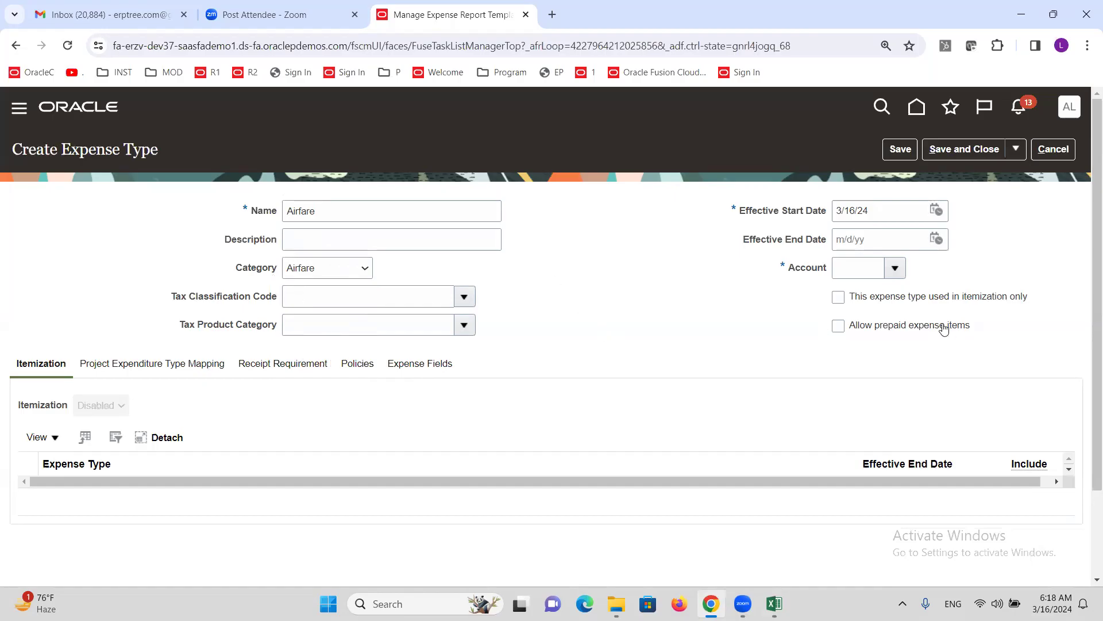
- Charge Airfare to account 53432 Domestic Airfare, found by description containing 'Airfare', and save
left_click(895, 271)
left_click(855, 531)
left_click(640, 262)
left_click(535, 332)
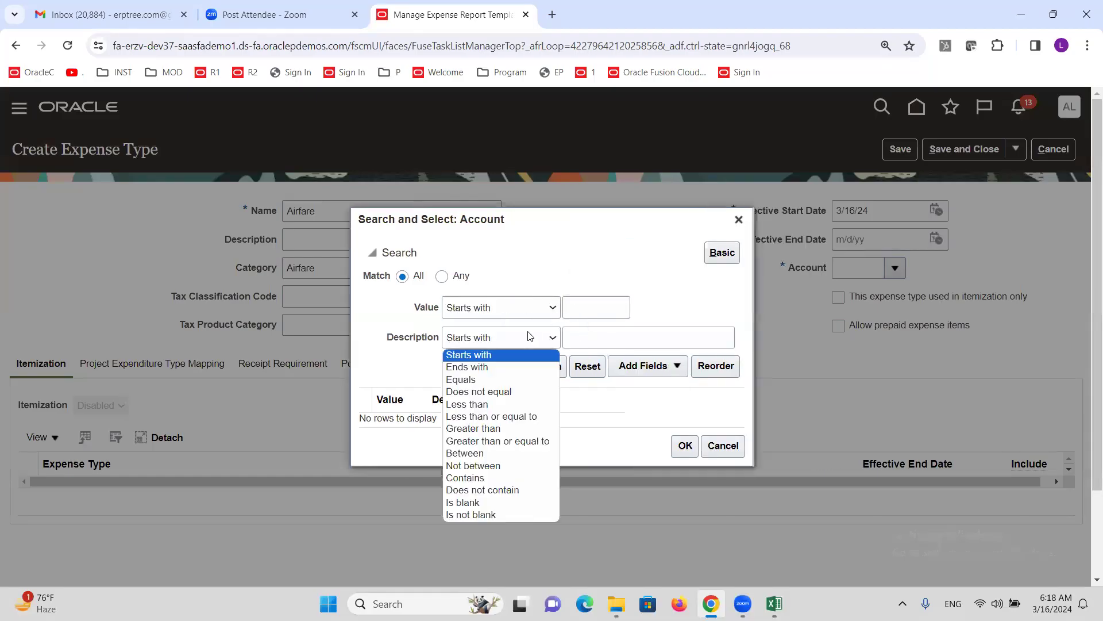
left_click(525, 477)
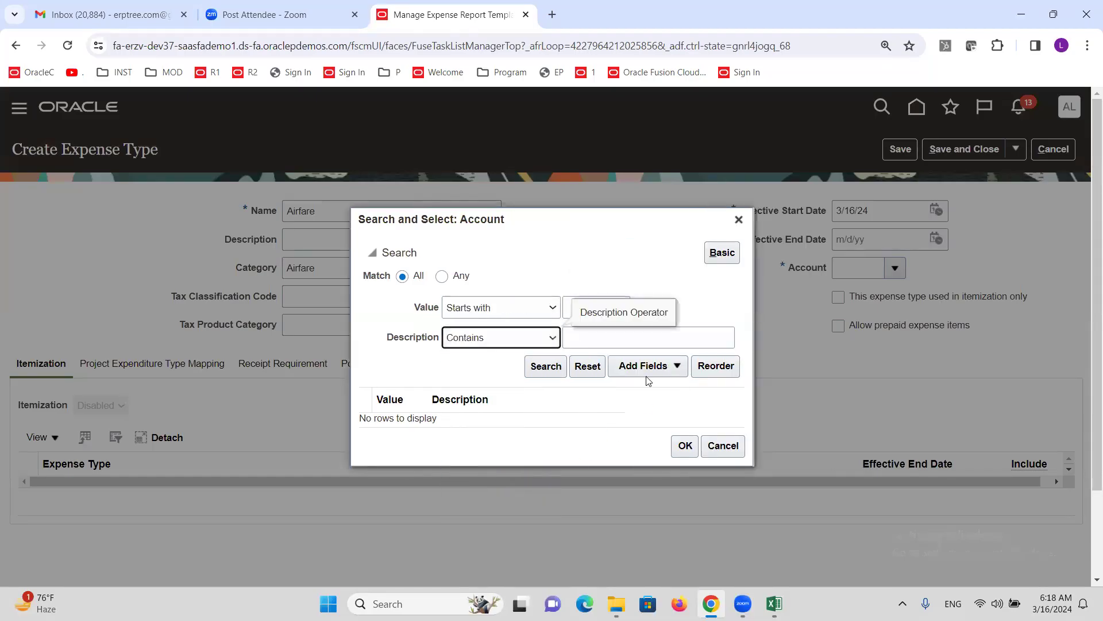
left_click(629, 345)
type("Airfare")
left_click(553, 366)
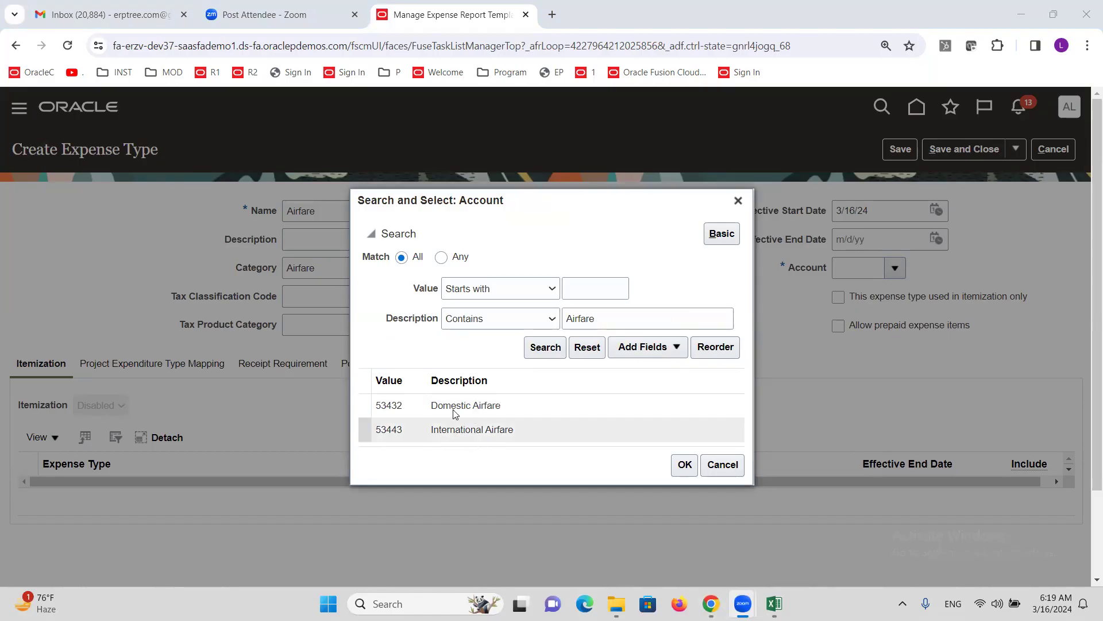
left_click(449, 409)
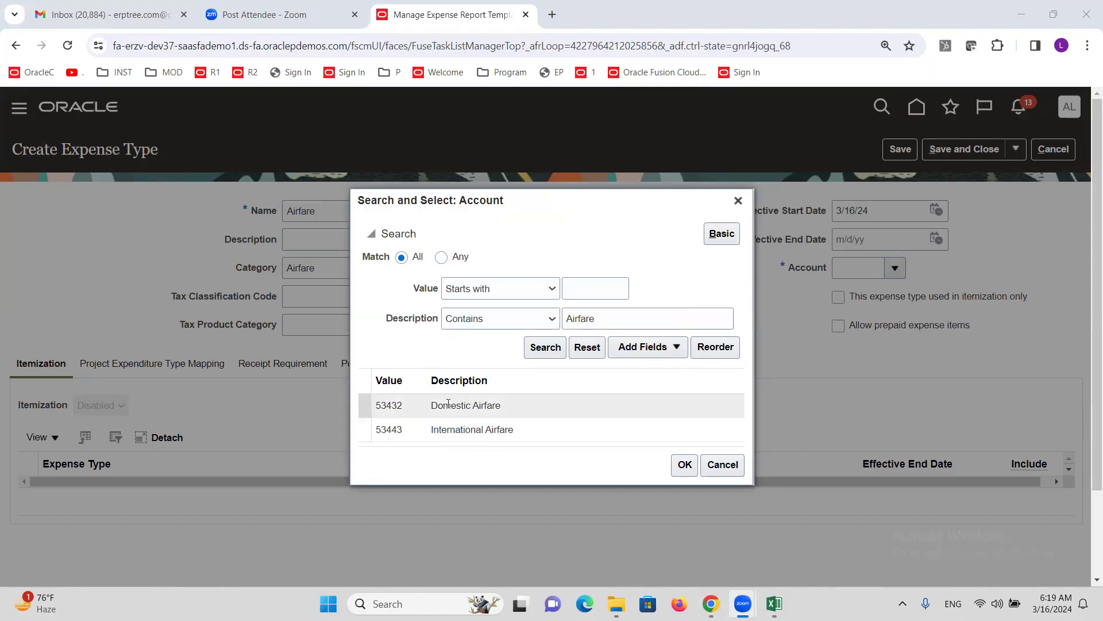
left_click(684, 466)
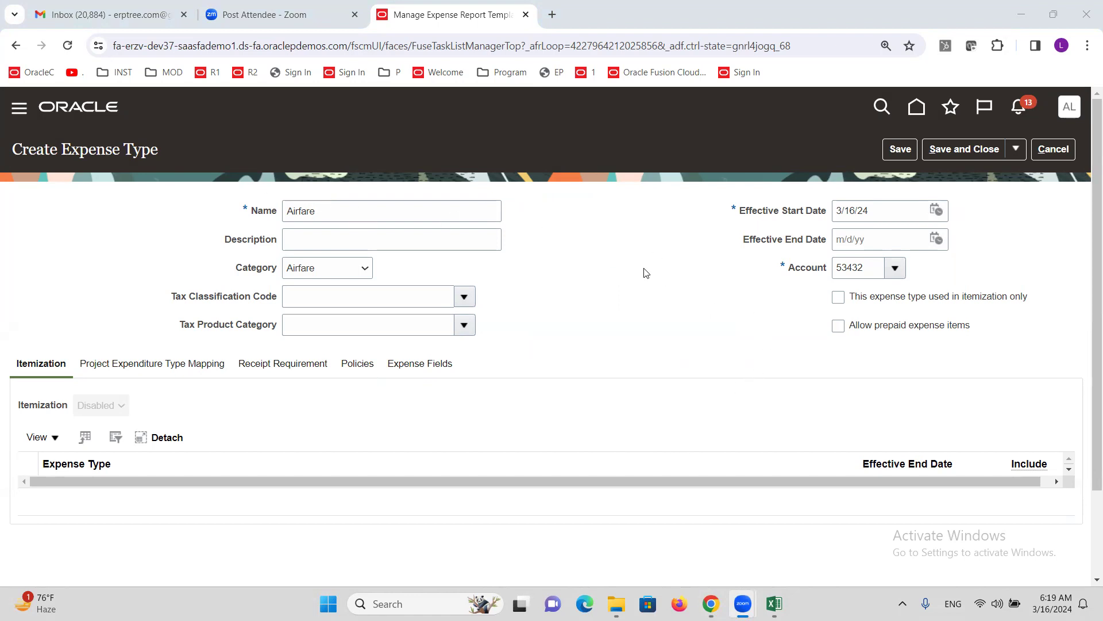
left_click(967, 146)
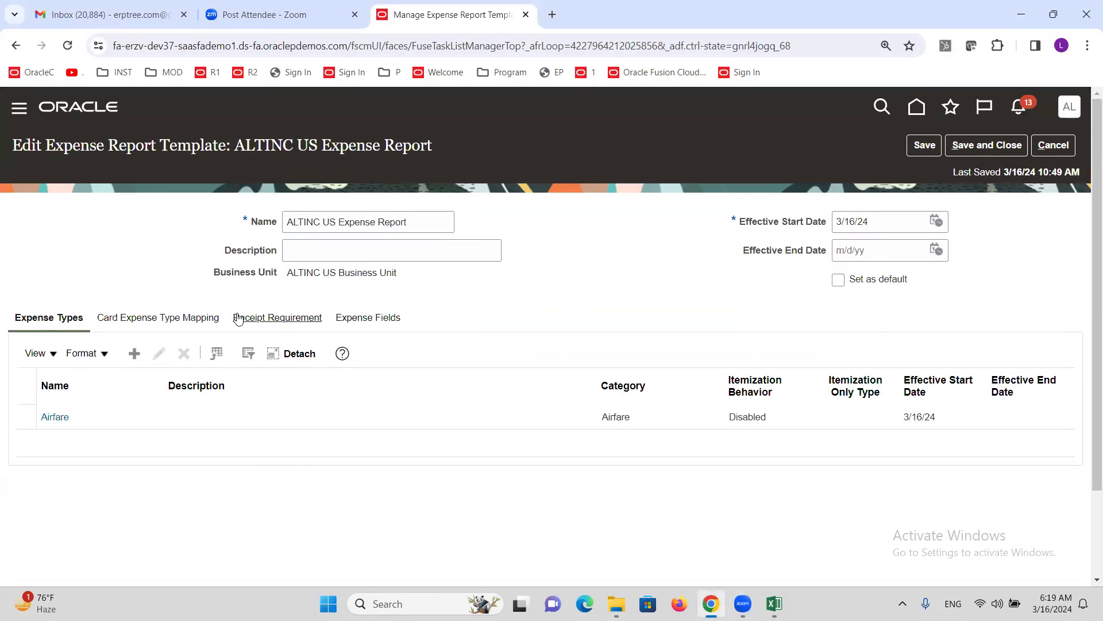
- Add a second expense type named Taxi with category Car Rental
left_click(134, 358)
left_click(374, 217)
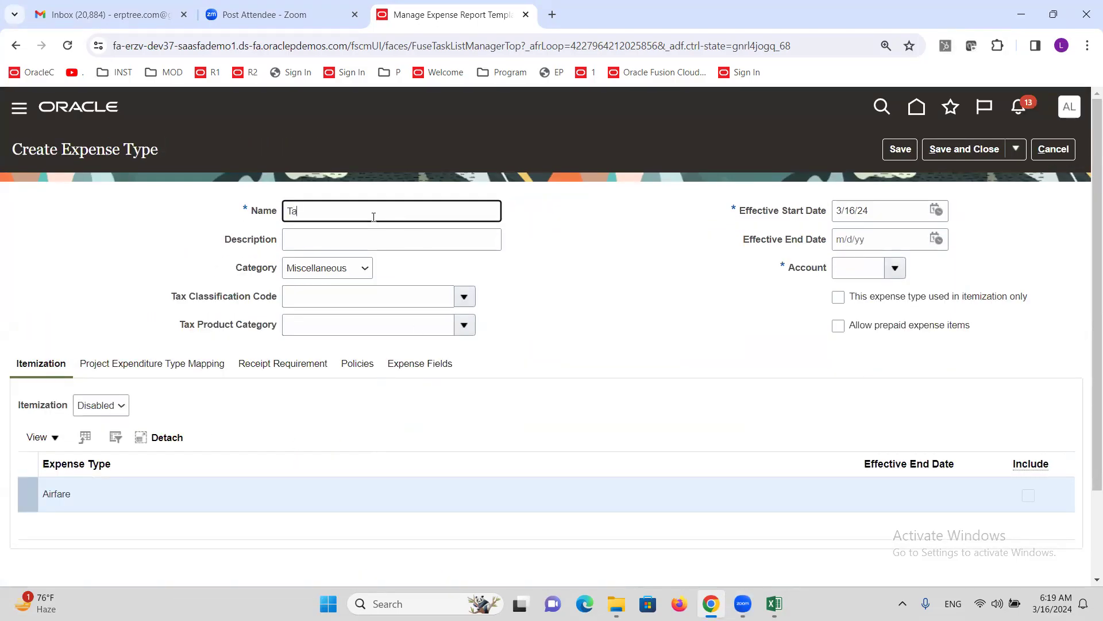
type("Taxi")
left_click(336, 270)
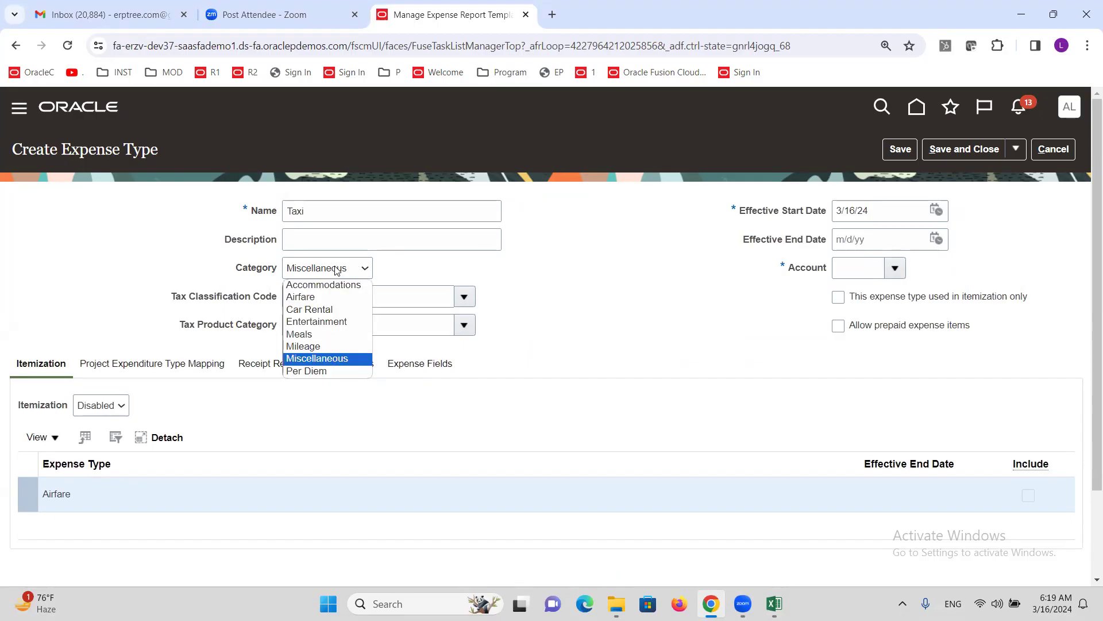
left_click(304, 309)
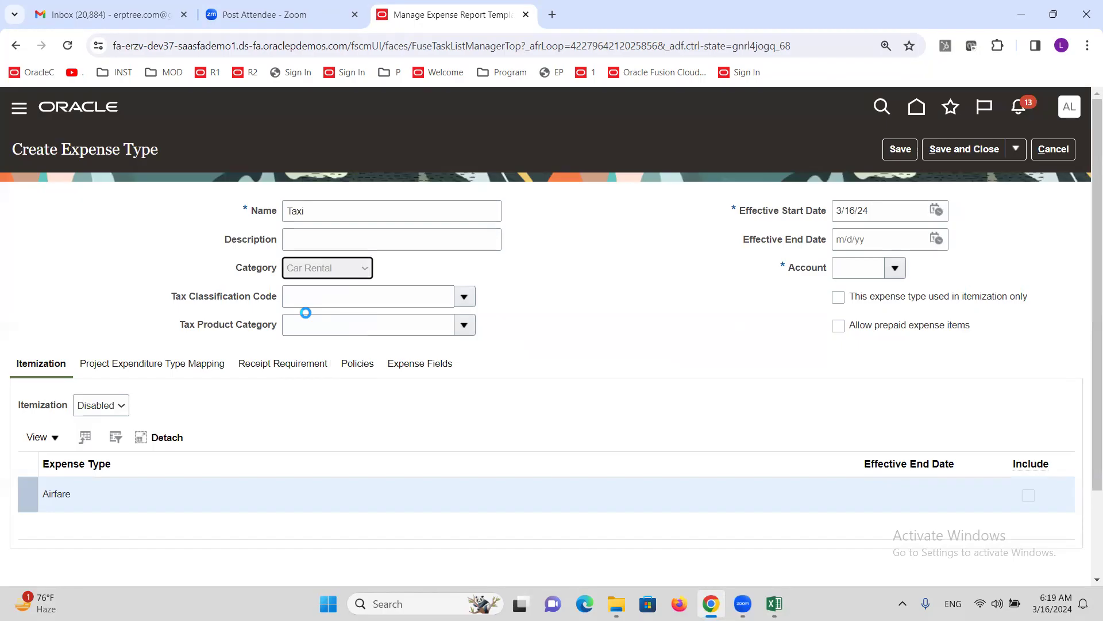
- Charge Taxi to account 53435 Domestic Taxi via a description-contains search, and save
left_click(895, 269)
left_click(850, 523)
left_click(654, 262)
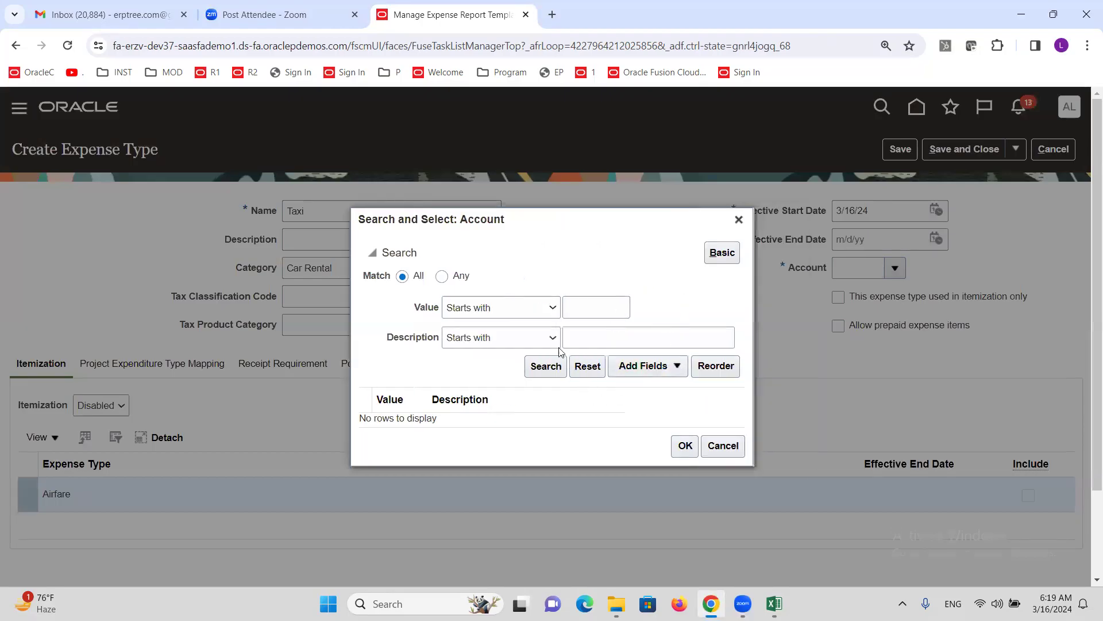
left_click(552, 338)
left_click(494, 490)
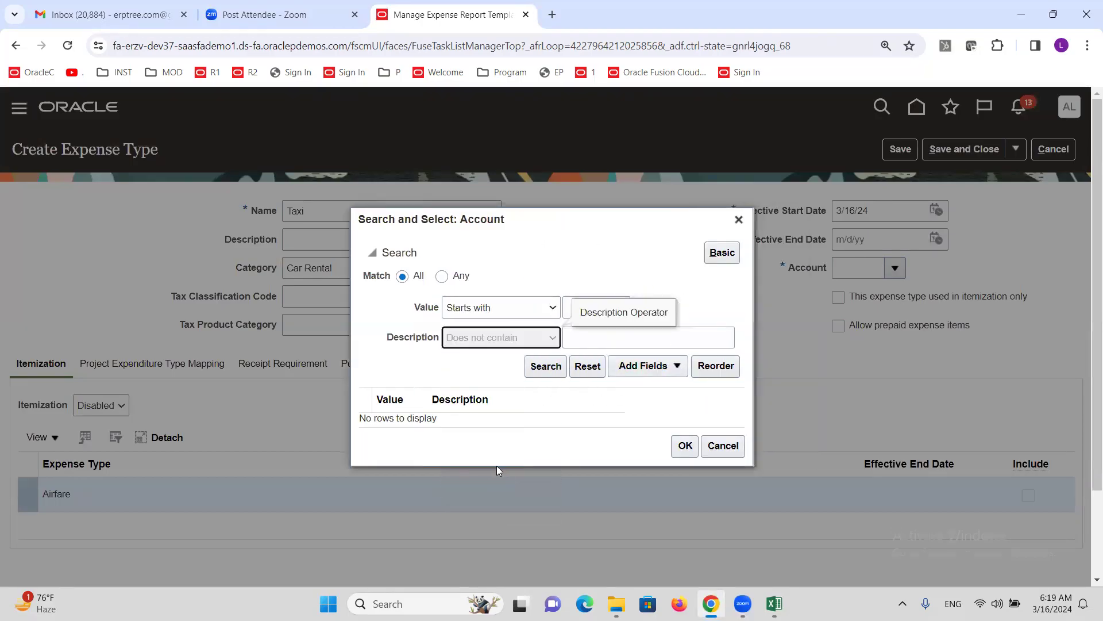
left_click(518, 339)
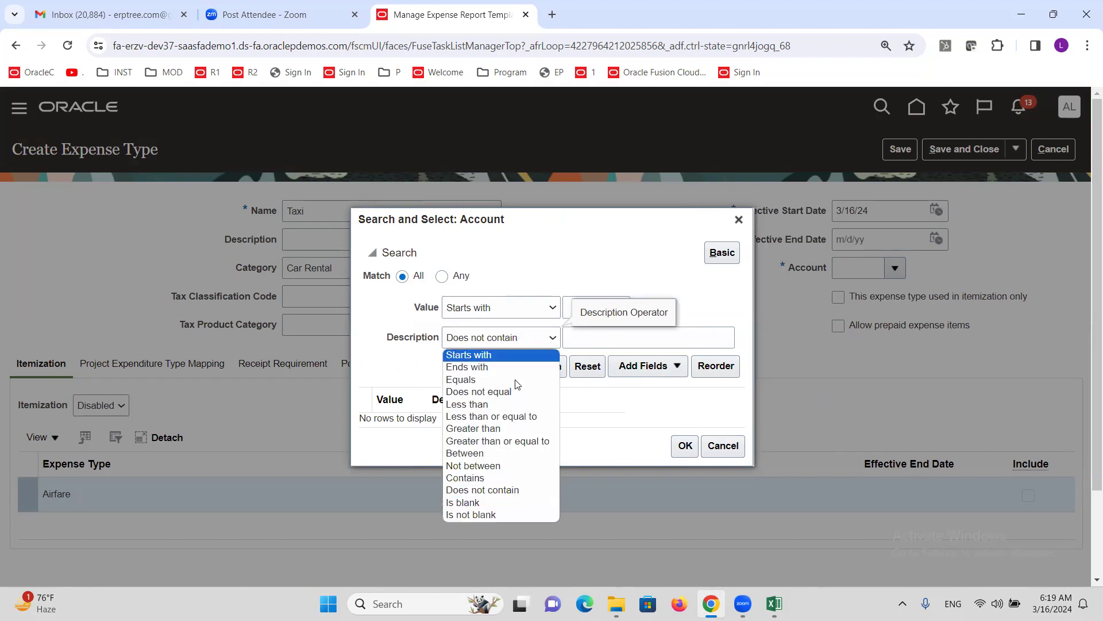
left_click(510, 478)
left_click(591, 337)
type("TAXI")
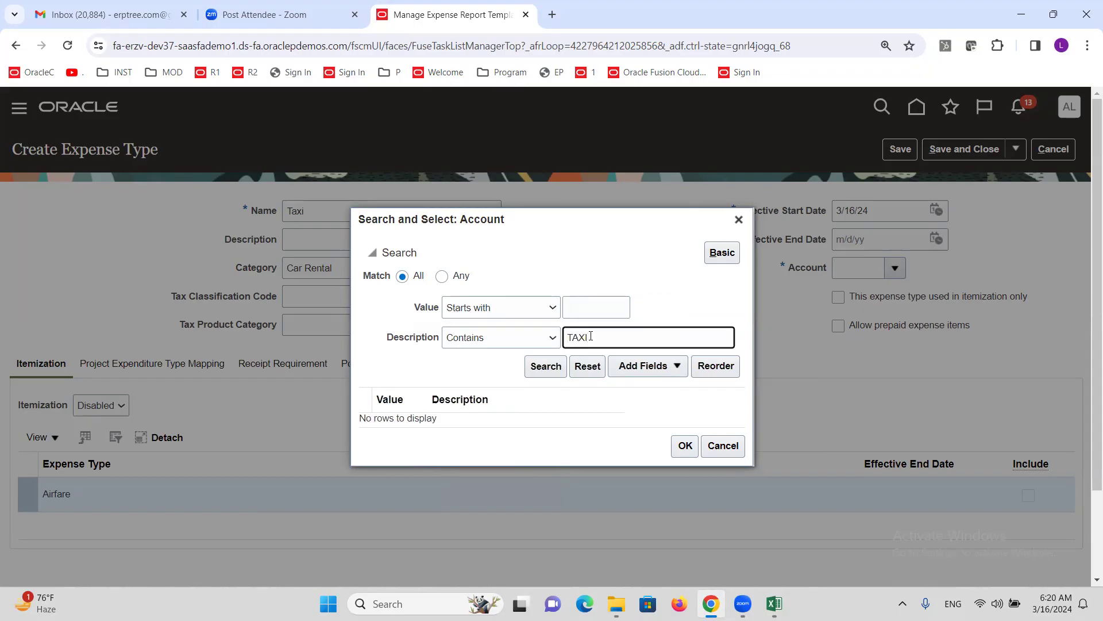
left_click(539, 366)
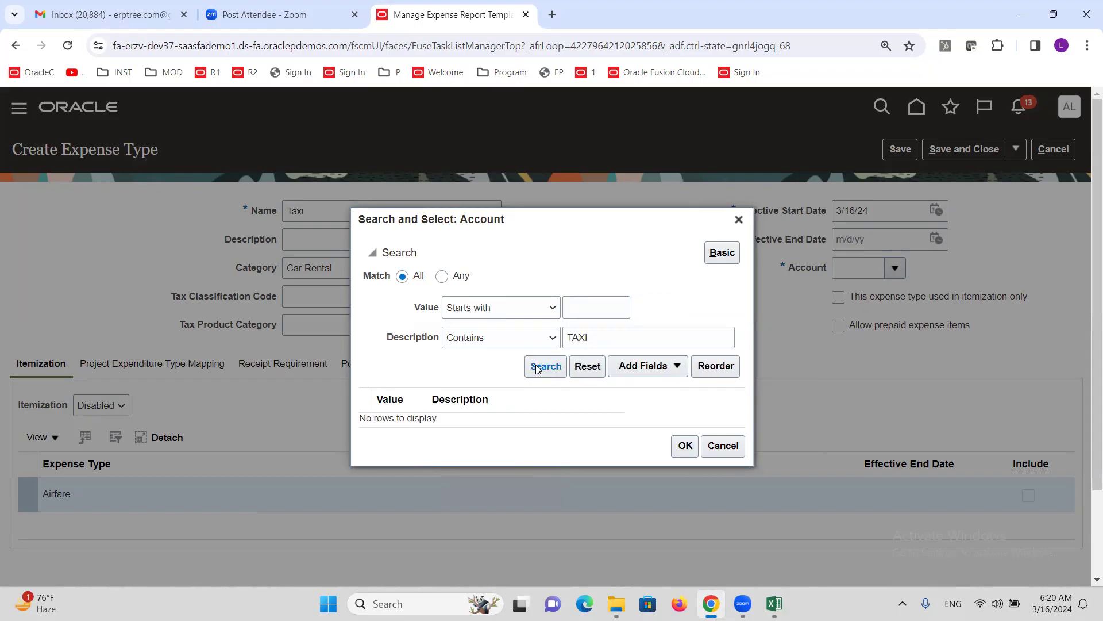
left_click(506, 400)
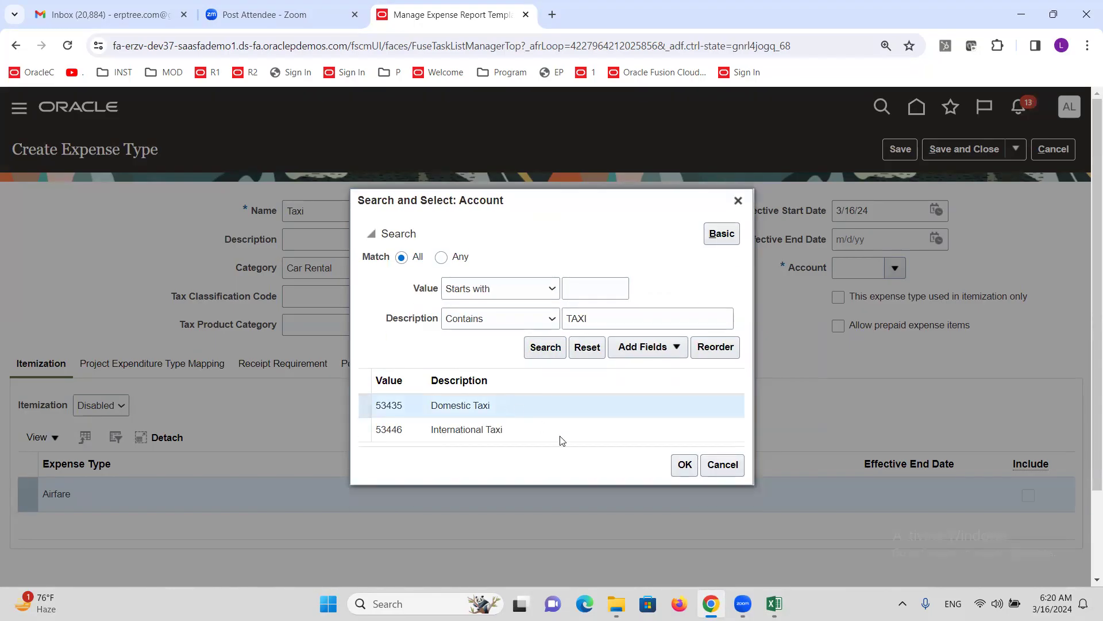
left_click(685, 466)
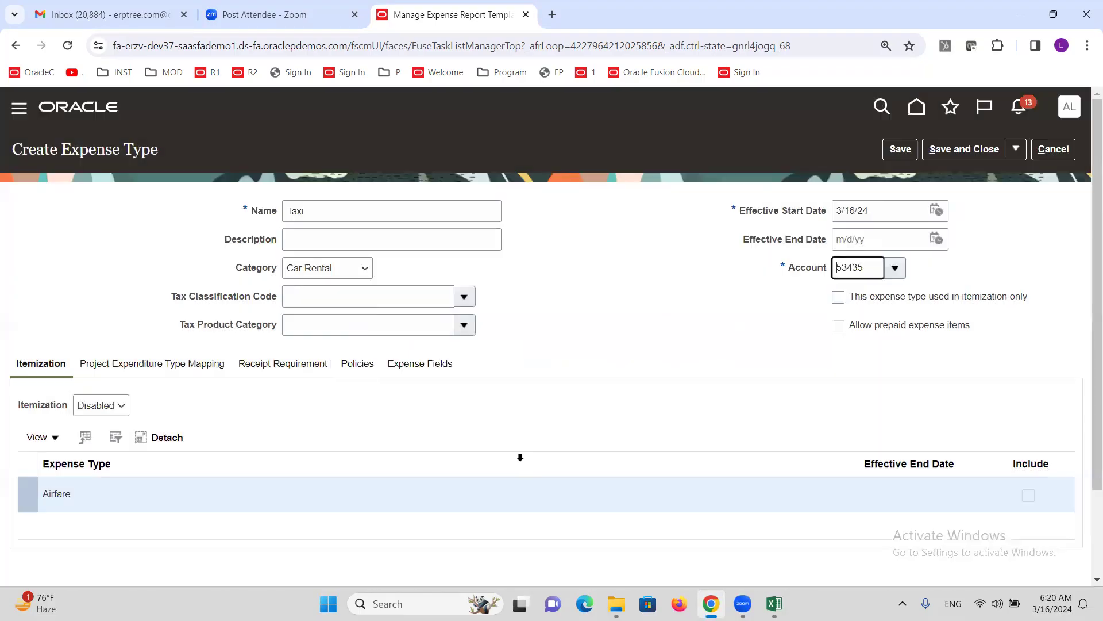
left_click(939, 152)
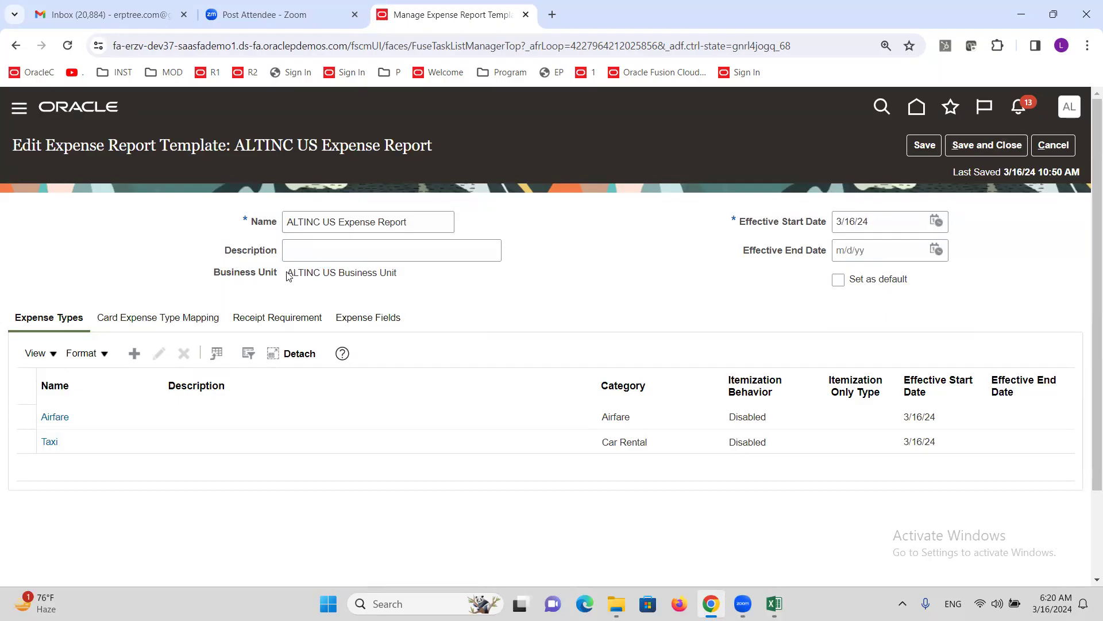
- Save and close the ALTINC US Expense Report template, accepting the corporate card mapping warning
left_click_drag(288, 275, 404, 285)
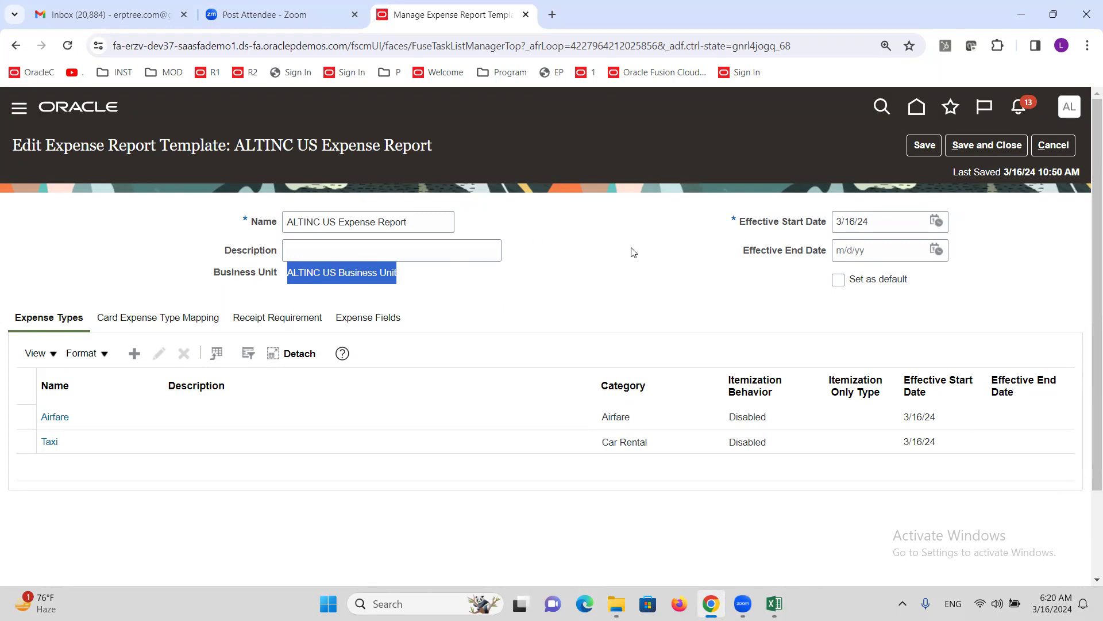
left_click(986, 146)
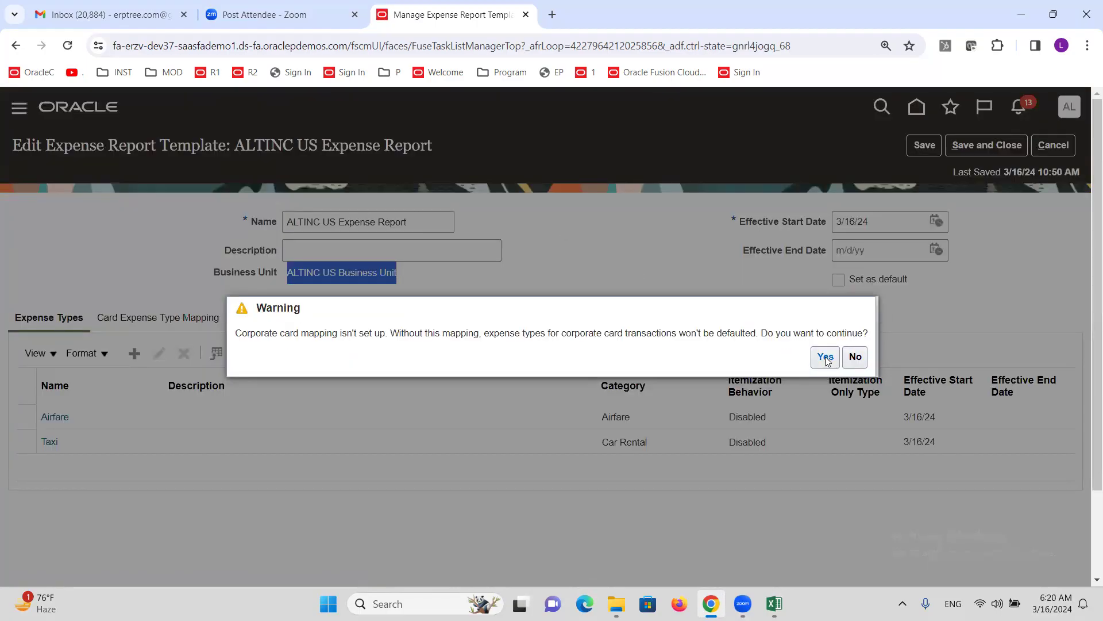
left_click(825, 357)
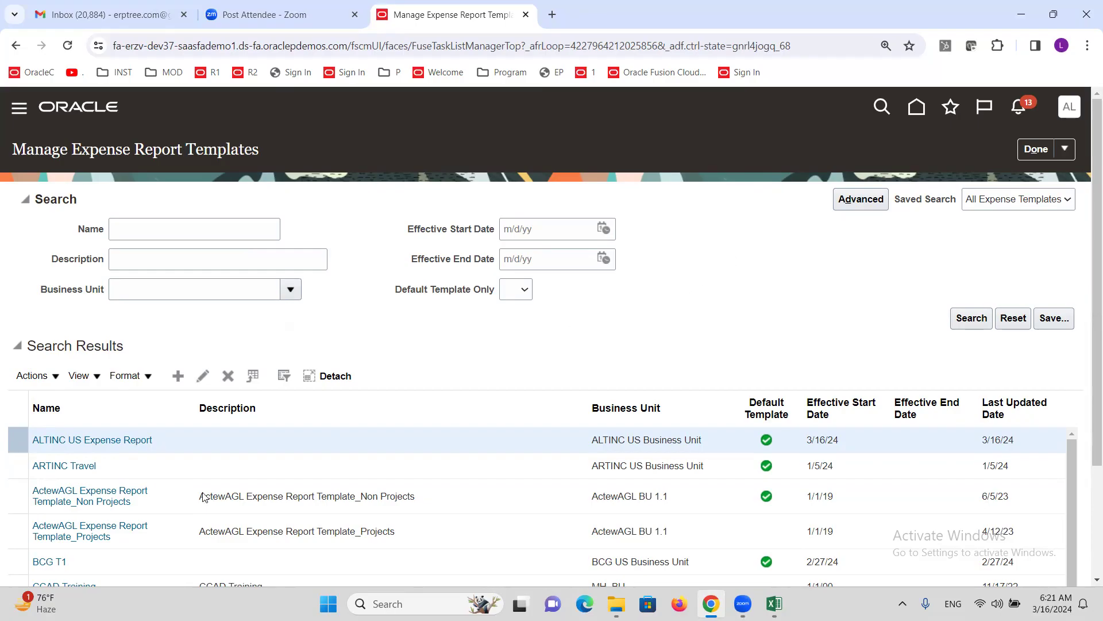
left_click(118, 439)
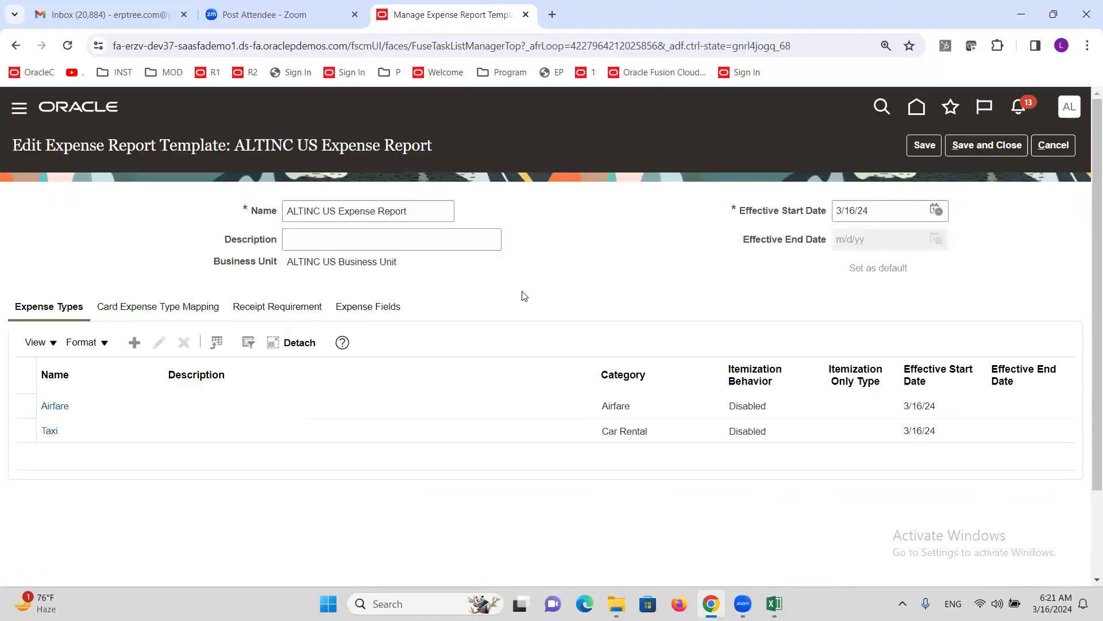
left_click(111, 413)
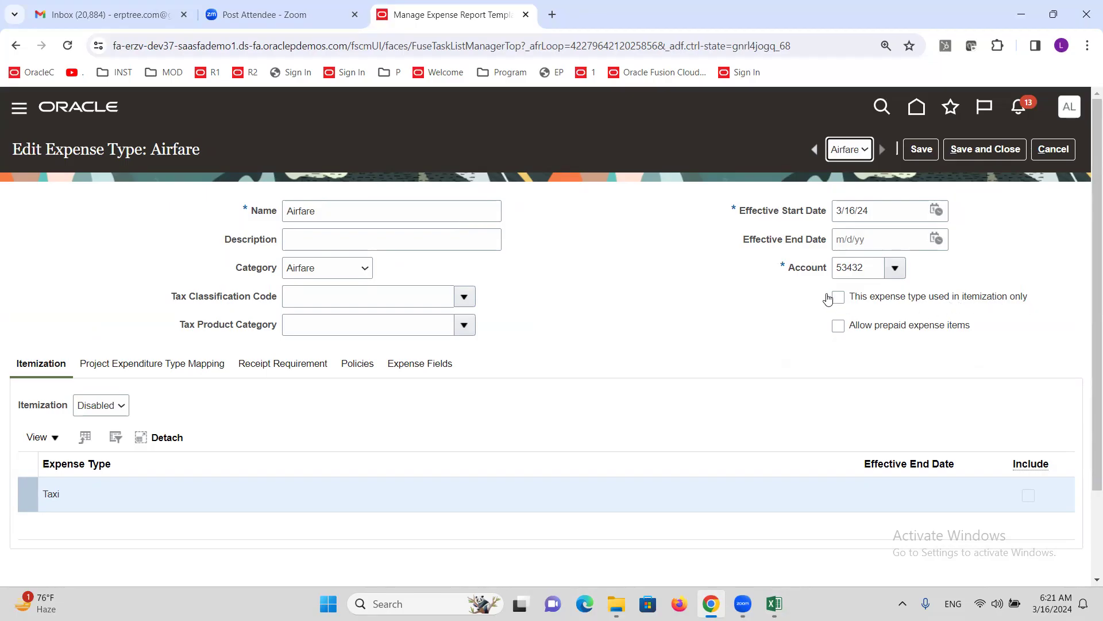
left_click(338, 215)
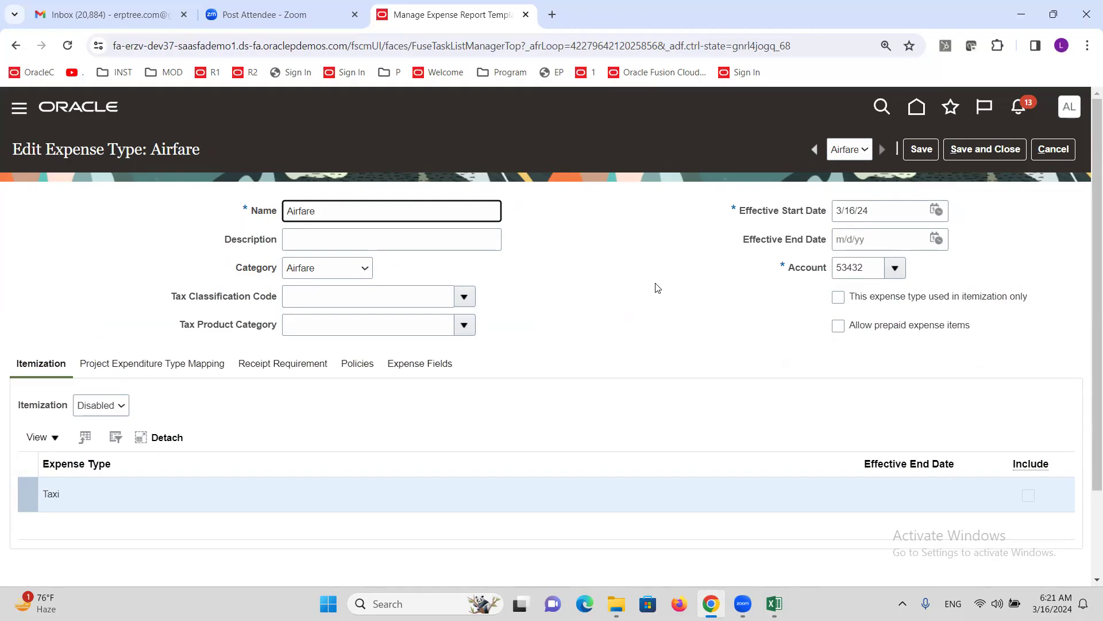
left_click(1054, 150)
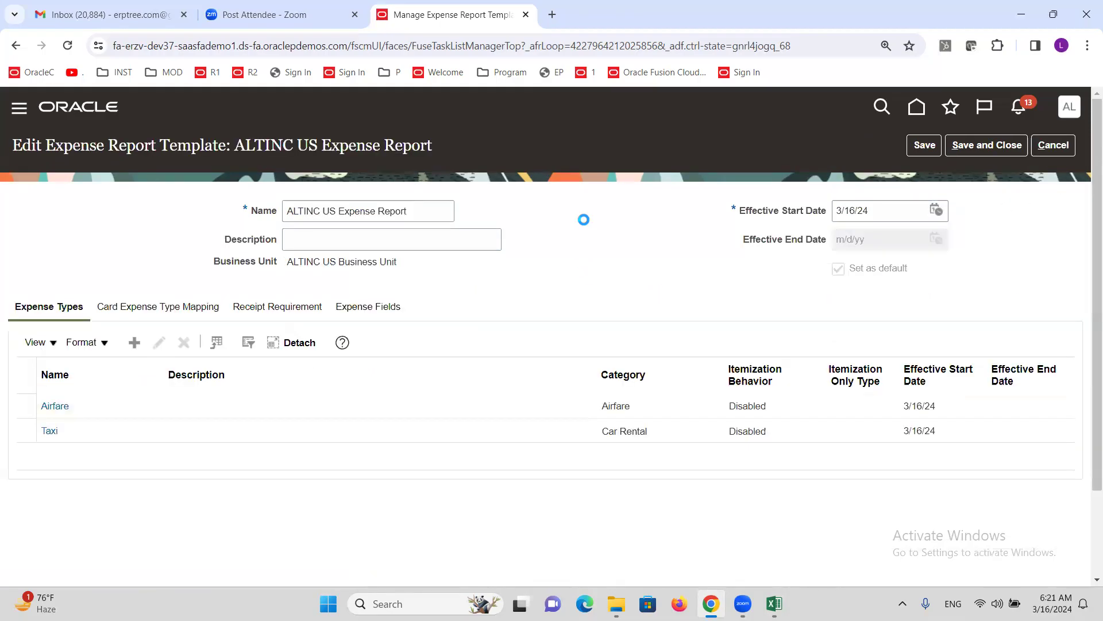
left_click(999, 145)
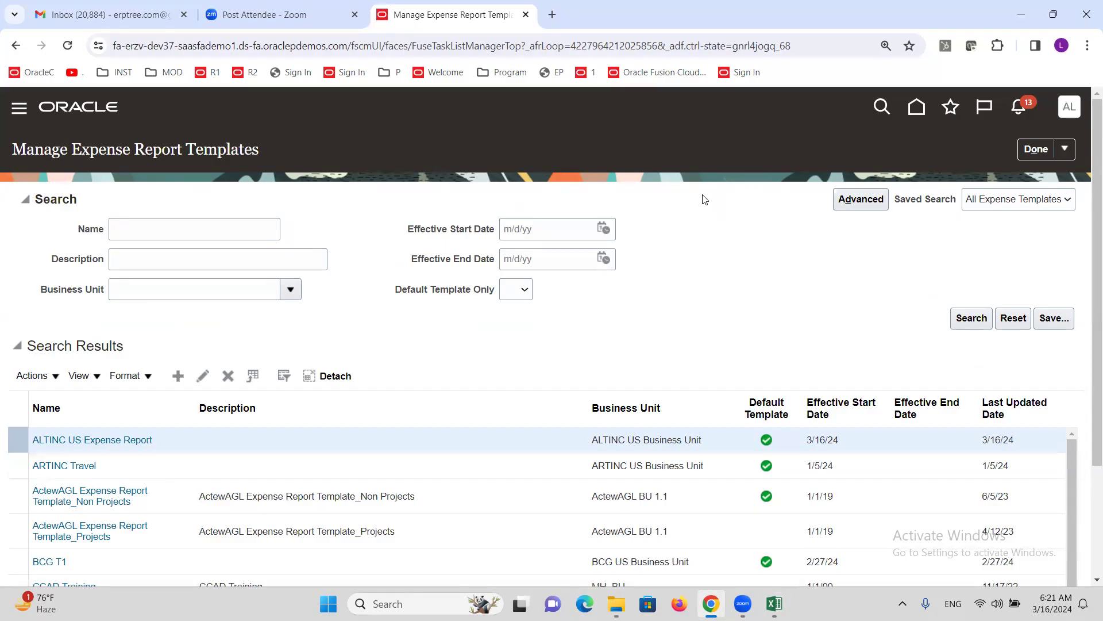
- In the Excel checklist, change the Create New User entry from ATCMANAGER to ALTMANAGER
mouse_move(774, 603)
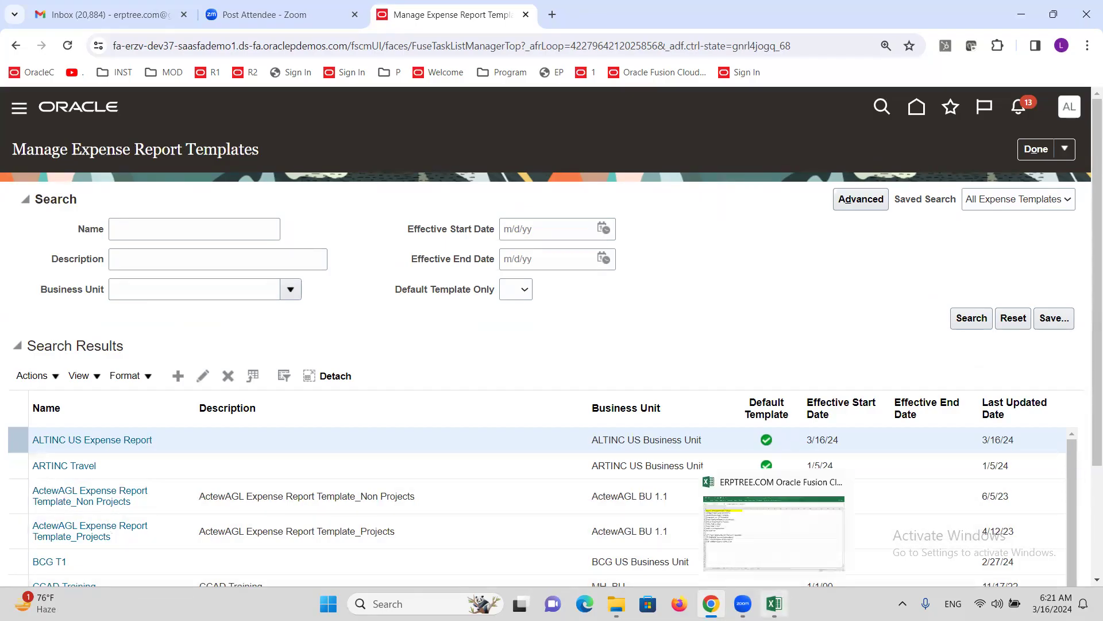
left_click(773, 532)
left_click(191, 165)
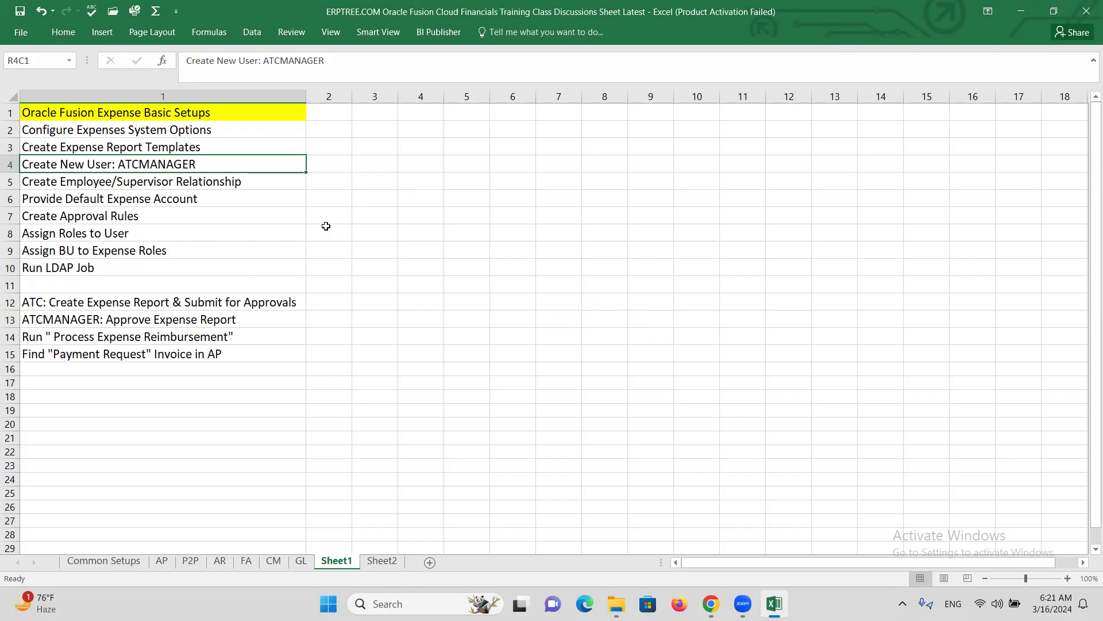
double_click(139, 164)
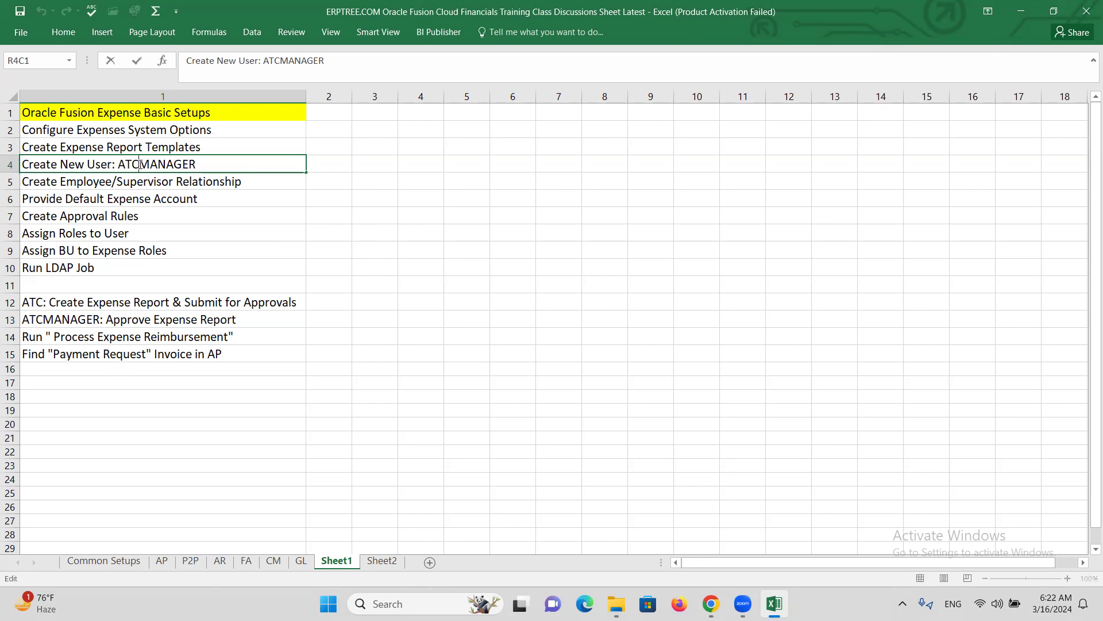
key("BackSpace")
key("BackSpace")
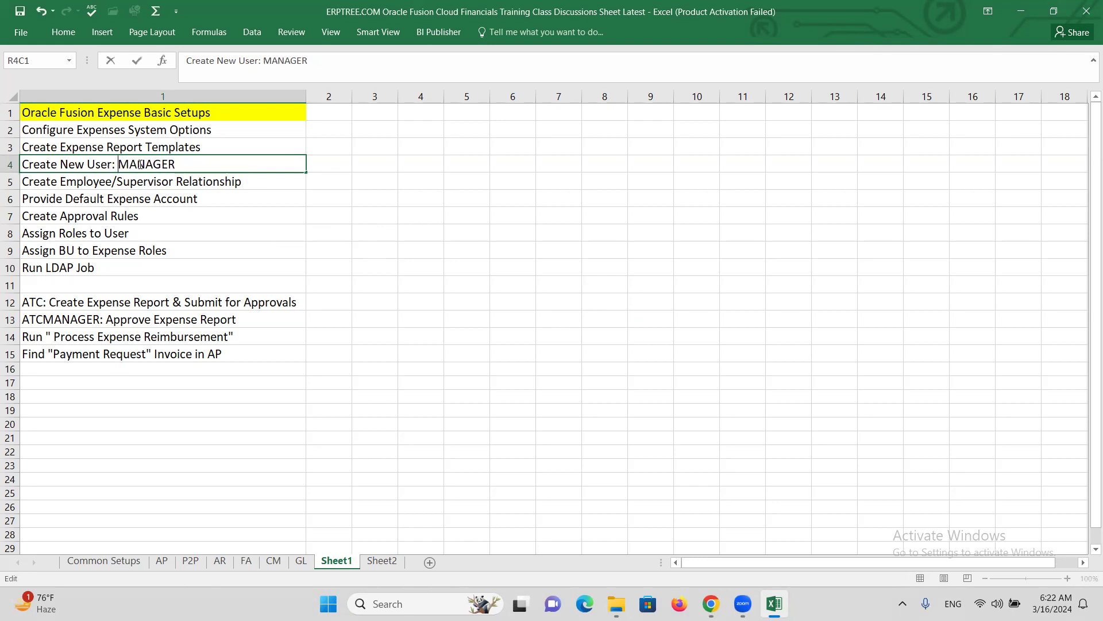
type("LT")
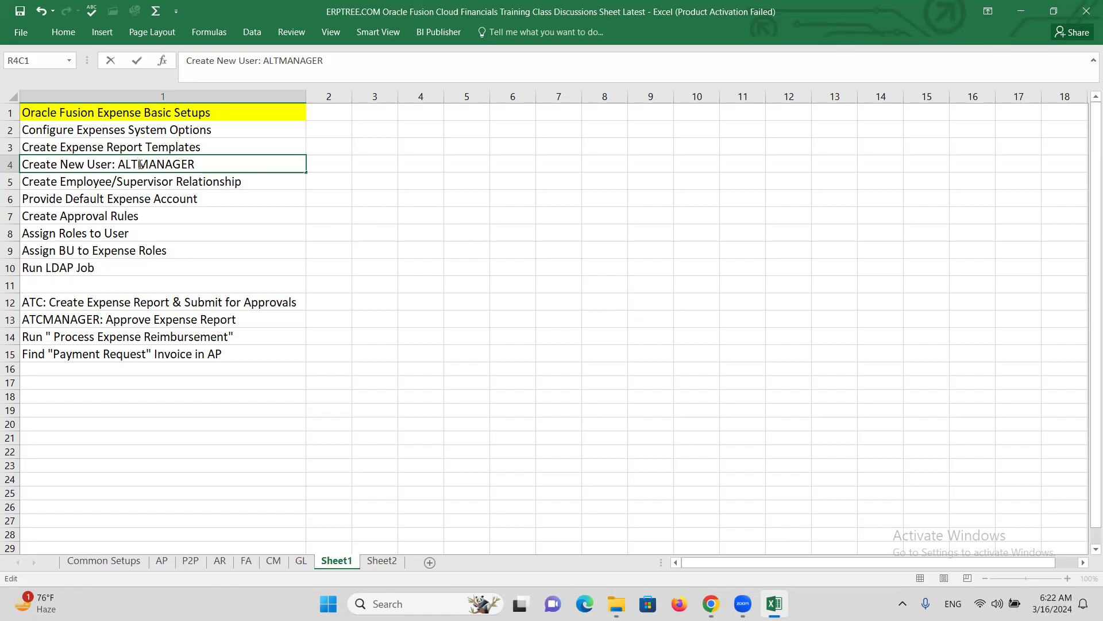
key("ctrl+Return")
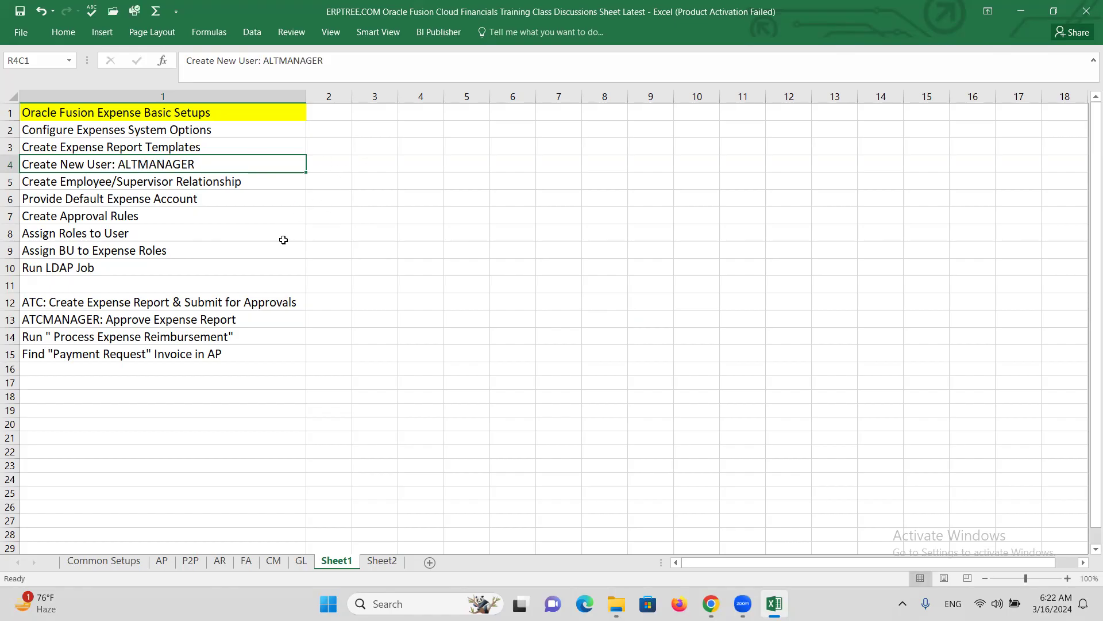
key("alt+Tab")
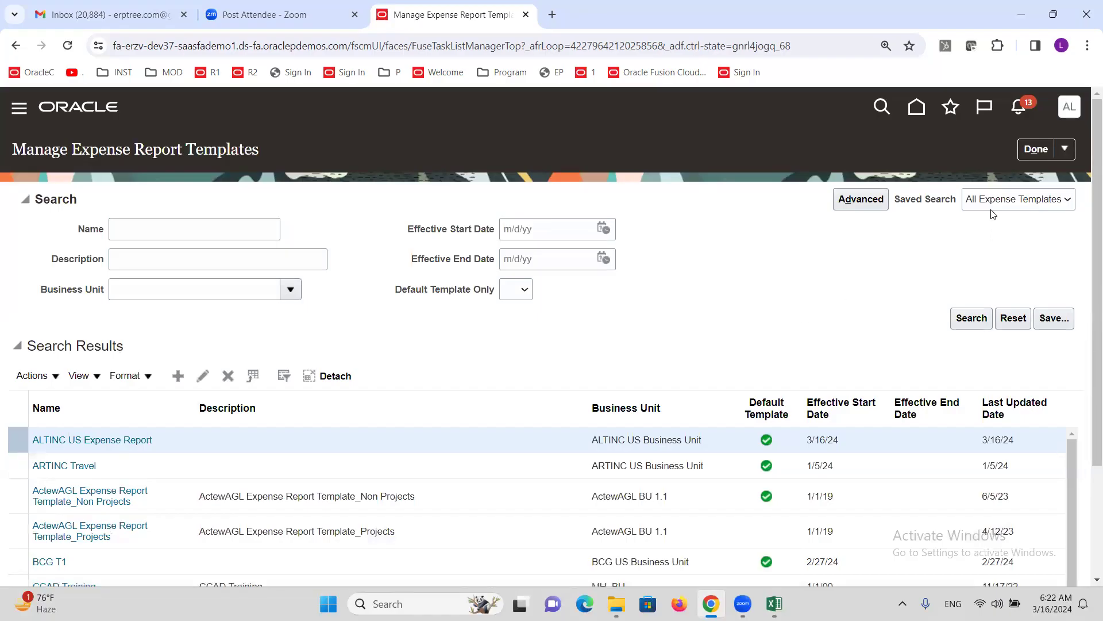
- Search setup tasks for MANAGE USERS and start a new user from the Manage Users task
left_click(1034, 149)
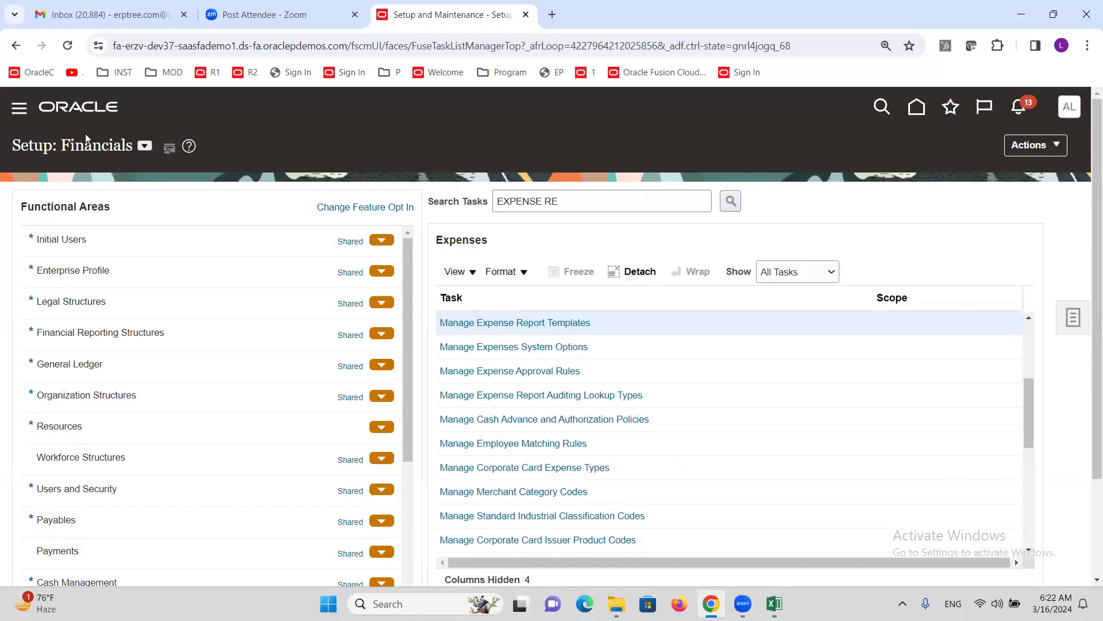
triple_click(563, 200)
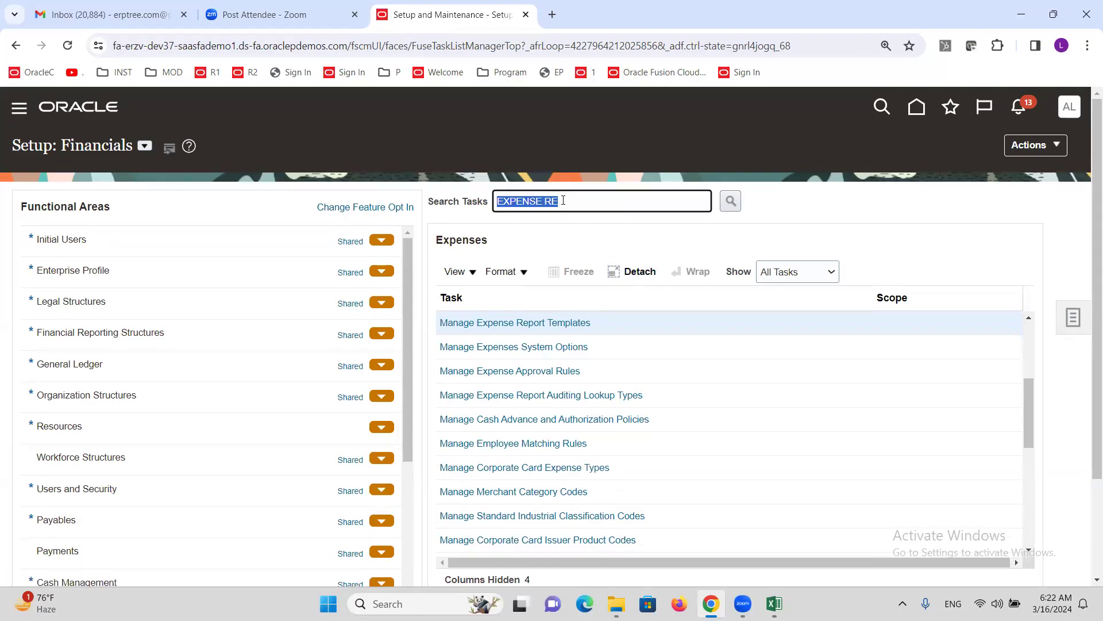
type("MANAGE USERS")
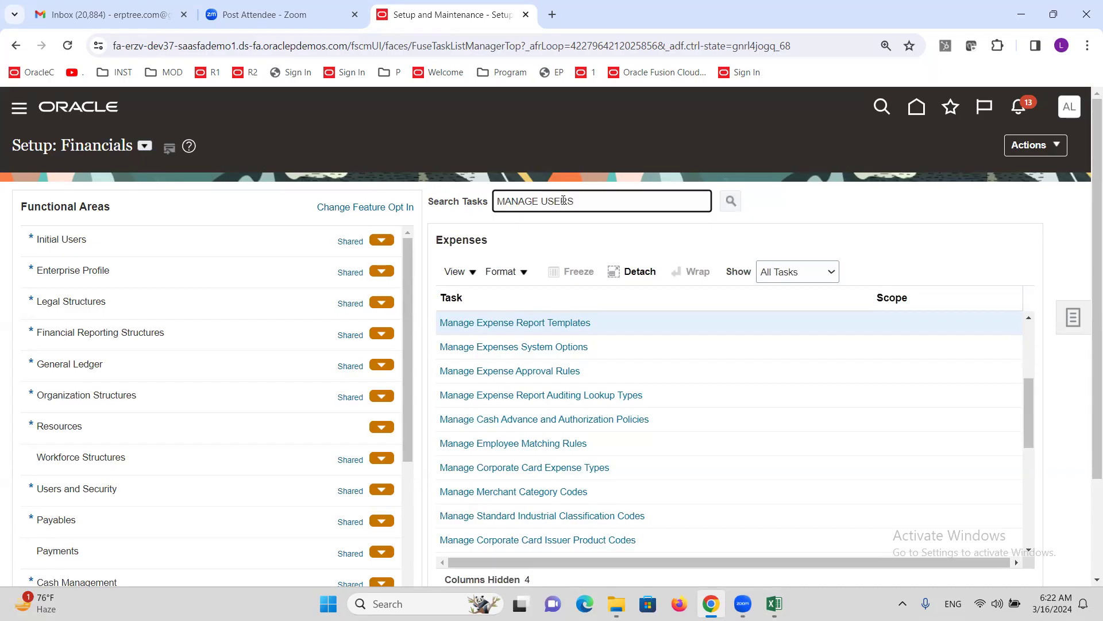
key("Return")
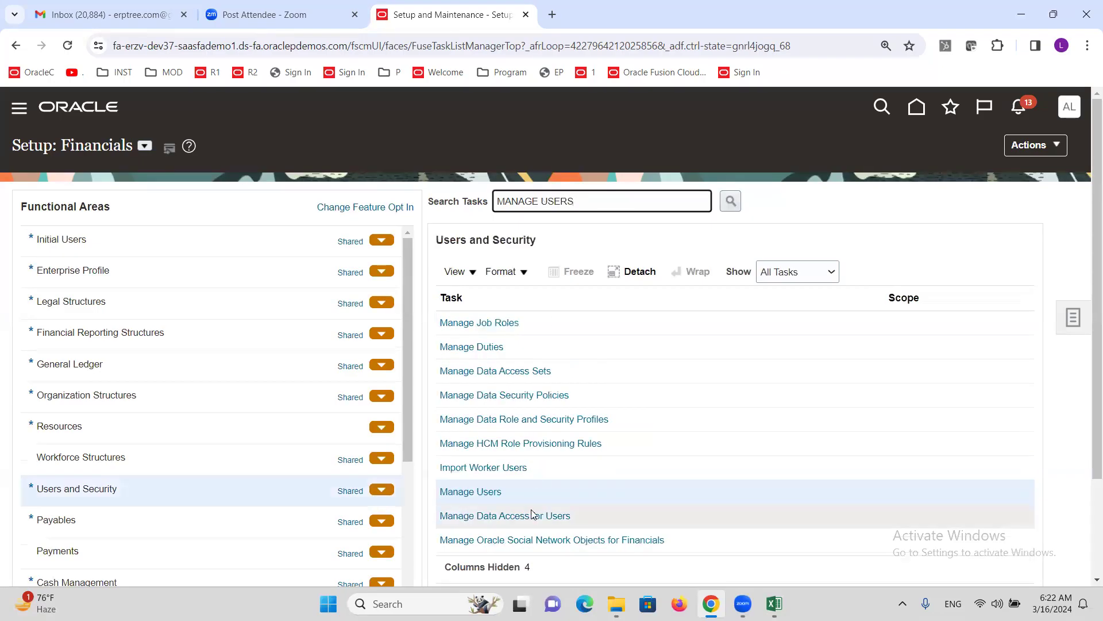
left_click(480, 494)
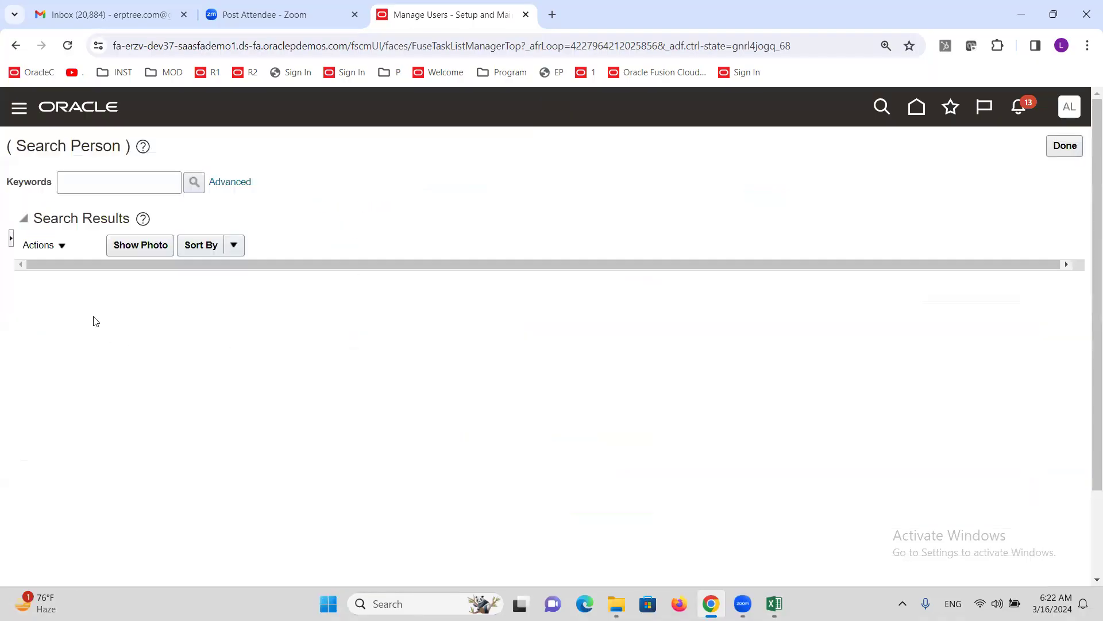
left_click(89, 252)
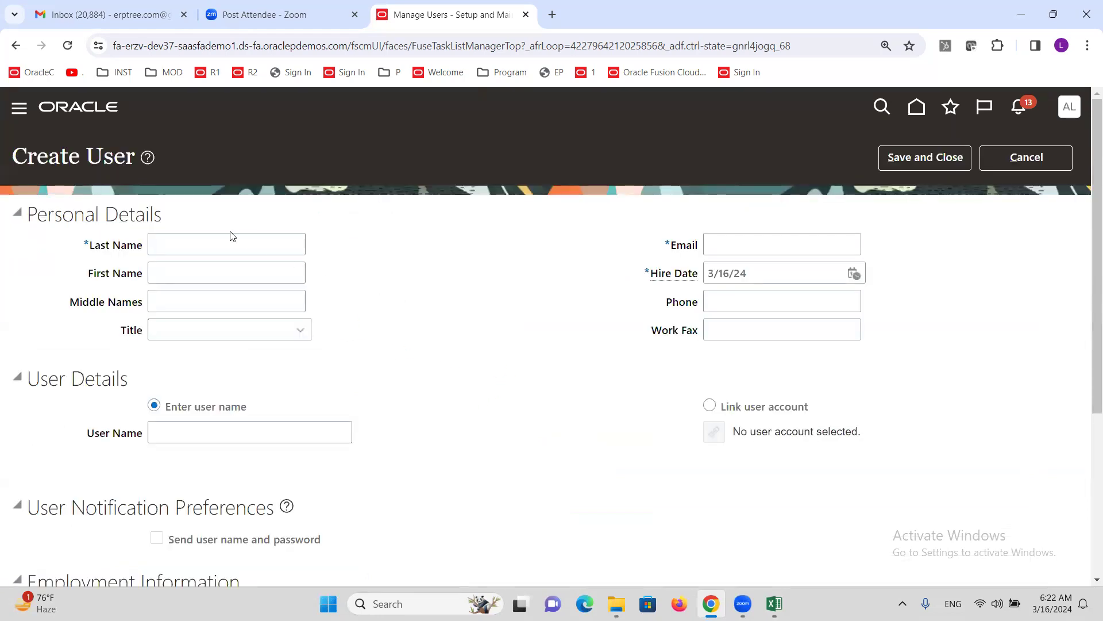
- Enter last name ALTMANAGER and fill in the new user's e-mail address
left_click(235, 239)
type("ALTMANAGER")
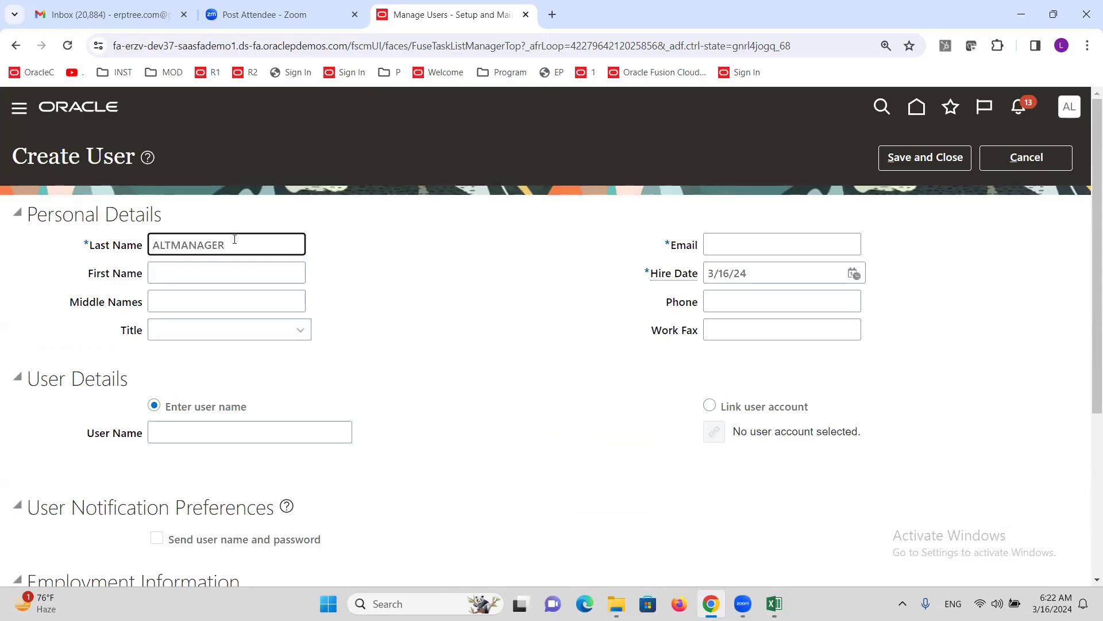
key("Tab")
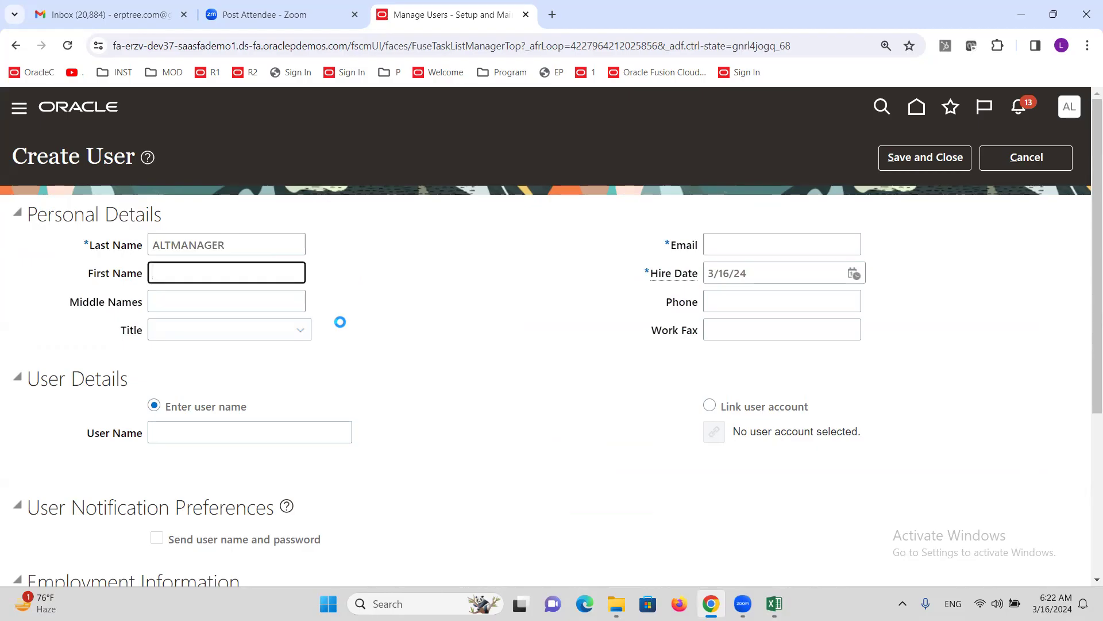
left_click(753, 245)
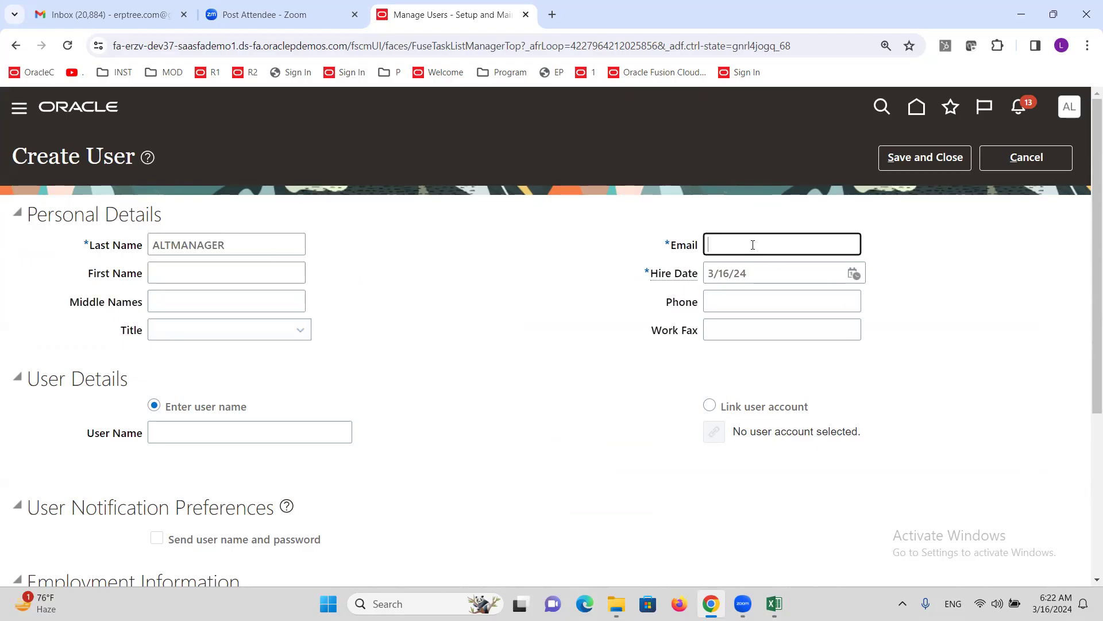
type("A")
type("MG")
type("@")
key("BackSpace")
key("BackSpace")
key("BackSpace")
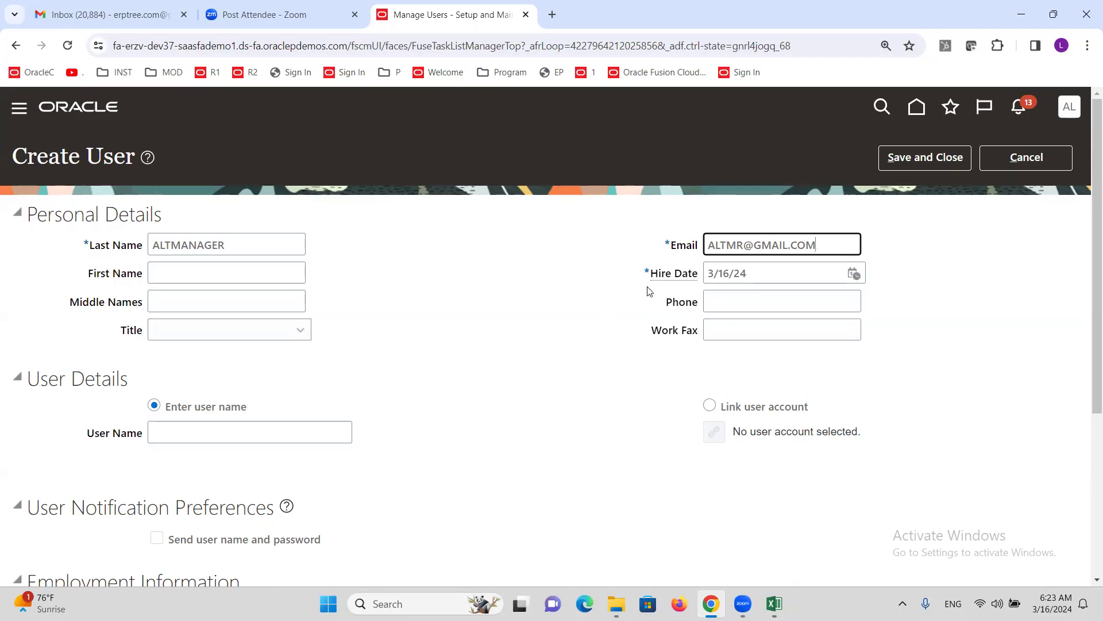
- Set the hire date to December 1, 2023 using the calendar
left_click(855, 274)
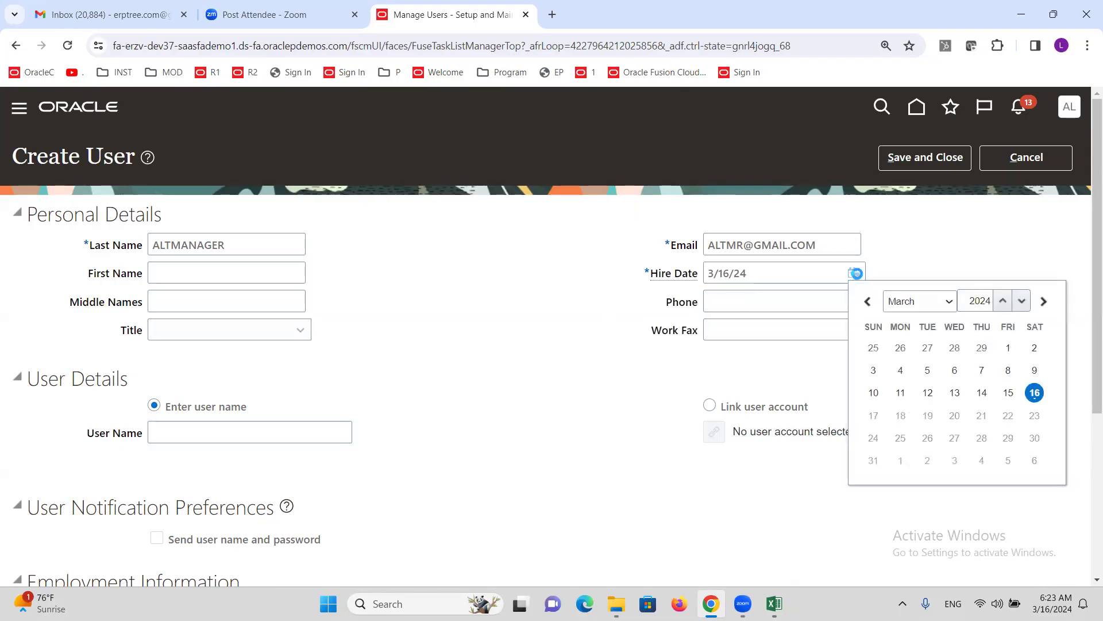
left_click(944, 303)
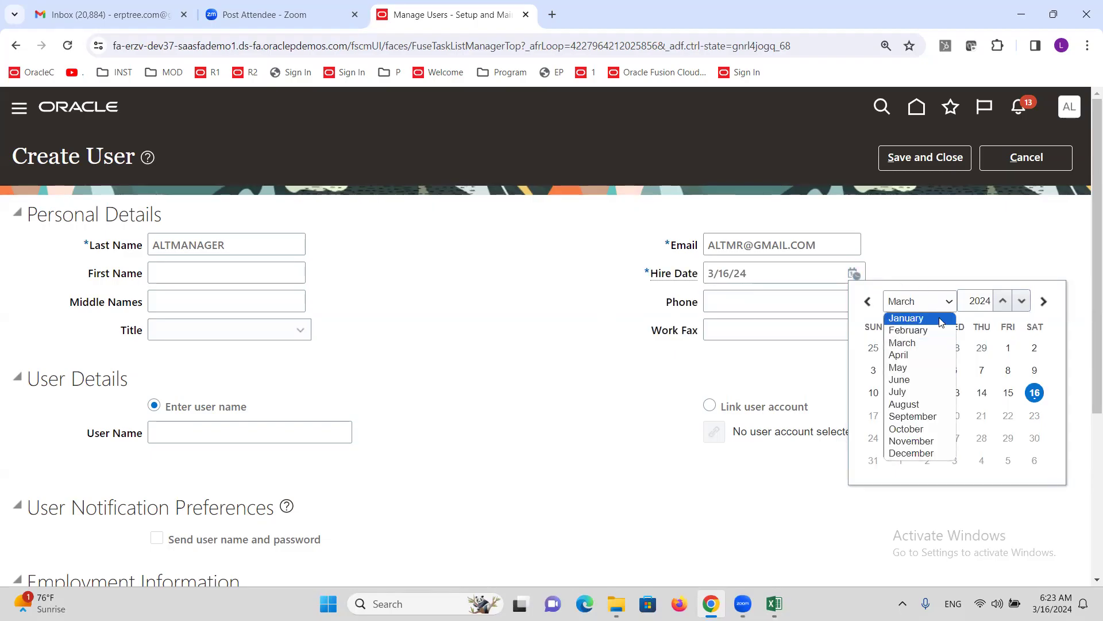
left_click(1021, 303)
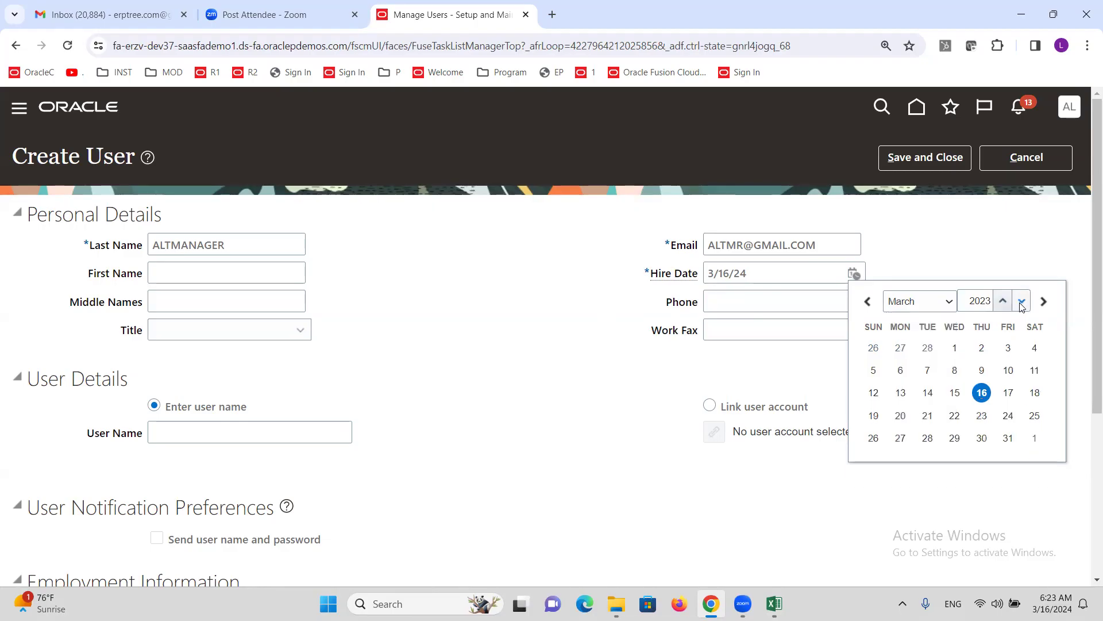
left_click(955, 306)
left_click(907, 458)
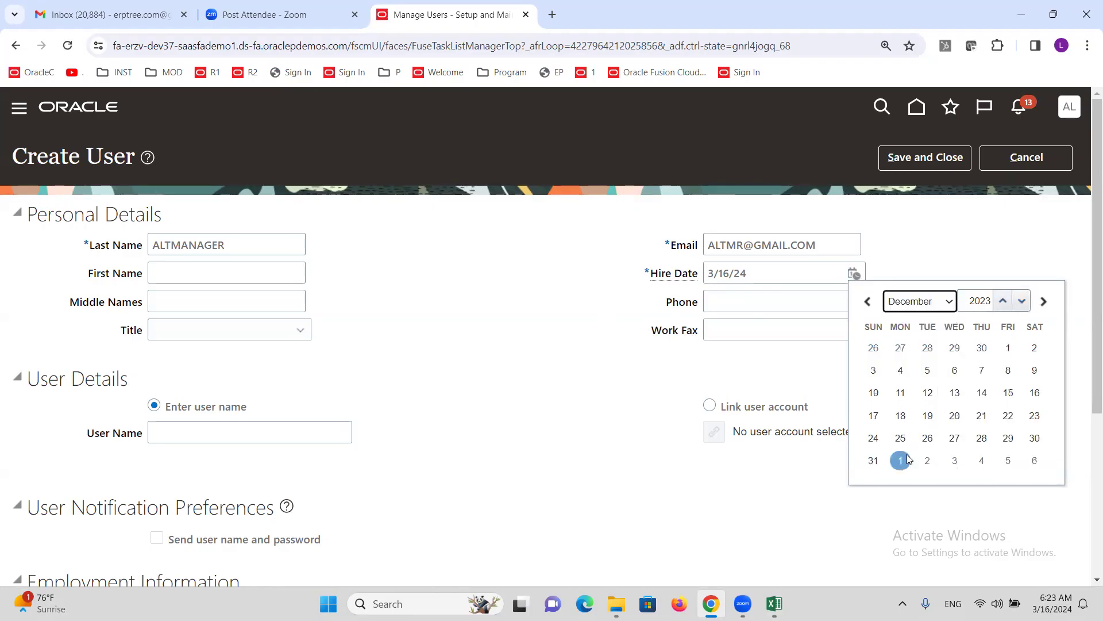
left_click(1008, 348)
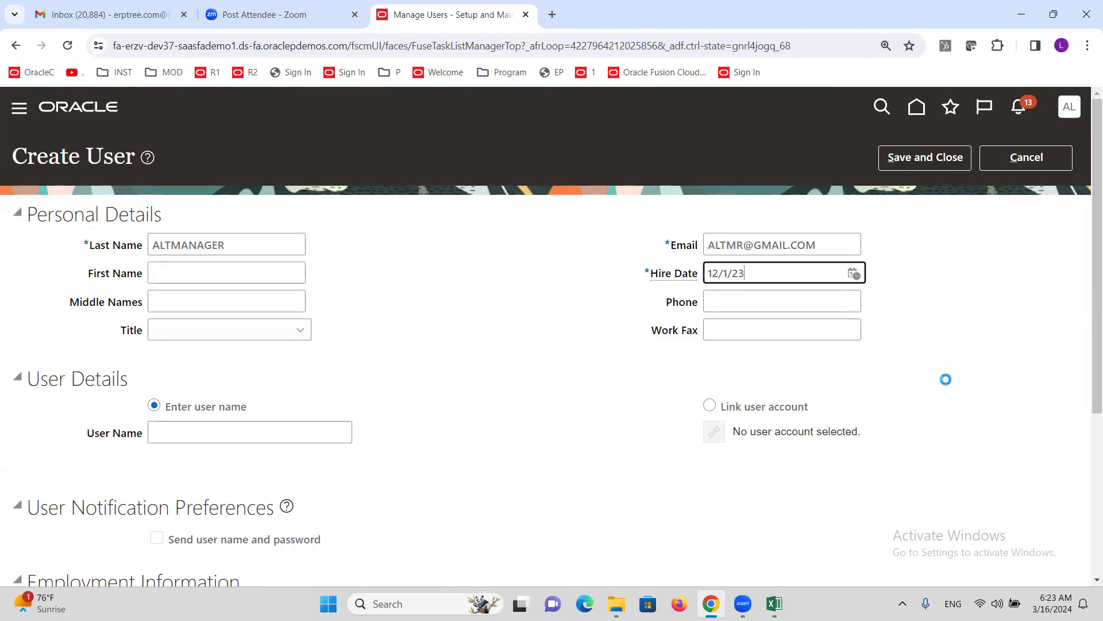
left_click(442, 334)
- Enter ALTMANAGER as the user name
left_click(210, 435)
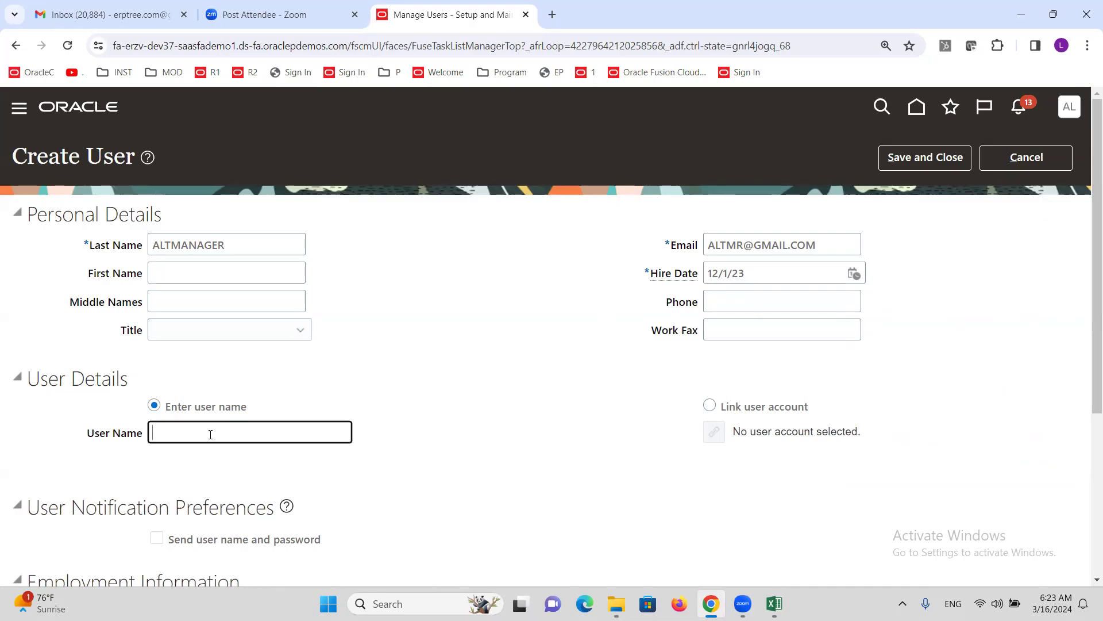
type("ALTMANAGER")
scroll(454, 339, "down", 4)
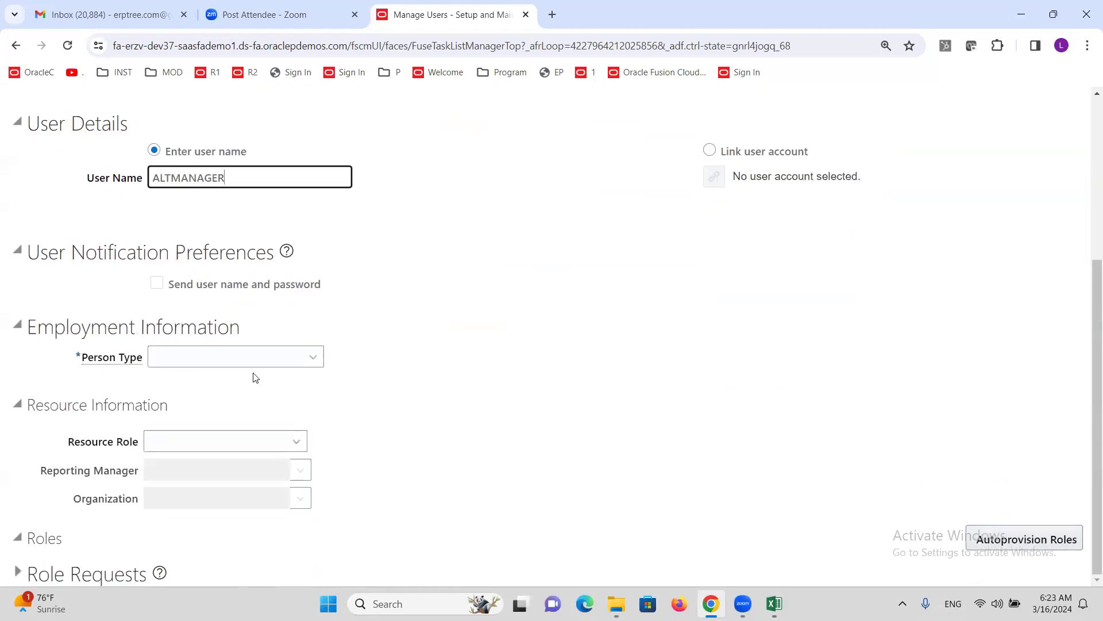
- Set Person Type to Employee, Legal Employer ALTINC US Legal Entity, Business Unit ALTINC US Business Unit
left_click(241, 360)
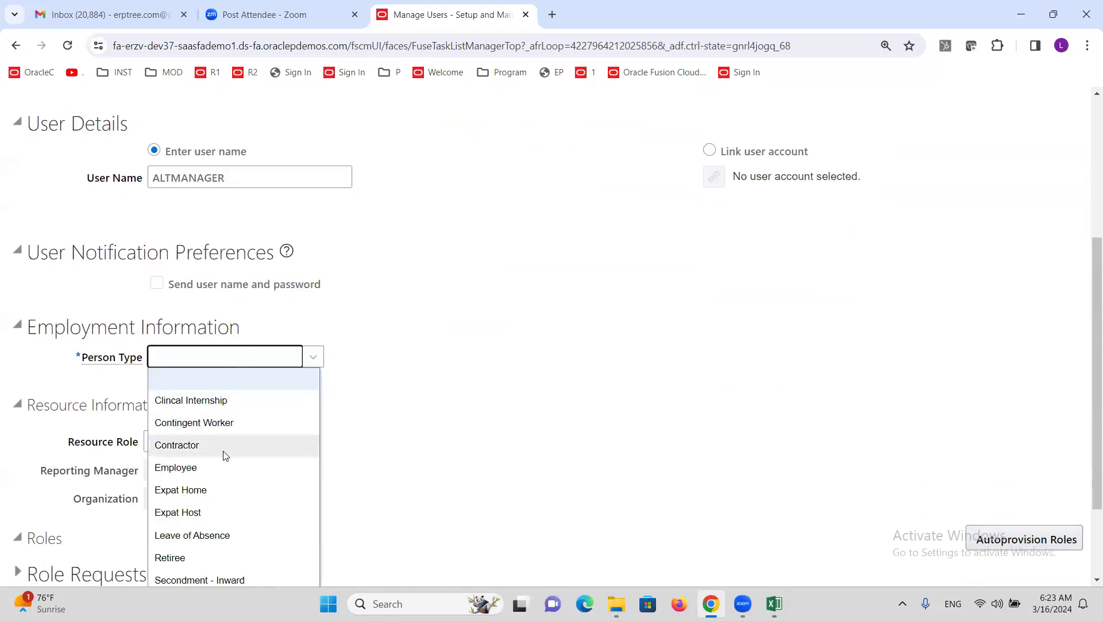
left_click(224, 470)
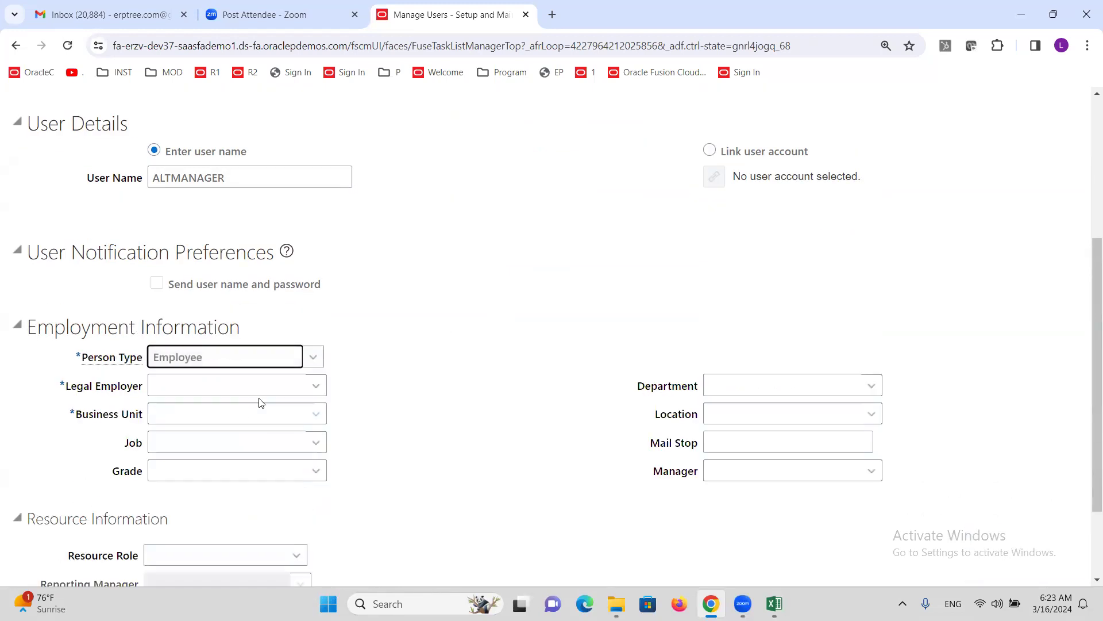
left_click(228, 385)
type("ALTINC")
key("Tab")
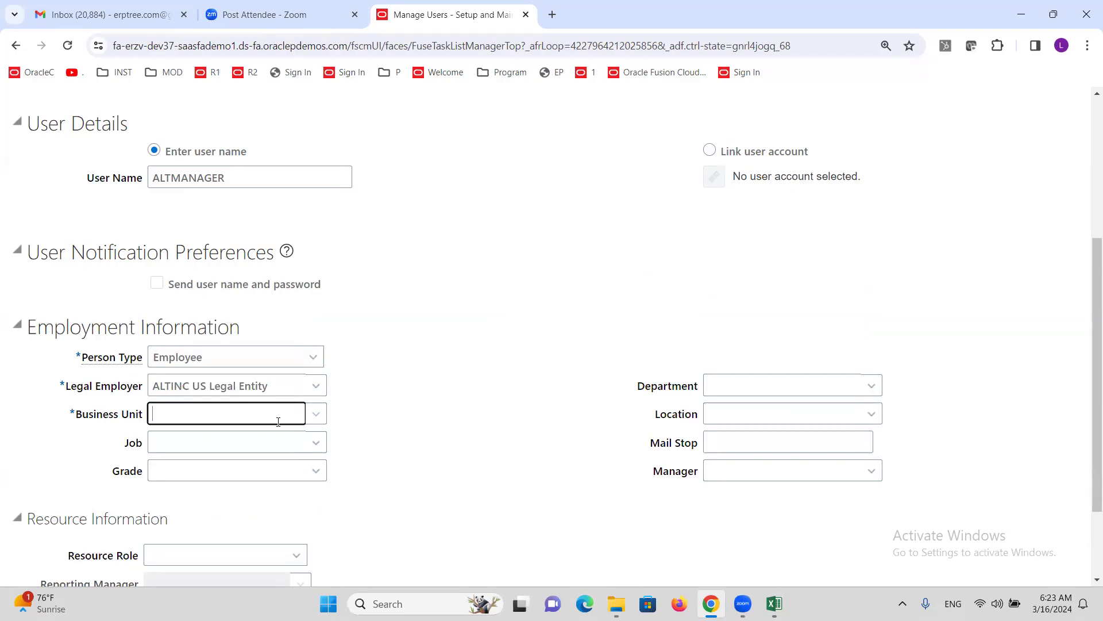
type("ALT")
key("Tab")
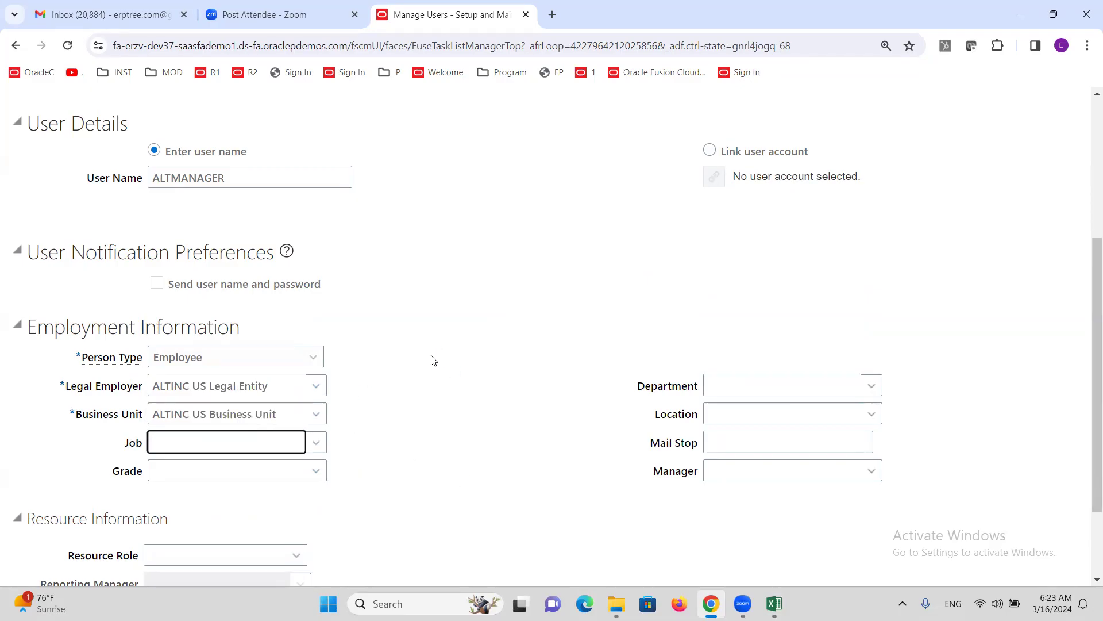
- Save and close the new ALTMANAGER user, then switch to the Excel checklist
scroll(460, 325, "up", 5)
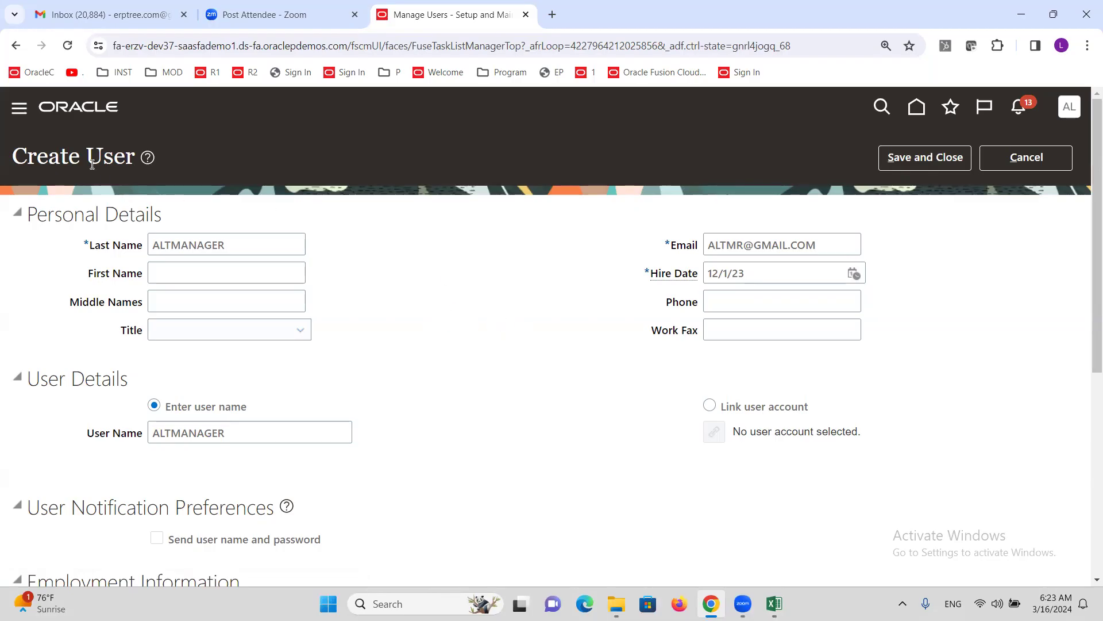
left_click_drag(87, 163, 160, 178)
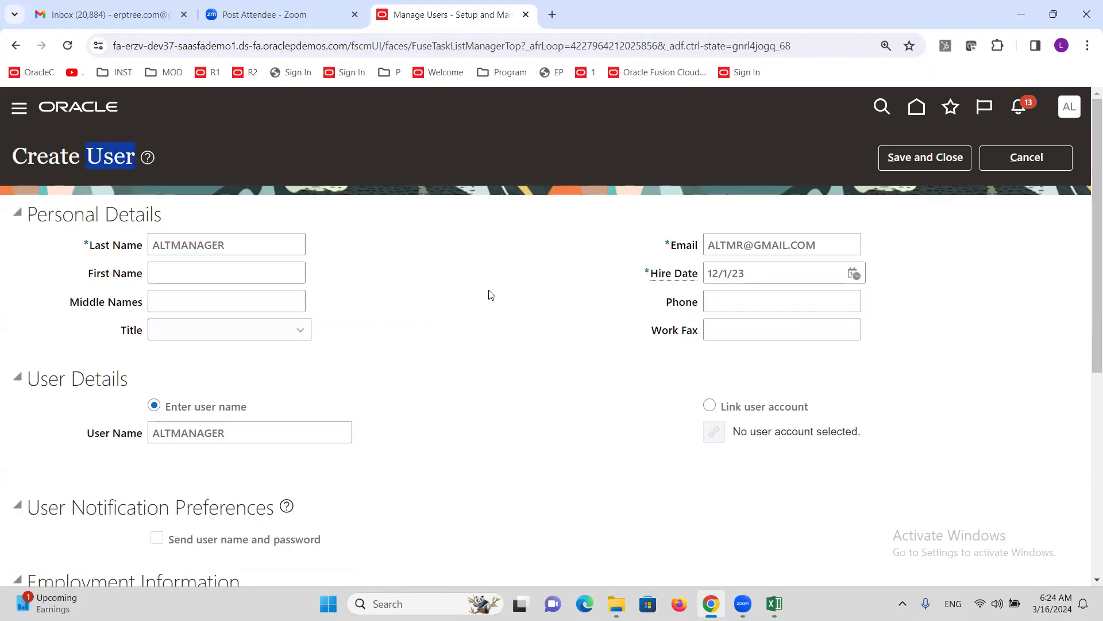
scroll(417, 310, "down", 3)
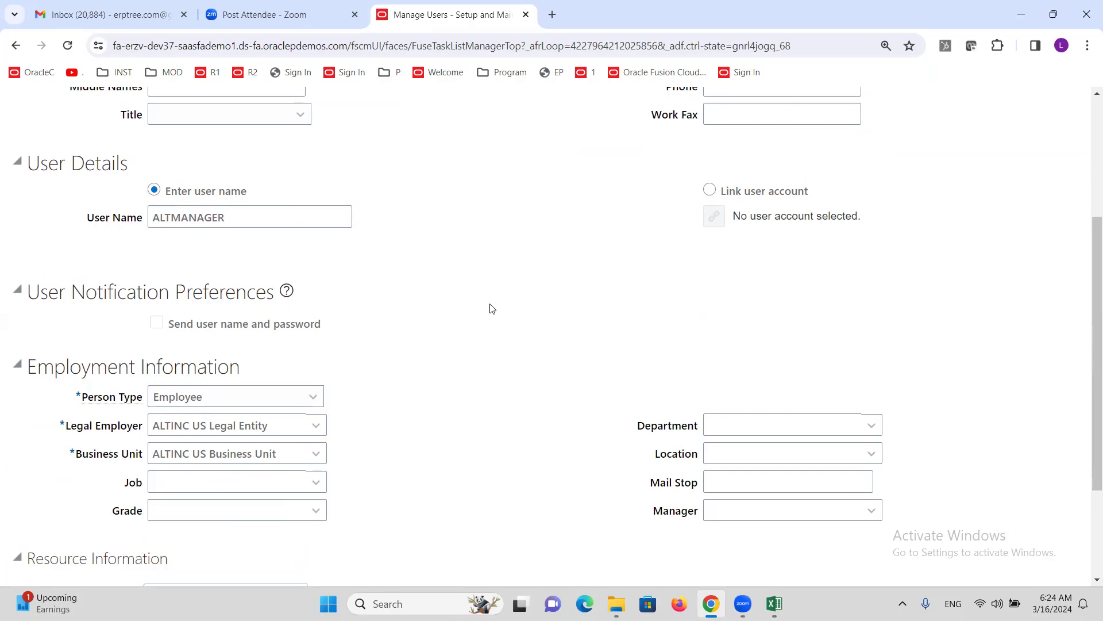
scroll(491, 309, "up", 3)
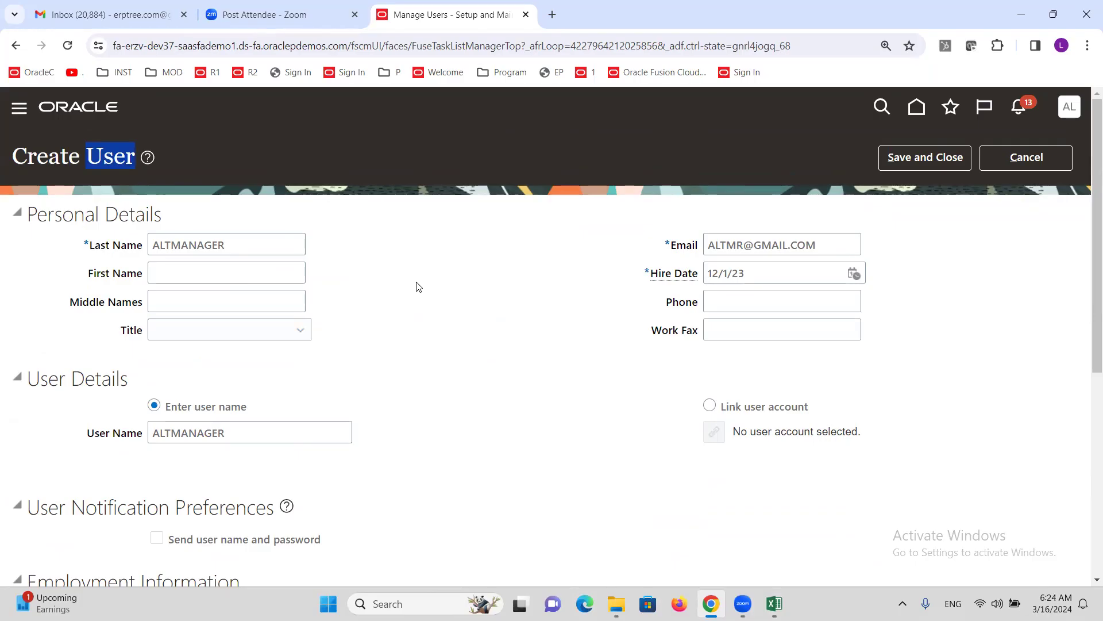
scroll(414, 286, "down", 4)
scroll(419, 268, "up", 4)
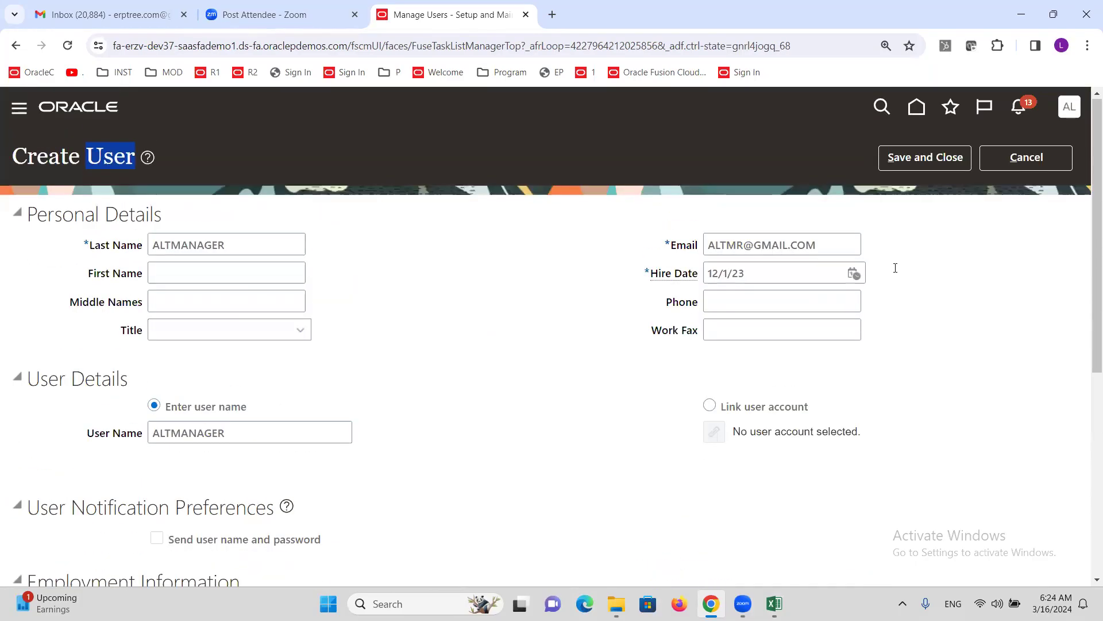
left_click(930, 159)
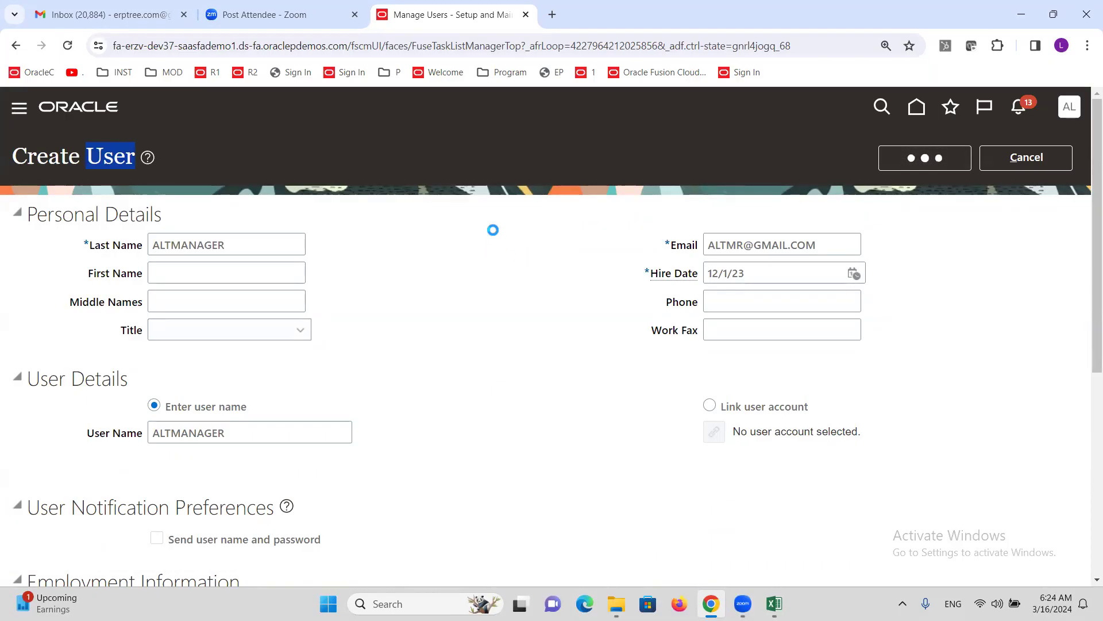
mouse_move(774, 603)
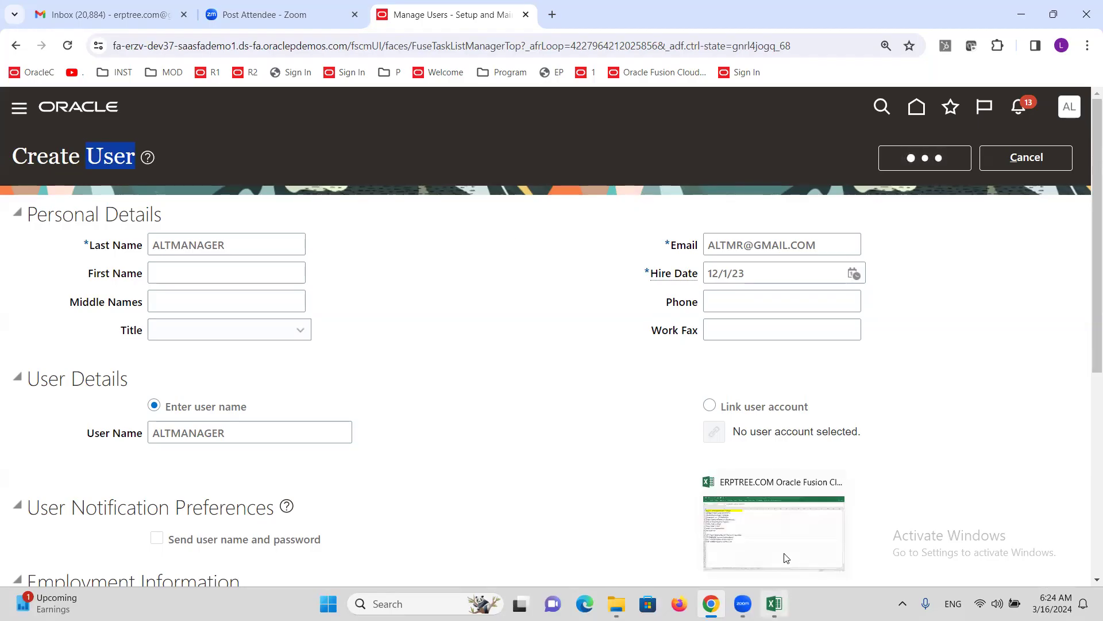
left_click(783, 556)
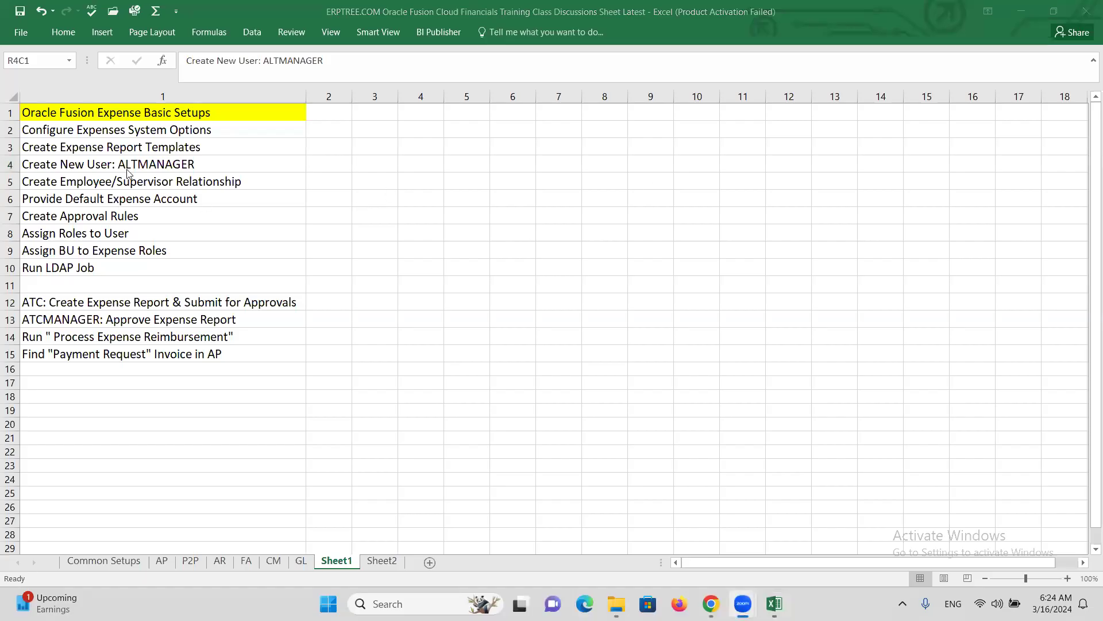
- Select the Create Employee/Supervisor Relationship step, save the workbook, and return to Oracle
left_click(109, 181)
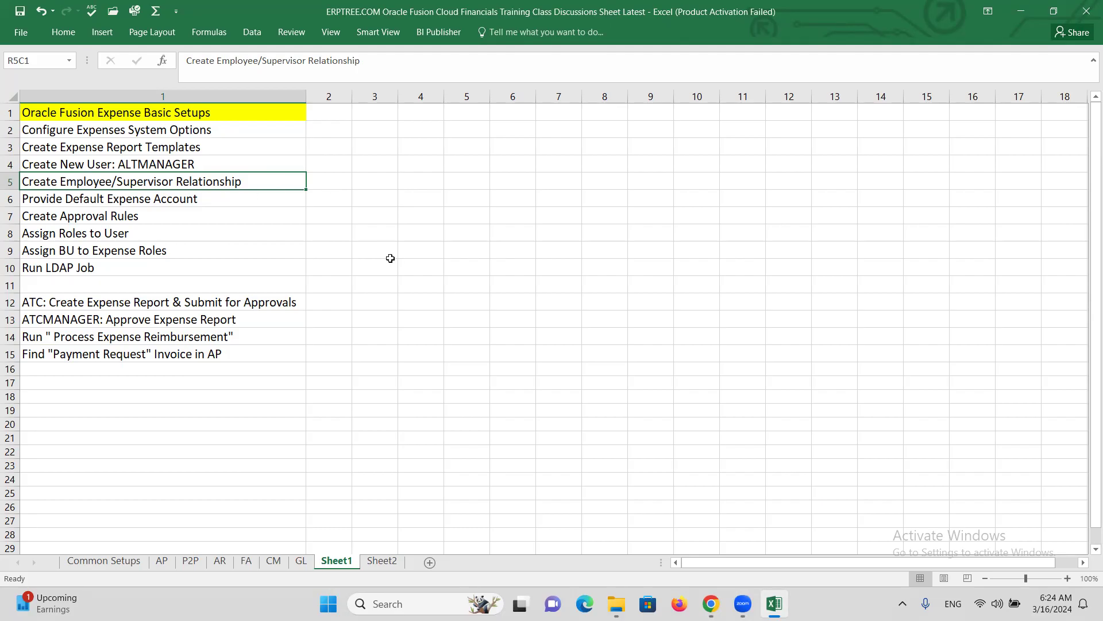
key("ctrl+s")
key("alt+Tab")
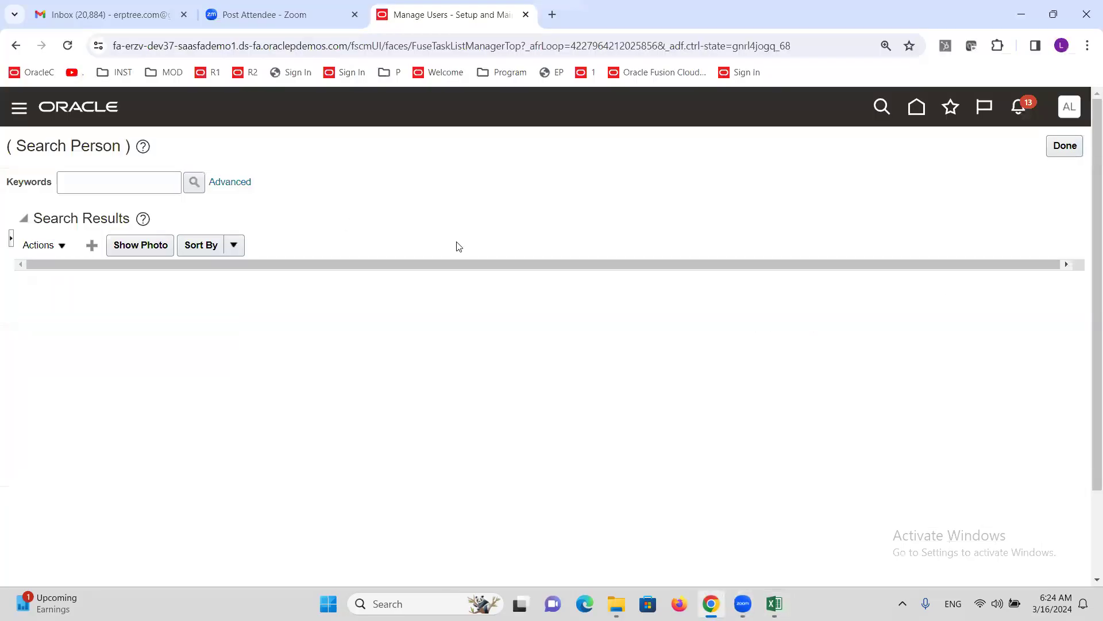
- Reopen Manage Users and run a person keyword search for ALTINC
left_click(1064, 147)
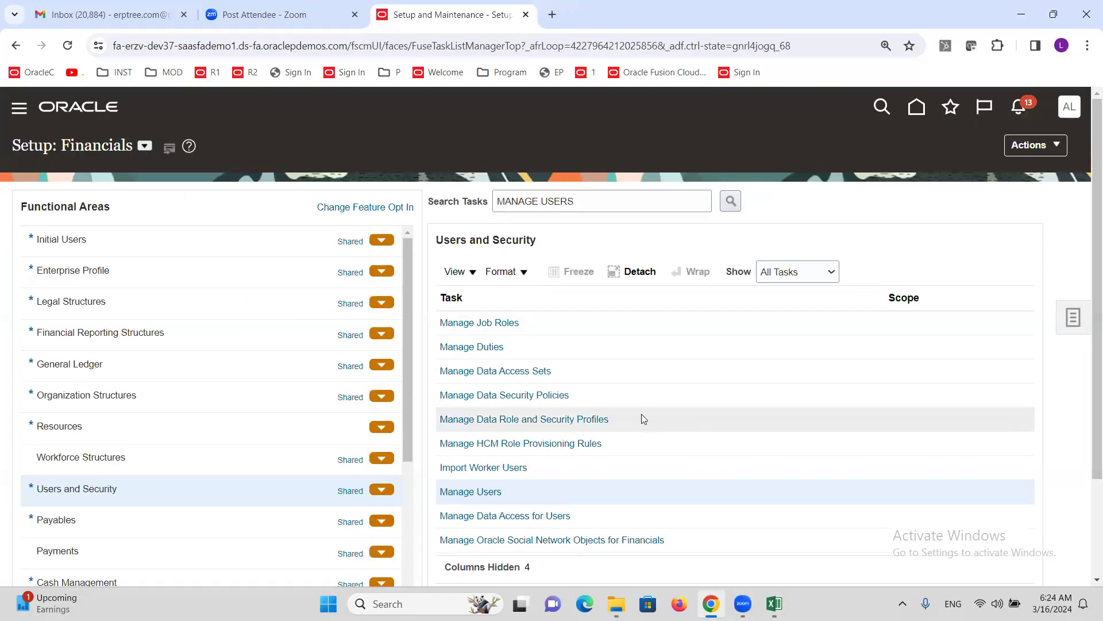
left_click(477, 493)
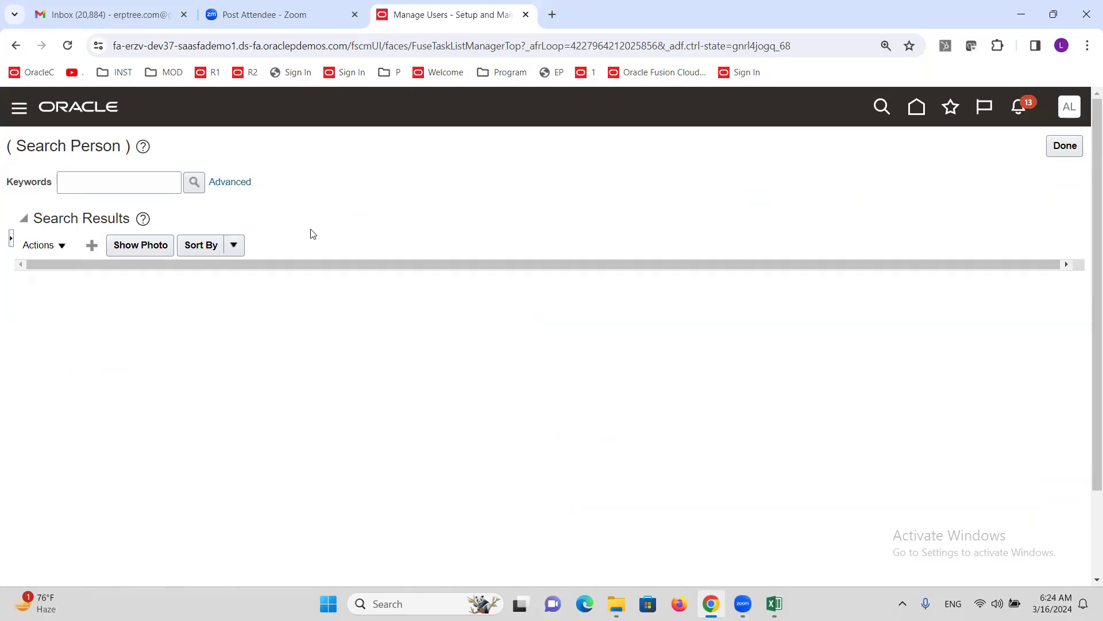
left_click(101, 192)
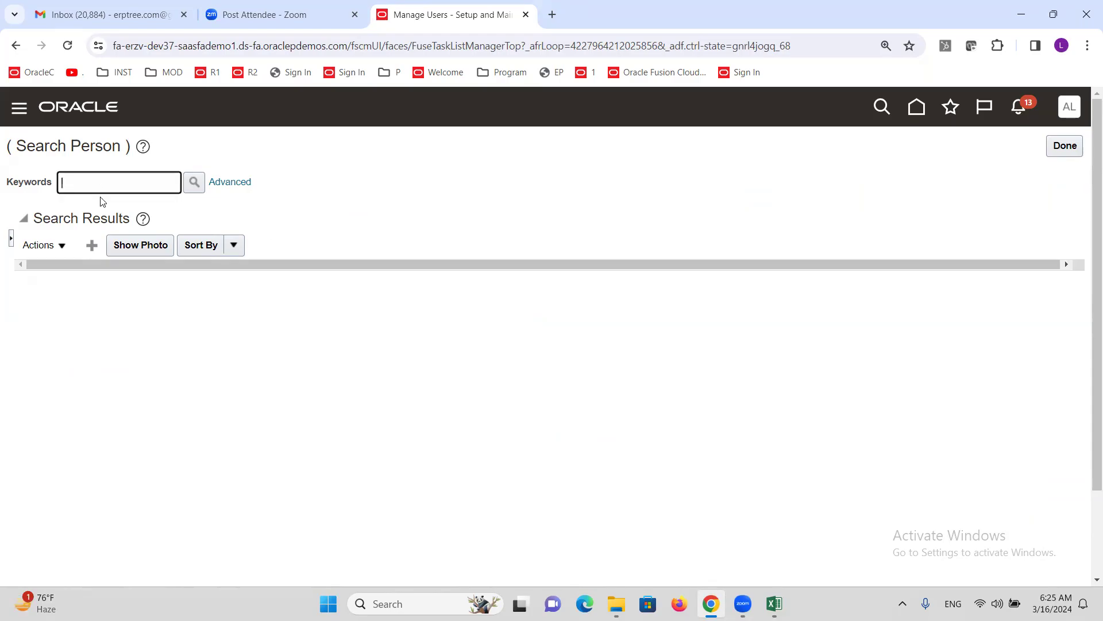
type("ALTINC")
left_click(193, 184)
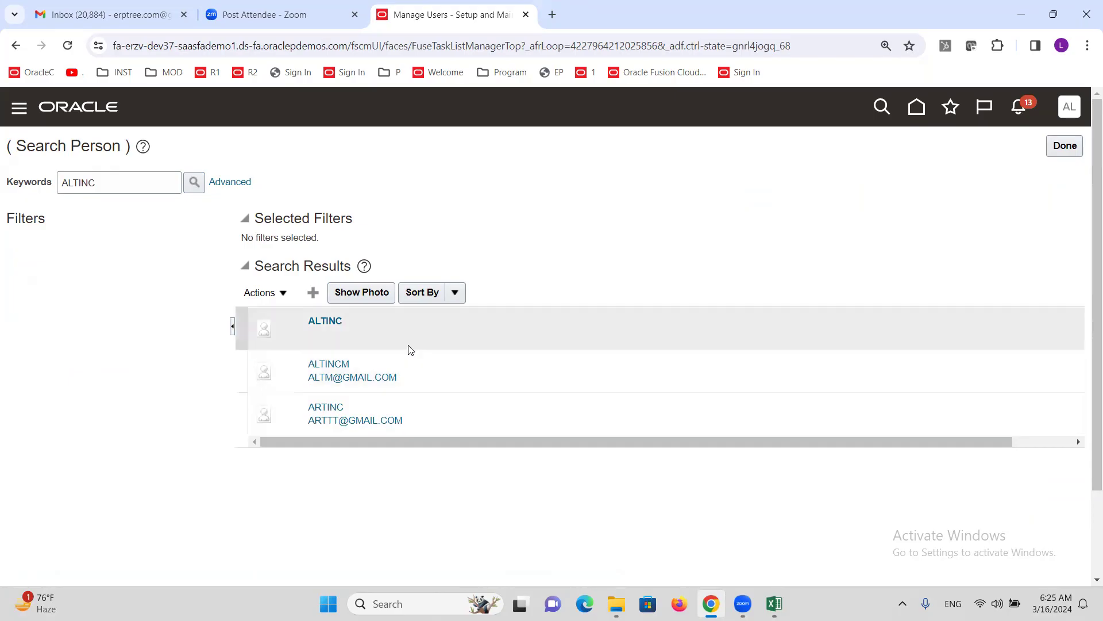
- Select the ALTINC person in the results and show its Actions menu
left_click(443, 425)
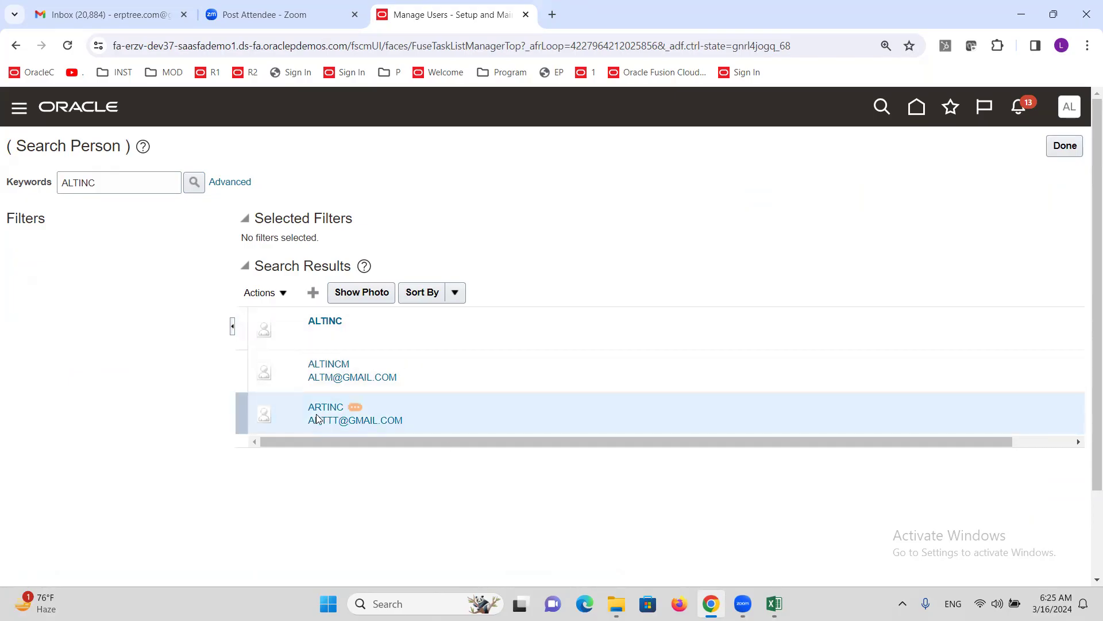
mouse_move(371, 353)
left_click(395, 329)
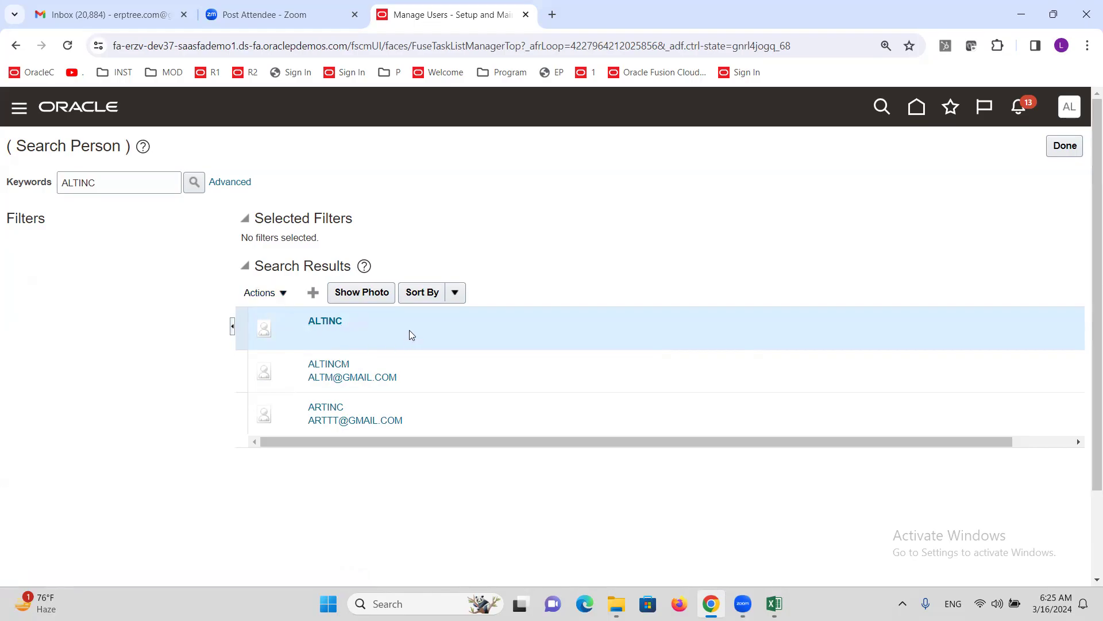
left_click(284, 296)
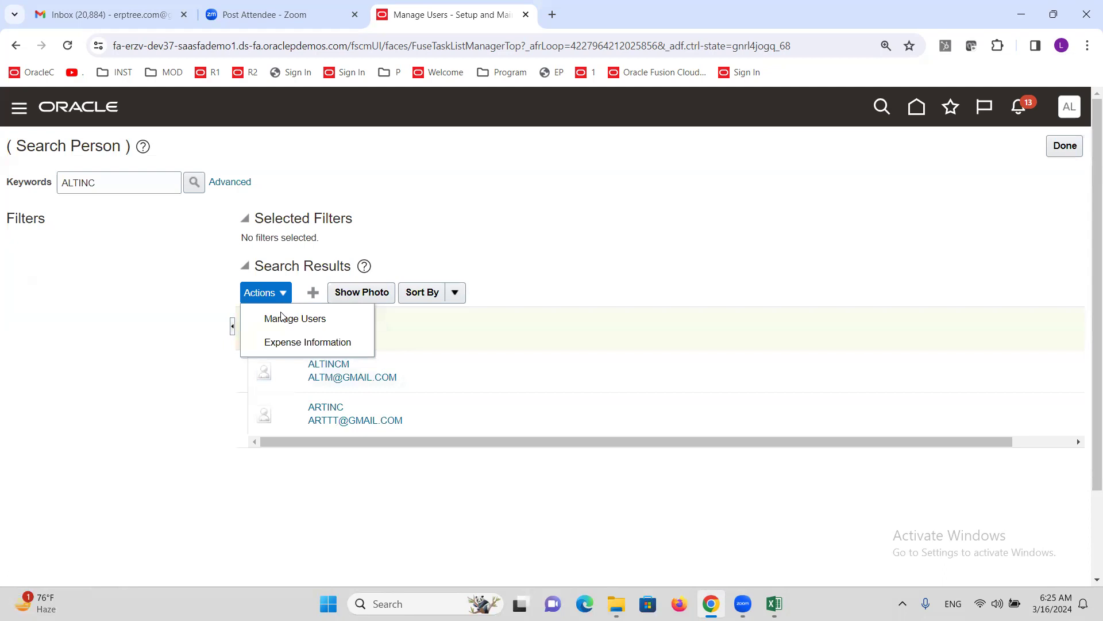
- Open ALTINC's user record through Manage Users and enter the user's e-mail address
left_click(283, 321)
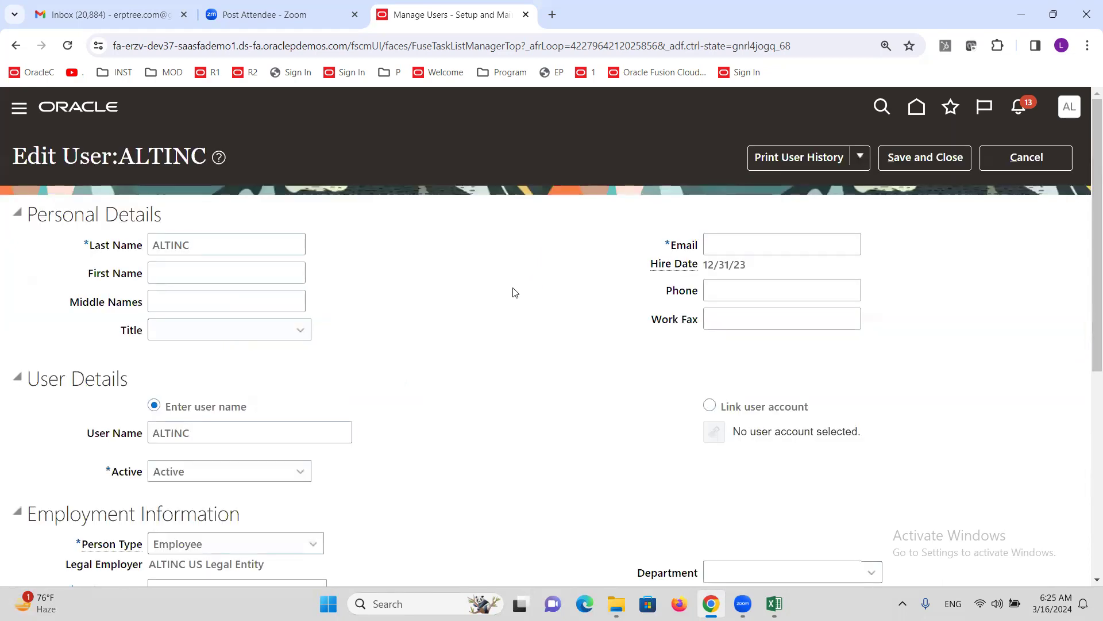
left_click(745, 249)
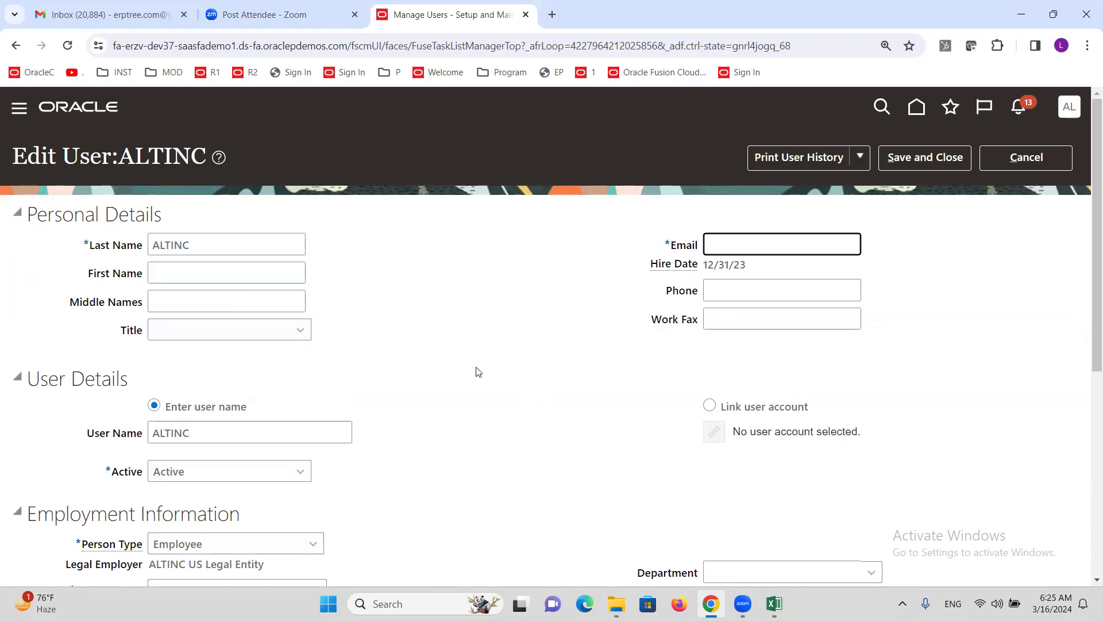
scroll(510, 480, "down", 3)
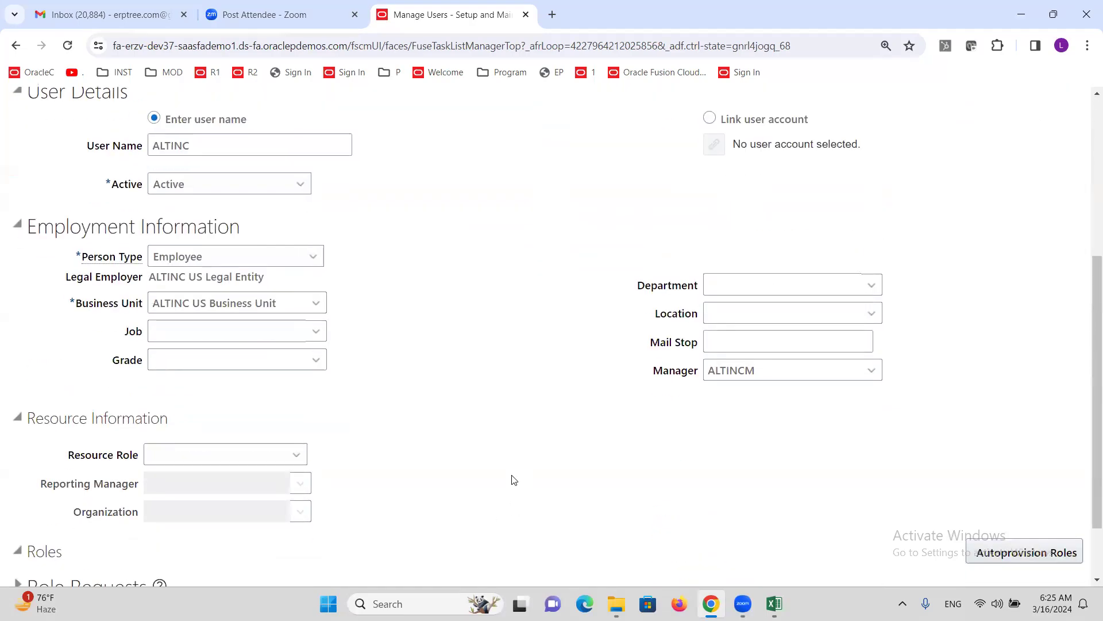
scroll(520, 466, "up", 4)
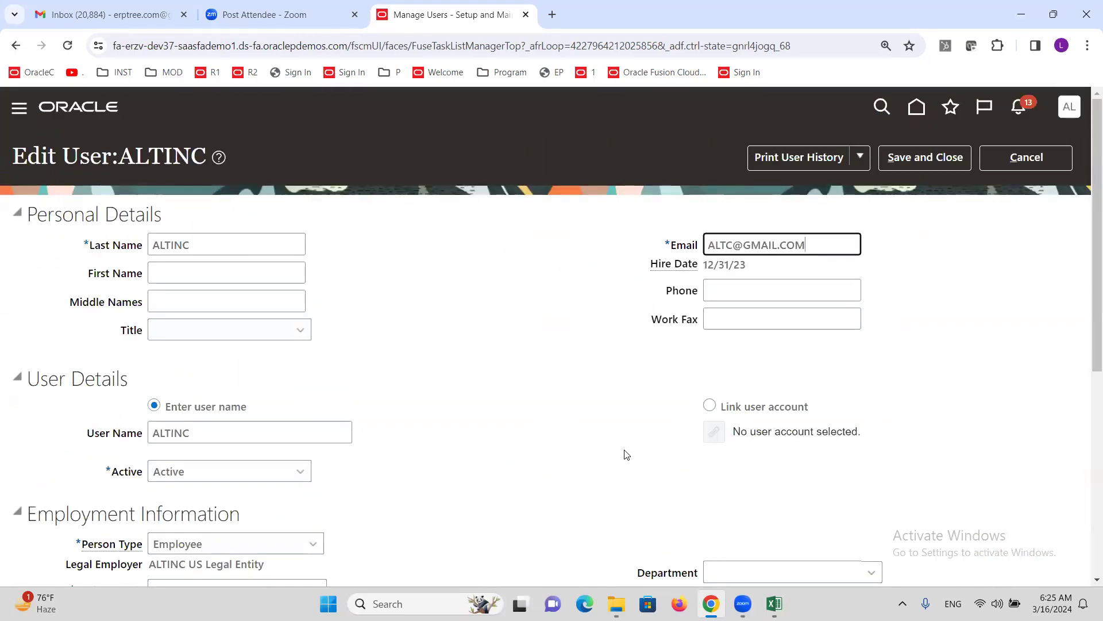
scroll(643, 455, "down", 4)
double_click(773, 379)
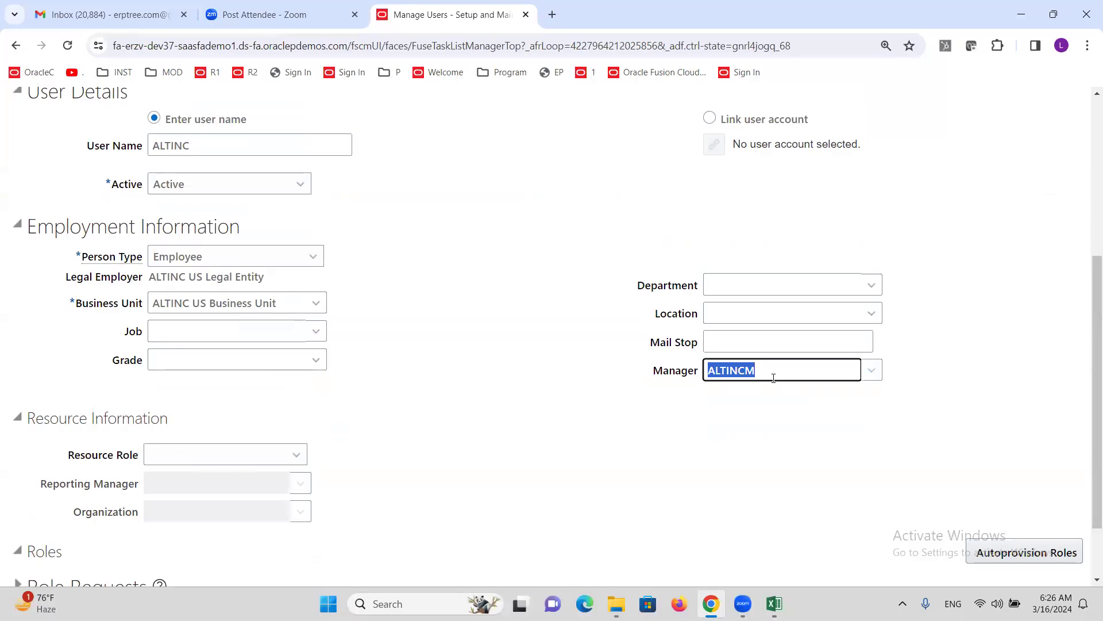
key("BackSpace")
type("ALTMA")
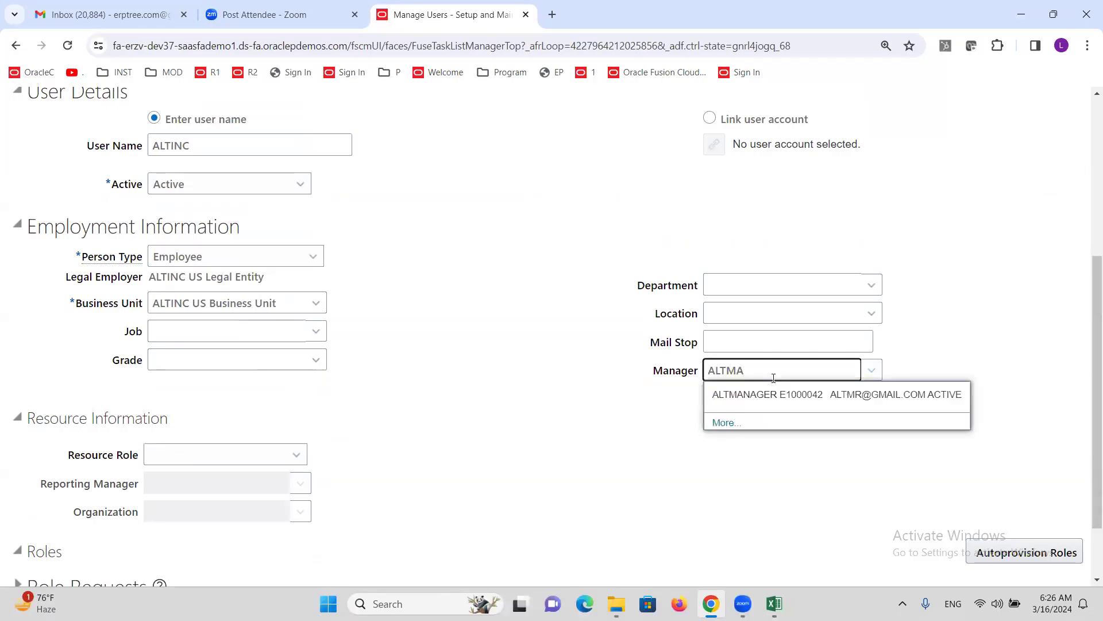
left_click(768, 395)
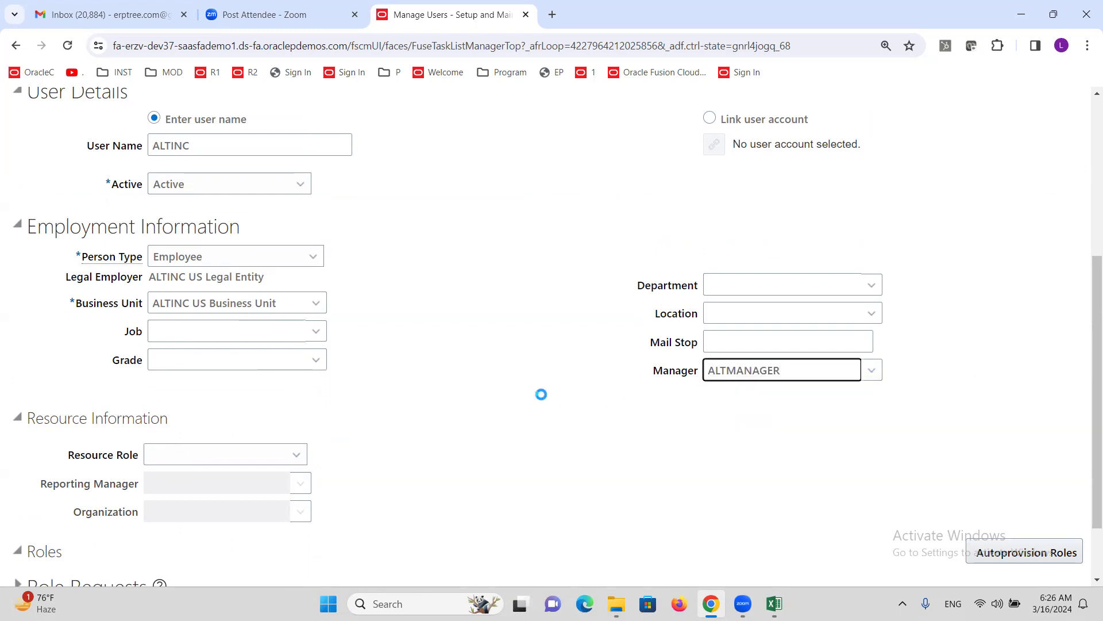
scroll(539, 395, "up", 5)
left_click(940, 162)
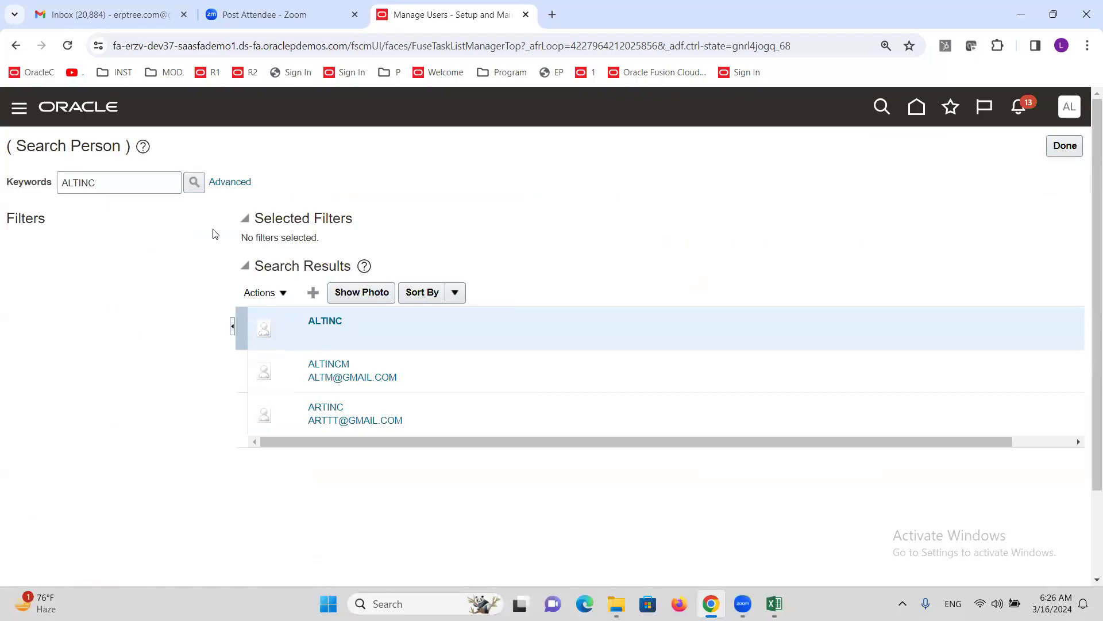
left_click(195, 187)
left_click(772, 602)
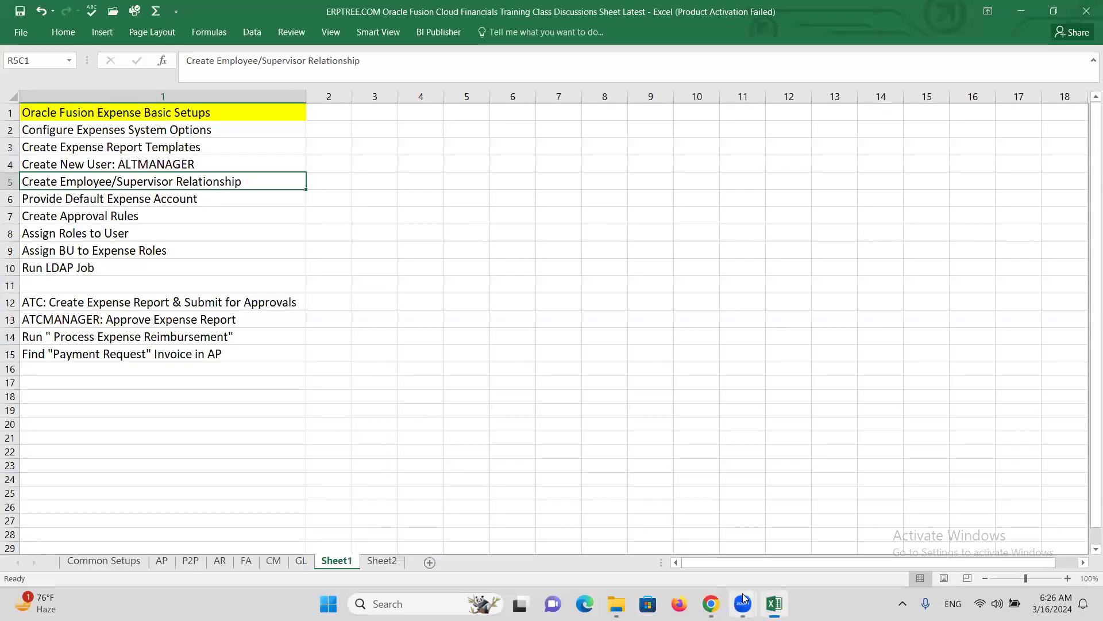
left_click(122, 199)
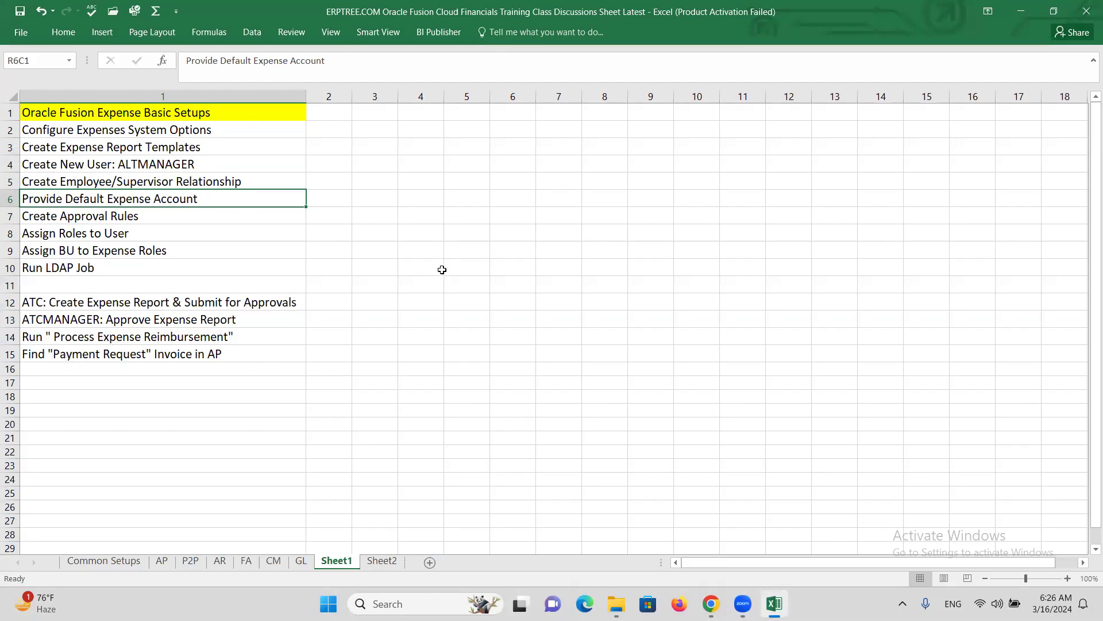
key("alt+Tab")
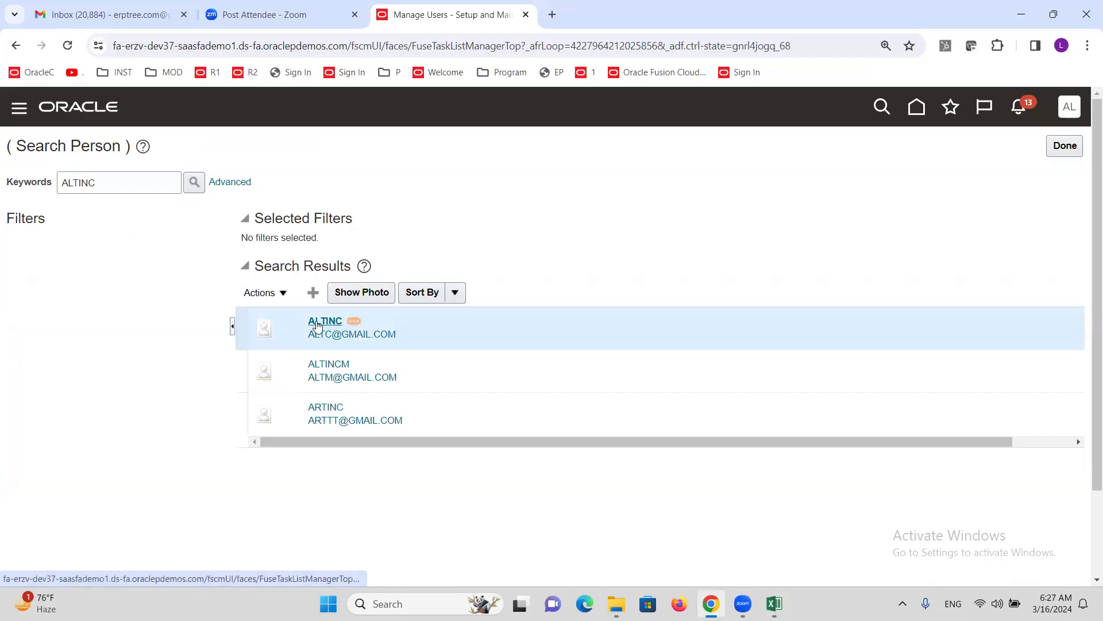
- Open ALTINC's Expense Information and enter 'ALT Address' as address line 1
left_click(283, 295)
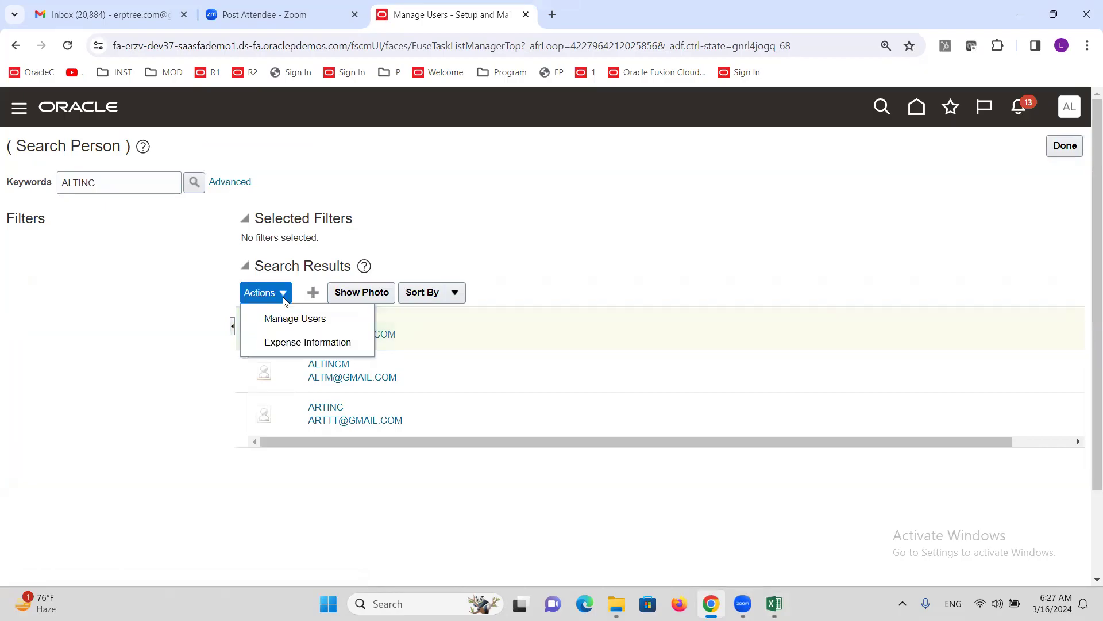
left_click(277, 344)
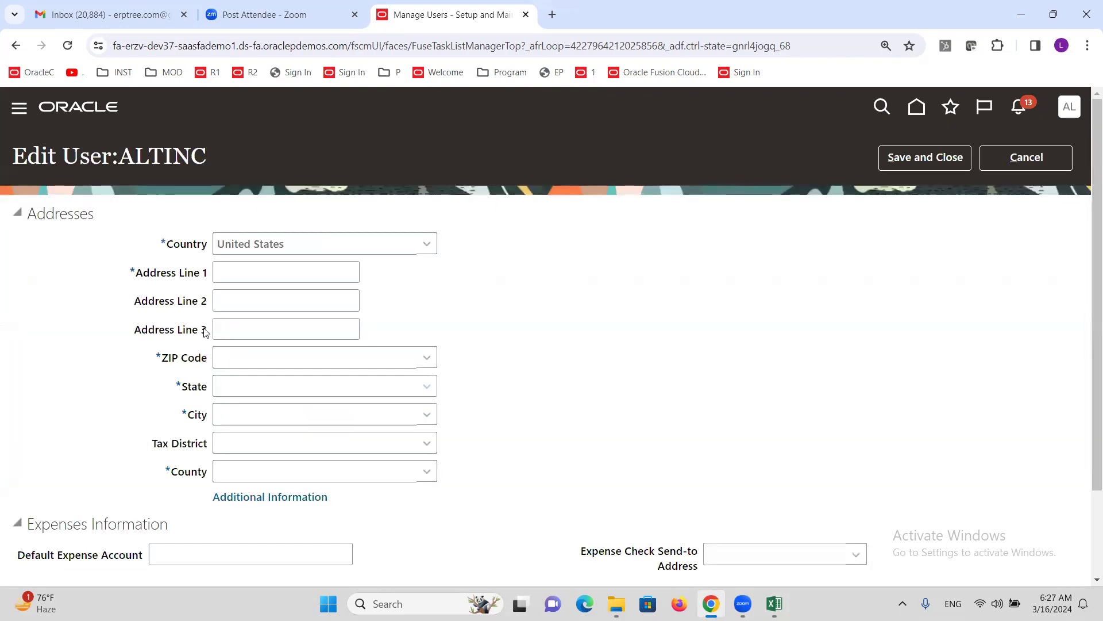
left_click(245, 272)
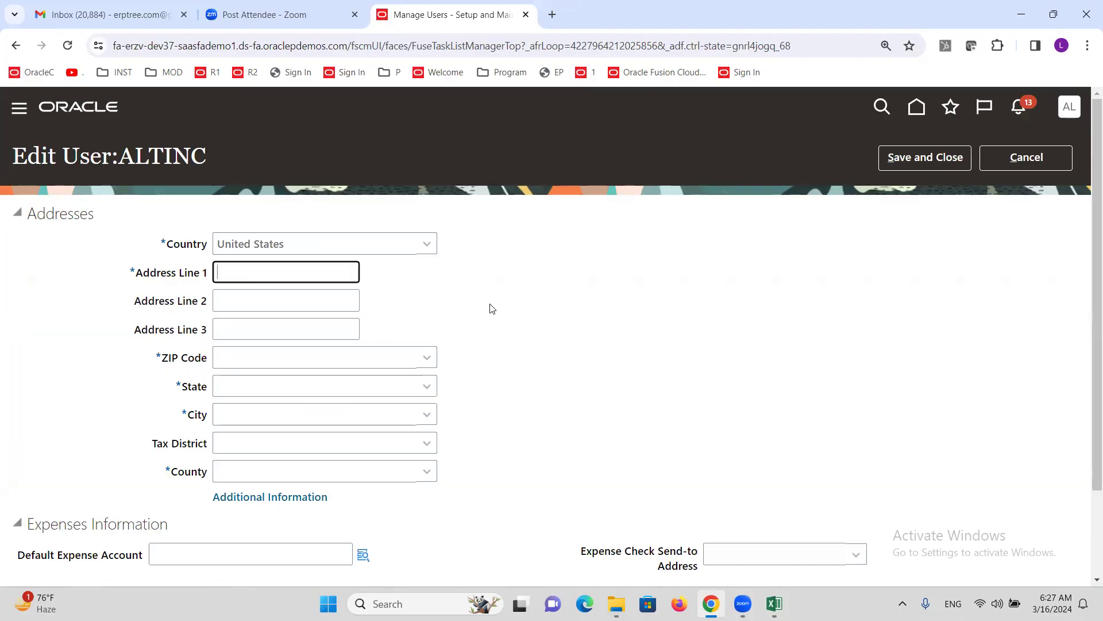
key("BackSpace")
type("ALT Address")
key("Tab")
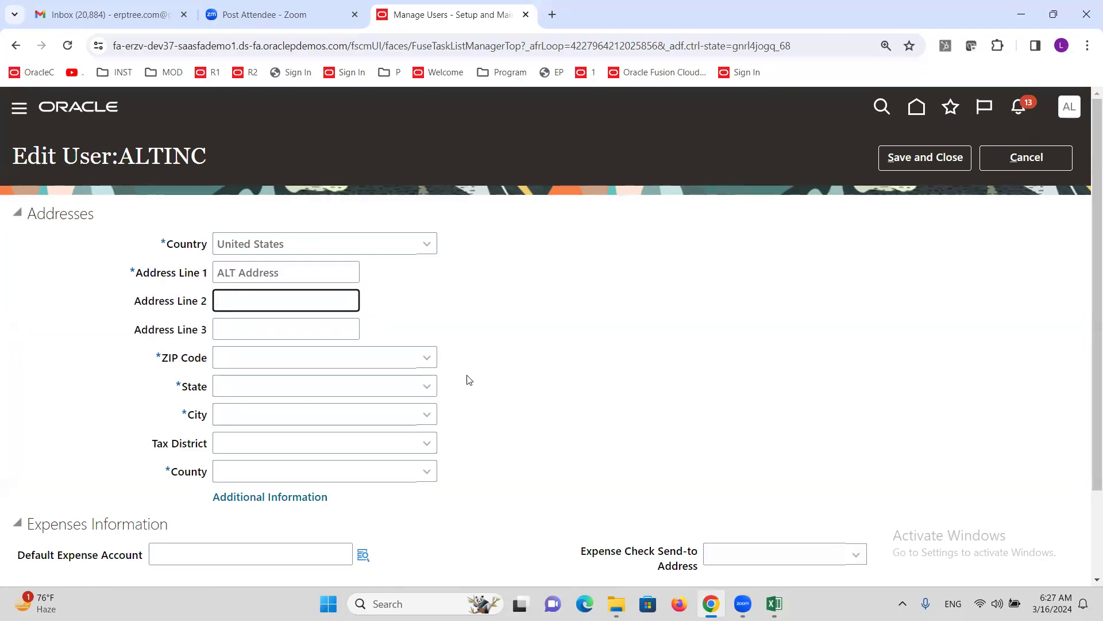
- Look up and set ZIP code 55449 (Minneapolis, Anoka), then open the default expense account
left_click(433, 358)
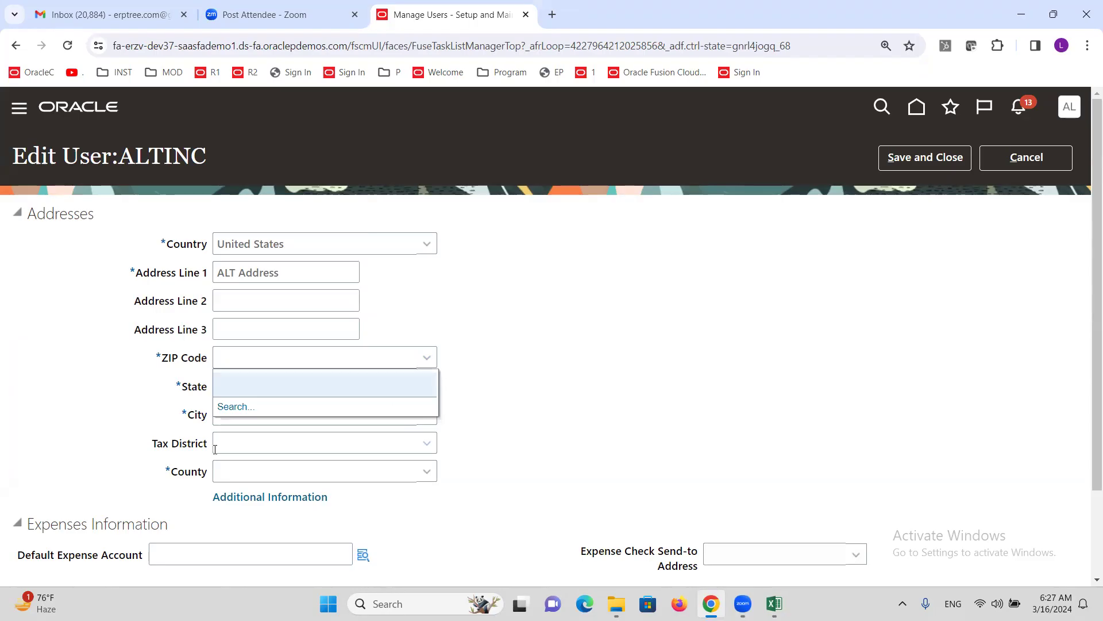
left_click(233, 406)
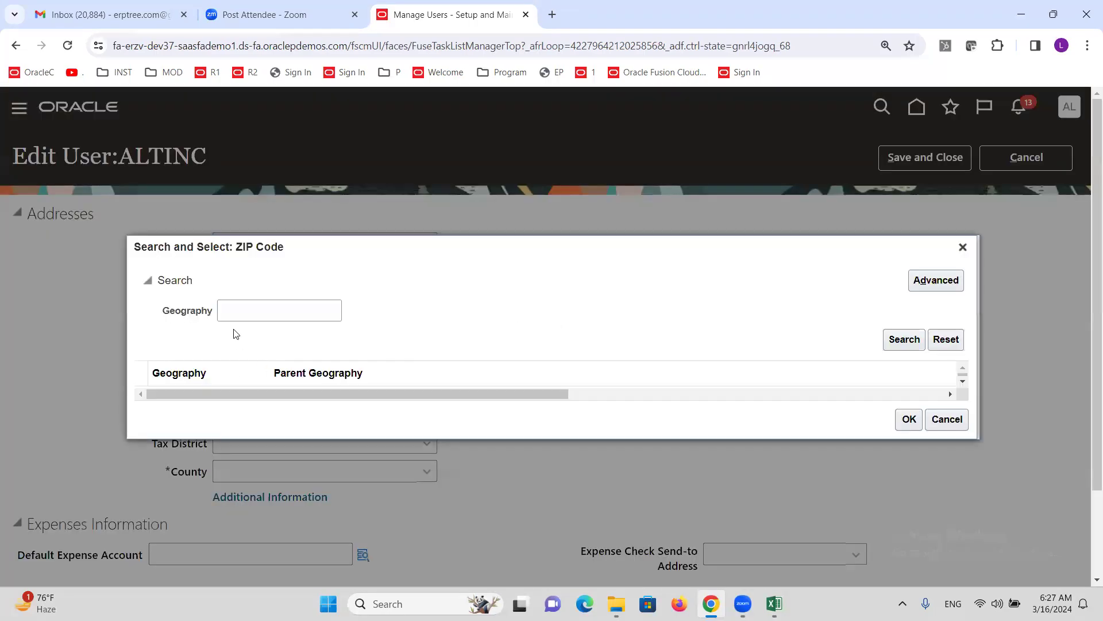
left_click(239, 303)
type("5")
left_click(902, 343)
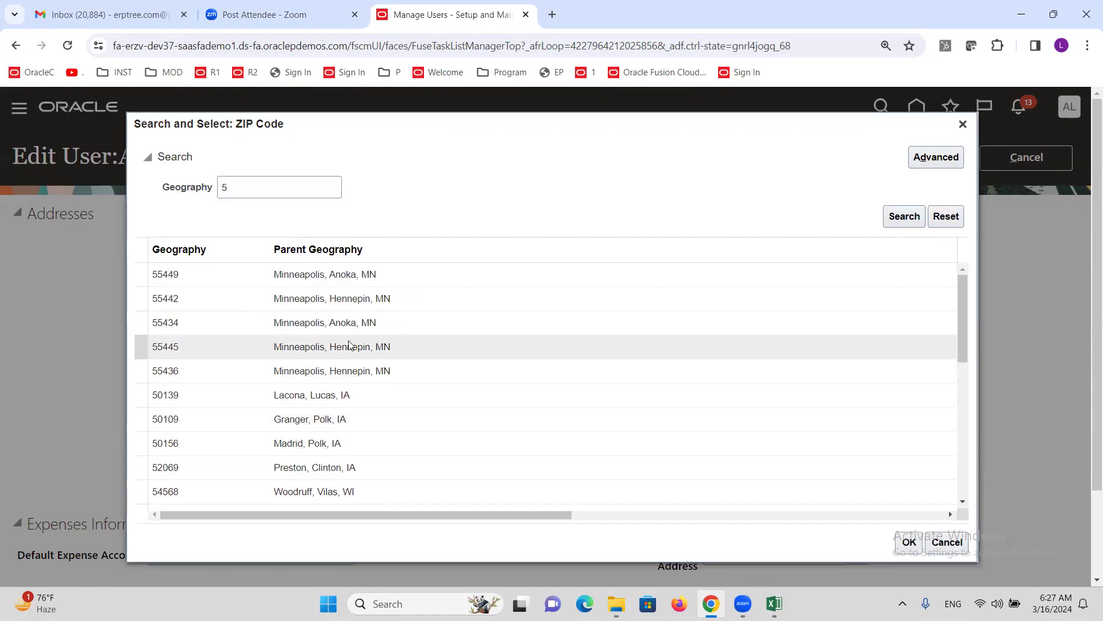
left_click(908, 542)
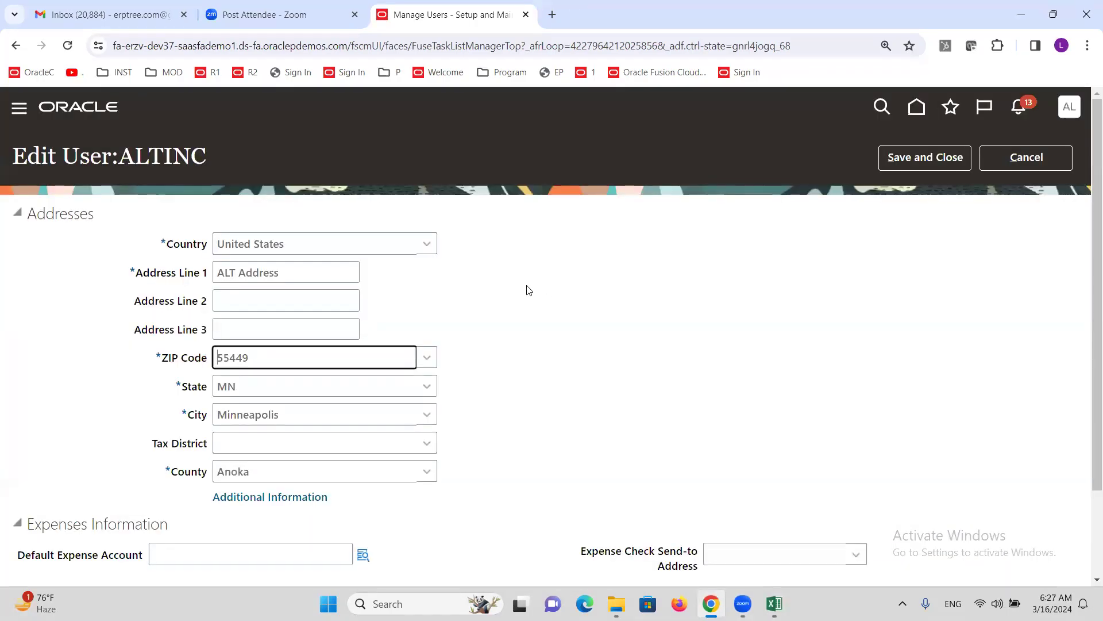
scroll(526, 287, "down", 2)
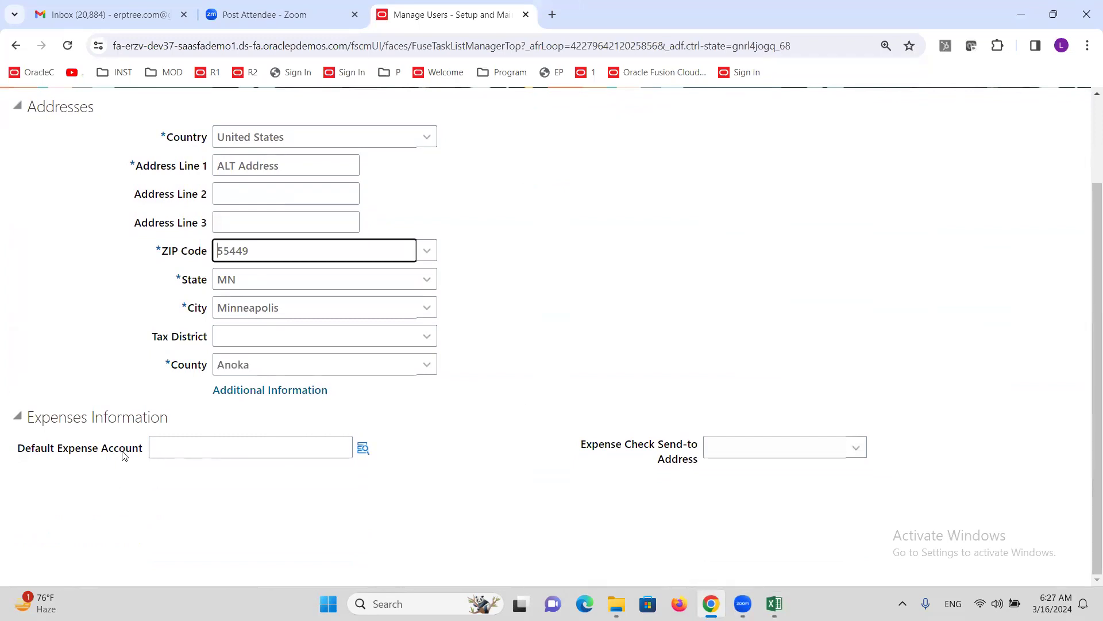
scroll(179, 441, "up", 2)
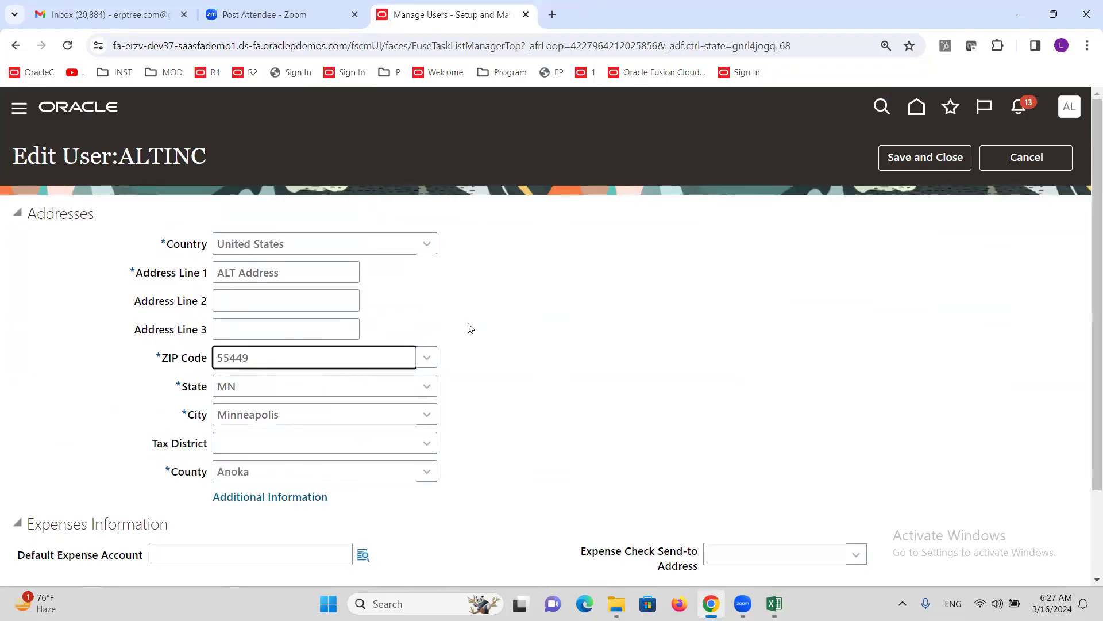
scroll(470, 328, "down", 2)
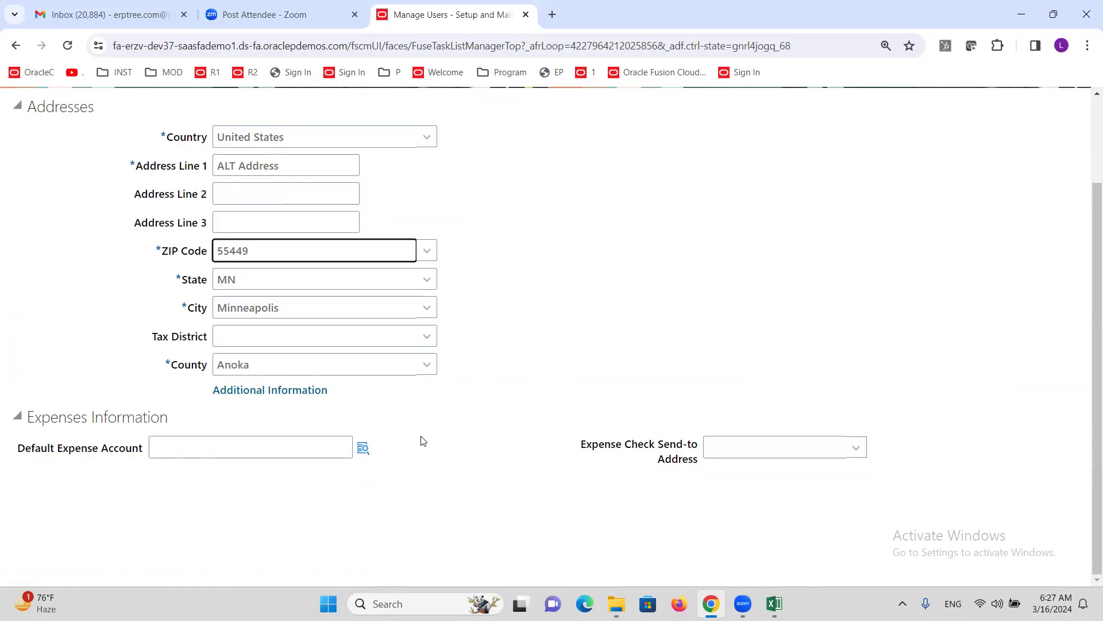
scroll(409, 448, "up", 1)
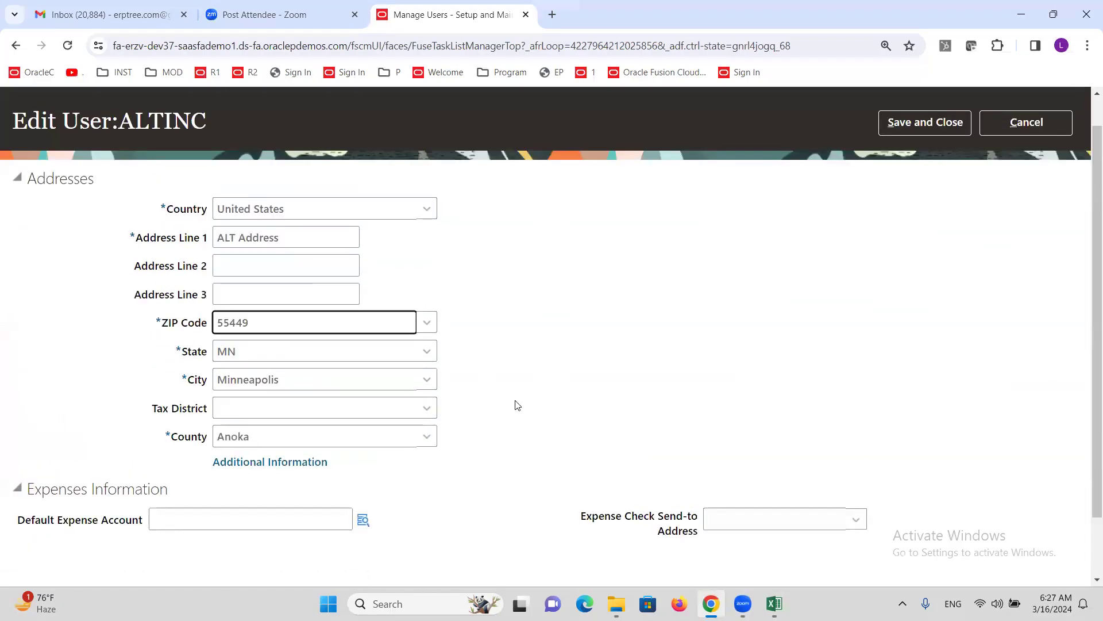
scroll(492, 455, "down", 1)
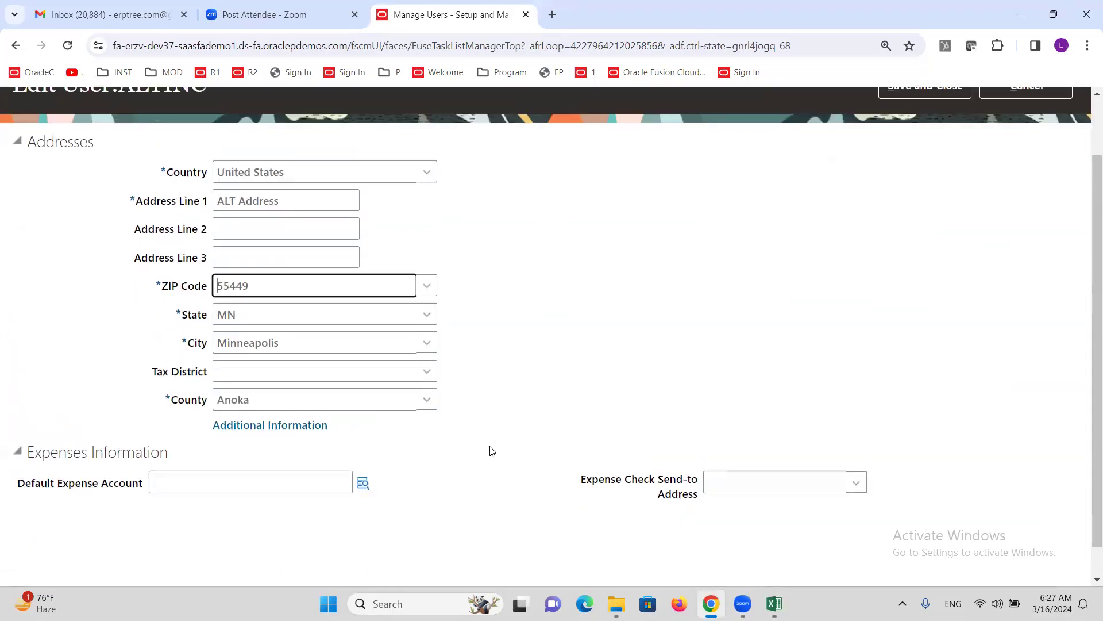
left_click(363, 449)
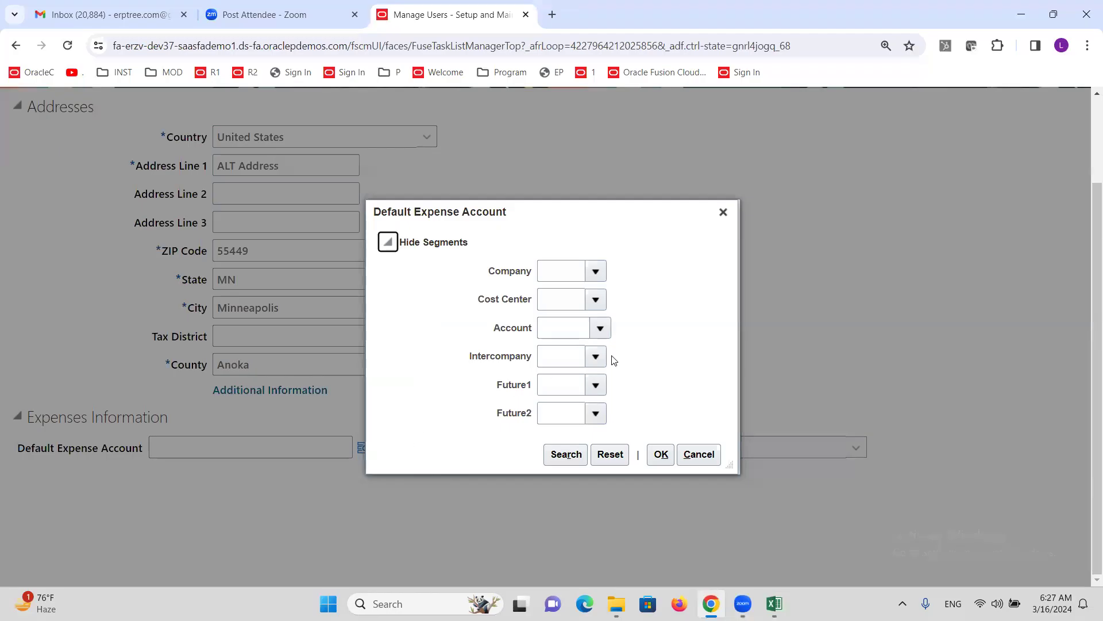
- Set company 1000 ALTINC Consulting Services and cost center 1000 Finance, then open account search
left_click(596, 271)
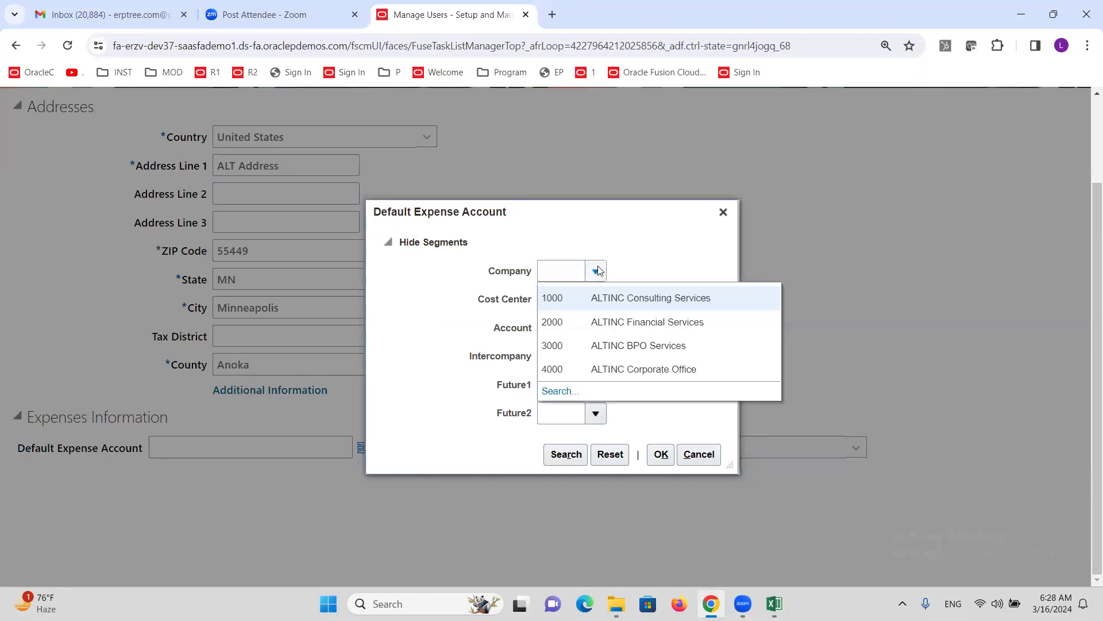
left_click(610, 296)
left_click(595, 300)
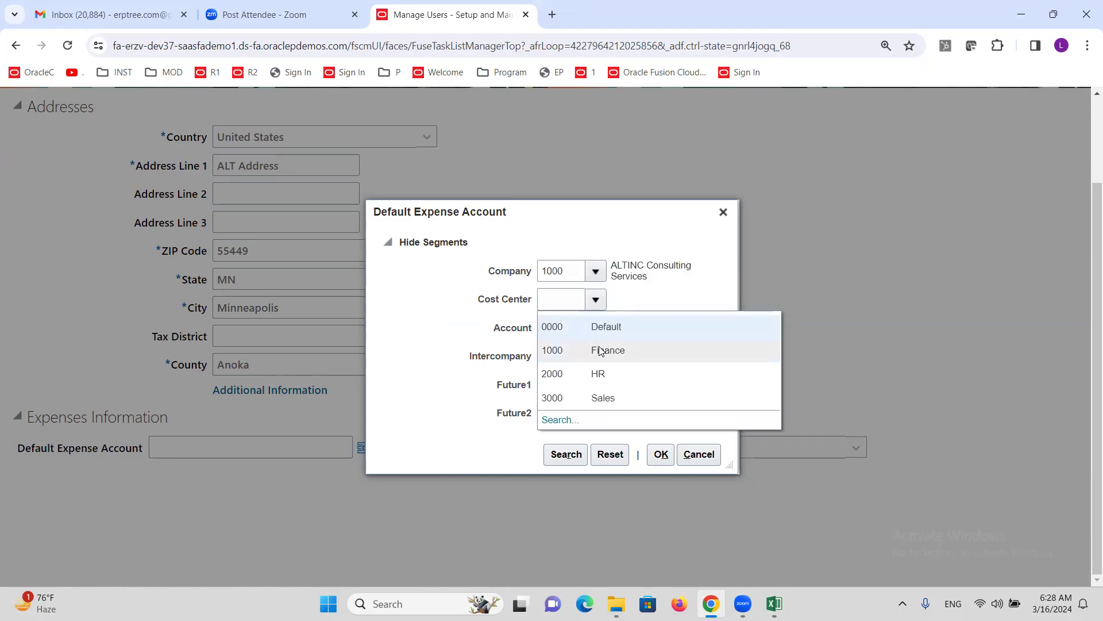
left_click(596, 353)
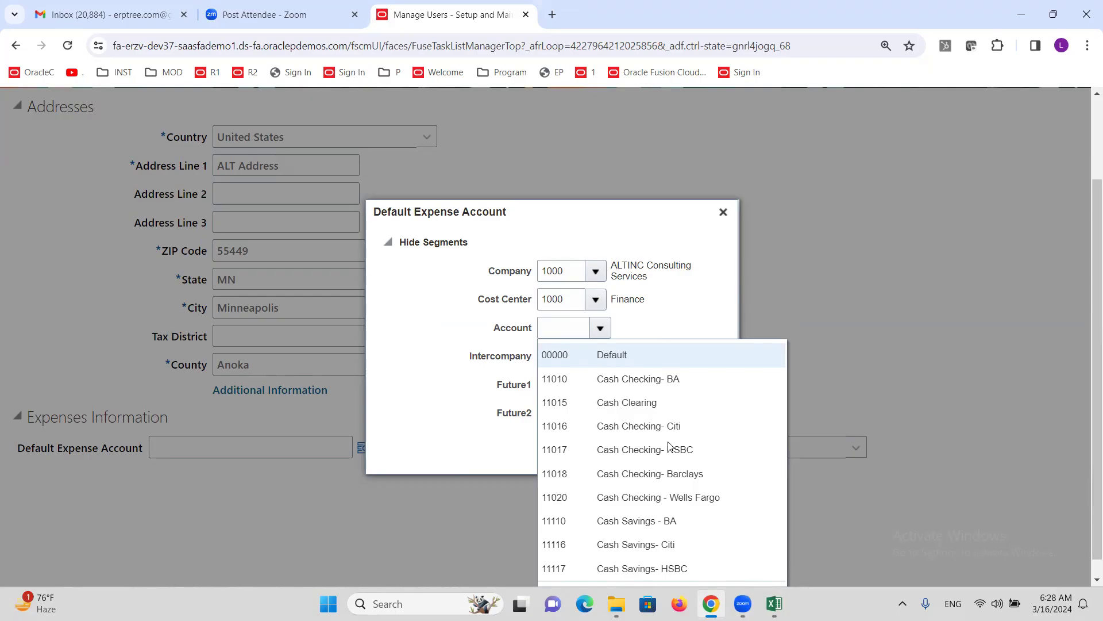
scroll(741, 298, "down", 1)
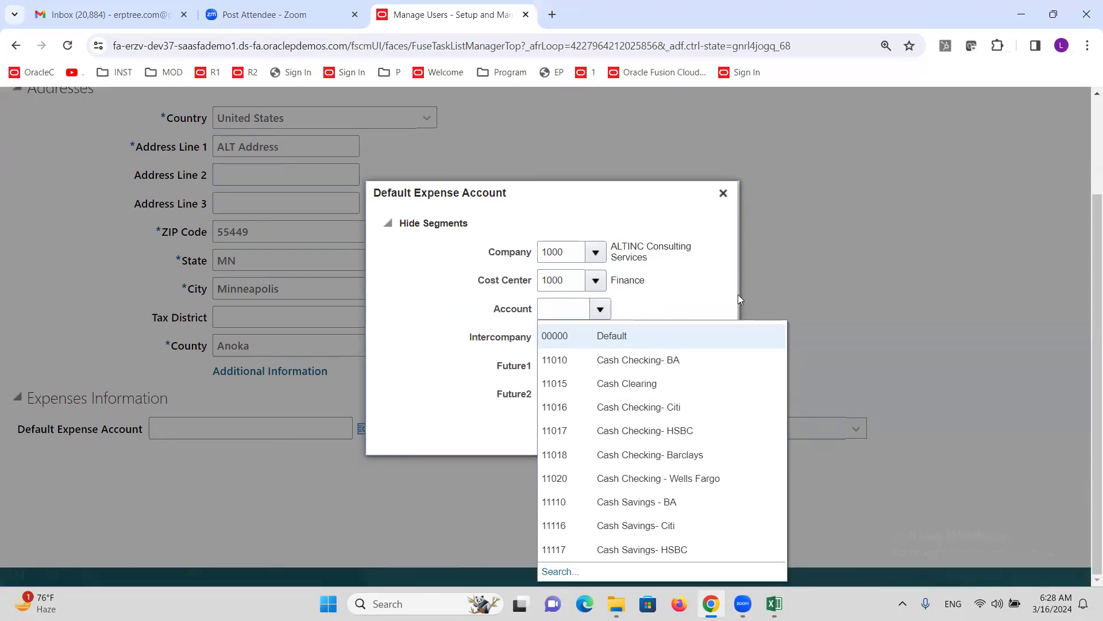
left_click(554, 575)
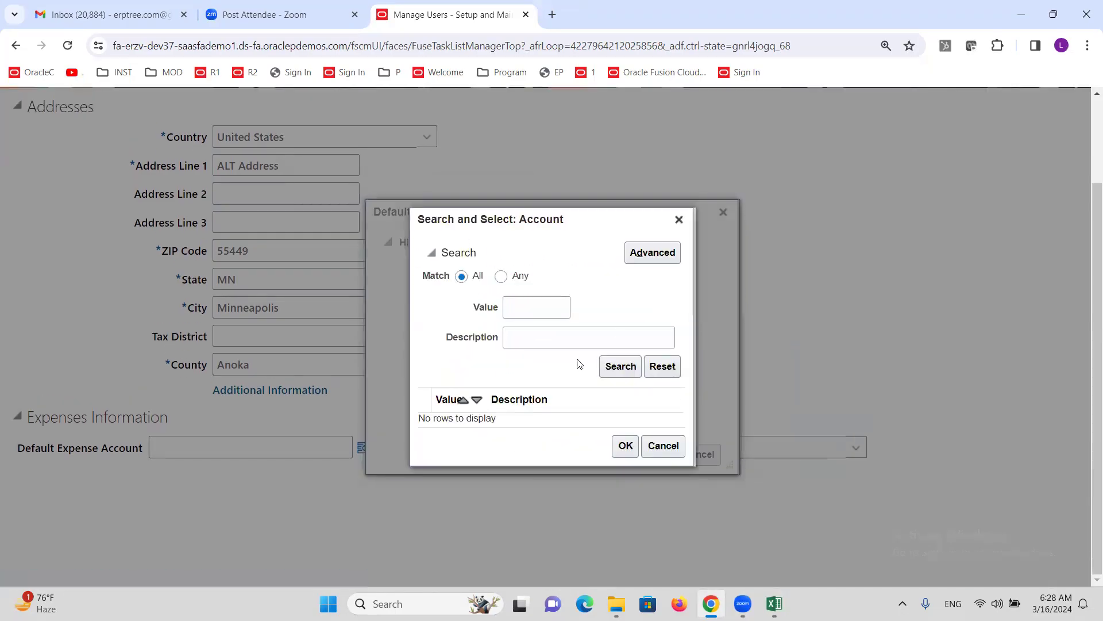
- Search accounts whose description contains 'Em' and choose account 52387 Employee Meals
left_click(655, 253)
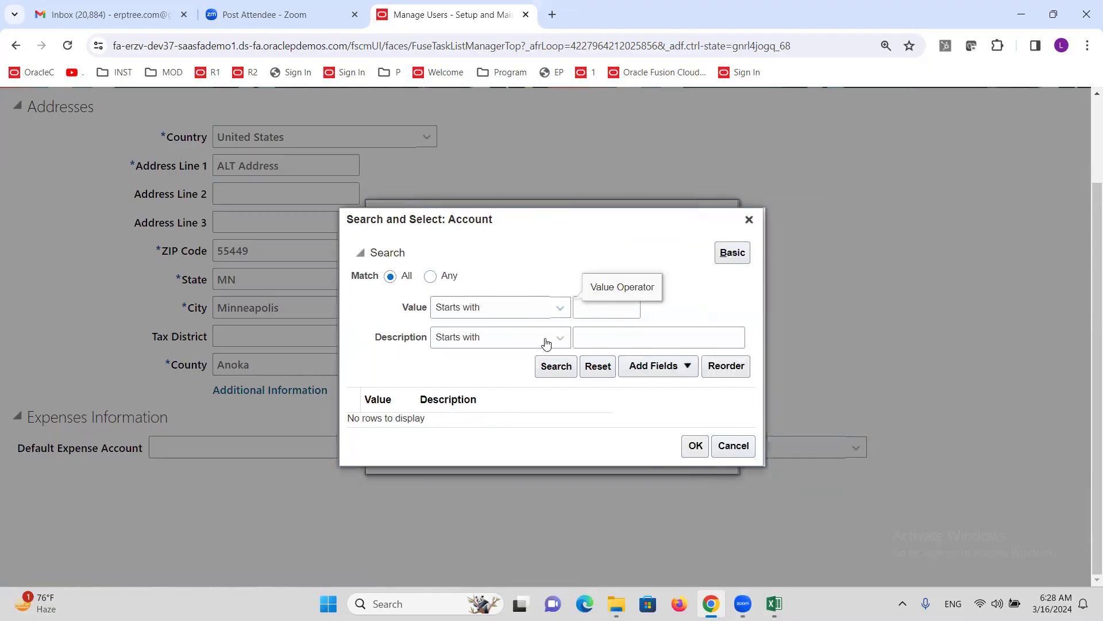
left_click(546, 343)
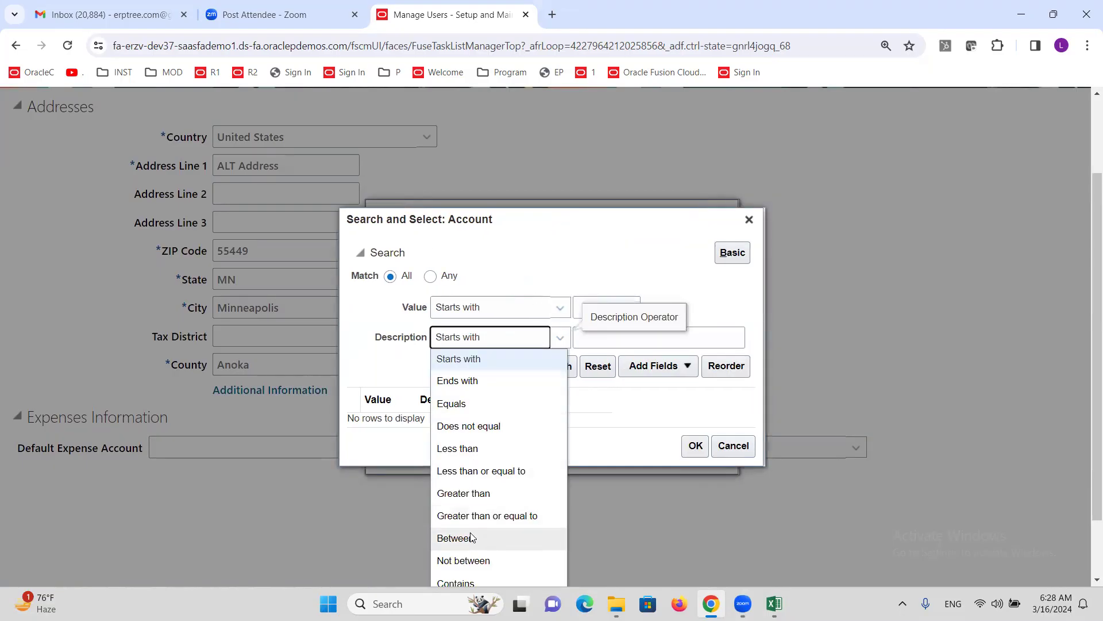
left_click(473, 581)
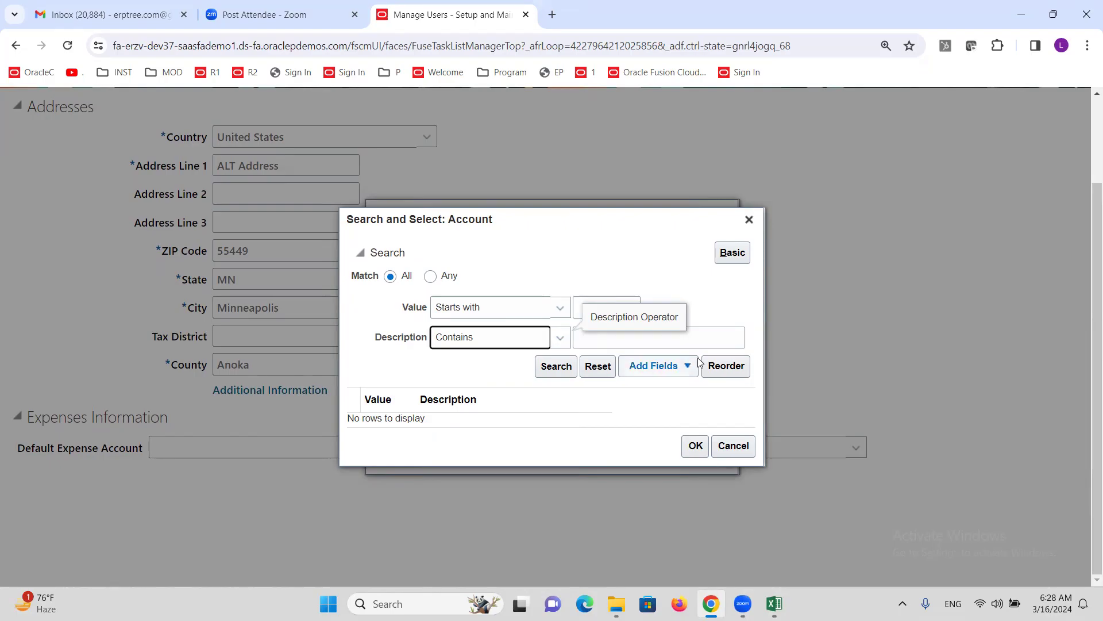
left_click(699, 338)
type("Employee")
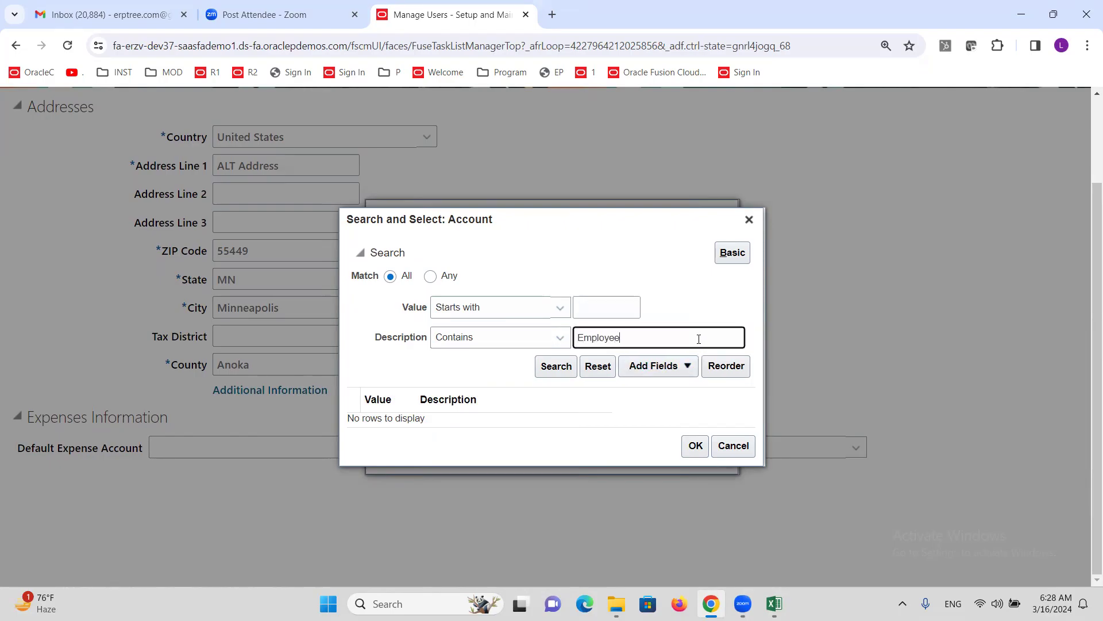
left_click(568, 366)
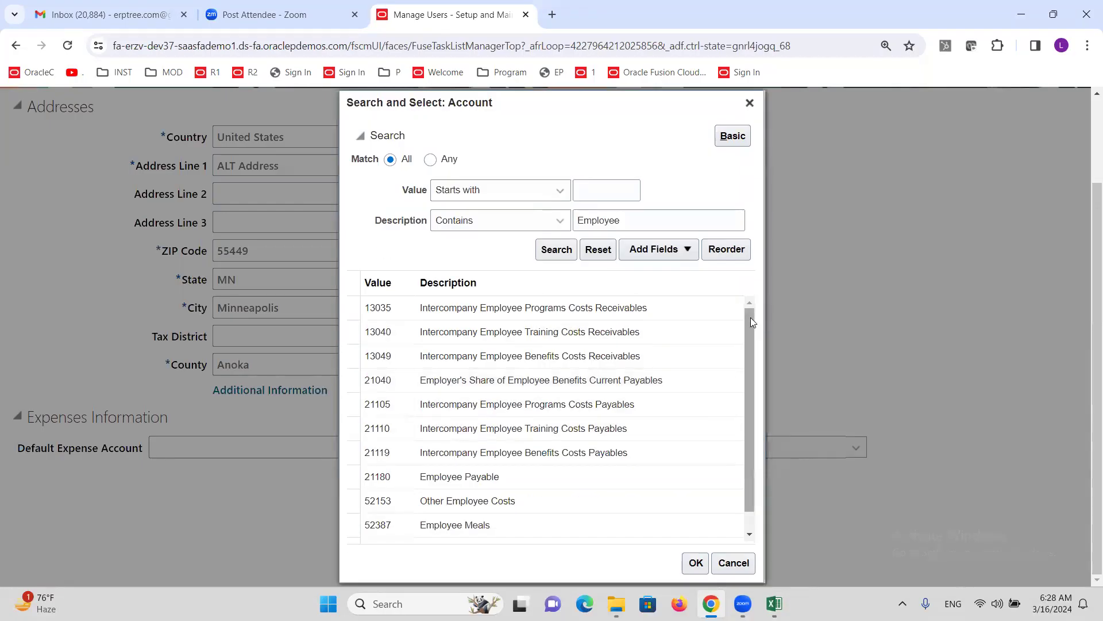
scroll(751, 317, "down", 1)
left_click(468, 508)
left_click(696, 563)
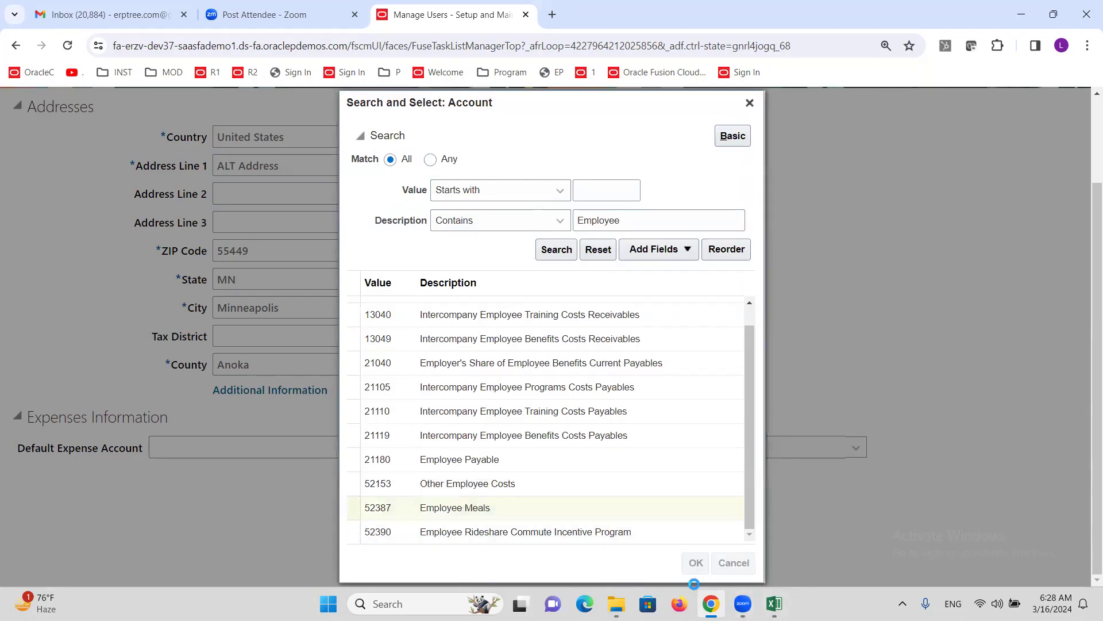
left_click(595, 356)
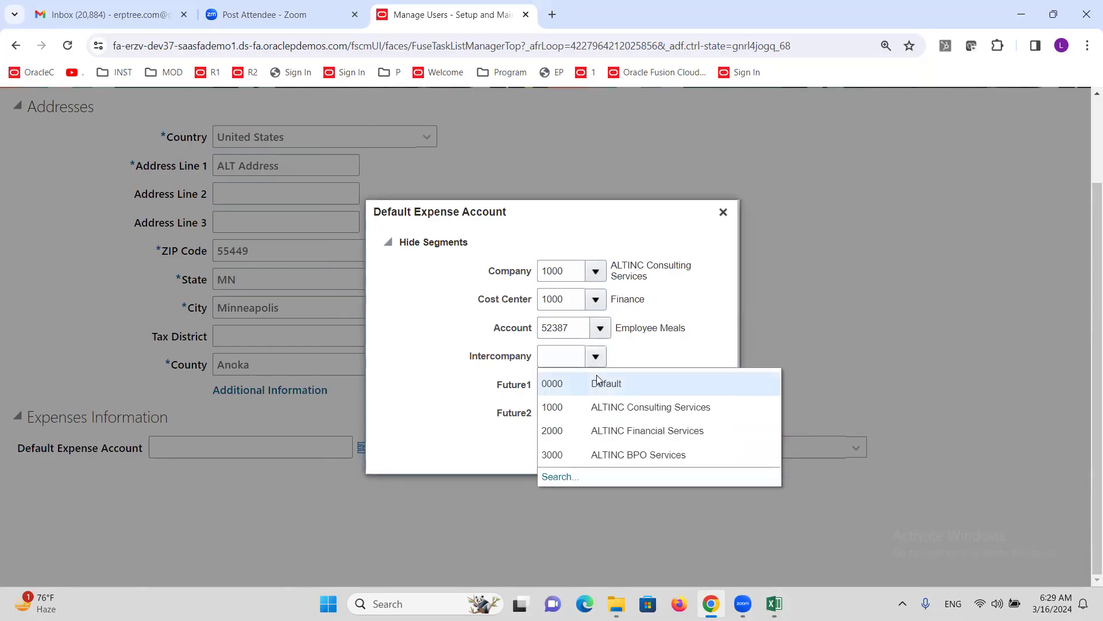
left_click(596, 379)
left_click(594, 383)
left_click(594, 412)
left_click(593, 416)
left_click(600, 440)
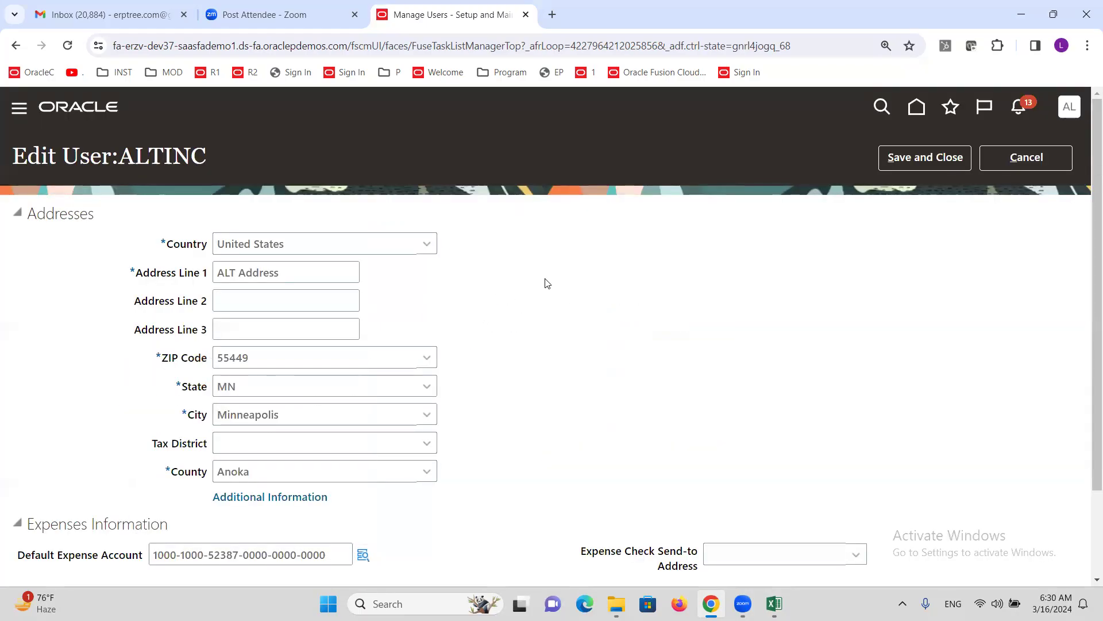
scroll(546, 288, "down", 3)
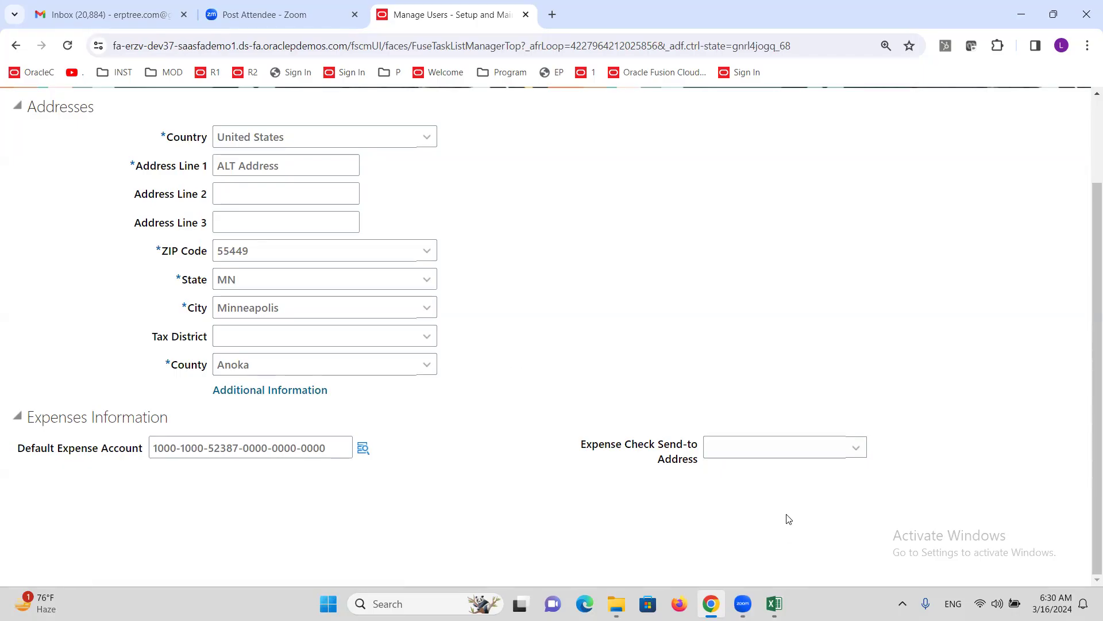
- Set the Expense Check Send-to Address to Office
left_click(834, 449)
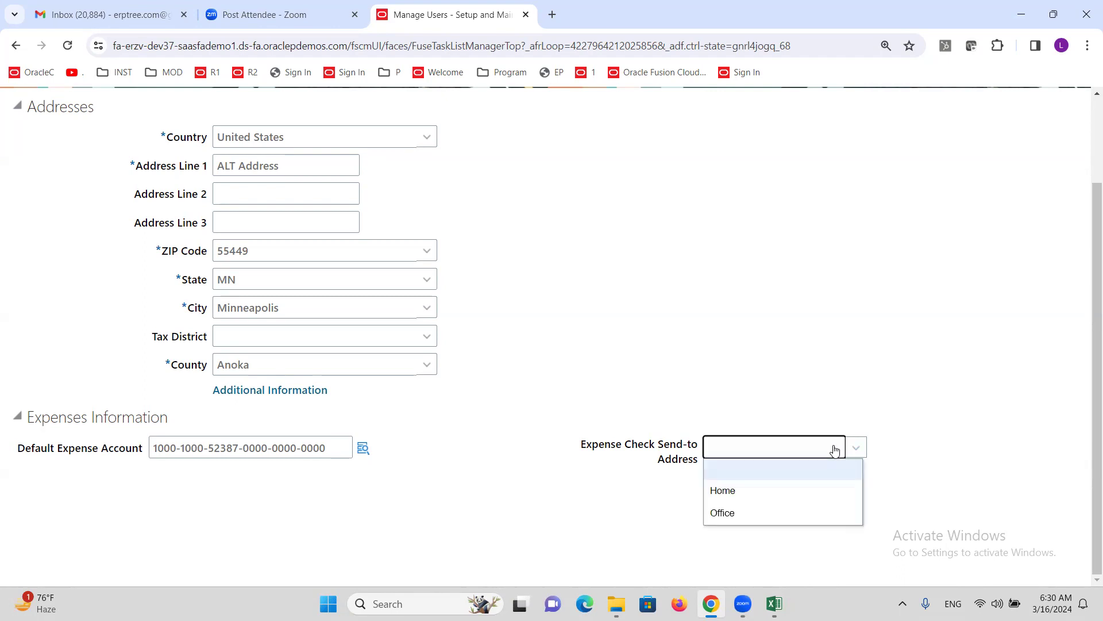
left_click(751, 514)
left_click(665, 379)
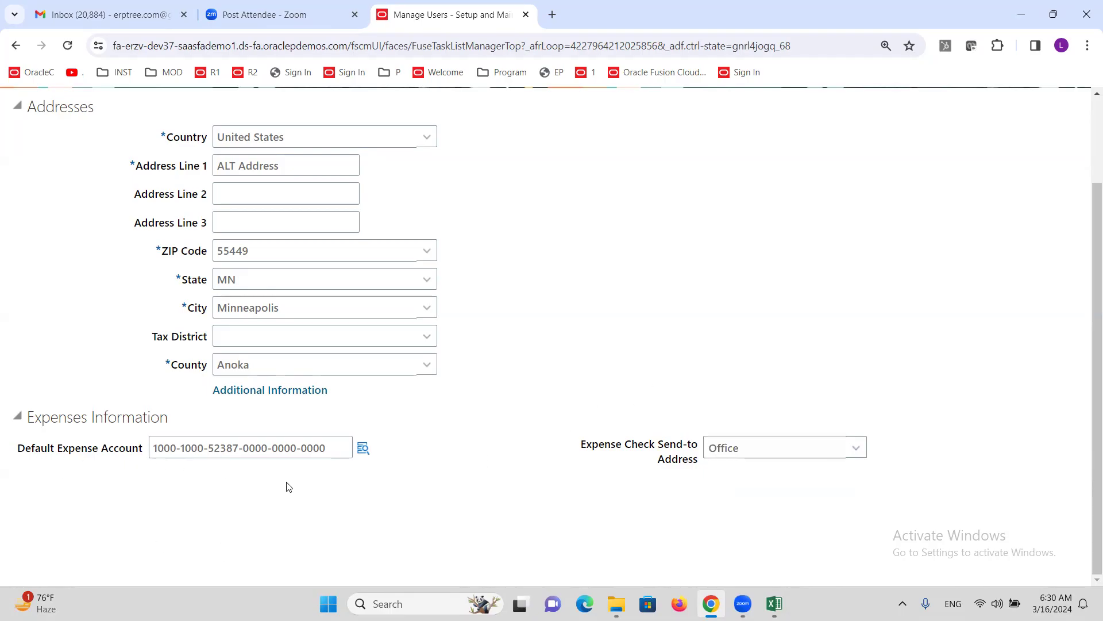
- Check the 52387 segment of the default expense account, then save and close the user
scroll(313, 409, "up", 2)
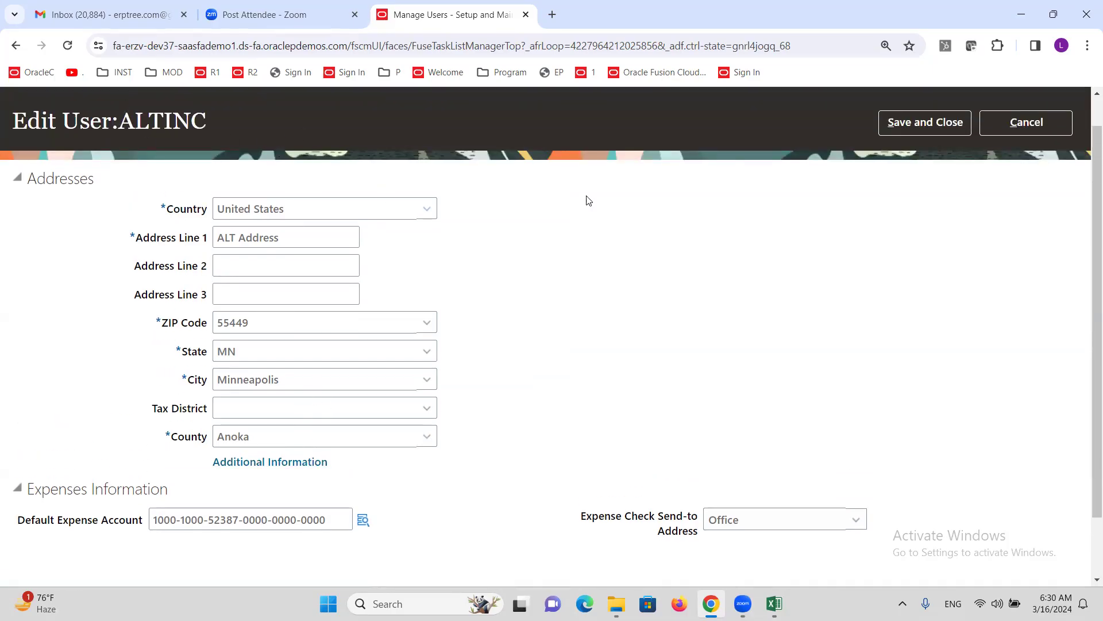
scroll(466, 258, "down", 1)
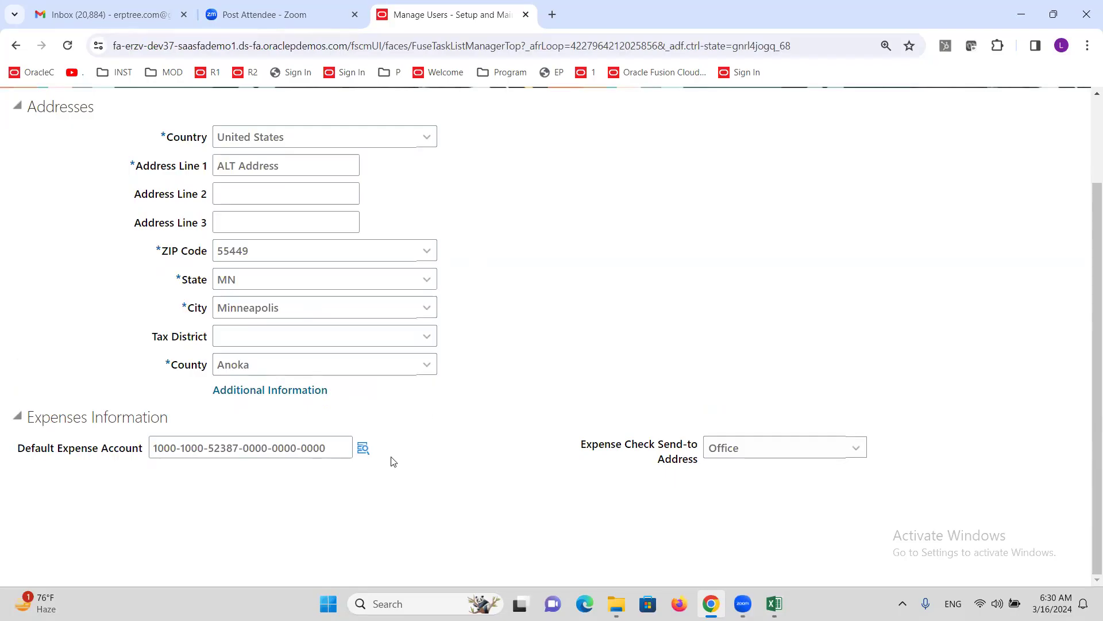
left_click(280, 448)
triple_click(280, 447)
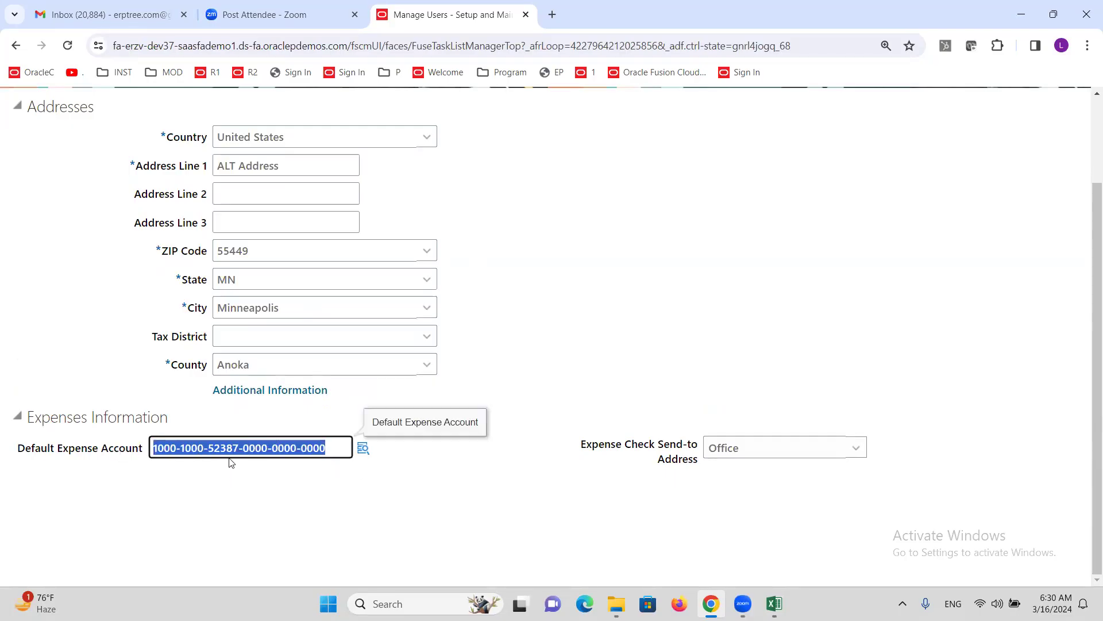
left_click_drag(209, 446, 239, 447)
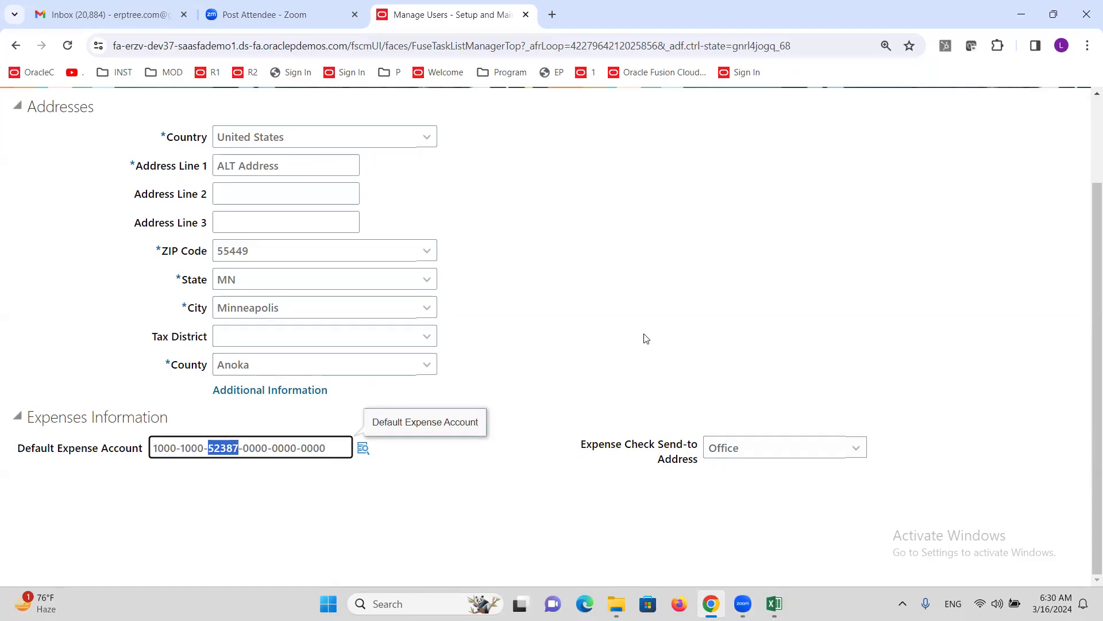
left_click(540, 448)
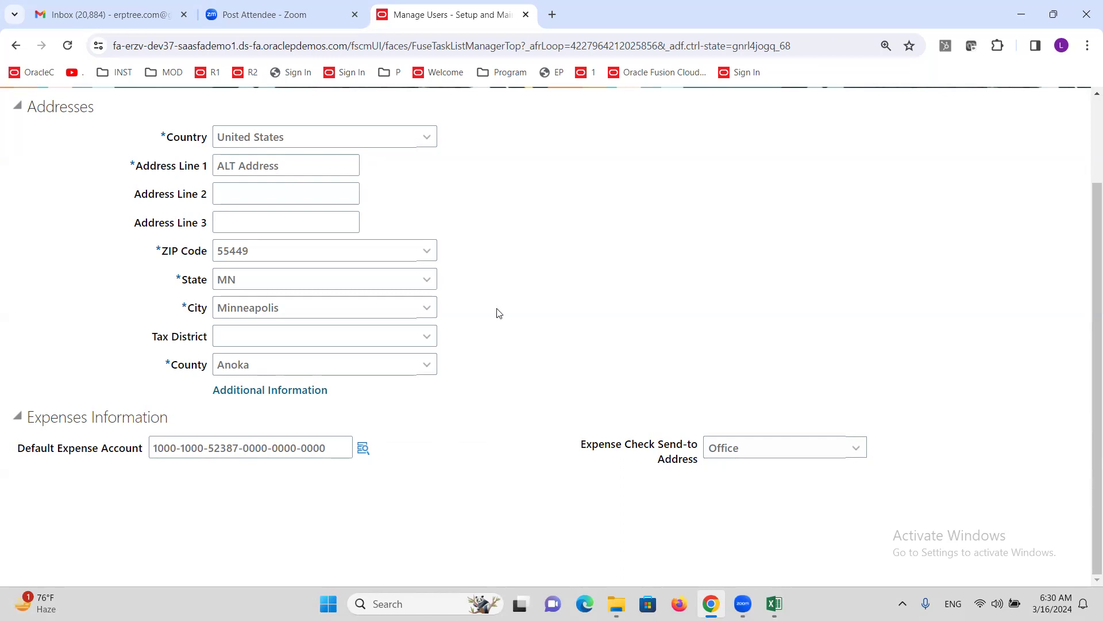
scroll(498, 313, "up", 1)
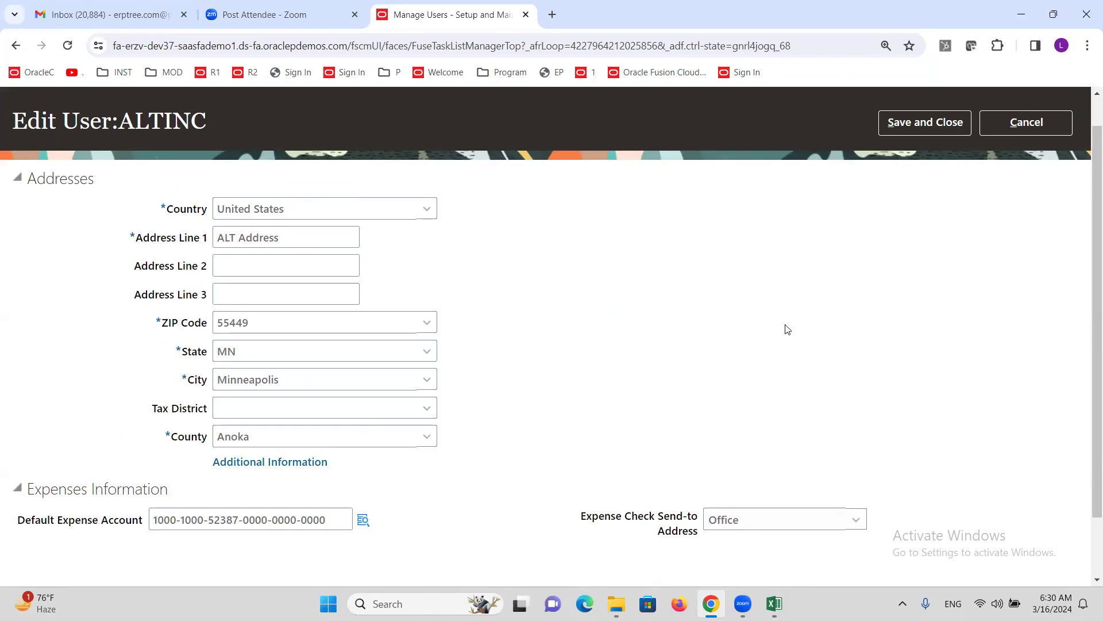
left_click(926, 121)
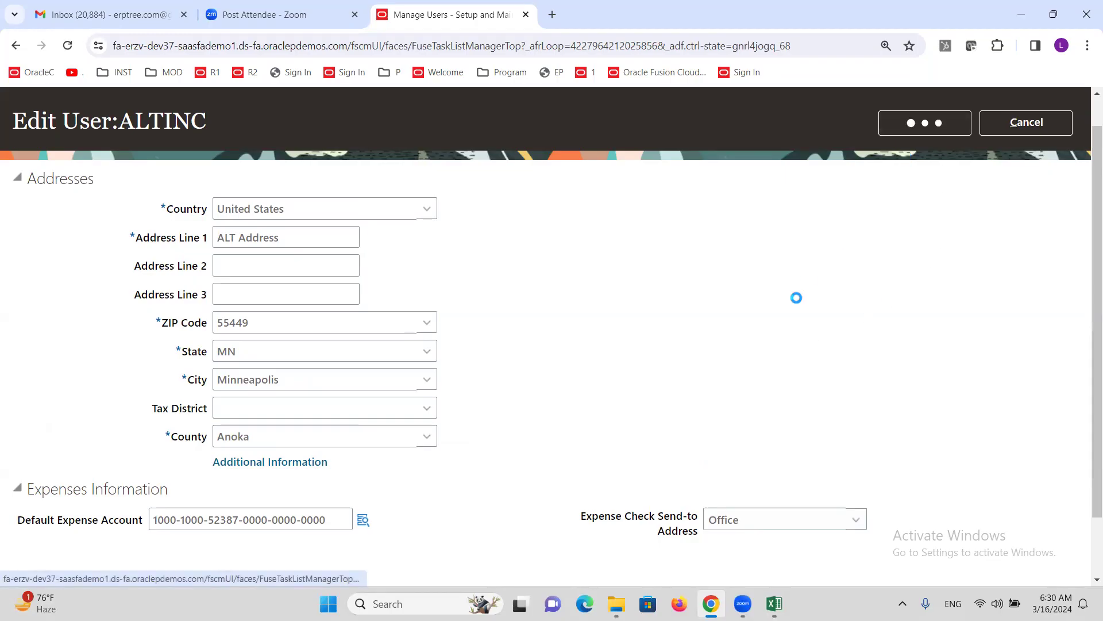
- Select the Create Approval Rules step in the Excel checklist, then go back to the browser
left_click(774, 603)
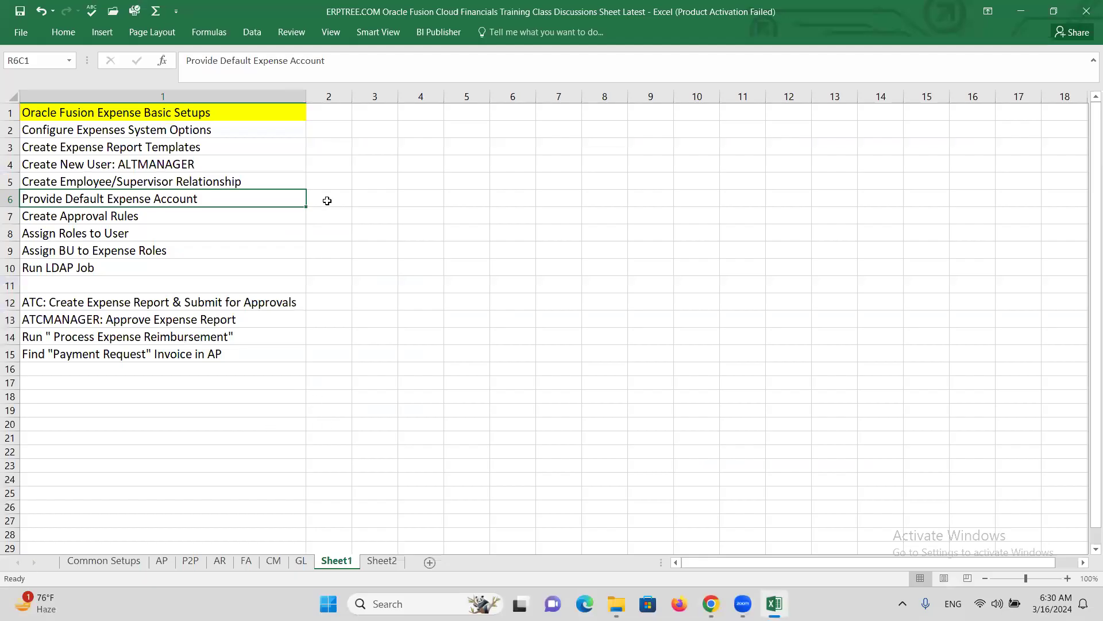
left_click(177, 218)
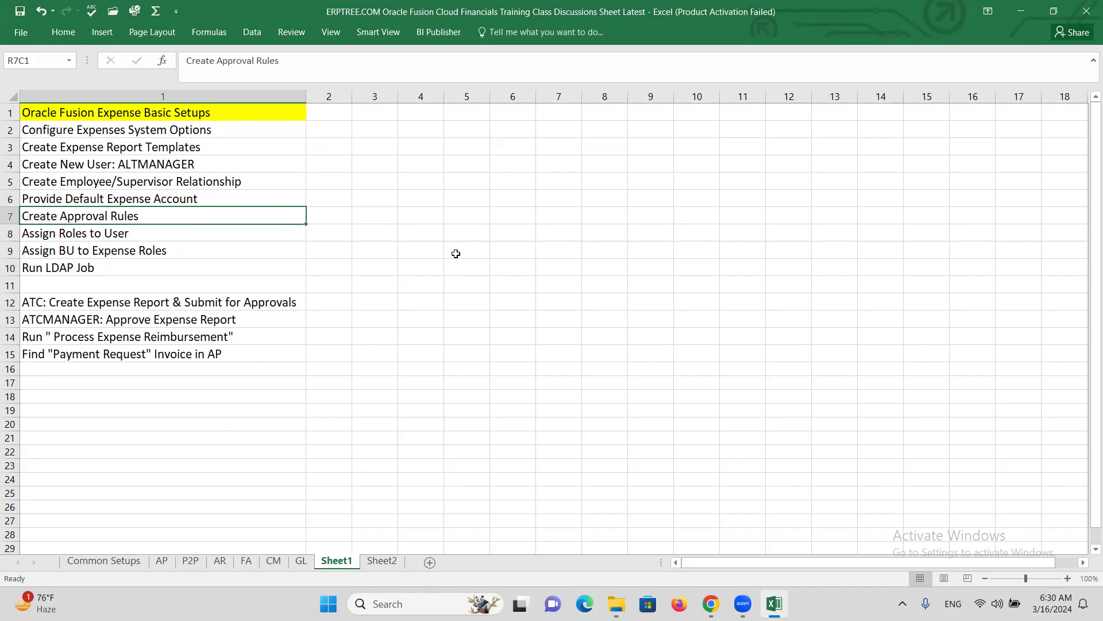
key("alt+Tab")
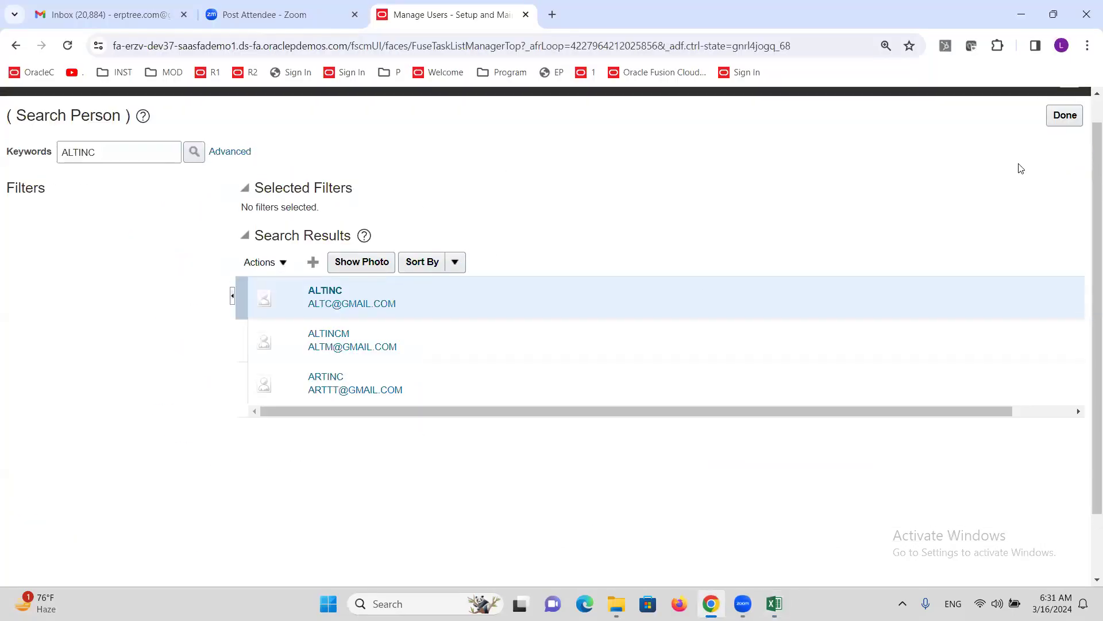
- Close the person search, search tasks for 'approval G', and open Manage Approval Groups
left_click(1065, 145)
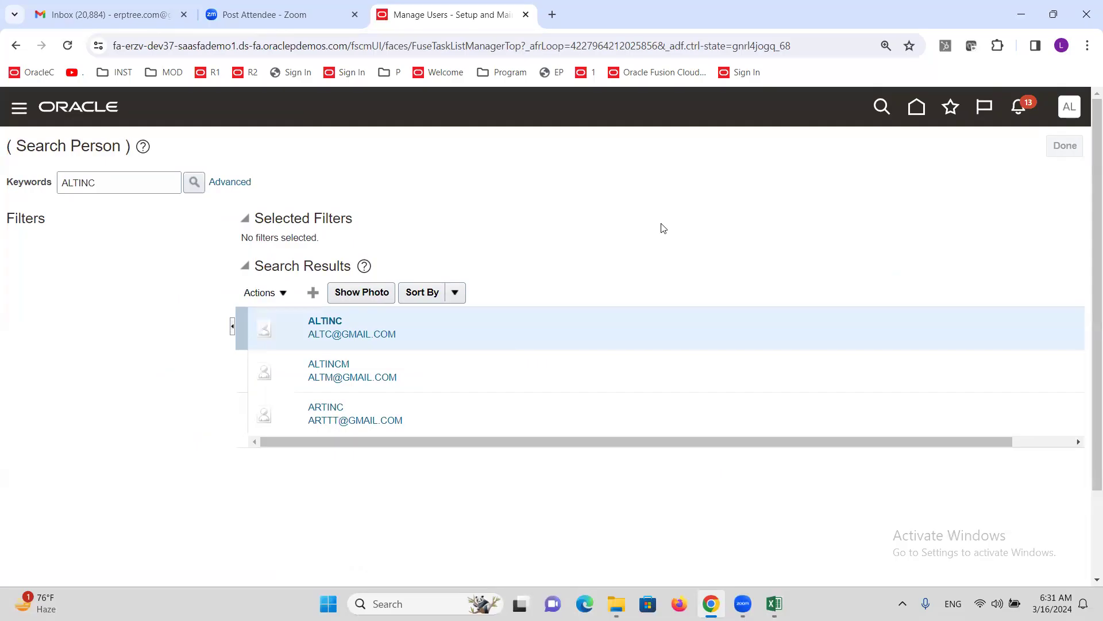
triple_click(613, 201)
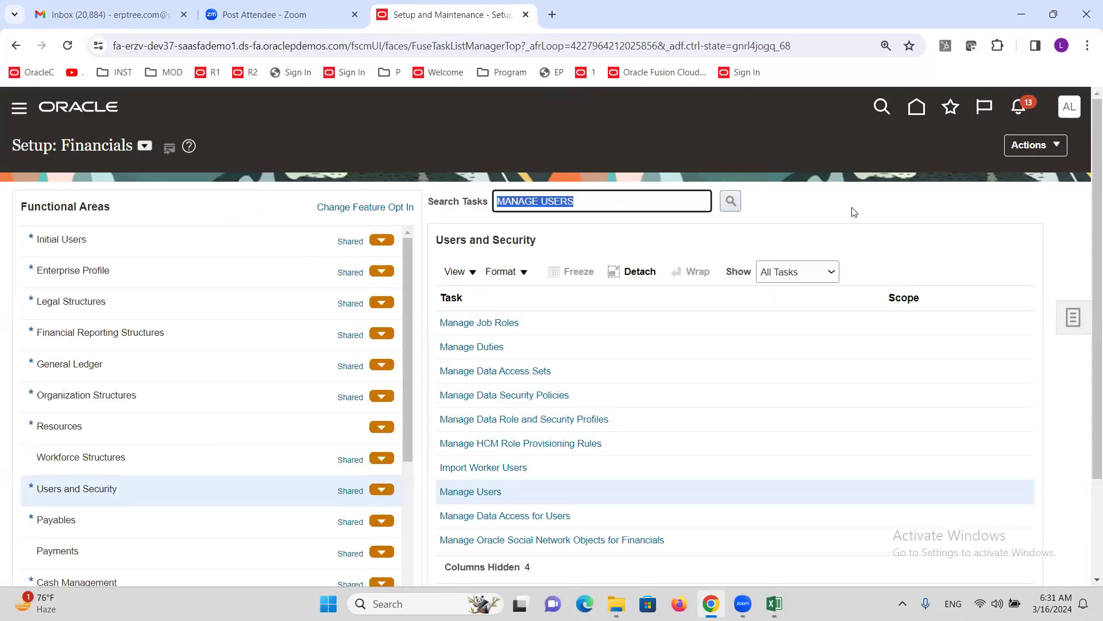
type("a")
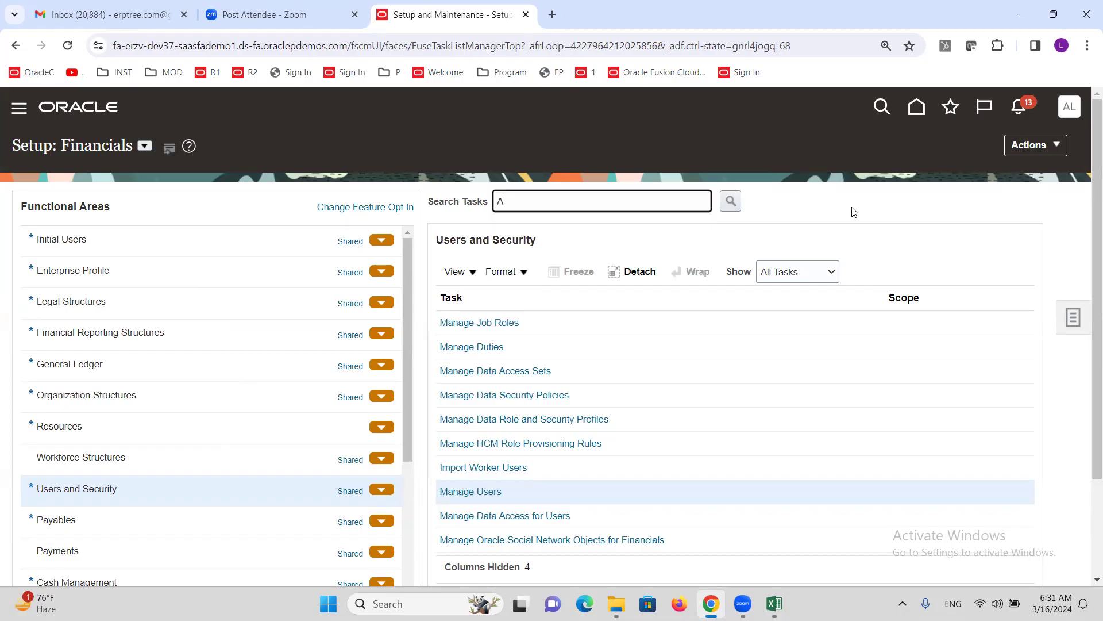
type("pproval G")
key("Return")
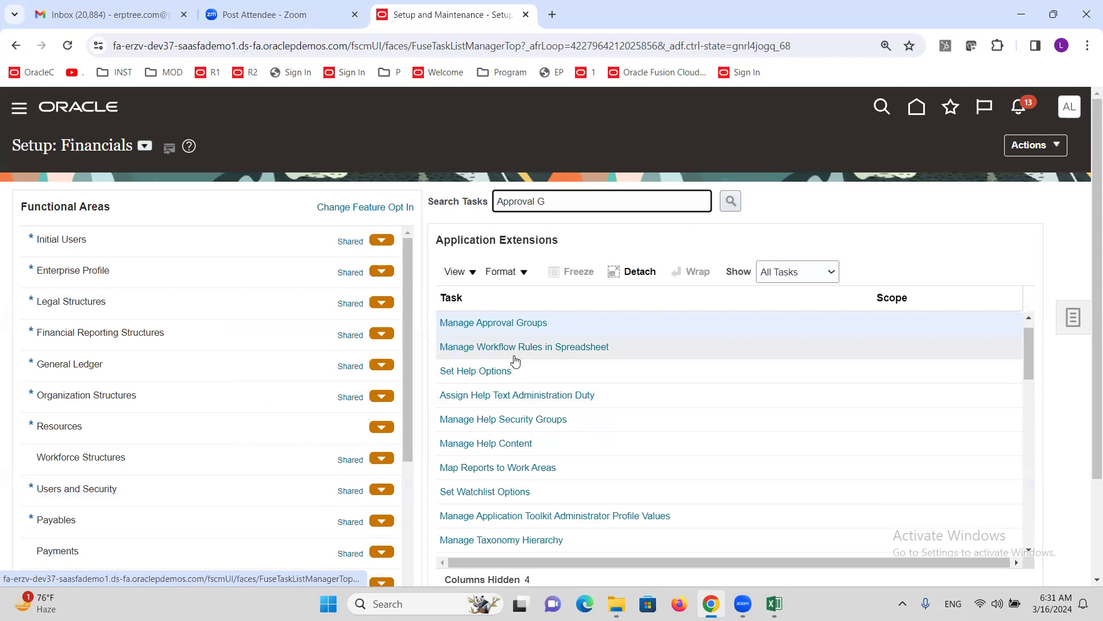
left_click(520, 324)
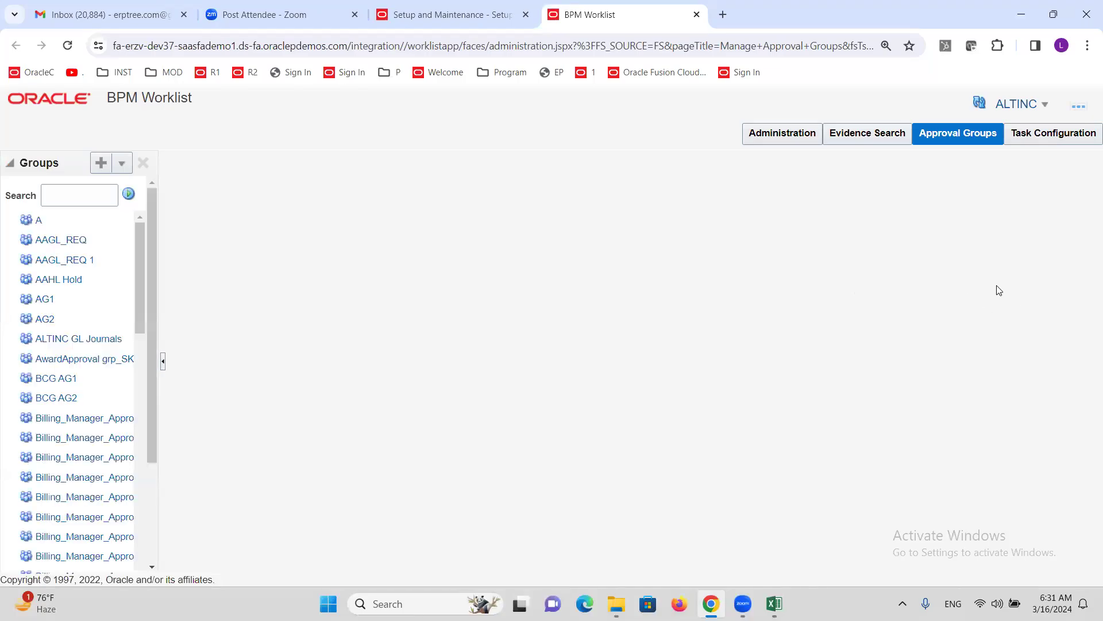
- Filter Task Configuration by FinExm, set browser zoom to 100%, and open FinExmWorkflowExpenseApproval
left_click(1047, 143)
left_click(54, 194)
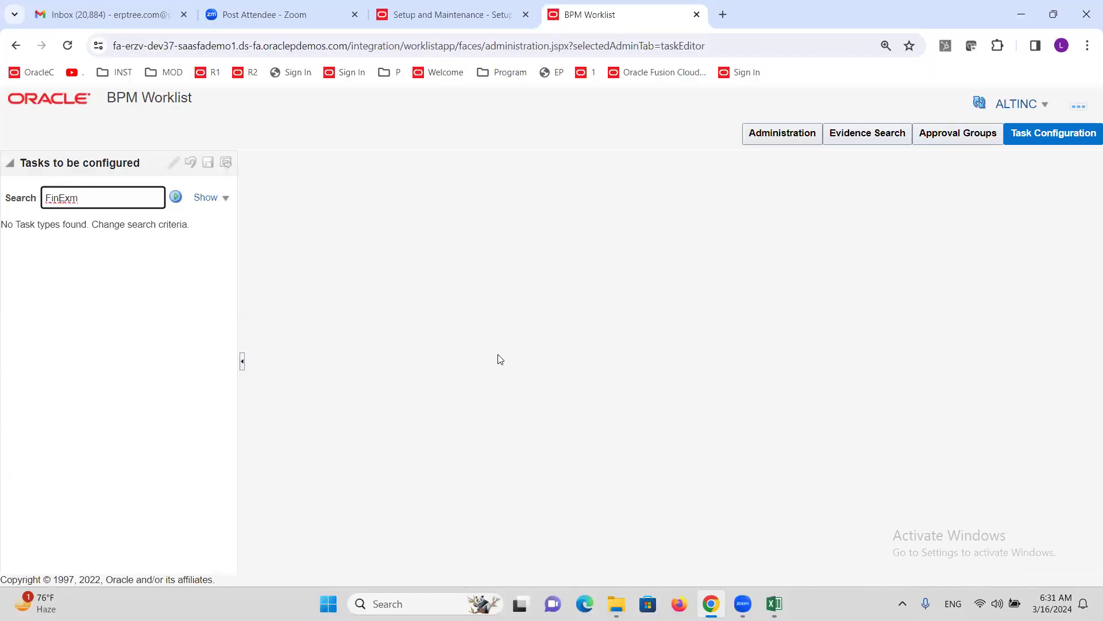
left_click(175, 197)
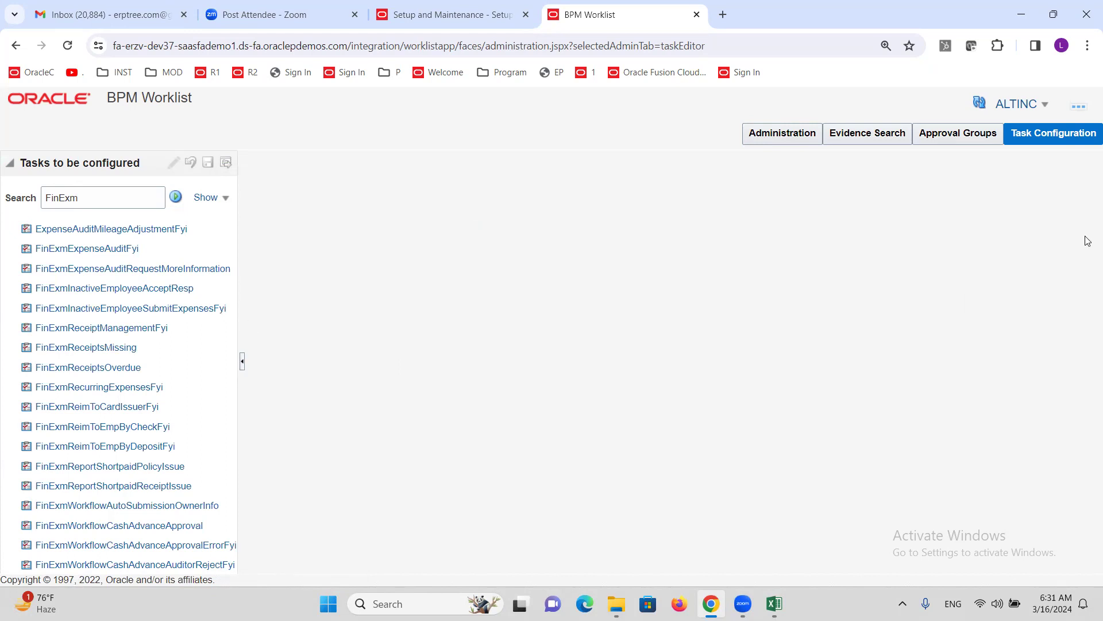
left_click(1087, 46)
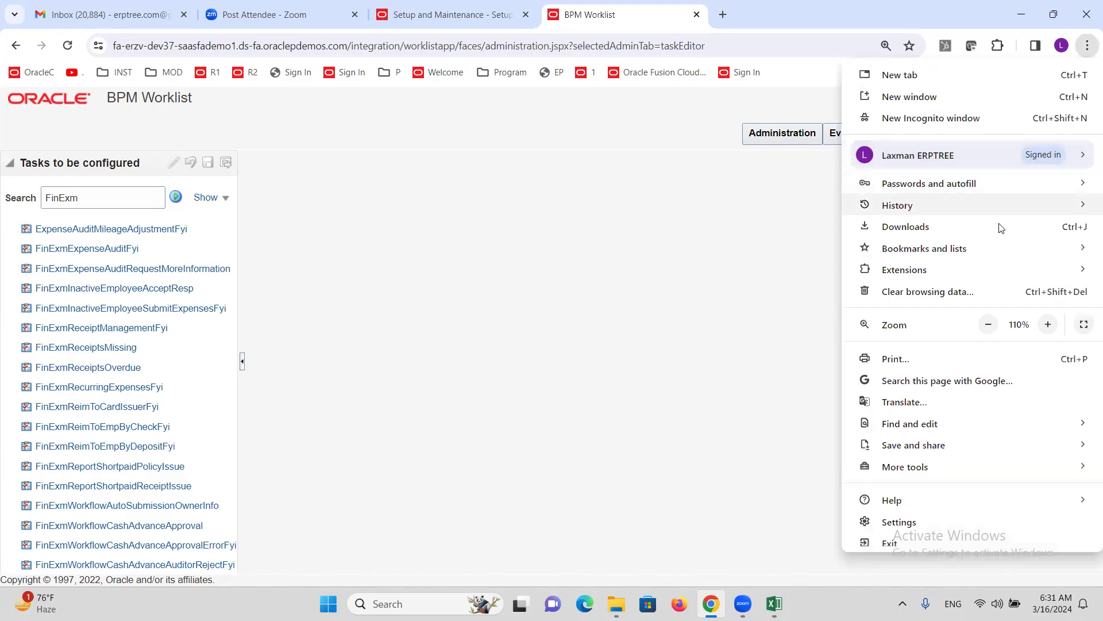
left_click(988, 324)
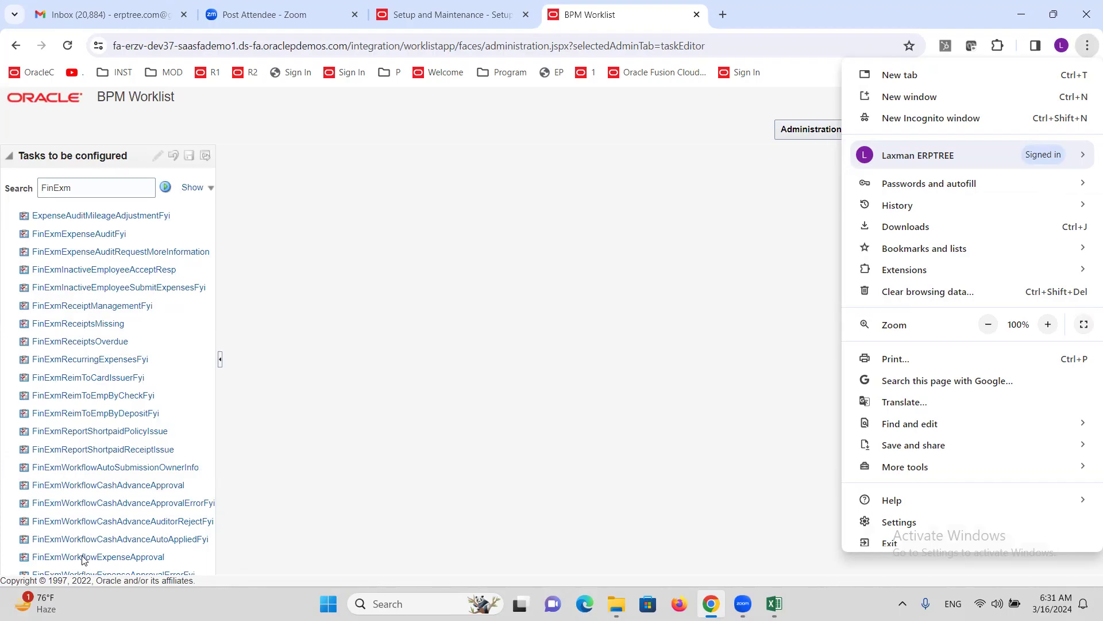
left_click(84, 558)
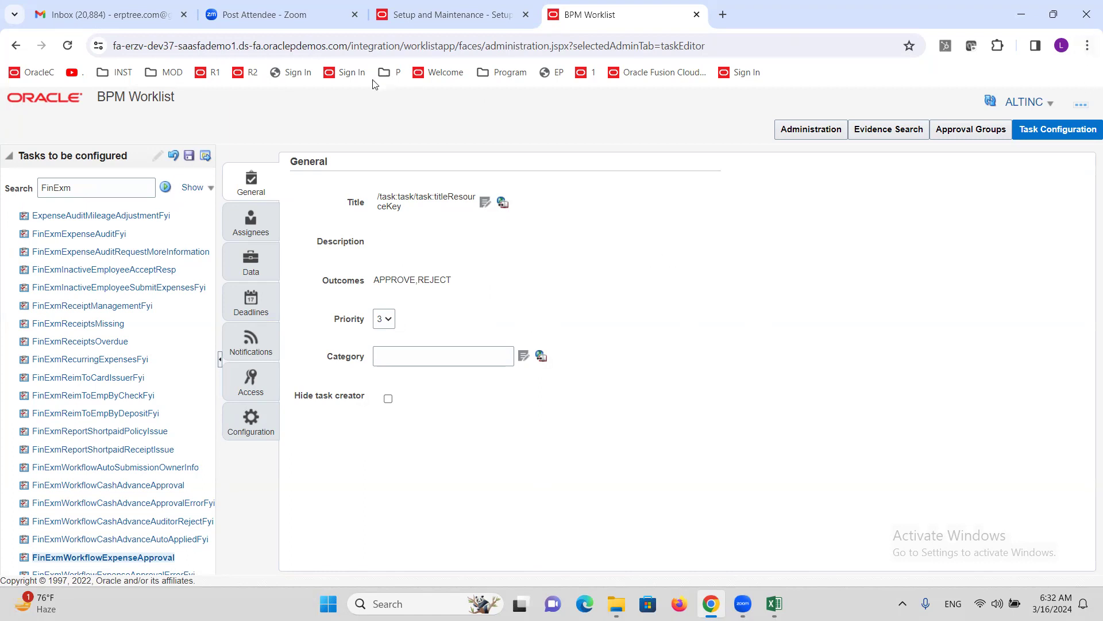
- Edit FinExmWorkflowExpenseApproval, show its Assignees flow at 110% zoom, and enlarge the diagram
left_click(158, 155)
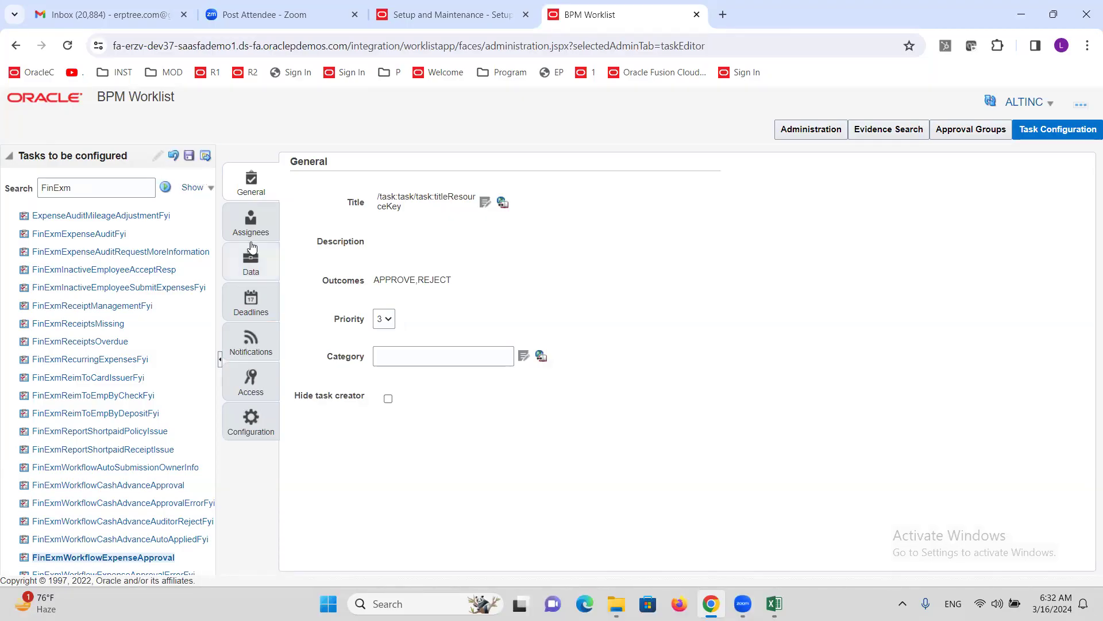
left_click(1087, 46)
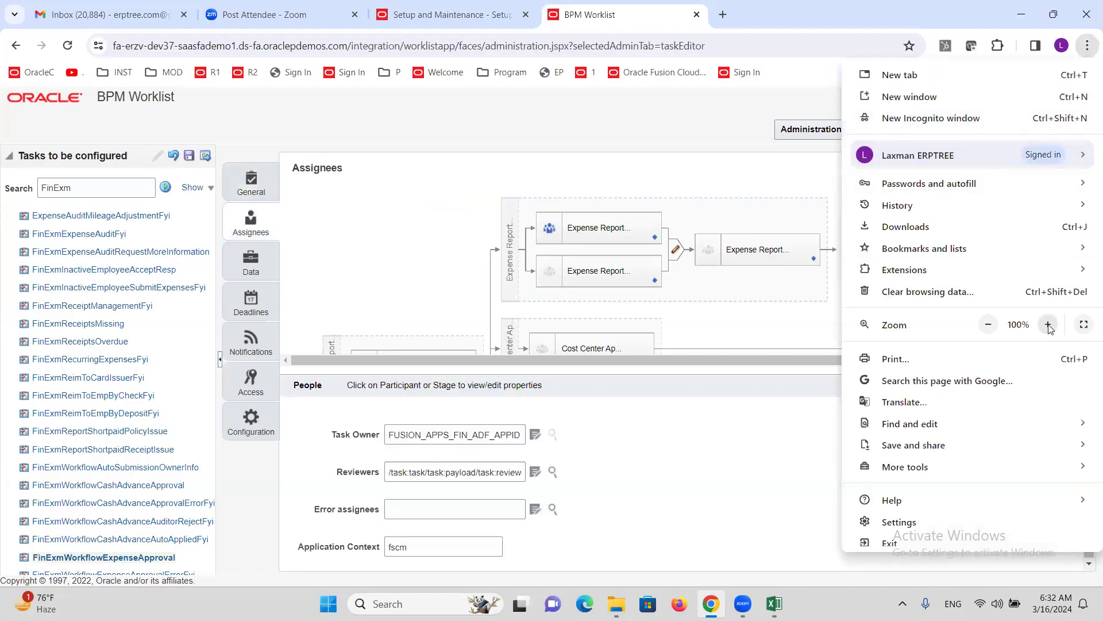
left_click(1049, 324)
left_click(755, 316)
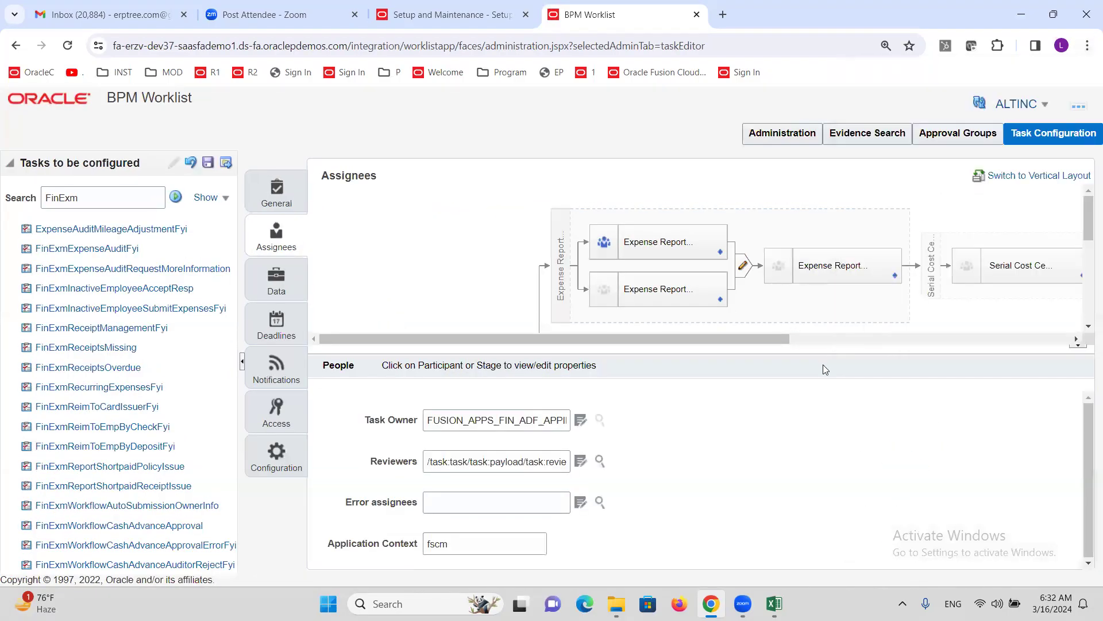
left_click_drag(823, 345, 795, 428)
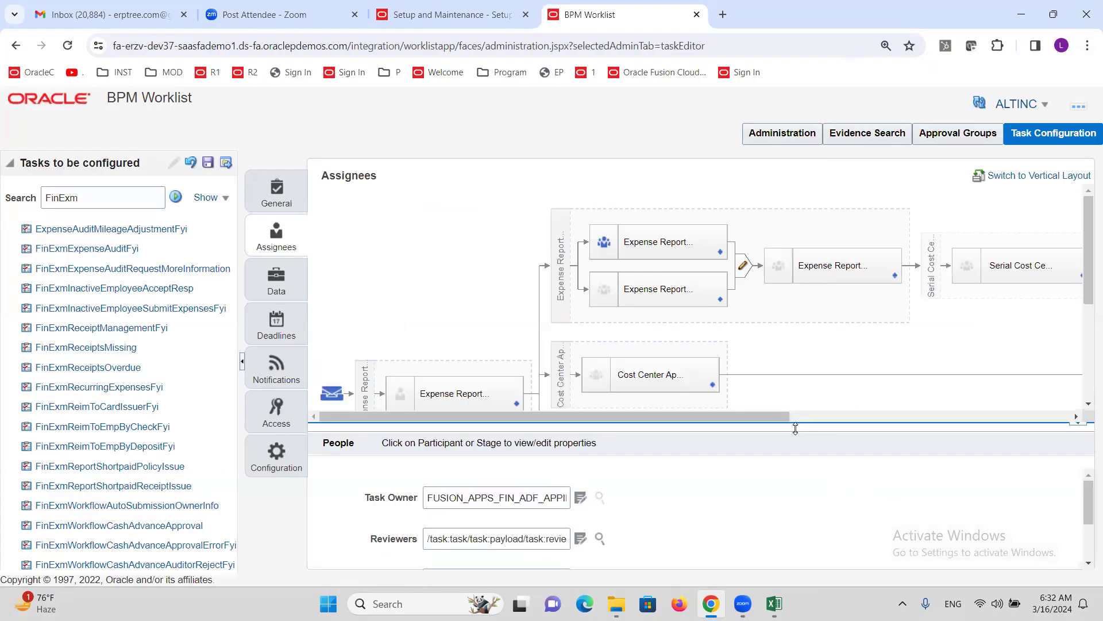
scroll(573, 324, "down", 3)
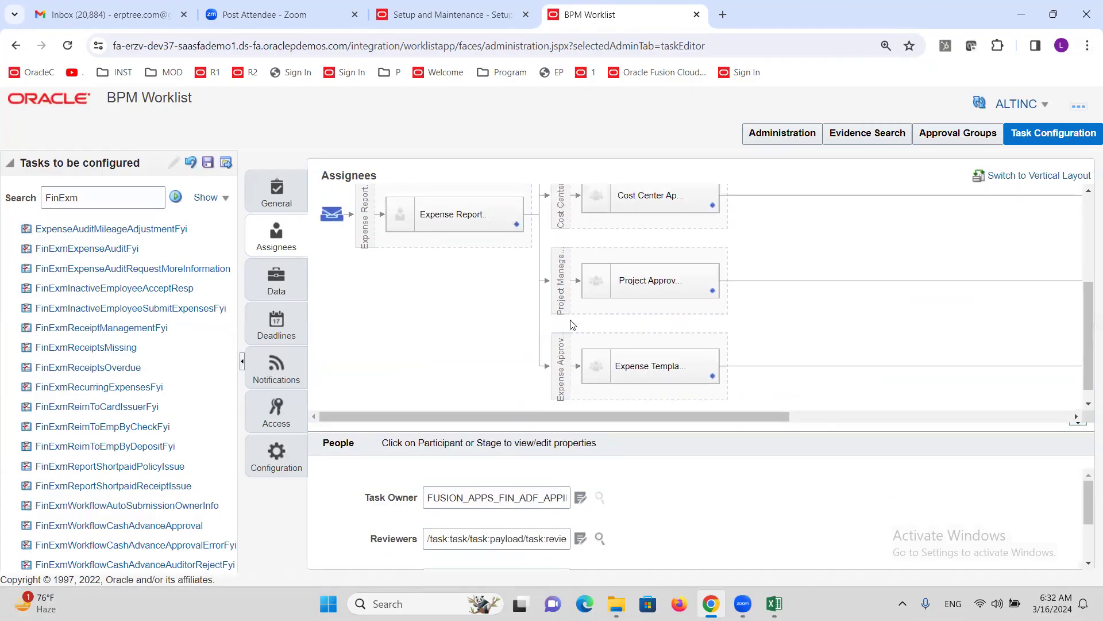
scroll(573, 325, "up", 3)
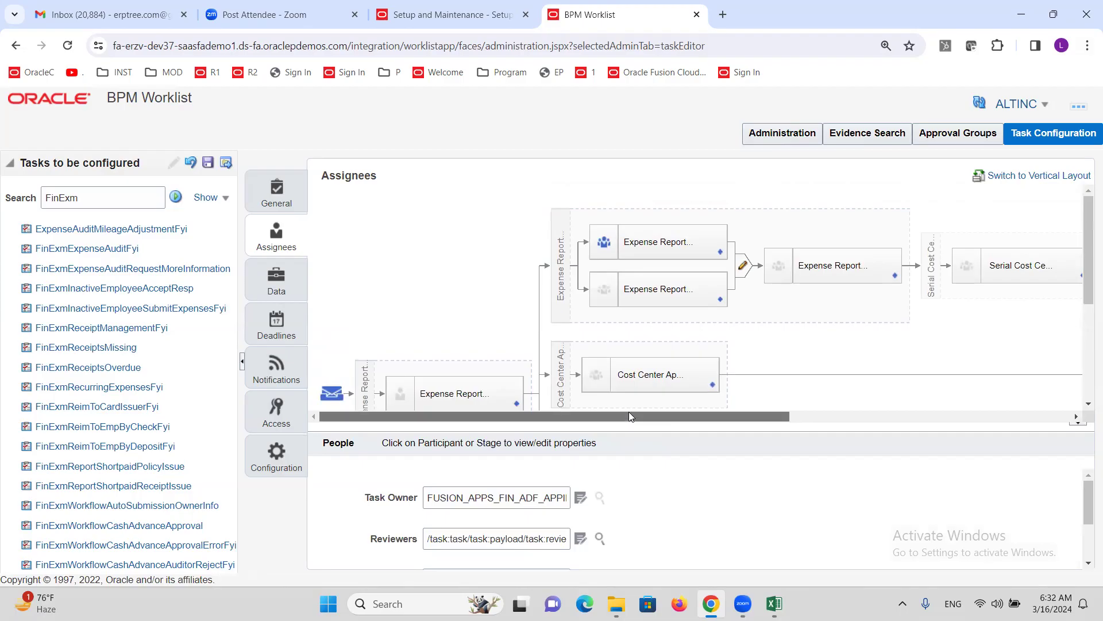
left_click_drag(629, 411, 909, 412)
scroll(778, 305, "down", 3)
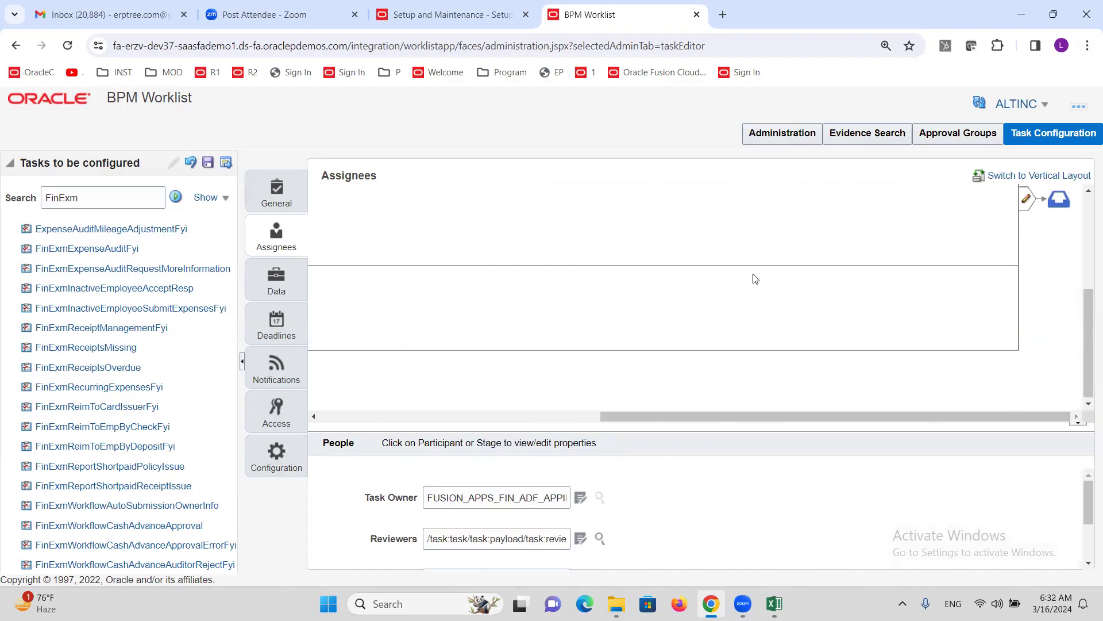
scroll(754, 278, "up", 3)
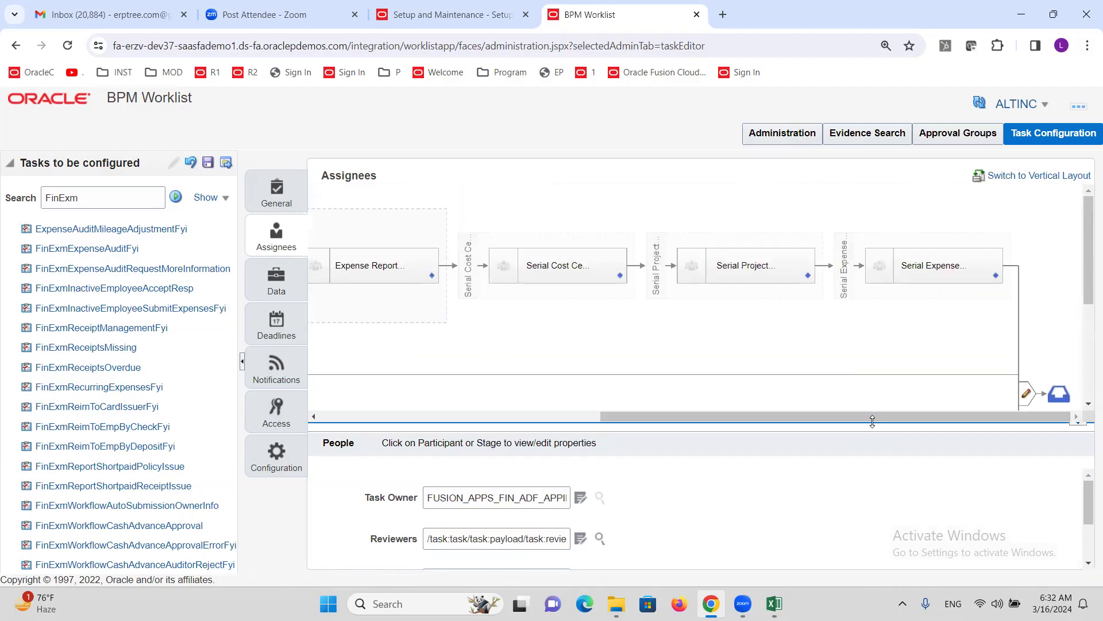
- Tick Ignore Participant in the Expense Report approvers participant's advanced properties
left_click_drag(872, 416, 537, 415)
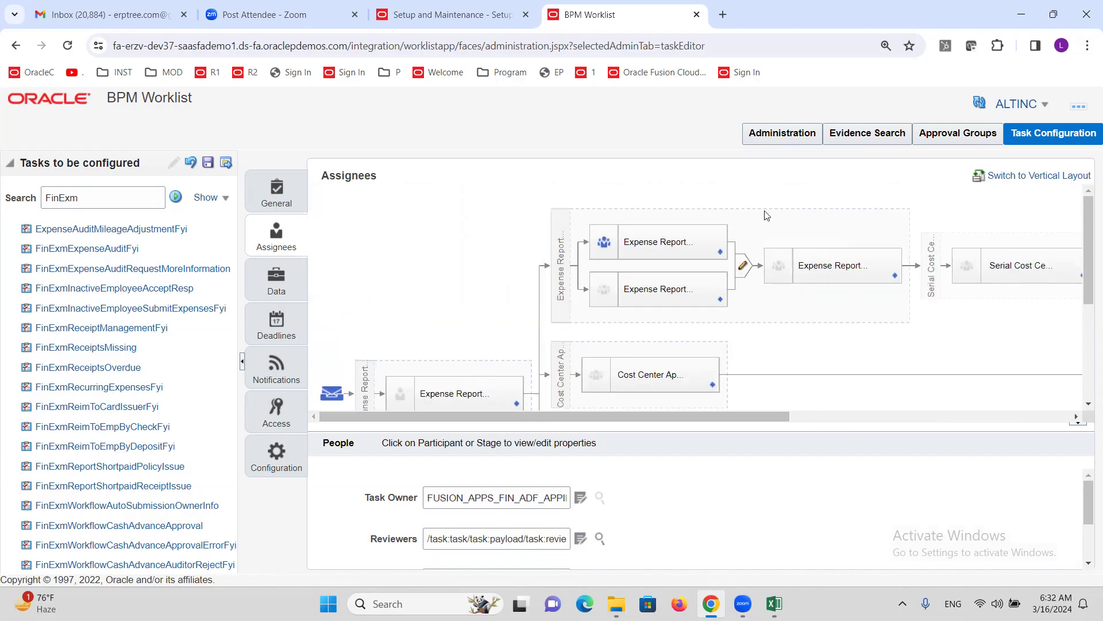
left_click_drag(645, 417, 703, 411)
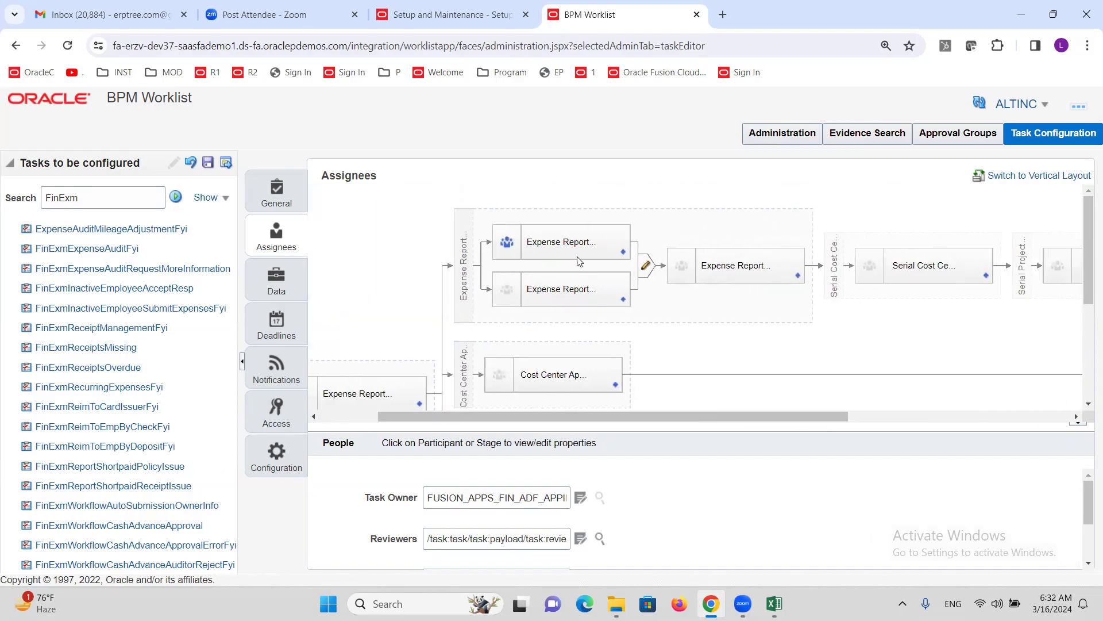
left_click(570, 240)
left_click(409, 487)
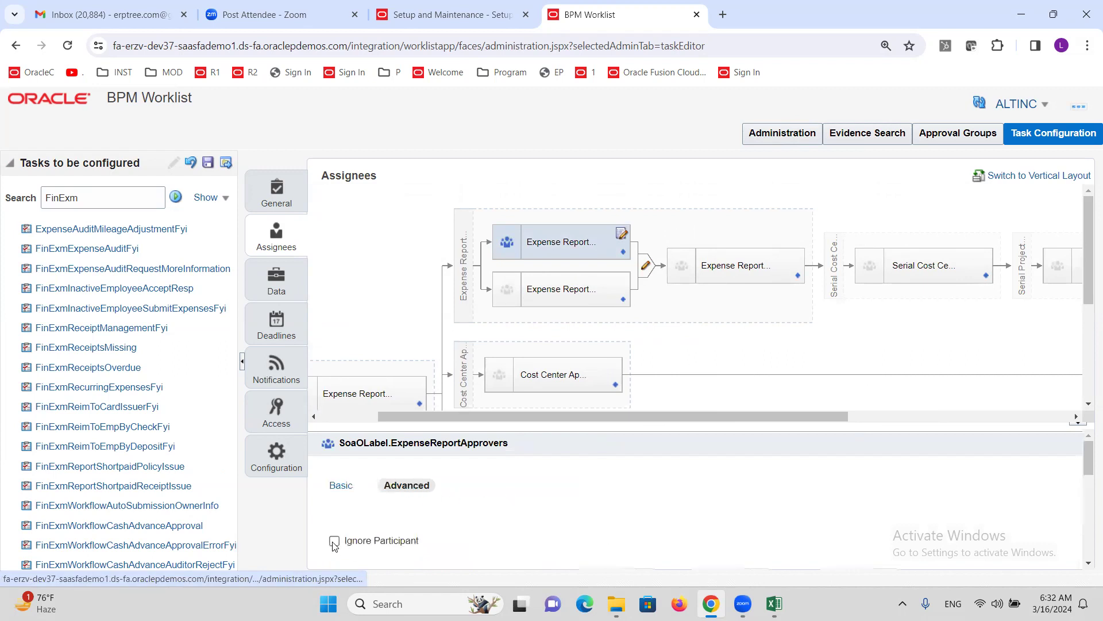
left_click(334, 542)
left_click(728, 274)
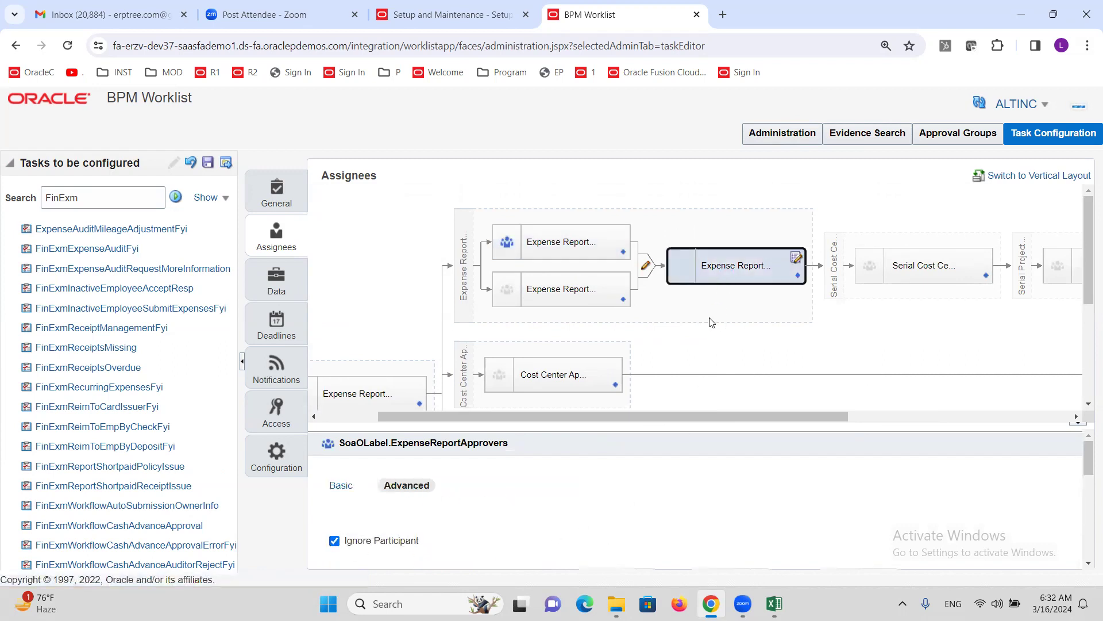
left_click(409, 485)
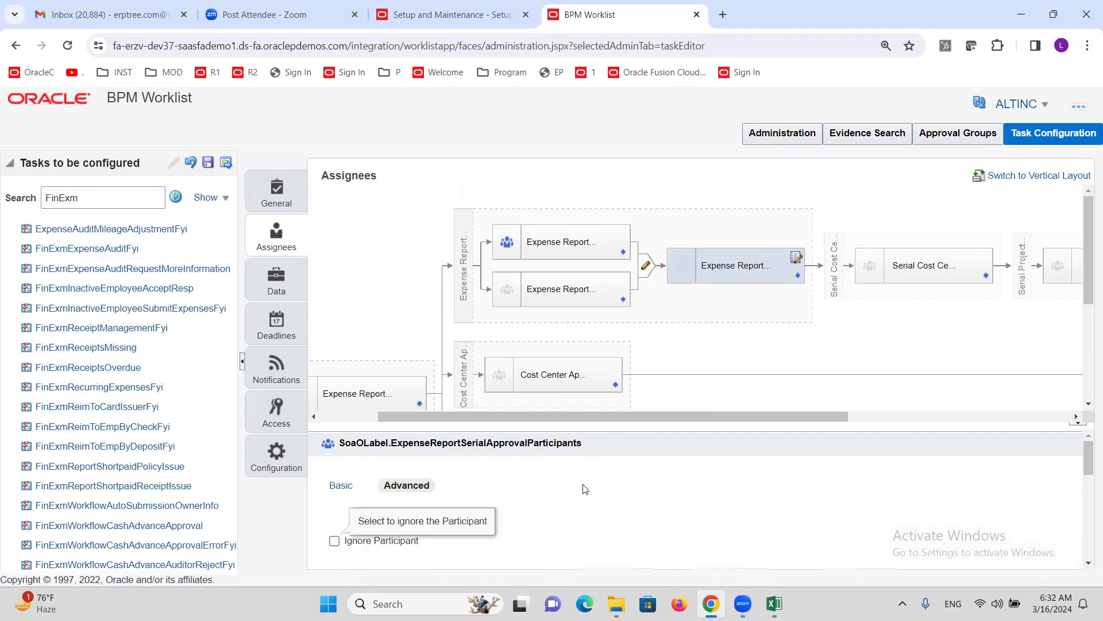
- Save and commit the task configuration without comments, then reopen it for editing
left_click(208, 162)
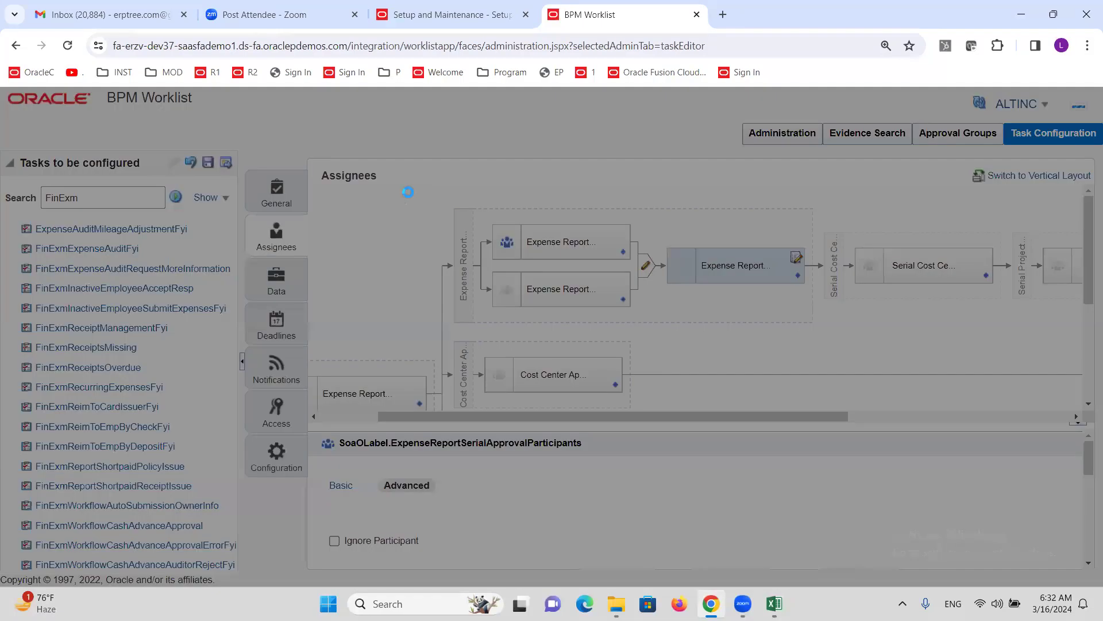
left_click(630, 451)
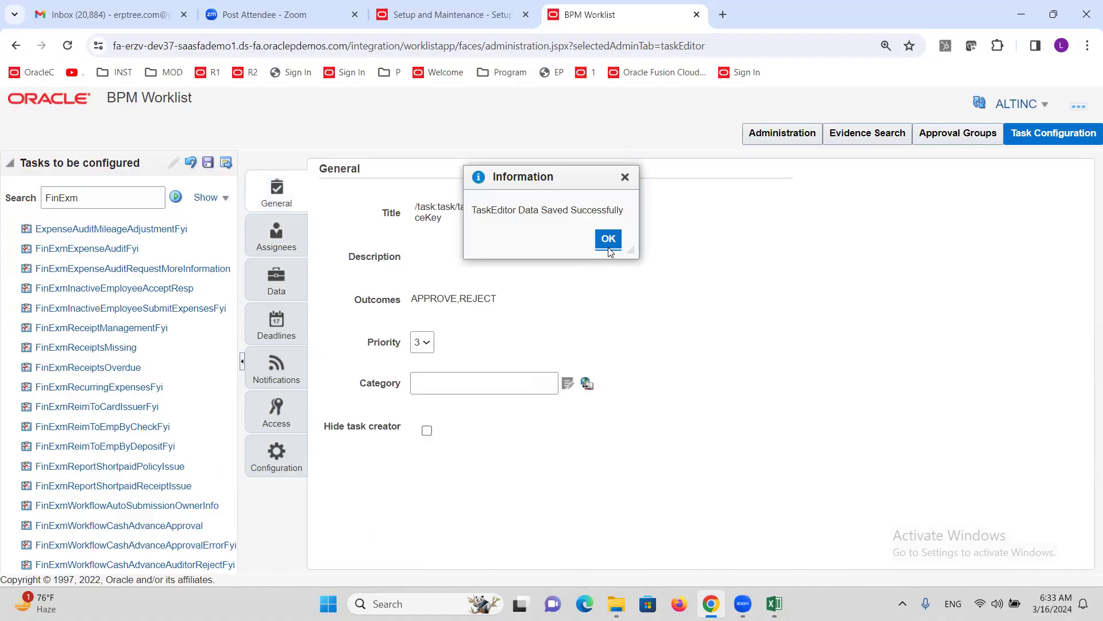
left_click(608, 244)
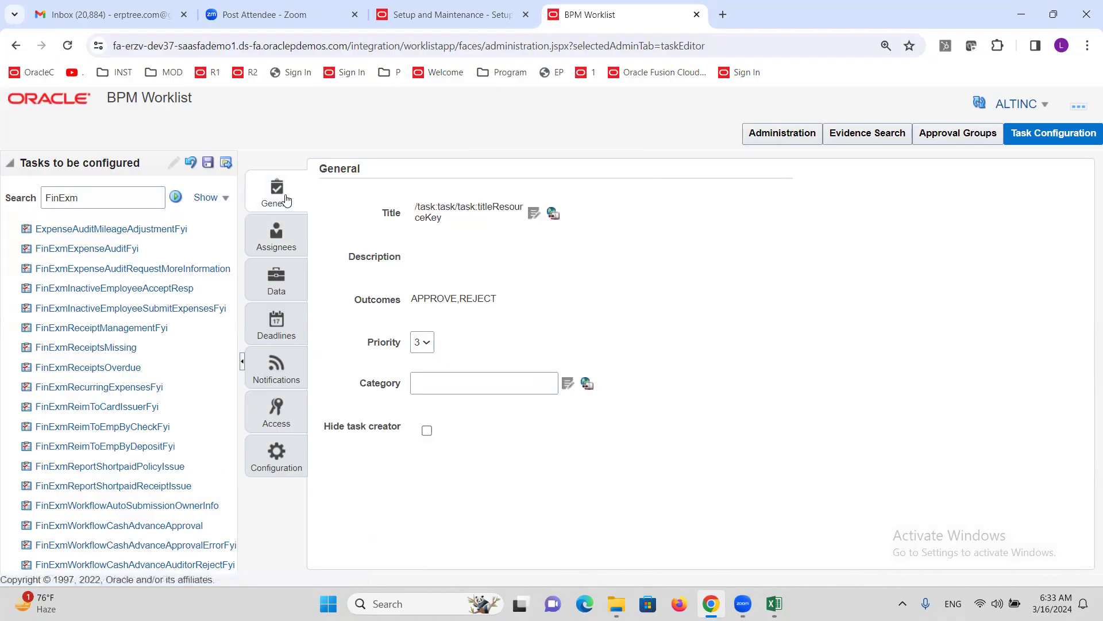
left_click(226, 162)
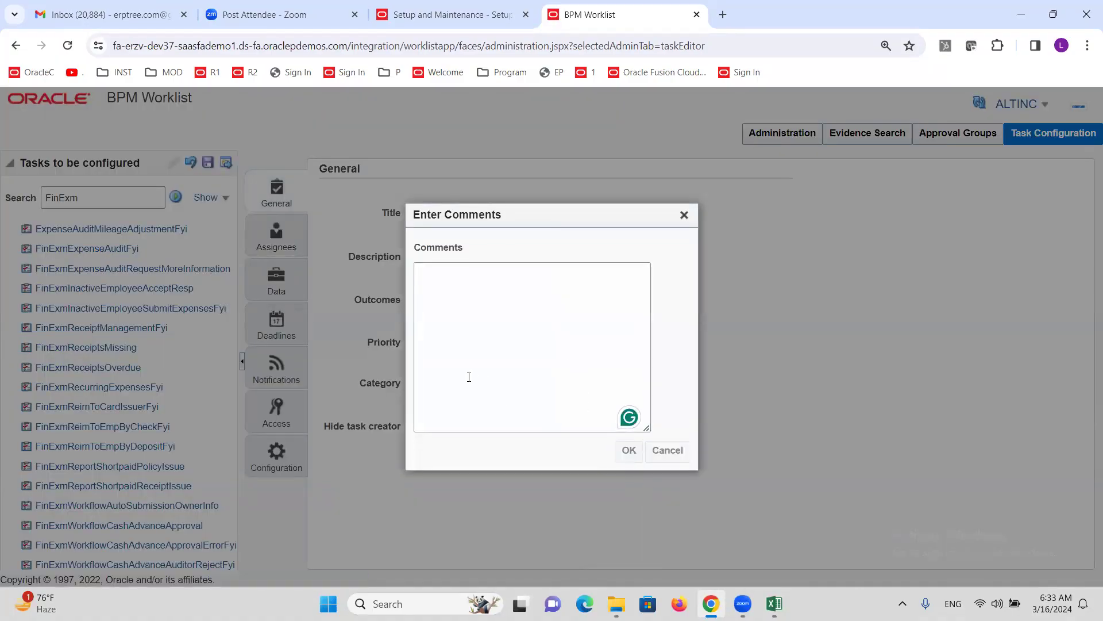
left_click(629, 450)
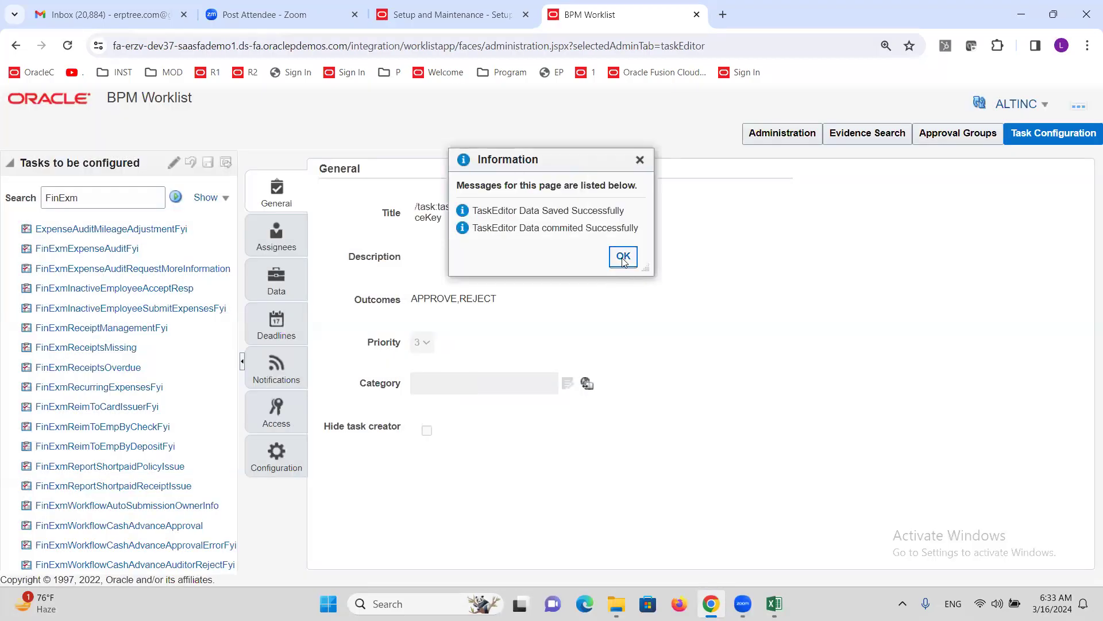
left_click(624, 257)
left_click(174, 163)
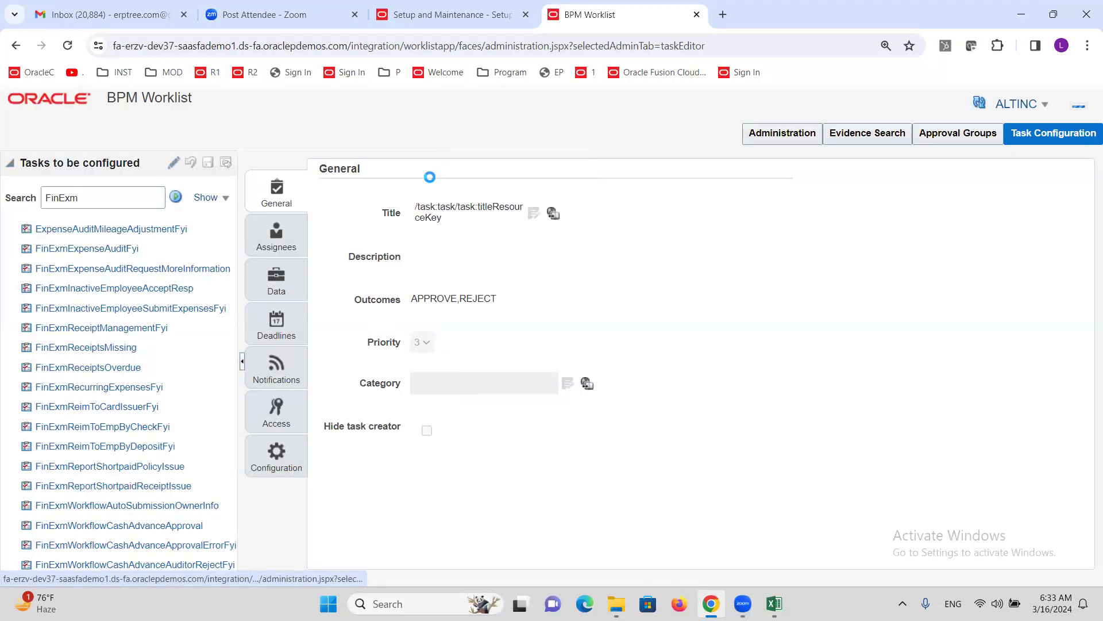
- Go to the rule set behind the serial Expense Report participant from its Assignees diamond
left_click(276, 236)
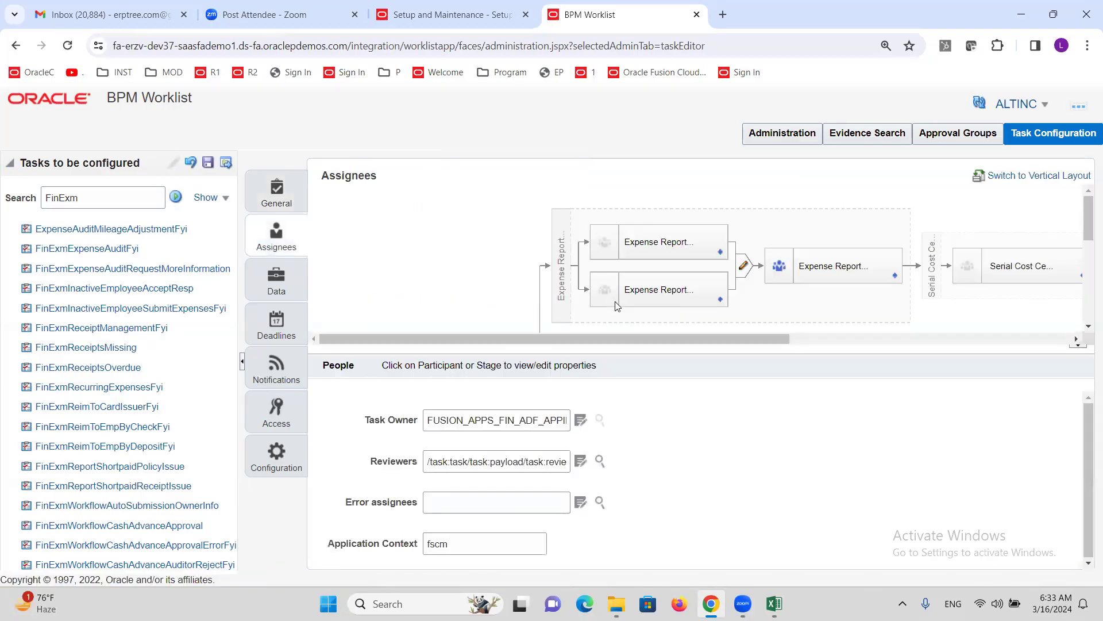
left_click(895, 277)
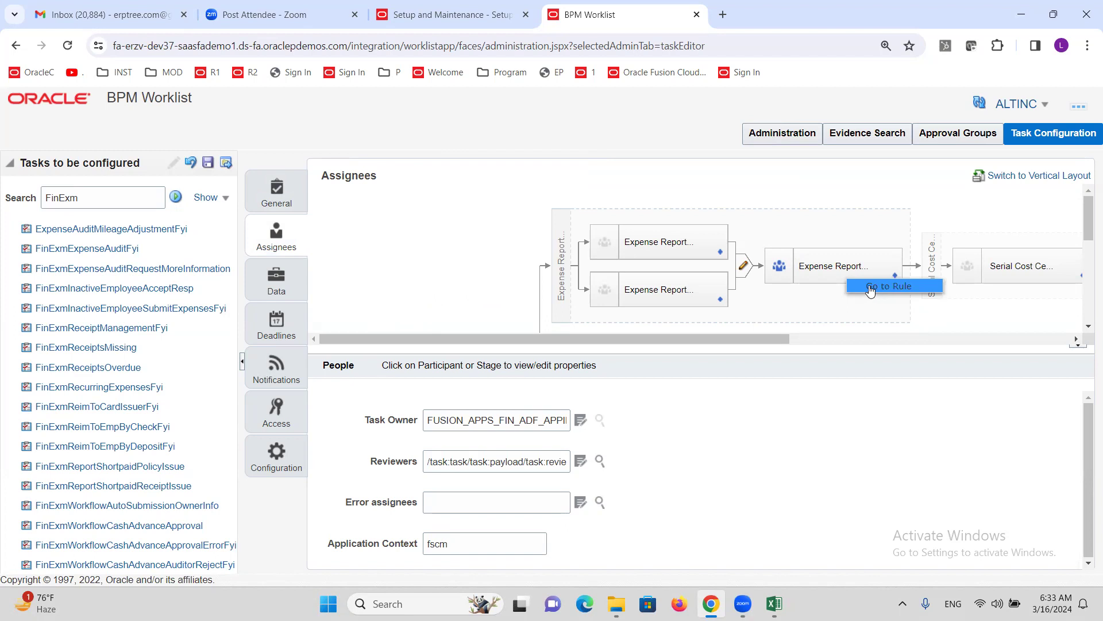
left_click(870, 288)
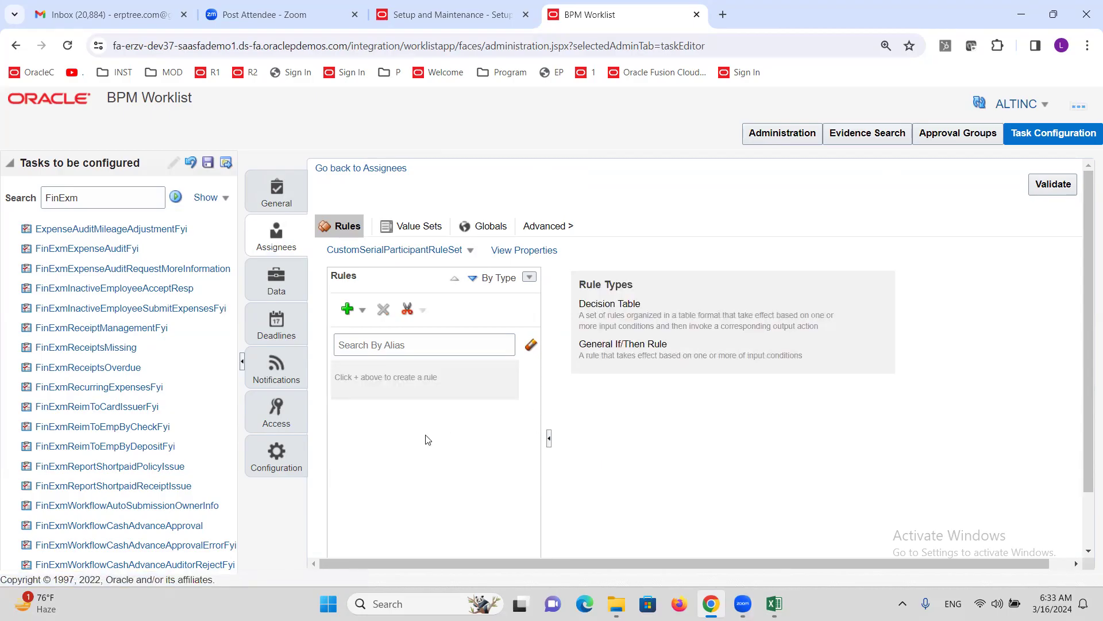
- Add a new general rule named EMPSUPER and list the IF condition types
left_click(363, 316)
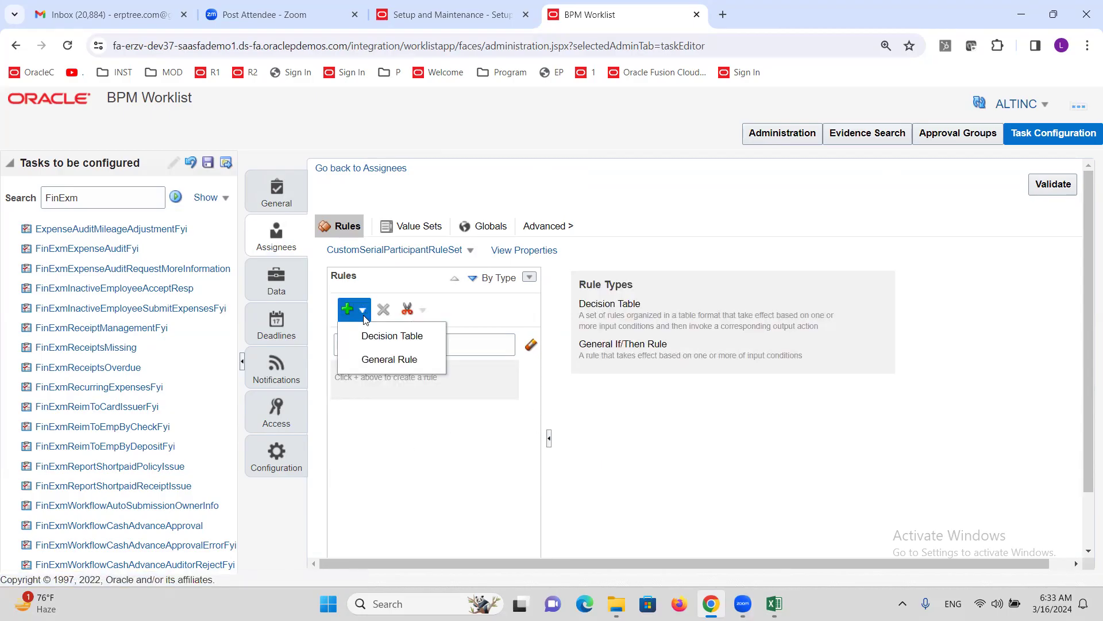
left_click(374, 360)
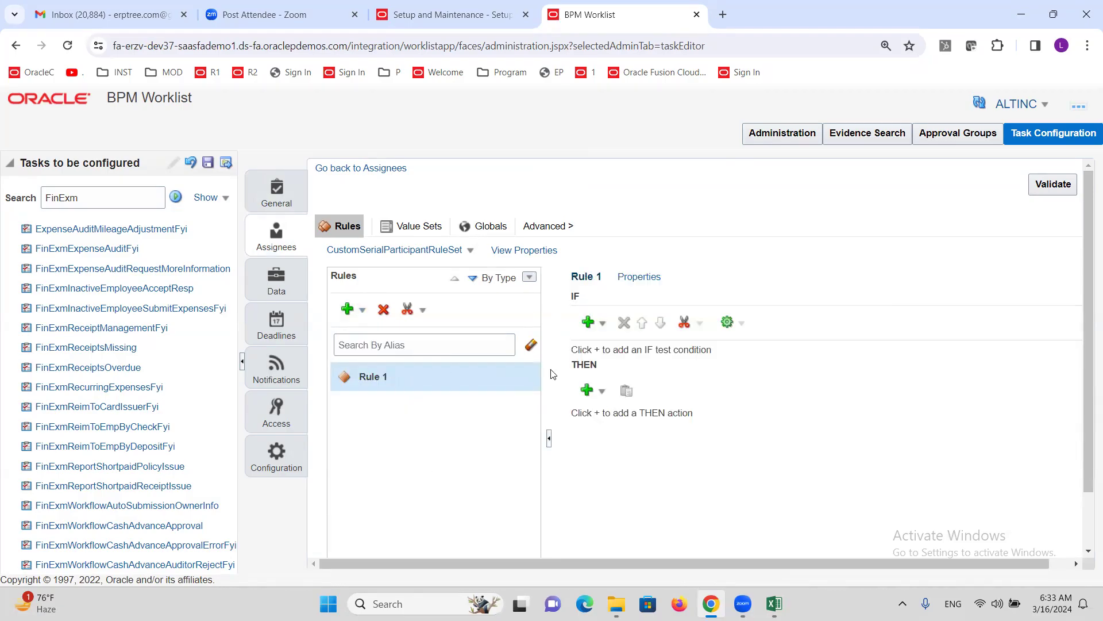
left_click(646, 280)
triple_click(409, 314)
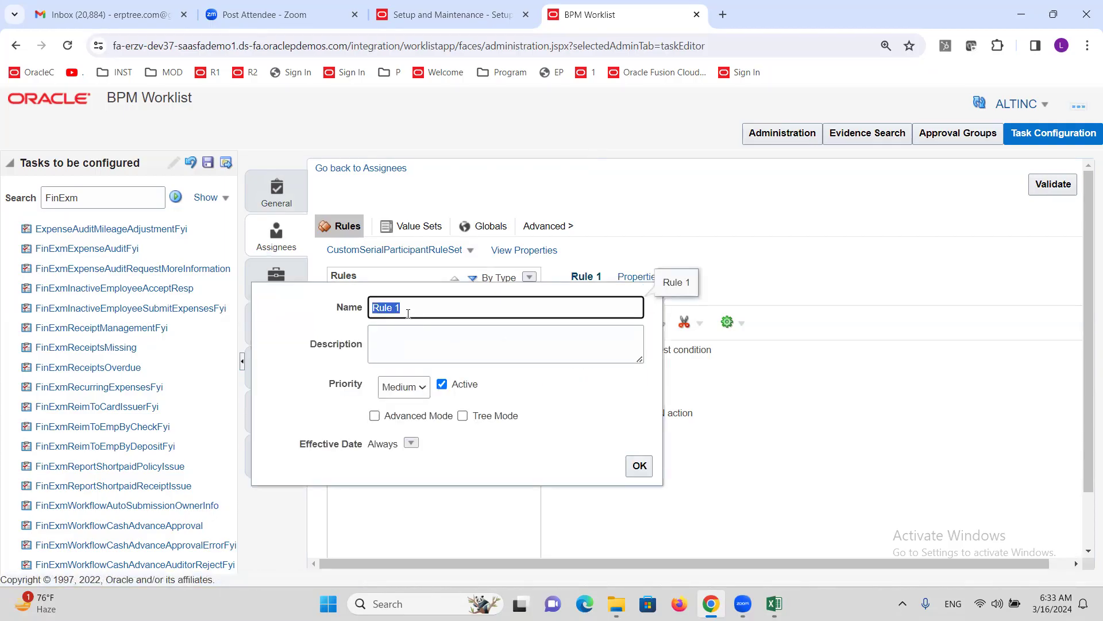
type("EMPSUPER")
left_click(639, 466)
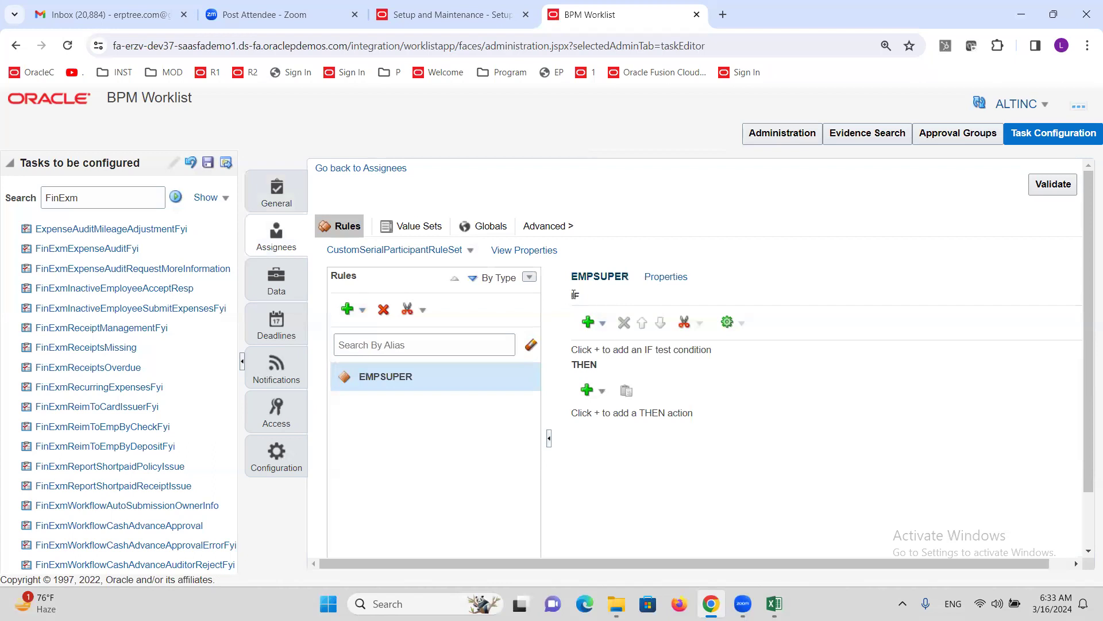
left_click(602, 323)
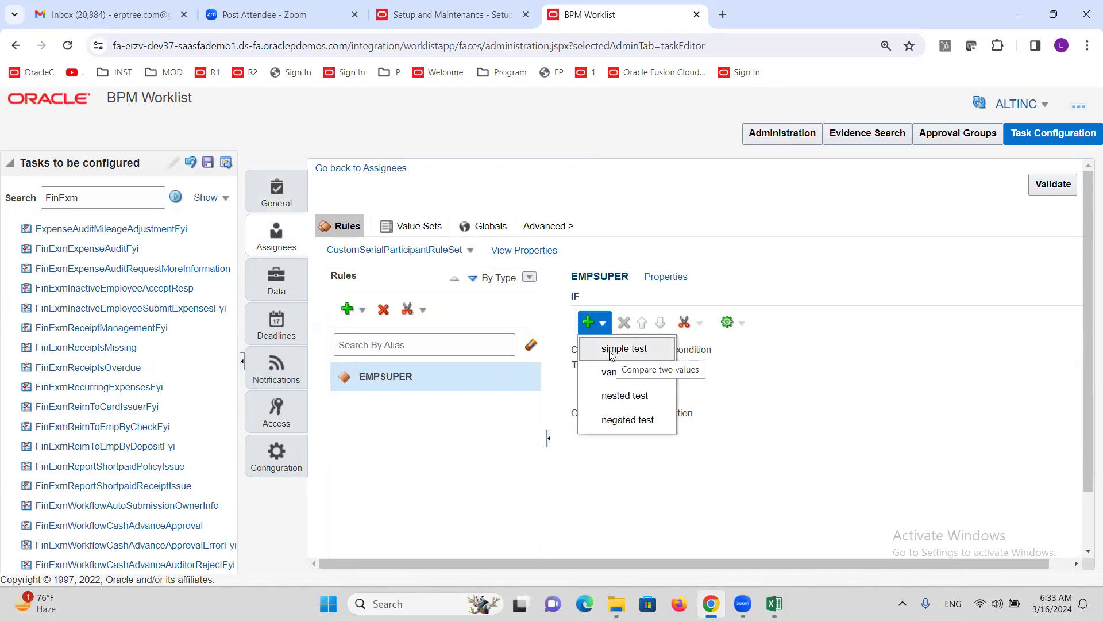
- Add a simple test to EMPSUPER with 1 as its left-hand value
left_click(611, 350)
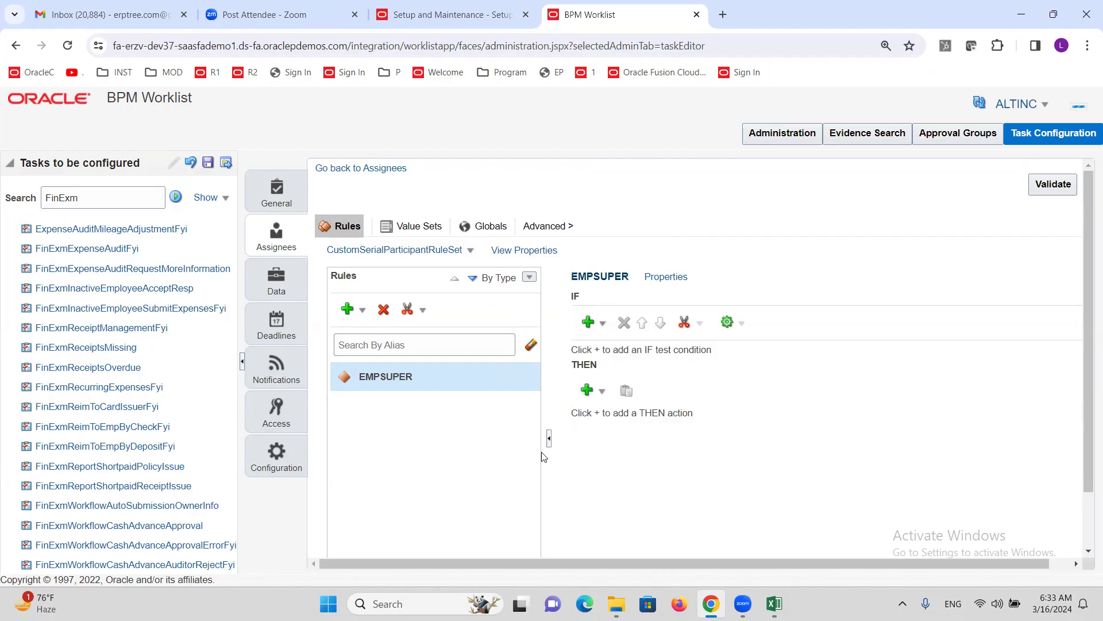
left_click_drag(622, 560, 644, 559)
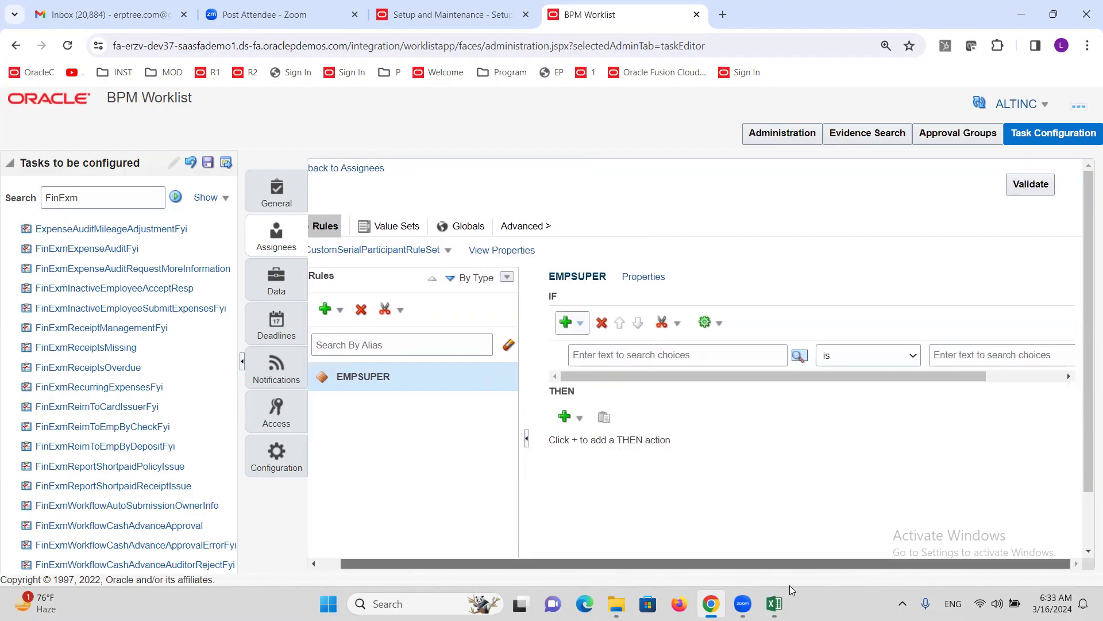
left_click(679, 361)
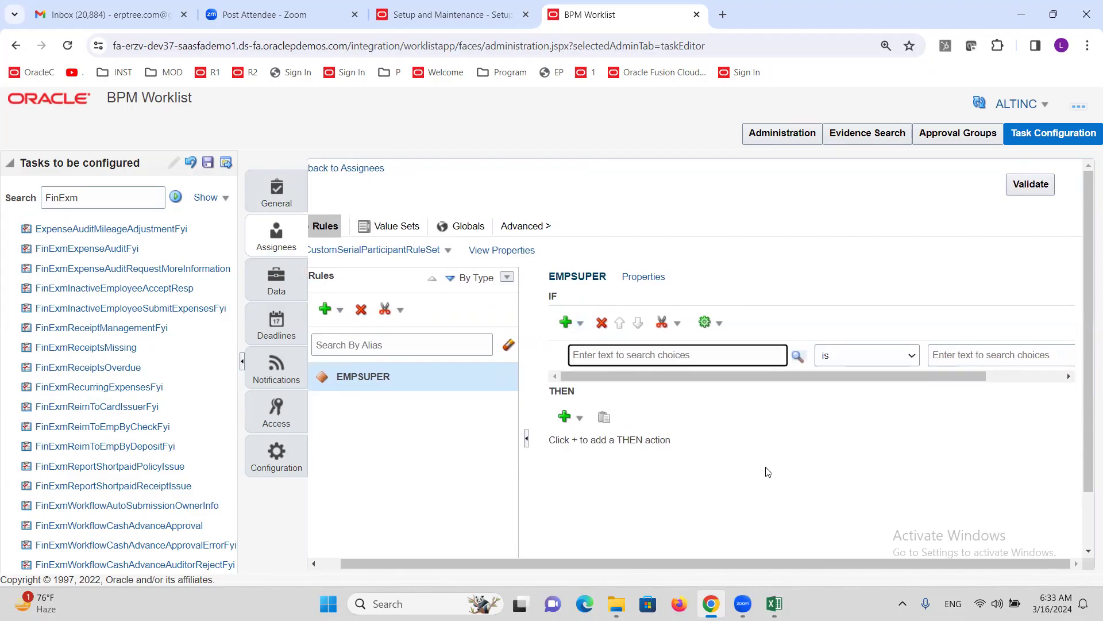
type("1")
key("Tab")
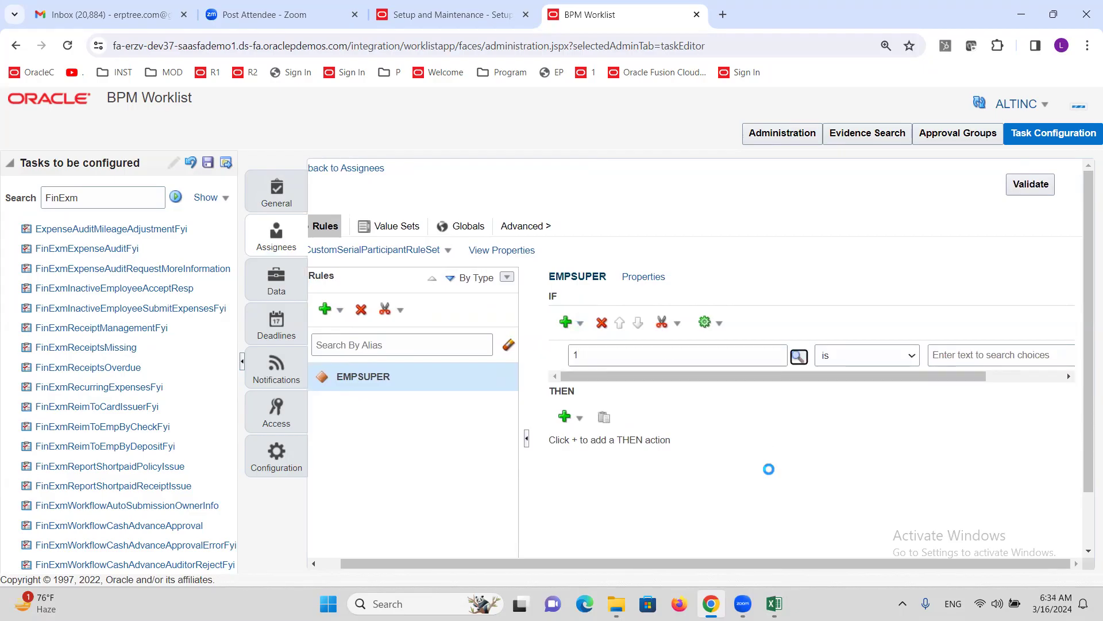
left_click_drag(679, 382, 821, 412)
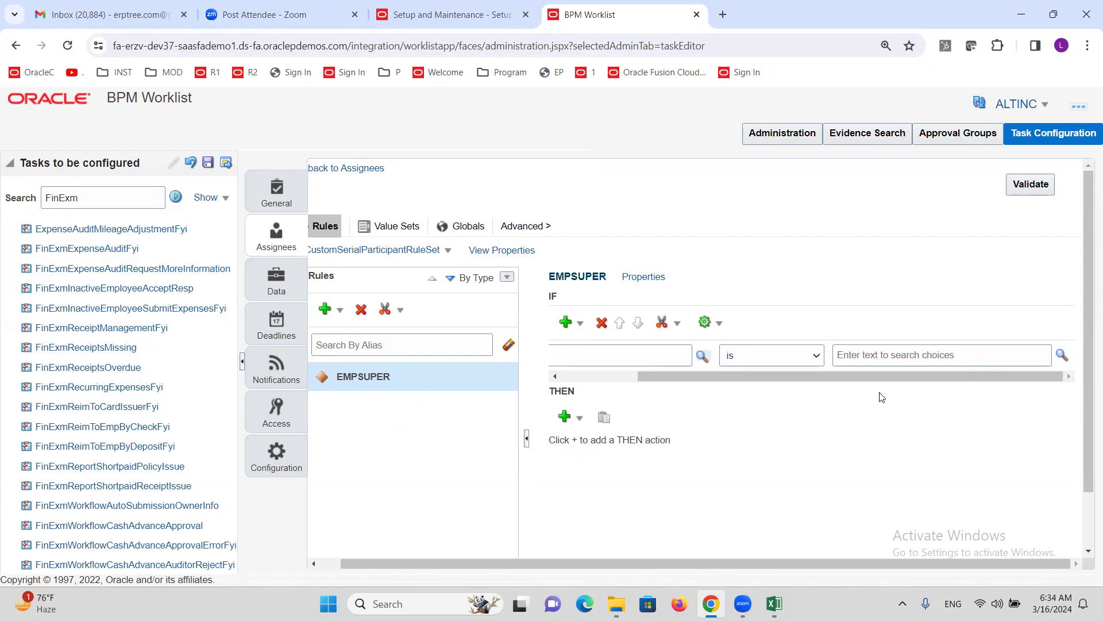
left_click_drag(868, 375, 706, 416)
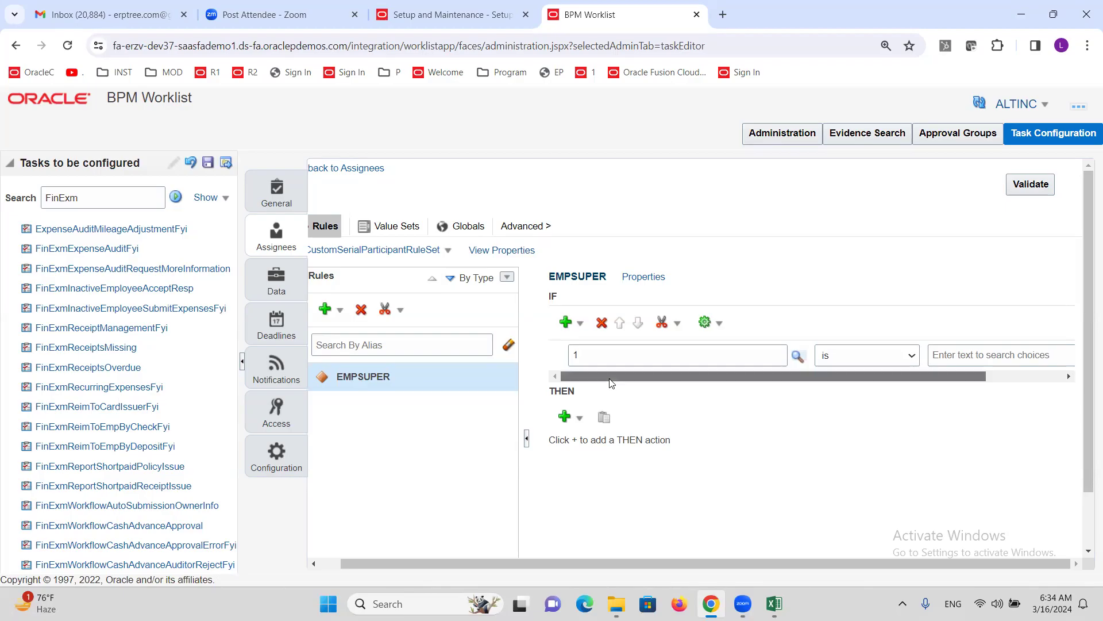
left_click_drag(612, 378, 689, 378)
- Set the right-hand value to the constant 1 via the Condition Browser
left_click(1062, 355)
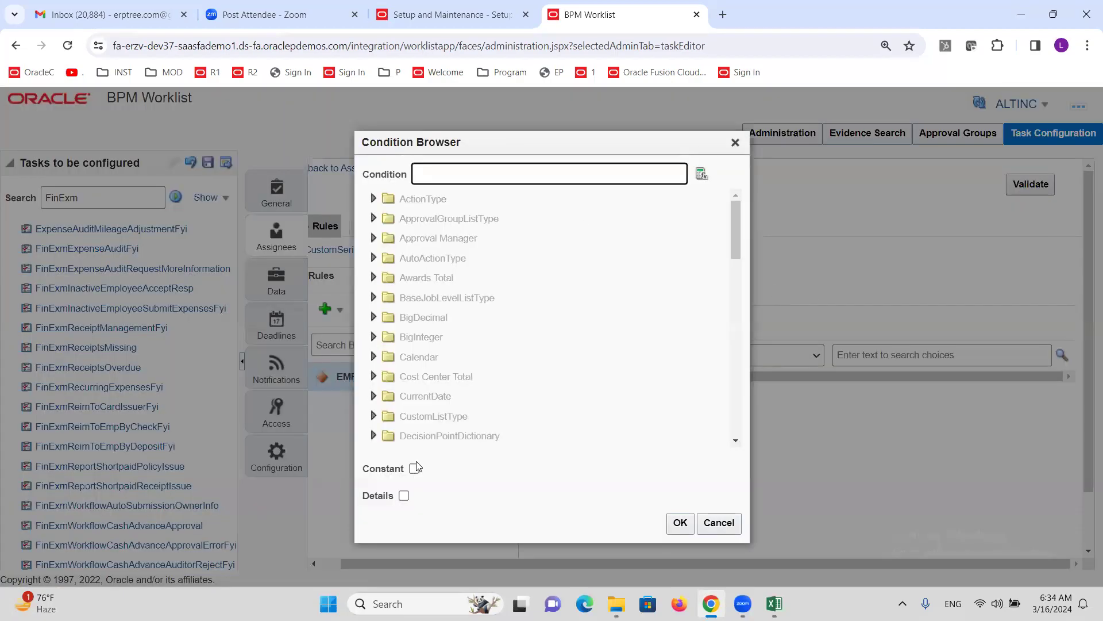
left_click(414, 468)
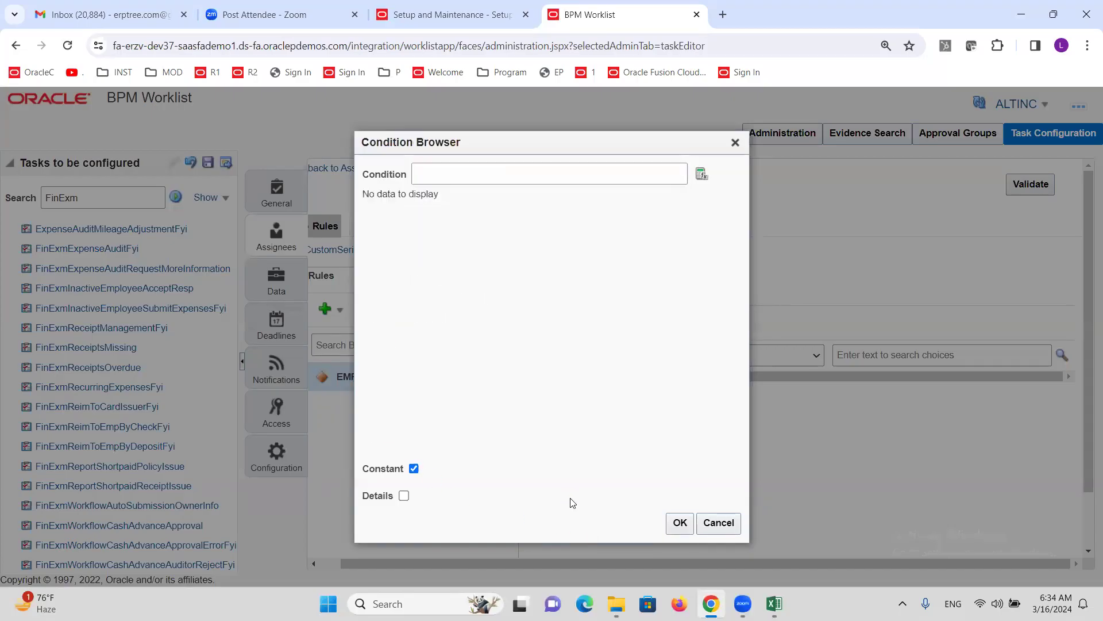
left_click(506, 177)
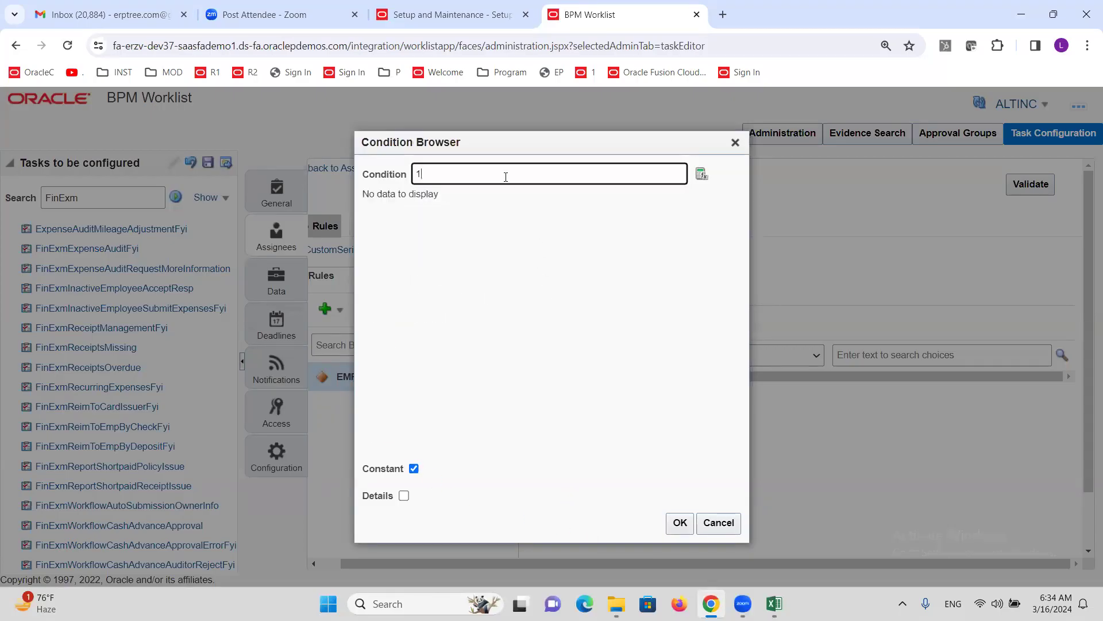
left_click(680, 523)
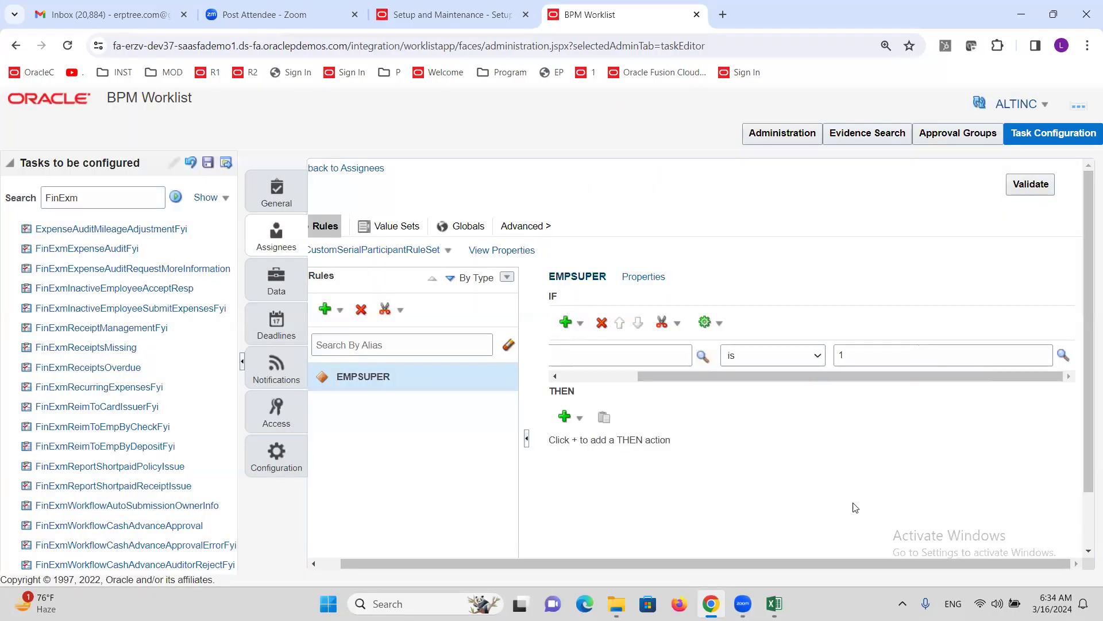
left_click_drag(806, 376, 698, 405)
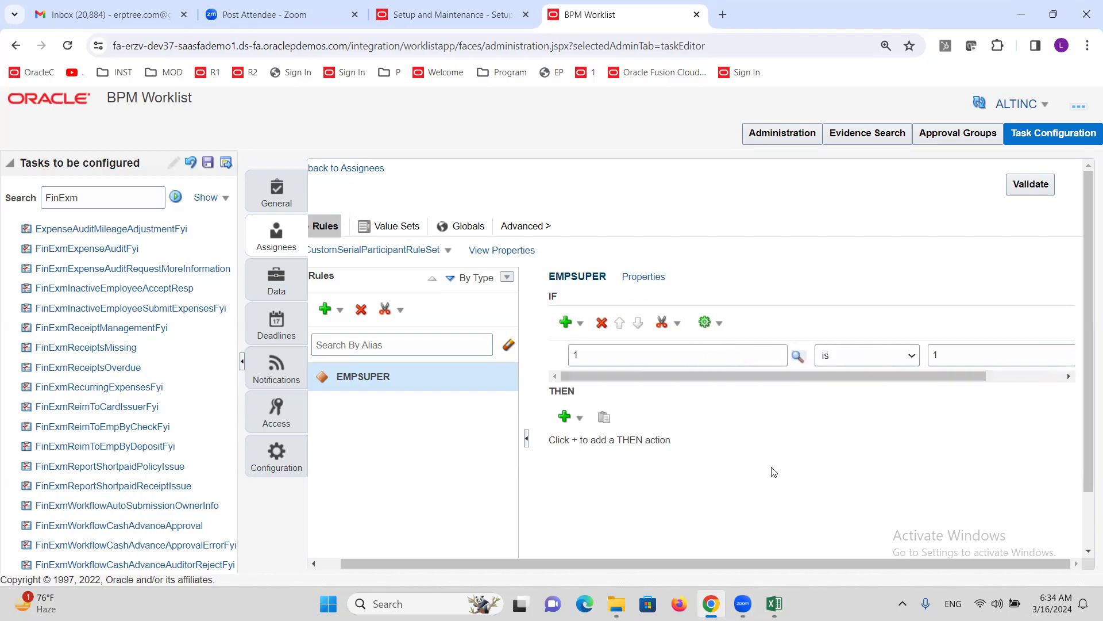
- Add a Supervisory approver action to the THEN part of the EMPSUPER rule
left_click(580, 422)
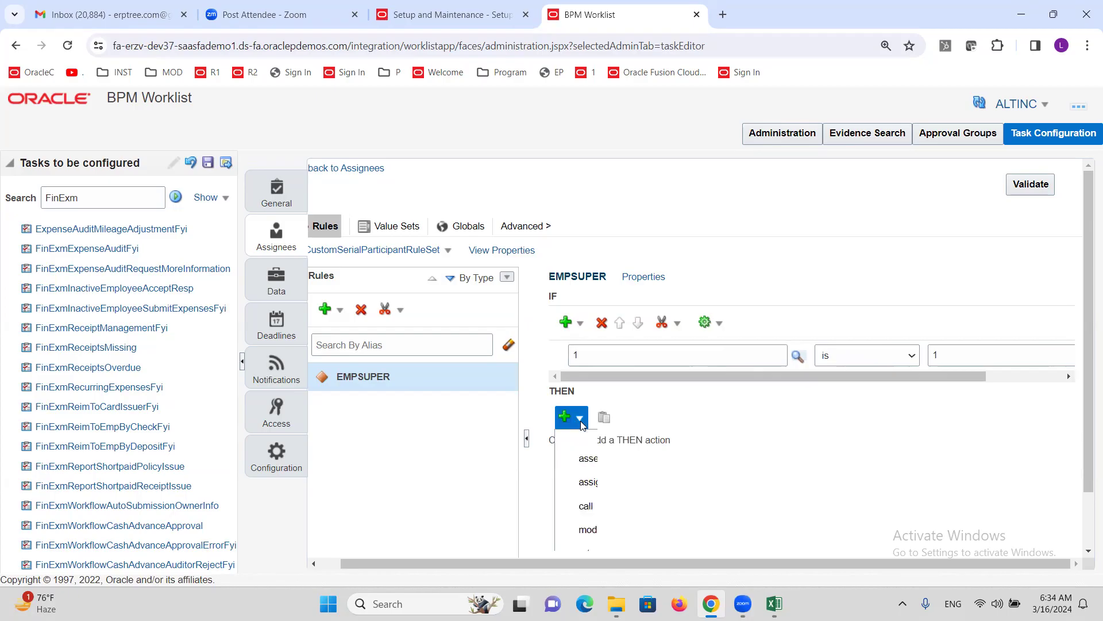
scroll(661, 491, "down", 1)
scroll(661, 492, "down", 2)
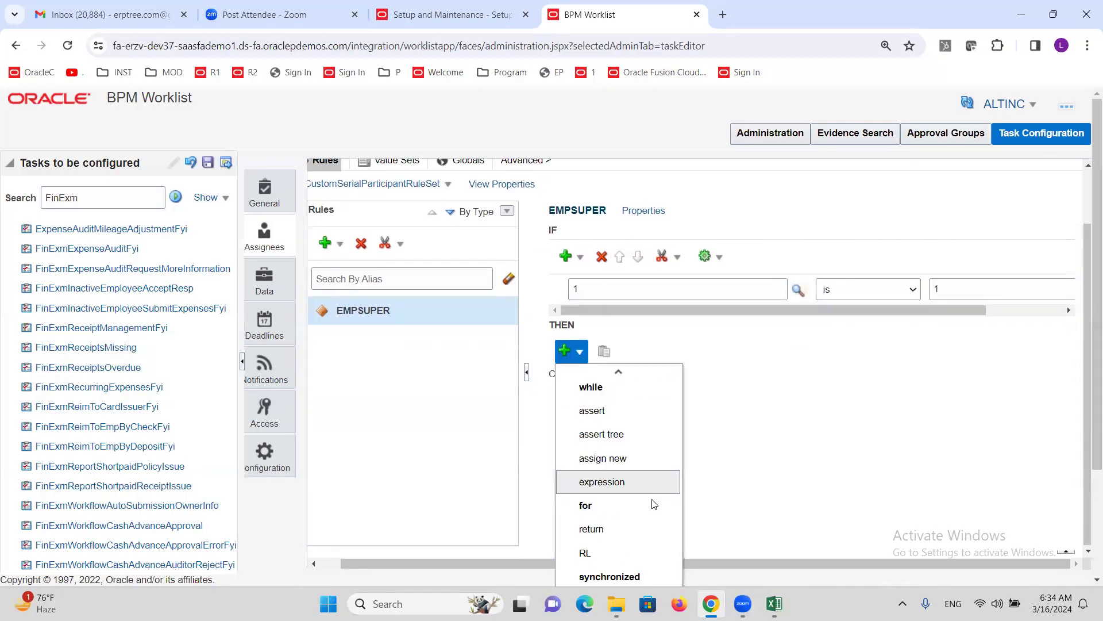
scroll(913, 455, "down", 2)
mouse_move(626, 557)
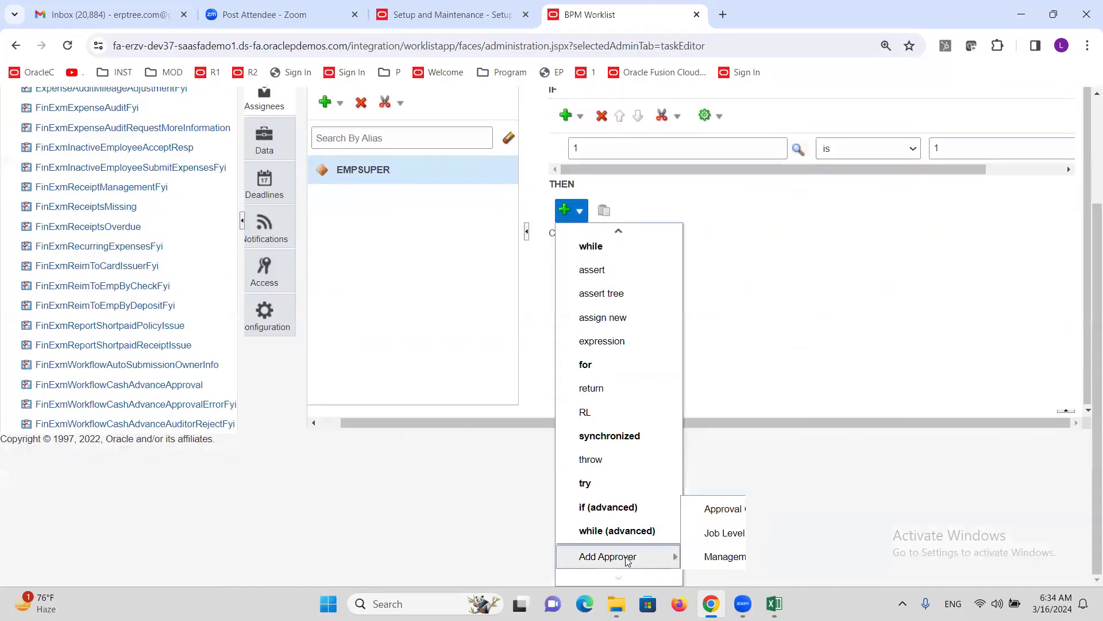
left_click(729, 553)
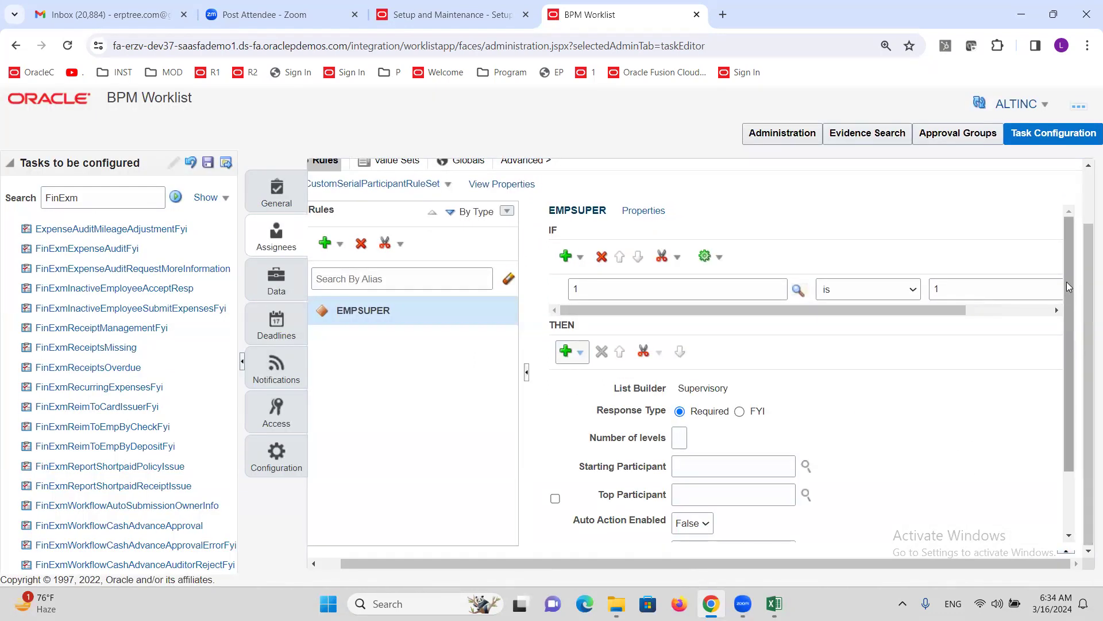
left_click_drag(1067, 281, 1066, 338)
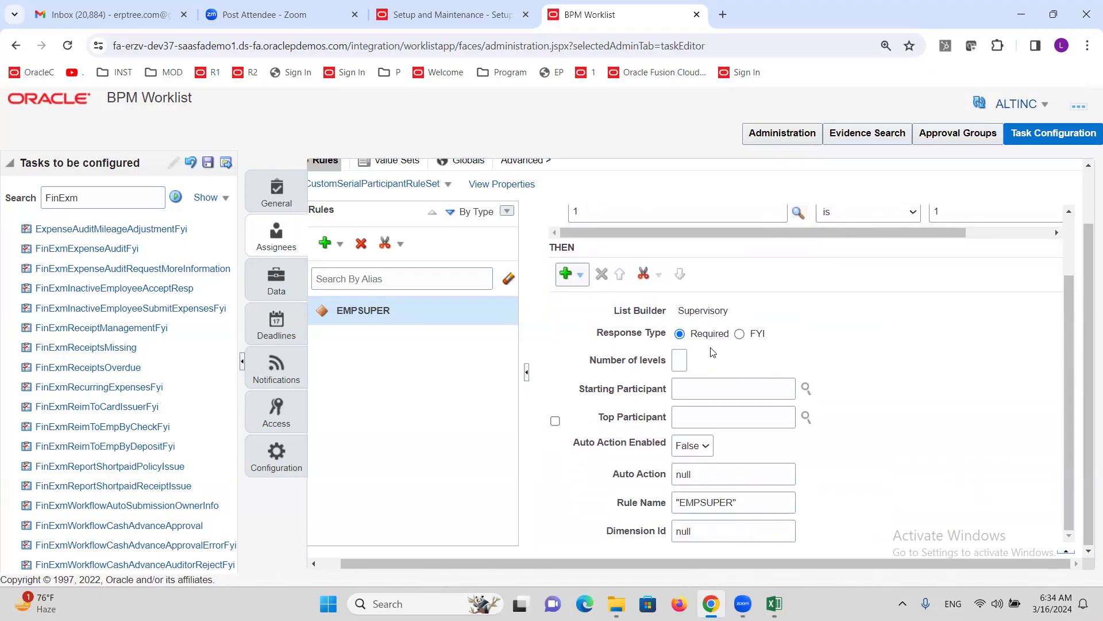
- Set Number of levels to 1, starting from the Task Workflow Submitter's manager
left_click(680, 365)
type("1")
key("Tab")
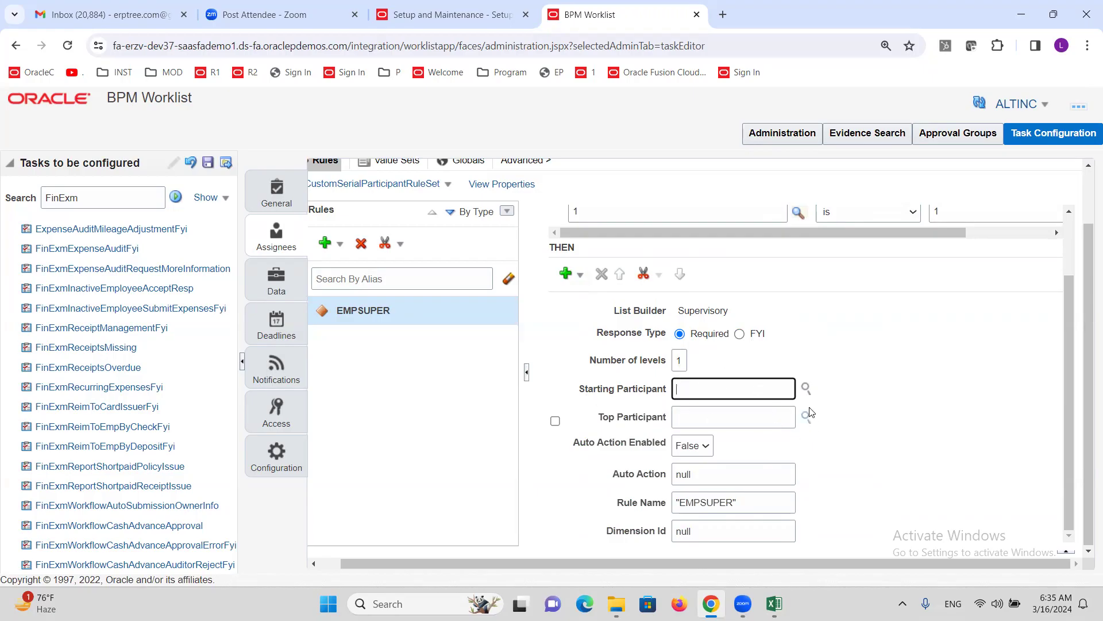
left_click(806, 388)
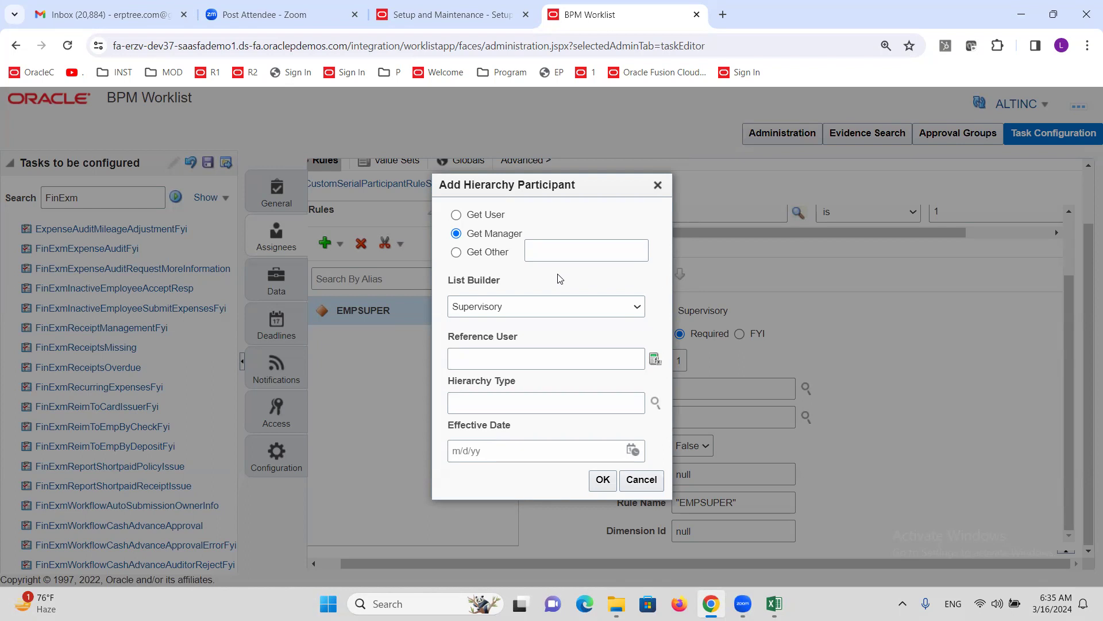
left_click(520, 360)
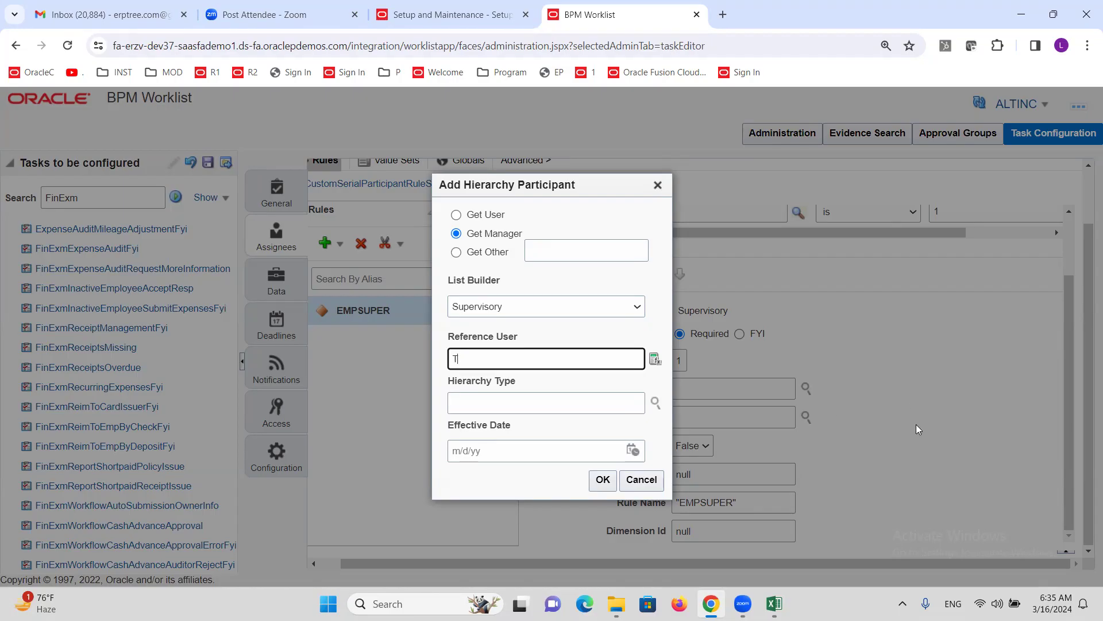
type("Task.Workflow Submitter")
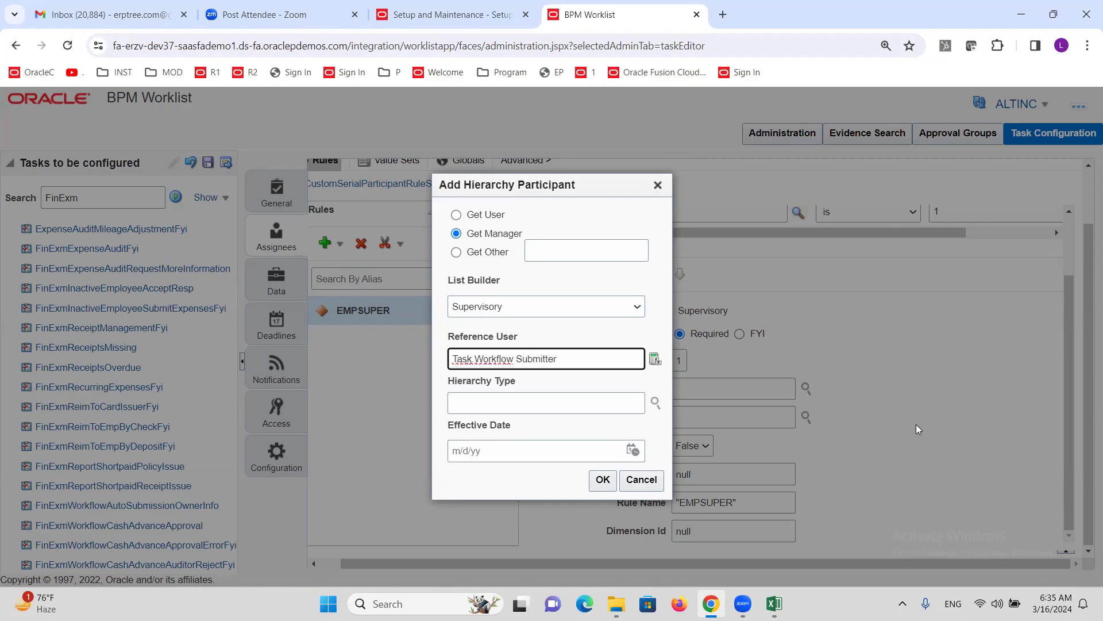
left_click(588, 332)
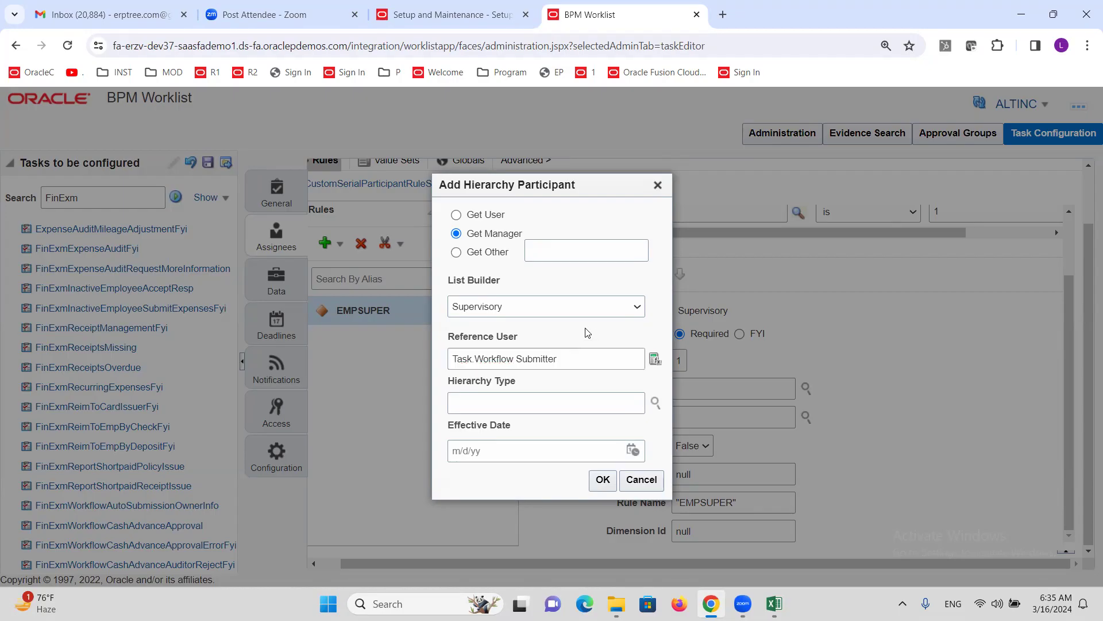
left_click(602, 480)
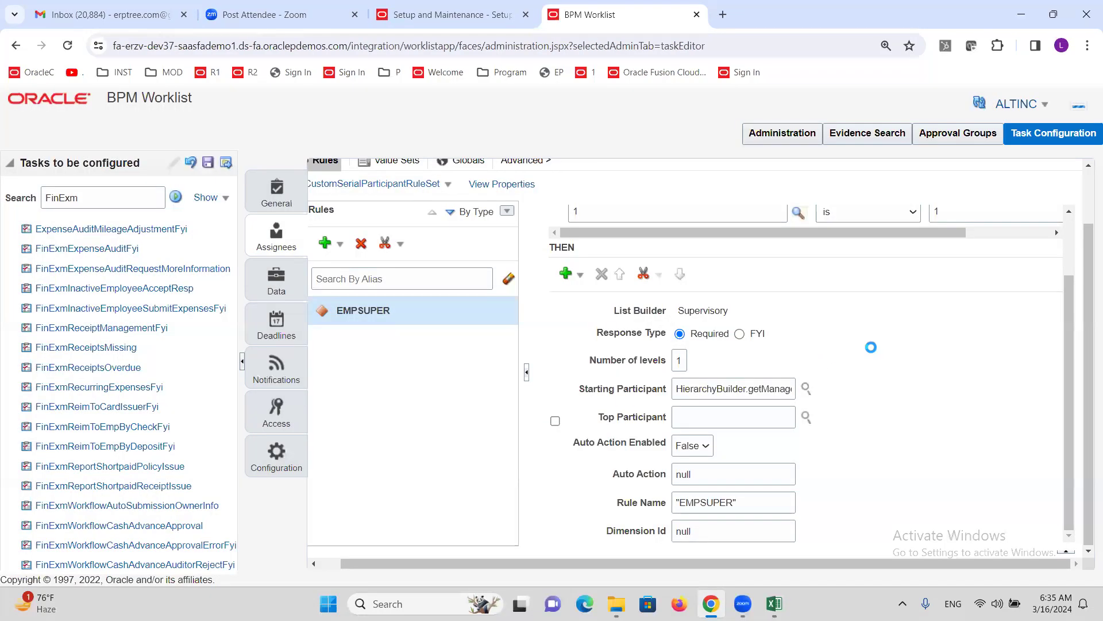
- Begin defining the Top Participant with Get User and its reference user
left_click(807, 417)
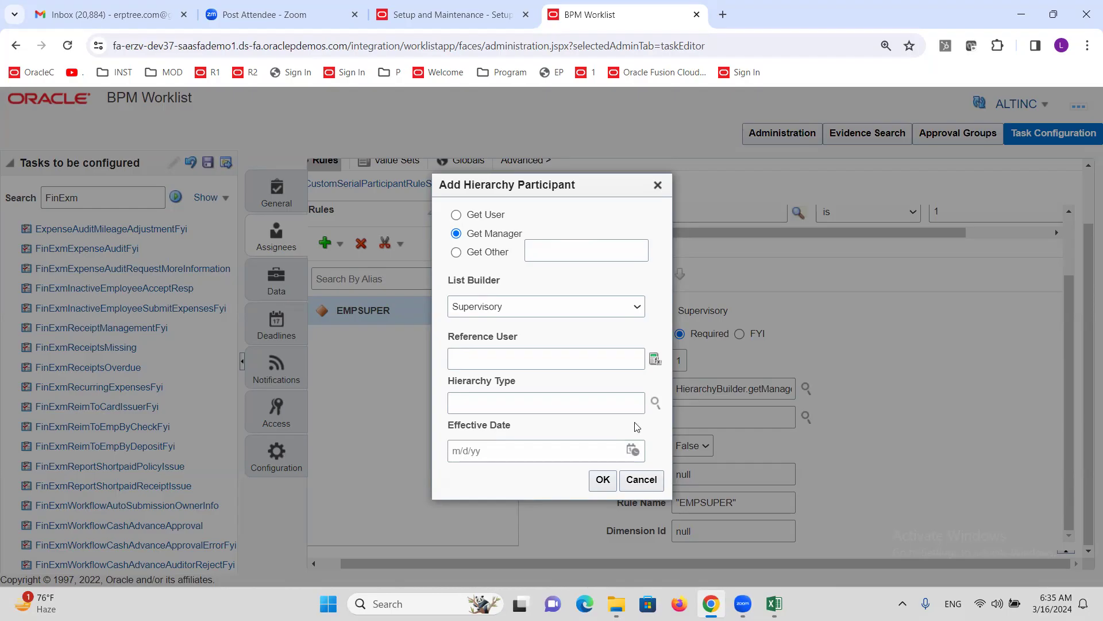
left_click(456, 216)
left_click(492, 330)
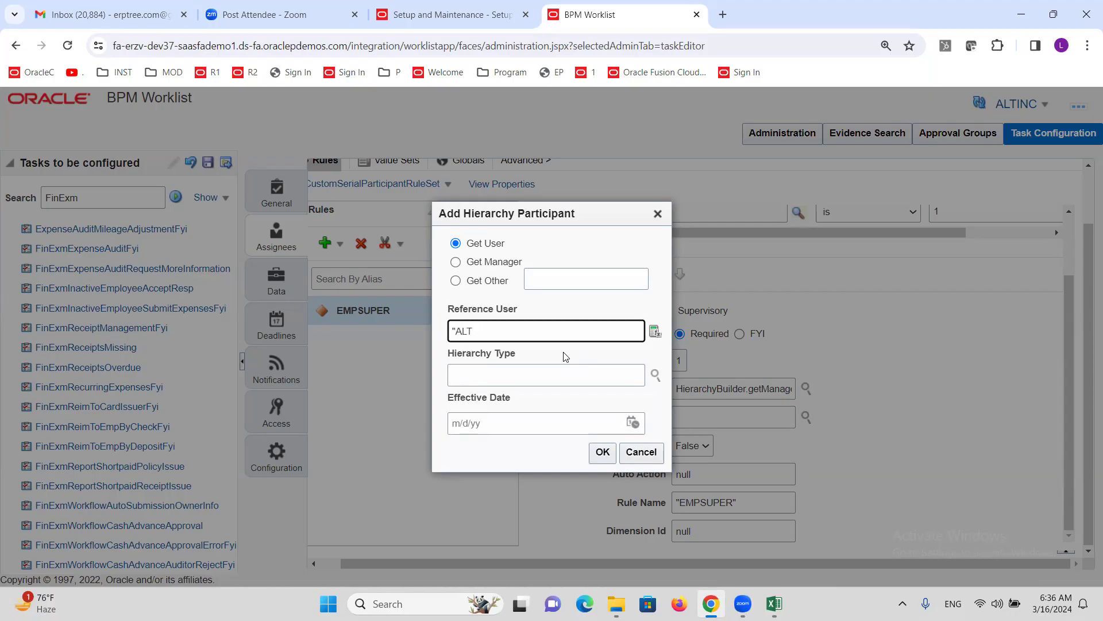
- Finish entering the manager user as the Reference User and confirm the hierarchy participant
type("ANAGER\"")
left_click(599, 453)
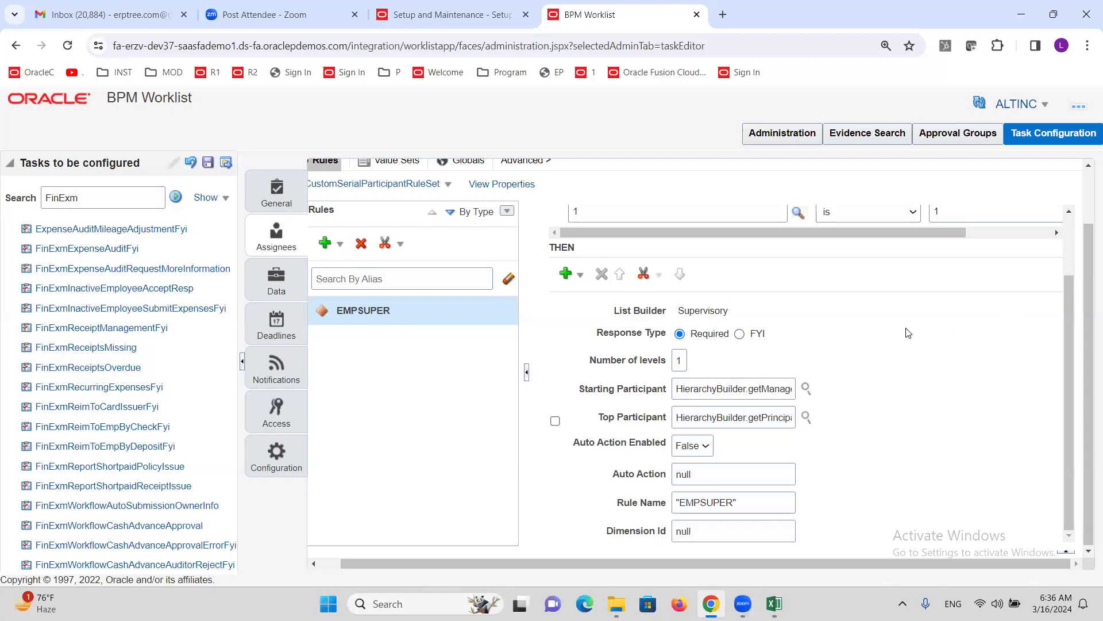
- Validate the EMPSUPER rule and check the log reports no errors or warnings
scroll(922, 401, "up", 2)
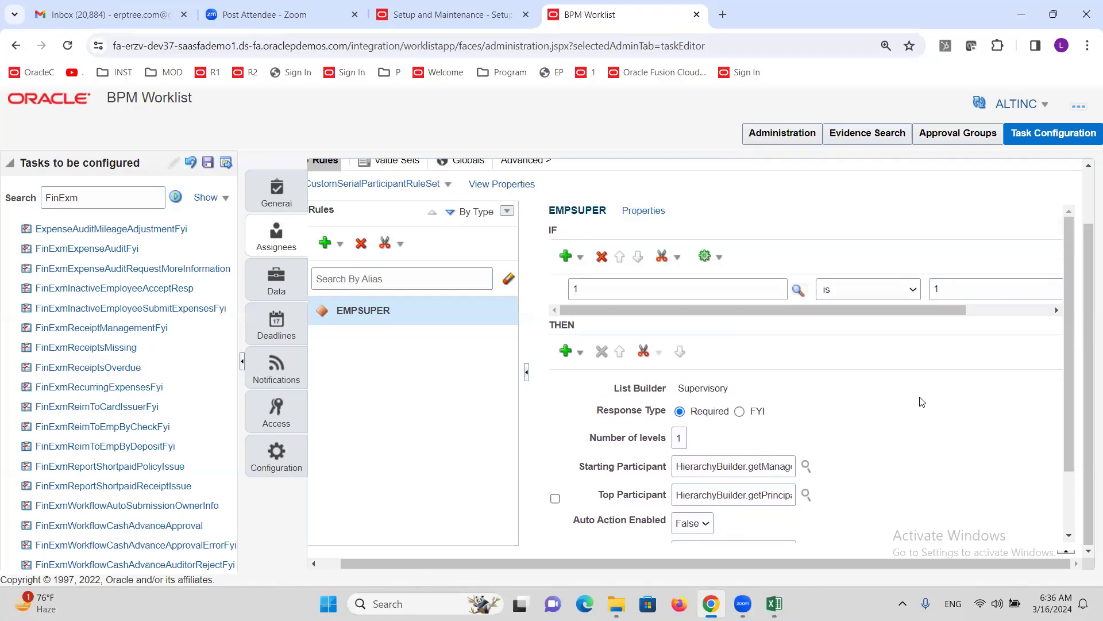
scroll(1086, 408, "up", 1)
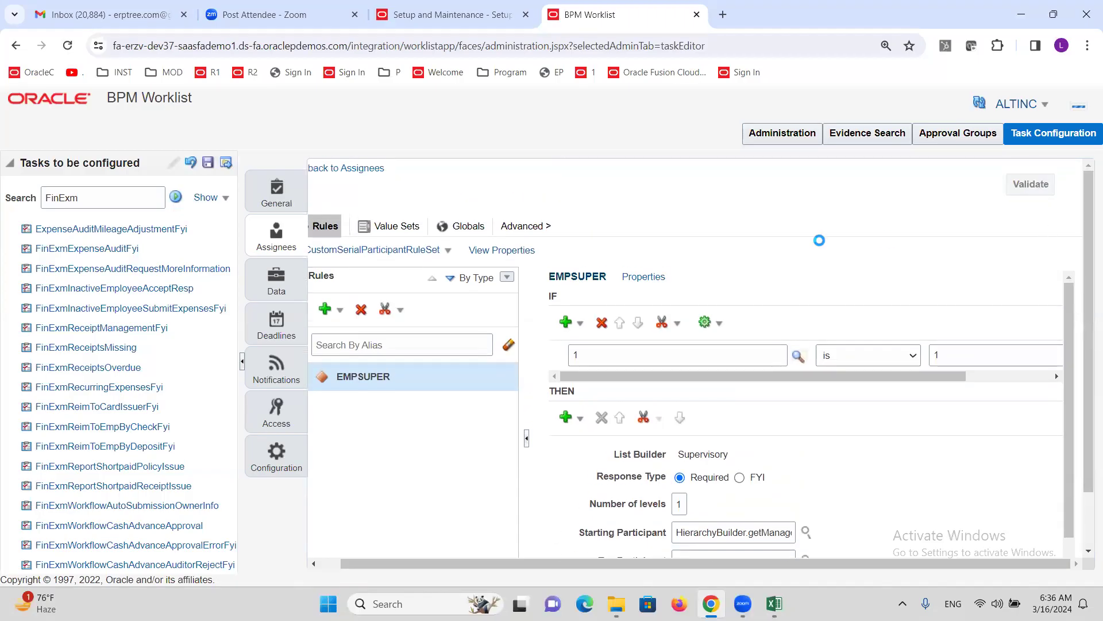
scroll(831, 277, "left", 1)
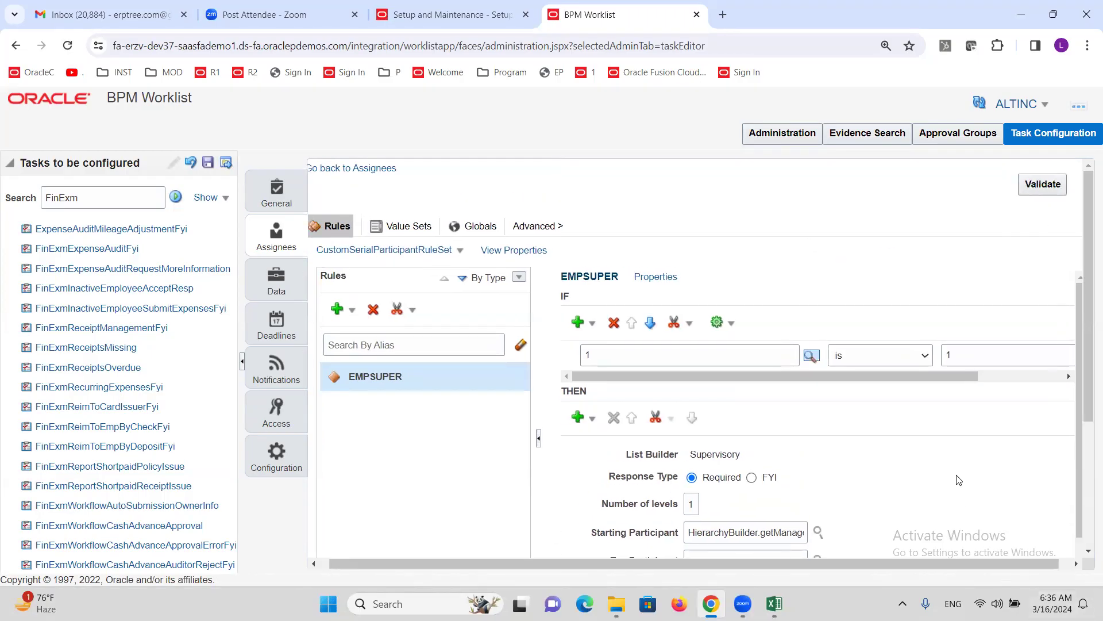
scroll(1025, 442, "down", 2)
scroll(1083, 356, "down", 3)
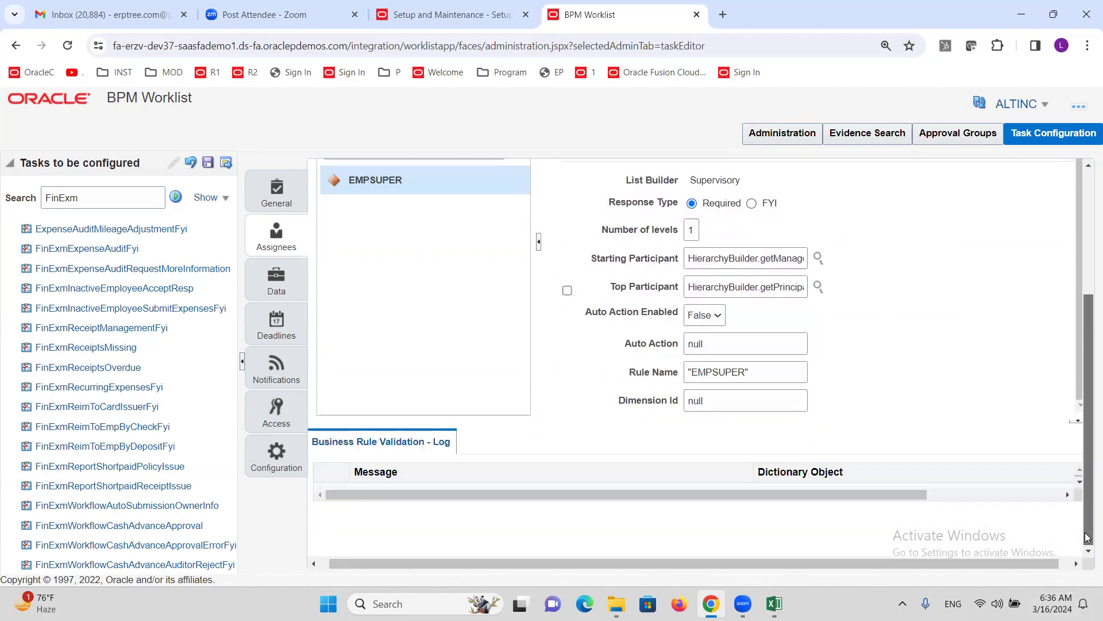
left_click(1078, 484)
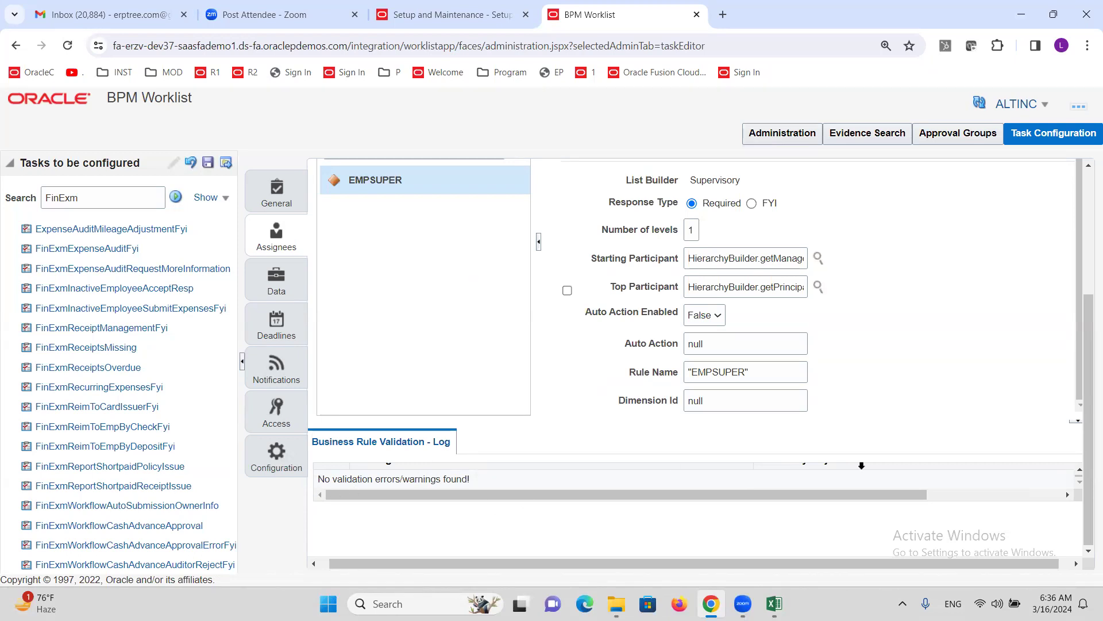
scroll(862, 466, "up", 3)
scroll(870, 428, "up", 1)
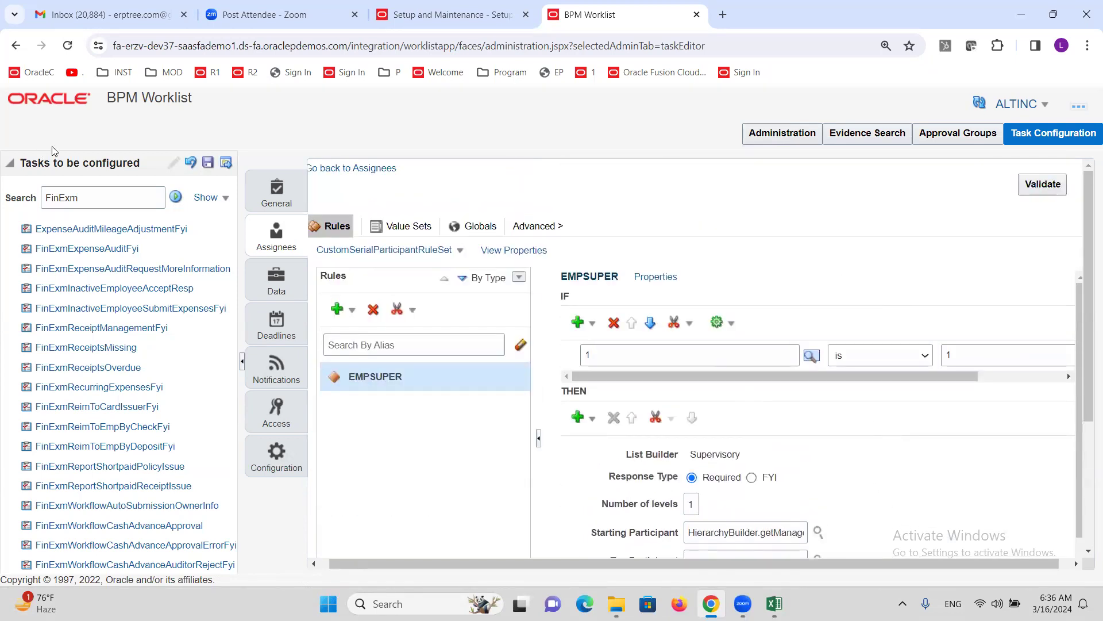
- Save the approval rule changes without a comment and dismiss the confirmation
left_click(208, 162)
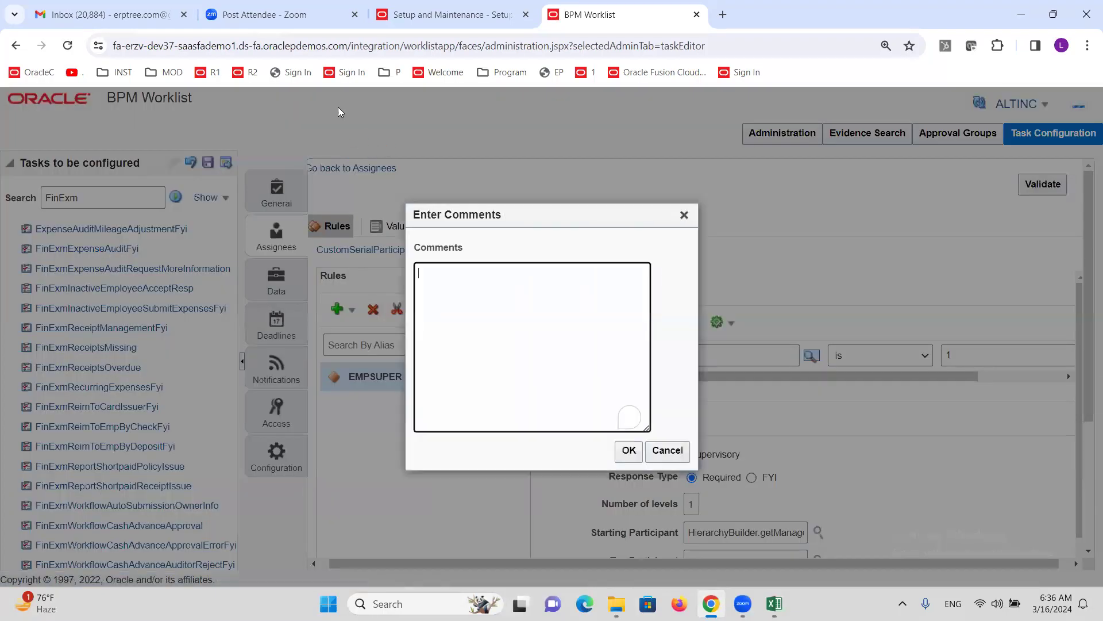
left_click(628, 450)
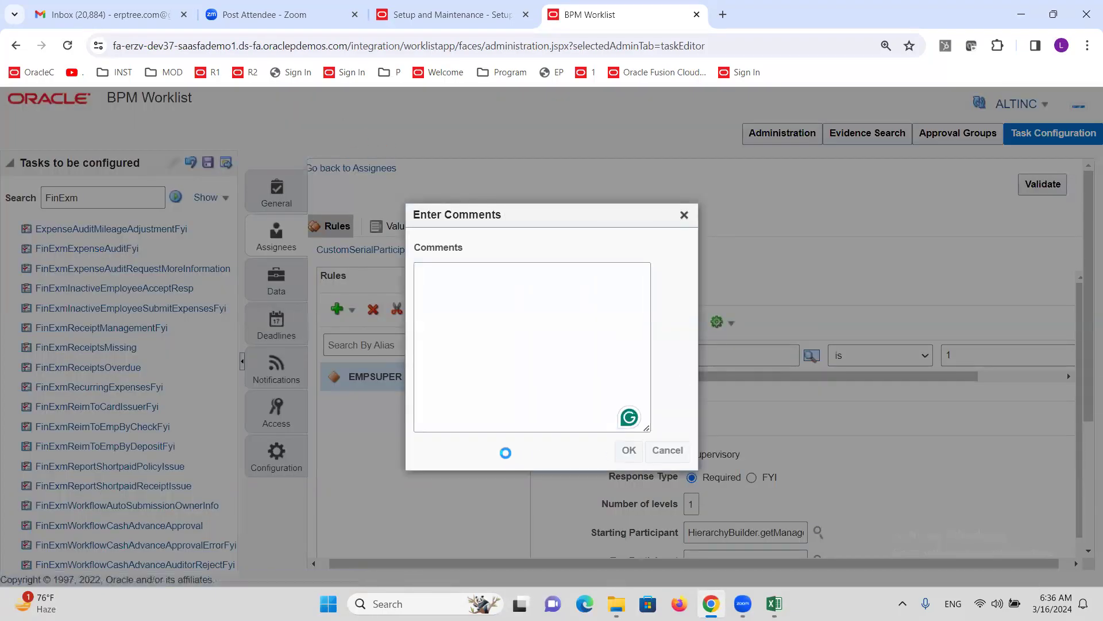
left_click(607, 238)
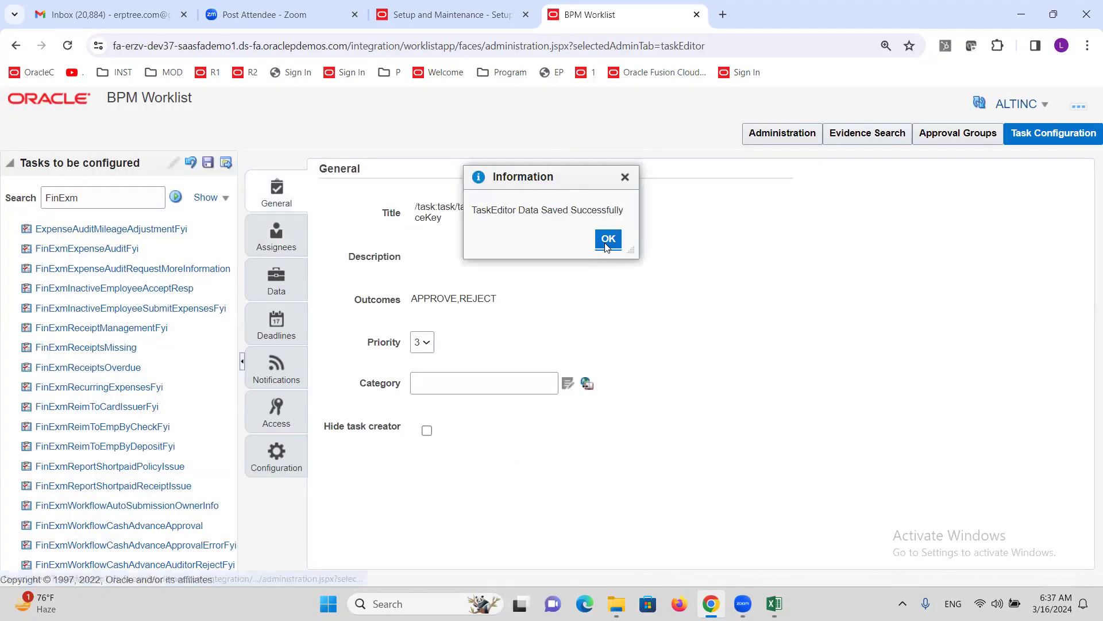
- Commit the saved task configuration without a comment and switch to the Excel checklist
left_click(226, 163)
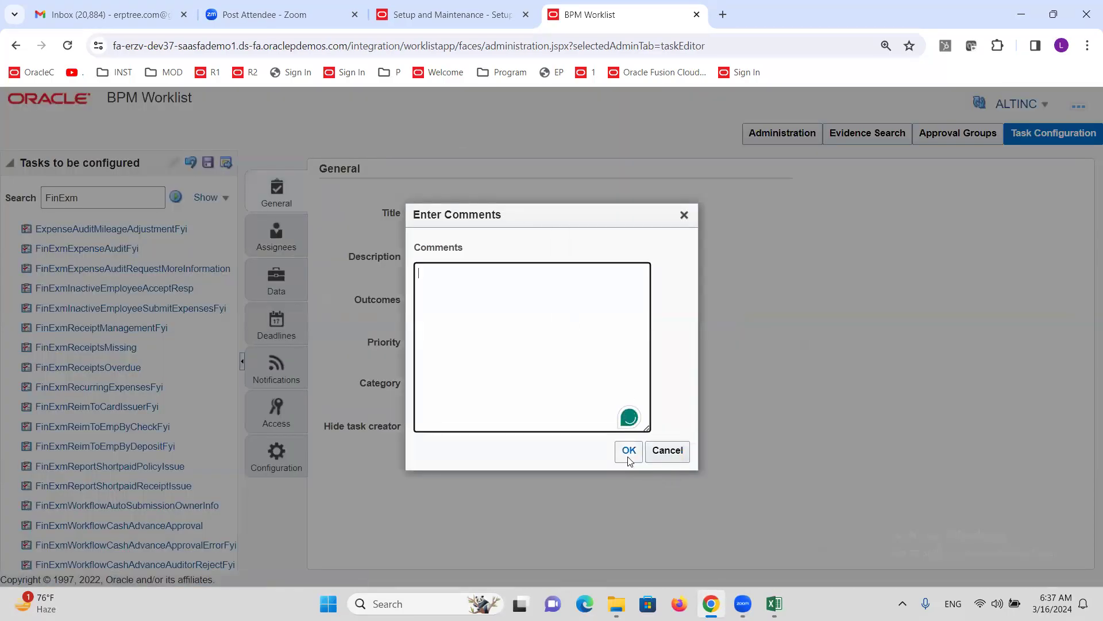
left_click(628, 455)
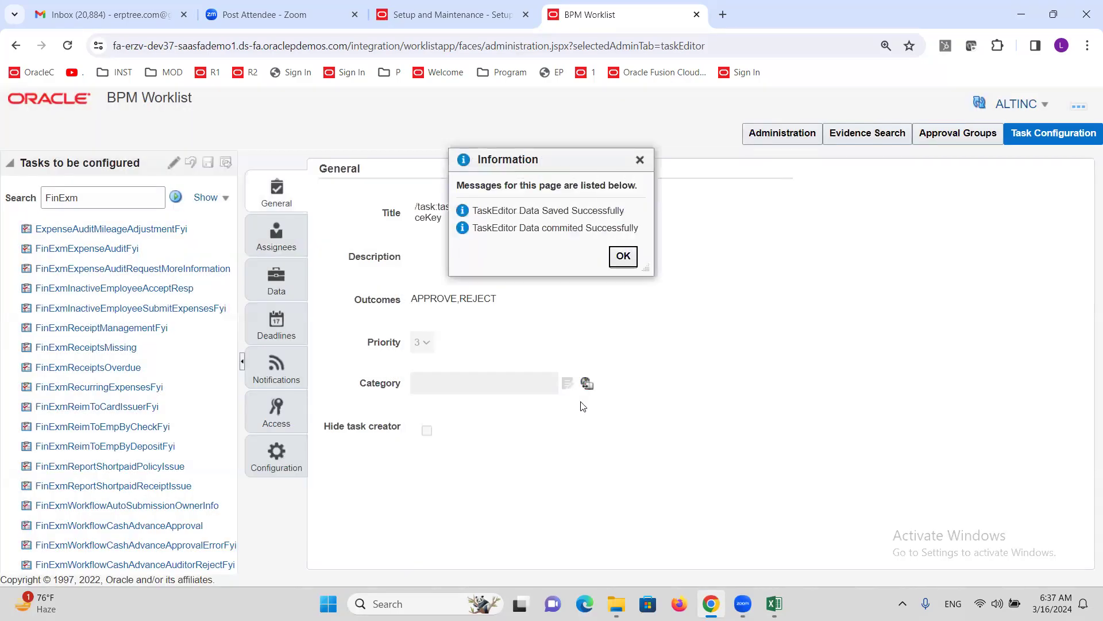
left_click(626, 255)
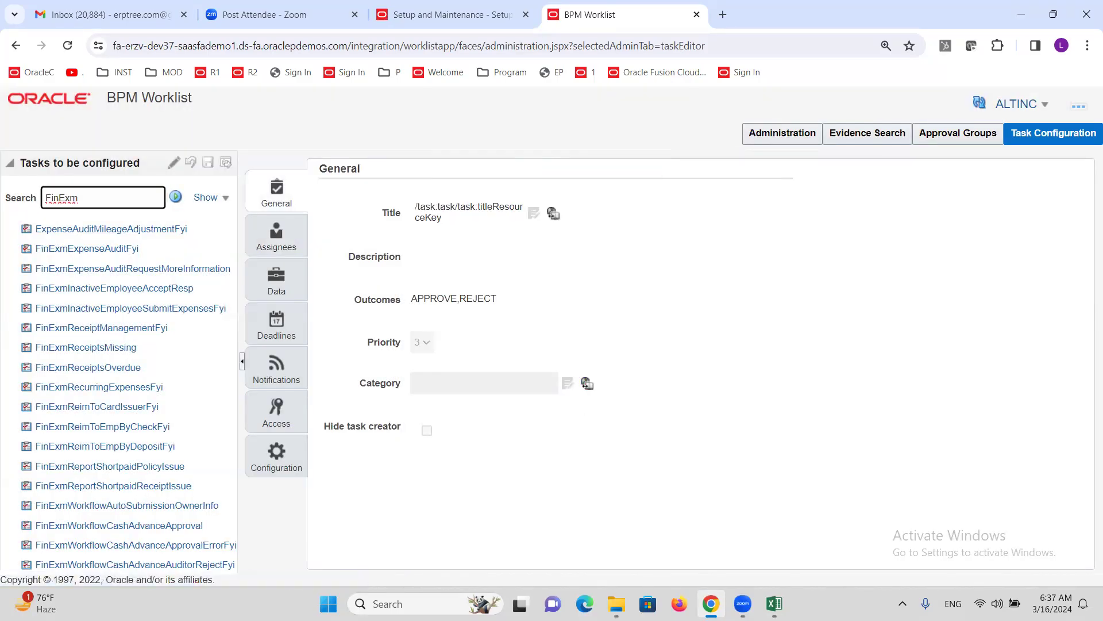
left_click(774, 603)
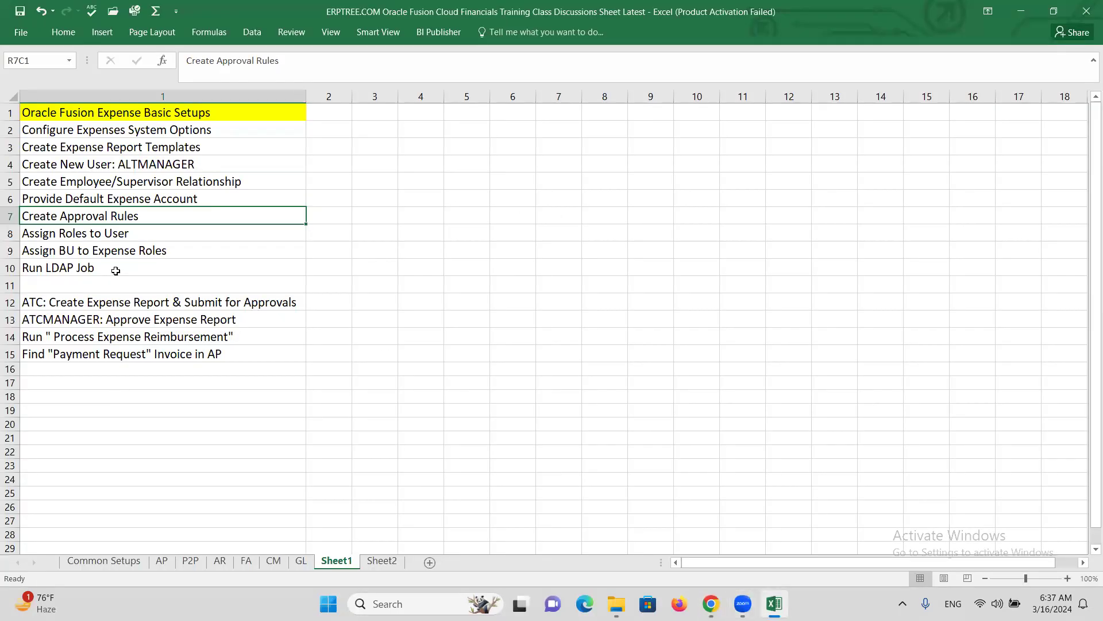
- Note 'Employee' in R8C5 beside Assign Roles to User, then return to BPM Worklist
left_click(93, 234)
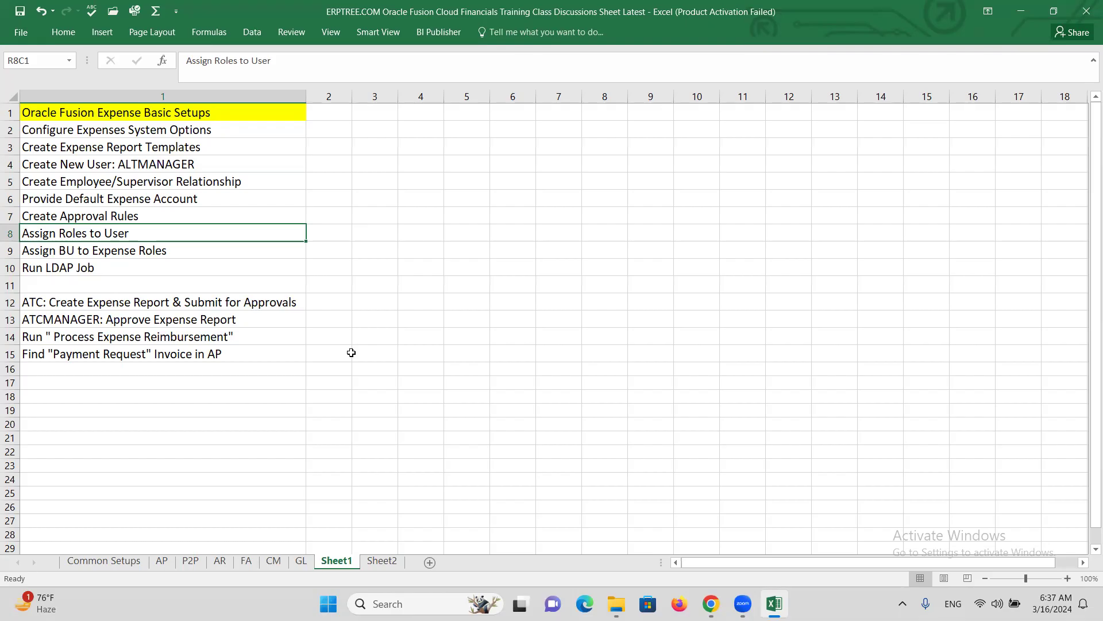
left_click(478, 228)
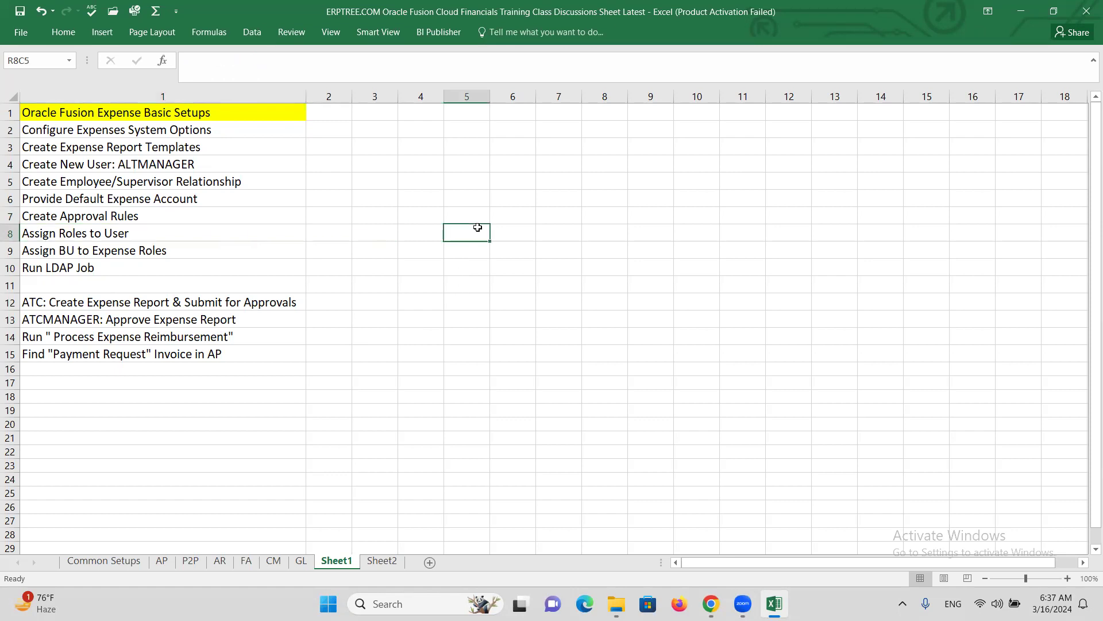
type("e")
type("Employ")
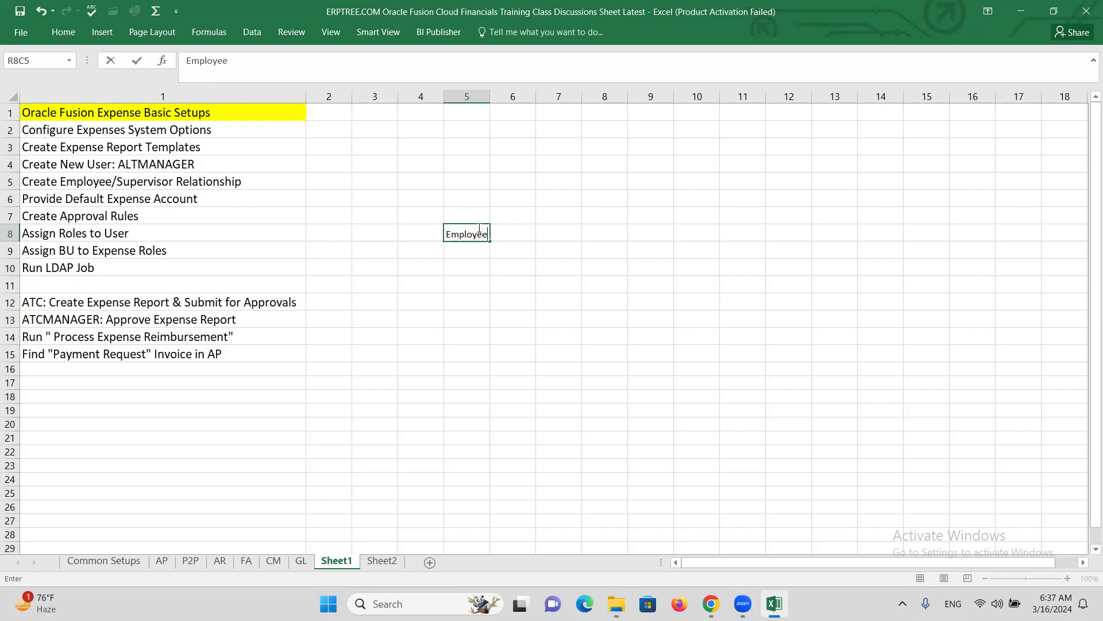
left_click(466, 254)
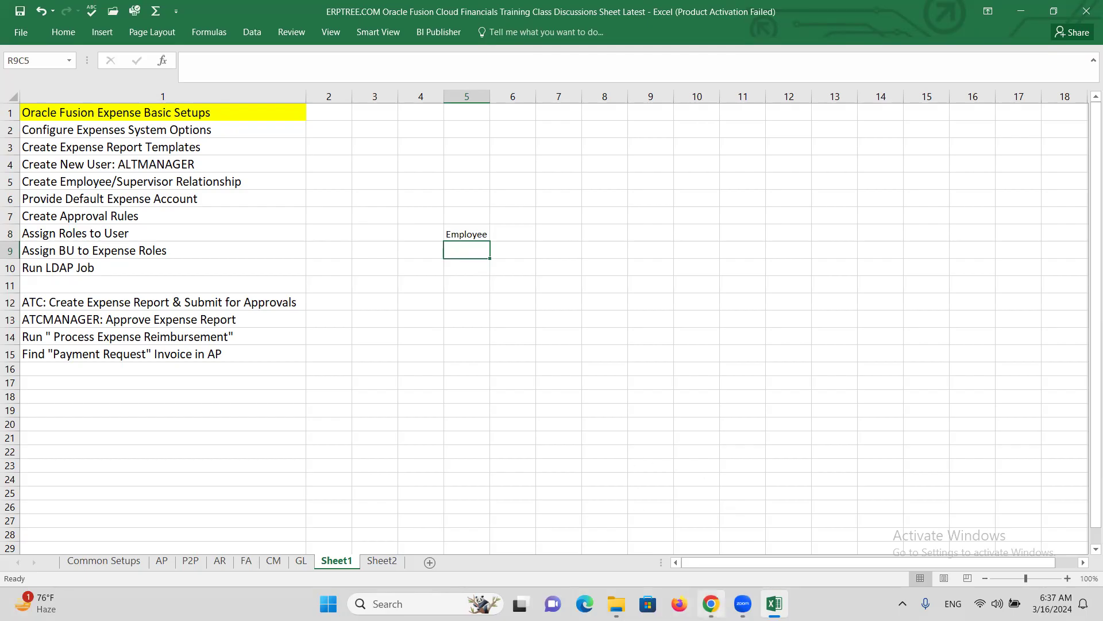
mouse_move(711, 604)
left_click(710, 557)
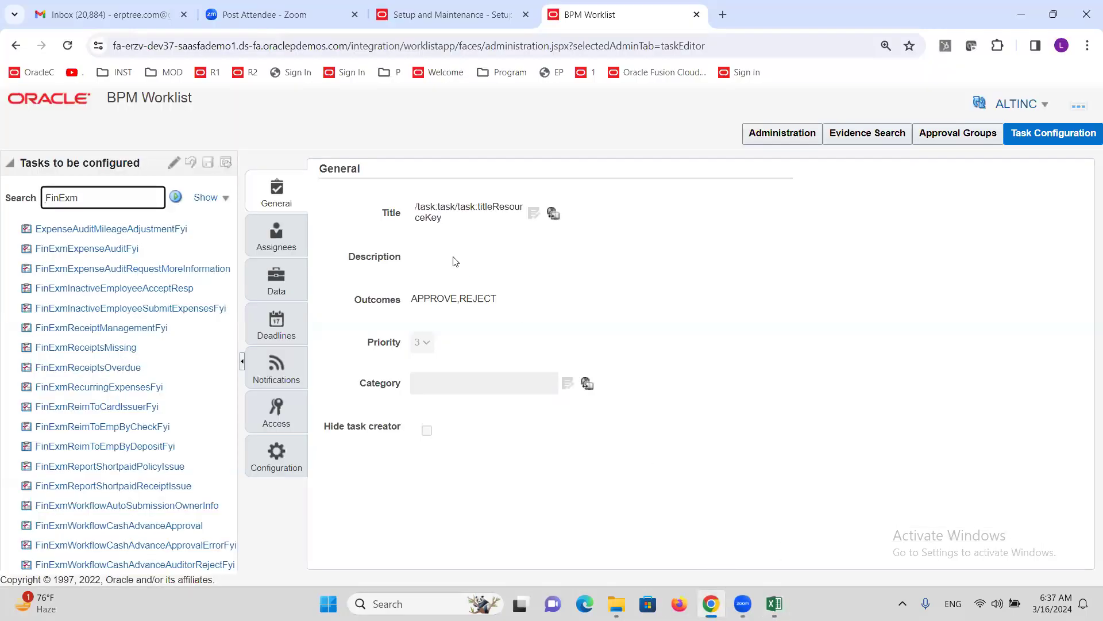
- Open the Security Console from the Setup page's Navigator Tools group and dismiss the warning
left_click(939, 5)
left_click(442, 12)
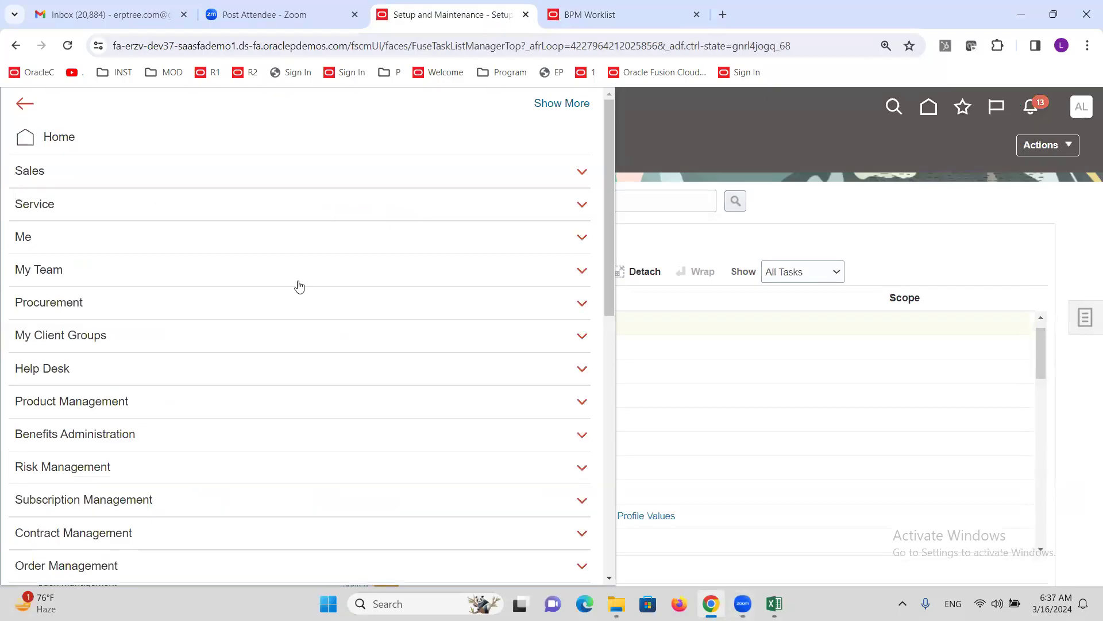
scroll(158, 413, "down", 7)
scroll(160, 408, "down", 3)
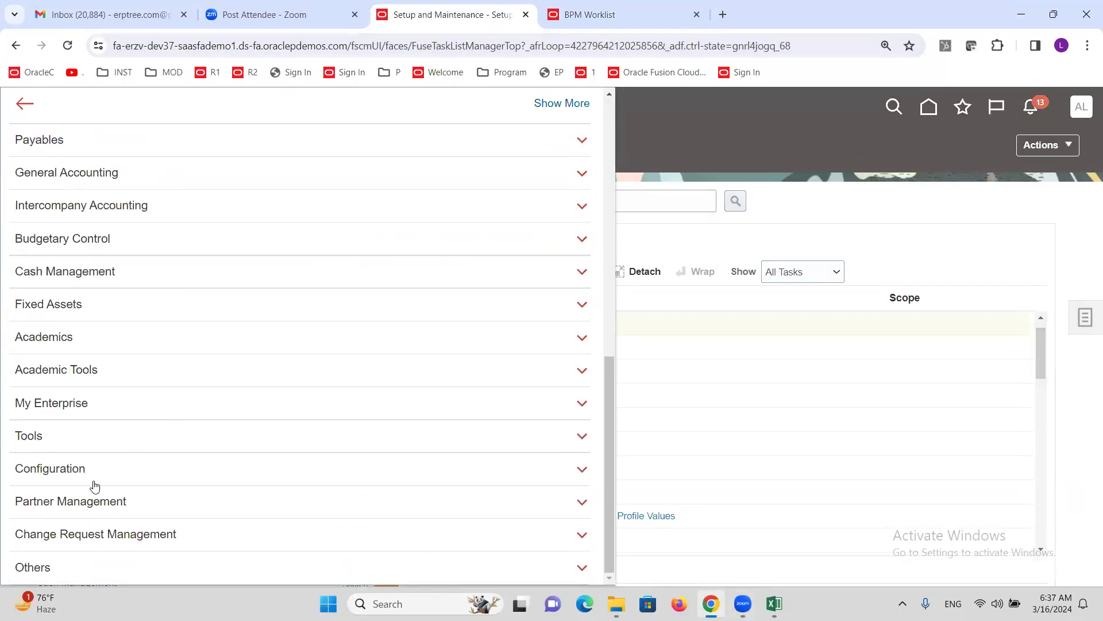
left_click(21, 437)
scroll(148, 460, "down", 2)
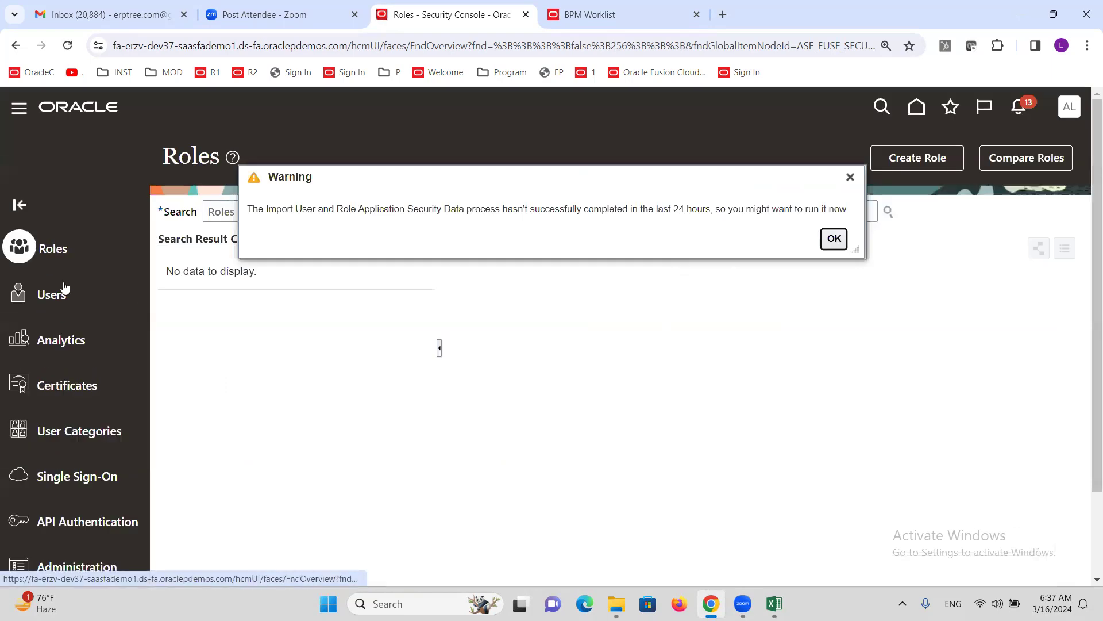
key("Return")
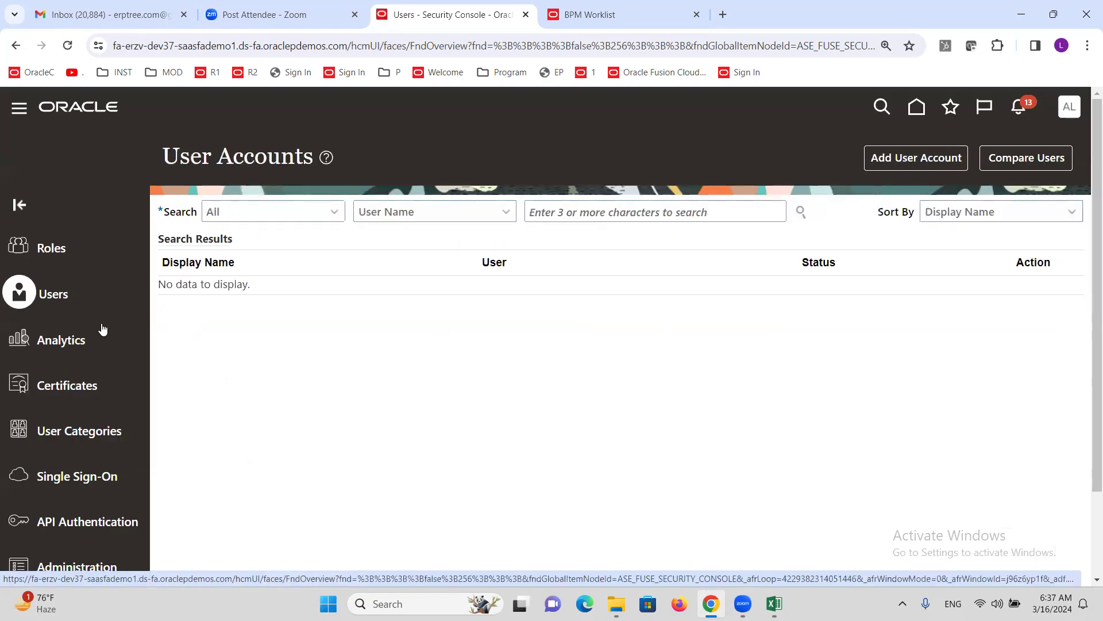
- Search the Users list for ALTINC to find the expense user's account
left_click(661, 210)
type("ALTINC")
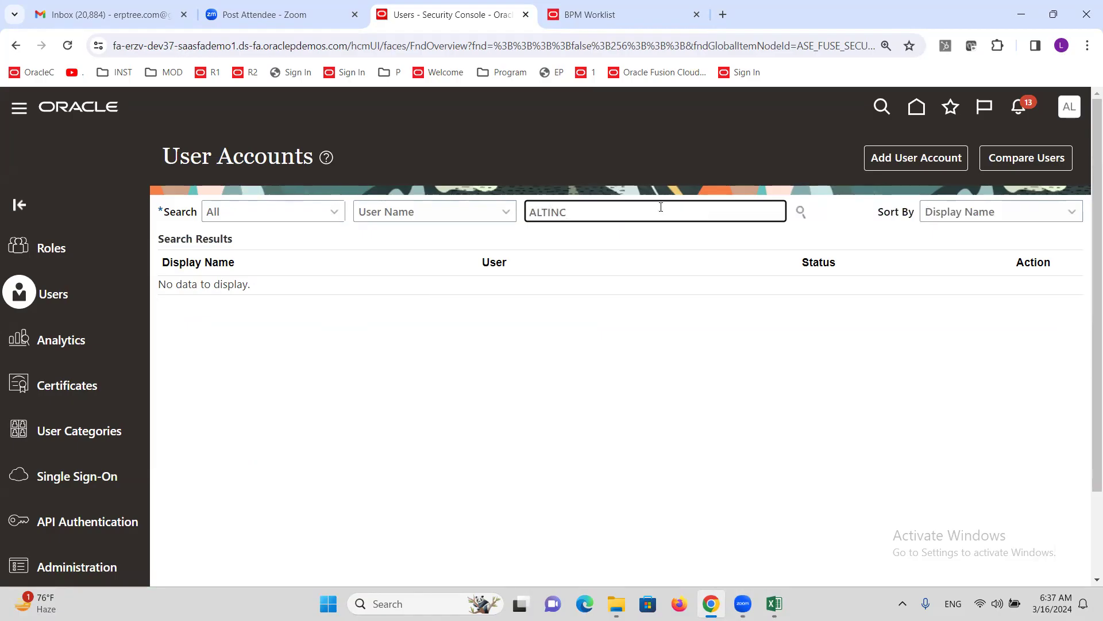
key("Return")
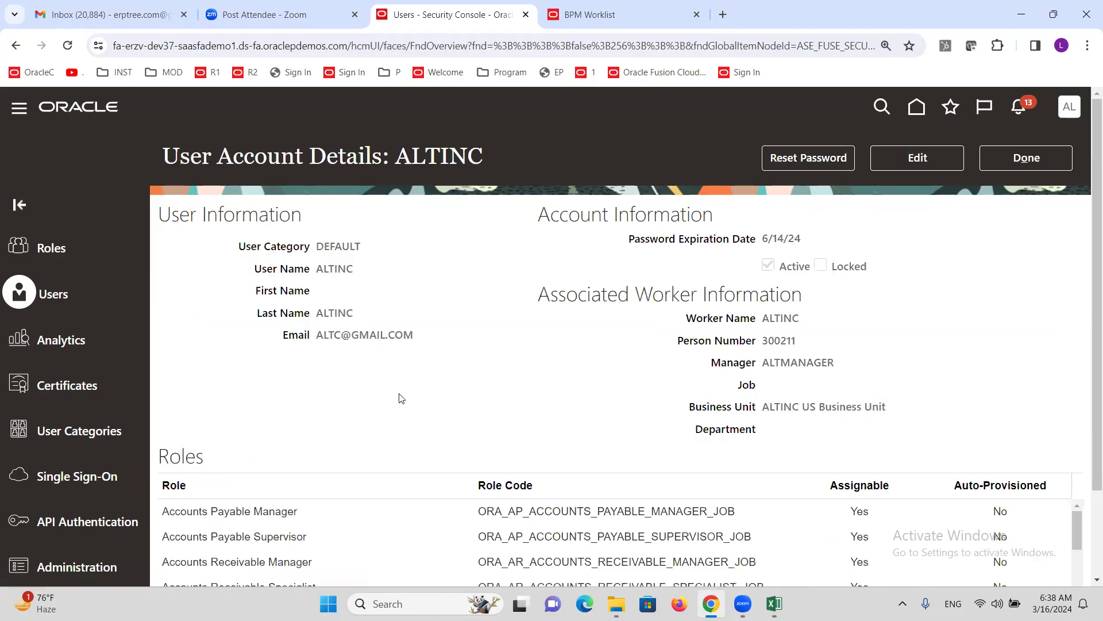
scroll(366, 335, "down", 2)
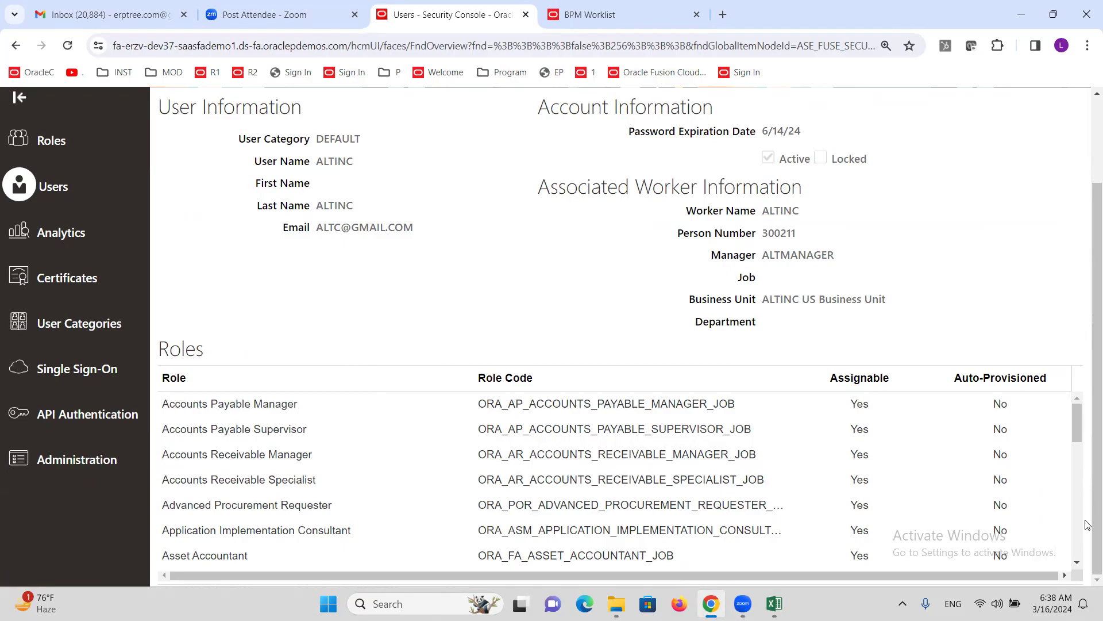
left_click(1077, 567)
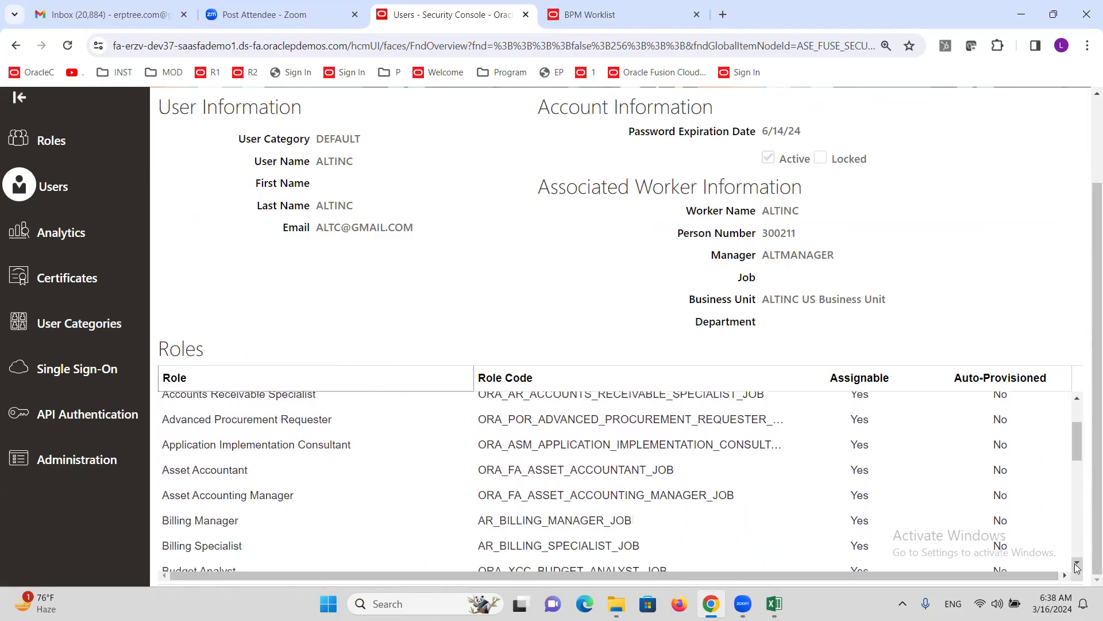
left_click(1077, 567)
left_click(1077, 568)
left_click(1076, 567)
left_click(1077, 567)
left_click(1077, 567)
left_click(1077, 567)
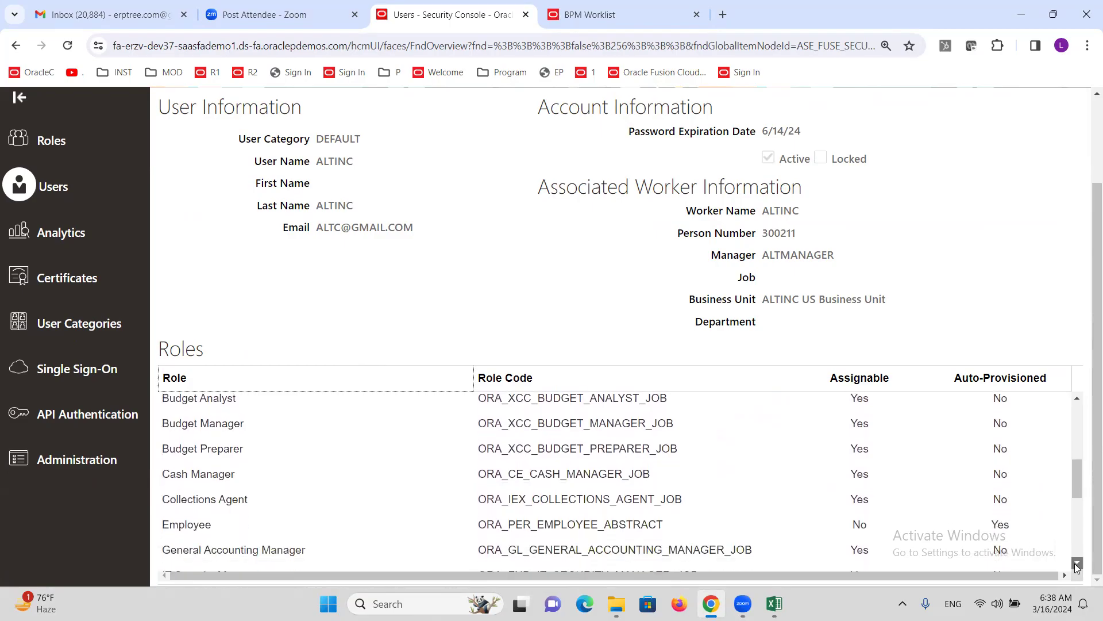
left_click(1077, 567)
left_click(322, 496)
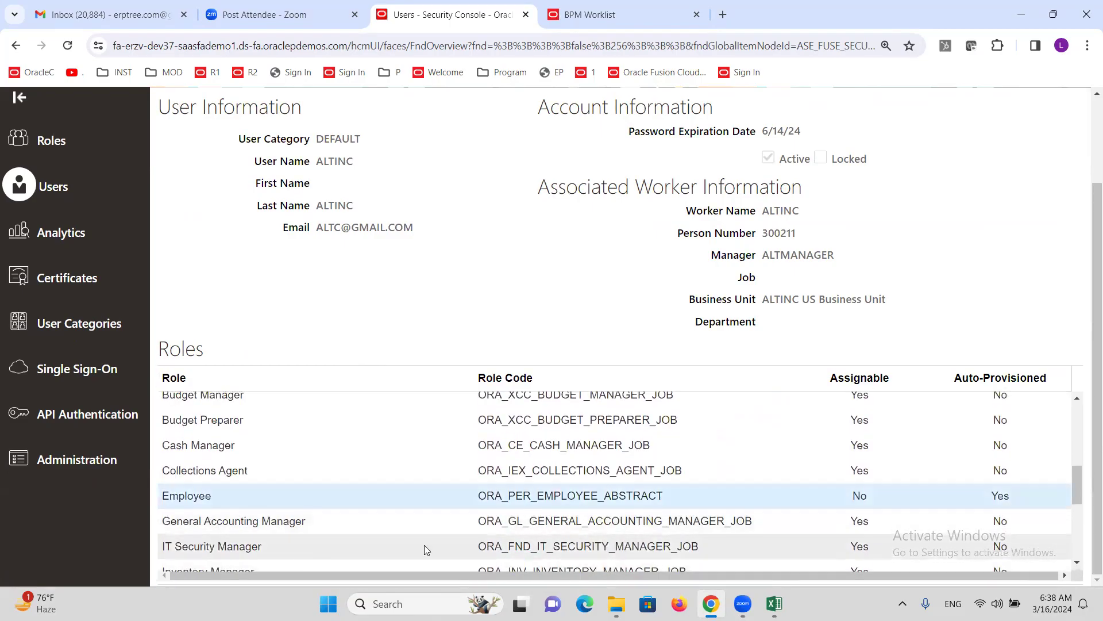
scroll(1088, 362, "up", 2)
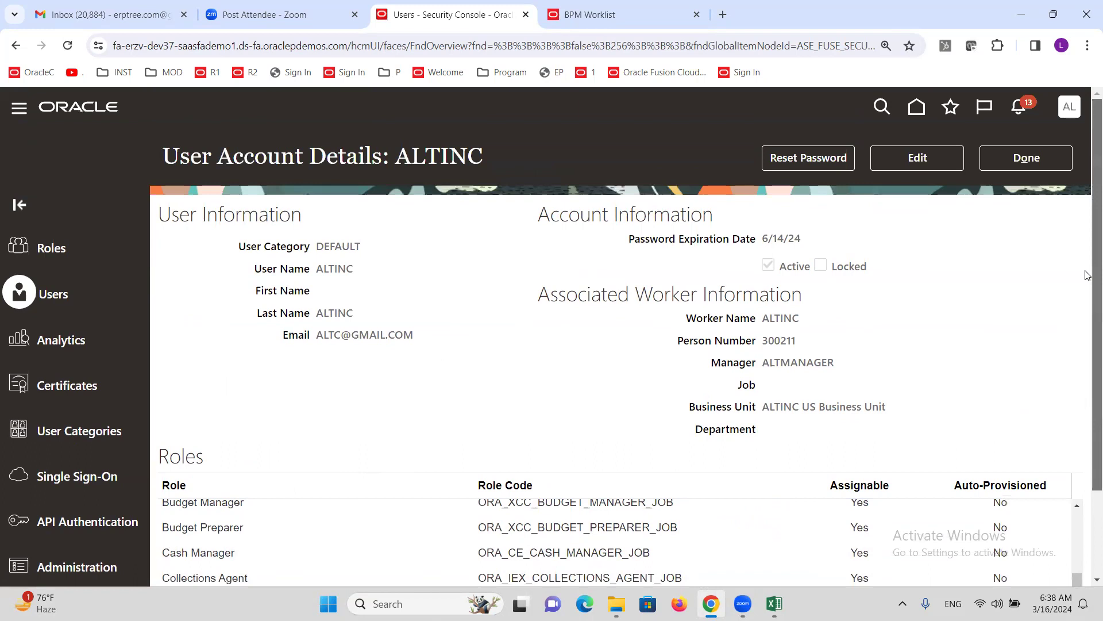
- Edit the user account and delete its Employee role
left_click(916, 166)
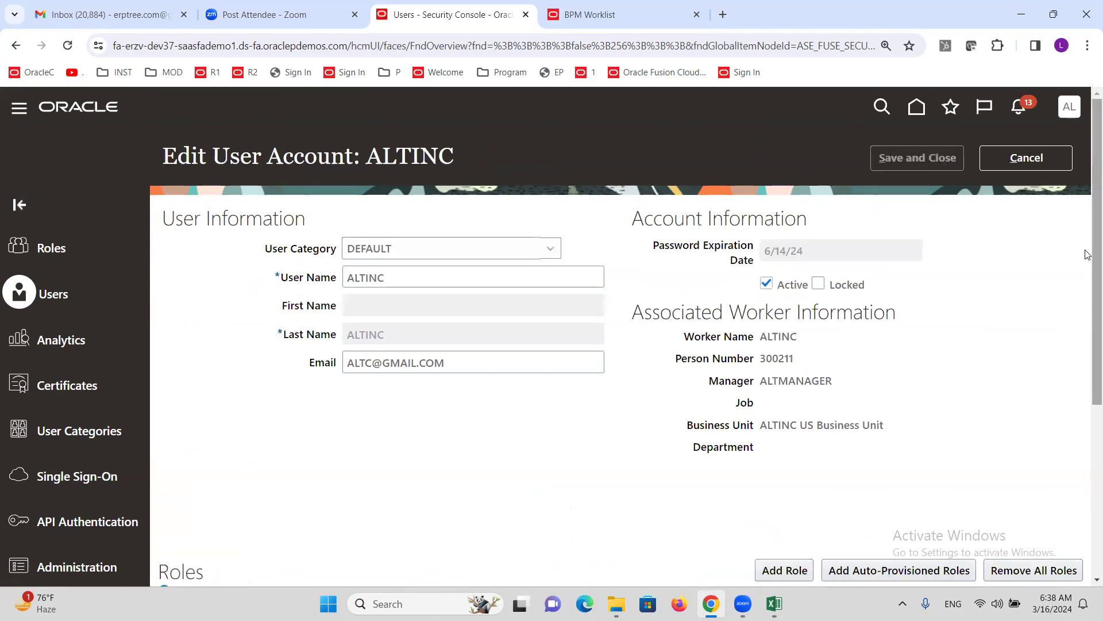
scroll(1088, 335, "down", 1)
scroll(1088, 335, "down", 5)
scroll(335, 441, "down", 5)
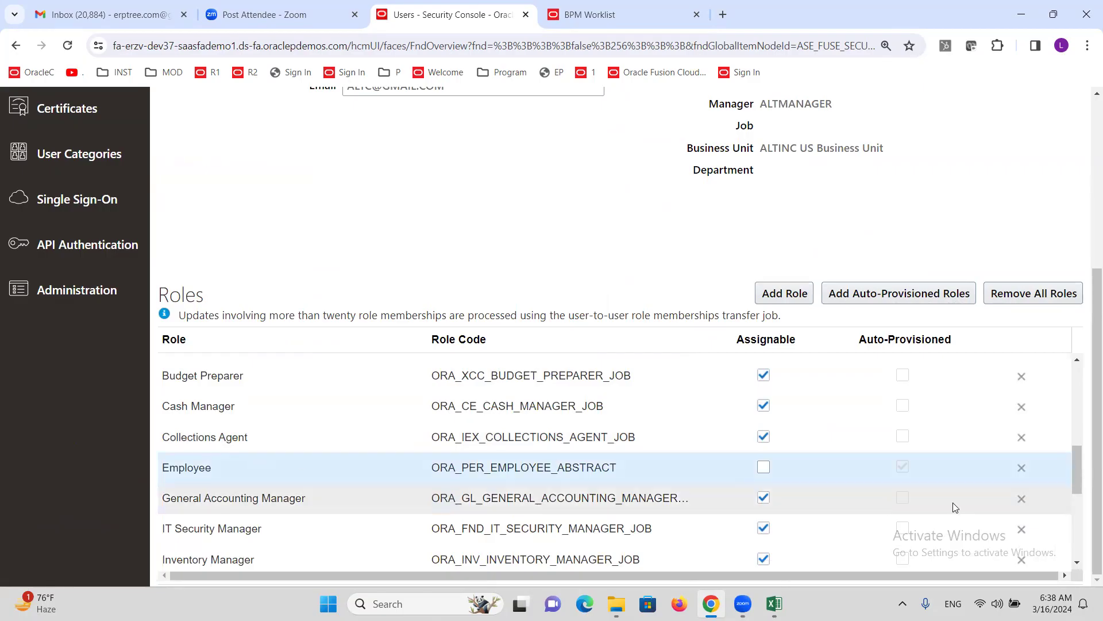
left_click(1023, 470)
left_click(598, 372)
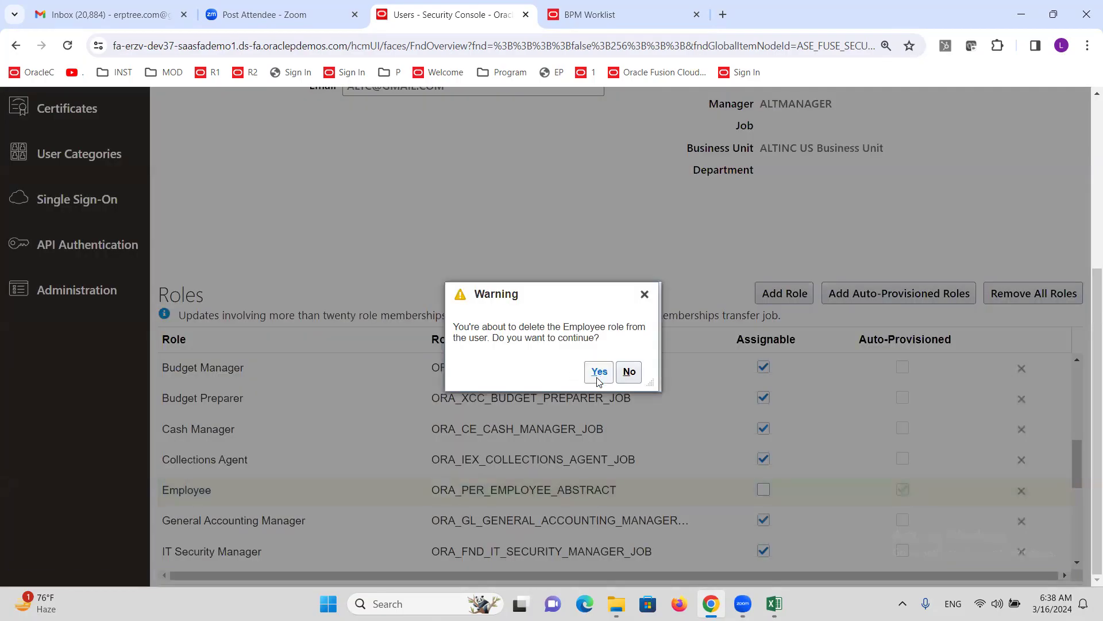
- Save the account, reopen it for editing, and start adding a role
scroll(542, 277, "up", 5)
left_click(952, 165)
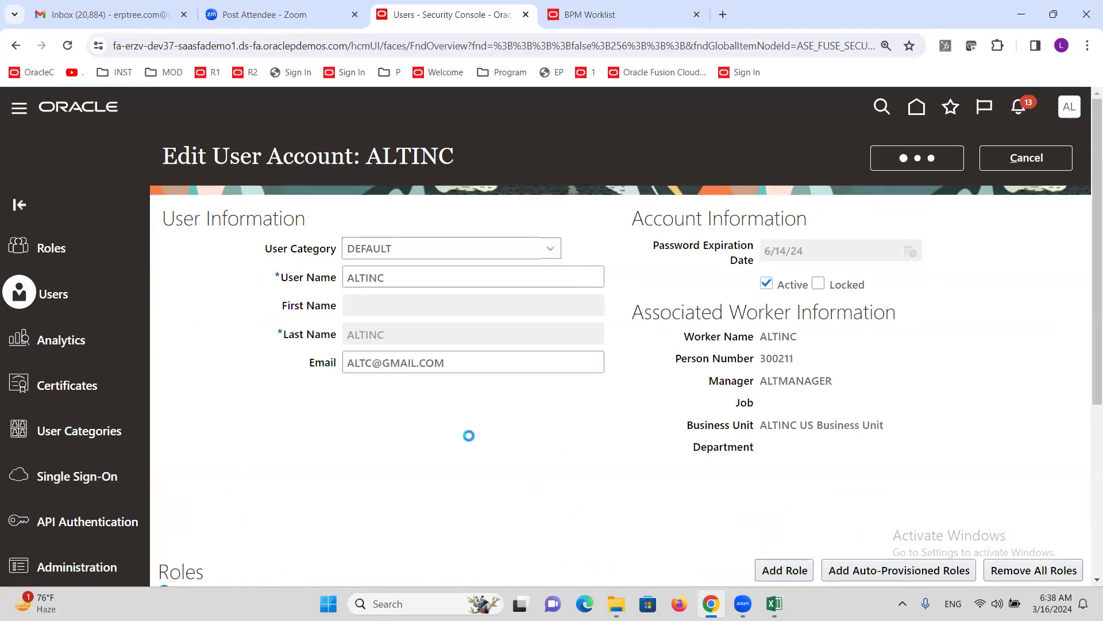
left_click(909, 169)
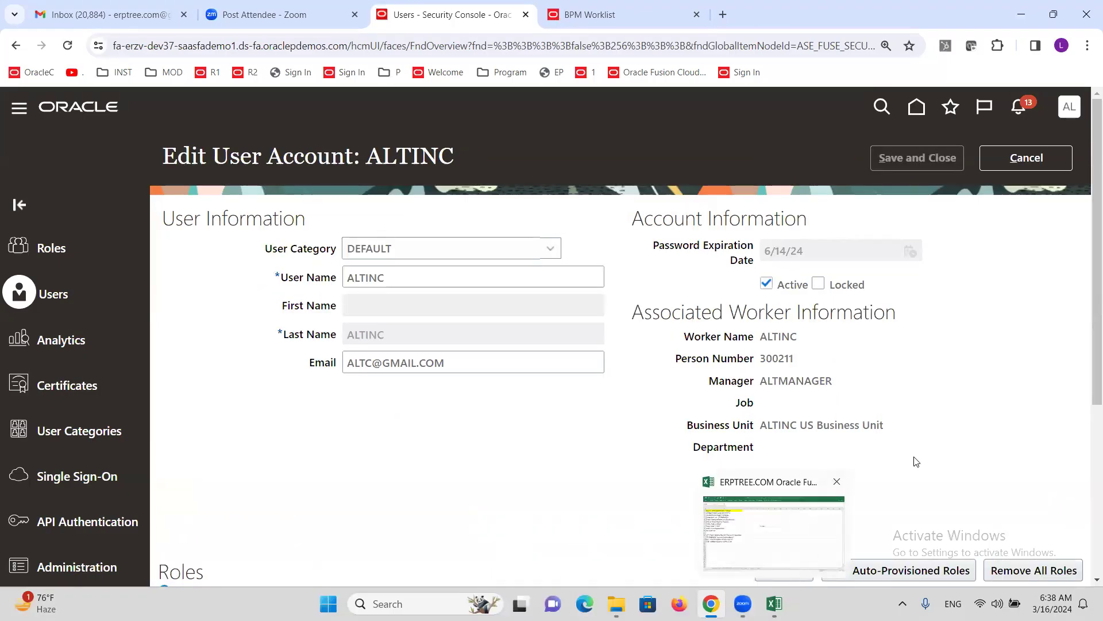
left_click(785, 570)
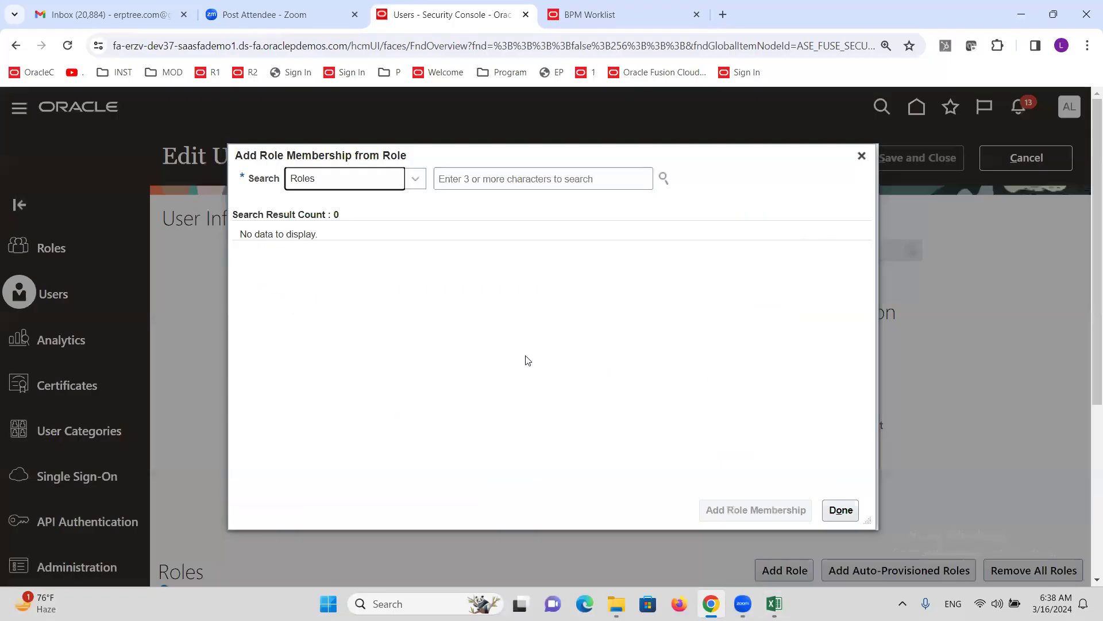
- Search for and add the Employee role membership
left_click(501, 183)
type("EMPLOYEE")
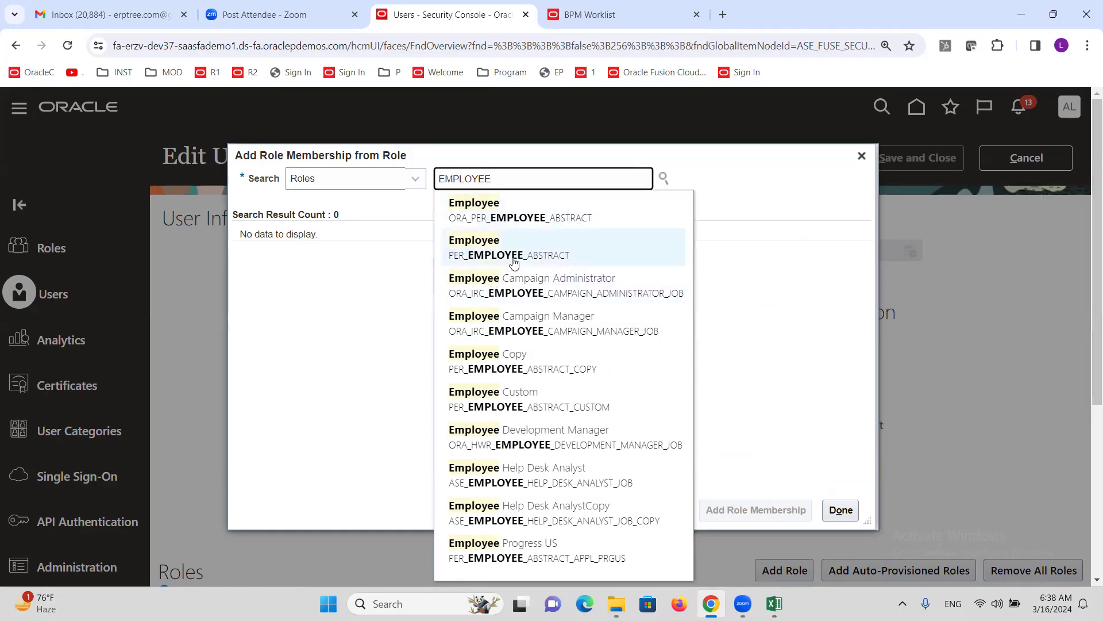
left_click(483, 215)
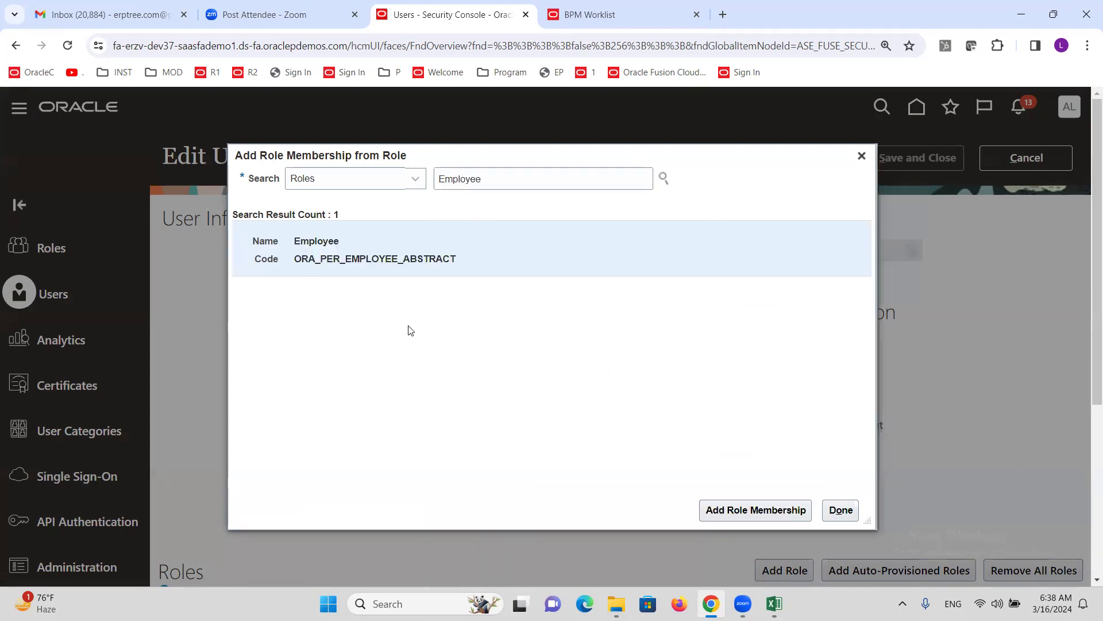
left_click(755, 510)
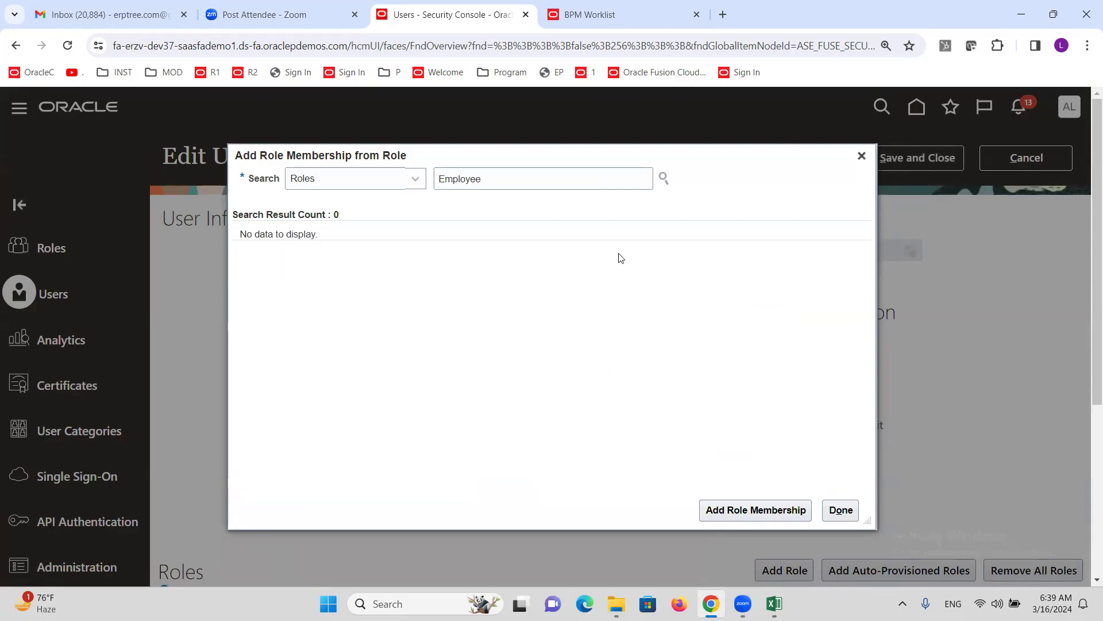
- Search for and add the Expense Manager role membership
left_click(544, 179)
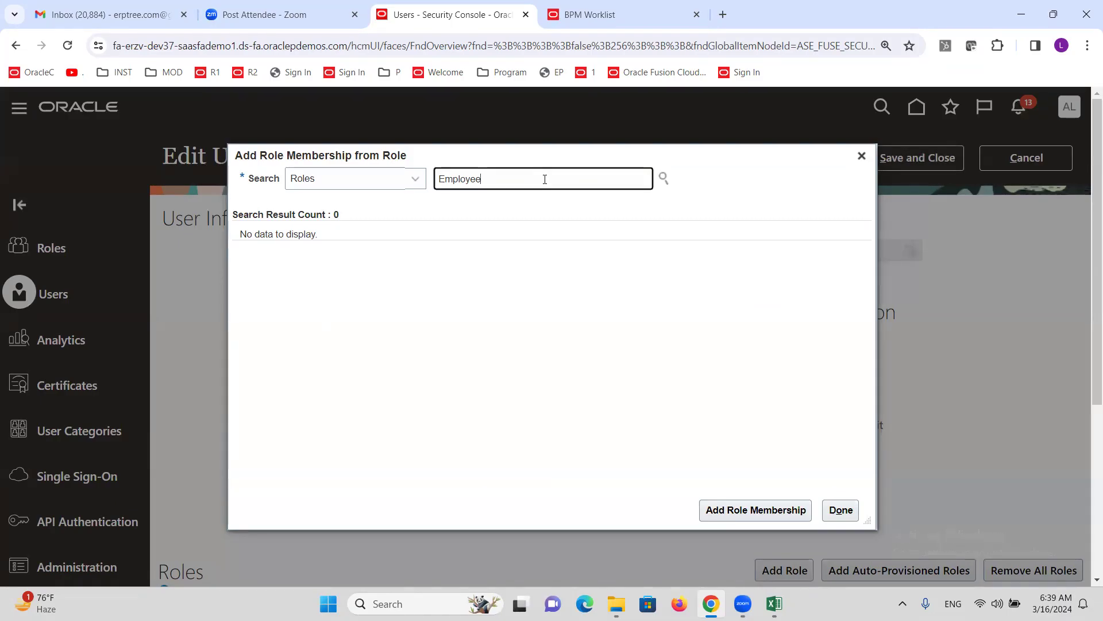
type("M")
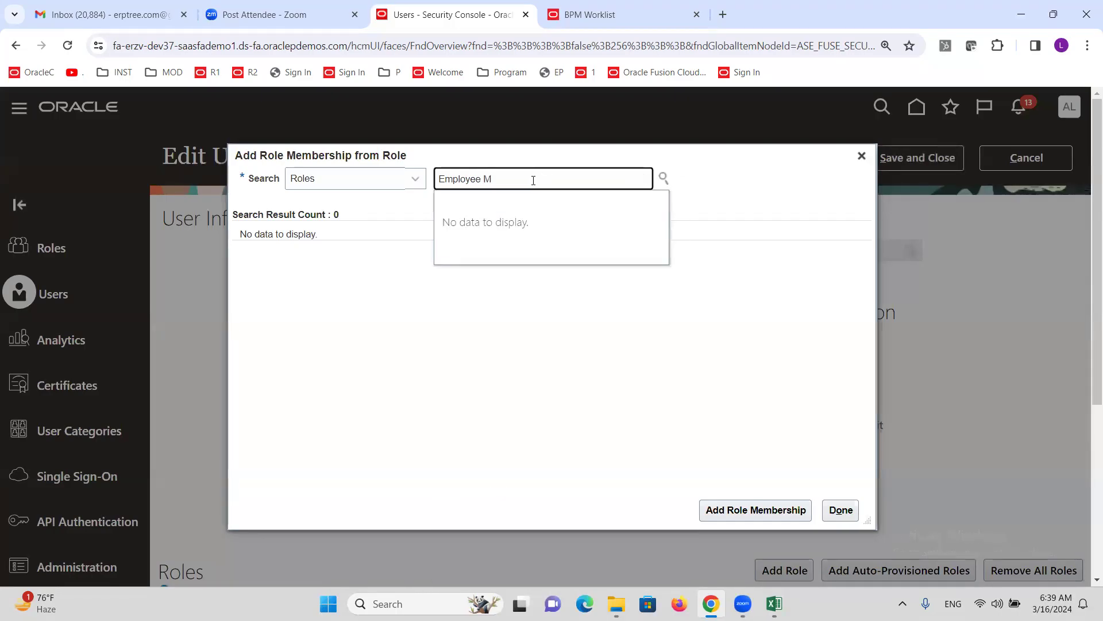
key("BackSpace")
key("BackSpace")
key("BackSpace")
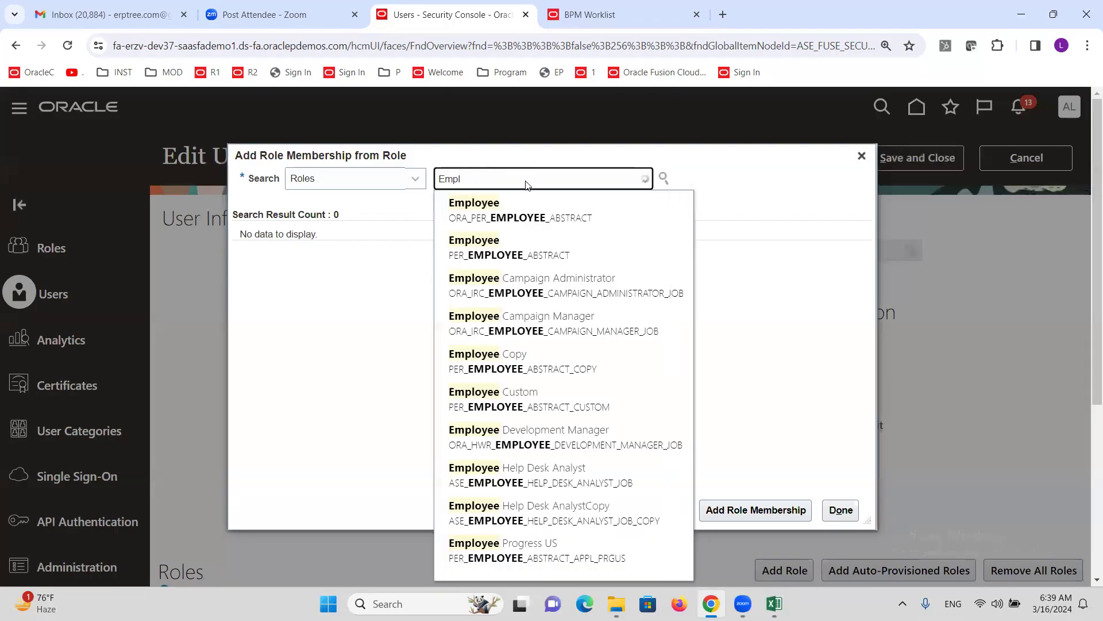
type("OYEE")
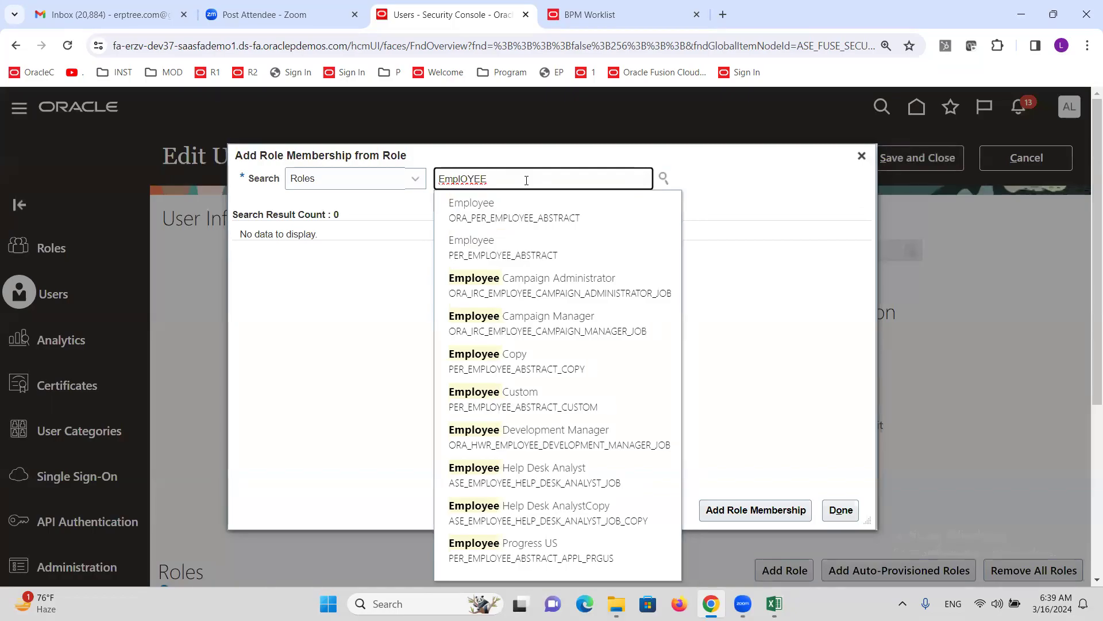
key("BackSpace")
key("BackSpace")
key("BackSpace")
key("BackSpace")
key("BackSpace")
key("BackSpace")
key("BackSpace")
key("BackSpace")
type("Expense")
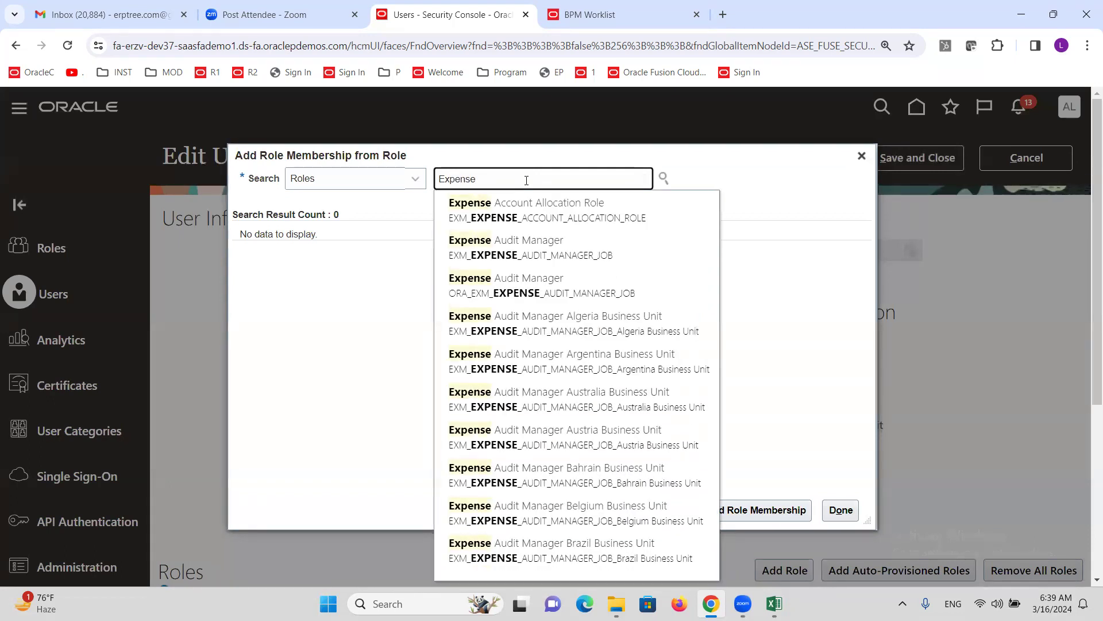
type(" m")
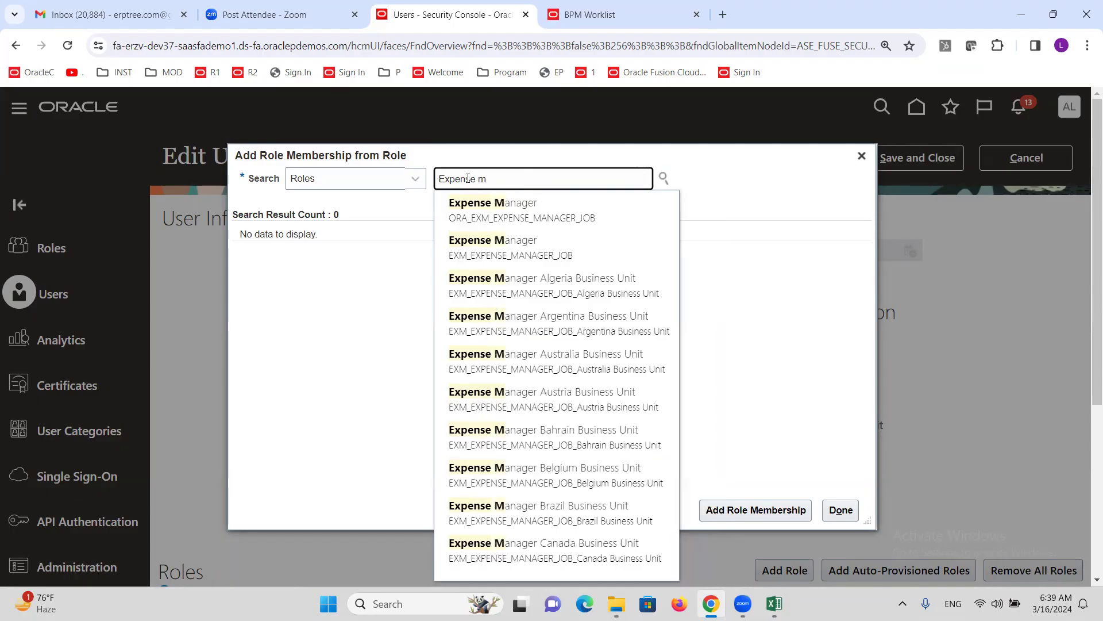
left_click(523, 211)
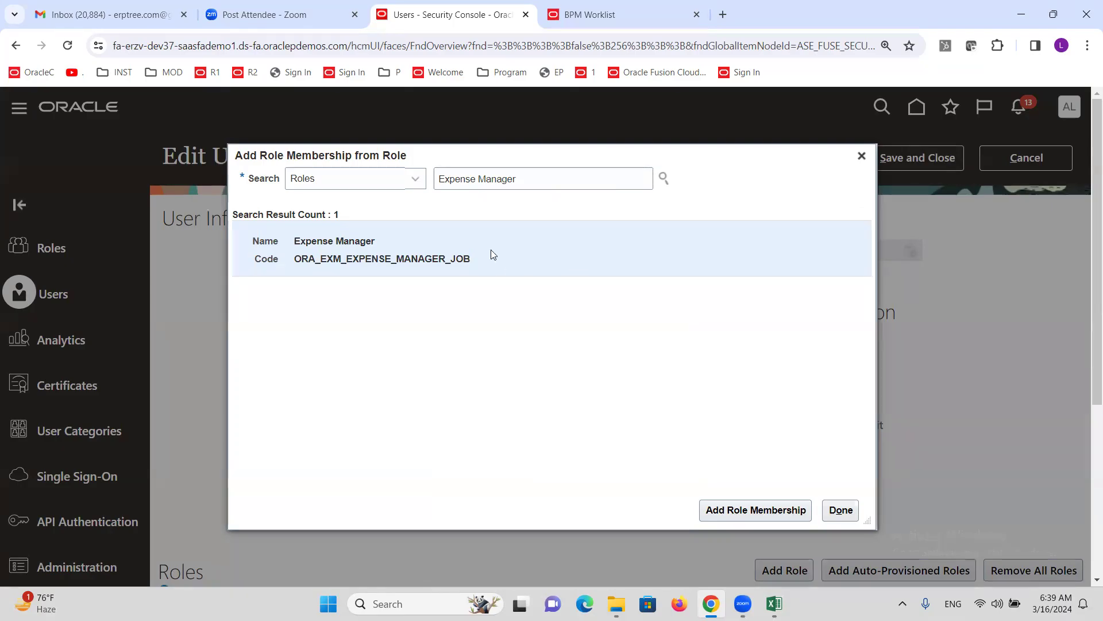
left_click(745, 508)
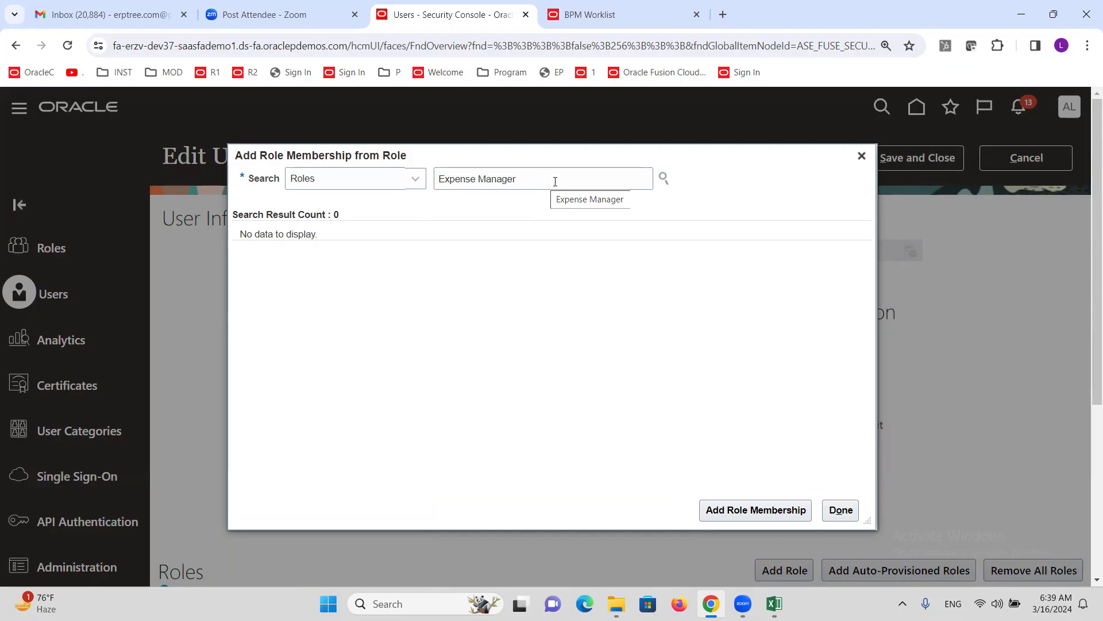
- Add the Expense Audit Manager role membership and close the role search
triple_click(538, 178)
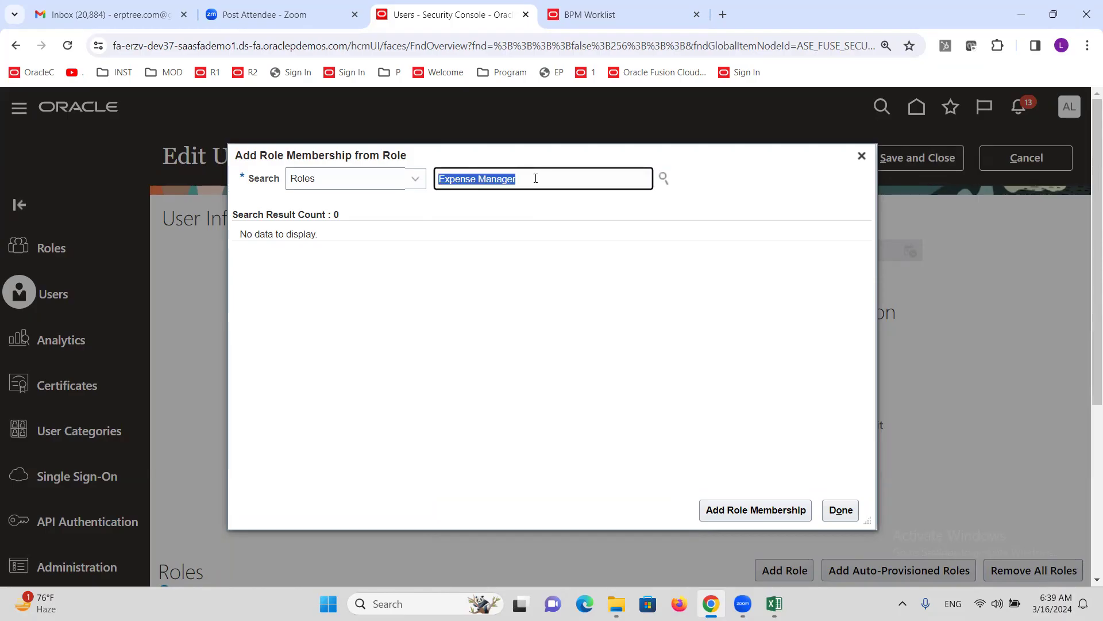
type("expense aud")
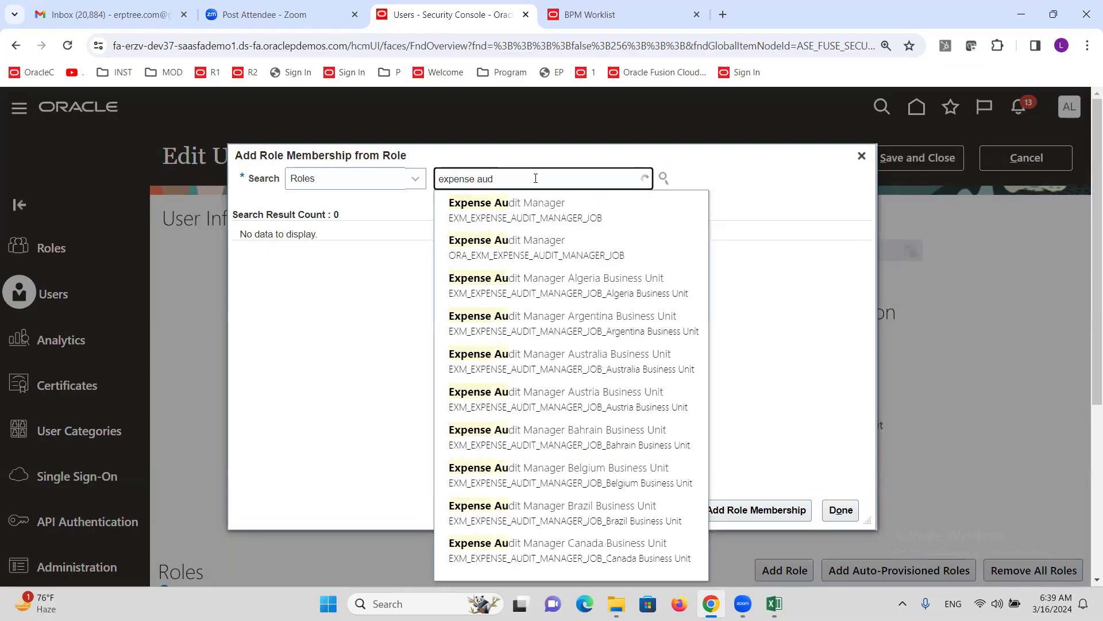
left_click(542, 212)
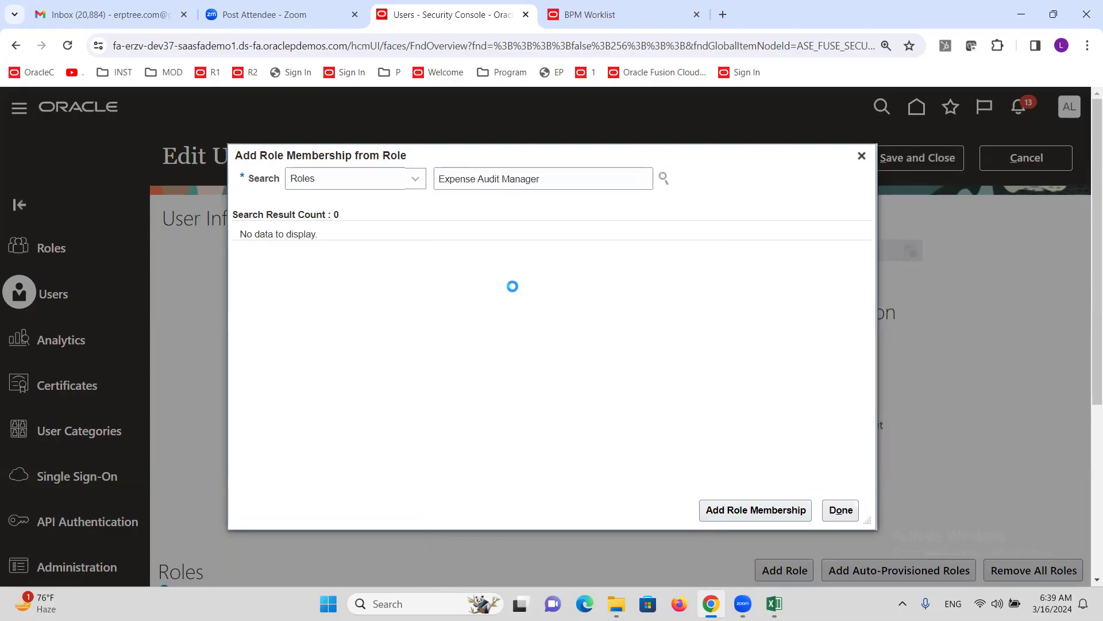
left_click(412, 255)
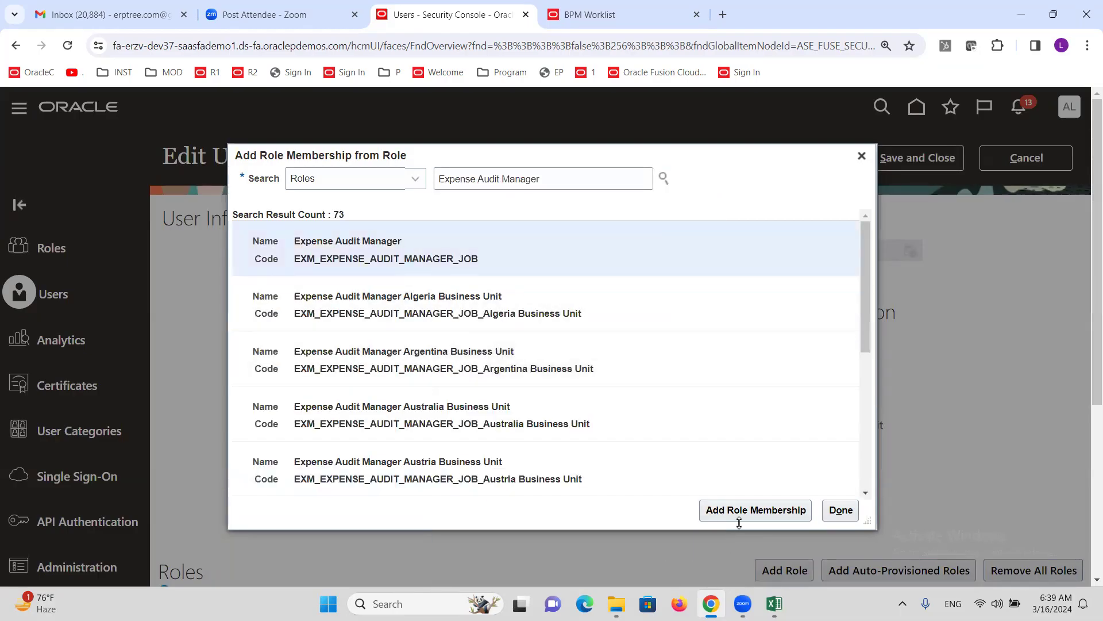
left_click(755, 510)
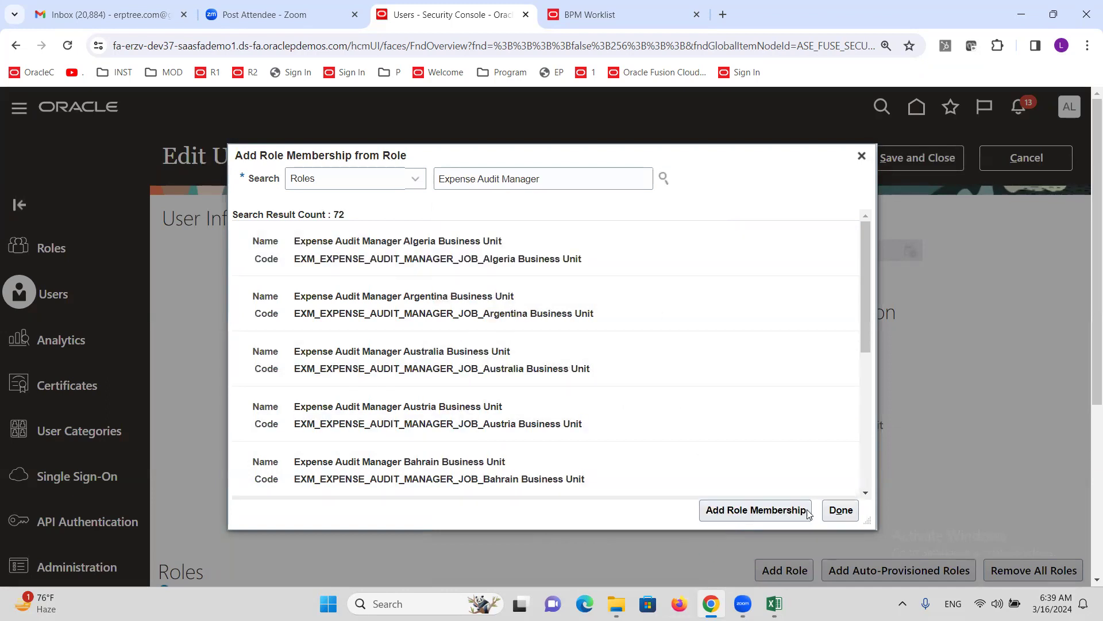
left_click(840, 510)
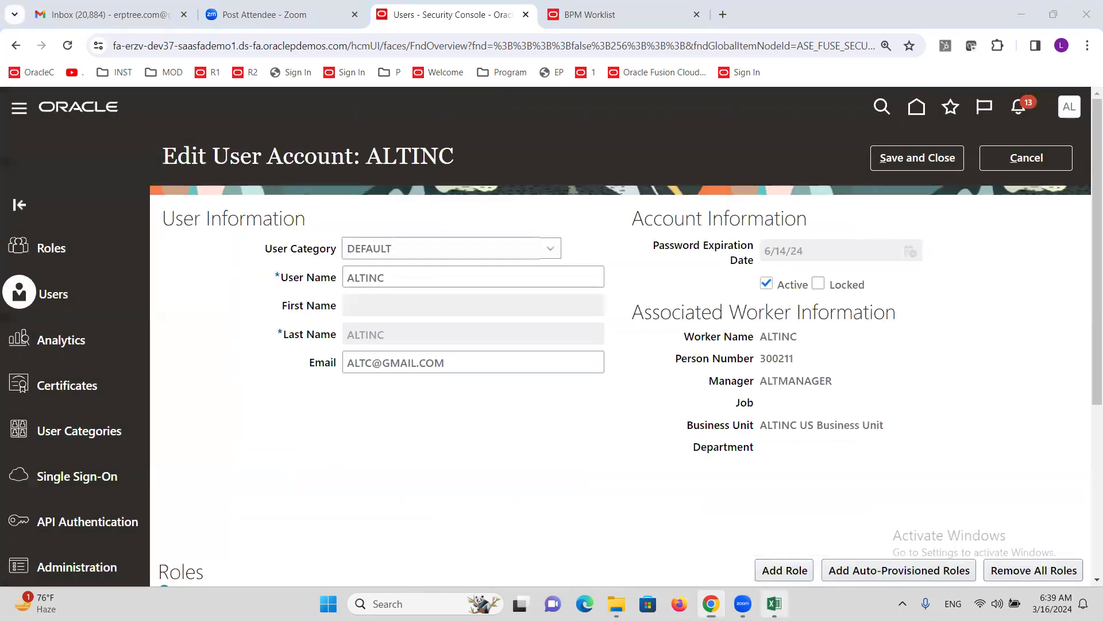
left_click(774, 603)
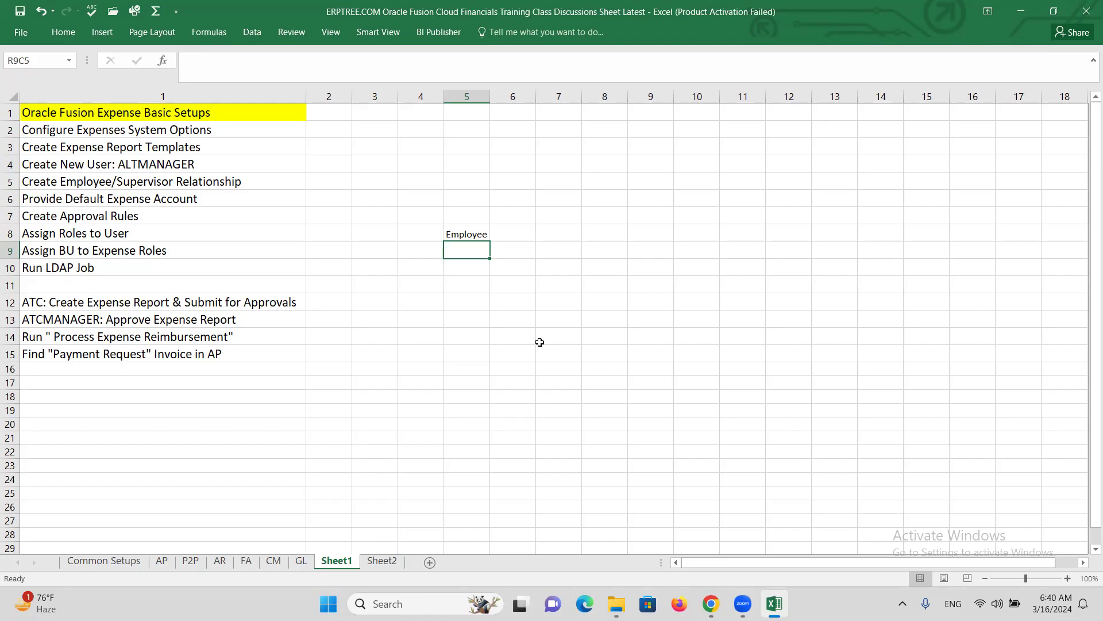
- Enter Expense Manager and Expense Audit Manager in R9C5 and R10C5 under Employee
type("Expense Manager")
key("ctrl+Return")
key("Down")
type("E")
key("BackSpace")
type("Expense Audit Manager")
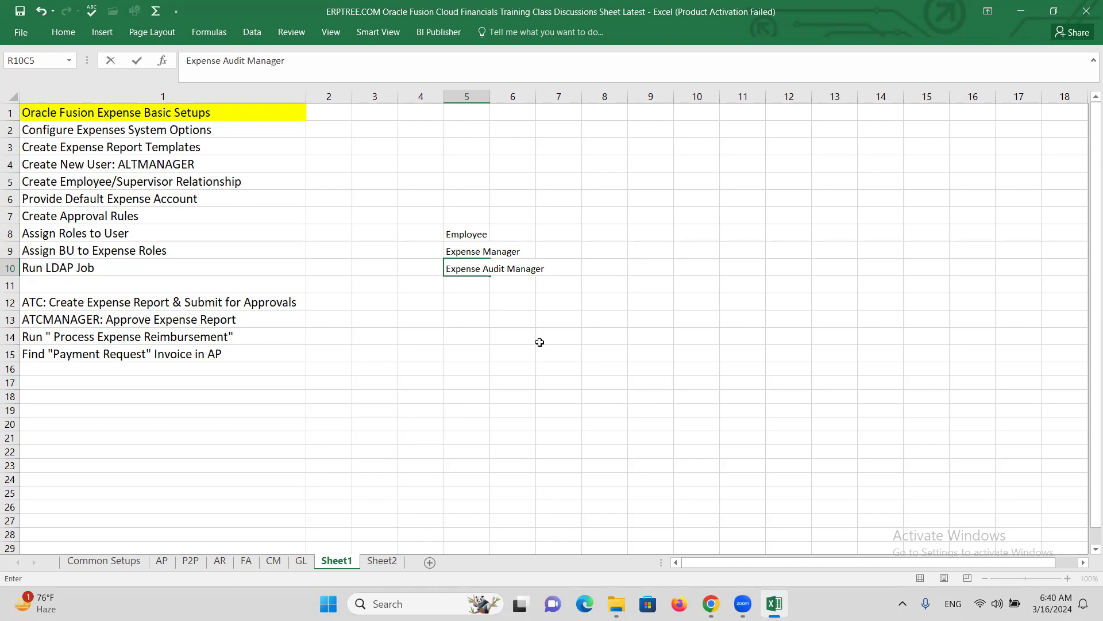
key("ctrl+Return")
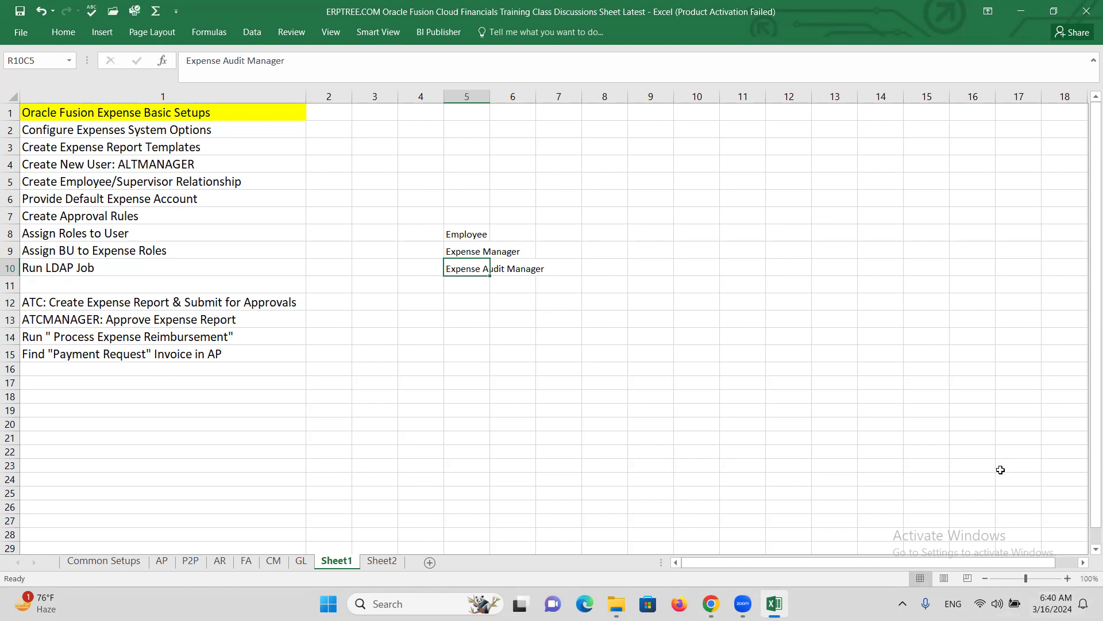
- Zoom the sheet to 120%, select the new entries, then save and close the Oracle account
left_click(1068, 578)
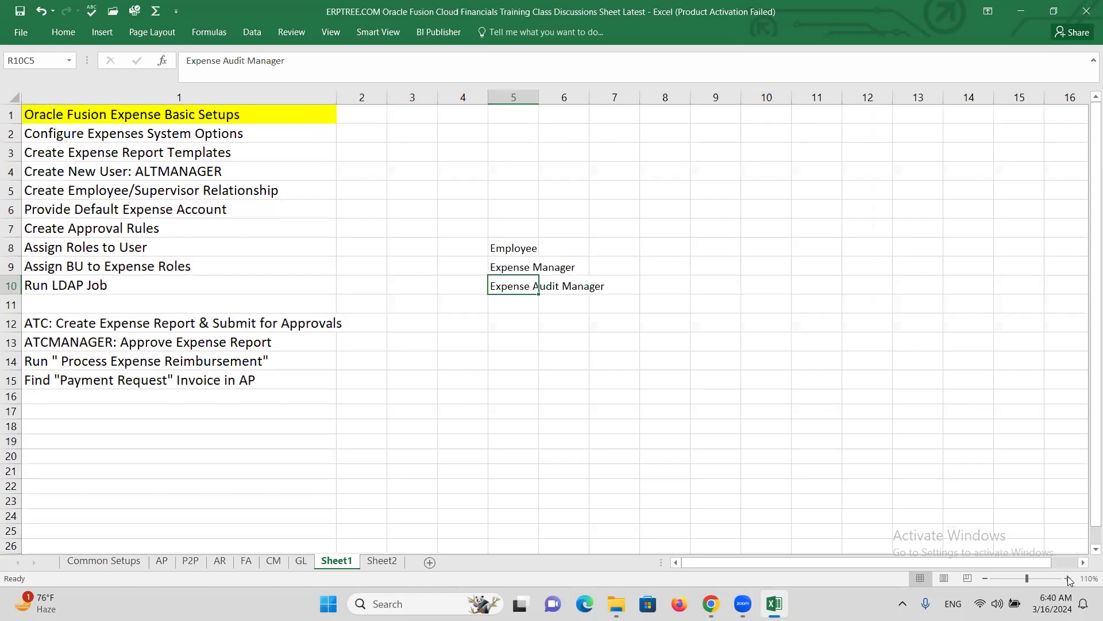
left_click(1068, 579)
left_click_drag(561, 284, 670, 306)
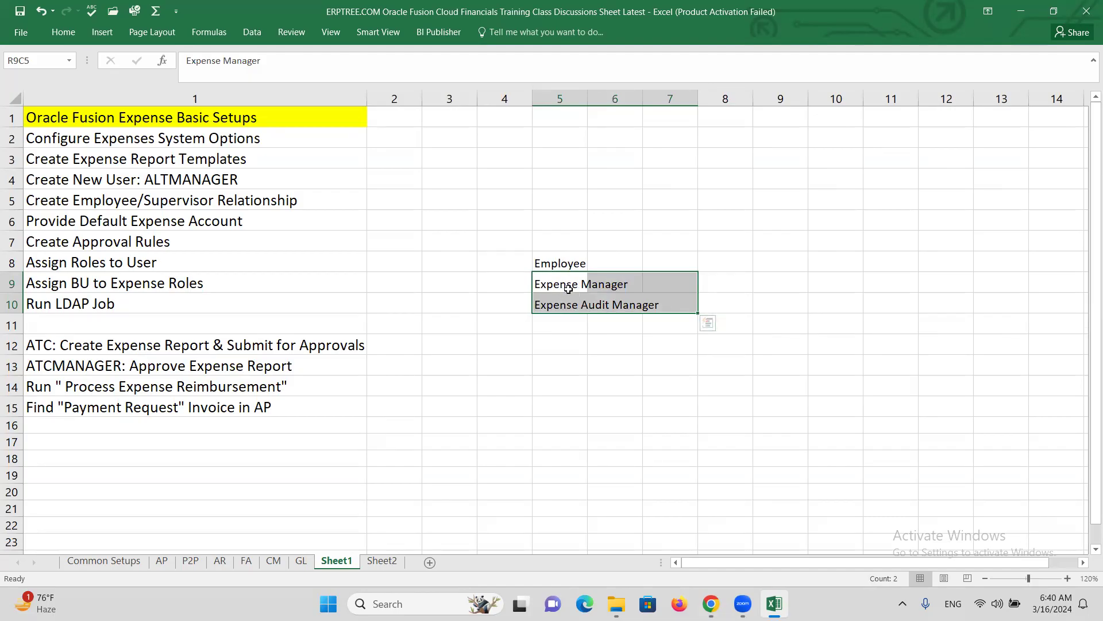
left_click(566, 288)
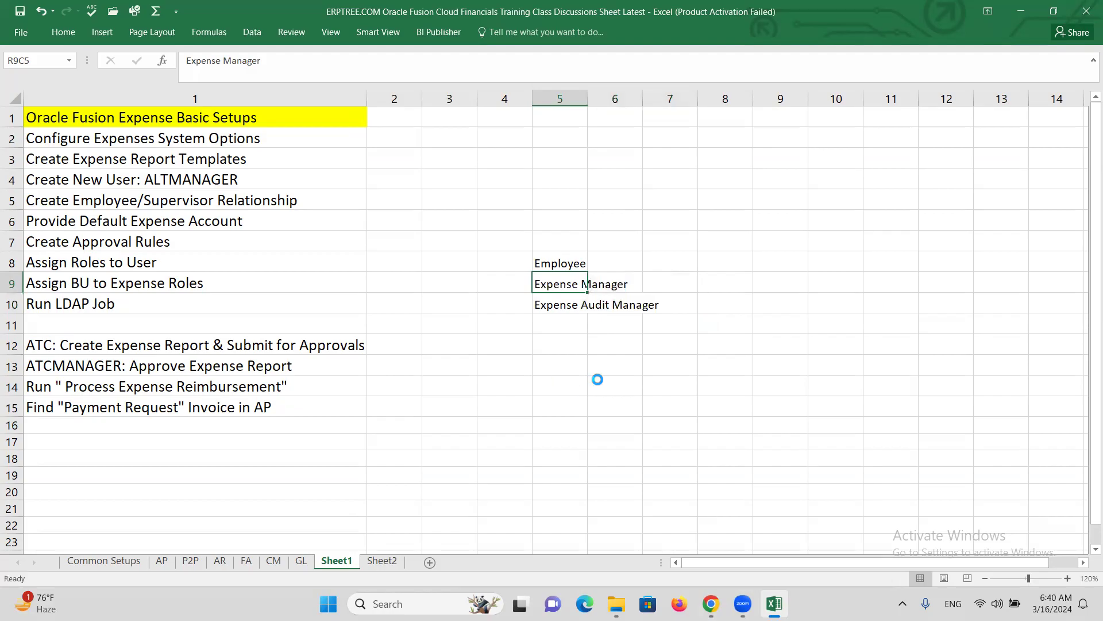
left_click_drag(561, 286, 638, 310)
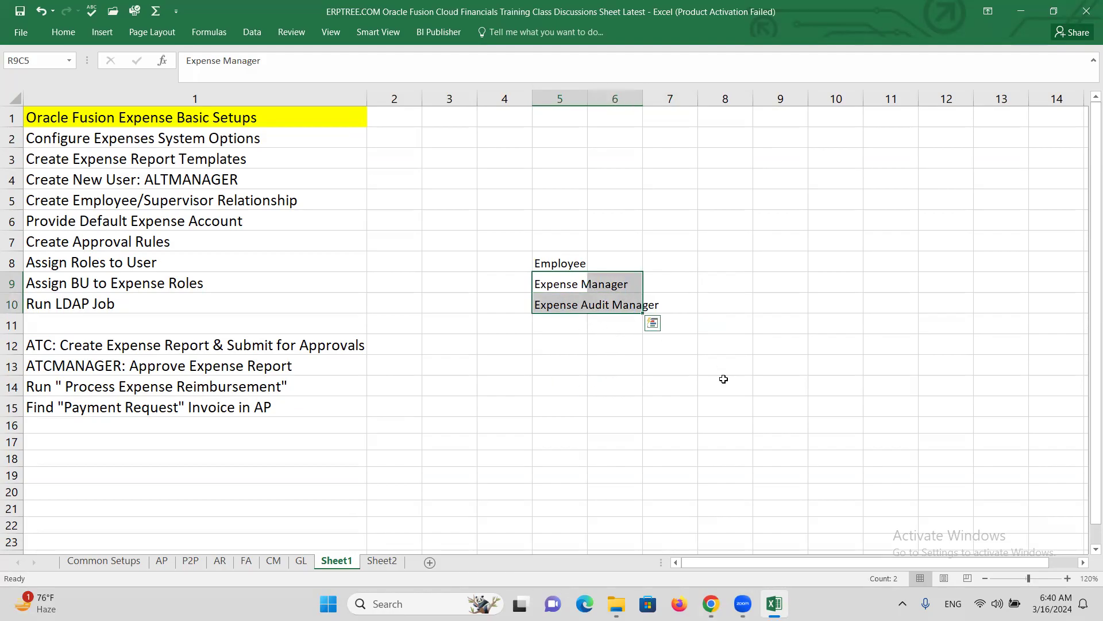
key("alt+Tab")
left_click(917, 157)
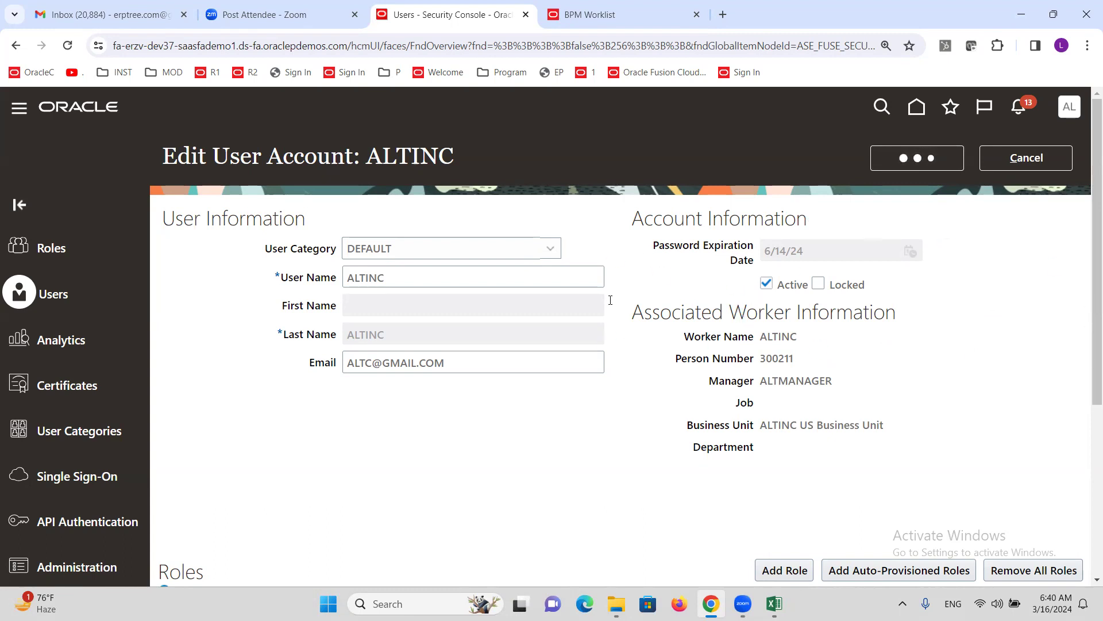
- Leave the user account and go to the Setup and Maintenance work area
left_click(1056, 153)
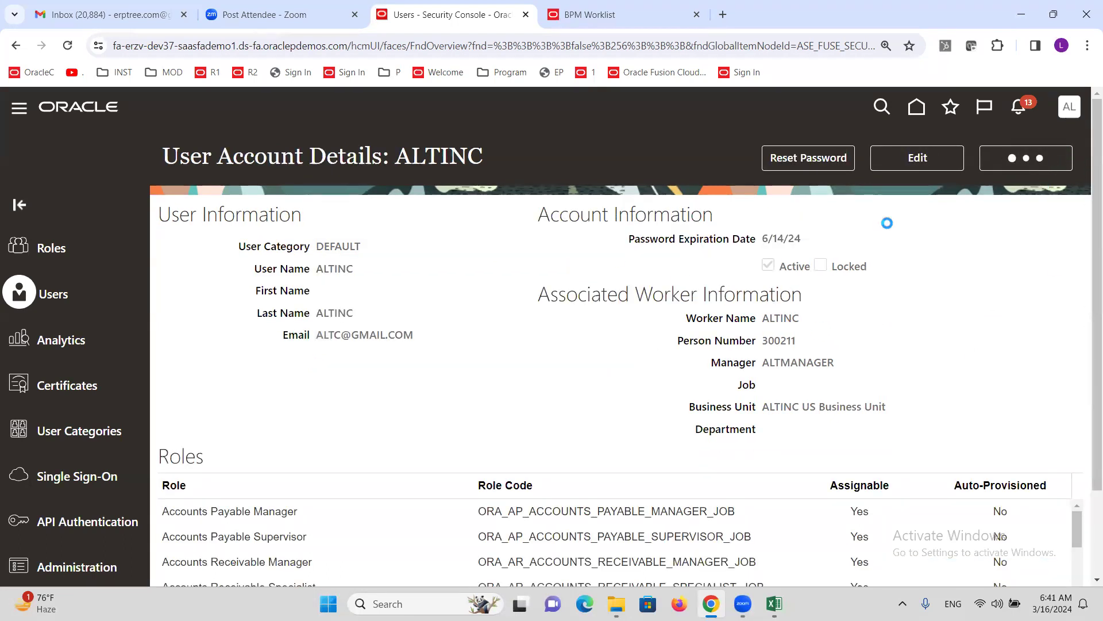
left_click(1069, 108)
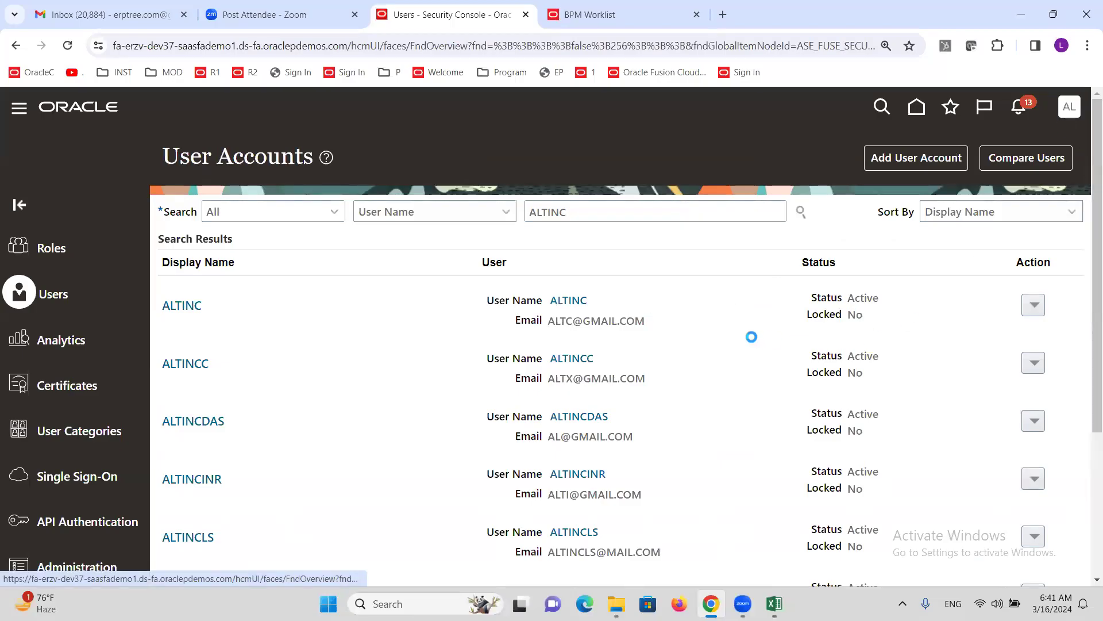
left_click(796, 345)
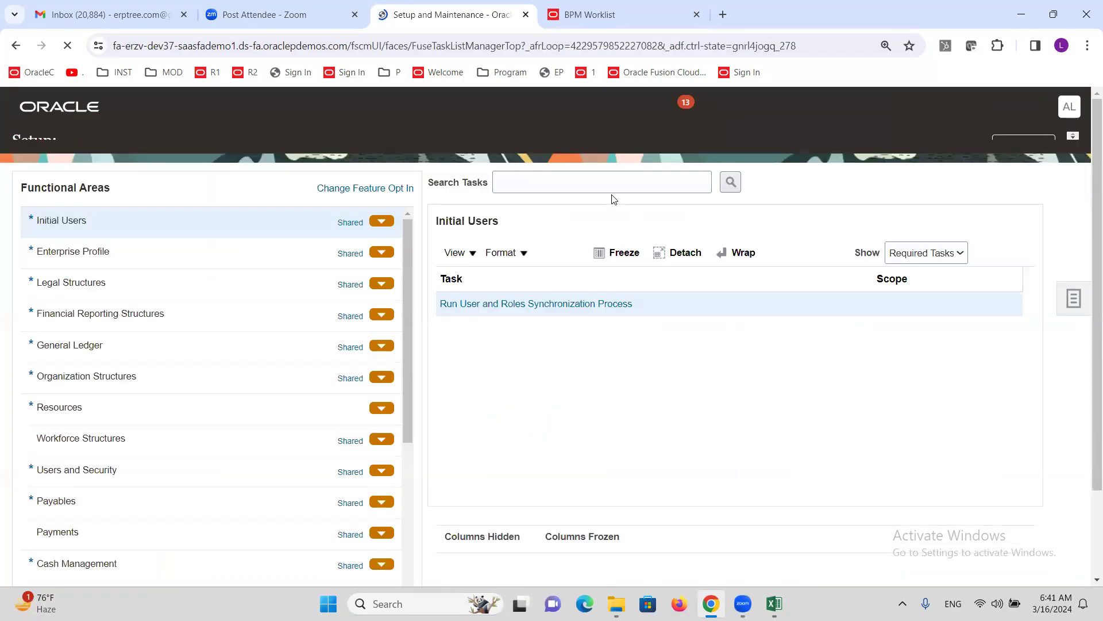
- Search tasks for 'data access for u' and open Manage Data Access for Users
left_click(608, 202)
type("mana")
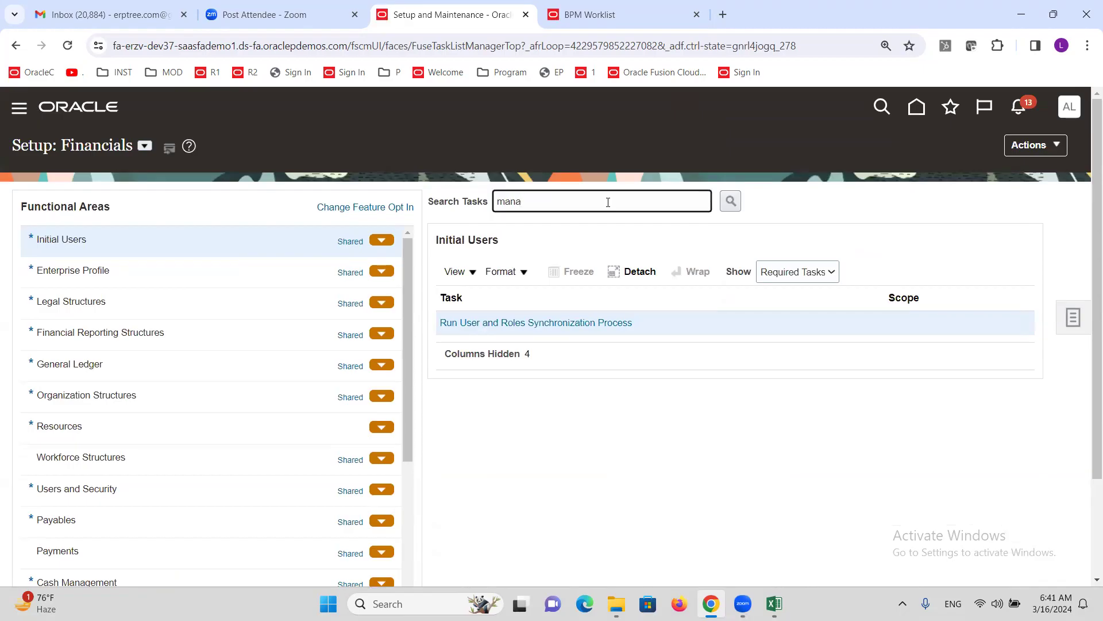
type("data access for u")
key("Return")
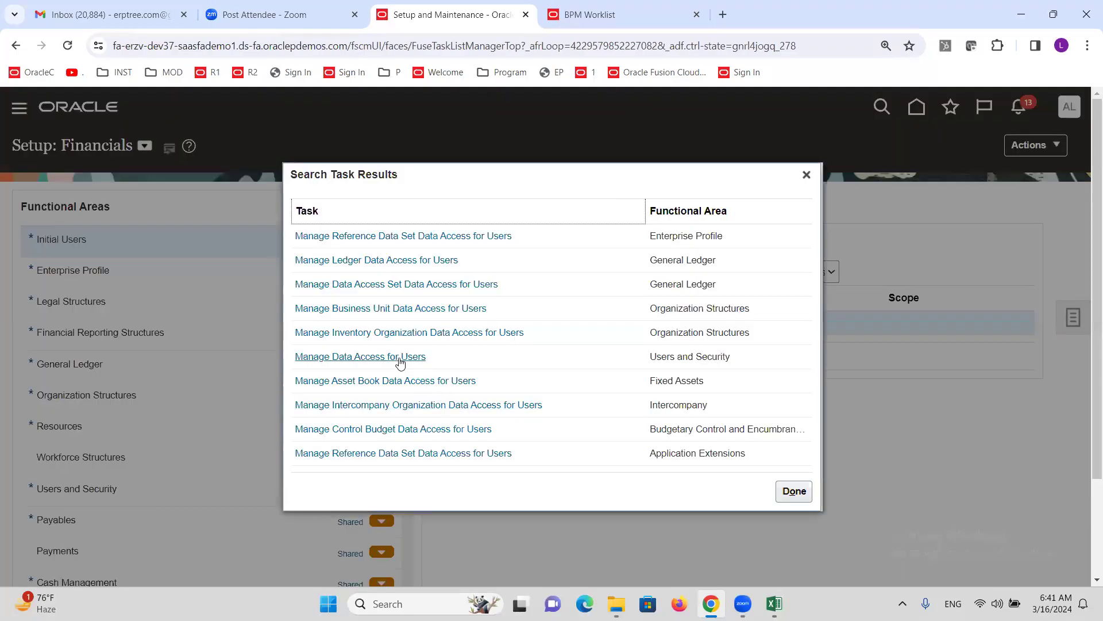
left_click(400, 358)
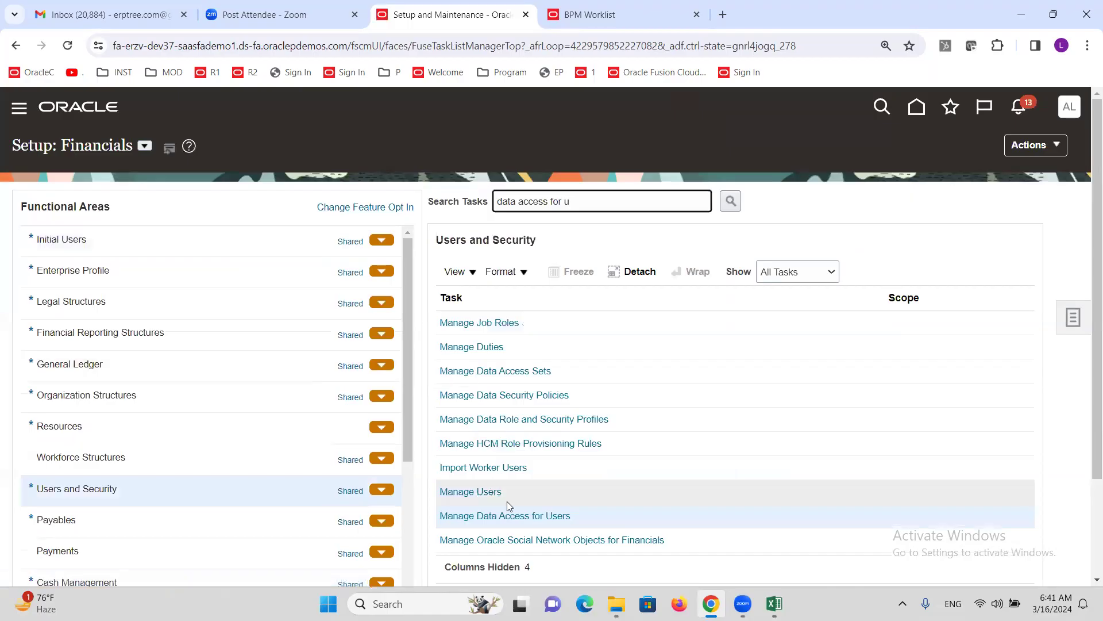
left_click(501, 516)
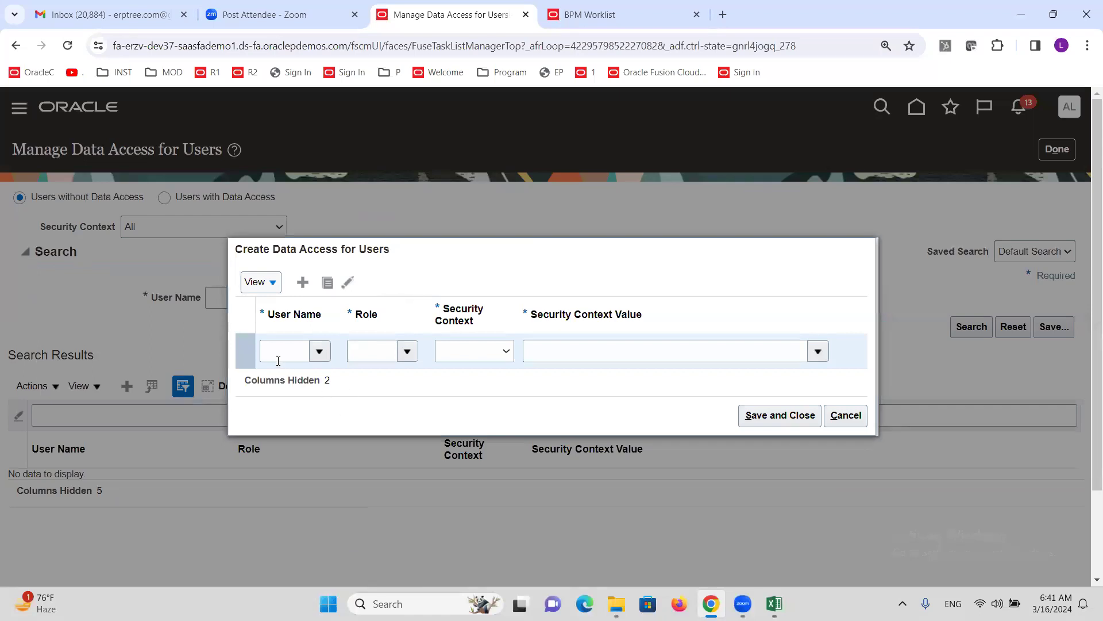
- In the new row, select the ALTINC user and assign the Expense Audit Manager role
left_click(278, 361)
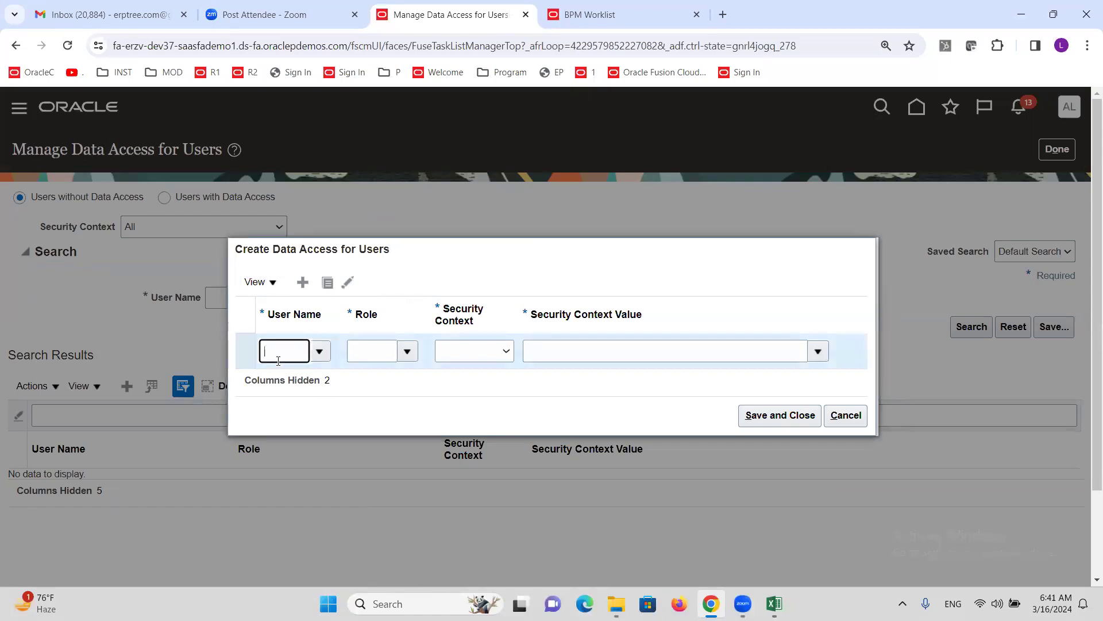
type("altinc")
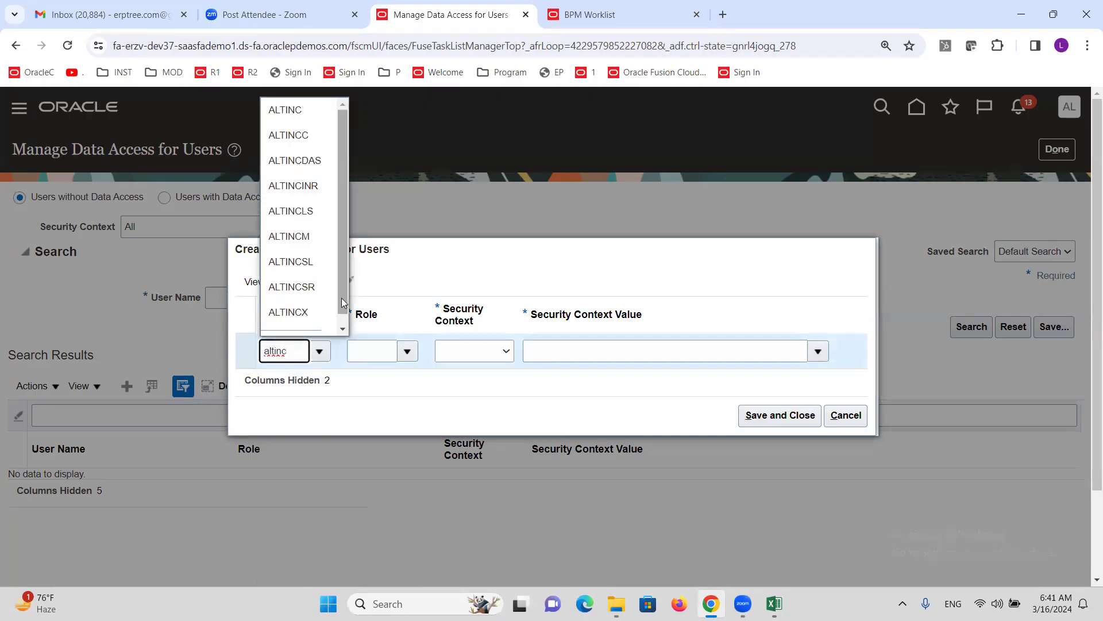
left_click(979, 122)
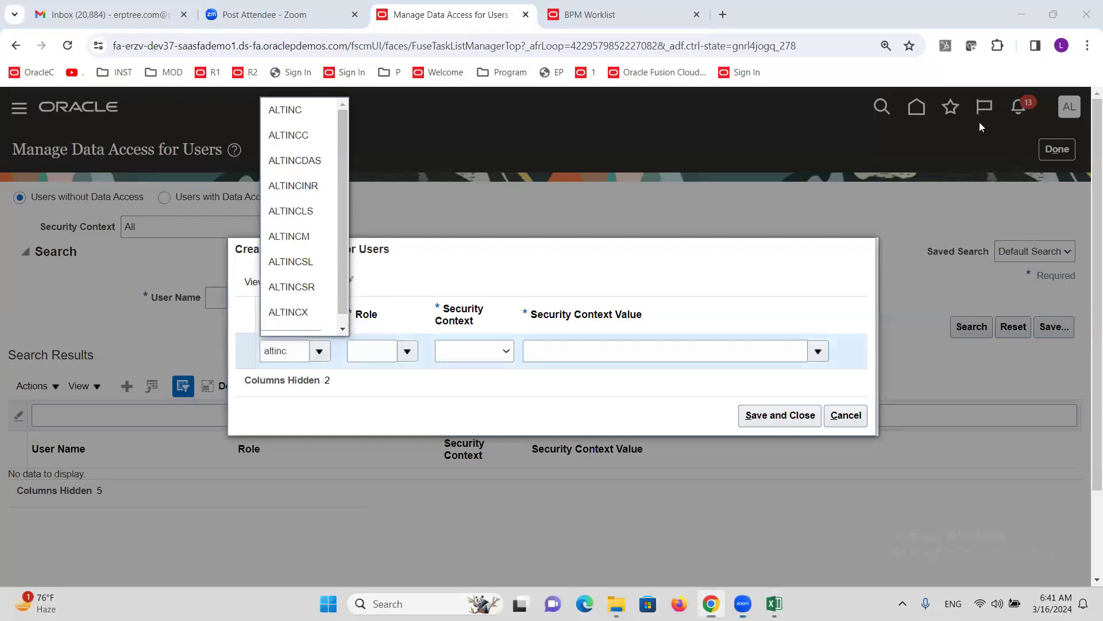
left_click(303, 111)
left_click(406, 353)
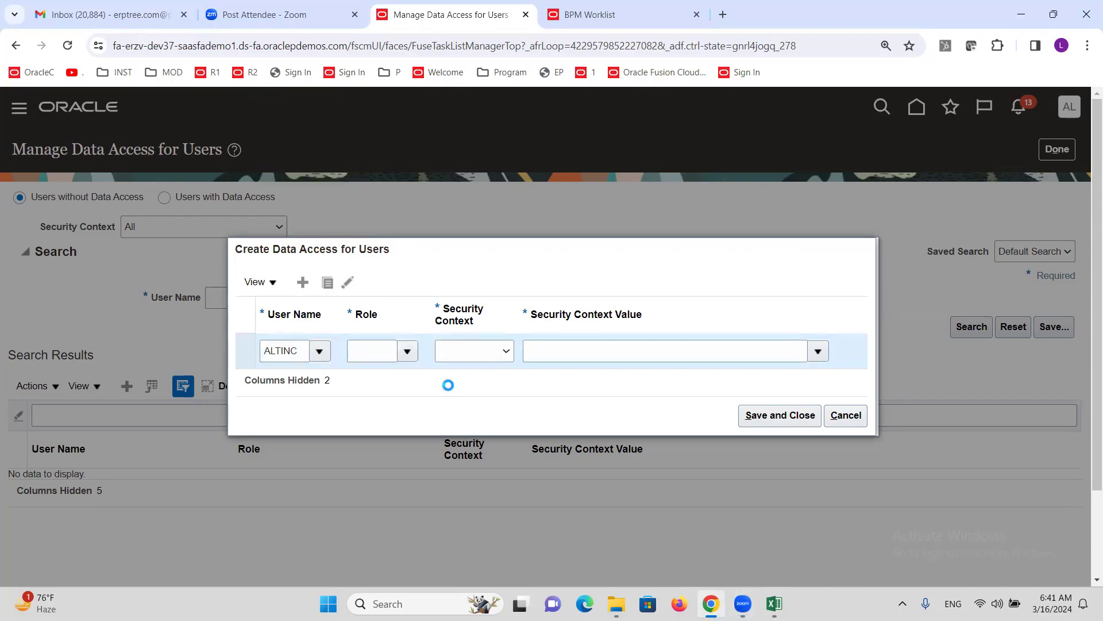
left_click_drag(480, 393, 488, 471)
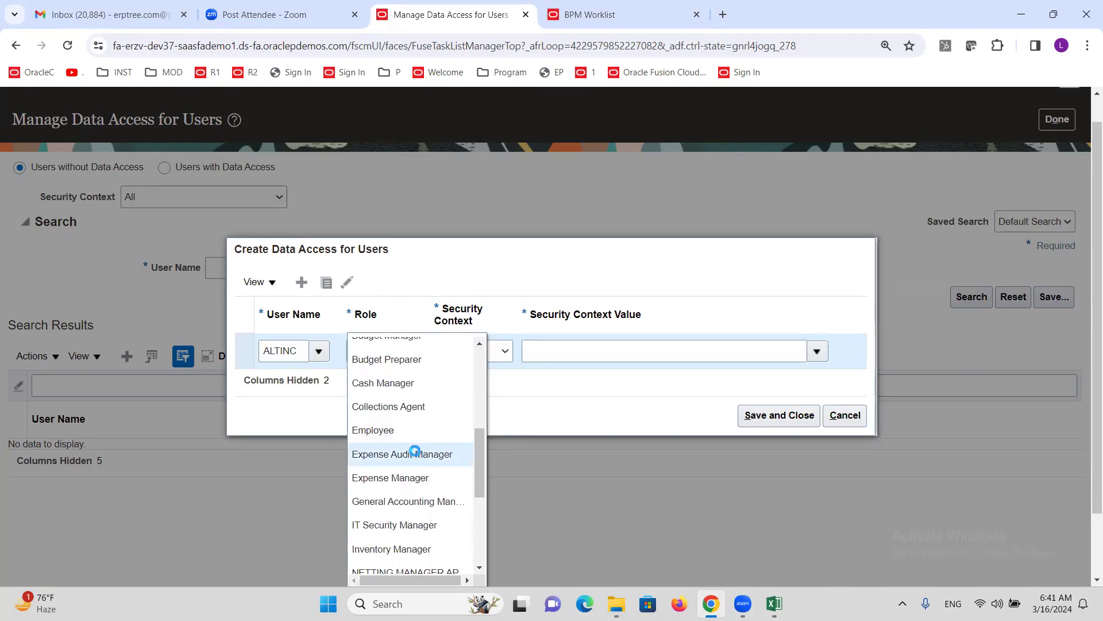
left_click(415, 453)
- Scope it to Business unit ALTINC US Business Unit and add another access row
left_click(511, 353)
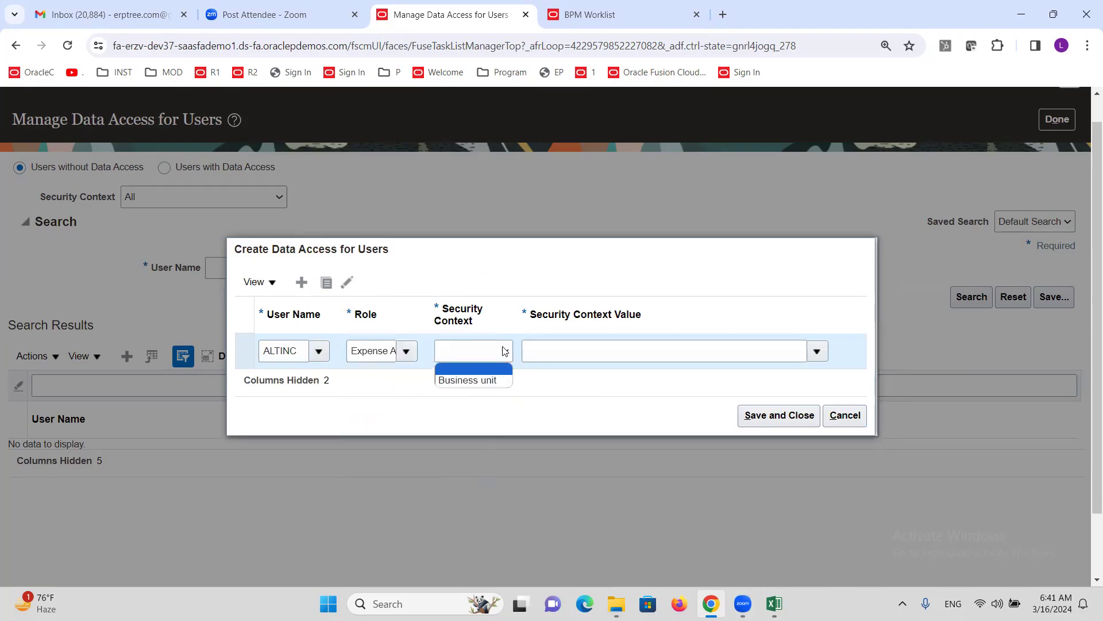
left_click(502, 378)
left_click(559, 358)
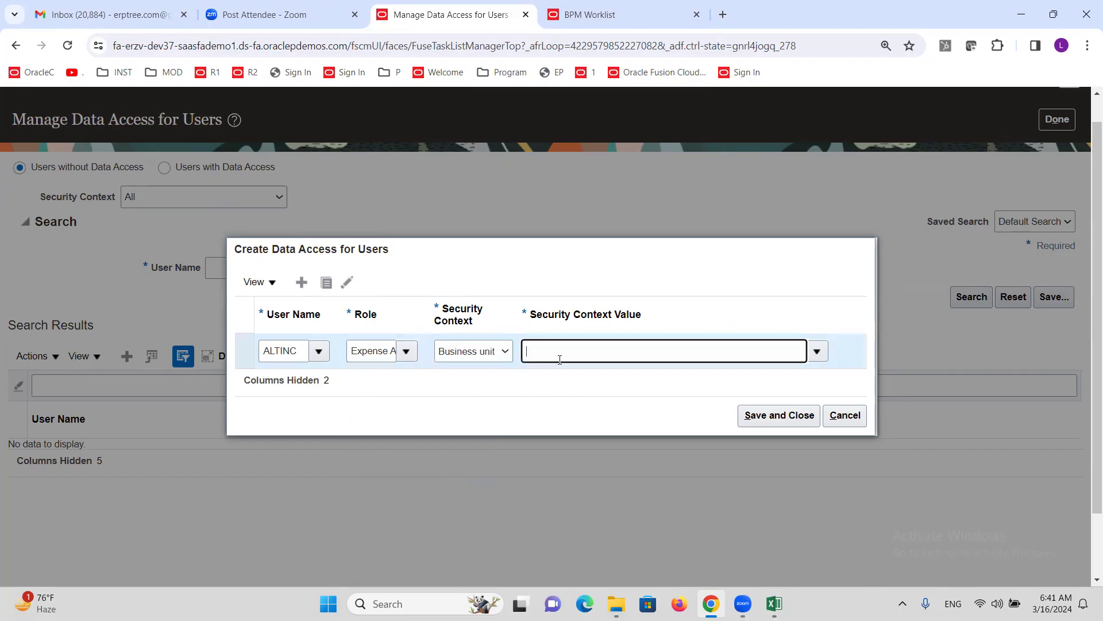
type("altinc")
left_click(555, 386)
left_click(320, 334)
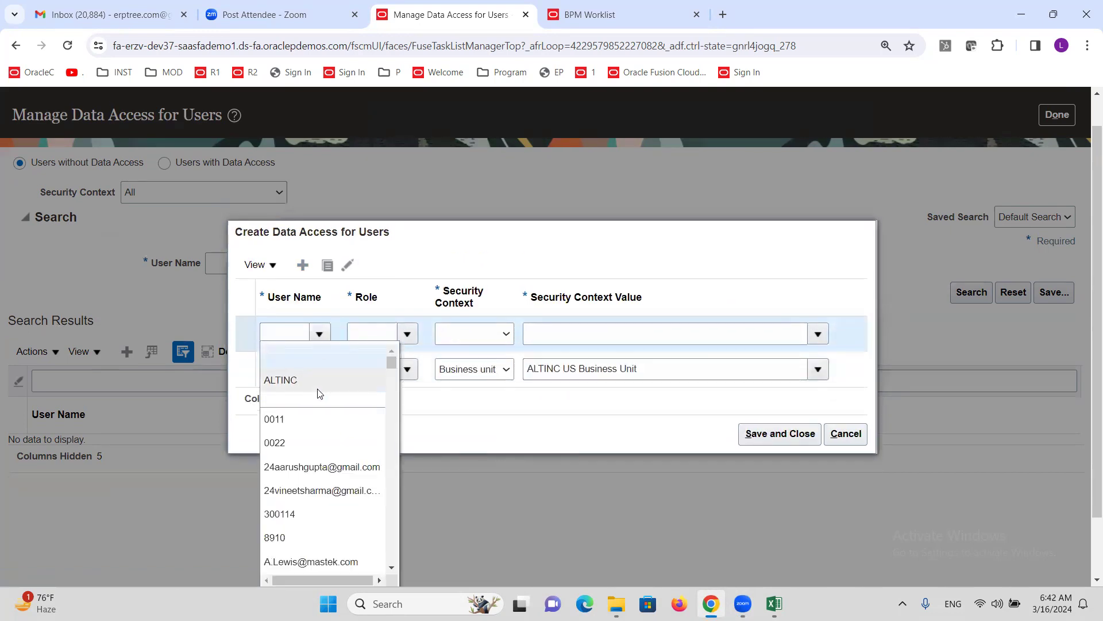
- Add an Expense Manager row for business unit ALTINC US Business Unit, save both rows, and exit
left_click(317, 388)
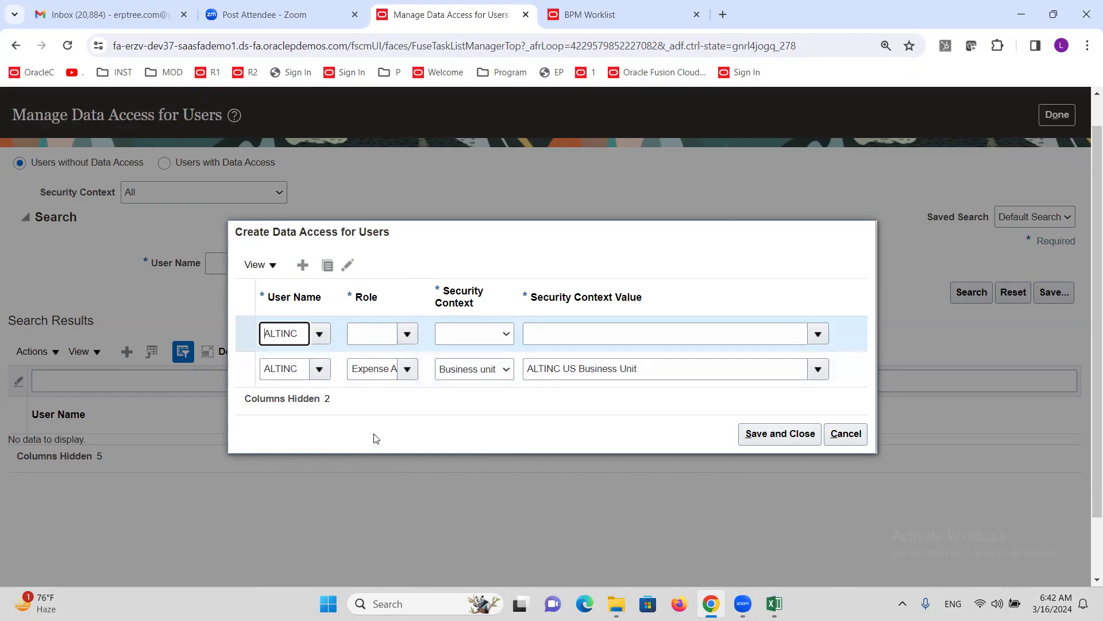
left_click(373, 336)
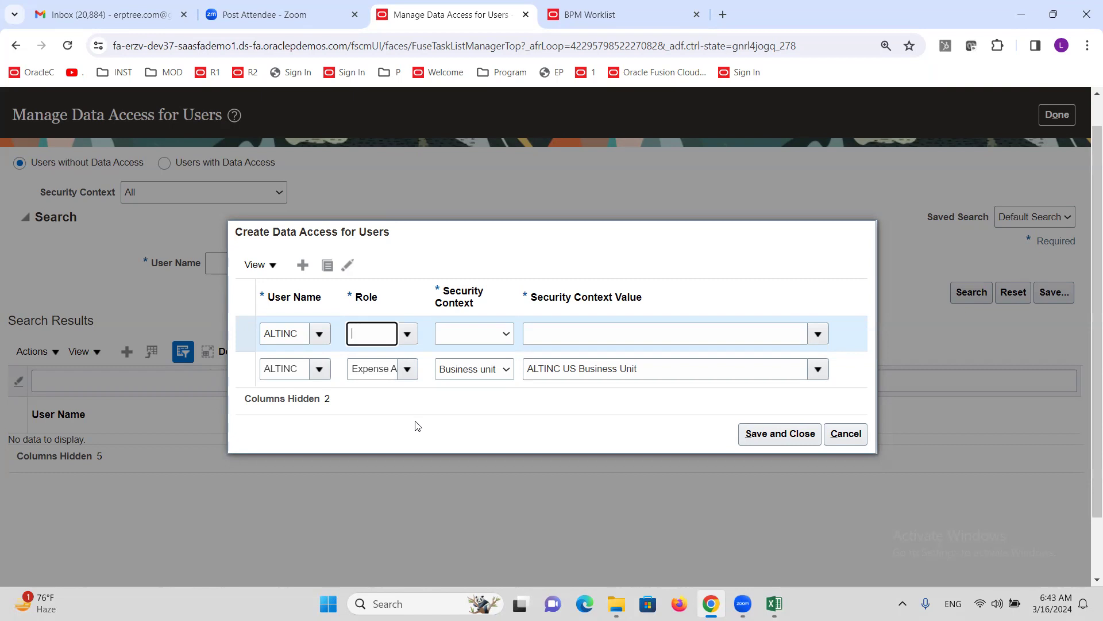
type("pense")
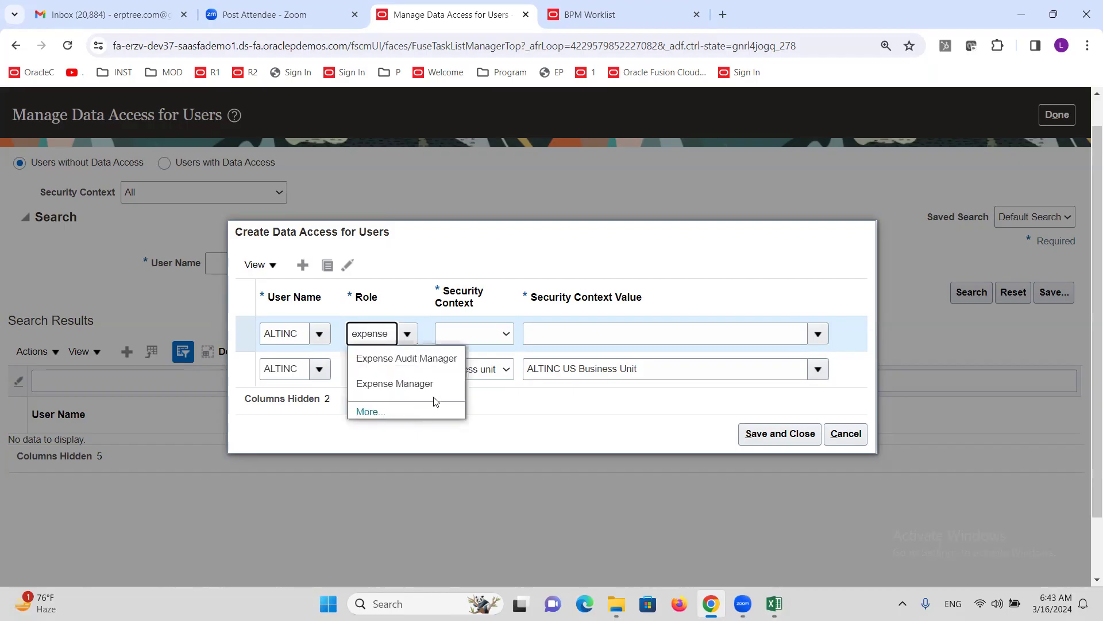
left_click(402, 384)
left_click(495, 335)
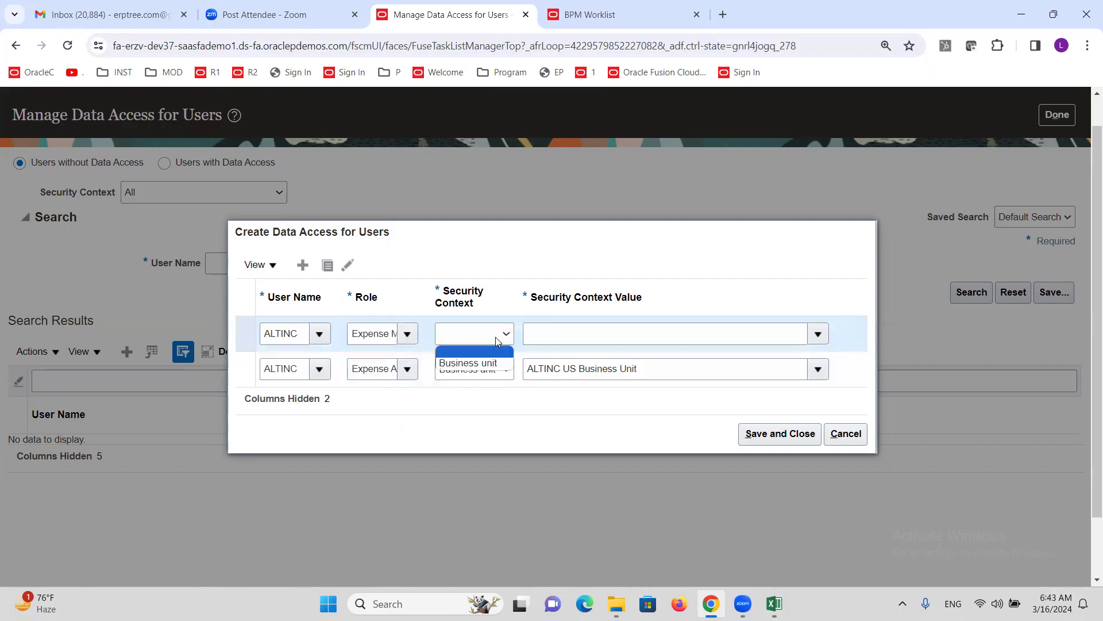
left_click(469, 362)
left_click(574, 337)
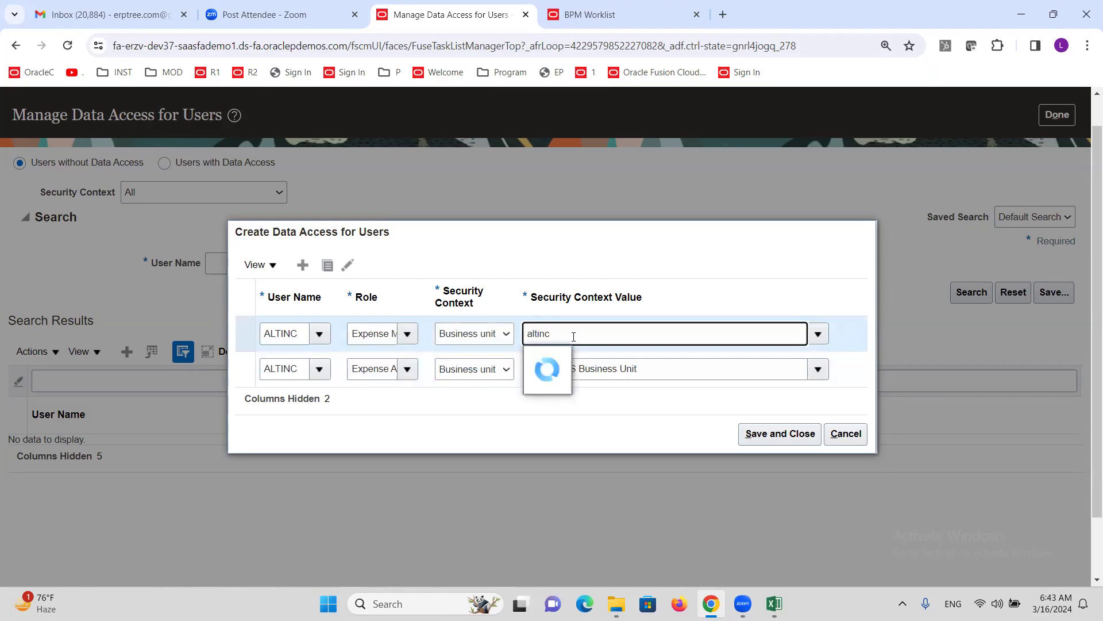
left_click(586, 358)
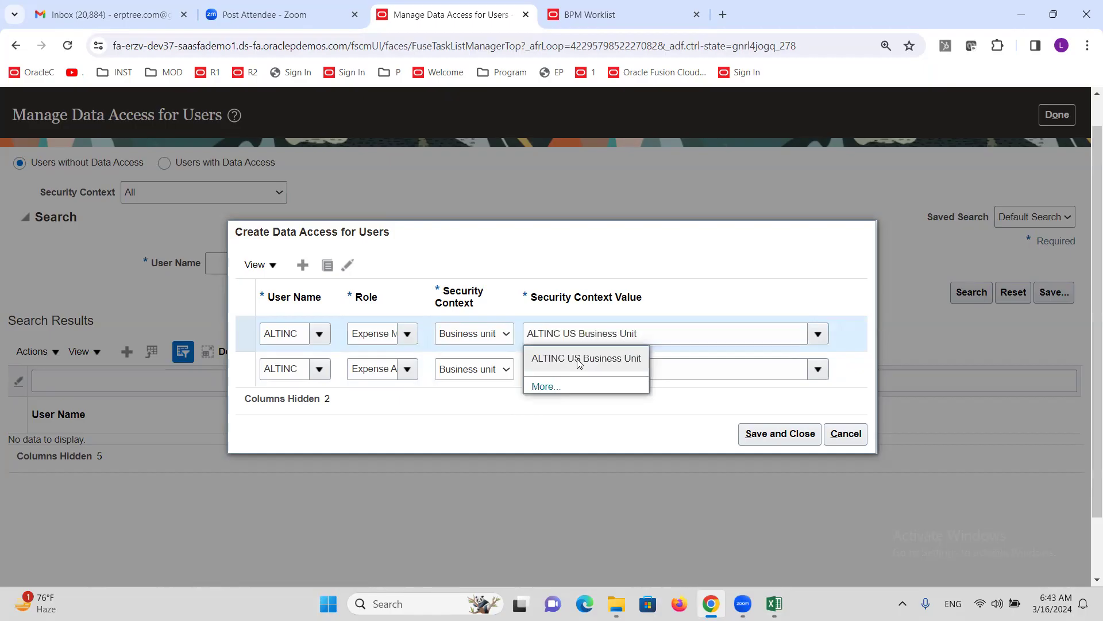
left_click(783, 435)
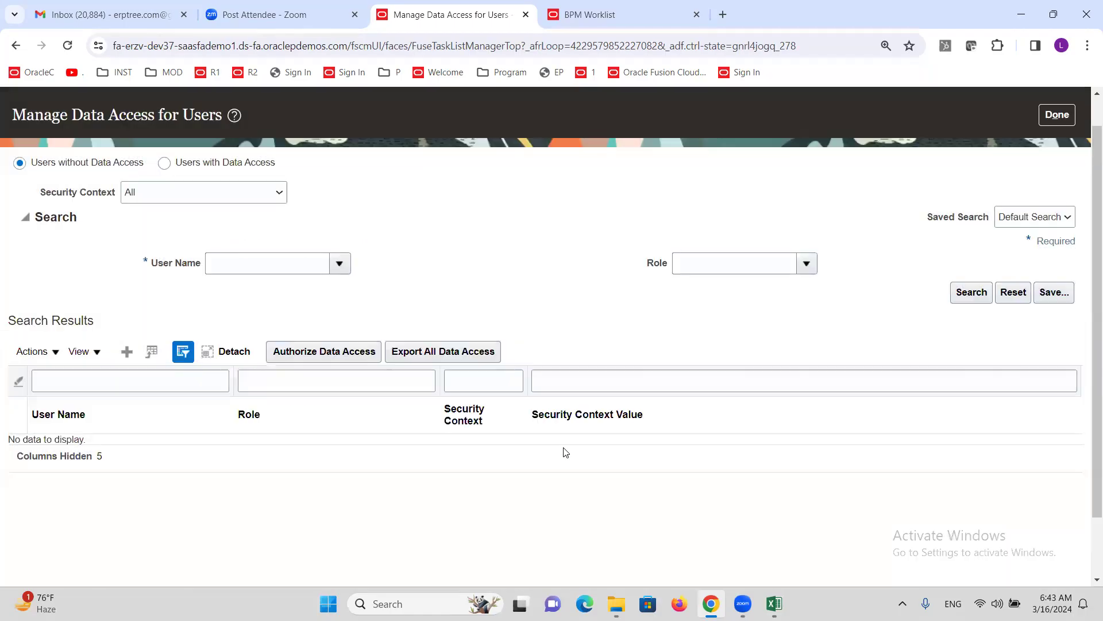
left_click(1064, 121)
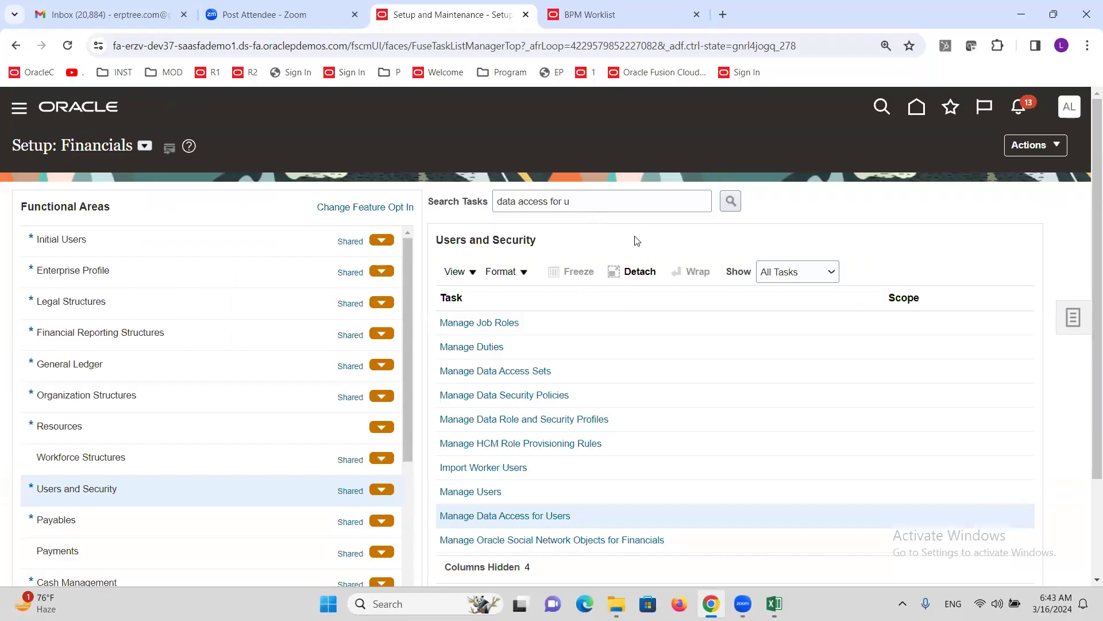
- Submit the Initial Users task Run User and Roles Synchronization Process (request 7502067)
left_click(92, 244)
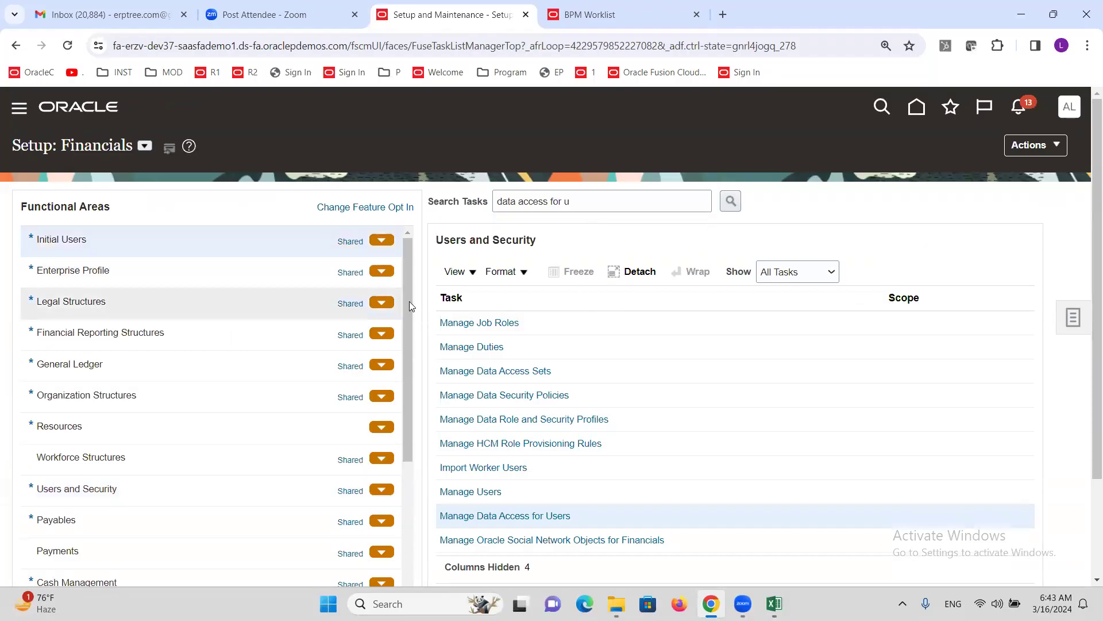
left_click(595, 322)
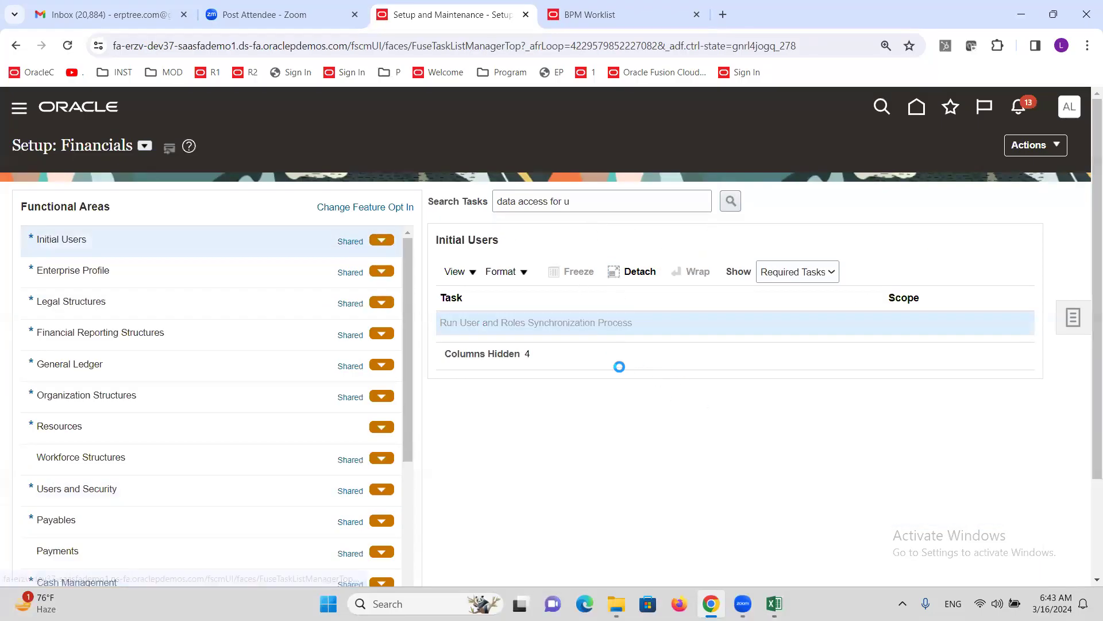
left_click(993, 160)
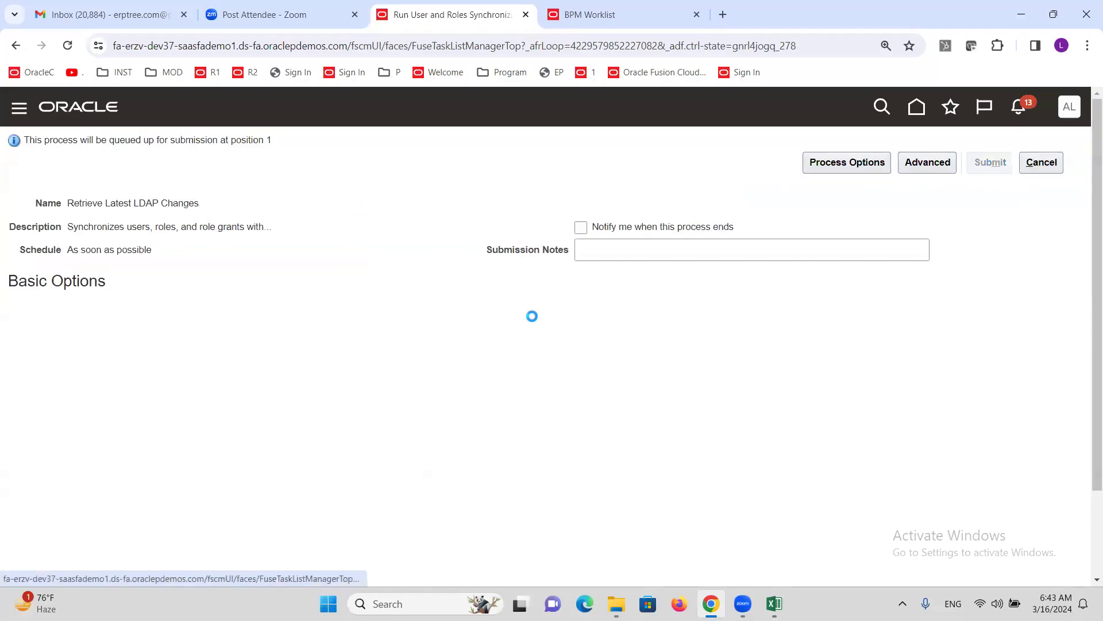
left_click(992, 269)
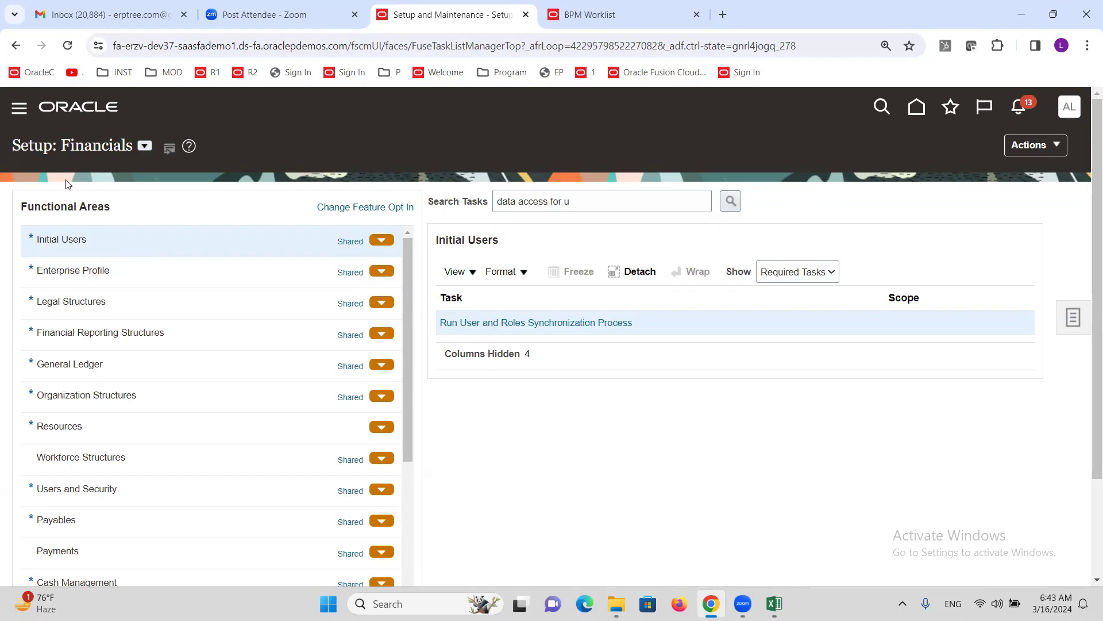
- Browse the navigator's Me section, close the navigator, and switch to the Excel checklist
left_click(17, 110)
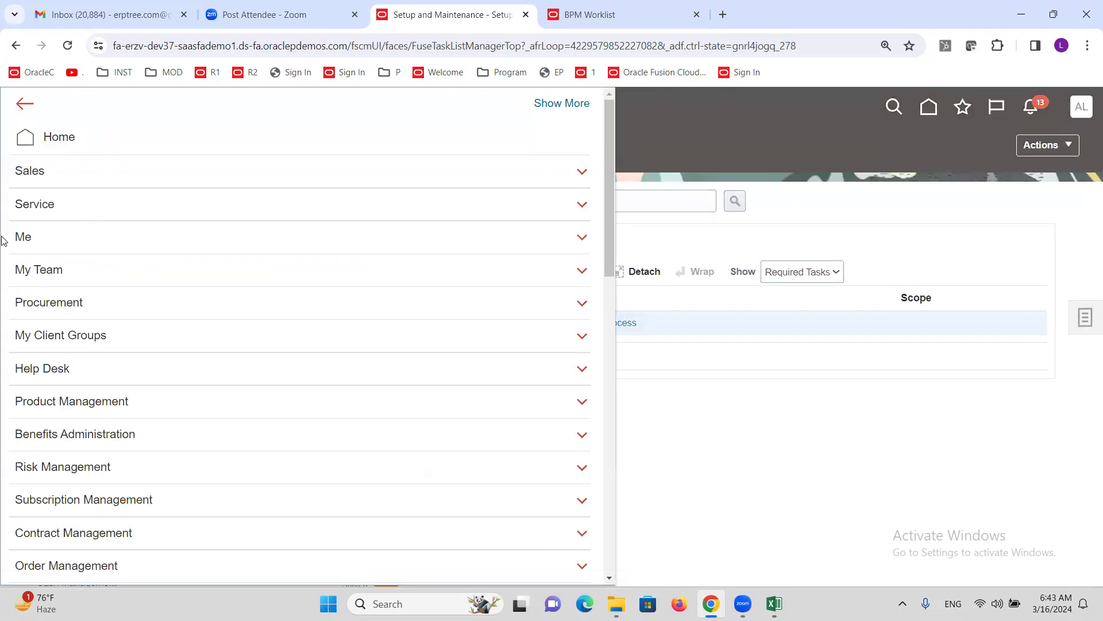
left_click(34, 239)
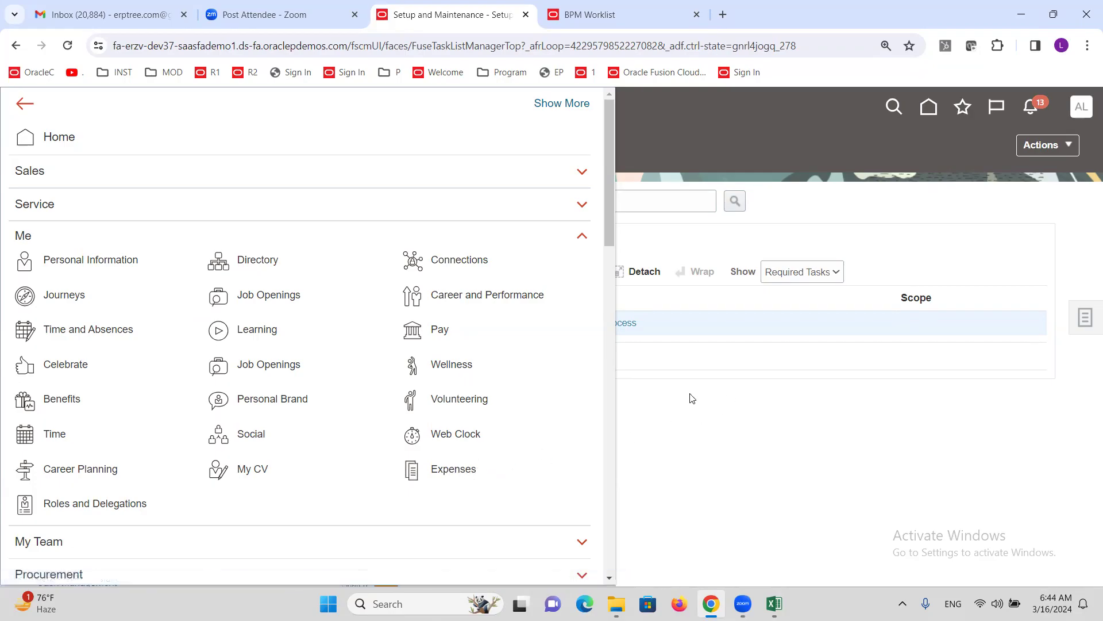
left_click(770, 247)
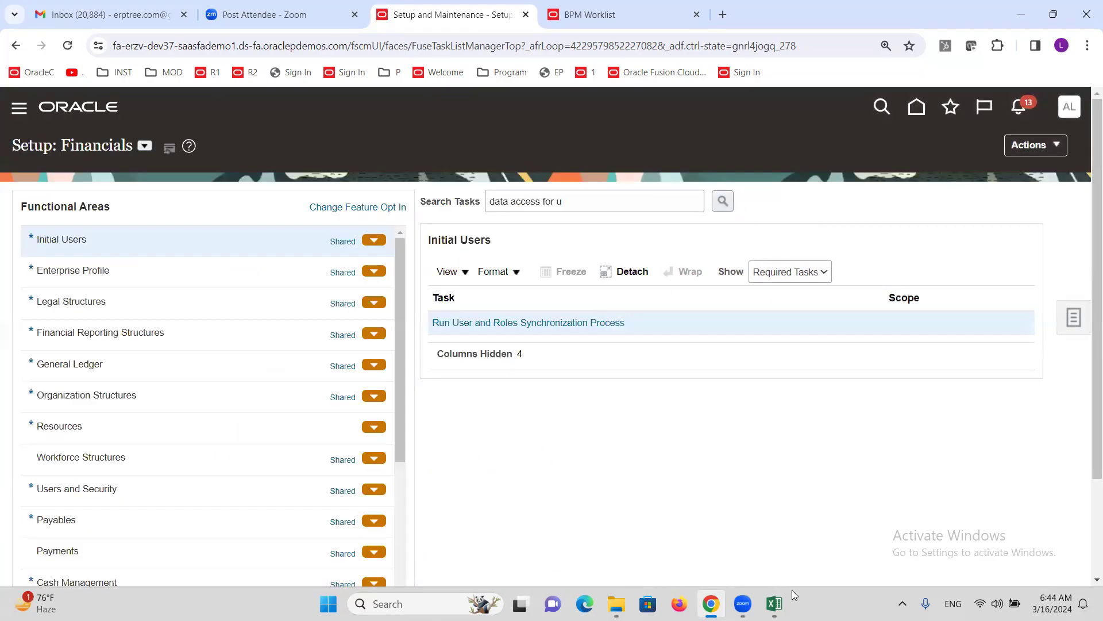
left_click(774, 603)
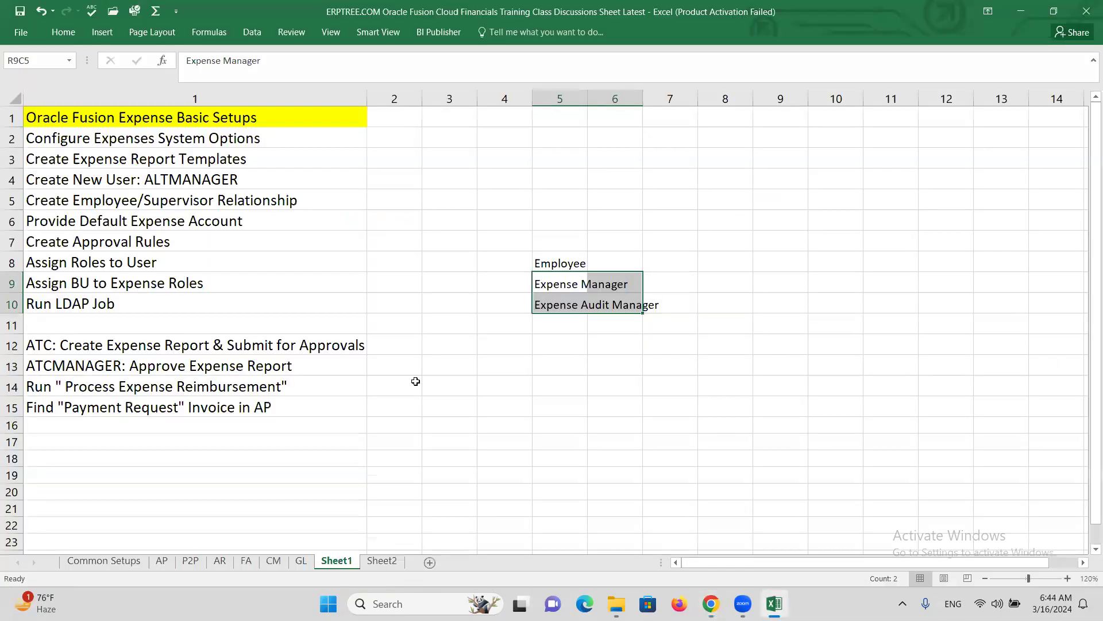
- Correct the prefix letters in row 12's step text, typing 'LTINC'
left_click(127, 286)
left_click(137, 309)
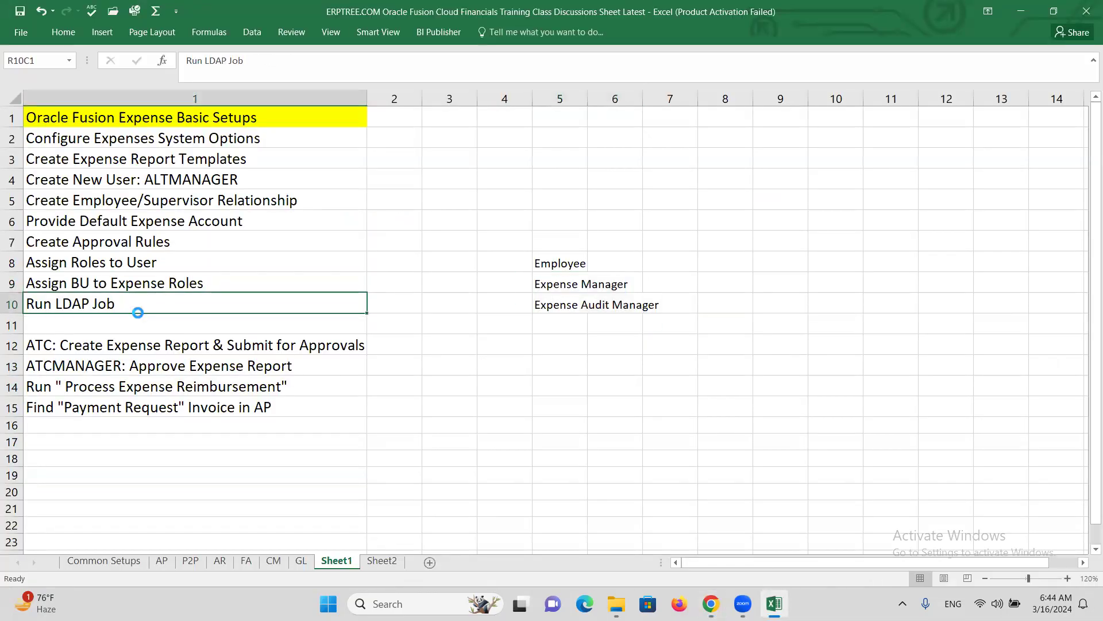
double_click(51, 343)
key("BackSpace")
key("BackSpace")
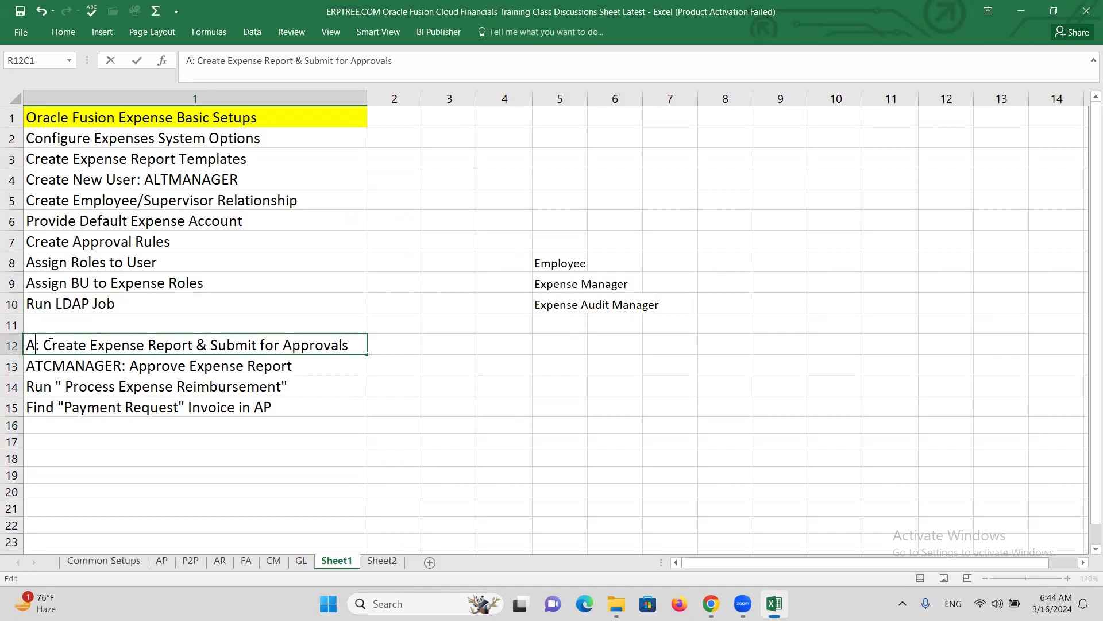
type("lt")
key("BackSpace")
key("BackSpace")
type("LTINC")
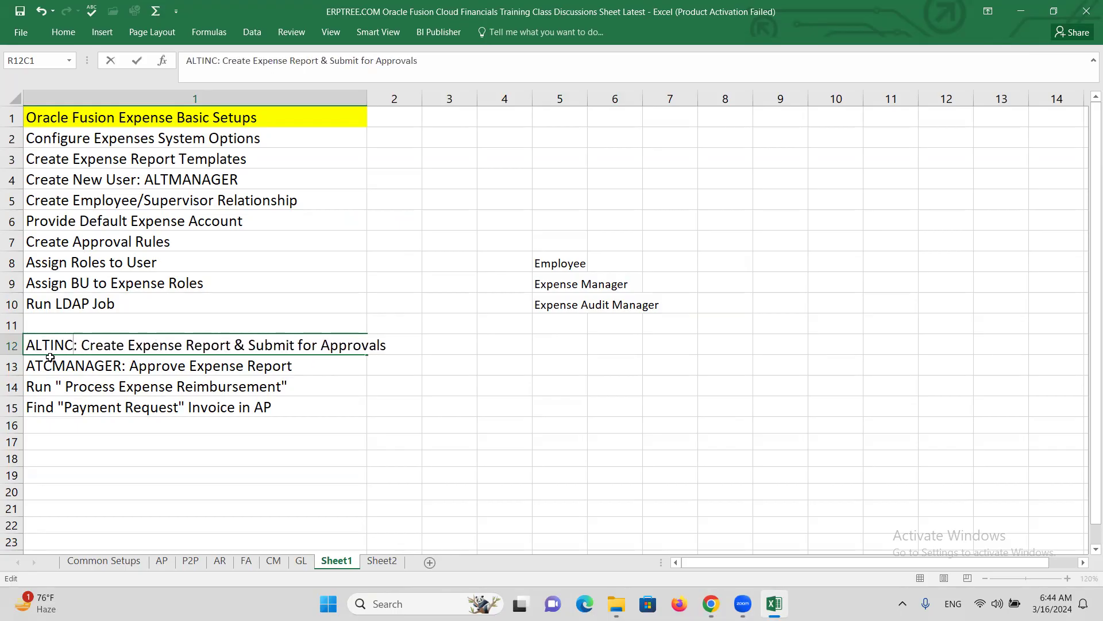
- Fix row 13 to read 'ALTMANAGER: Approve Expense Report' and return to the Oracle page
double_click(53, 366)
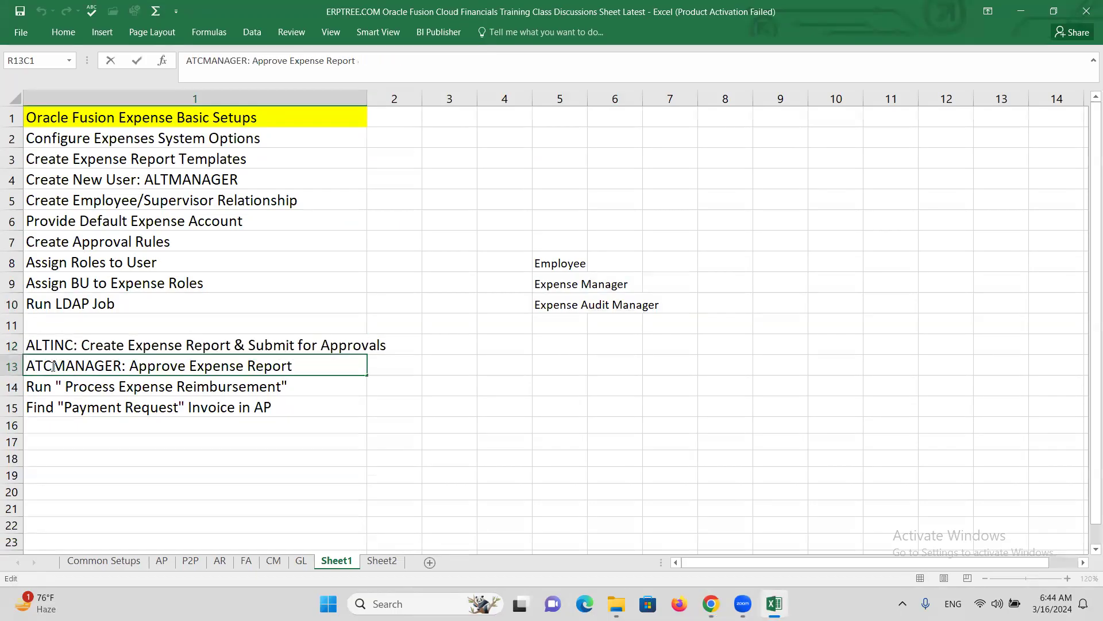
key("BackSpace")
key("BackSpace")
type("LT")
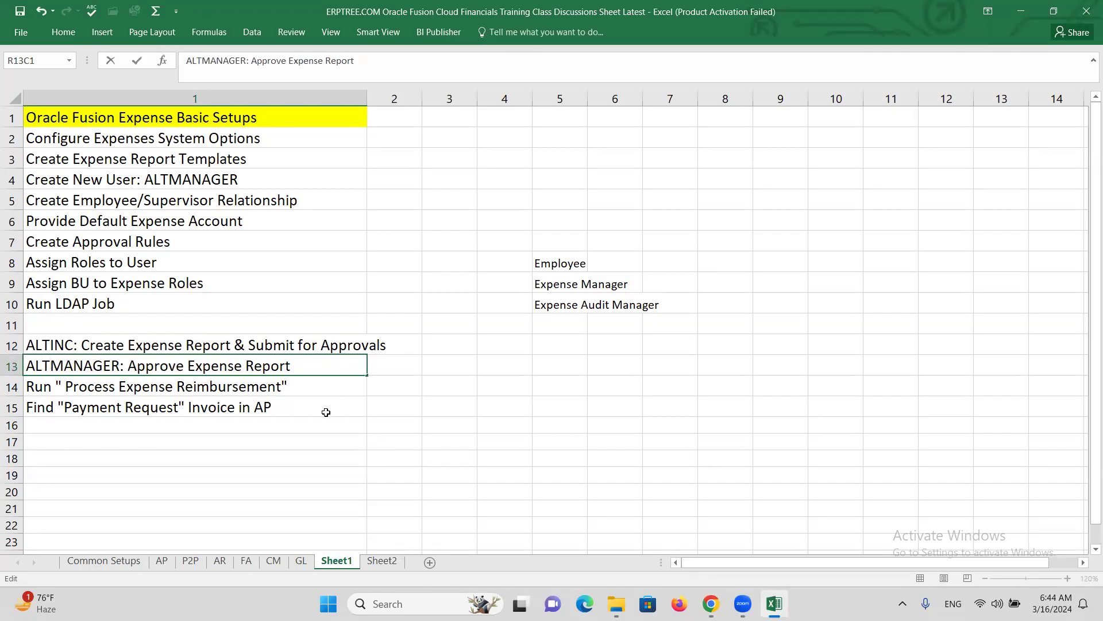
left_click(283, 393)
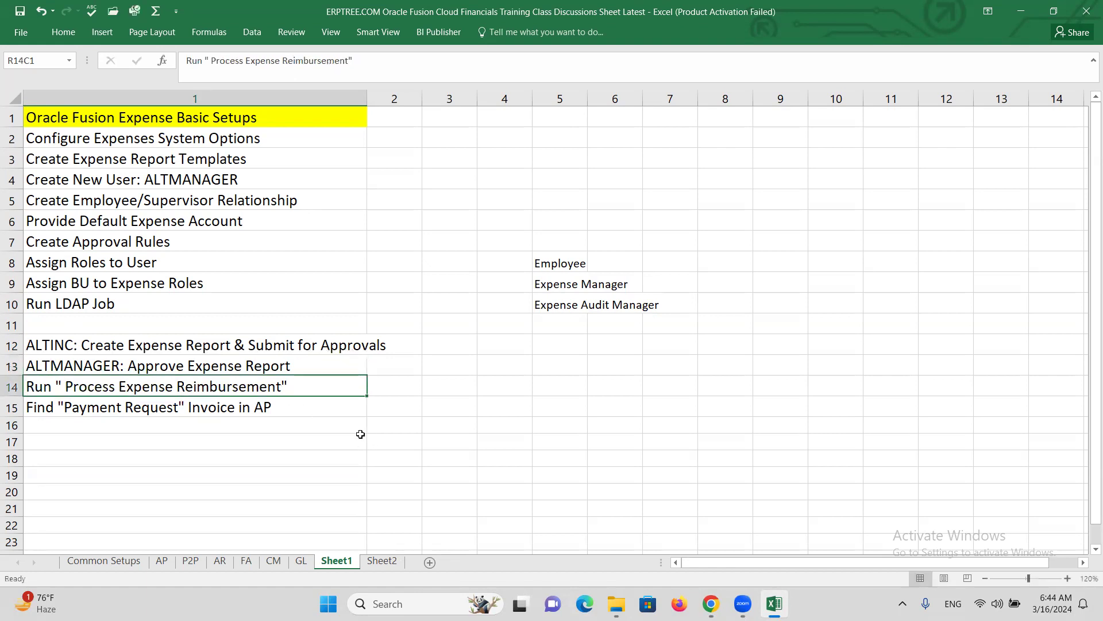
key("alt+Tab")
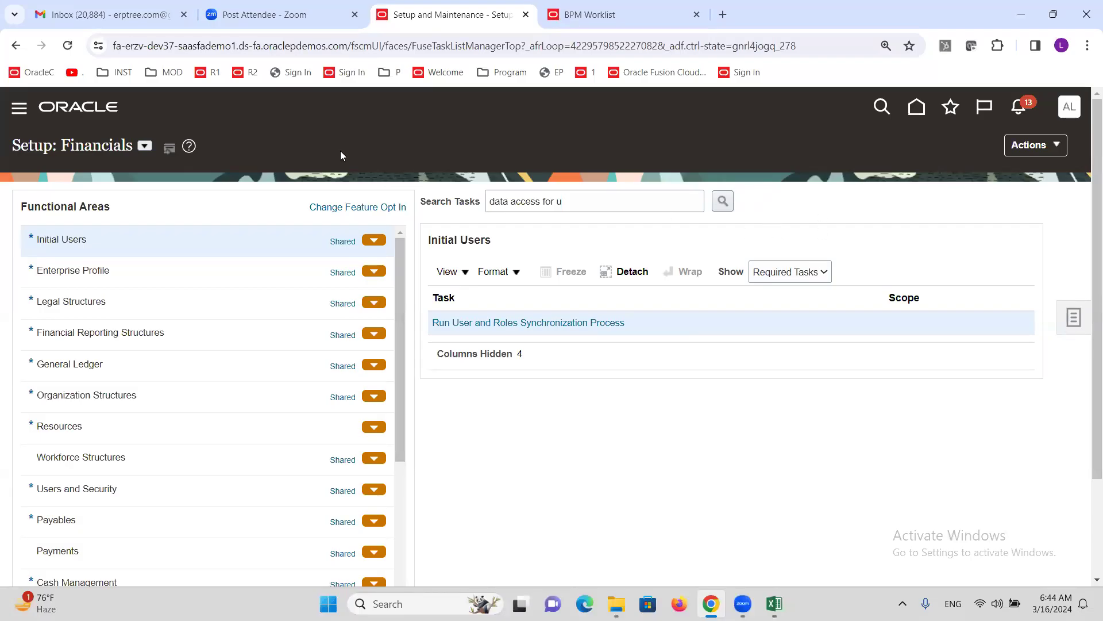
- Open the Expenses work area from the navigator's Me section
left_click(19, 109)
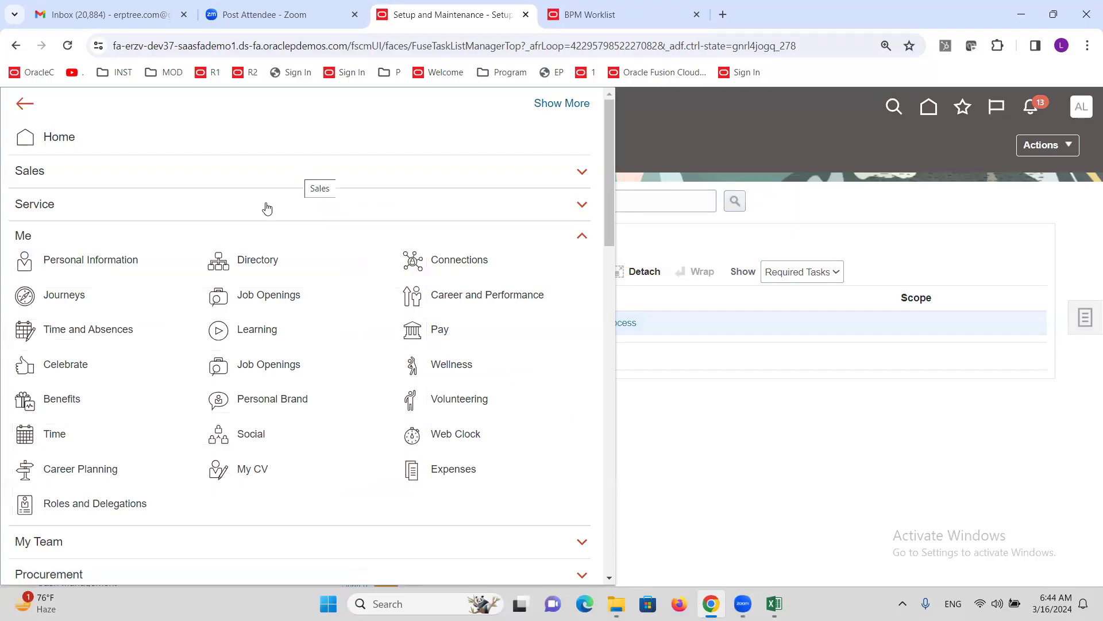
left_click(20, 238)
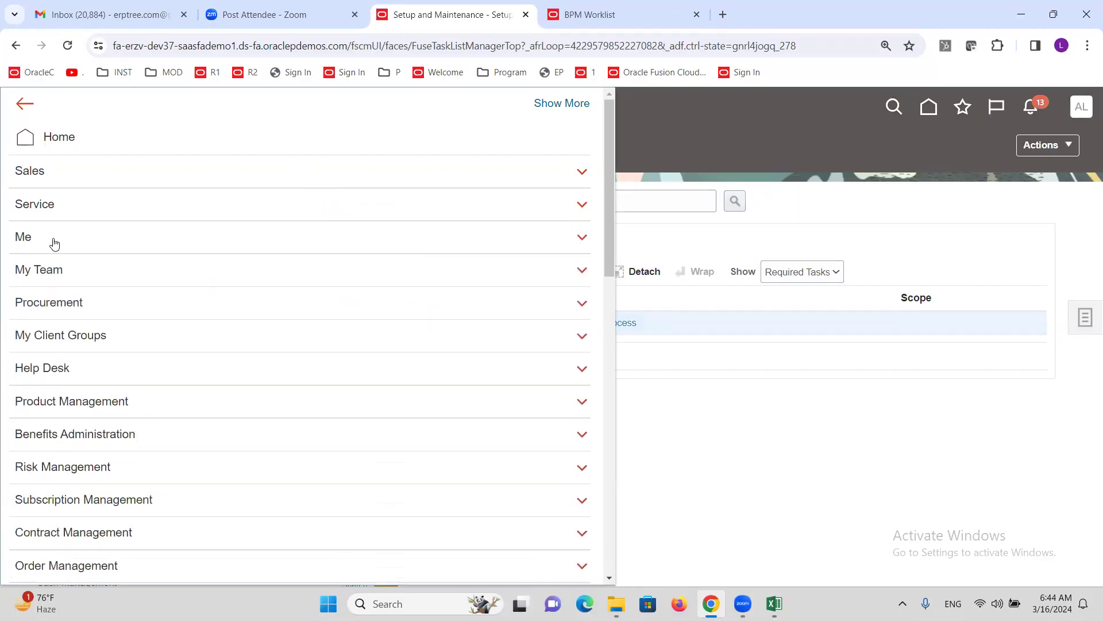
left_click(27, 241)
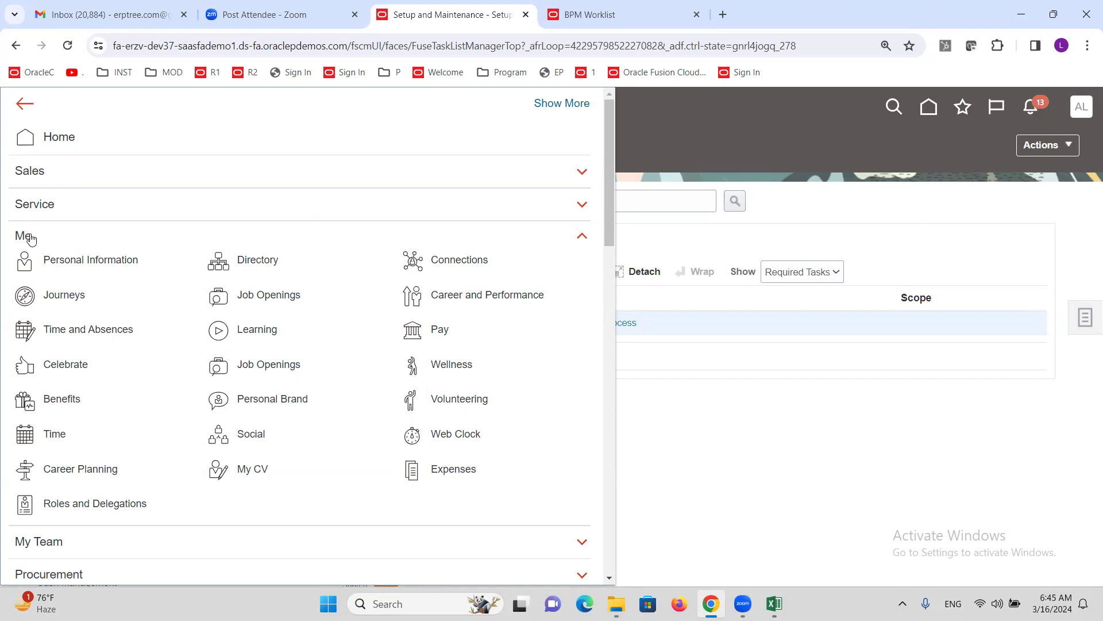
left_click(29, 239)
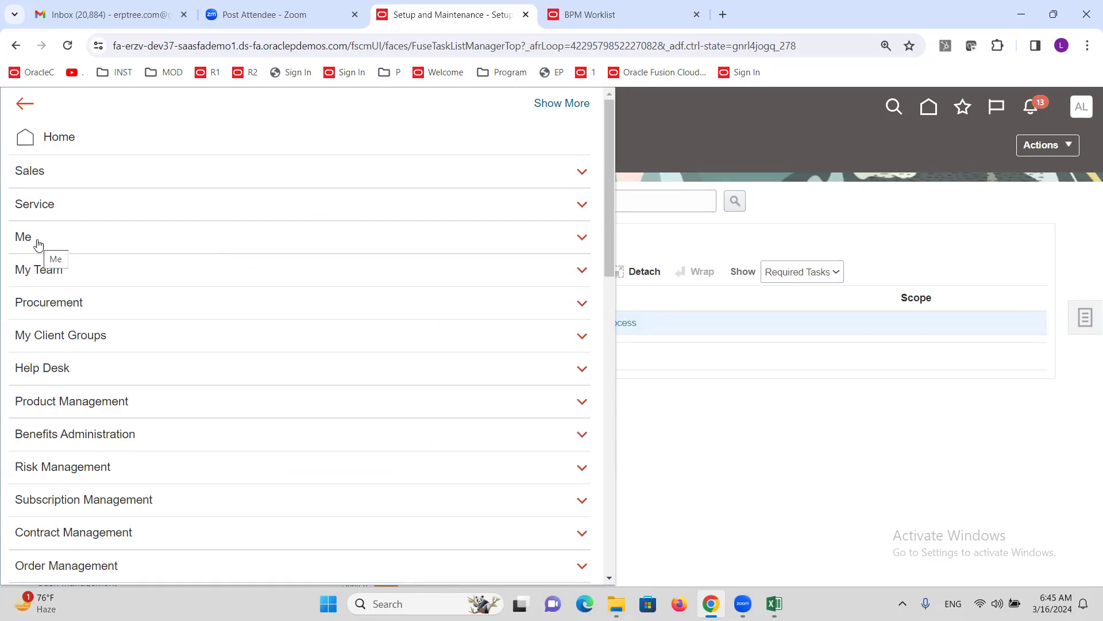
left_click(30, 238)
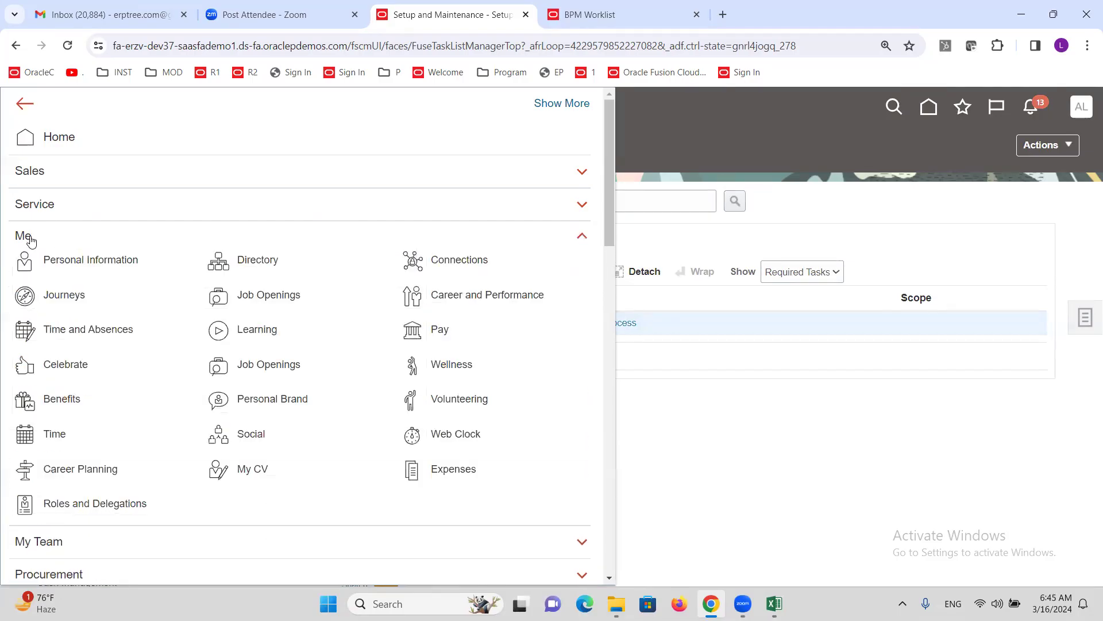
left_click(452, 471)
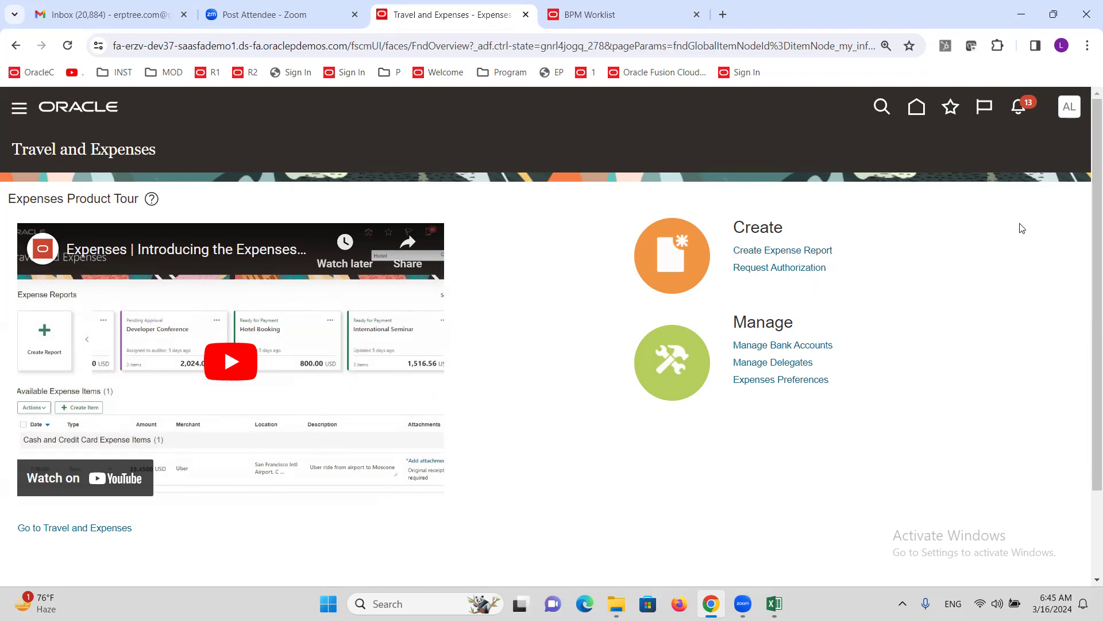
- Create a new expense report with purpose 'Travel' and start adding an expense item
left_click(754, 254)
left_click(239, 207)
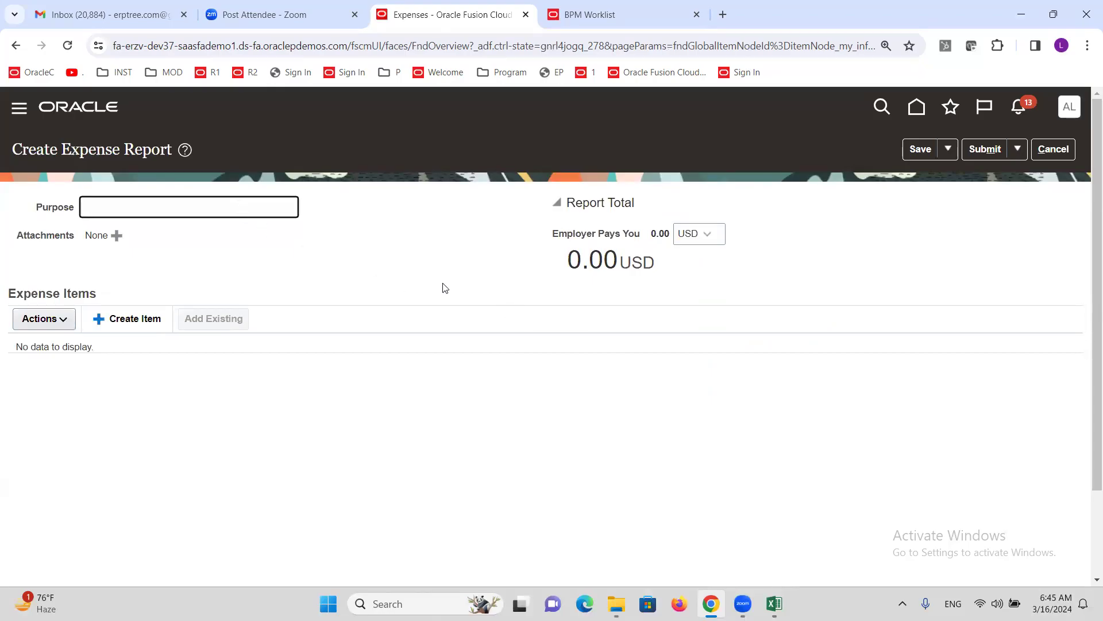
type("Travel")
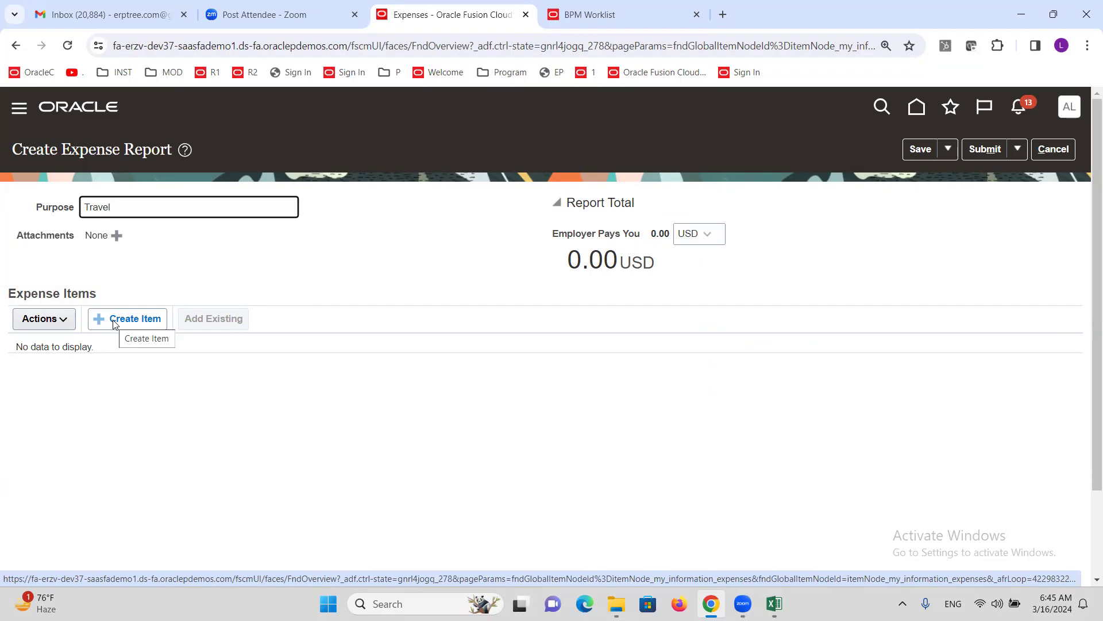
left_click(114, 323)
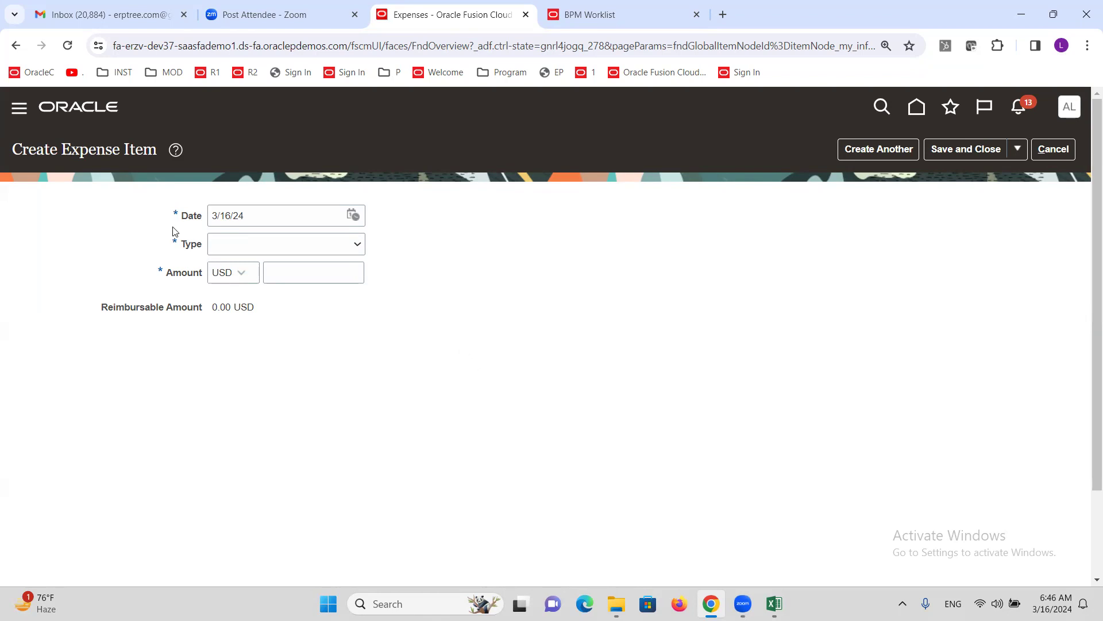
- Set the expense item type to Airfare and the amount to 200.00 USD
left_click(358, 247)
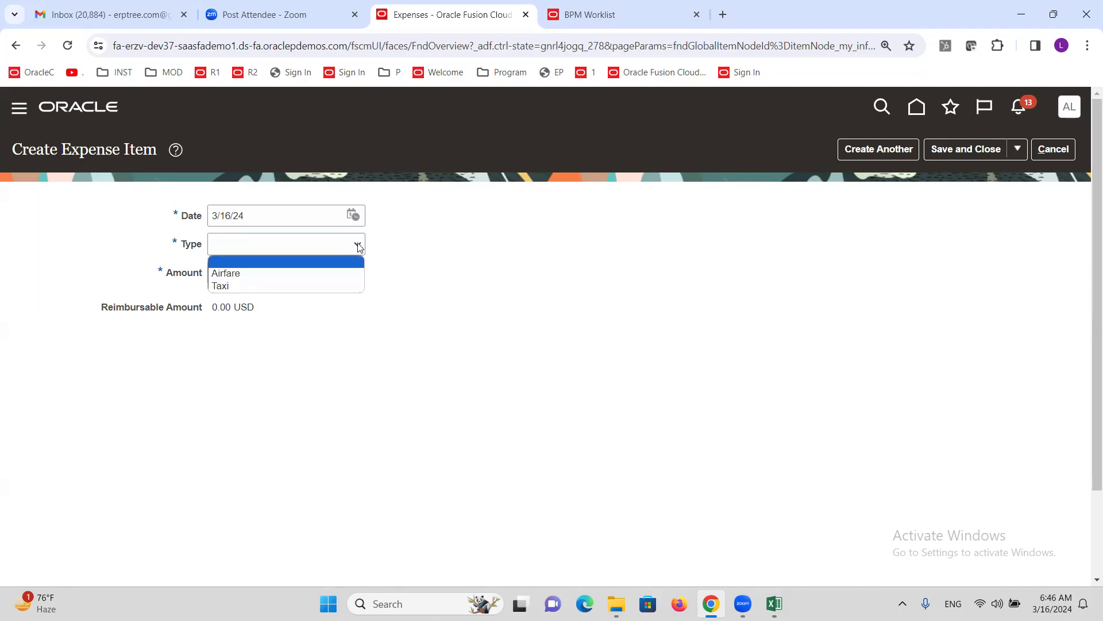
left_click(253, 277)
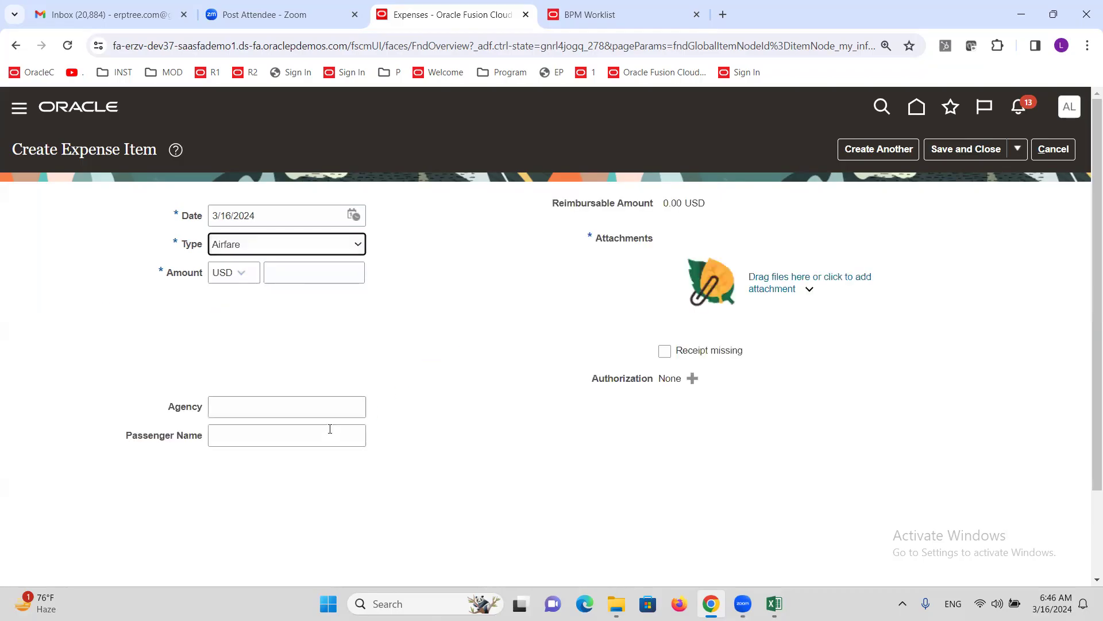
left_click(304, 270)
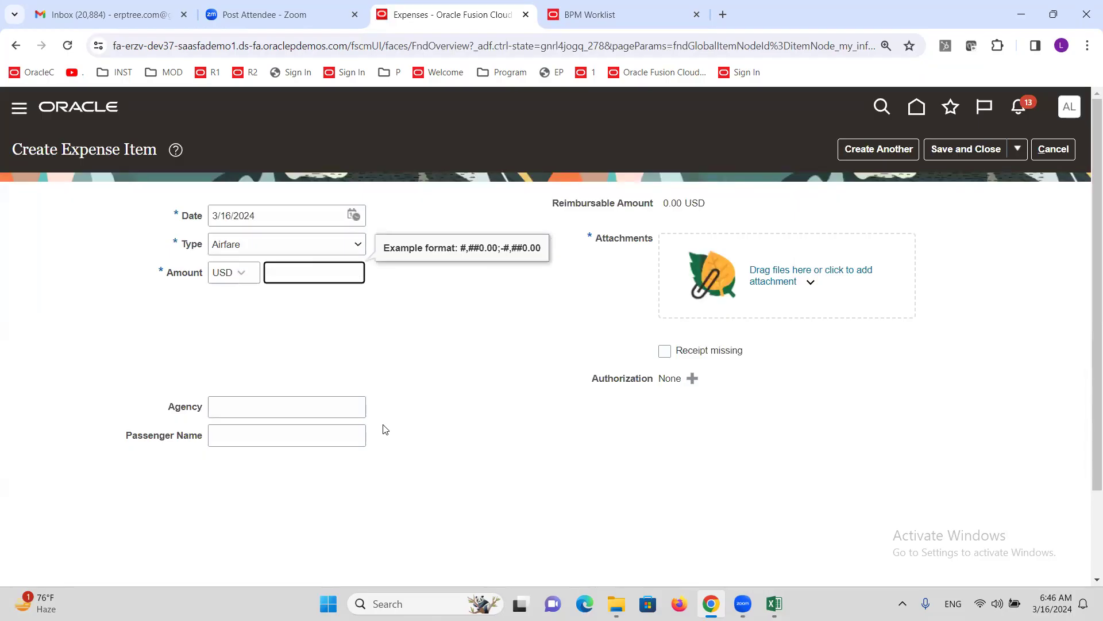
type("200")
left_click(374, 318)
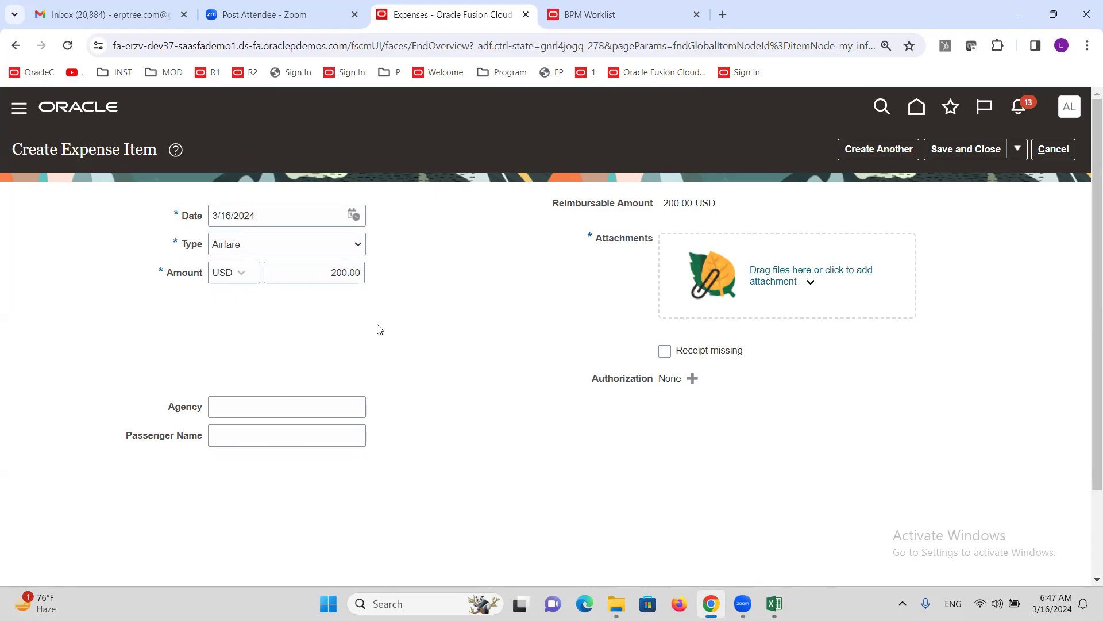
left_click(950, 153)
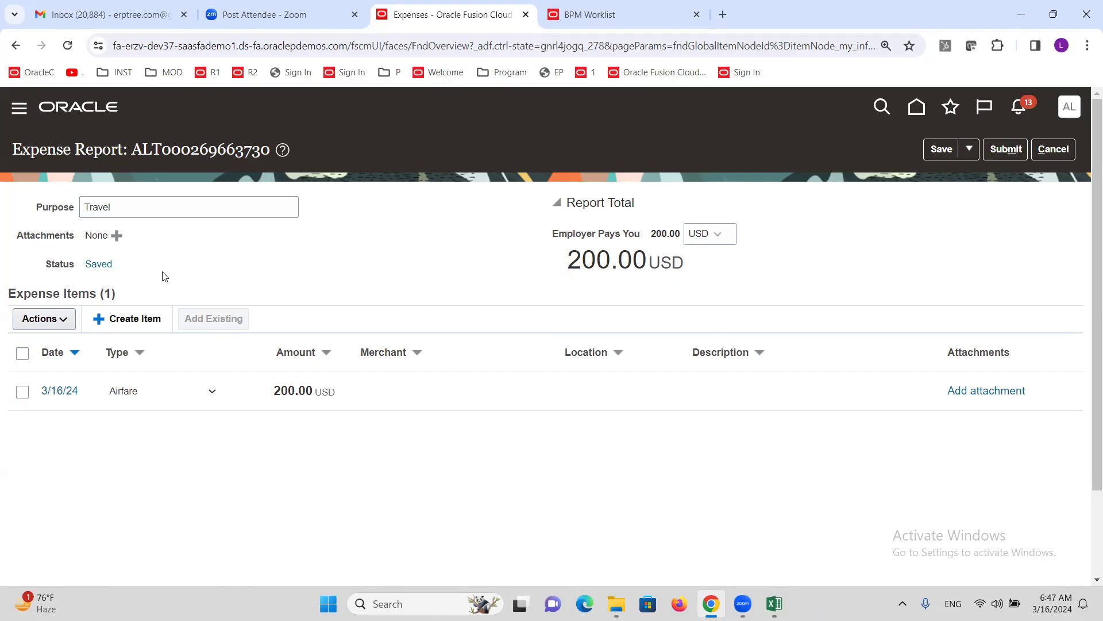
left_click(100, 268)
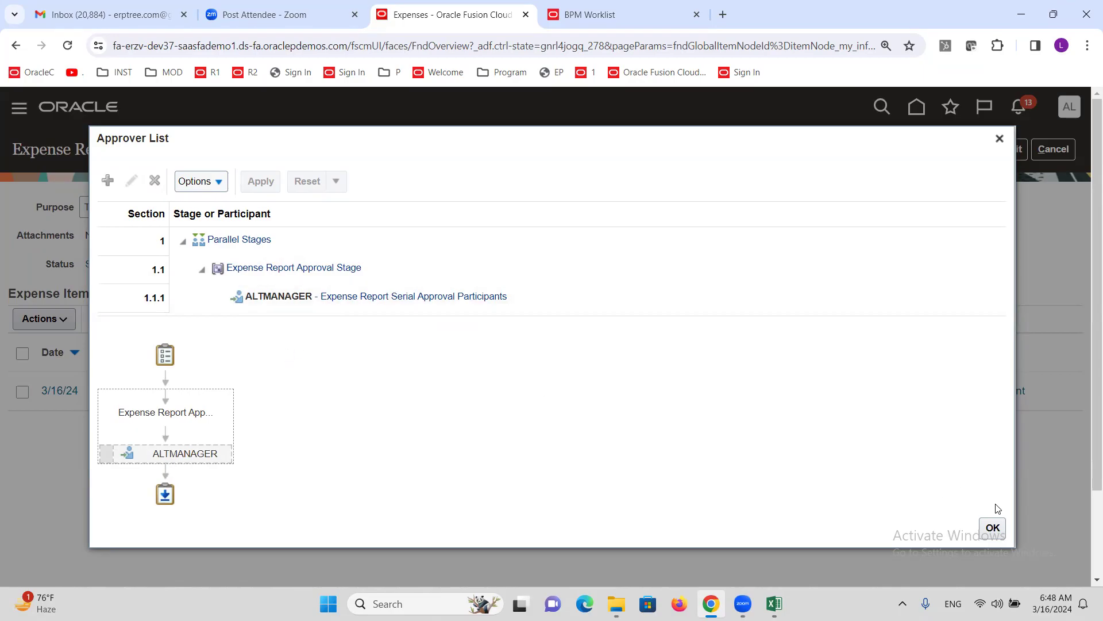
left_click(992, 527)
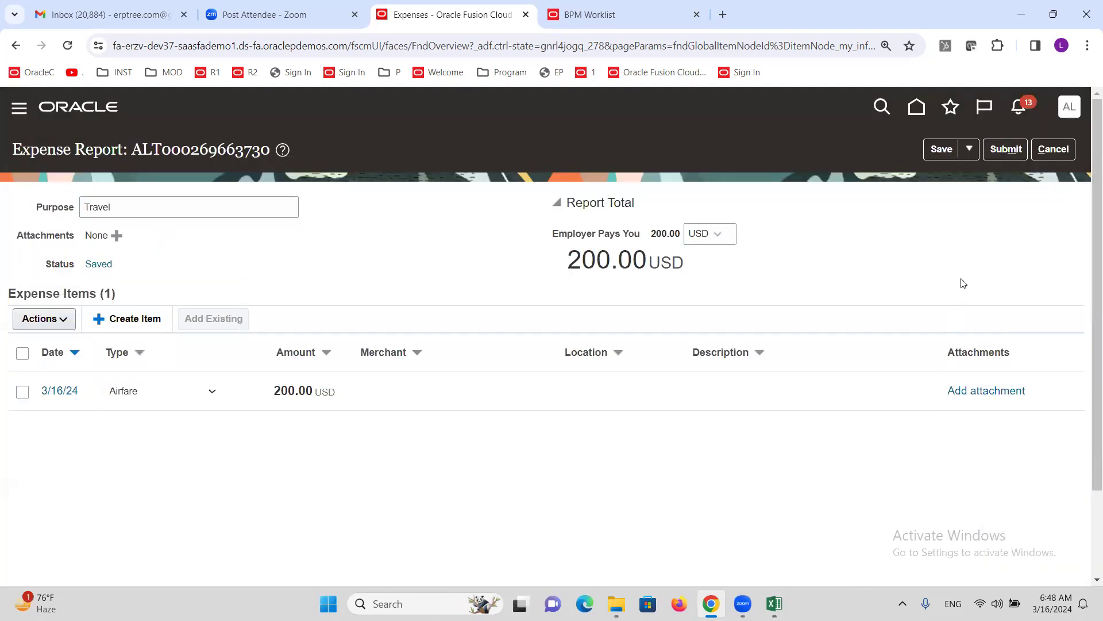
left_click(1006, 149)
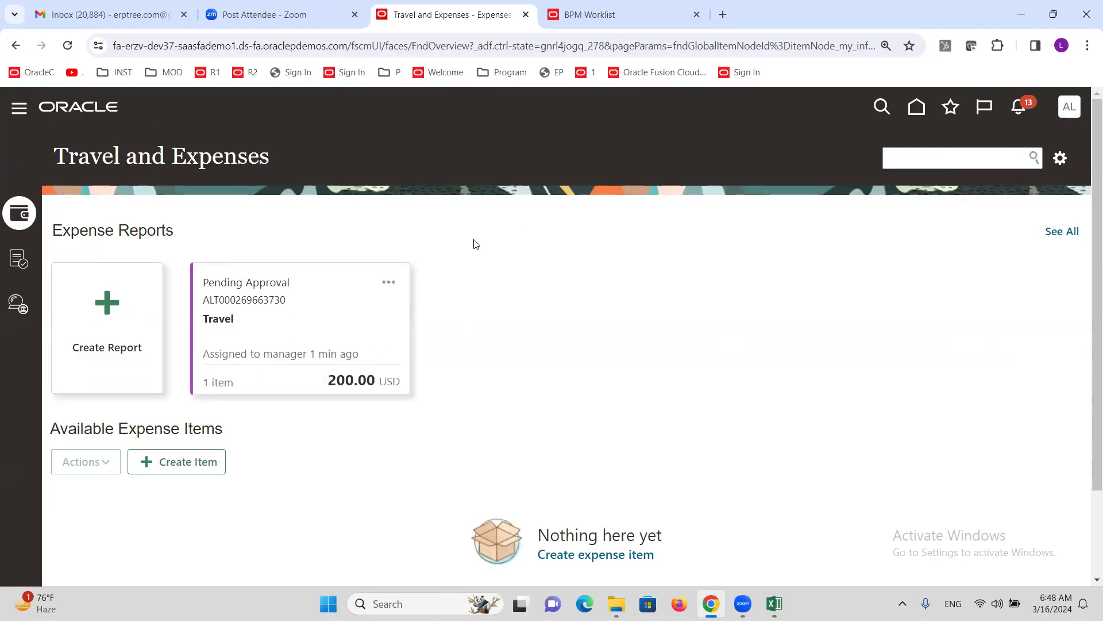
- Go to the Security Console's Users list from the navigator's Tools section
left_click(17, 111)
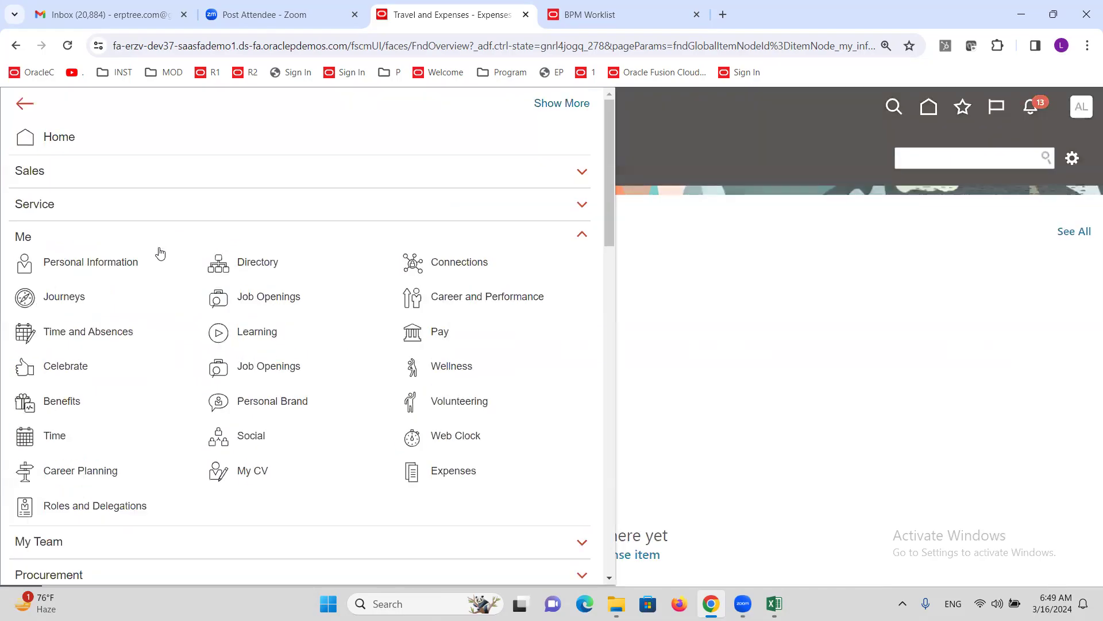
scroll(159, 275, "down", 5)
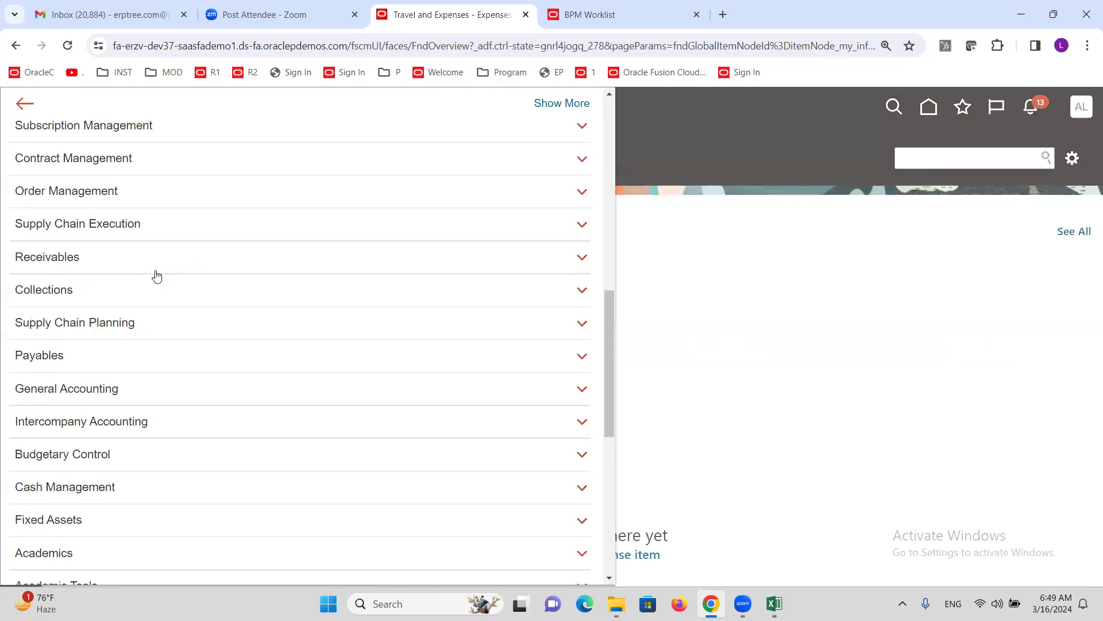
scroll(157, 276, "down", 7)
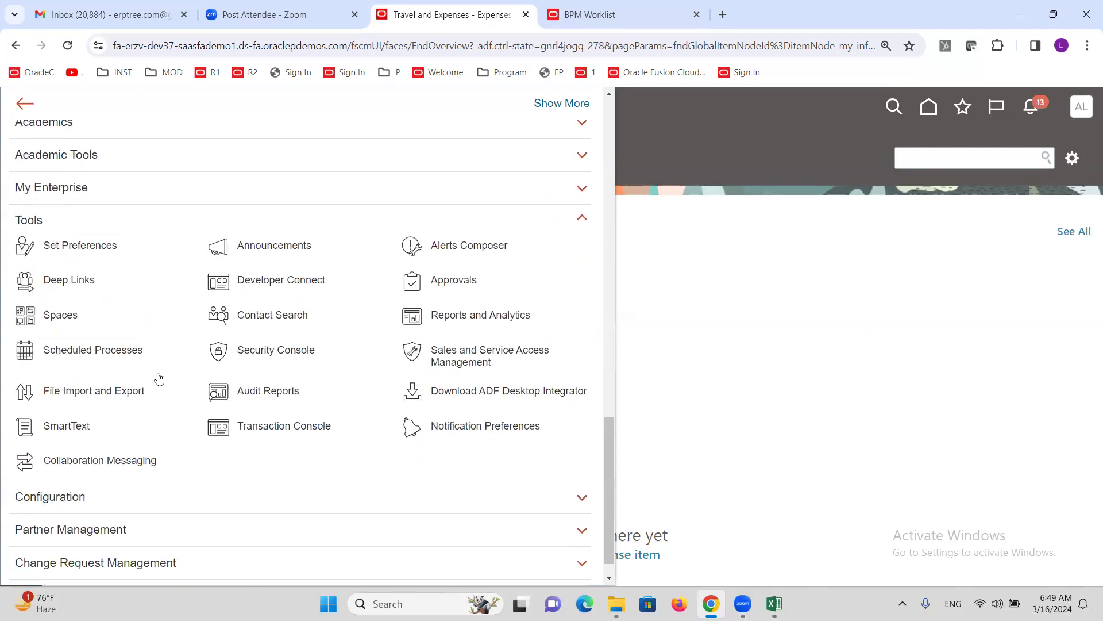
left_click(281, 351)
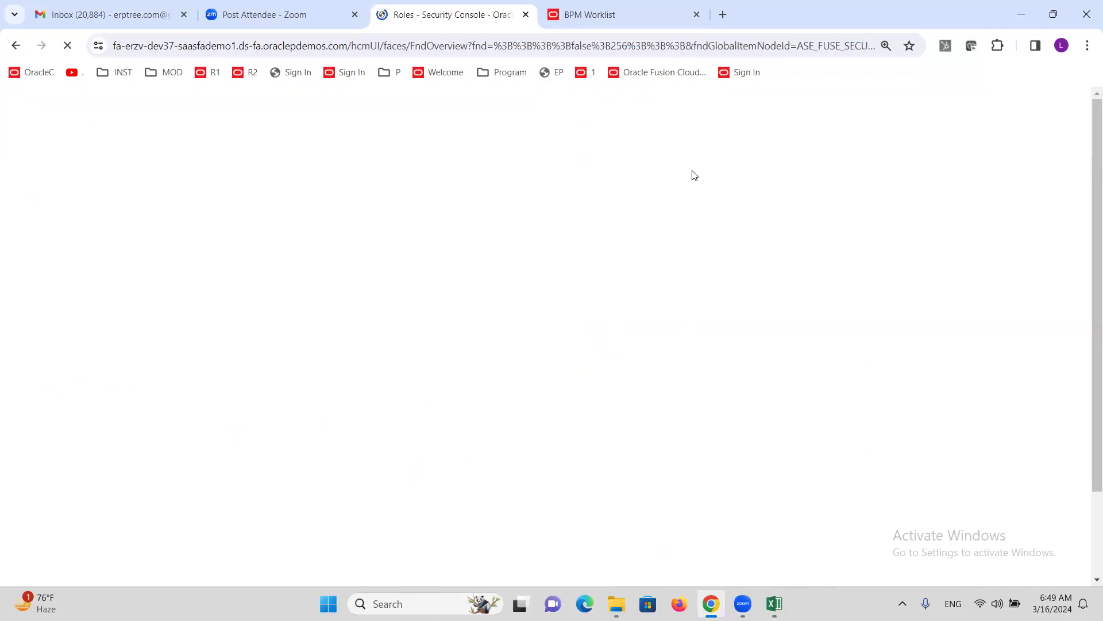
left_click(51, 299)
- Search users for the manager's user name and open that account
left_click(609, 208)
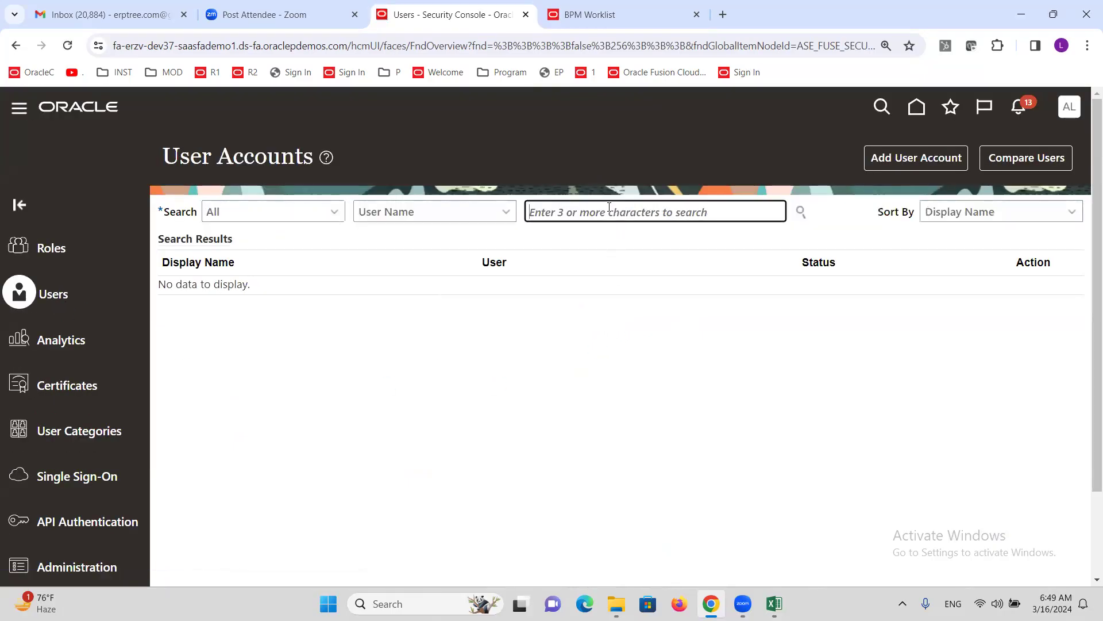
type("ALT")
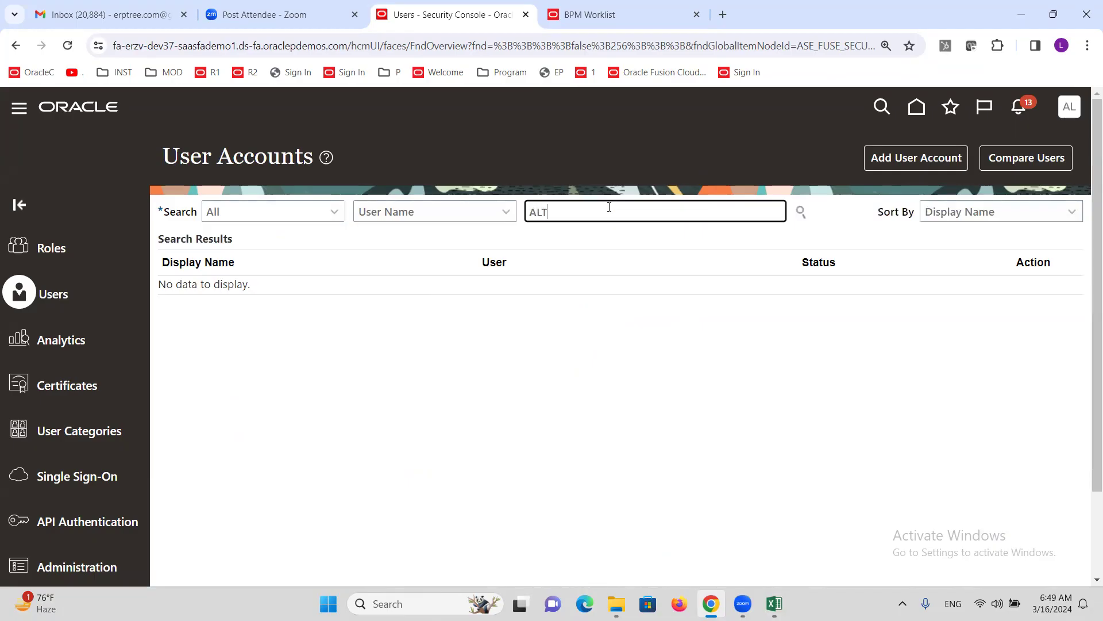
type("IN")
key("BackSpace")
type("MANAGER")
left_click(800, 213)
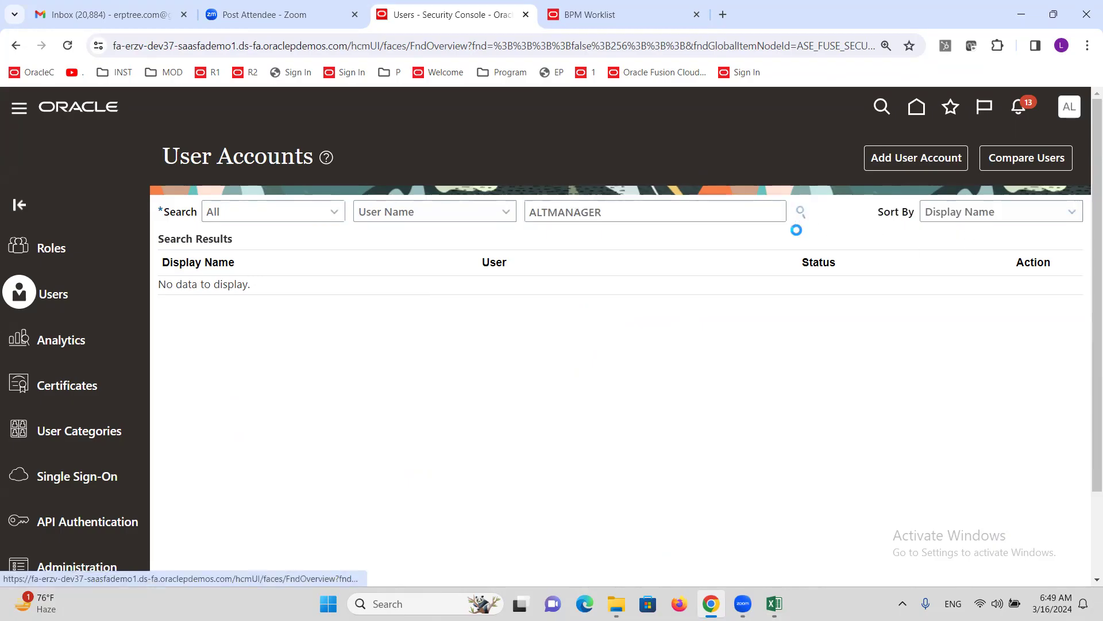
left_click(577, 301)
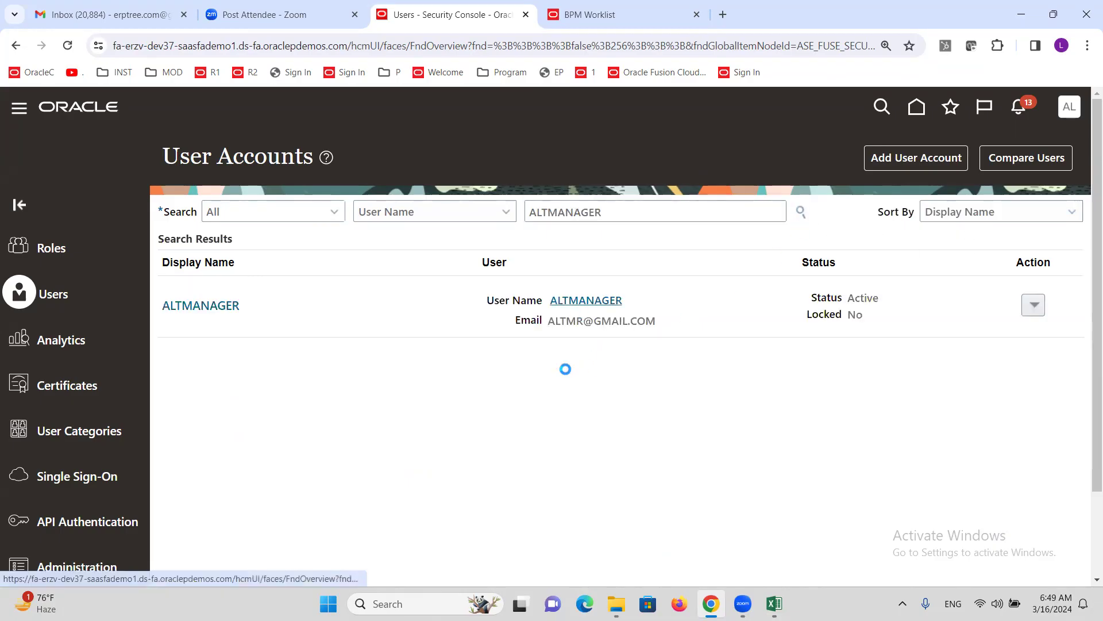
- Manually reset the manager's password, entering and confirming the new password, then return to User Accounts
left_click(784, 168)
left_click(355, 298)
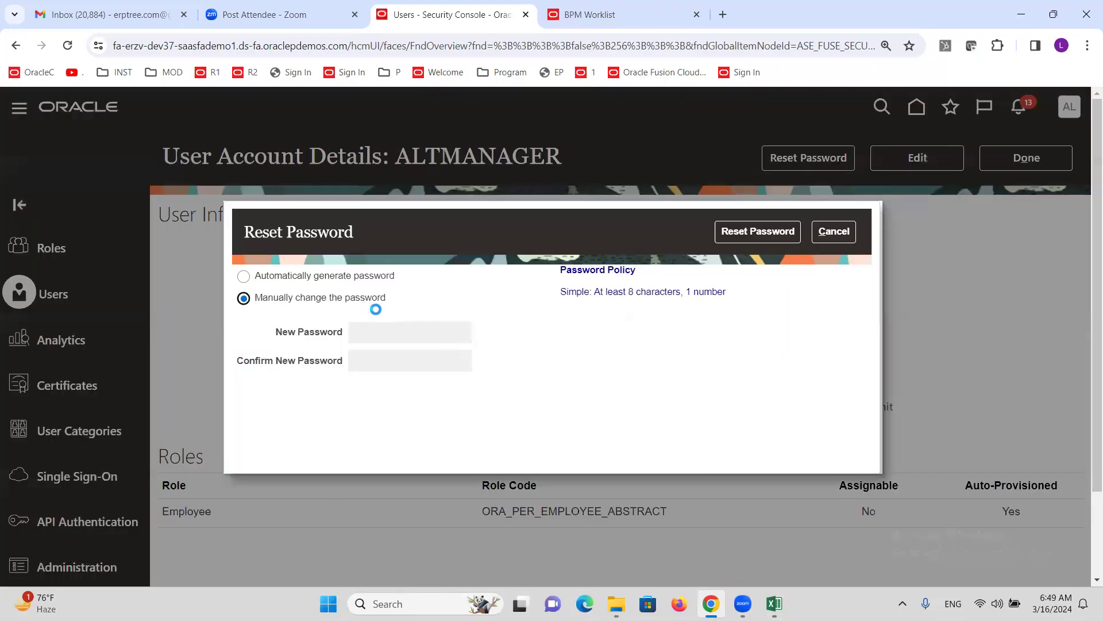
left_click(415, 327)
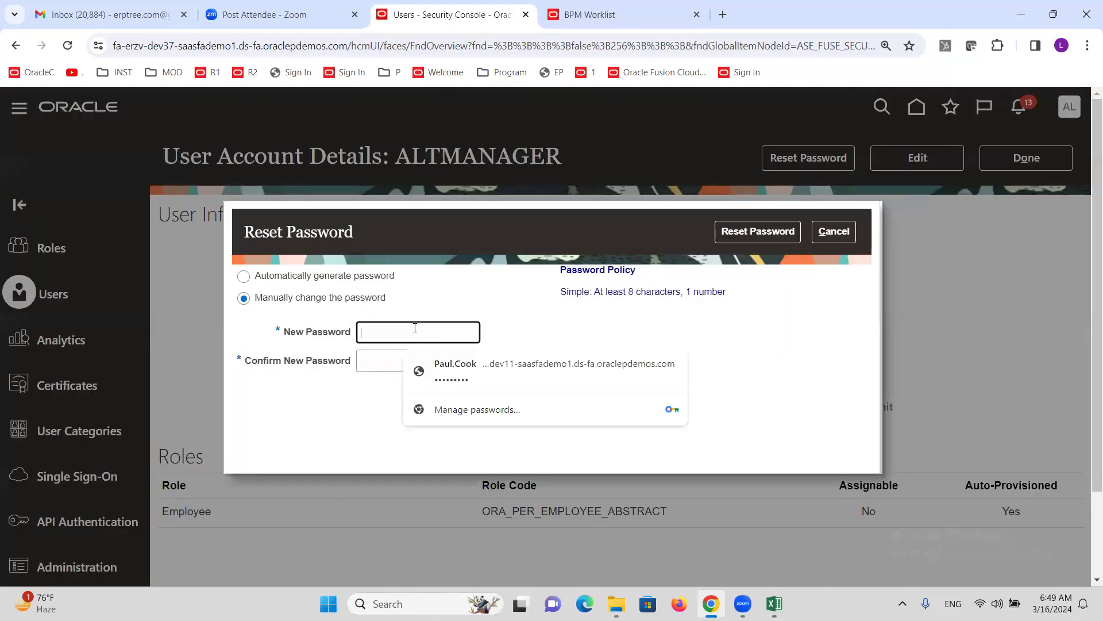
type("Wel")
key("Tab")
type("W")
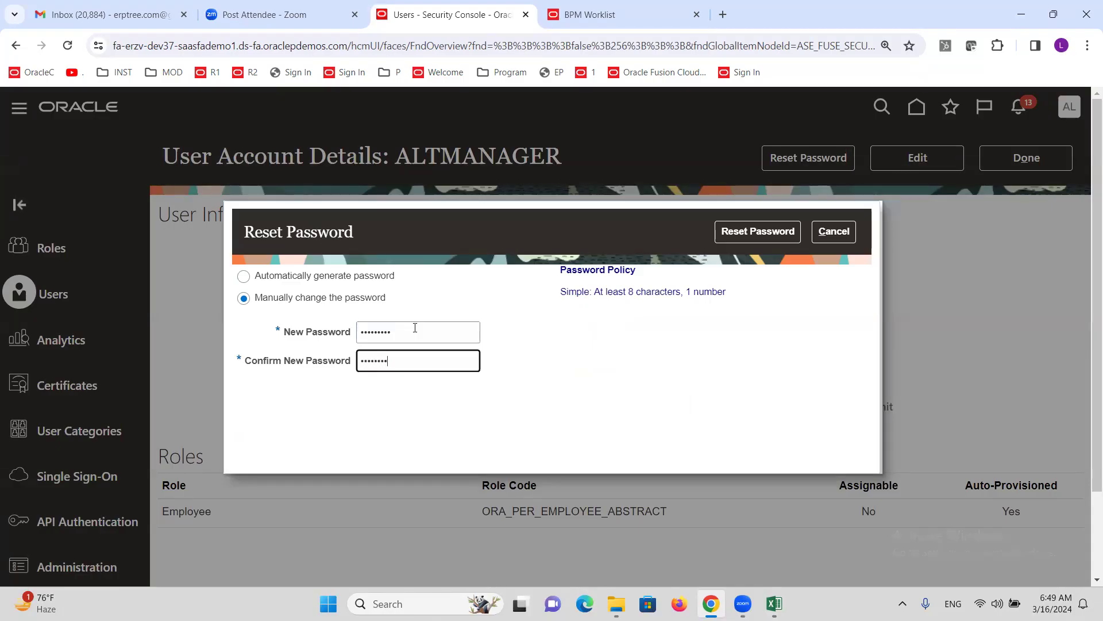
left_click(747, 231)
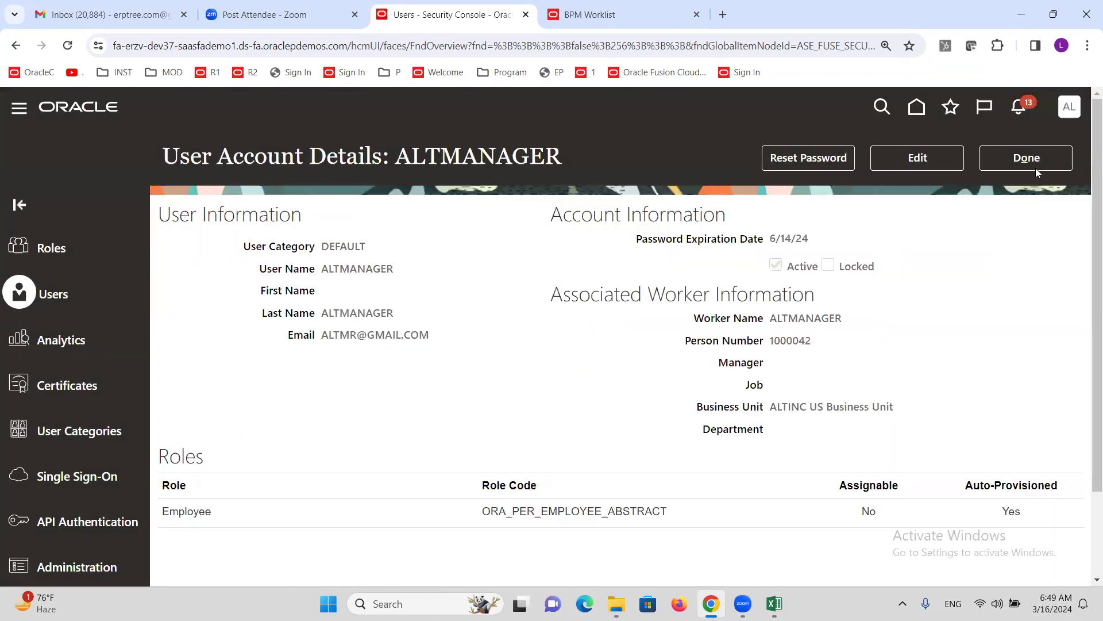
left_click(1036, 166)
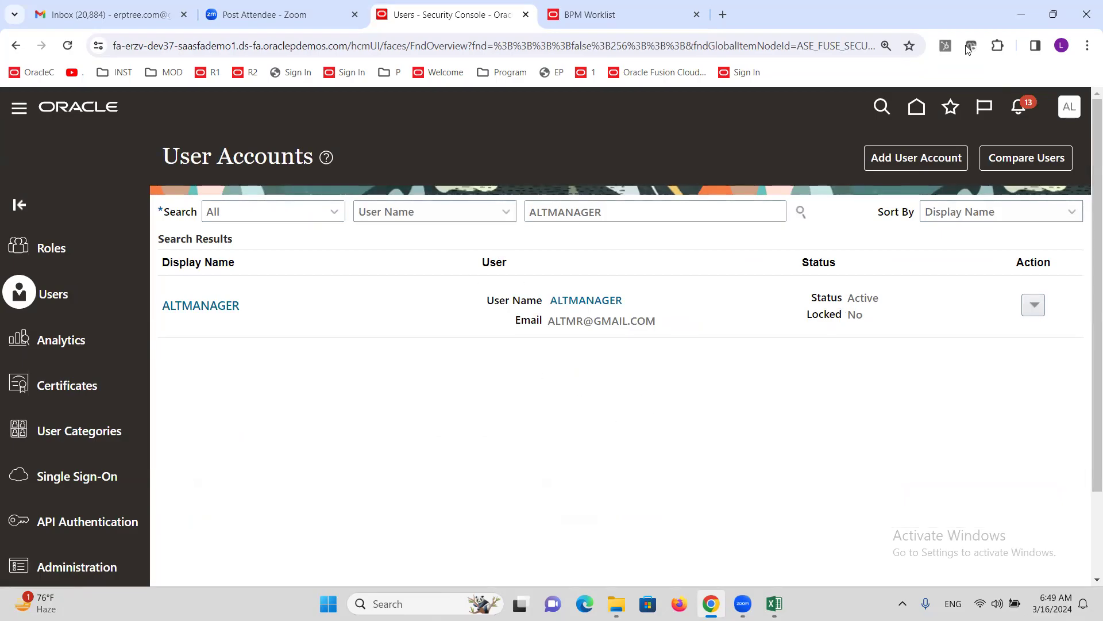
- Copy the Oracle demo site address from Chrome and load it in a Firefox tab
left_click(956, 46)
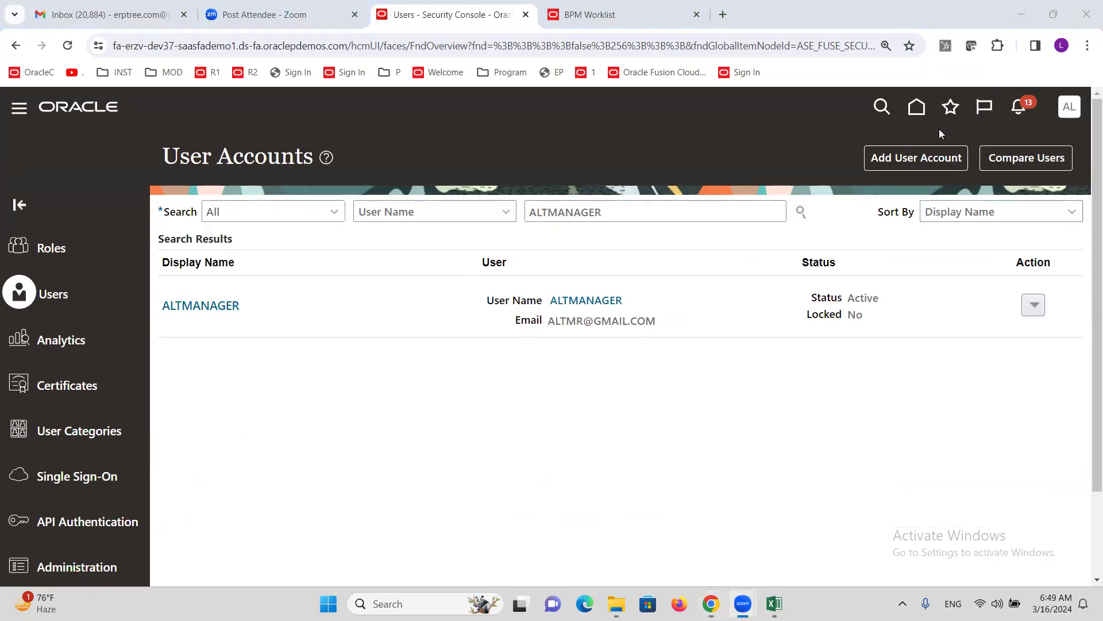
left_click_drag(347, 49, 112, 47)
key("ctrl+c")
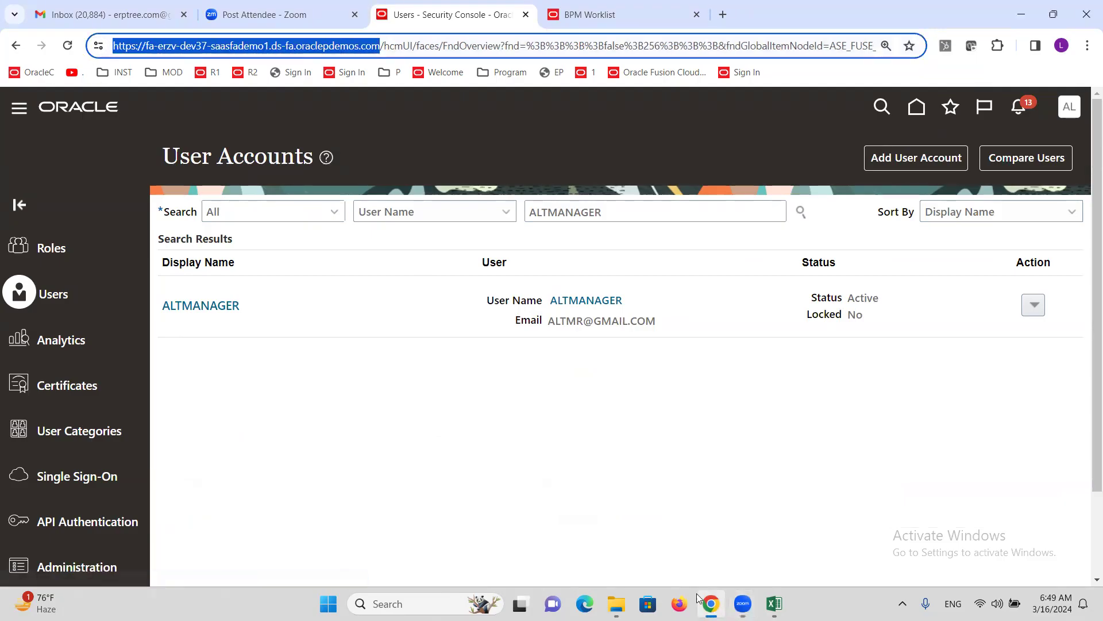
left_click(679, 603)
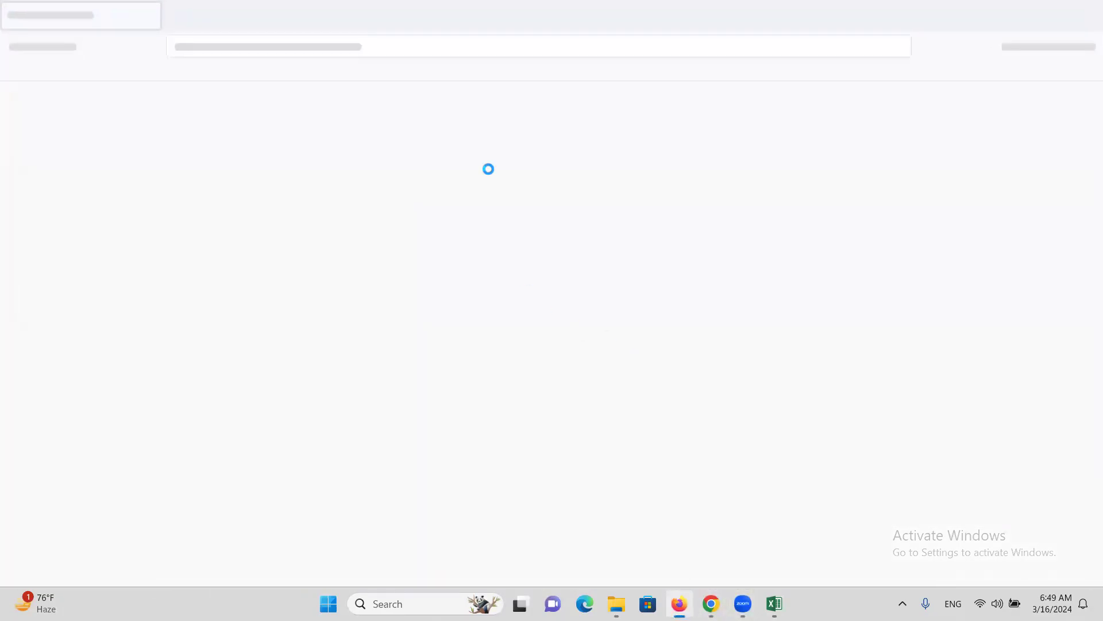
key("ctrl+v")
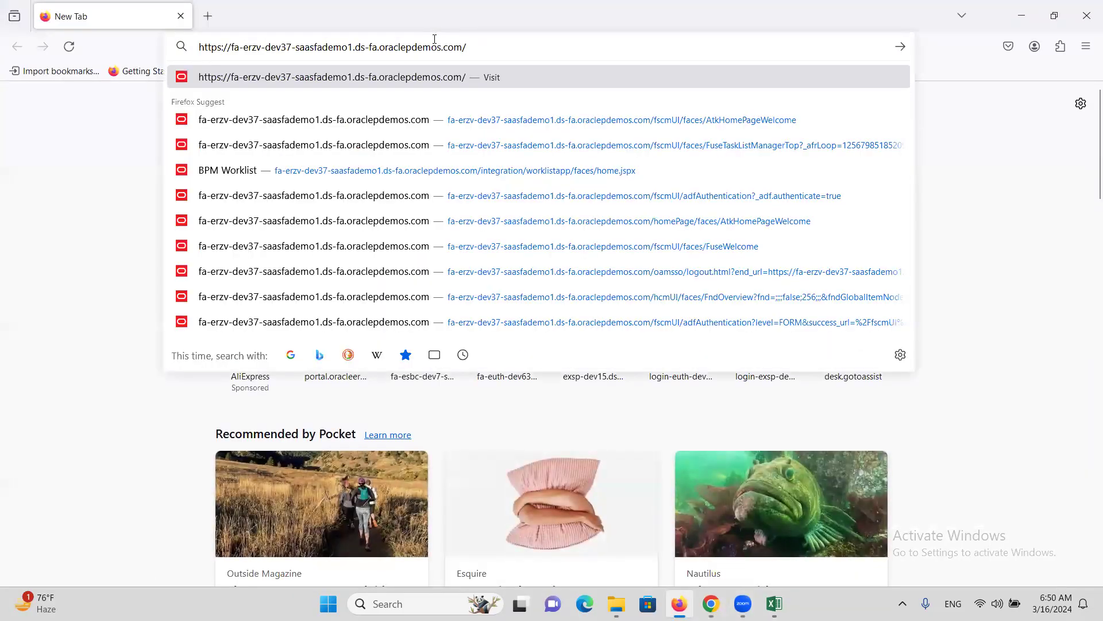
key("Return")
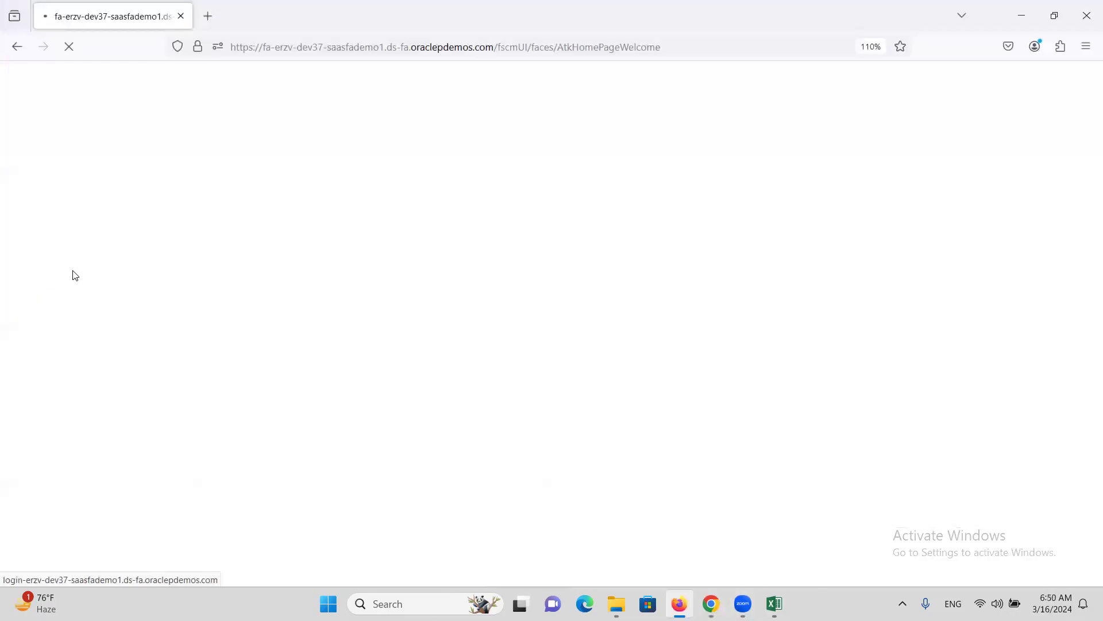
- Sign in with the manager's user ID and password, declining to save the password
type("ALTMANAGER")
key("Tab")
type("••••••••")
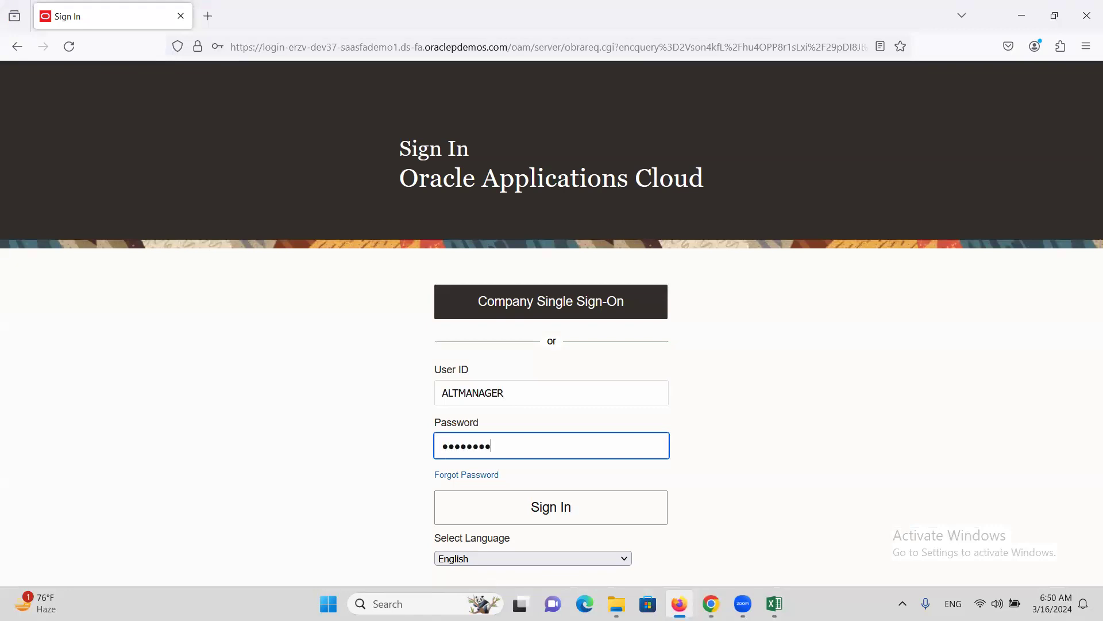
key("Return")
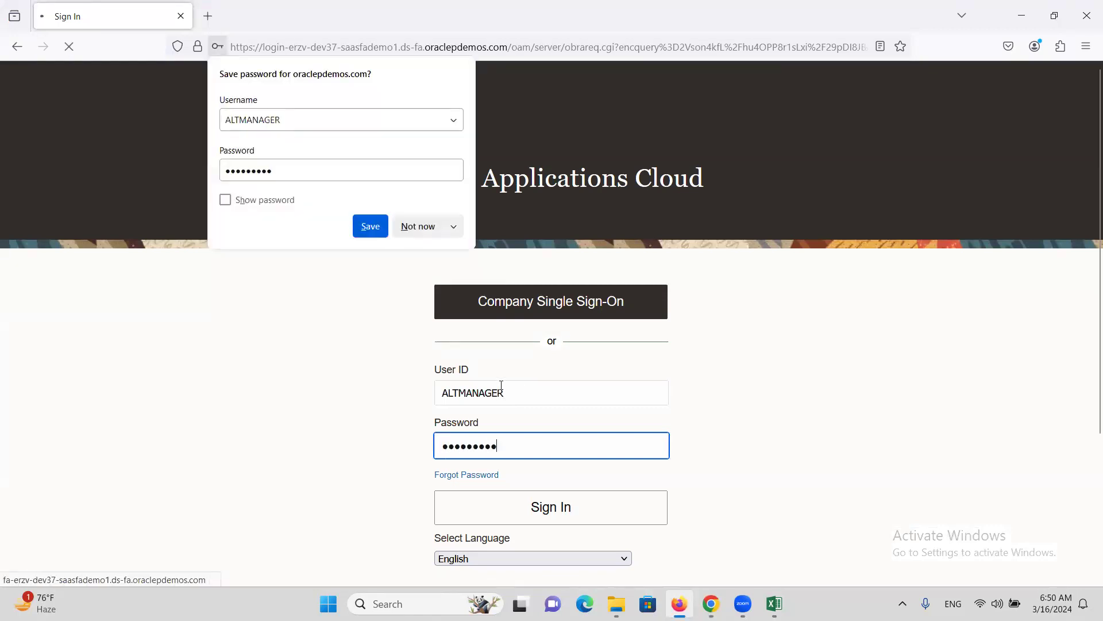
left_click(444, 224)
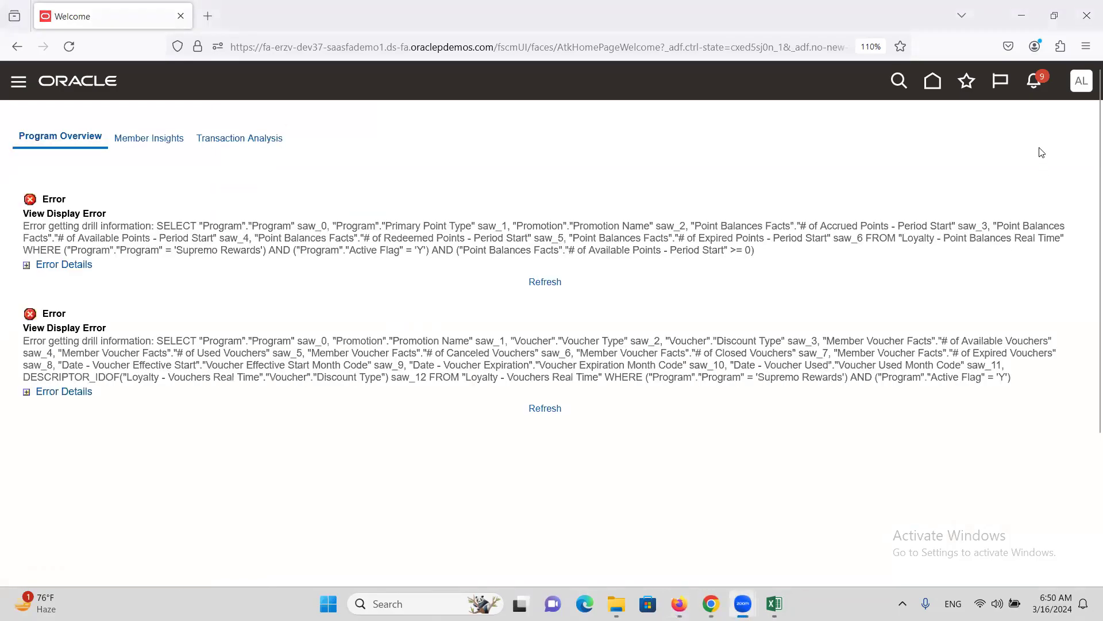
- Open the BPM Worklist from the full notifications page, showing the manager's nine tasks
left_click(1035, 81)
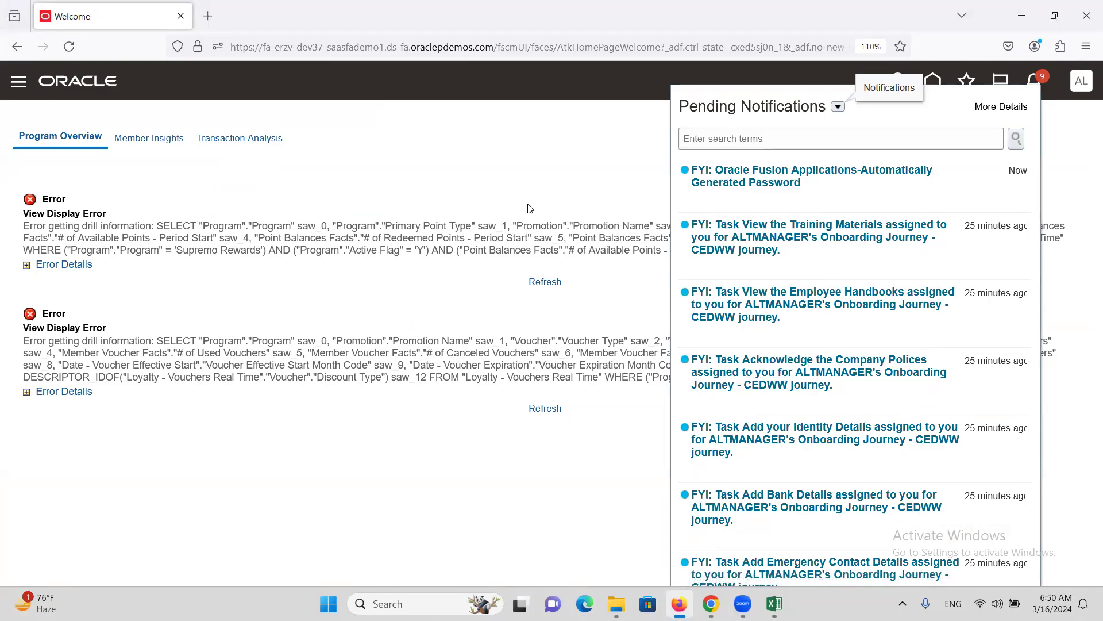
left_click(69, 84)
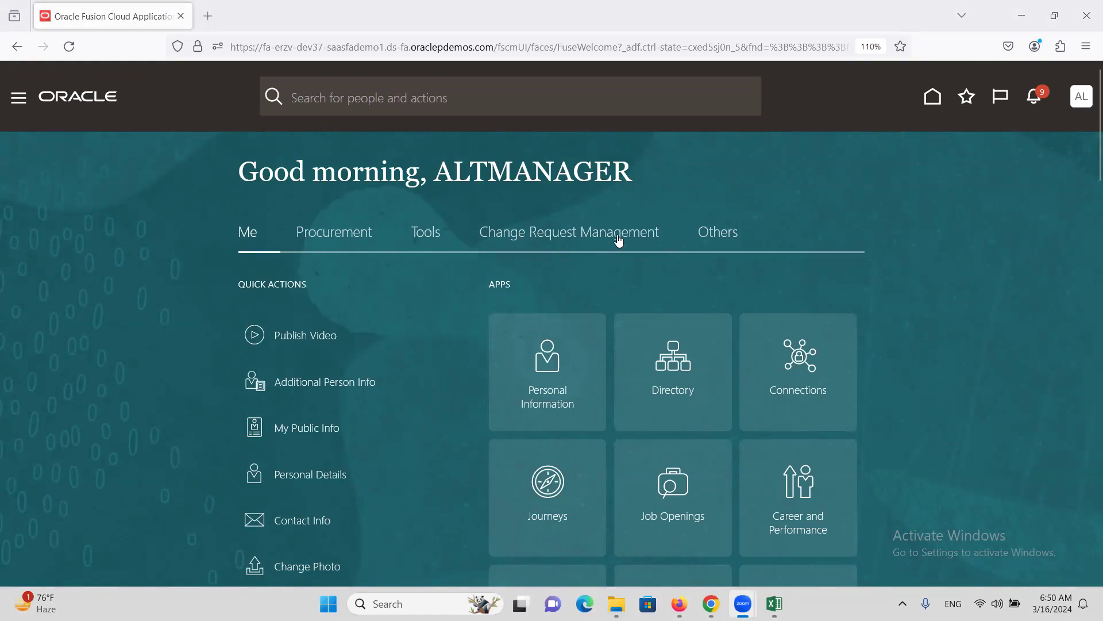
left_click(1038, 100)
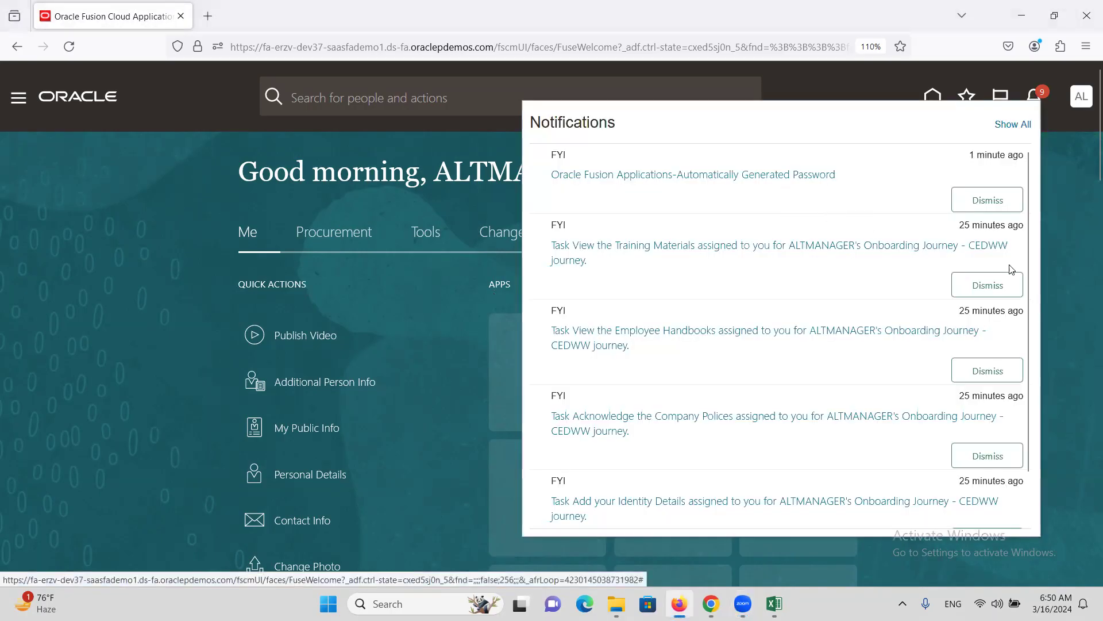
left_click(1017, 126)
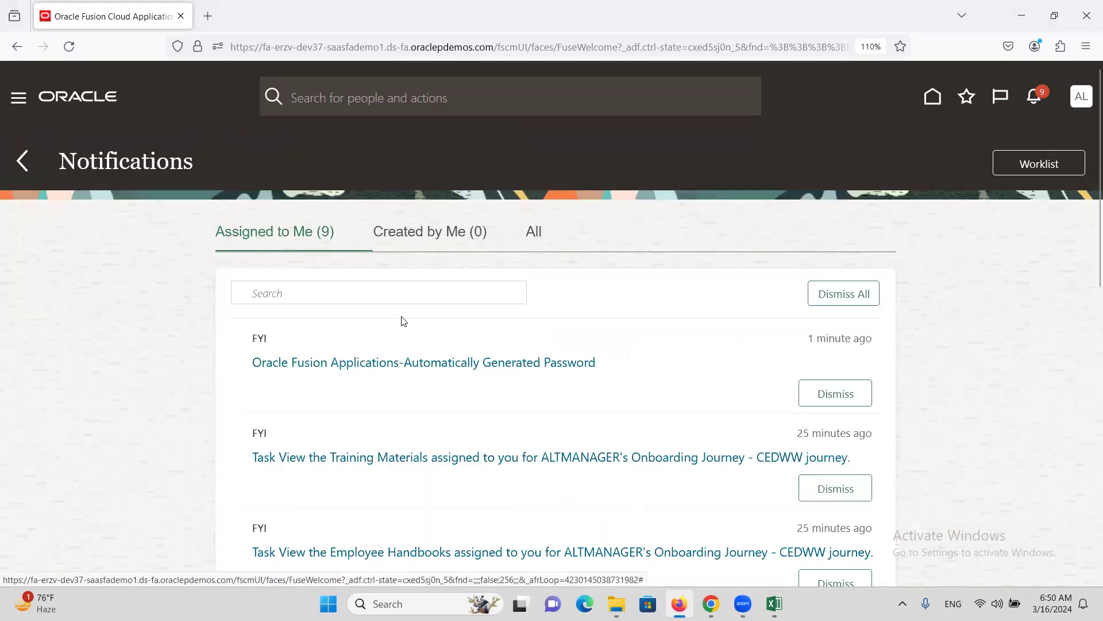
left_click(1037, 163)
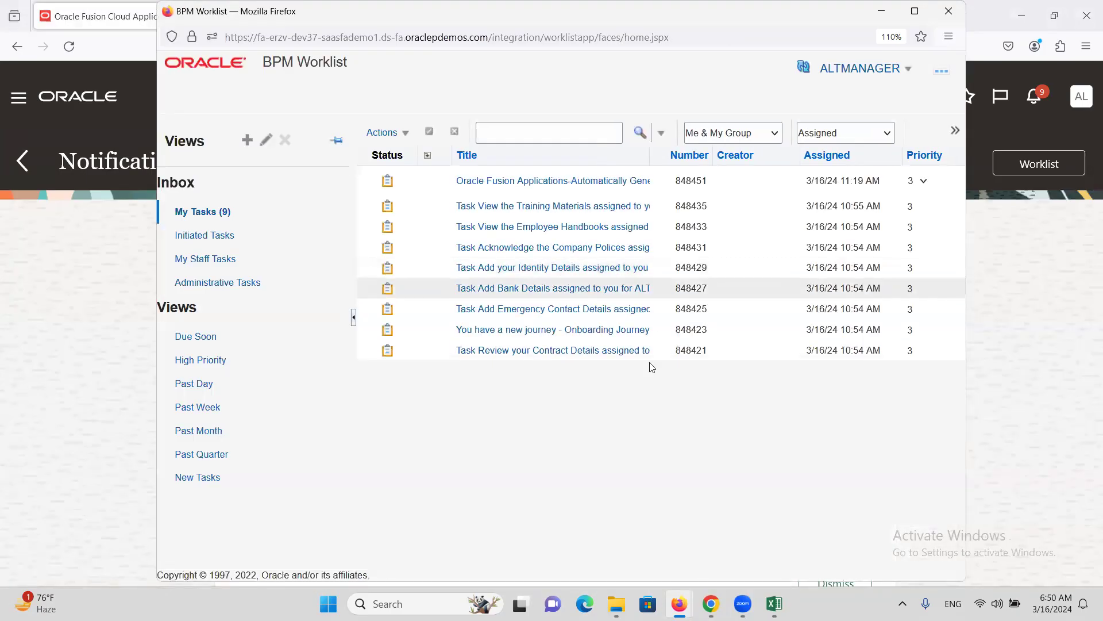
left_click(213, 218)
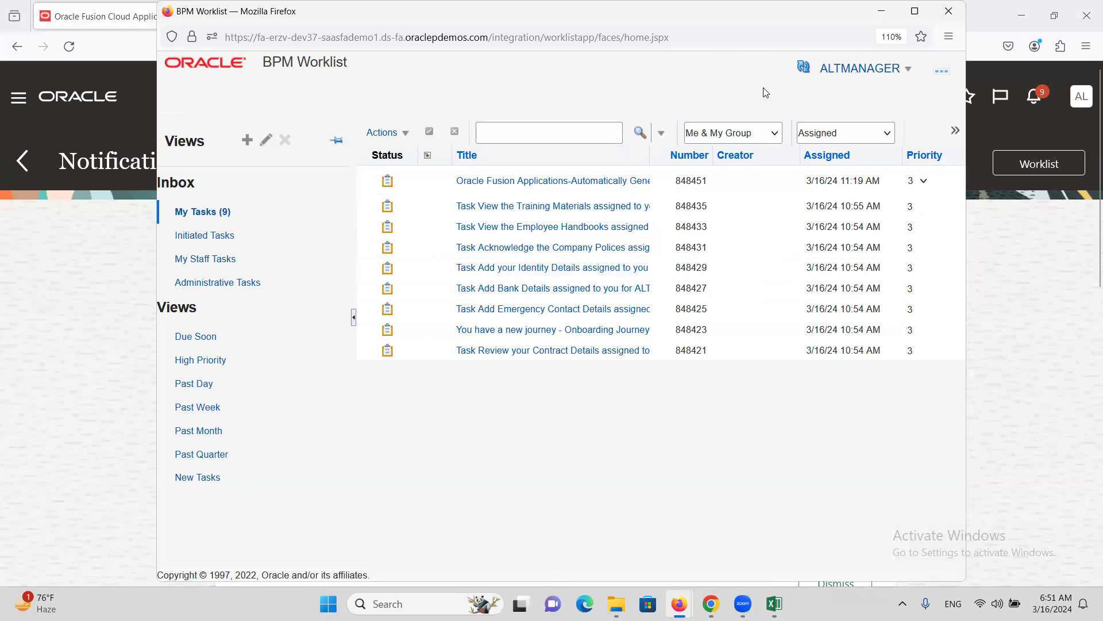
left_click(806, 69)
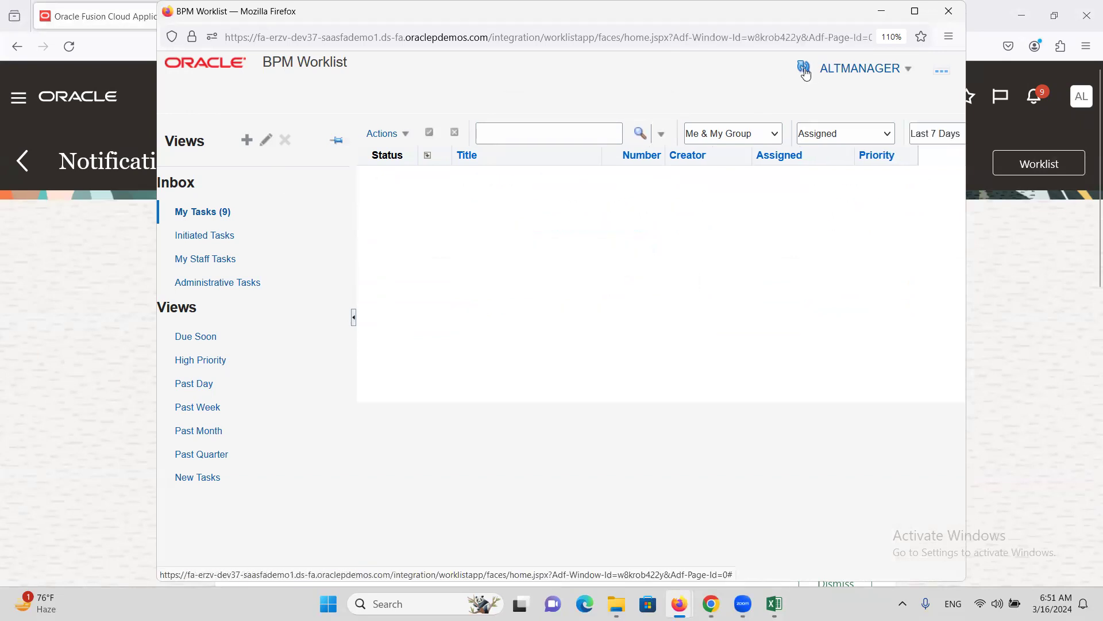
left_click(805, 68)
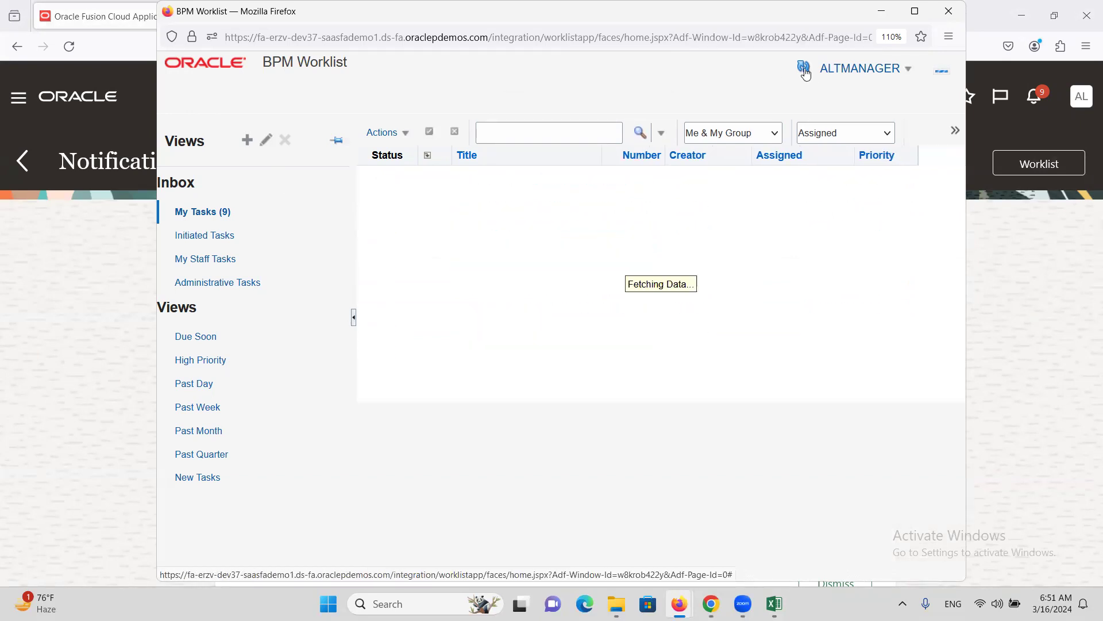
left_click(805, 69)
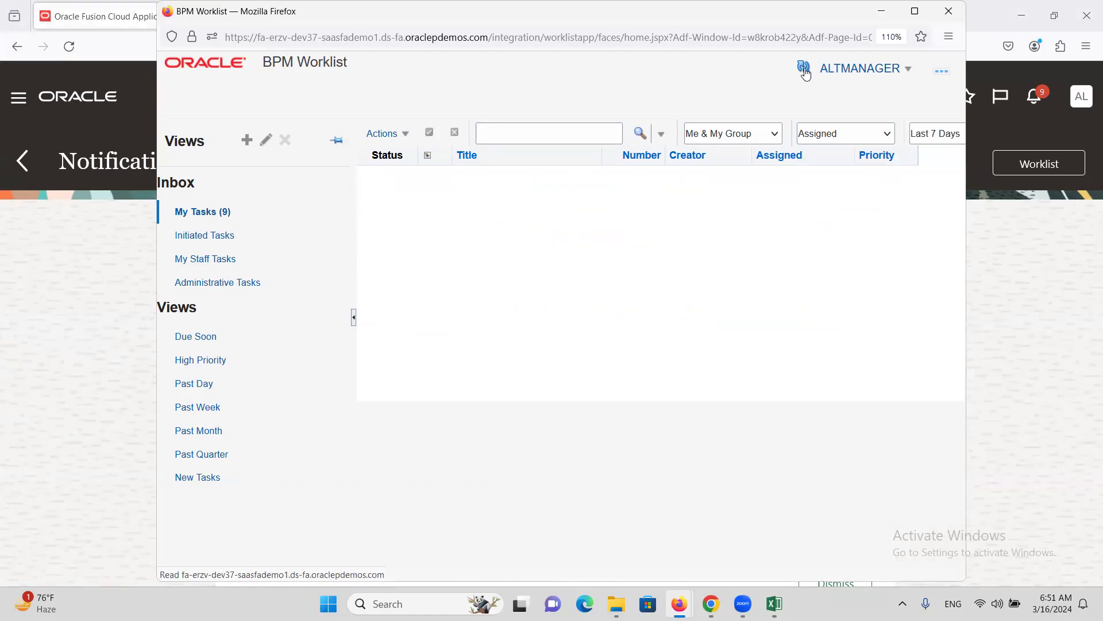
left_click(805, 69)
left_click(806, 70)
left_click(804, 70)
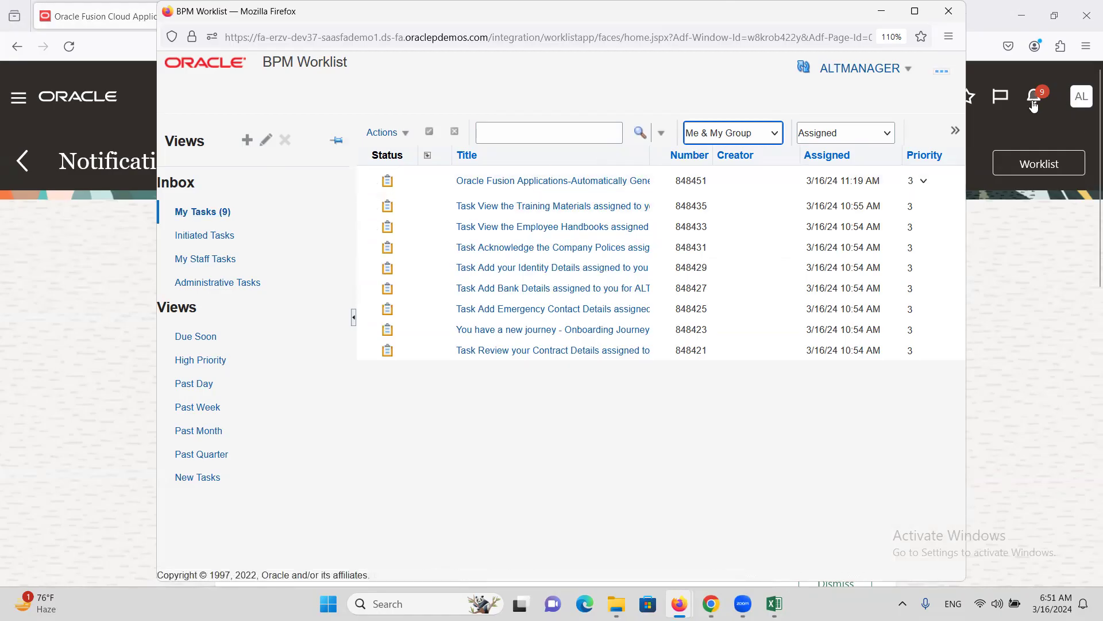
left_click(804, 62)
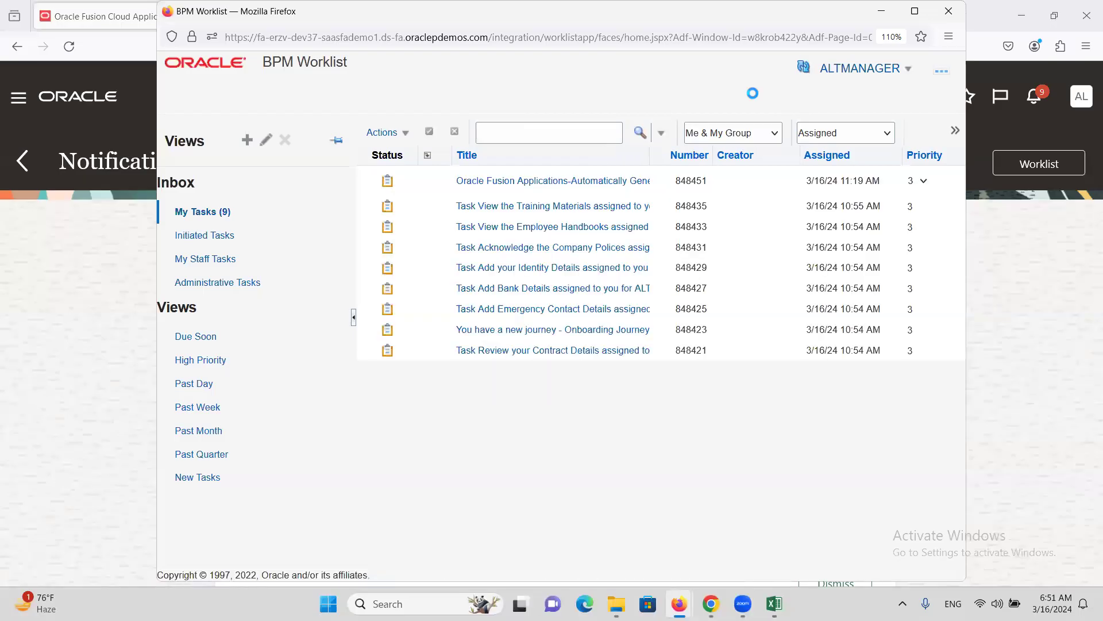
left_click(804, 66)
left_click(803, 68)
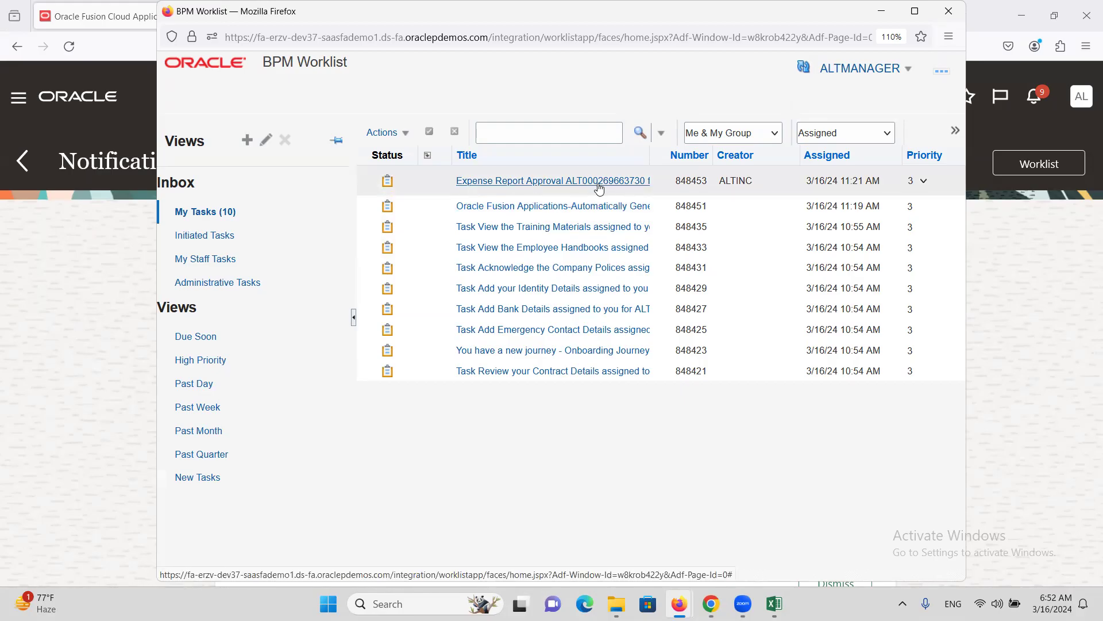
left_click(961, 5)
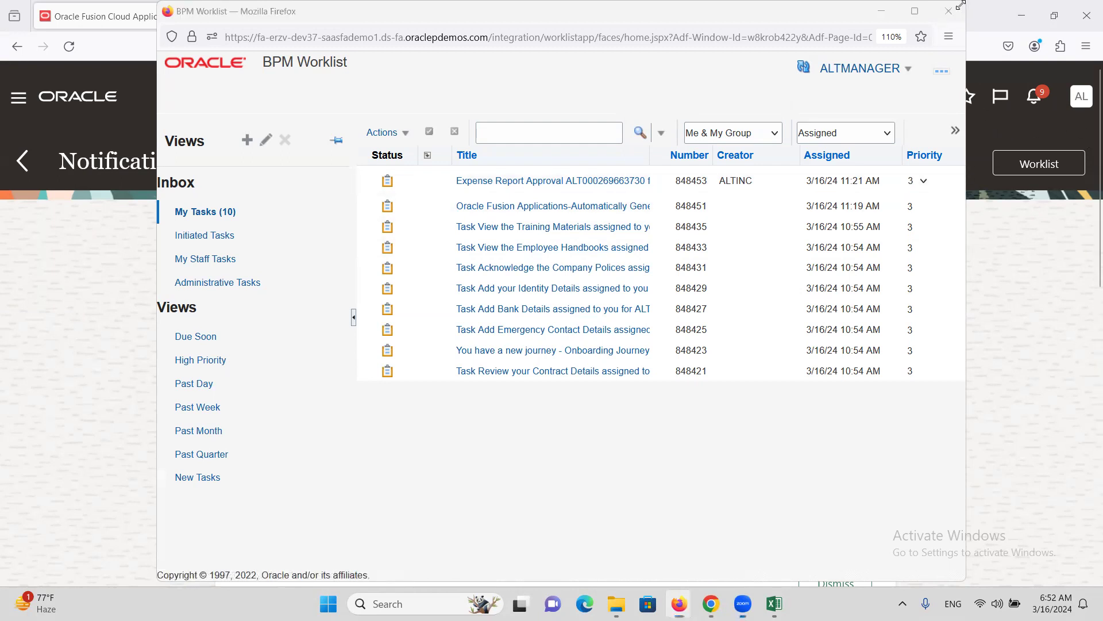
left_click(949, 10)
left_click(1034, 109)
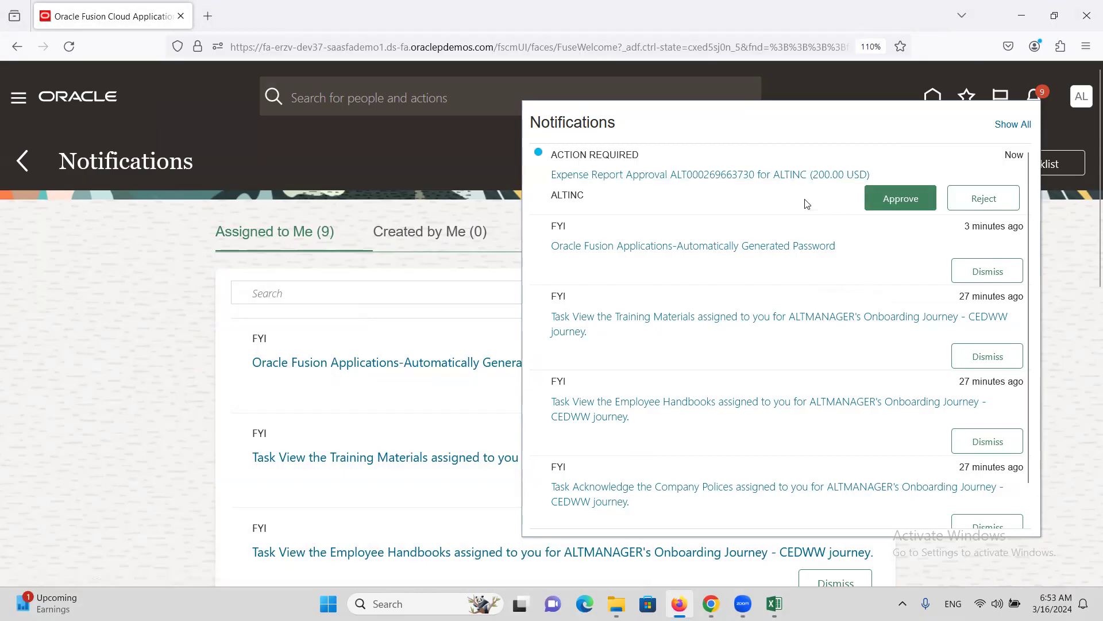
left_click(915, 208)
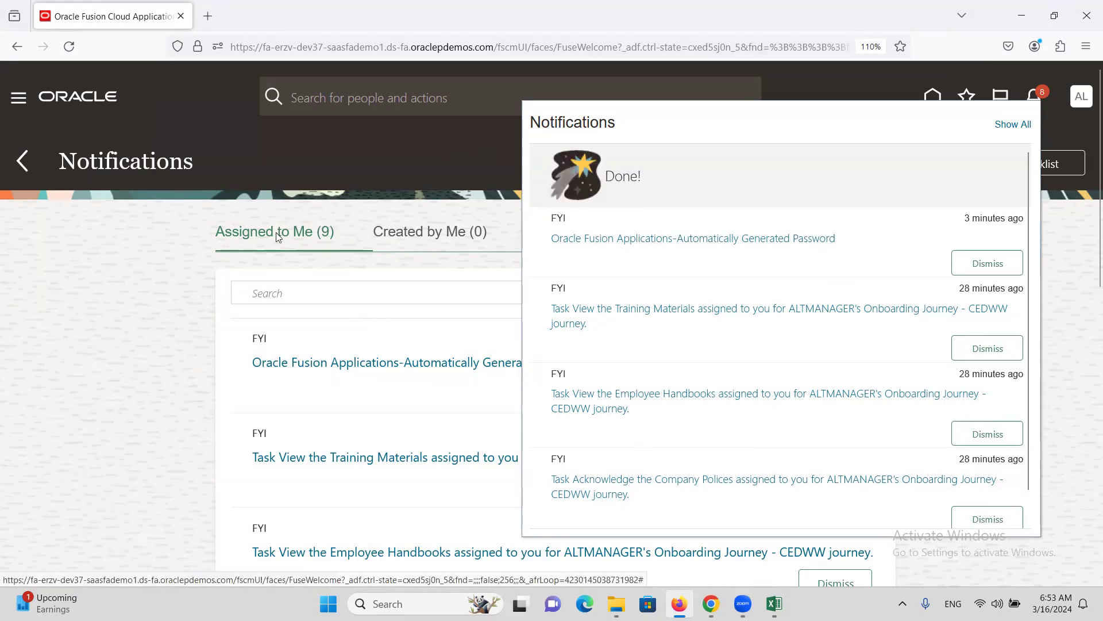
- Back in Chrome, open Tools > Scheduled Processes from the navigator, showing last-hour processes
left_click(711, 603)
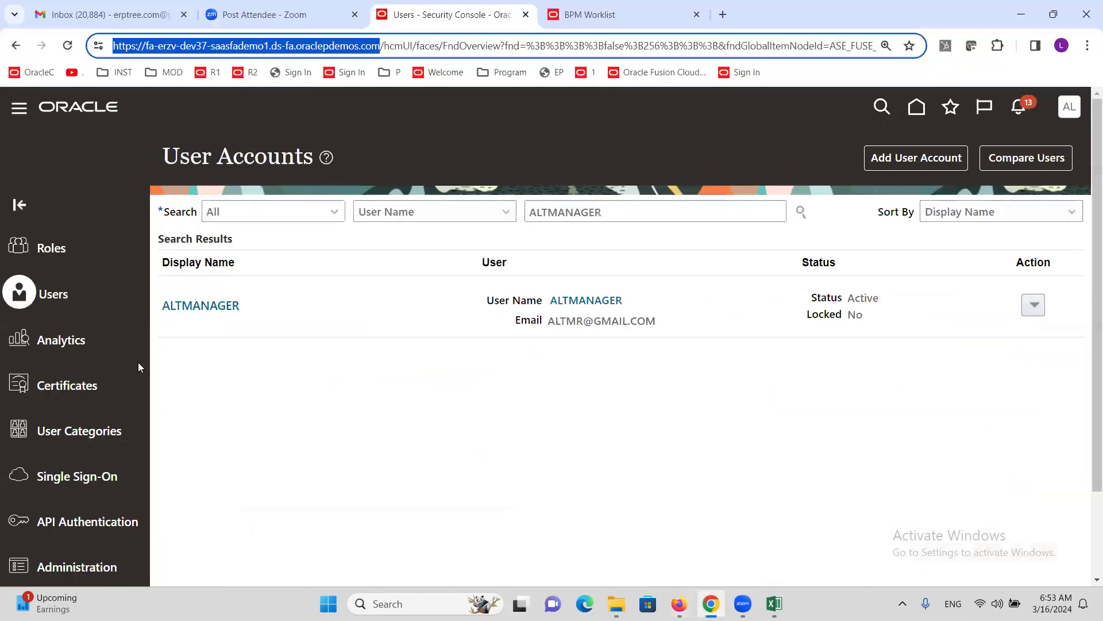
left_click(19, 115)
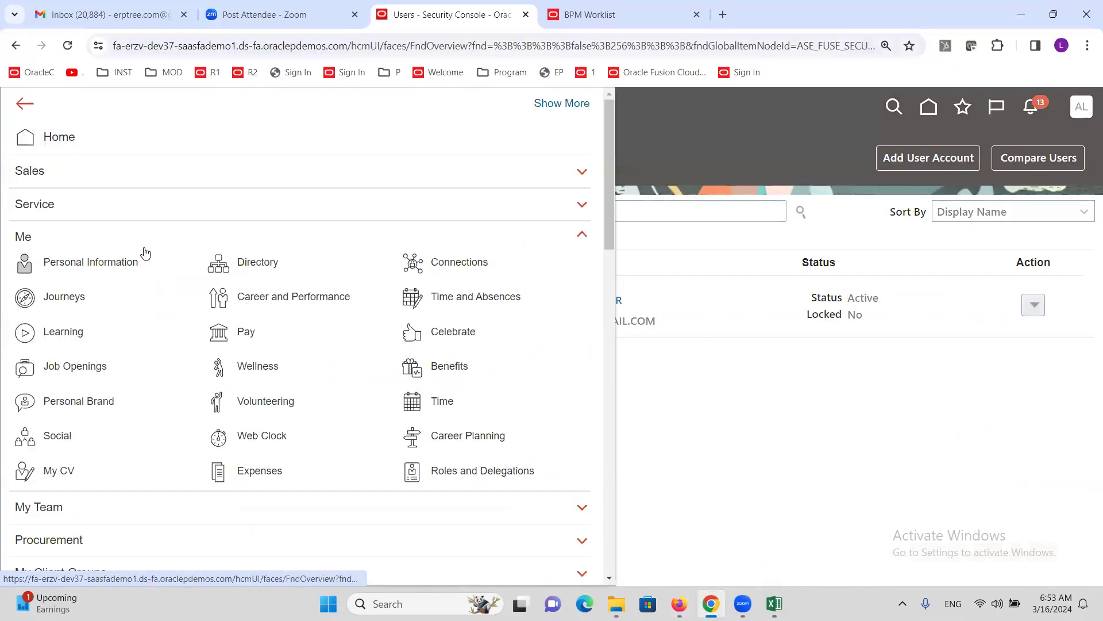
left_click(275, 473)
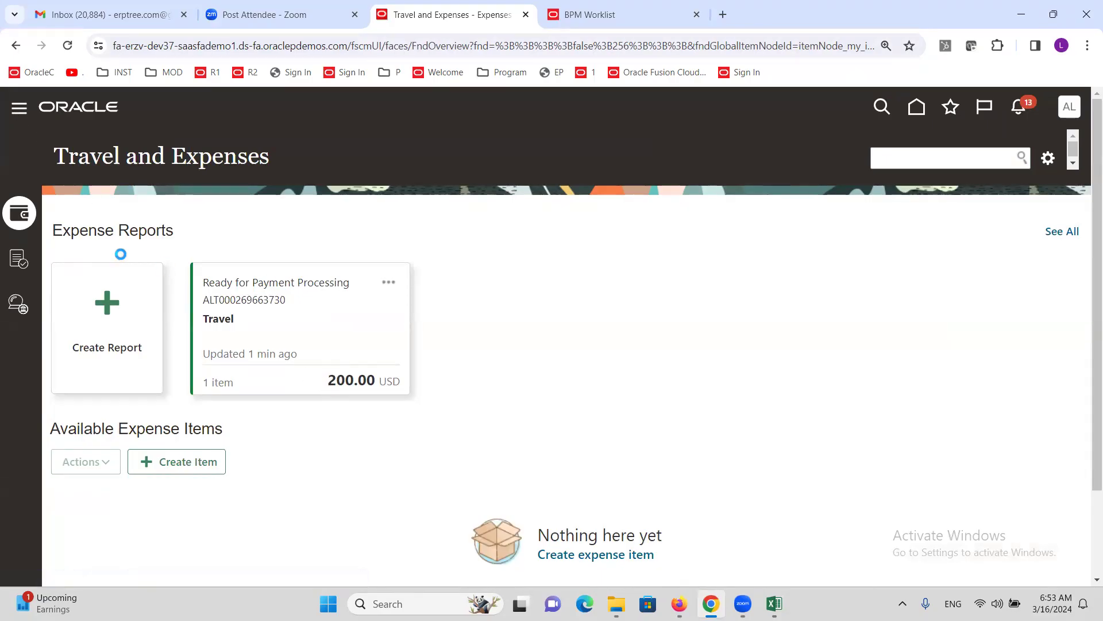
scroll(146, 318, "down", 6)
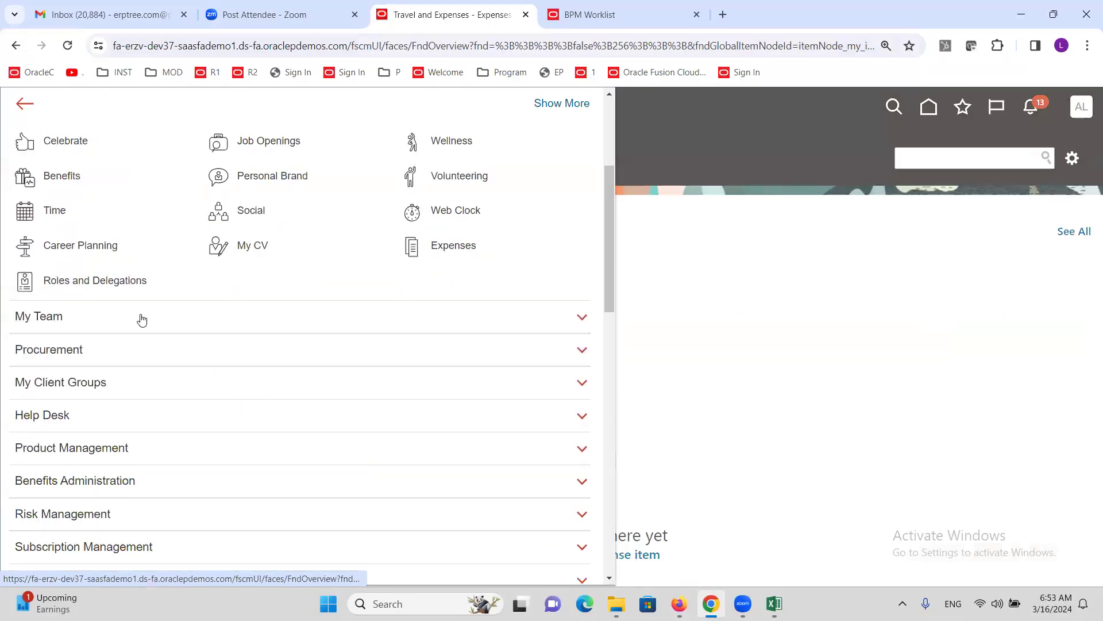
scroll(145, 318, "down", 6)
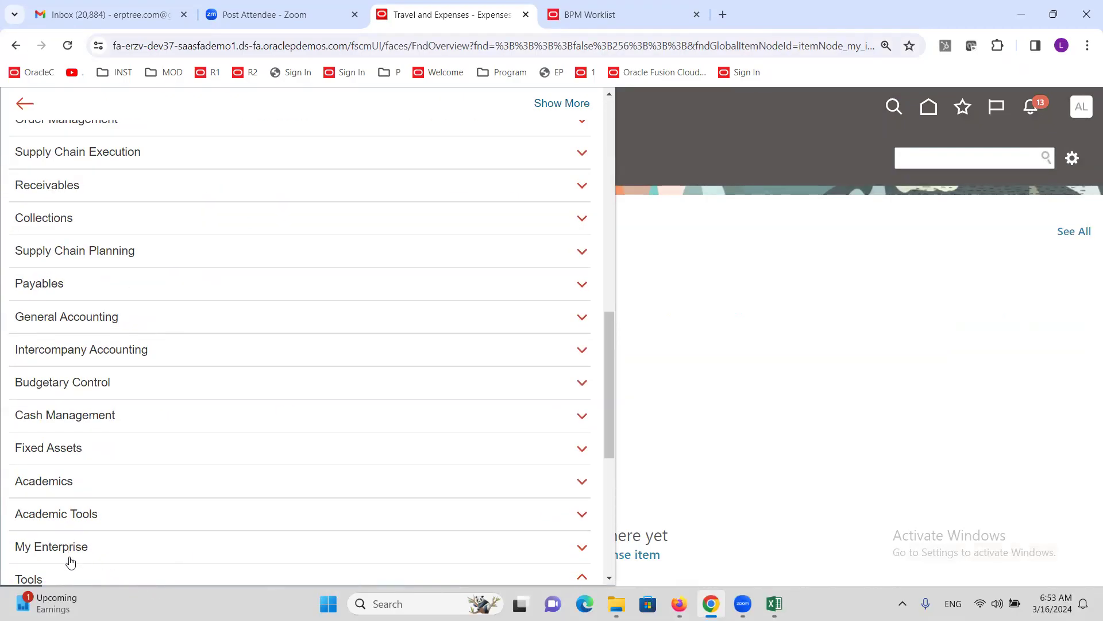
scroll(187, 377, "down", 3)
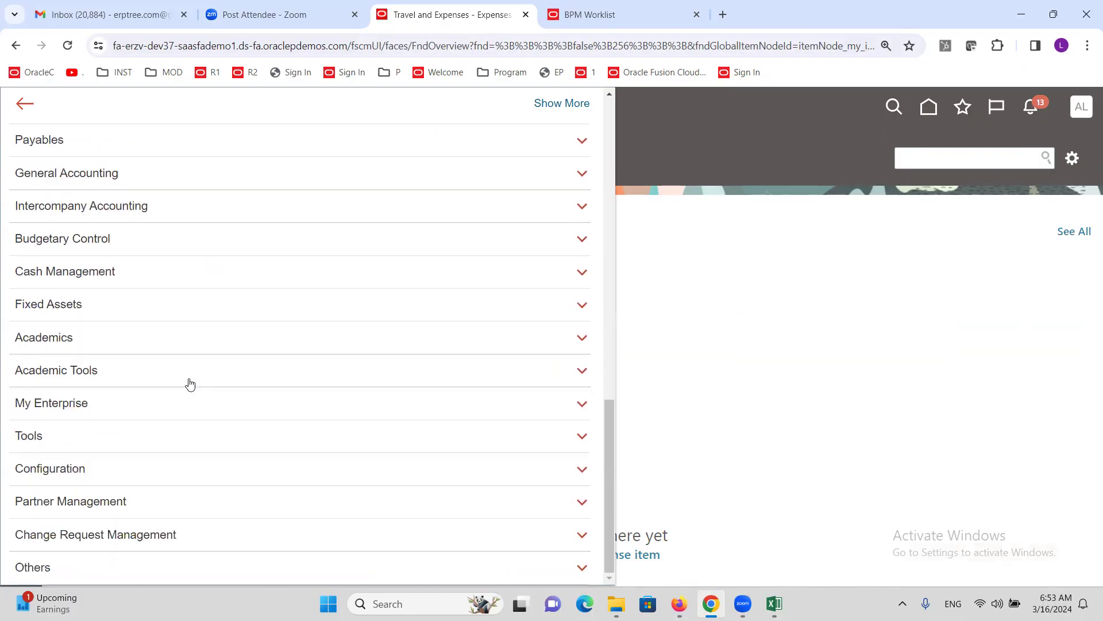
left_click(29, 435)
scroll(190, 397, "down", 5)
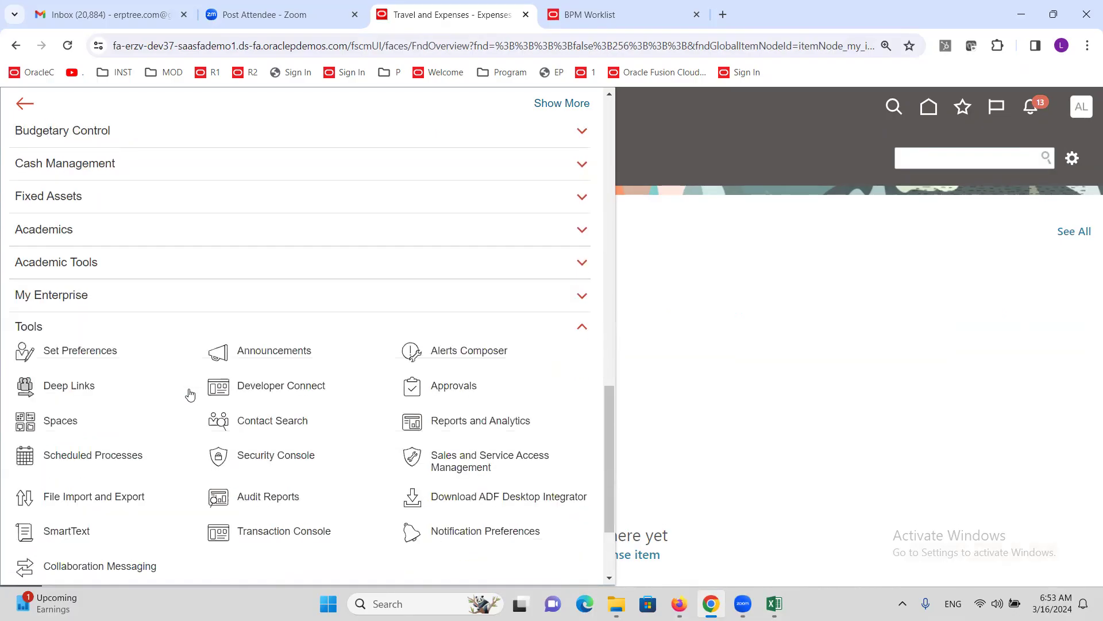
left_click(99, 320)
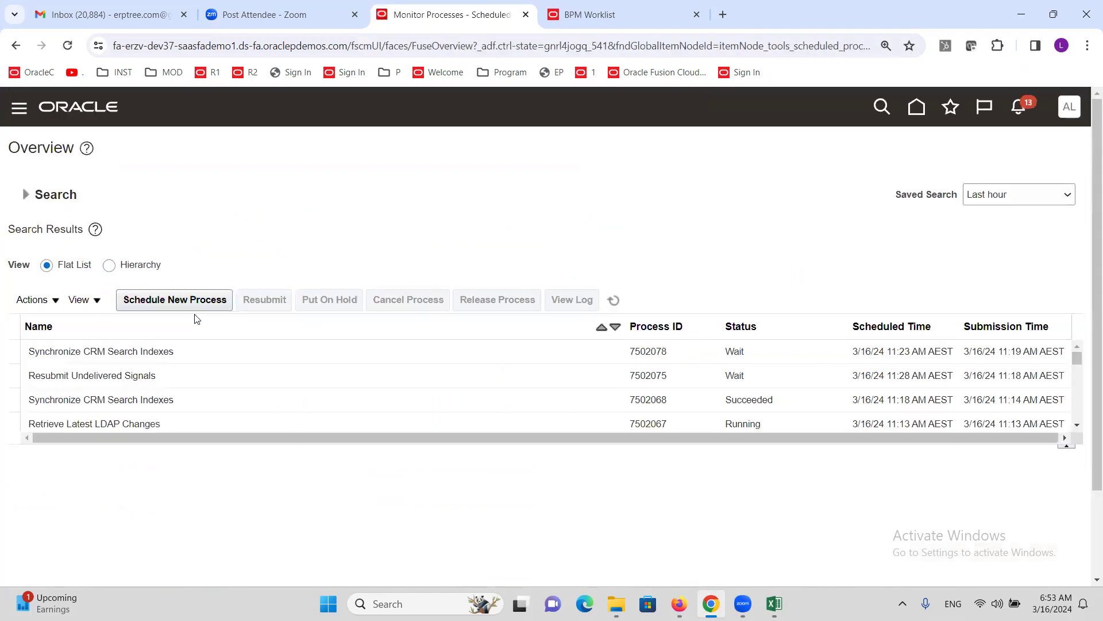
left_click(186, 300)
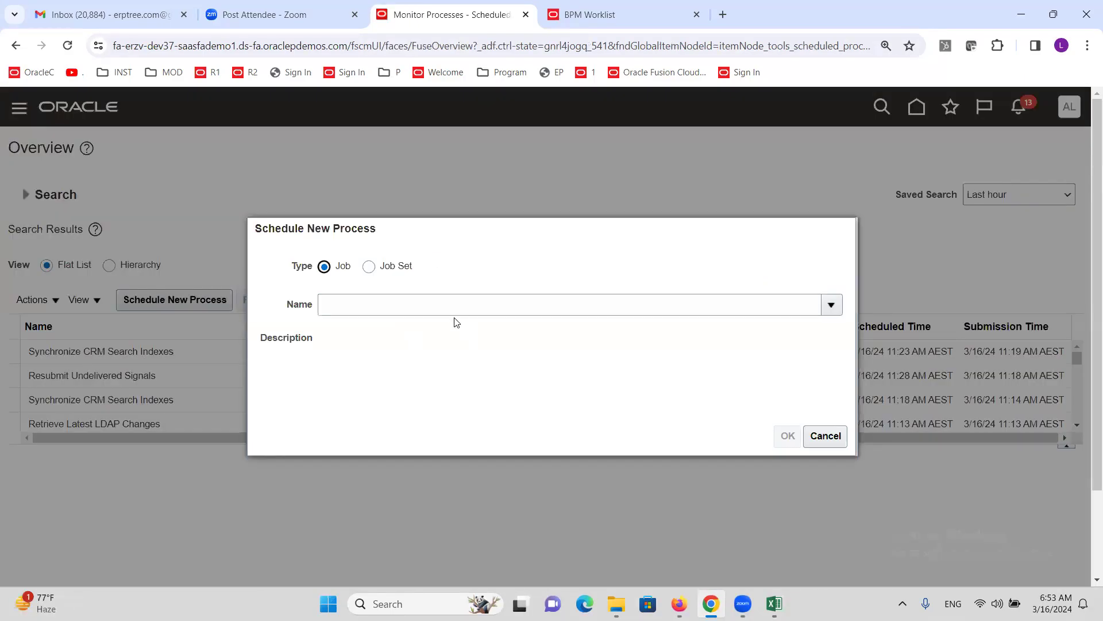
left_click(453, 312)
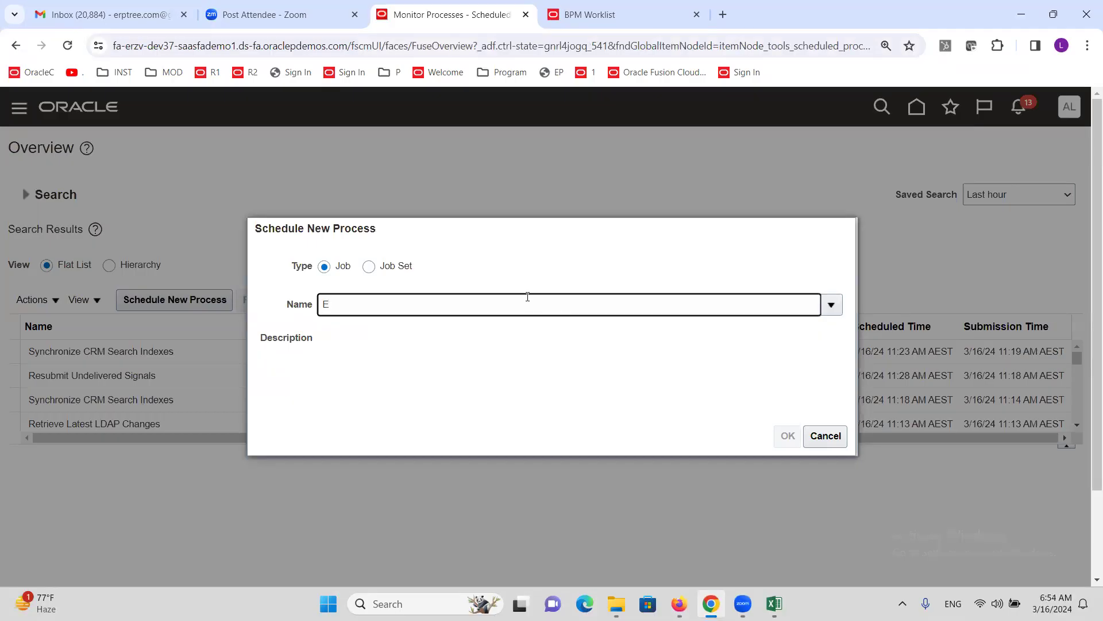
type("Expense")
key("Tab")
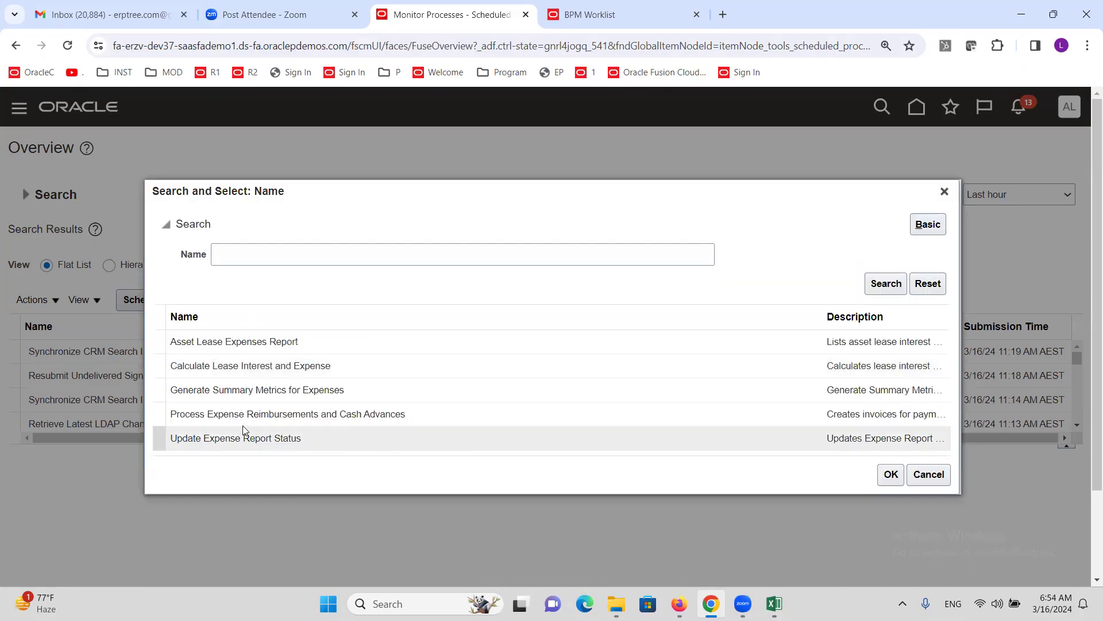
left_click(239, 413)
left_click(900, 480)
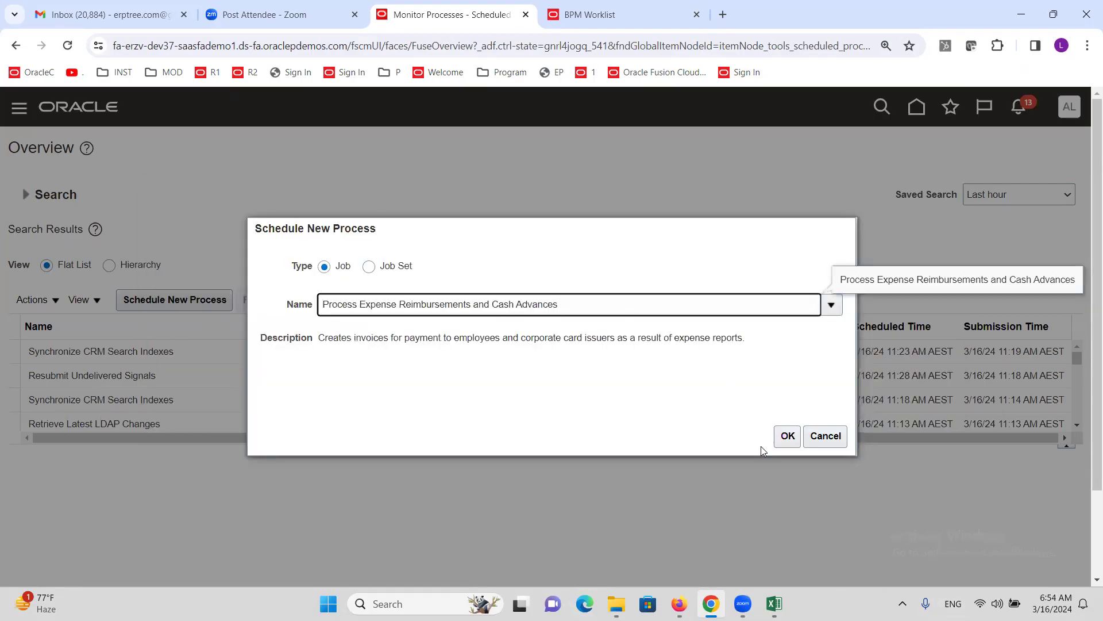
left_click(788, 437)
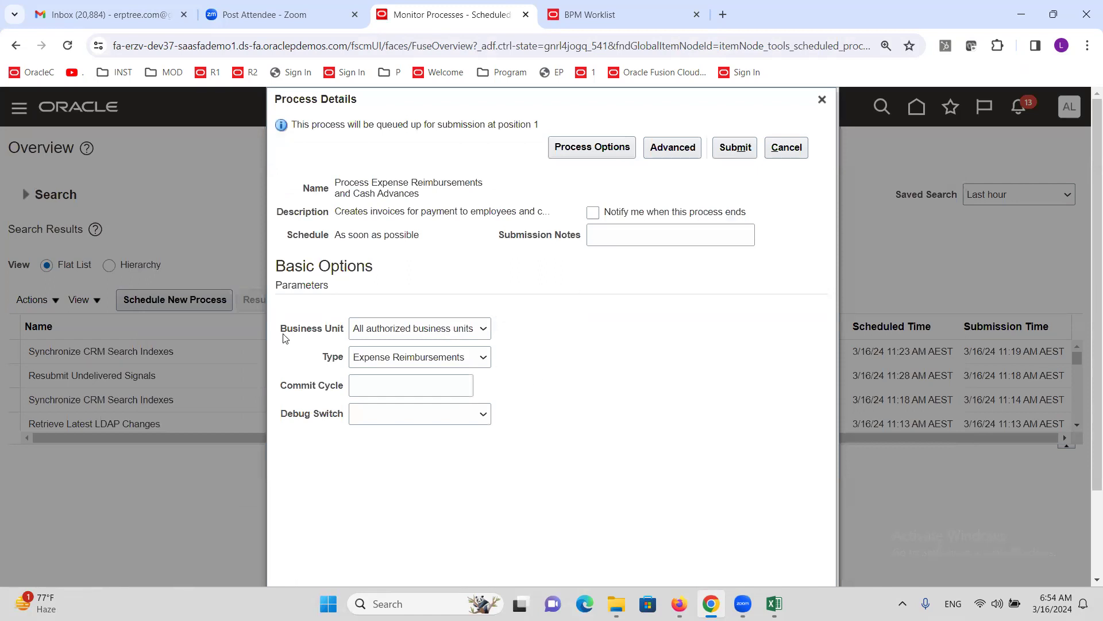
left_click(428, 328)
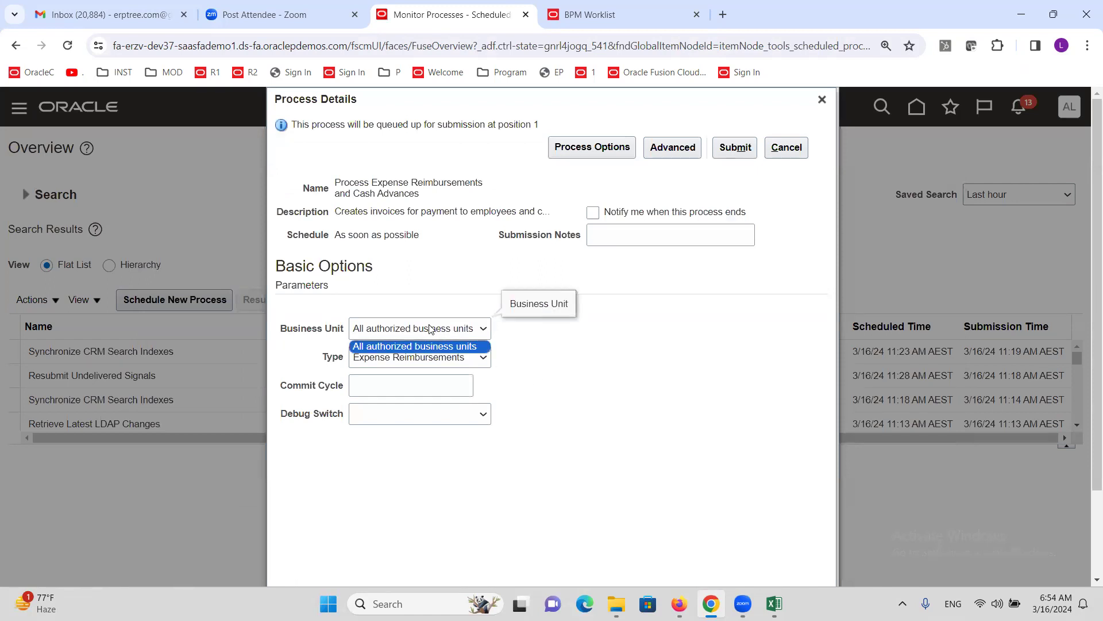
left_click(632, 332)
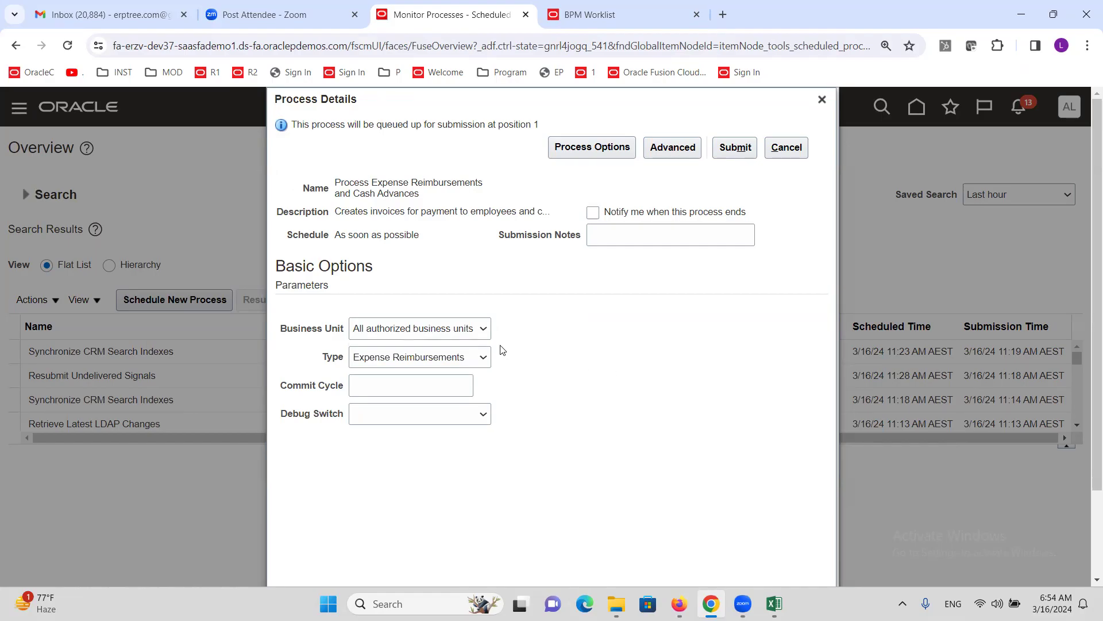
left_click(474, 331)
left_click(596, 331)
left_click(822, 100)
left_click(614, 300)
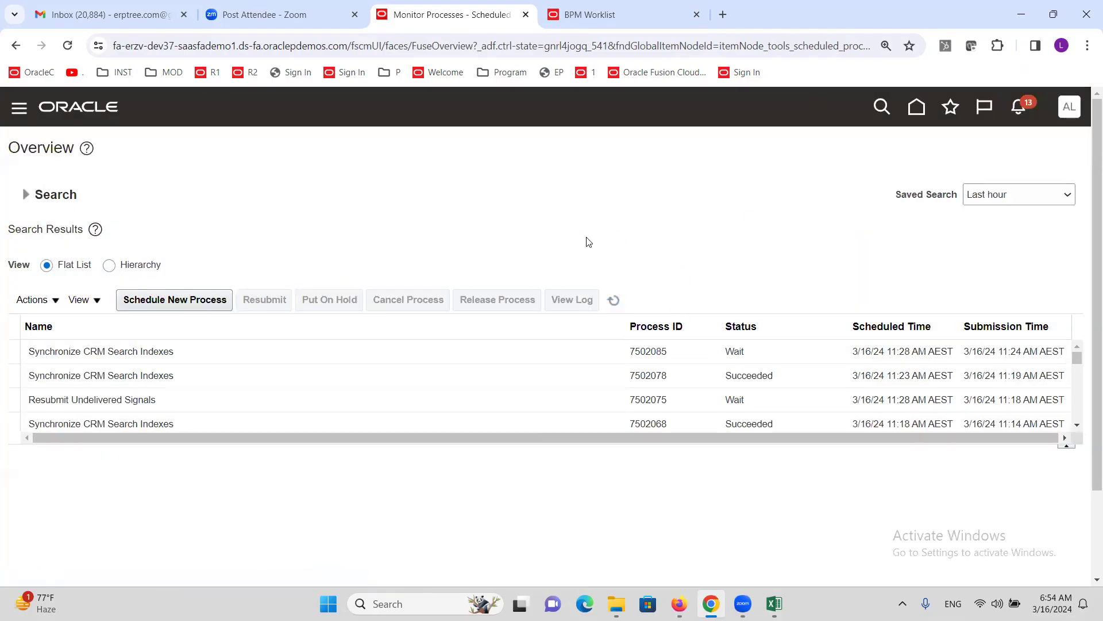
- Refresh the process list, then go to Setup and Maintenance via the Settings and Actions menu
left_click(614, 300)
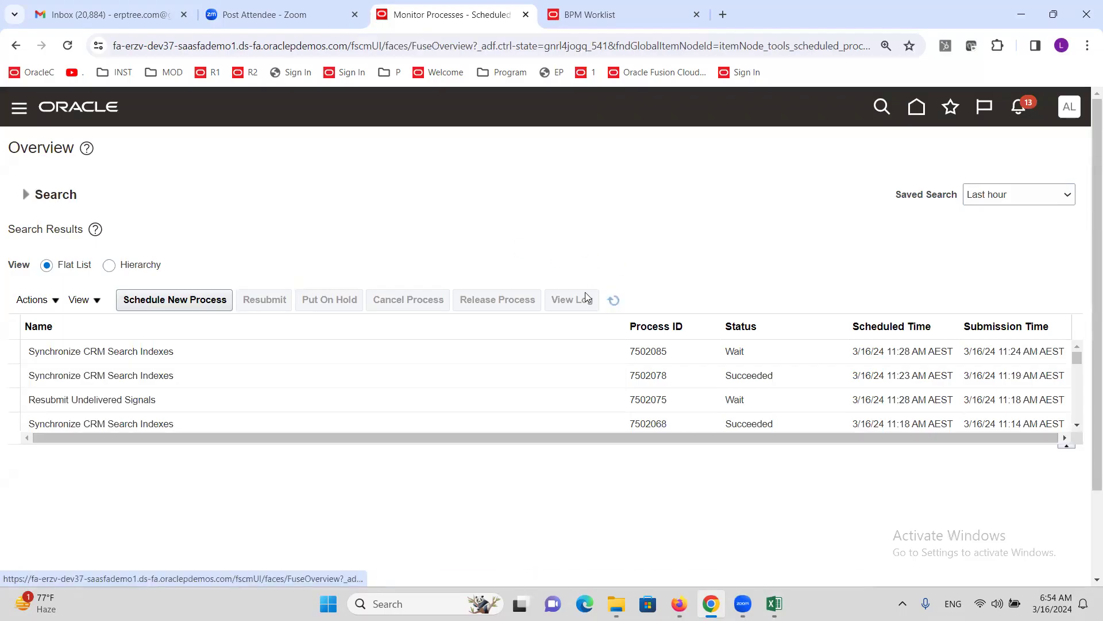
left_click(1071, 108)
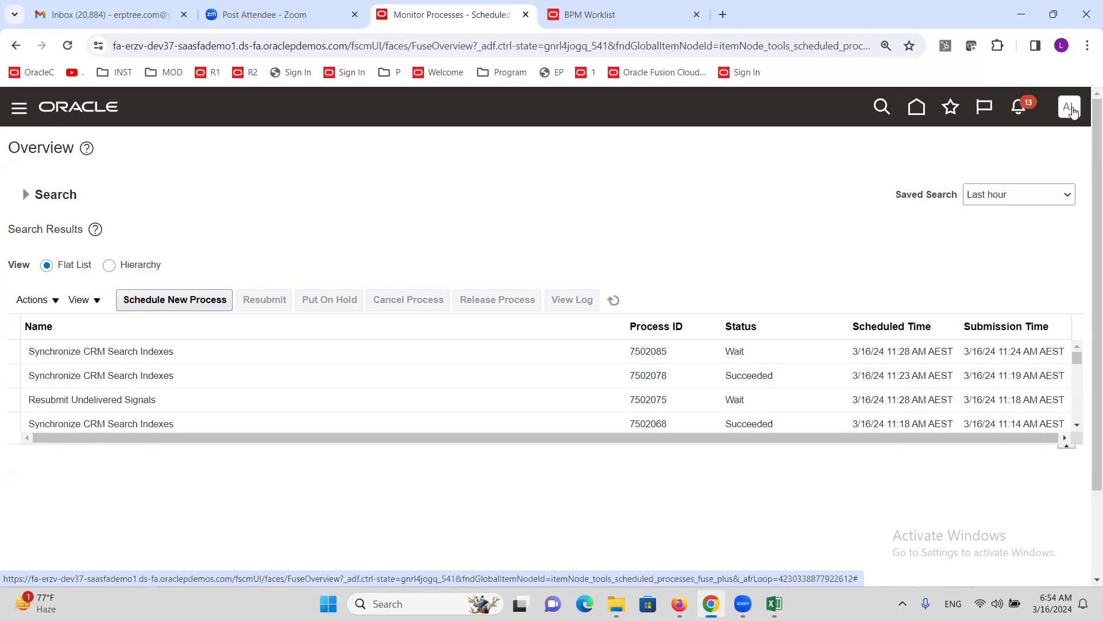
left_click(381, 171)
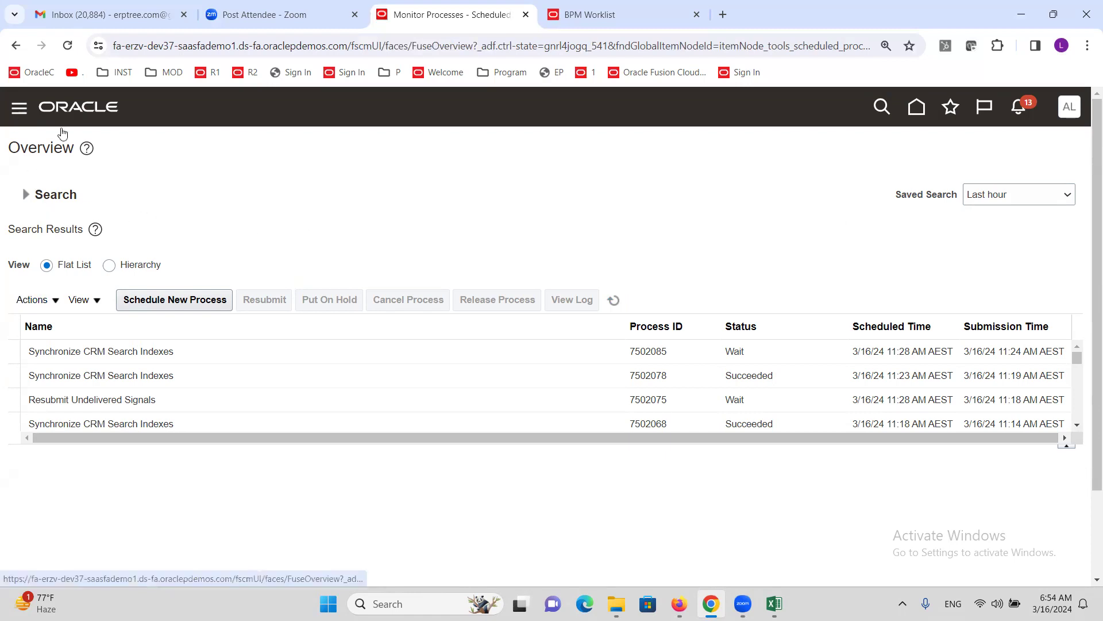
left_click(1078, 112)
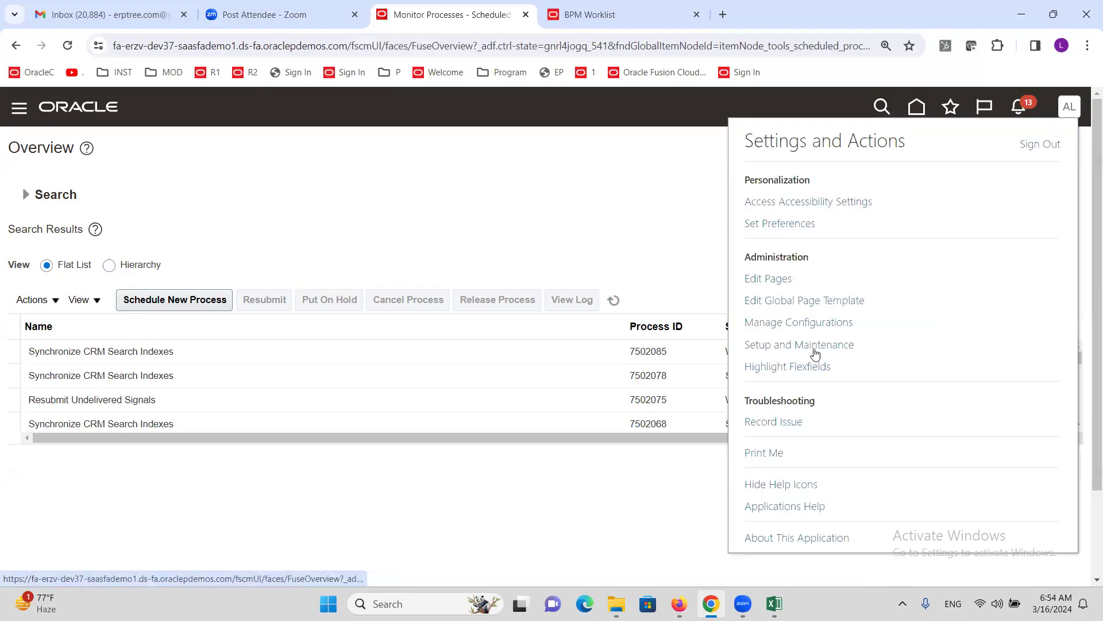
left_click(814, 345)
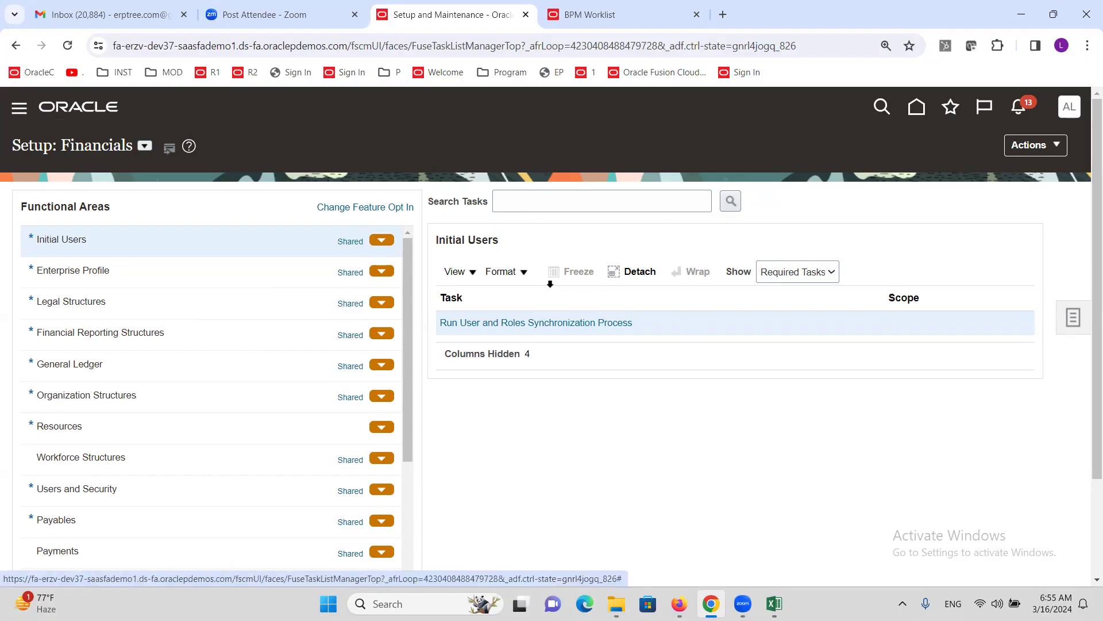
- Search setup tasks for 'data access for users' and open Manage Data Access for Users
left_click(531, 208)
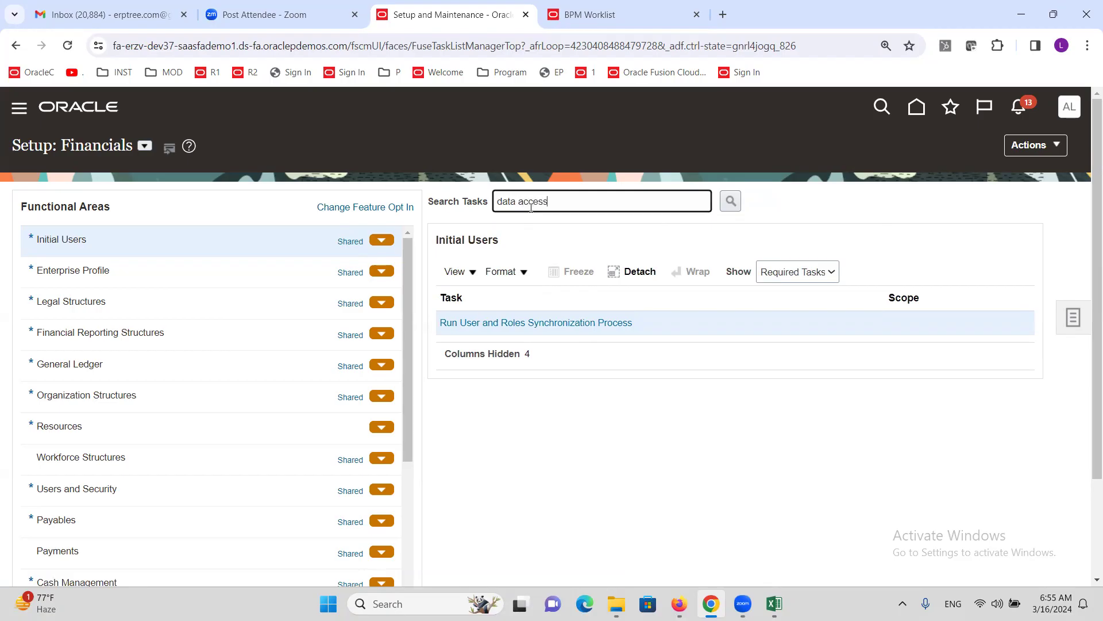
type("data access for users")
key("Return")
left_click(368, 357)
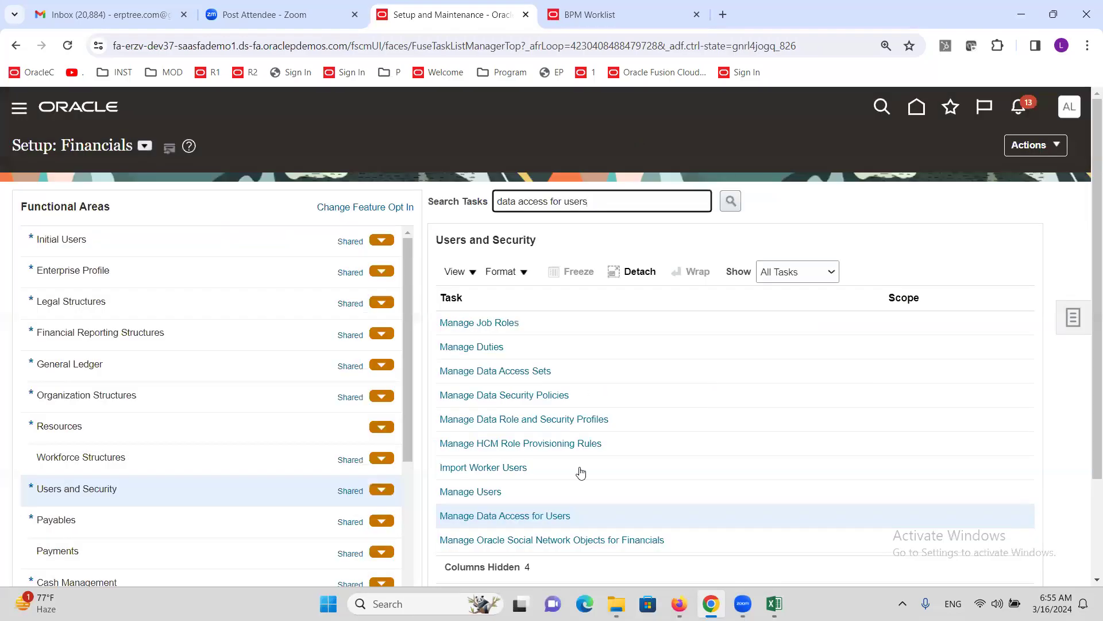
left_click(527, 516)
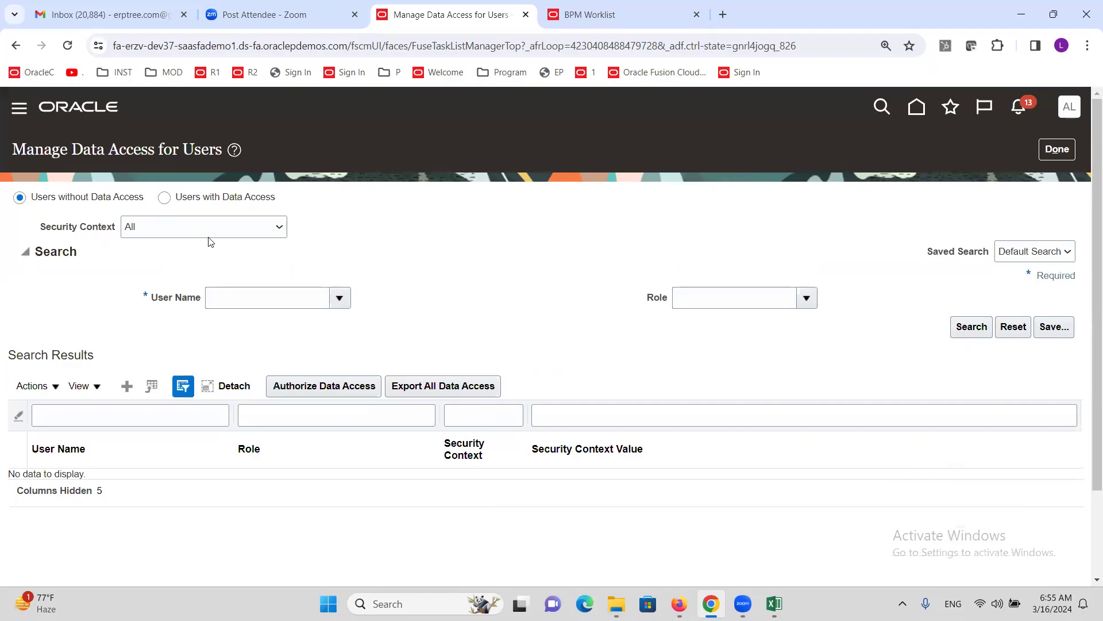
- List Users with Data Access and search for the ALTINC user's assignments
left_click(165, 199)
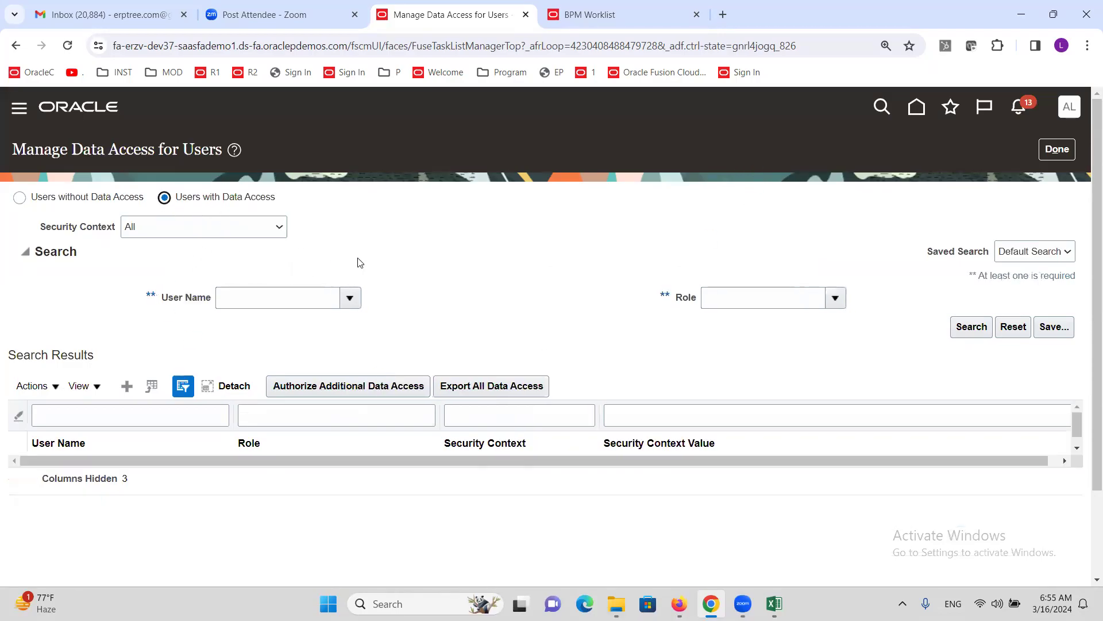
left_click(258, 304)
type("alti")
key("Tab")
left_click(459, 301)
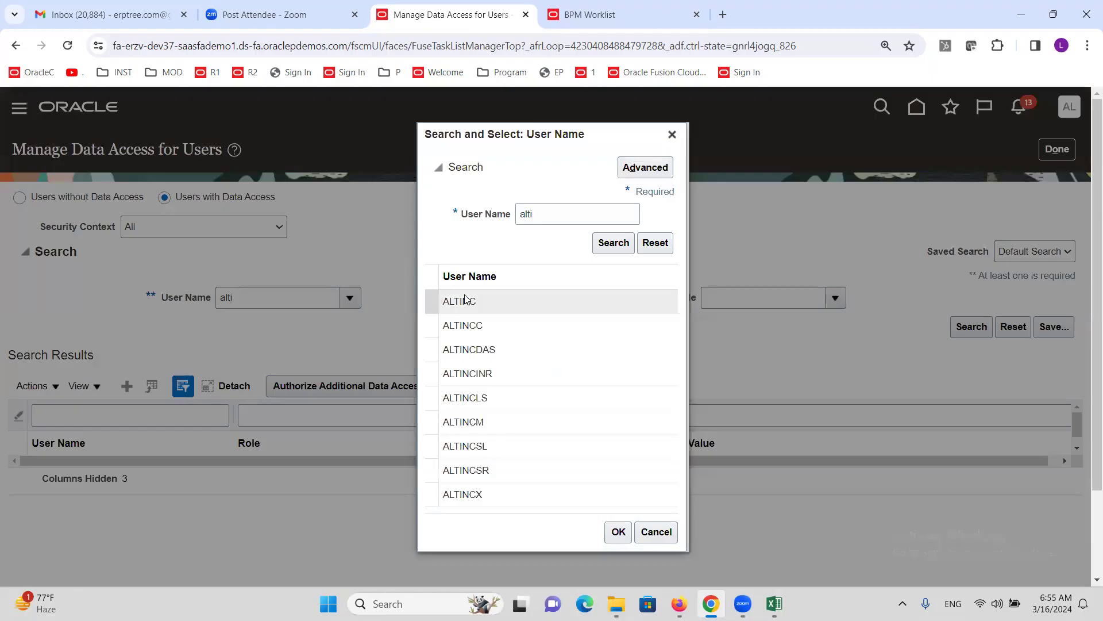
left_click(617, 533)
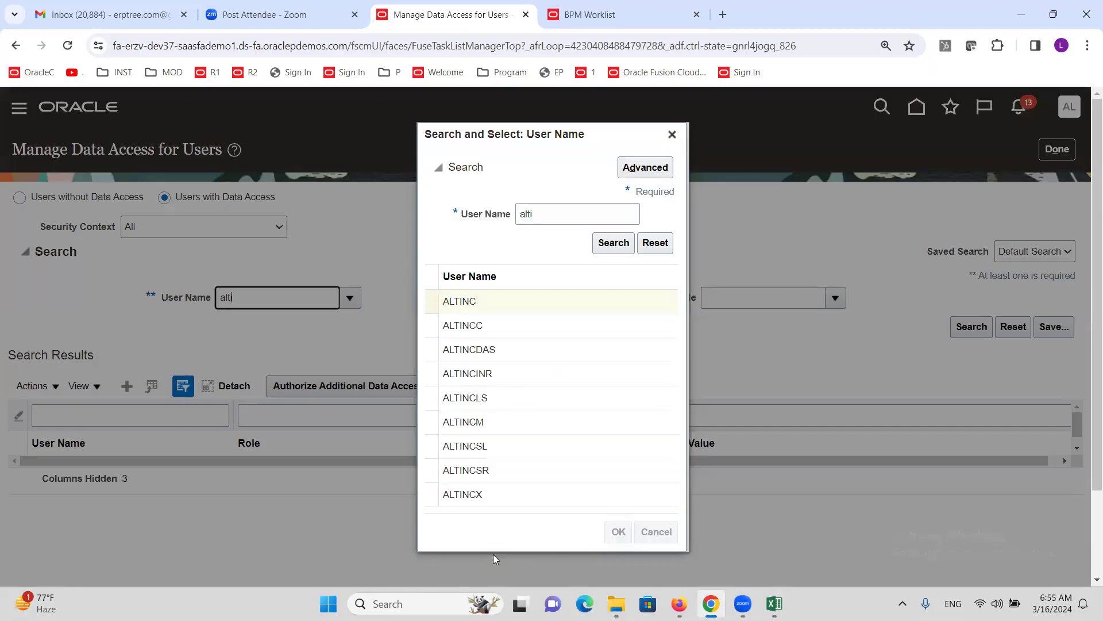
left_click(973, 334)
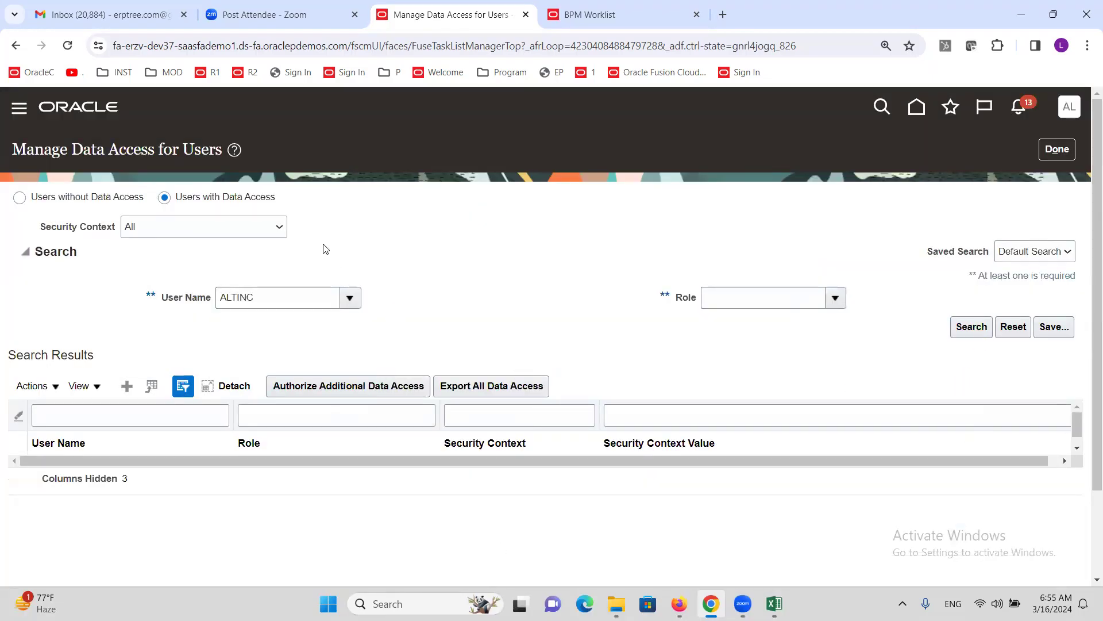
- Review the Expense Manager and Expense Audit Manager access rows, then return with Done
scroll(421, 239, "down", 3)
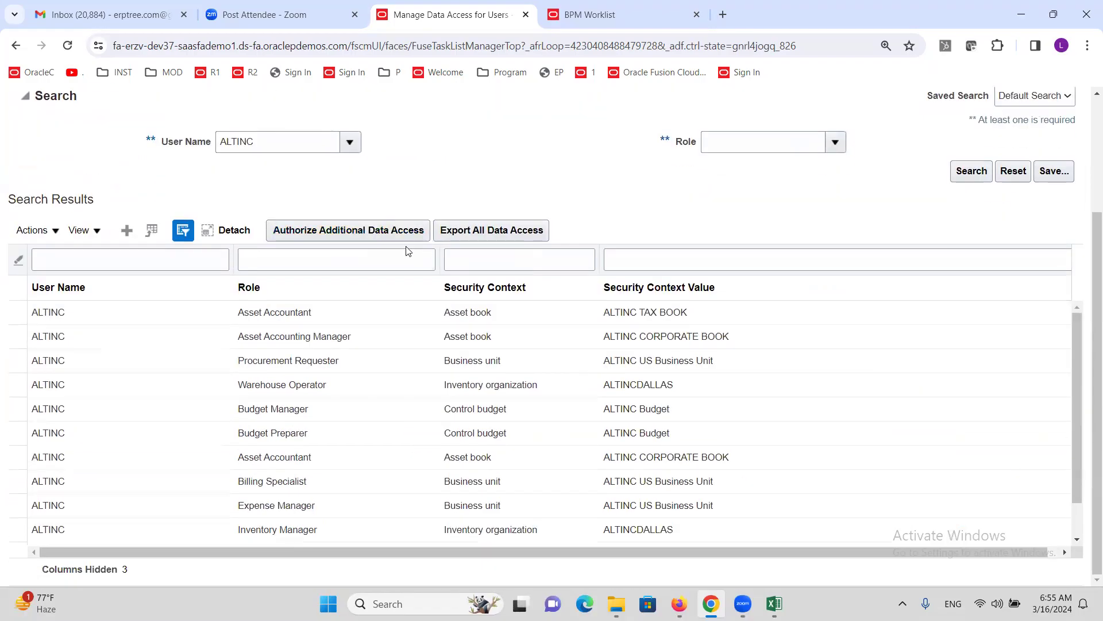
left_click(308, 506)
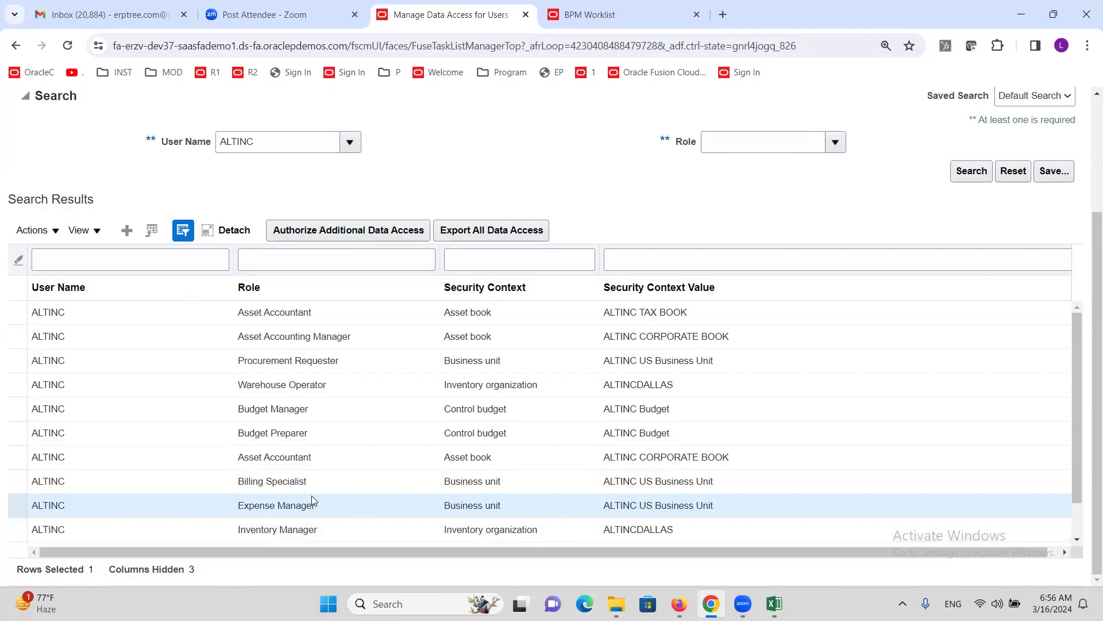
scroll(323, 475, "down", 2)
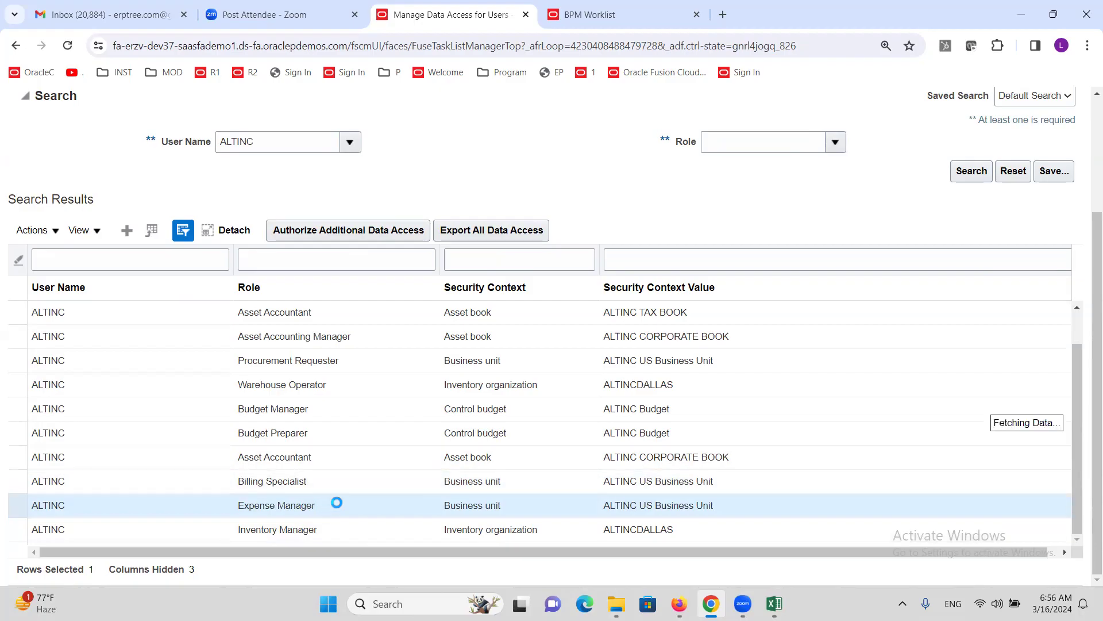
scroll(344, 463, "down", 3)
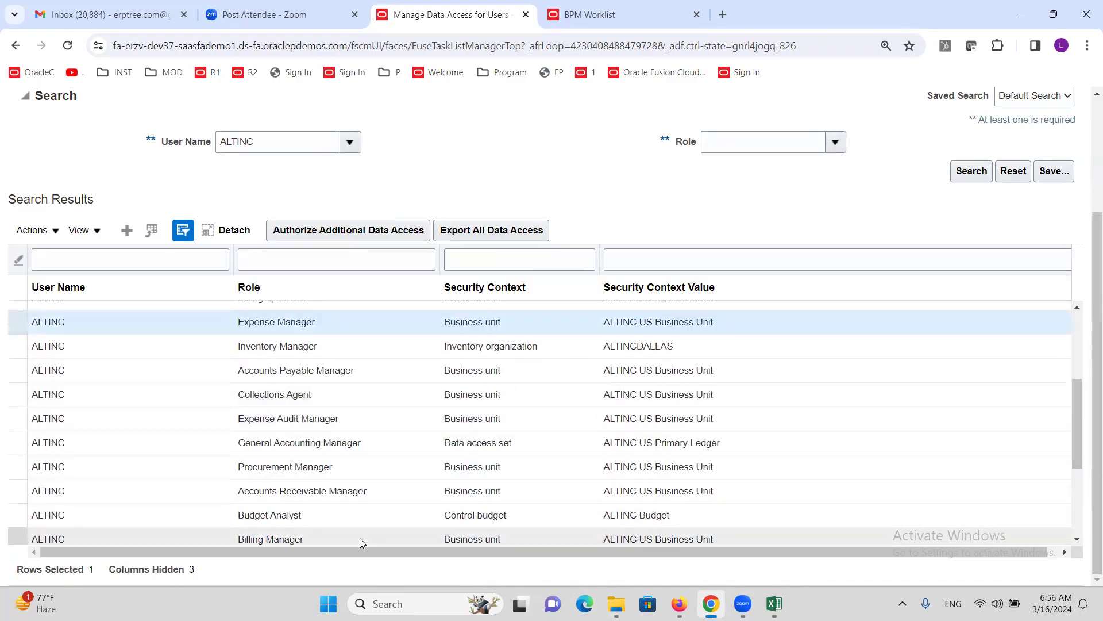
scroll(345, 506, "up", 2)
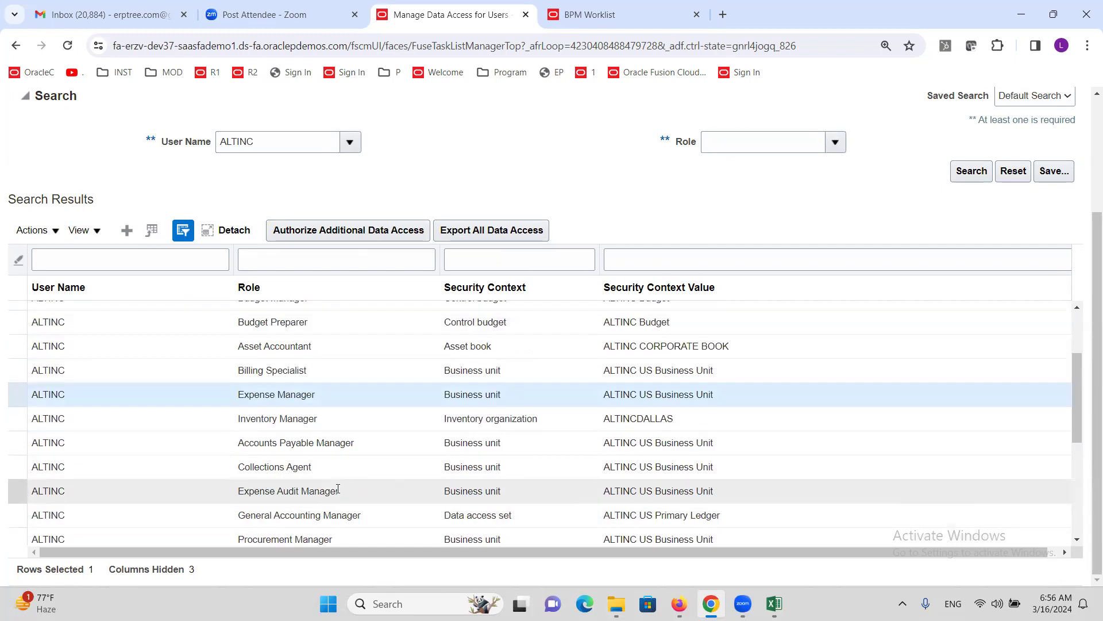
left_click(338, 489)
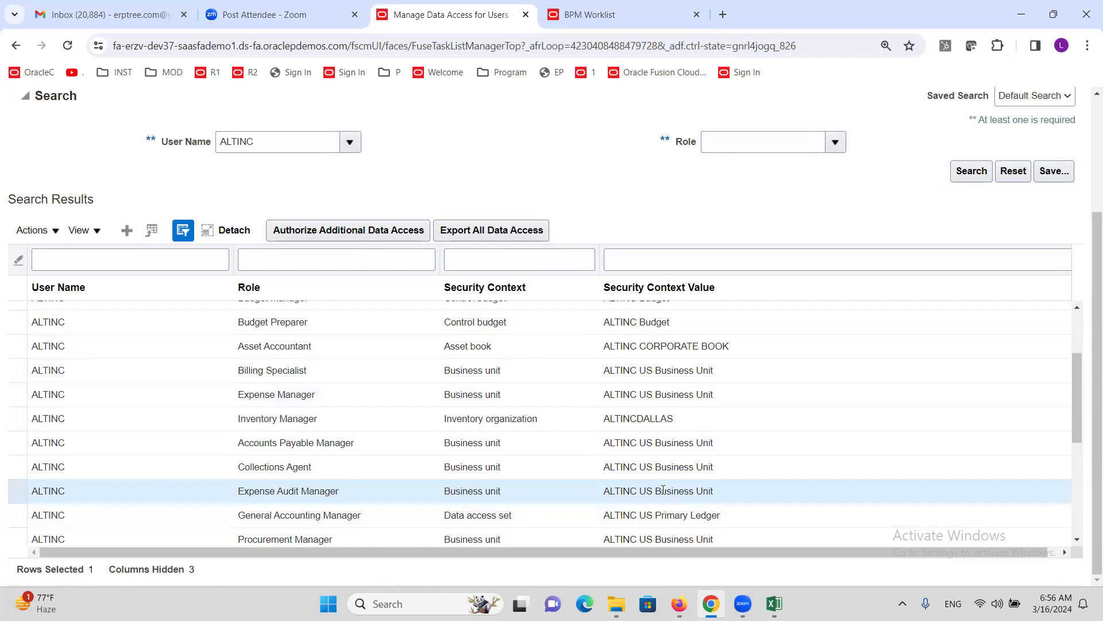
scroll(1087, 263, "up", 1)
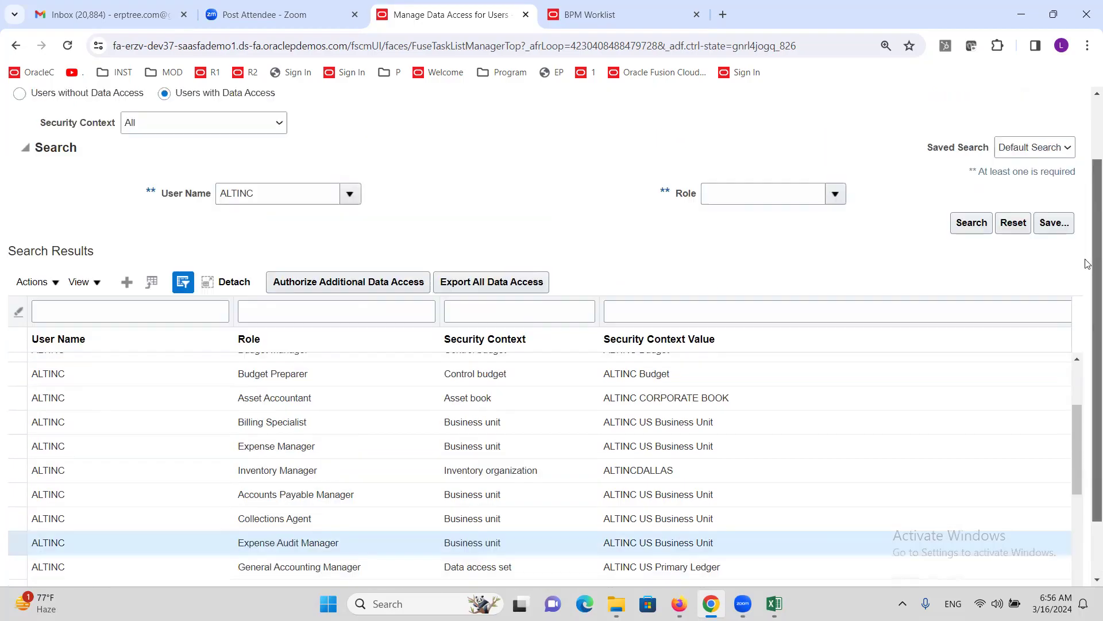
scroll(1087, 263, "up", 2)
left_click(1056, 150)
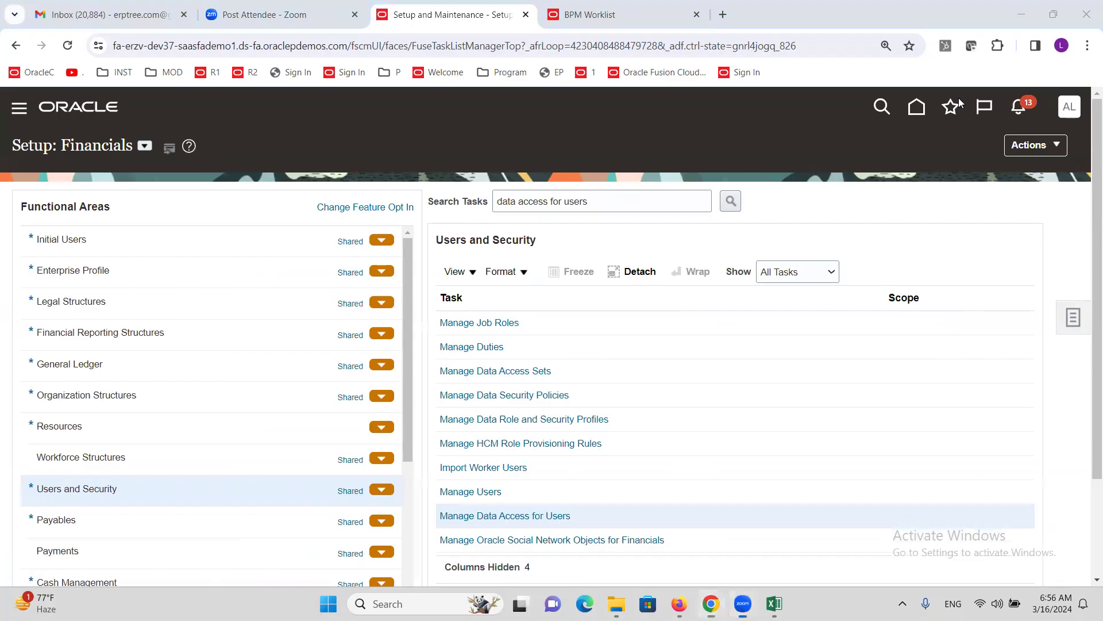
- Close the expired worklist page and sign out of Oracle Fusion Cloud
left_click(701, 15)
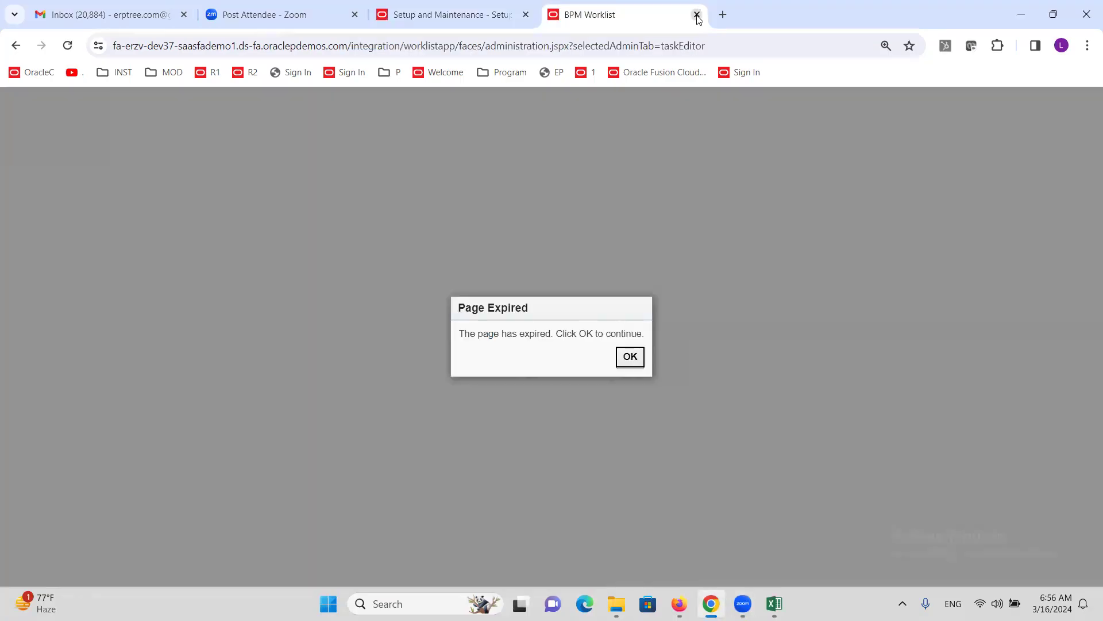
left_click(697, 15)
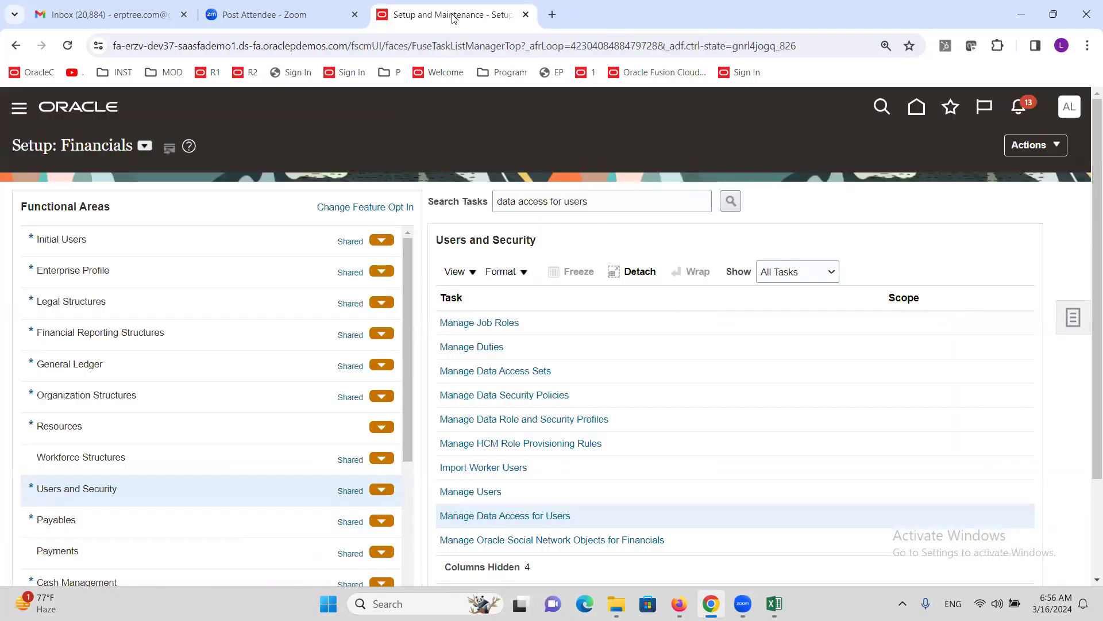
left_click(1073, 108)
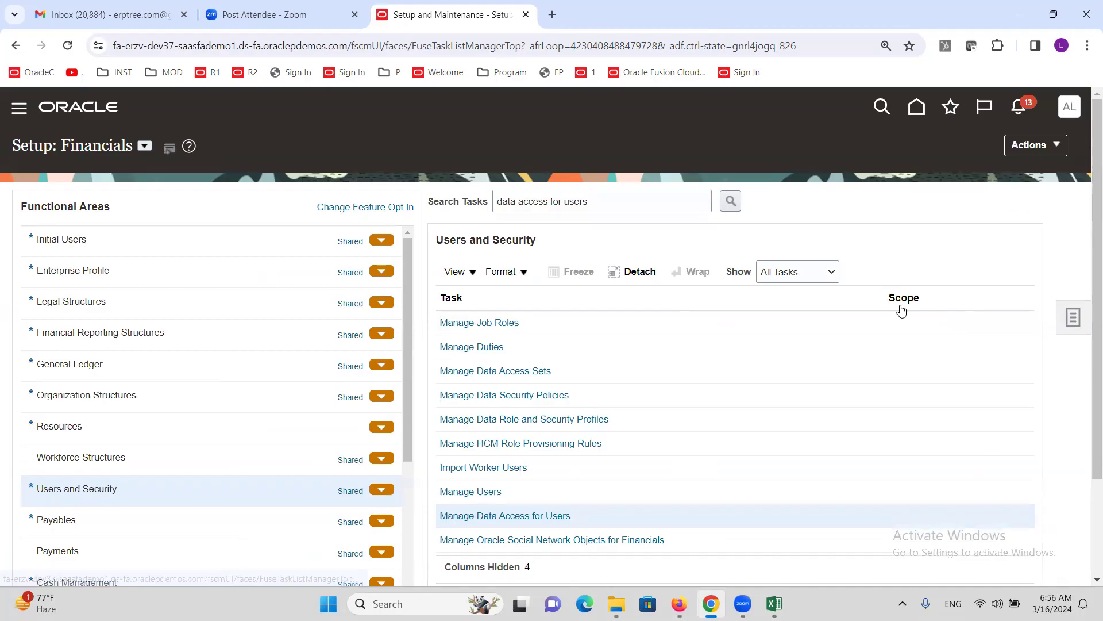
left_click(1036, 151)
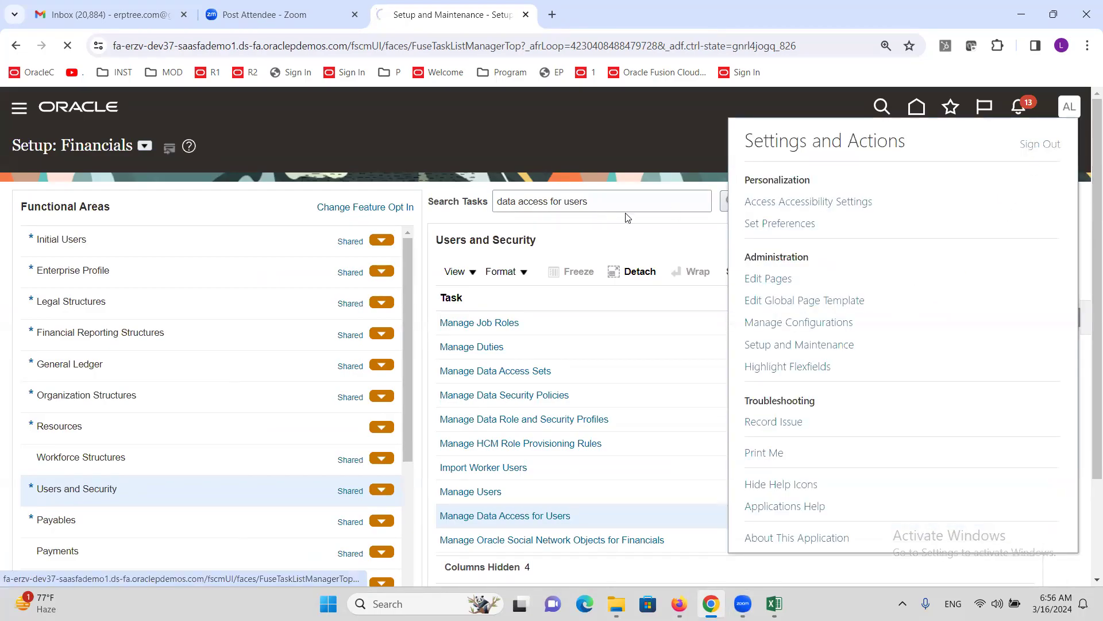
left_click(519, 384)
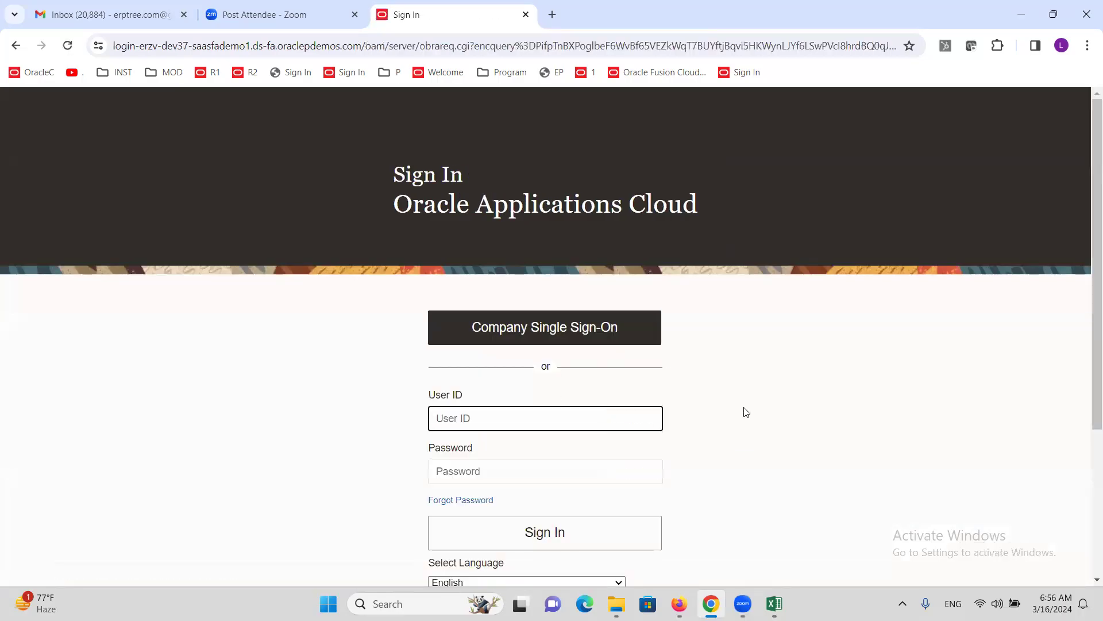
- Sign back in with the demo company user ID and password
type("altinc")
key("Tab")
type("•")
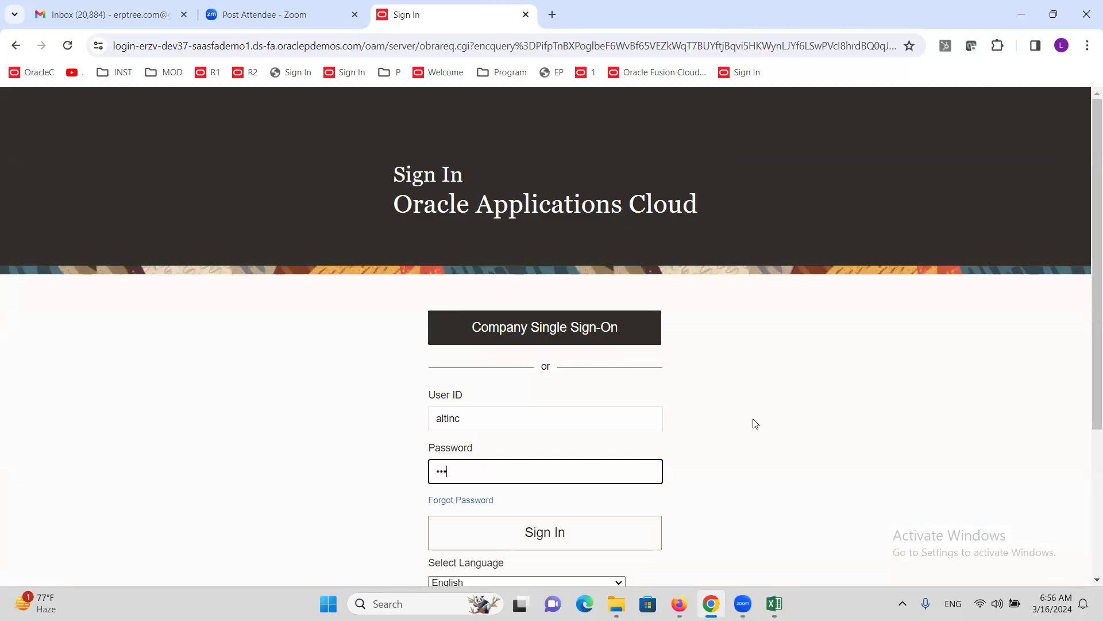
key("Return")
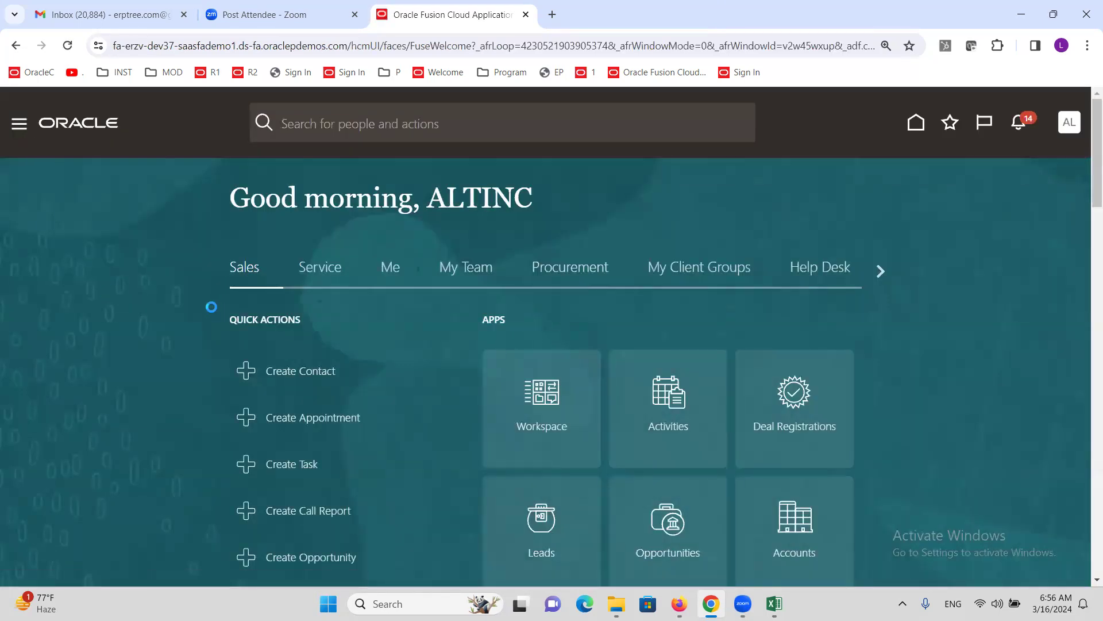
- Open the Scheduled Processes work area under Tools in the navigator
scroll(145, 315, "down", 10)
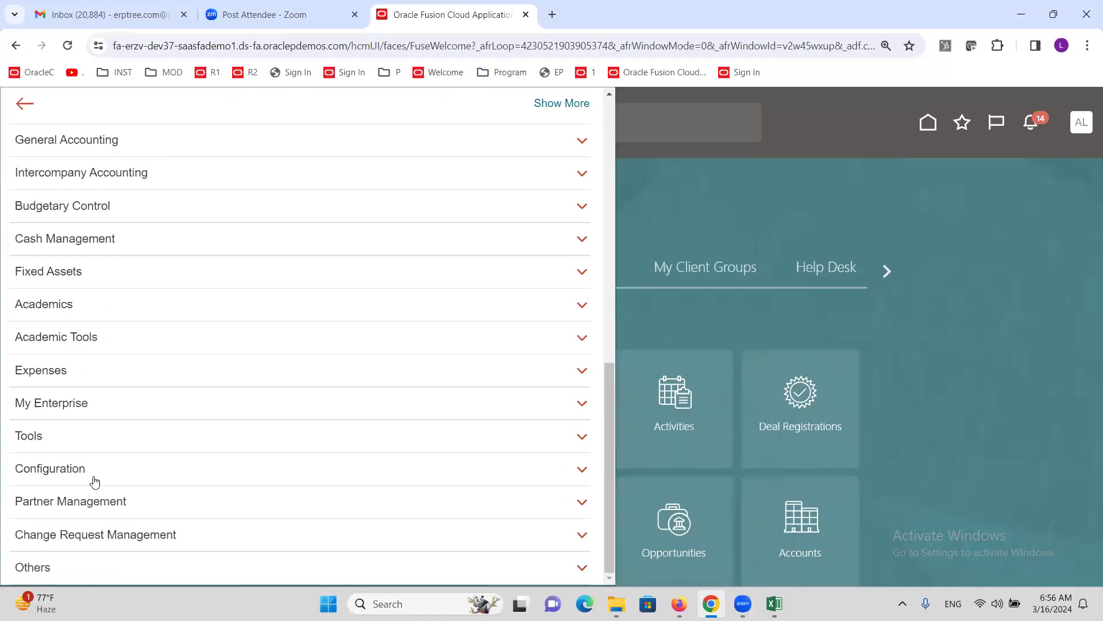
left_click(32, 436)
scroll(31, 436, "down", 2)
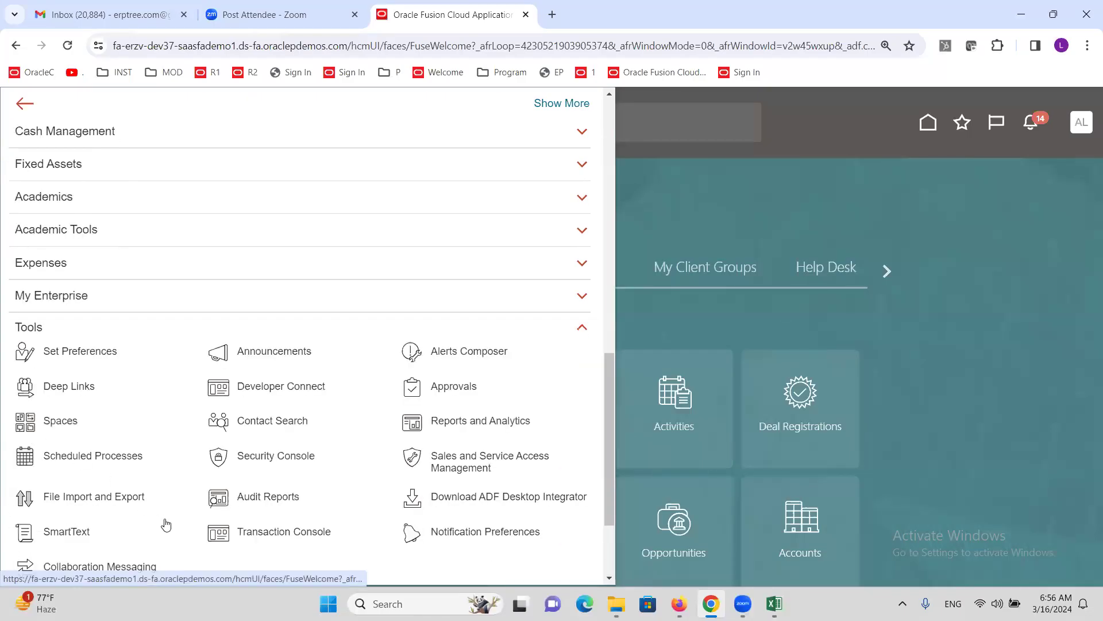
left_click(111, 456)
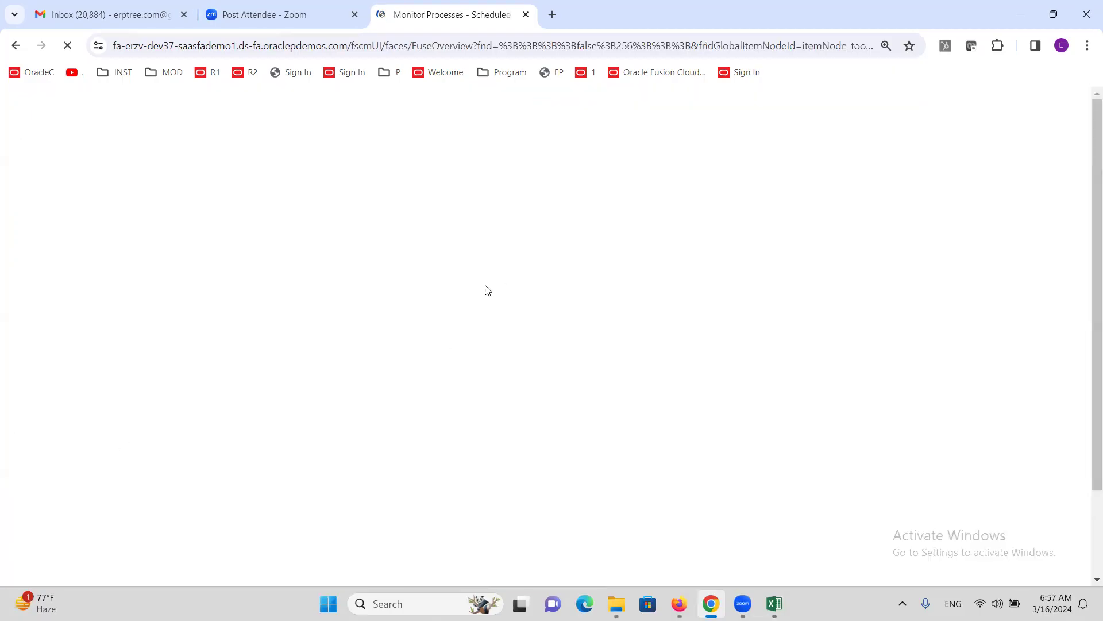
- Submit Process Expense Reimbursements and Cash Advances for ALTINC US Business Unit and acknowledge the confirmation
left_click(147, 311)
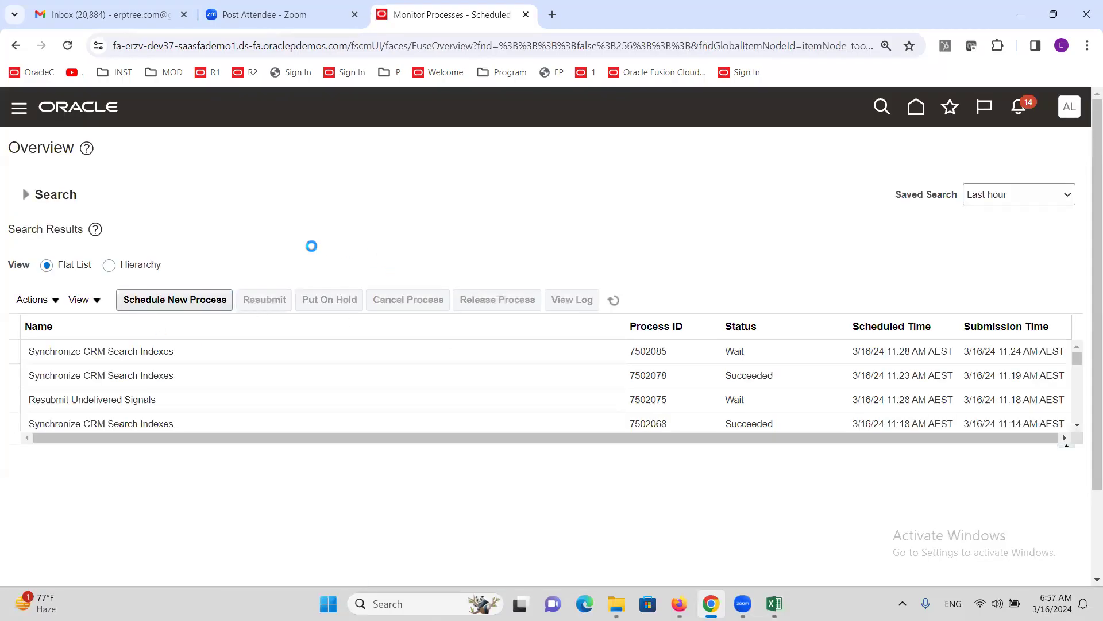
left_click(430, 304)
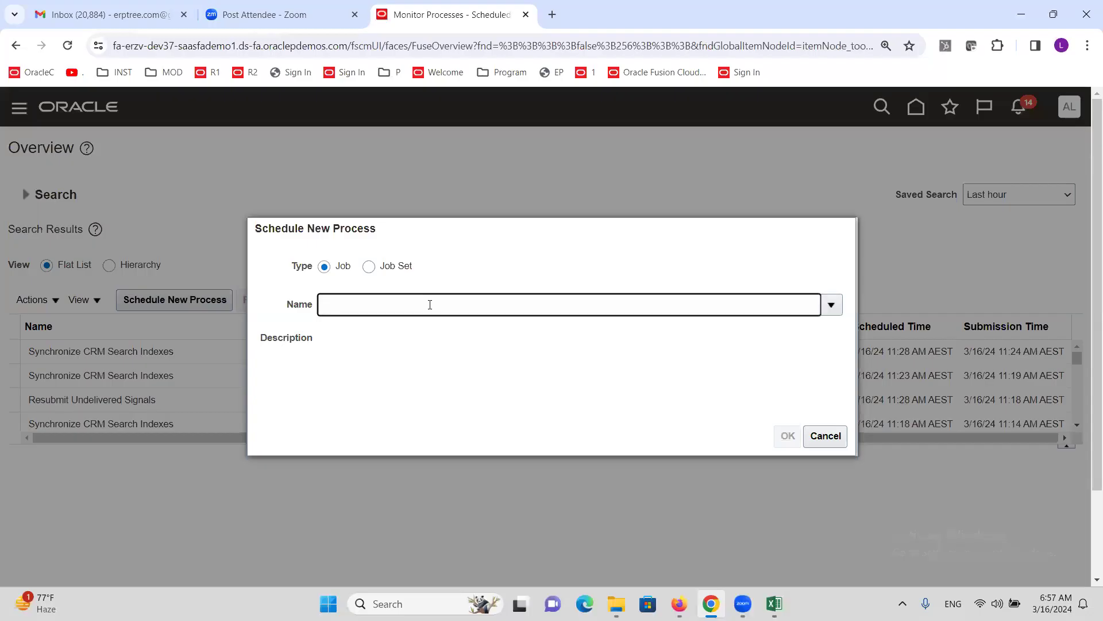
type("PROCESS EX")
key("Tab")
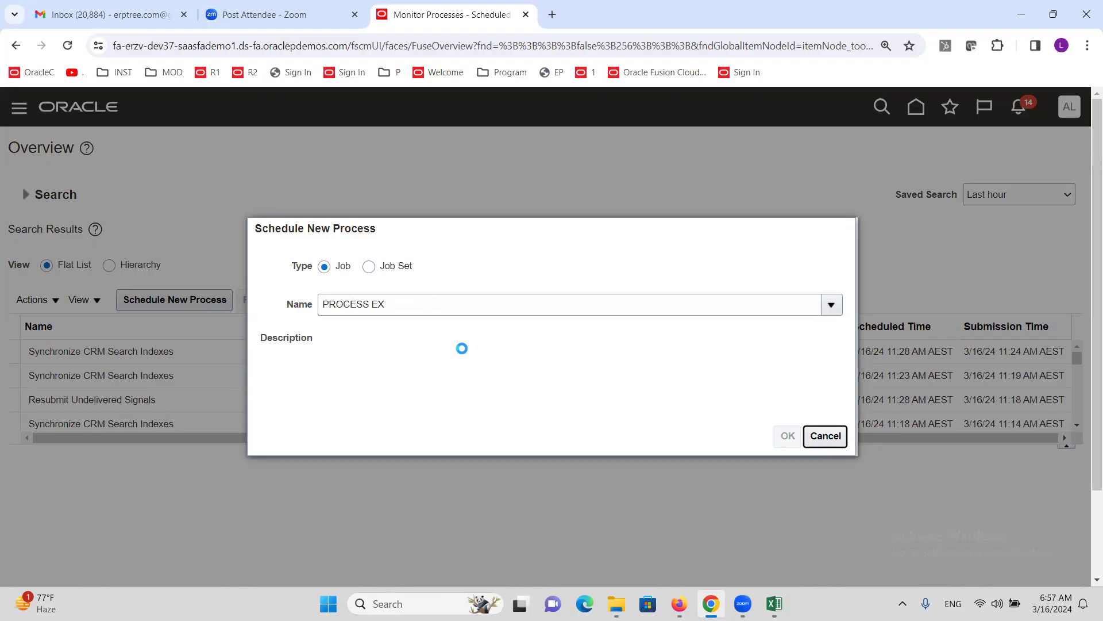
left_click(312, 386)
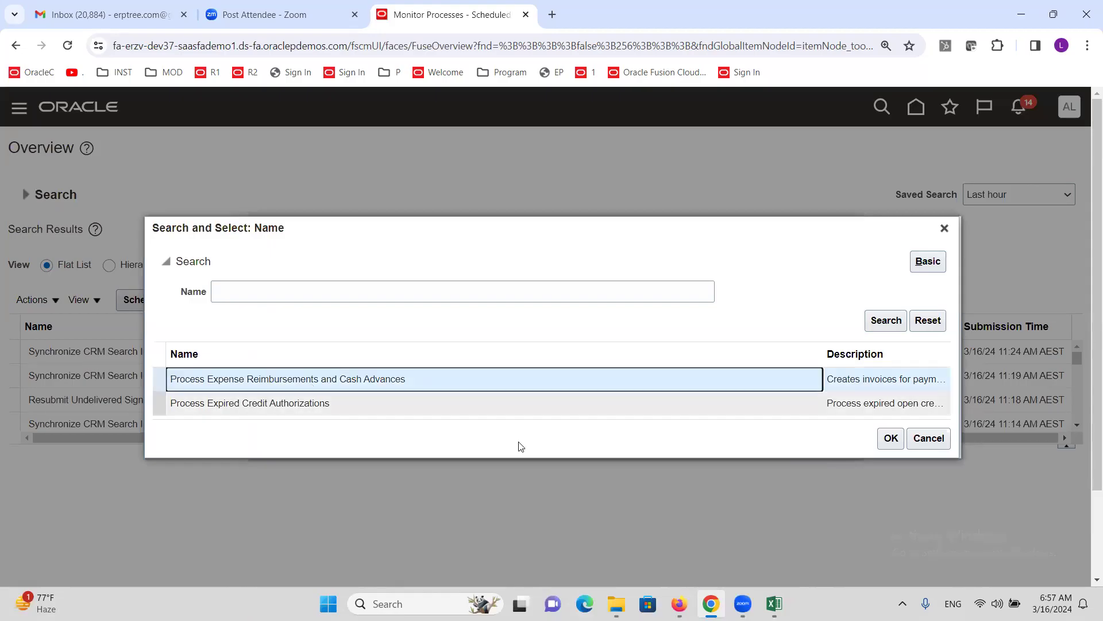
left_click(890, 438)
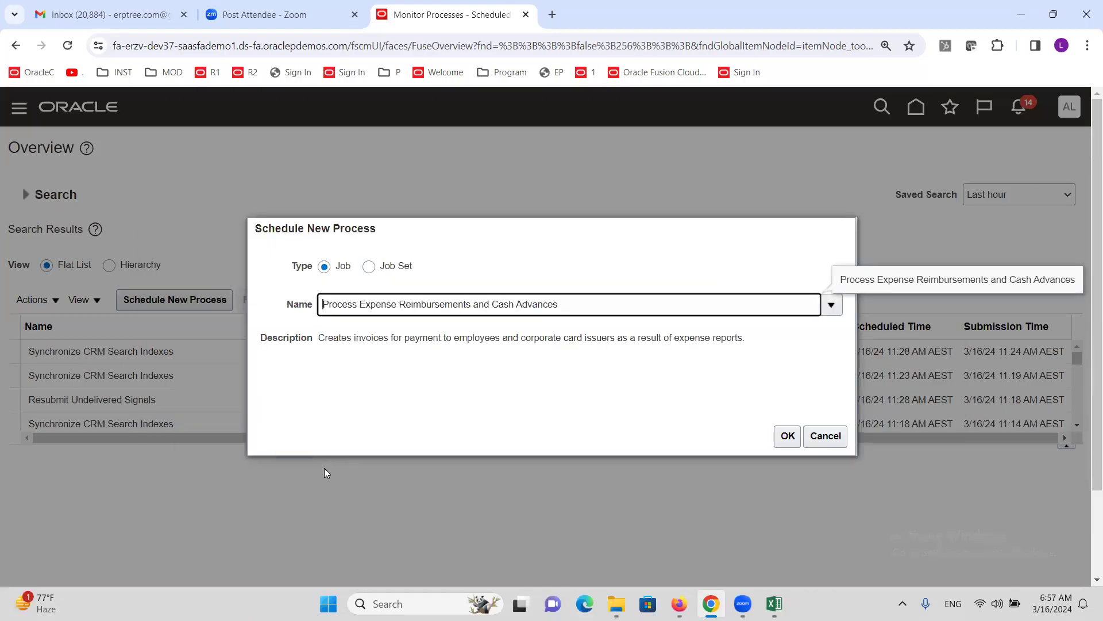
left_click(787, 438)
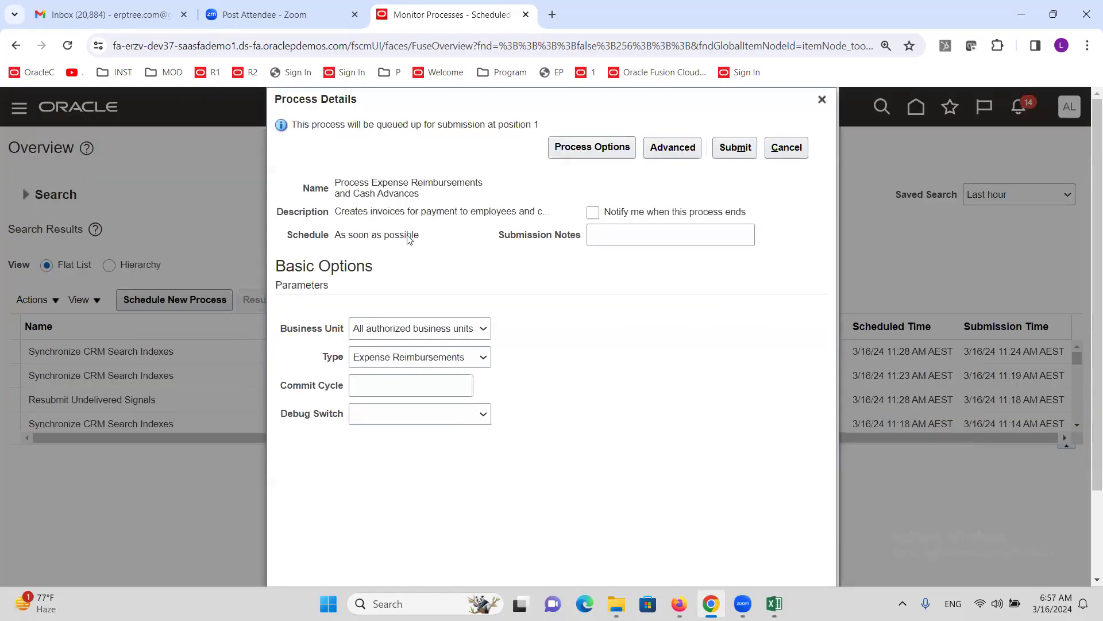
left_click(466, 328)
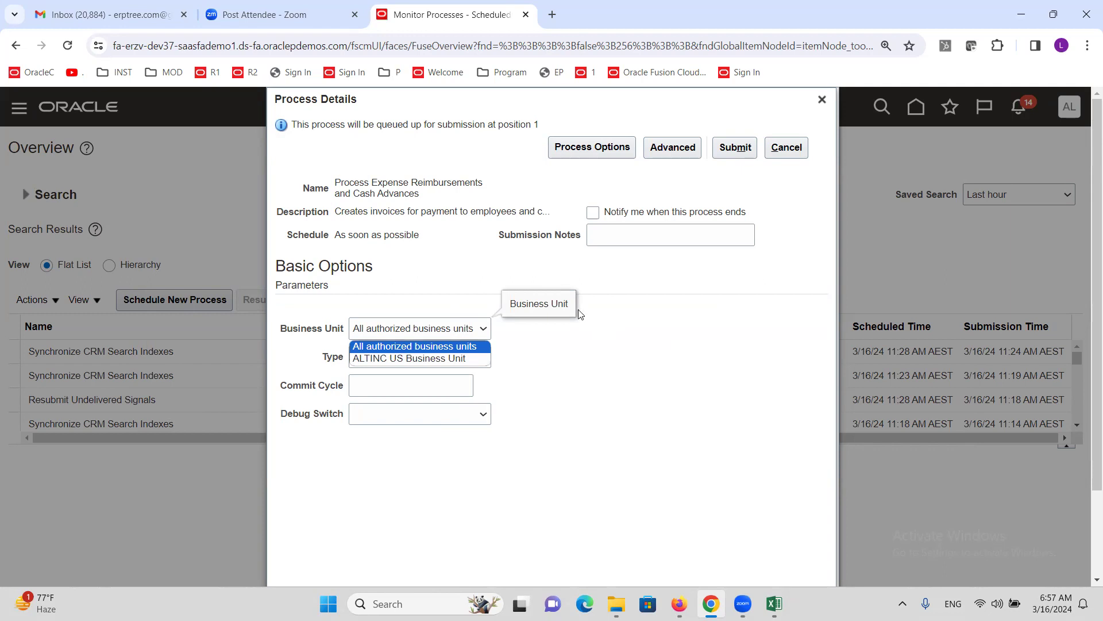
left_click(435, 359)
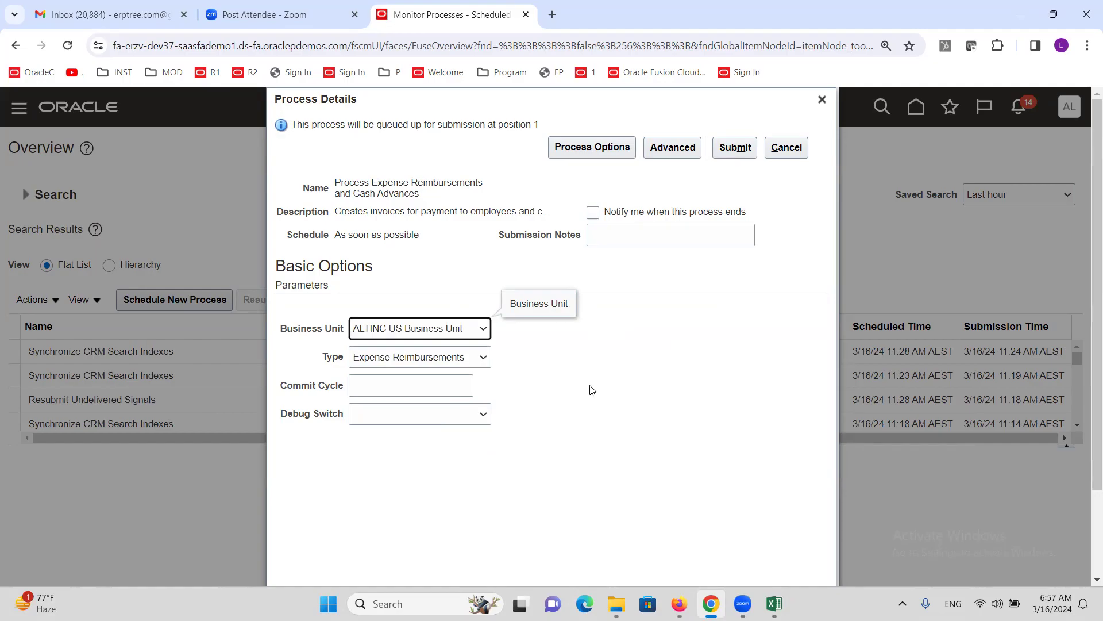
left_click(734, 149)
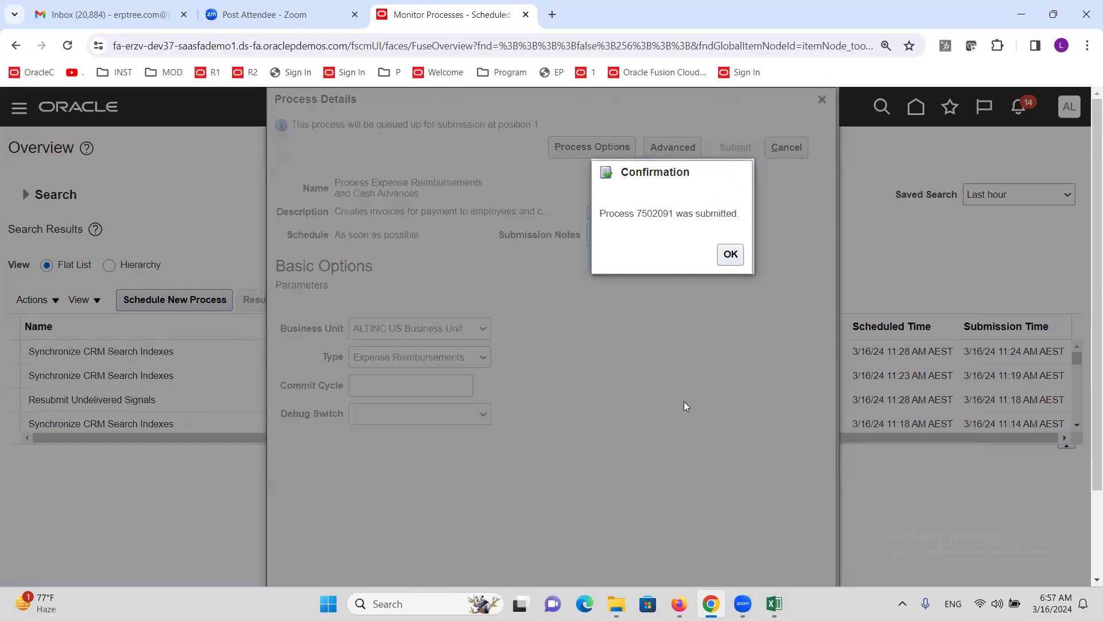
left_click(731, 255)
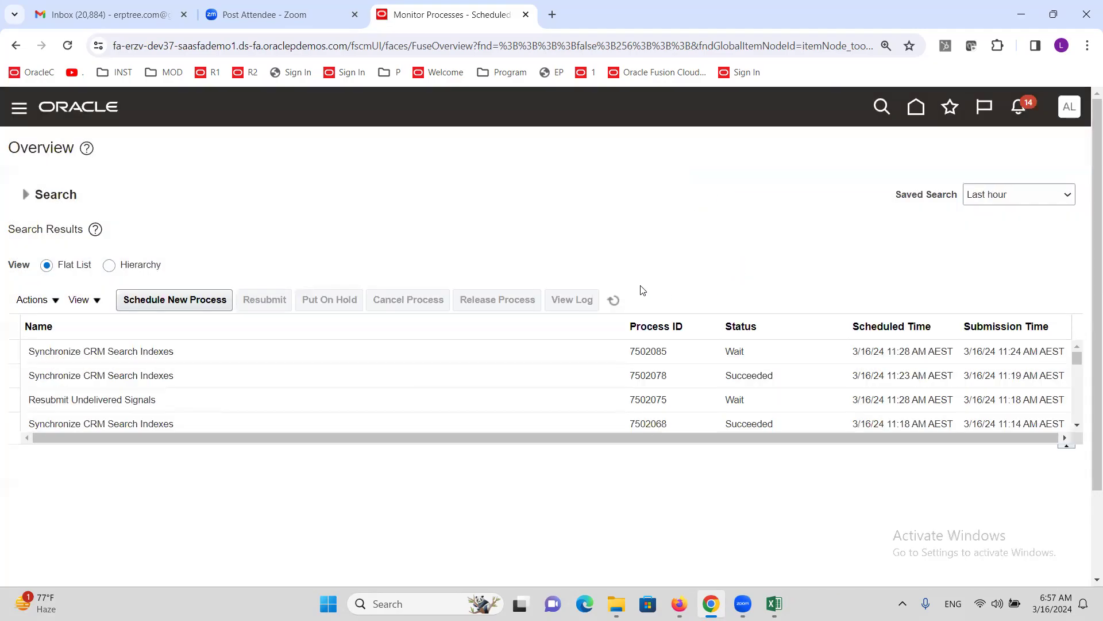
- Refresh the scheduled processes list until process 7502091 shows Succeeded
left_click(614, 304)
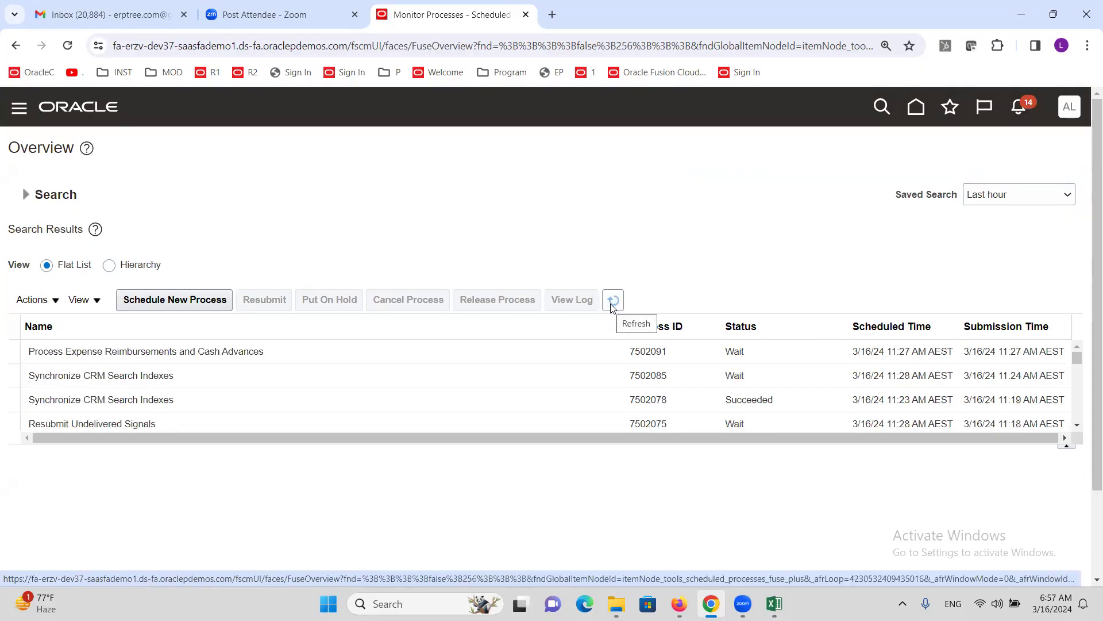
left_click(614, 305)
left_click(614, 305)
left_click(615, 300)
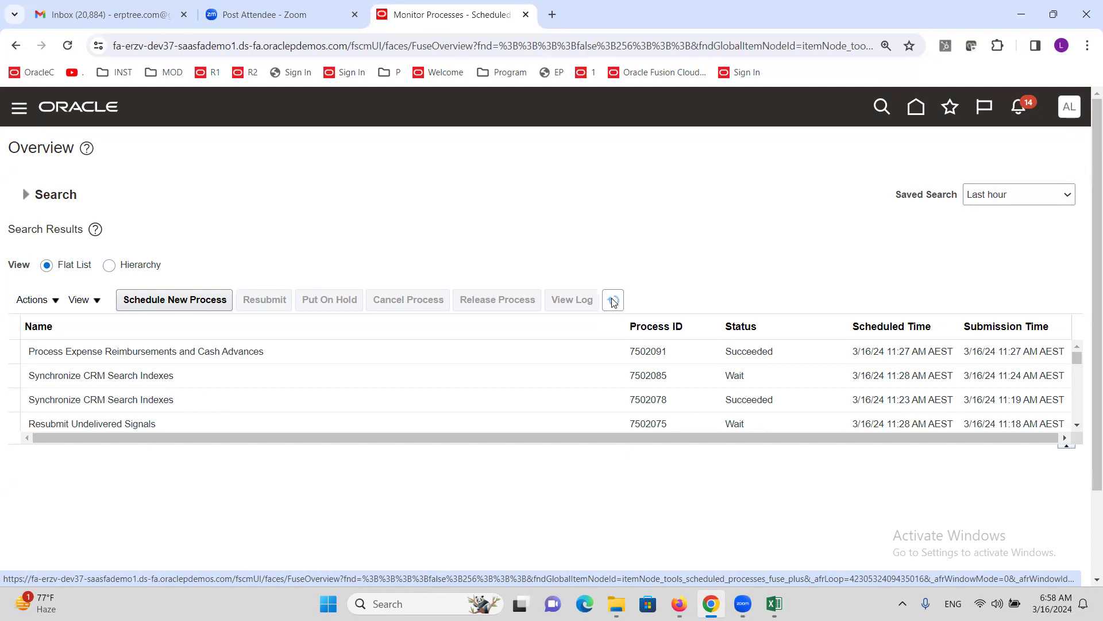
left_click(614, 300)
left_click(613, 300)
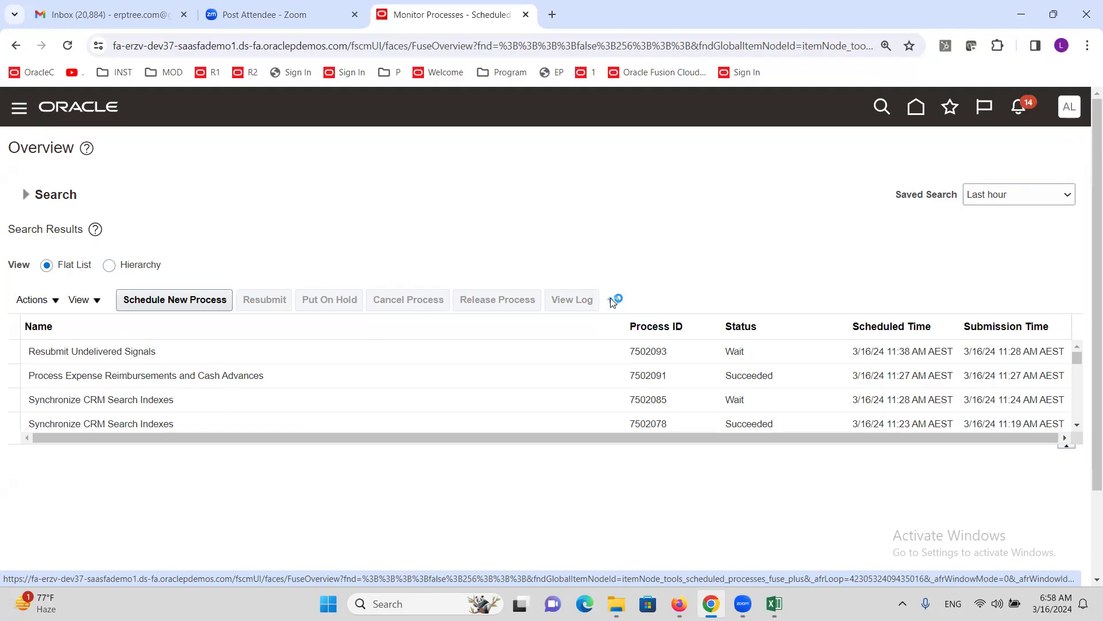
left_click(613, 301)
left_click(613, 301)
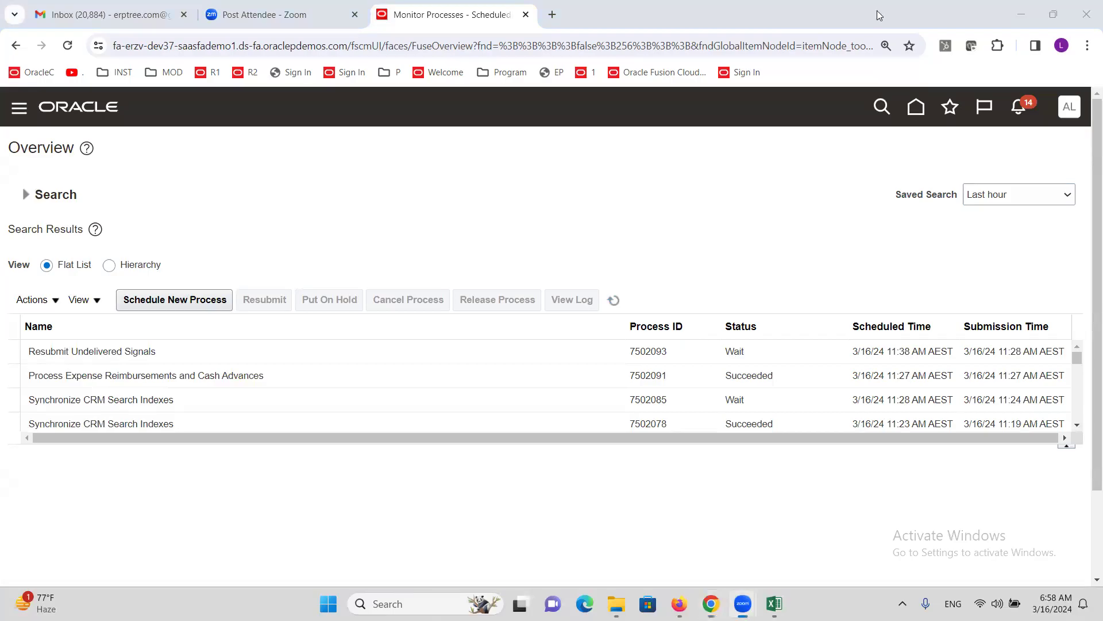
left_click(19, 106)
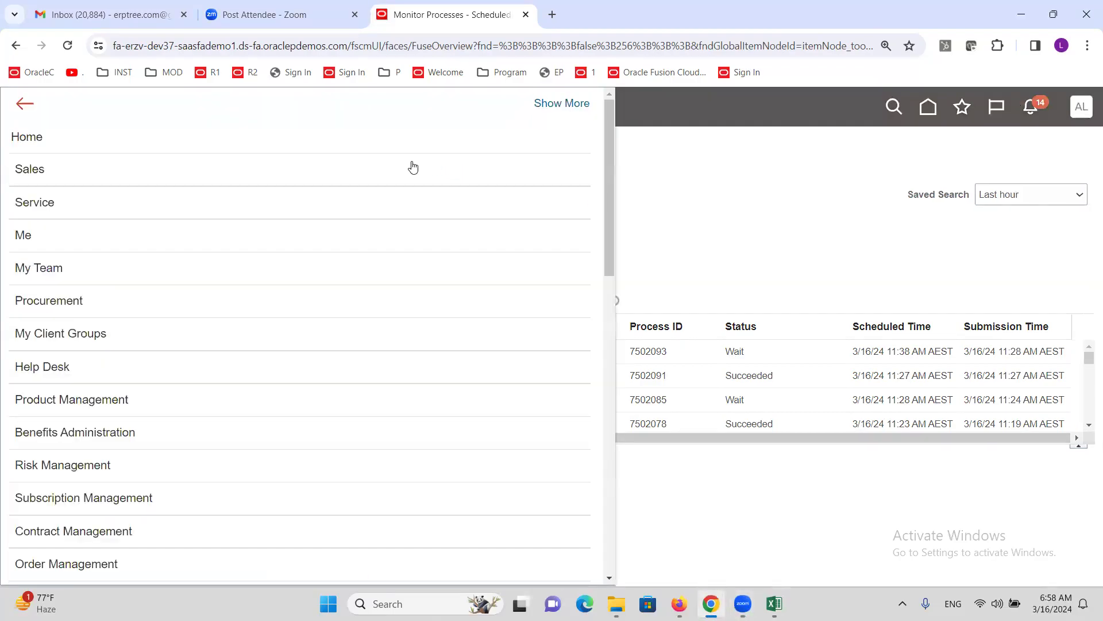
scroll(137, 295, "down", 5)
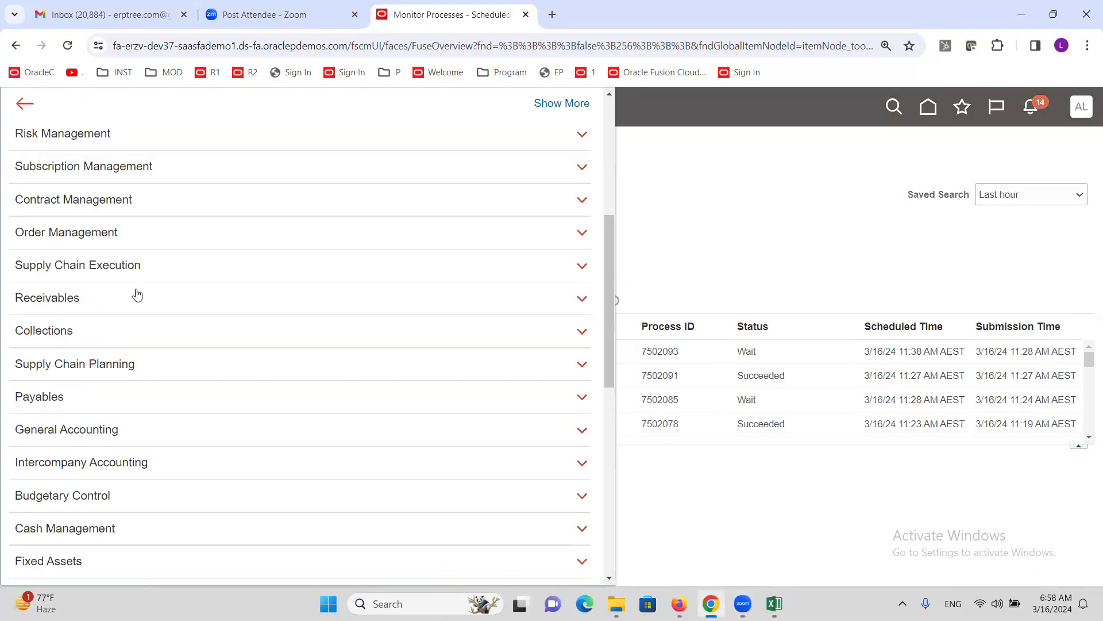
left_click_drag(59, 374, 64, 378)
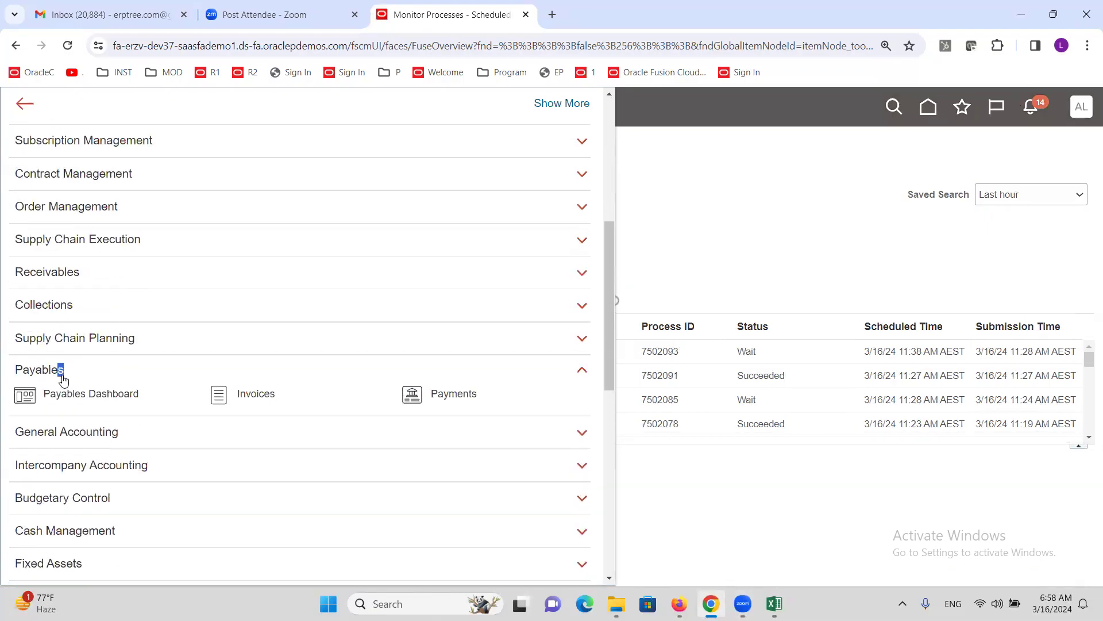
left_click(249, 395)
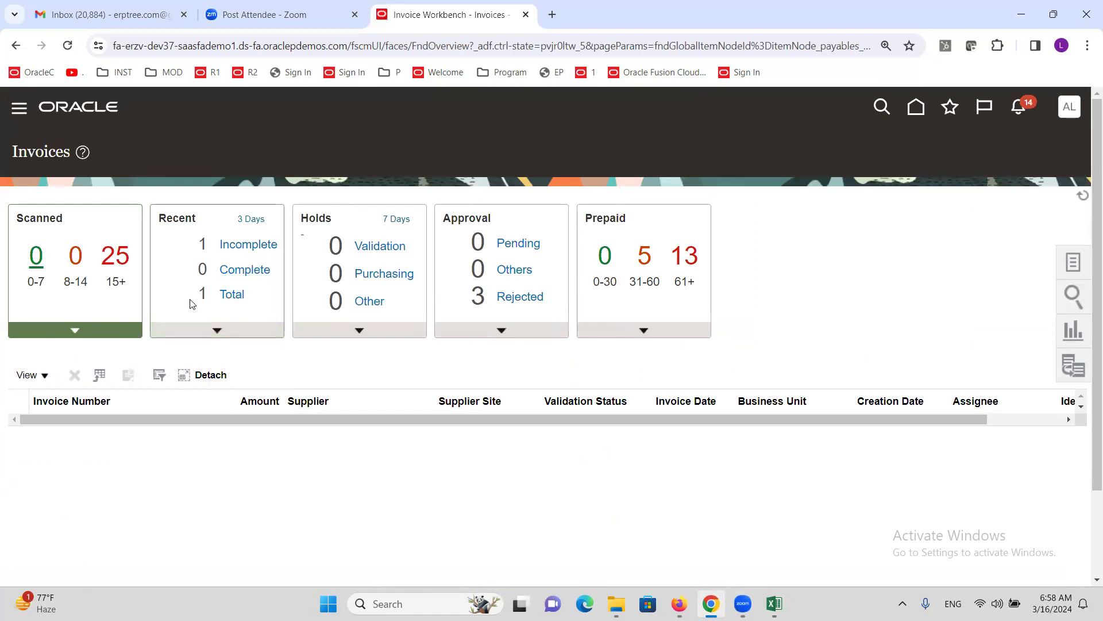
left_click(232, 295)
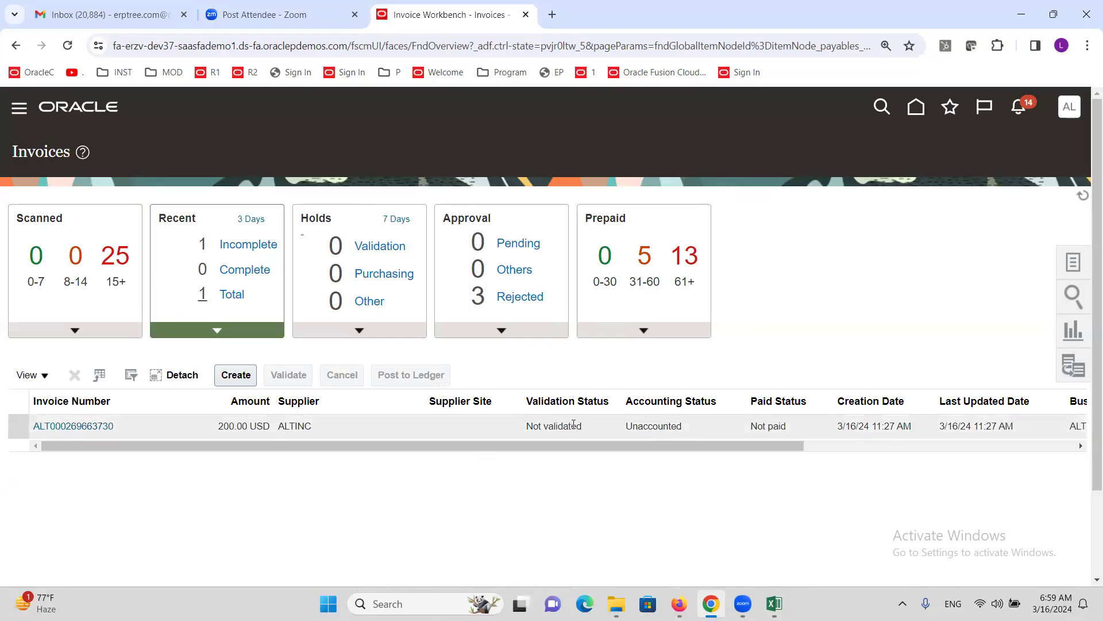
left_click(89, 424)
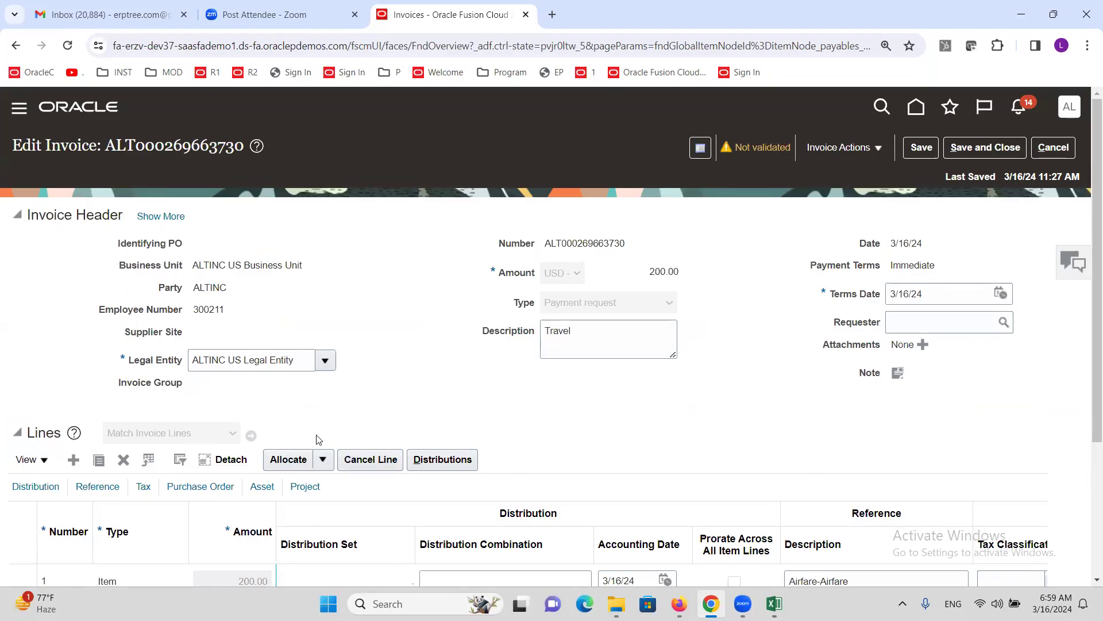
left_click_drag(514, 305, 529, 306)
left_click(580, 336)
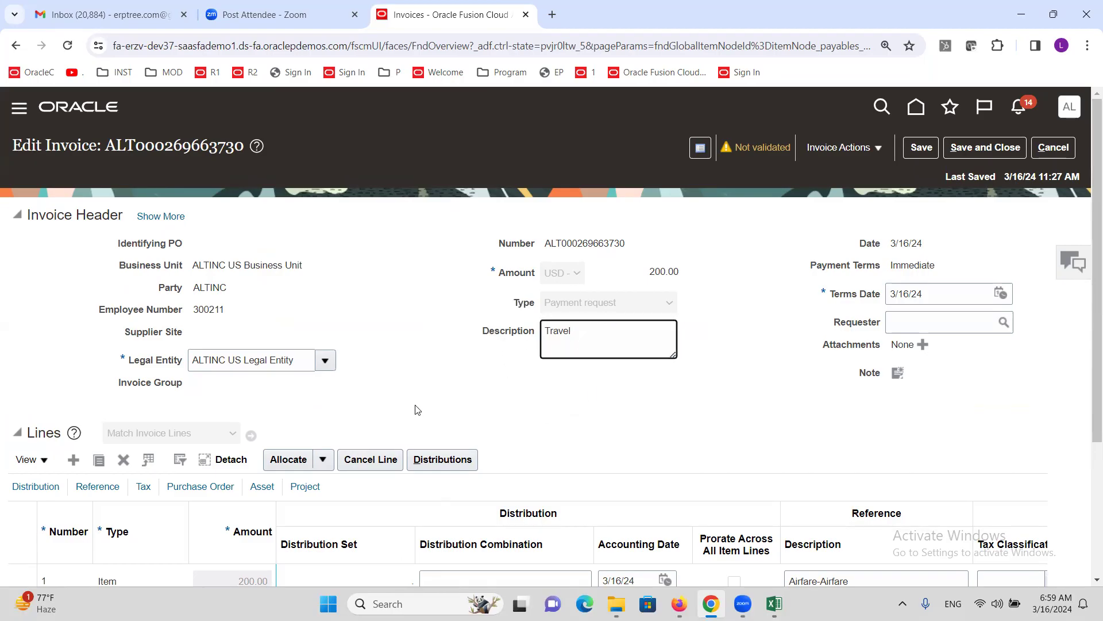
left_click(376, 263)
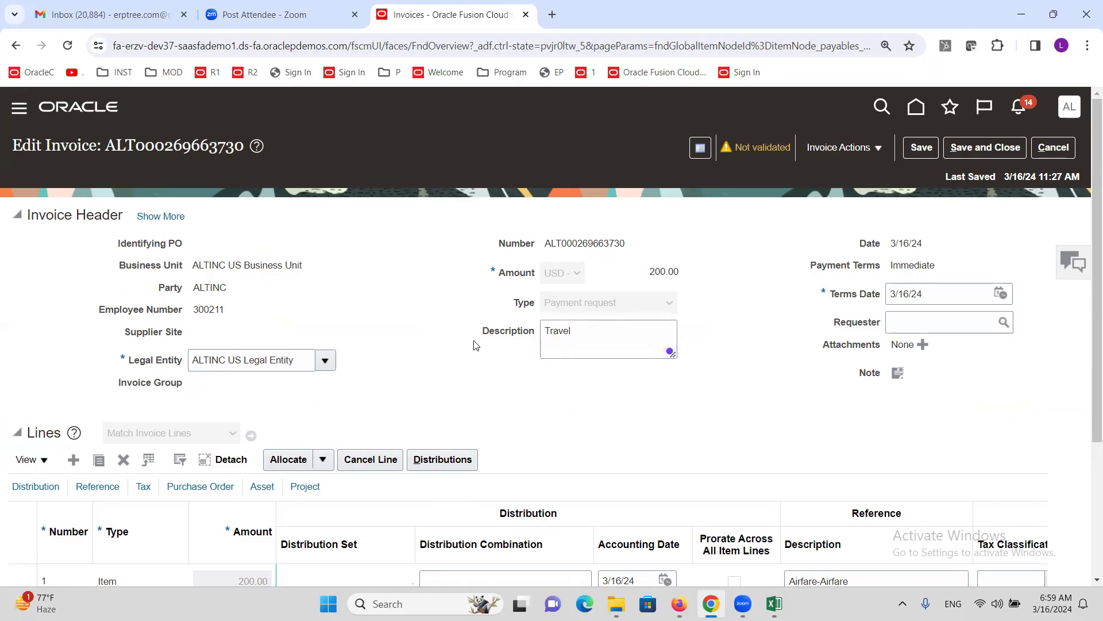
- Review the Party and Employee Number fields, then check the Airfare line and totals
double_click(183, 290)
left_click(359, 293)
left_click_drag(98, 309, 184, 321)
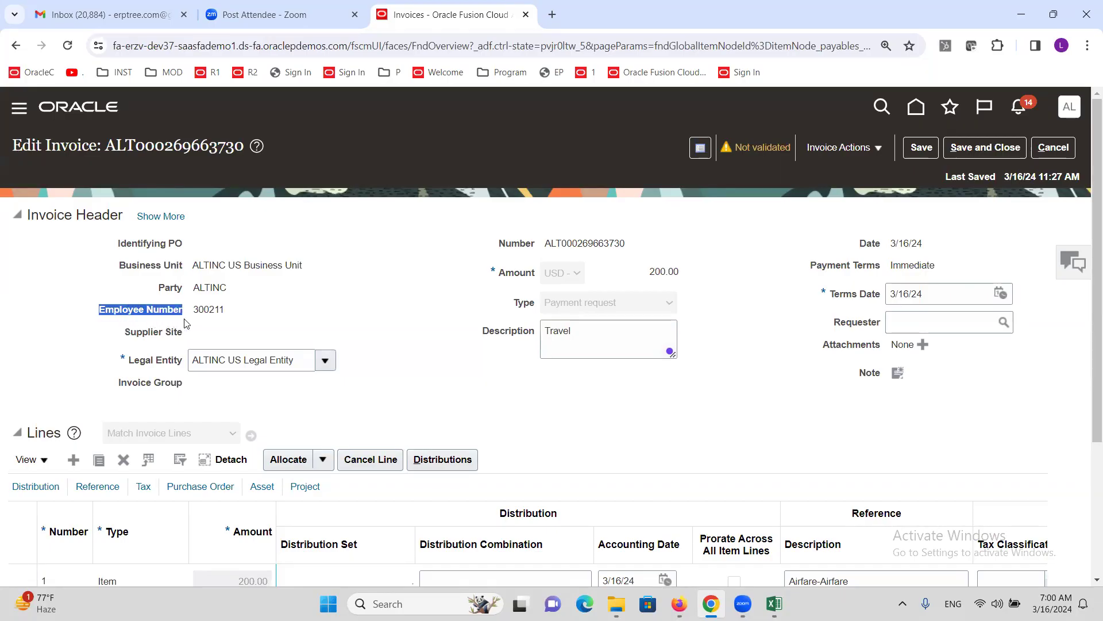
double_click(217, 310)
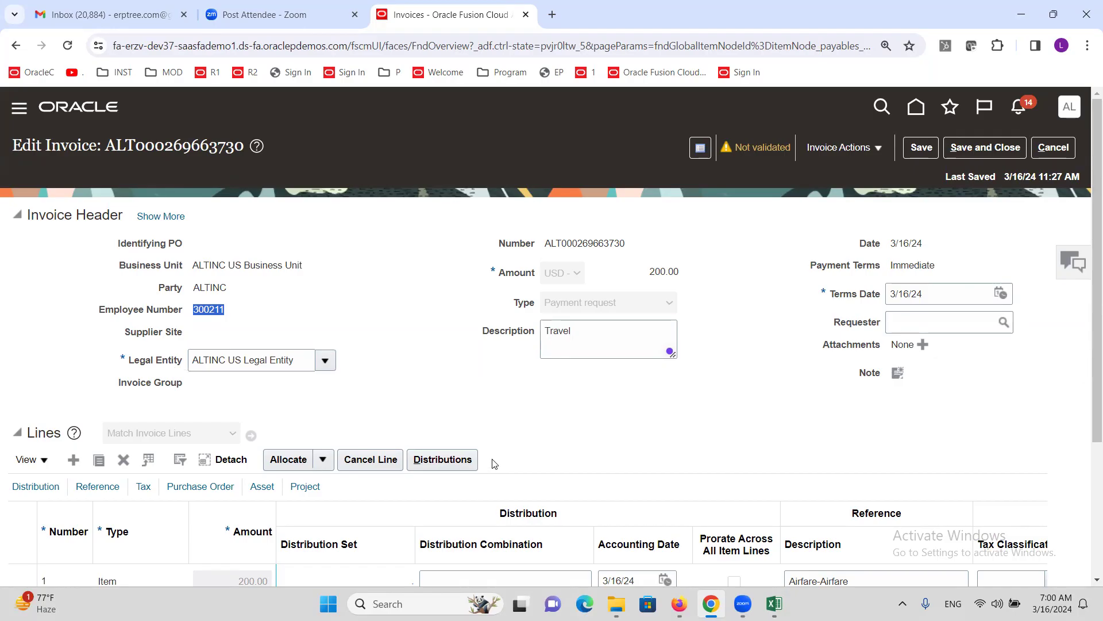
scroll(431, 299, "down", 3)
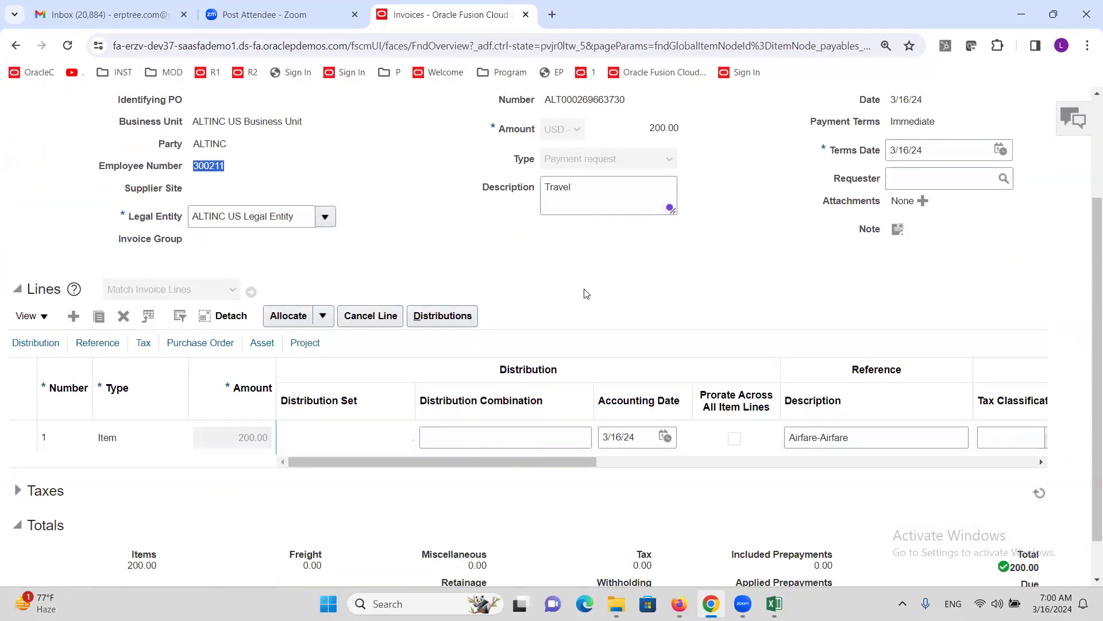
scroll(586, 294, "up", 3)
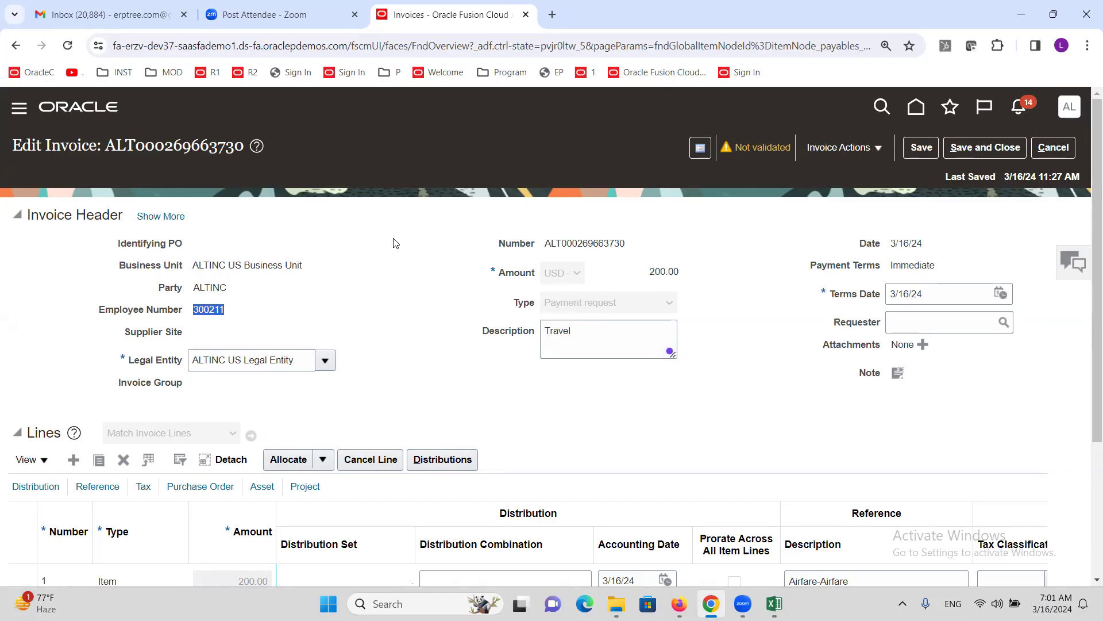
- Open the distributions for invoice line 1, the single 200.00 Item line
triple_click(280, 299)
left_click(280, 306)
scroll(469, 377, "down", 1)
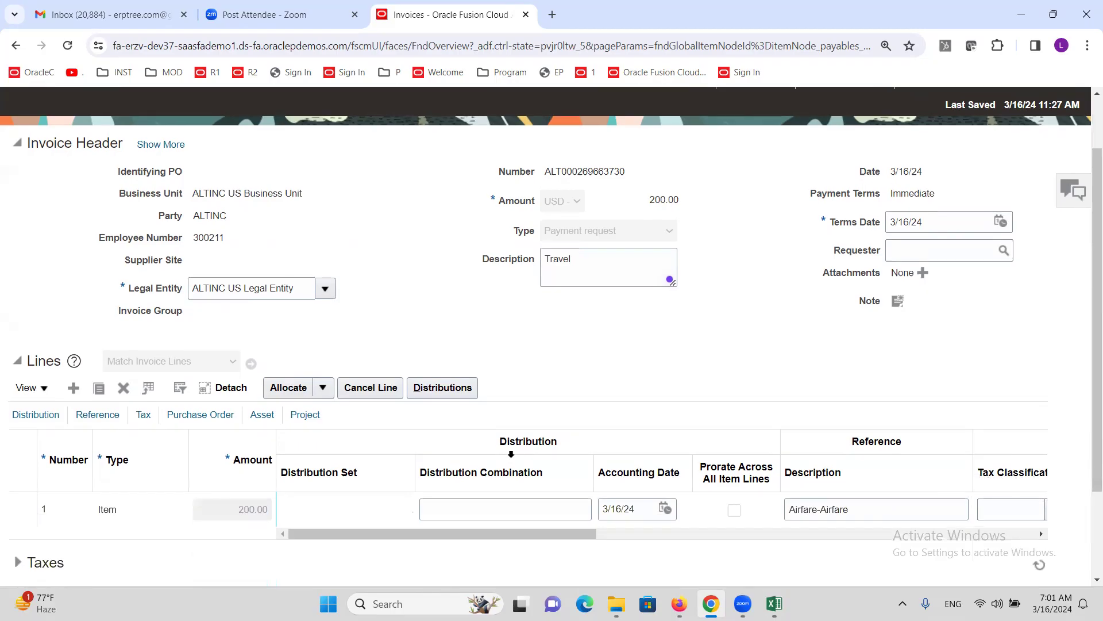
left_click(442, 387)
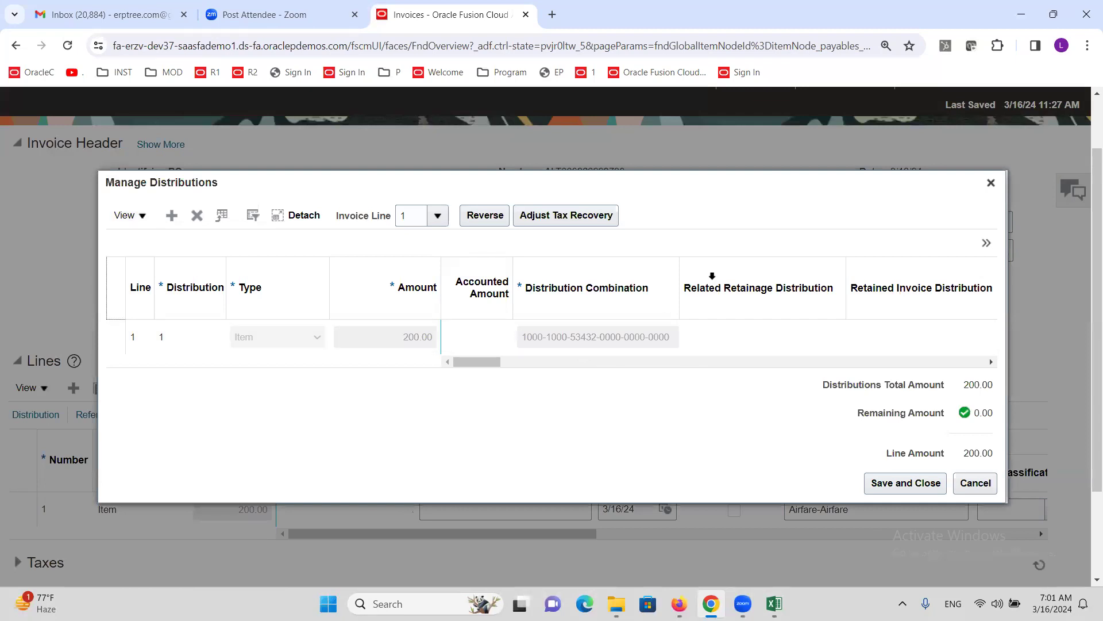
left_click_drag(679, 268, 734, 267)
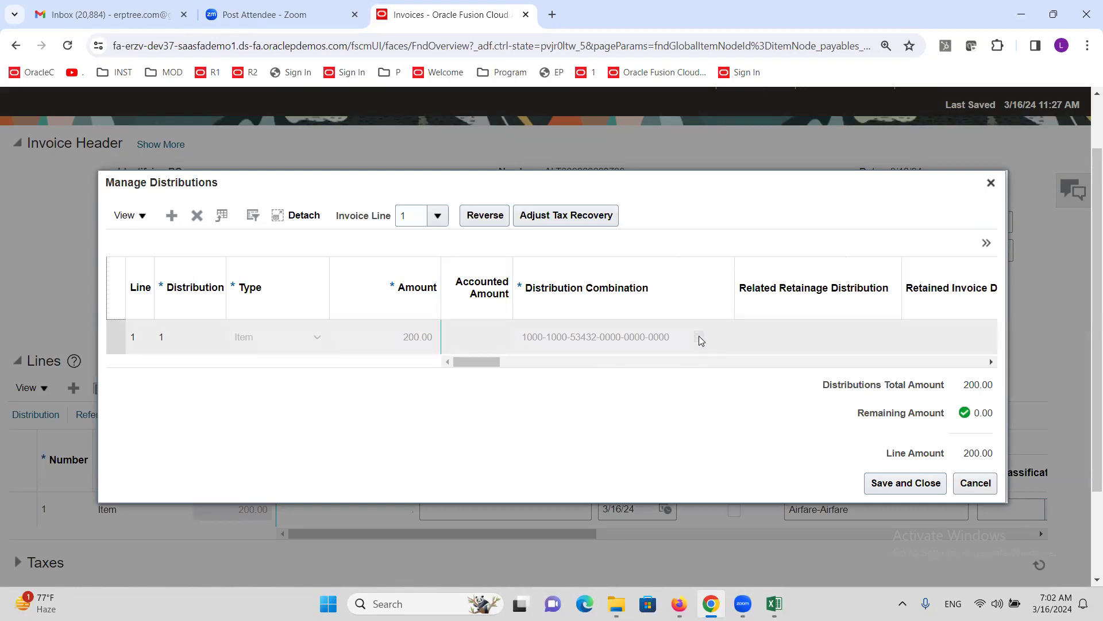
mouse_move(700, 341)
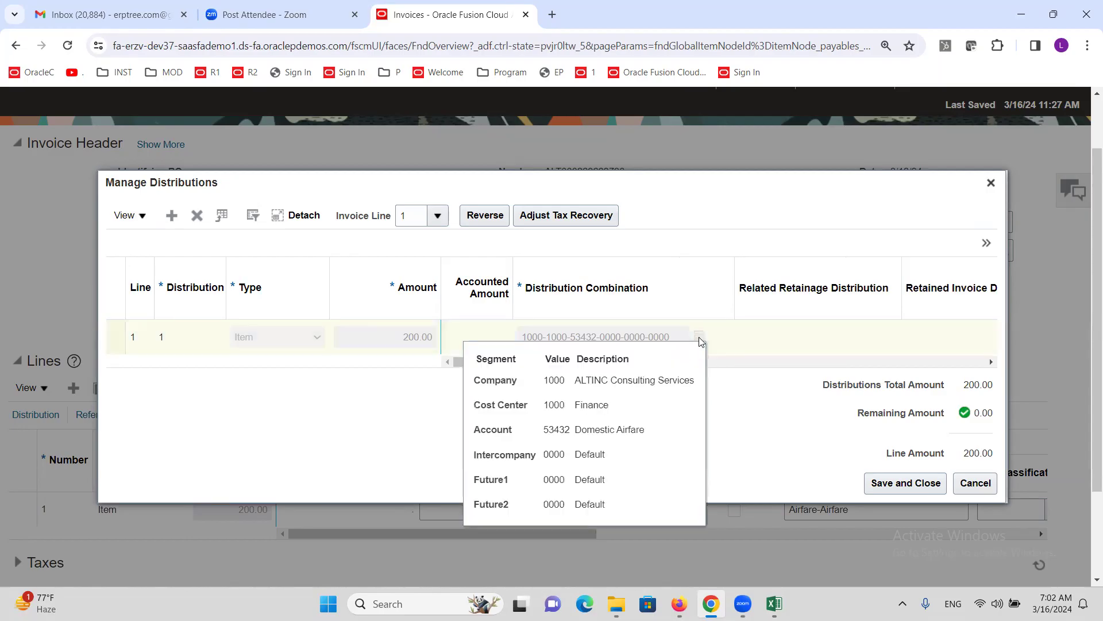
triple_click(597, 433)
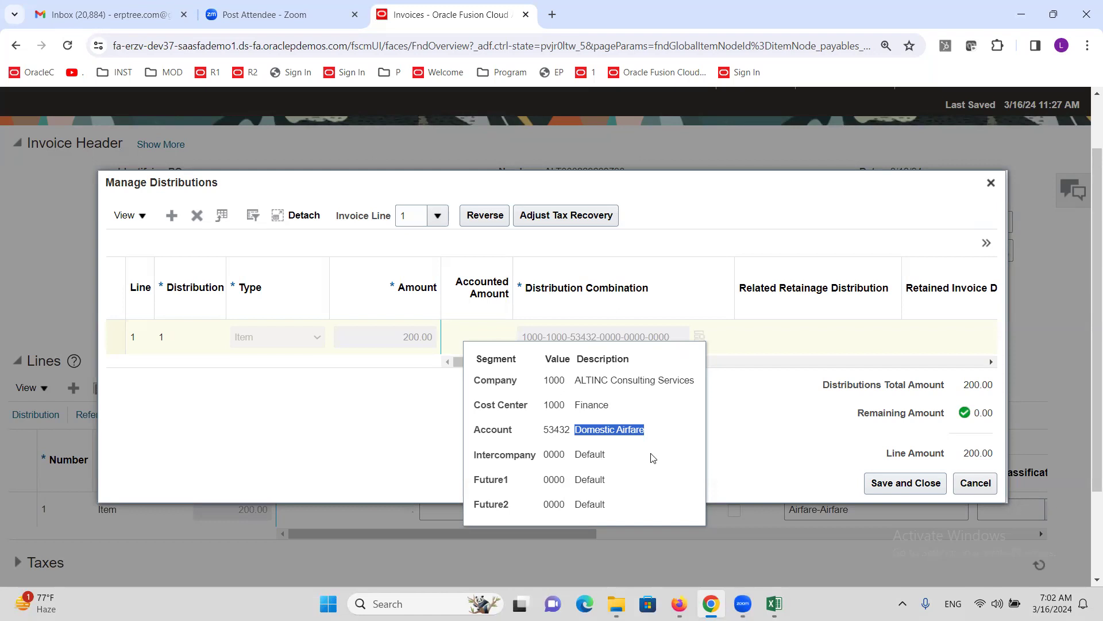
left_click(975, 483)
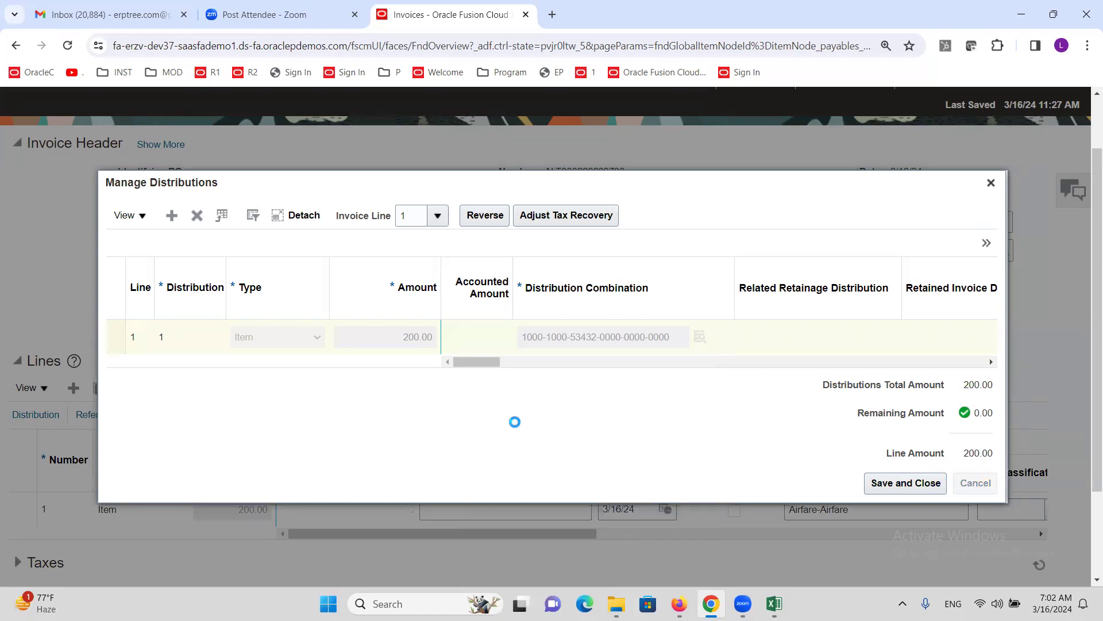
scroll(586, 401, "up", 2)
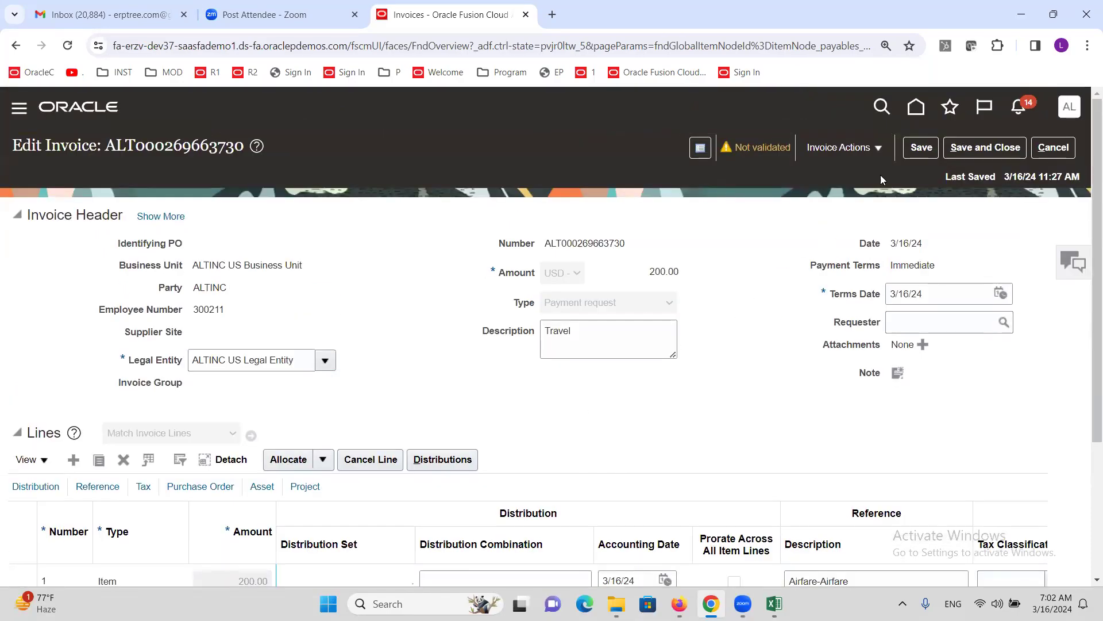
- Validate the 200.00 travel invoice and create its draft accounting
left_click(882, 150)
left_click(840, 218)
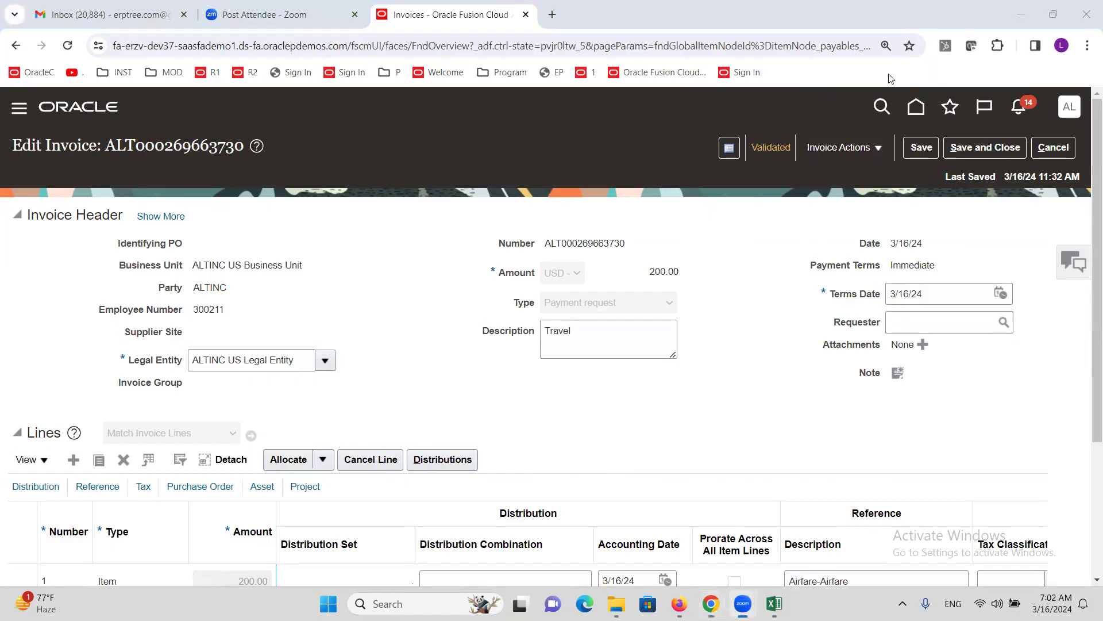
left_click(844, 148)
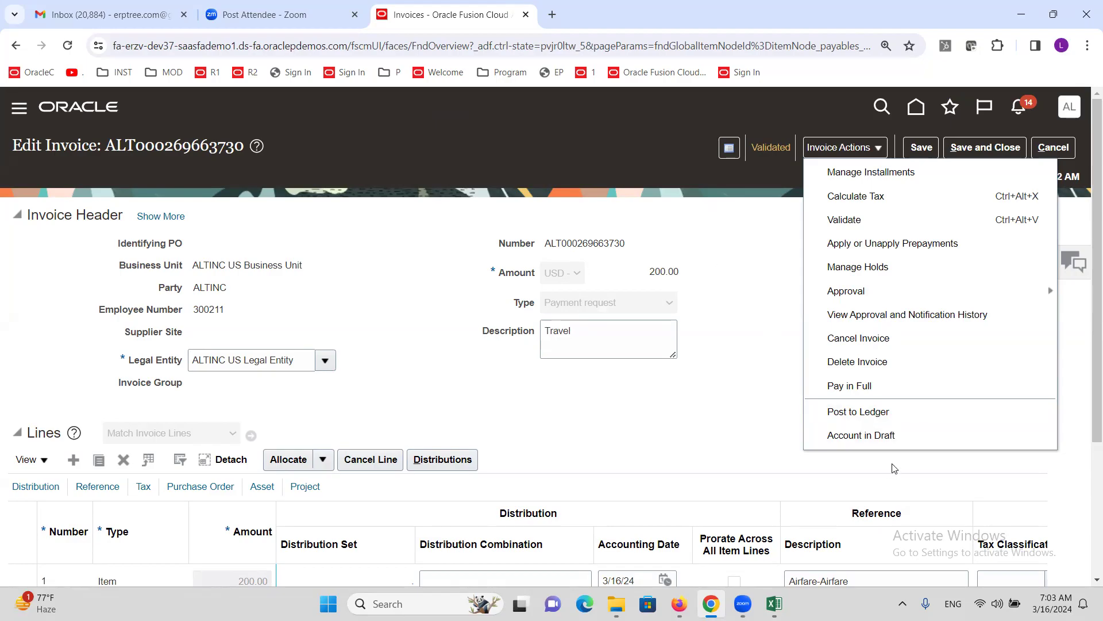
left_click(861, 436)
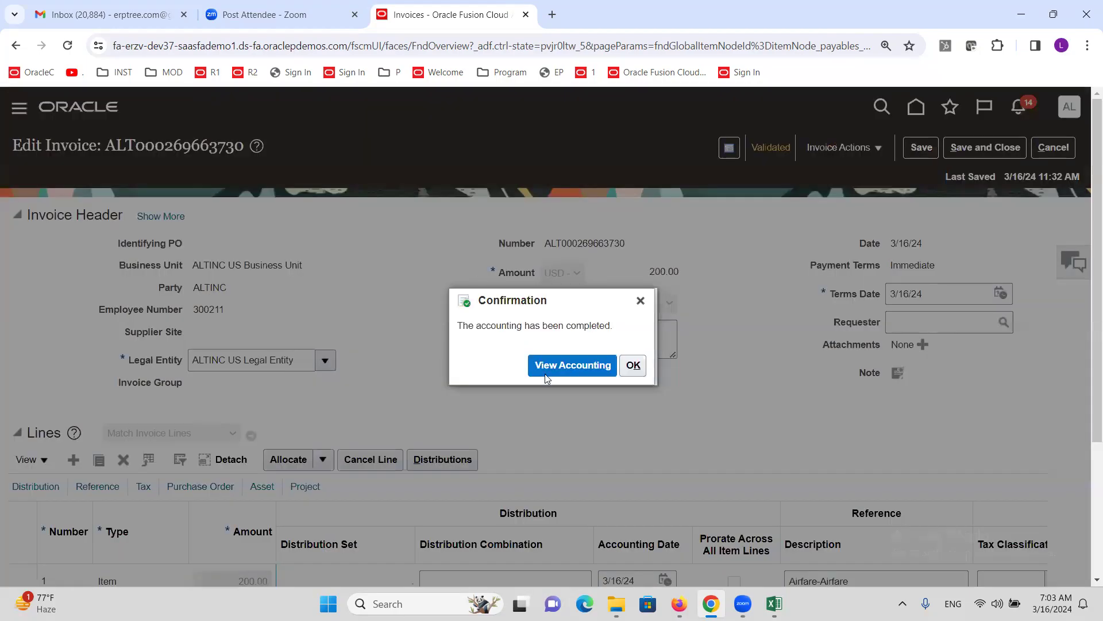
- View draft accounting lines: 200.00 Domestic Airfare debit and 200.00 Employee Payable 21180 credit
left_click(546, 375)
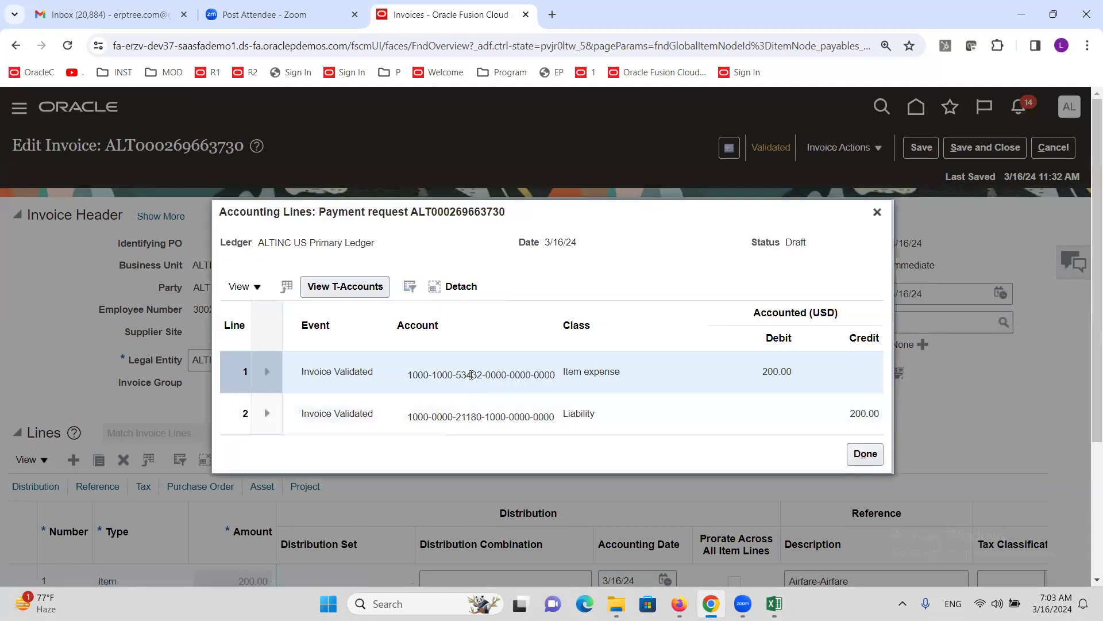
mouse_move(467, 375)
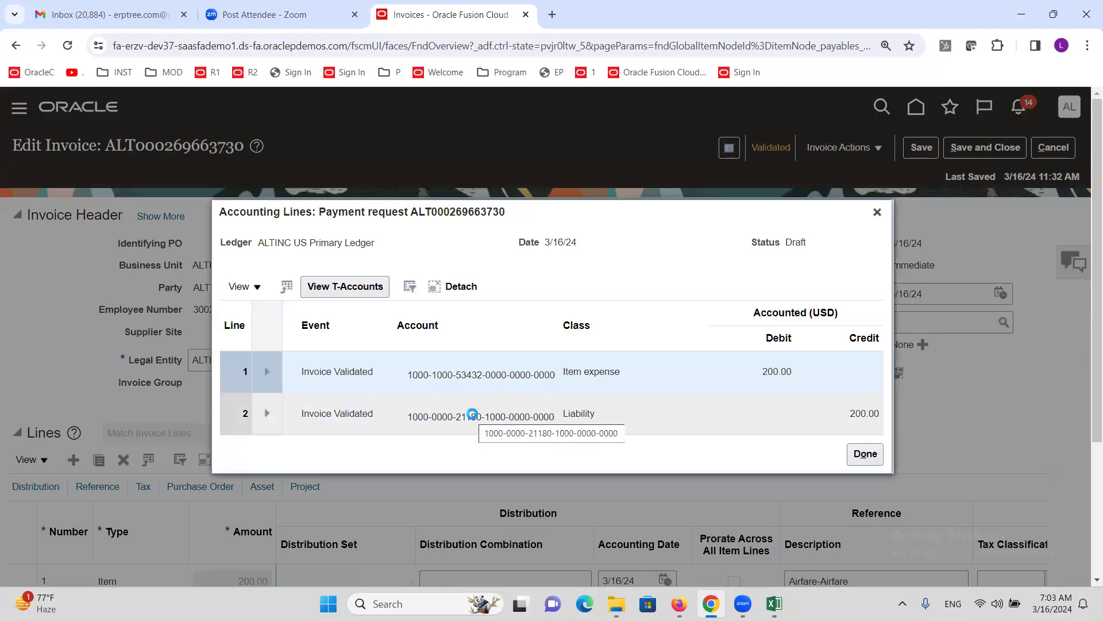
mouse_move(473, 414)
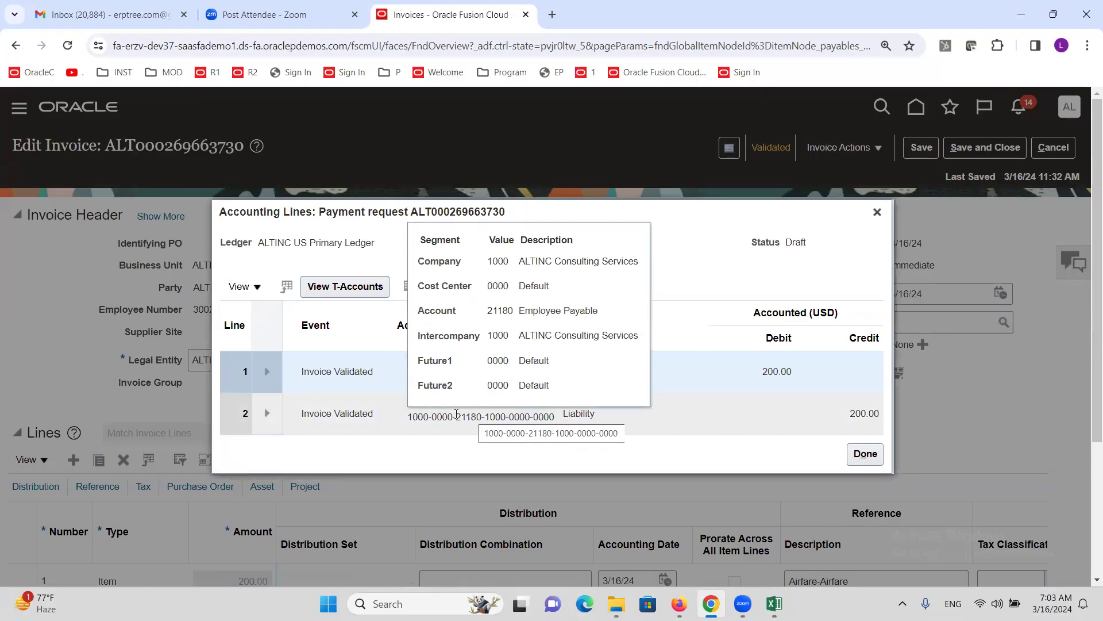
triple_click(576, 316)
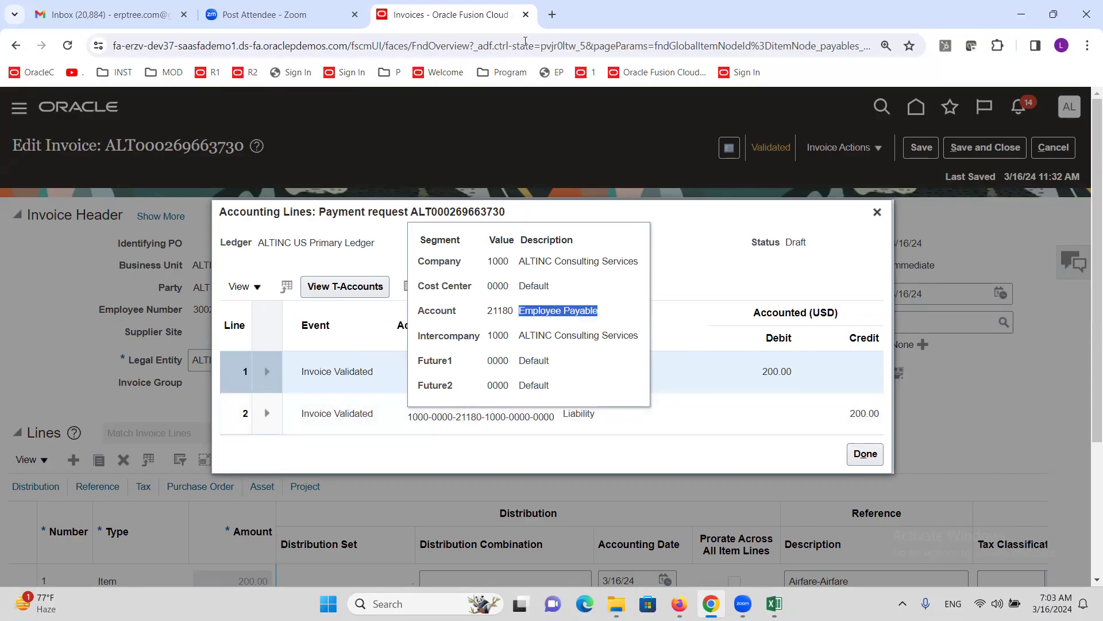
- Duplicate the invoices browser tab and go to Setup and Maintenance
right_click(460, 15)
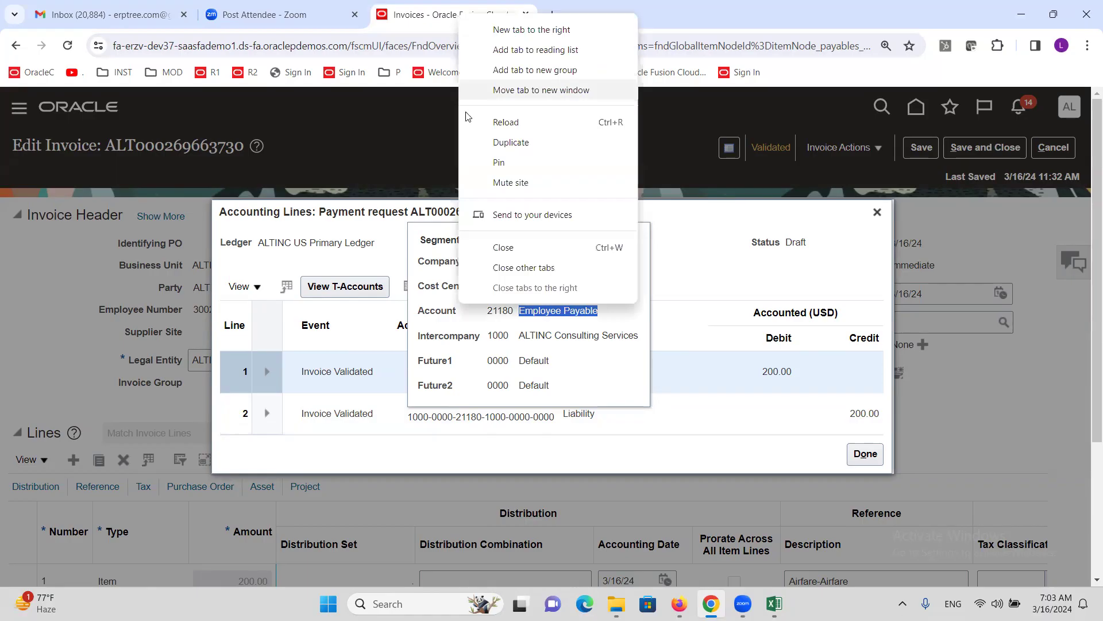
left_click(511, 143)
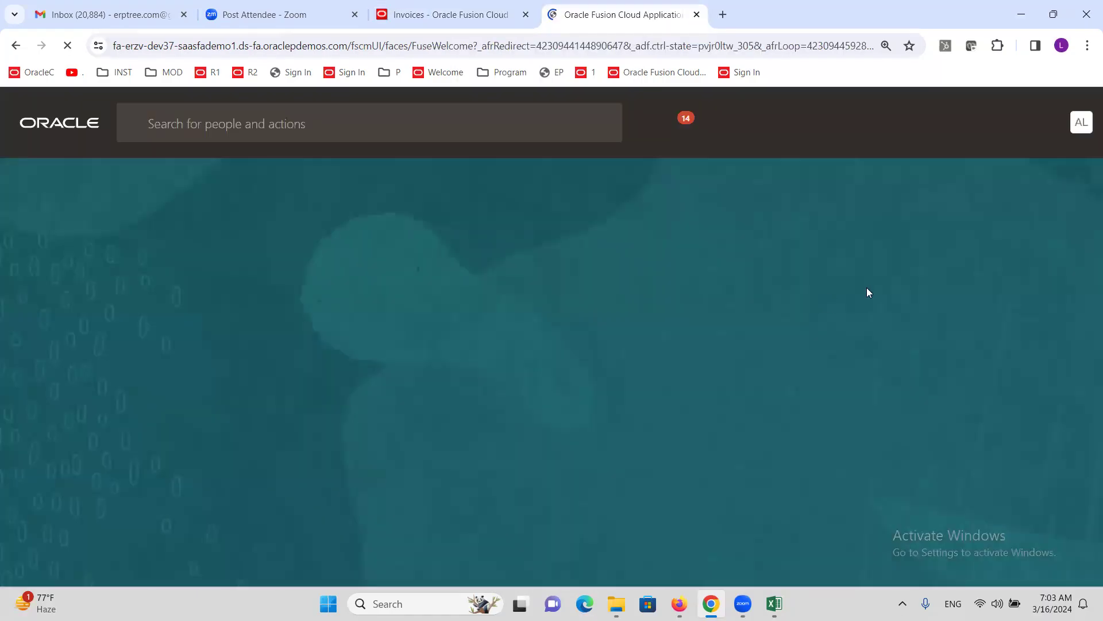
left_click(1070, 124)
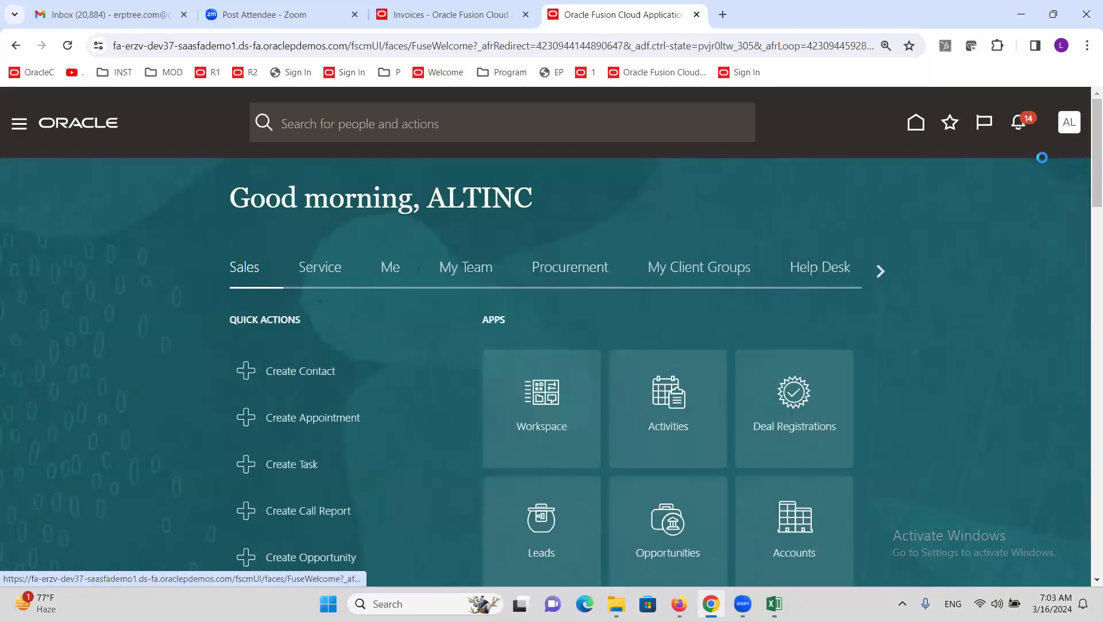
left_click(831, 360)
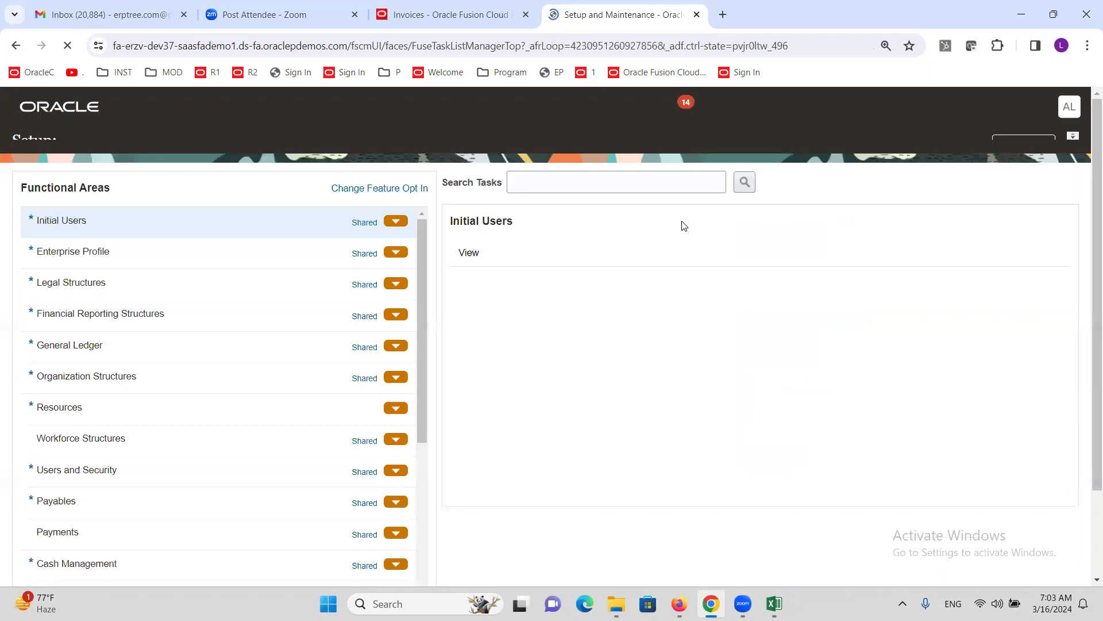
- Search setup tasks for 'System O' and open Manage Expenses System Options
left_click(620, 205)
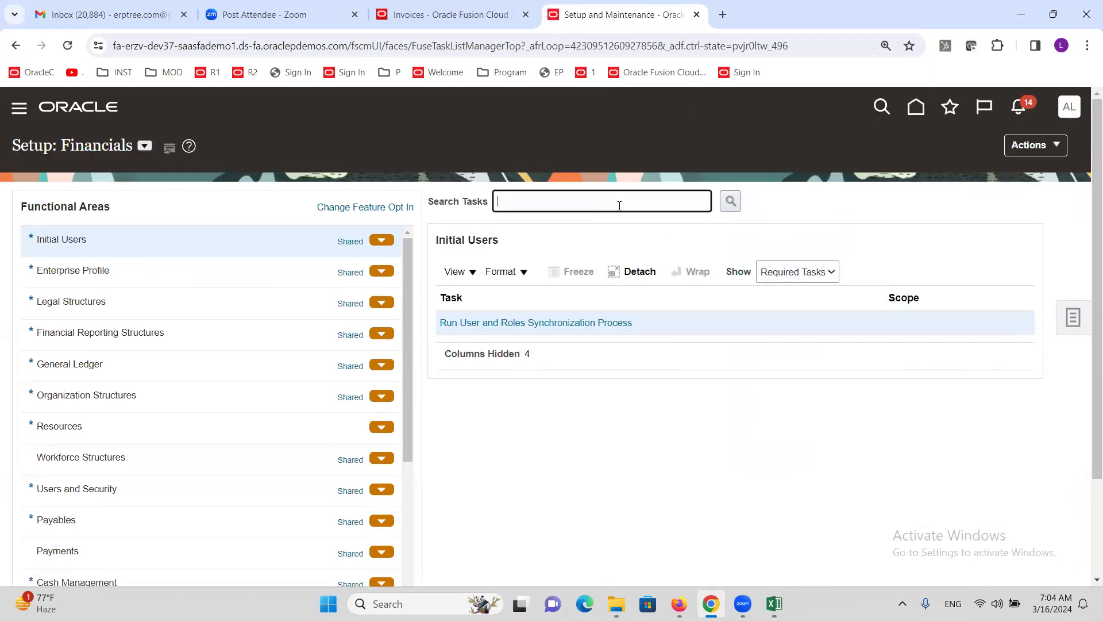
type("EXPENSE SY")
key("Return")
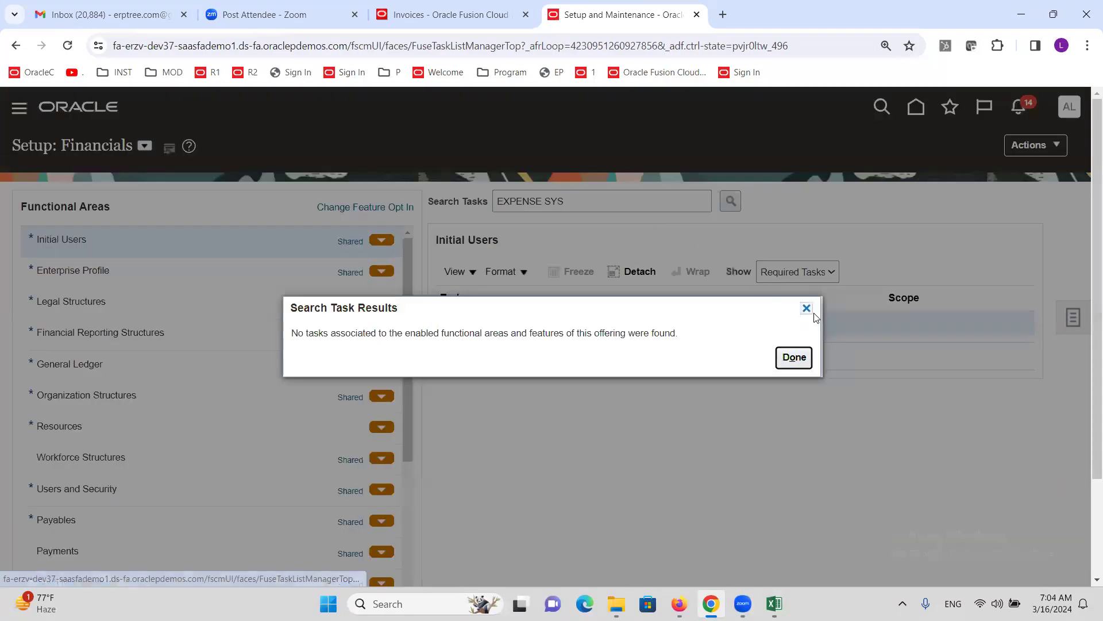
left_click(806, 309)
triple_click(612, 205)
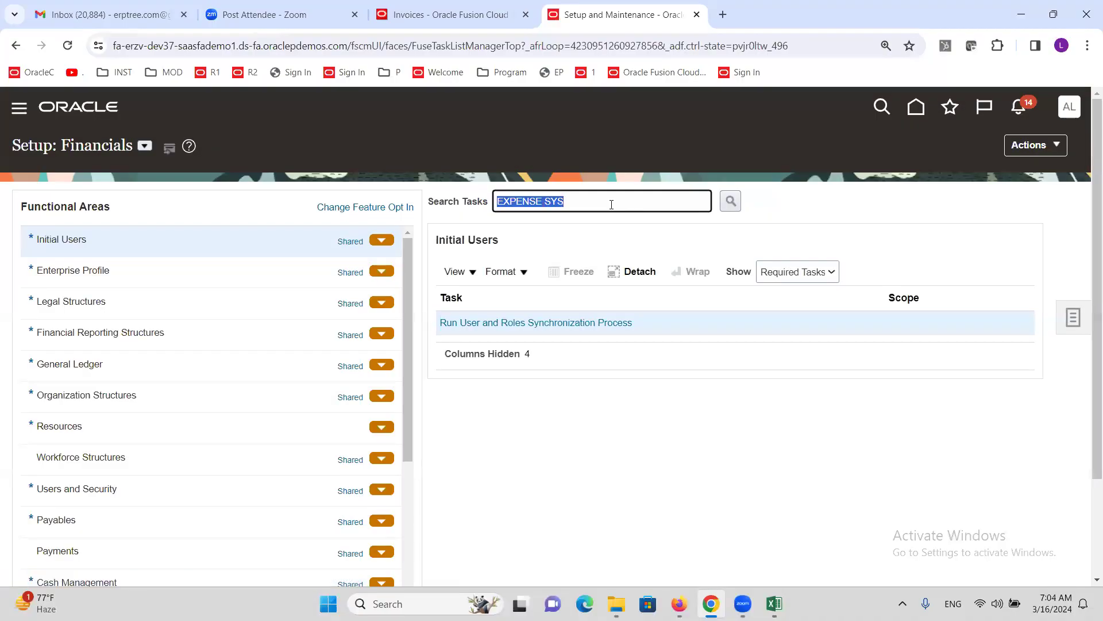
type("System O")
key("Return")
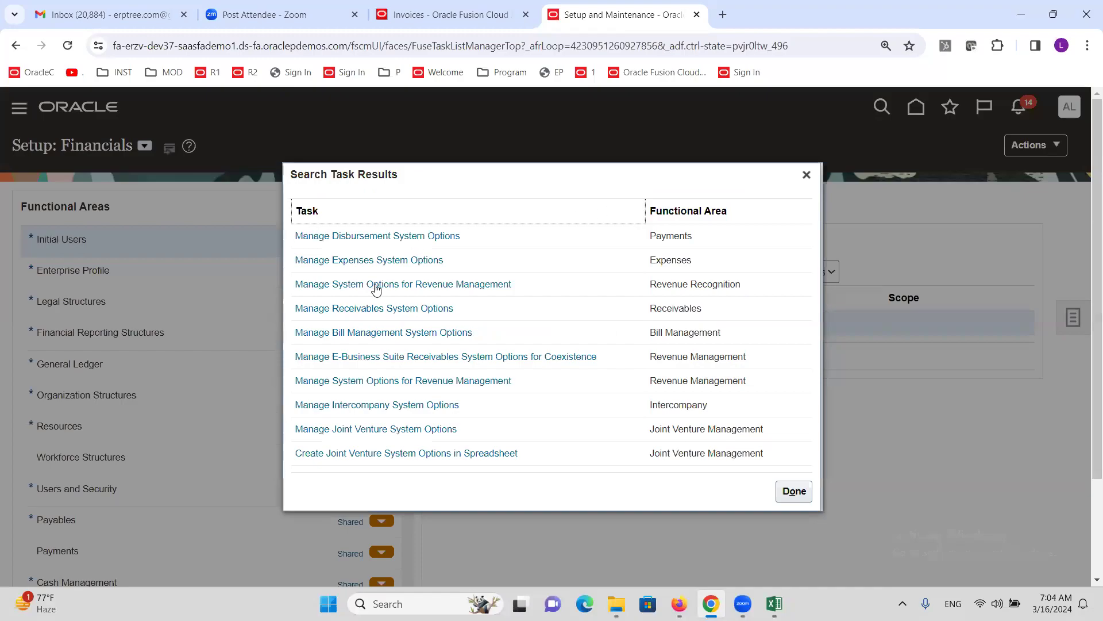
left_click(373, 262)
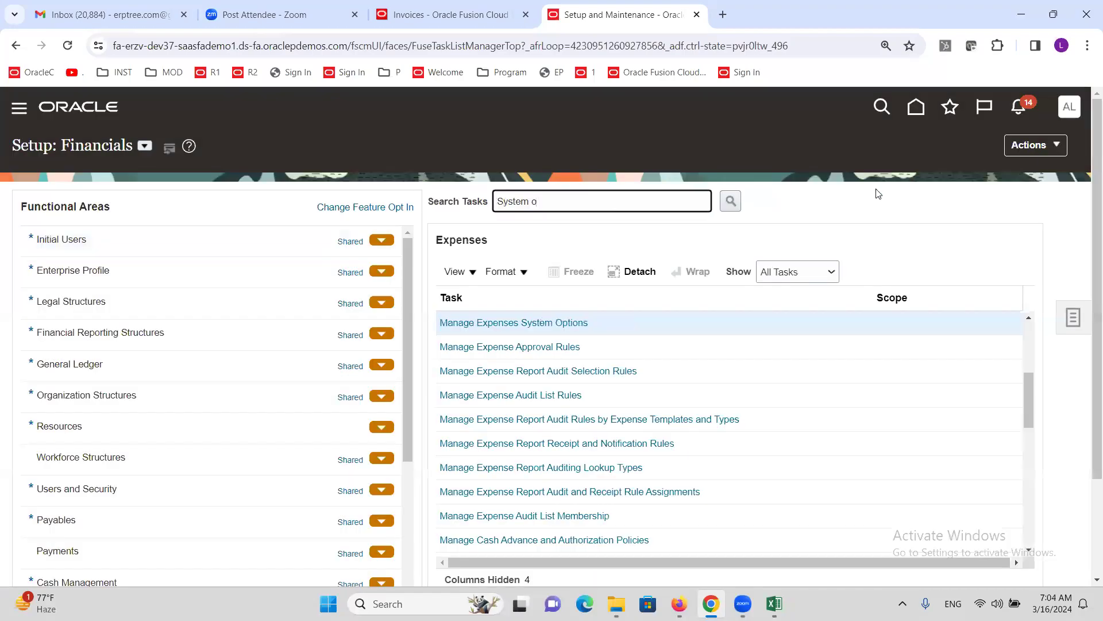
left_click(522, 322)
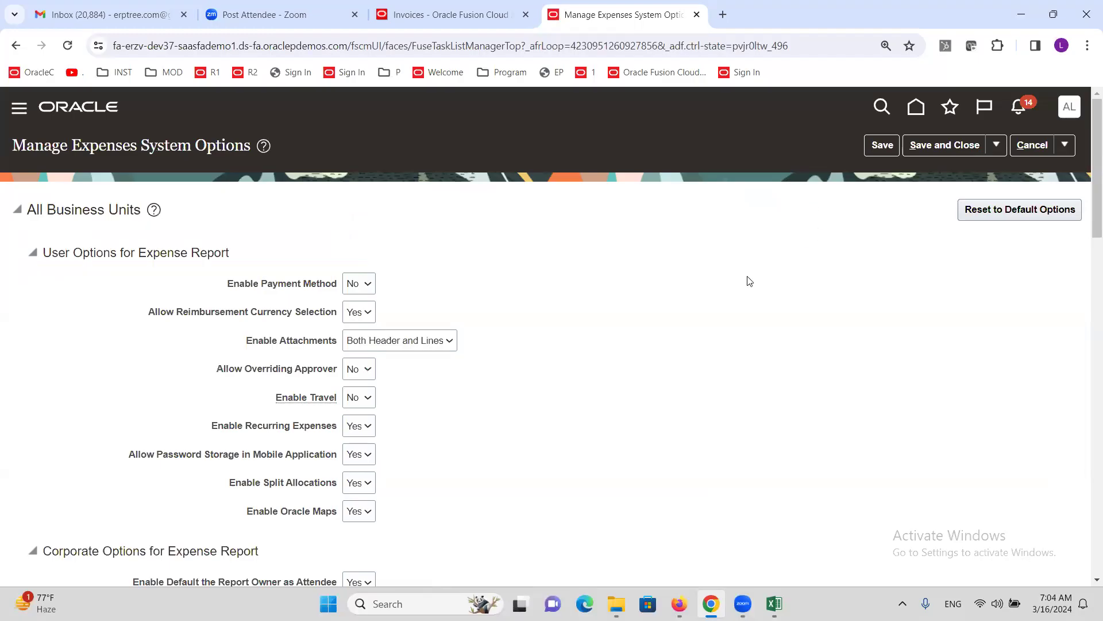
- Filter business units to ALTINC and edit ALTINC US Business Unit's expense report options
scroll(660, 291, "down", 10)
scroll(646, 308, "down", 12)
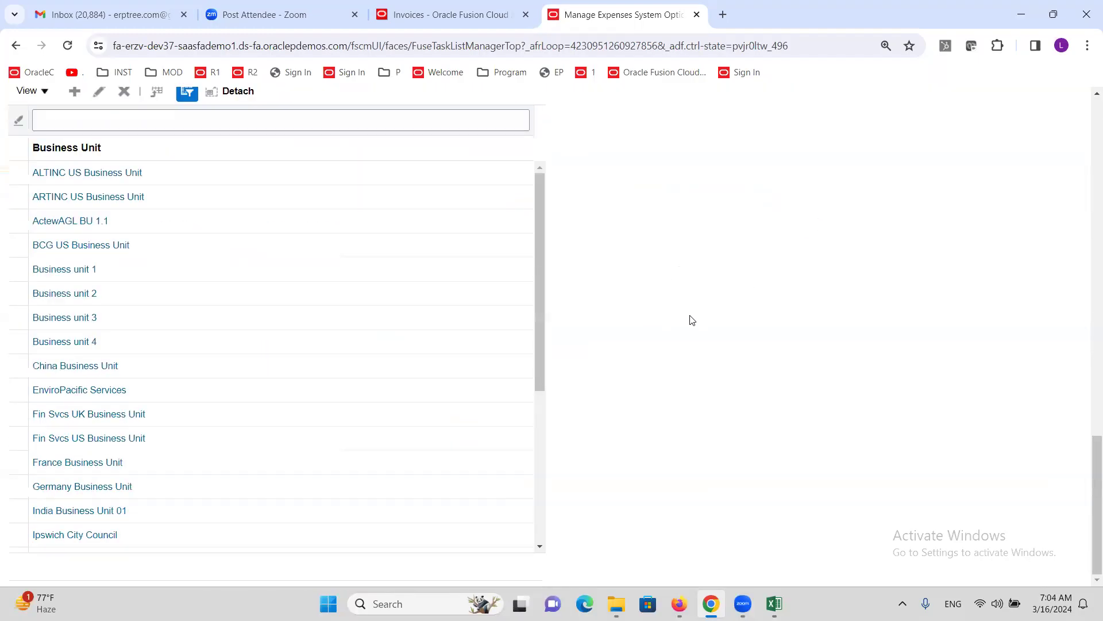
scroll(690, 320, "up", 3)
left_click(221, 265)
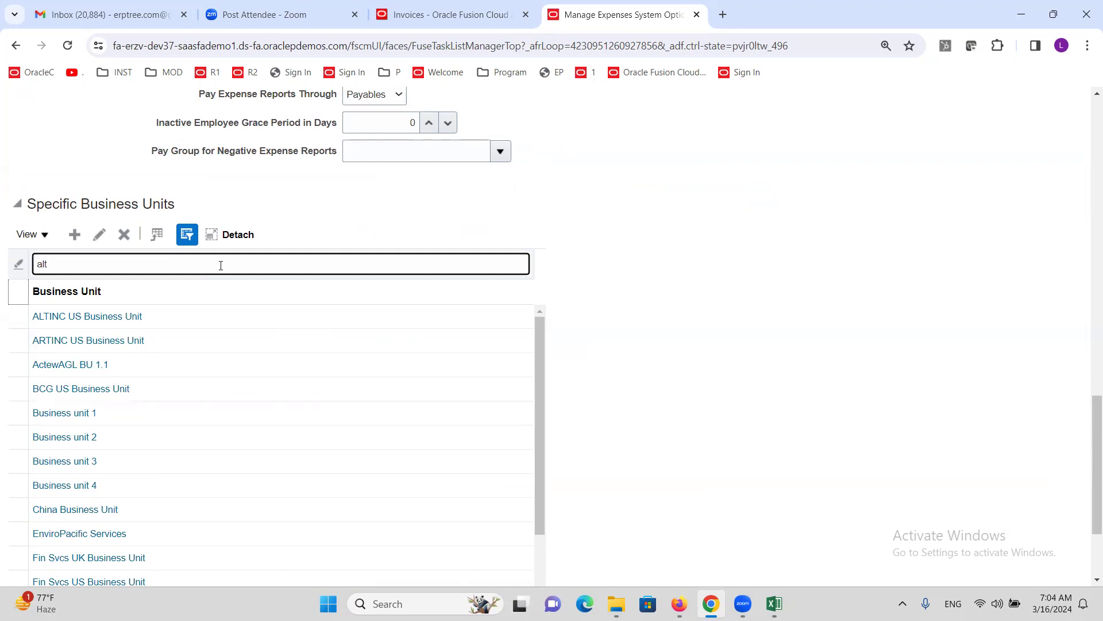
key("Return")
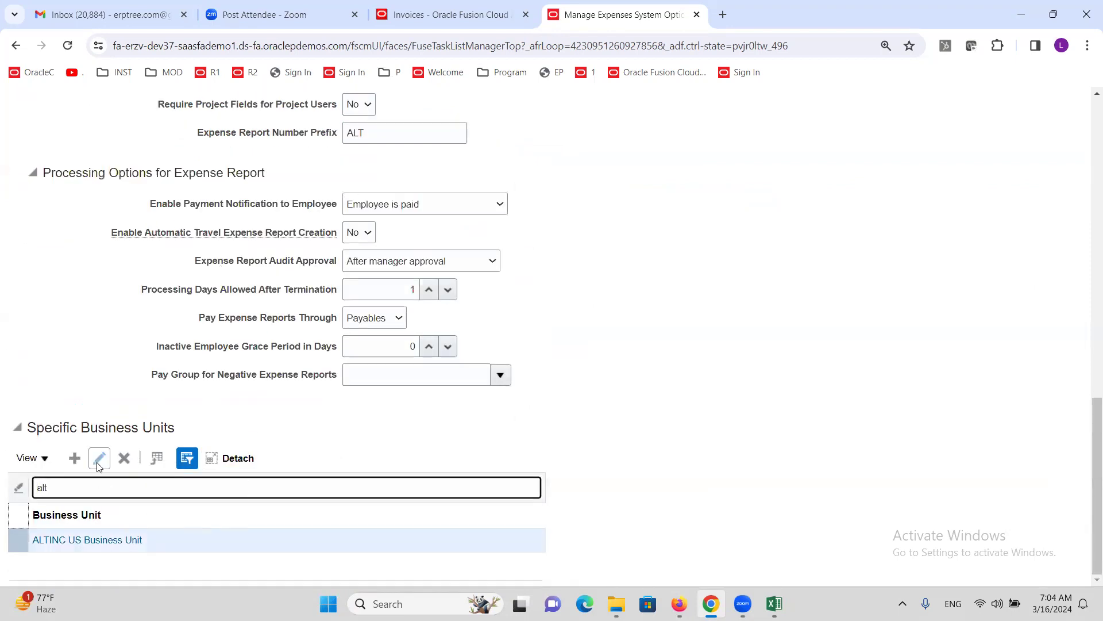
left_click(98, 458)
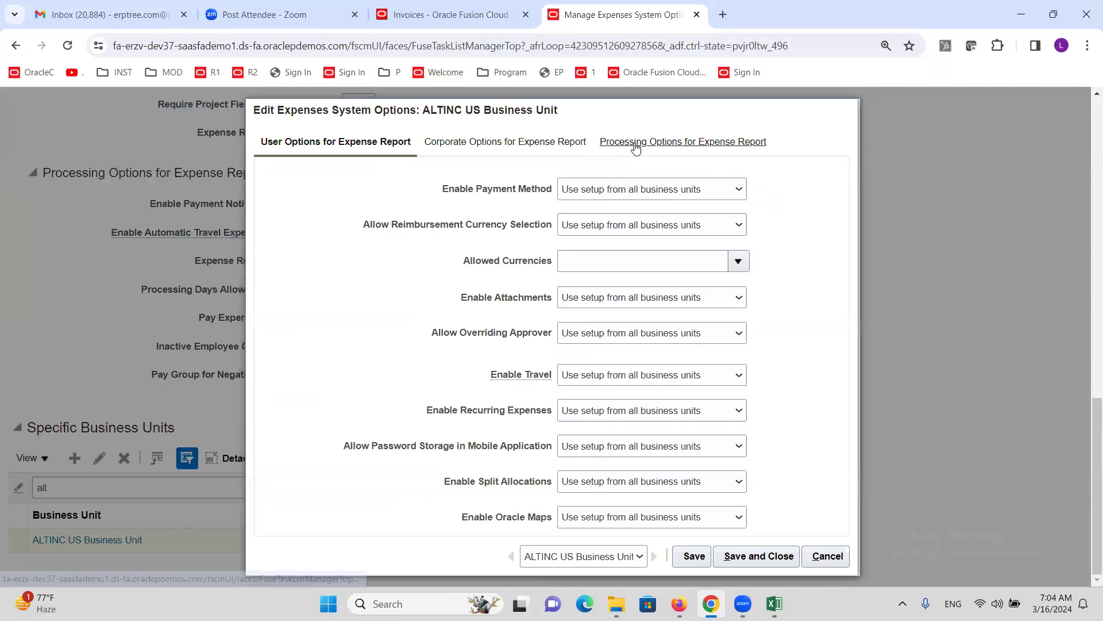
left_click(660, 147)
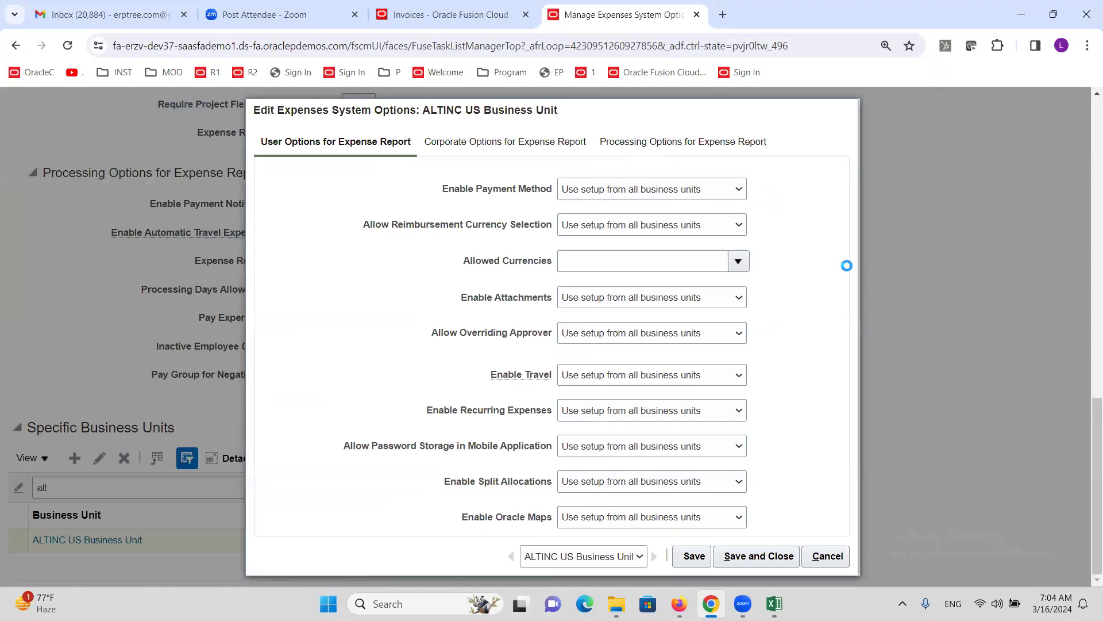
- Try both Employee Liability Account options, then cancel and discard the unsaved changes
scroll(820, 264, "down", 2)
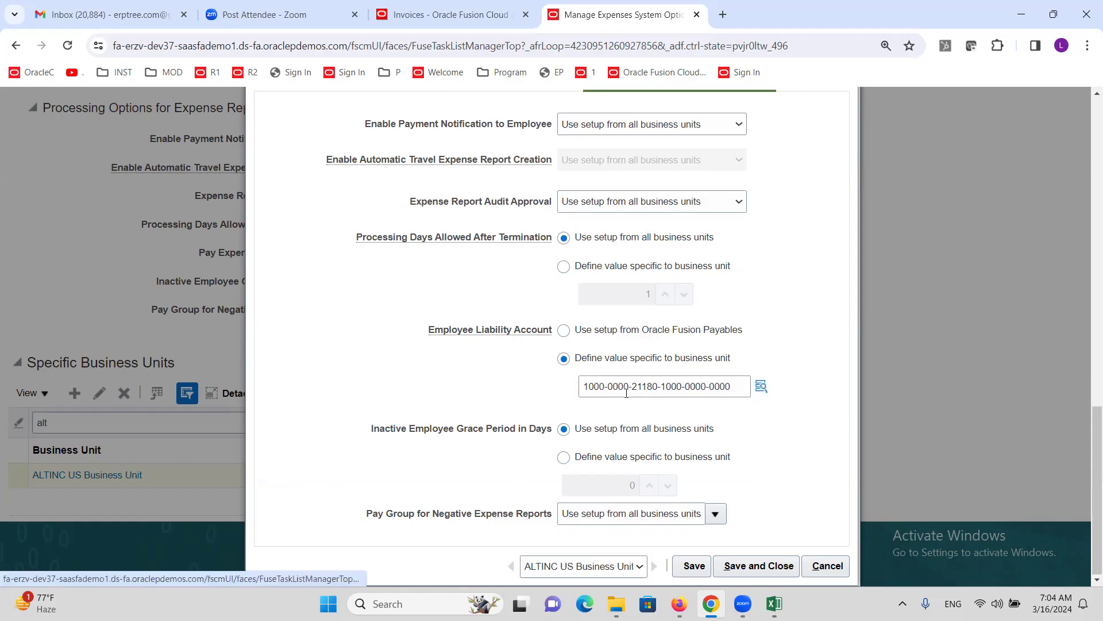
mouse_move(626, 393)
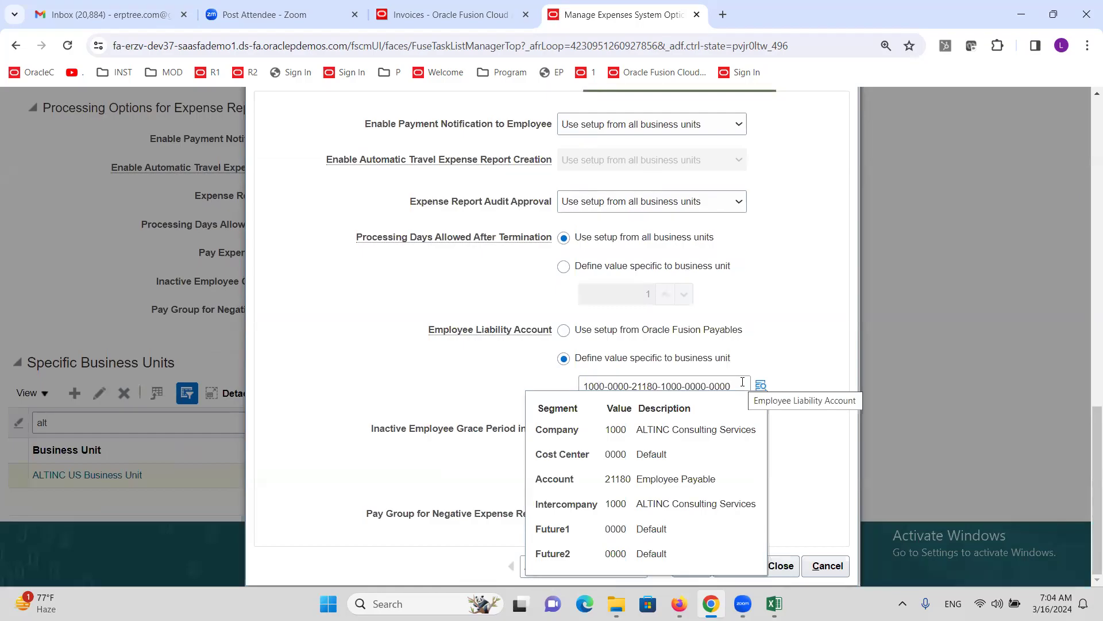
left_click(565, 332)
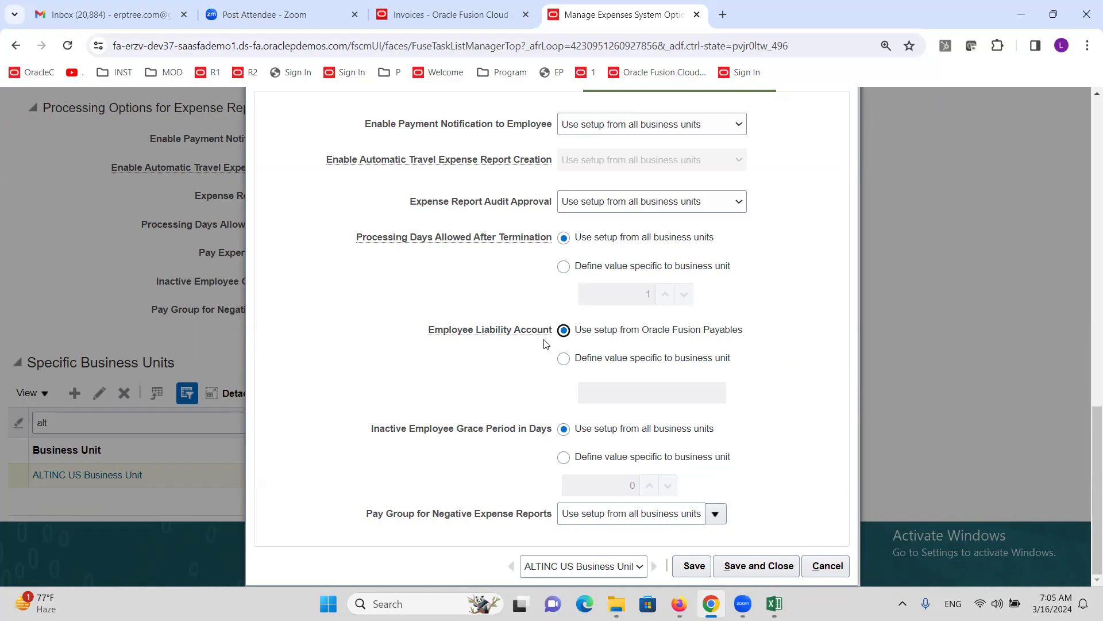
left_click(563, 361)
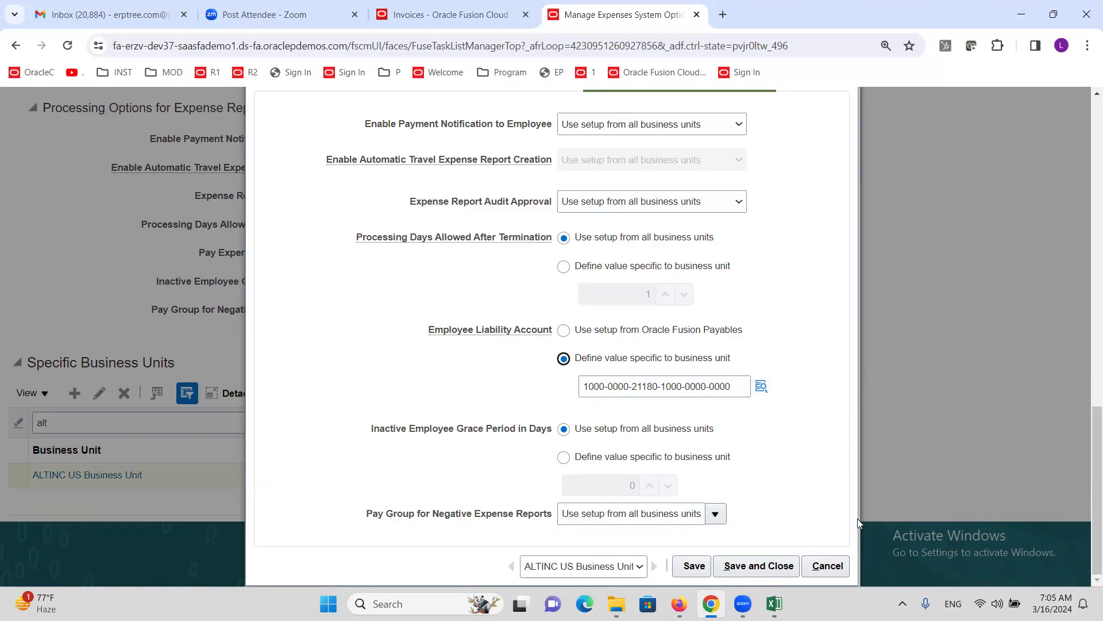
left_click(836, 565)
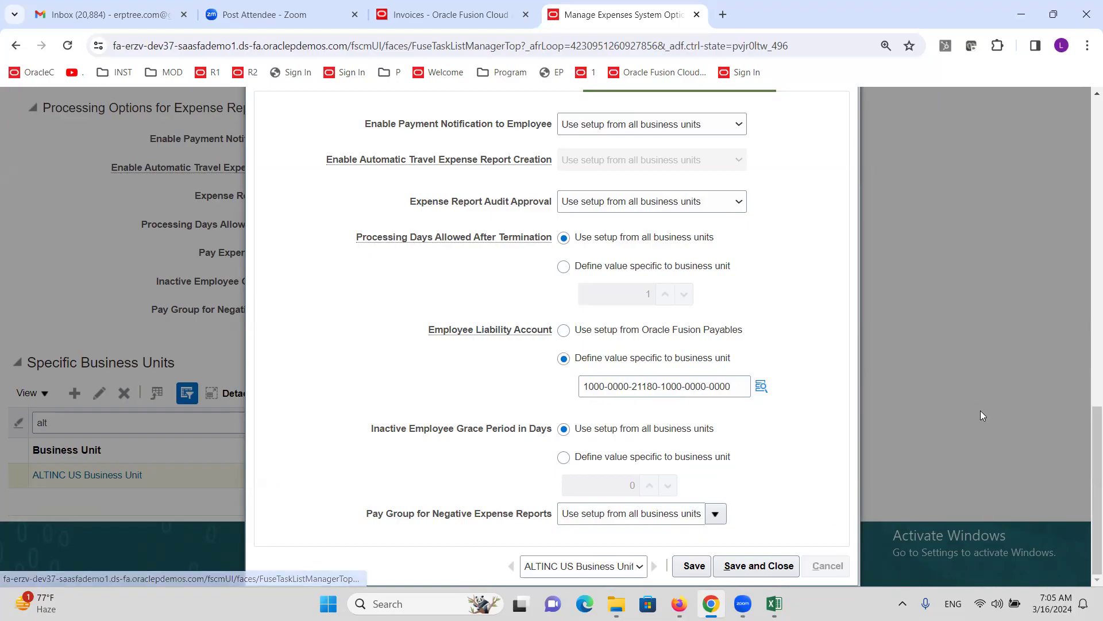
scroll(739, 469, "up", 4)
scroll(749, 400, "down", 1)
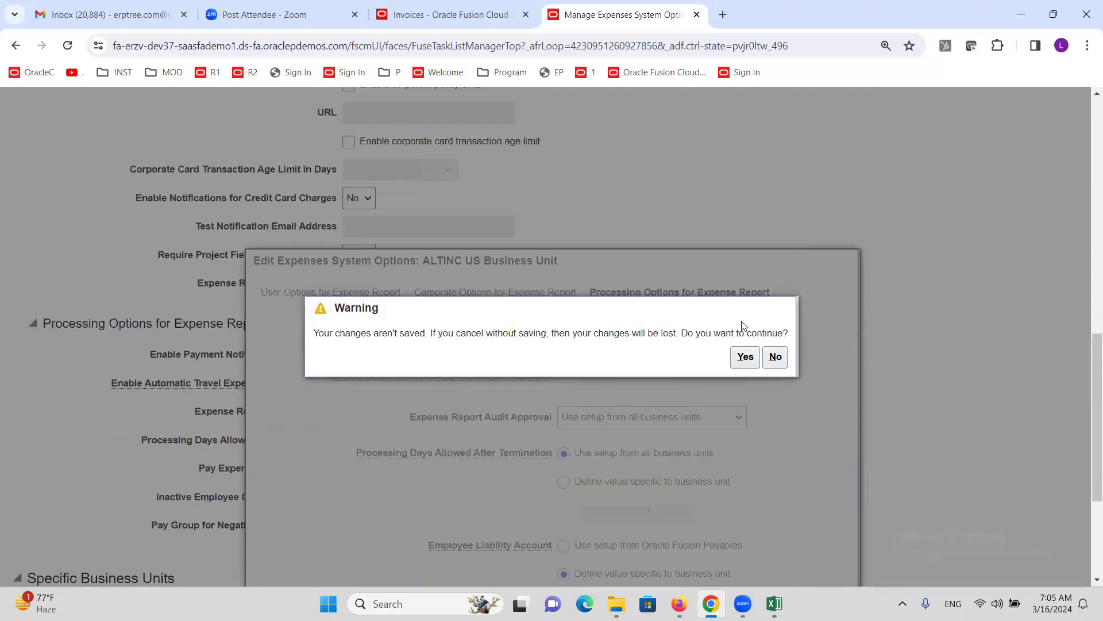
left_click(745, 357)
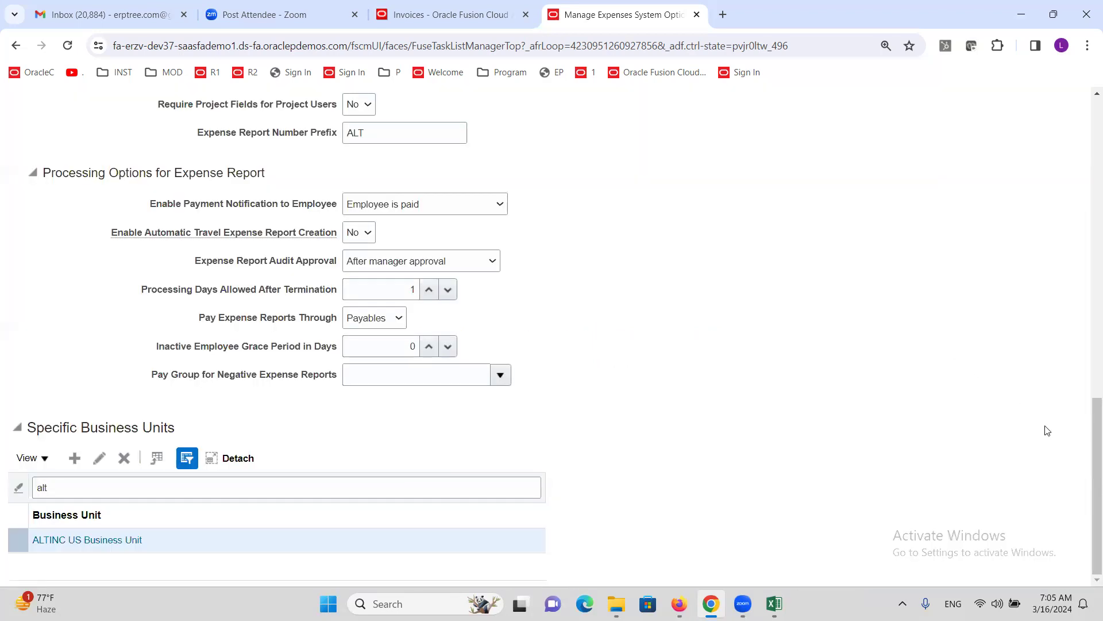
- Close the expense tab, accounting lines and invoice without saving, then switch to Excel
left_click(697, 16)
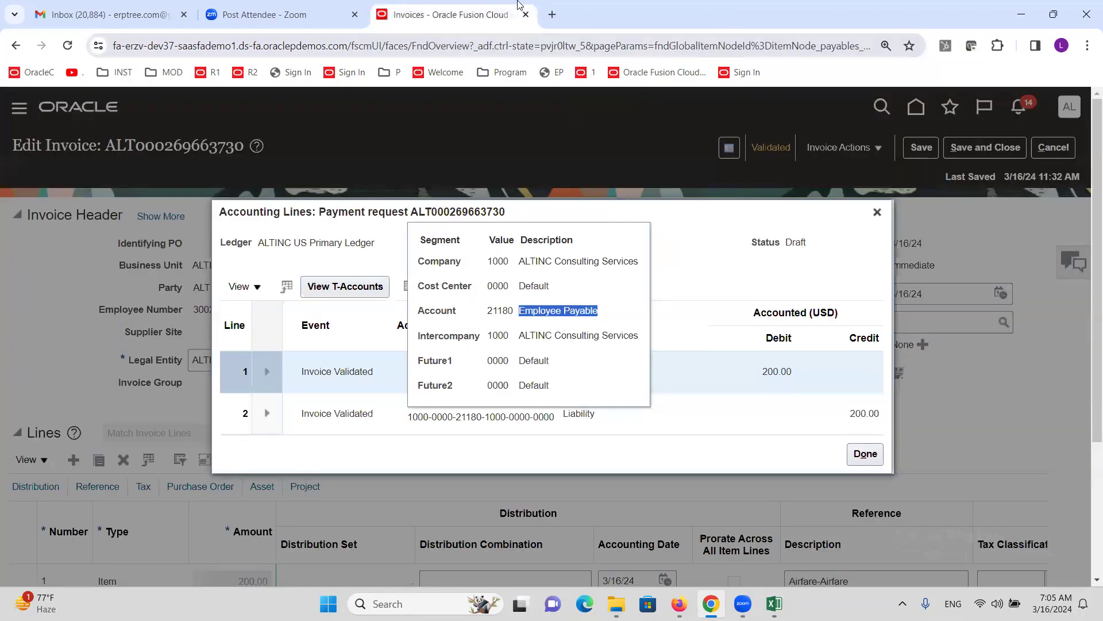
left_click(682, 220)
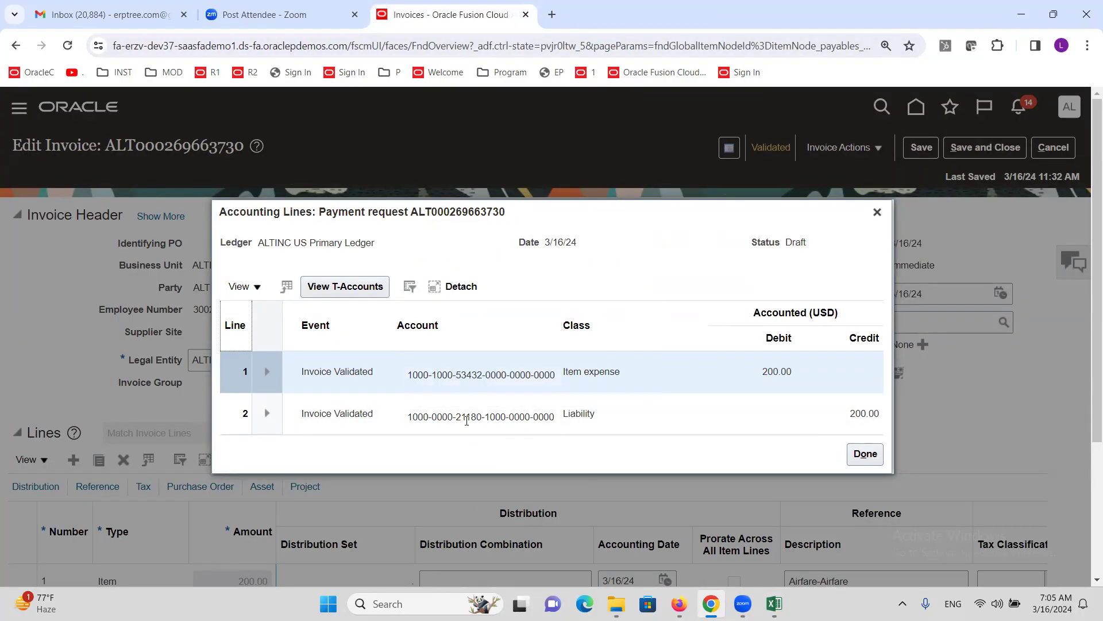
mouse_move(467, 421)
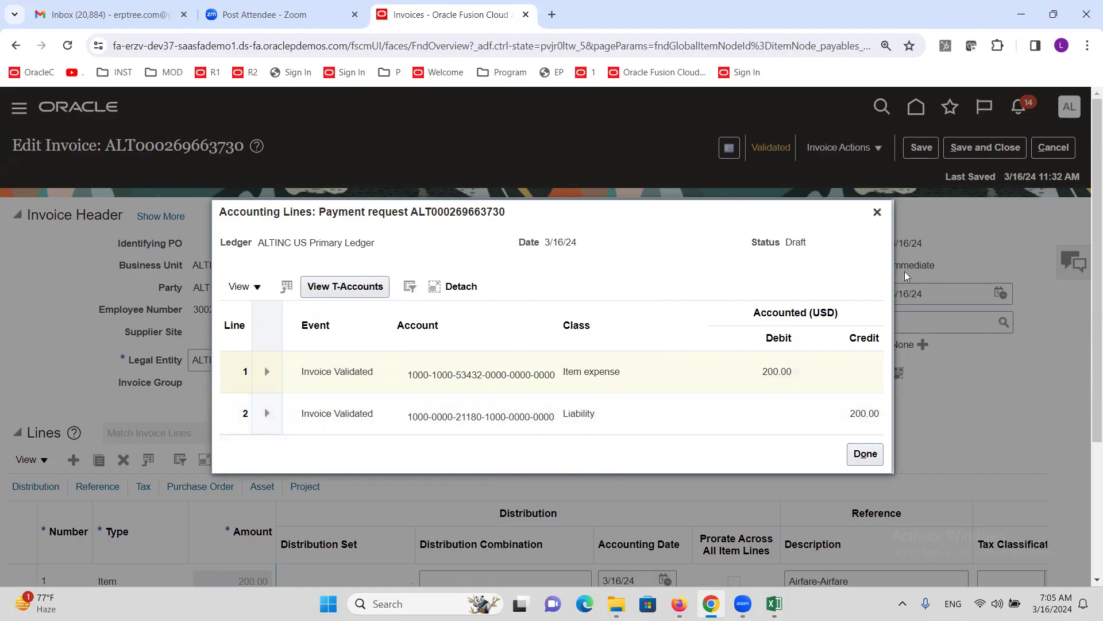
left_click(878, 212)
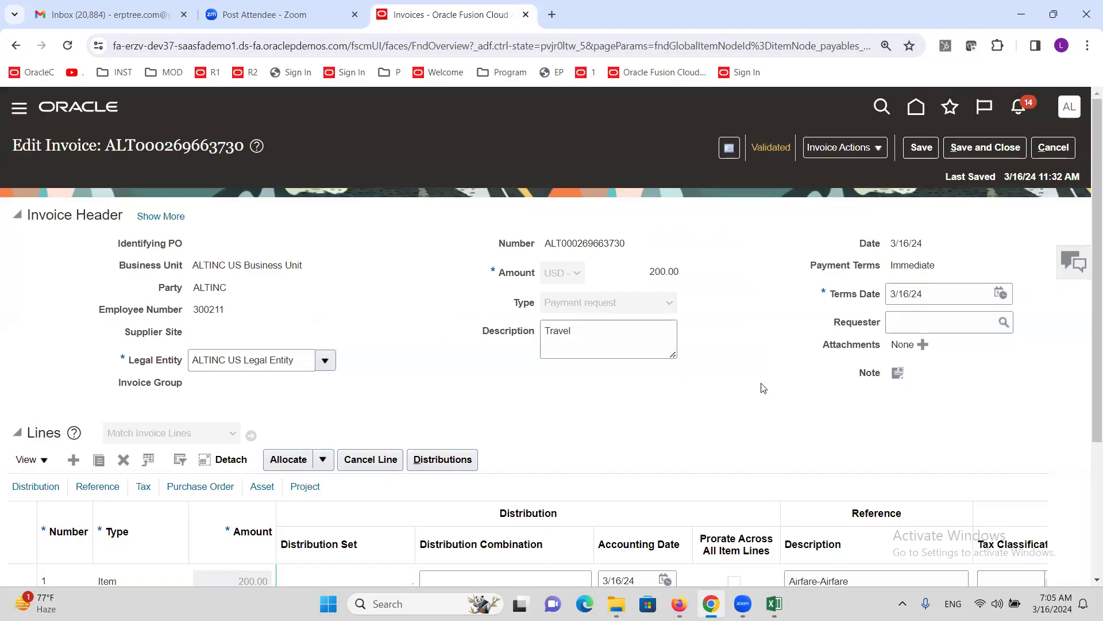
left_click(1053, 148)
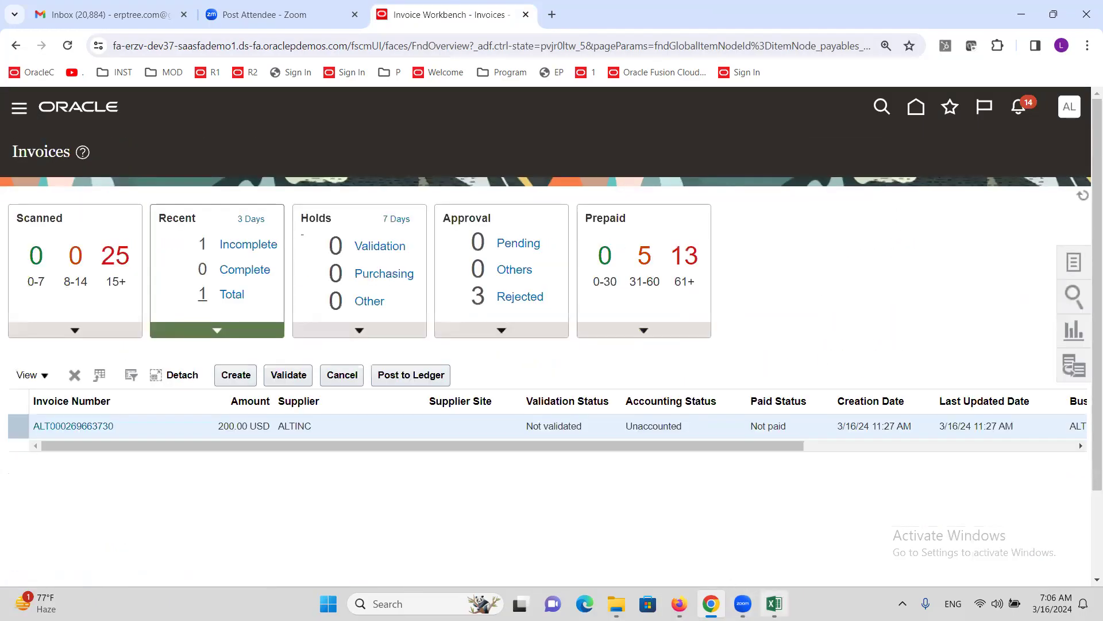
left_click(774, 604)
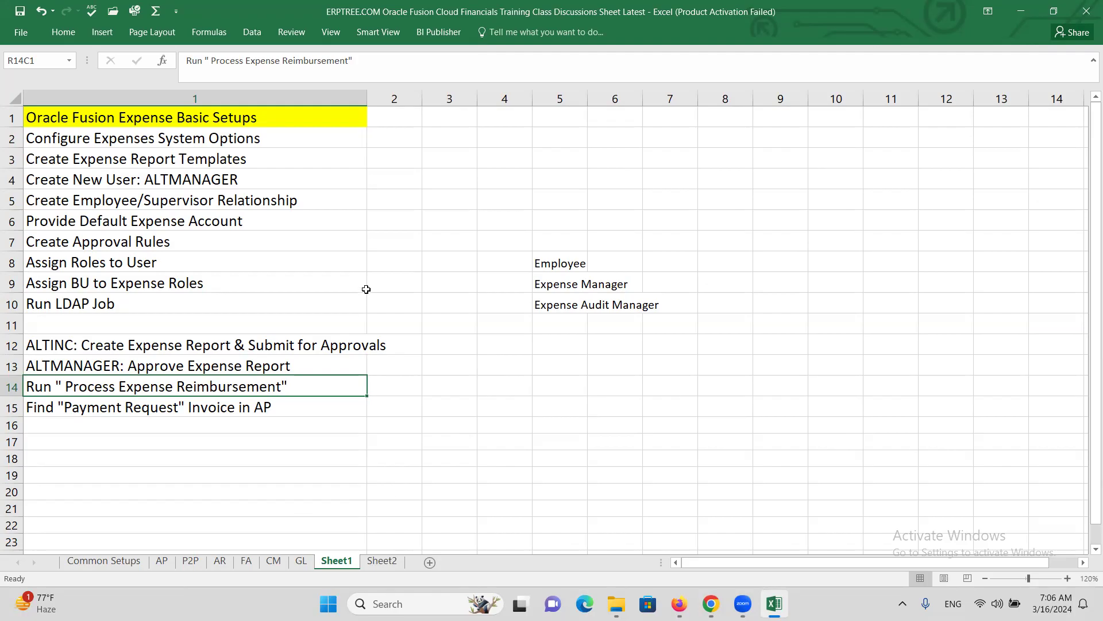
- Show Sheet2's Tax Basic Setups/R2R task list zoomed to 140%
left_click(382, 561)
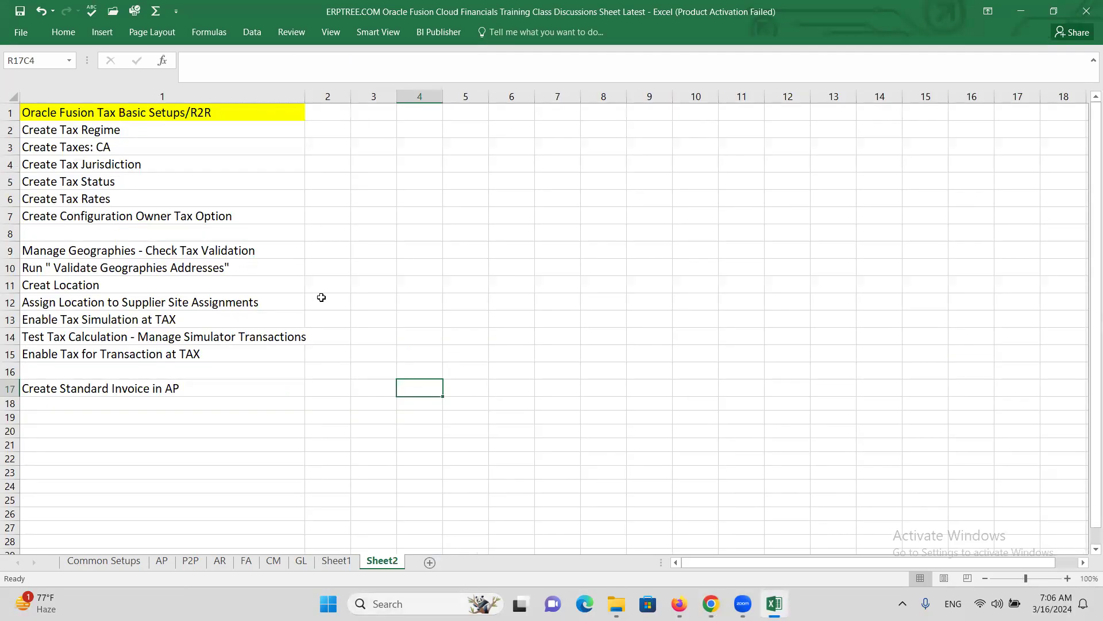
left_click(1068, 579)
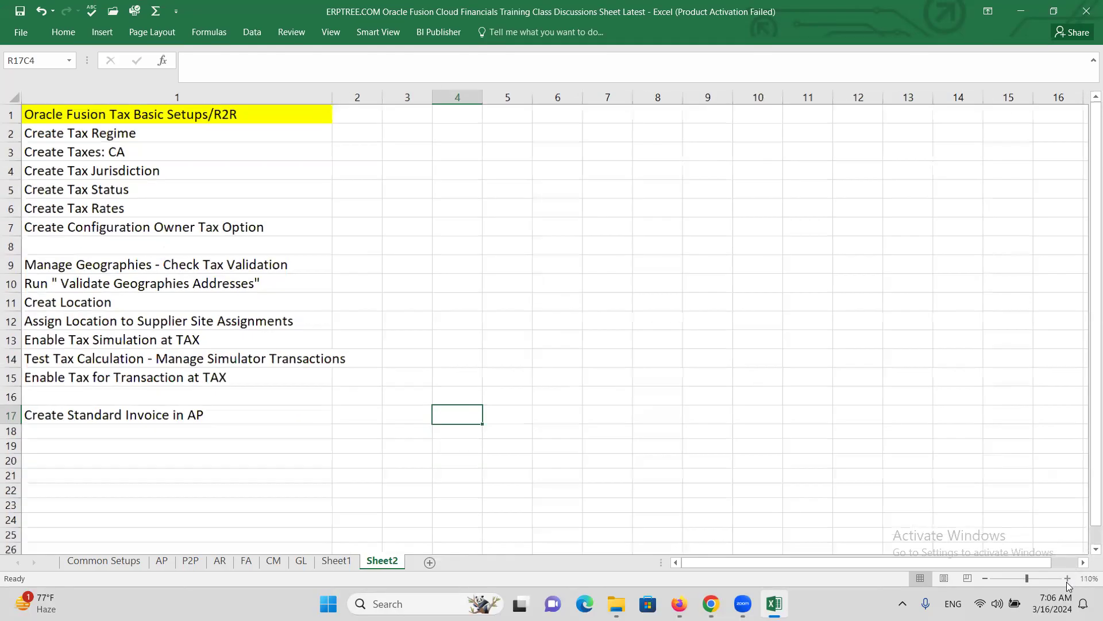
left_click(1068, 578)
left_click(1067, 579)
left_click(1068, 579)
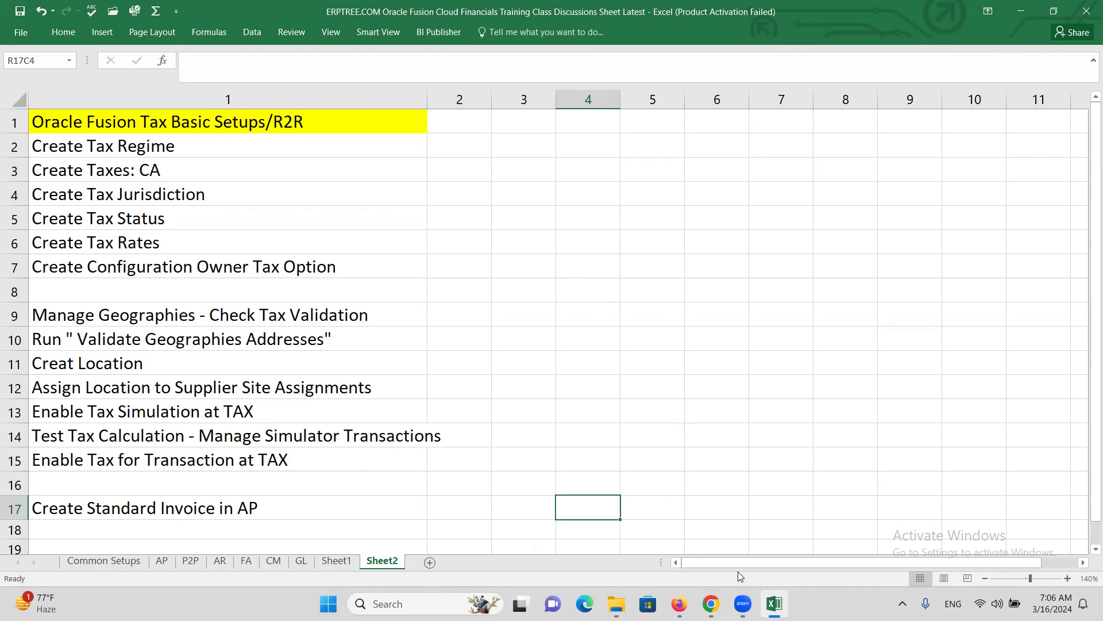
mouse_move(776, 604)
- On Sheet1, enter A, B and C upward from R8C10 to R6C10
left_click(335, 561)
left_click(767, 261)
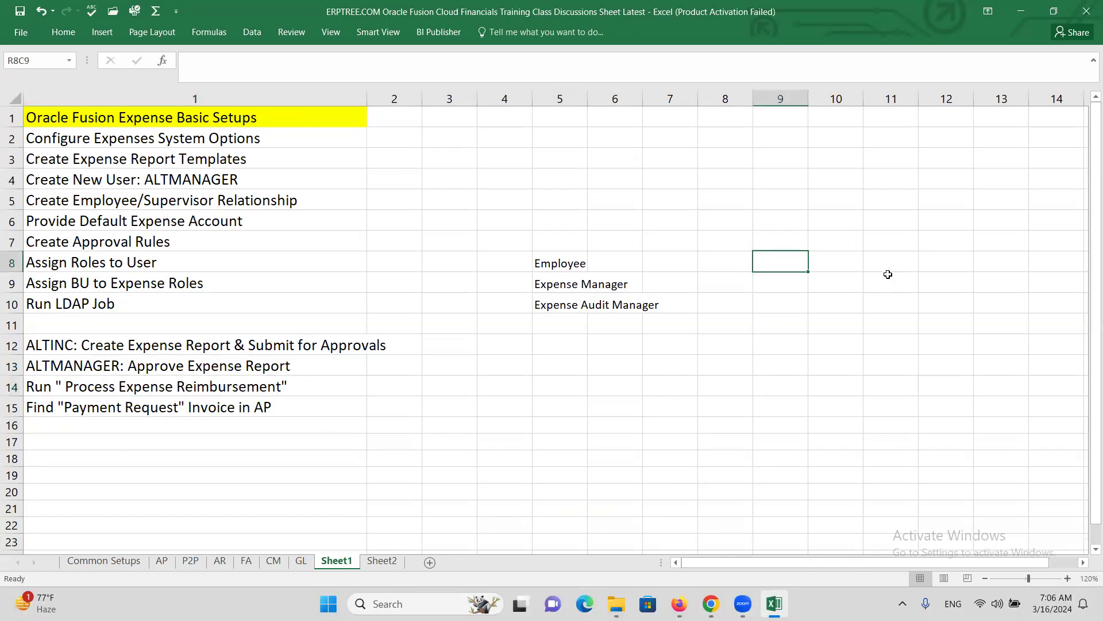
left_click(842, 265)
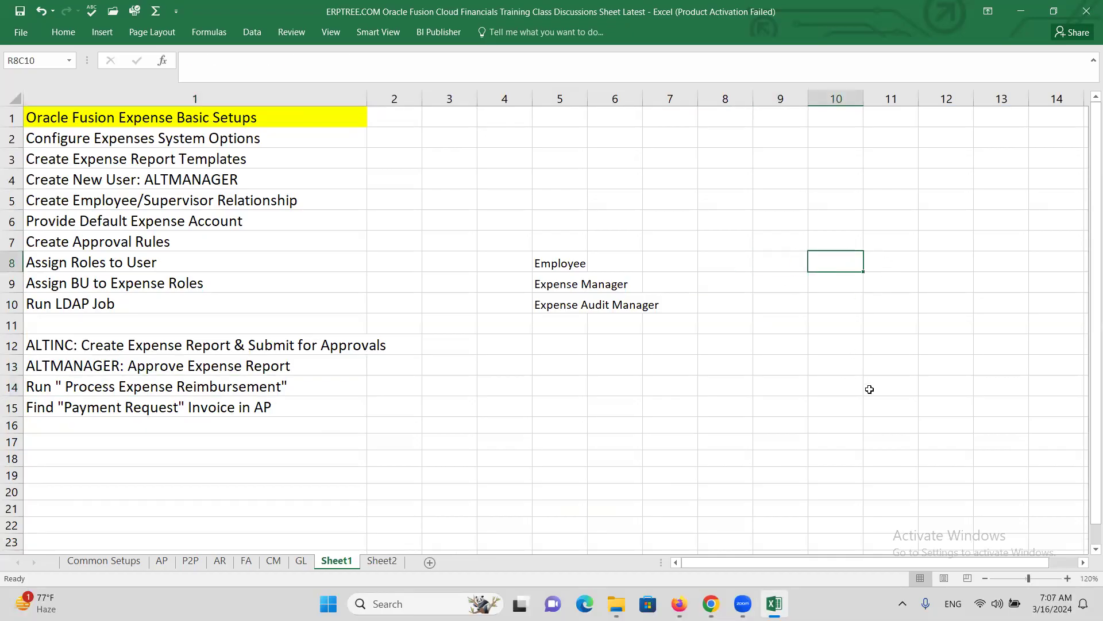
type("A")
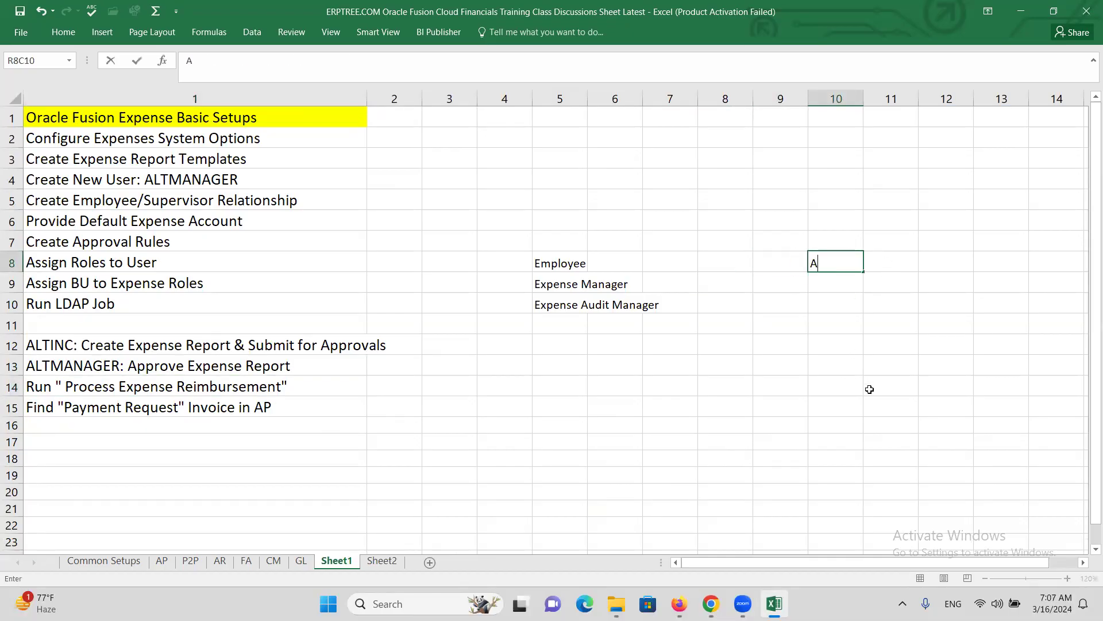
key("Up")
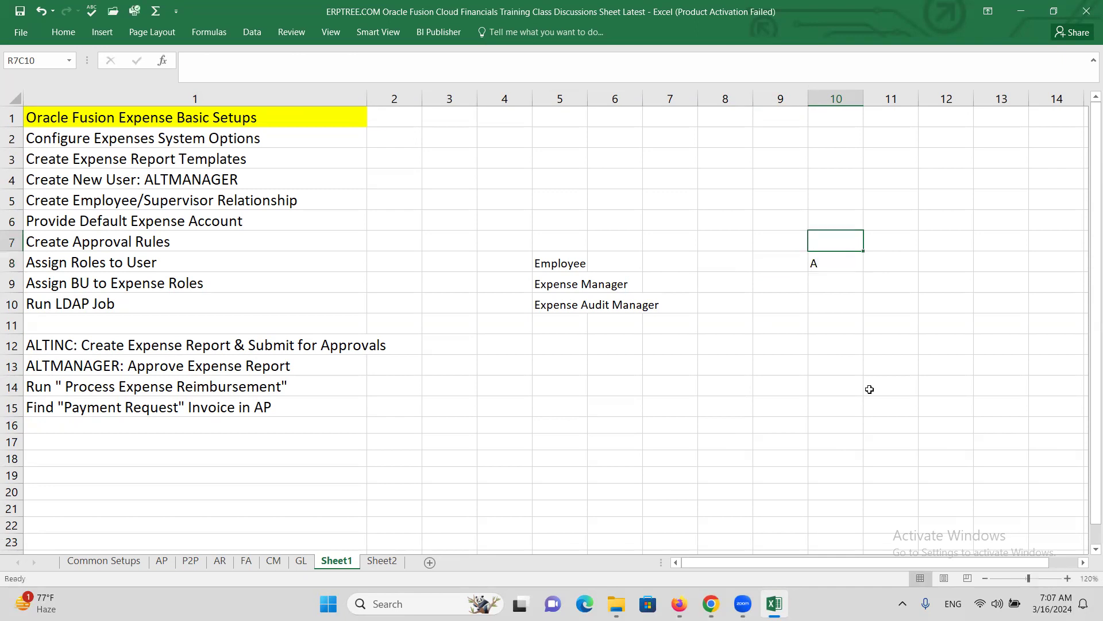
type("B")
key("Up")
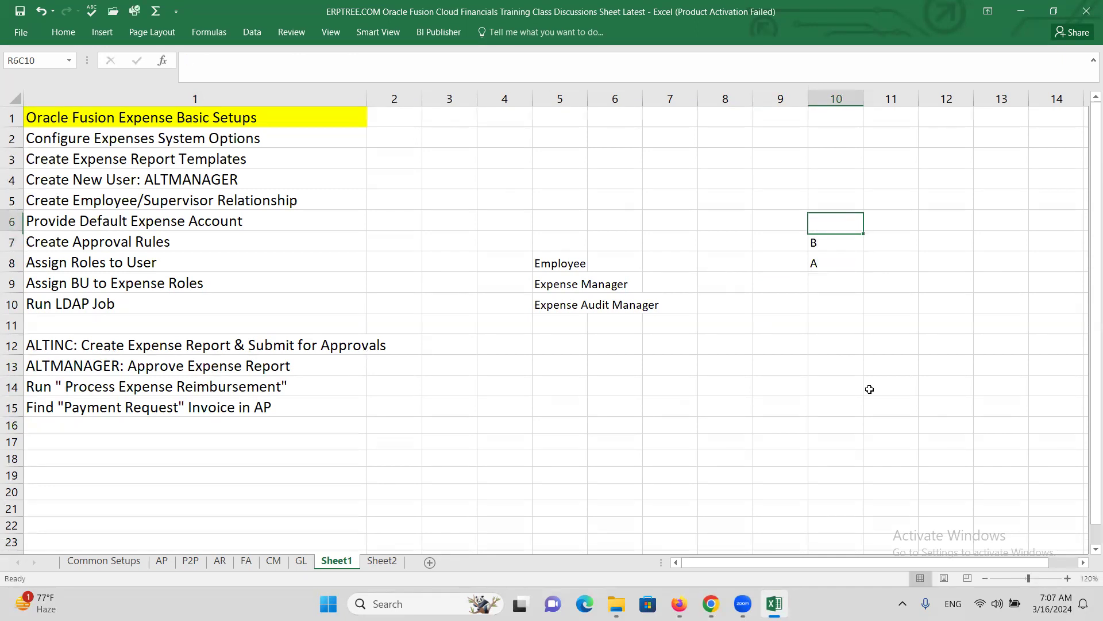
type("C")
left_click(836, 331)
left_click(834, 268)
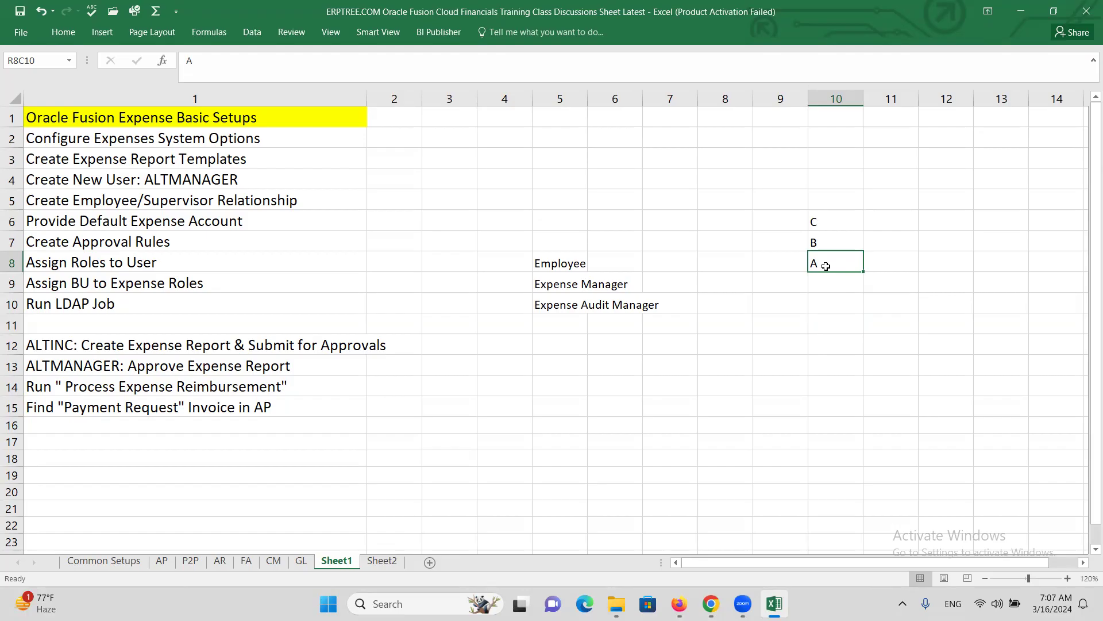
- Enter D in R5C10 and 3 in R5C12
left_click(821, 204)
type("D")
left_click(945, 205)
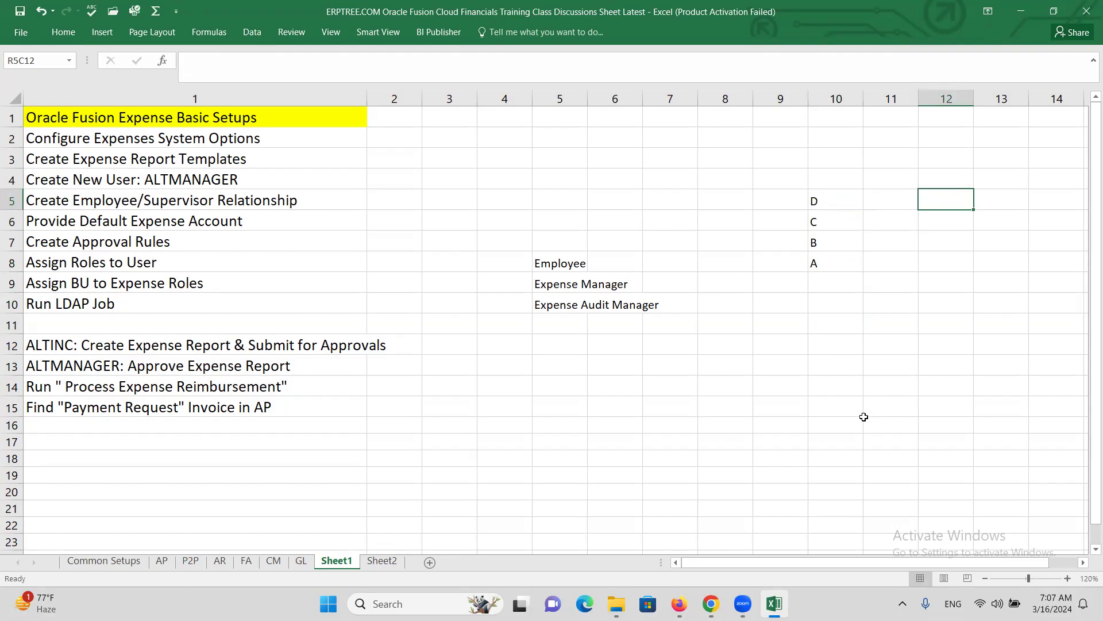
type("3")
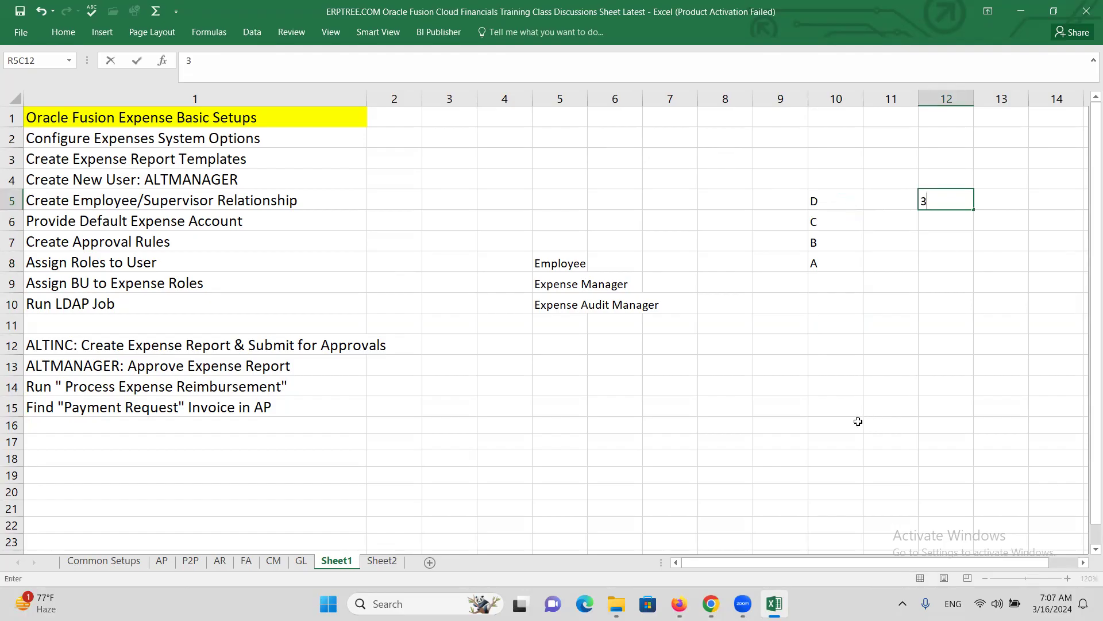
left_click(843, 351)
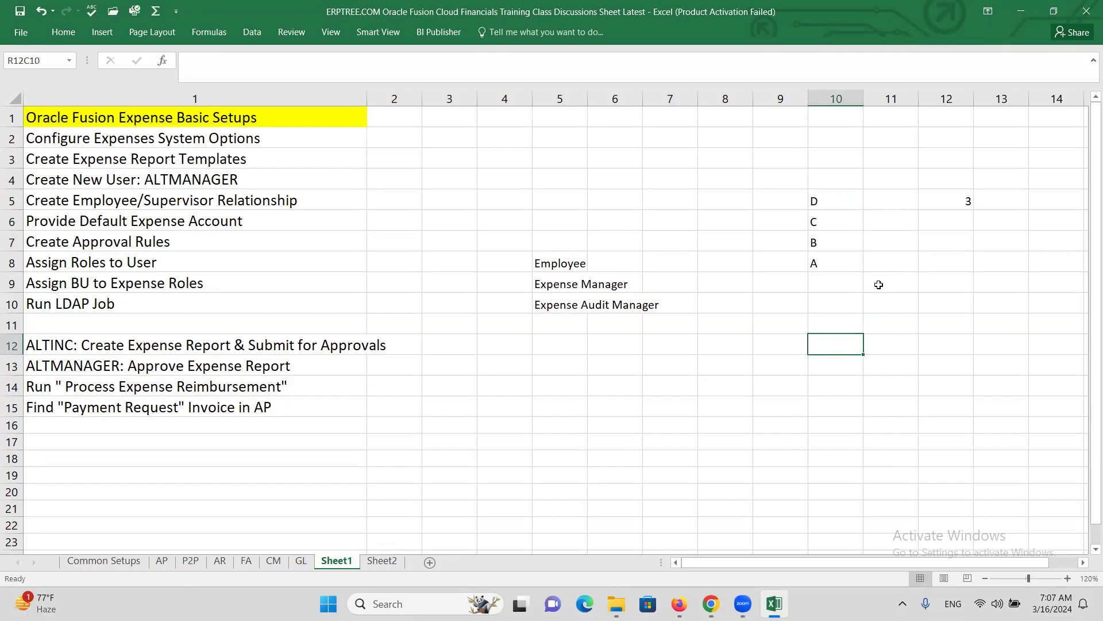
- Review the A–D entries and the 3 on Sheet1, then return to Oracle Invoices in Chrome
left_click(836, 260)
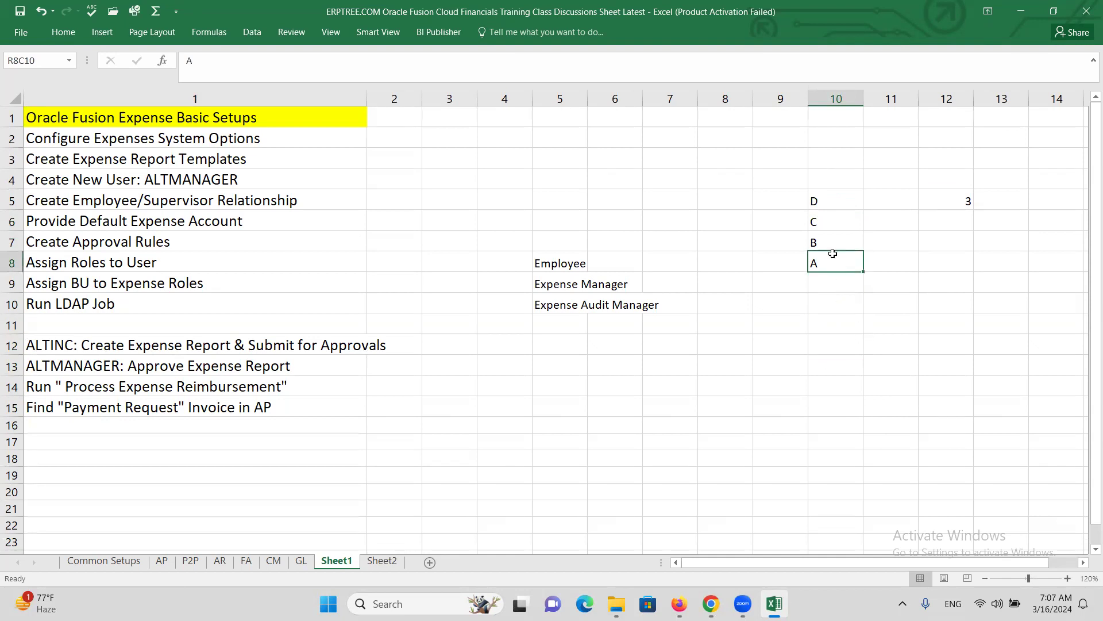
left_click(816, 245)
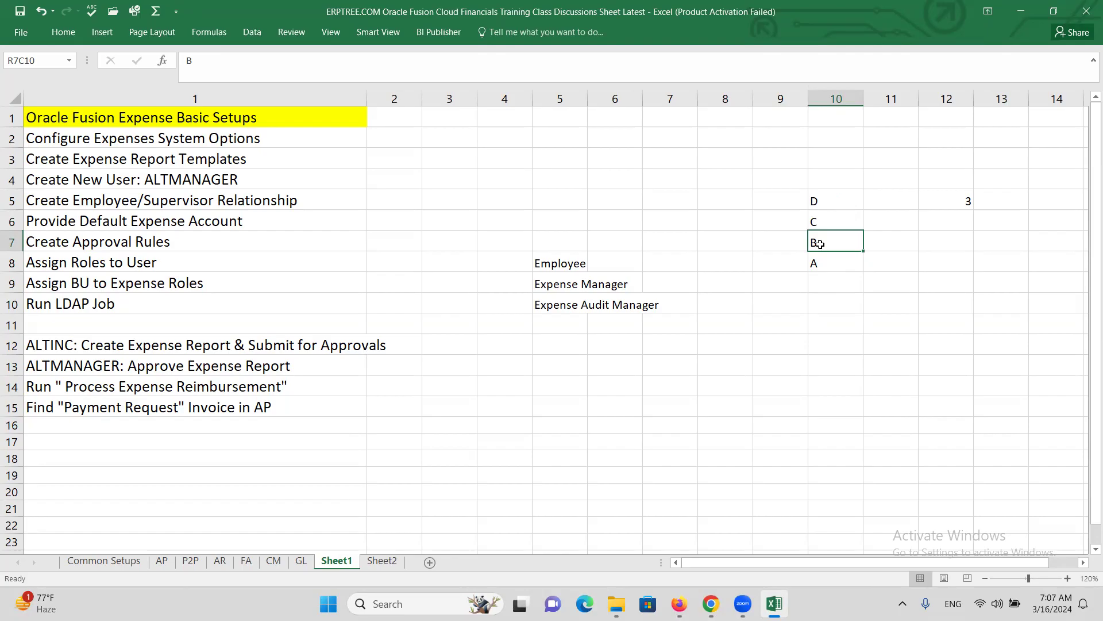
left_click(816, 222)
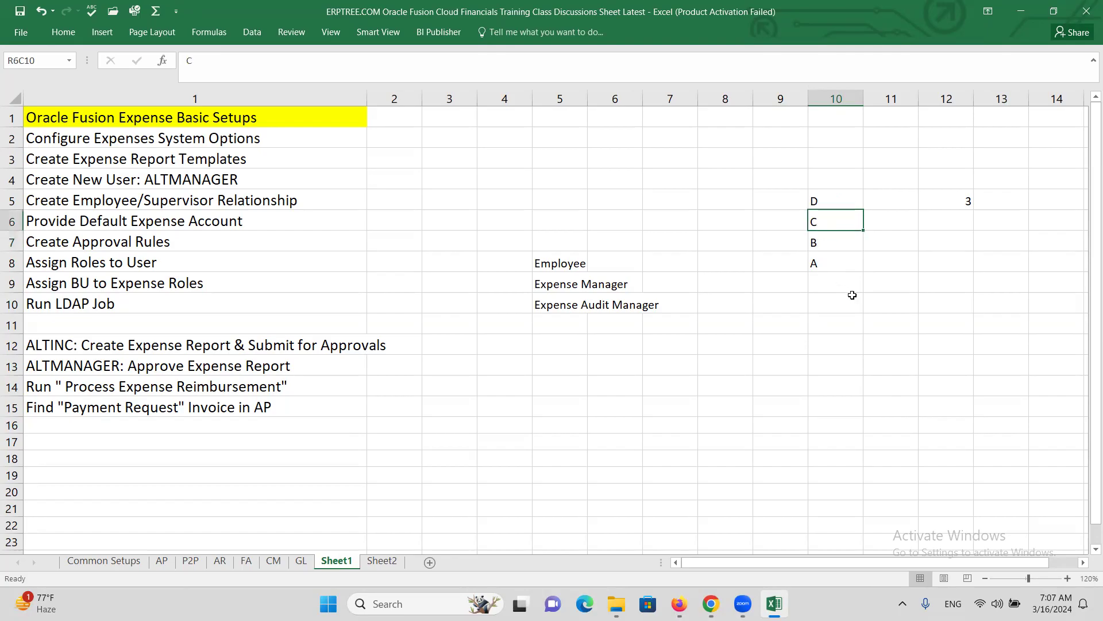
left_click(823, 203)
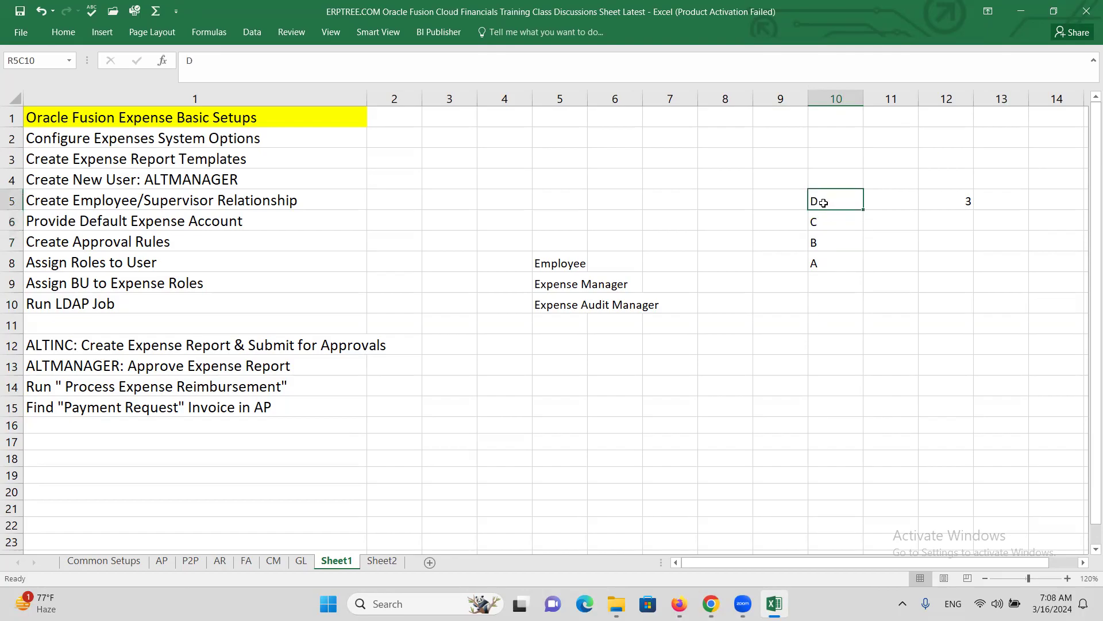
left_click(966, 200)
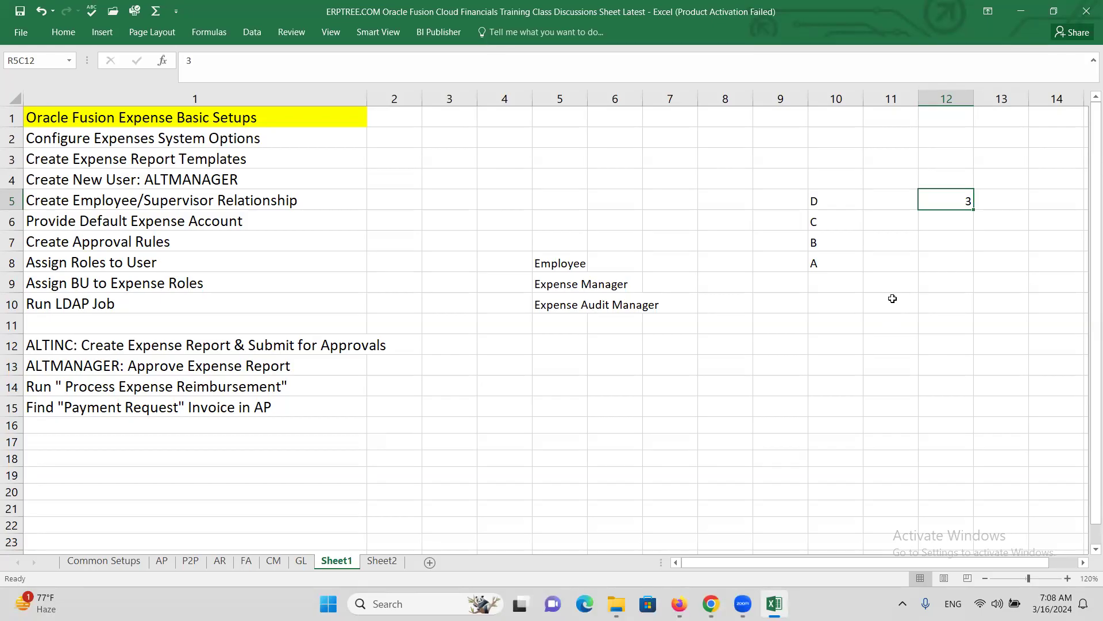
left_click(849, 265)
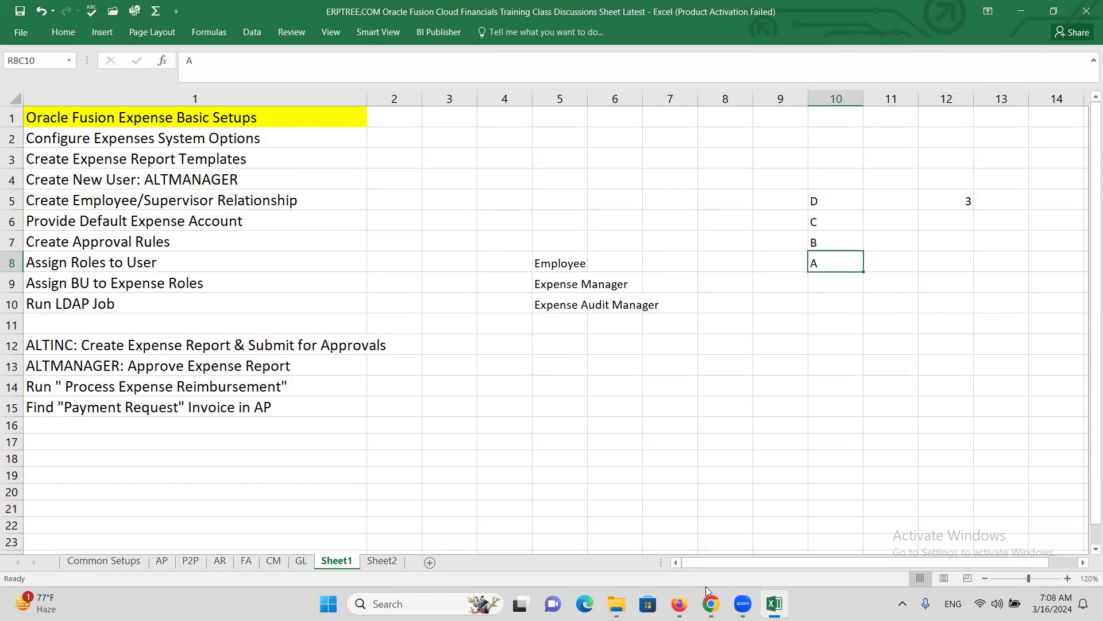
mouse_move(710, 595)
left_click(671, 564)
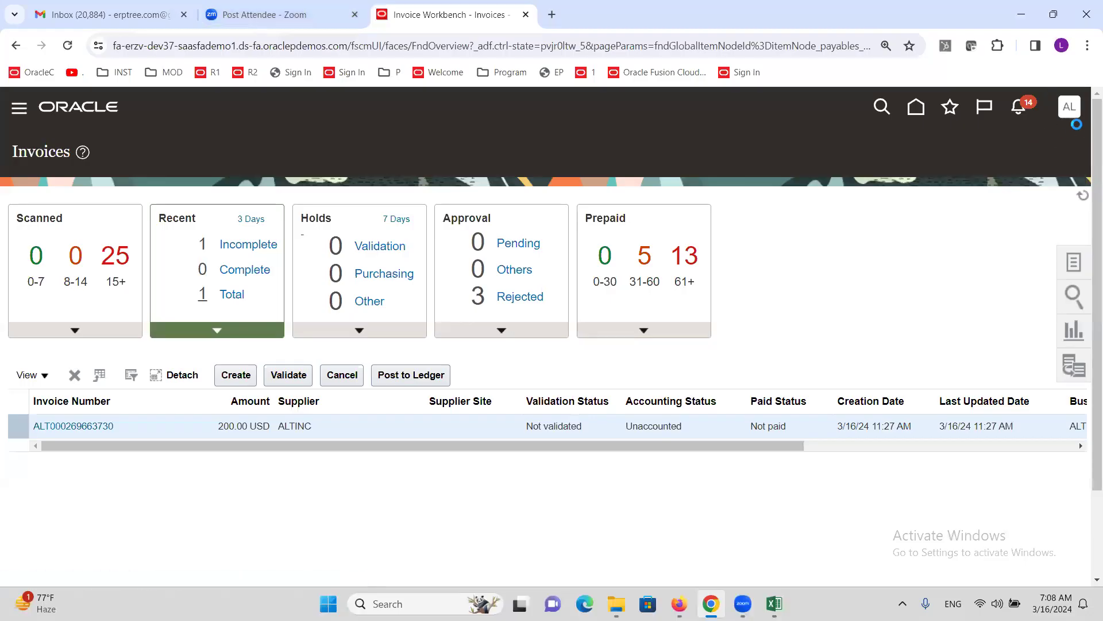
- From Setup and Maintenance, search tasks for 'Approval G' and open Manage Approval Groups
left_click(1069, 108)
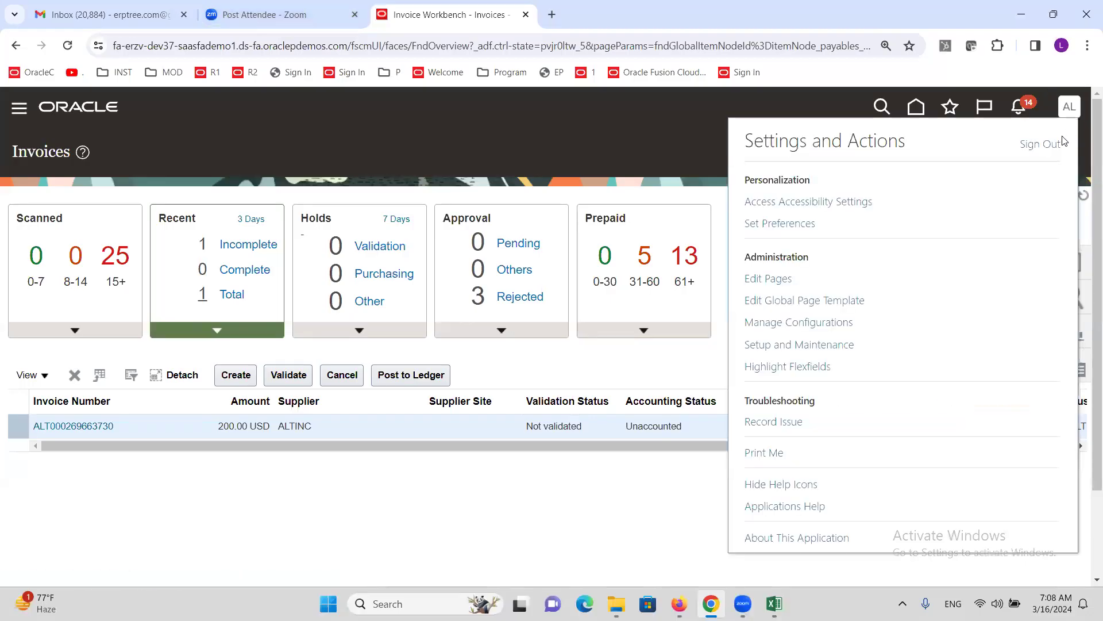
left_click(798, 343)
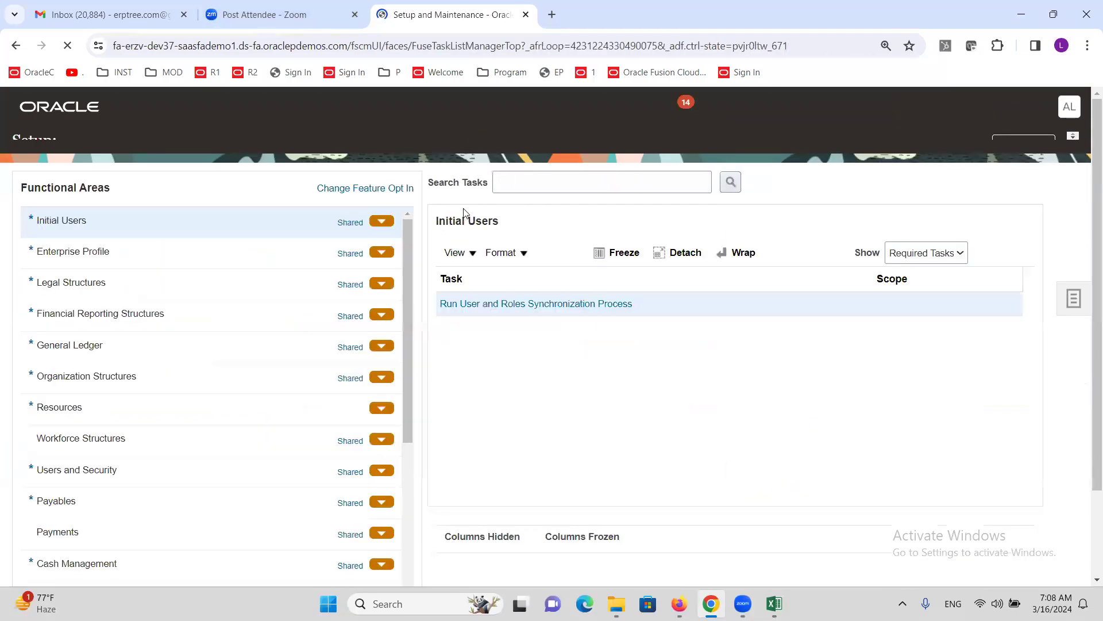
left_click(547, 198)
type("Approval G")
key("Return")
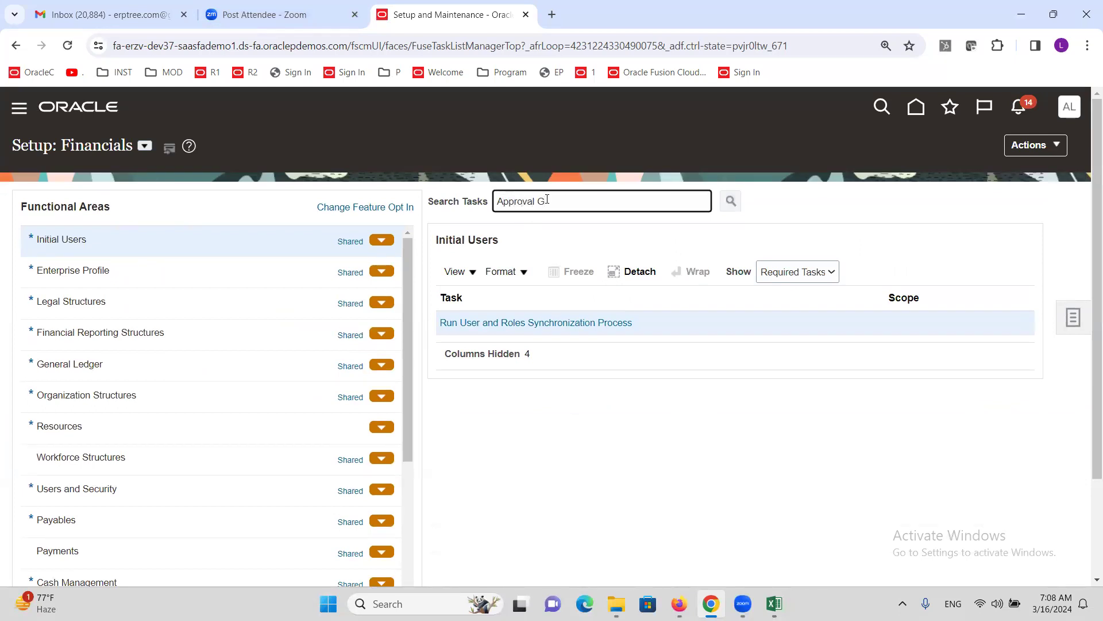
left_click(514, 332)
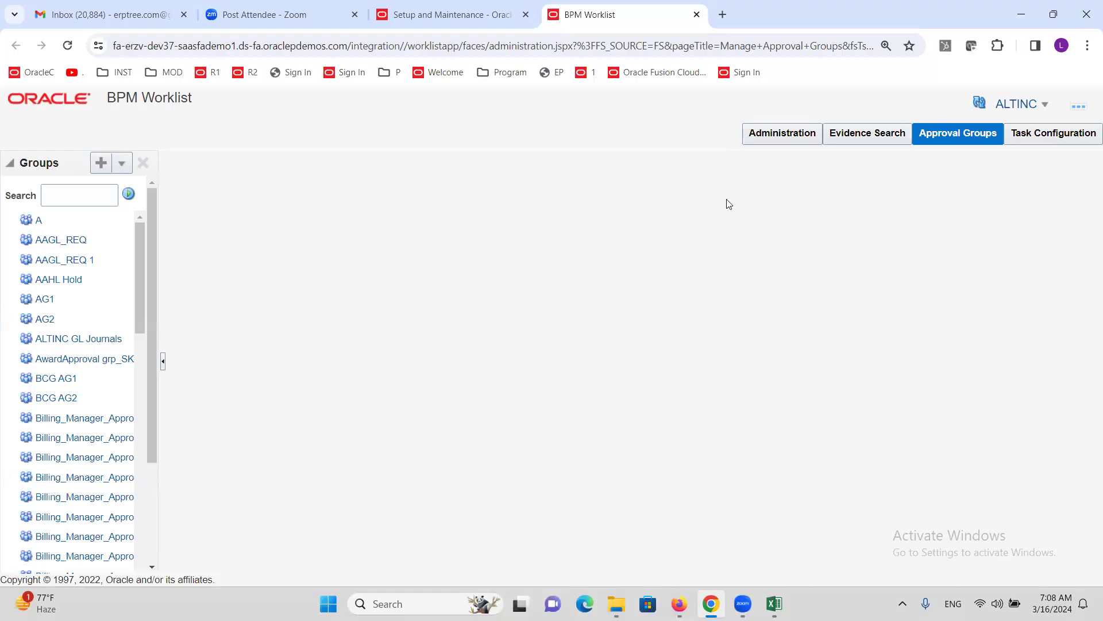
- Search Task Configuration for the 'finExmW' workflow tasks
left_click(1049, 138)
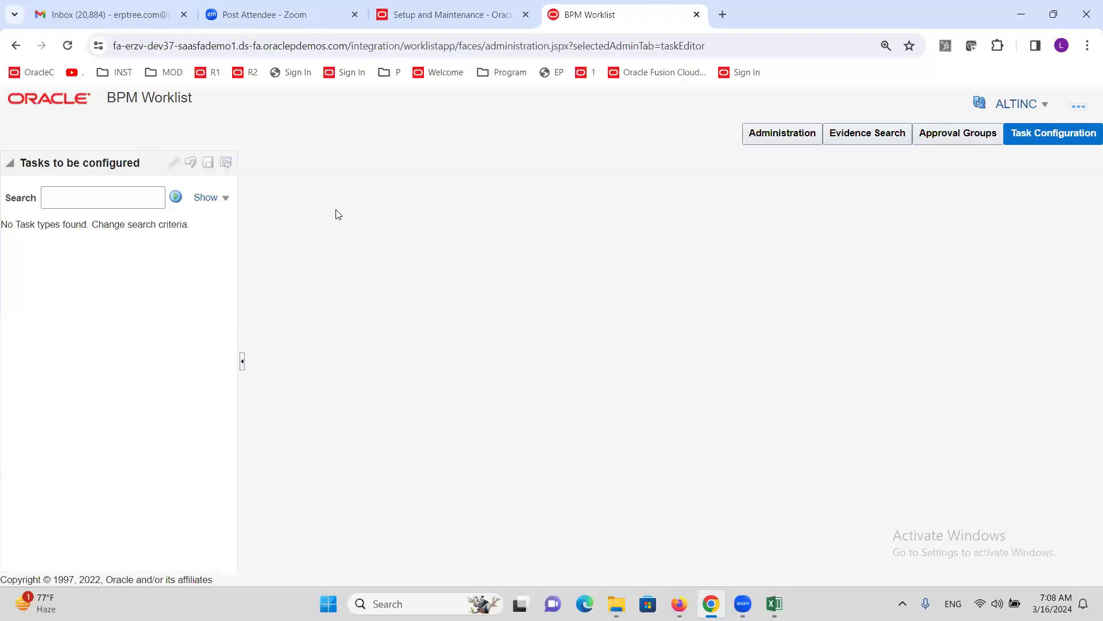
left_click(85, 207)
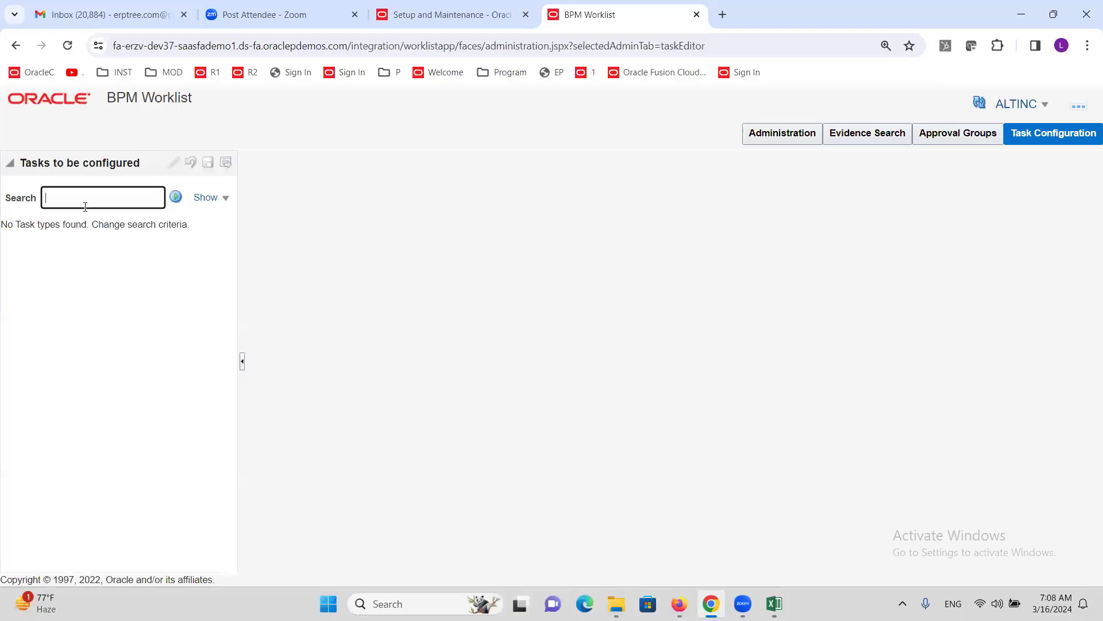
type("finExmW")
left_click(176, 197)
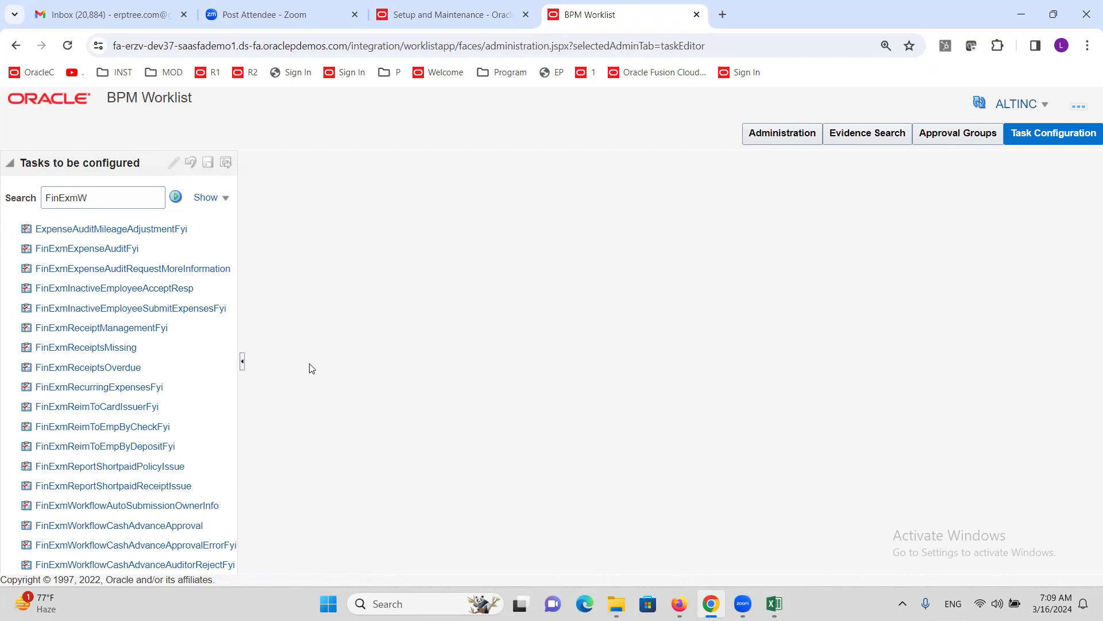
- Open the FinExmWorkflowExpenseApproval task, adjusting browser zoom to 90% then 110%
left_click(1088, 45)
left_click(989, 325)
left_click(989, 325)
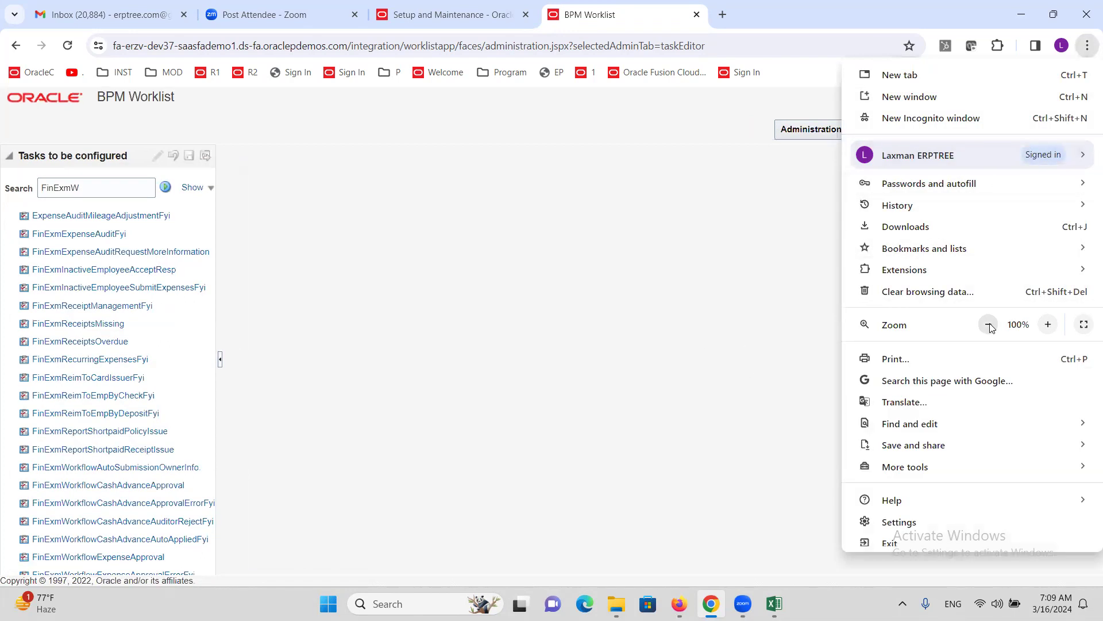
left_click(96, 513)
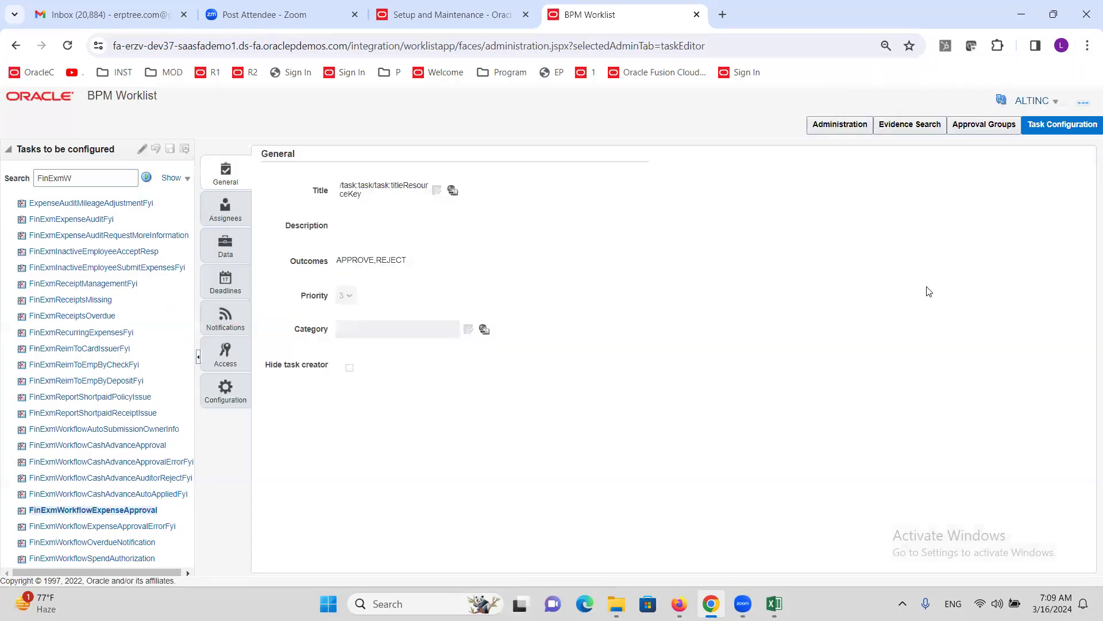
left_click(1087, 46)
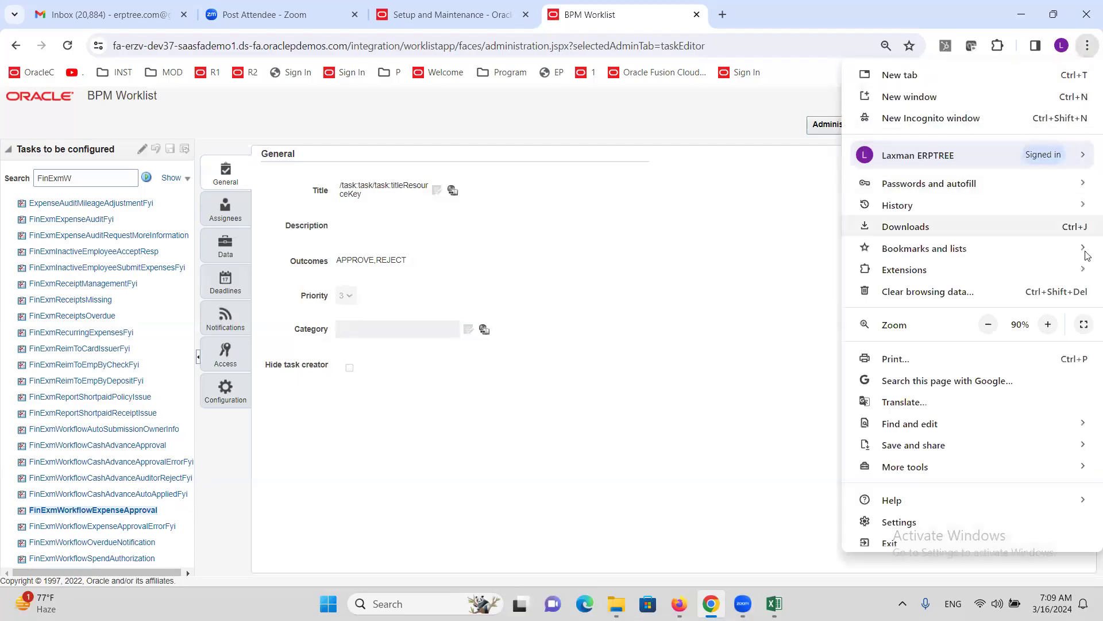
left_click(1047, 324)
left_click(1048, 325)
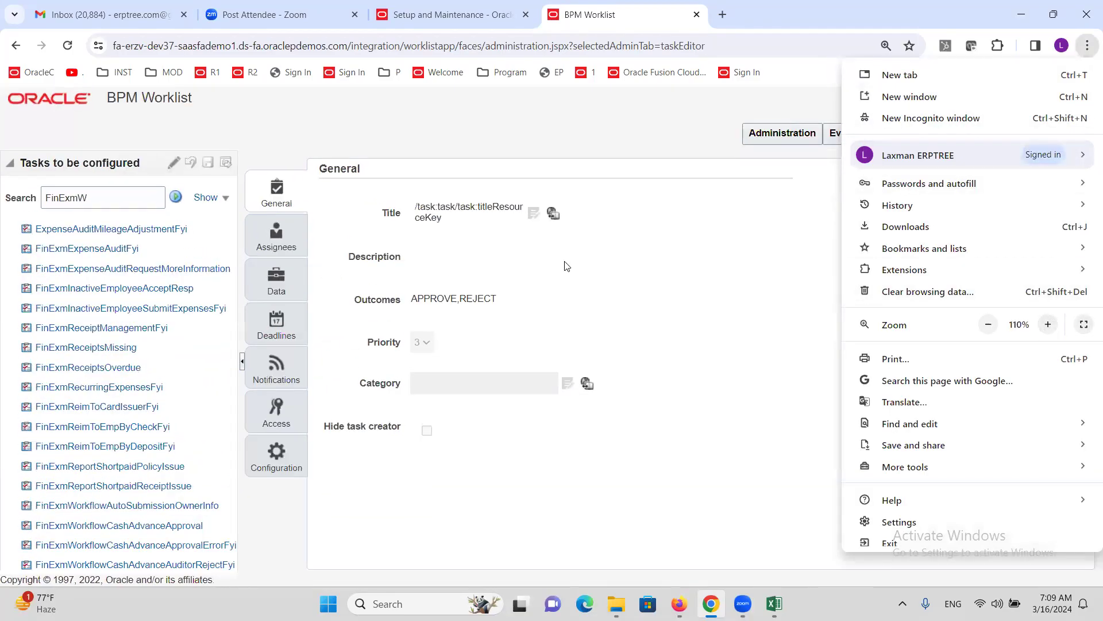
left_click(452, 501)
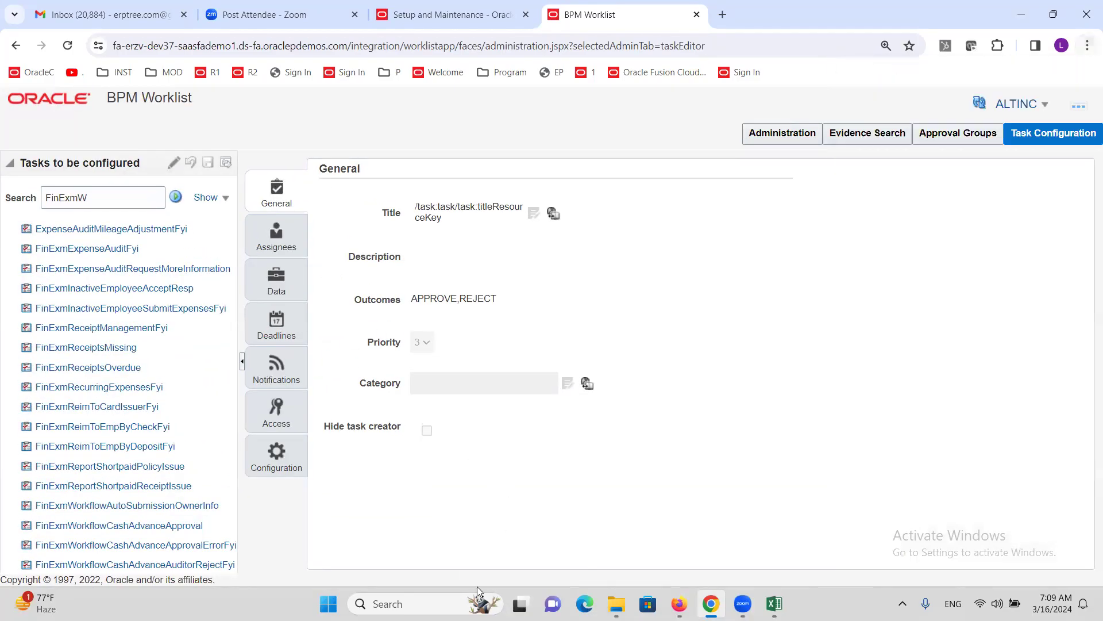
- Tick Enable Reminder in the task's Notifications, then close BPM Worklist and return to Setup
left_click(276, 370)
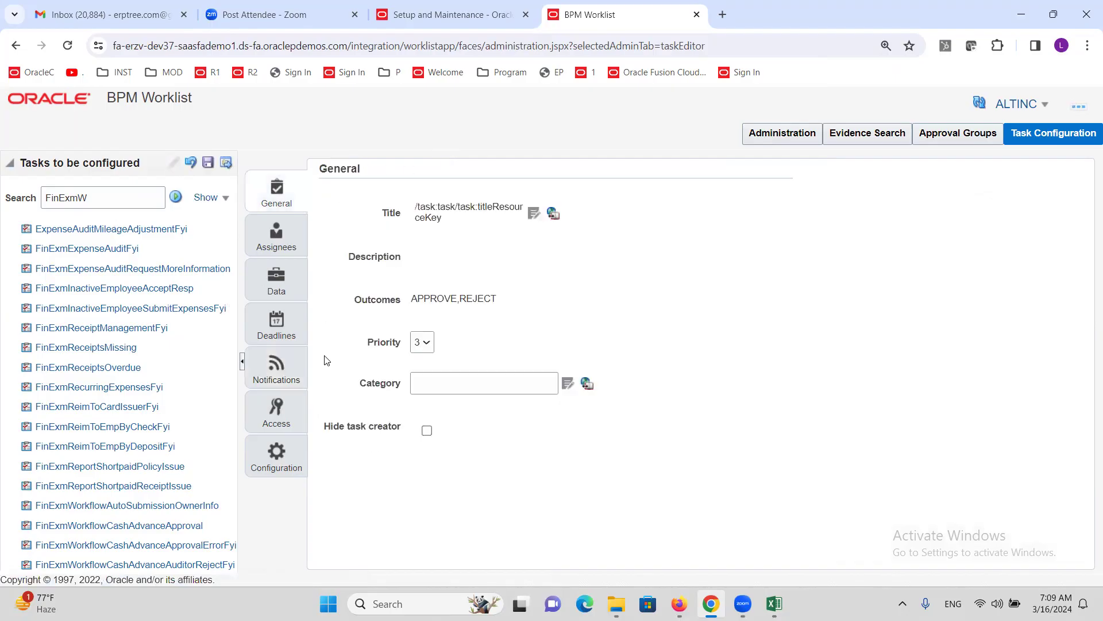
left_click(277, 368)
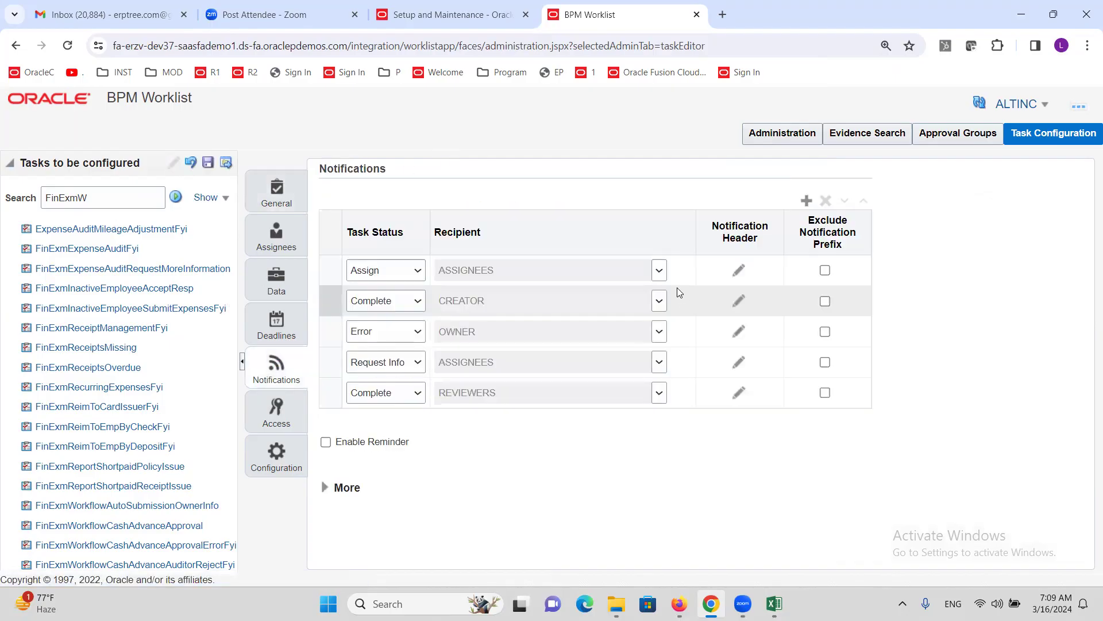
left_click(326, 442)
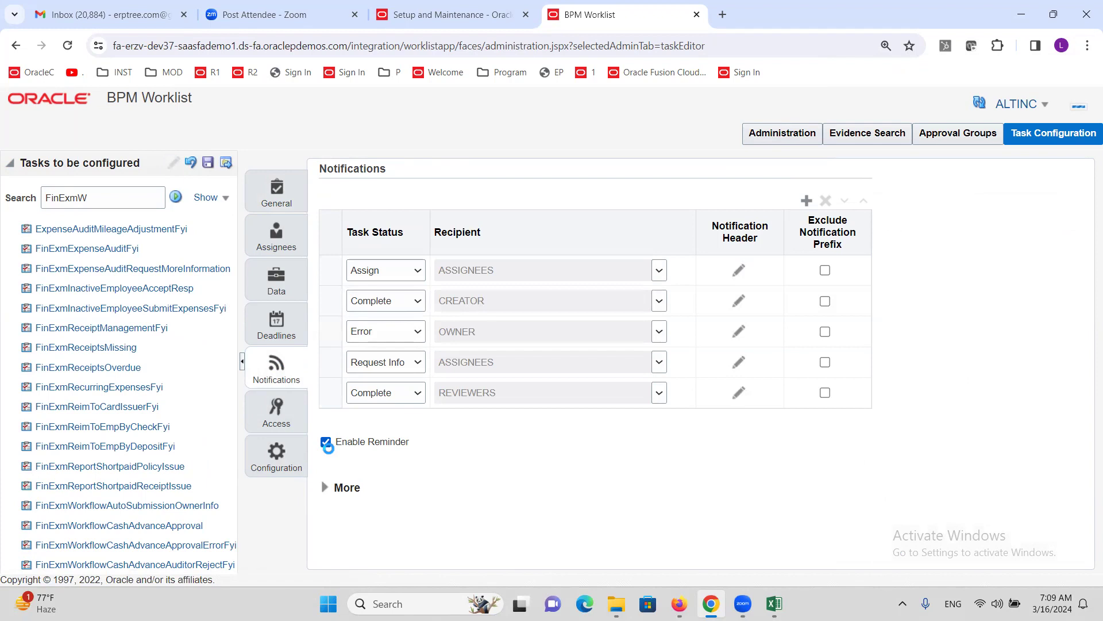
scroll(489, 450, "down", 1)
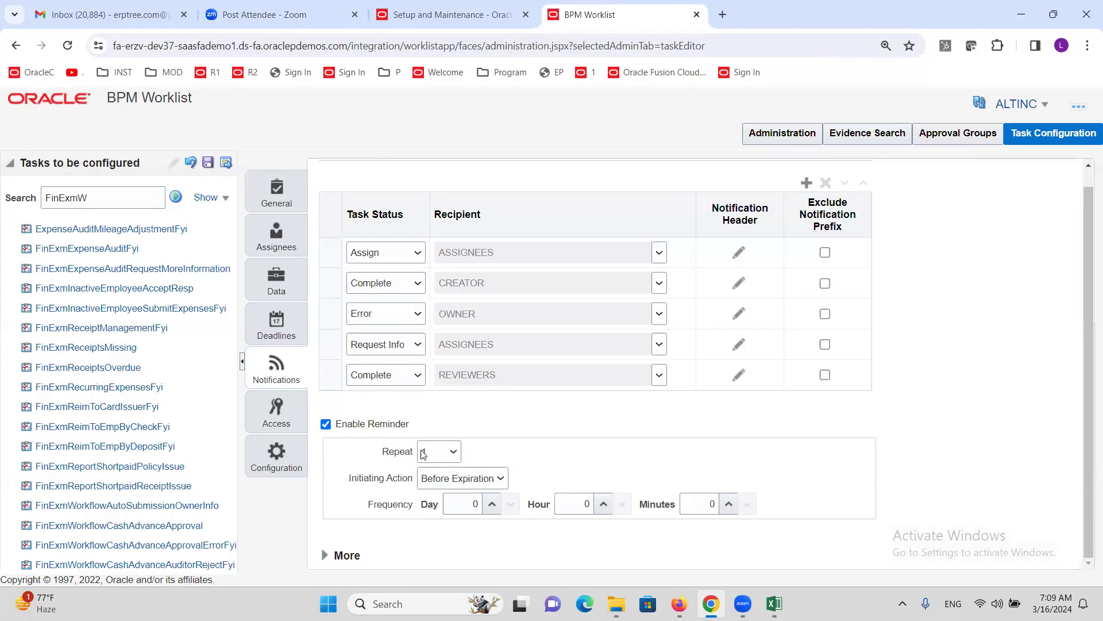
left_click_drag(367, 504, 407, 508)
scroll(903, 445, "up", 1)
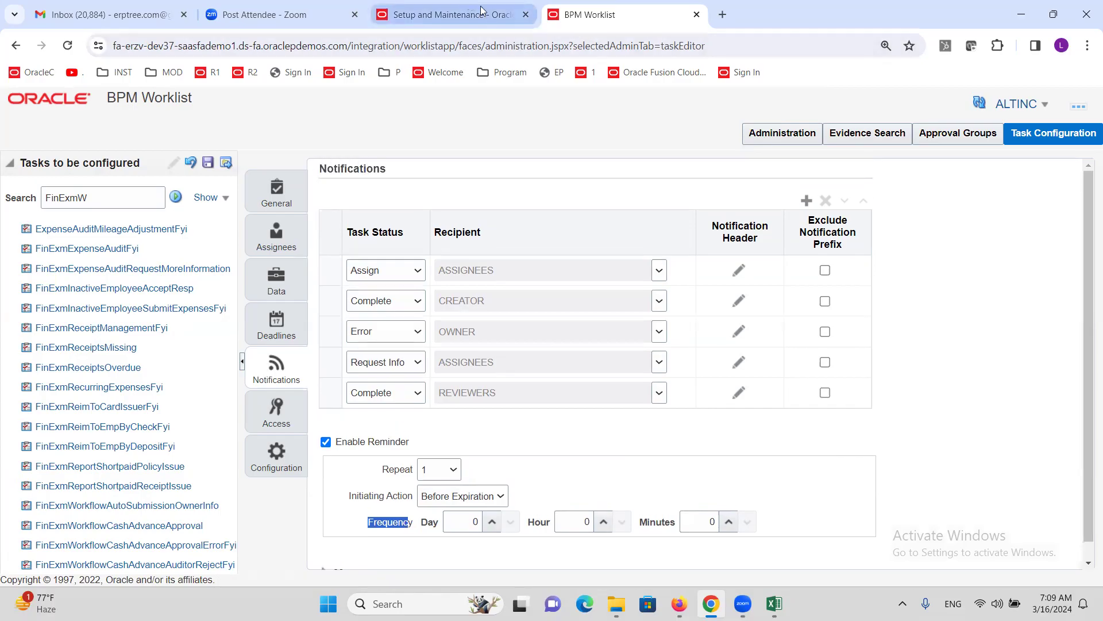
left_click(482, 11)
left_click(696, 14)
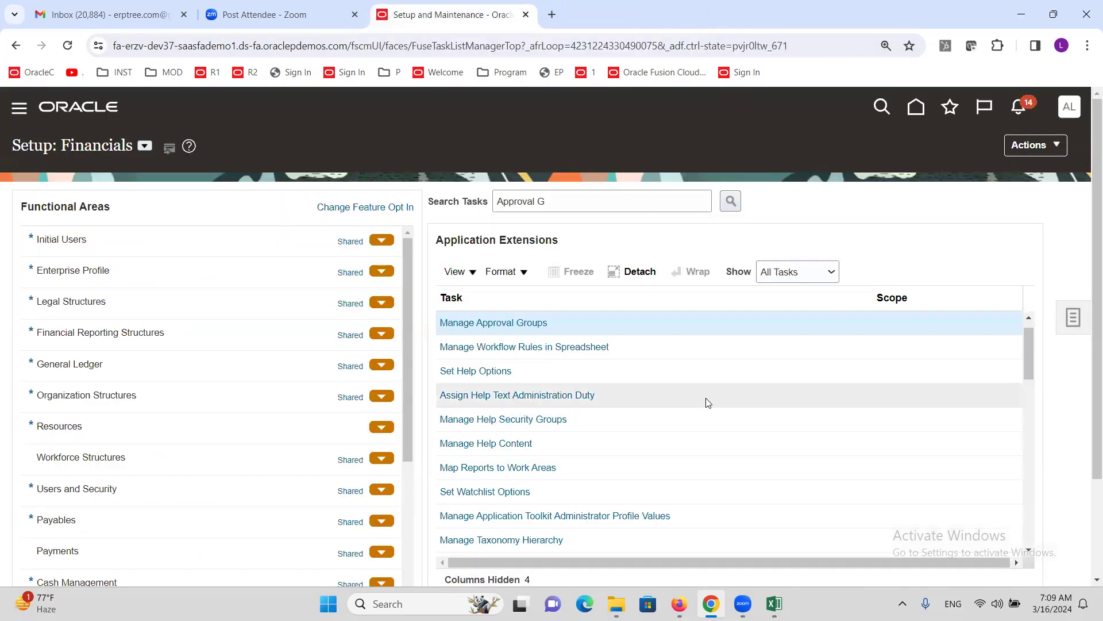
- Bring the Excel workbook forward and show Sheet2's tax setup steps
left_click(774, 604)
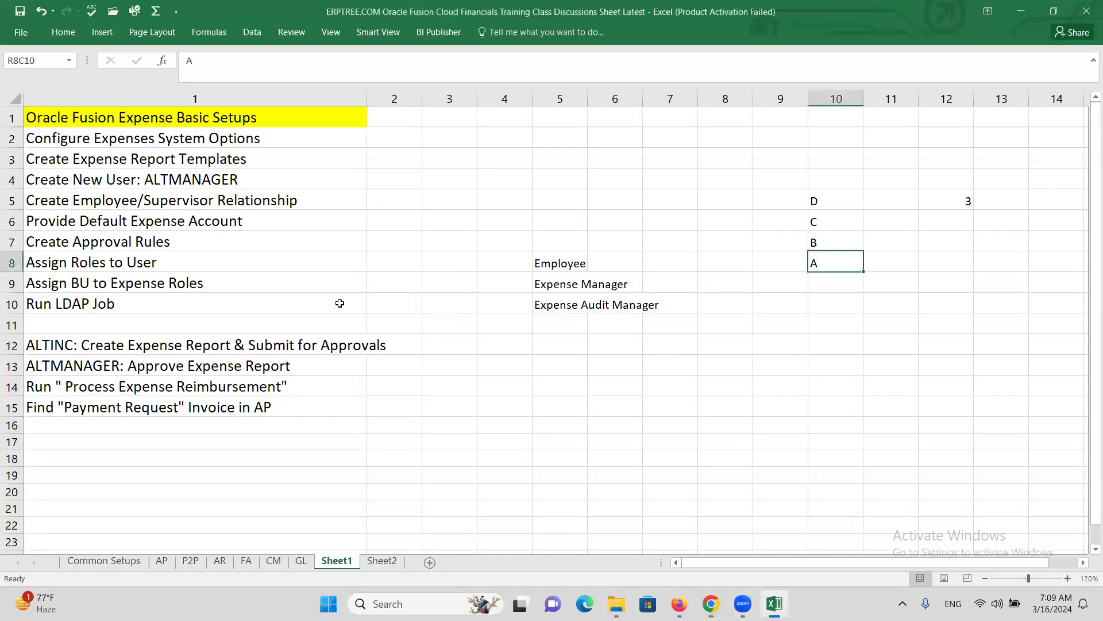
left_click(381, 560)
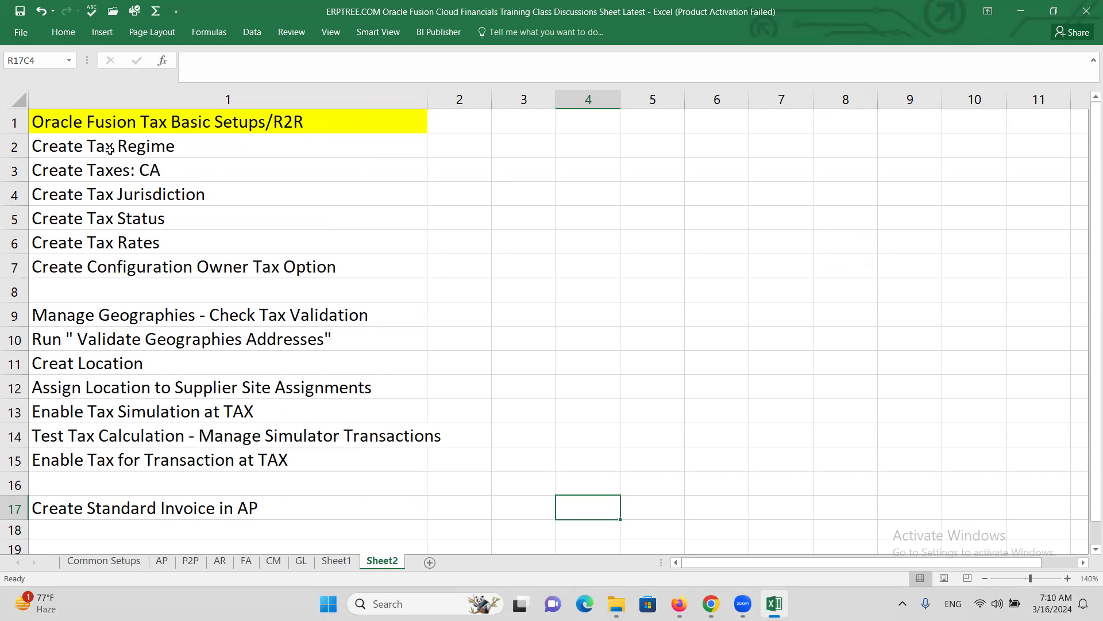
- Review the Create Tax Regime and Create Tax Rates steps, then save the workbook with Ctrl+S
left_click(109, 149)
left_click(110, 245)
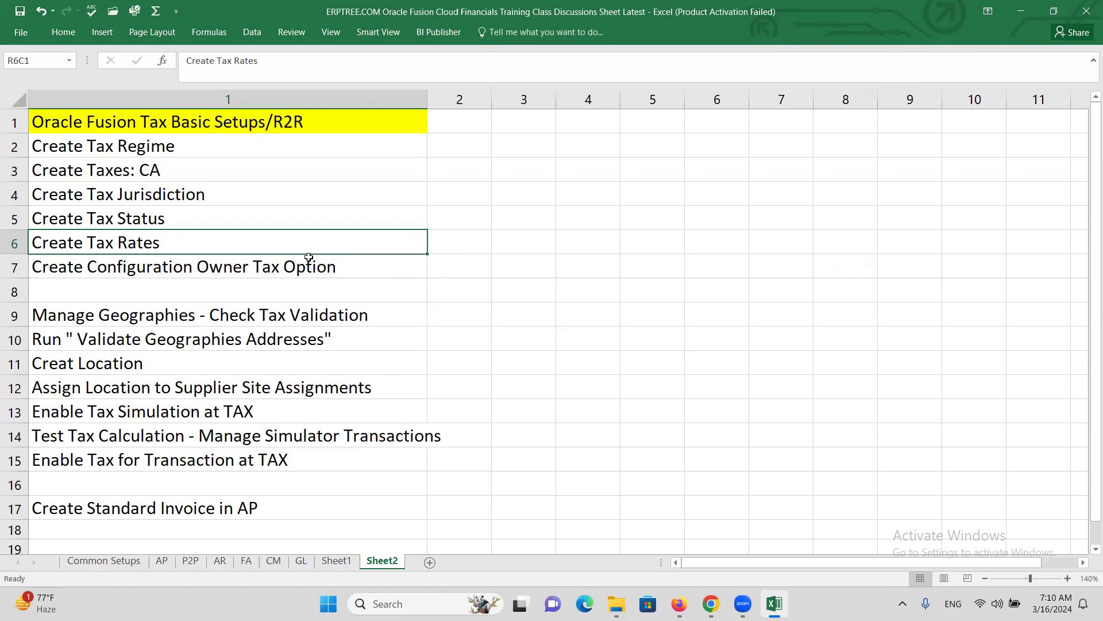
left_click(182, 145)
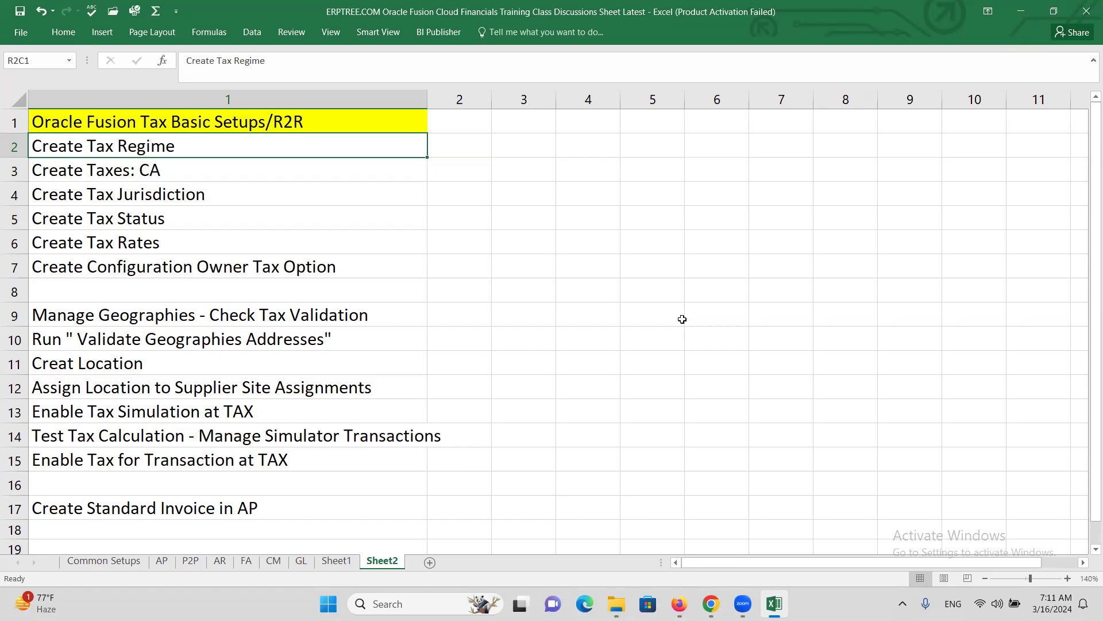
key("ctrl+s")
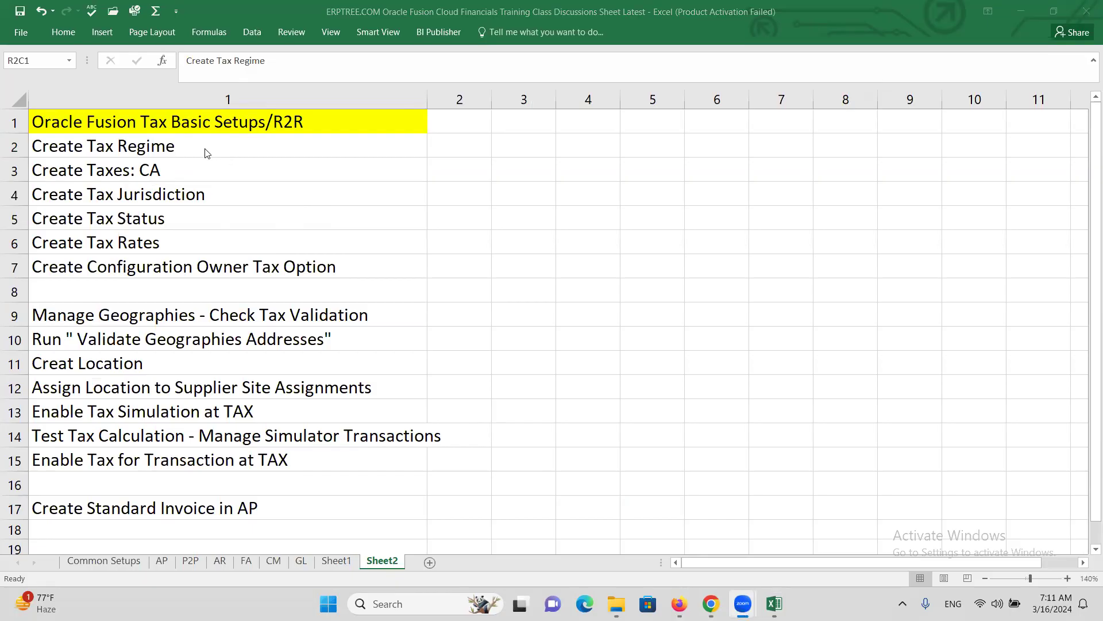
left_click(205, 149)
key("ctrl+s")
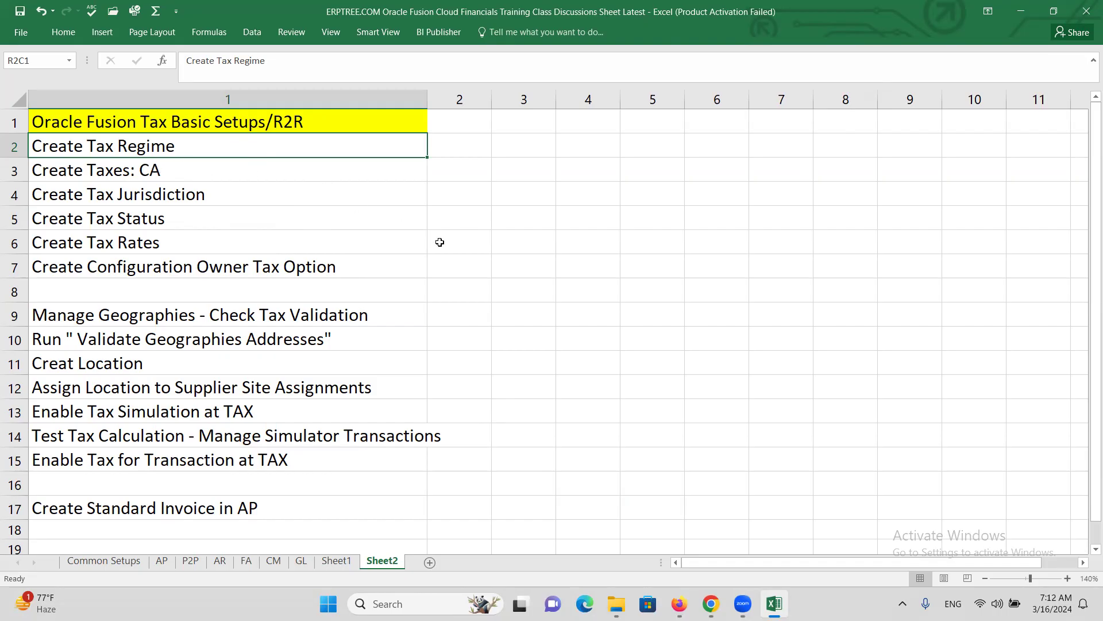
- Search setup tasks for 'TAX REGI', open Manage Tax Regimes, and start a new regime
left_click(711, 603)
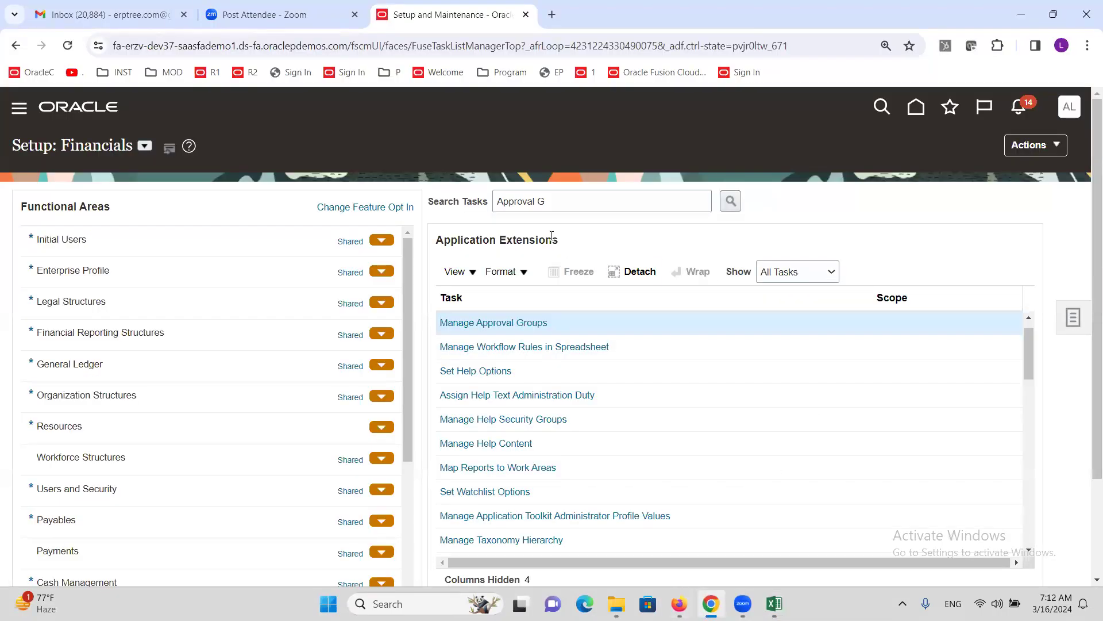
triple_click(550, 201)
type("TAX REGI")
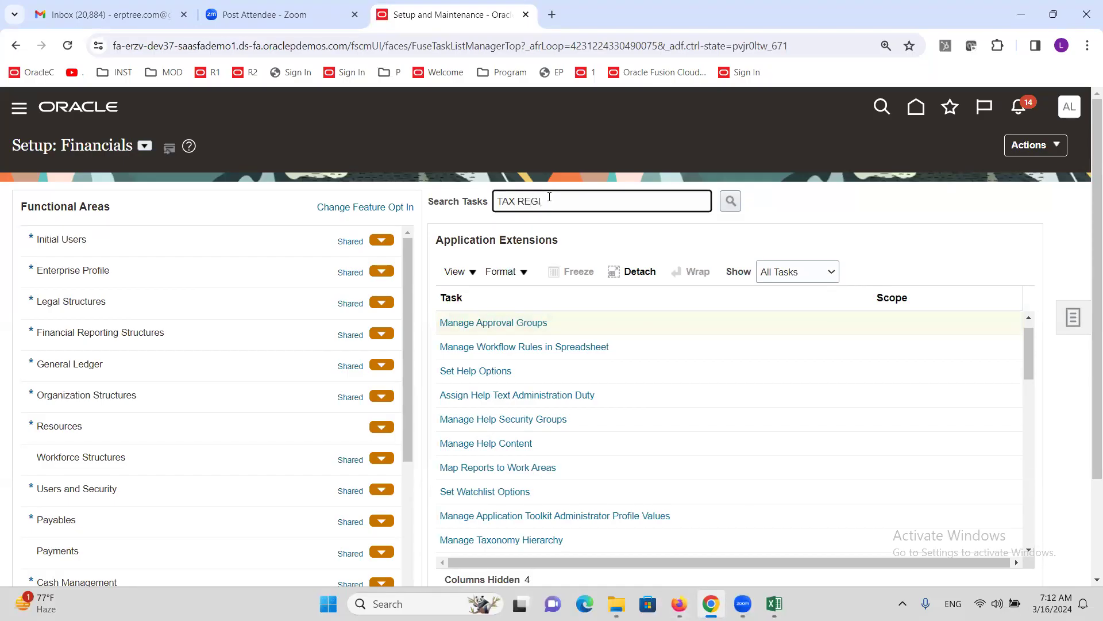
key("Return")
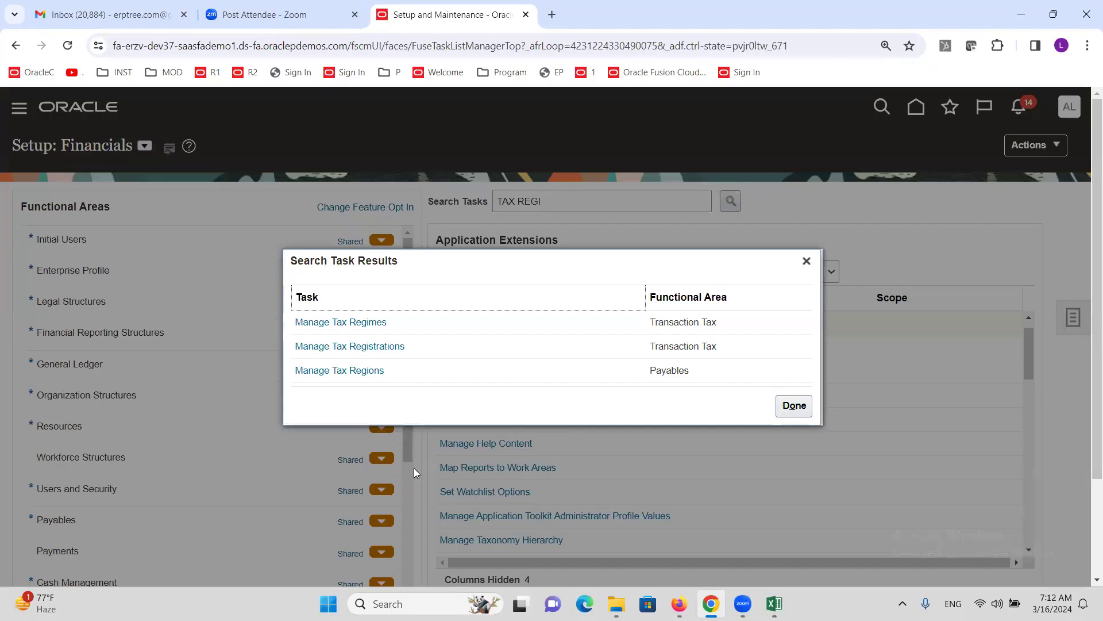
left_click(335, 324)
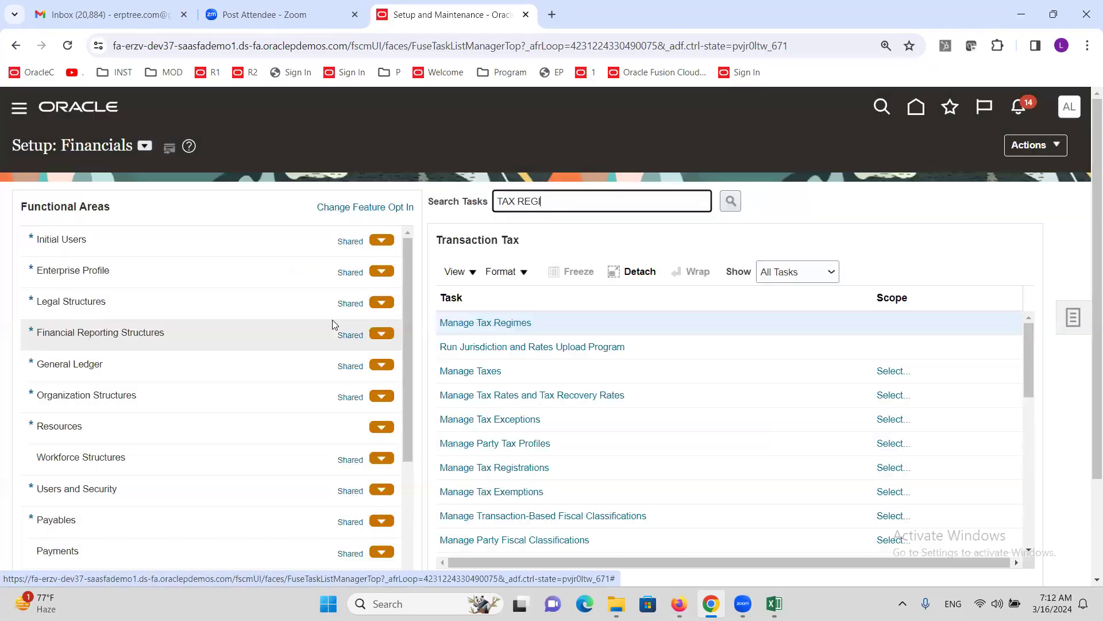
left_click(505, 325)
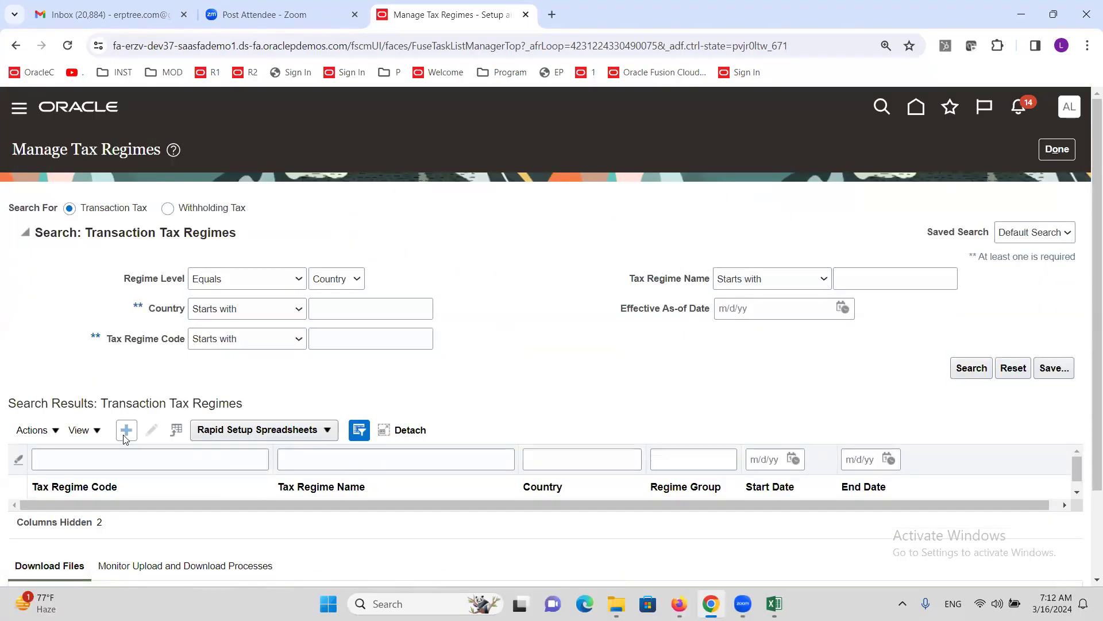
left_click(126, 434)
- Enter 'ALTINC US TAX REGIME' as both the tax regime code and name
left_click(302, 217)
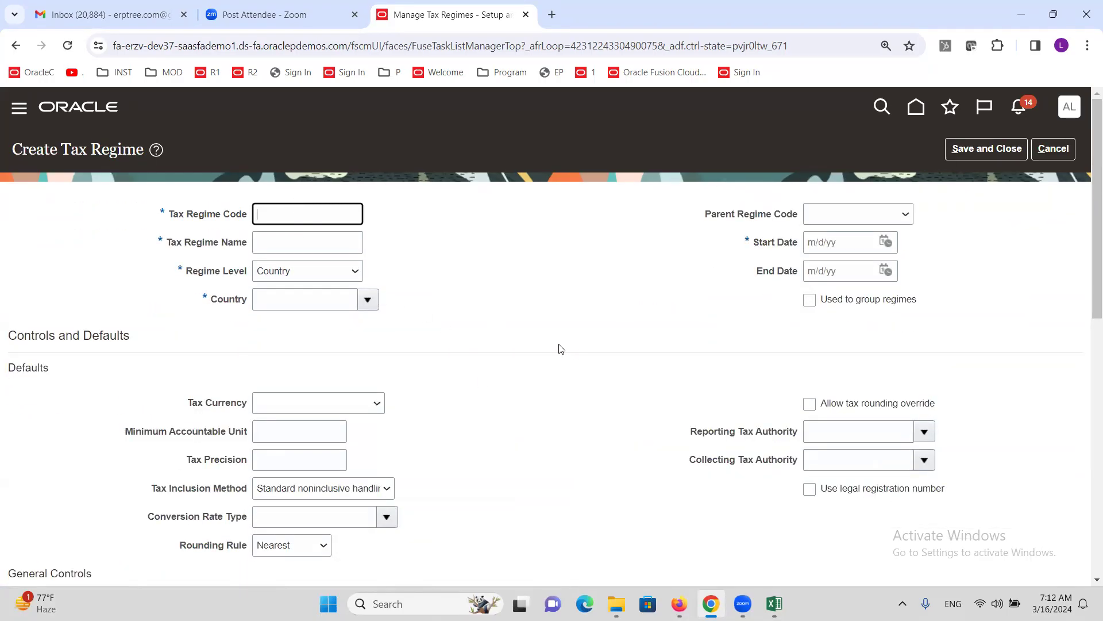
type("ALTINC US TAX REGIME")
key("Tab")
double_click(294, 216)
left_click(294, 217)
key("ctrl+c")
left_click(315, 245)
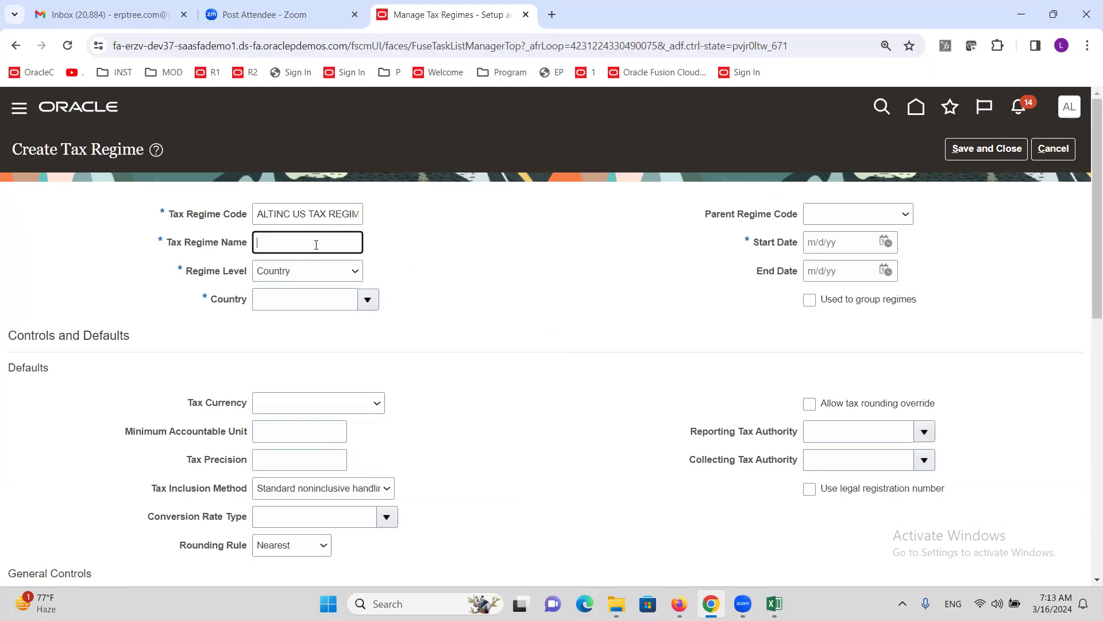
key("ctrl+v")
- Set the regime's country to United States and its start date to 3/1/24
left_click(305, 306)
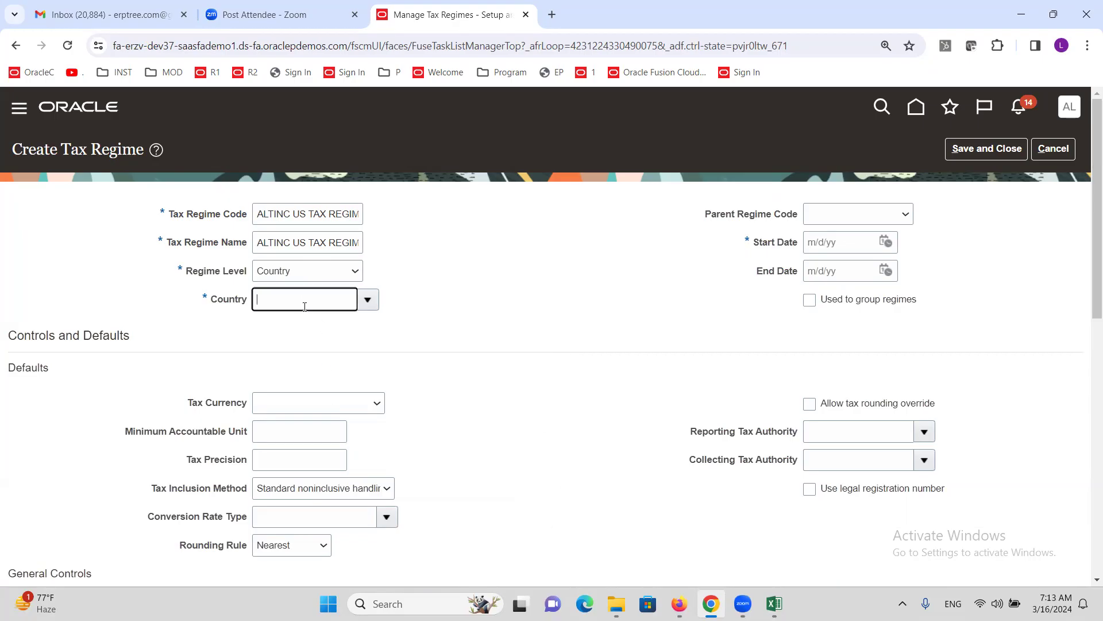
type("UNITED")
key("Tab")
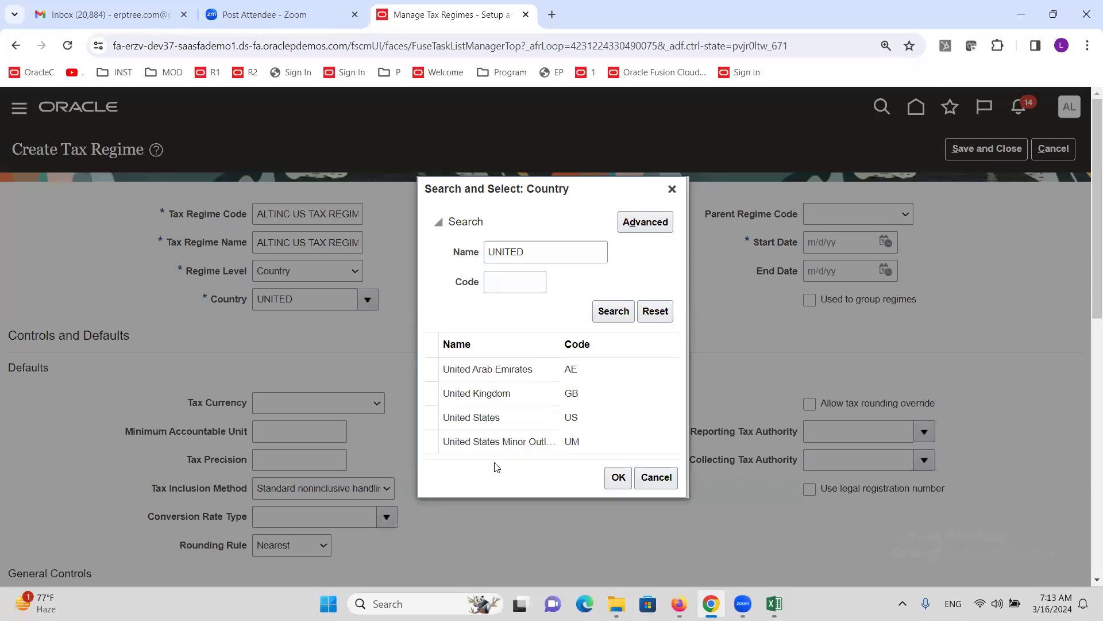
left_click(484, 419)
left_click(616, 478)
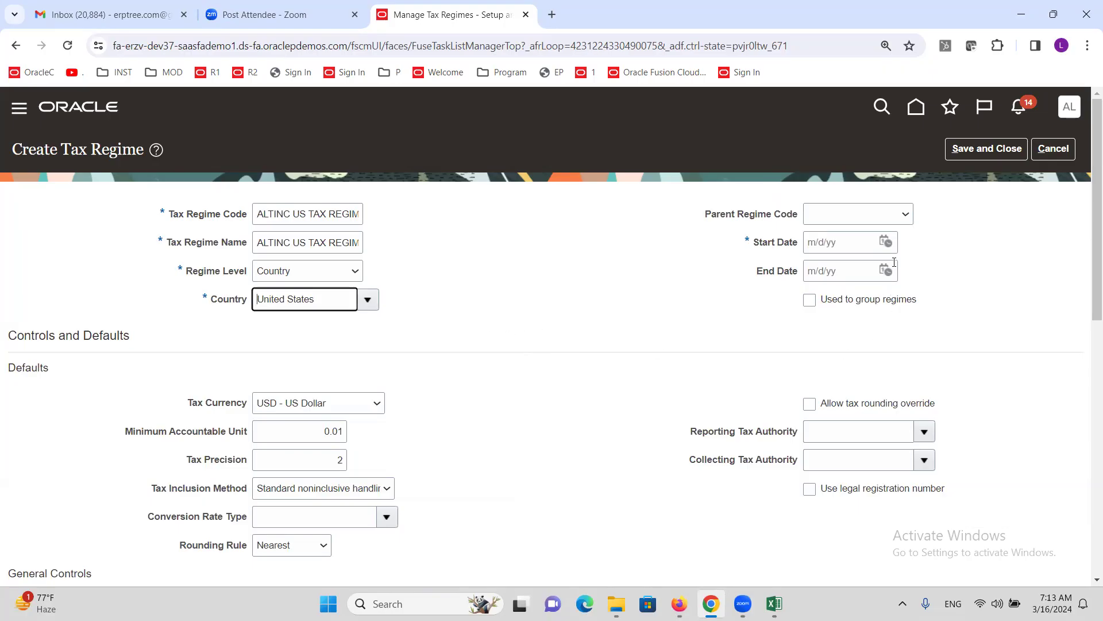
left_click(885, 241)
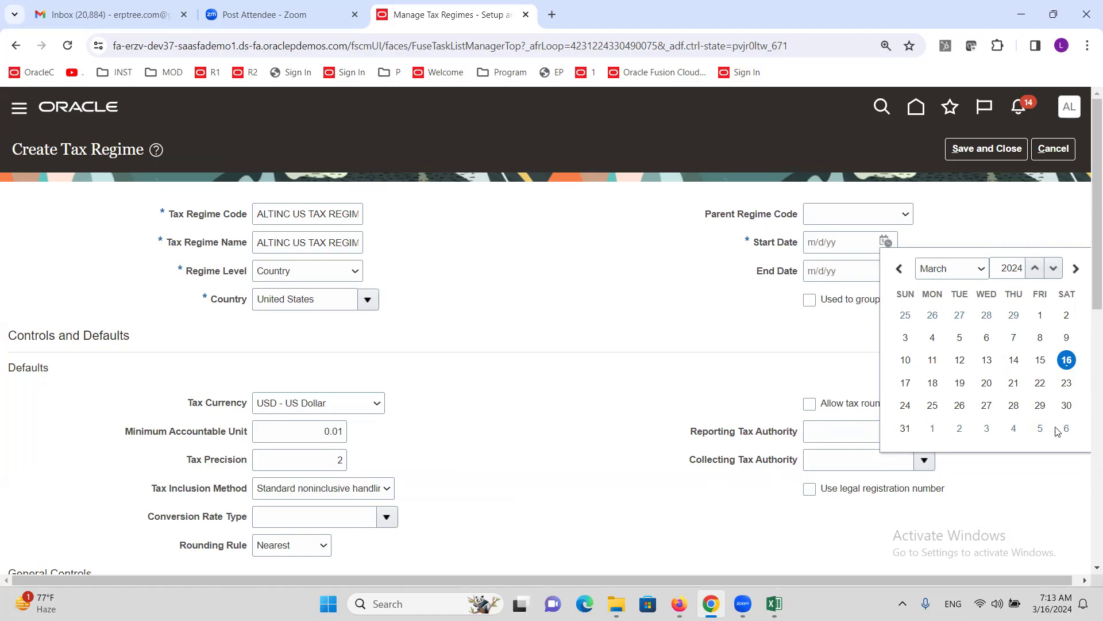
left_click(1040, 316)
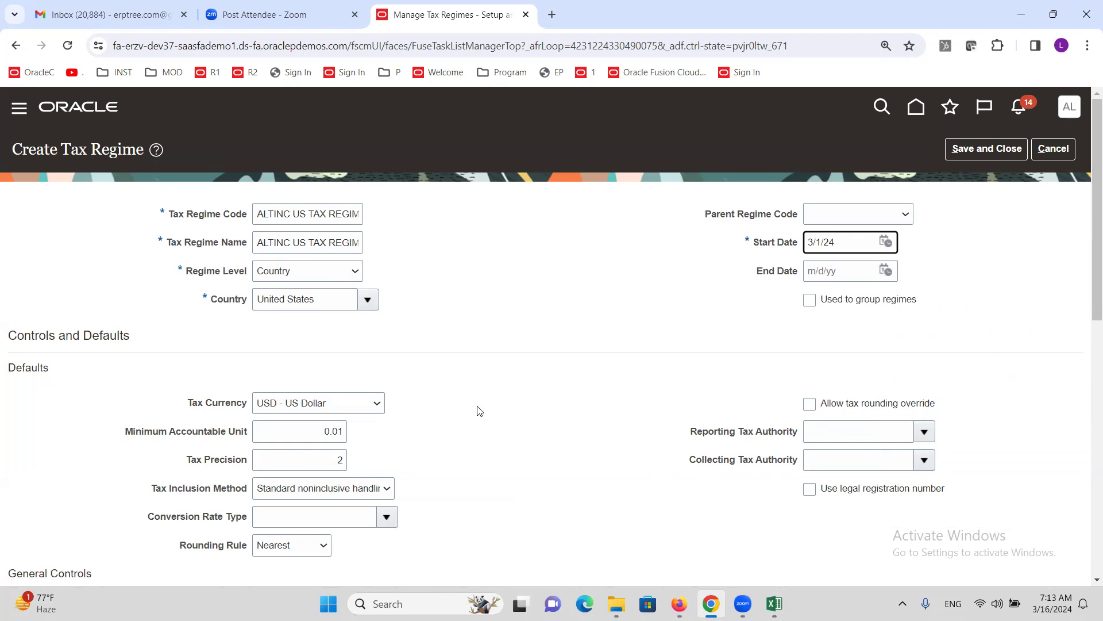
scroll(477, 409, "down", 6)
- Add configuration party ALTINC US Business Unit with common configuration with party overrides, effective 3/1/24
scroll(441, 408, "down", 4)
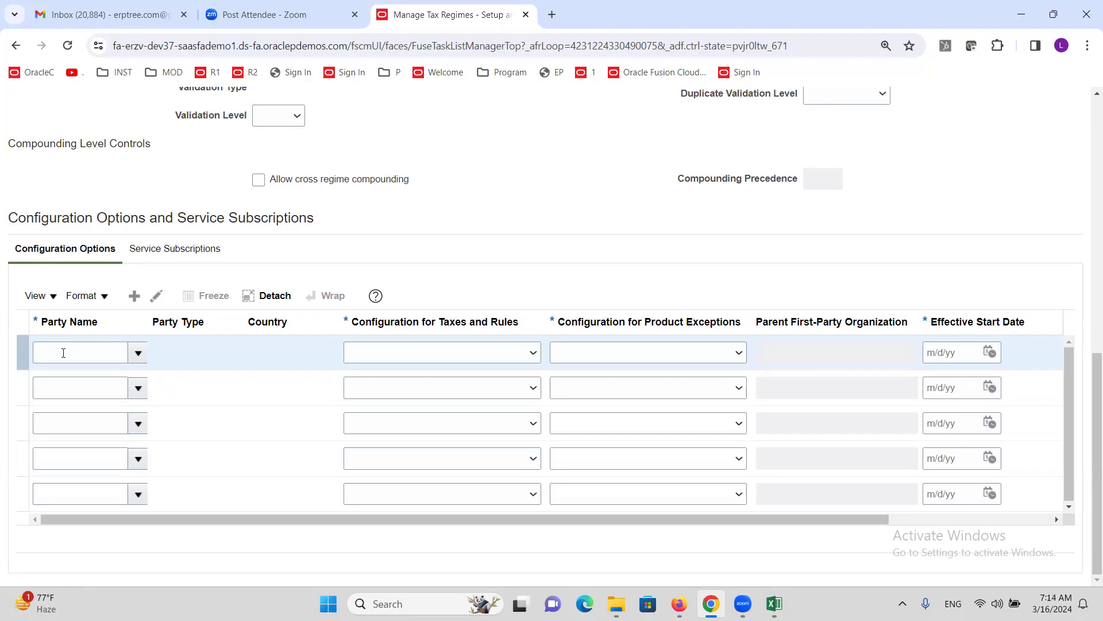
left_click(63, 352)
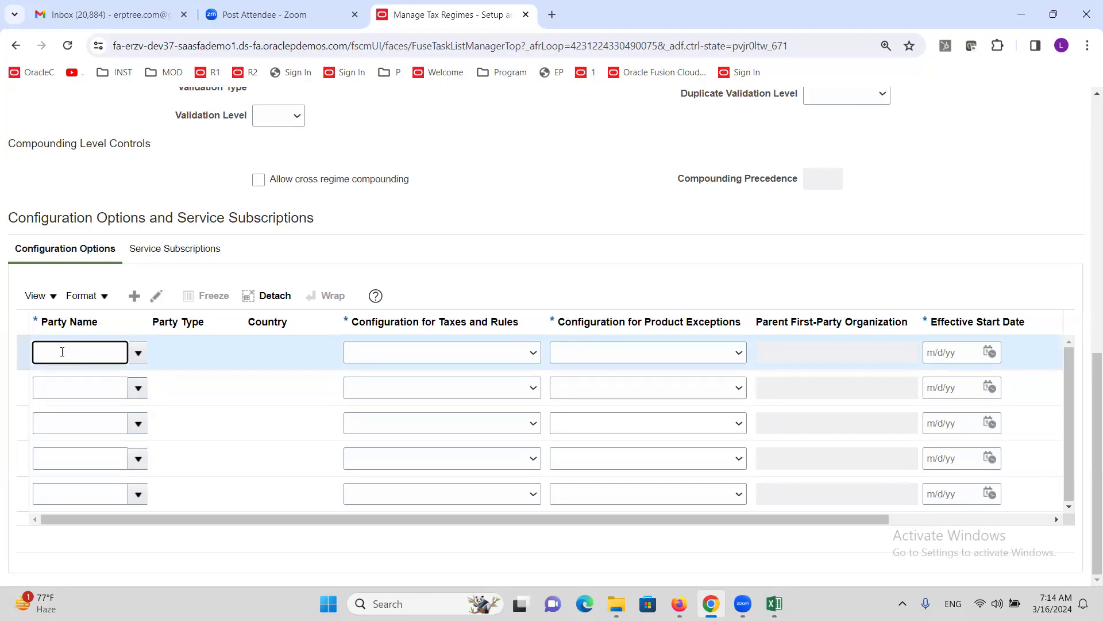
type("ALT")
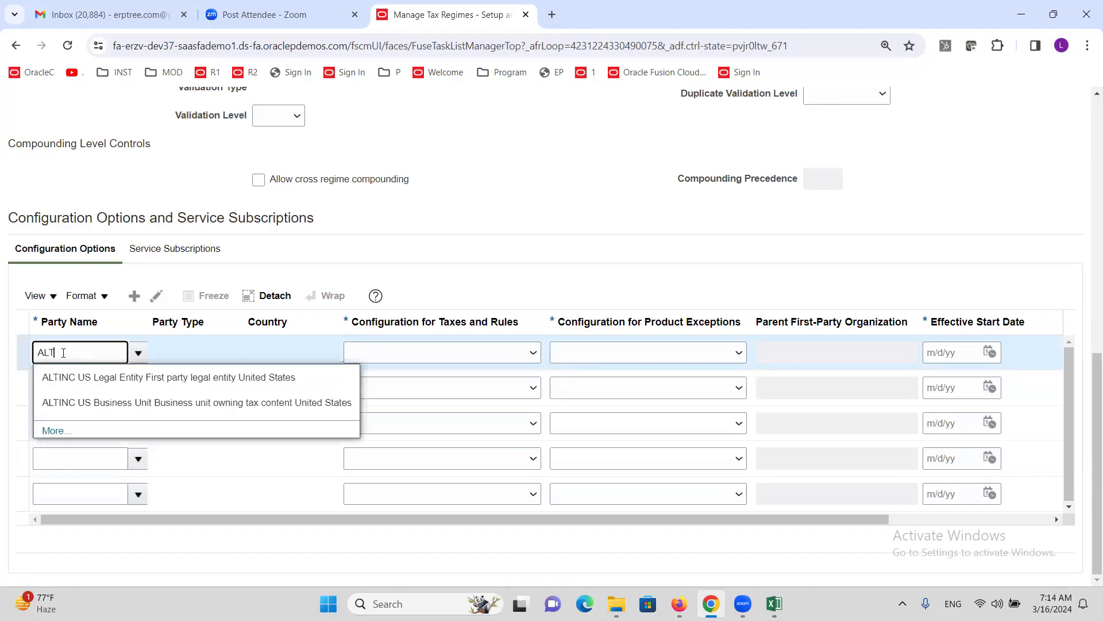
left_click(92, 403)
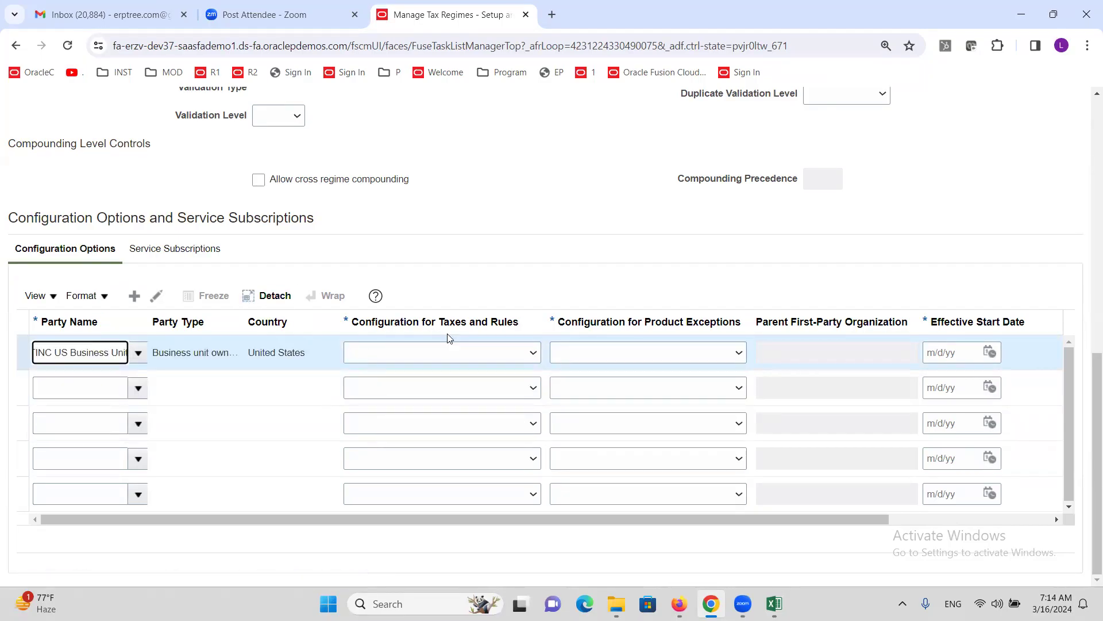
left_click(533, 354)
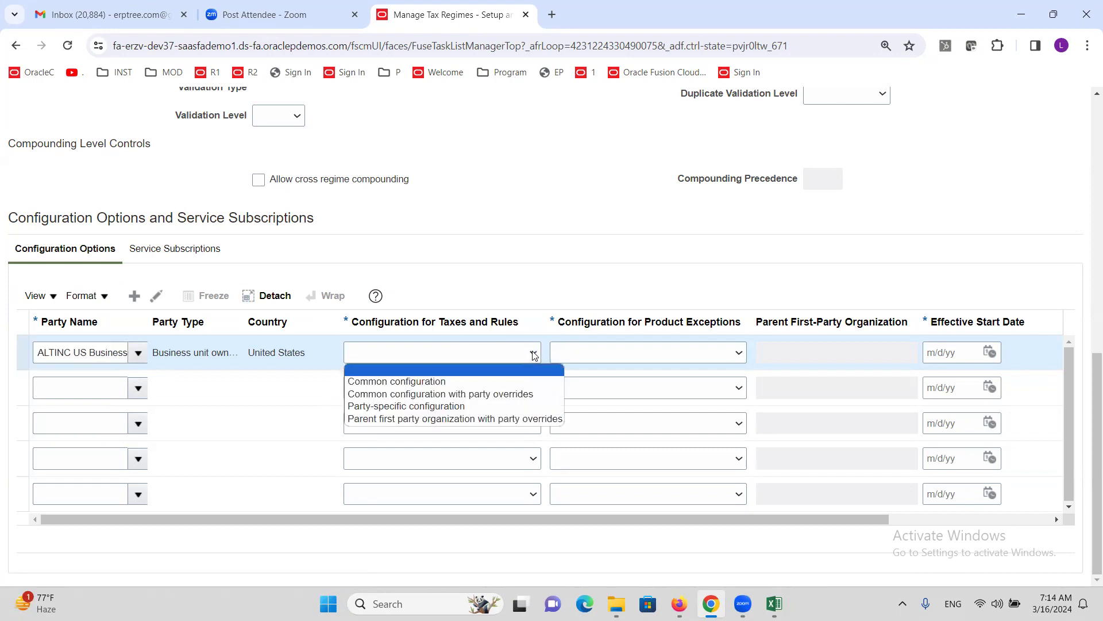
left_click(520, 395)
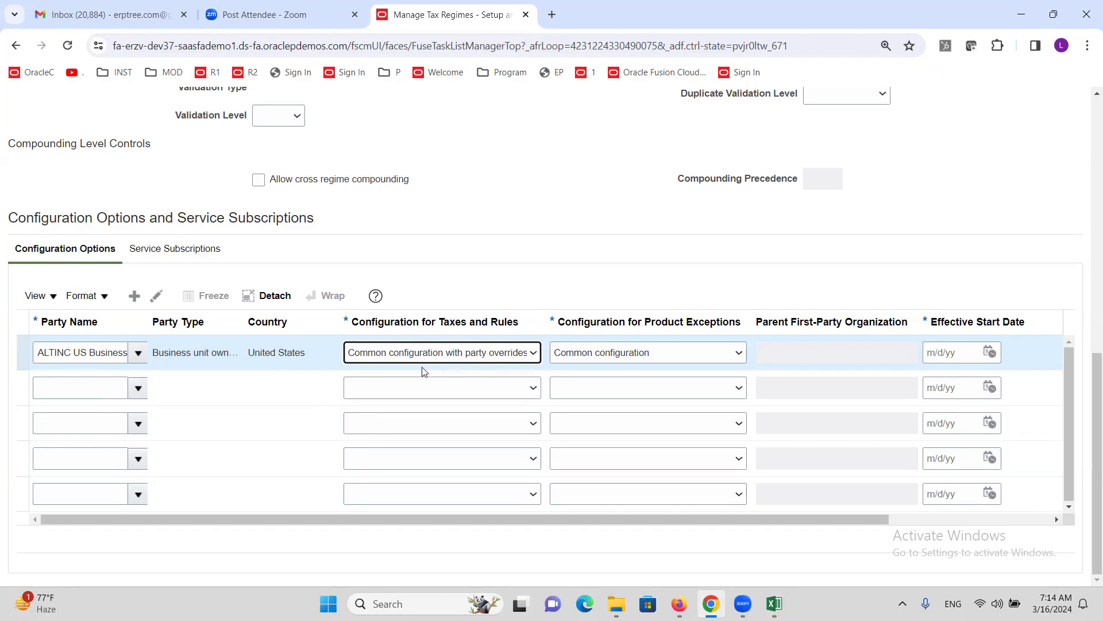
left_click(990, 352)
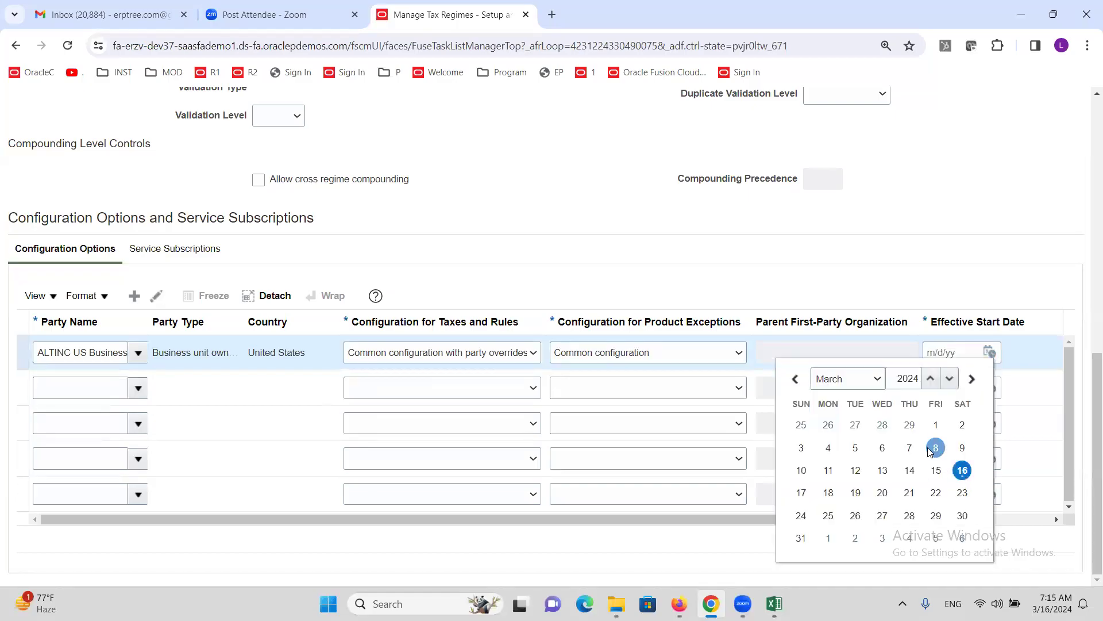
left_click(936, 425)
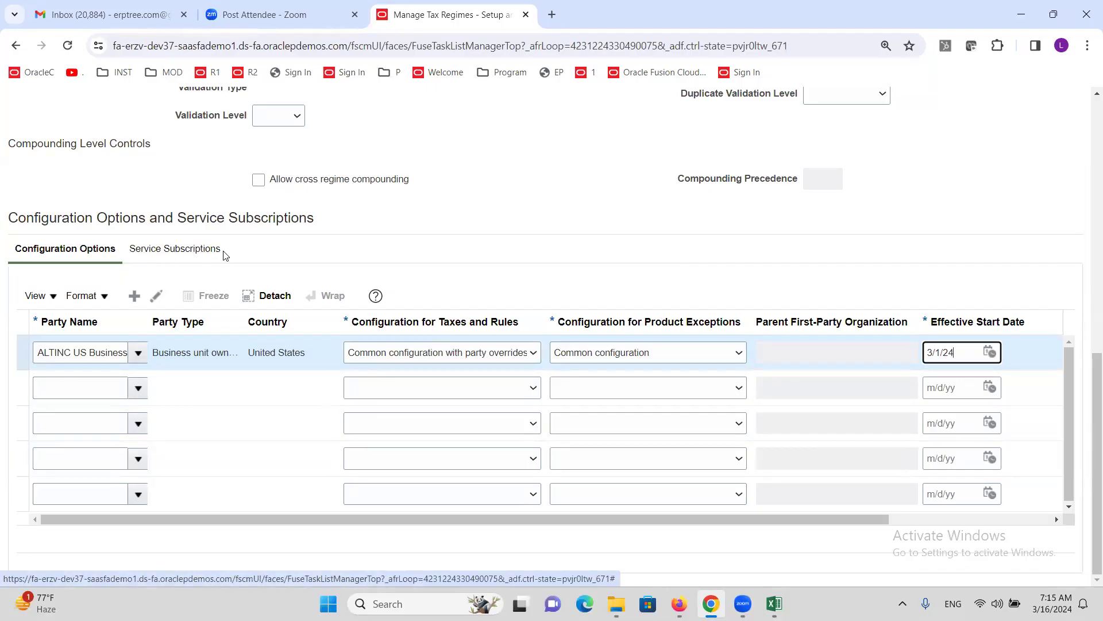
- Add a trial service subscription row and browse its Party Name and Service Provider lists, choosing nothing
left_click(181, 255)
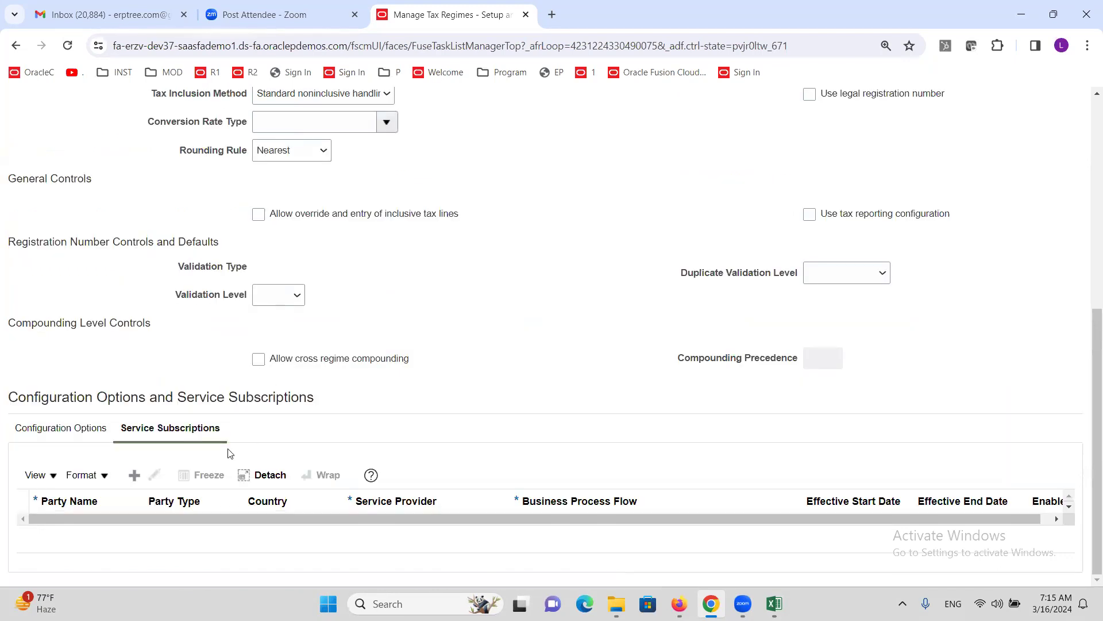
left_click(133, 477)
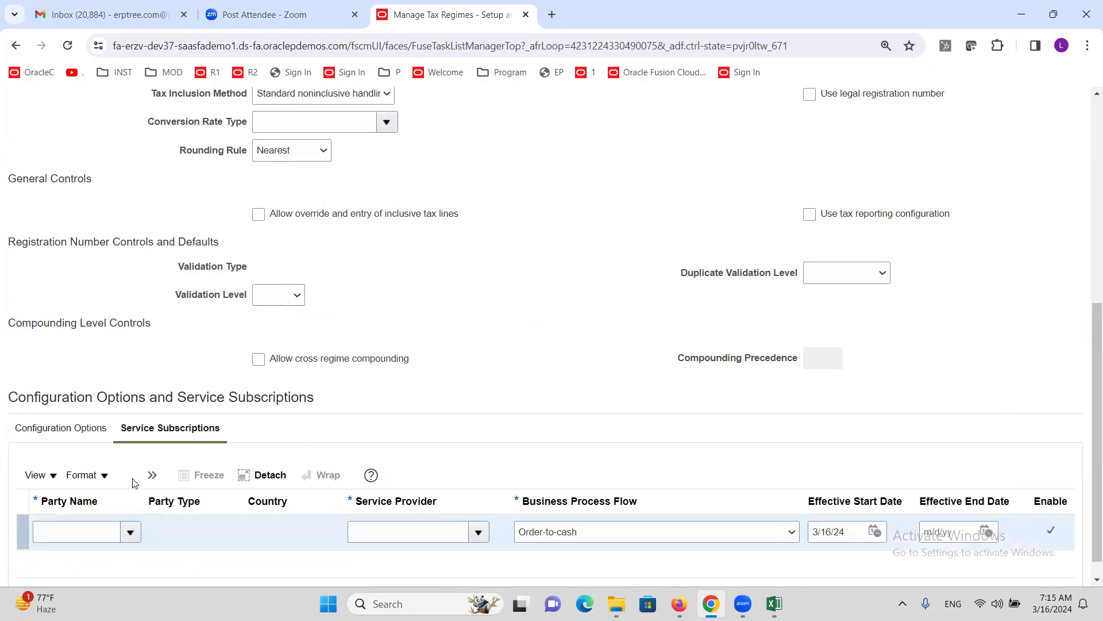
left_click(131, 532)
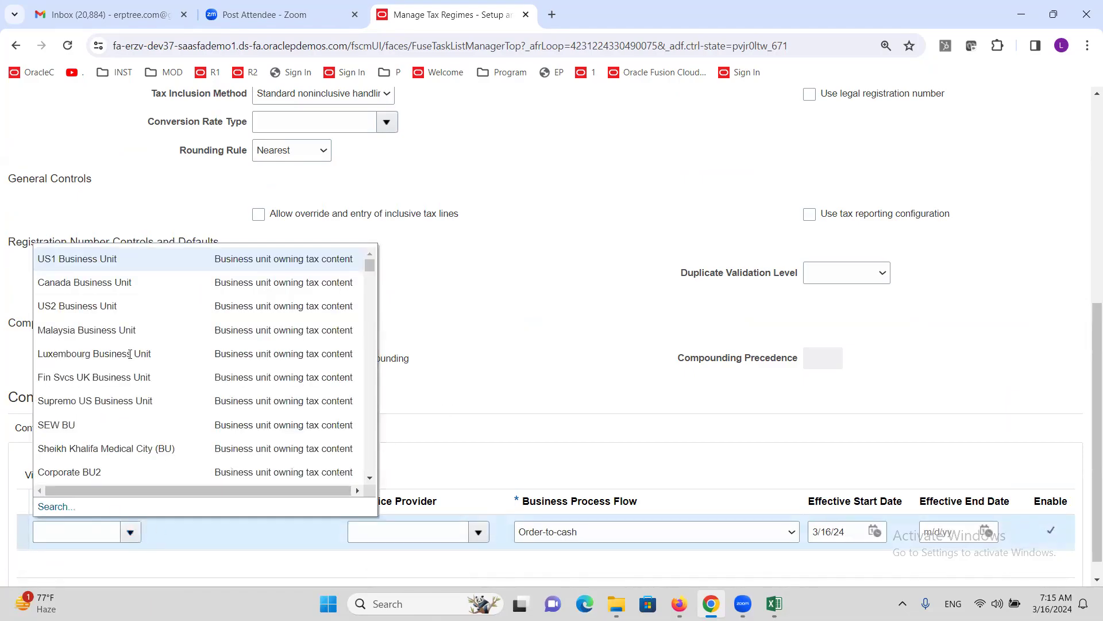
left_click(520, 397)
left_click(486, 537)
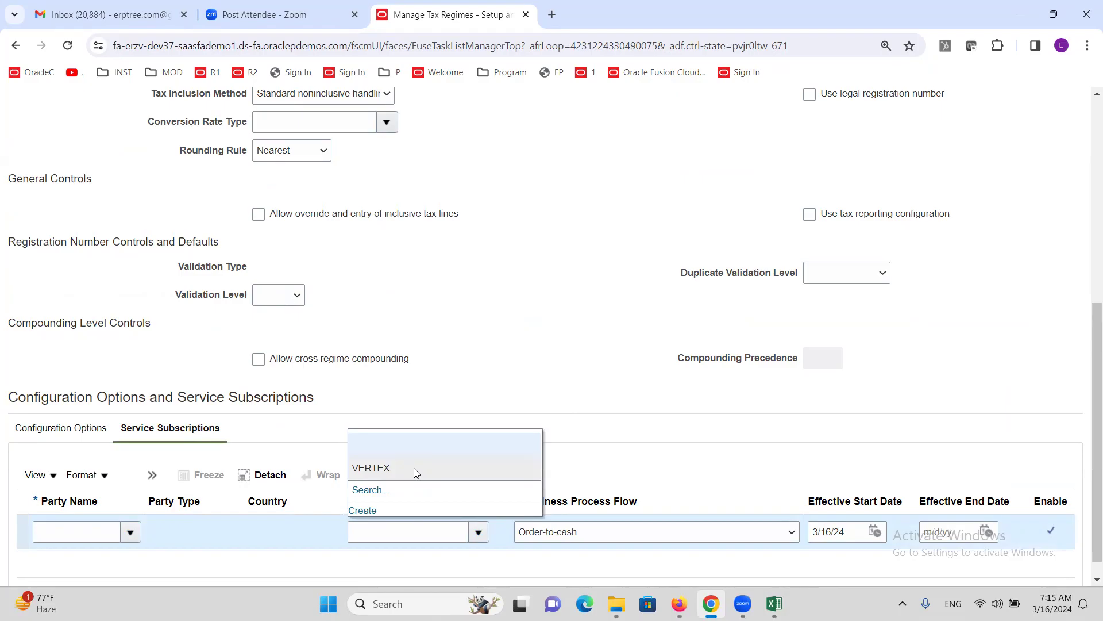
left_click(467, 382)
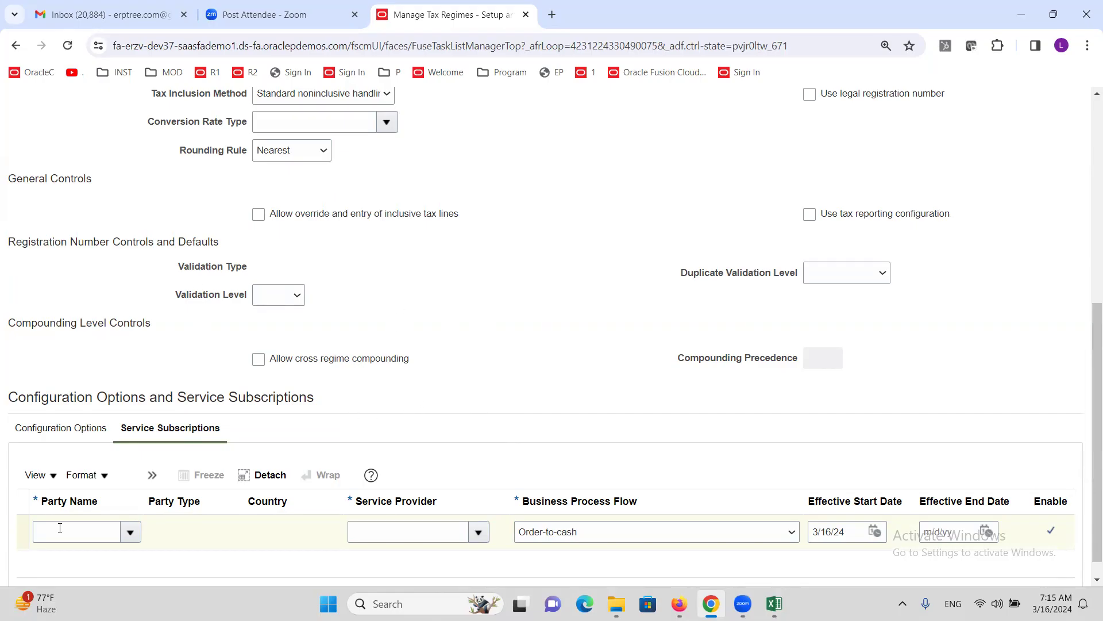
left_click(148, 476)
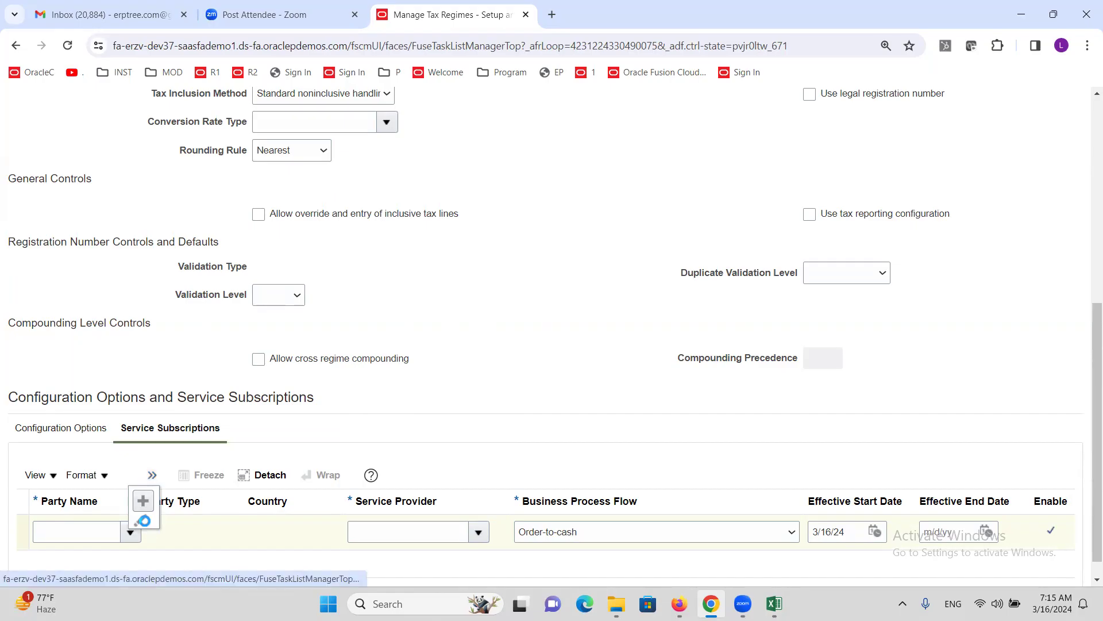
- Save and close ALTINC US TAX REGIME, then return to the Excel checklist at Create Taxes: CA
left_click(20, 435)
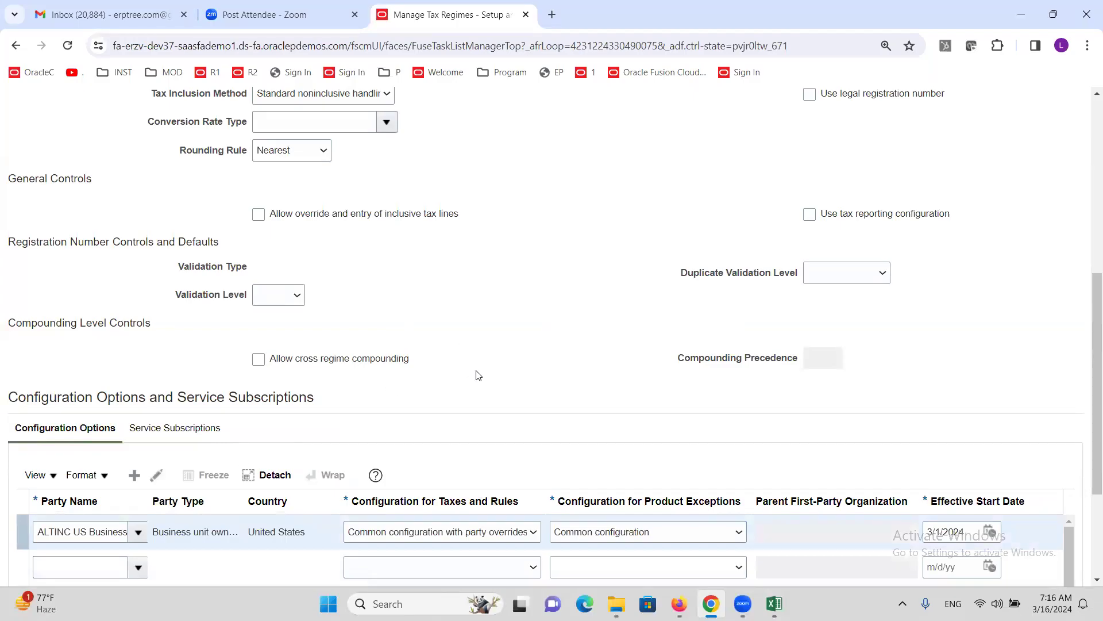
scroll(384, 357, "up", 7)
left_click(979, 153)
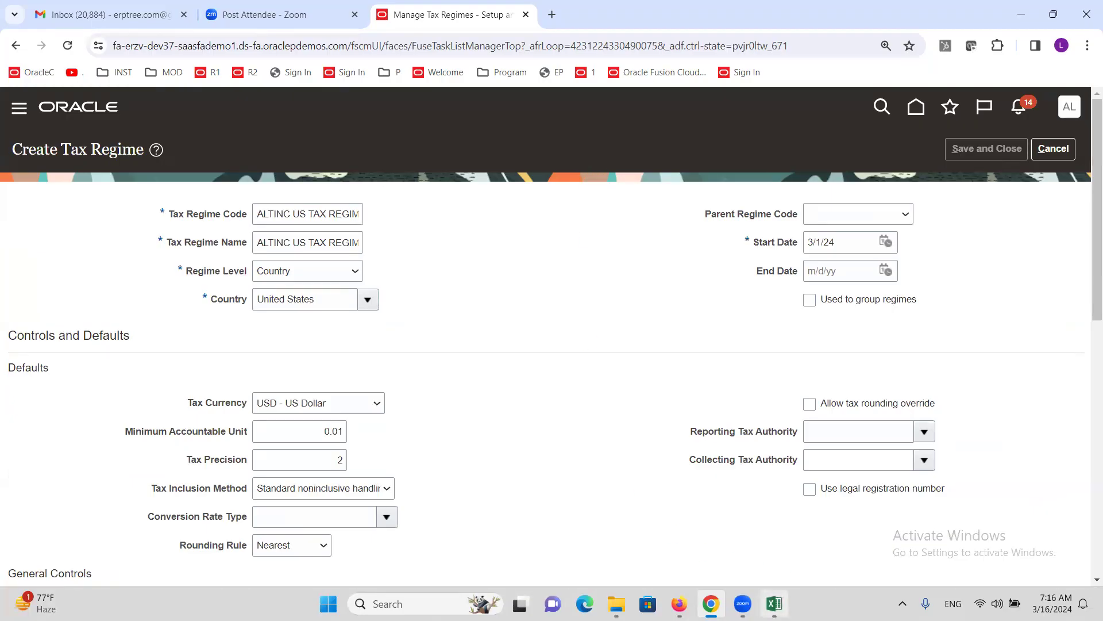
left_click(774, 603)
left_click(103, 179)
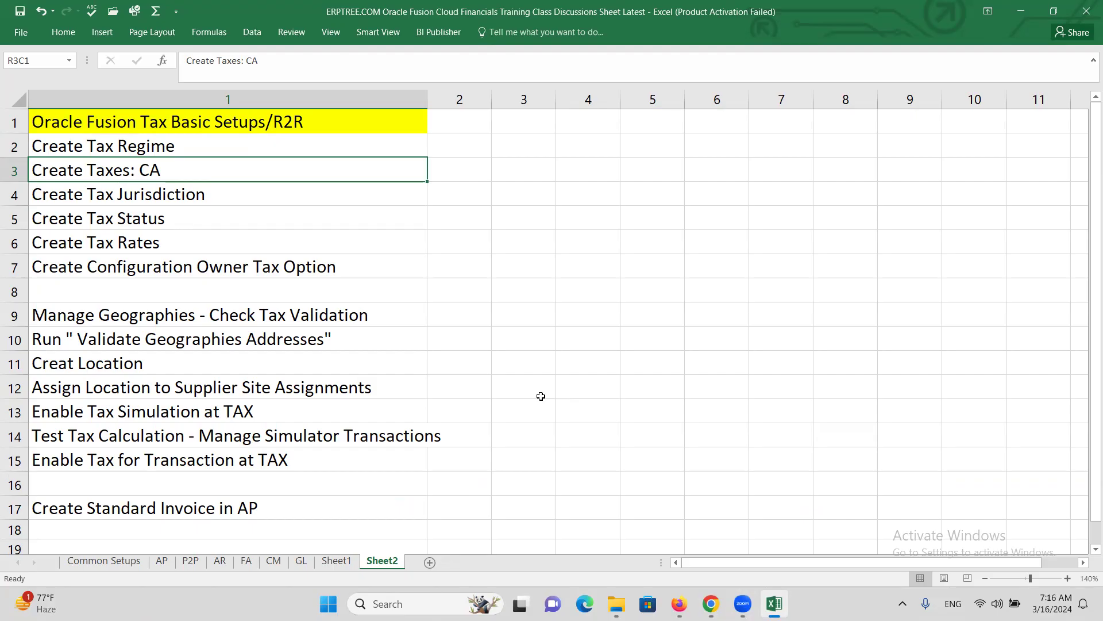
- Review checklist steps Create Tax Status, Tax Rates, Tax Regime, Tax Jurisdiction and Taxes: CA
left_click(175, 218)
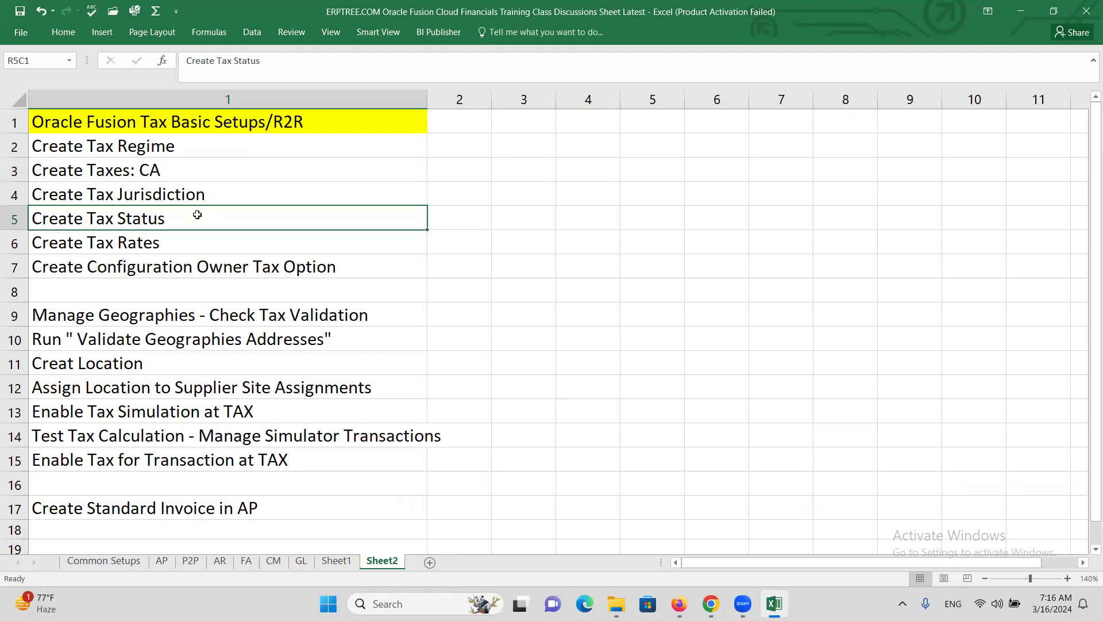
left_click(171, 243)
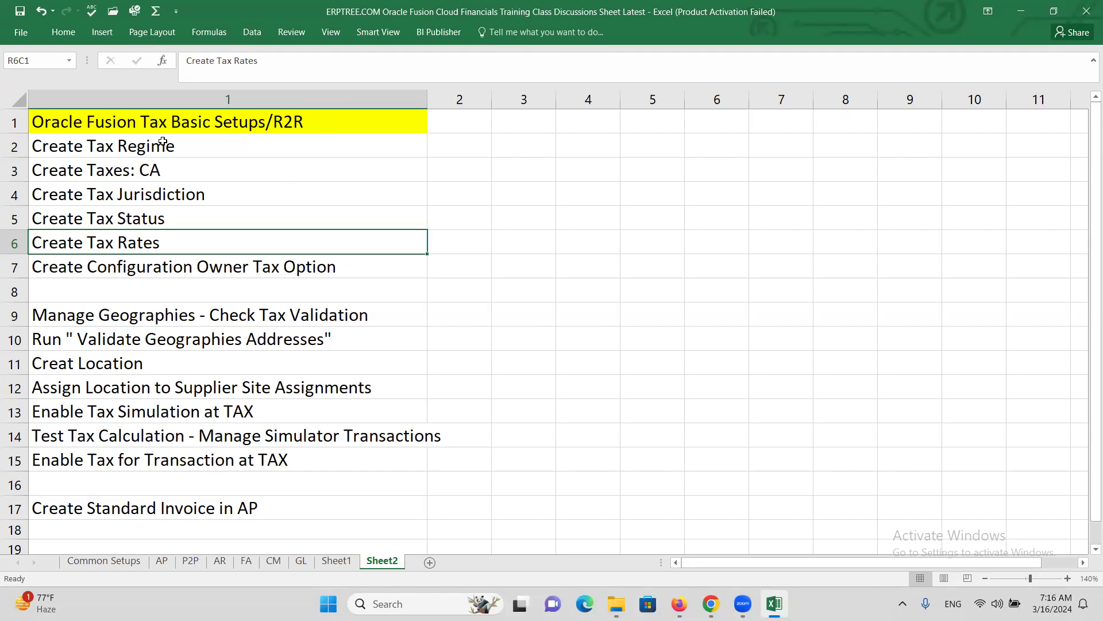
left_click(163, 143)
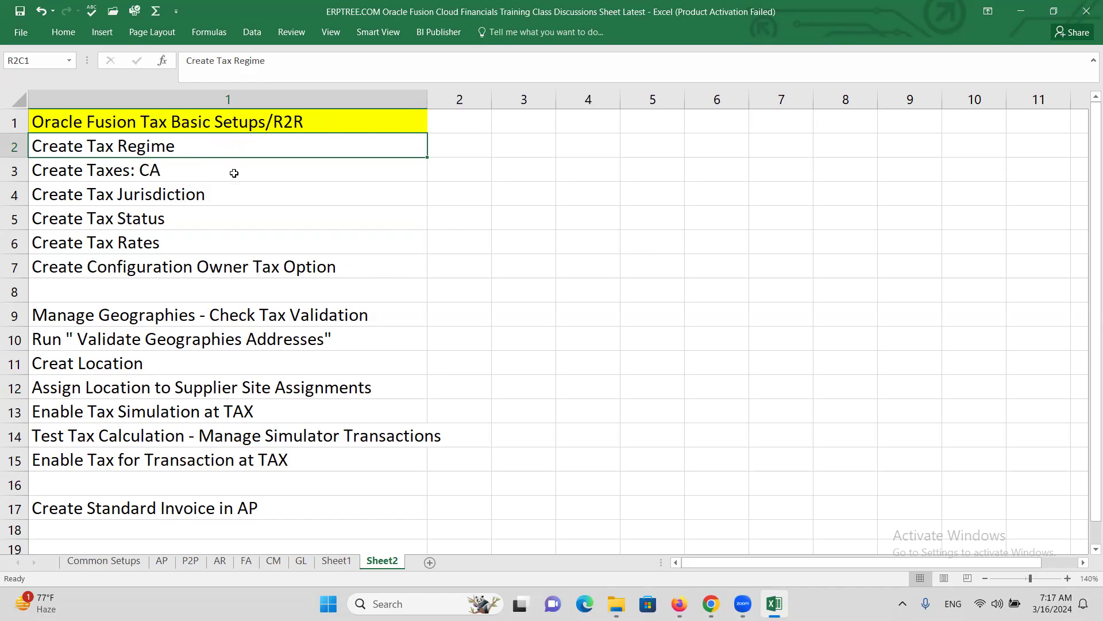
left_click(159, 199)
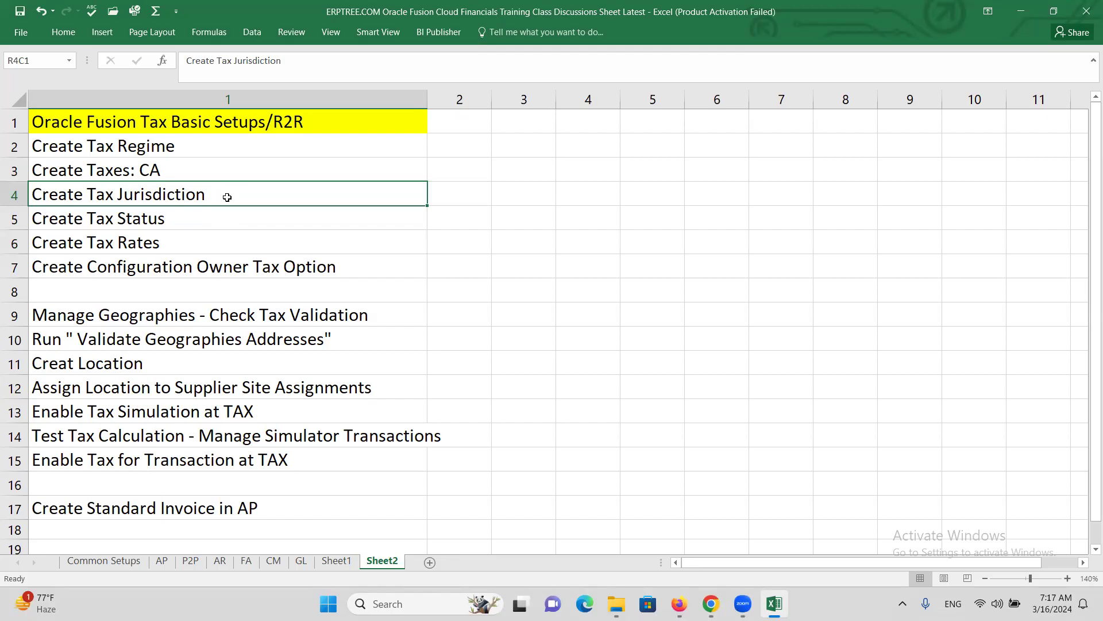
left_click(182, 147)
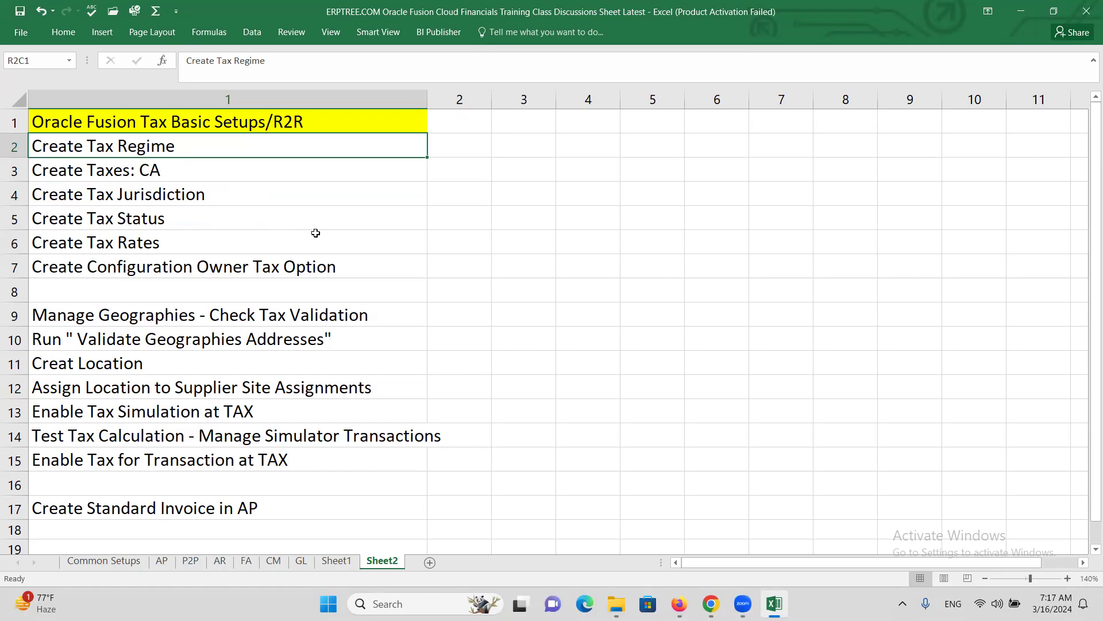
left_click(105, 166)
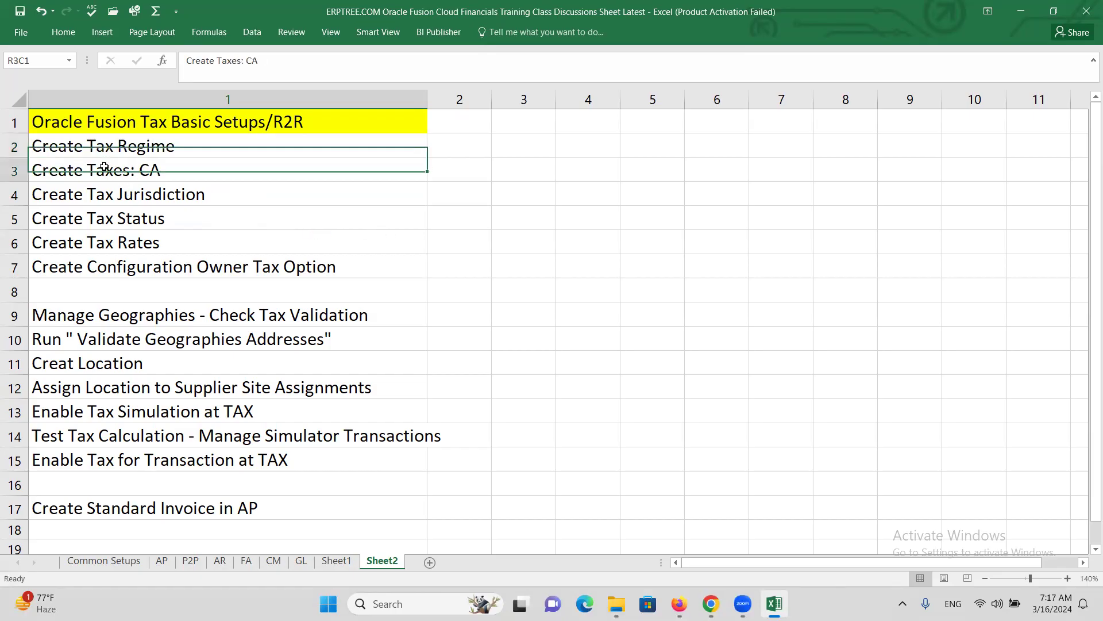
- Check the Create Tax Jurisdiction step, then return to Oracle's Setup: Financials task list
key("alt+Tab")
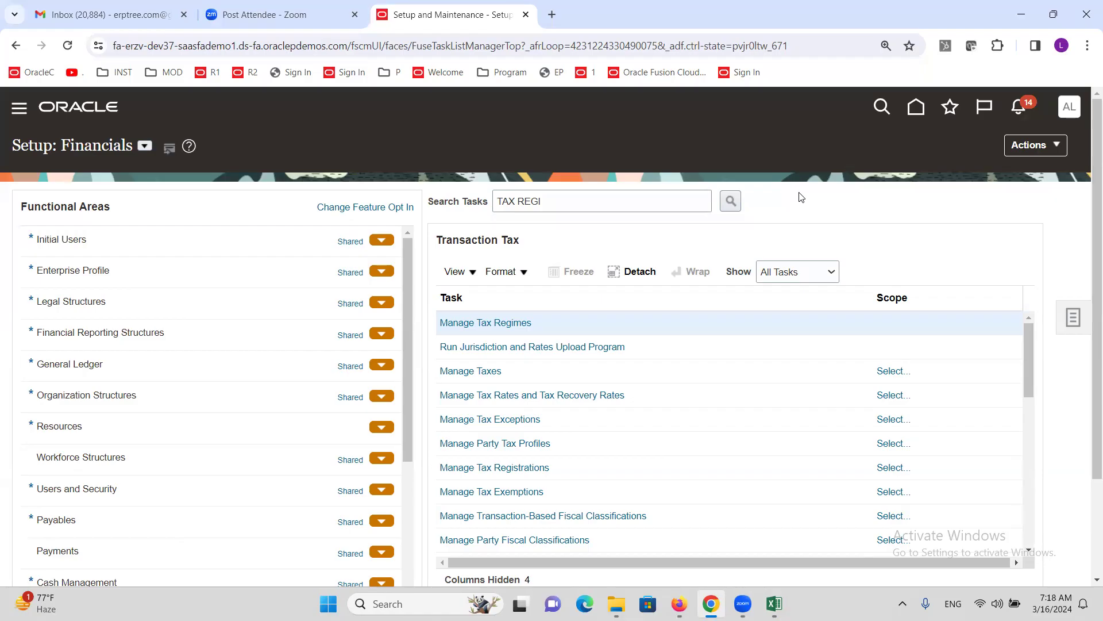
key("alt+Tab")
left_click(164, 189)
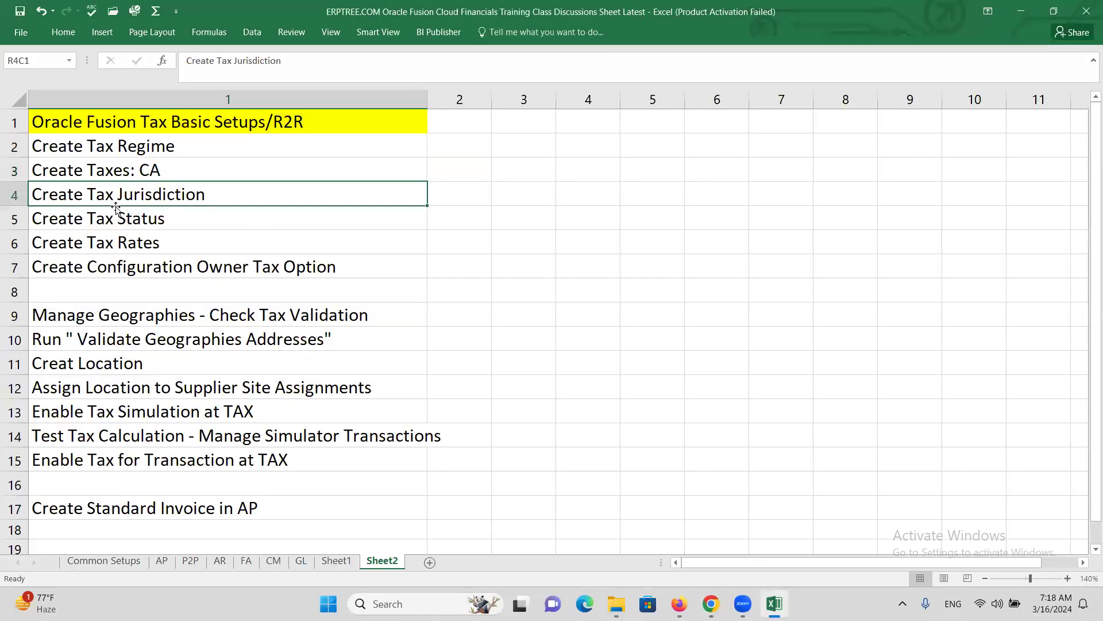
key("alt+Tab")
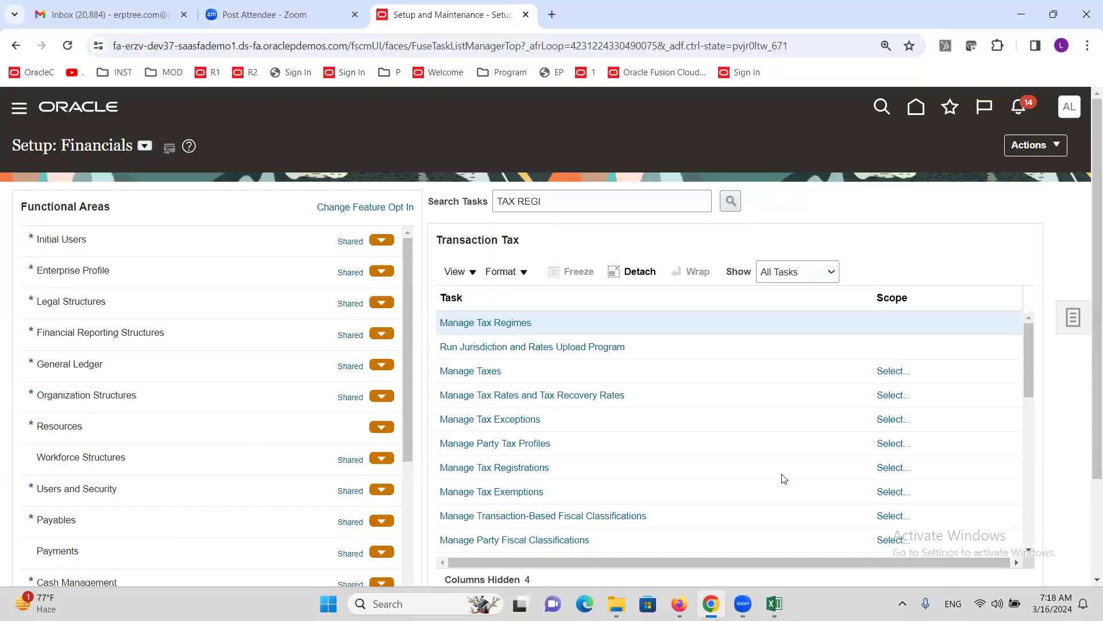
- Start Manage Taxes with its Tax Regime scope set to ALTINC US TAX REGIME, found by searching ALTINC
left_click(470, 372)
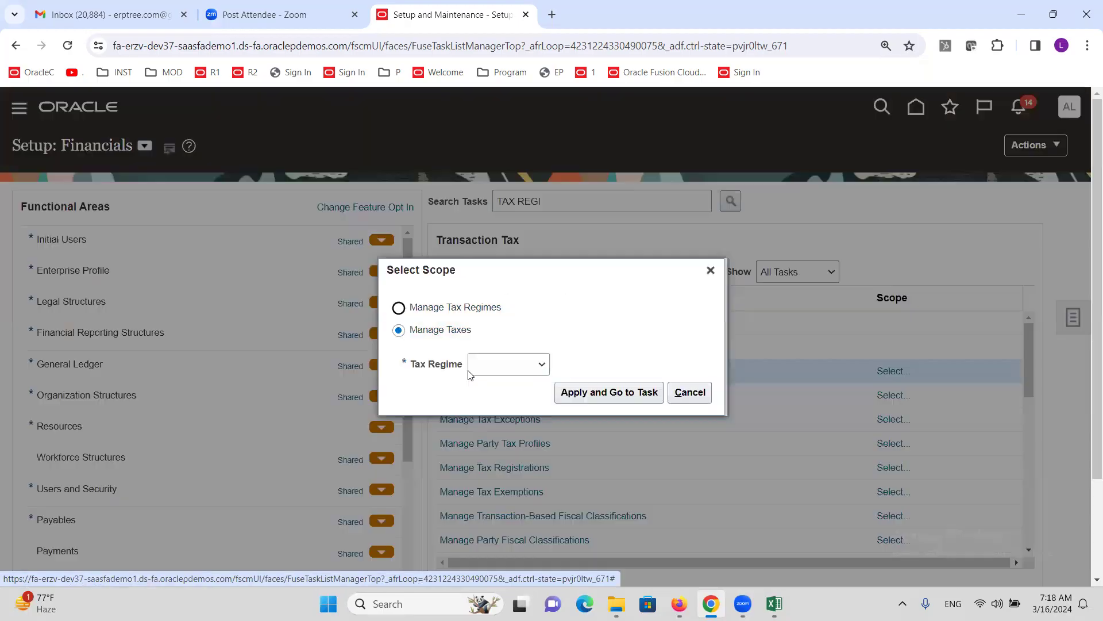
left_click(531, 368)
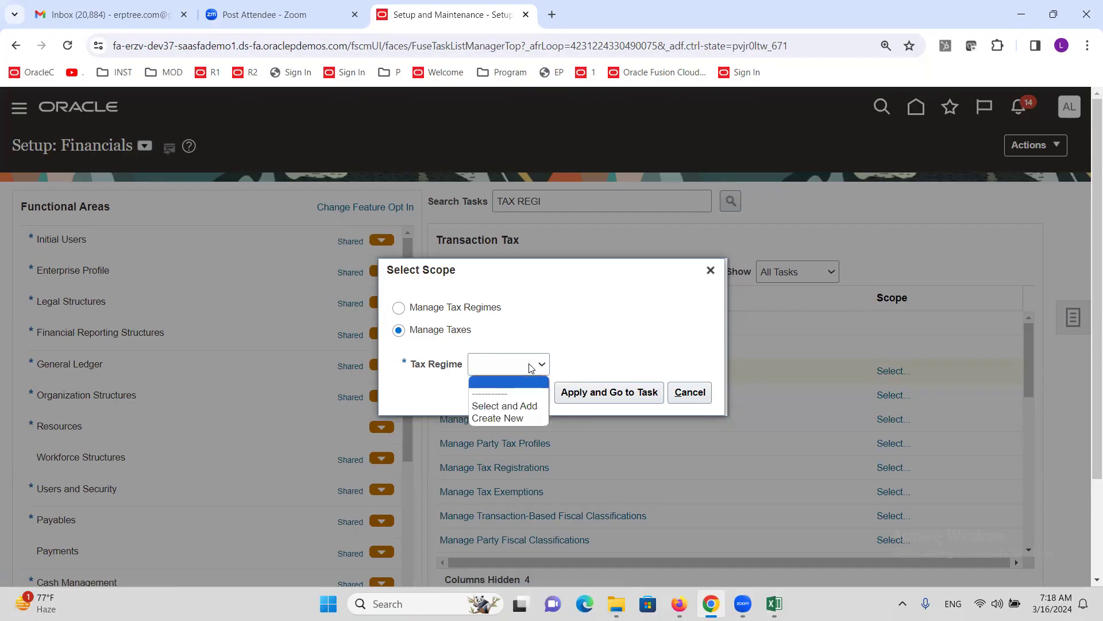
left_click(527, 406)
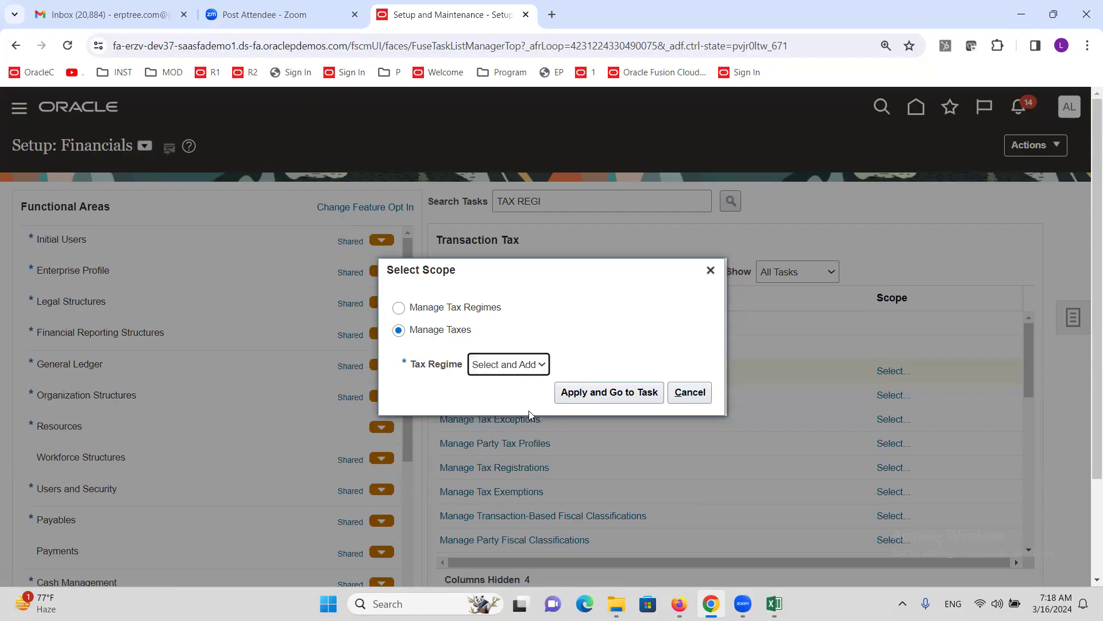
left_click(592, 395)
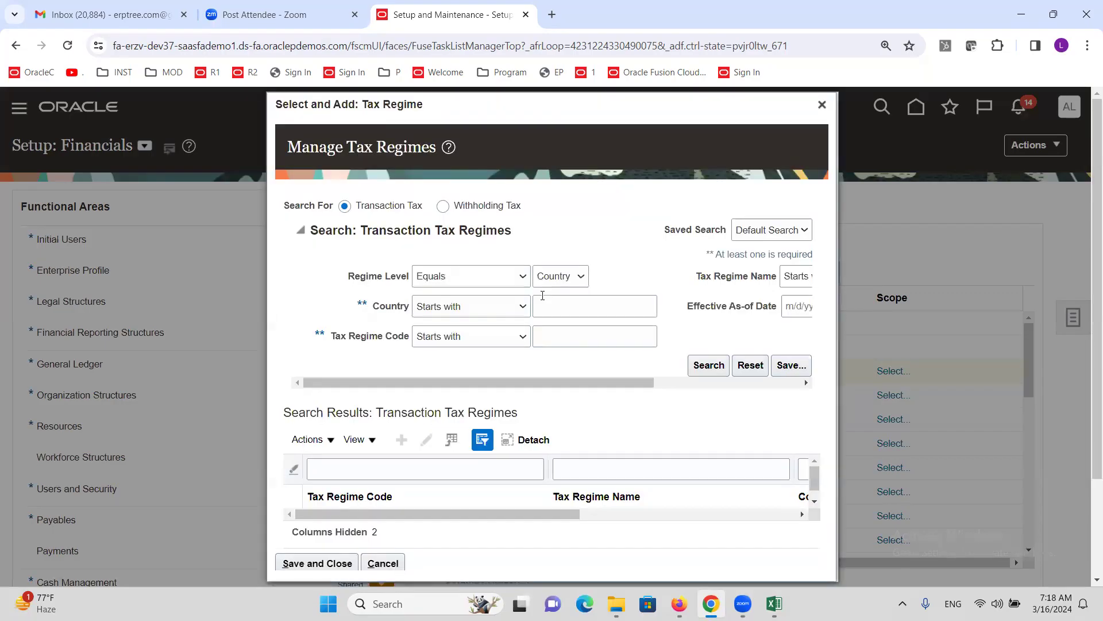
left_click(574, 347)
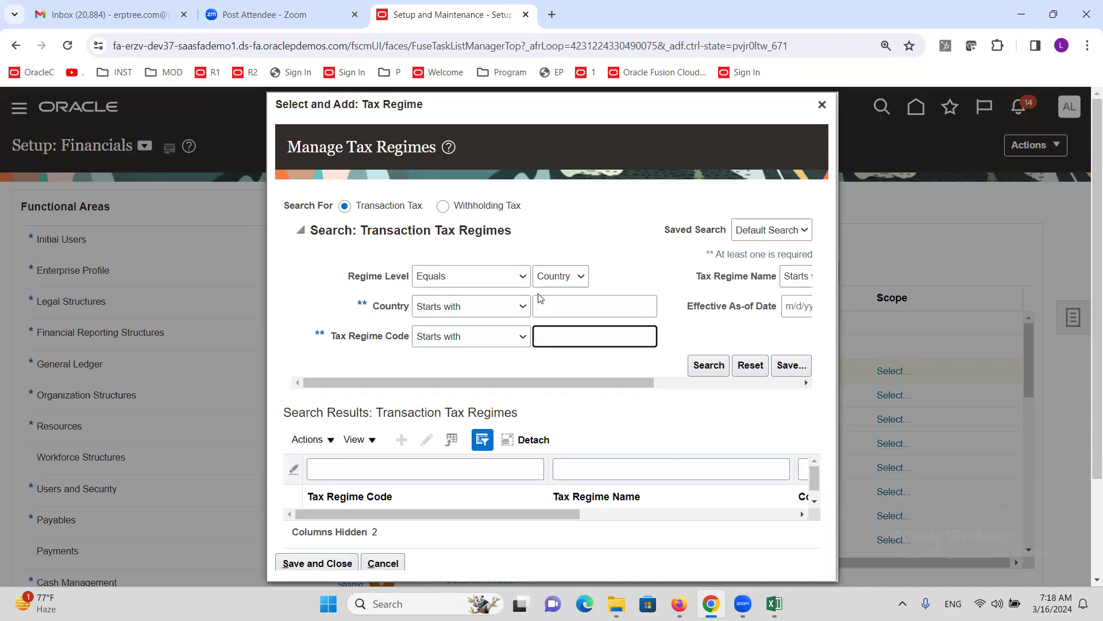
type("ALTINC")
left_click(706, 375)
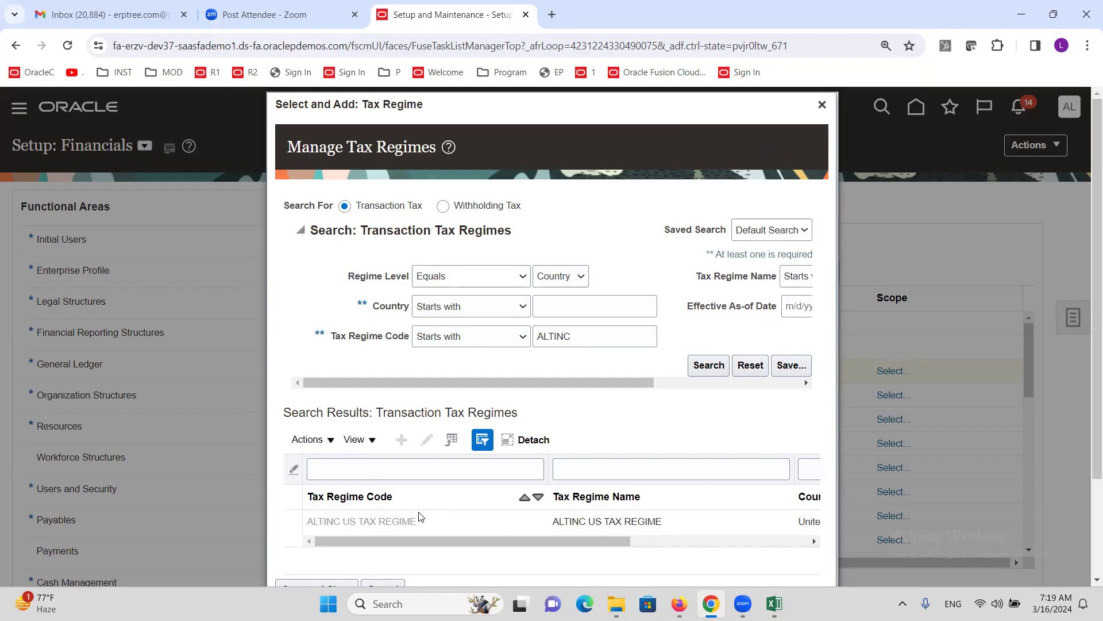
left_click(437, 524)
scroll(949, 378, "down", 2)
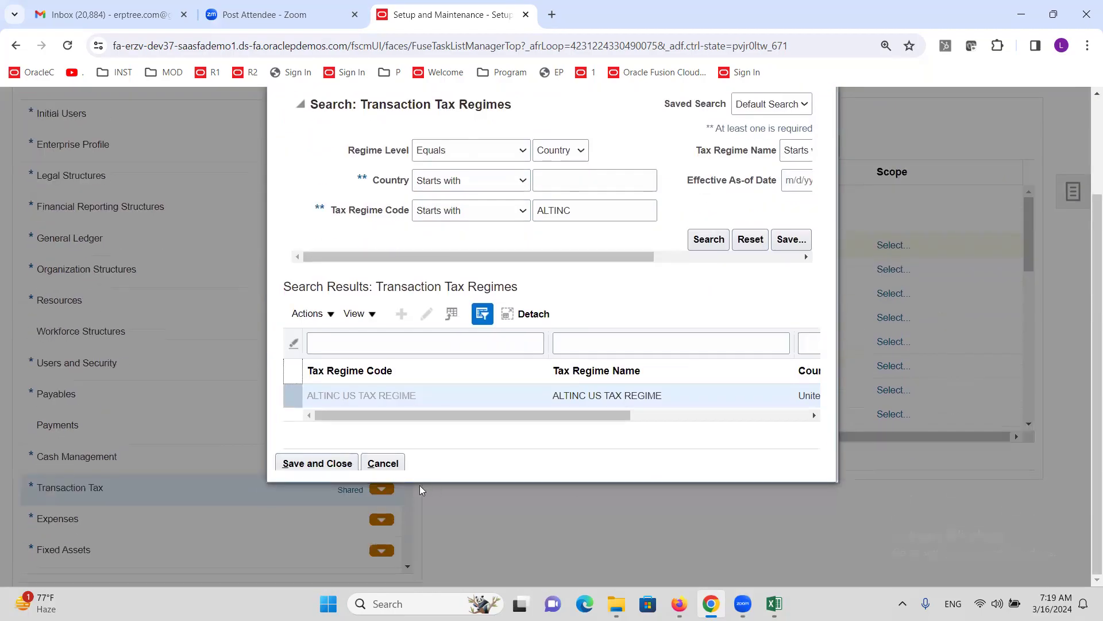
left_click(294, 464)
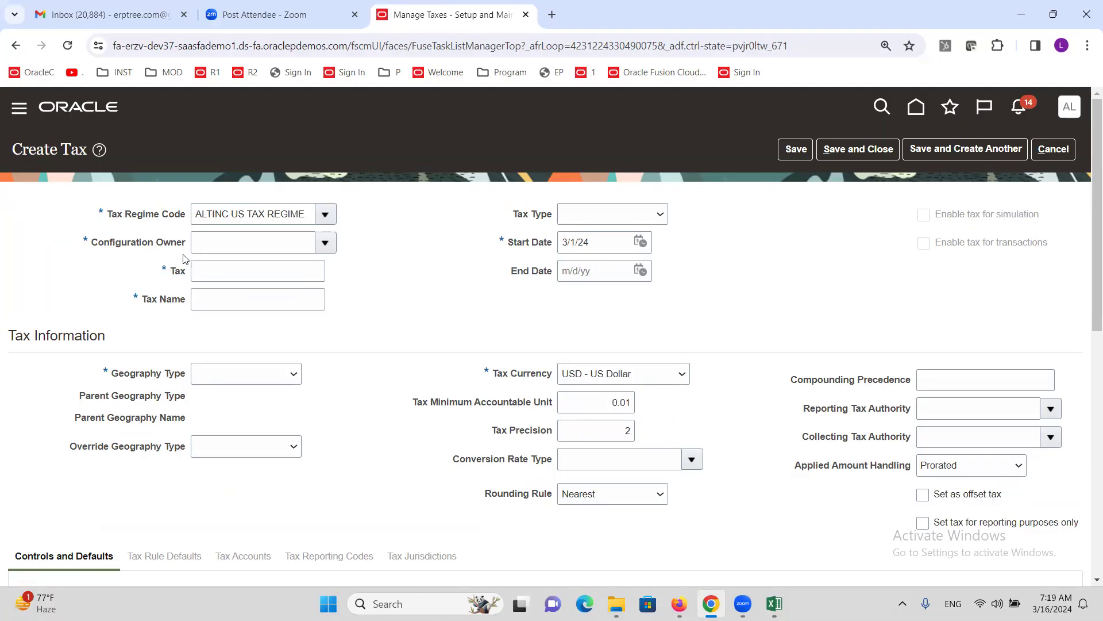
- Set Global configuration owner as owner, and Tax and Tax Name to ALTINC SALES TAX
left_click(325, 244)
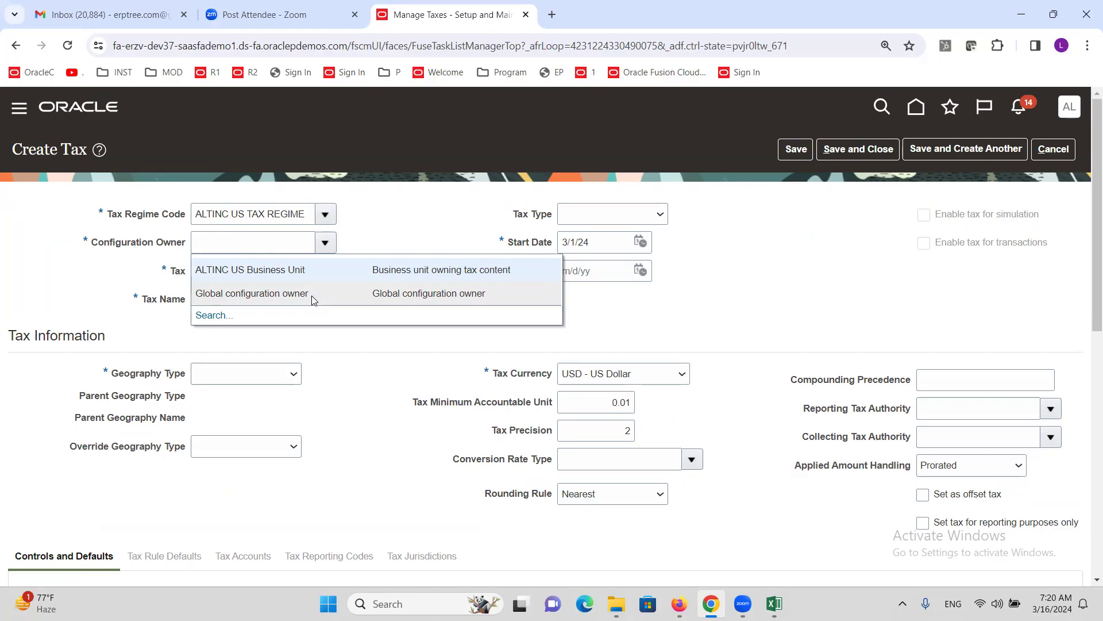
left_click(276, 294)
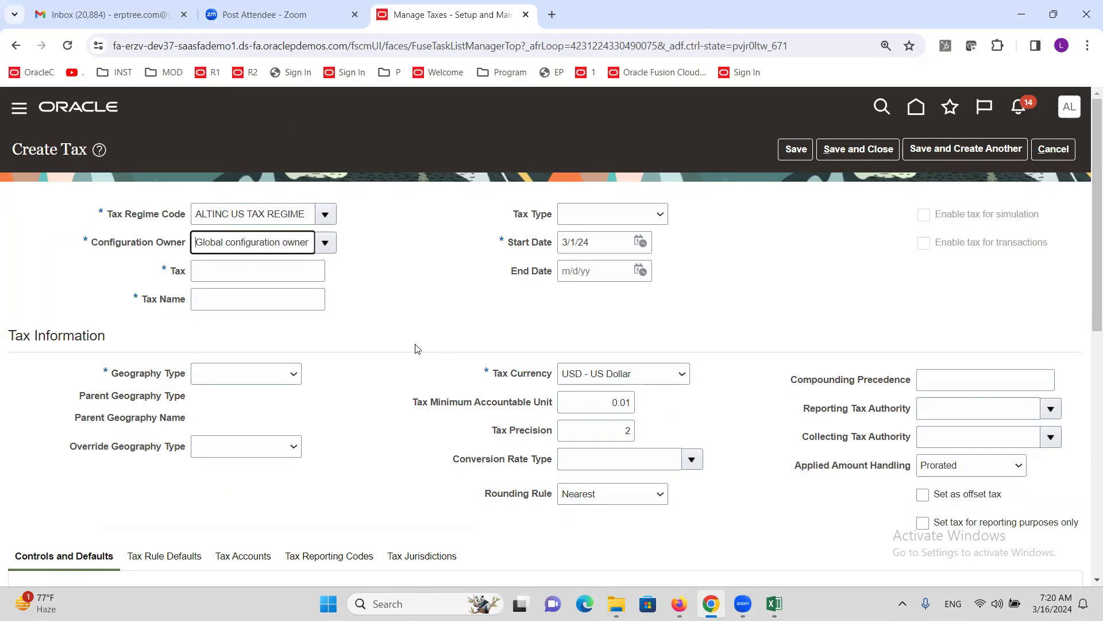
left_click(217, 281)
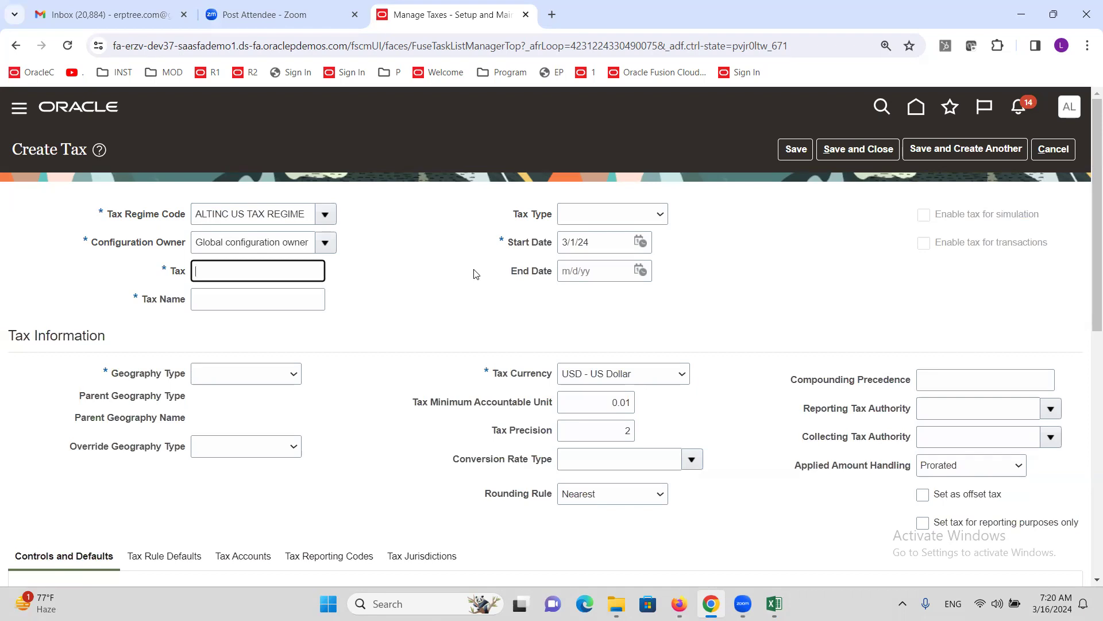
type("ALTINC SALES TAX")
left_click_drag(307, 269, 179, 265)
key("ctrl+c")
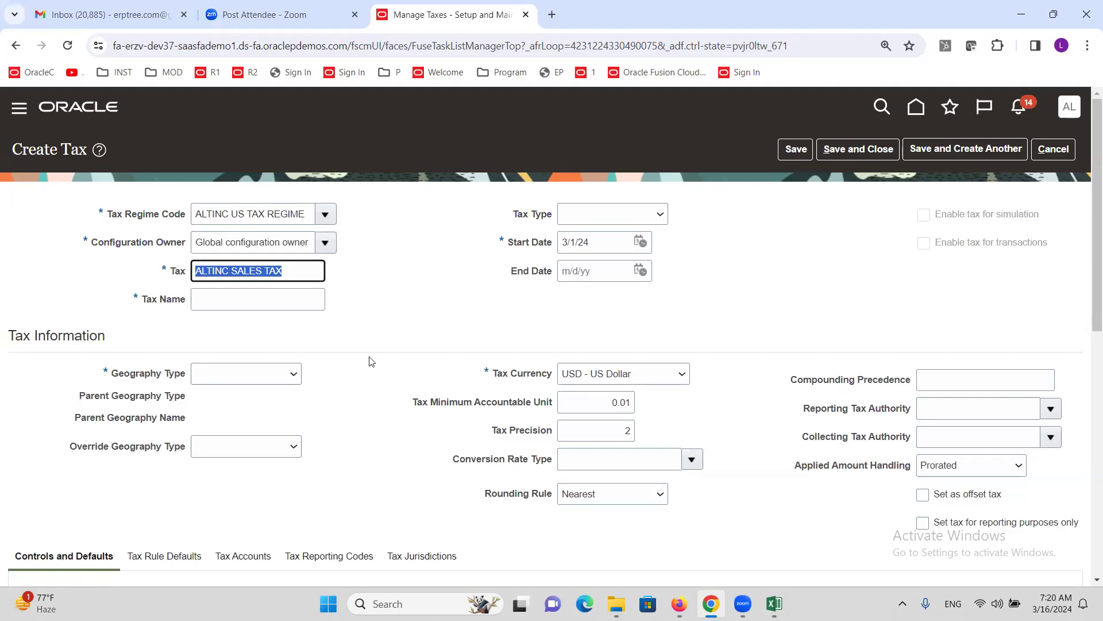
left_click(251, 300)
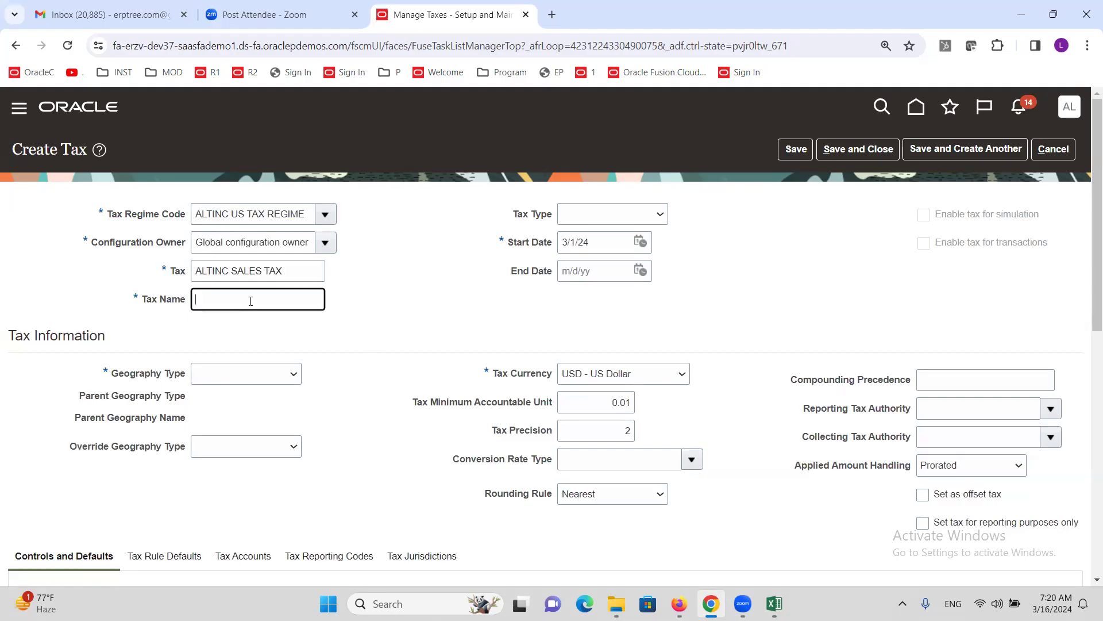
key("ctrl+v")
- Choose Sales tax as the tax type
left_click(659, 214)
left_click_drag(688, 297, 689, 358)
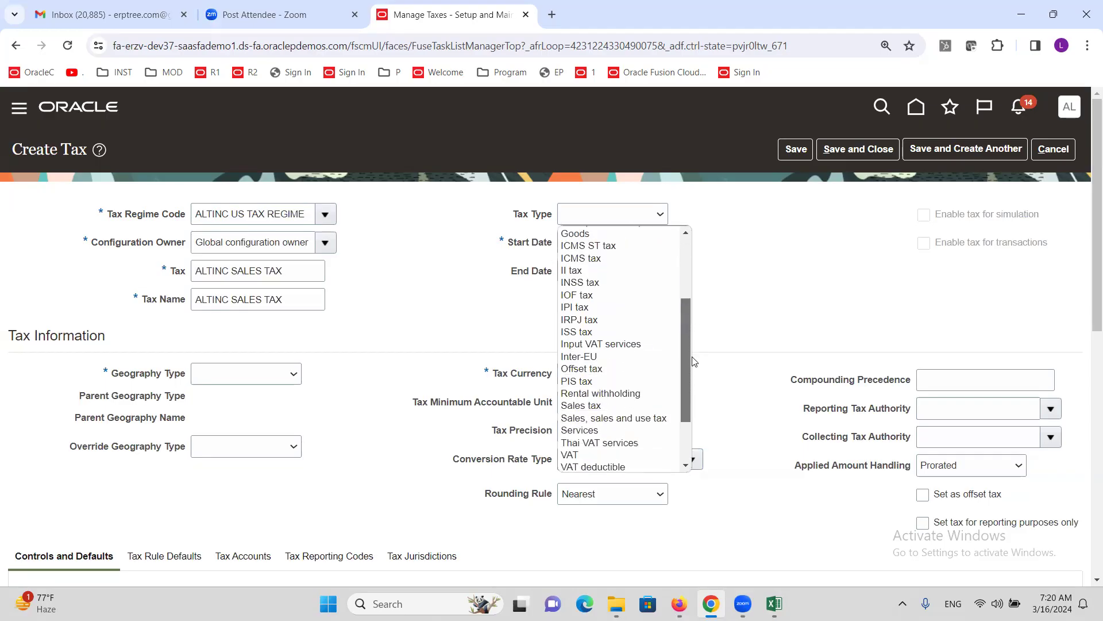
left_click(610, 408)
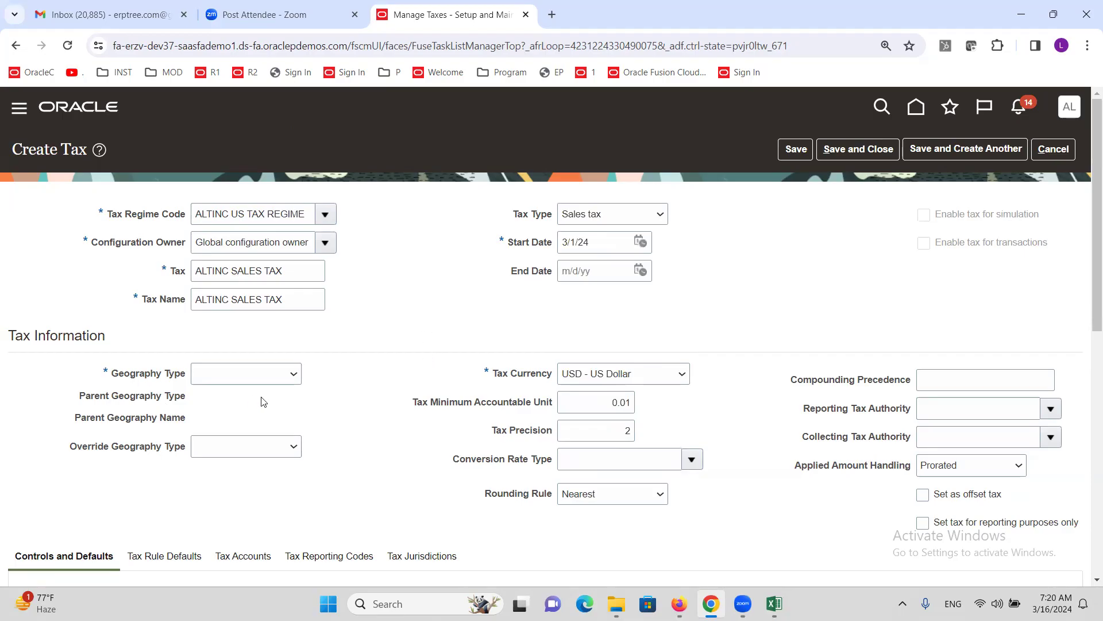
left_click(294, 378)
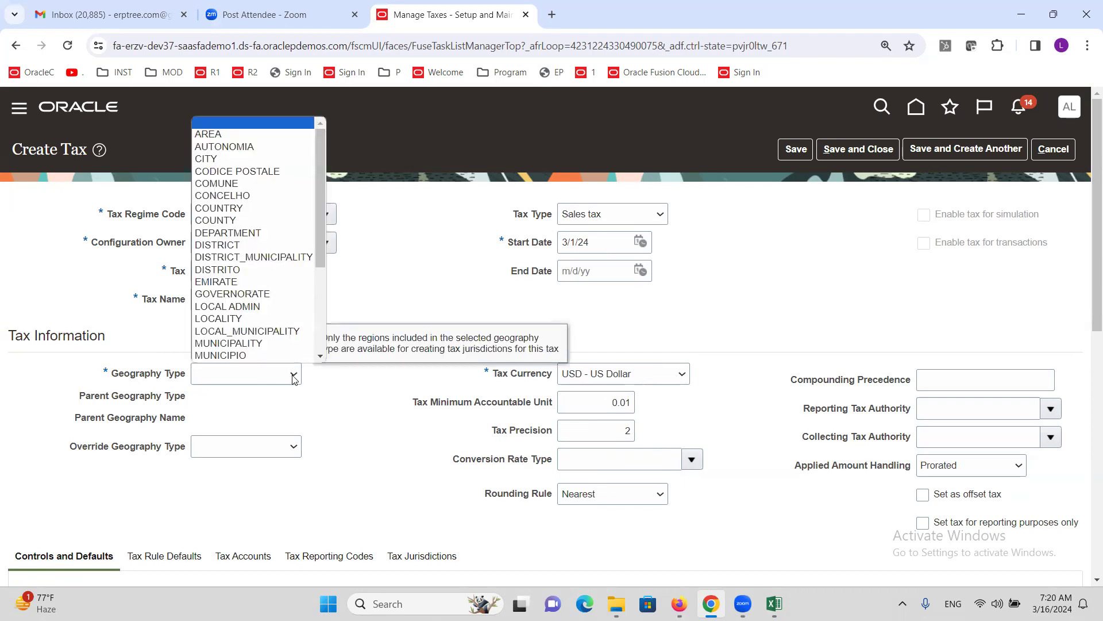
left_click(146, 333)
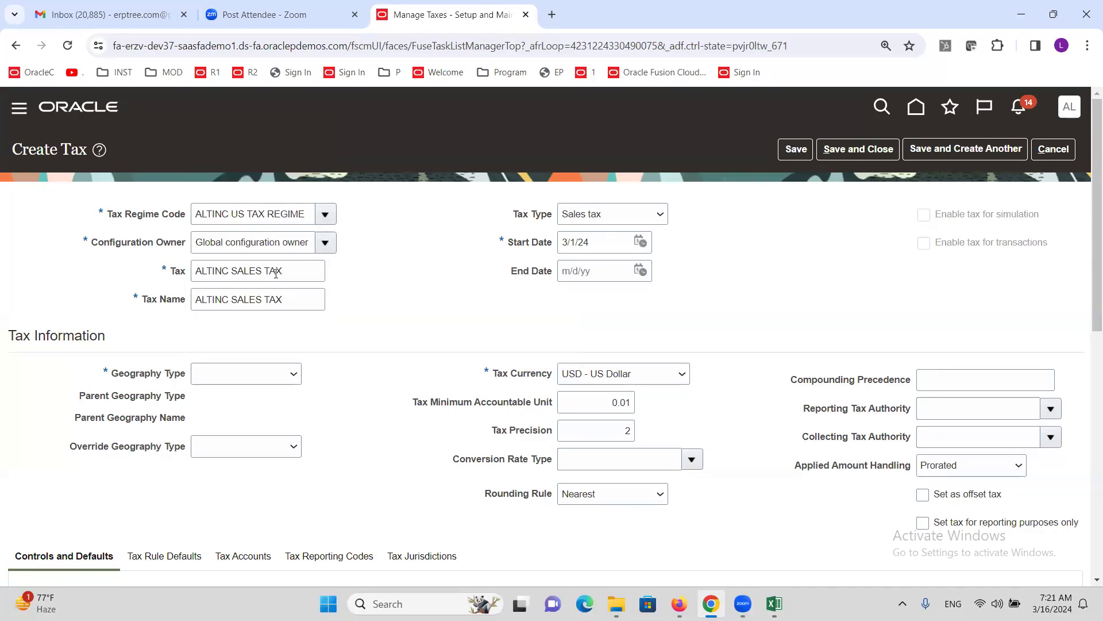
- Check the Create Taxes: CA step in the Excel checklist, then return to the Create Tax page
key("alt+Tab")
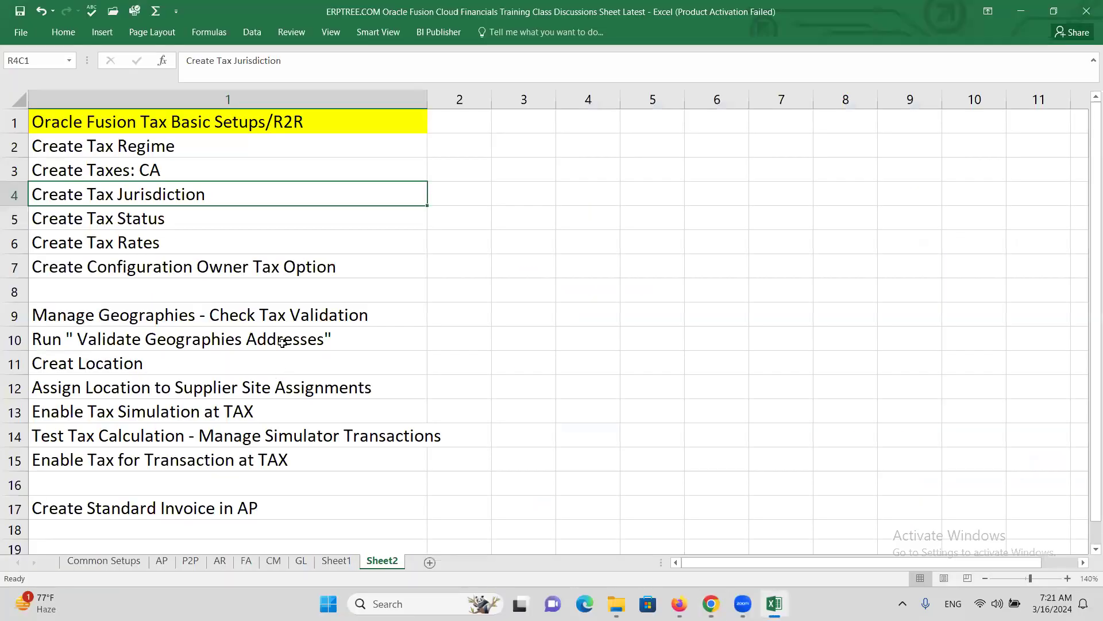
left_click(144, 174)
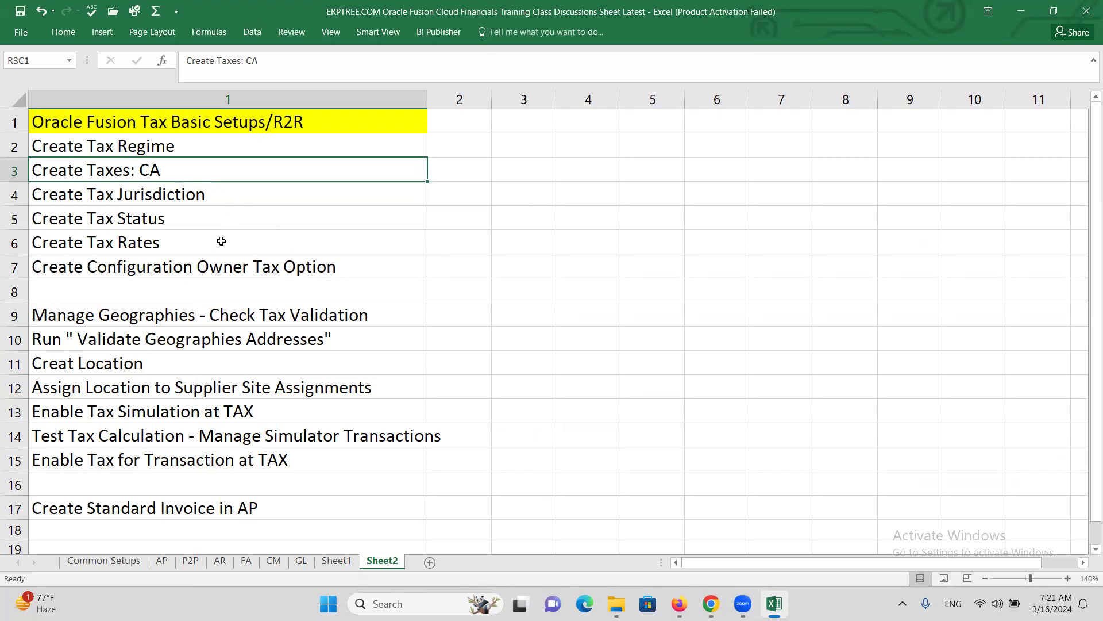
key("alt+Tab")
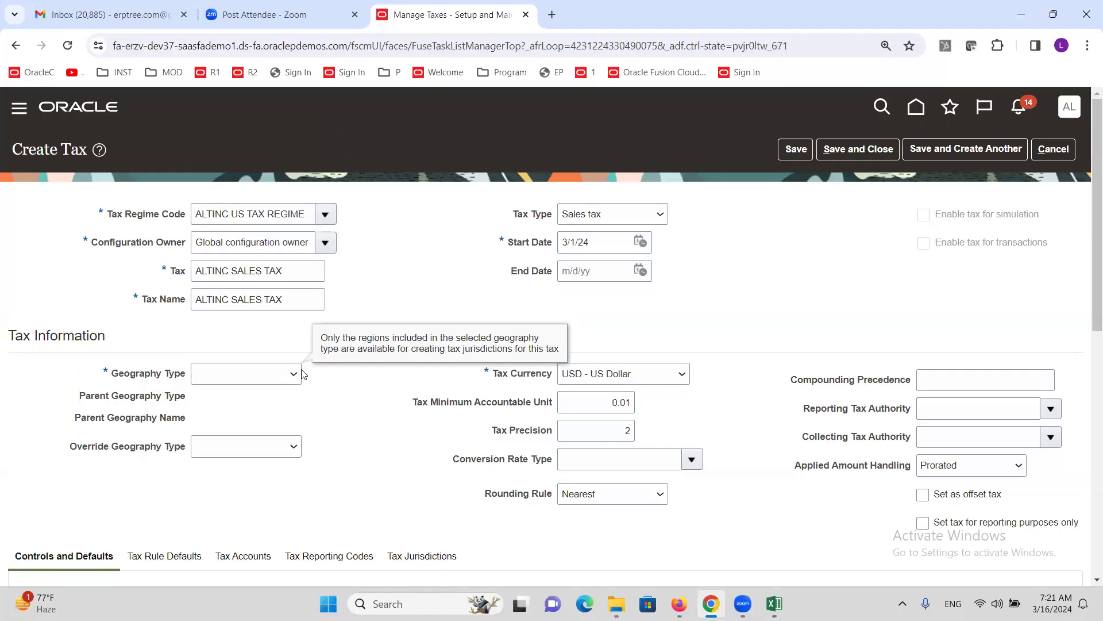
- Set geography type STATE with parent geography type COUNTRY and parent name United States
left_click(284, 381)
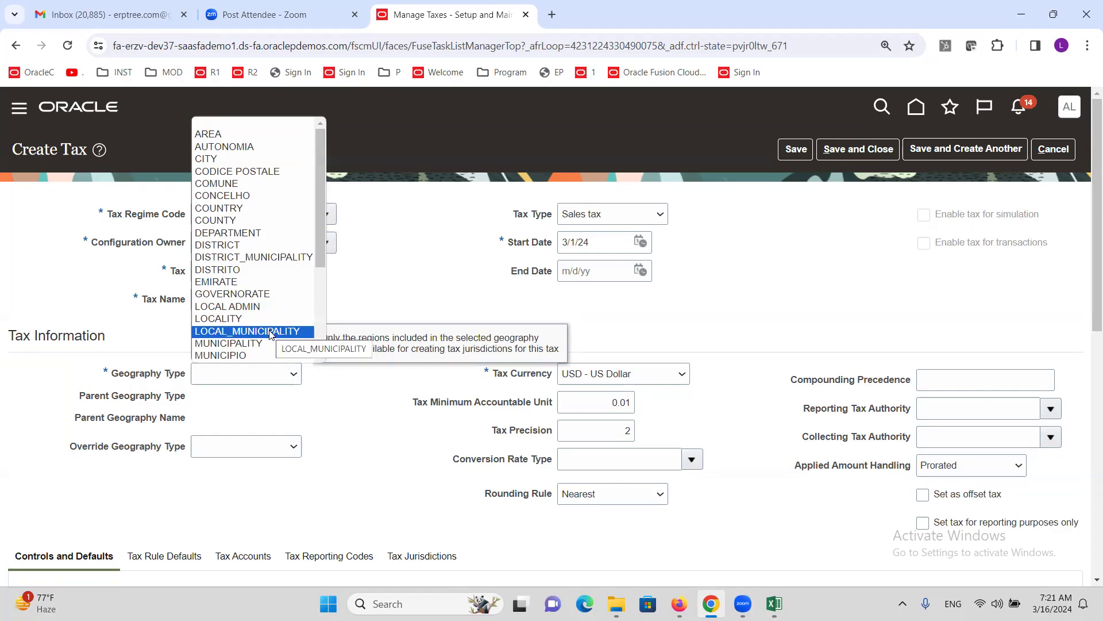
key("s")
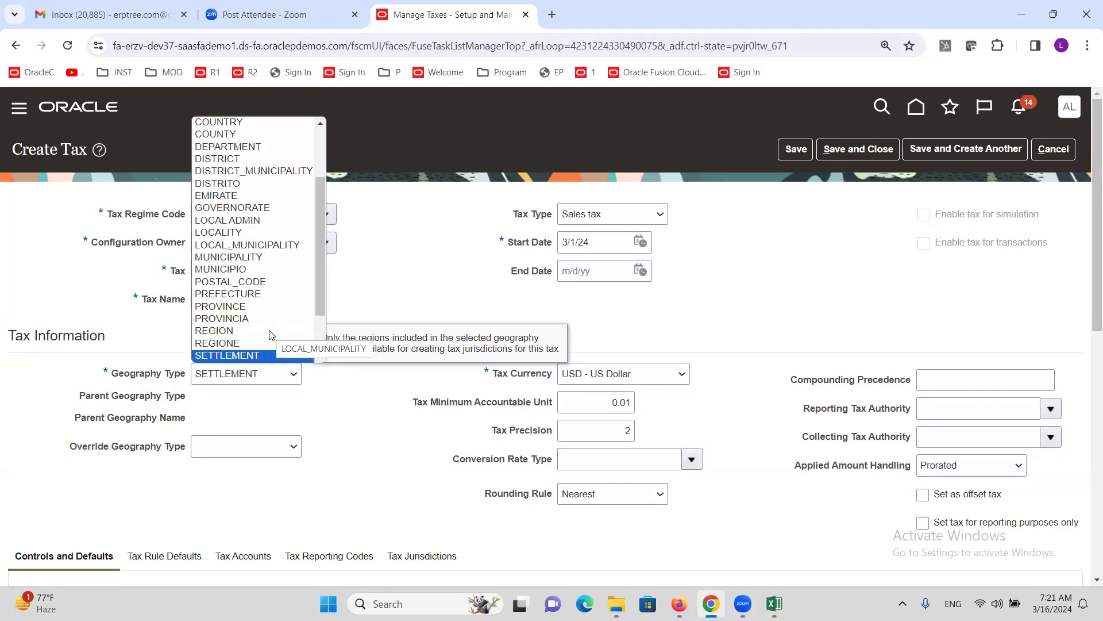
key("Down")
key("Up")
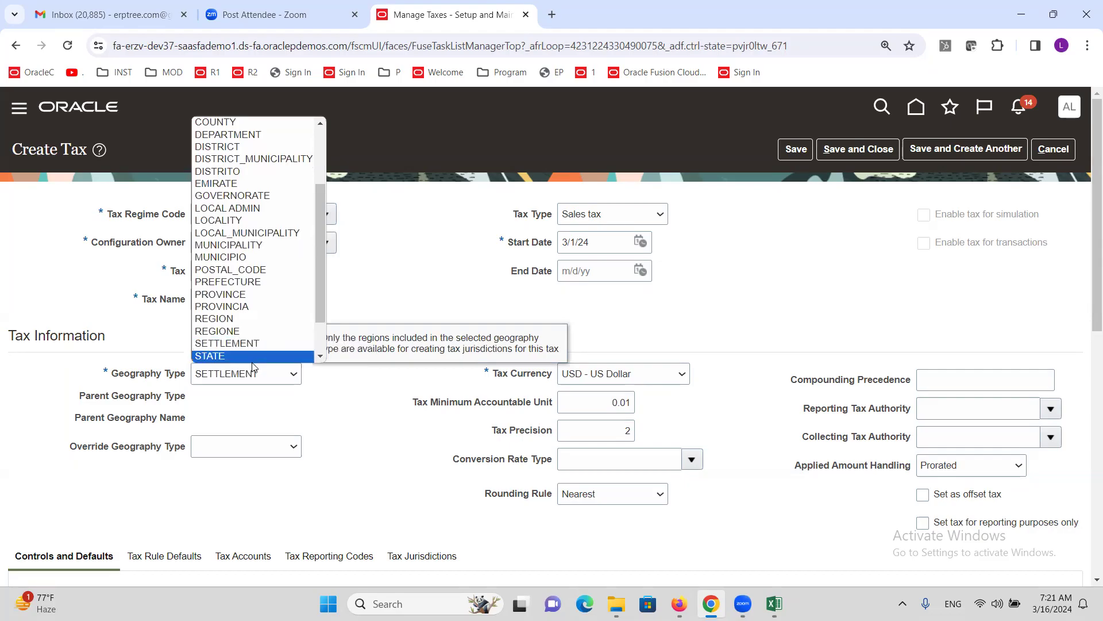
scroll(268, 332, "down", 2)
left_click(224, 312)
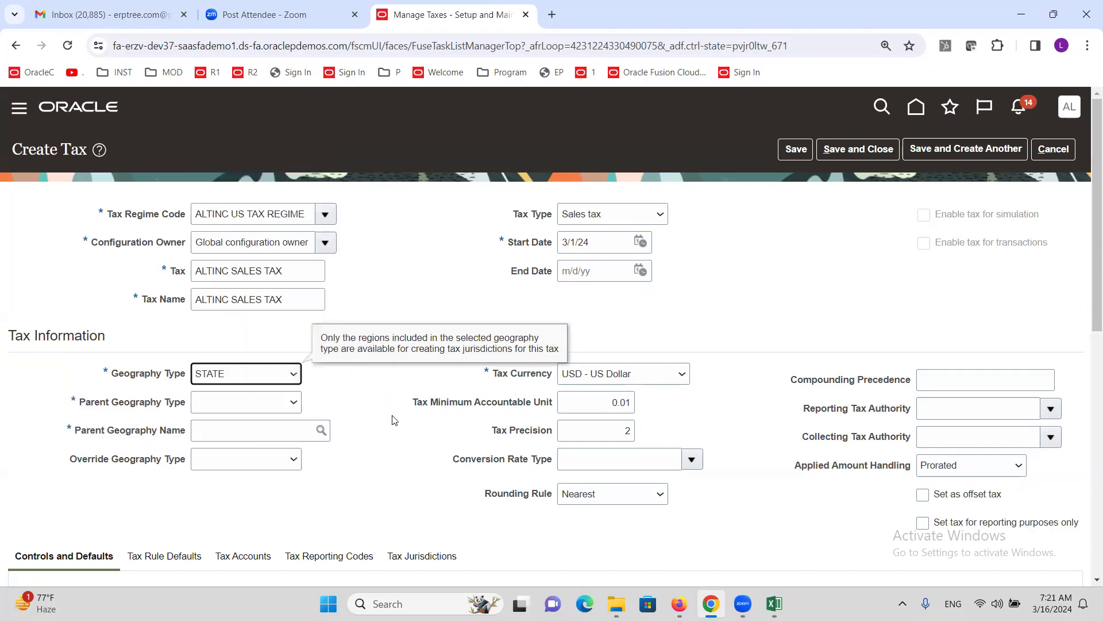
left_click(274, 403)
left_click(256, 430)
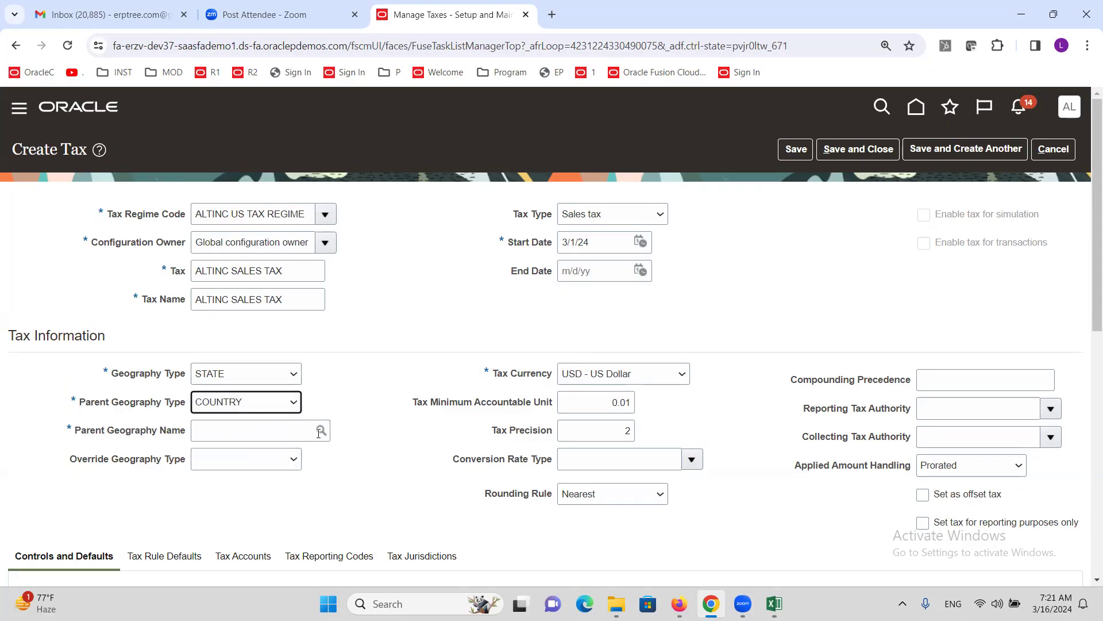
left_click(280, 430)
type("United")
key("Tab")
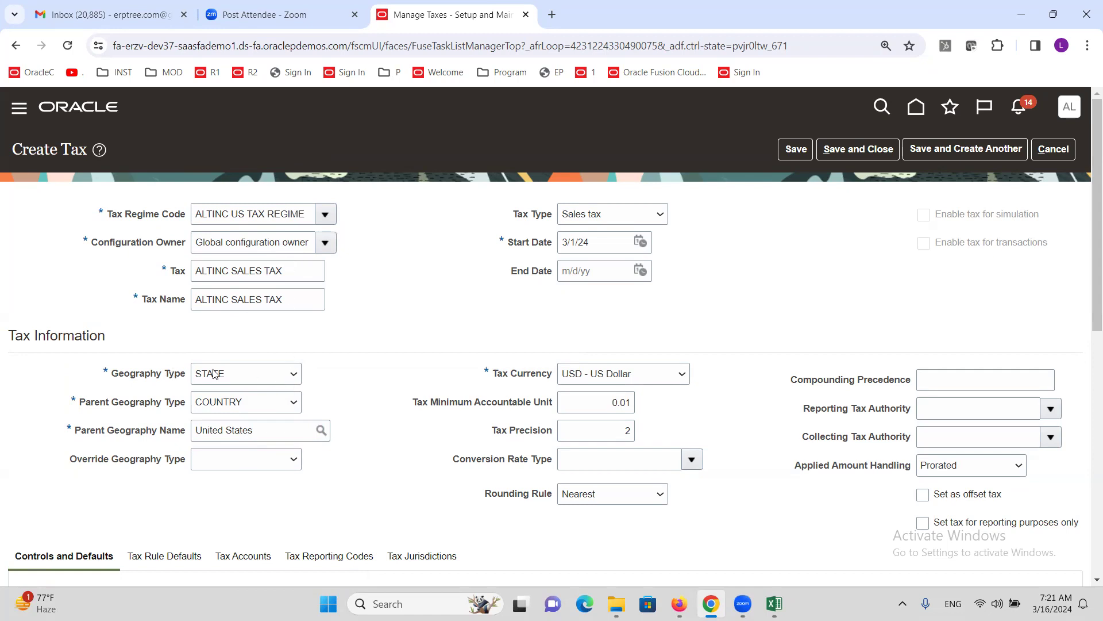
- Scroll through the Create Tax form to review the tax information and controls
mouse_move(372, 330)
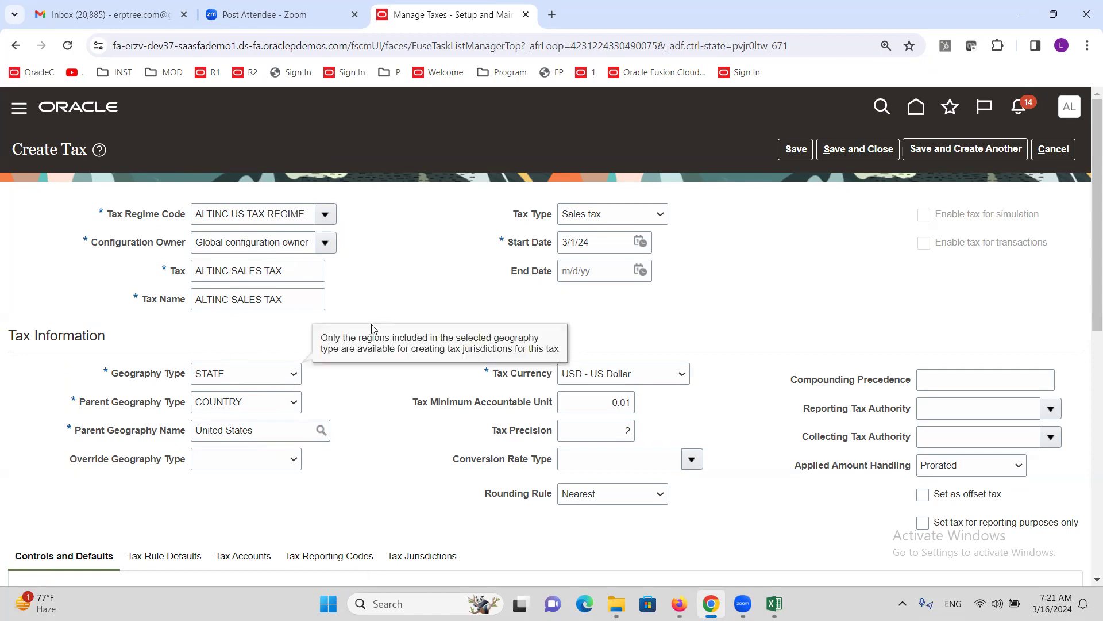
scroll(346, 312, "down", 3)
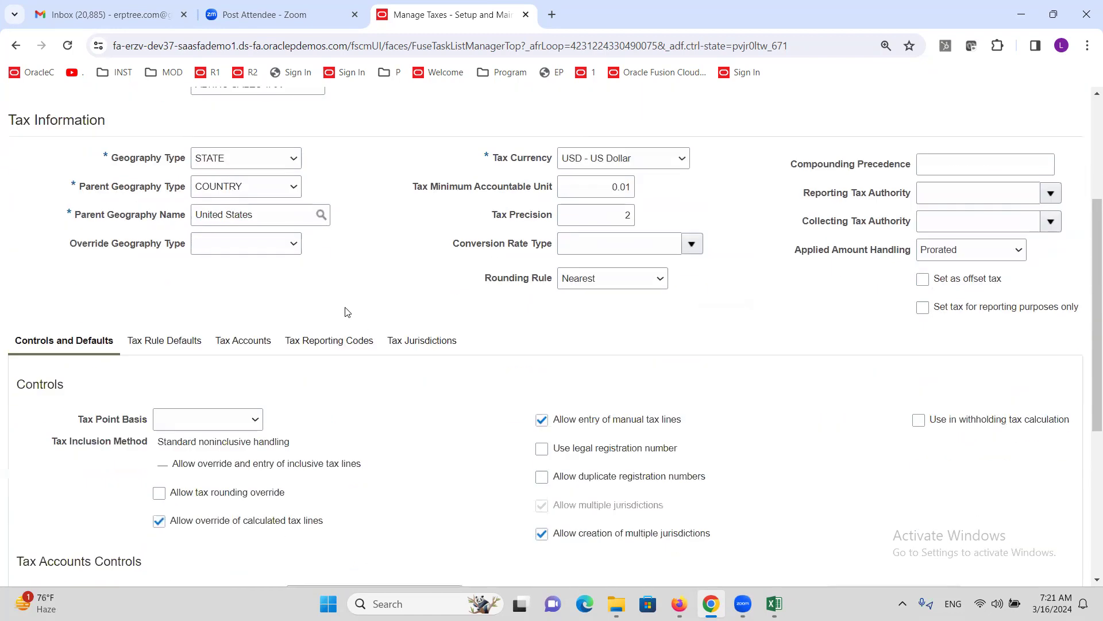
scroll(330, 294, "up", 3)
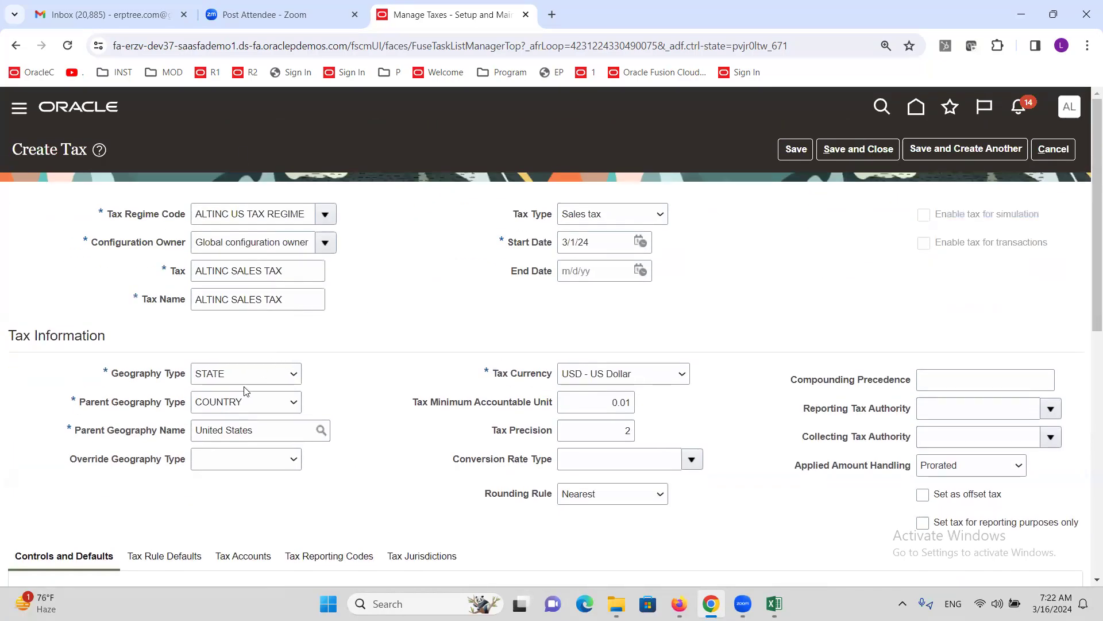
mouse_move(302, 351)
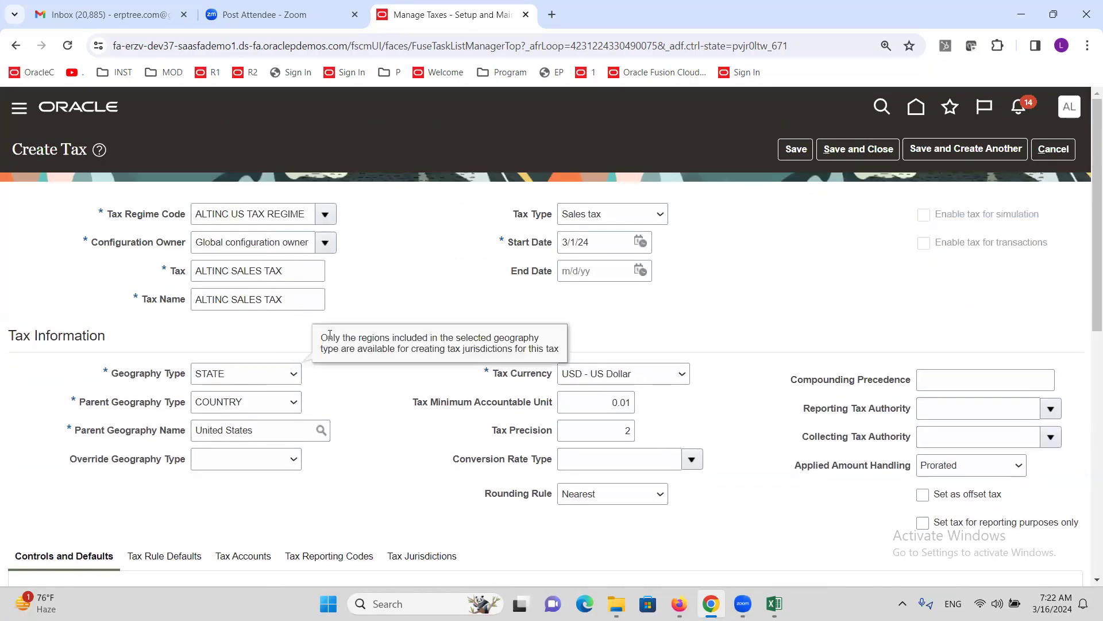
scroll(370, 341, "down", 4)
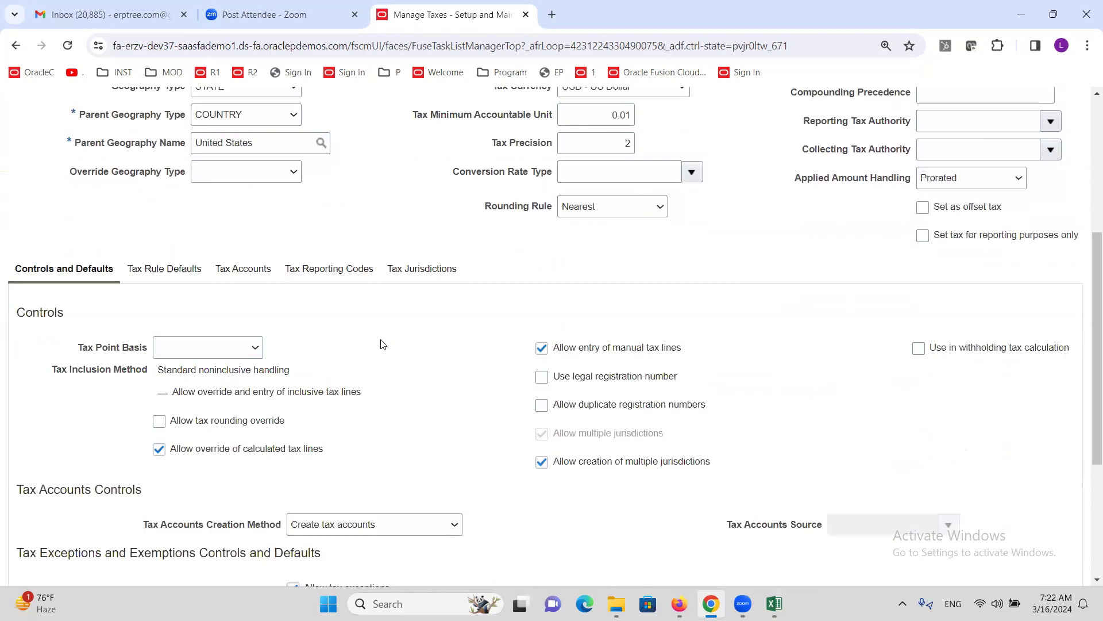
scroll(382, 344, "down", 3)
scroll(390, 345, "up", 4)
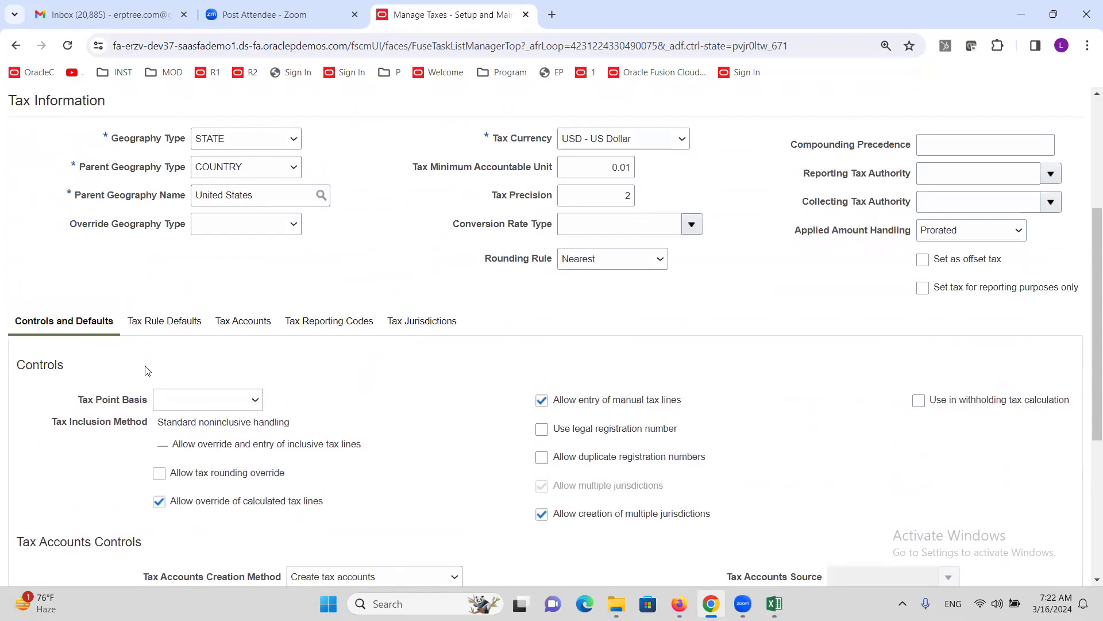
- Show the Tax Rule Defaults and view the Place of Supply options
left_click(181, 324)
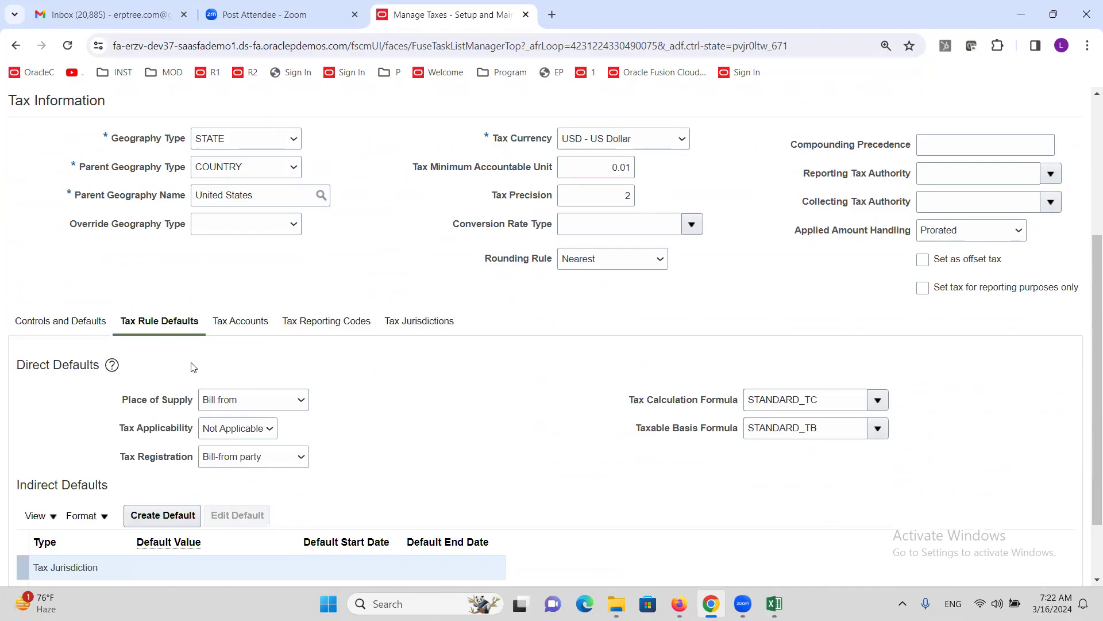
scroll(395, 430, "down", 2)
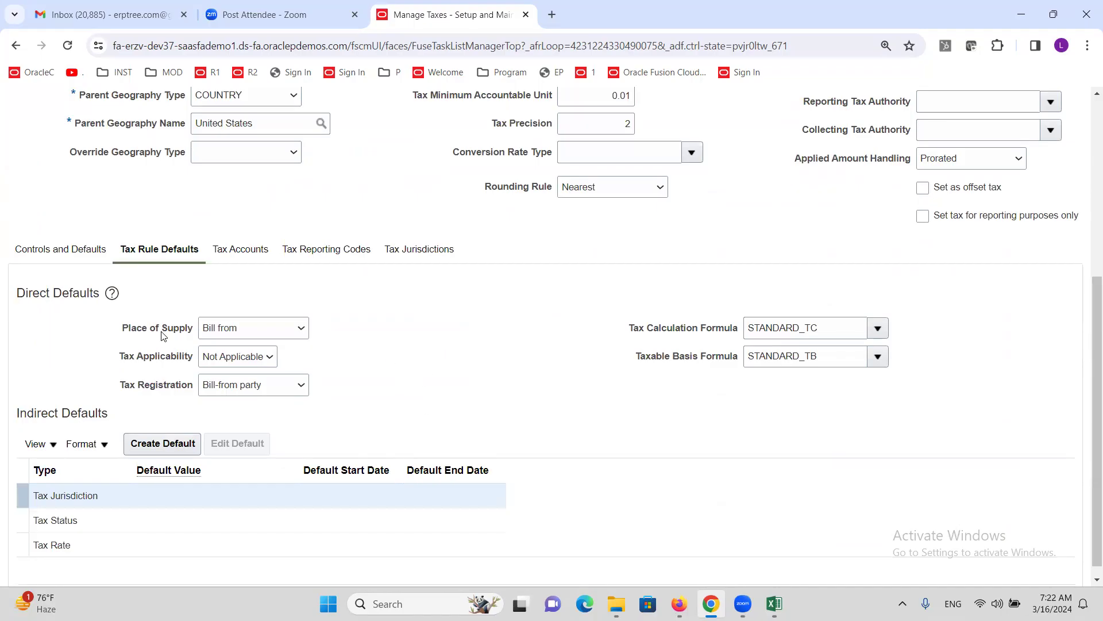
left_click(292, 330)
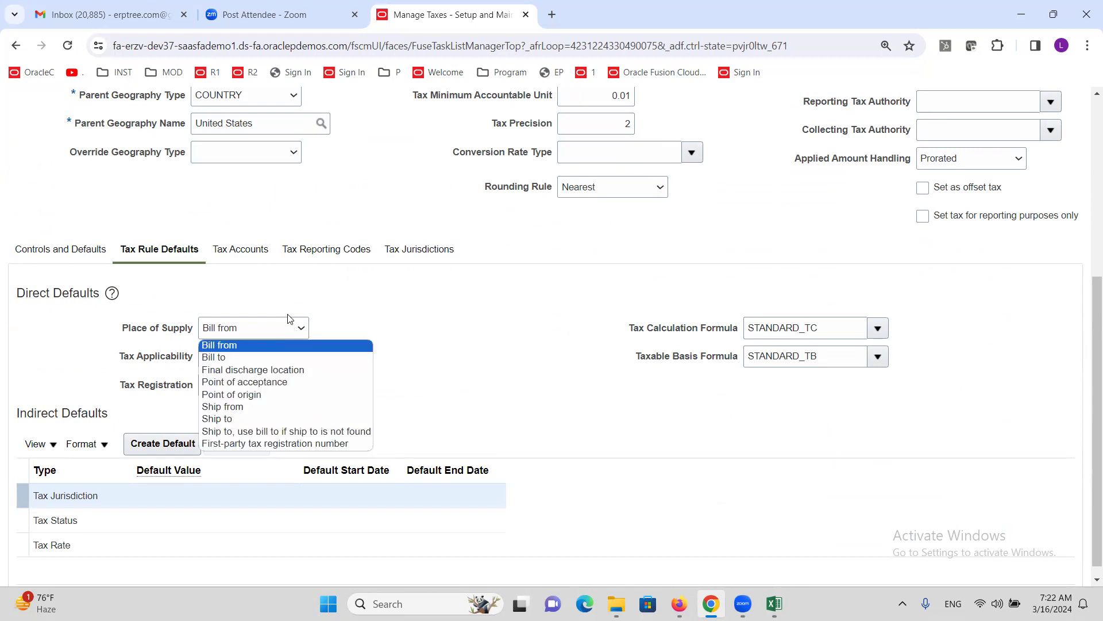
scroll(284, 233, "up", 3)
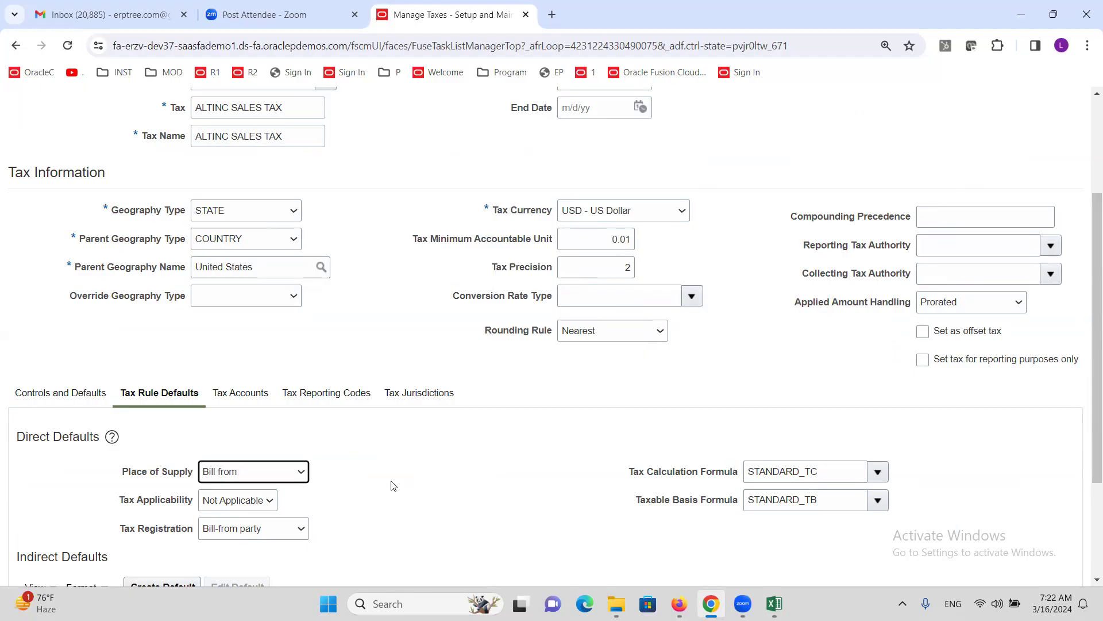
scroll(162, 445, "down", 1)
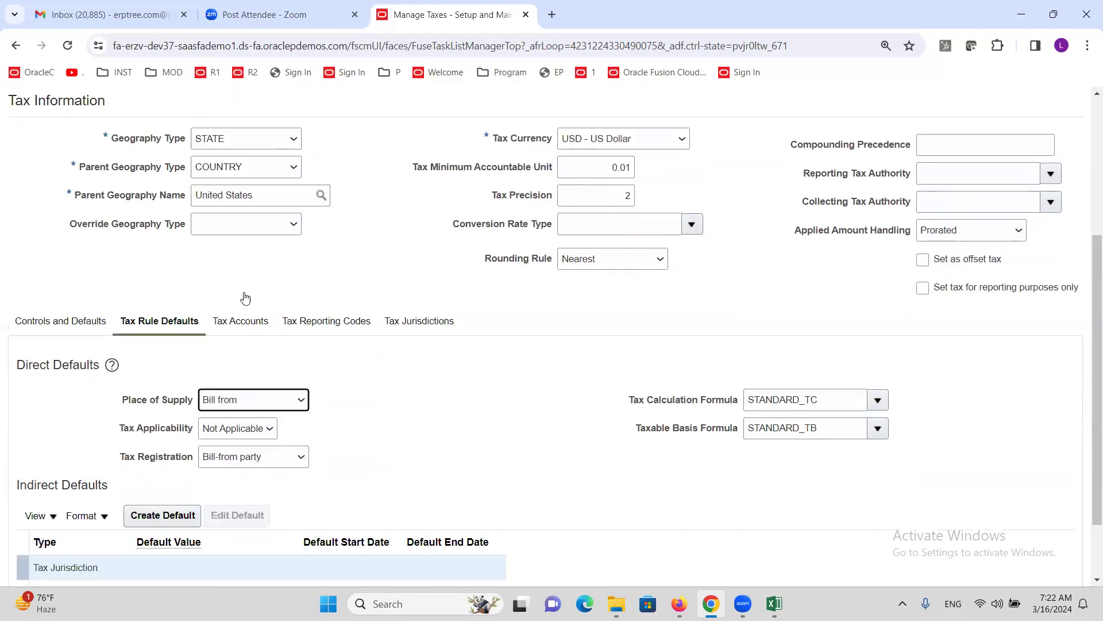
left_click(299, 402)
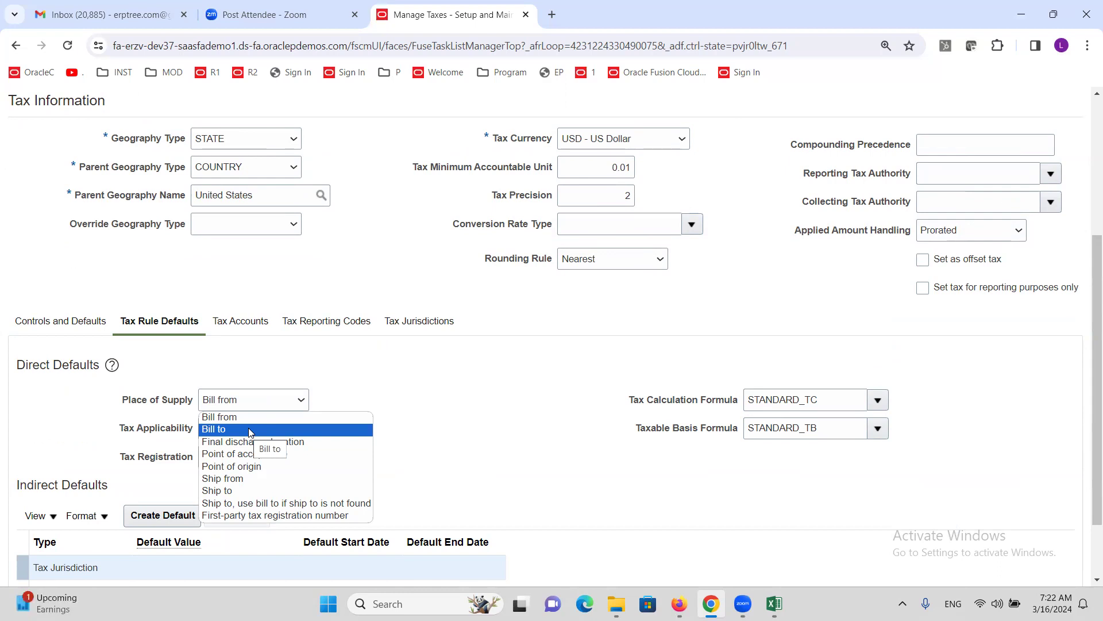
- Set Place of Supply to Ship to and Tax Applicability to Applicable
left_click(235, 490)
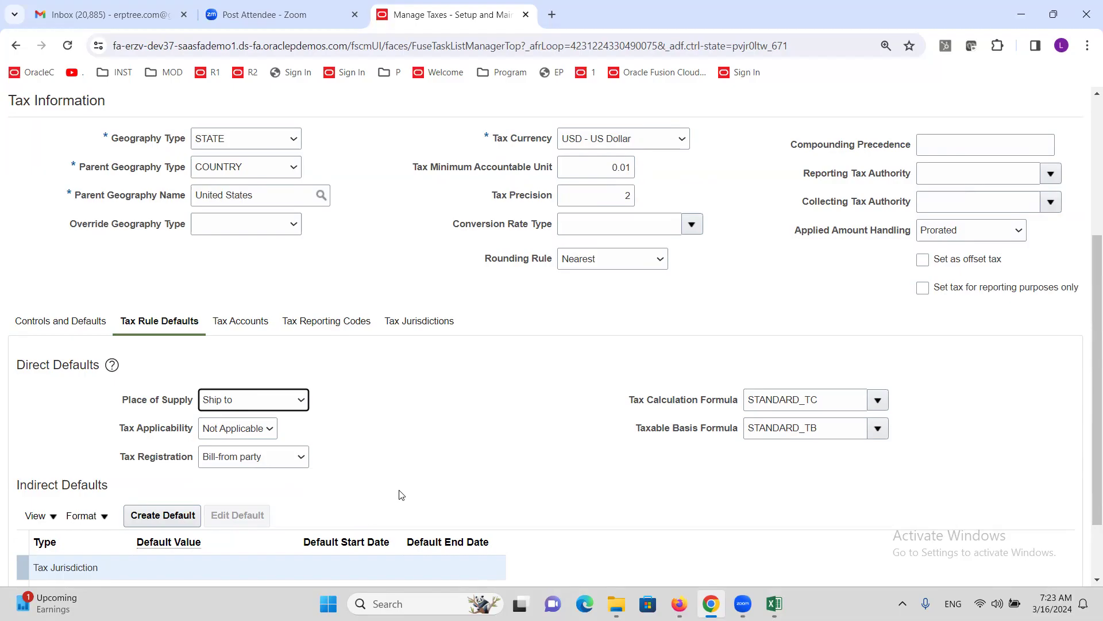
left_click(301, 399)
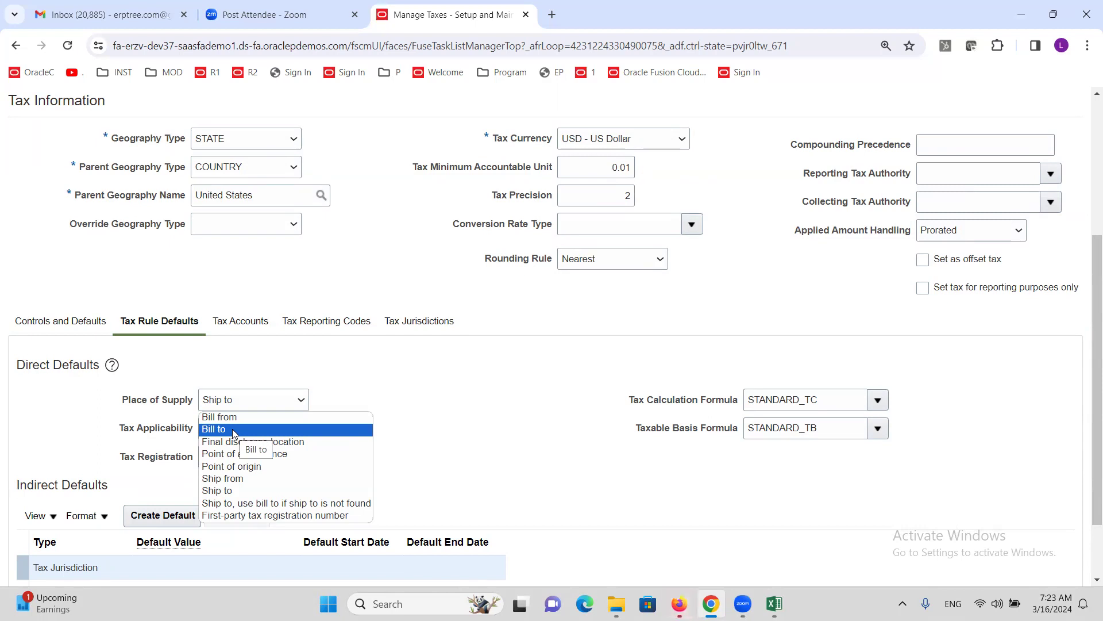
left_click(247, 492)
left_click(371, 396)
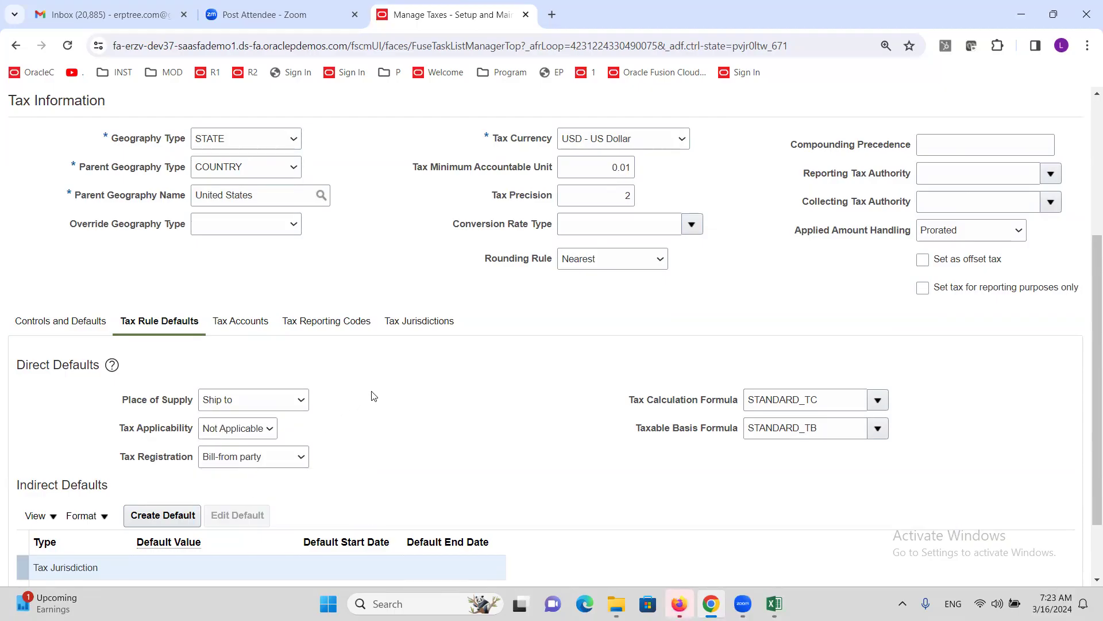
left_click(251, 431)
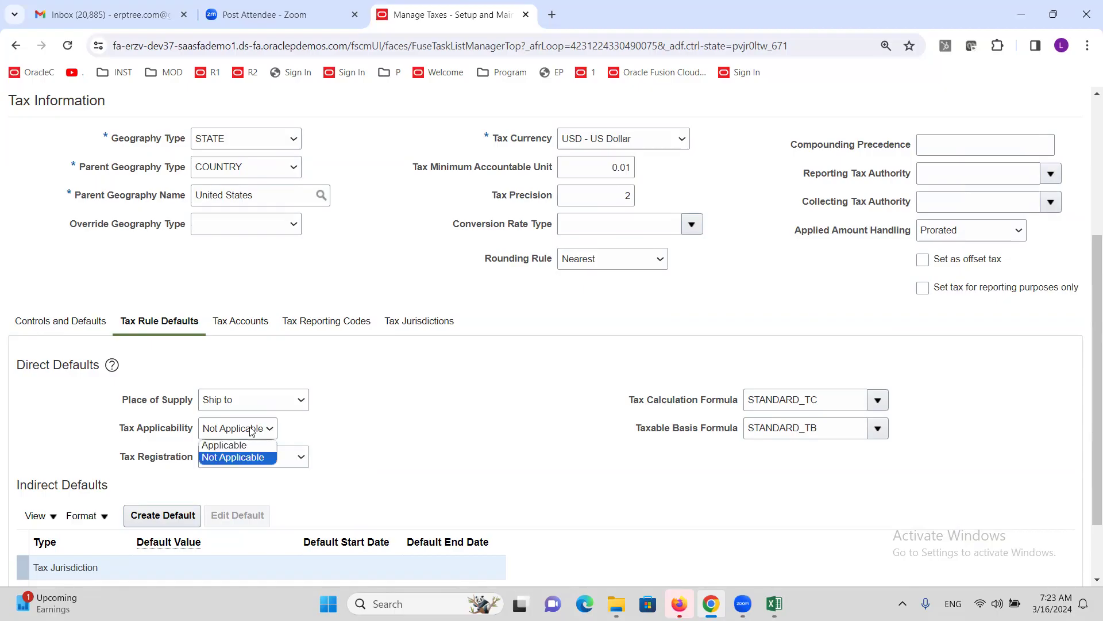
left_click(225, 445)
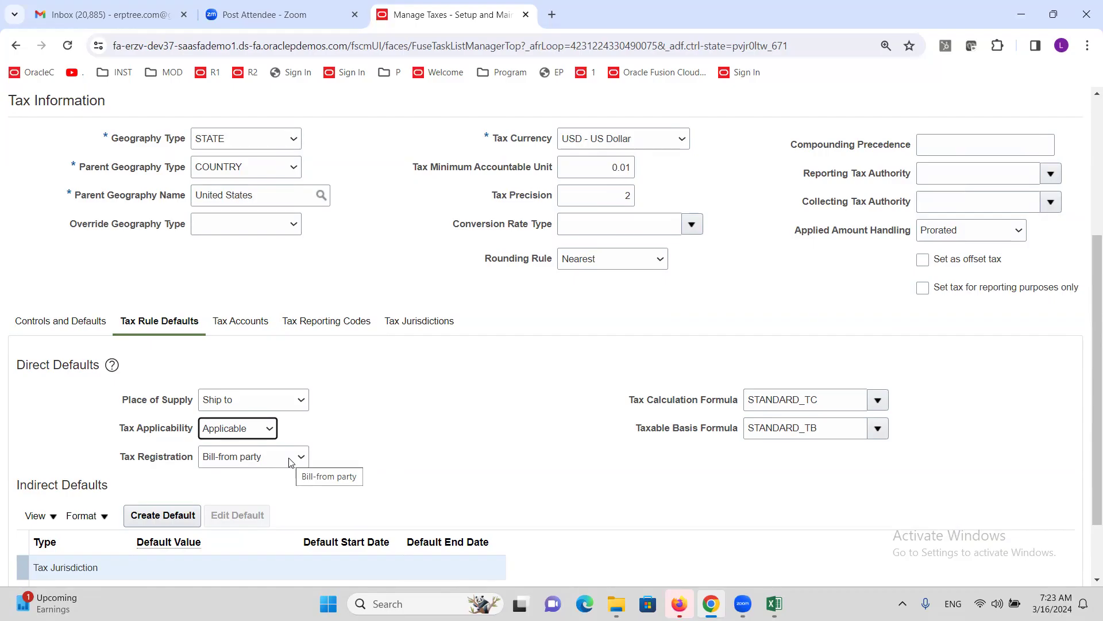
- Set Tax Registration to 'Ship-to, use bill to if ship to is not available'
left_click(290, 462)
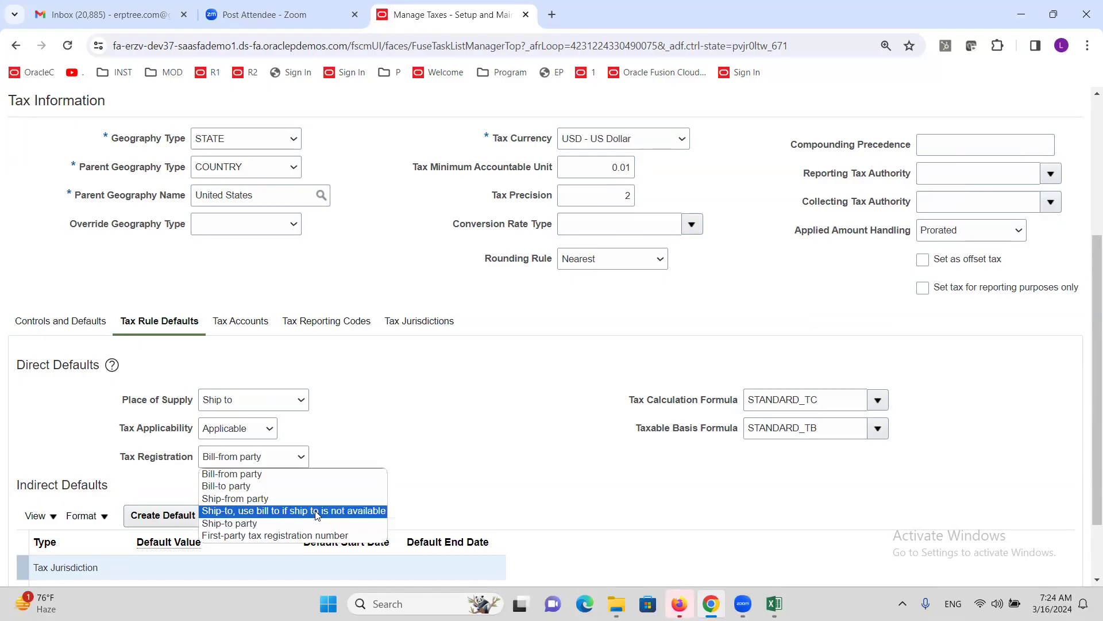
left_click(345, 513)
left_click(391, 384)
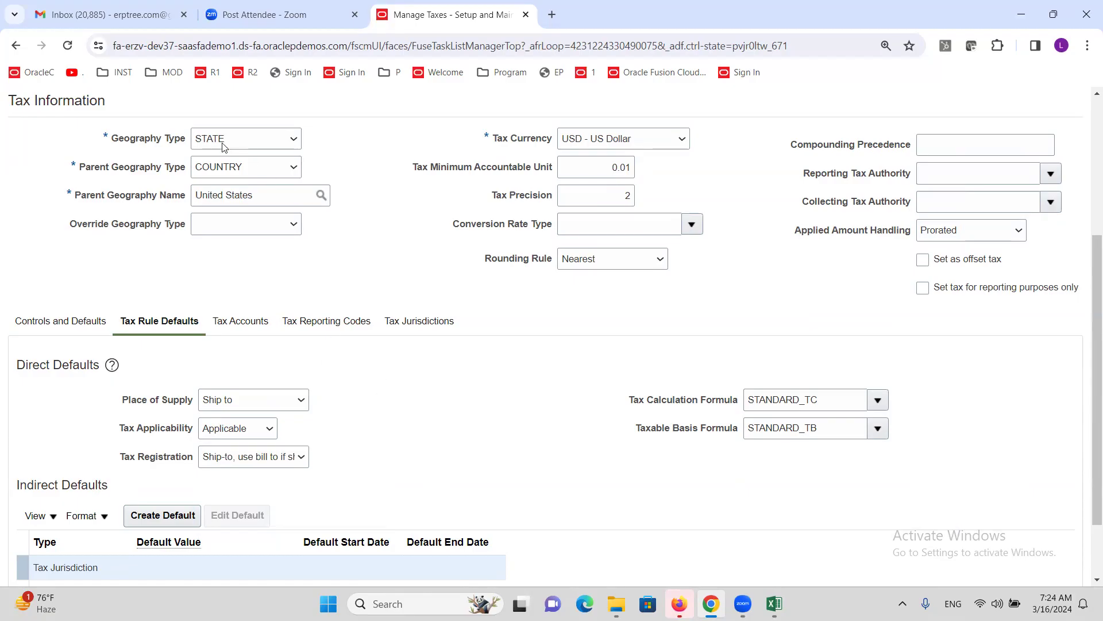
scroll(324, 391, "down", 2)
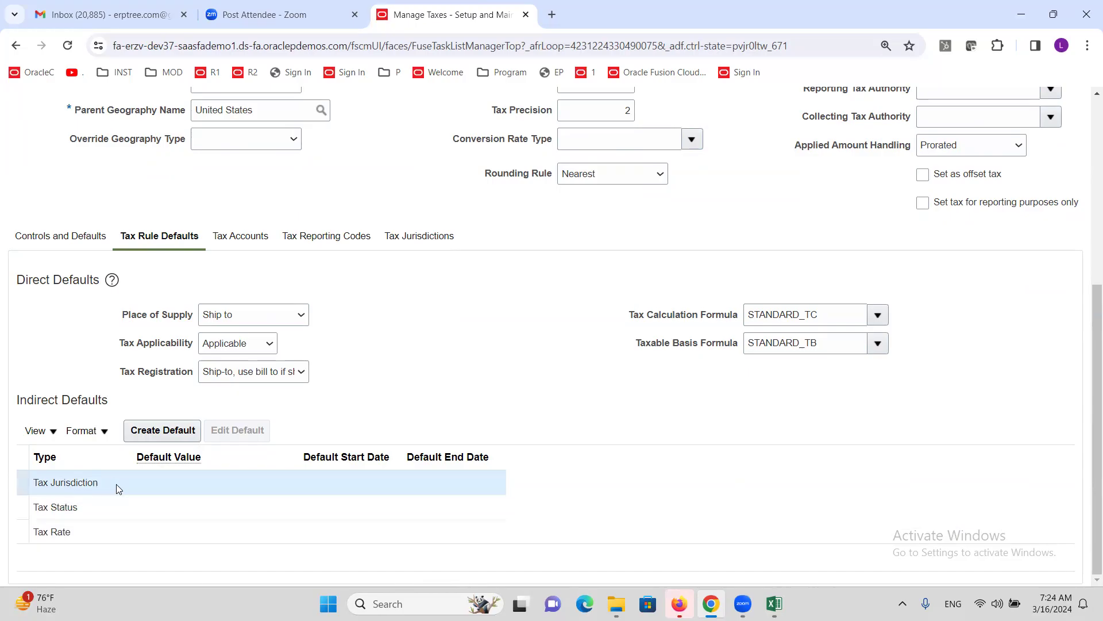
left_click(149, 430)
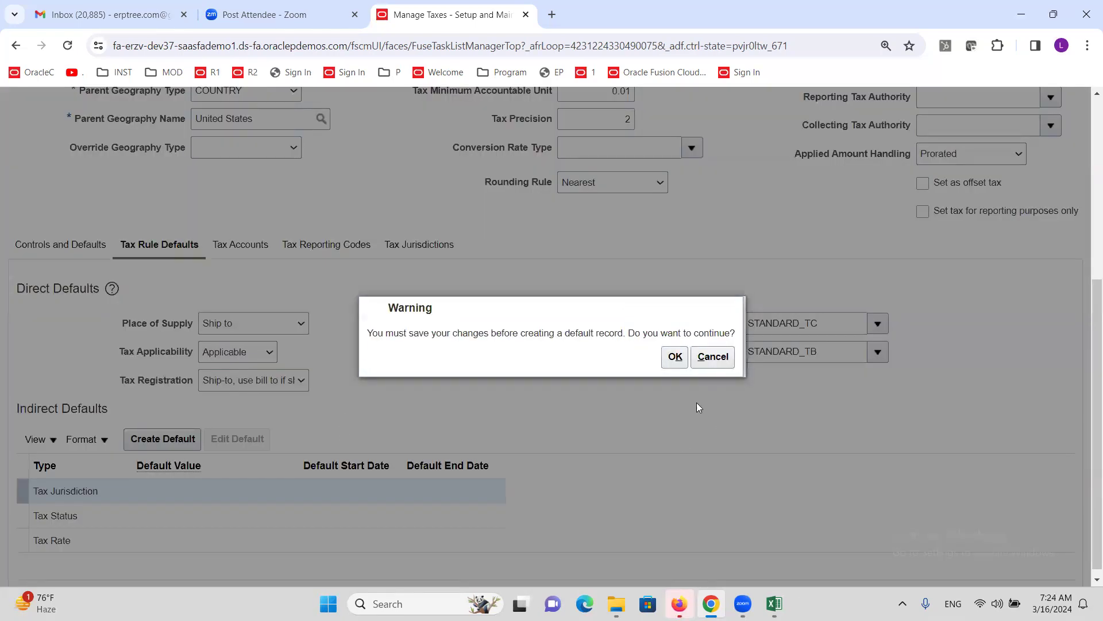
- Confirm saving ALTINC SALES TAX and create a default for the Tax Jurisdiction row
left_click(673, 358)
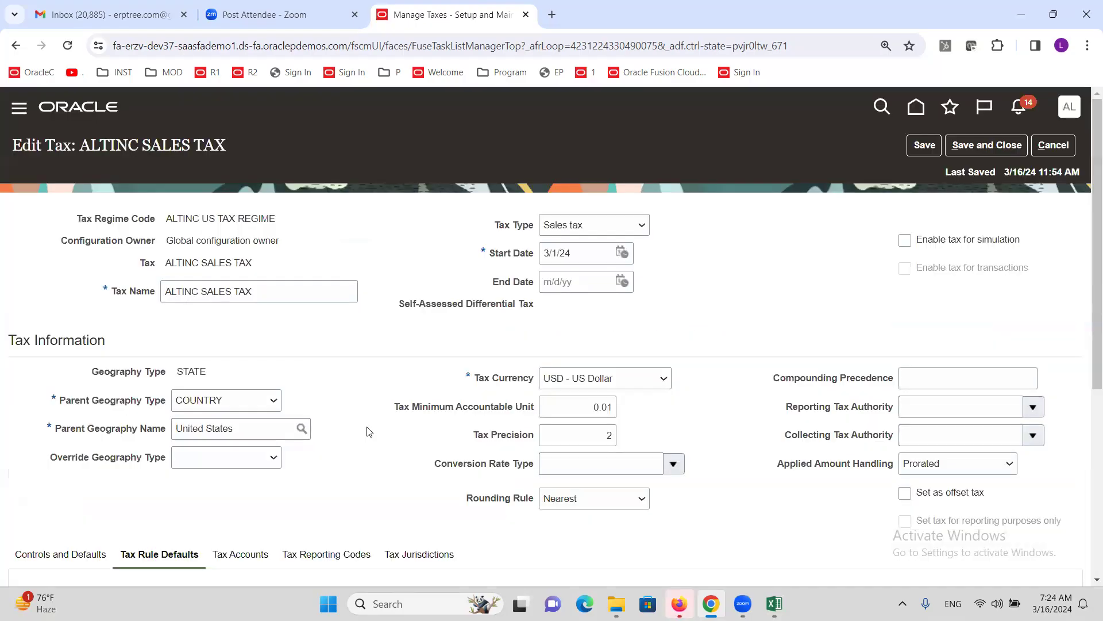
scroll(362, 385, "down", 5)
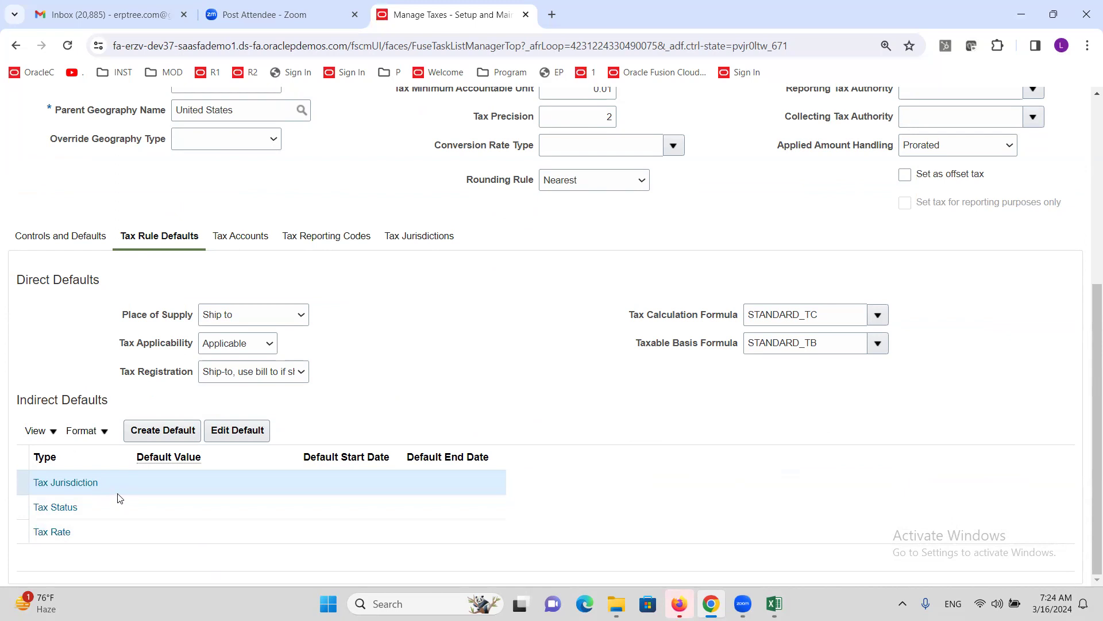
left_click(168, 430)
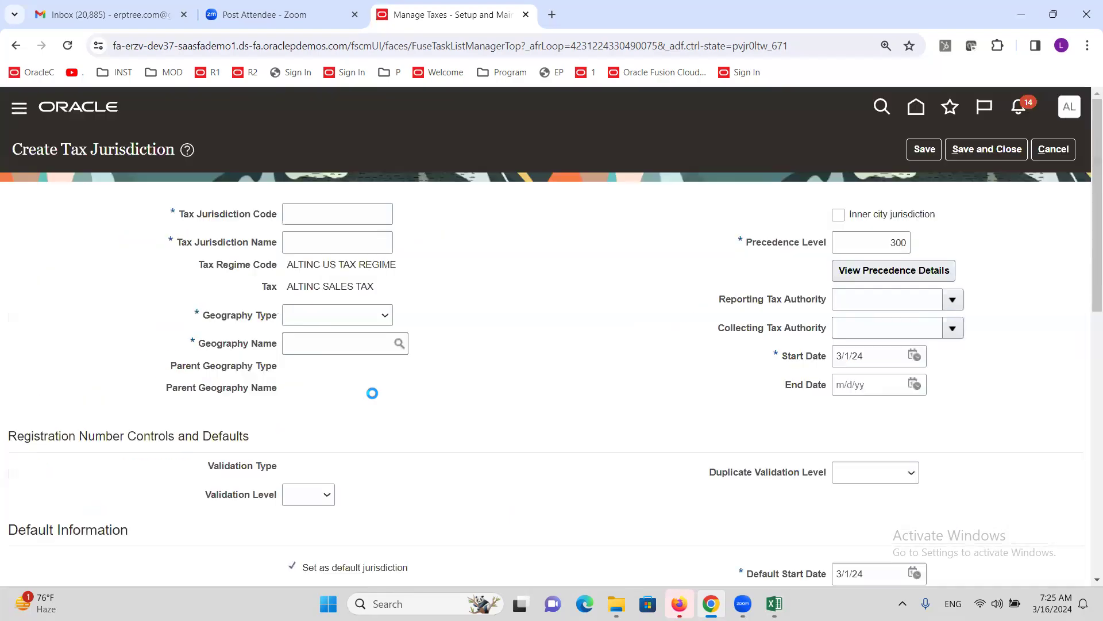
- Enter ALTINC CA JURIS as both the jurisdiction code and name
left_click(361, 213)
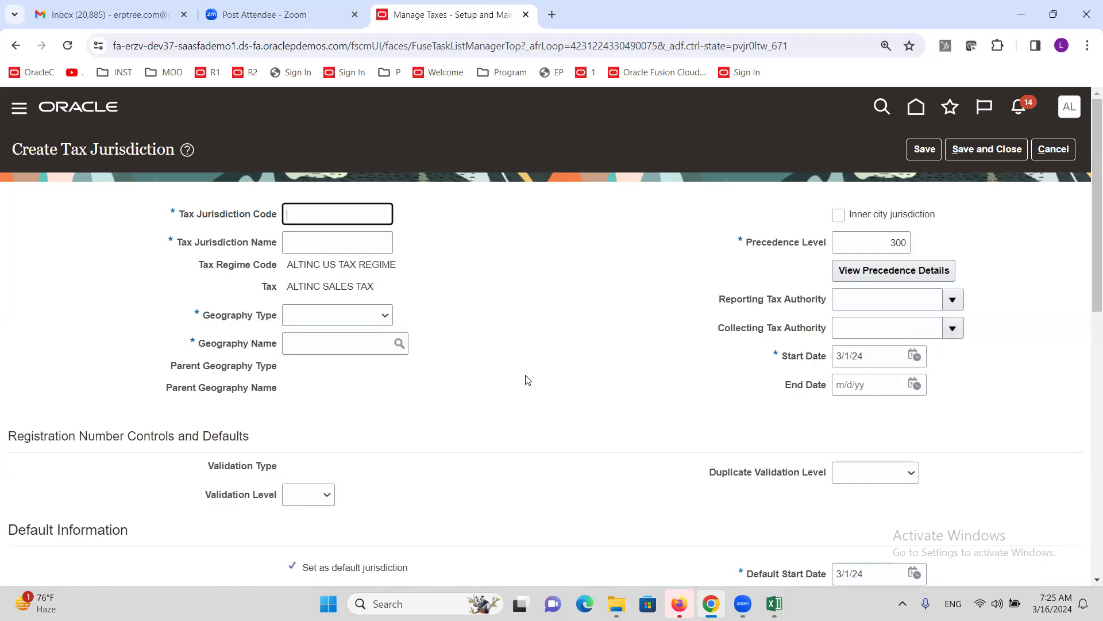
type("ALTINC CA JURIS")
triple_click(383, 216)
key("ctrl+c")
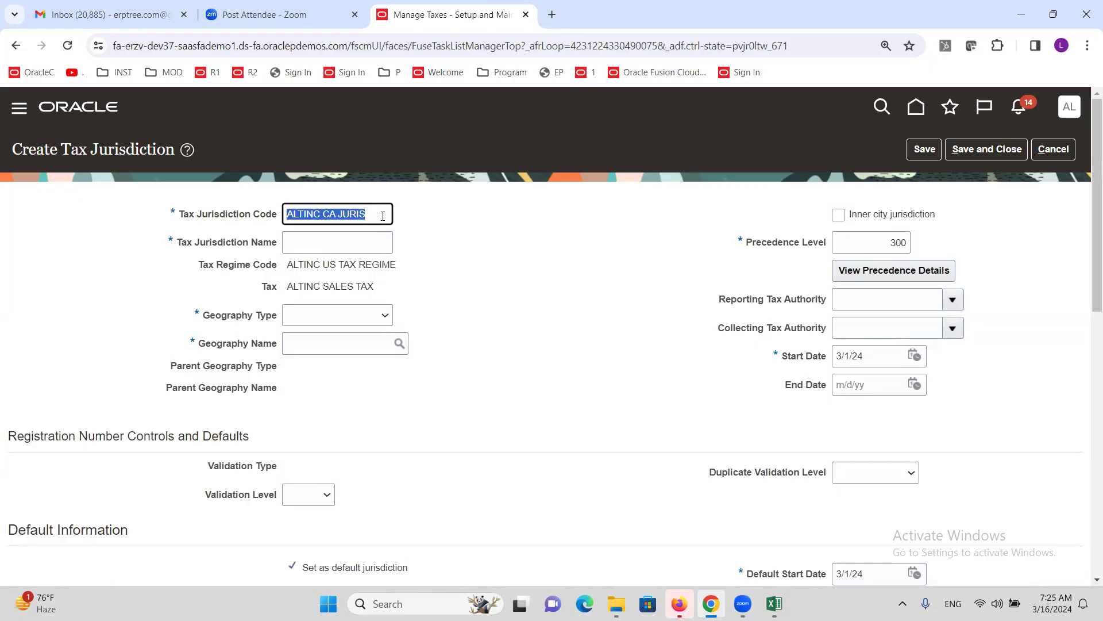
key("Tab")
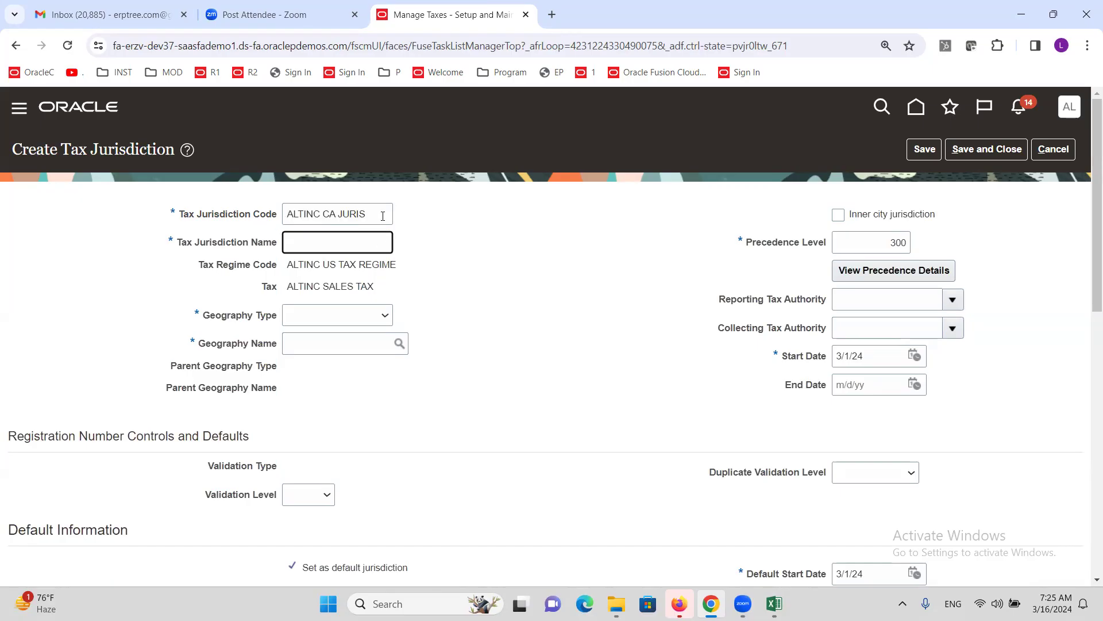
key("ctrl+v")
triple_click(311, 285)
- Set geography type STATE with geography CA in United States, and save the jurisdiction
left_click(334, 315)
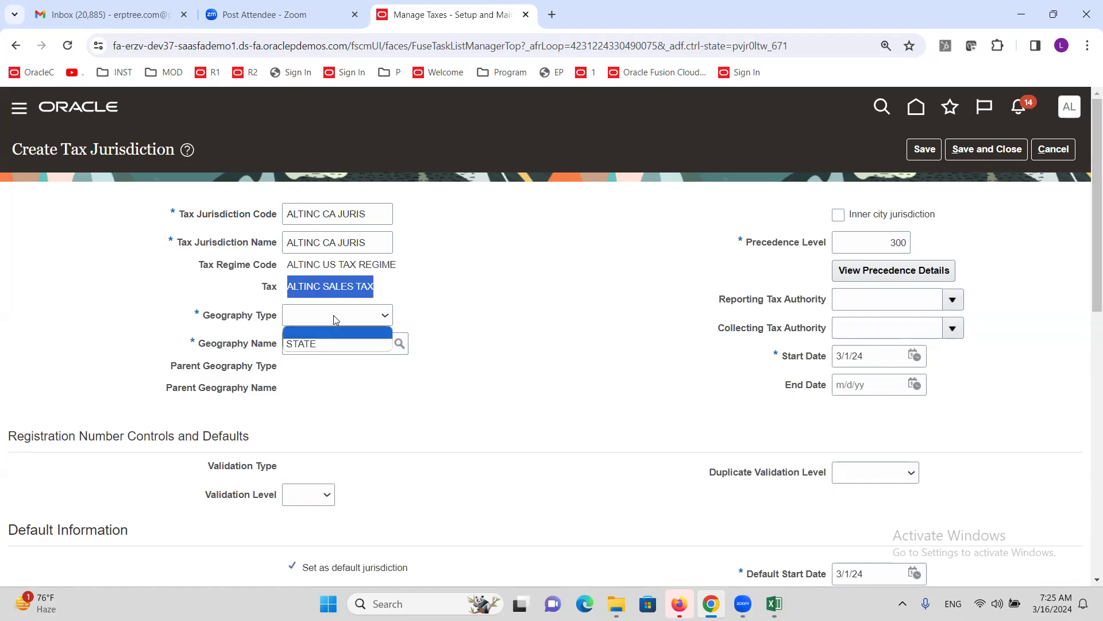
left_click(332, 345)
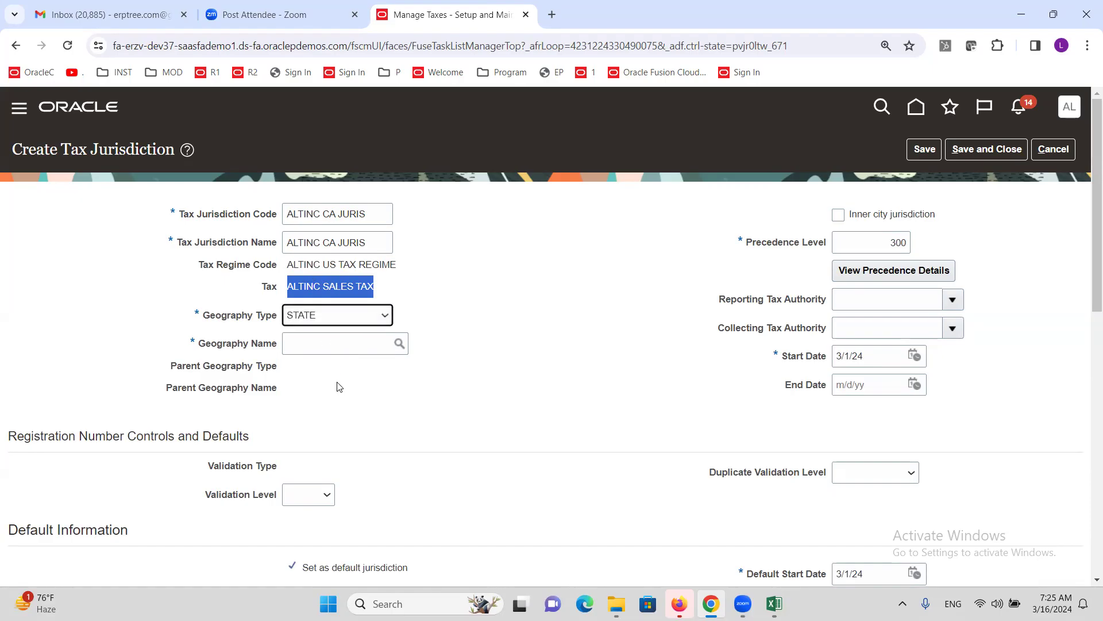
left_click(338, 350)
left_click(400, 344)
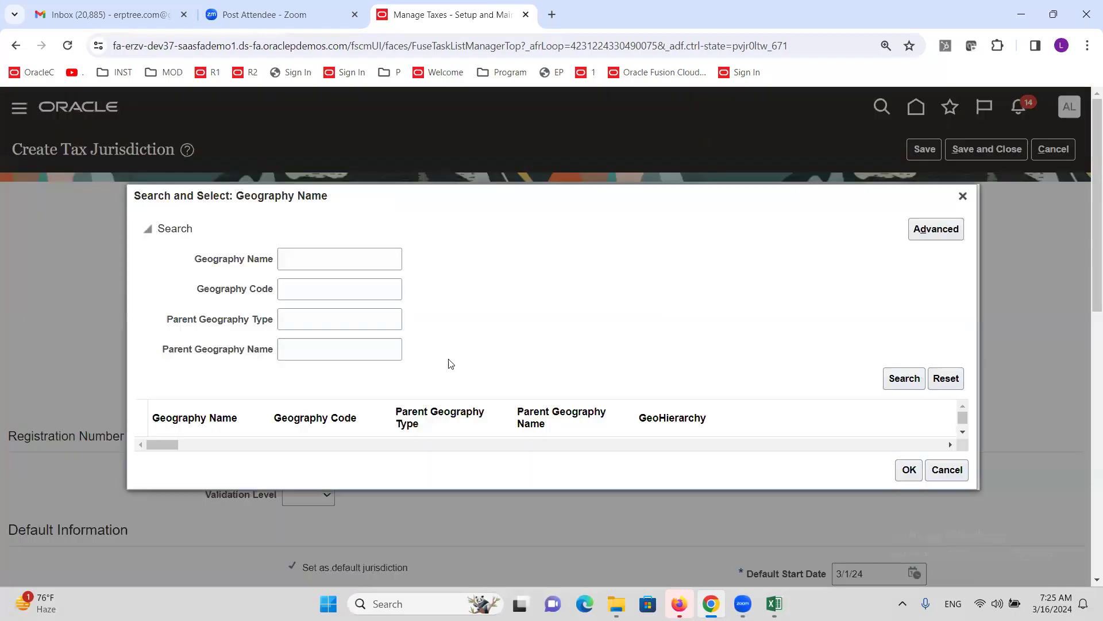
left_click(344, 266)
type("CA")
left_click(900, 379)
left_click(226, 441)
left_click(909, 483)
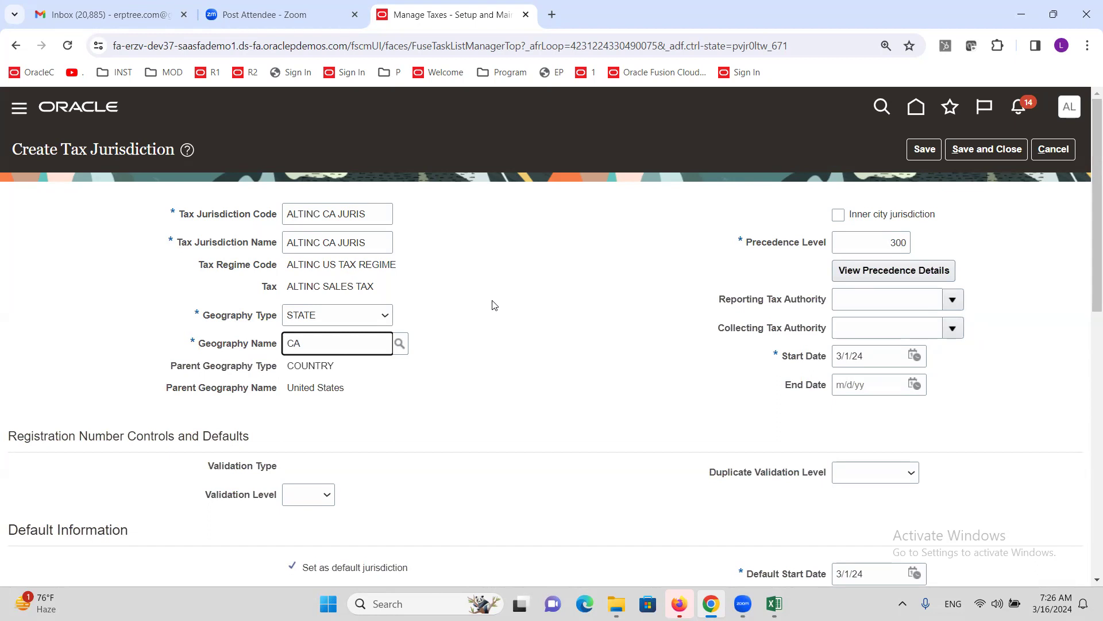
left_click(986, 150)
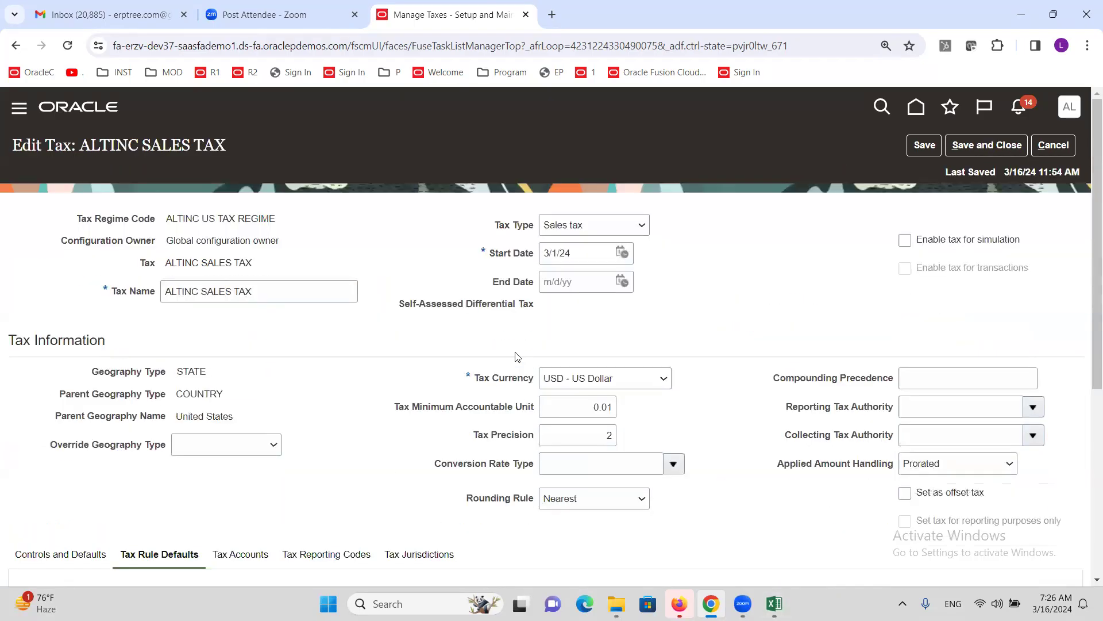
left_click(774, 603)
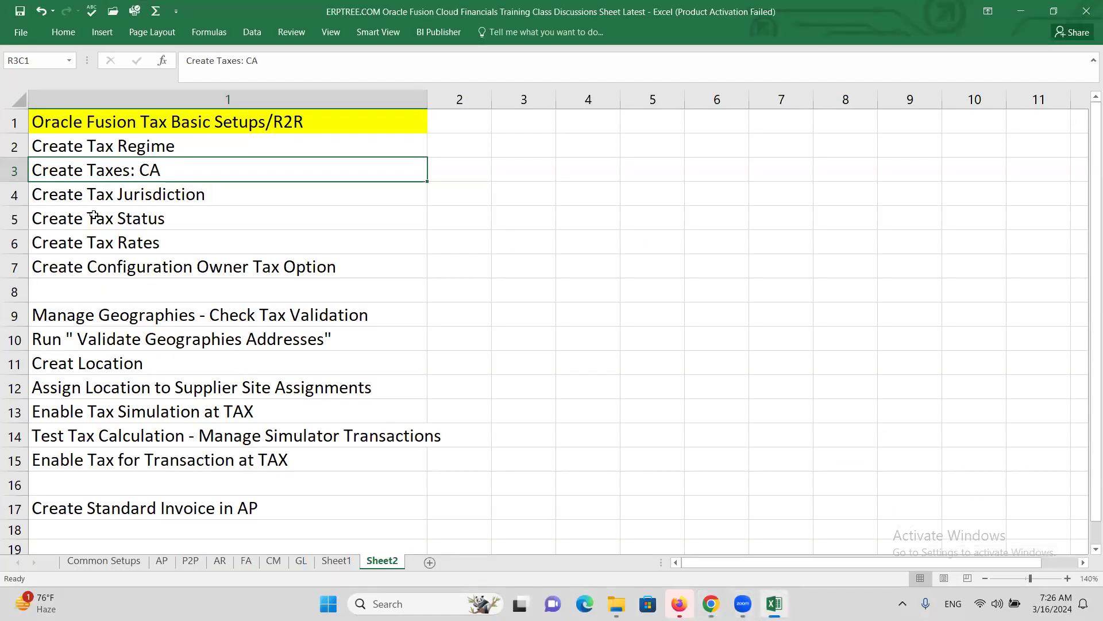
left_click(75, 201)
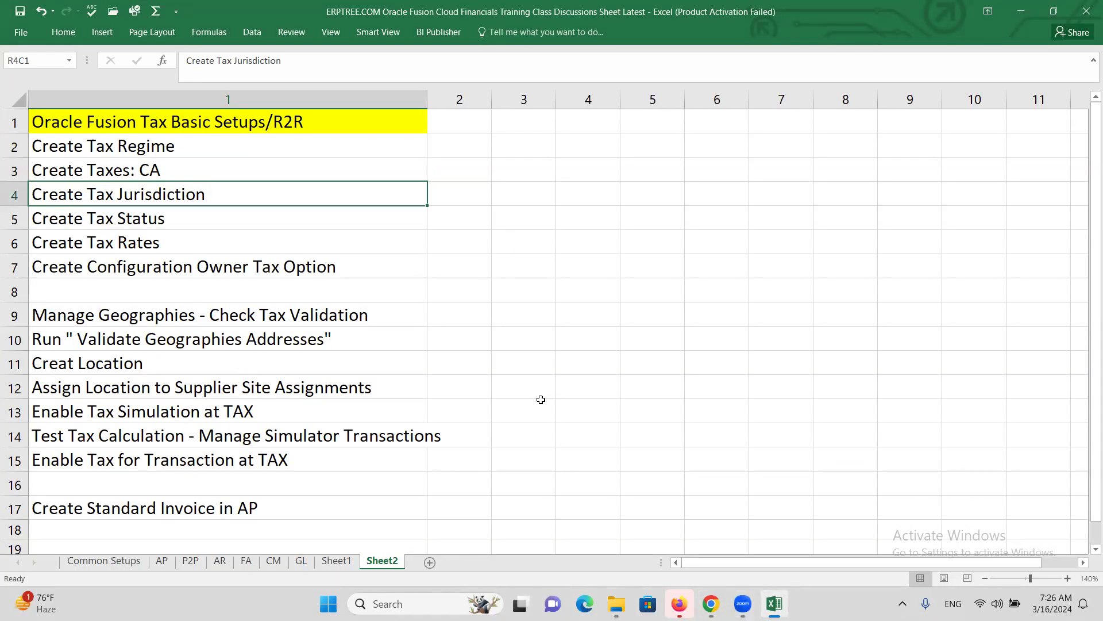
left_click(85, 221)
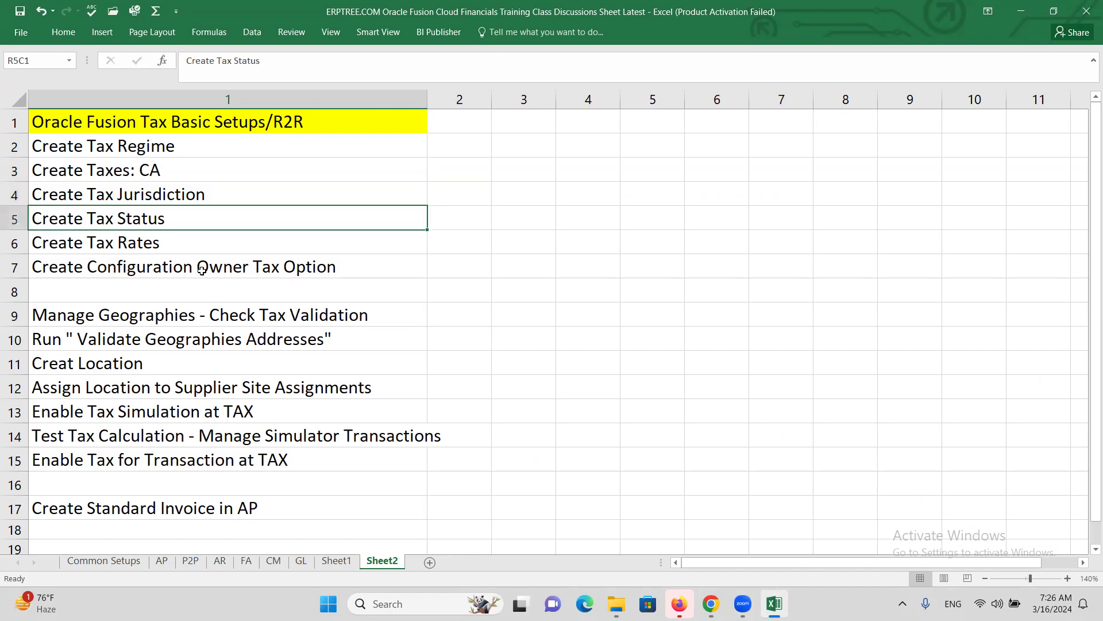
left_click(148, 246)
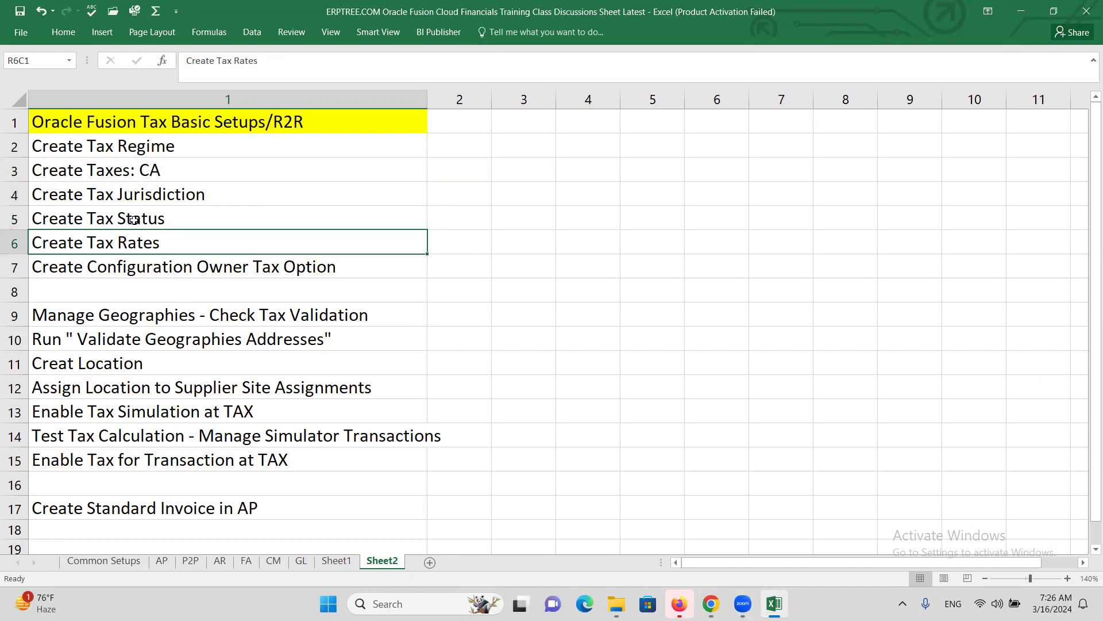
key("alt+Tab")
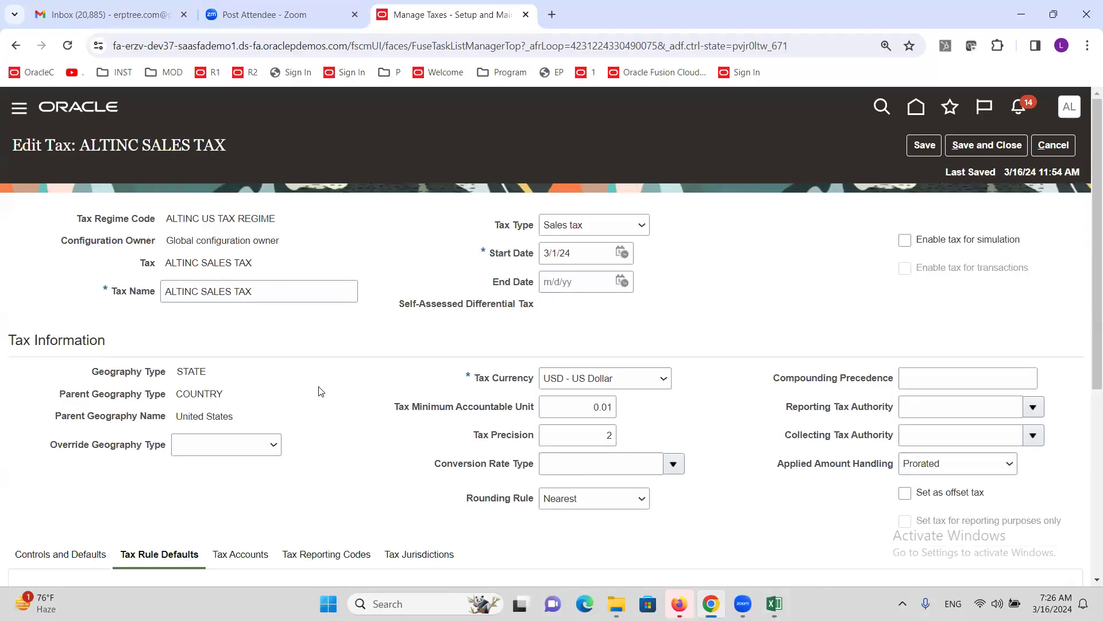
- From the Tax Status default row, create status ALTINC STD and save it
scroll(310, 379, "down", 1)
scroll(310, 379, "down", 5)
scroll(310, 459, "down", 1)
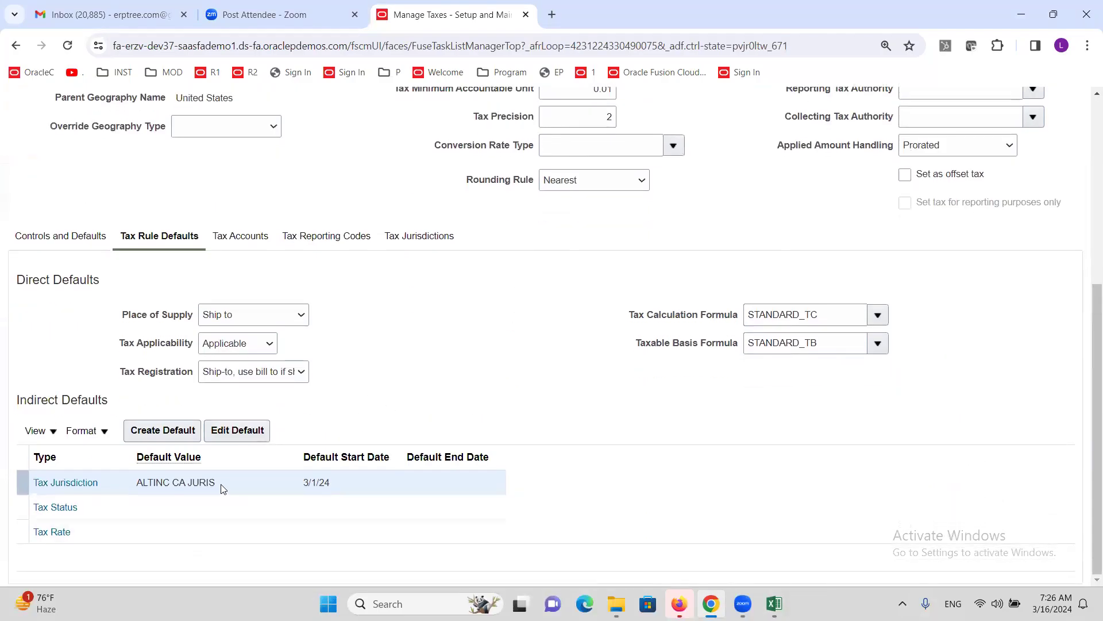
left_click(89, 508)
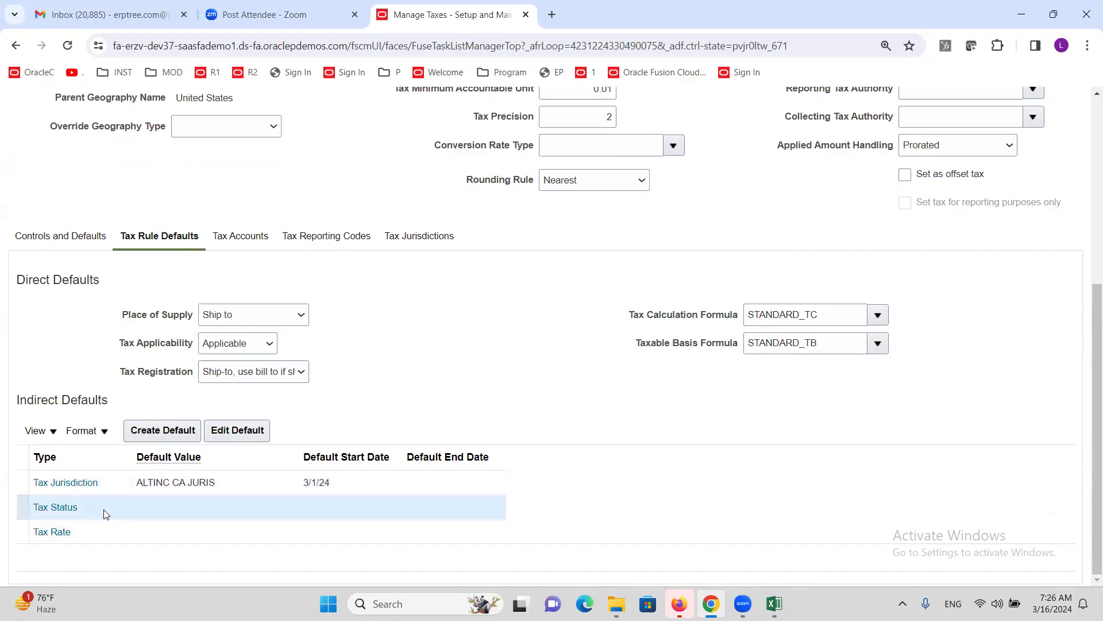
left_click(154, 429)
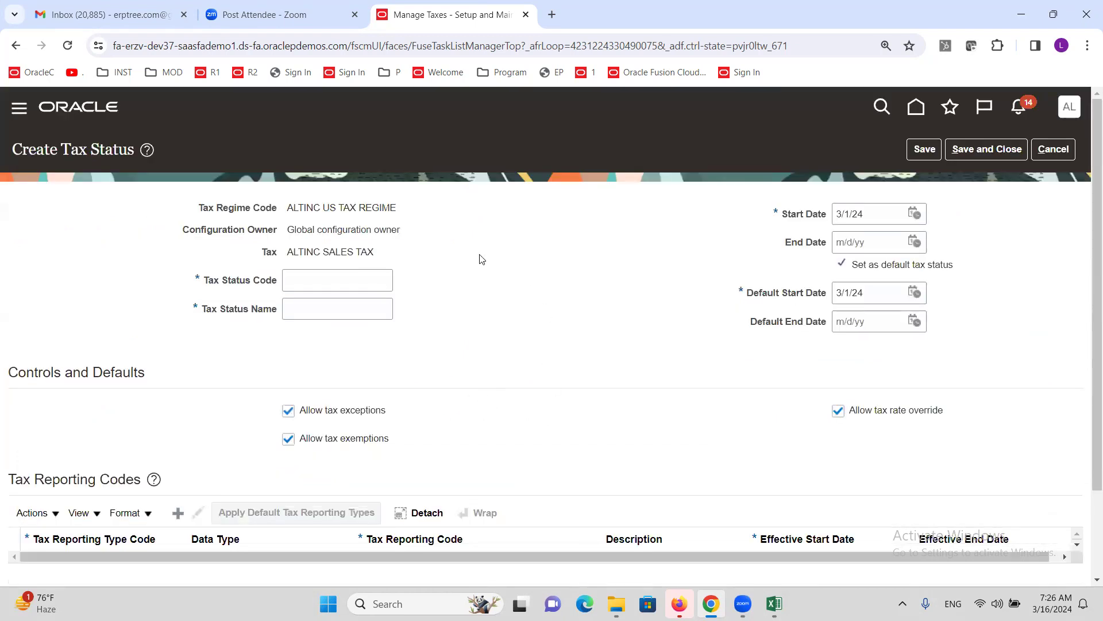
left_click(340, 280)
type("INC STD")
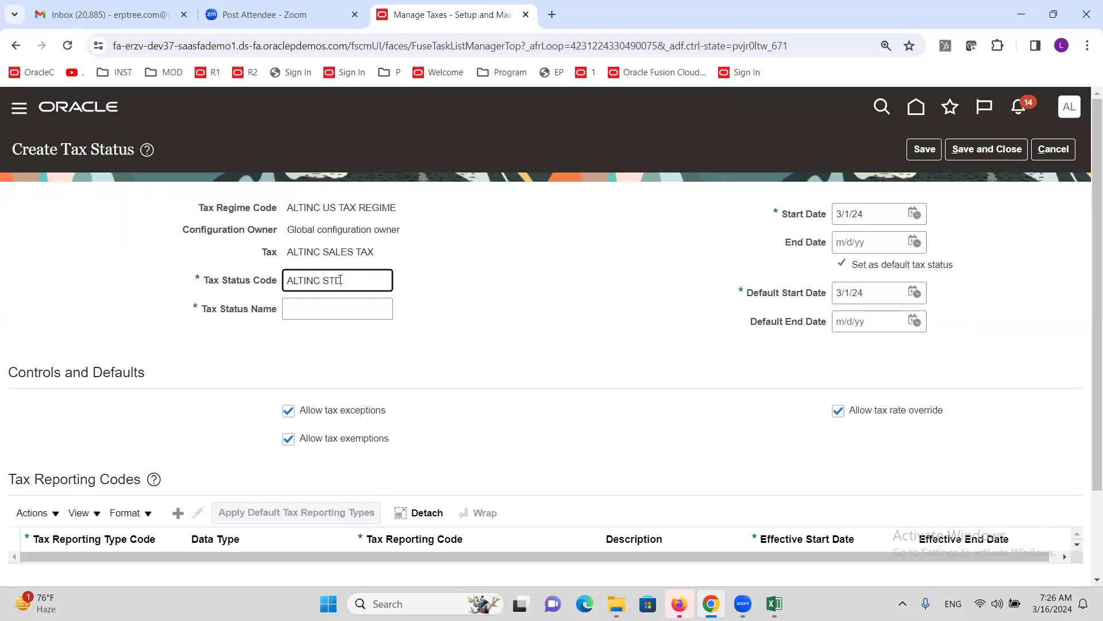
key("Tab")
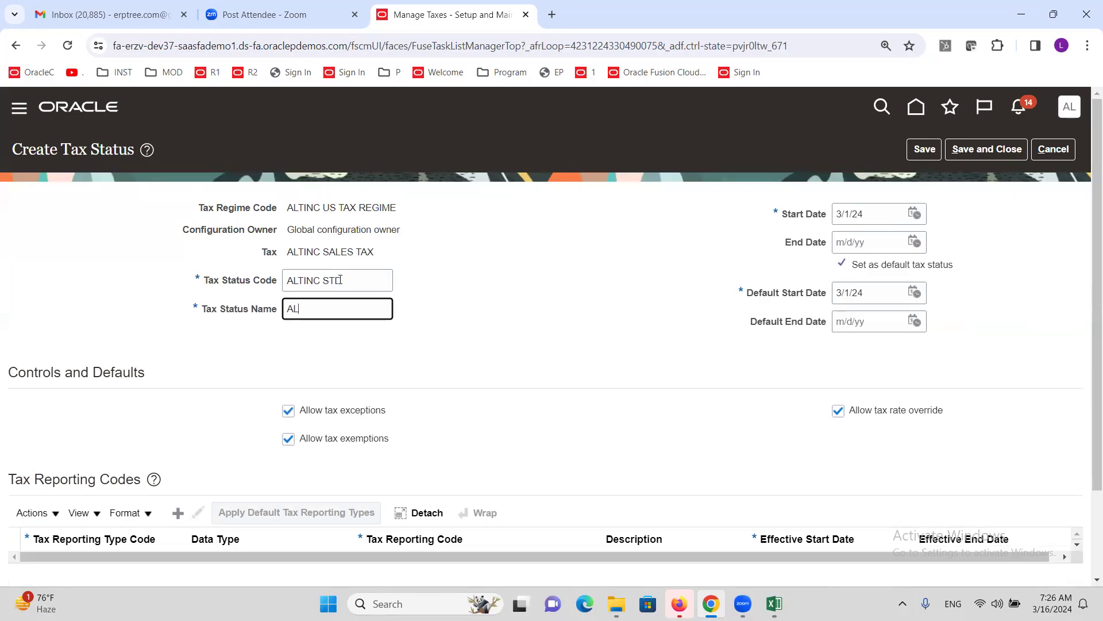
type("ALTINC STD")
left_click(994, 156)
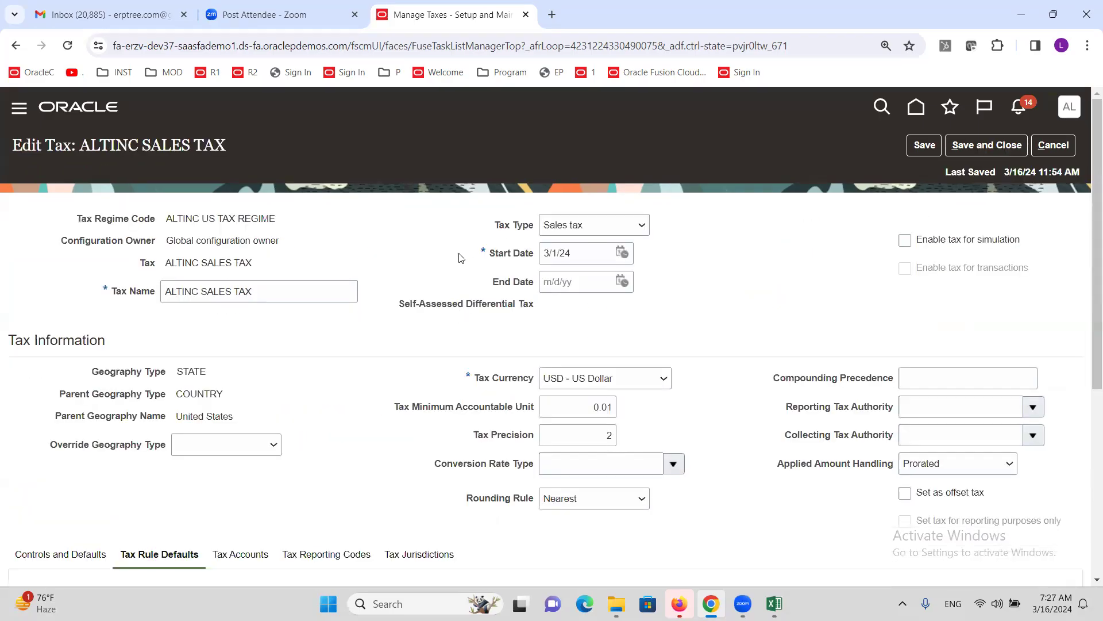
scroll(379, 296, "down", 5)
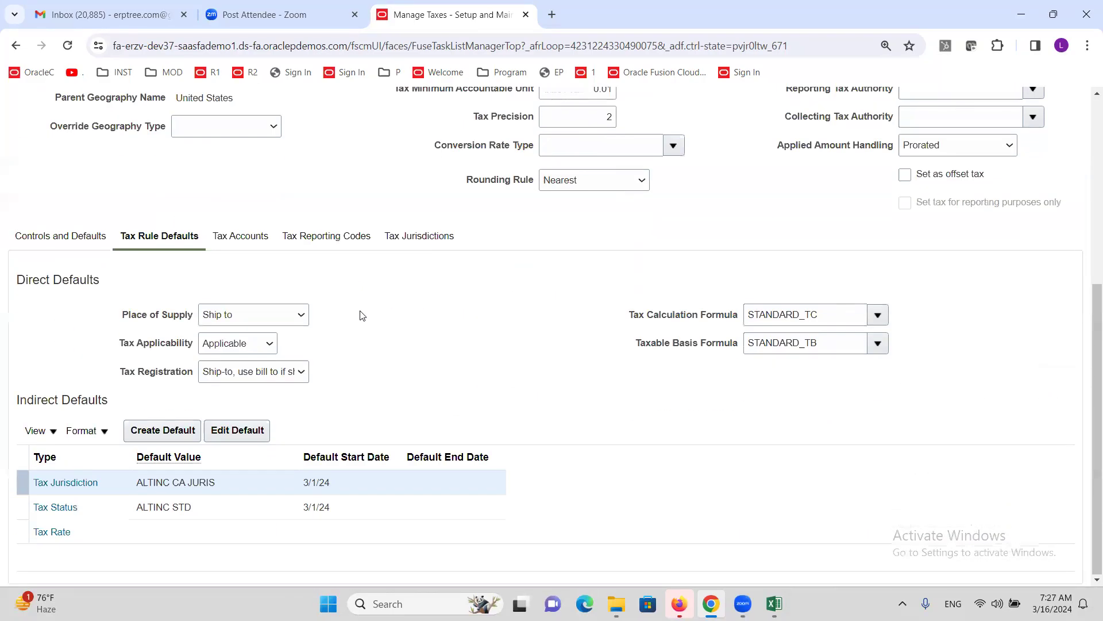
- From the Tax Rate default row, start a rate with status ALTINC STD and code ALTINC@10%
left_click(100, 531)
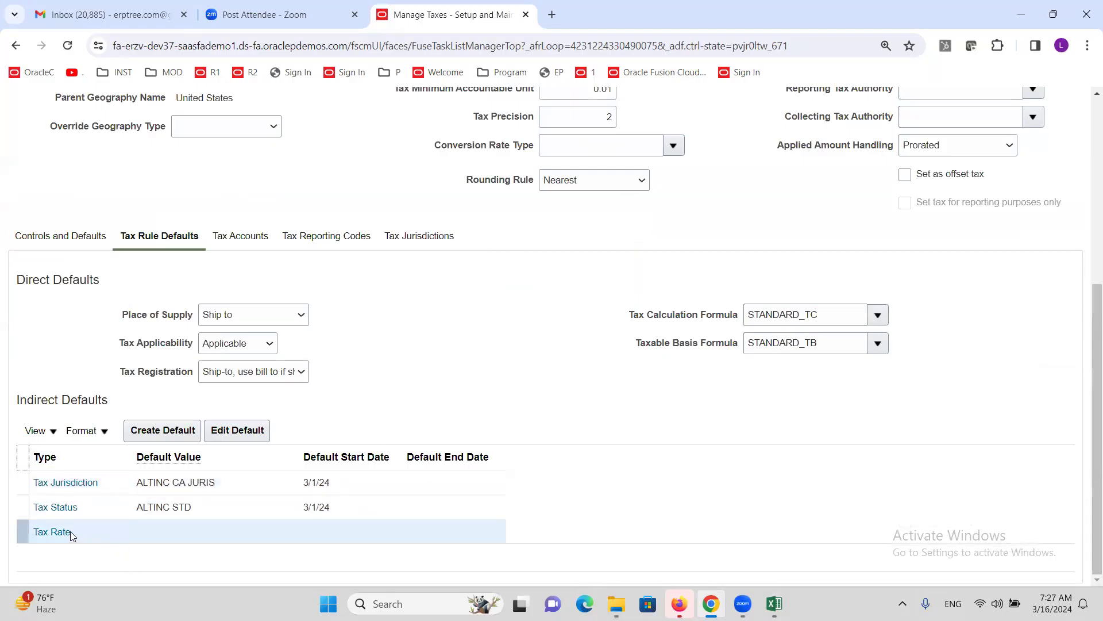
left_click(148, 429)
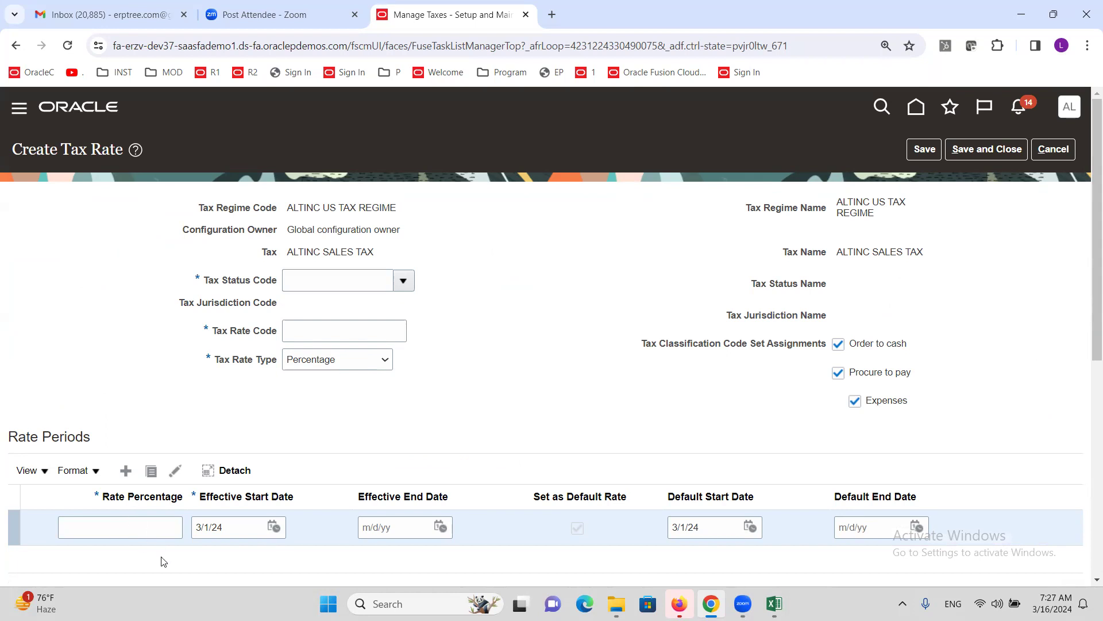
left_click(404, 281)
left_click(344, 309)
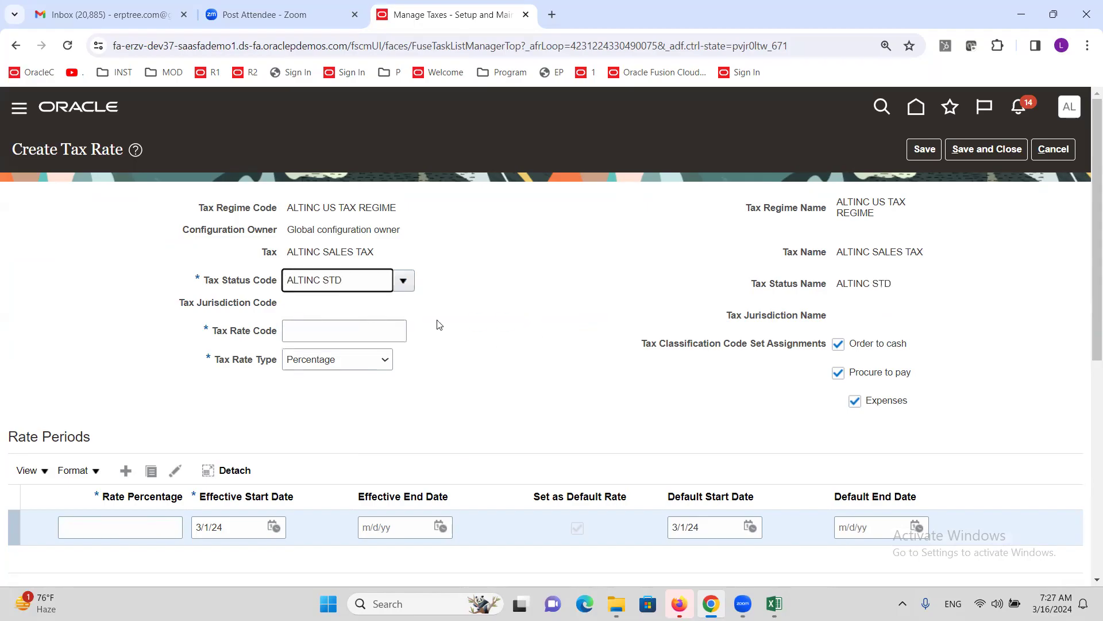
left_click(328, 327)
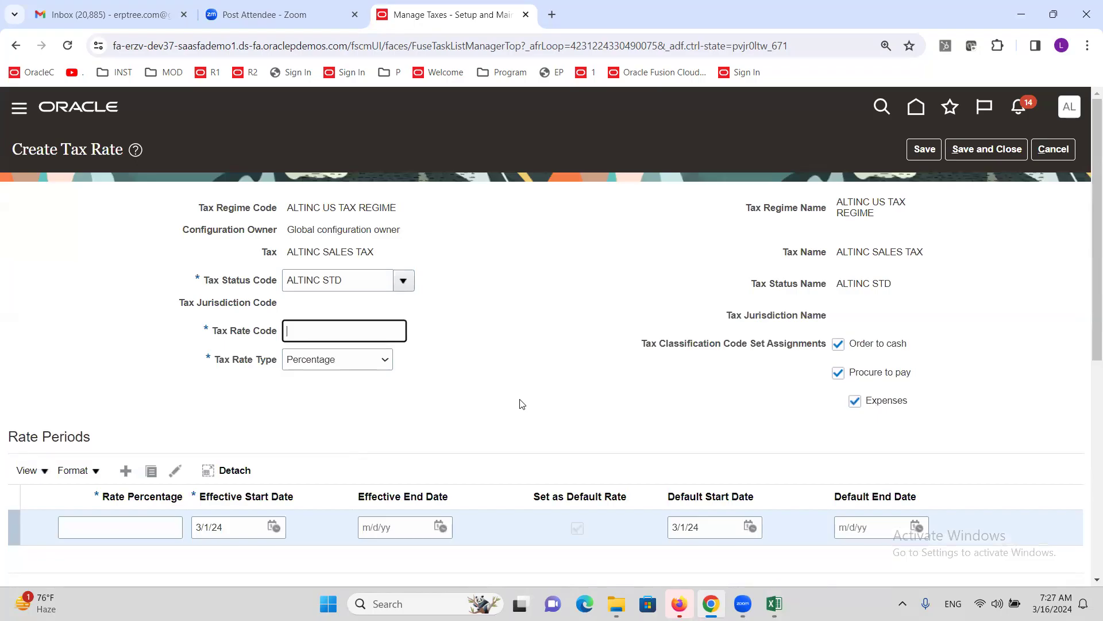
type("ALTINC@")
key("ctrl+a")
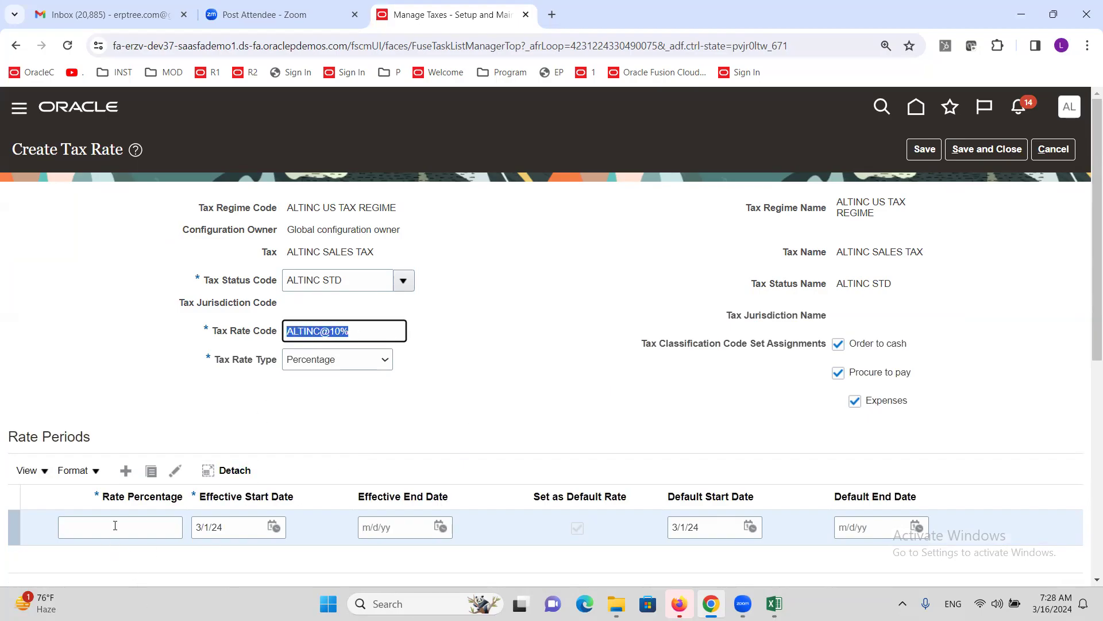
left_click(114, 525)
- Give ALTINC@10% a 10 percent rate, restrict it to Procure to pay only, and save it
type("10")
key("Tab")
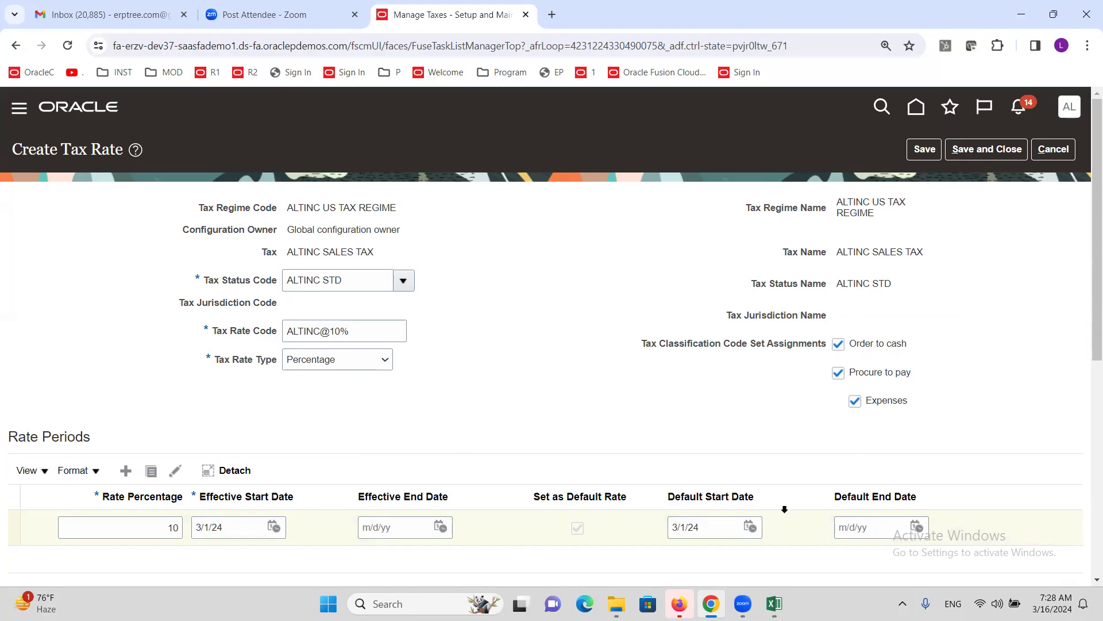
left_click(839, 344)
left_click(854, 399)
left_click(855, 399)
left_click(838, 344)
left_click(837, 347)
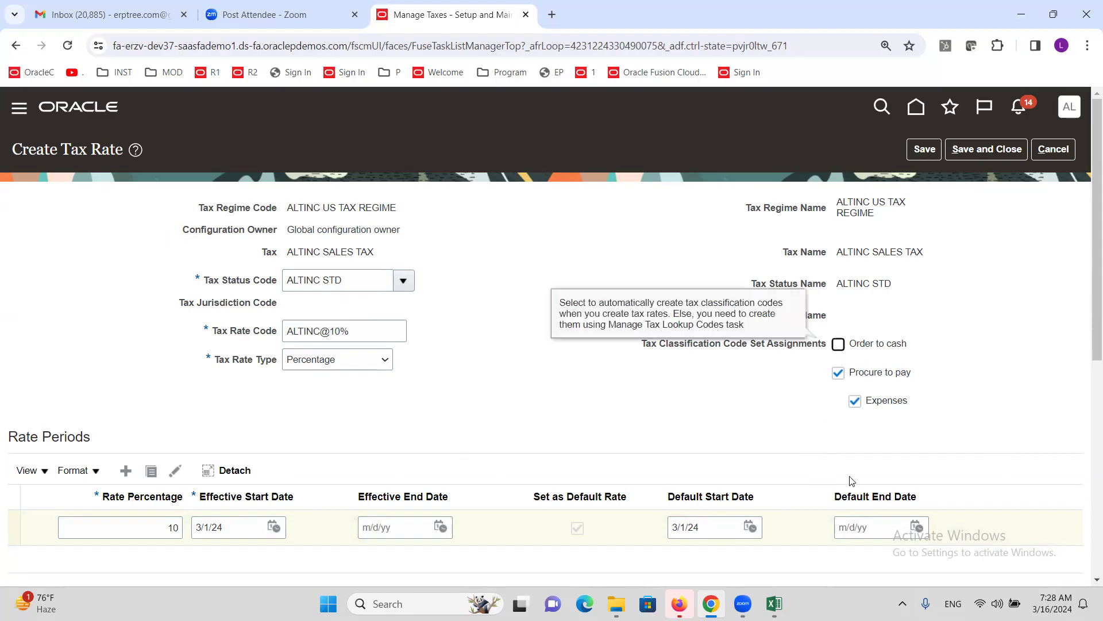
left_click(856, 401)
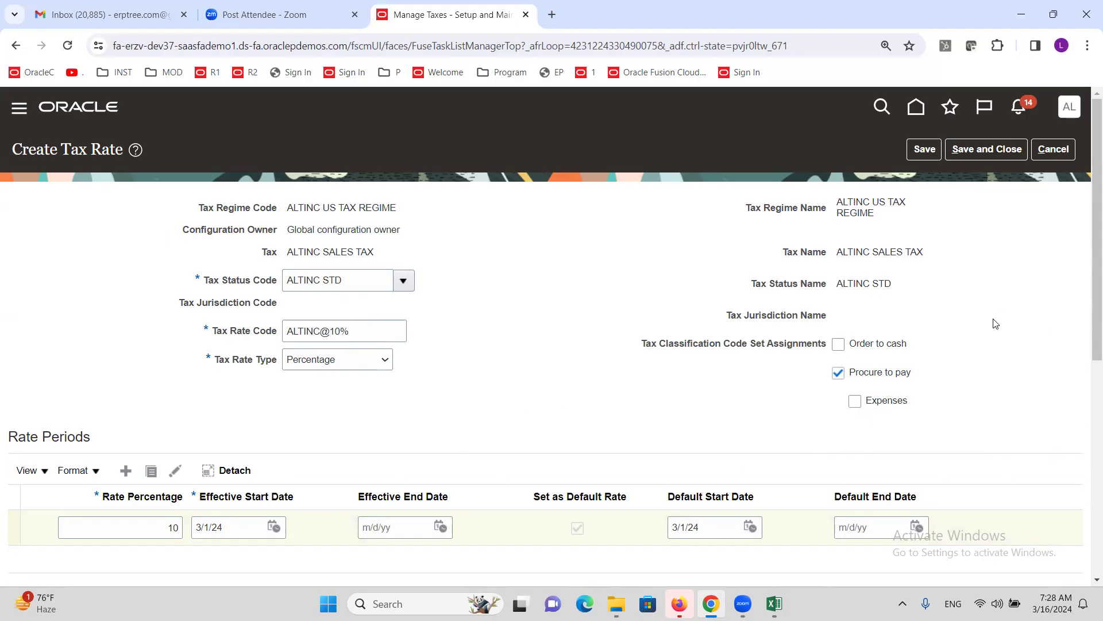
left_click(980, 150)
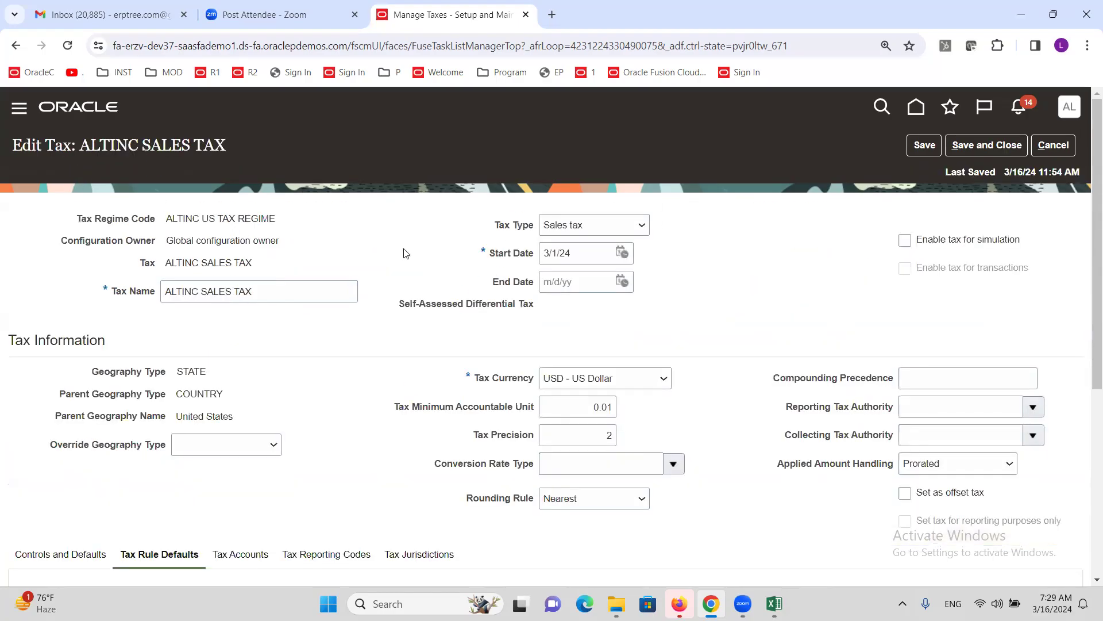
- Review the Indirect Defaults, then tick Create Configuration Owner Tax Option in the Excel checklist
scroll(428, 296, "down", 5)
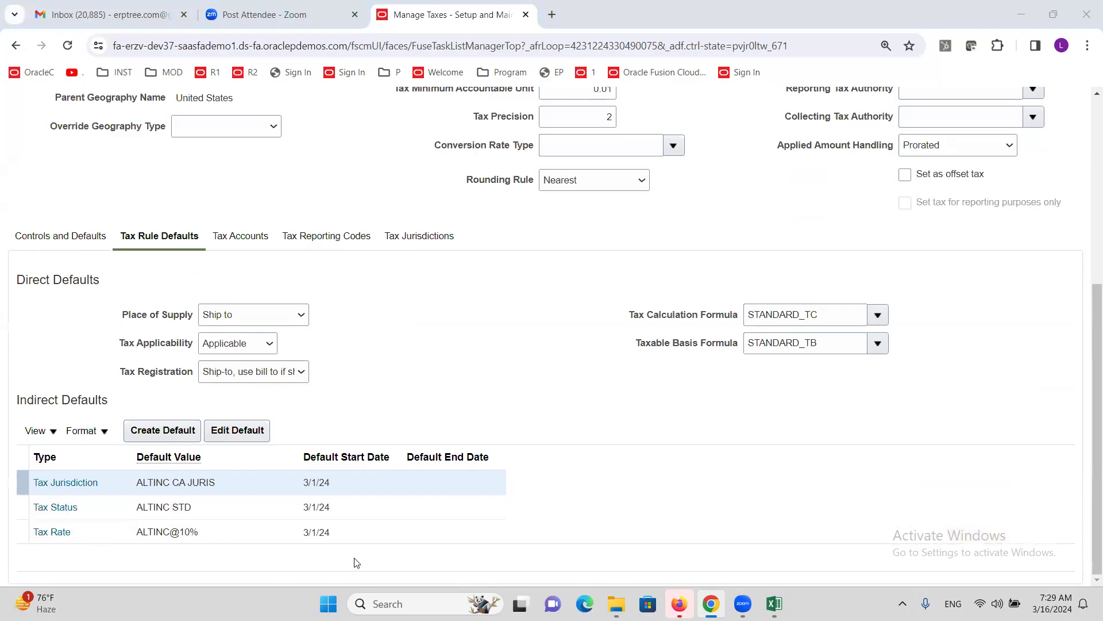
key("alt+Tab")
left_click(148, 270)
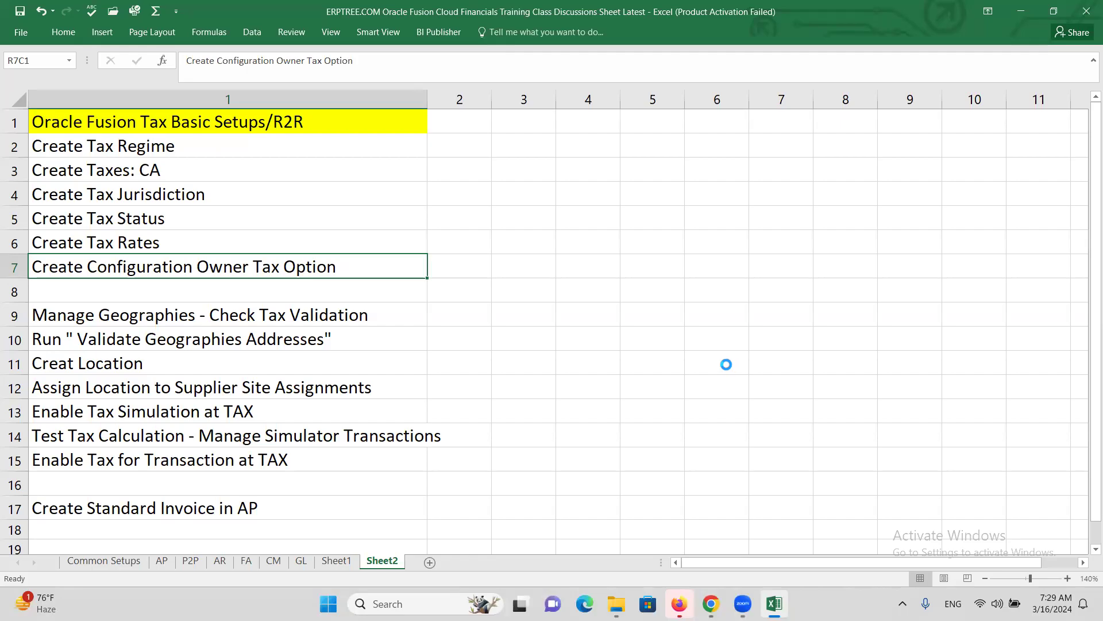
- Back on Edit Tax, save and close ALTINC SALES TAX
key("alt+Tab")
scroll(711, 305, "up", 5)
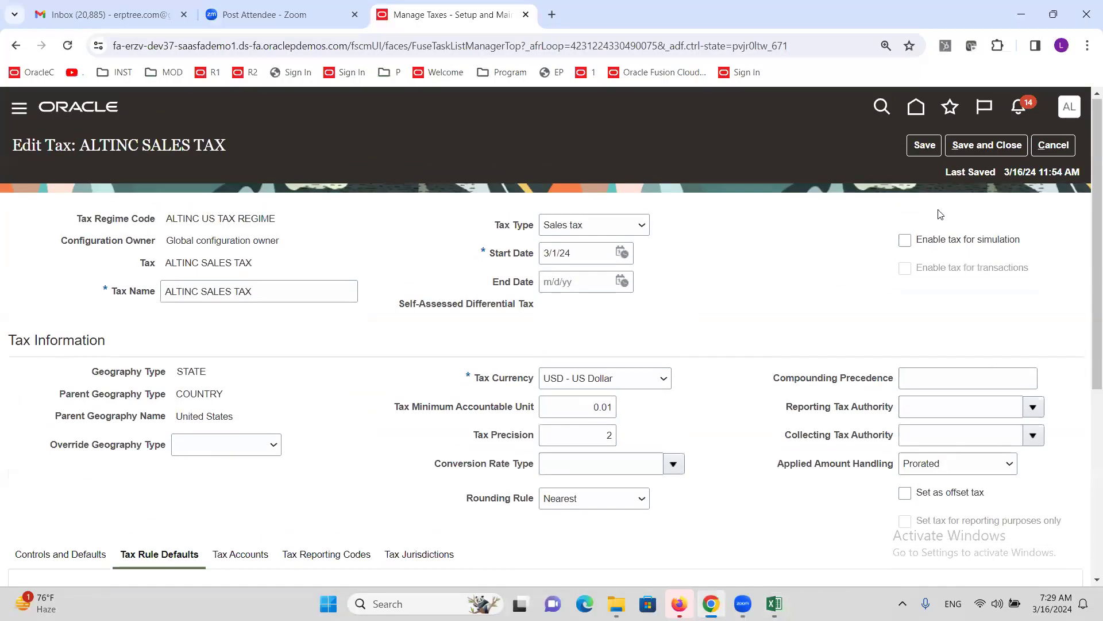
left_click(995, 146)
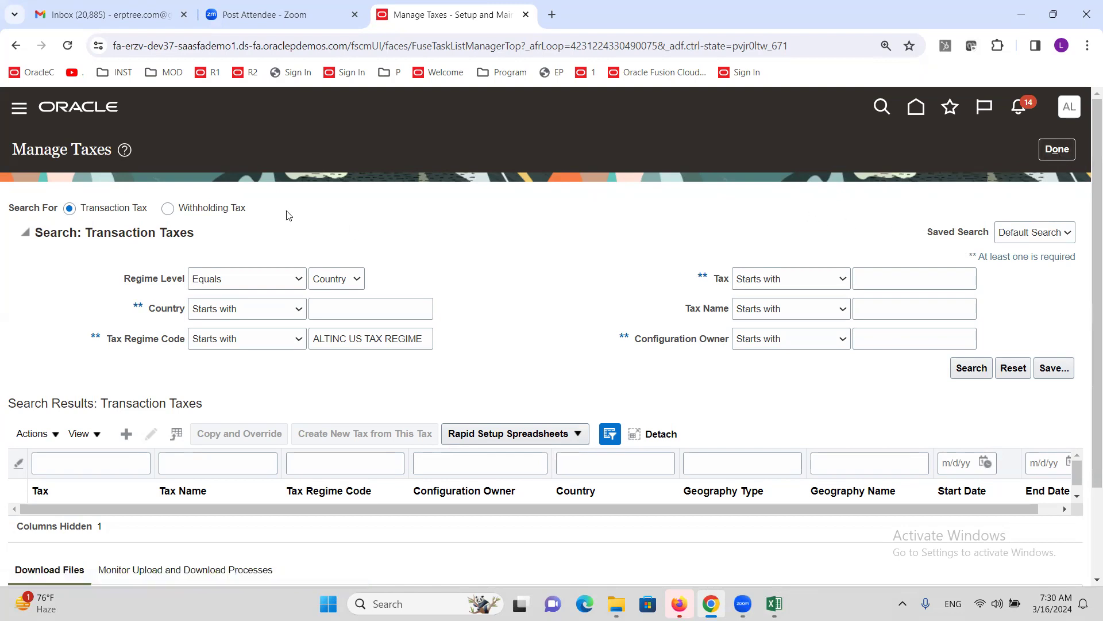
- Close Manage Taxes, check the Excel checklist, and select the task search text in Setup: Financials
left_click(1056, 152)
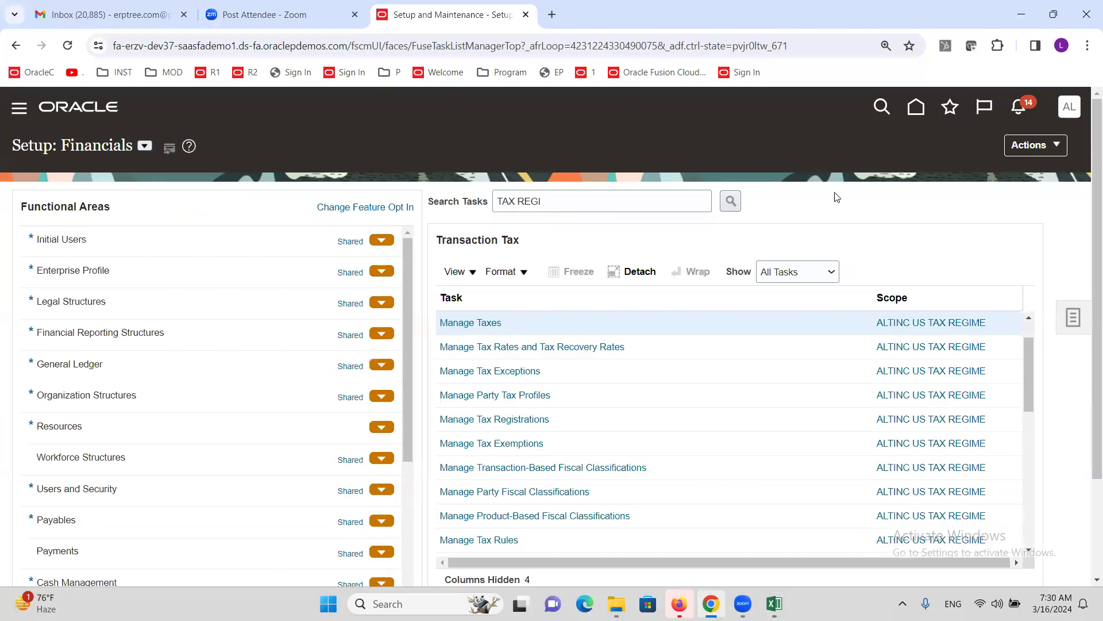
key("alt+Tab")
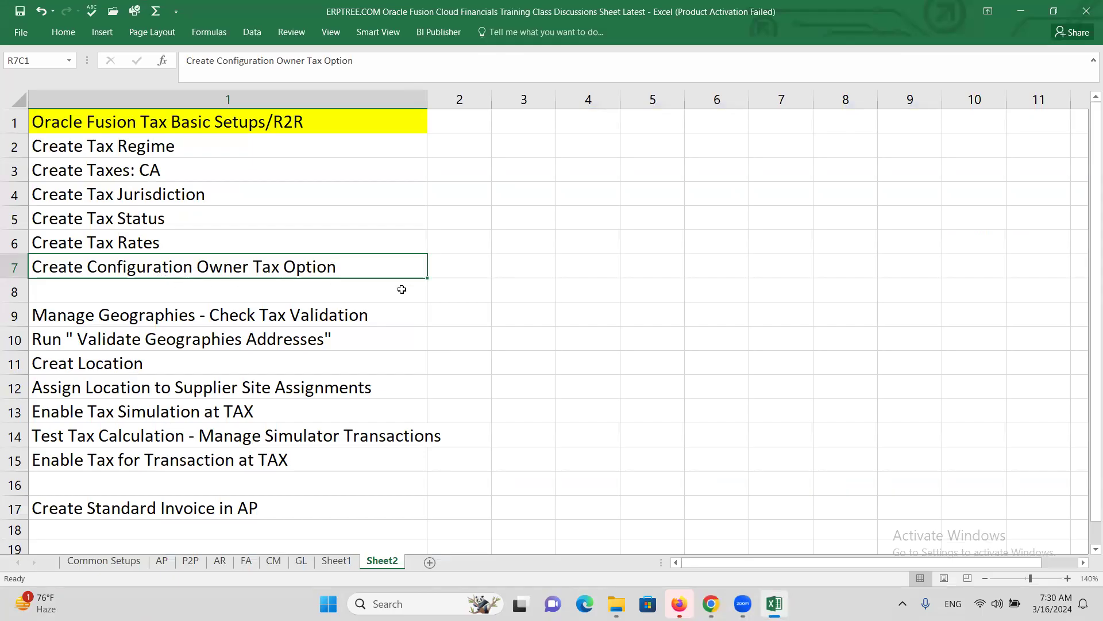
key("alt+Tab")
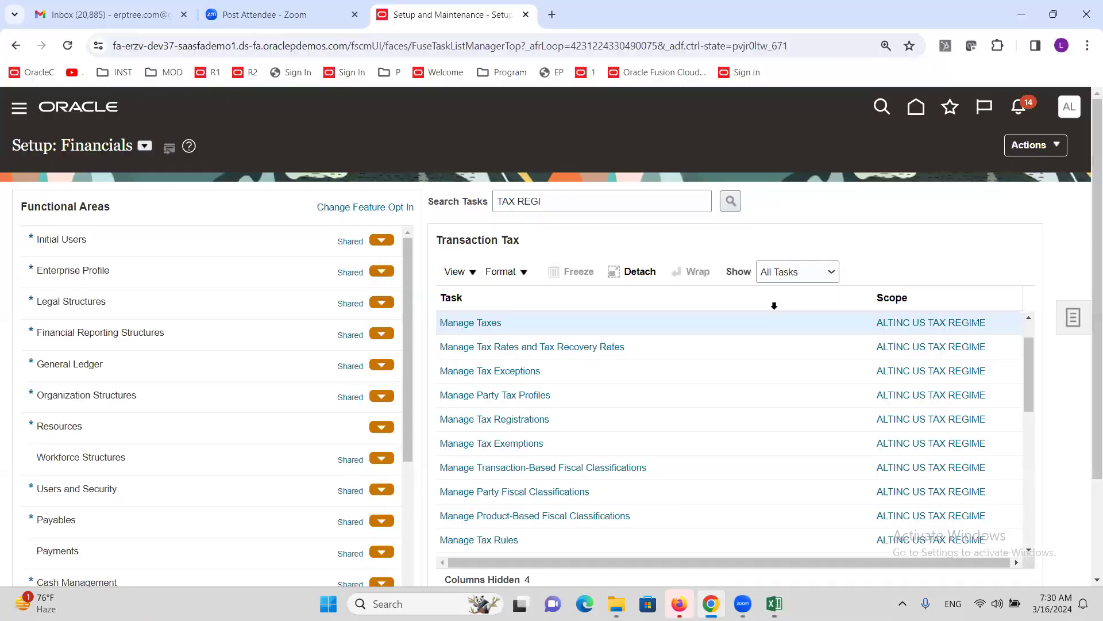
left_click(578, 205)
double_click(578, 205)
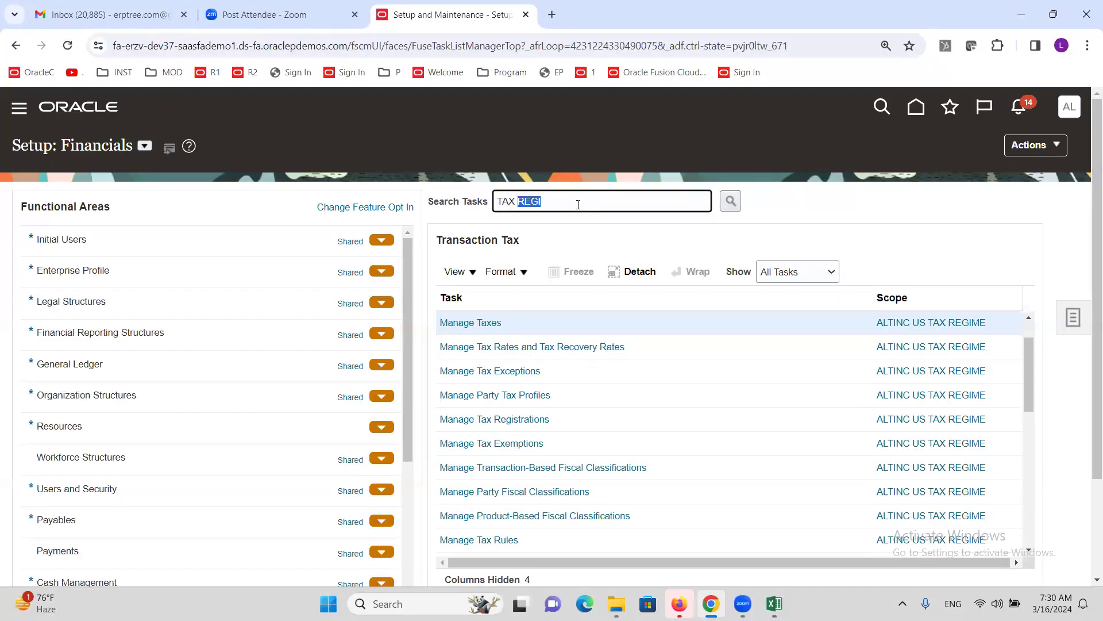
- Search tasks for 'Owner TAX o' and open Manage Configuration Owner Tax Options
type("O")
type("X o")
key("Return")
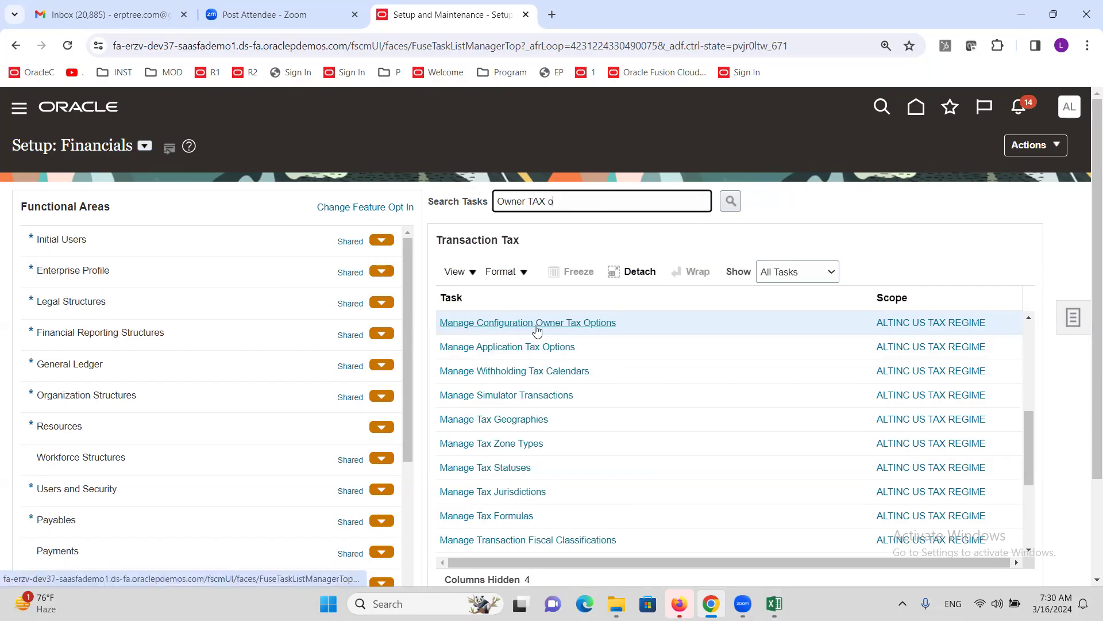
left_click(557, 322)
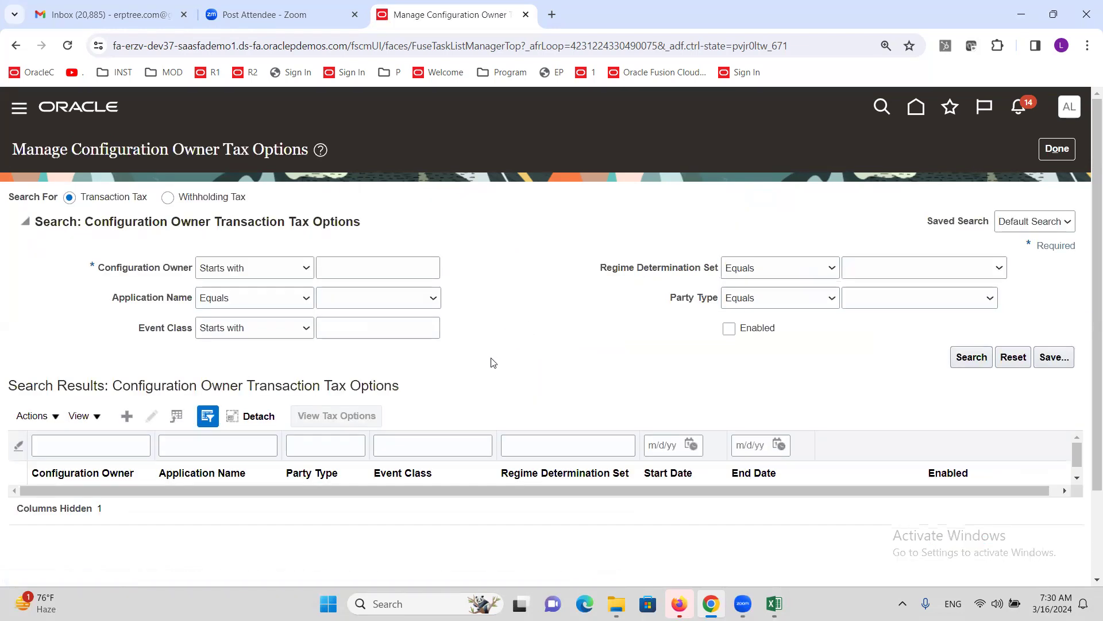
- Start a new configuration owner tax option, discard it unsaved, and return to the task list
left_click(126, 421)
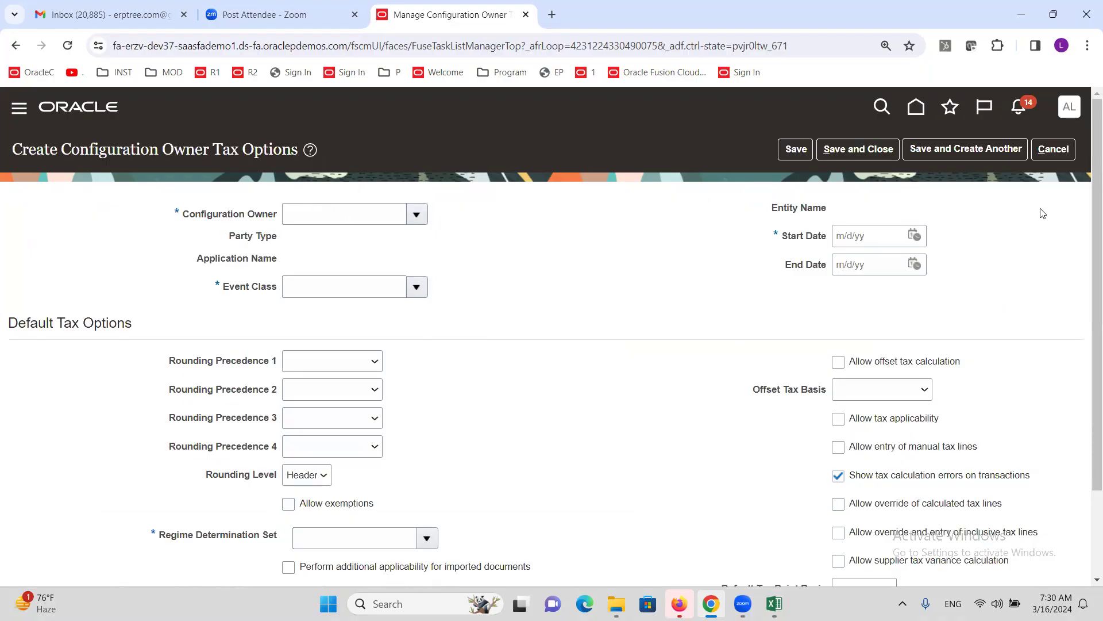
left_click(1053, 149)
left_click(733, 356)
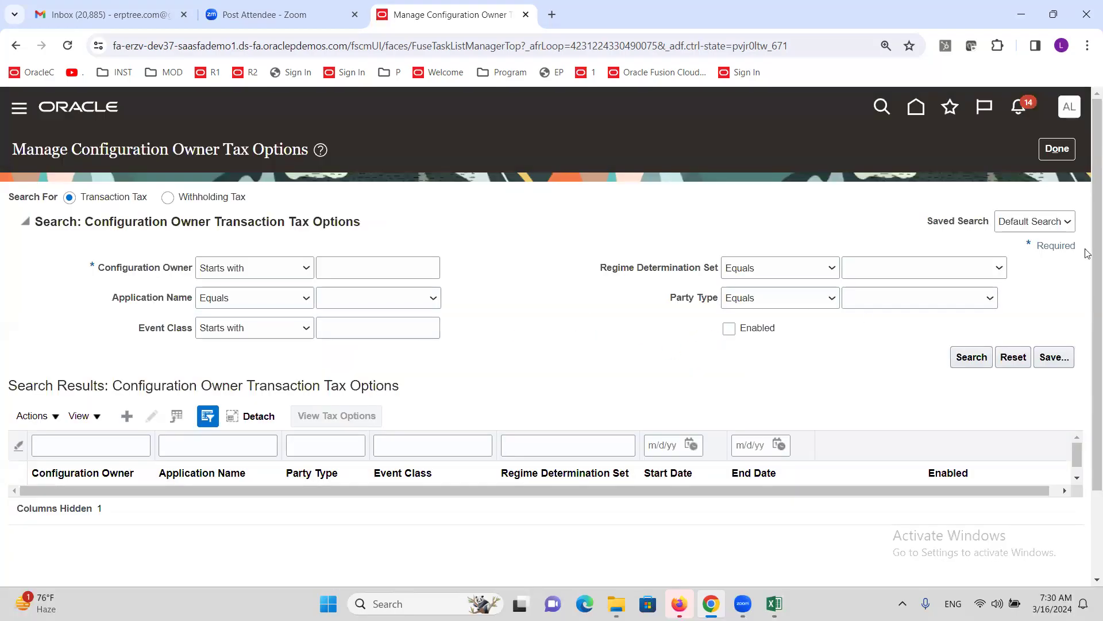
left_click(1058, 150)
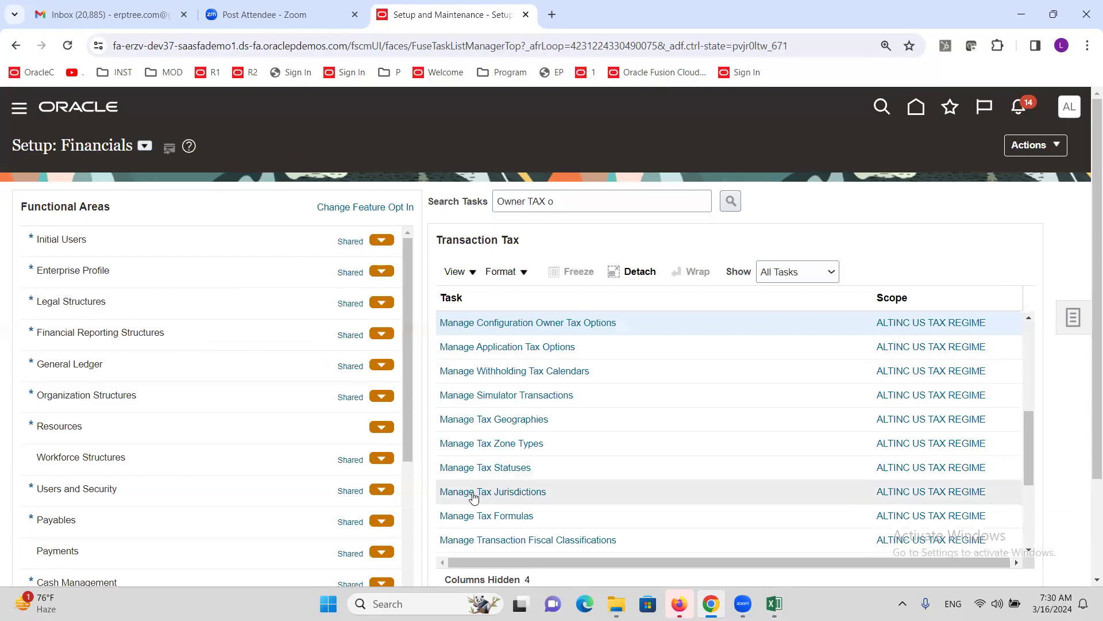
left_click(515, 491)
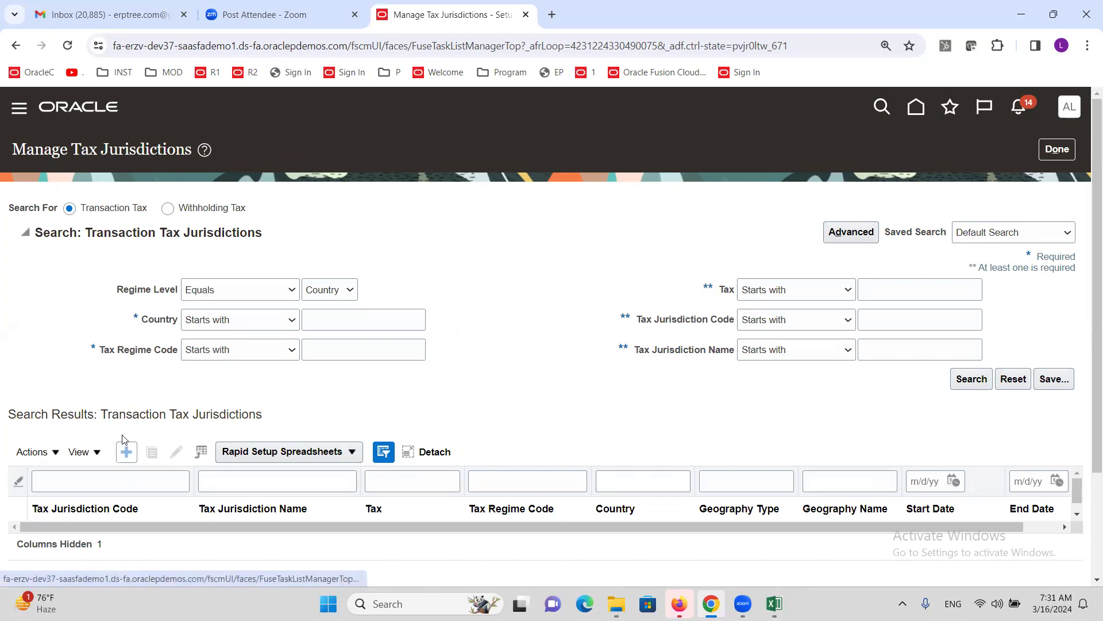
left_click_drag(191, 150, 13, 152)
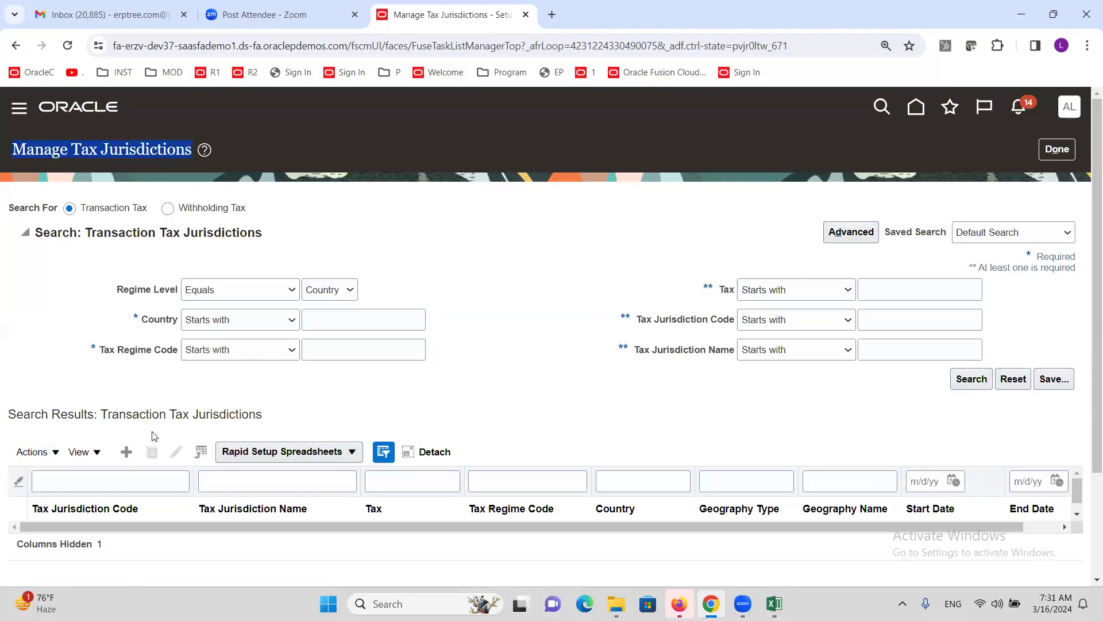
left_click(1064, 150)
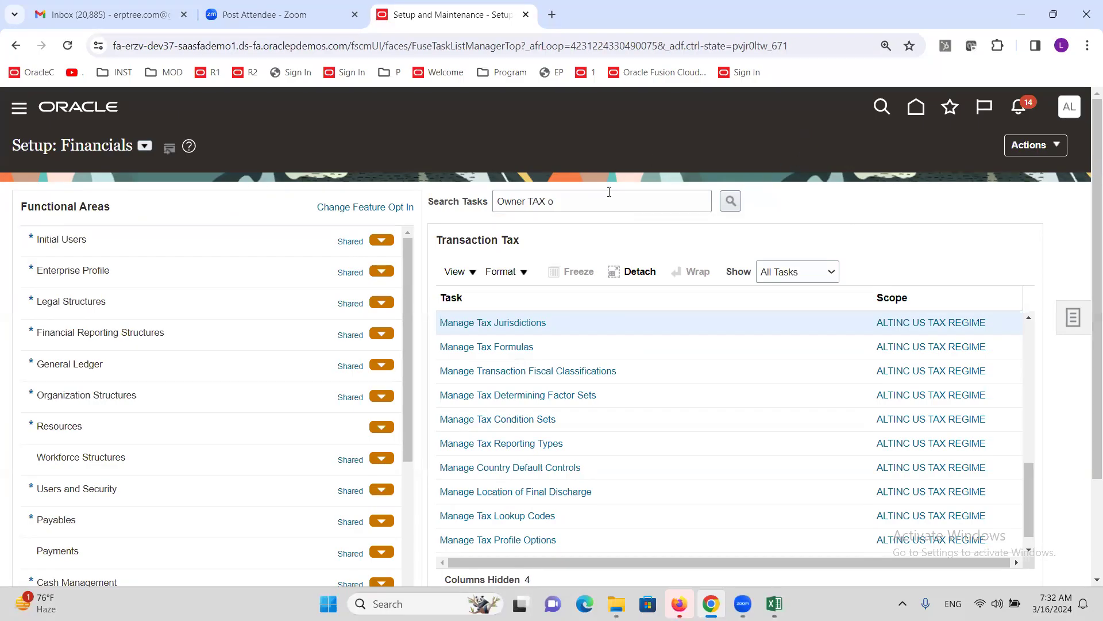
- Open Manage Configuration Owner Tax Options with owner ALTINC US Business Unit and event class Standard Invoices
left_click(731, 200)
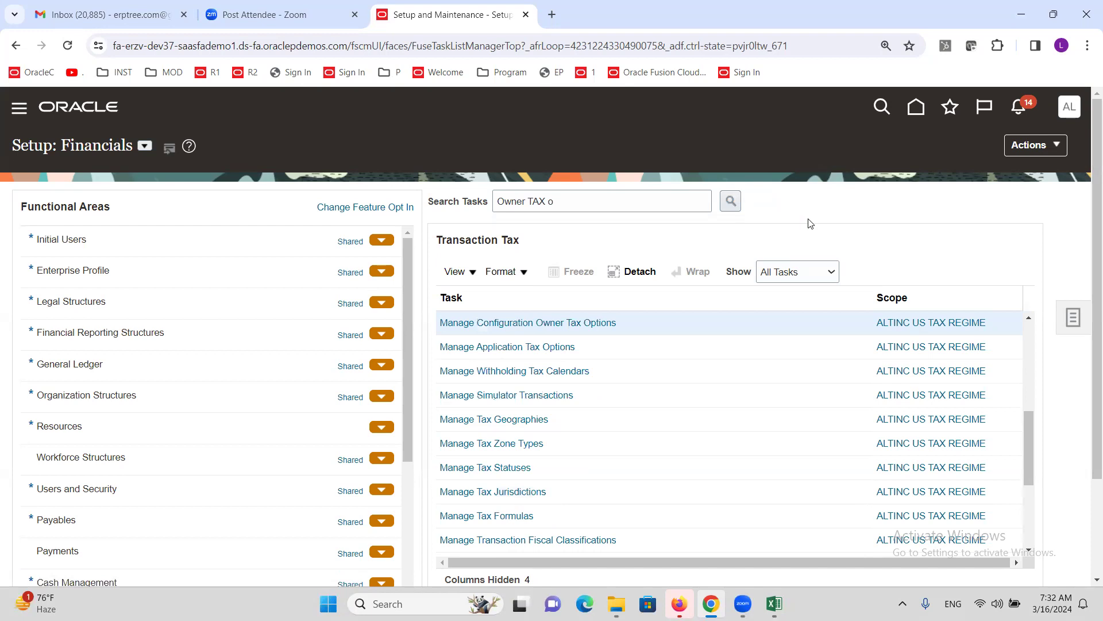
left_click(534, 323)
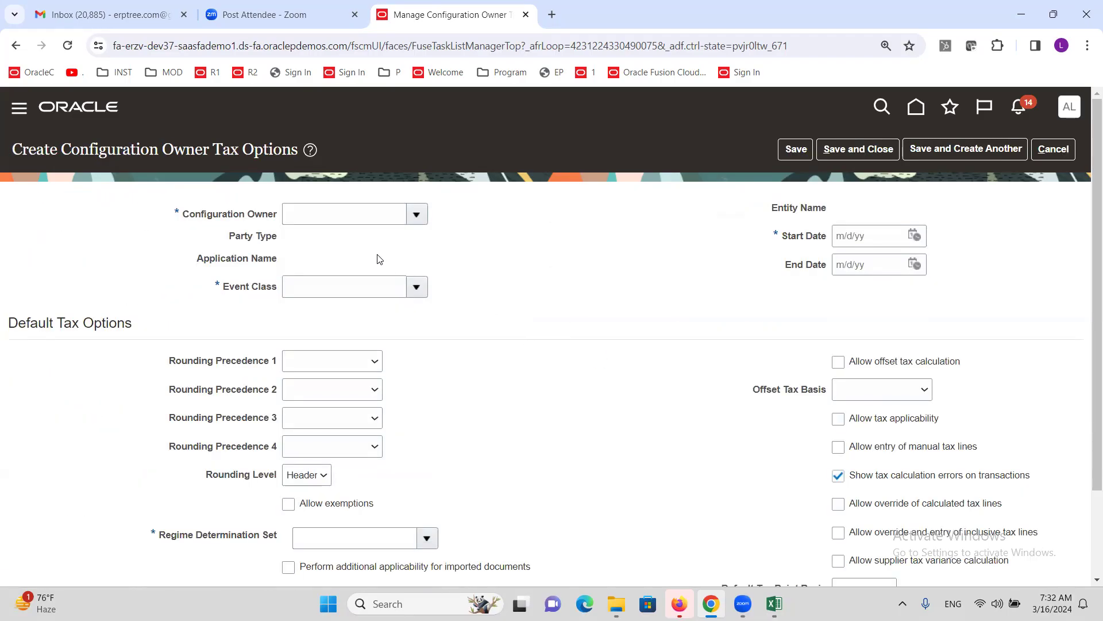
left_click(356, 216)
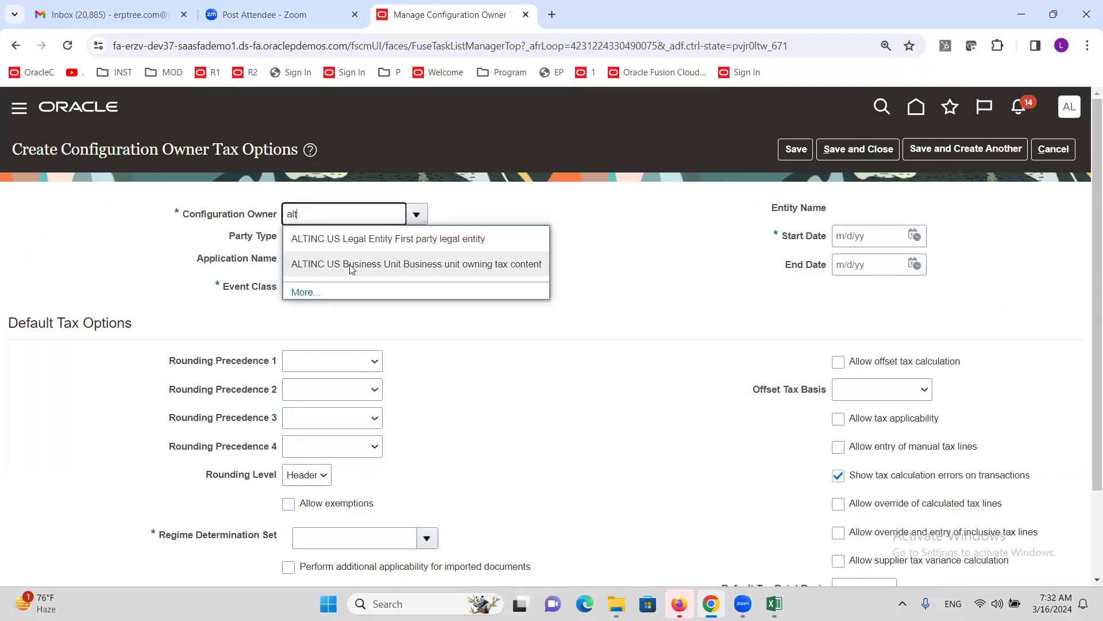
left_click(351, 265)
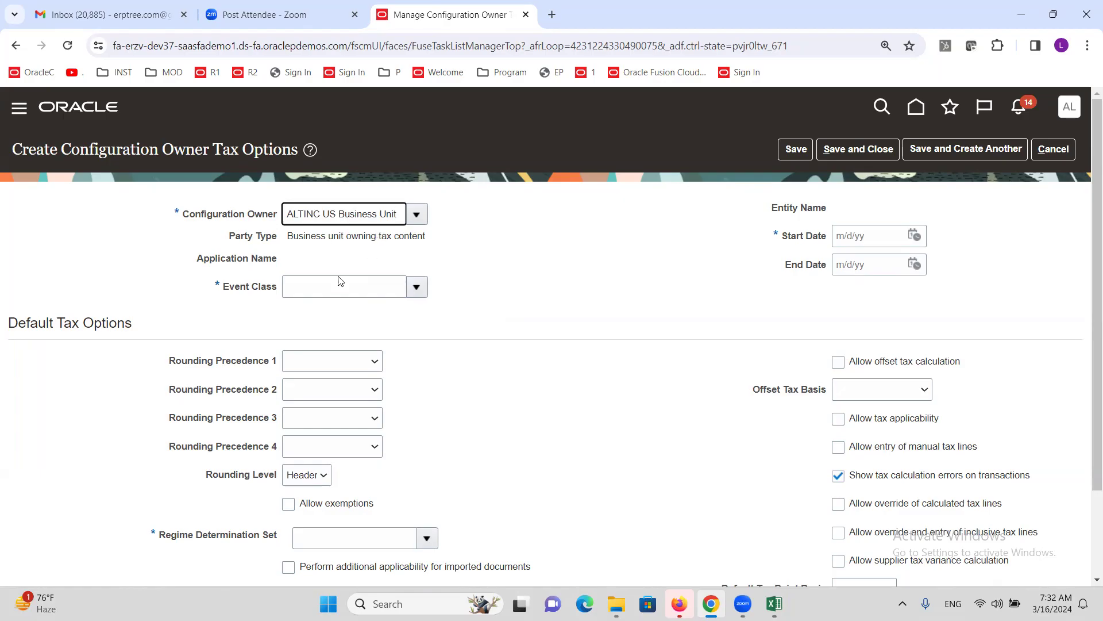
left_click(417, 286)
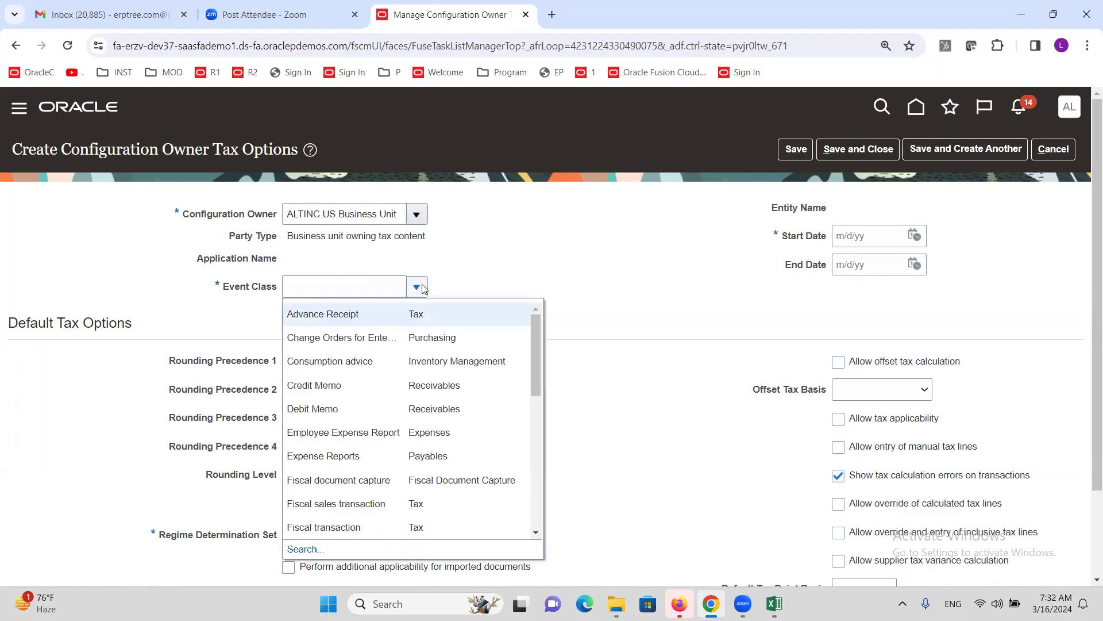
left_click_drag(541, 335, 557, 488)
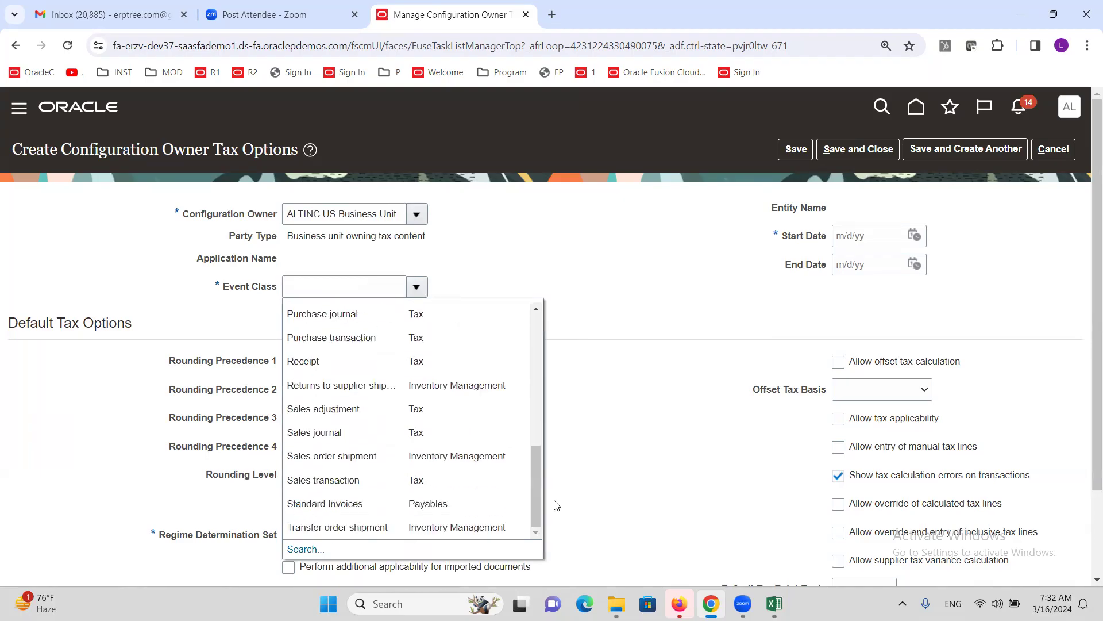
left_click(358, 504)
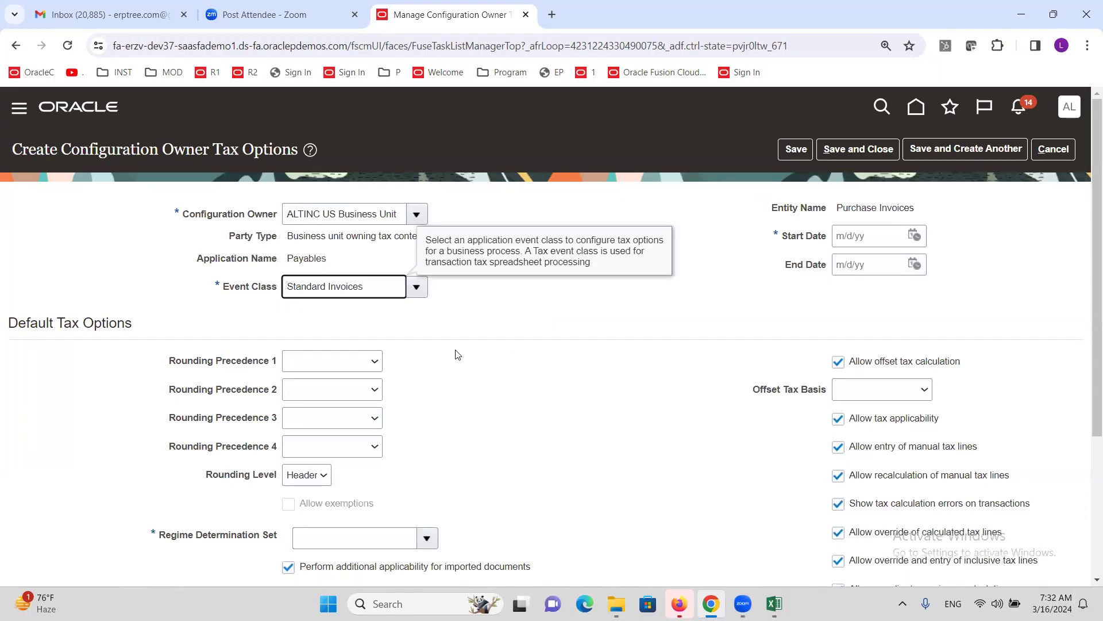
- Set the tax option's start date to 3/1/24 and regime determination set to TAXREGIME
left_click(483, 310)
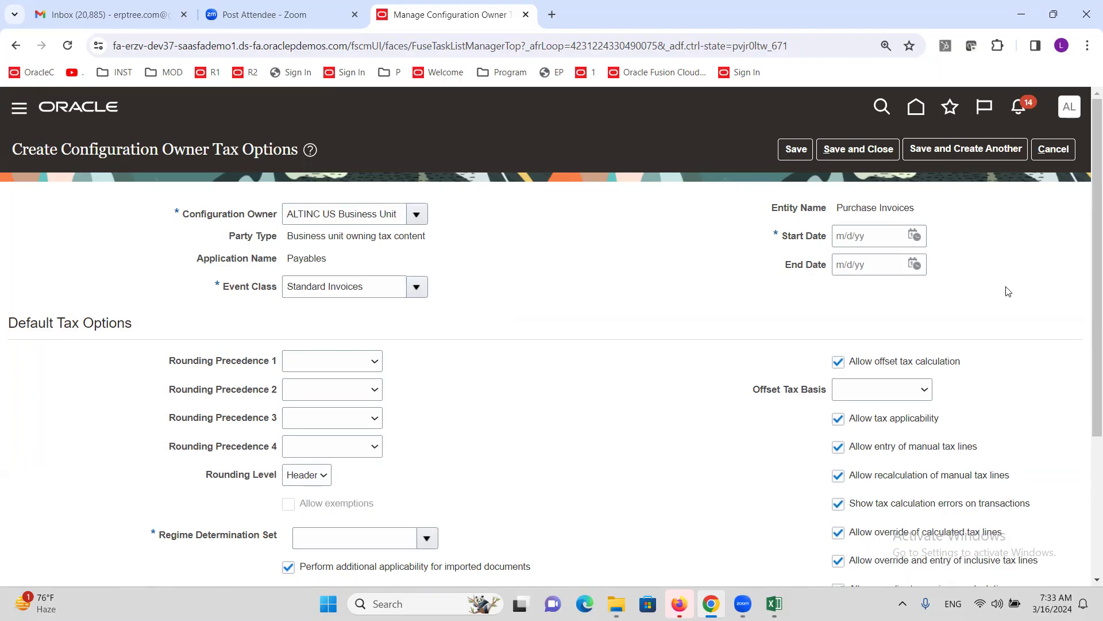
left_click(917, 238)
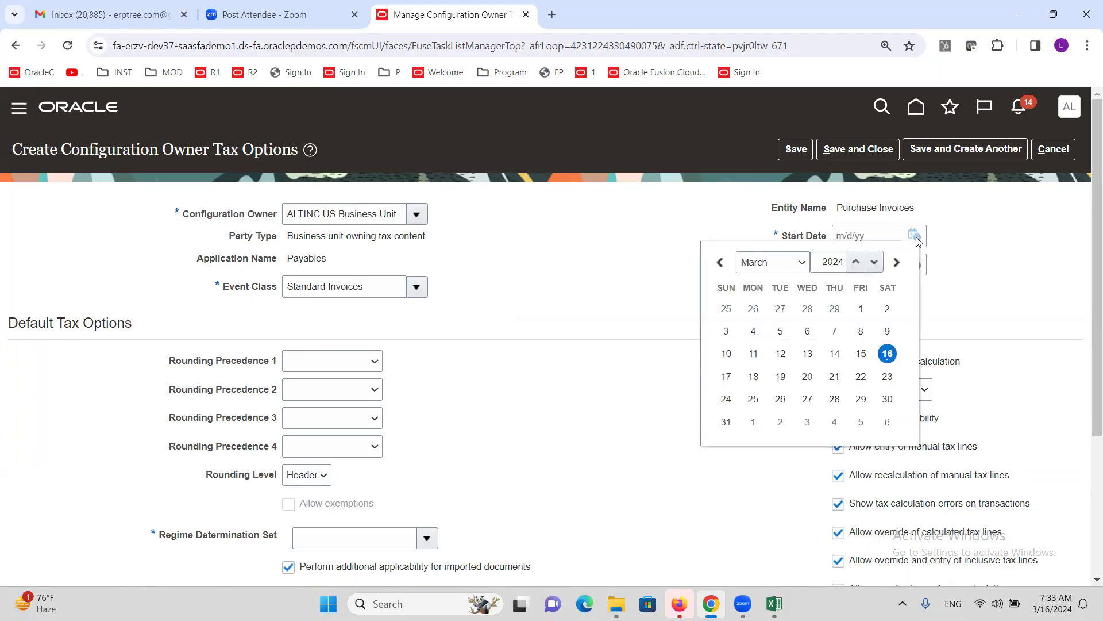
left_click(854, 317)
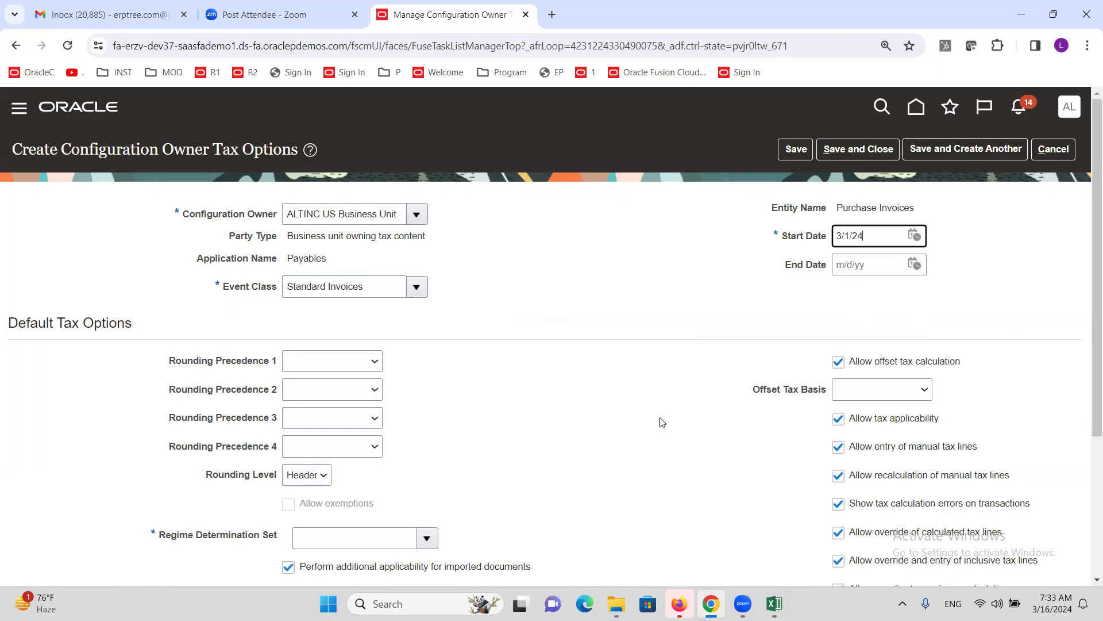
scroll(597, 366, "down", 3)
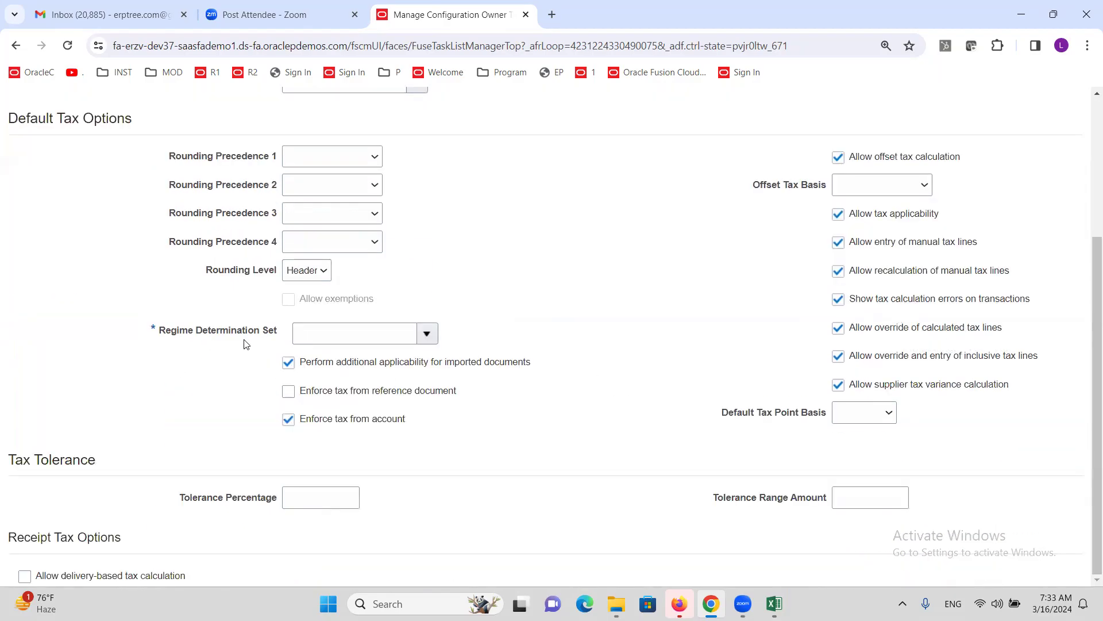
left_click(427, 334)
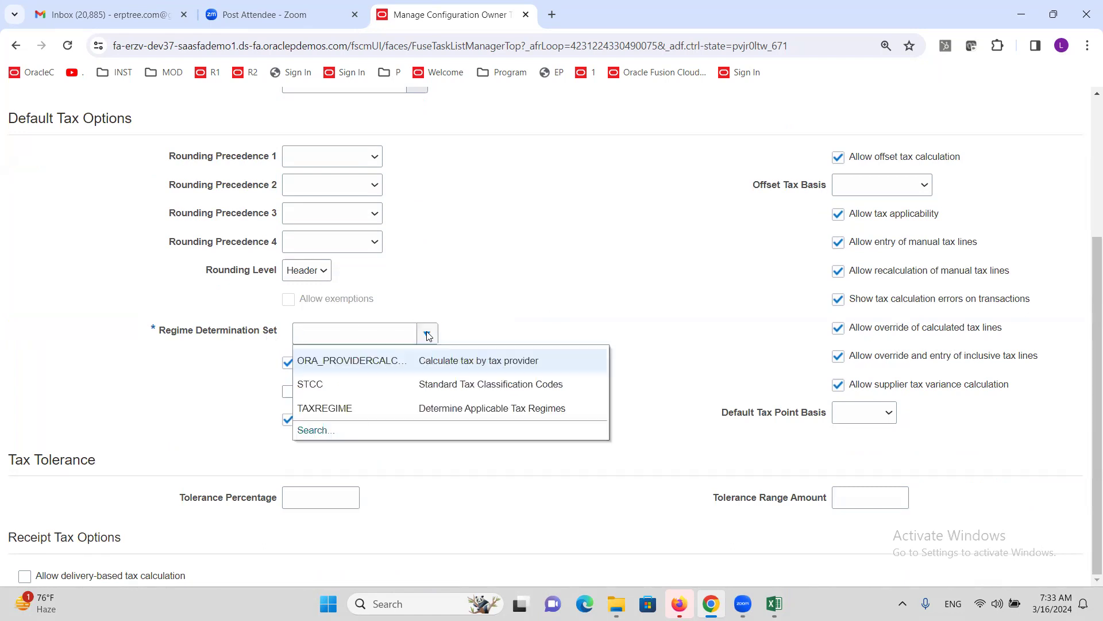
left_click(395, 407)
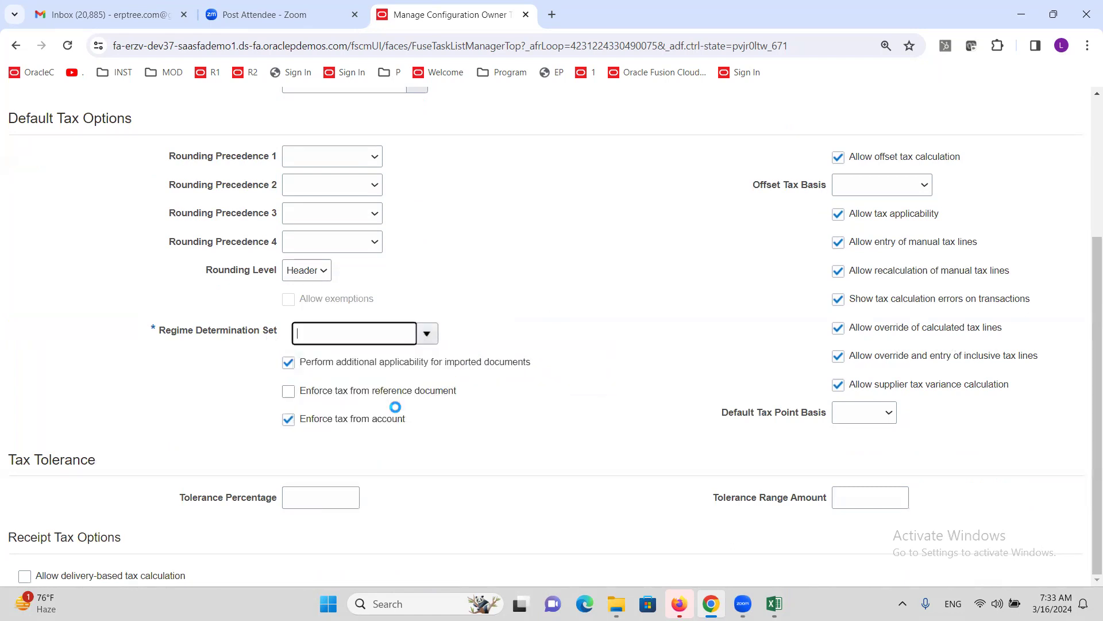
left_click(603, 366)
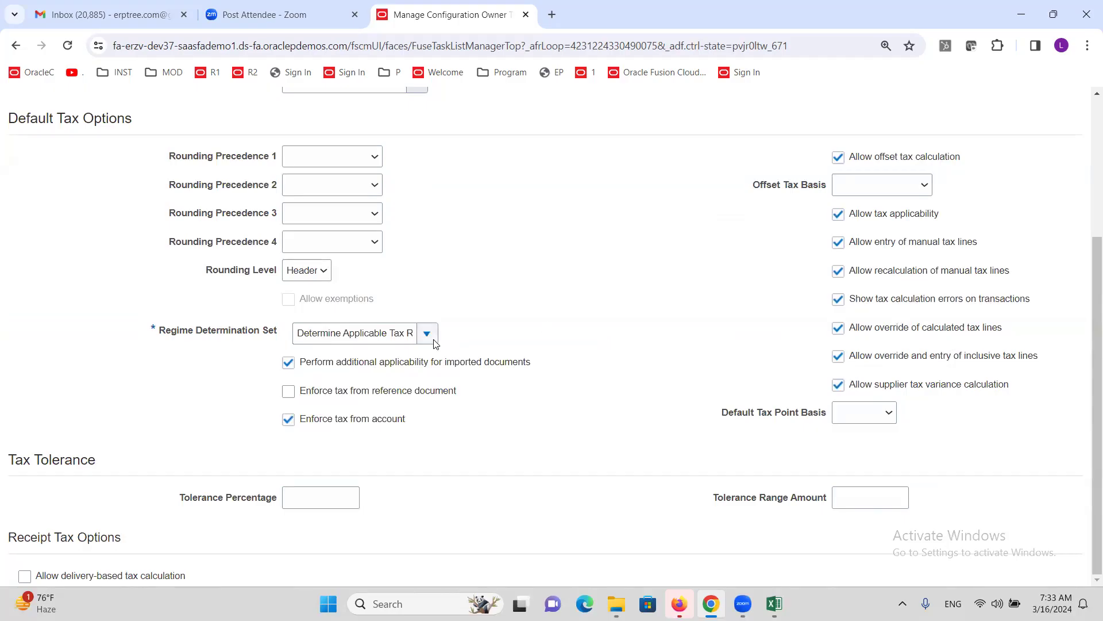
- Save and close the new tax option, then go back to the Excel checklist
scroll(640, 337, "up", 1)
scroll(639, 336, "up", 4)
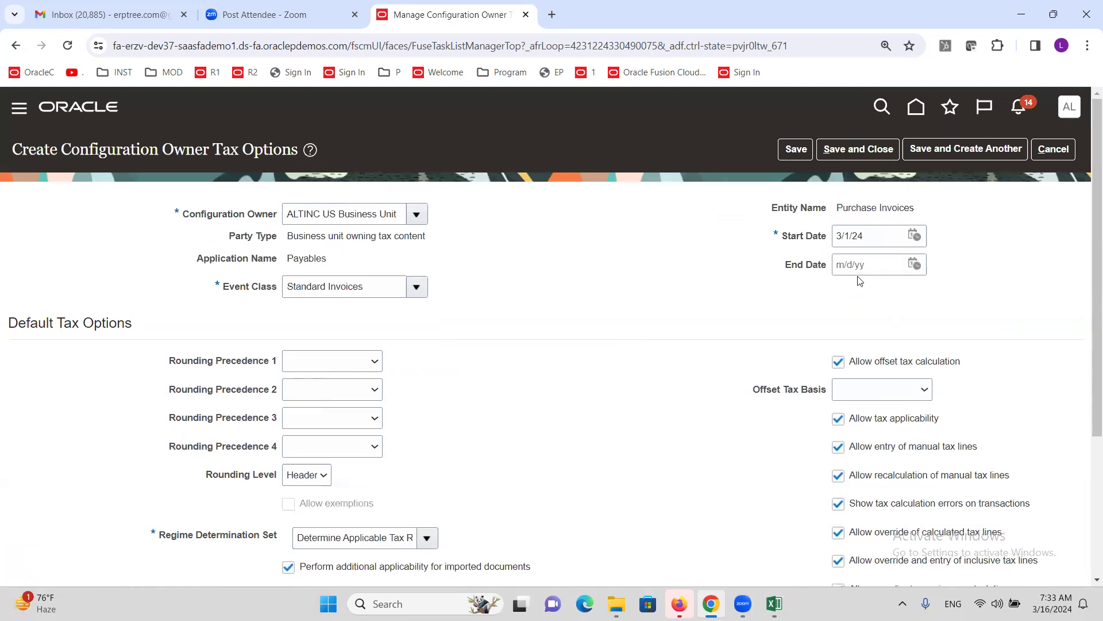
left_click(855, 149)
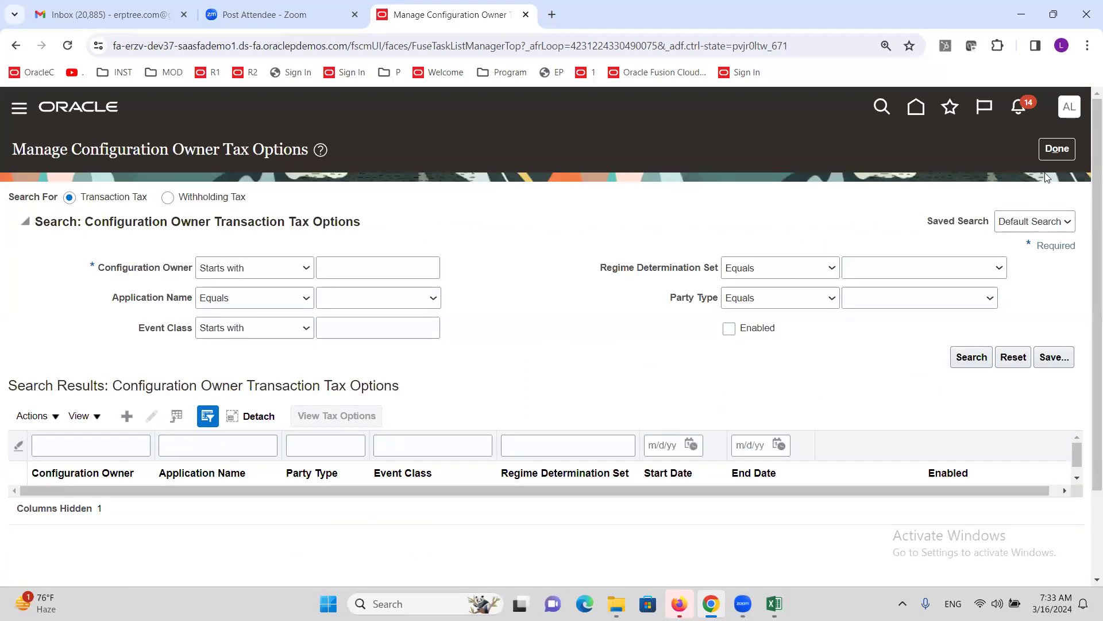
left_click(1050, 152)
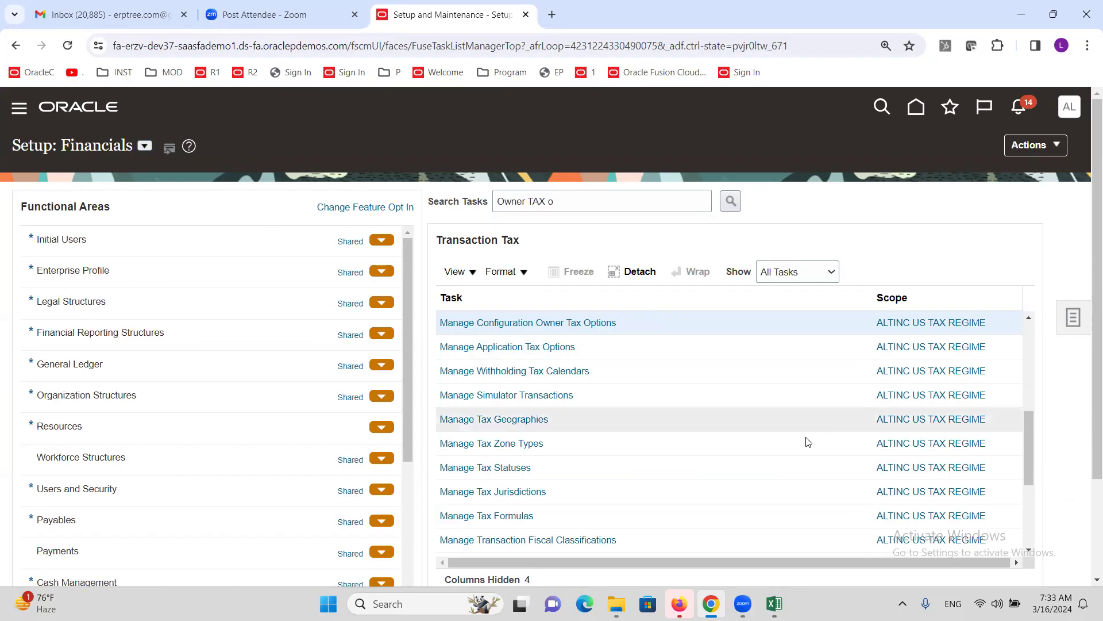
left_click(774, 604)
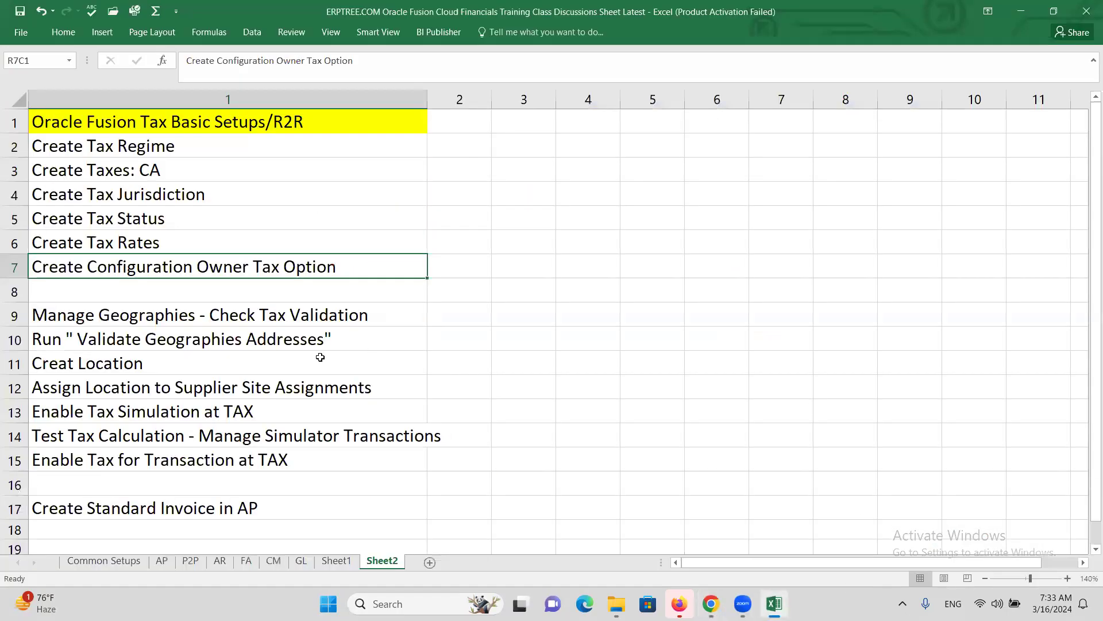
- Review checklist steps from Create Tax Regime through Manage Geographies, then return to Oracle
left_click(145, 151)
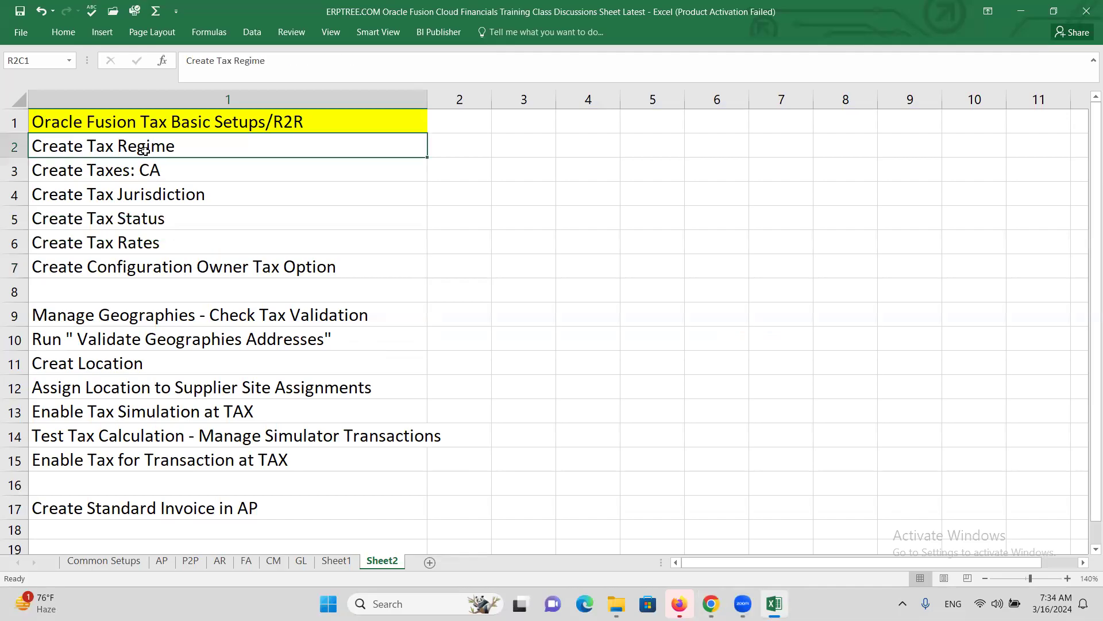
left_click(121, 242)
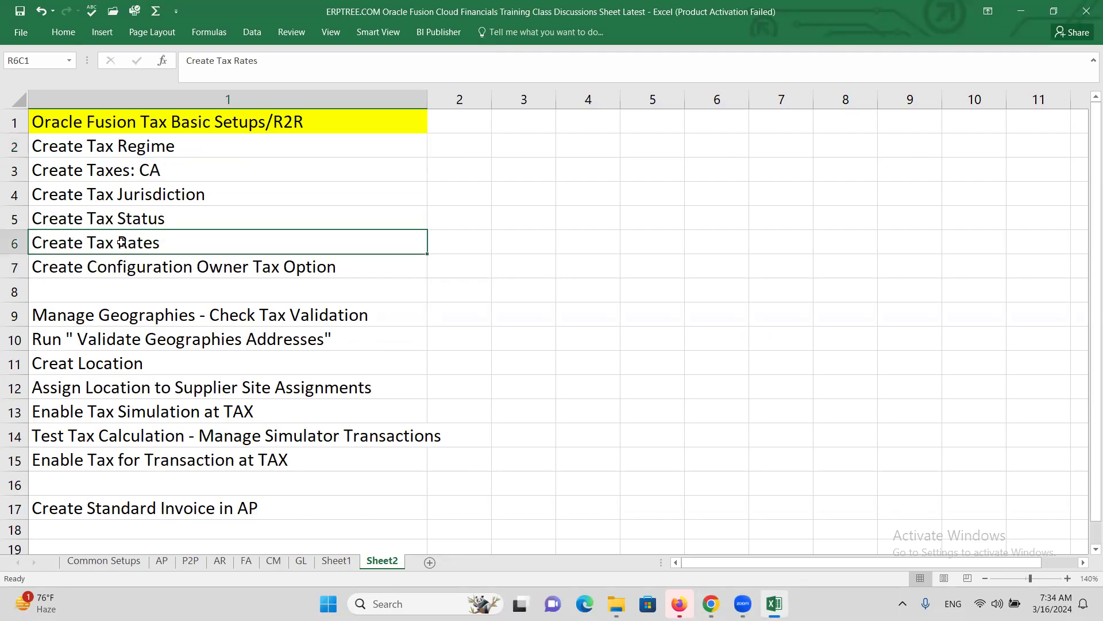
left_click(115, 152)
left_click(135, 253)
left_click_drag(124, 148, 151, 237)
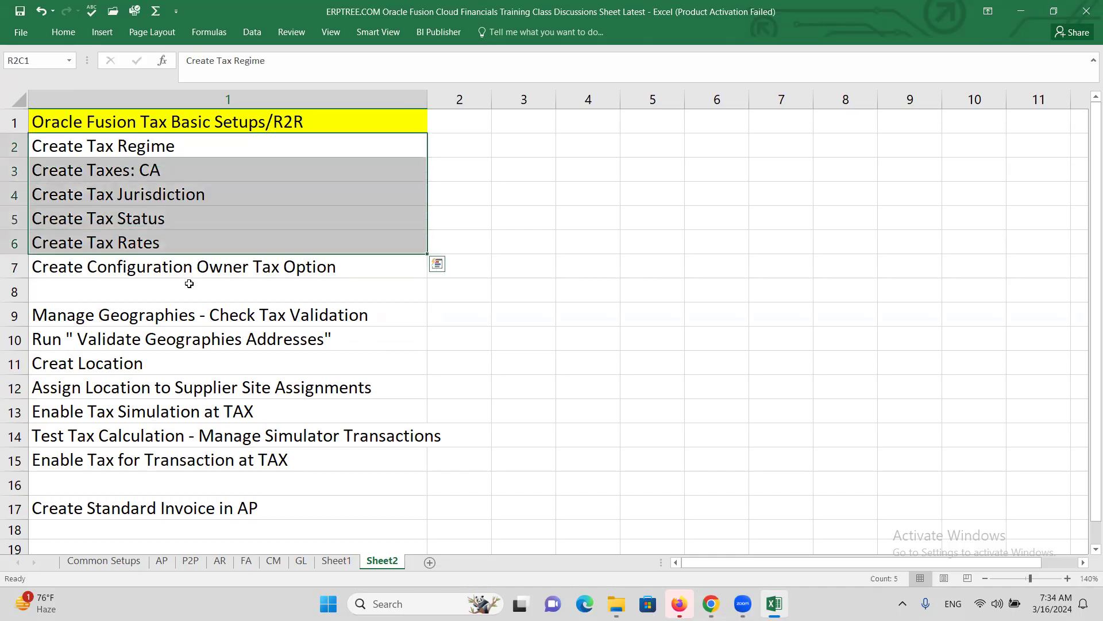
left_click(170, 266)
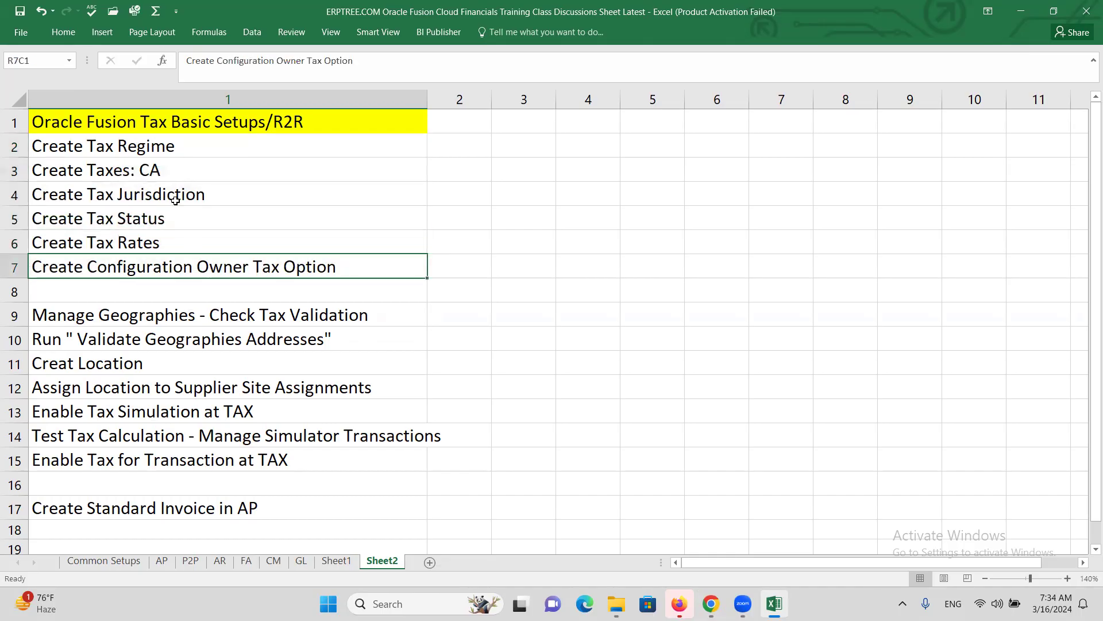
left_click(131, 315)
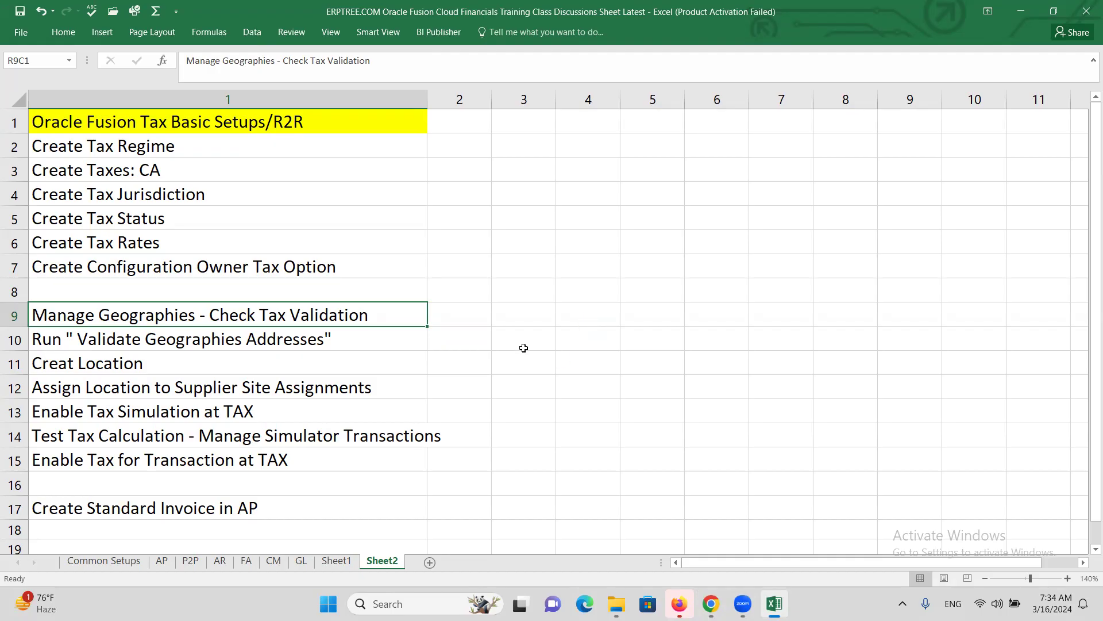
key("alt+Tab")
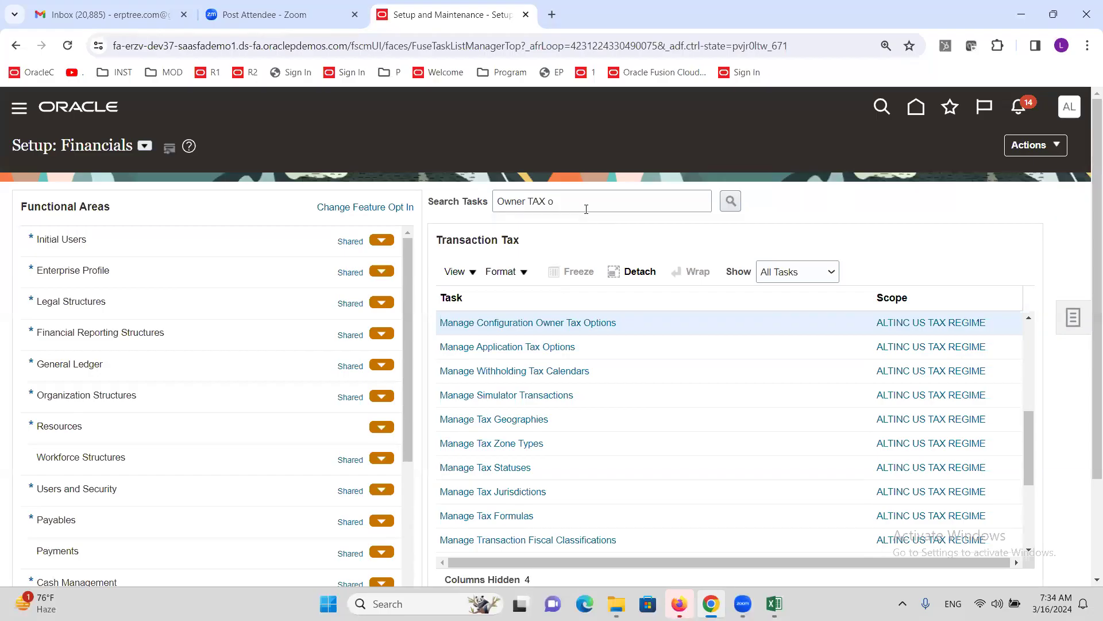
- Search setup tasks for 'manage Geog' and open Manage Geographies
left_click(1073, 318)
left_click(966, 347)
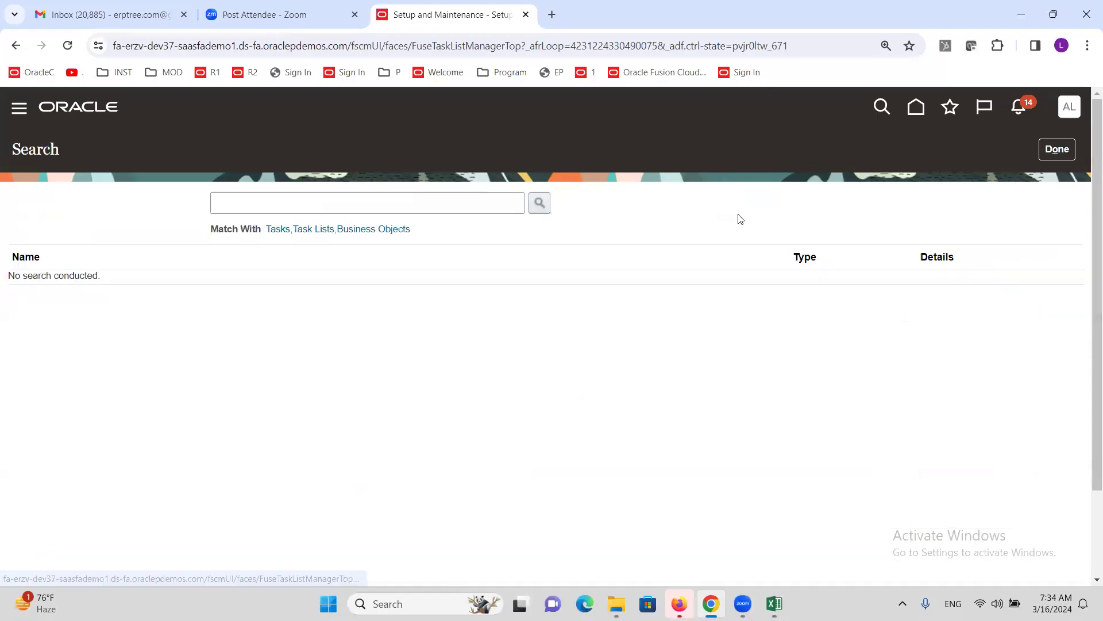
left_click(439, 212)
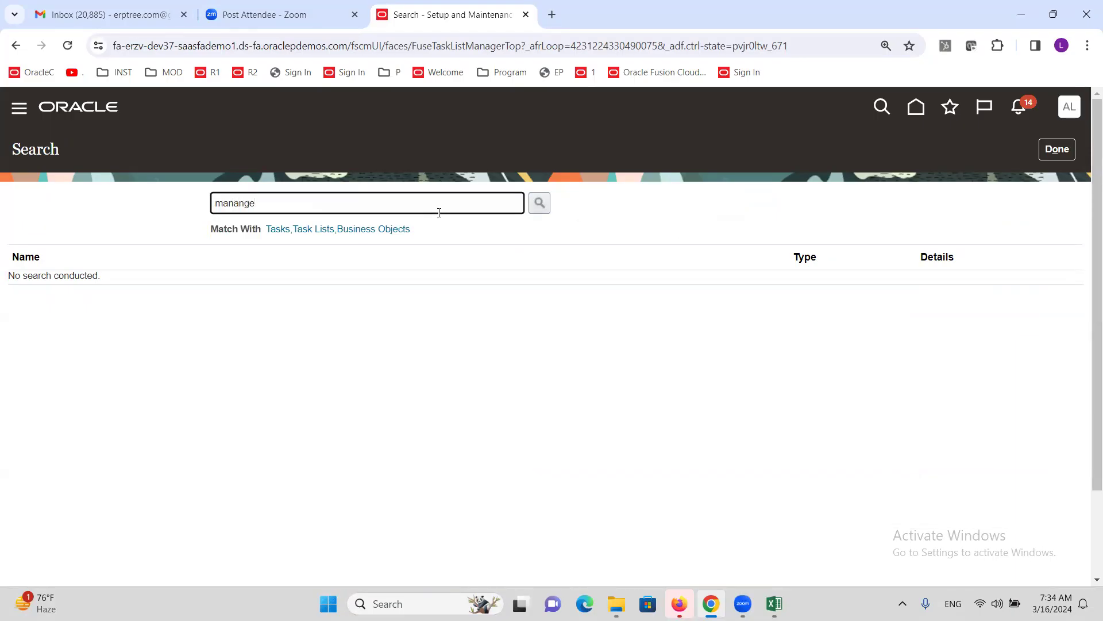
type("manange")
key("BackSpace")
key("BackSpace")
type("g")
key("Return")
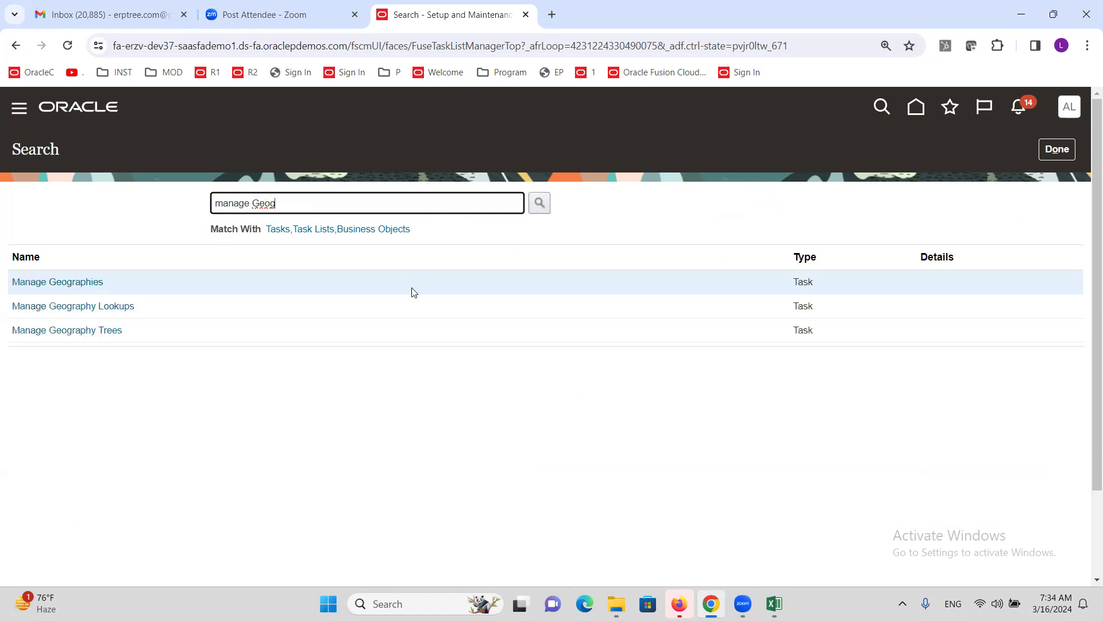
left_click(71, 287)
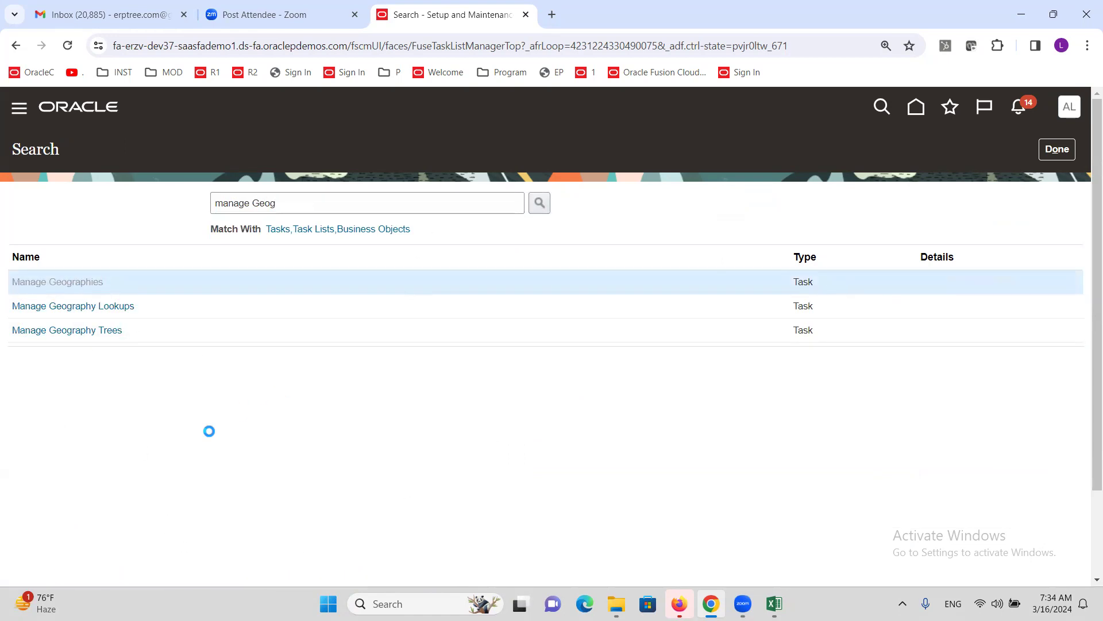
- Find geographies with country code US and open the United States validation settings
left_click(316, 241)
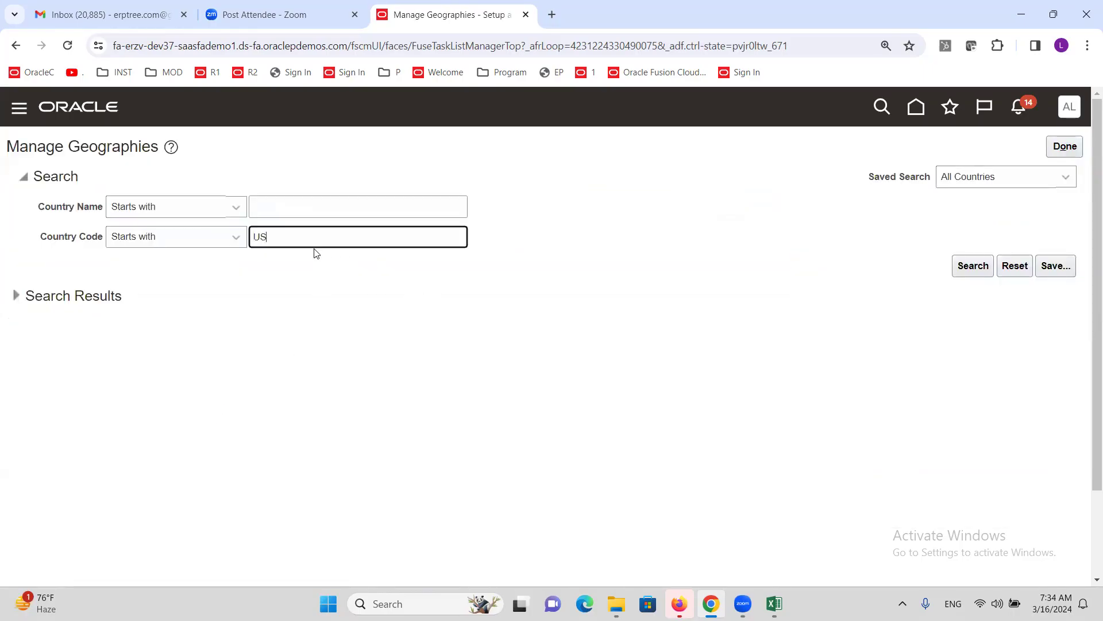
left_click(972, 265)
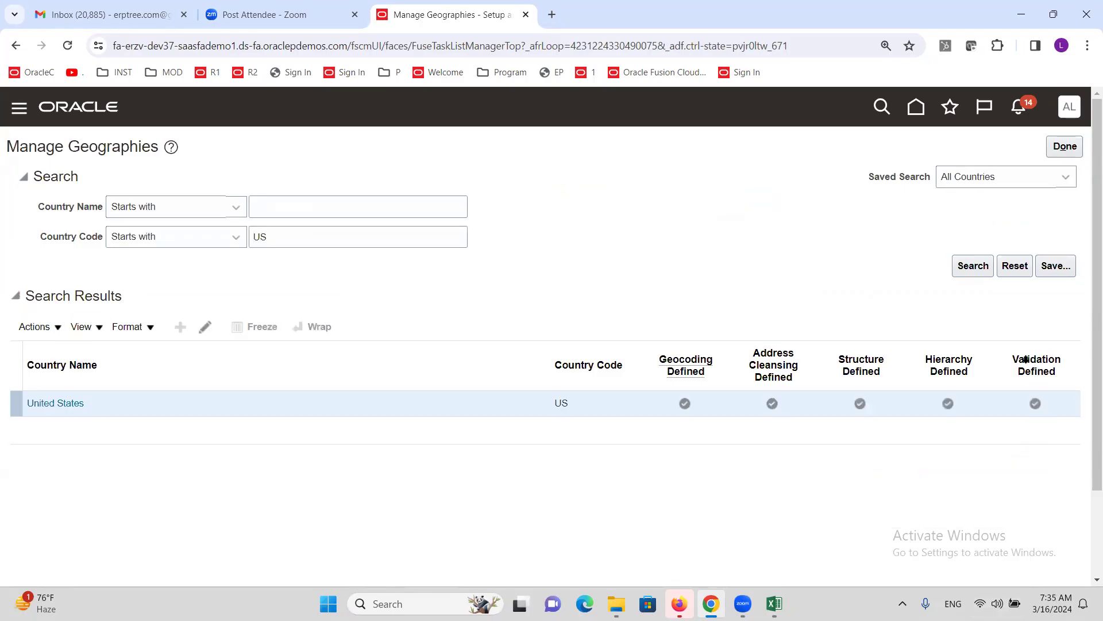
left_click(1035, 403)
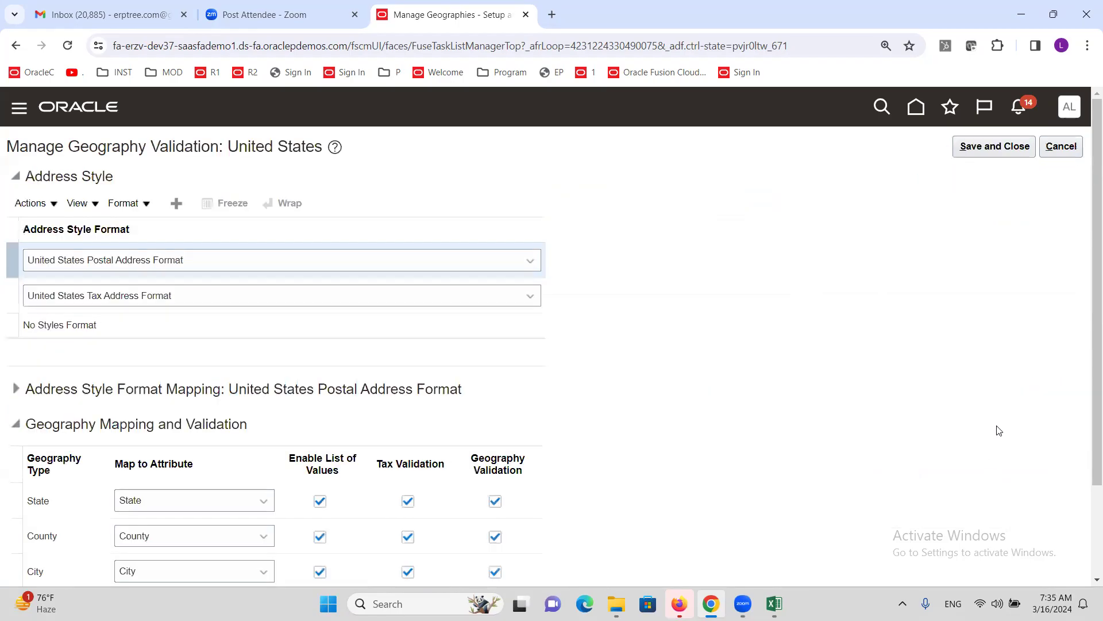
- Check the Postal, Tax and No Styles address format mappings, then cancel without saving
scroll(572, 325, "down", 2)
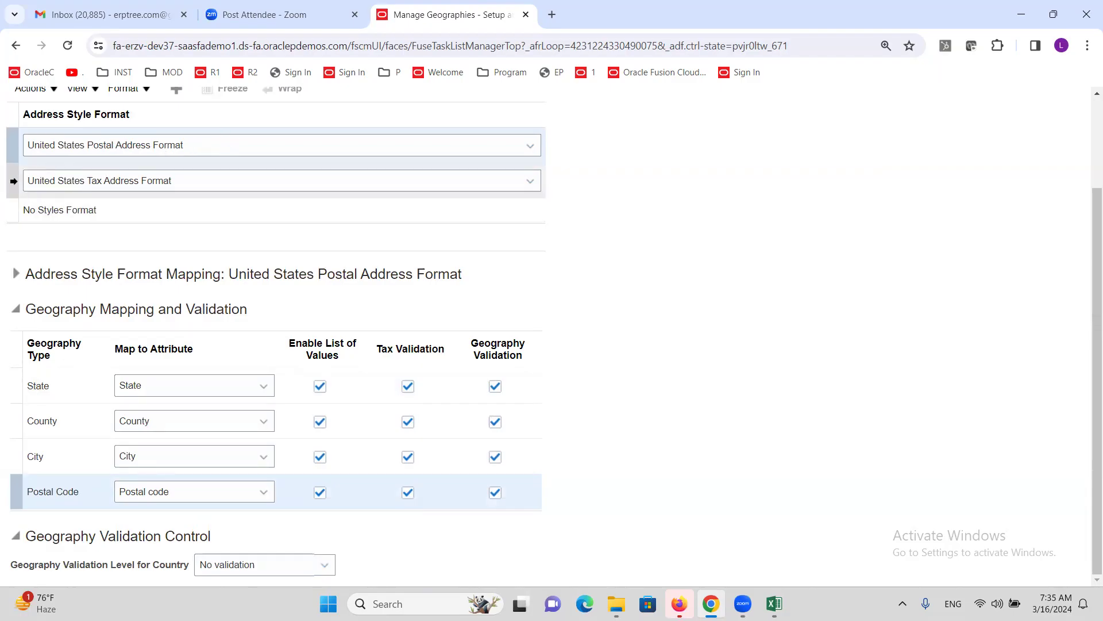
left_click(13, 181)
left_click(9, 211)
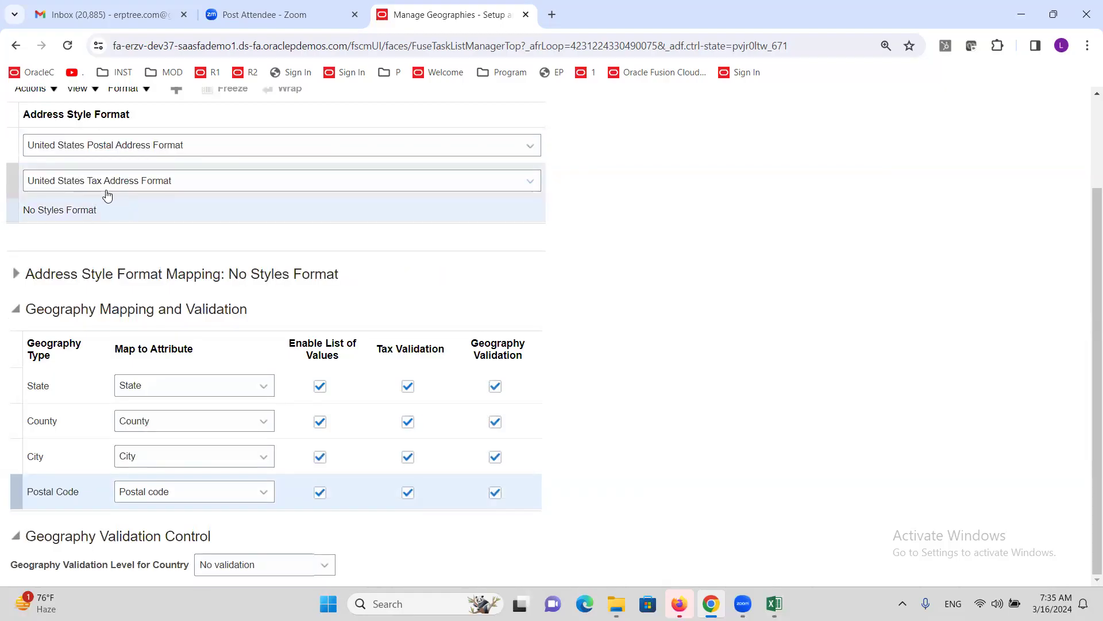
left_click(13, 148)
left_click(14, 174)
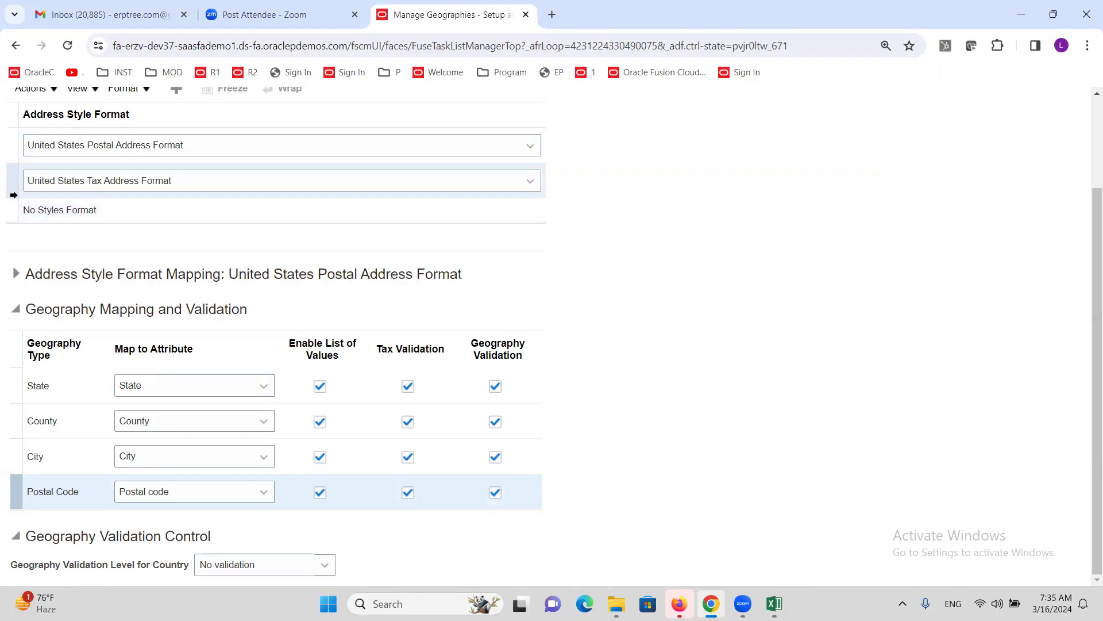
left_click(15, 211)
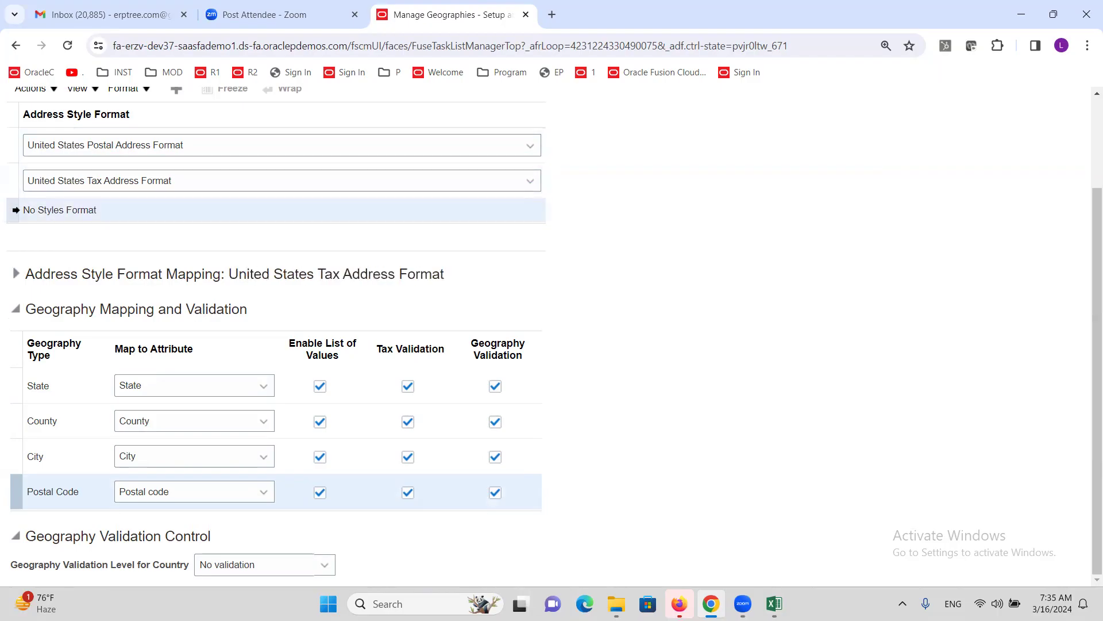
left_click(10, 180)
left_click(16, 209)
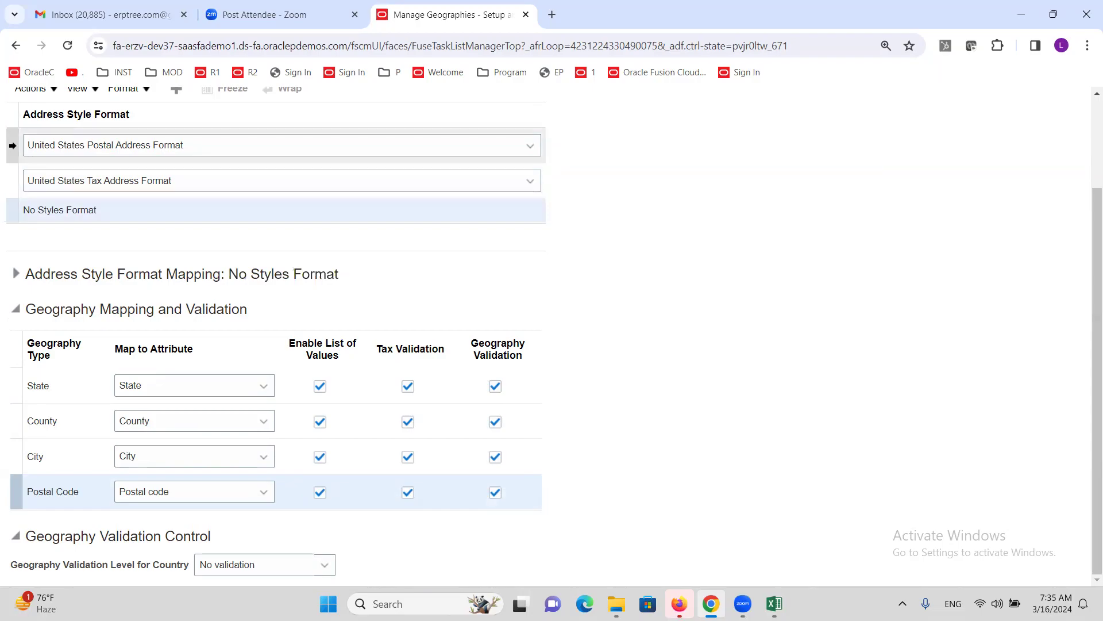
left_click(10, 145)
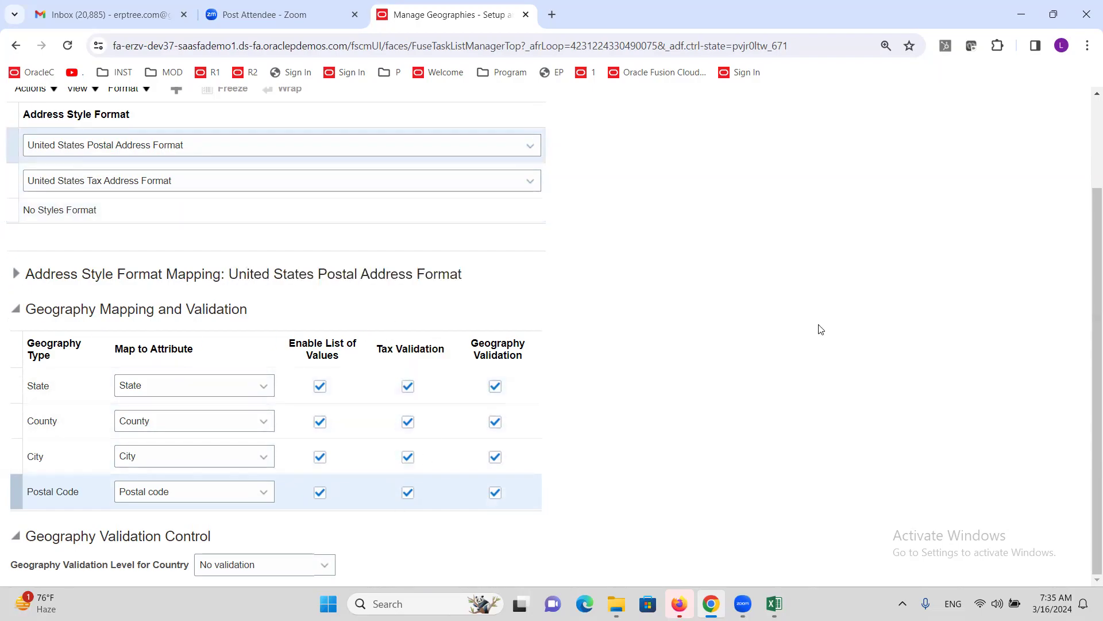
scroll(844, 313, "up", 2)
left_click(1043, 151)
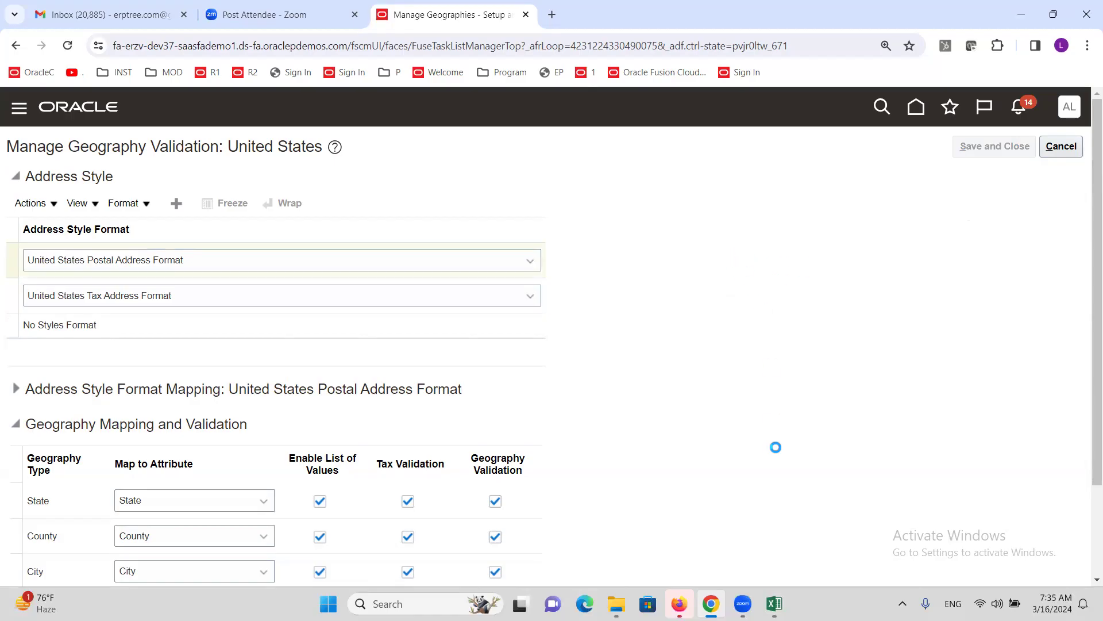
left_click(774, 604)
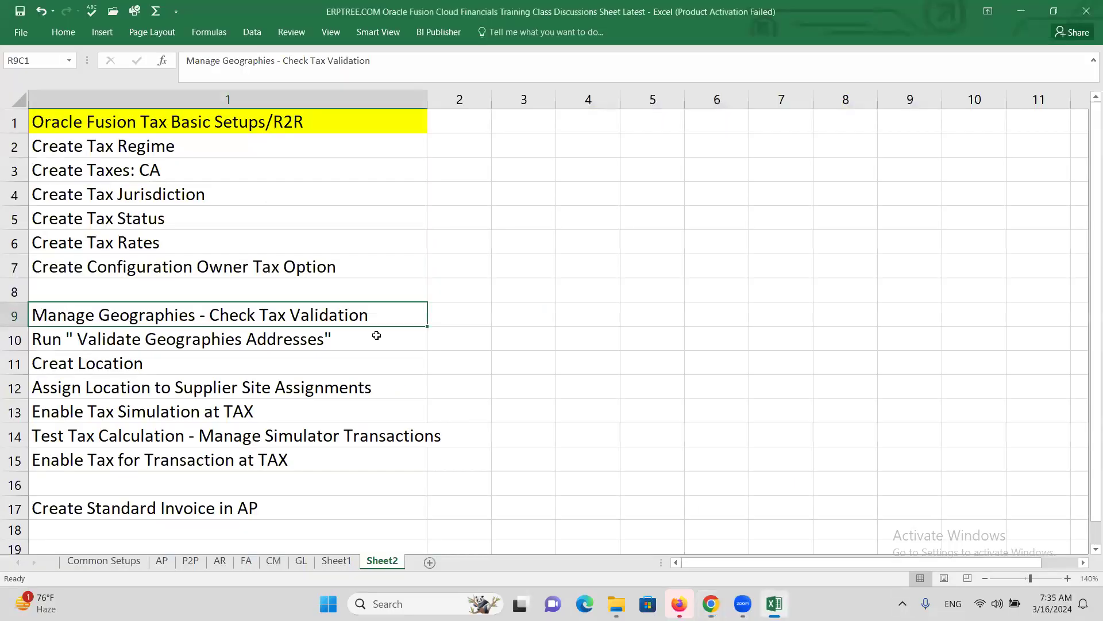
left_click(150, 341)
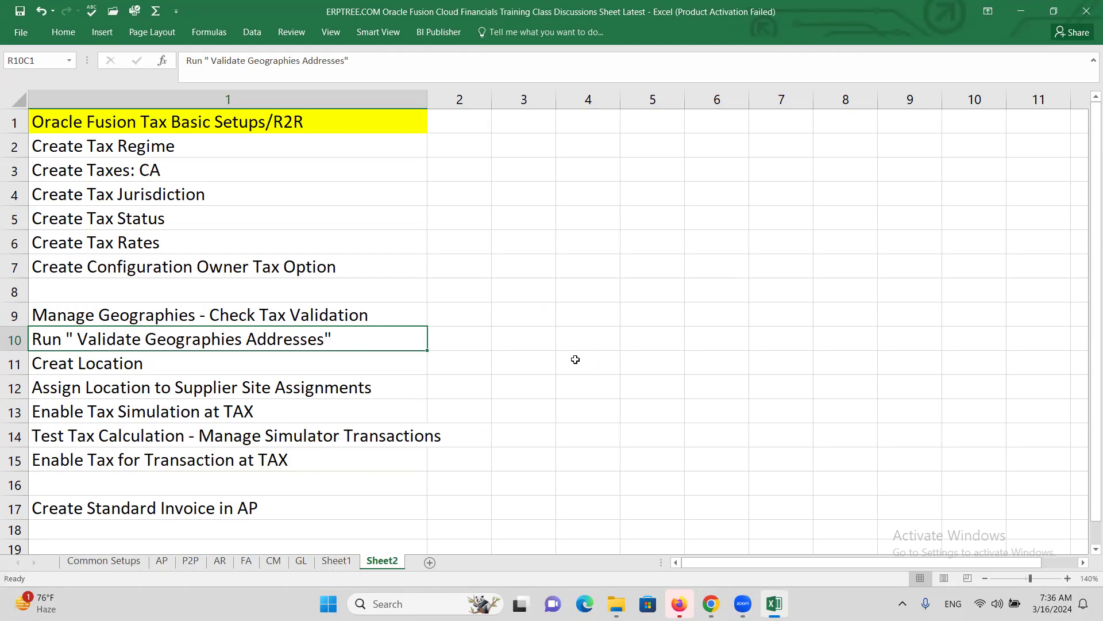
key("alt+Tab")
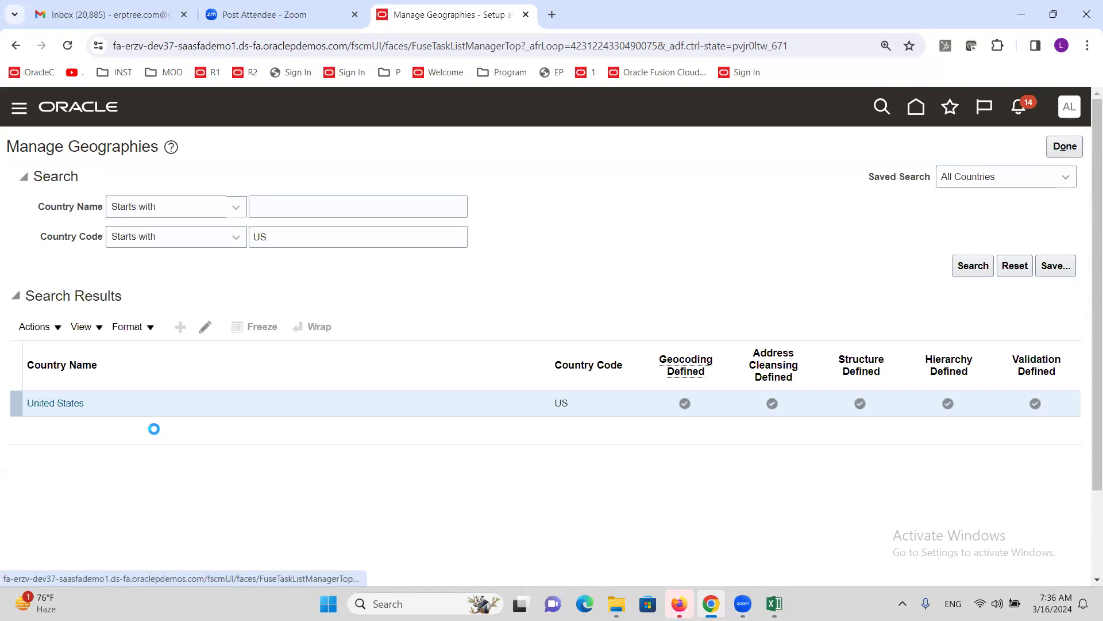
- Open Scheduled Processes from the Navigator's Tools and begin scheduling a new process
scroll(99, 394, "down", 6)
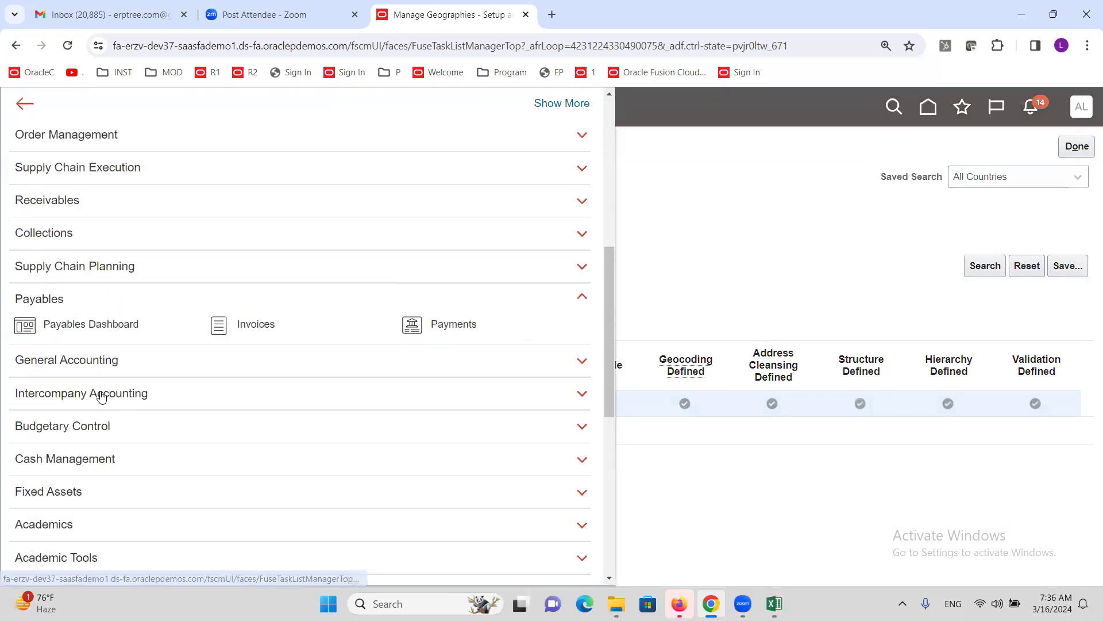
scroll(106, 398, "down", 6)
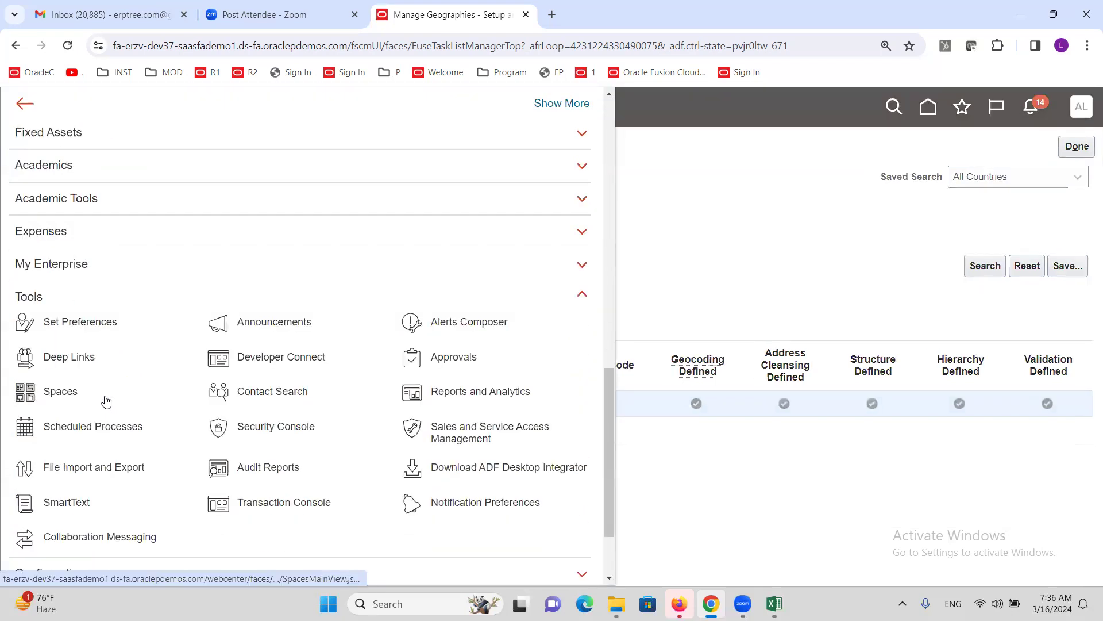
left_click(113, 430)
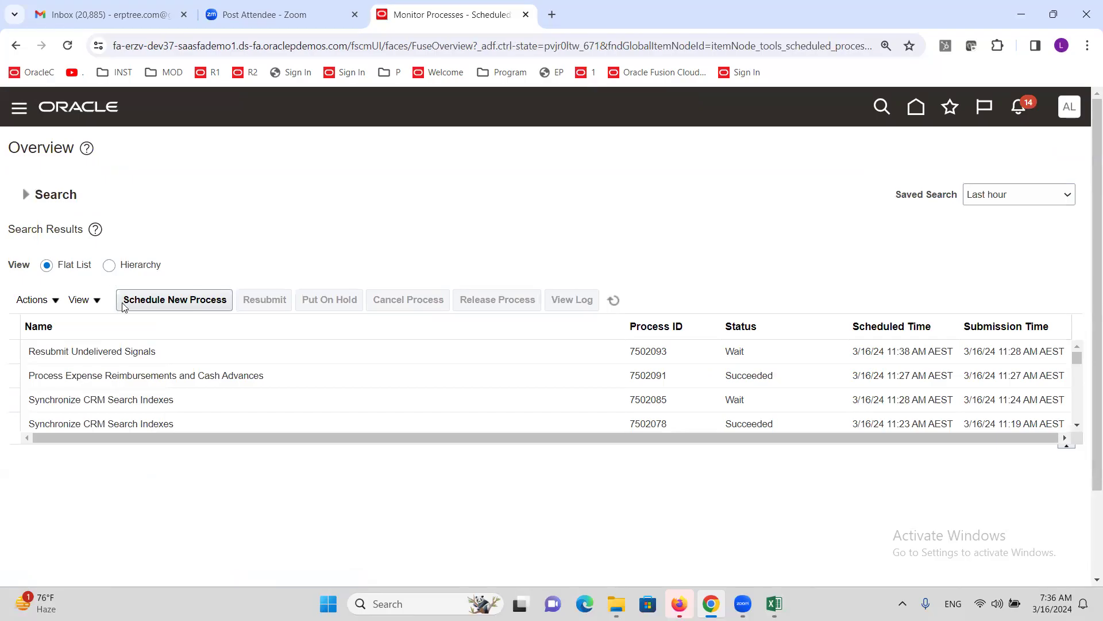
left_click(148, 306)
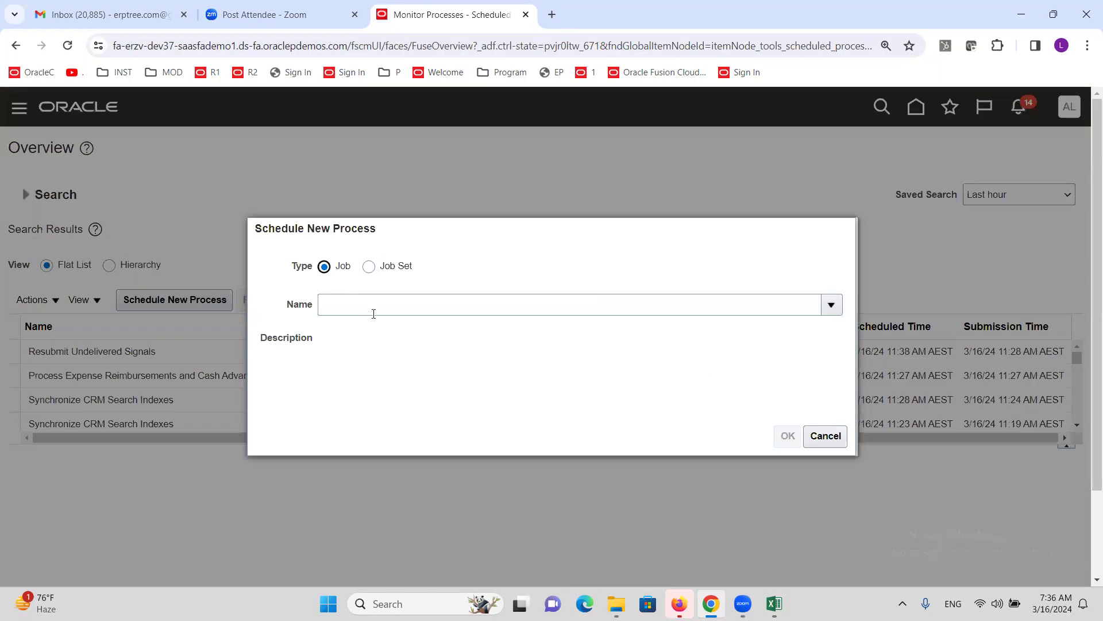
- Choose the Validate Geographies of Addresses Against Master Geographies job by typing 'Validate ge'
left_click(373, 312)
type("Validate ge")
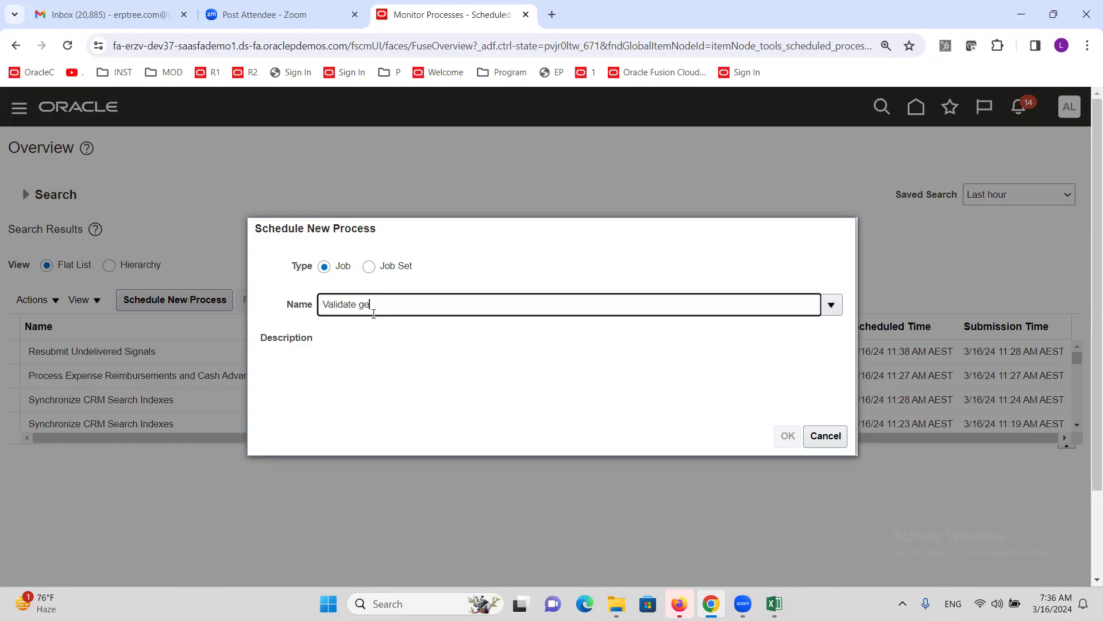
key("Tab")
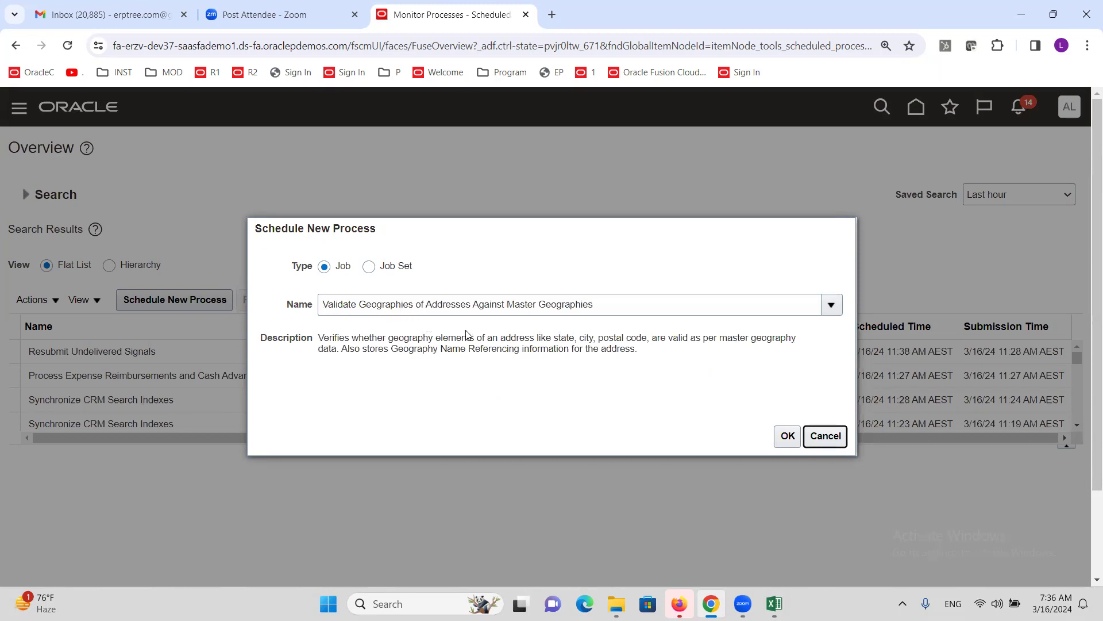
left_click(596, 305)
left_click_drag(595, 305, 520, 305)
left_click(473, 397)
left_click_drag(317, 337, 653, 359)
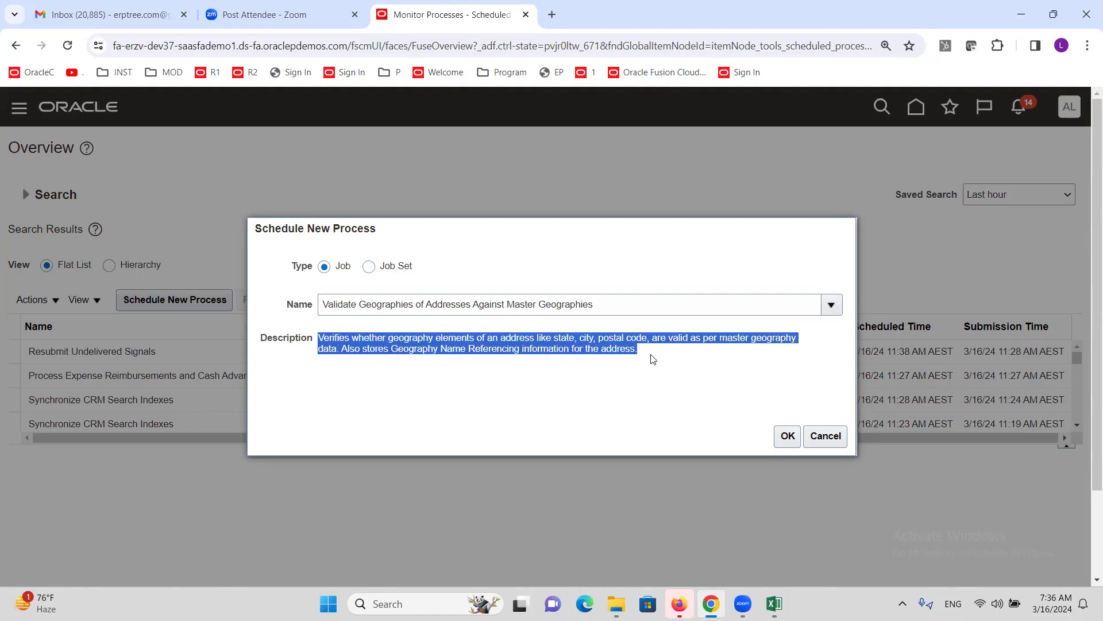
left_click(573, 397)
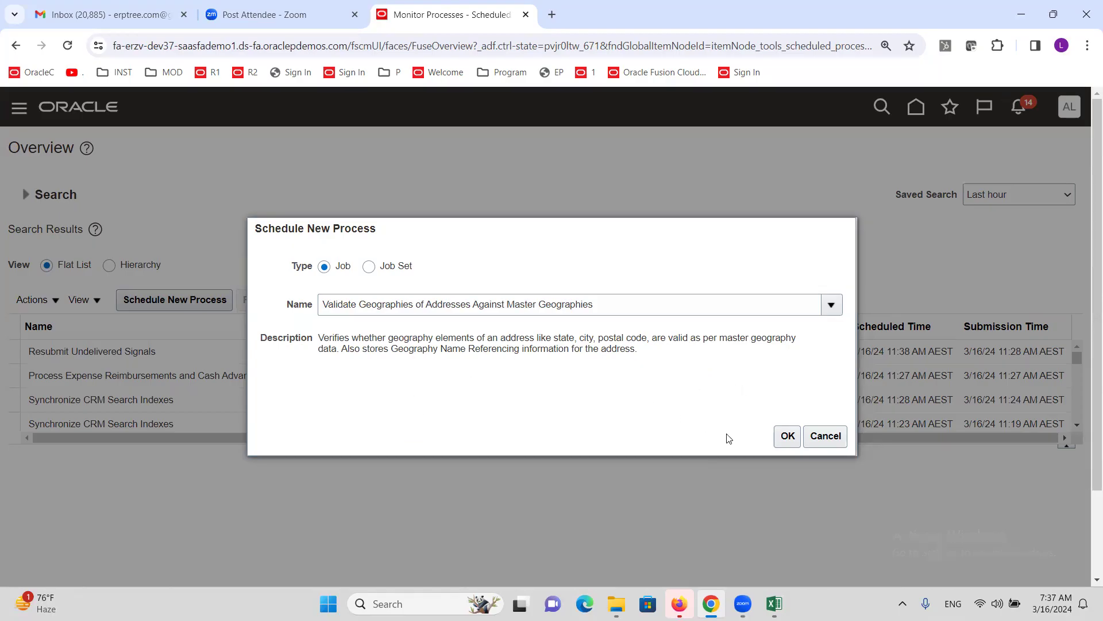
- Submit the job and acknowledge the confirmation for process 7502176
left_click(787, 436)
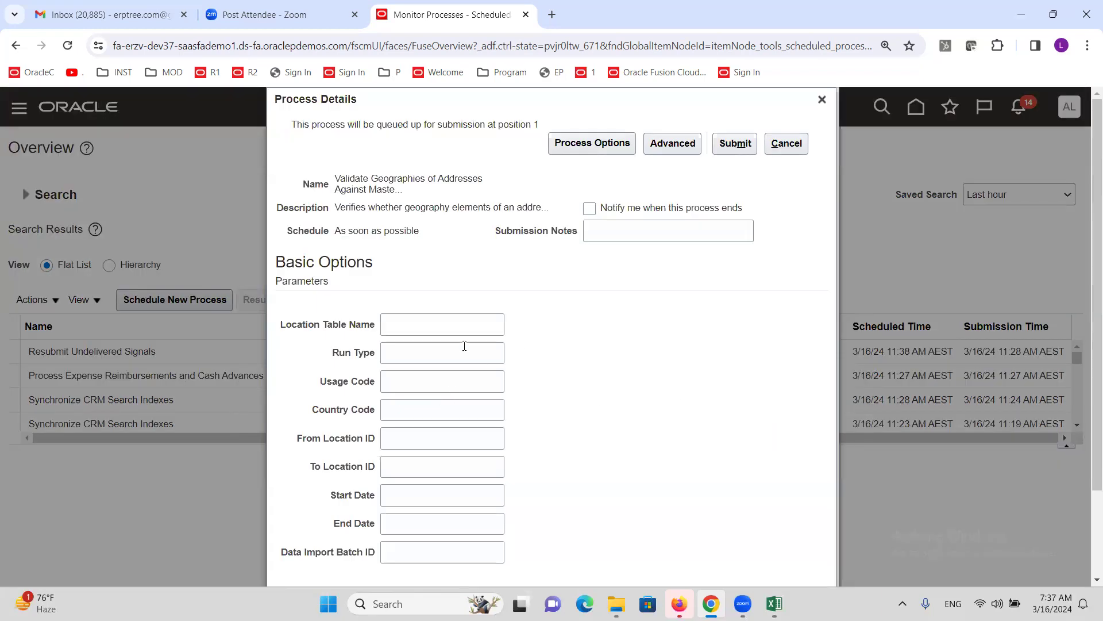
left_click(734, 147)
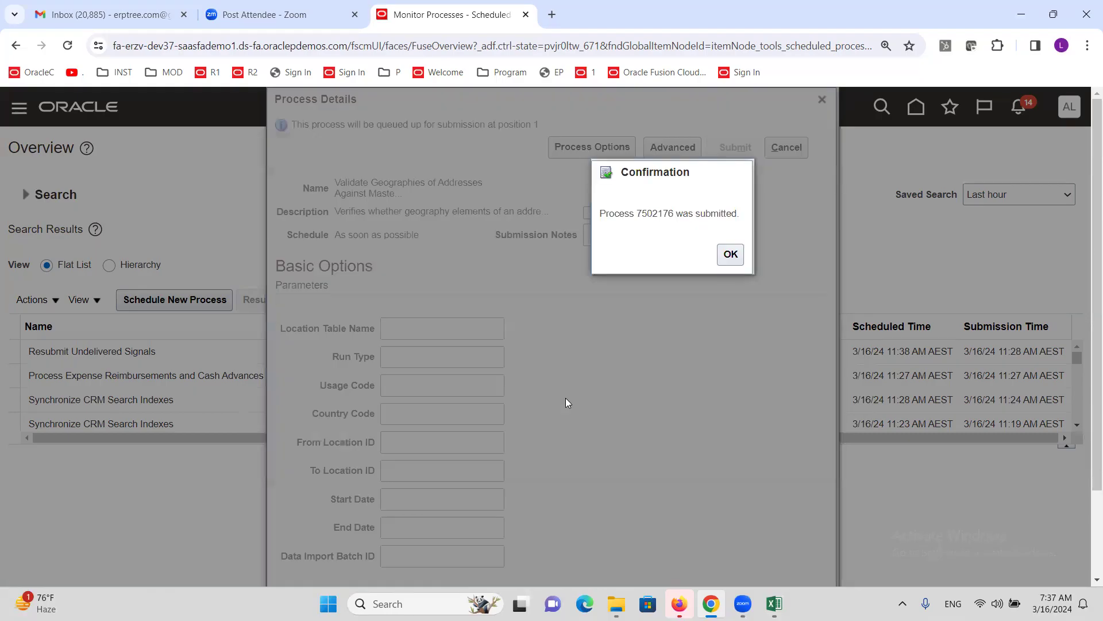
left_click(731, 254)
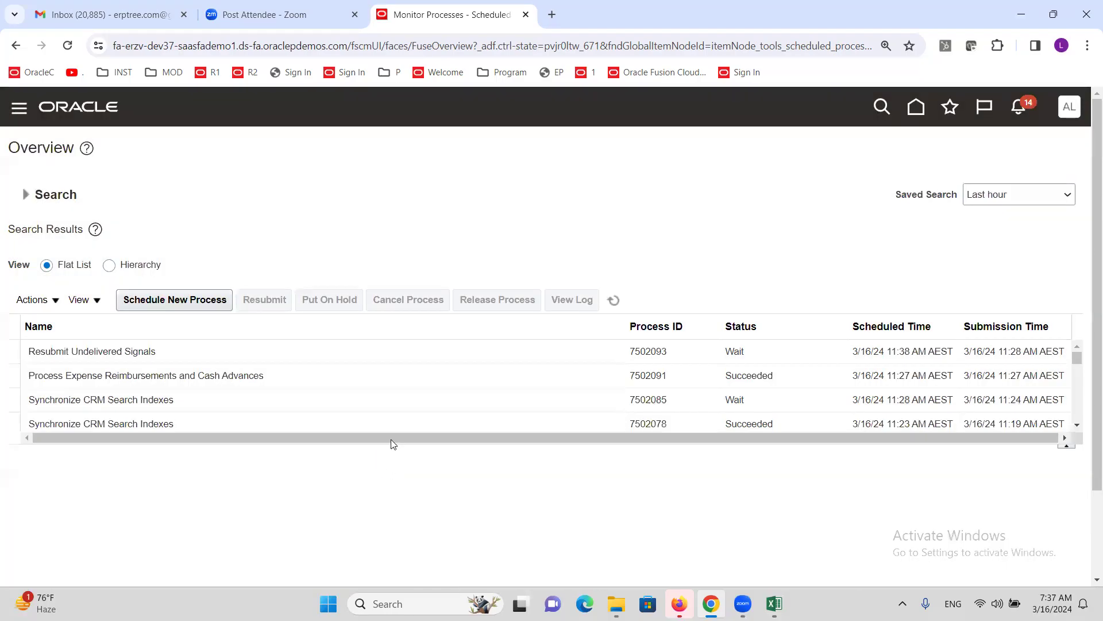
- Refresh the process list repeatedly until process 7502176 shows with status Retrying
left_click(613, 300)
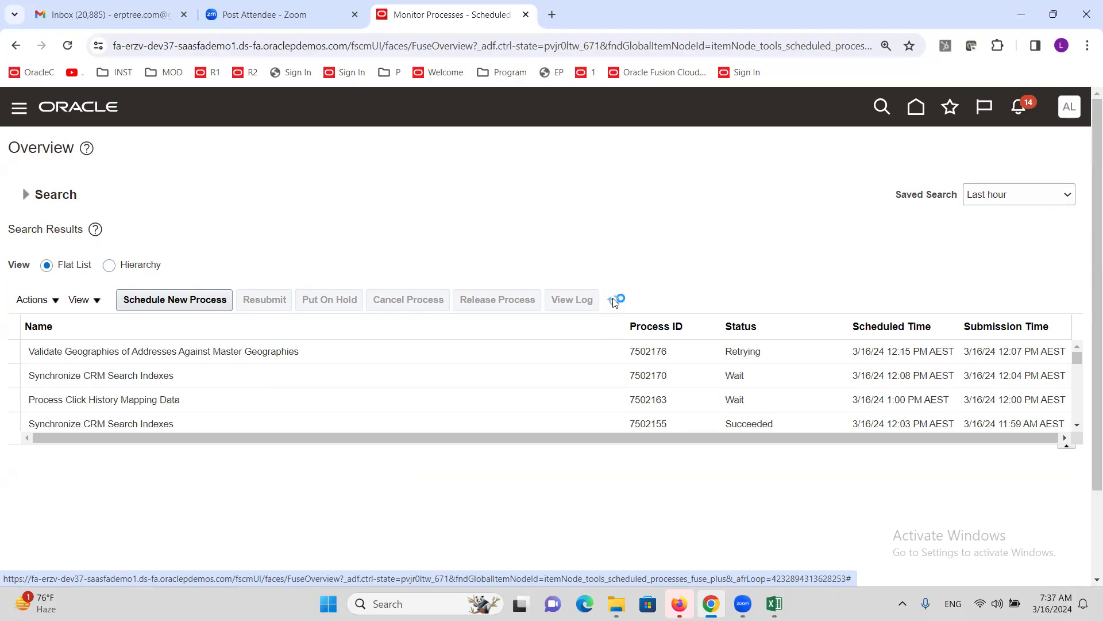
left_click(613, 299)
left_click(613, 299)
left_click(613, 299)
left_click(613, 299)
left_click(613, 299)
left_click(614, 299)
left_click(613, 299)
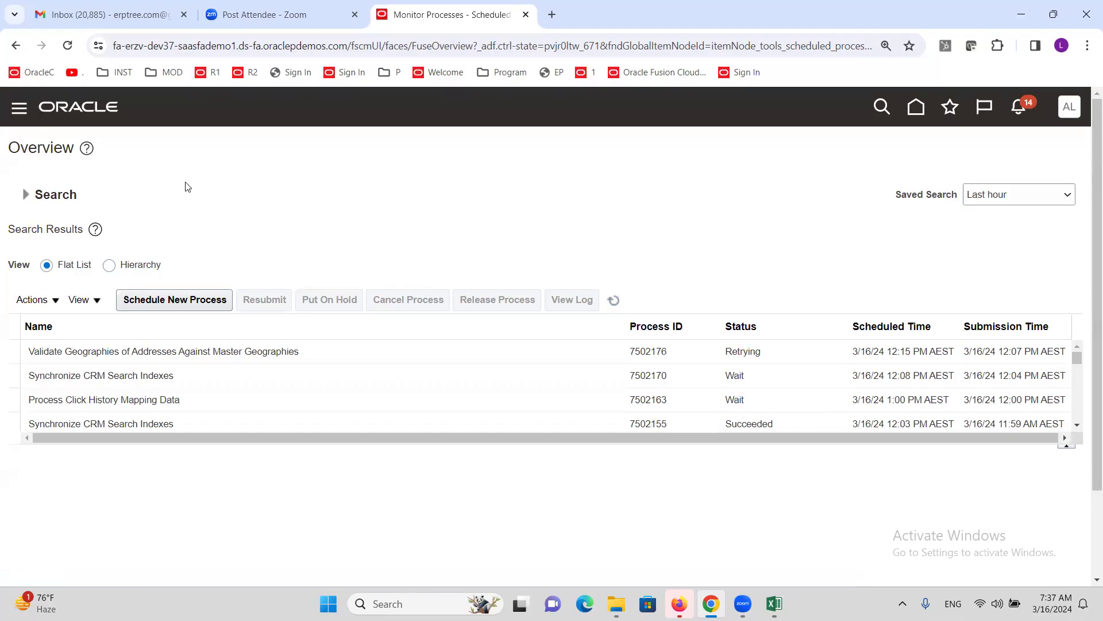
left_click(614, 301)
left_click(614, 300)
left_click(609, 301)
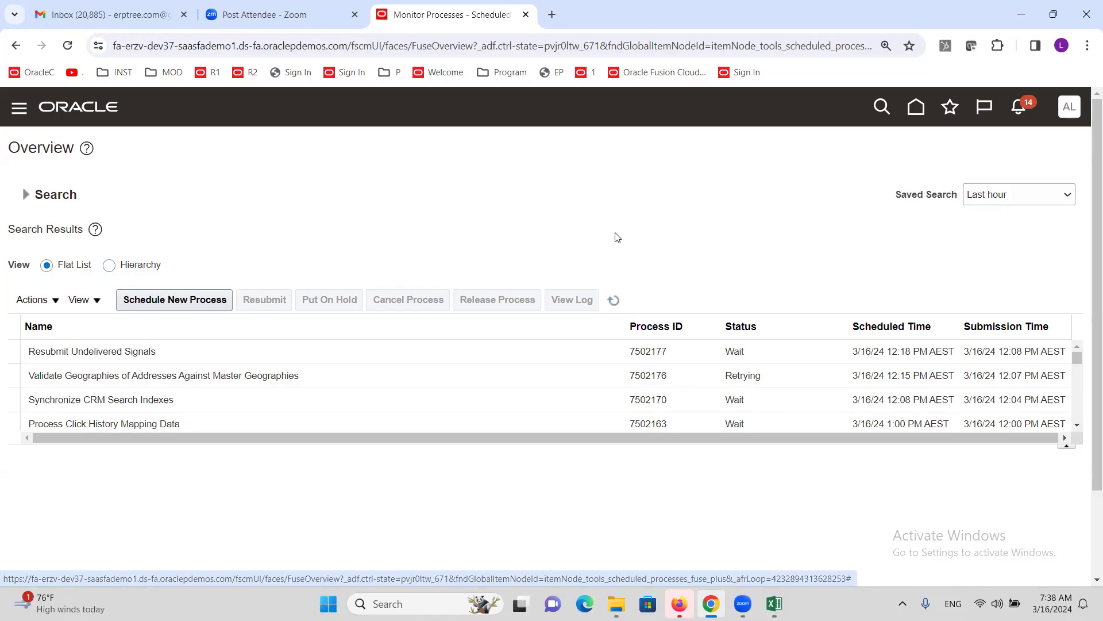
left_click(612, 299)
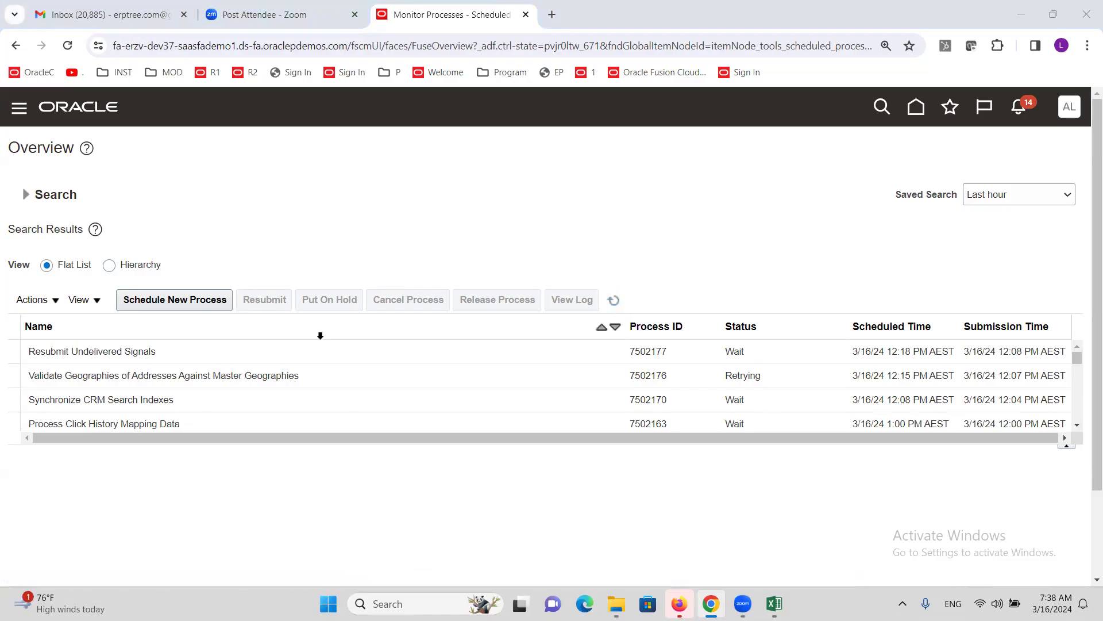
key("alt+Tab")
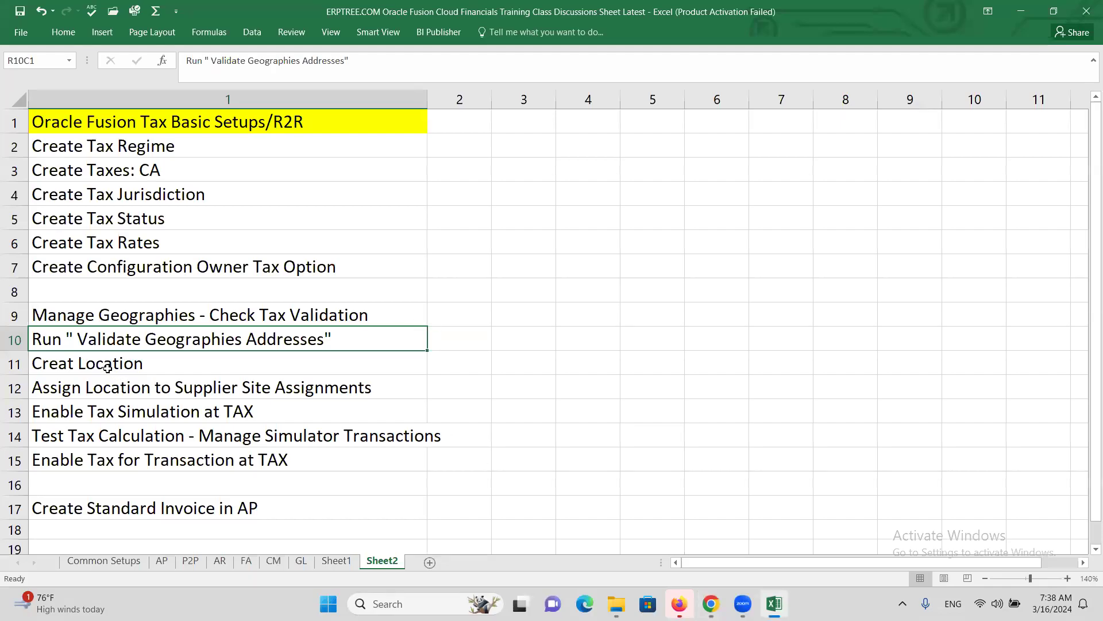
- Confirm in the Excel checklist that Creat Location is next, then return to Oracle
left_click(106, 363)
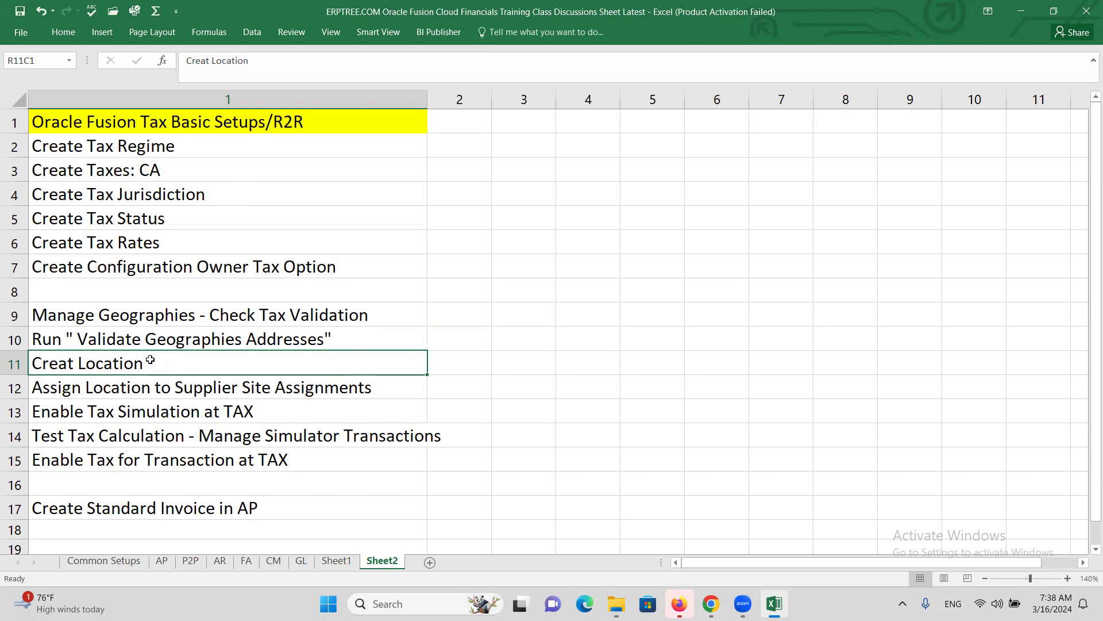
key("alt+Tab")
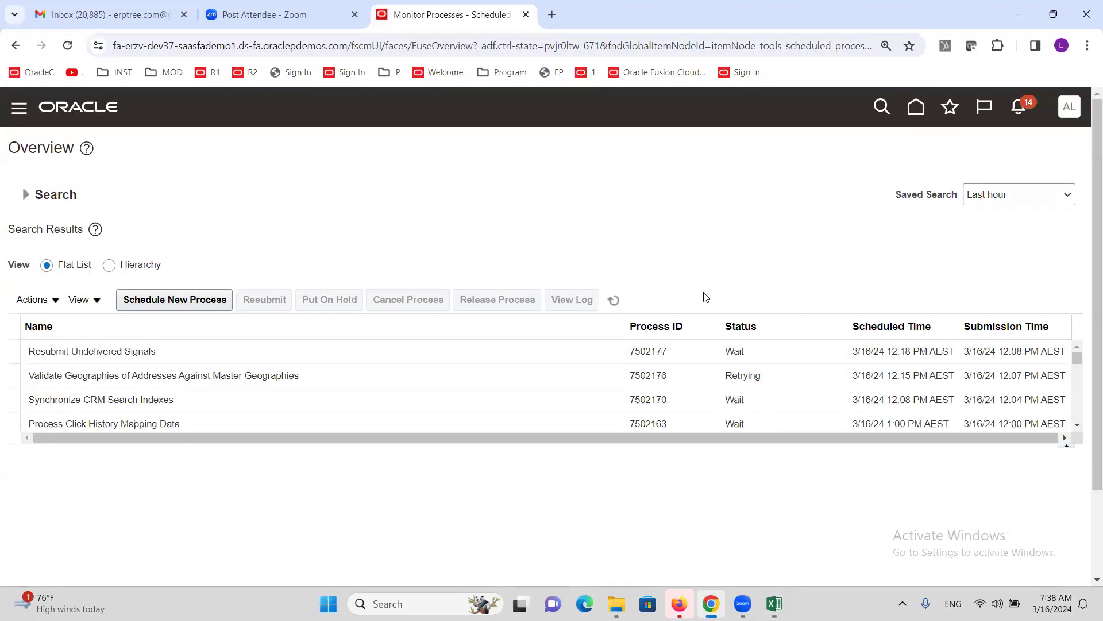
- Search Setup and Maintenance tasks for 'manage locations' and open the Manage Locations task
left_click(1069, 110)
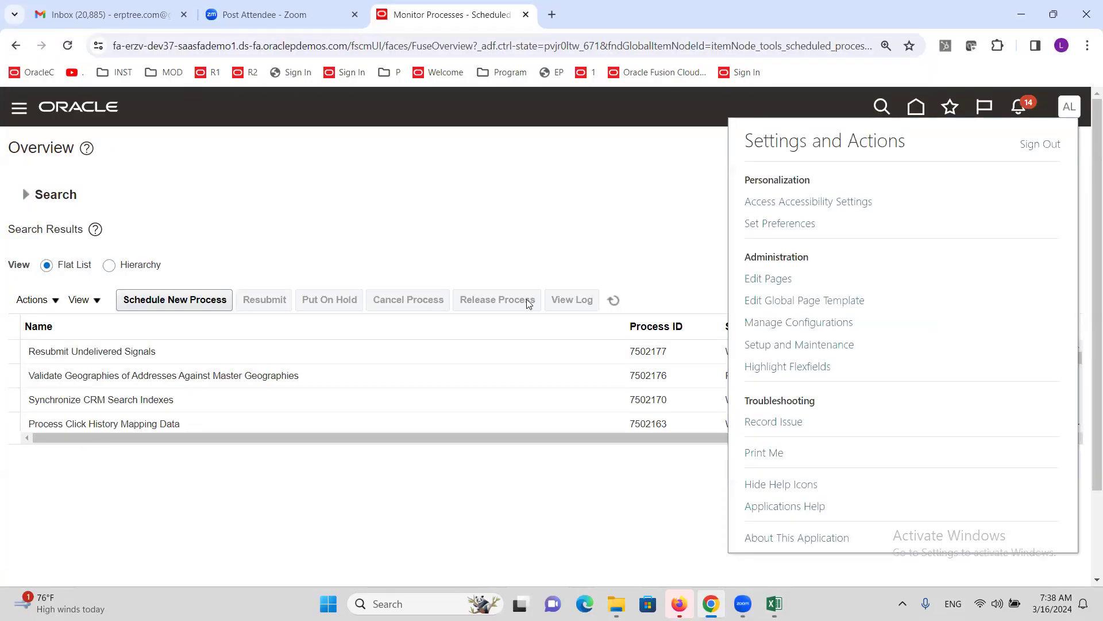
left_click(764, 345)
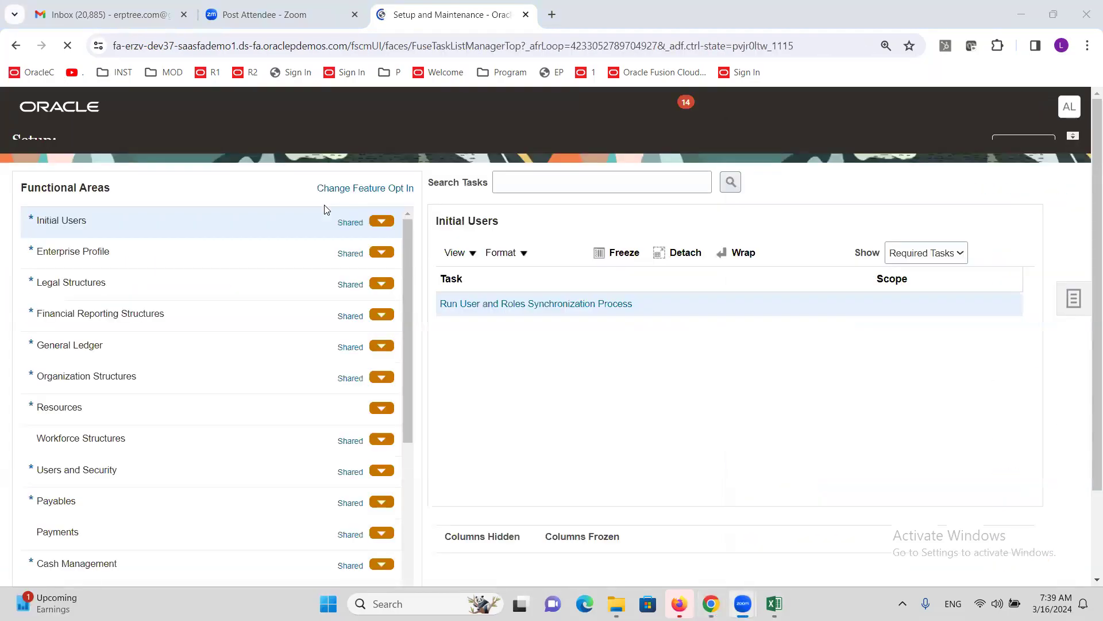
left_click(563, 211)
type("manage lo")
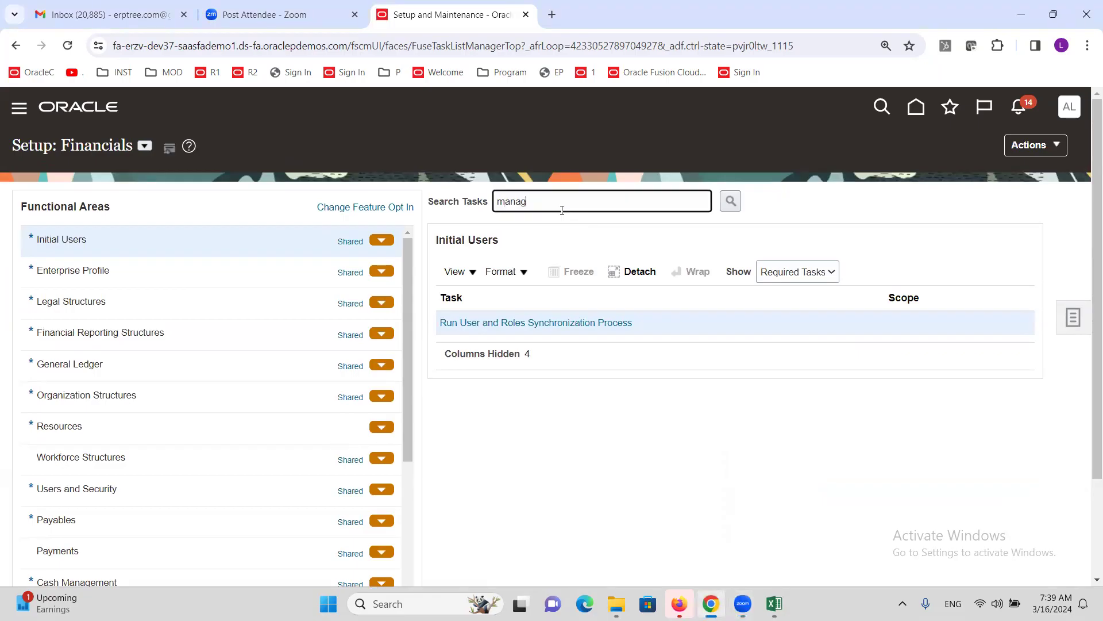
type("tions")
key("Return")
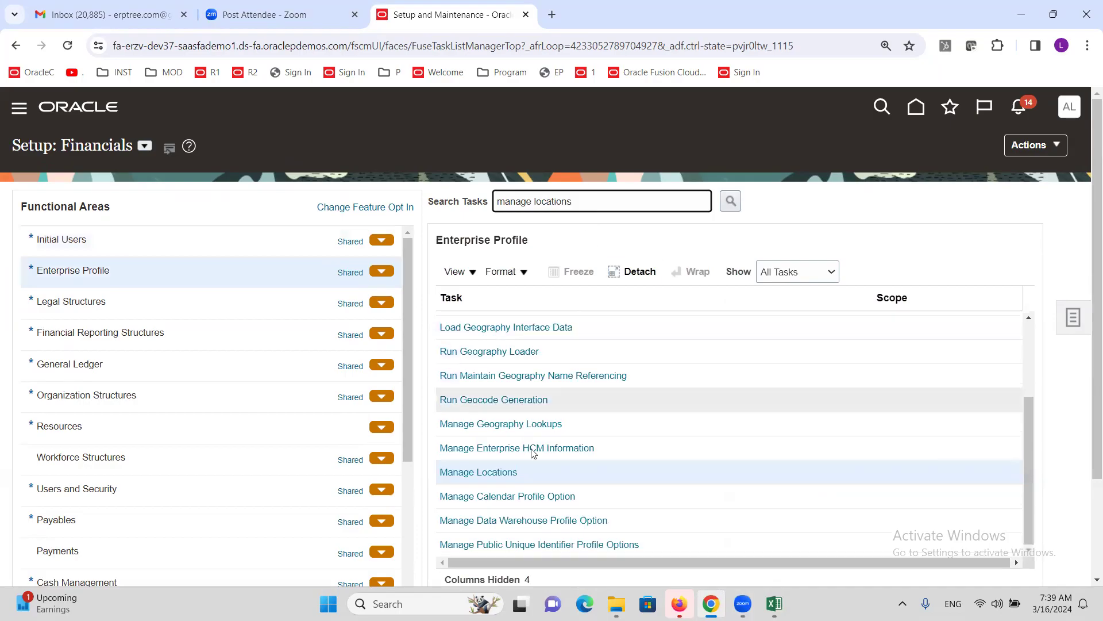
left_click(465, 475)
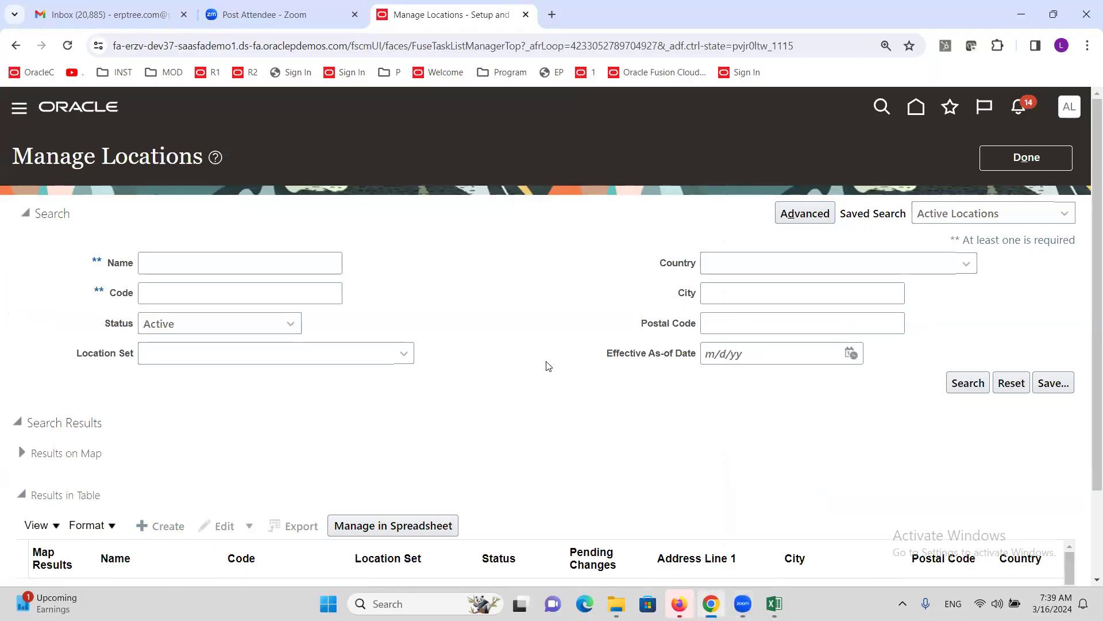
- Create a new location from the Manage Locations results to get a blank Create Location form
scroll(374, 266, "down", 2)
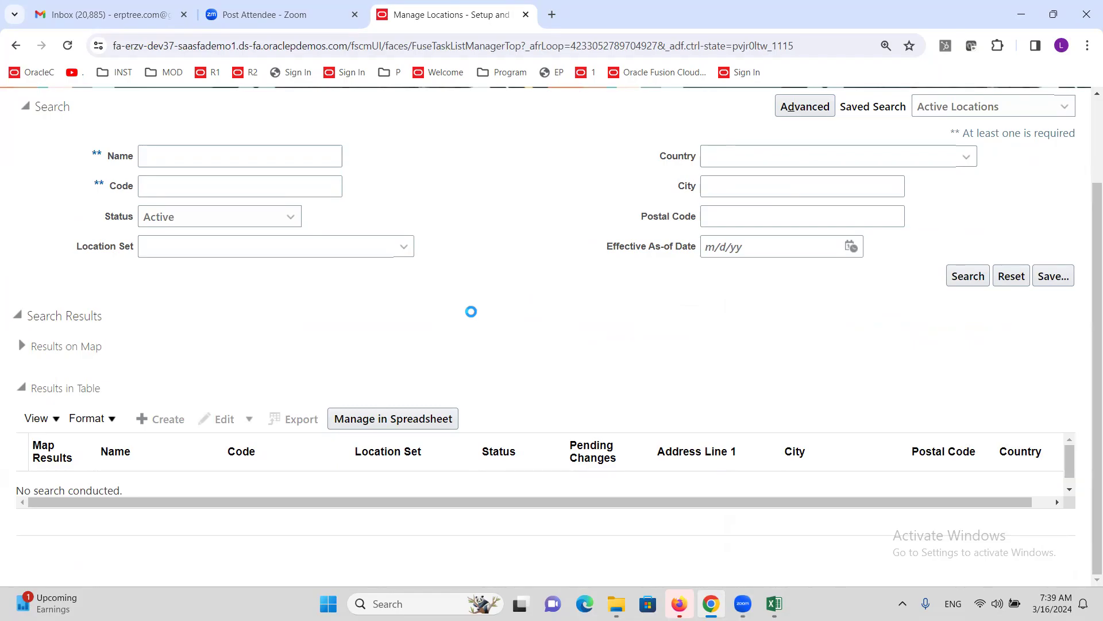
scroll(471, 312, "up", 3)
scroll(468, 319, "down", 3)
left_click(301, 450)
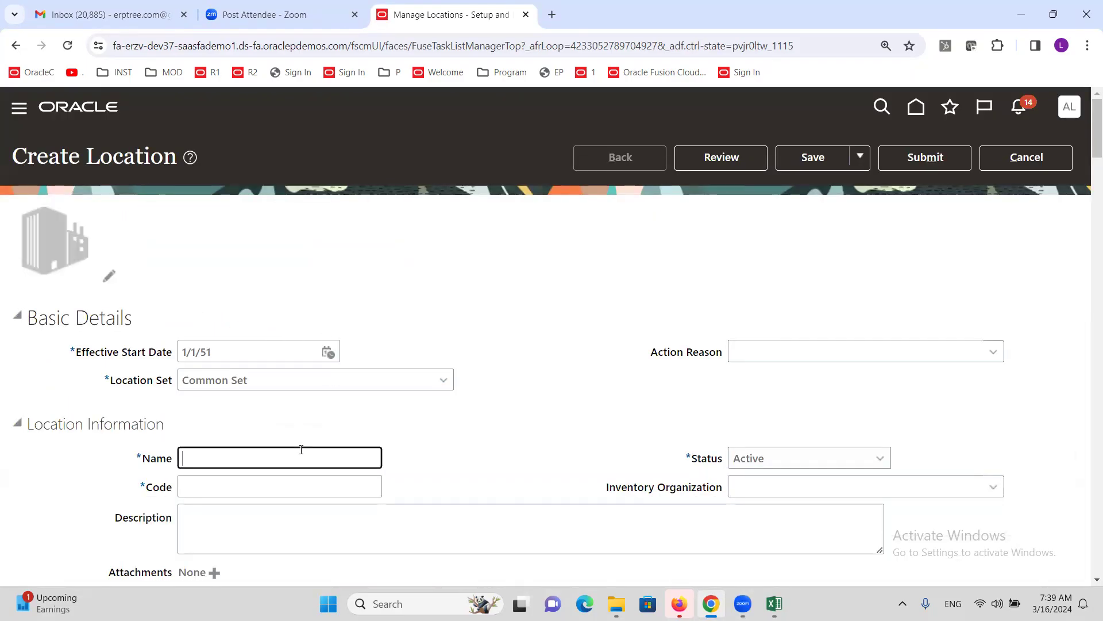
- Enter location name ALTINC CA, code ALTINCCA, and first address line ALTINC CA
type("ALTINC CA")
key("Tab")
type("ALTINCCA")
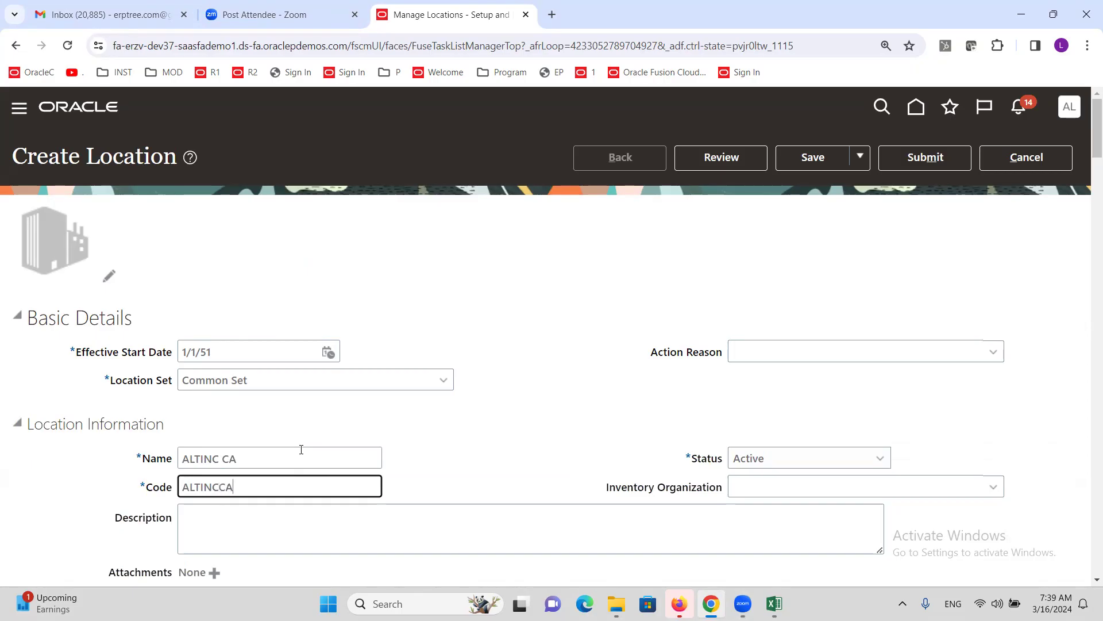
scroll(303, 451, "down", 5)
left_click(288, 414)
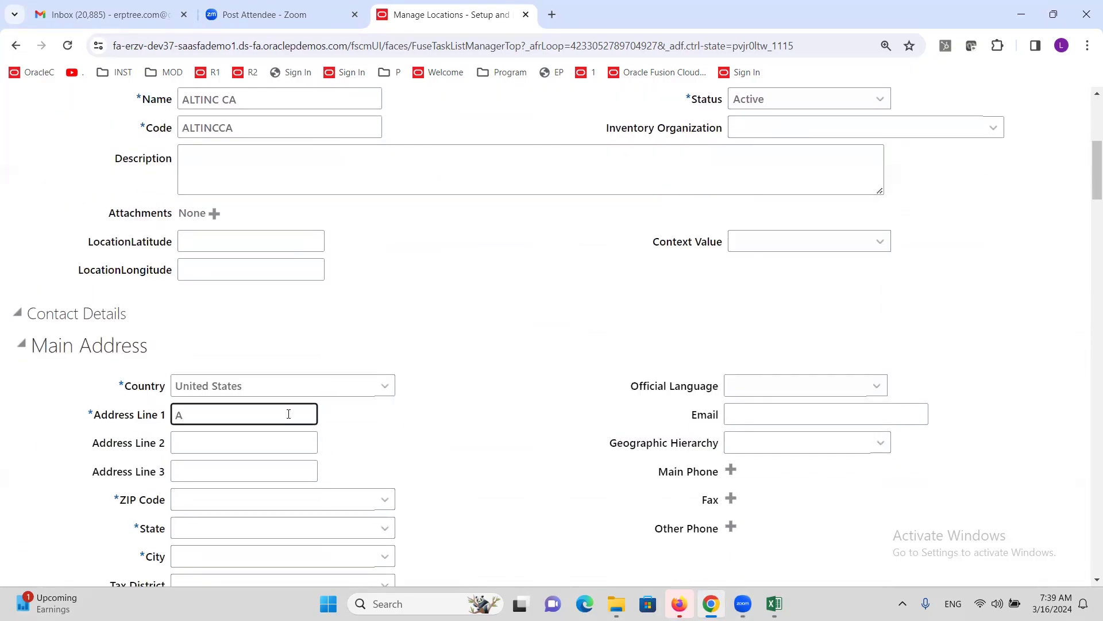
type("ALTINC CA")
- Set ZIP Code 90231 (Culver City, Los Angeles, CA) and submit the location, accepting the warning
left_click(385, 500)
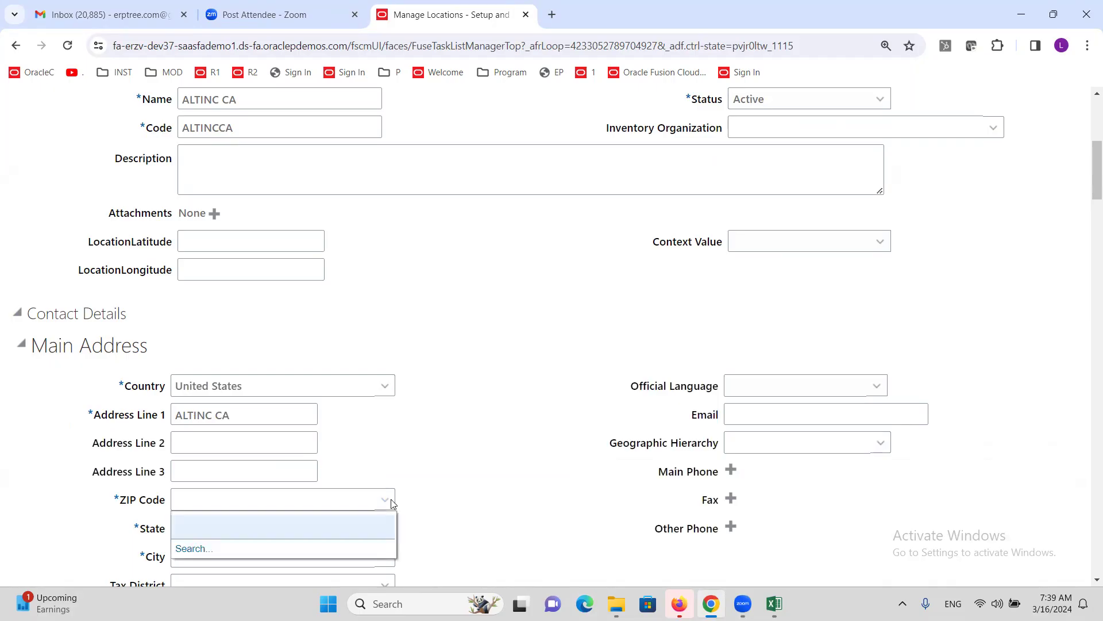
left_click(185, 548)
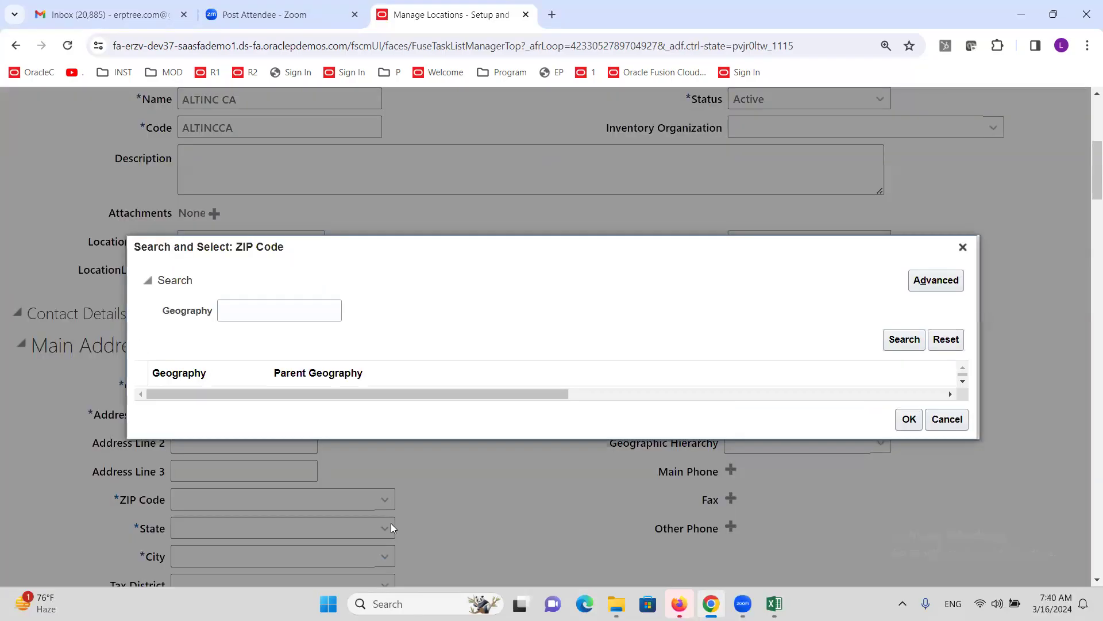
left_click(279, 315)
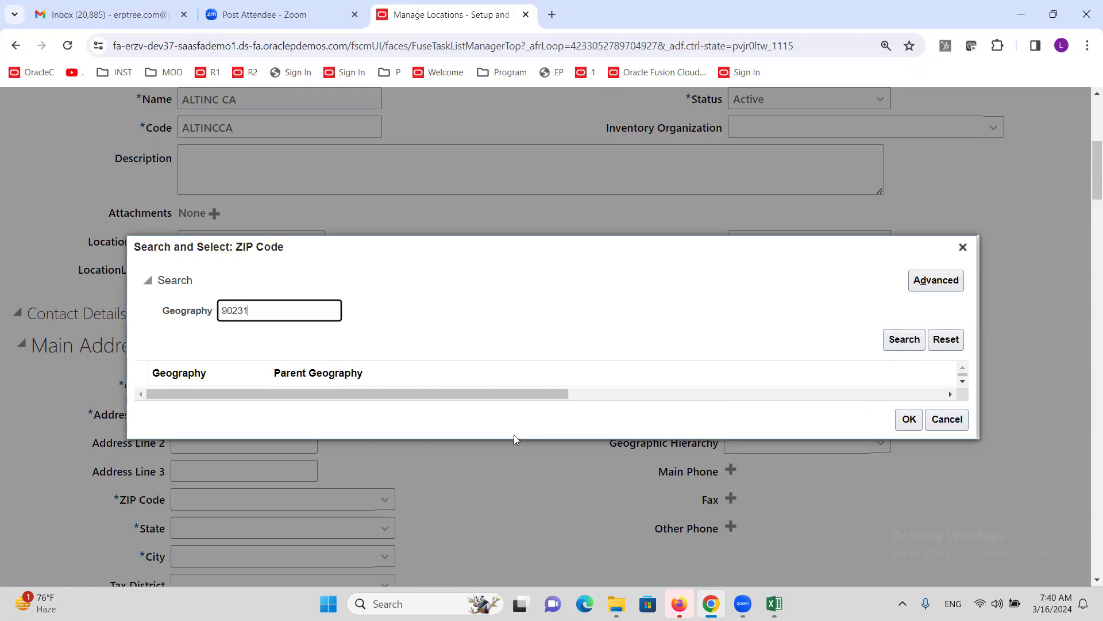
left_click(905, 339)
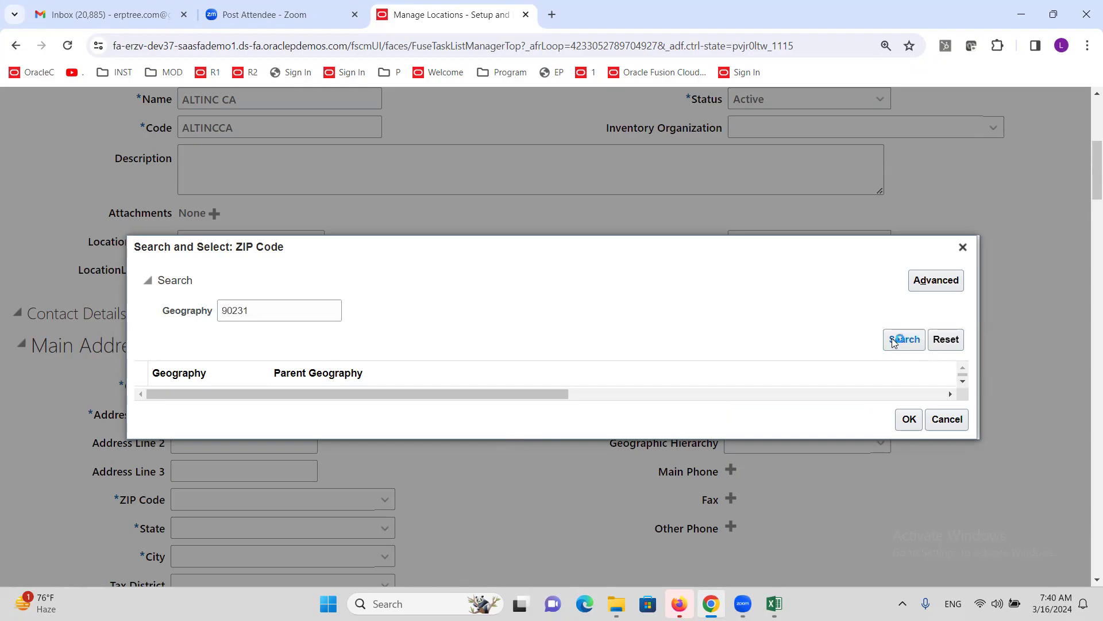
left_click(415, 382)
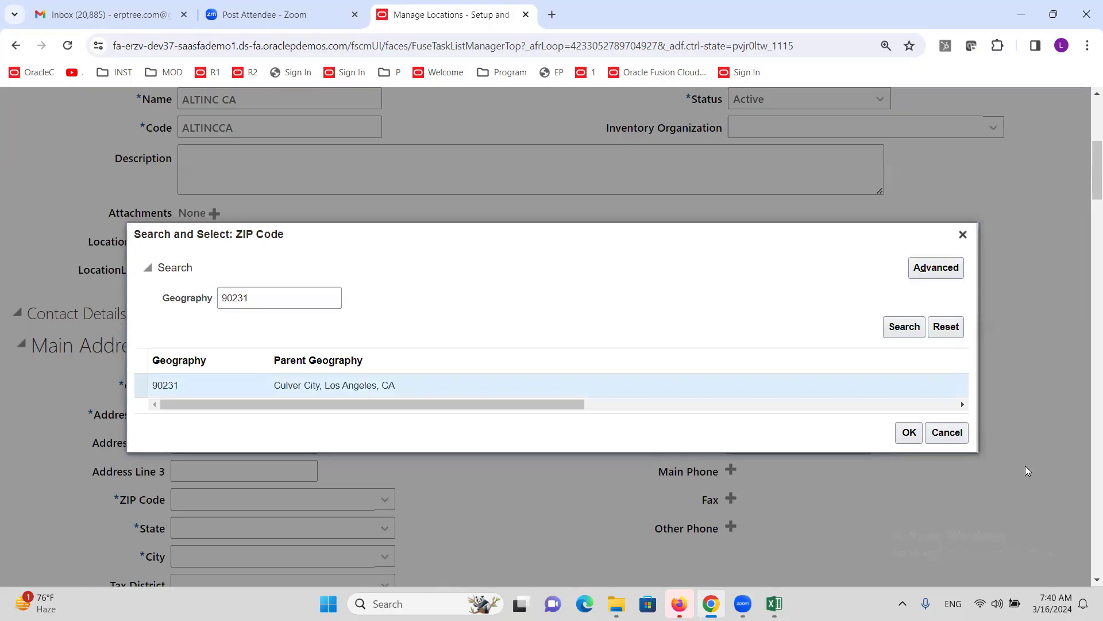
left_click(908, 432)
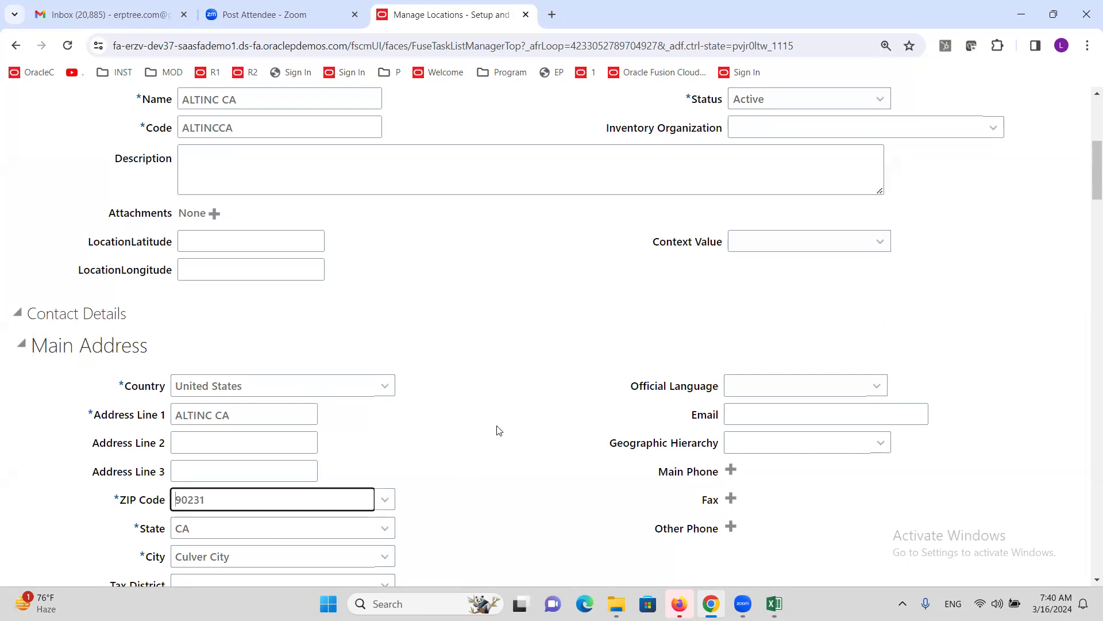
scroll(499, 431, "up", 6)
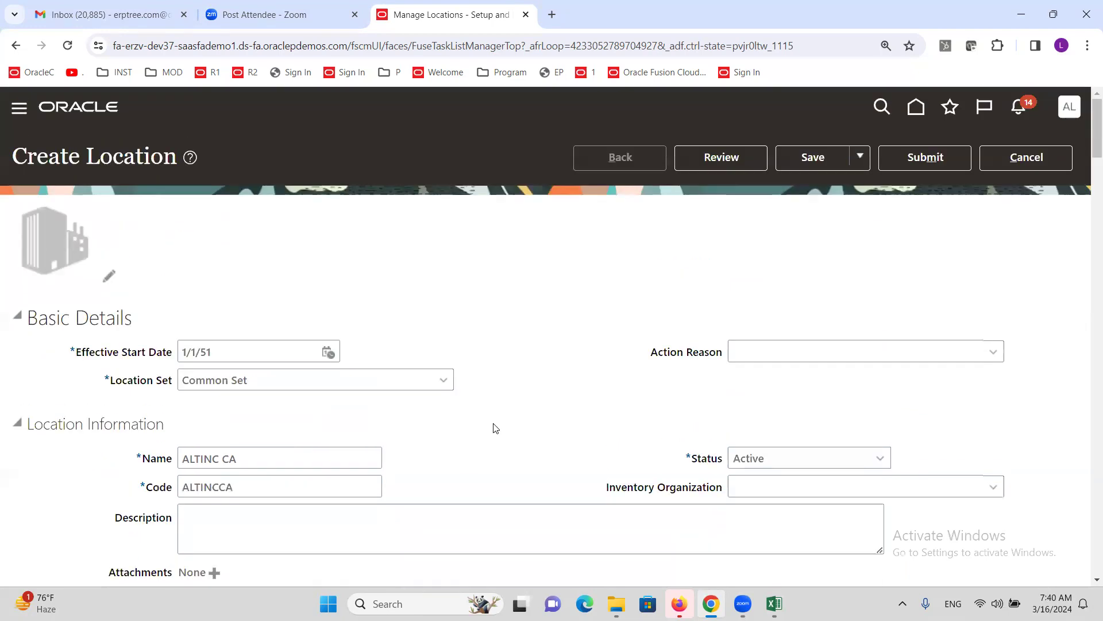
left_click(924, 157)
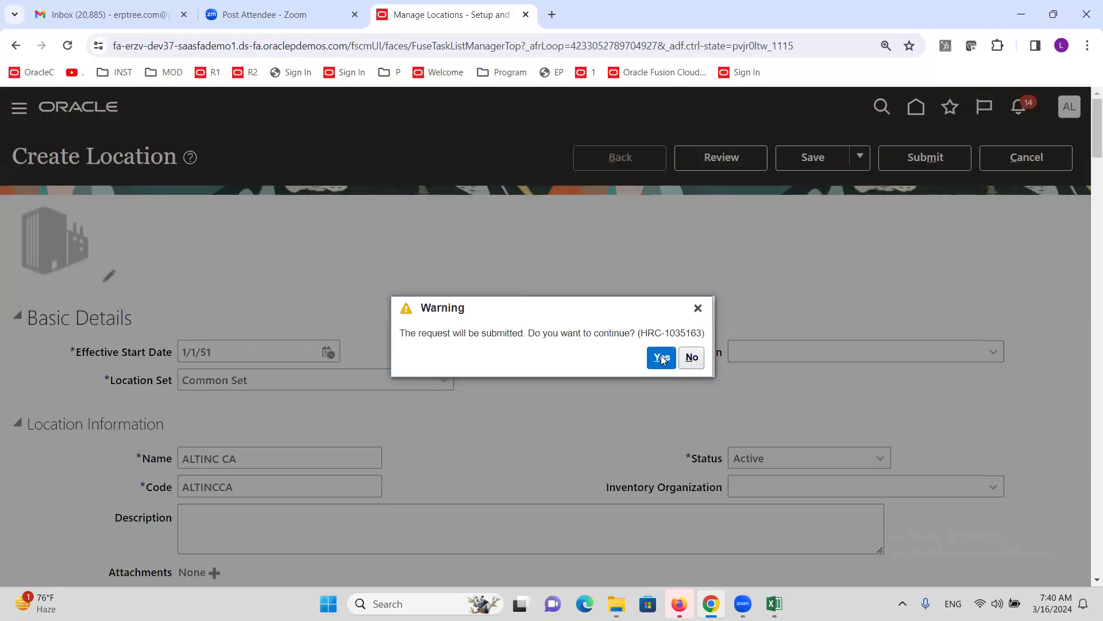
left_click(662, 358)
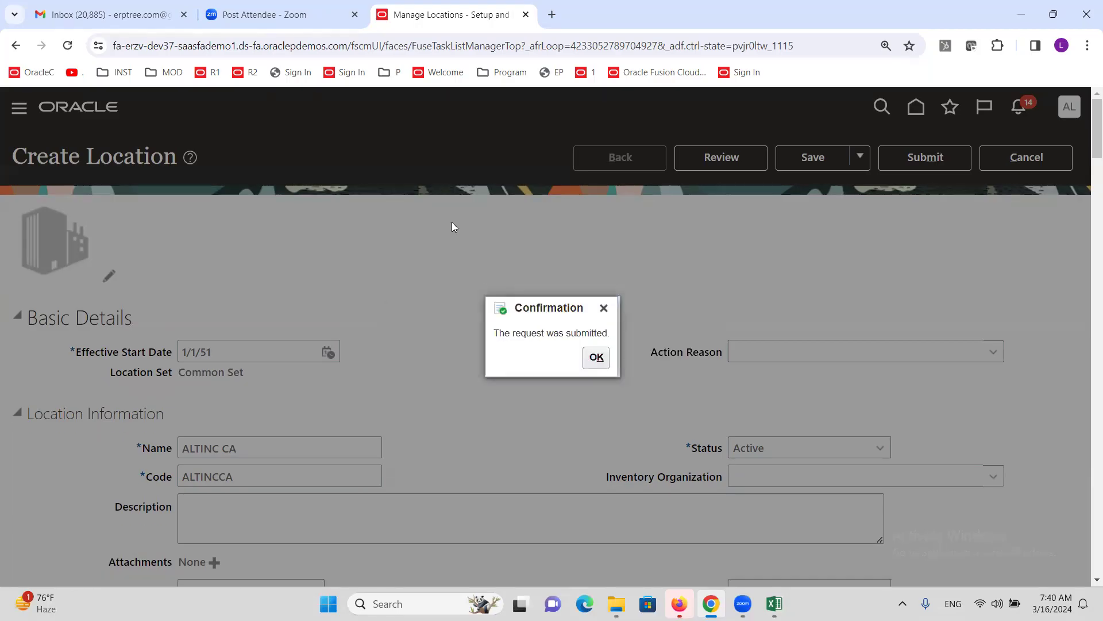
- Dismiss the confirmation, check the Assign Location to Supplier Site Assignments step in Excel, and return
left_click(596, 359)
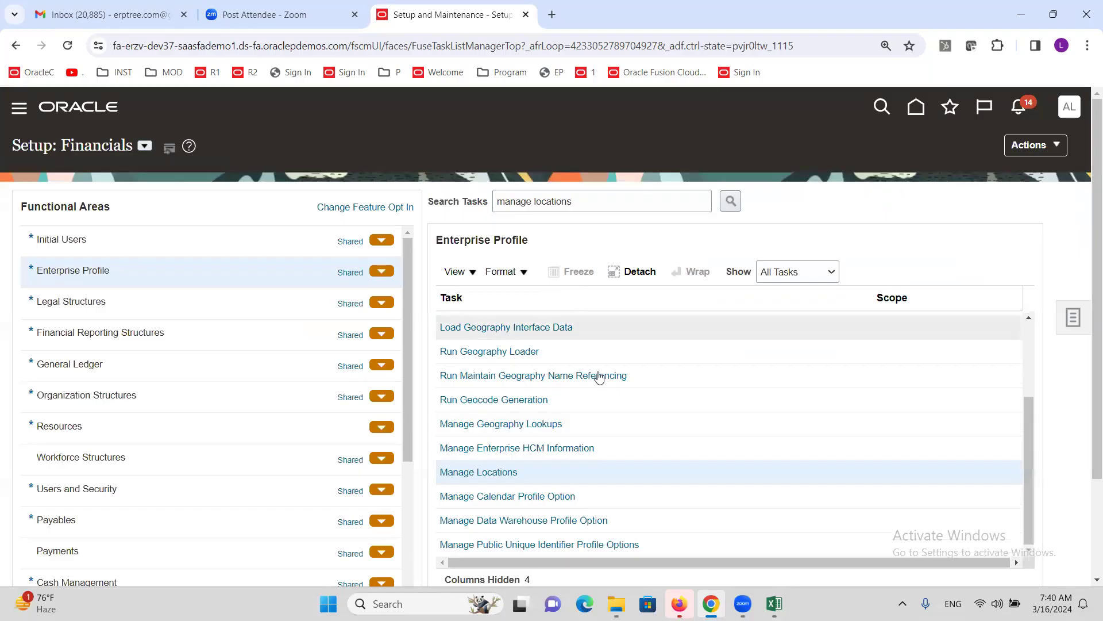
left_click(774, 604)
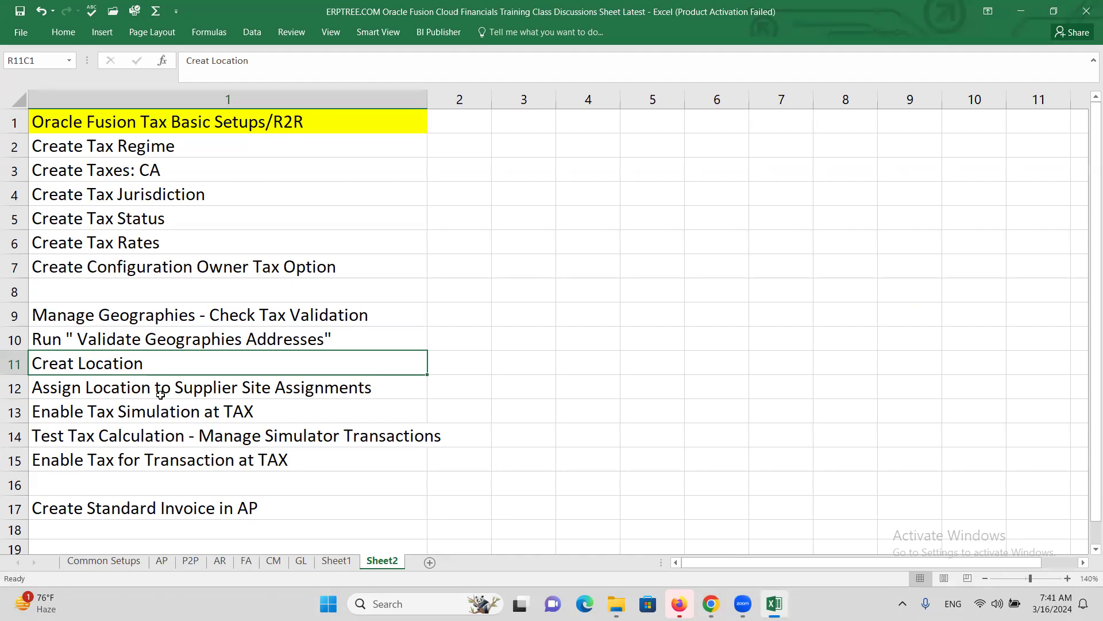
left_click(161, 394)
key("alt+Tab")
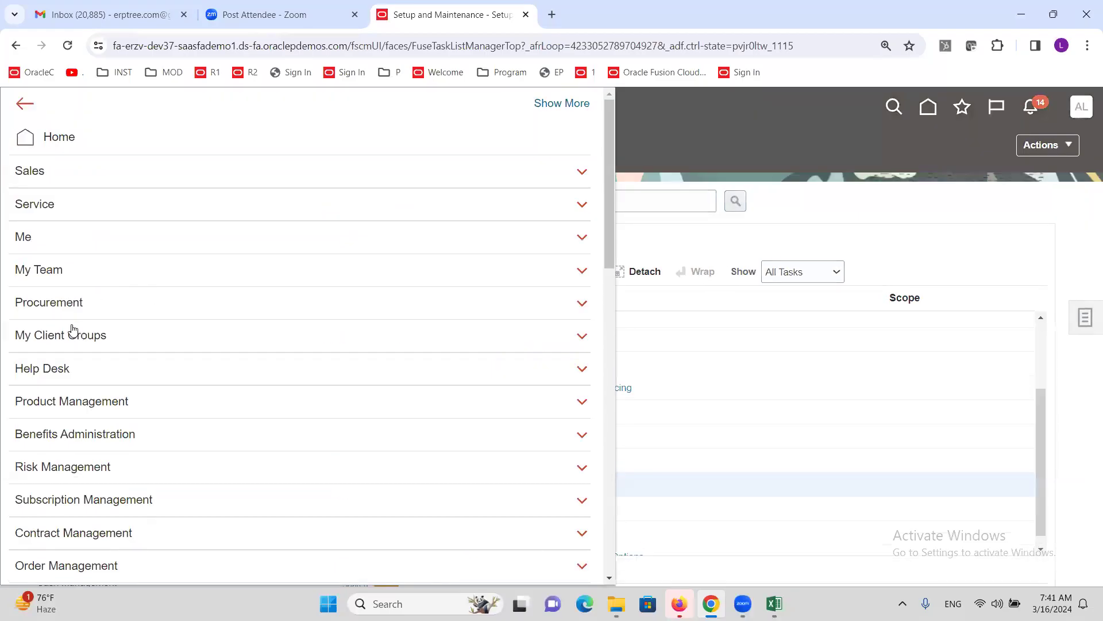
- From Procurement > Suppliers, search Manage Suppliers for ALTINC and open ALTINC Corporation
left_click(54, 310)
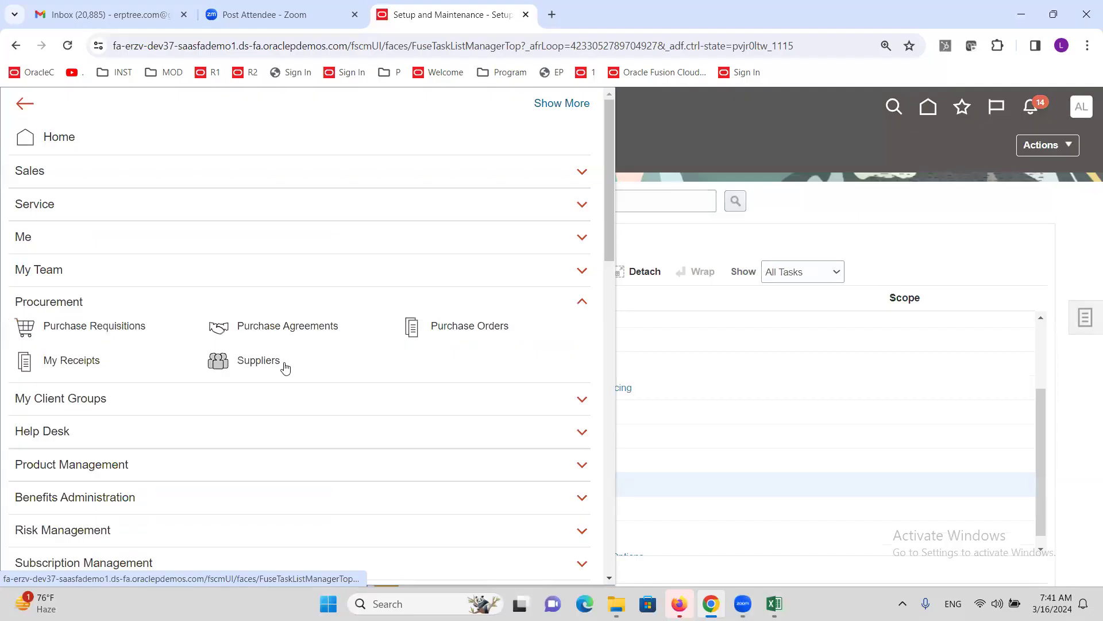
left_click(261, 366)
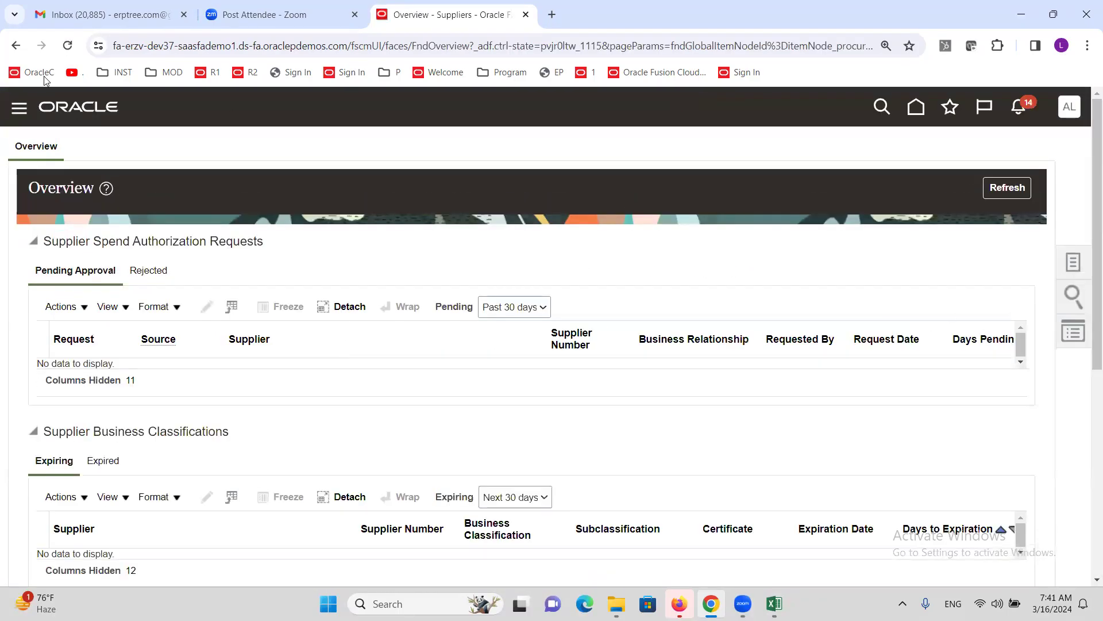
left_click(1073, 262)
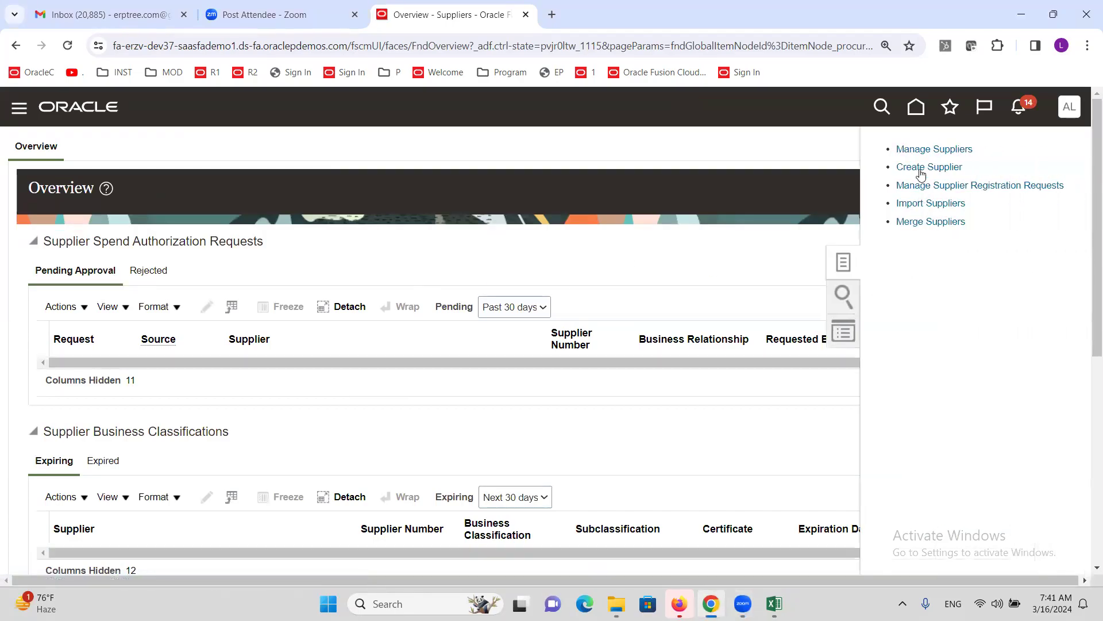
left_click(934, 149)
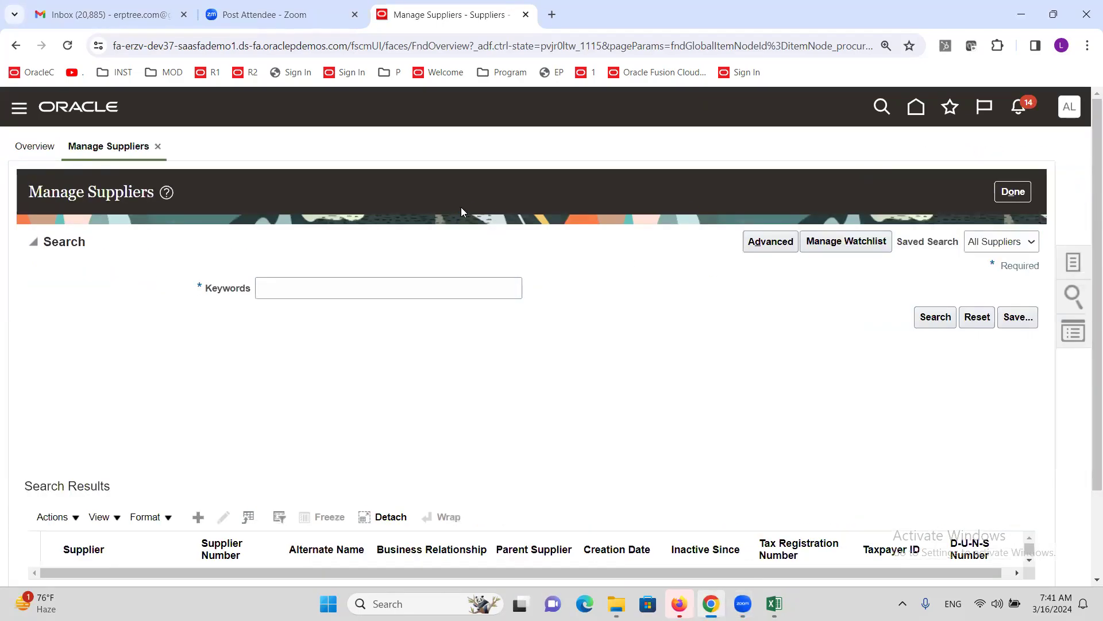
left_click(406, 289)
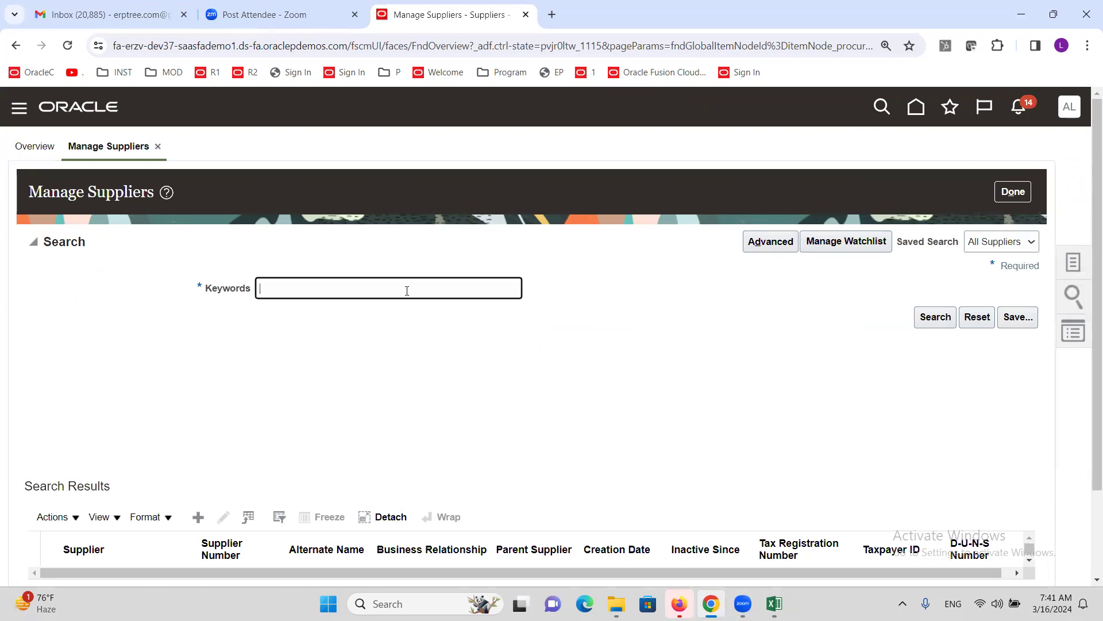
type("ALTINC")
left_click(935, 317)
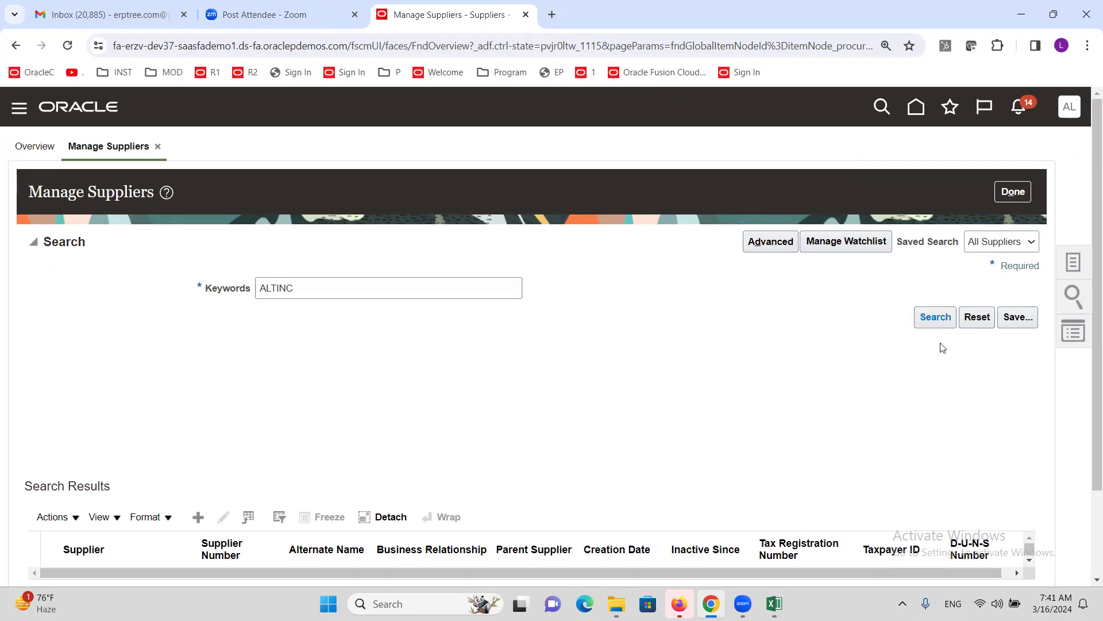
scroll(377, 461, "down", 2)
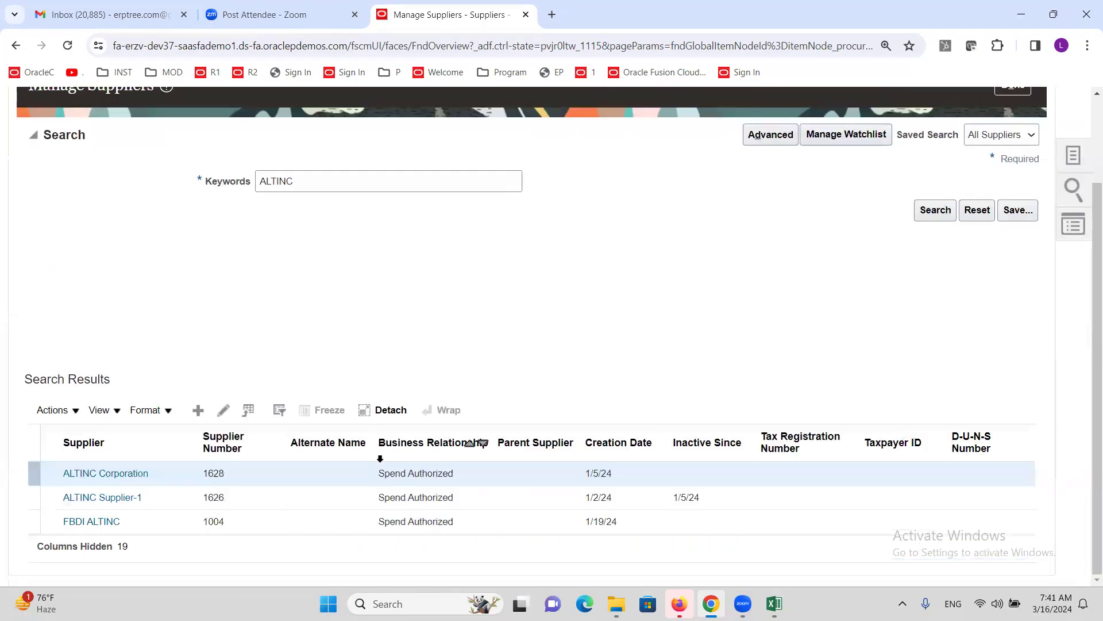
left_click(135, 474)
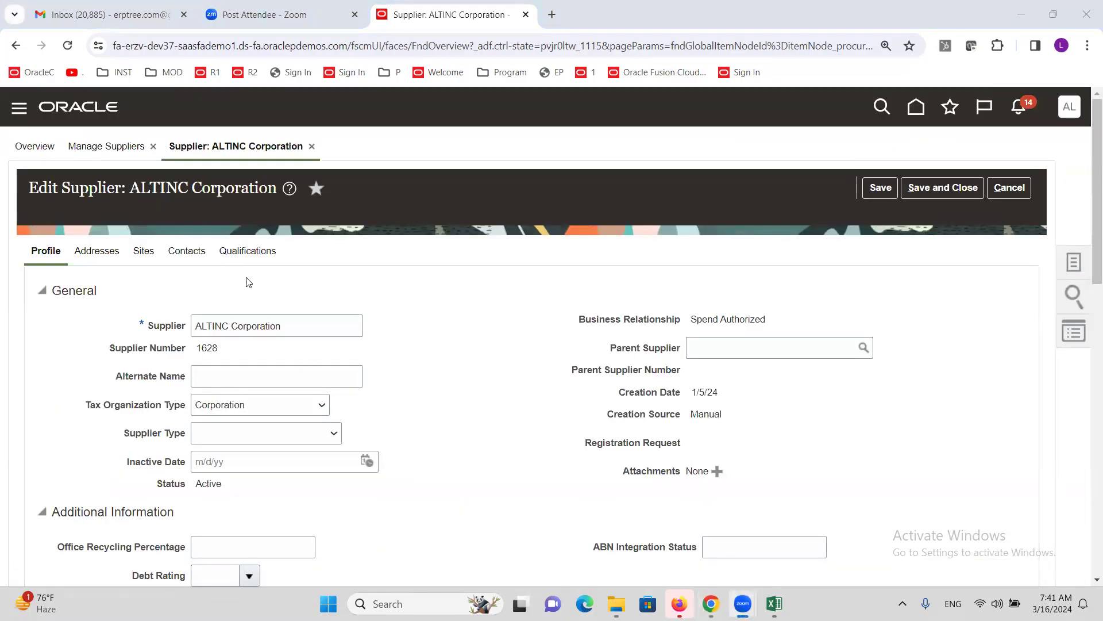
- Set Ship-to Location ALTINC CA on the Corp site's ALTINC US Business Unit assignment and save
left_click(142, 252)
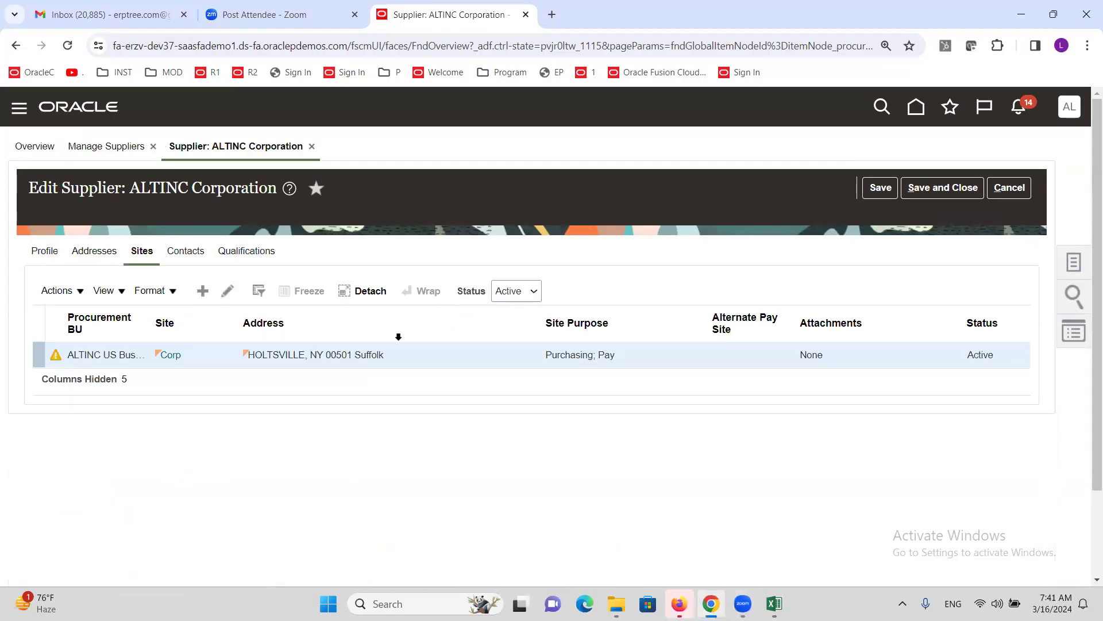
left_click(225, 295)
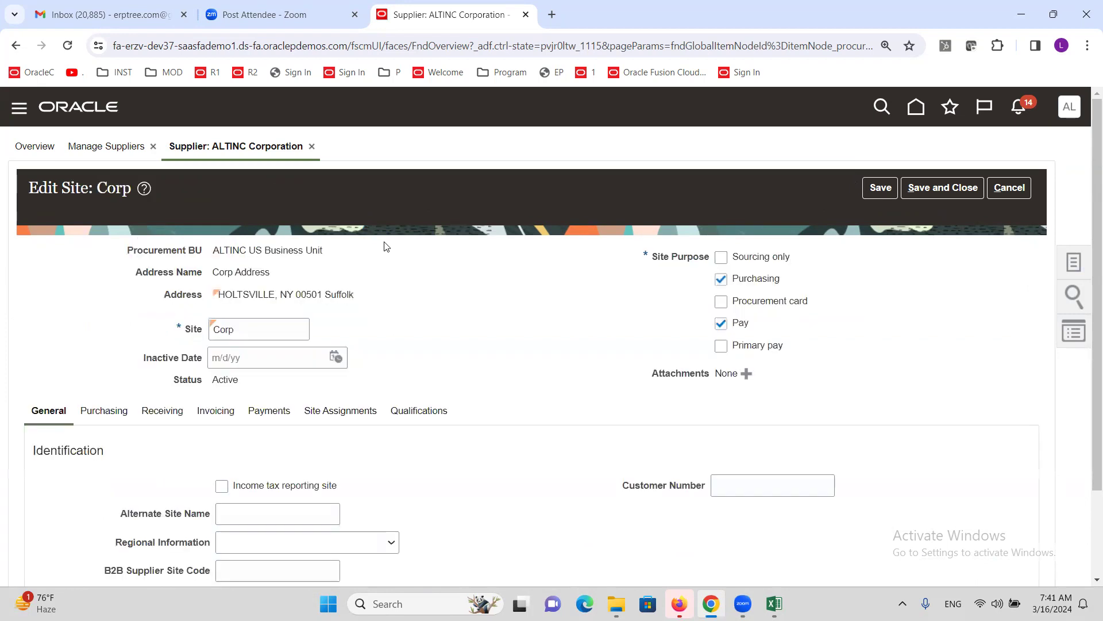
left_click(331, 413)
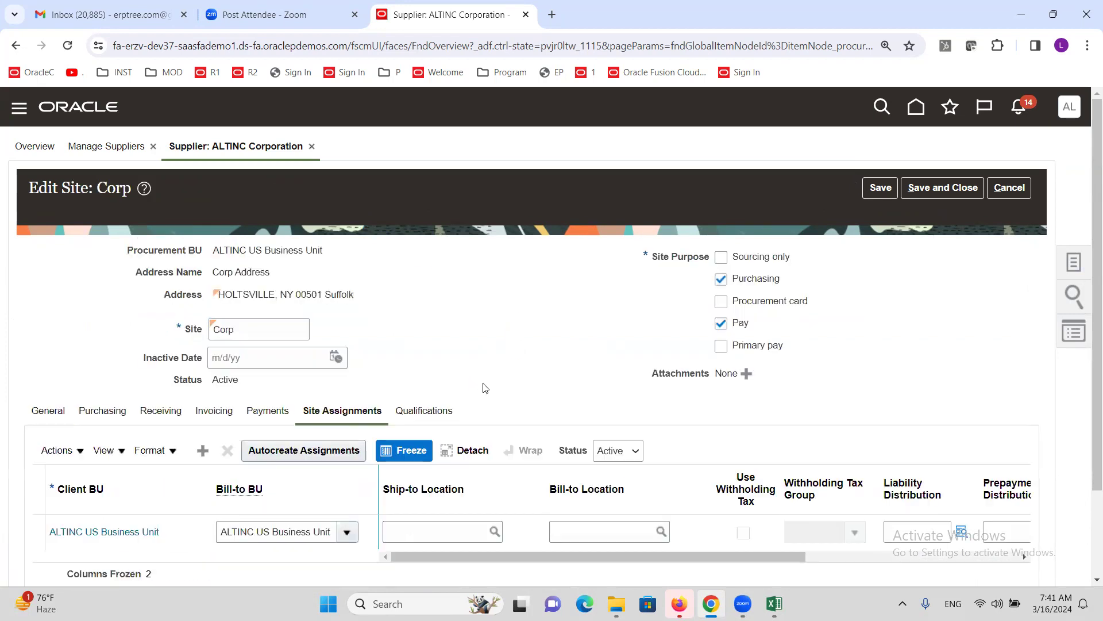
scroll(461, 346, "down", 1)
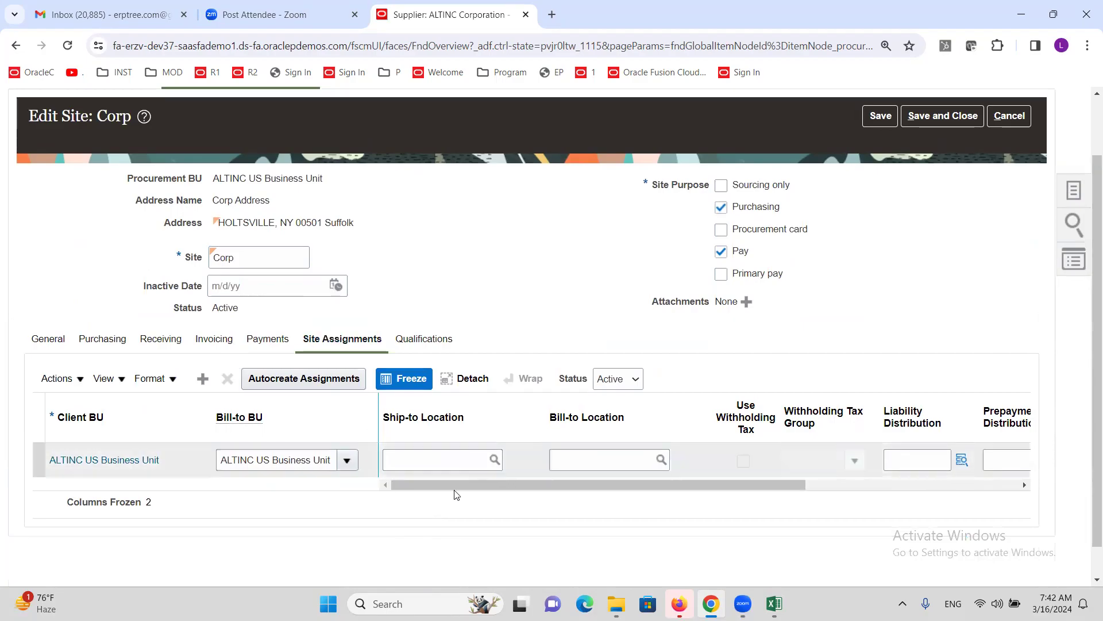
left_click(398, 463)
type("ALTINC C")
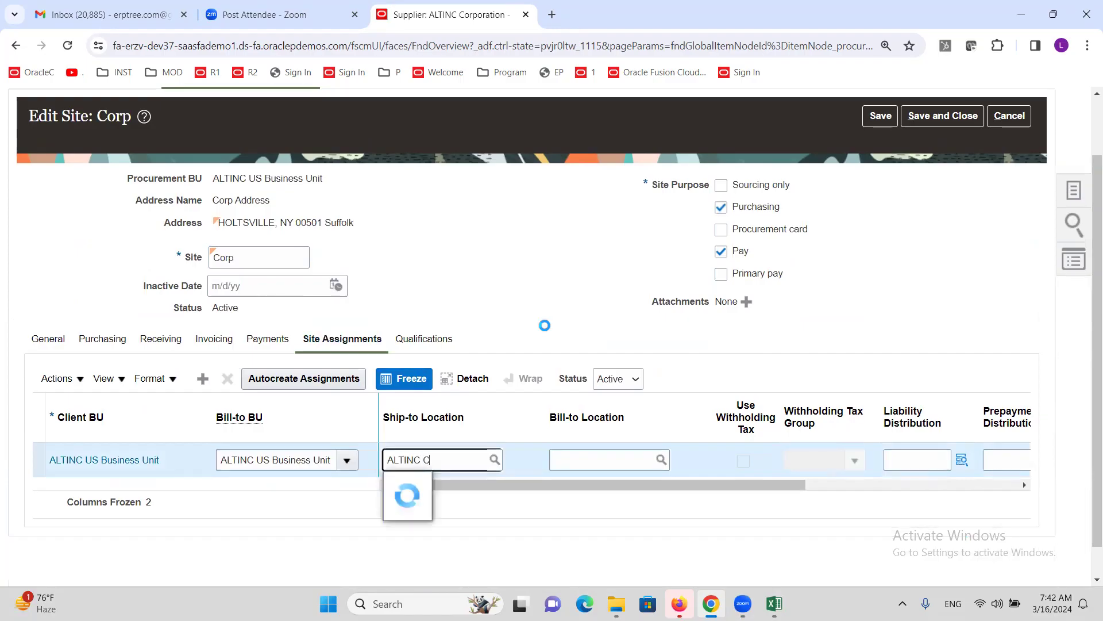
type("A")
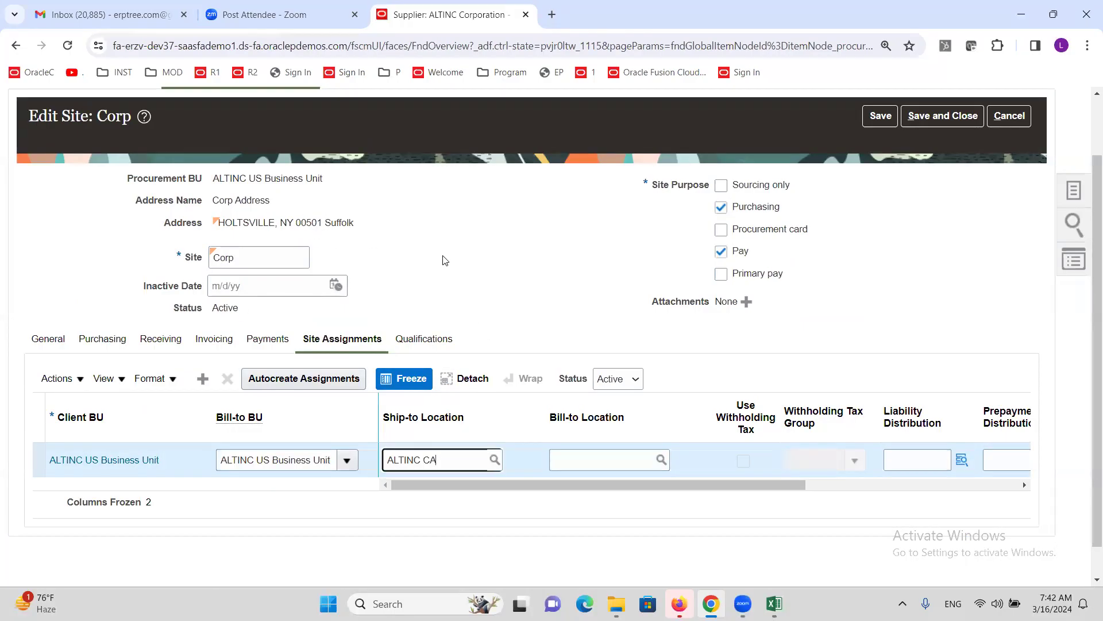
scroll(459, 287, "up", 2)
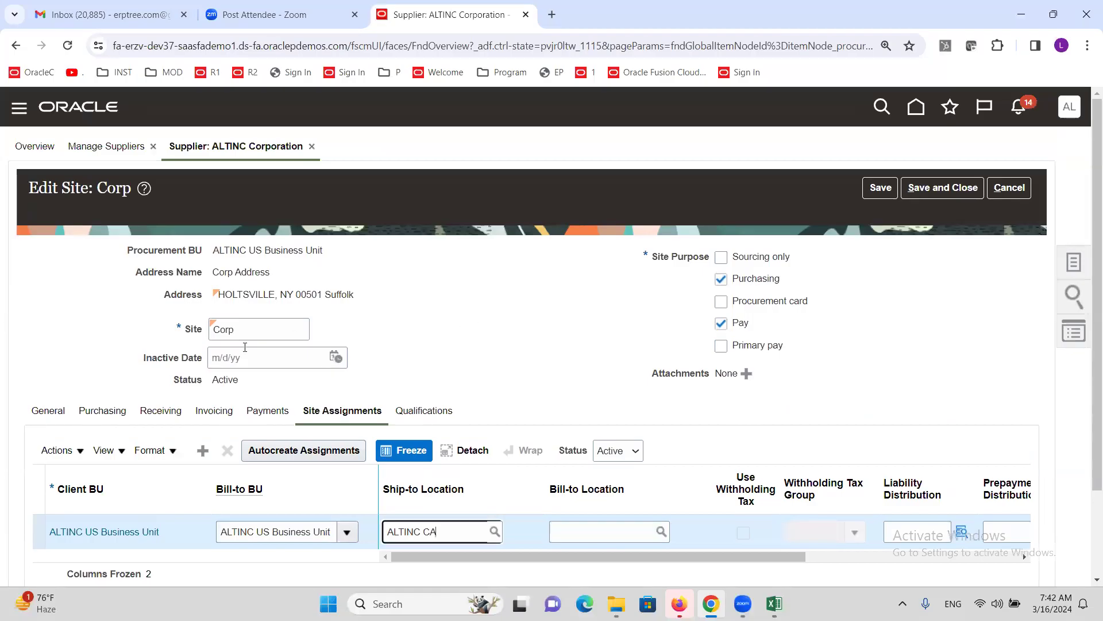
scroll(545, 497, "down", 2)
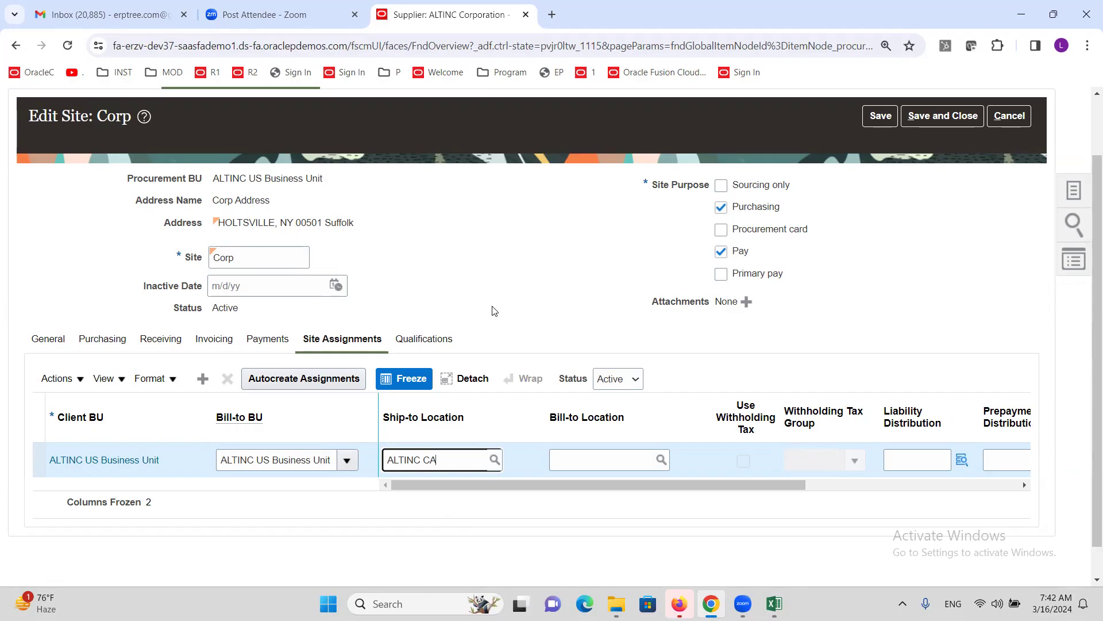
scroll(589, 368, "up", 2)
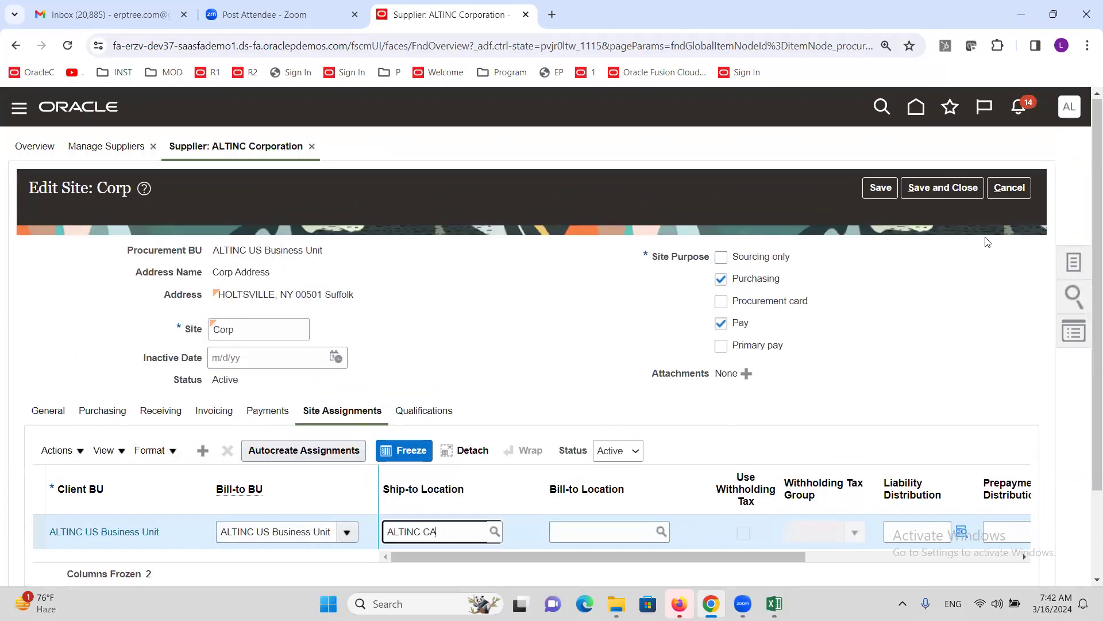
left_click(954, 187)
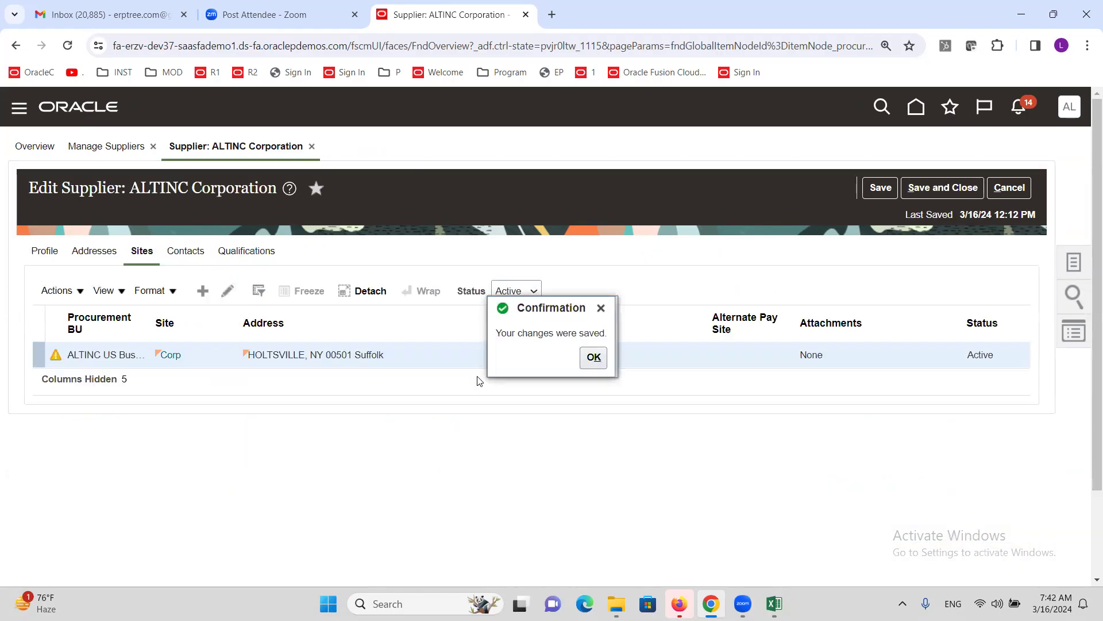
- Set the Corp site assignment's Bill-to Location to ALTINC CA and save the site
left_click(593, 358)
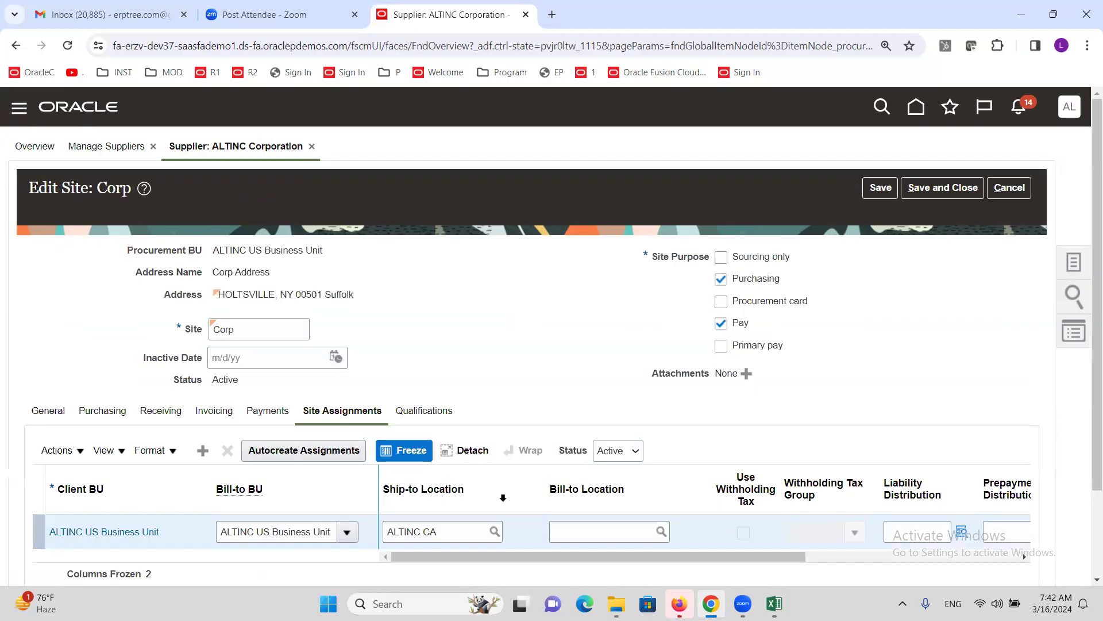
left_click(596, 532)
type("ALTINC")
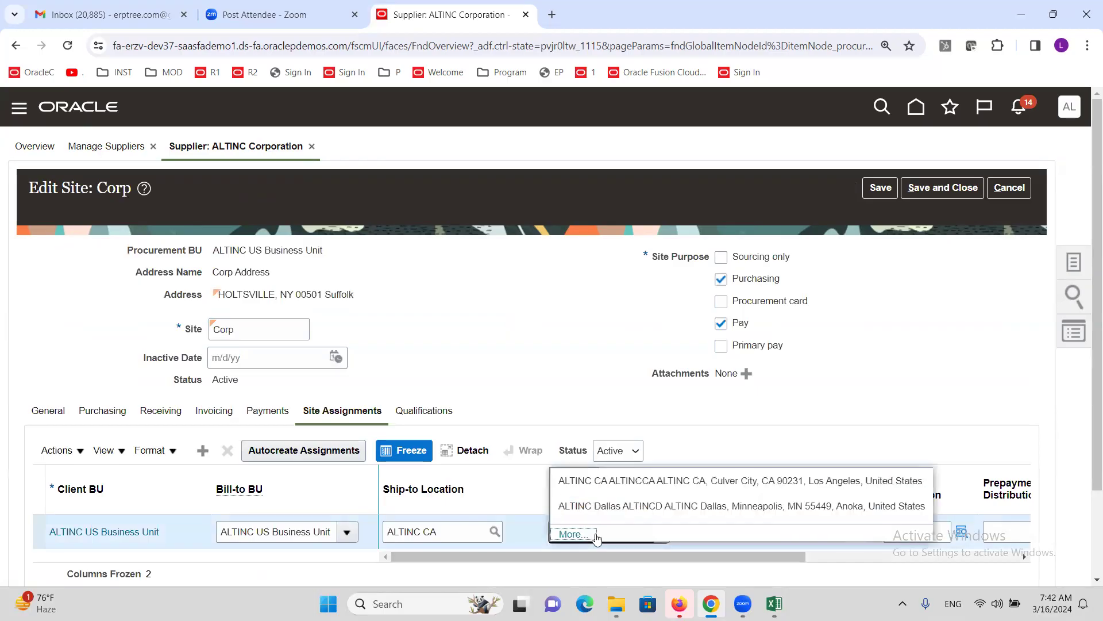
left_click(607, 480)
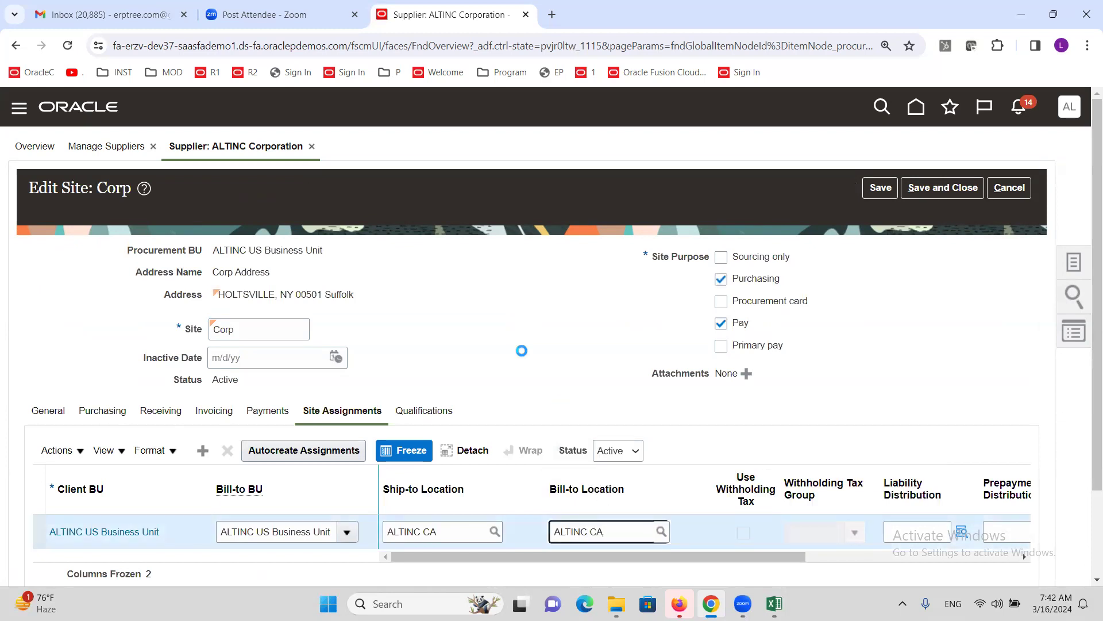
left_click(946, 187)
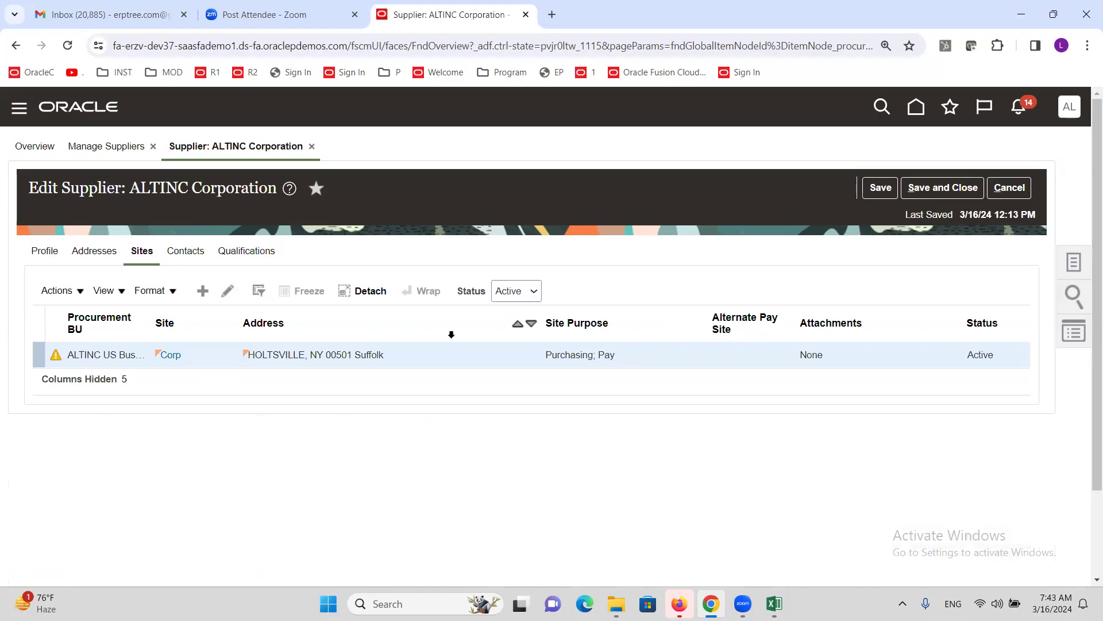
- Save and close the ALTINC Corporation supplier, dismissing the confirmations
left_click(593, 357)
left_click(945, 188)
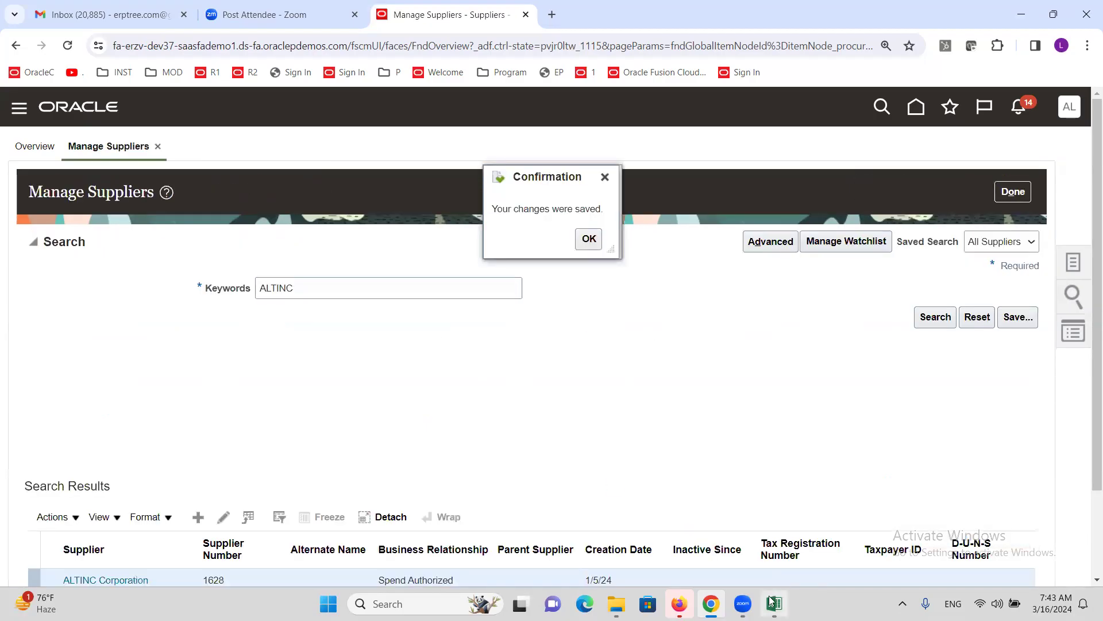
left_click(589, 238)
- Check the Enable Tax Simulation at TAX step in Excel, then close Manage Suppliers with Done
key("alt+Tab")
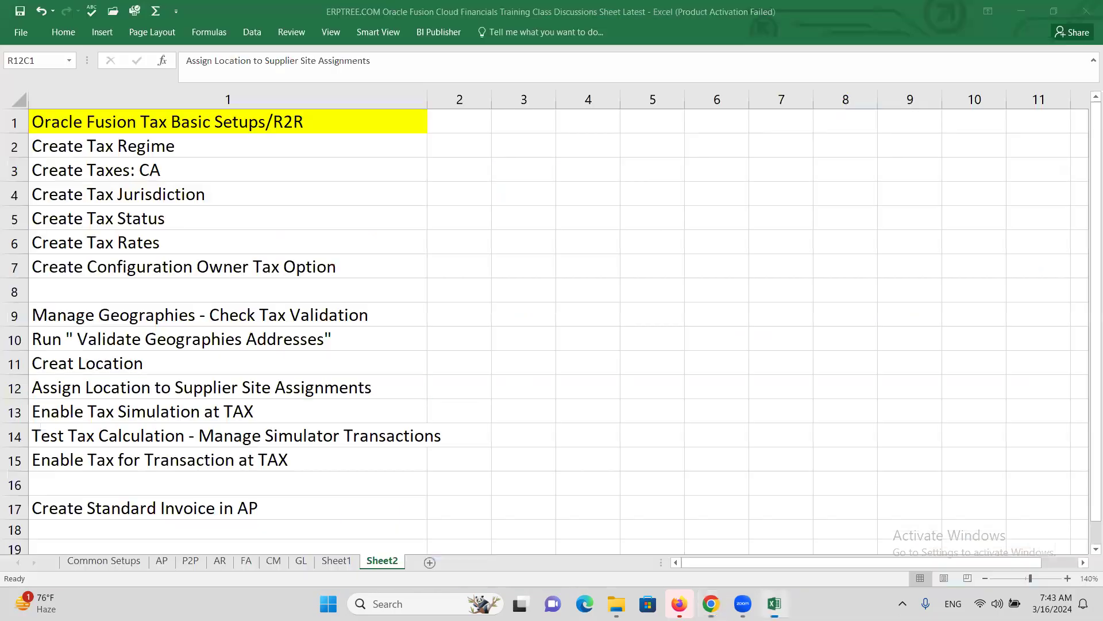
left_click(190, 414)
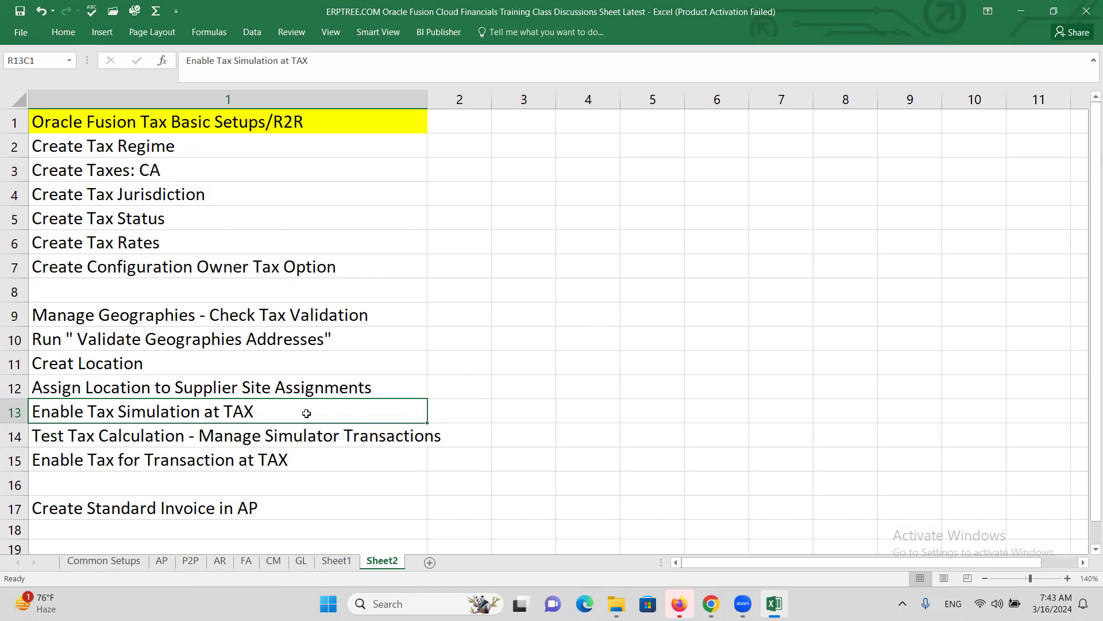
key("alt+Tab")
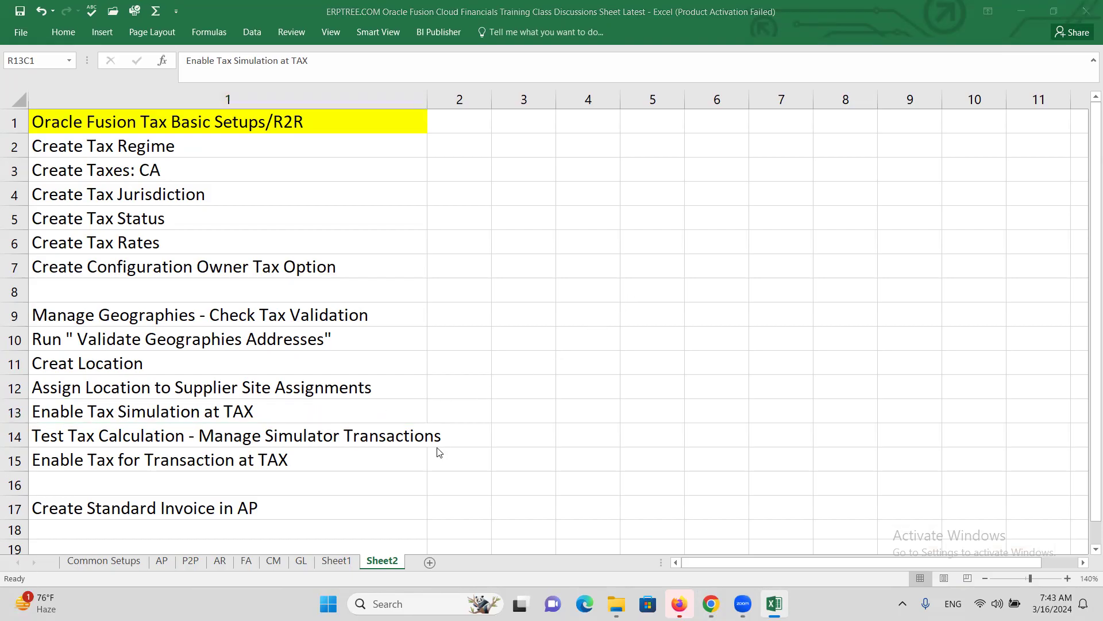
left_click(1013, 192)
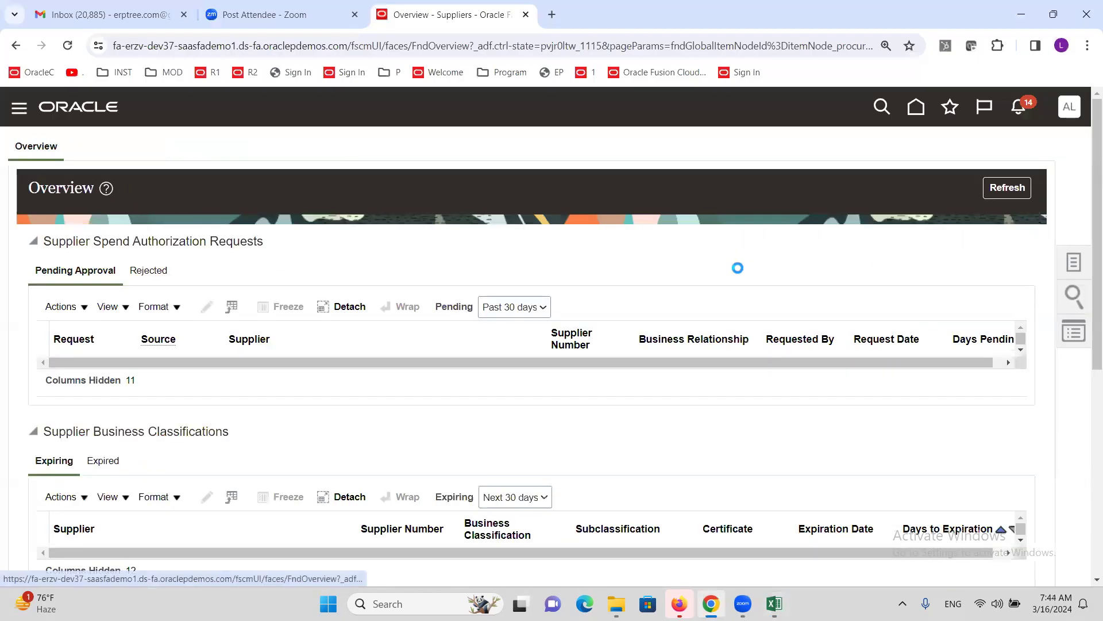
- Search setup tasks for MANAGE TAX and open Manage Taxes for the ALTINC US TAX REGIME
left_click(1069, 107)
left_click(808, 344)
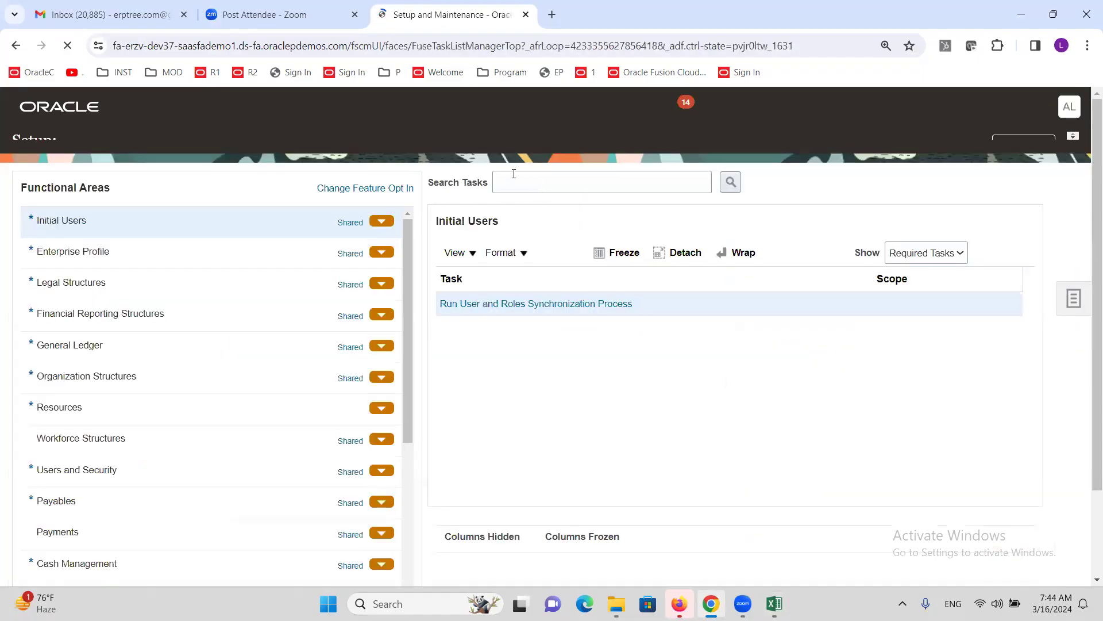
left_click(546, 200)
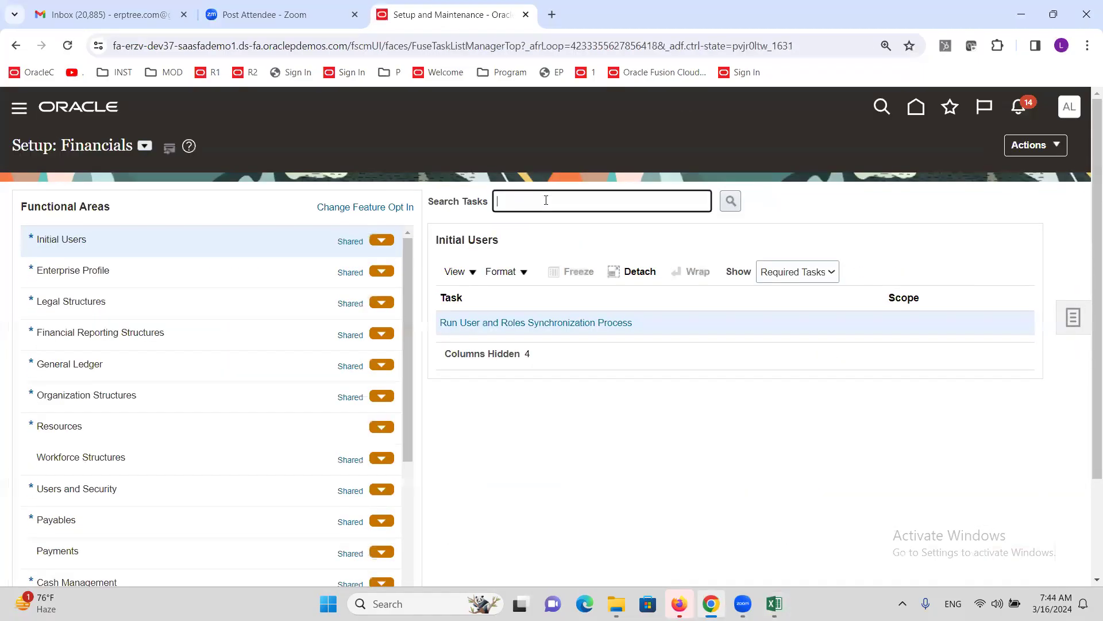
type("MAS")
key("BackSpace")
type("ANAGE TAX")
key("Return")
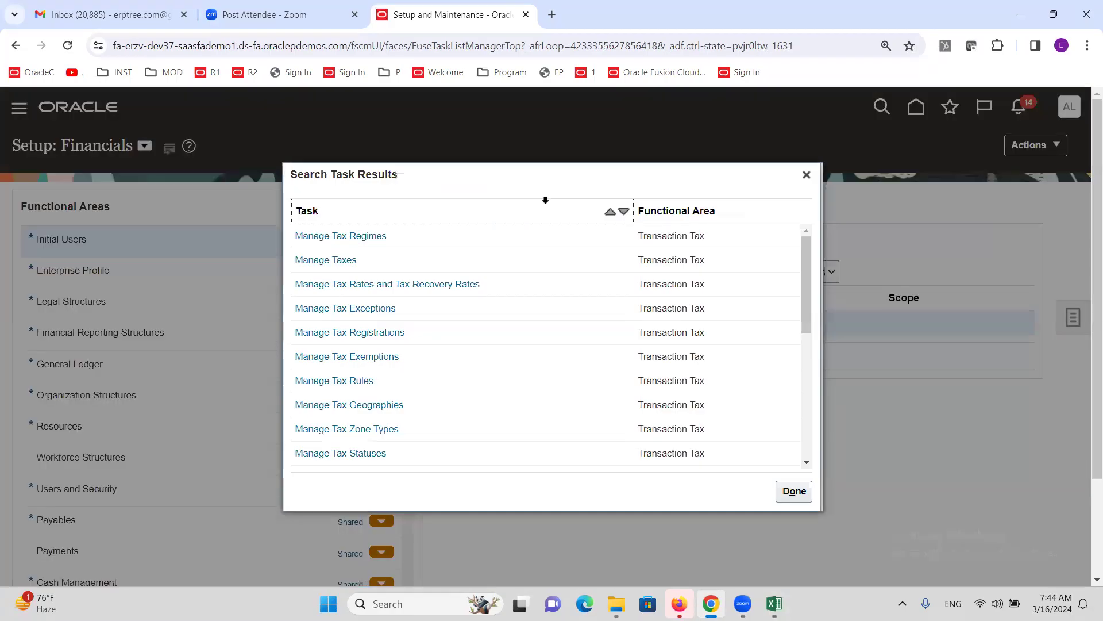
left_click(333, 260)
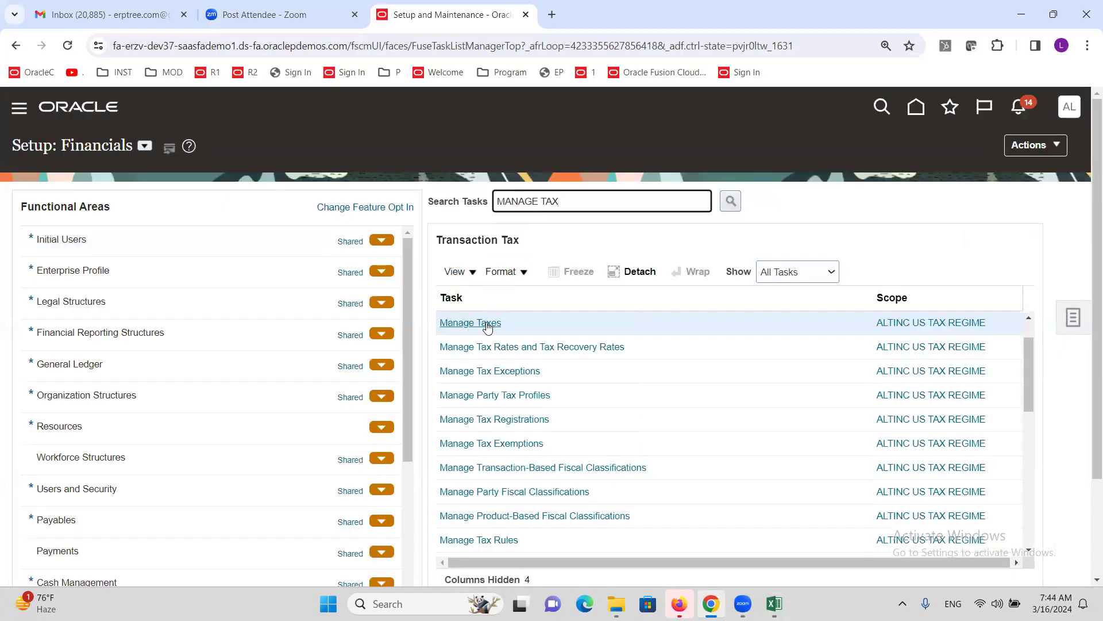
left_click(486, 322)
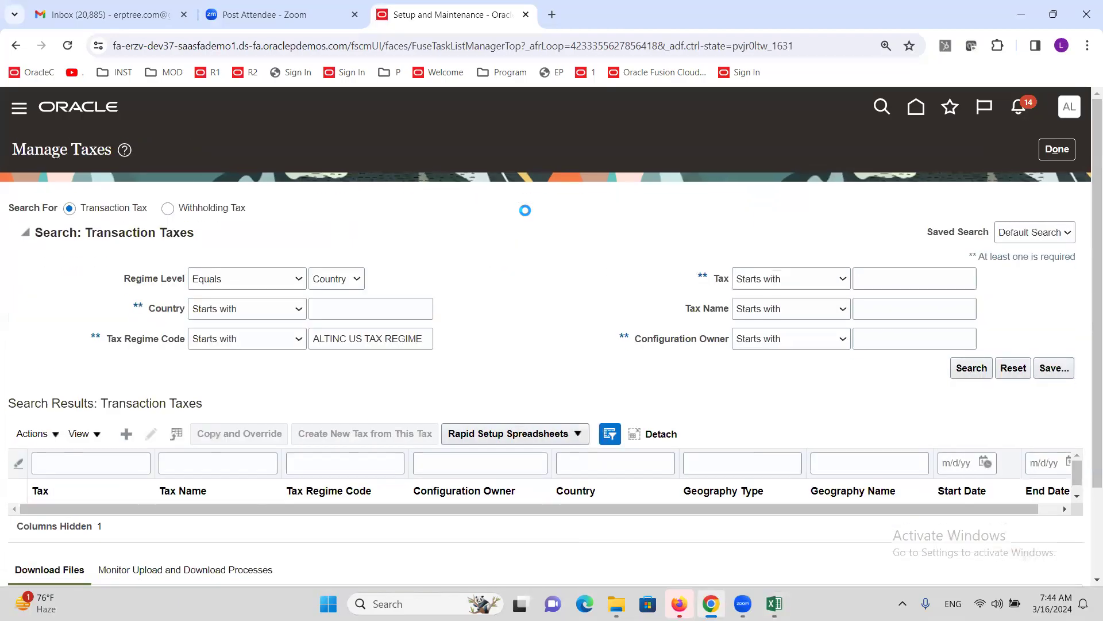
- Search Manage Taxes for tax code ALTINC and select the ALTINC SALES TAX row
left_click(879, 279)
type("ALTINC")
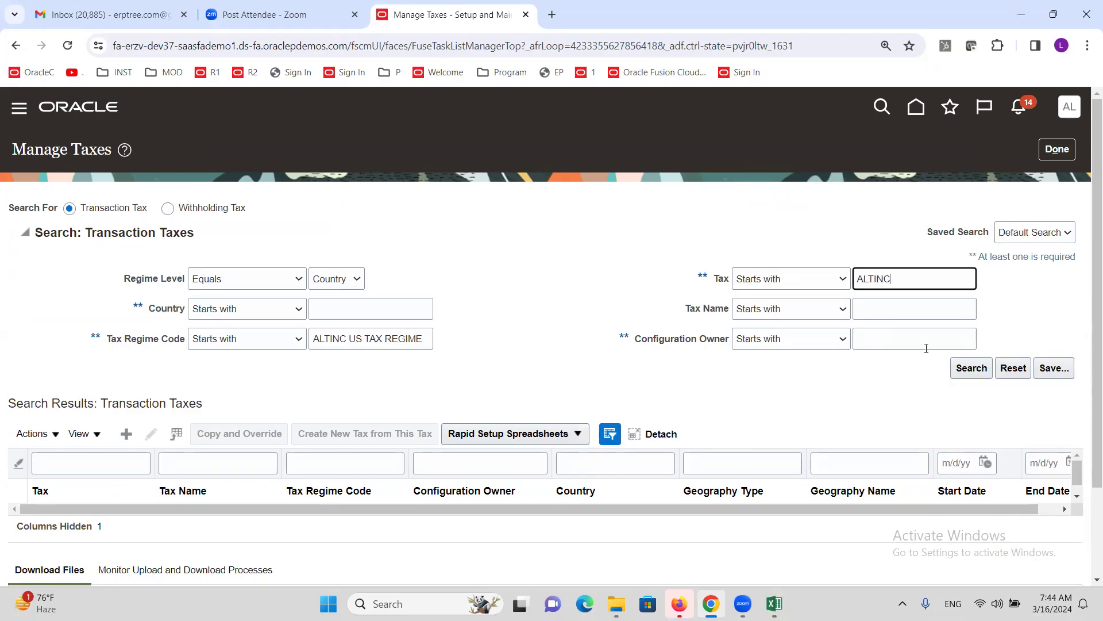
left_click(971, 368)
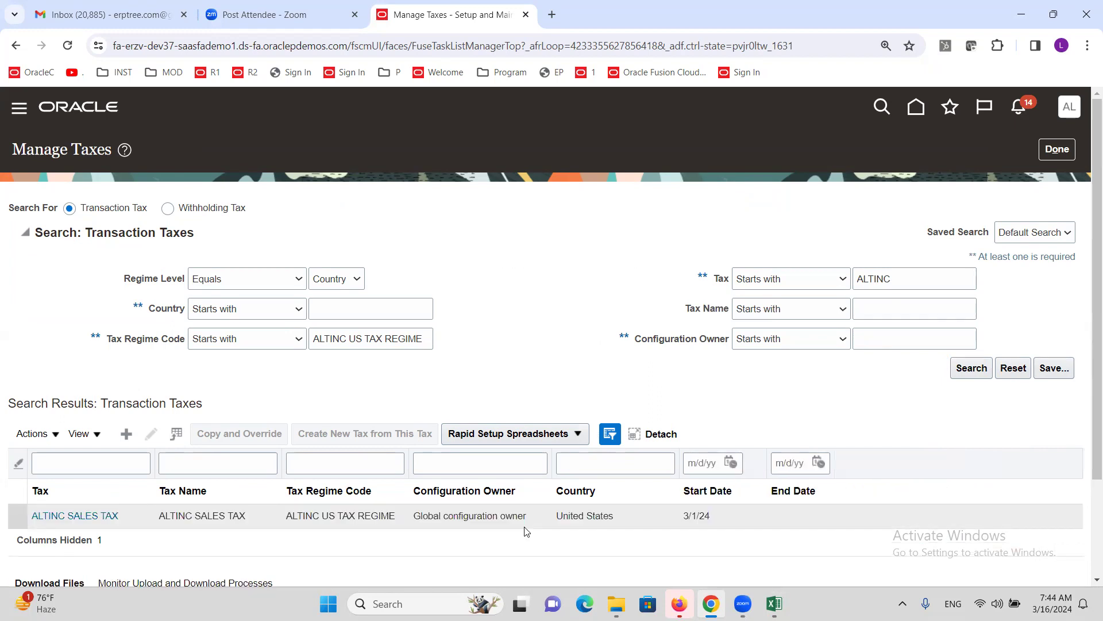
left_click(145, 520)
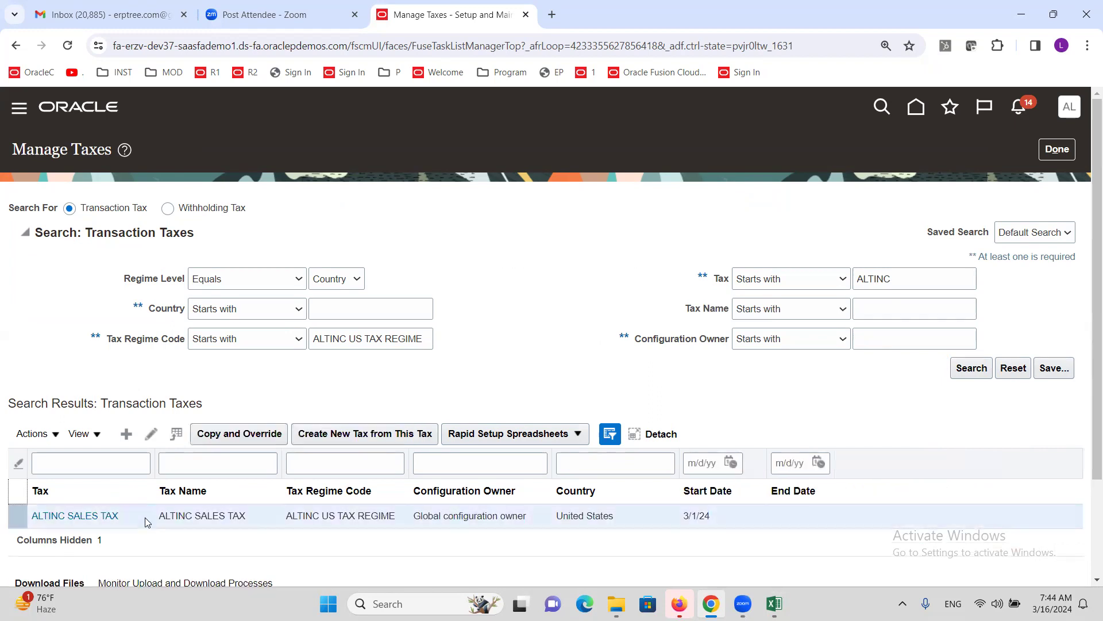
- Turn on Enable tax for simulation for ALTINC SALES TAX and save it
left_click(151, 434)
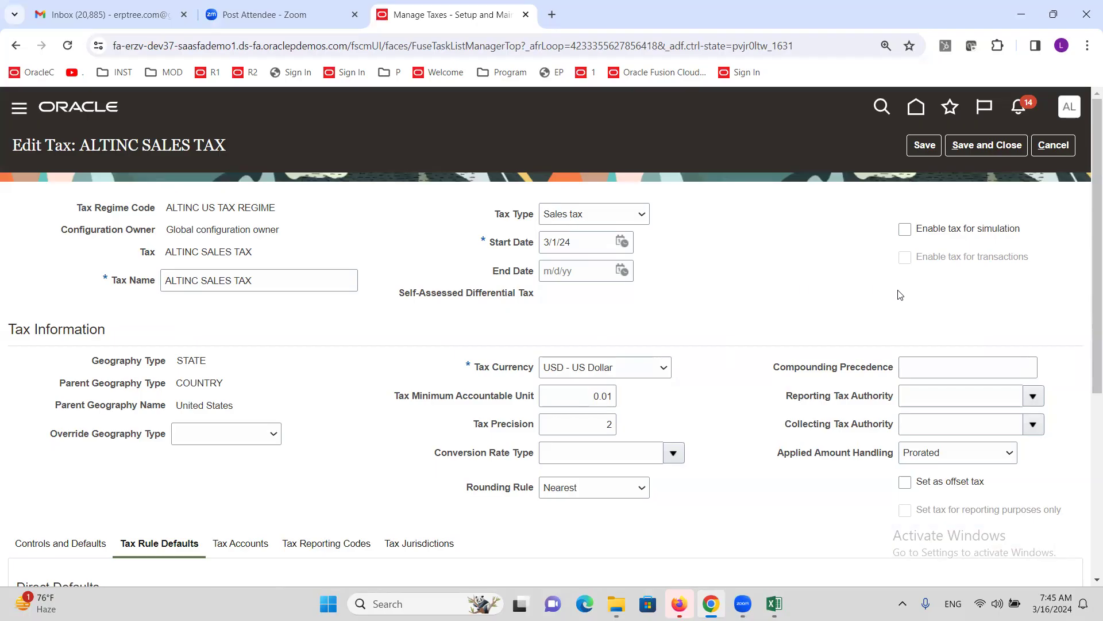
left_click(906, 231)
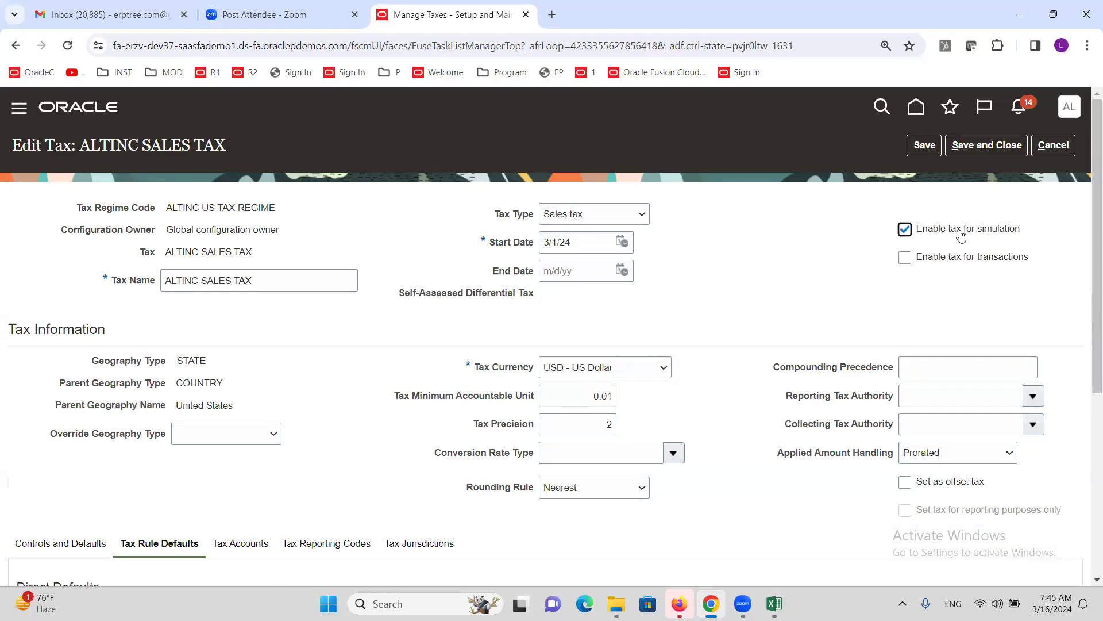
left_click(986, 145)
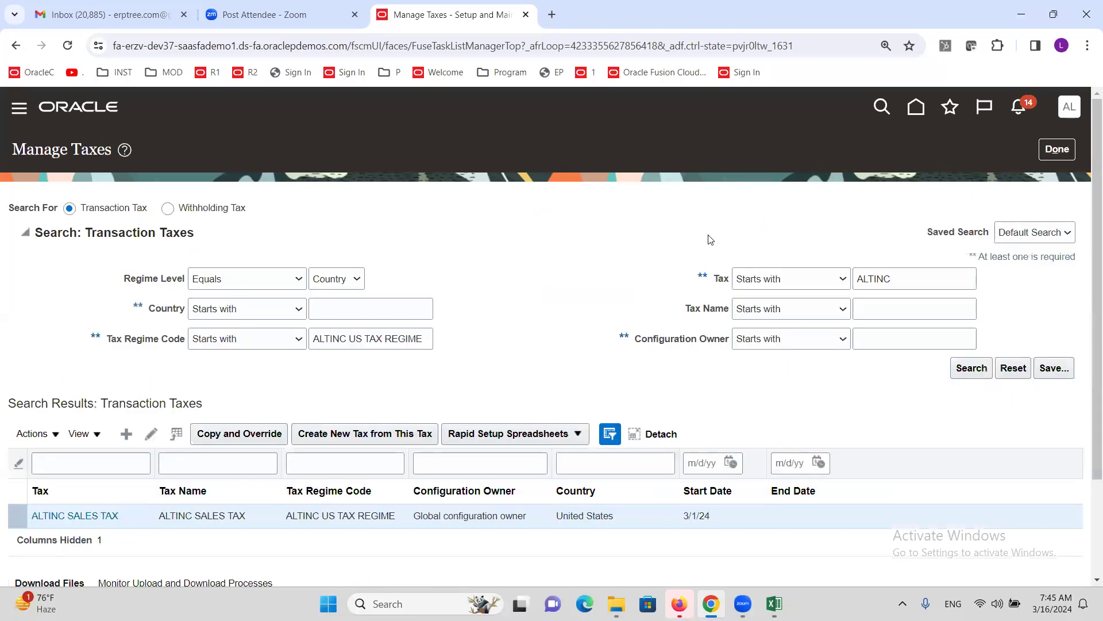
- Leave Manage Taxes and search setup tasks for SIMUL to reach Manage Simulator Transactions
left_click(1057, 149)
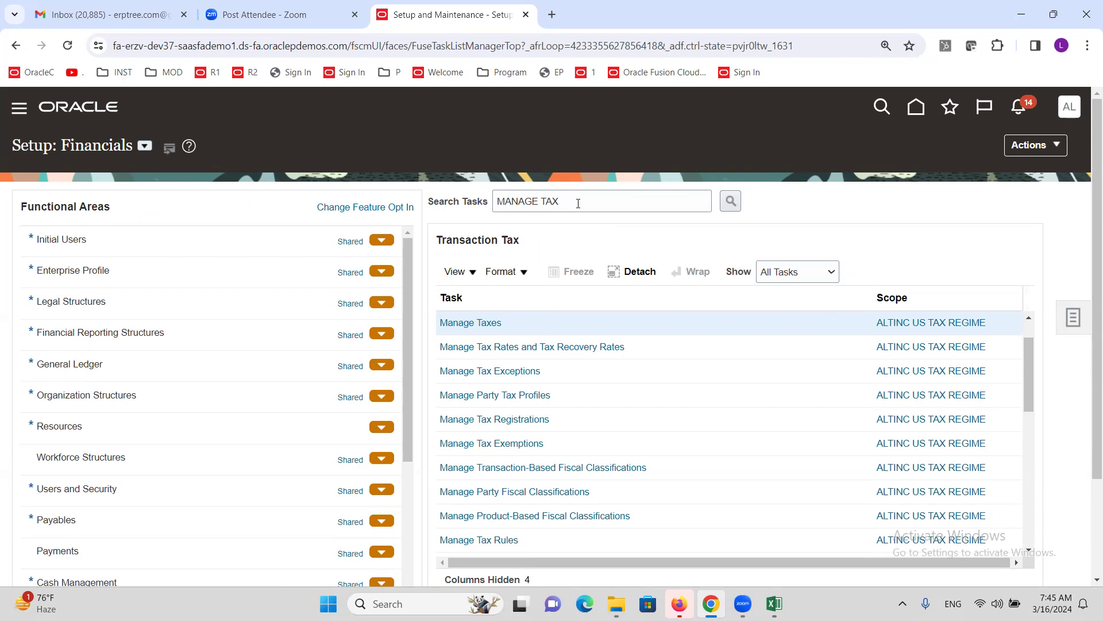
left_click(585, 203)
key("ctrl+a")
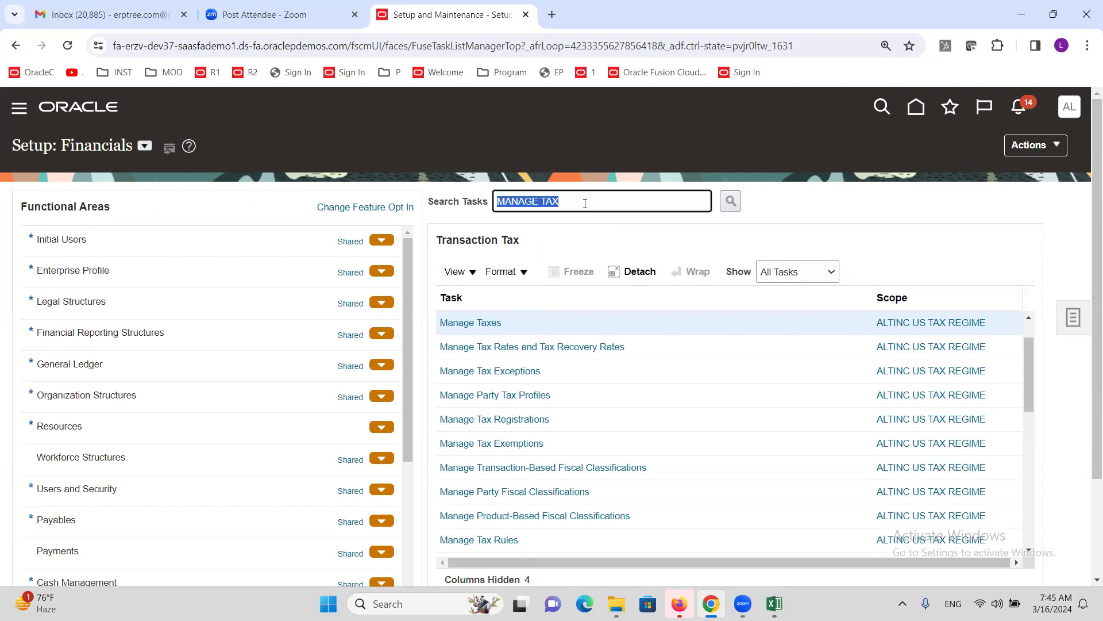
type("SIMUL")
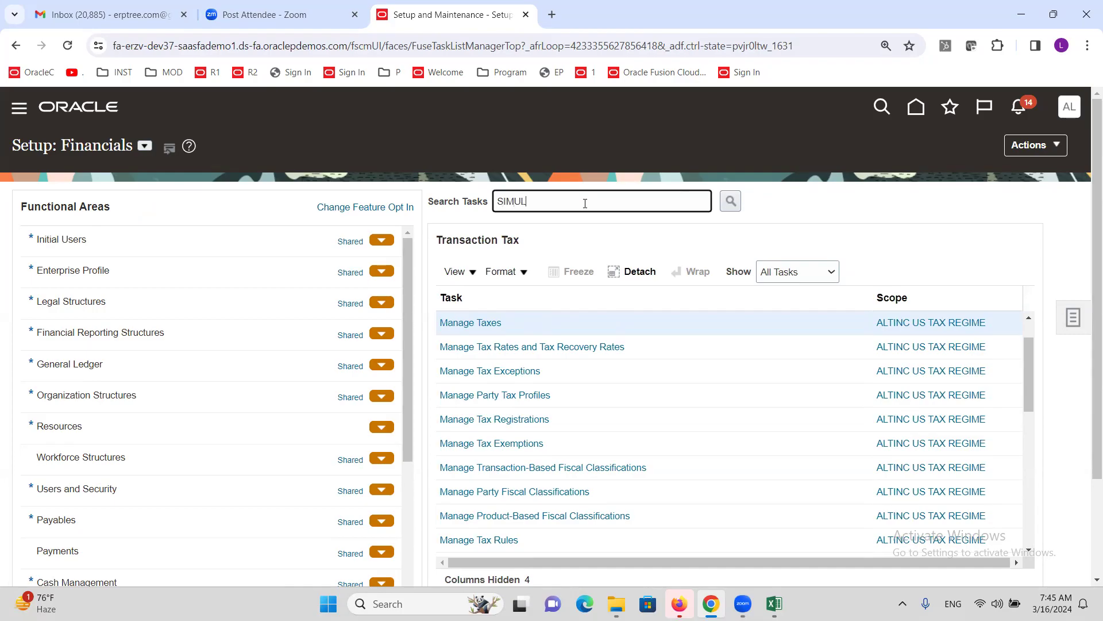
key("Return")
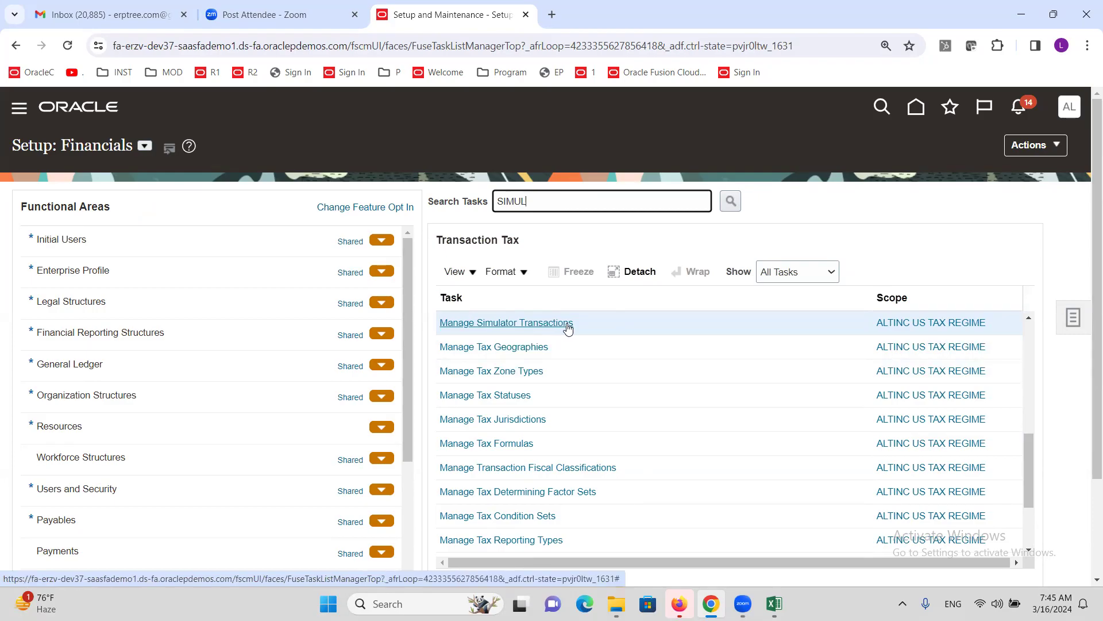
left_click(514, 320)
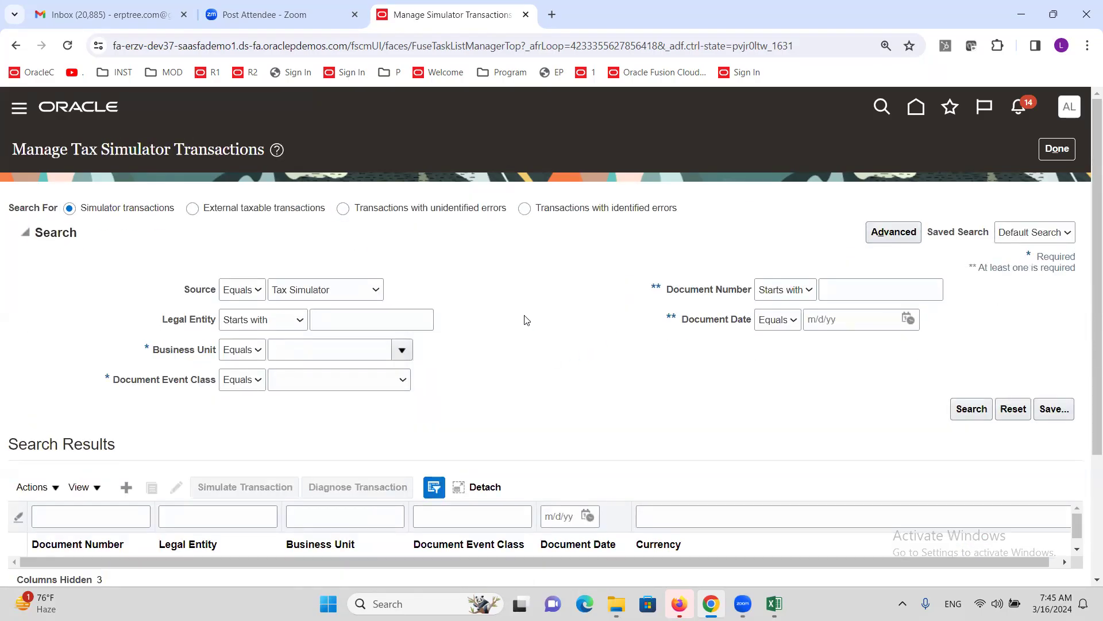
scroll(524, 318, "down", 2)
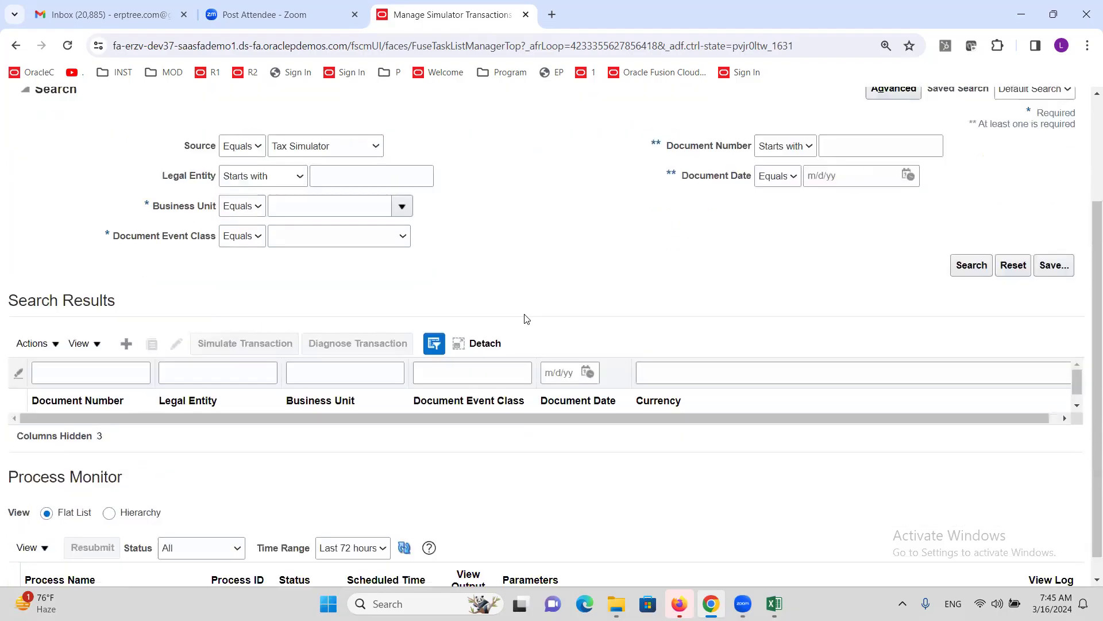
- Start a Purchase invoice simulator transaction for ALTINC US Legal Entity and ALTINC US Business Unit
left_click(125, 345)
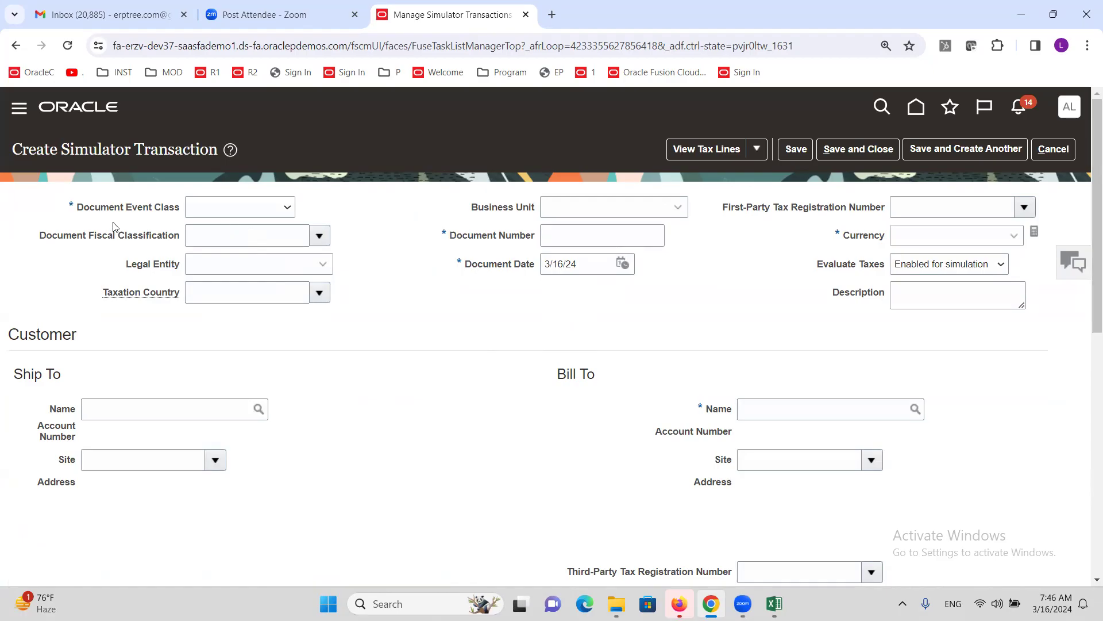
left_click(278, 209)
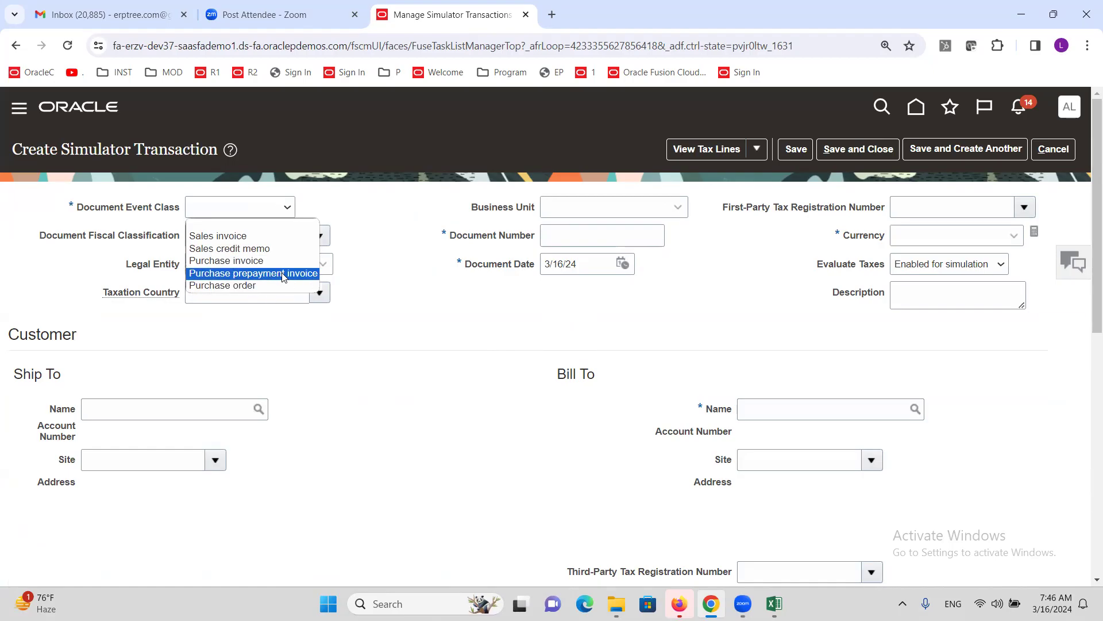
left_click(268, 261)
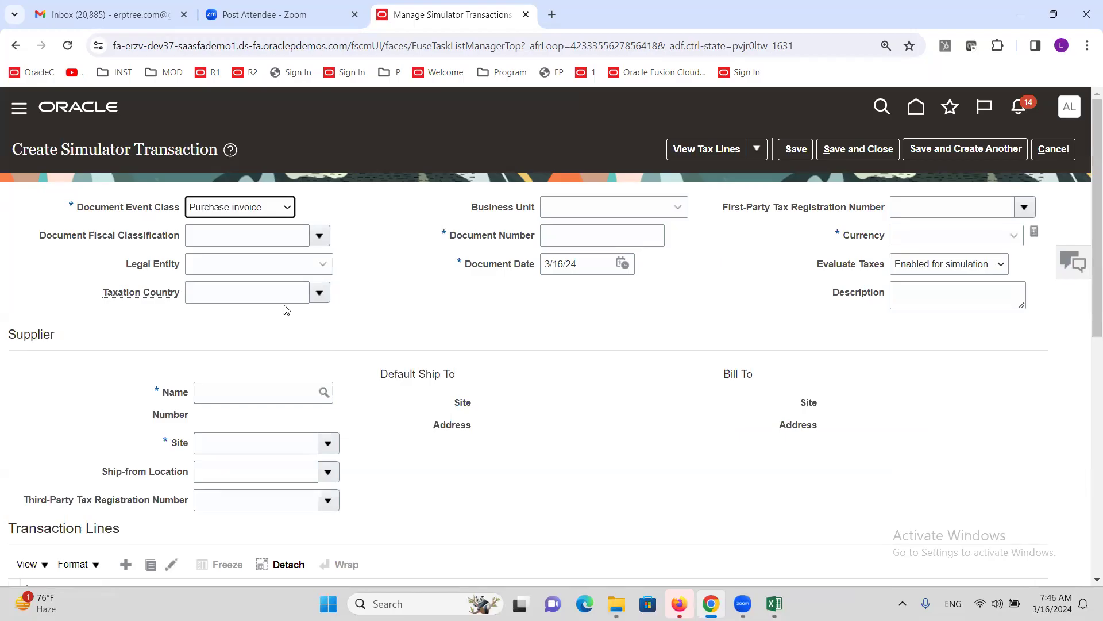
left_click(246, 270)
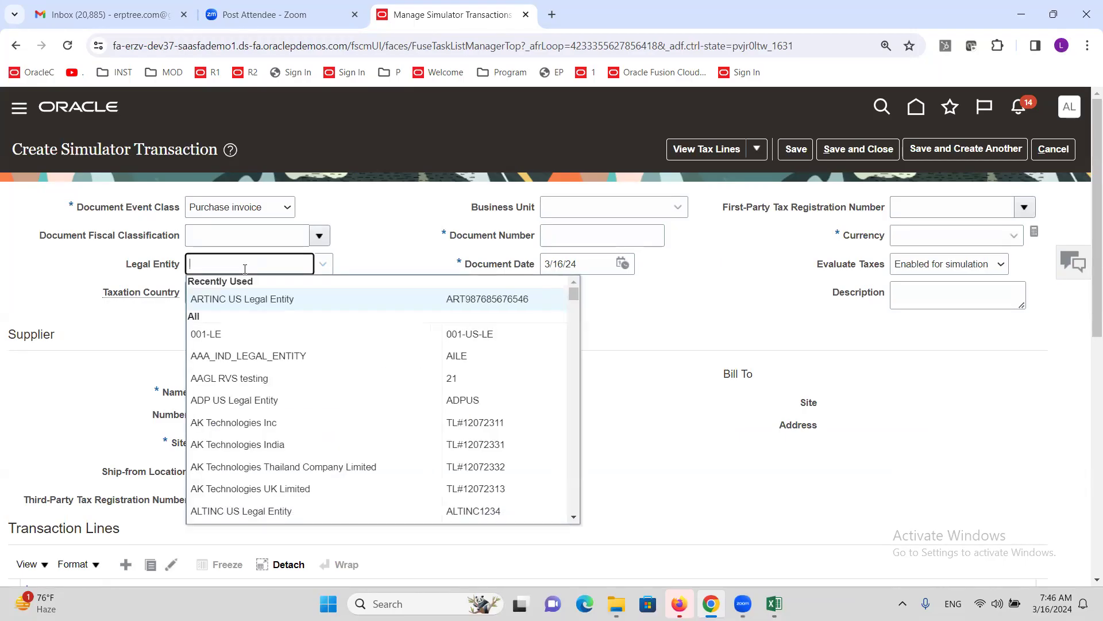
type("ALTINC")
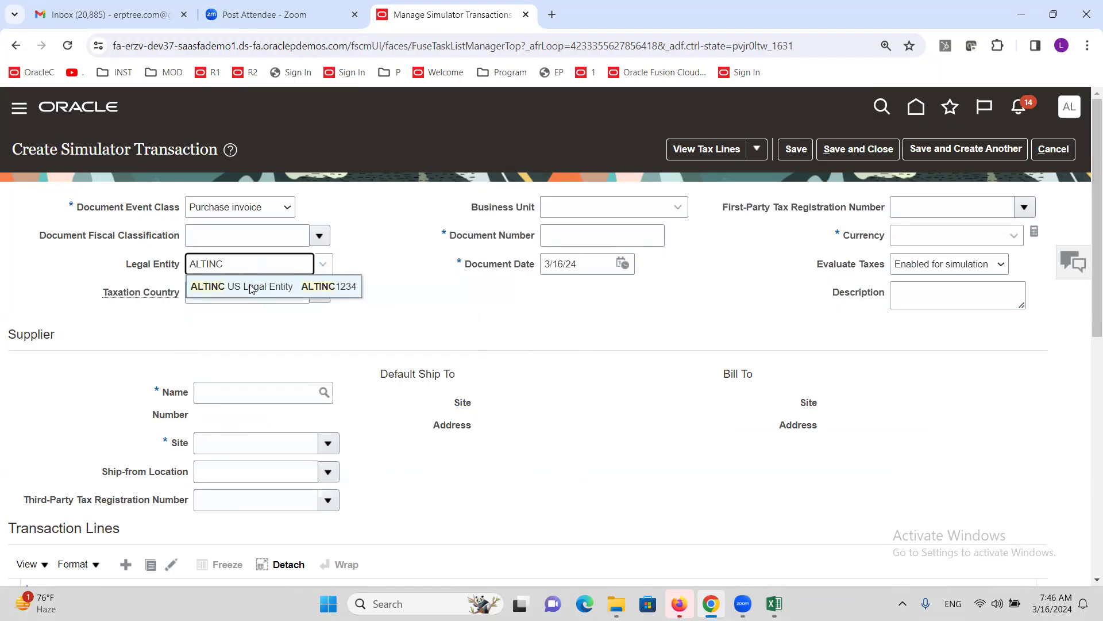
left_click(255, 287)
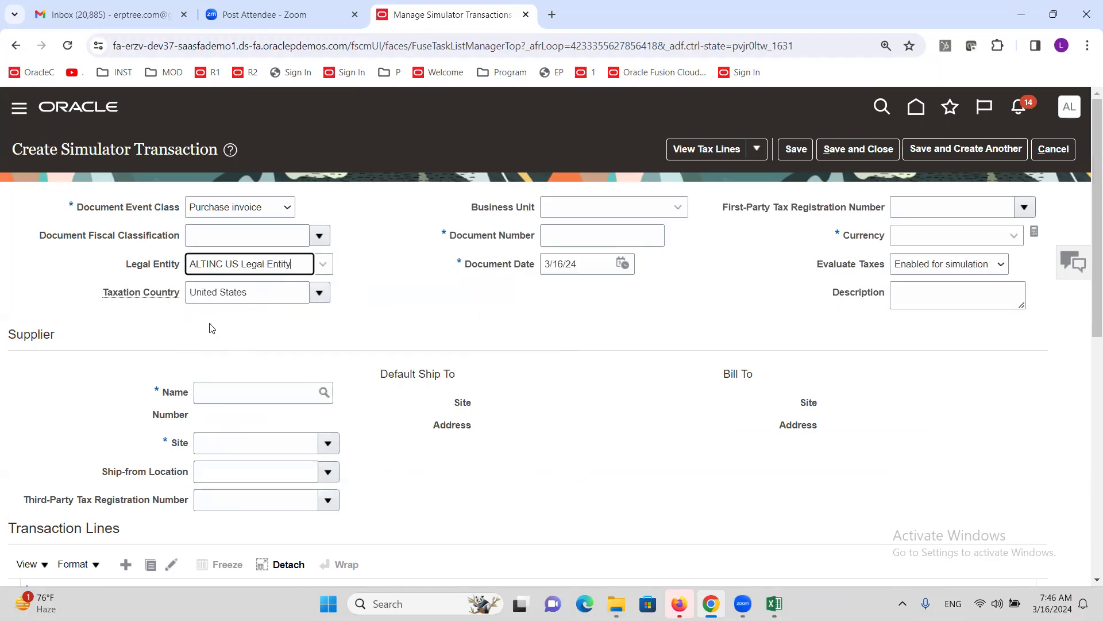
left_click(409, 330)
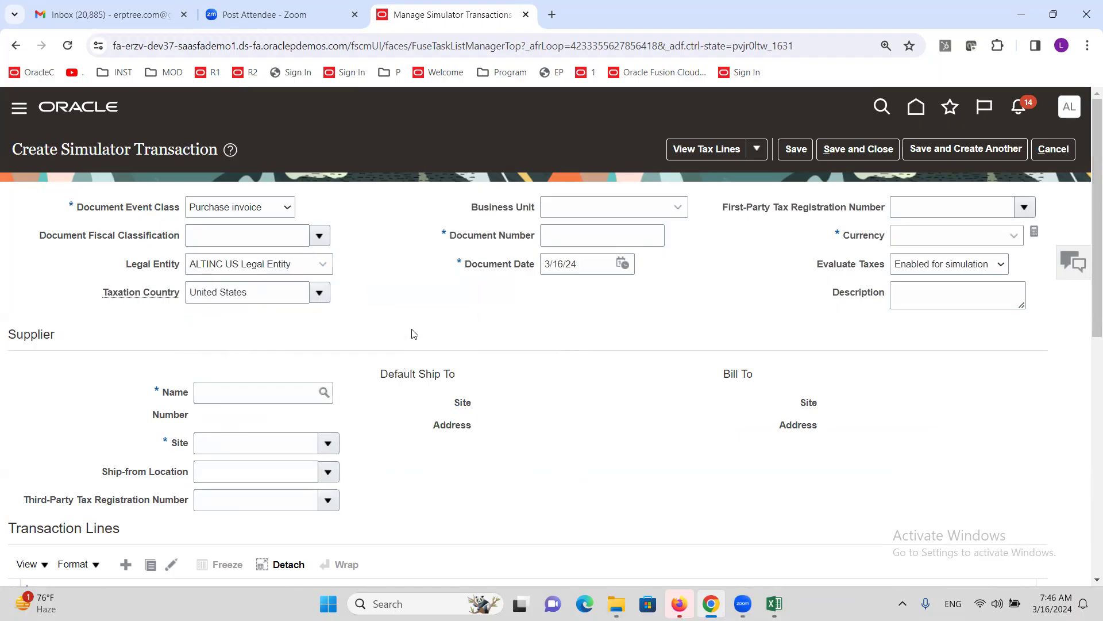
left_click(574, 205)
type("ALTINC")
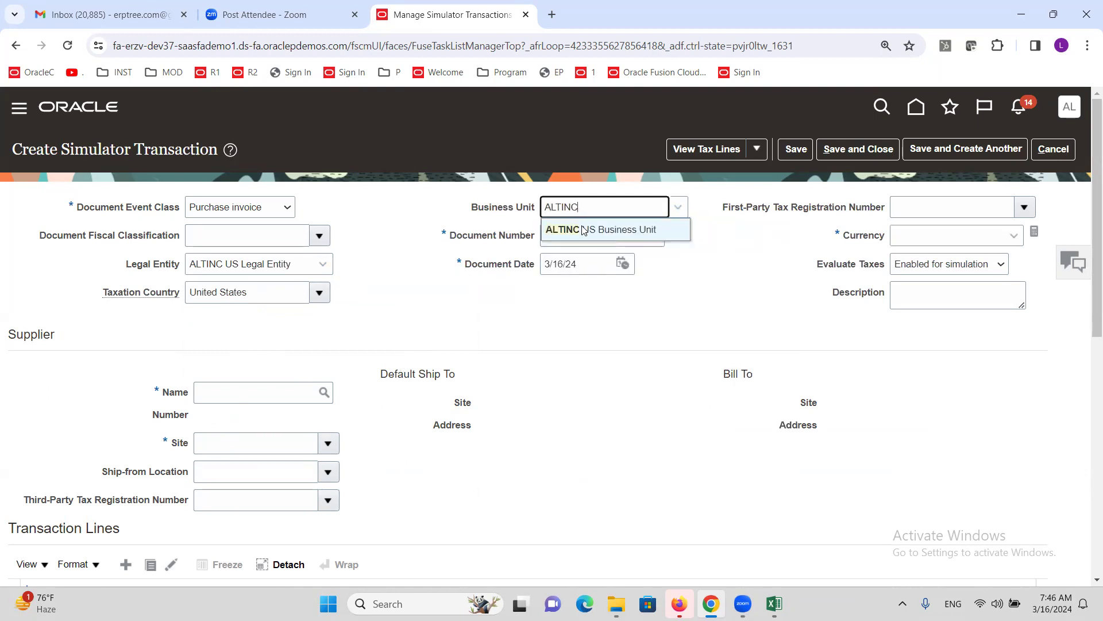
left_click(582, 229)
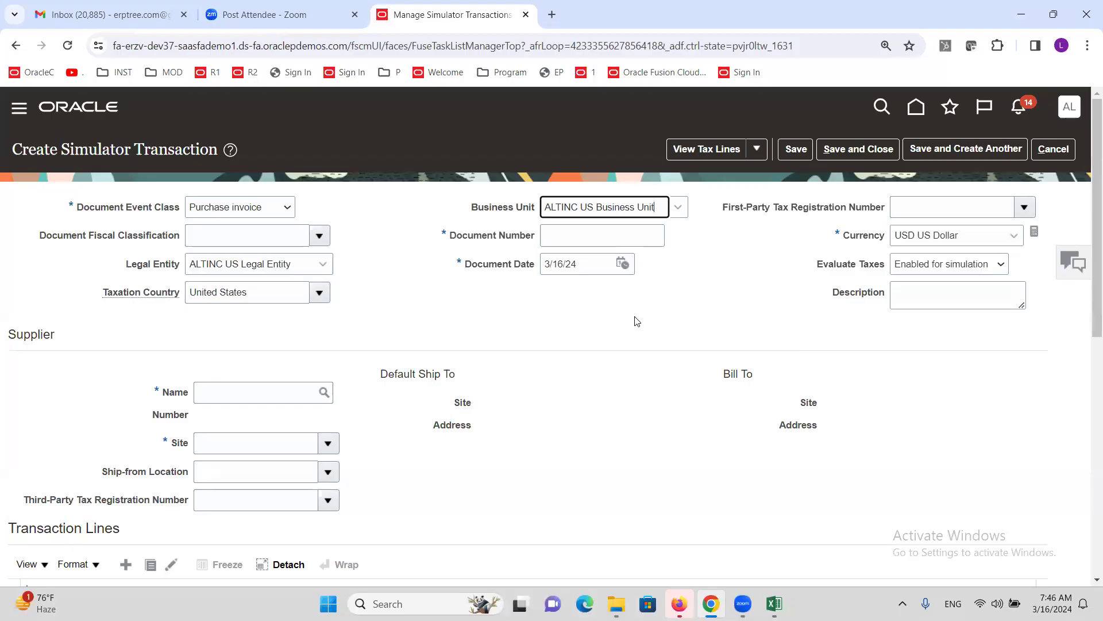
- Enter document number 111 and supplier ALTINC Corporation
left_click(554, 236)
type("111")
left_click(673, 270)
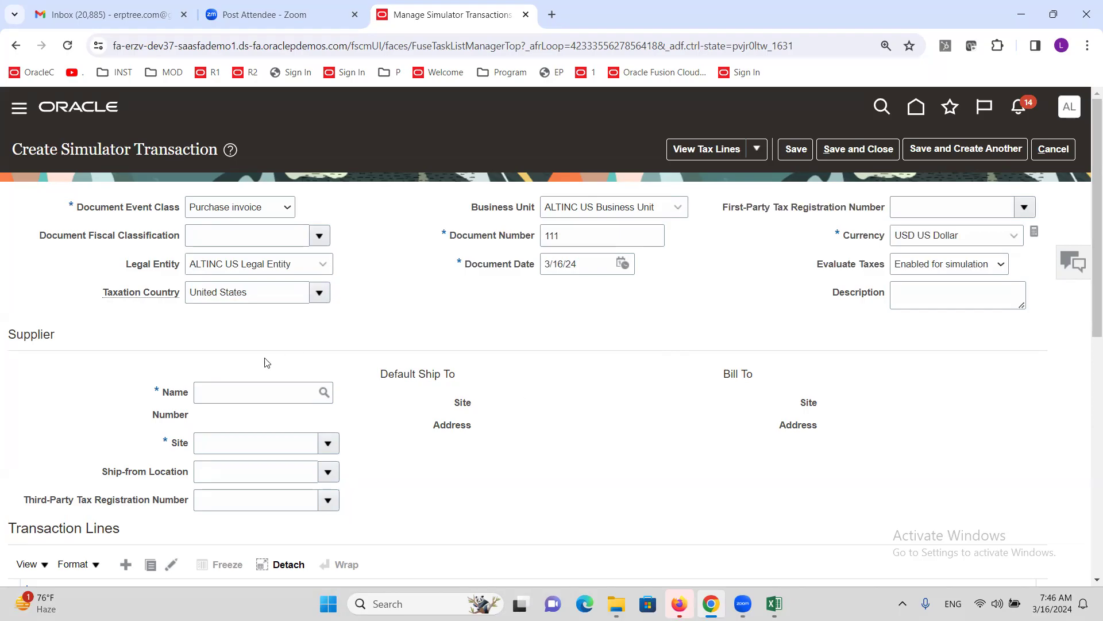
left_click(266, 389)
type("ALTINC C")
left_click(532, 368)
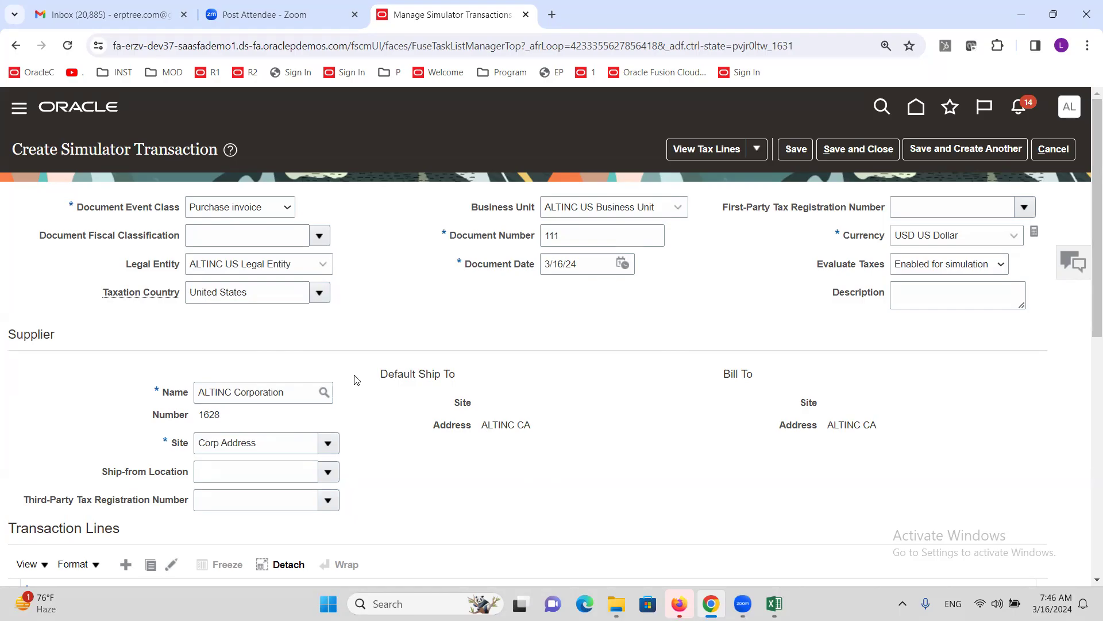
scroll(357, 379, "down", 2)
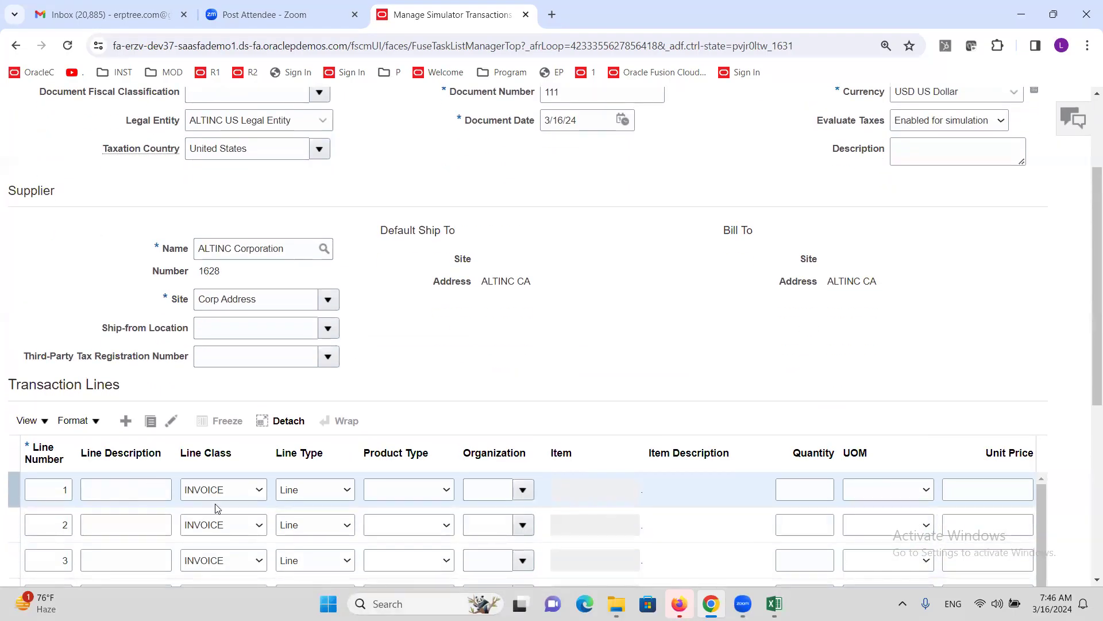
- Fill line 1 with quantity 1, amount 25,000.00 and ship-to location ALTINC CA
scroll(722, 412, "down", 2)
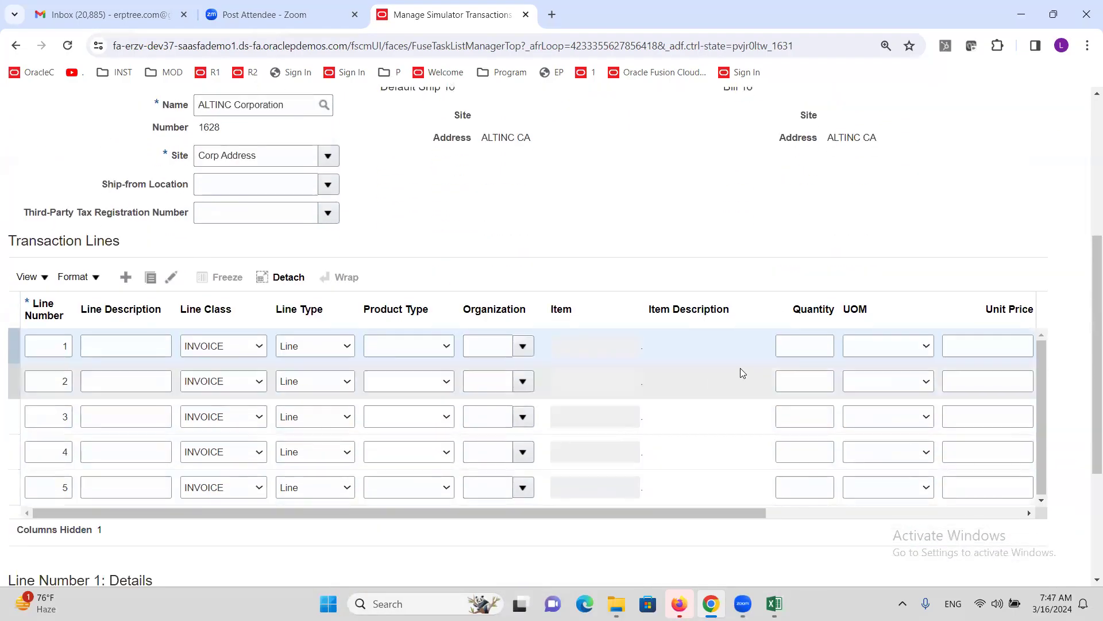
left_click(799, 346)
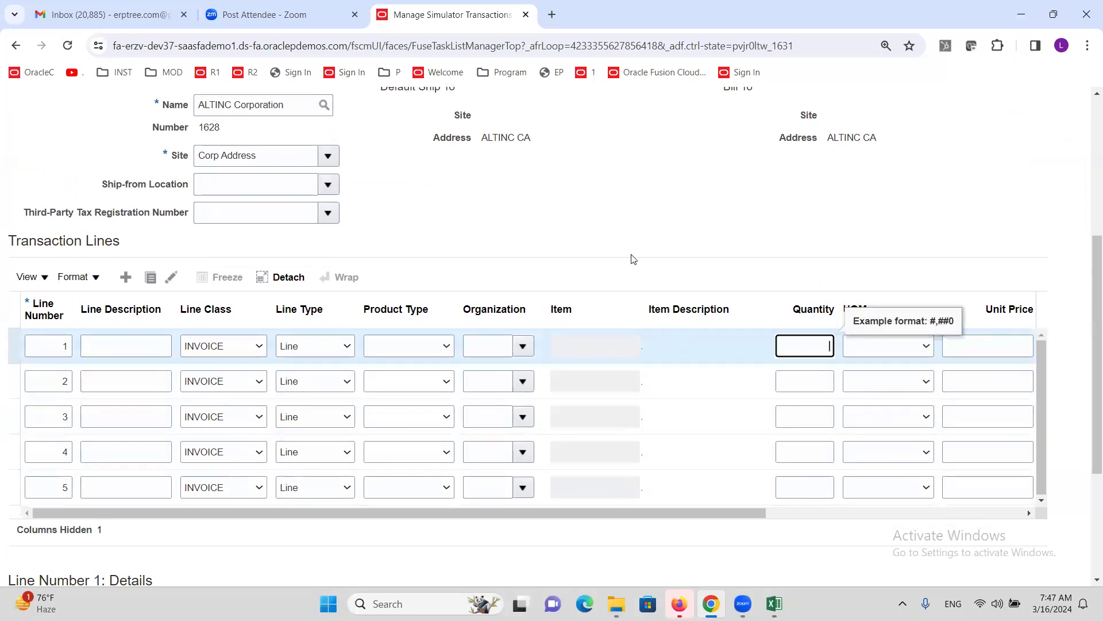
type("1")
key("Tab")
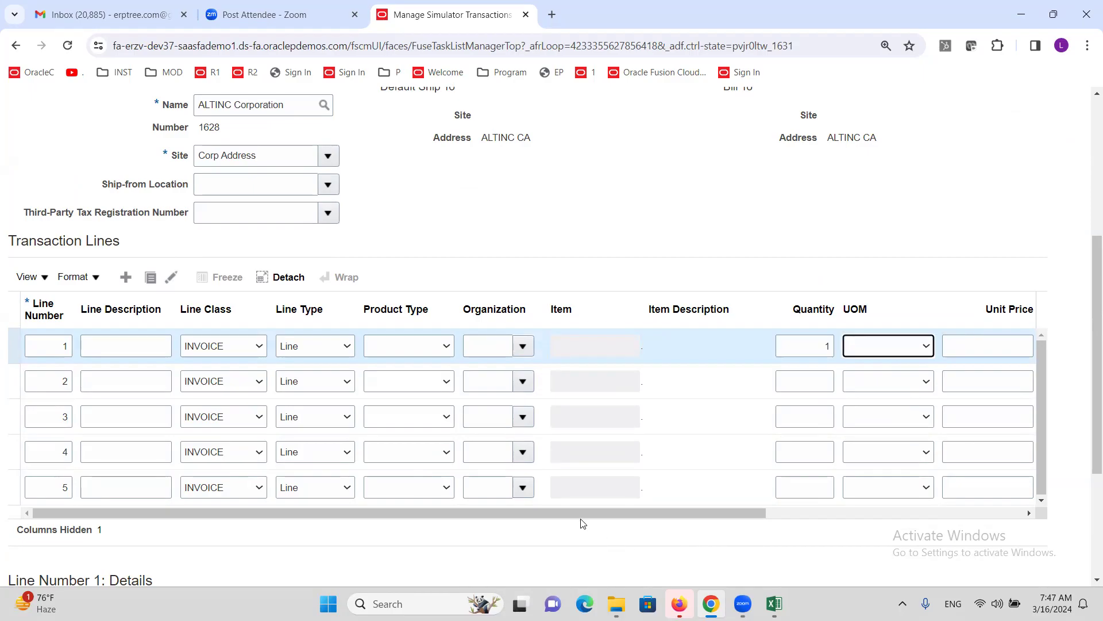
left_click_drag(582, 513, 841, 512)
left_click(771, 343)
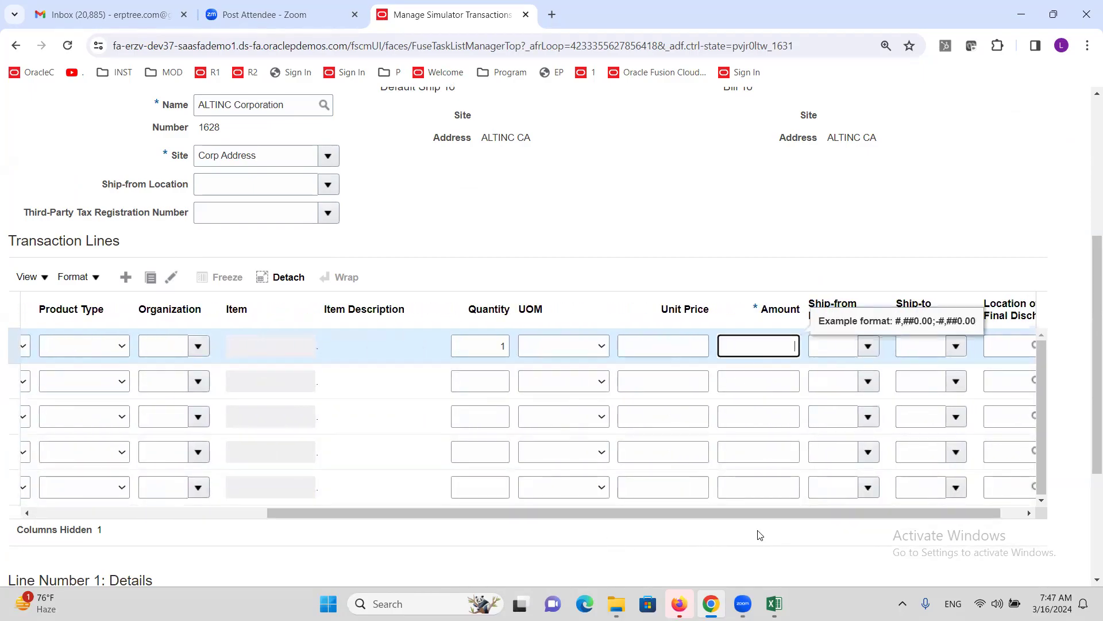
type("25000")
key("Tab")
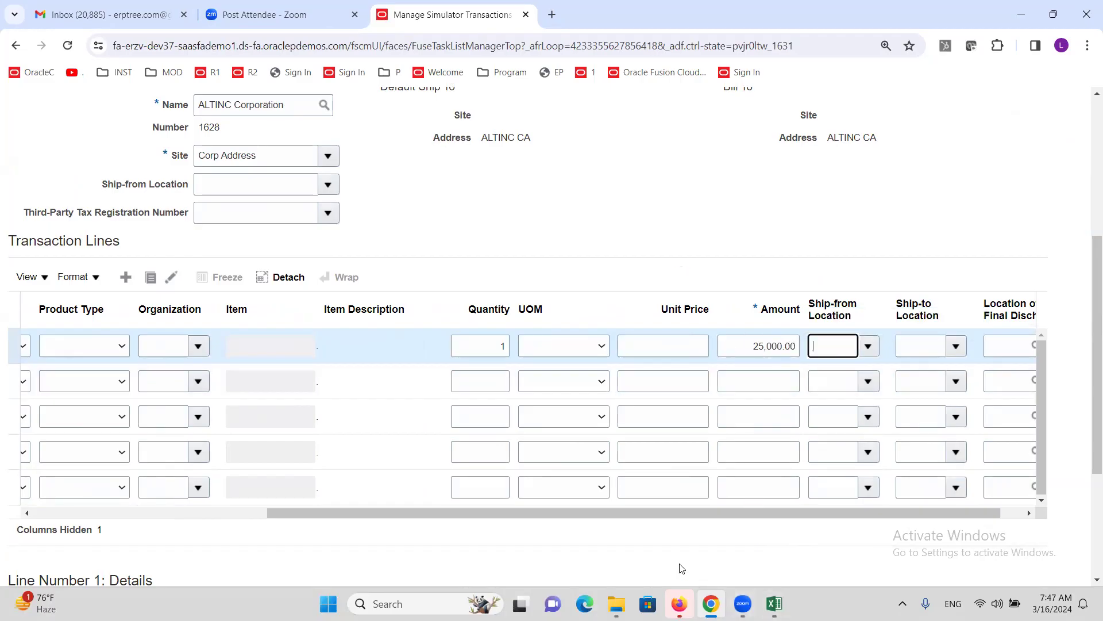
left_click_drag(627, 512, 696, 517)
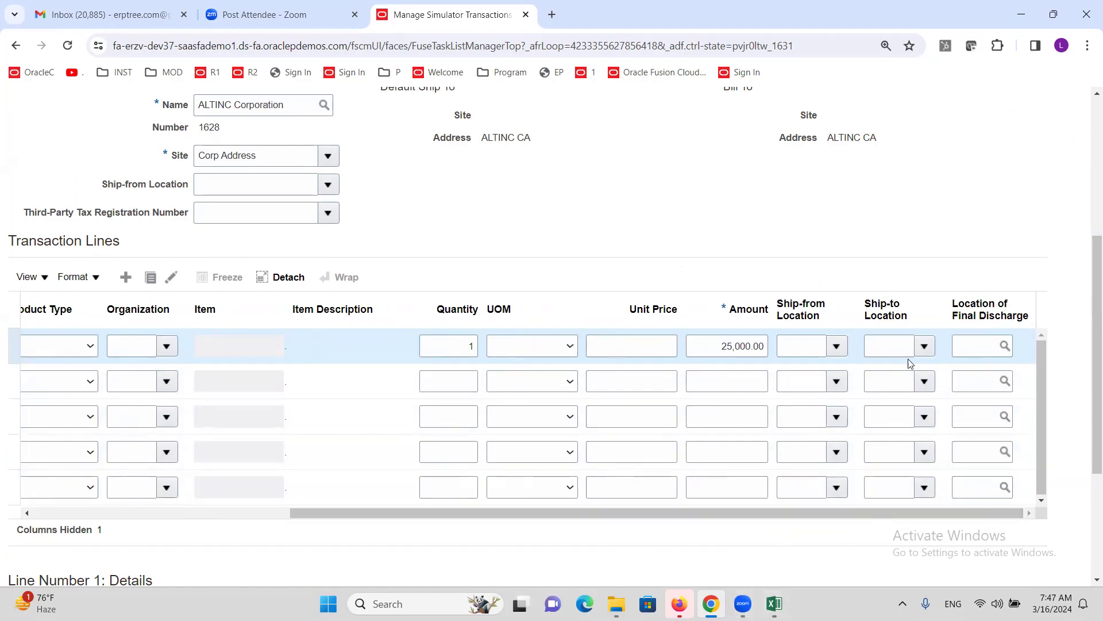
left_click(922, 346)
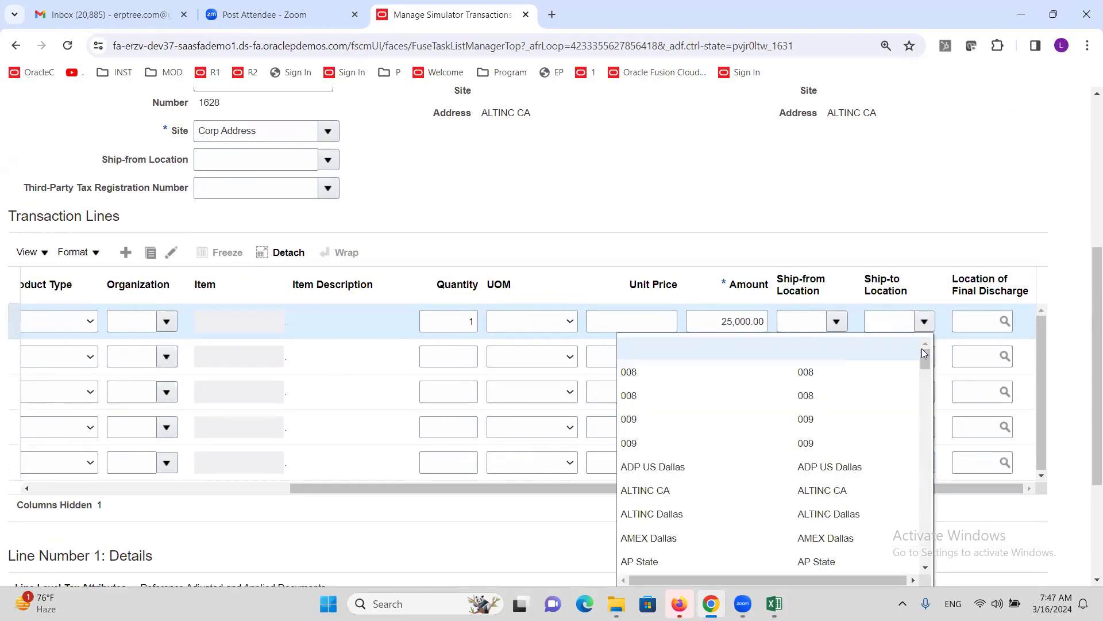
left_click(668, 493)
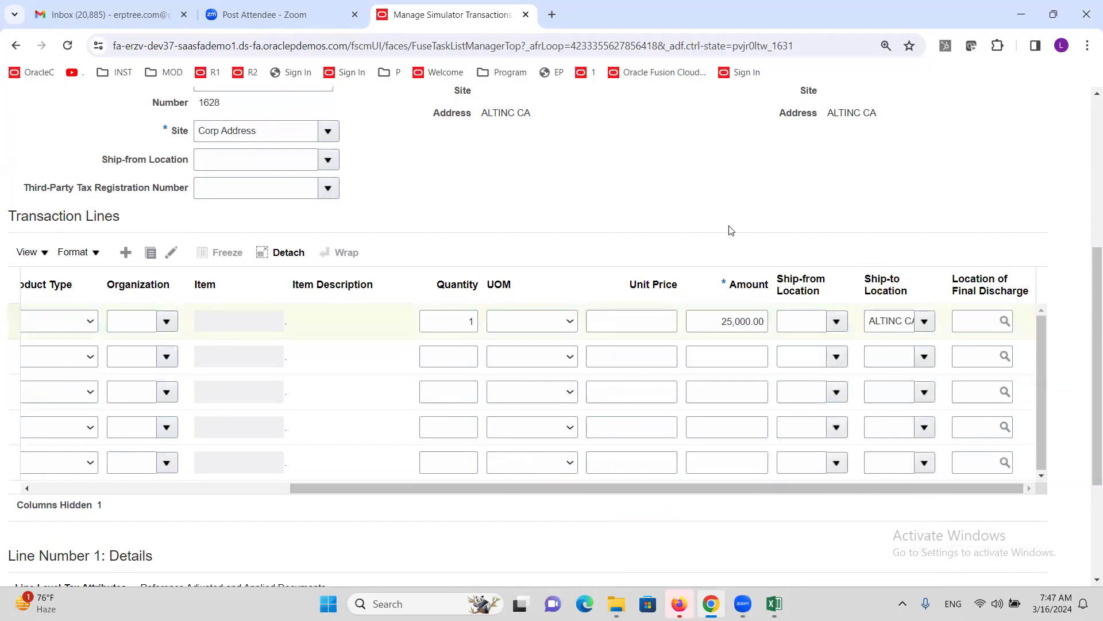
scroll(731, 230, "up", 5)
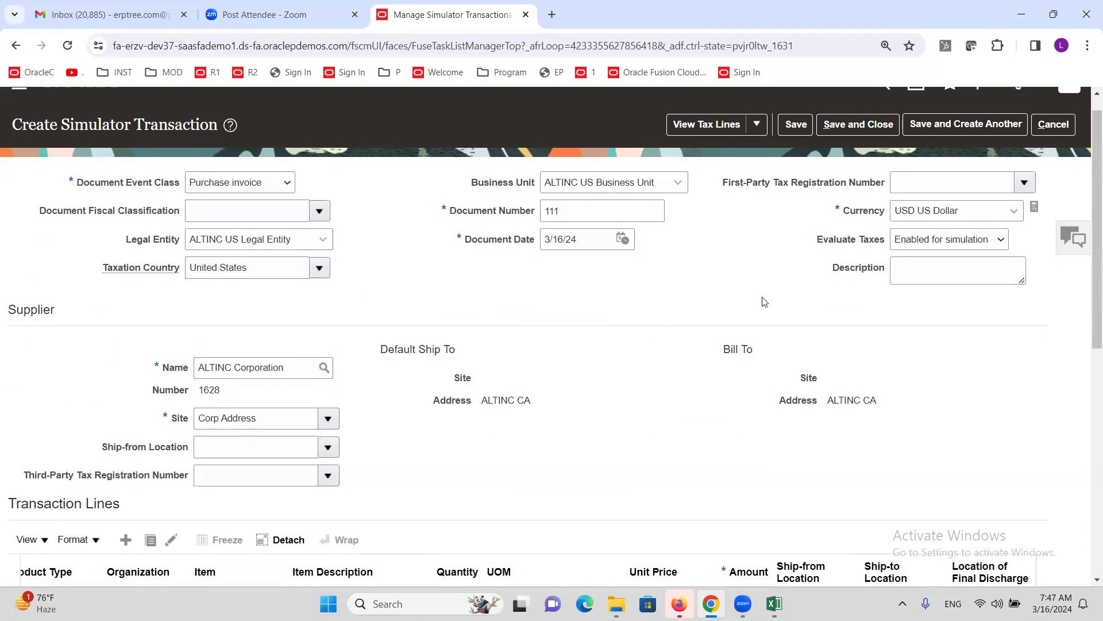
- Save simulator transaction 111
left_click(798, 127)
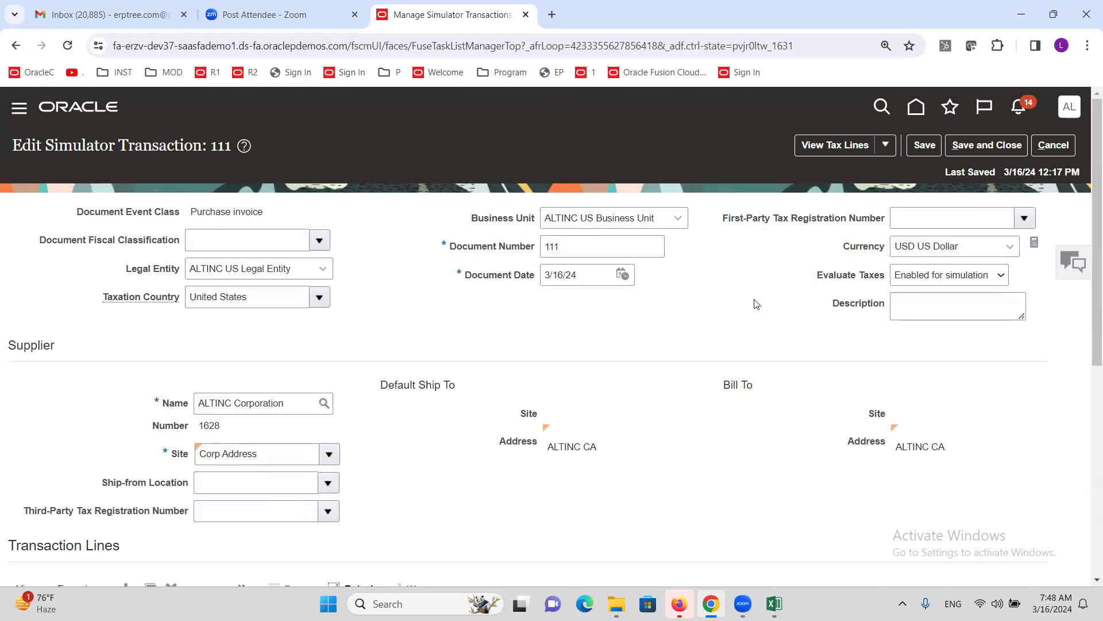
- Check the 2,500.00 ALTINC@10% tax line, close transaction 111, and return to Excel
left_click(818, 149)
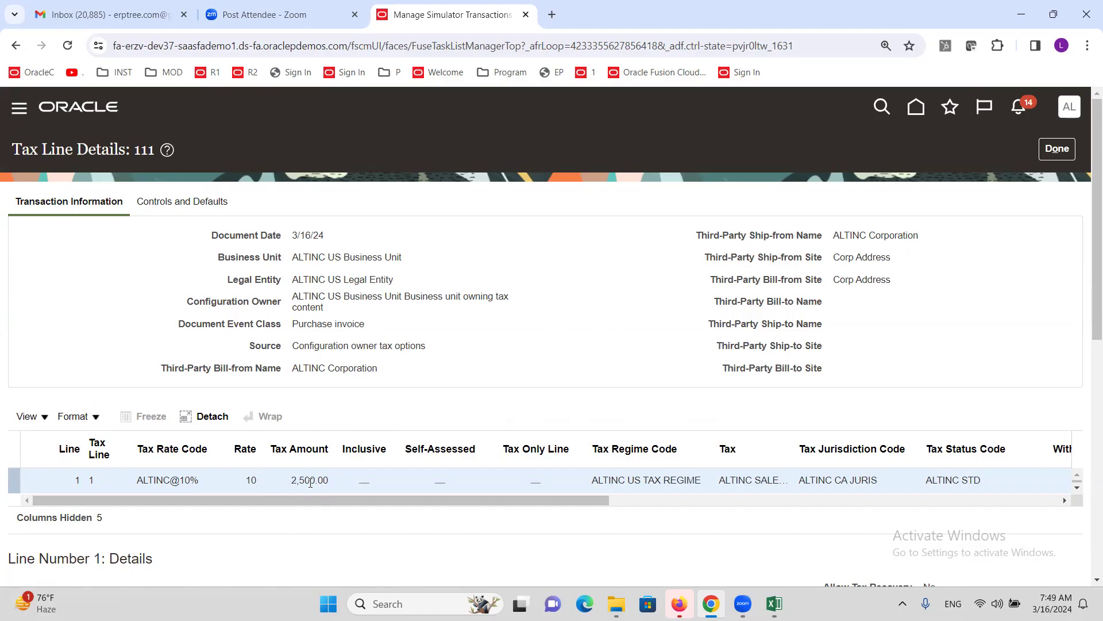
left_click(1056, 149)
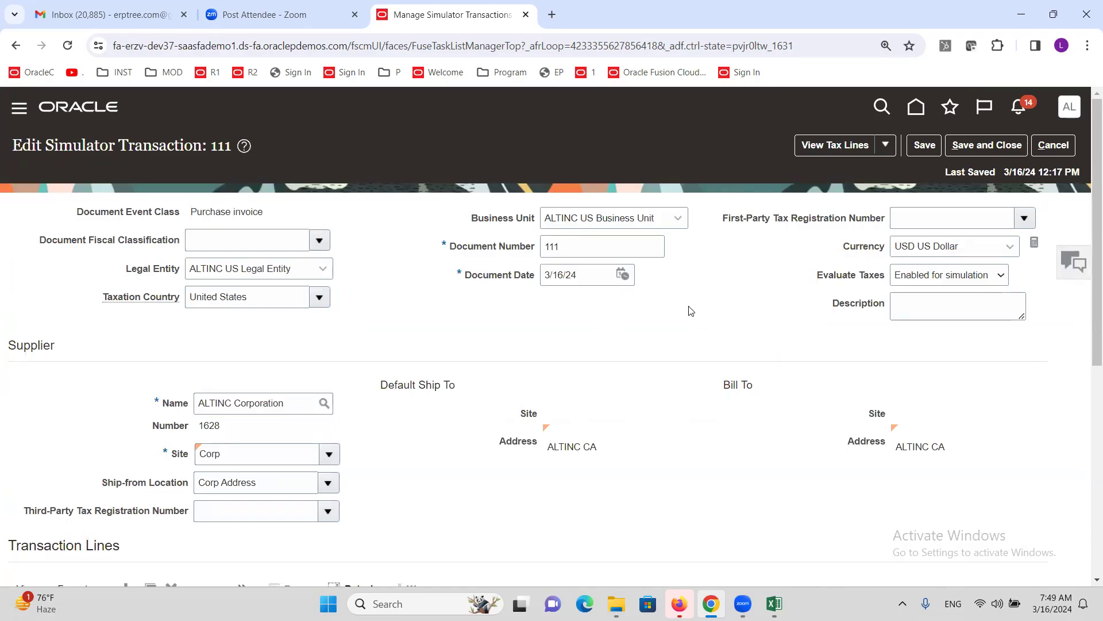
left_click(1053, 147)
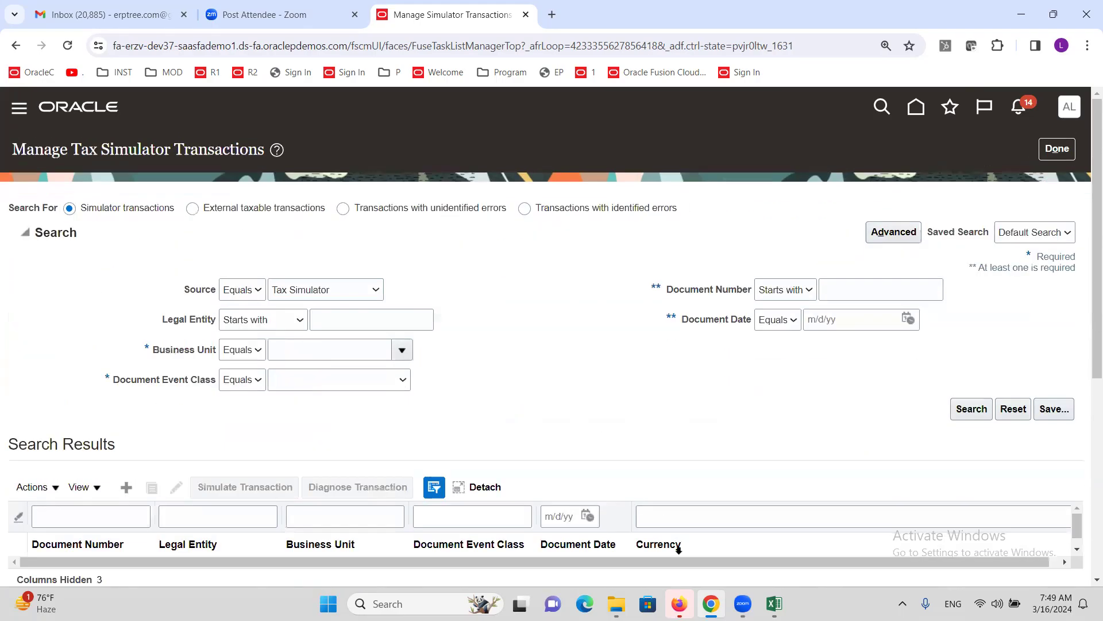
left_click(774, 603)
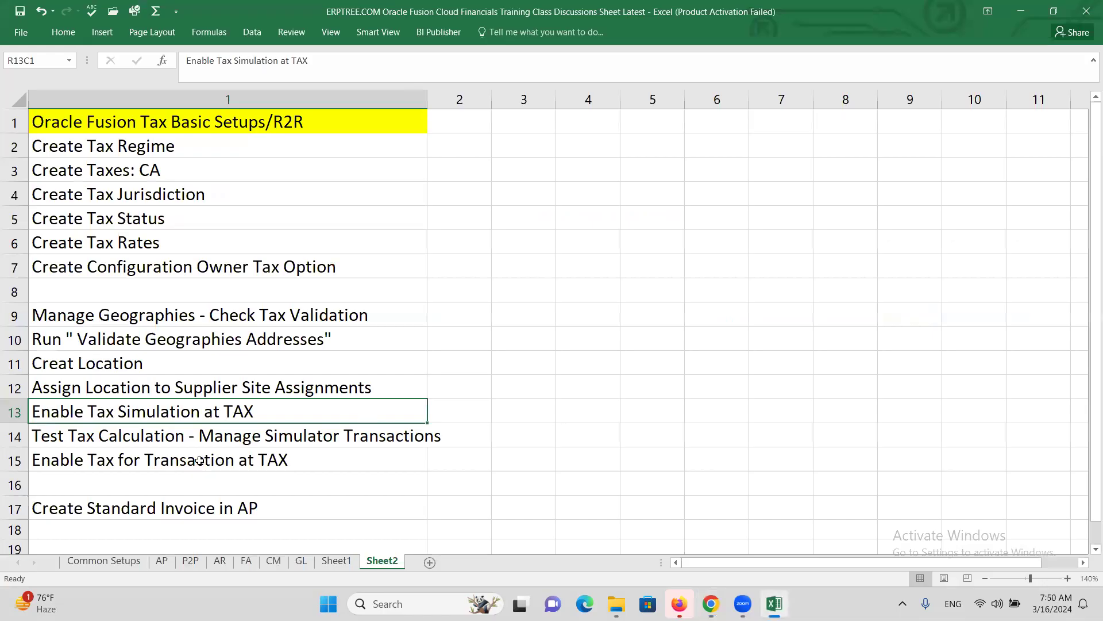
- Find the Enable Tax for Transaction at TAX step in the Sheet2 checklist, then return to Oracle
left_click(175, 440)
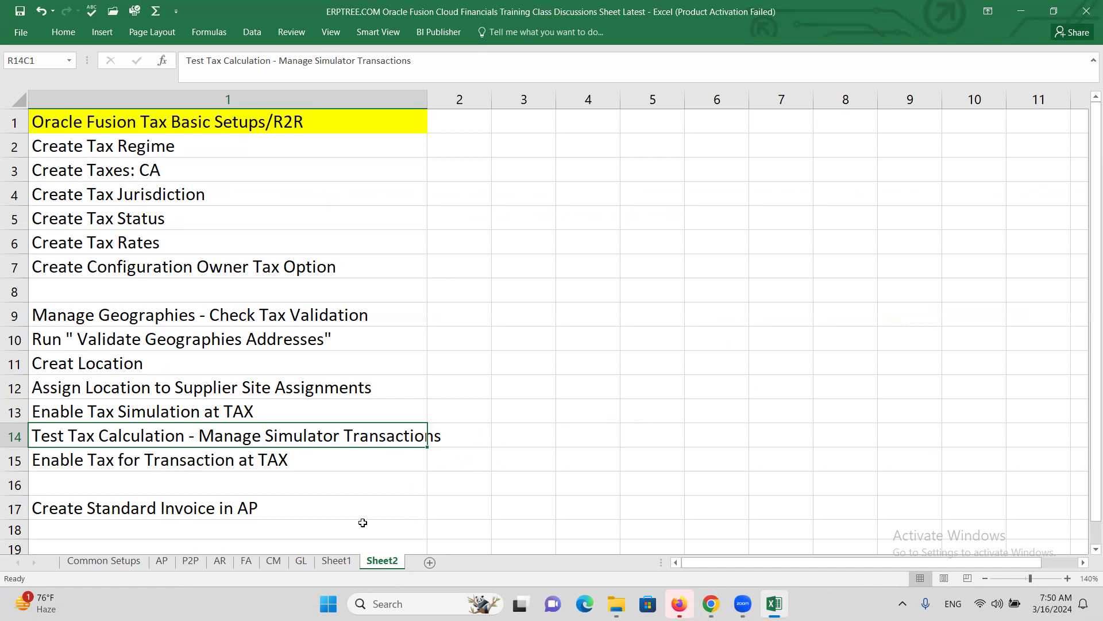
left_click(197, 462)
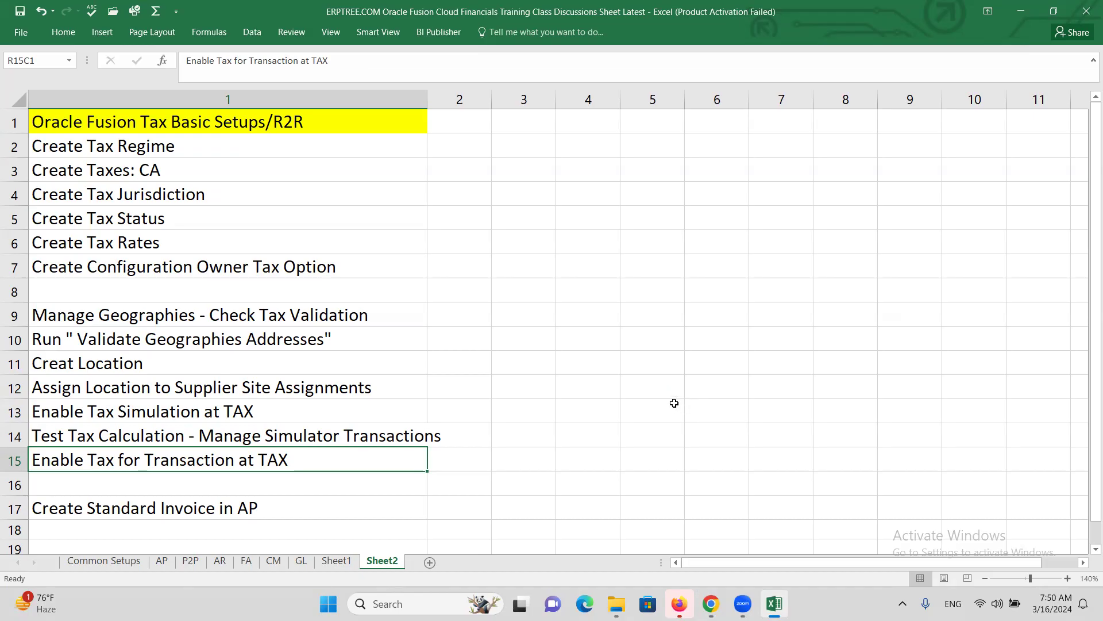
key("alt+Tab")
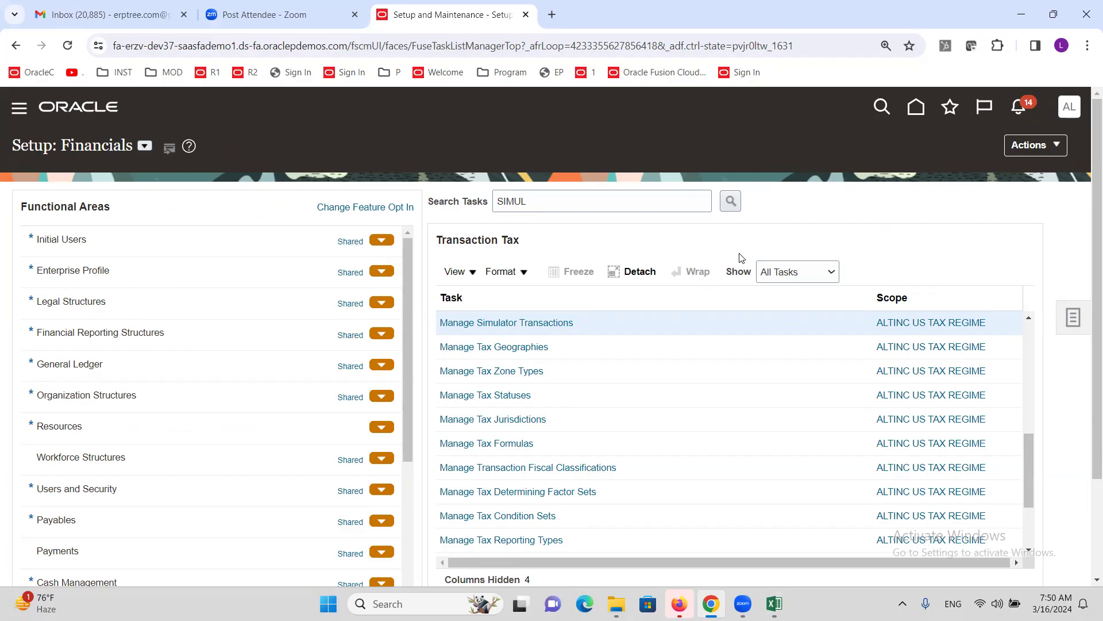
- Search setup tasks for 'MANAGE TA' and open Manage Taxes
double_click(606, 207)
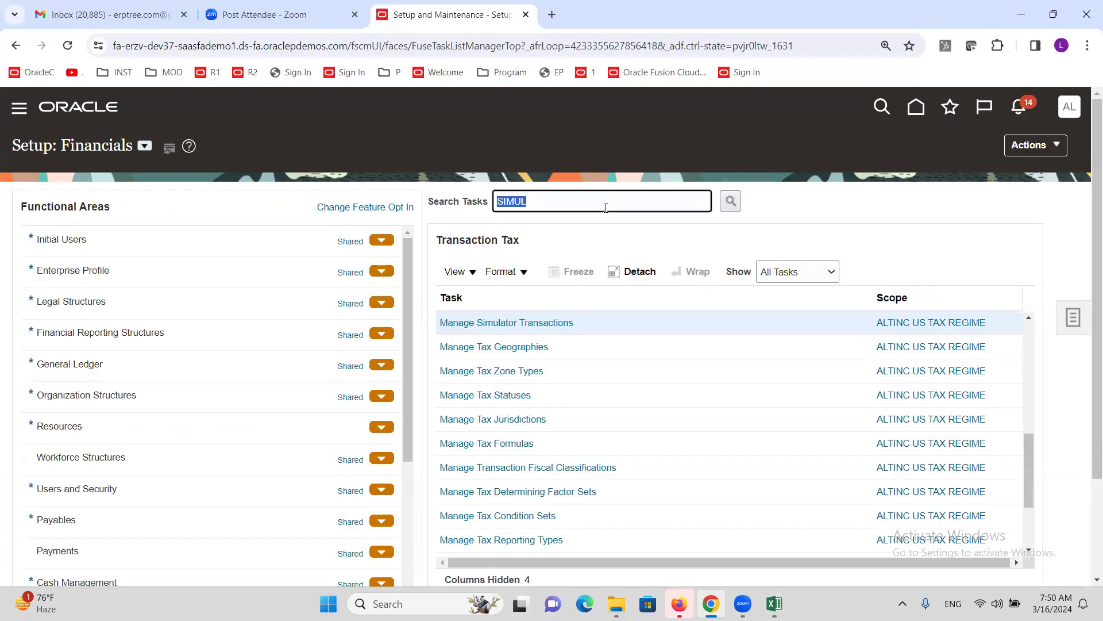
type("MANAGE TAX")
key("Return")
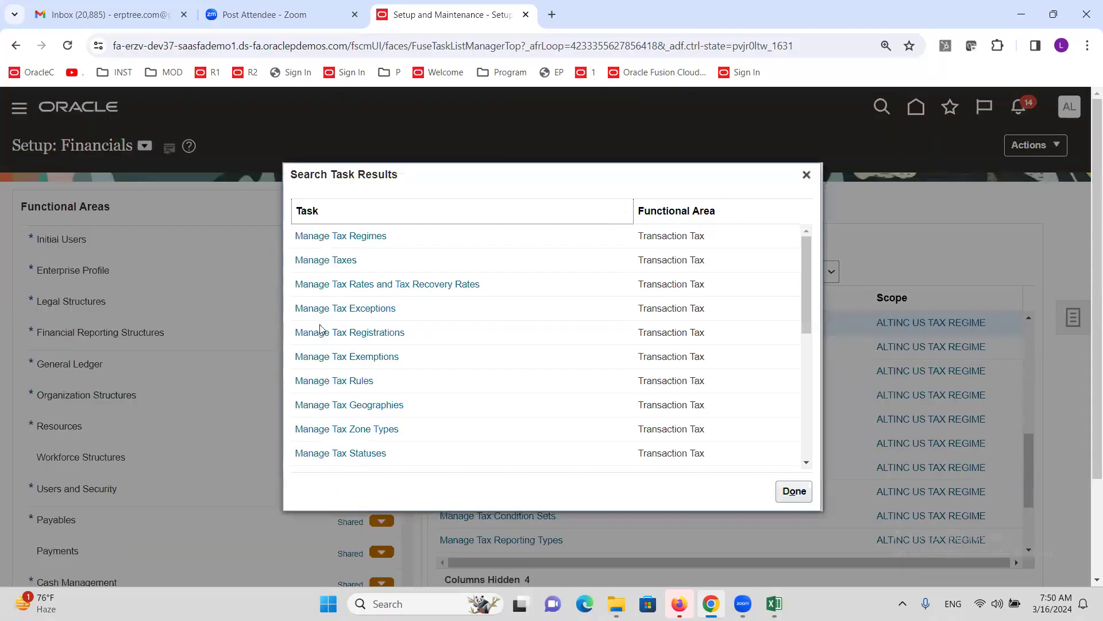
left_click(308, 260)
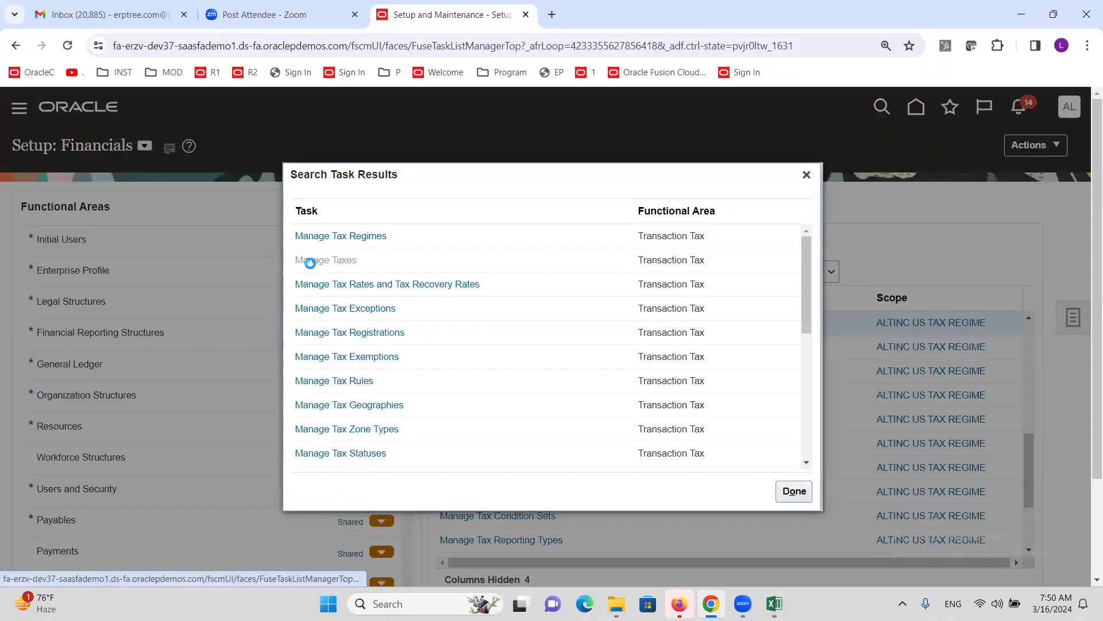
left_click(491, 328)
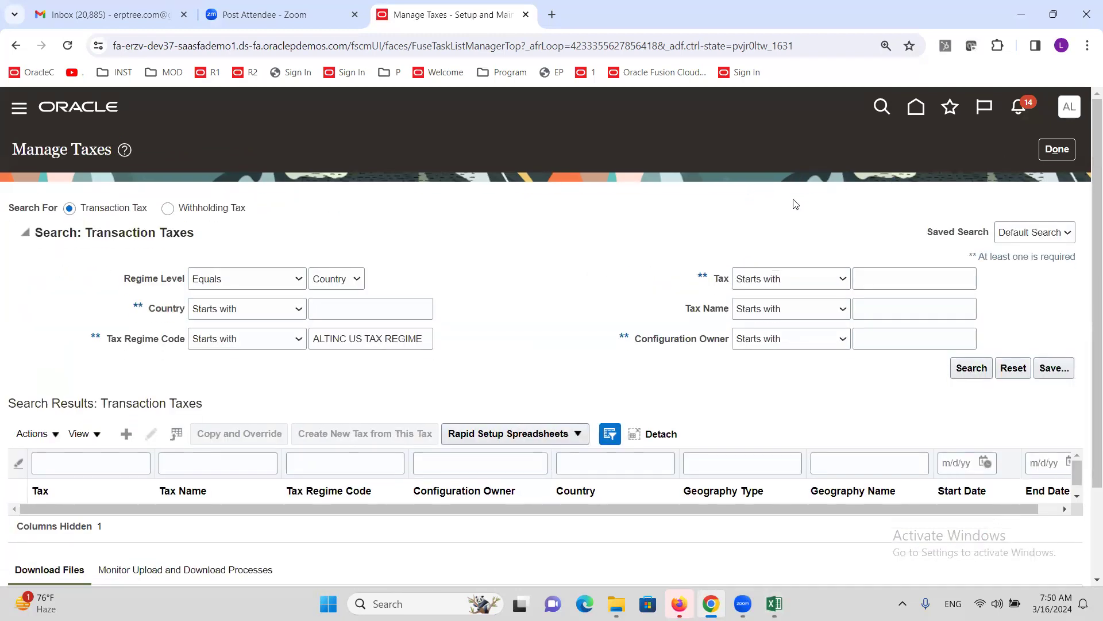
- Search Manage Taxes for tax code ALTINC
left_click(895, 276)
type("ALTINC")
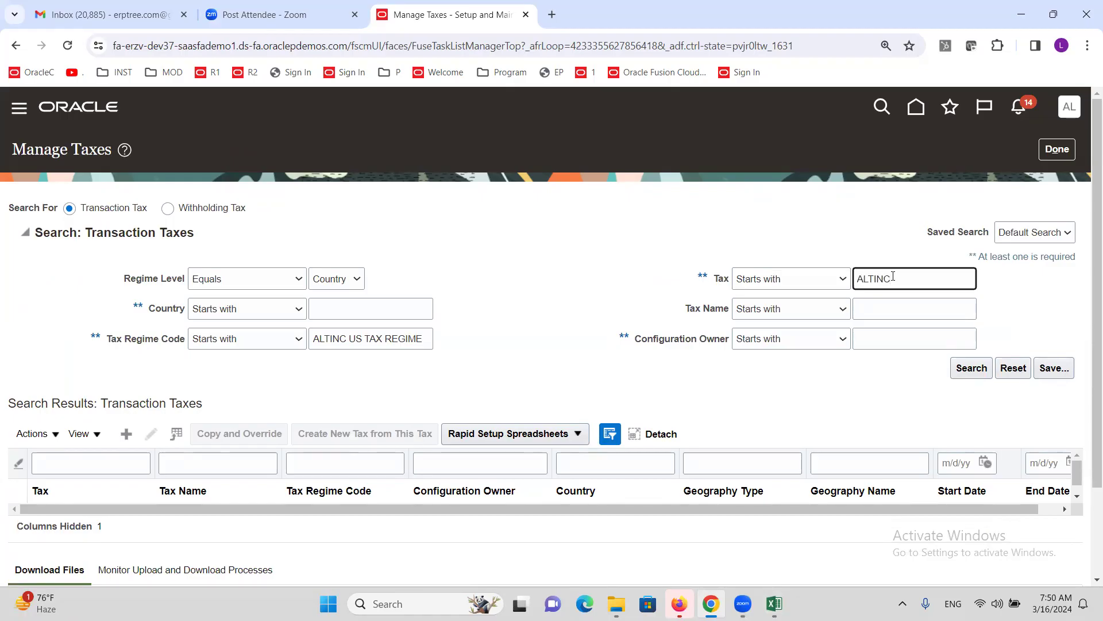
left_click(976, 369)
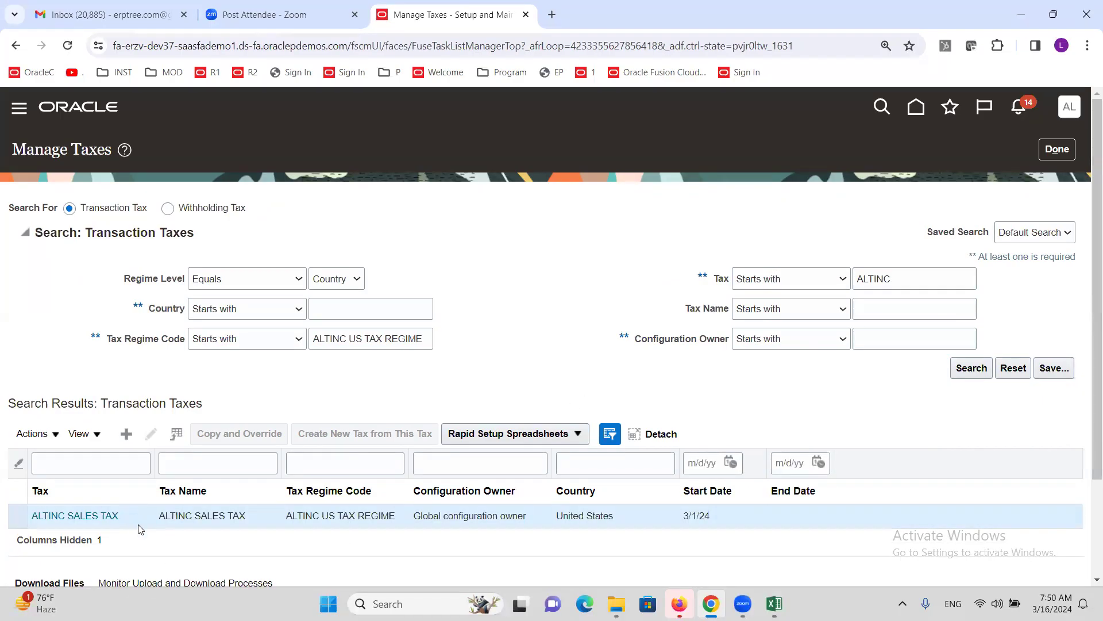
left_click_drag(222, 515, 226, 516)
left_click(971, 368)
- Tick Enable tax for transactions on ALTINC SALES TAX, save, and return to the task list
left_click(92, 516)
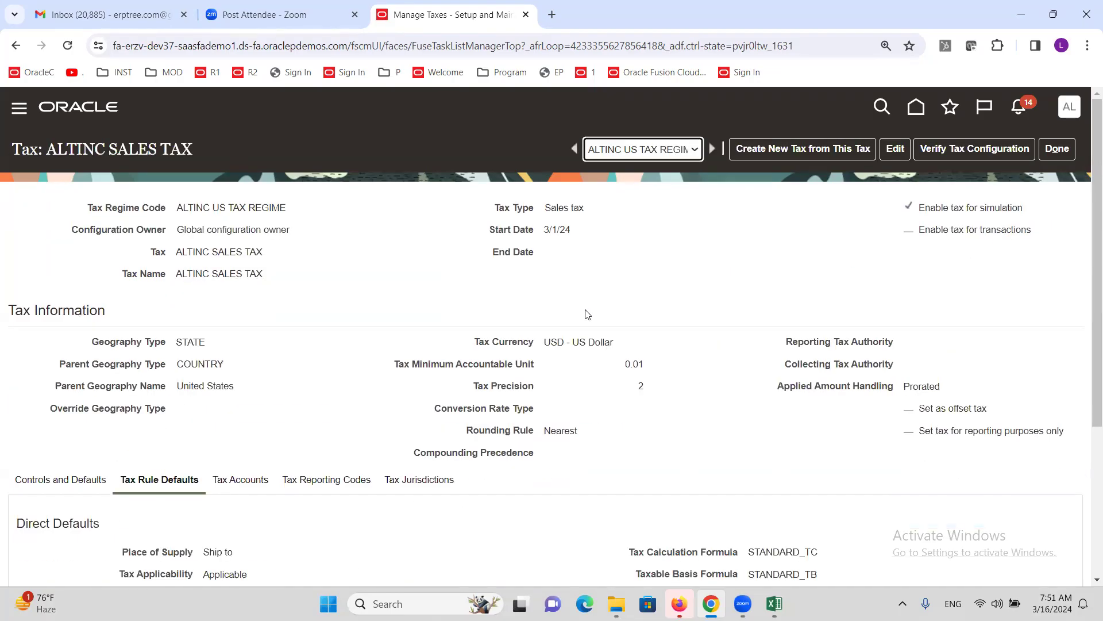
left_click(892, 154)
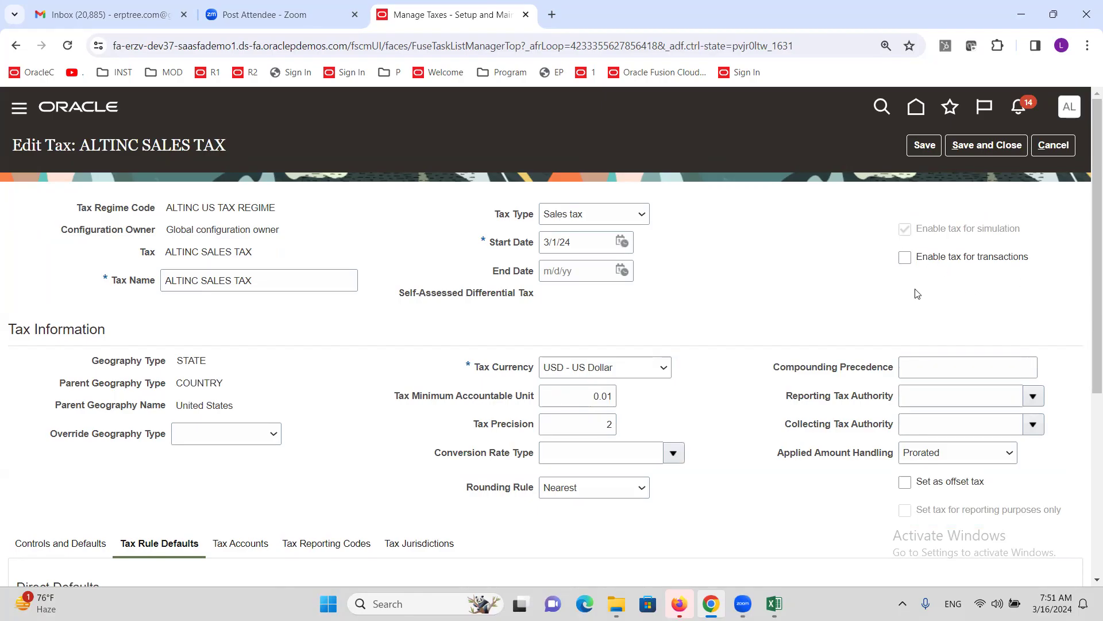
left_click(905, 258)
left_click(987, 147)
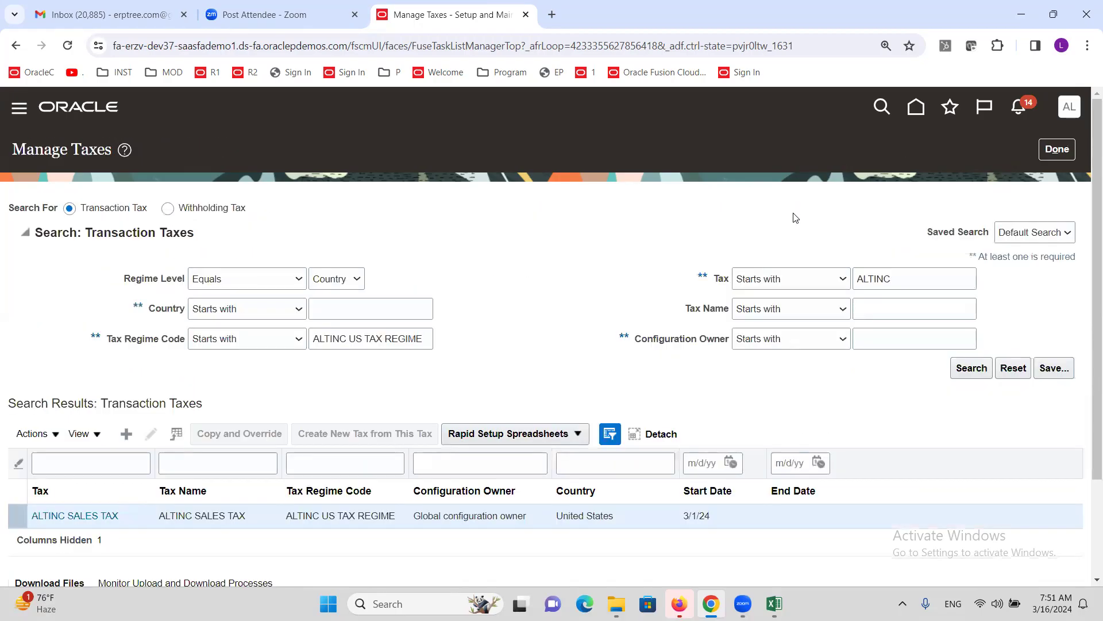
left_click(1047, 153)
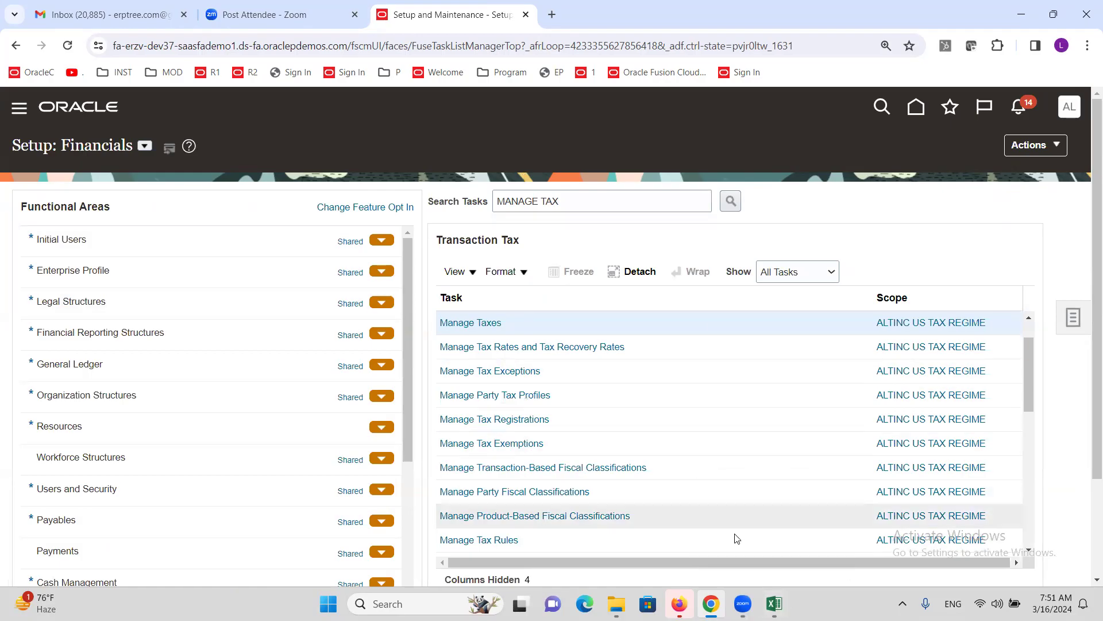
- Check the Create Standard Invoice in AP checklist step, then open Payables Invoices from the Navigator
key("alt+Tab")
scroll(163, 389, "down", 2)
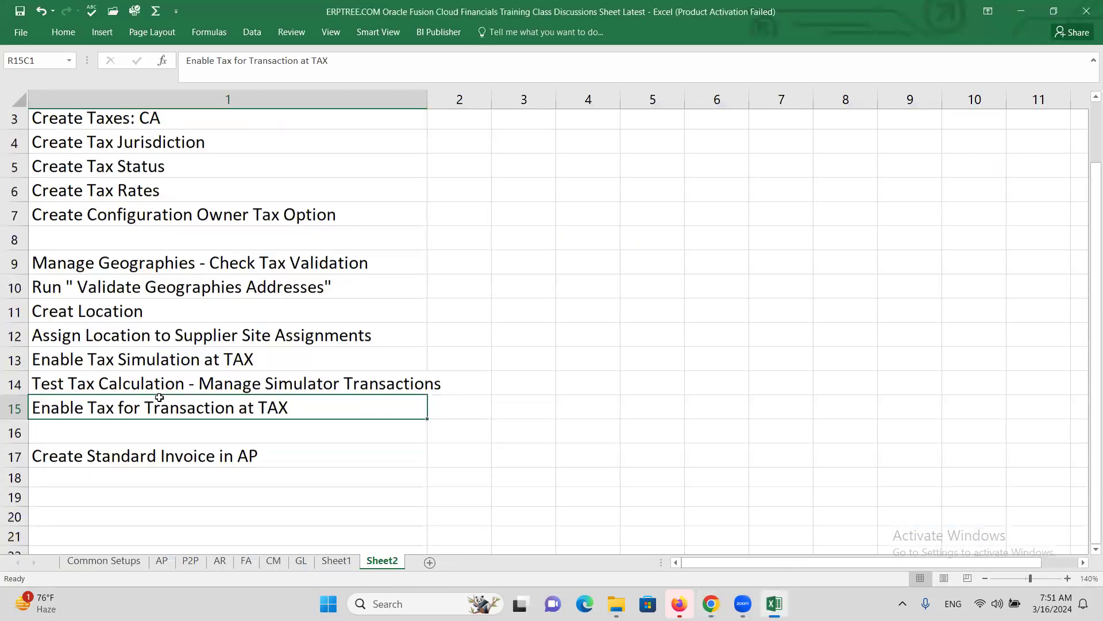
left_click(156, 368)
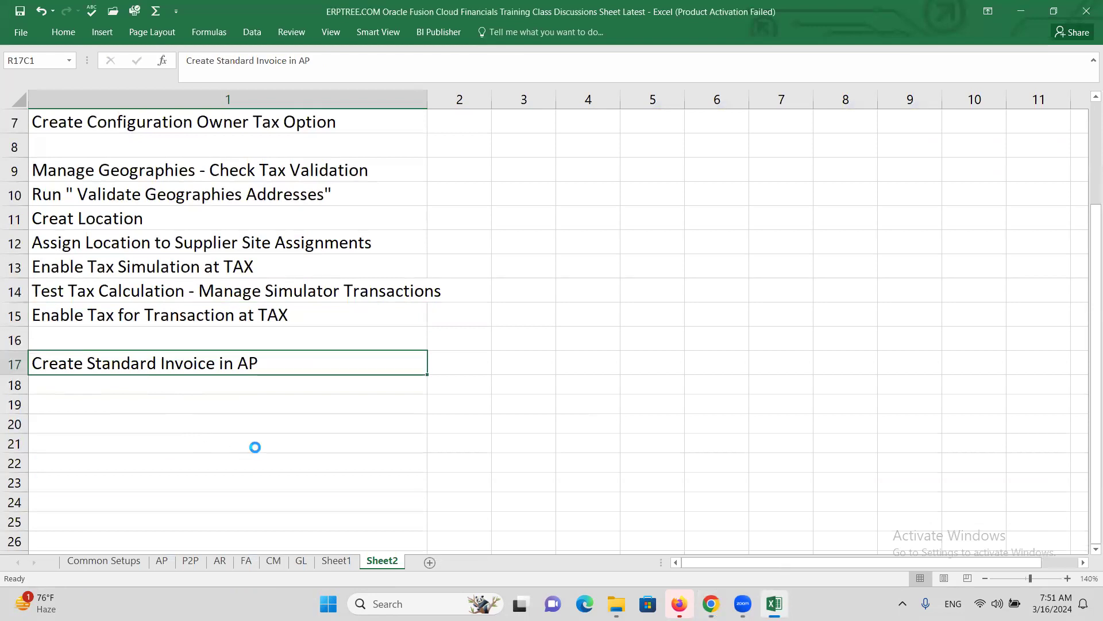
key("alt+Tab")
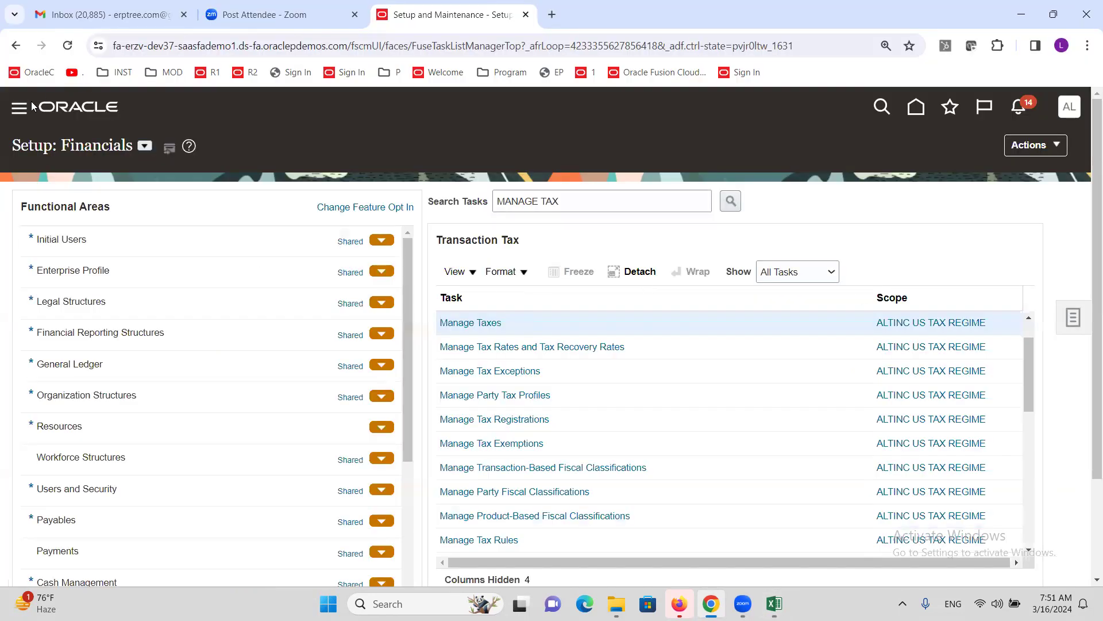
left_click(20, 109)
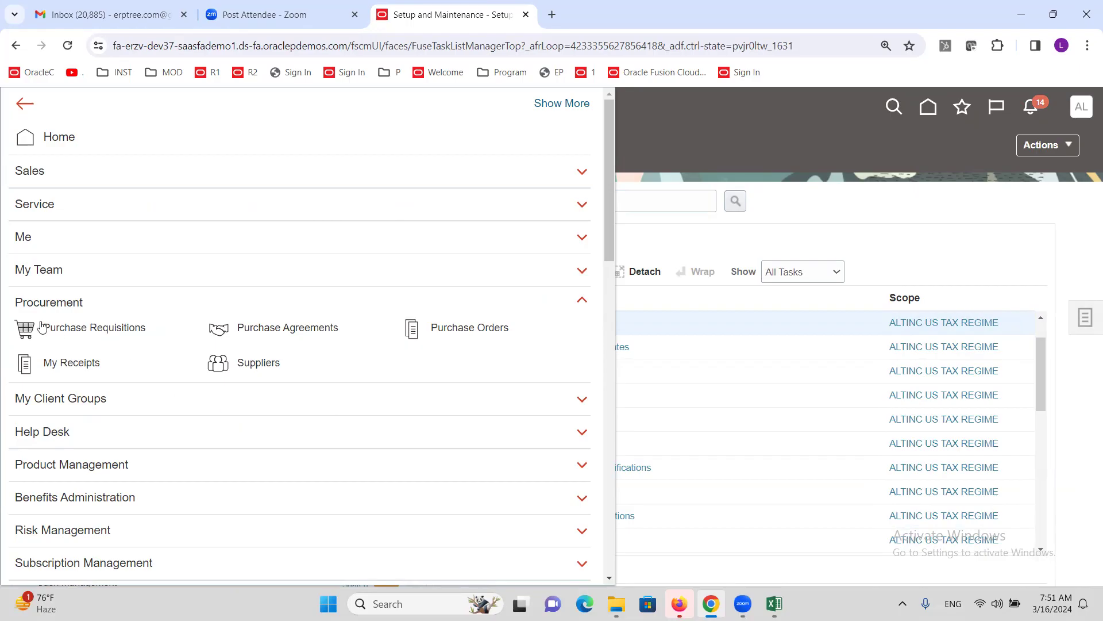
scroll(84, 357, "down", 6)
left_click(256, 460)
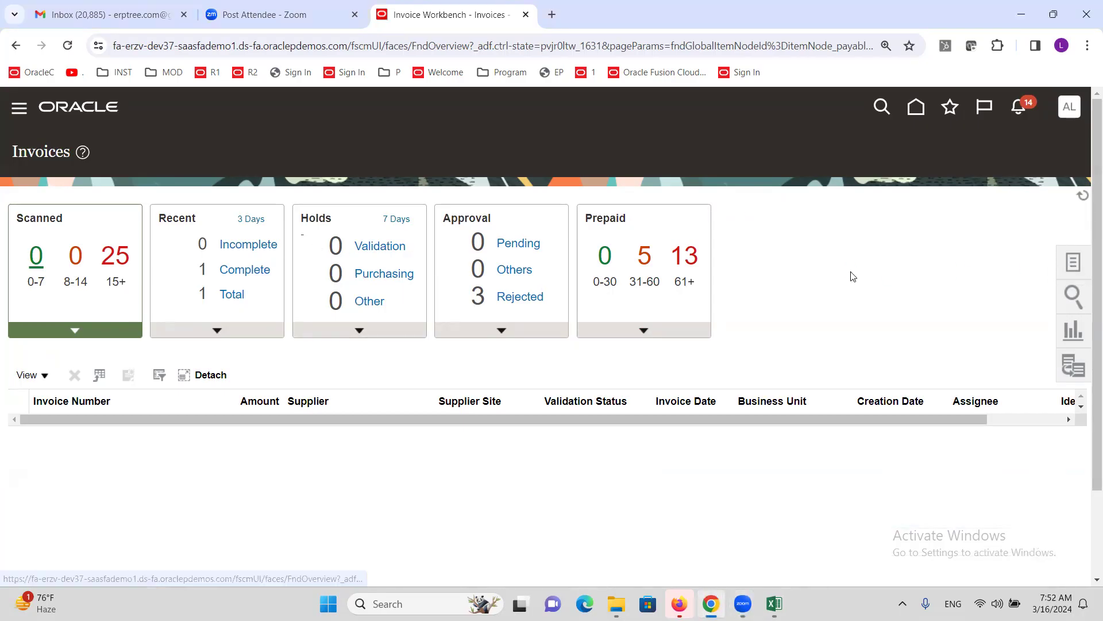
- Start a new invoice for supplier ALTINC Corporation, number CROP1, amount 50,000
left_click(1073, 262)
left_click(951, 161)
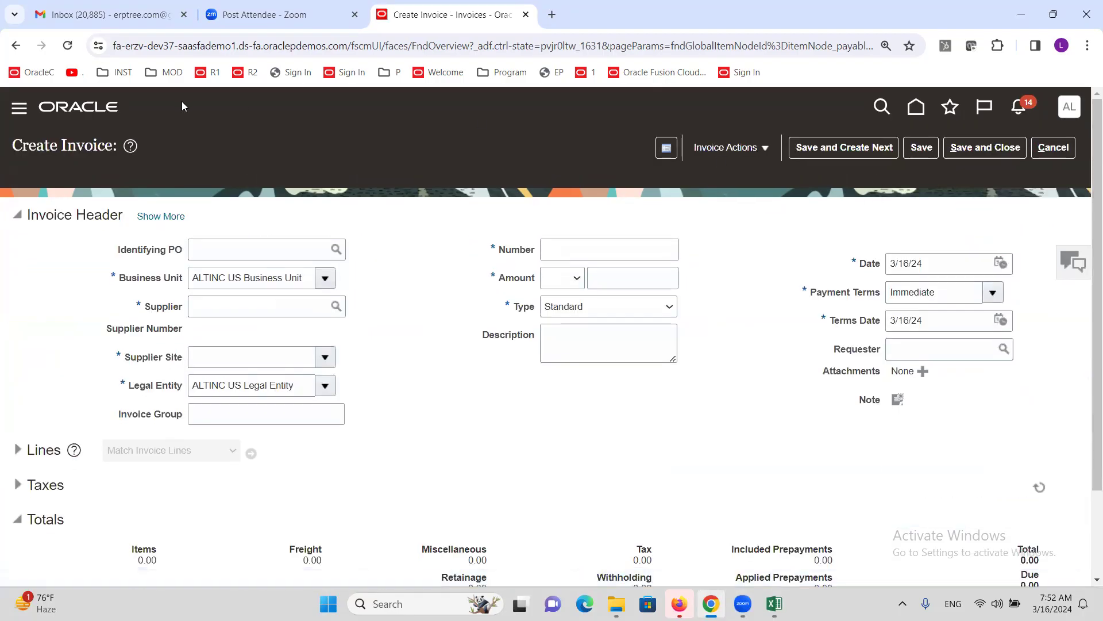
left_click(244, 302)
type("ALTINC C")
left_click(387, 276)
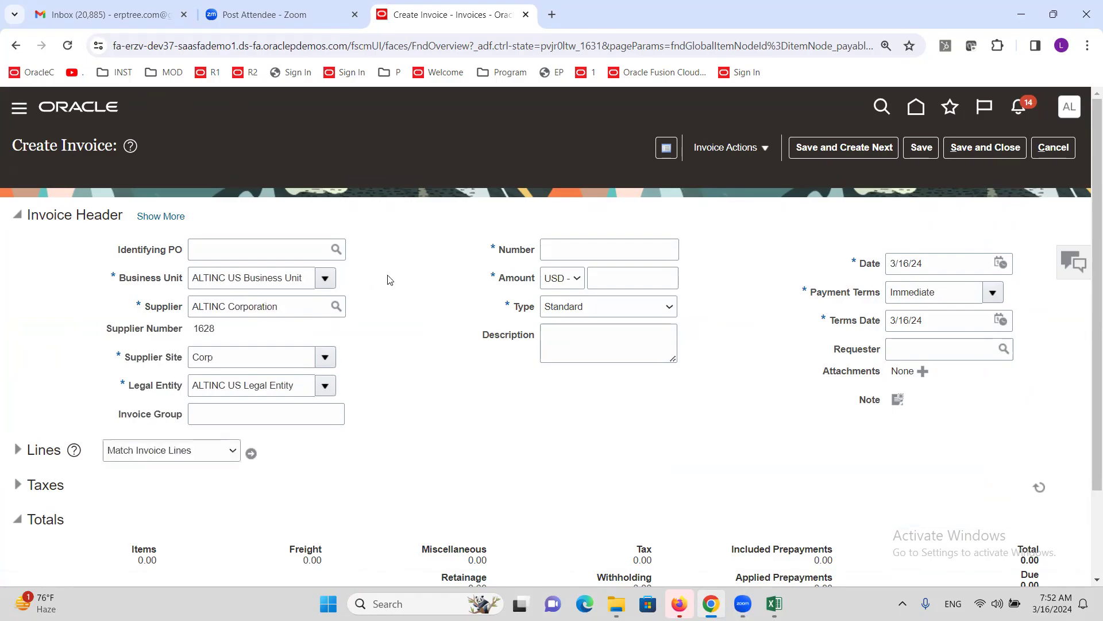
left_click(563, 245)
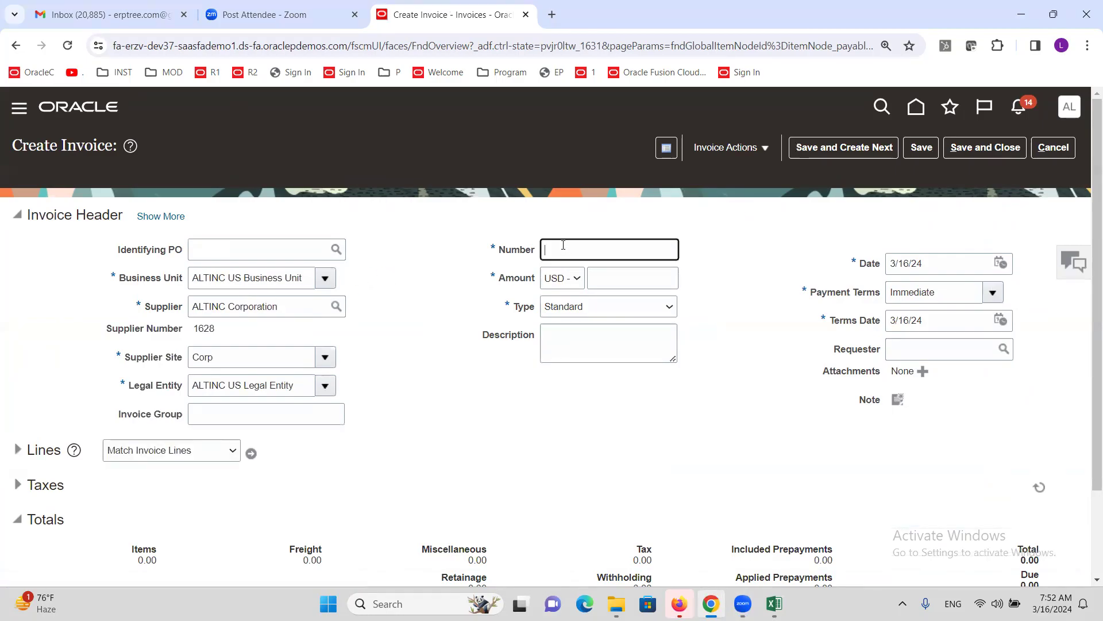
type("CRCP")
key("Tab")
key("Tab")
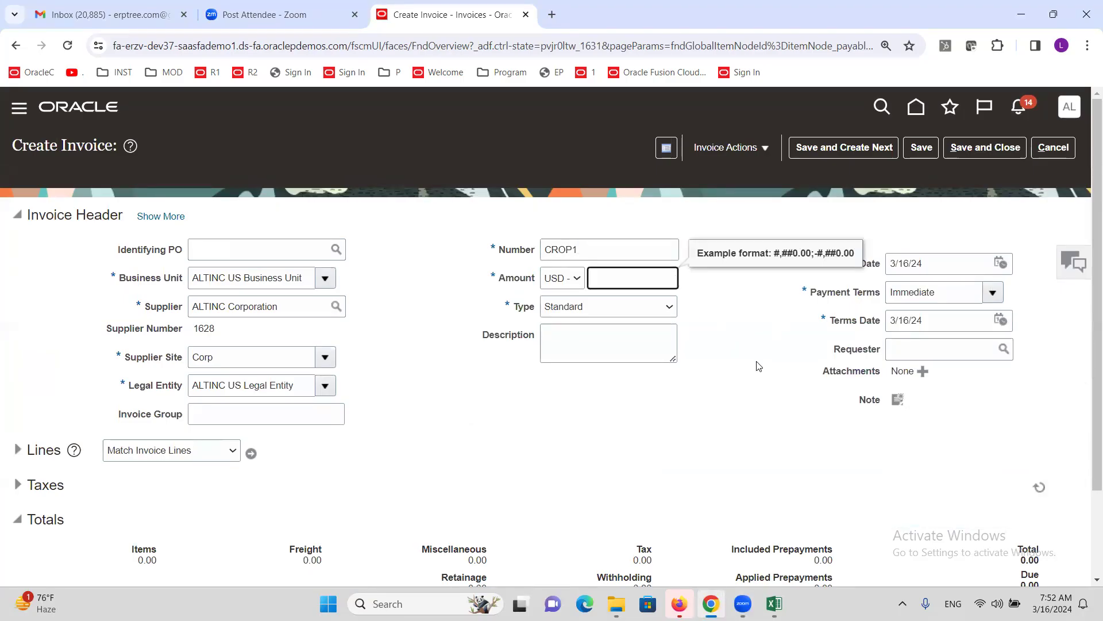
type("50,000")
key("Tab")
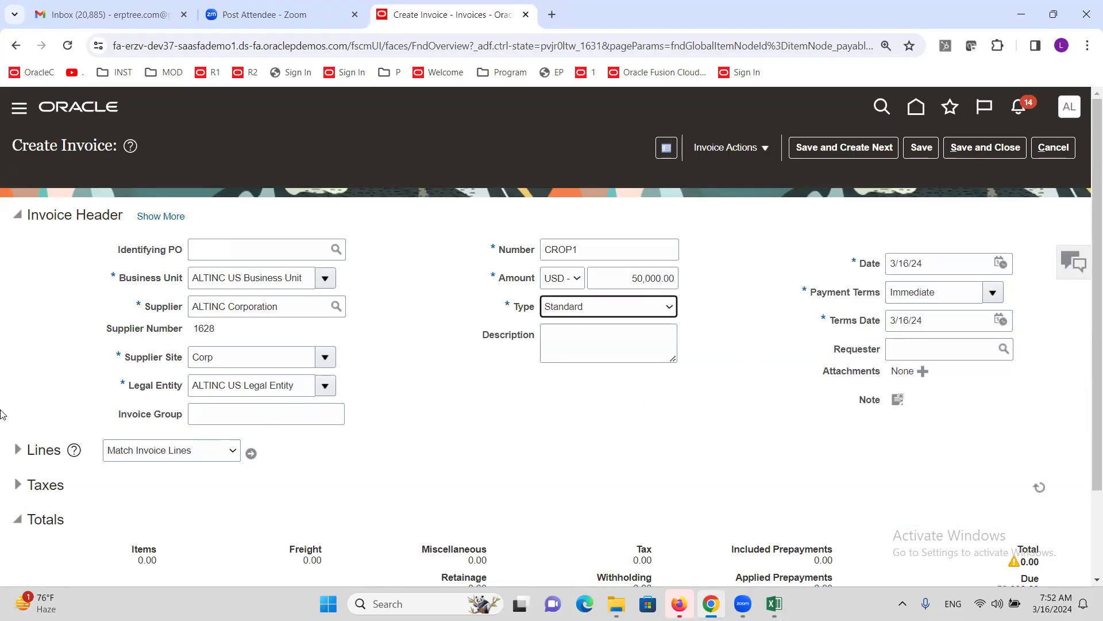
- Add invoice line 1 for 50,000.00 using the Internet Expense distribution set
left_click(17, 450)
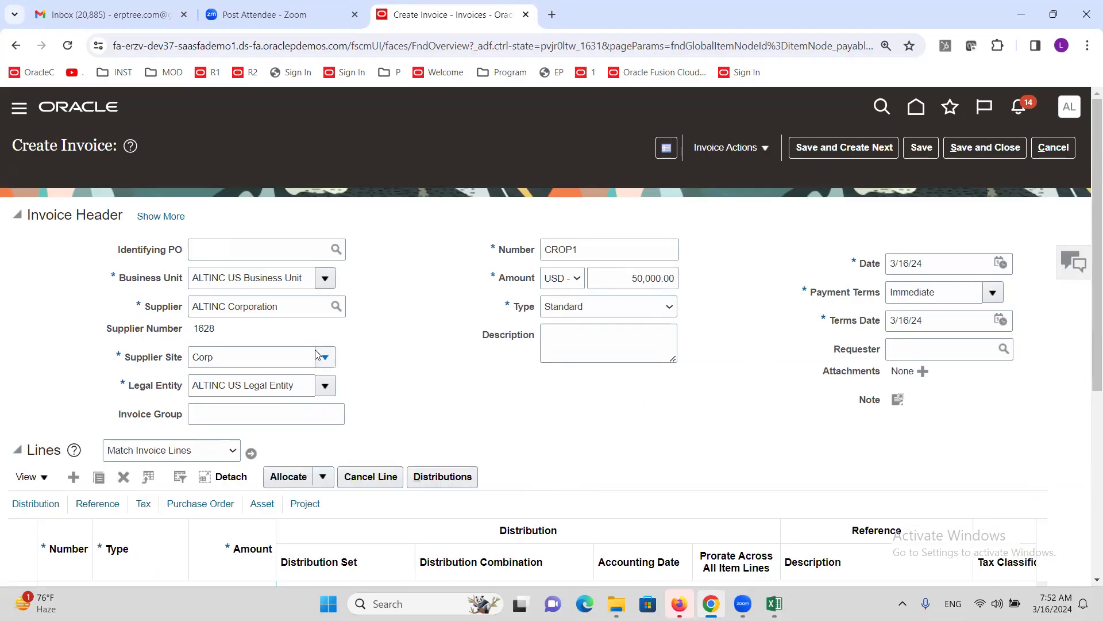
scroll(314, 349, "down", 4)
left_click(256, 383)
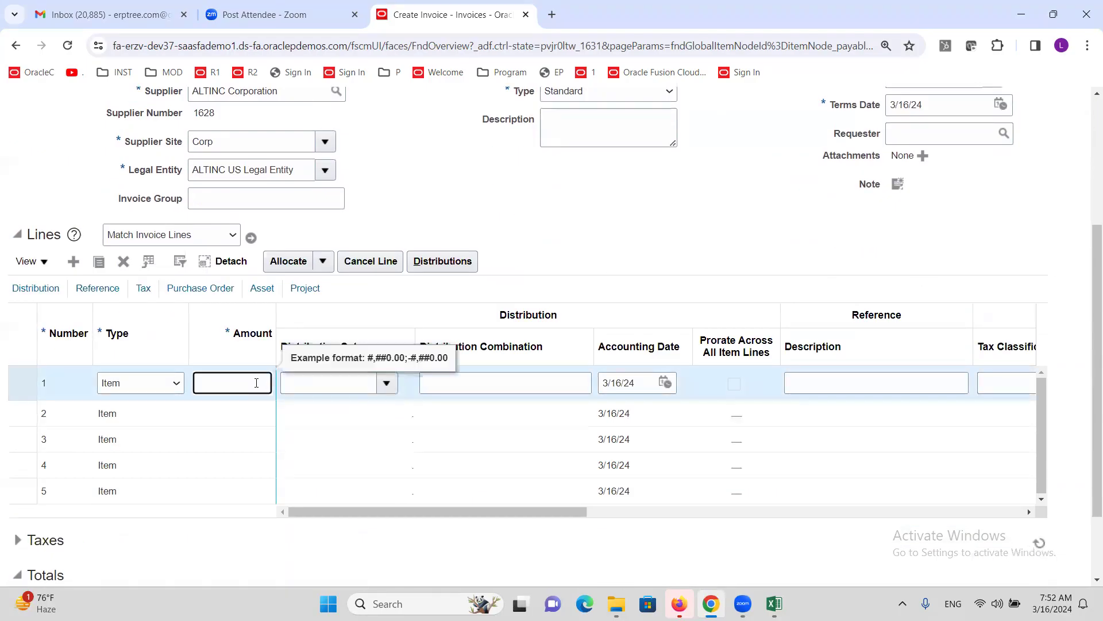
type("50000")
key("Tab")
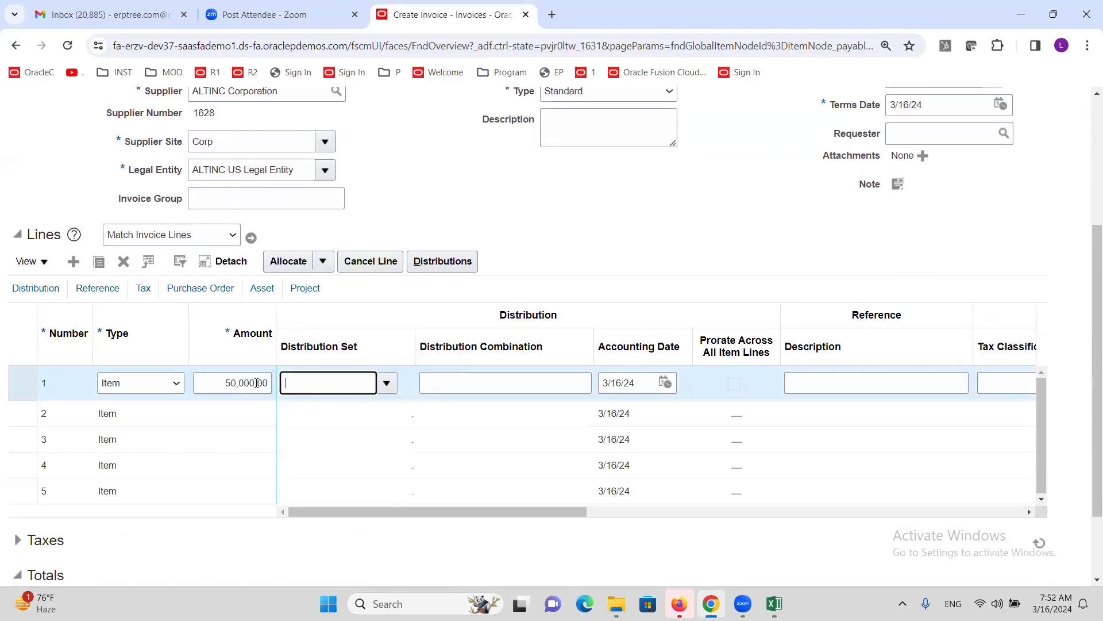
type("INTER")
key("Tab")
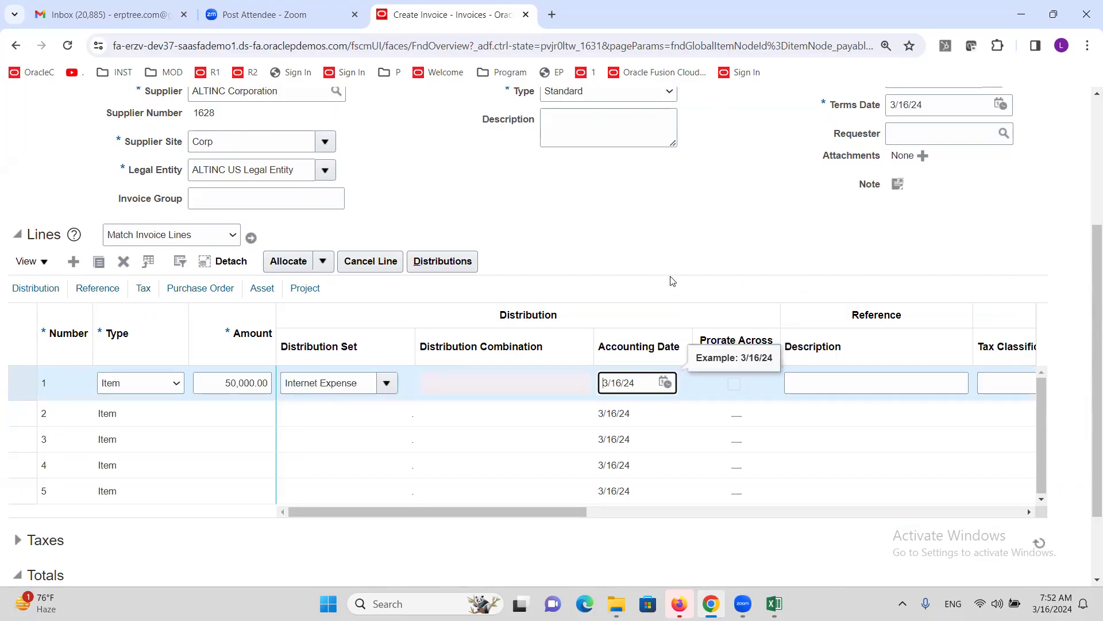
scroll(600, 285, "up", 4)
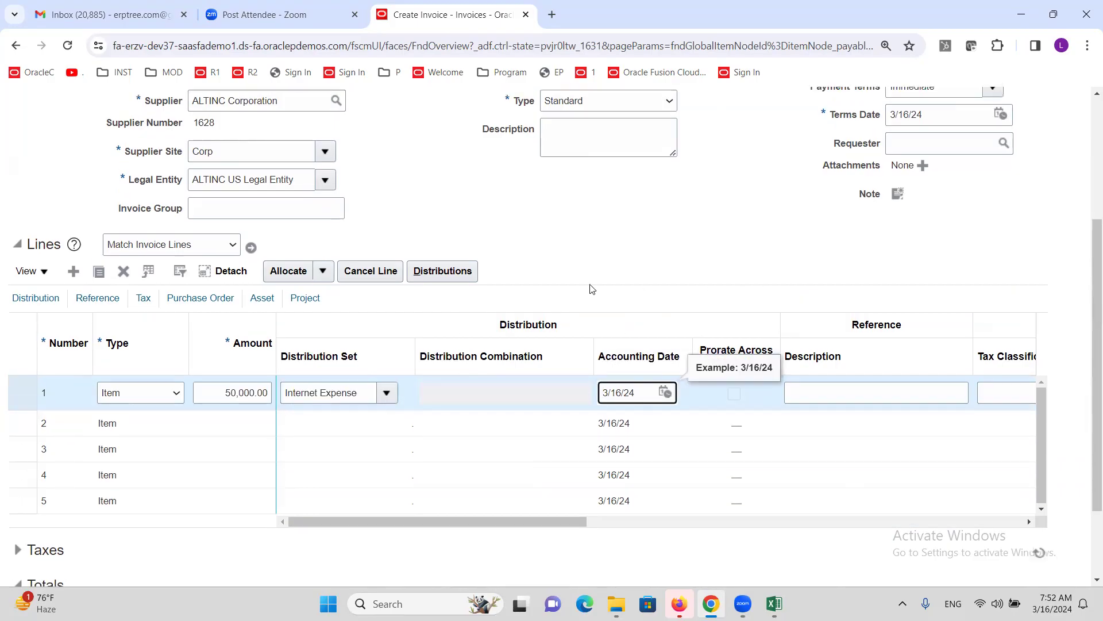
left_click(764, 150)
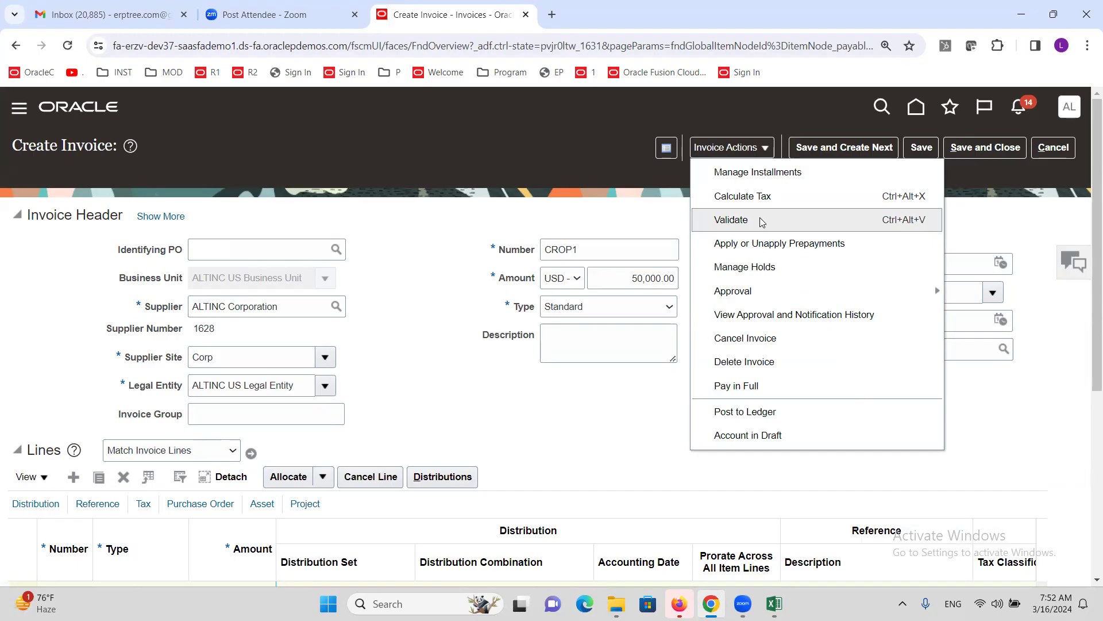
- Select the Corp supplier site and scroll the lines table right to the tax columns
left_click(418, 313)
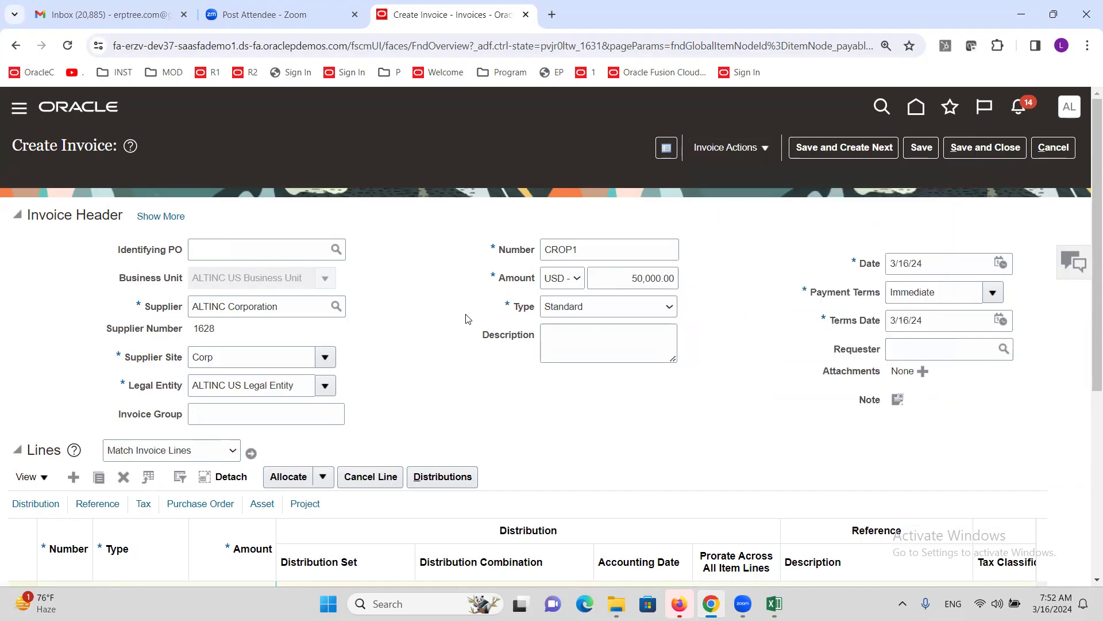
double_click(221, 362)
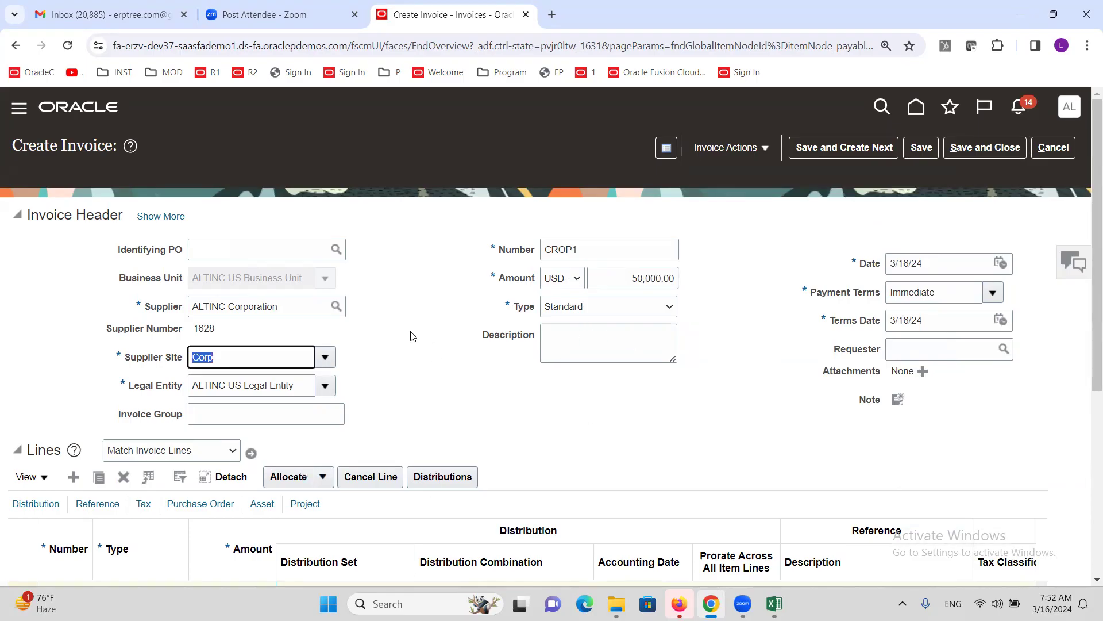
scroll(412, 335, "down", 5)
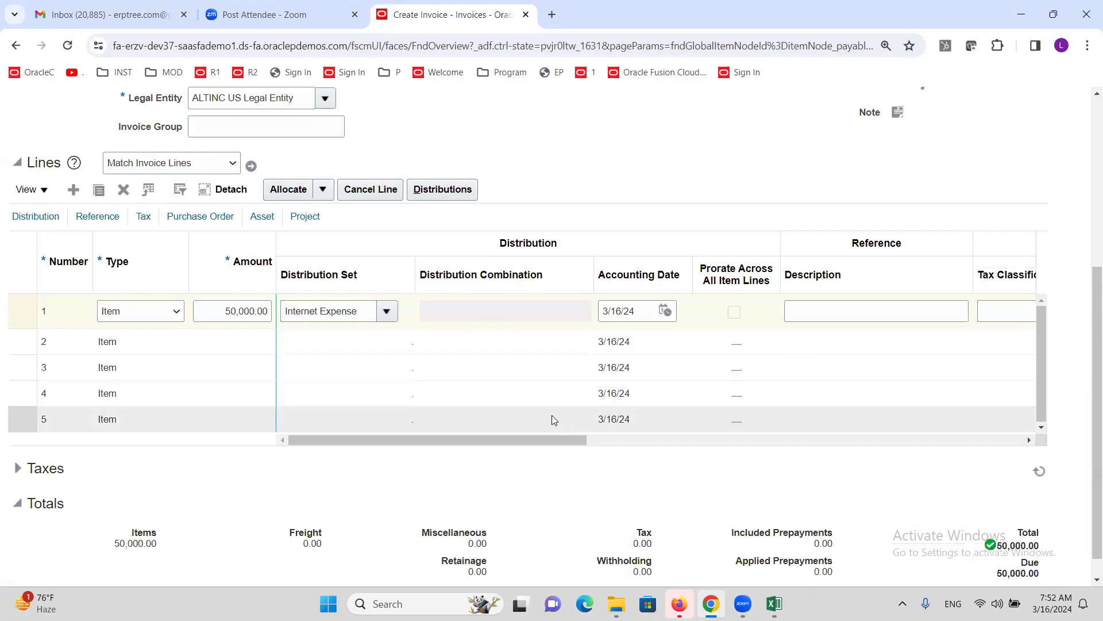
left_click(419, 444)
left_click_drag(420, 448, 620, 447)
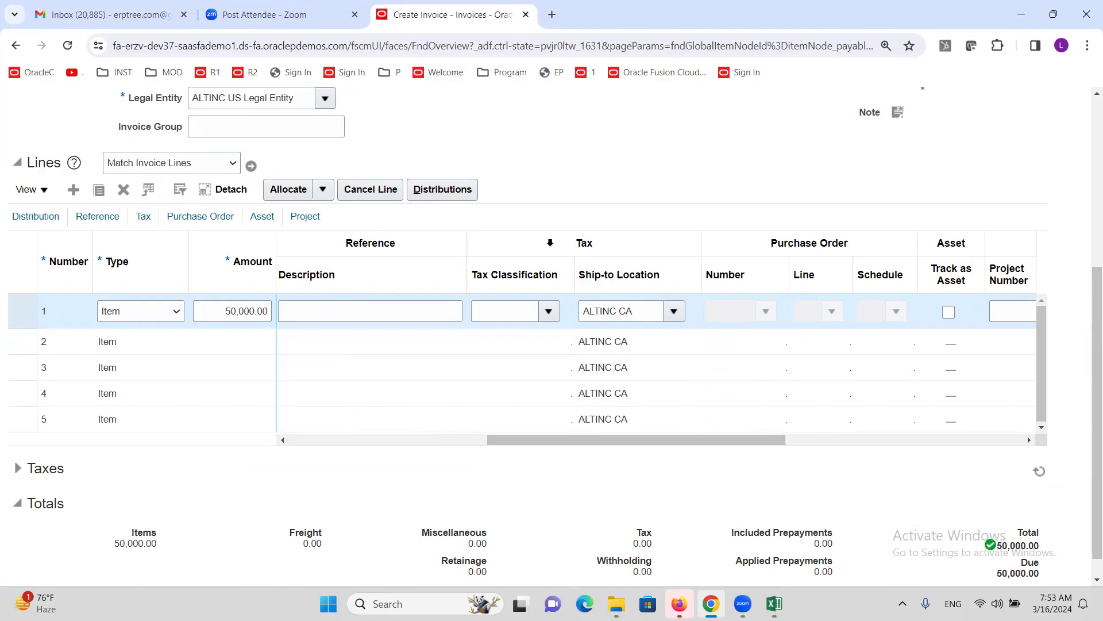
- Begin entering tax classification 'ALT' on invoice line 1
left_click(550, 243)
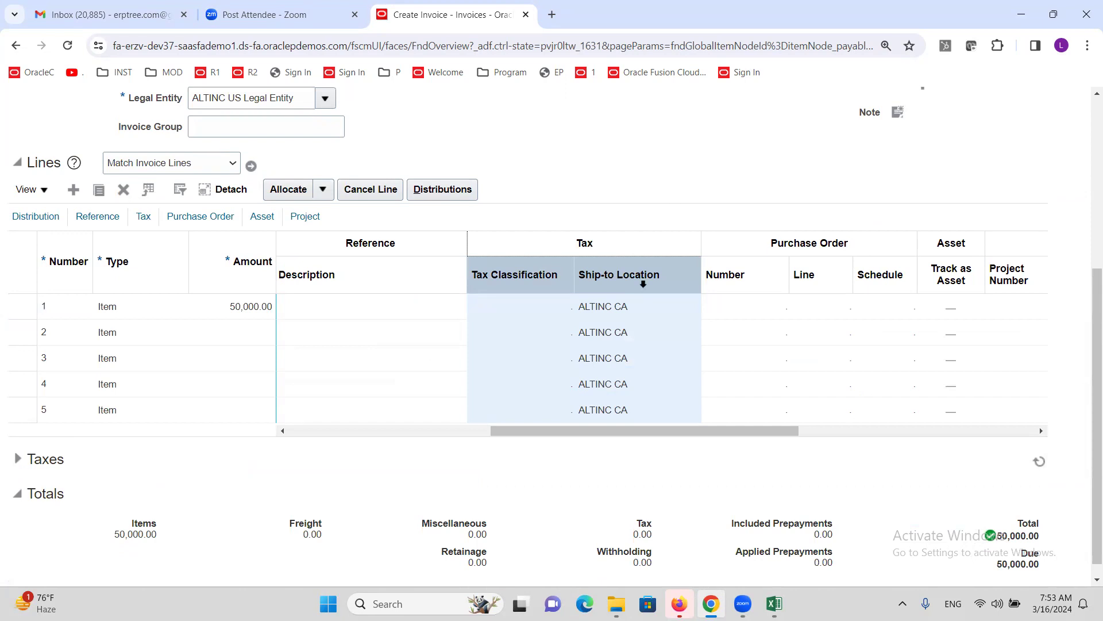
left_click(633, 305)
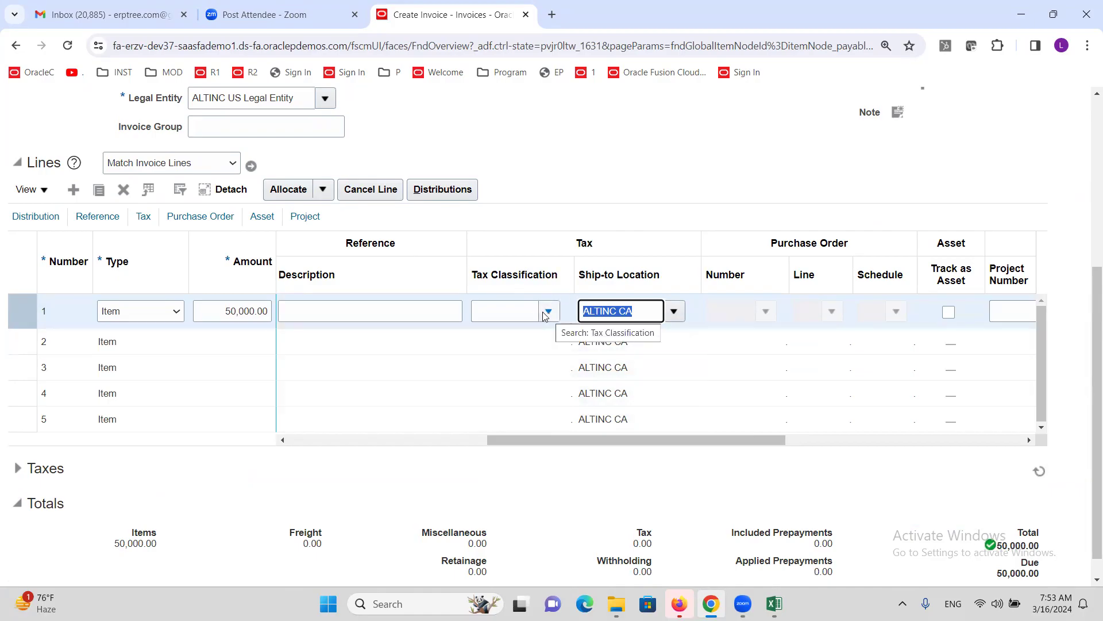
left_click(524, 309)
type("ALT")
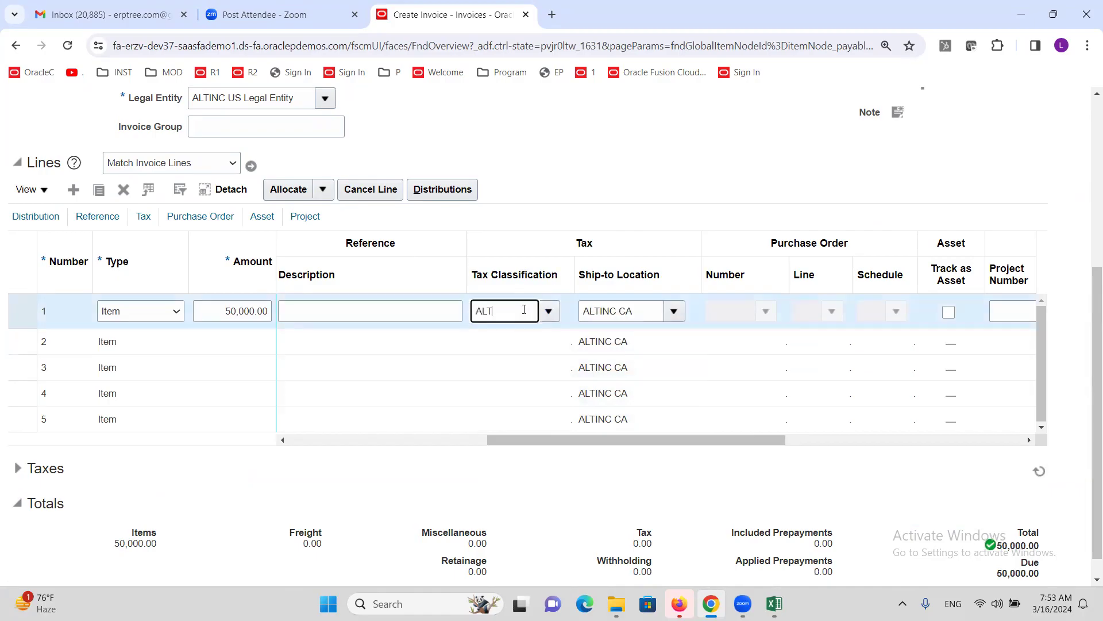
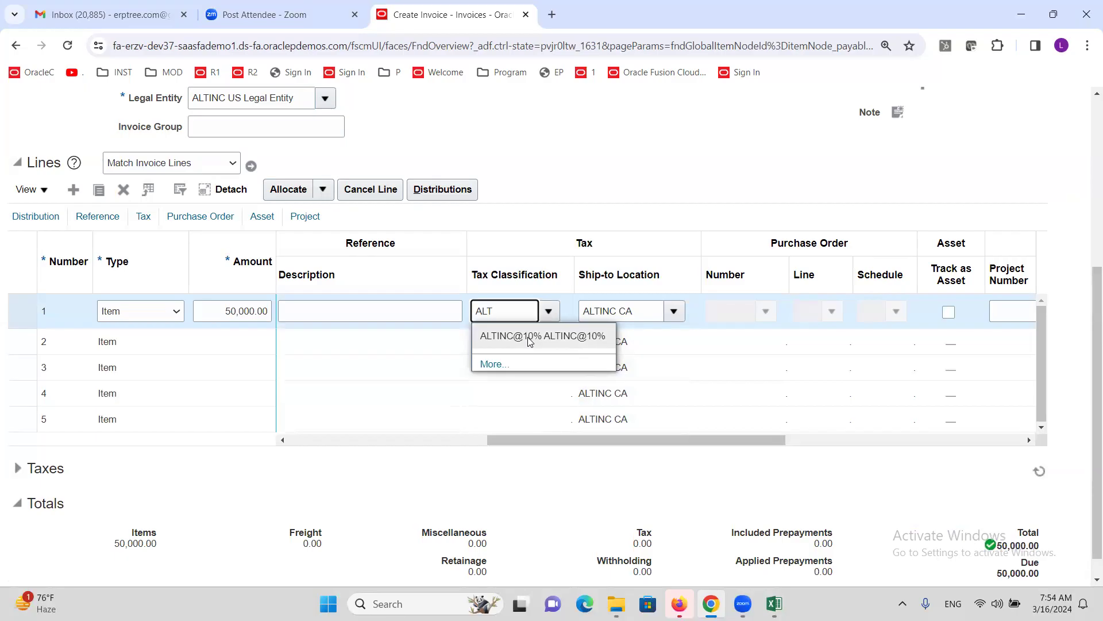
- Clear the partial 'ALT' entry so line 1's tax classification stays blank, then return to the invoice top
key("BackSpace")
key("BackSpace")
key("BackSpace")
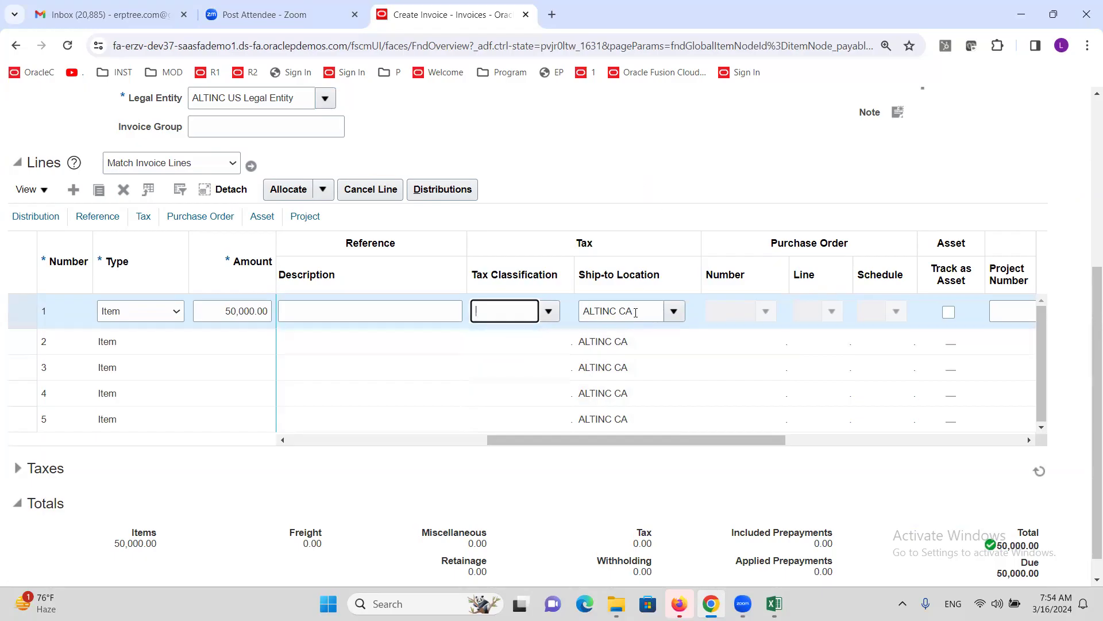
left_click(657, 177)
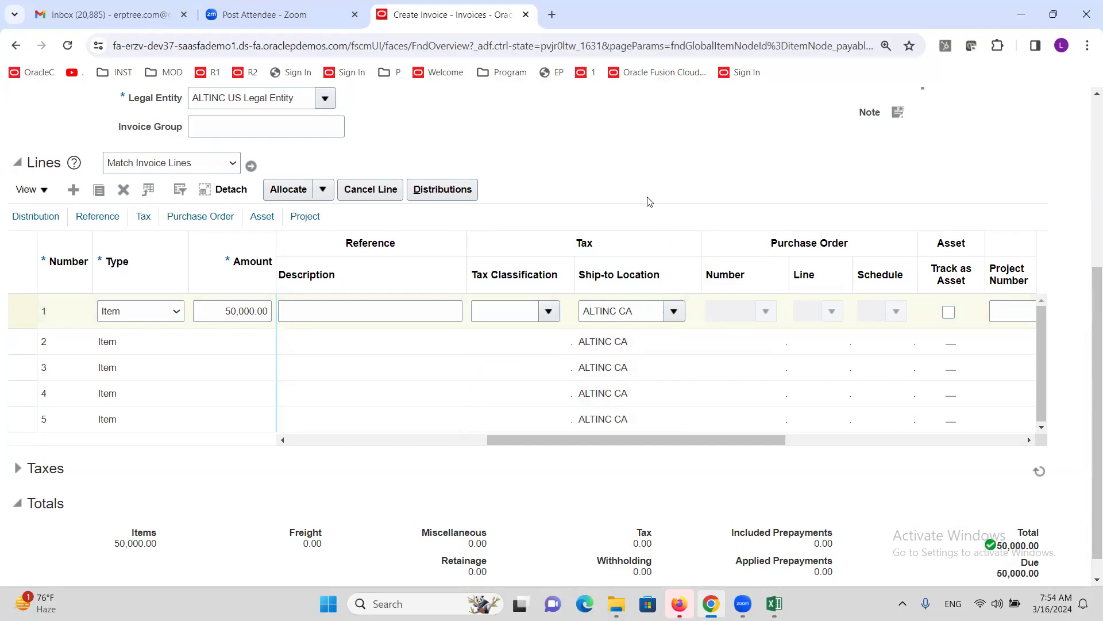
scroll(637, 199, "up", 5)
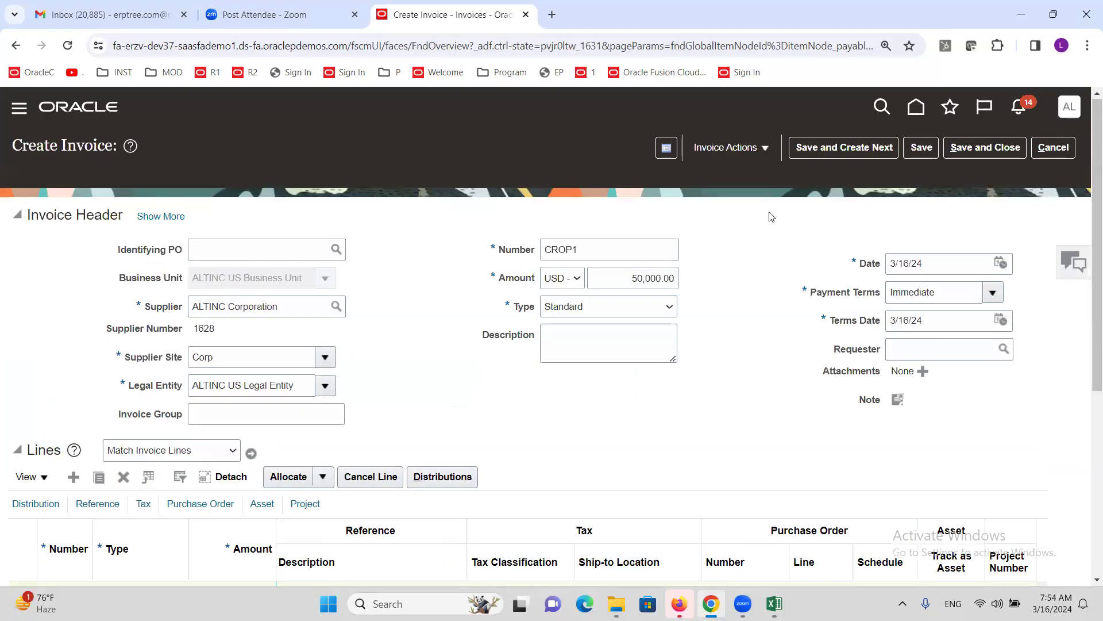
- Validate invoice CROP1 and review its 5,000.00 tax total
left_click(764, 151)
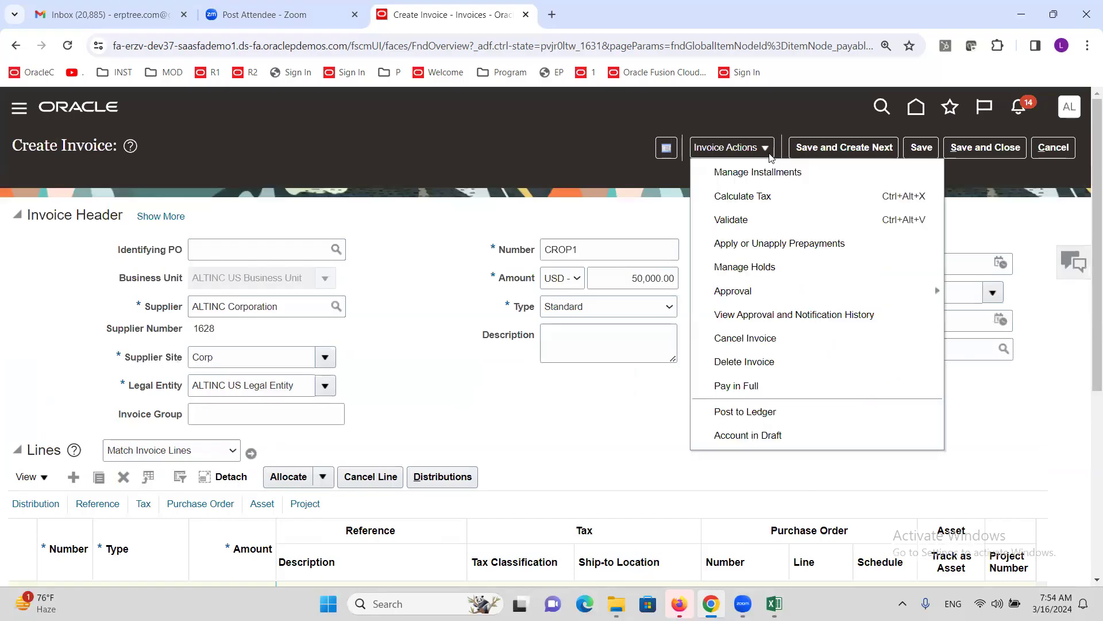
left_click(757, 222)
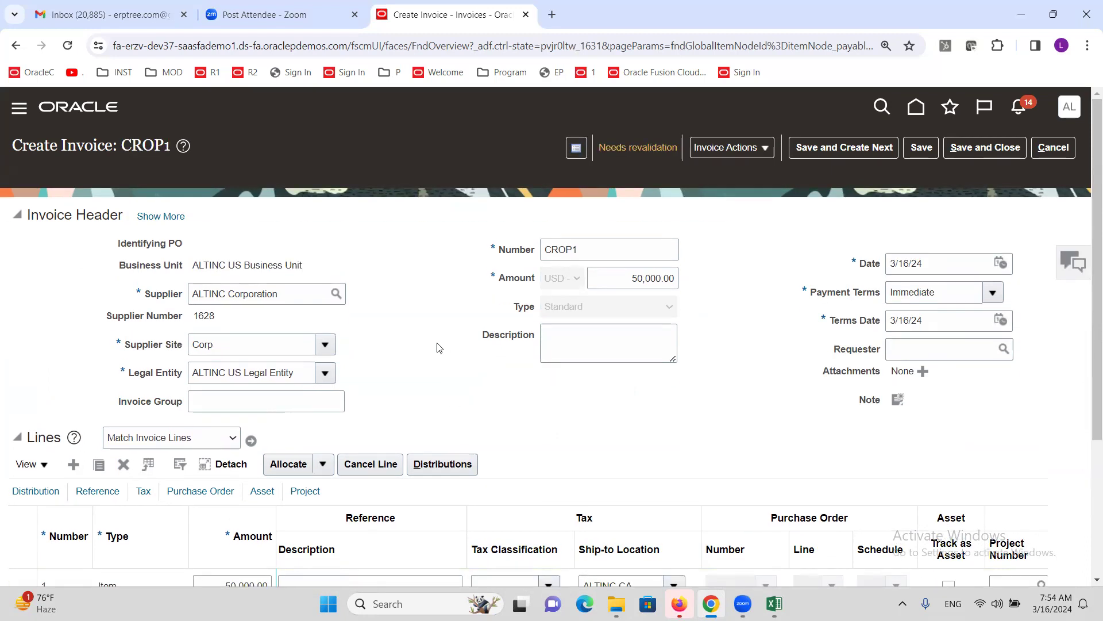
scroll(436, 344, "down", 3)
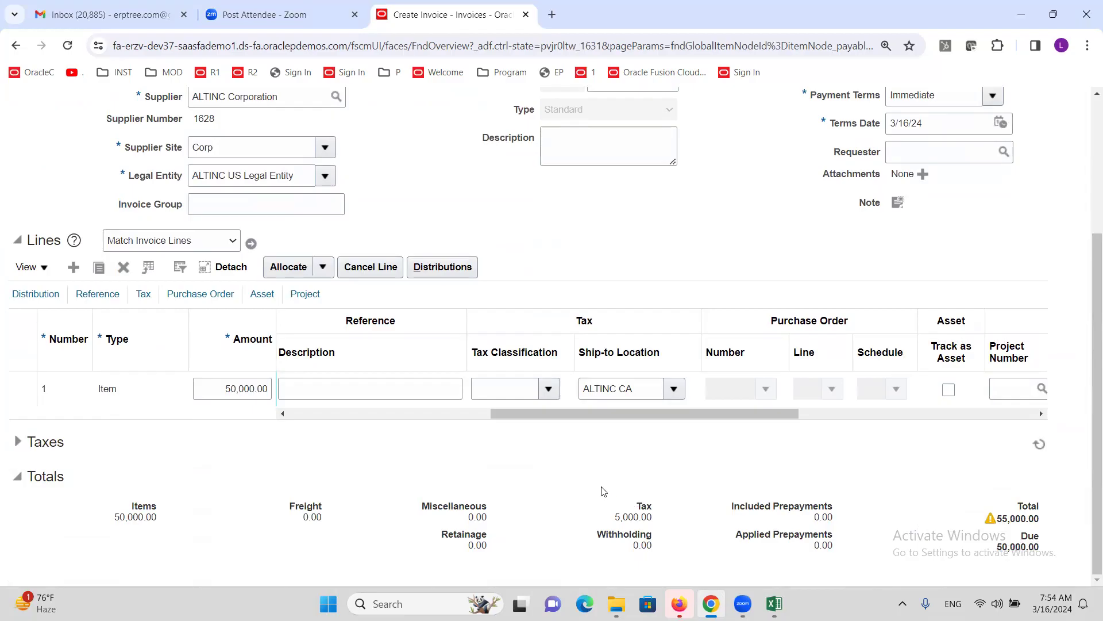
scroll(632, 505, "up", 4)
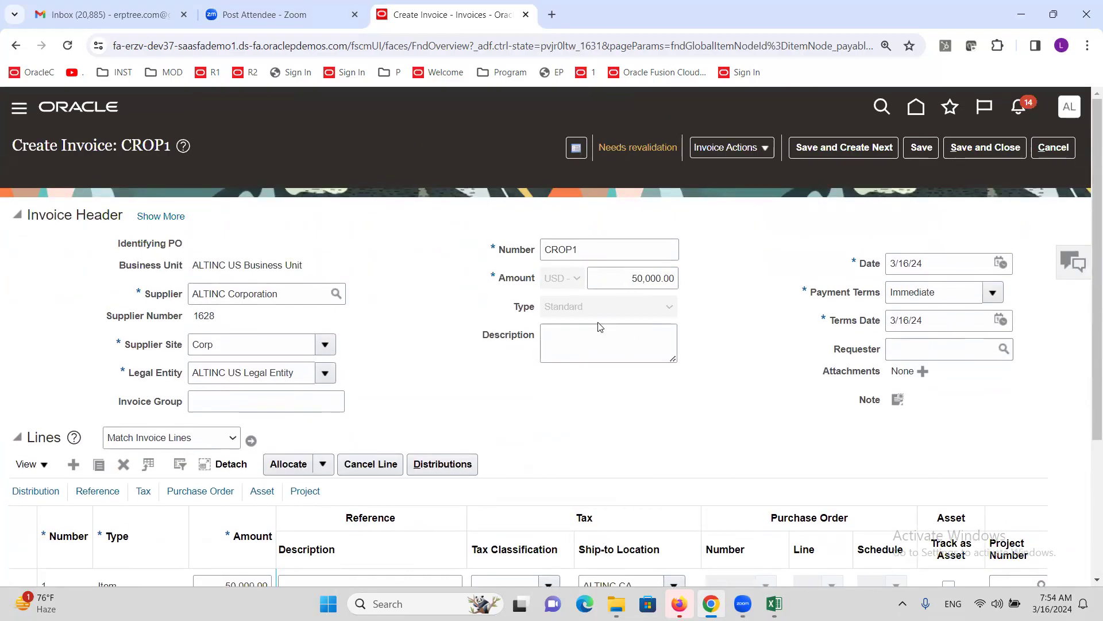
scroll(600, 325, "down", 3)
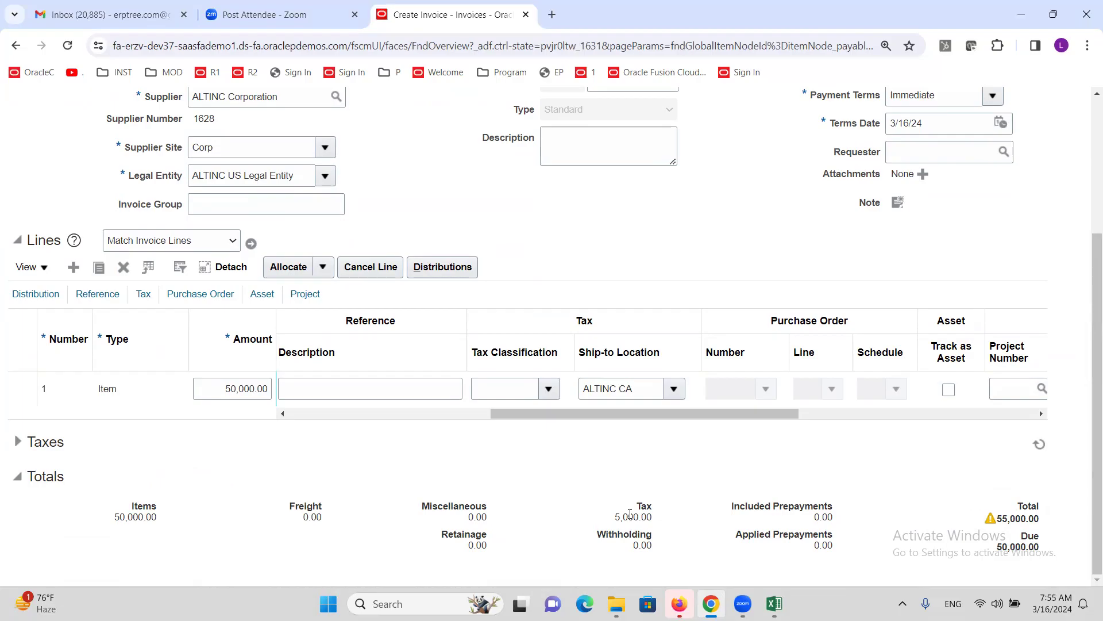
scroll(717, 302, "up", 3)
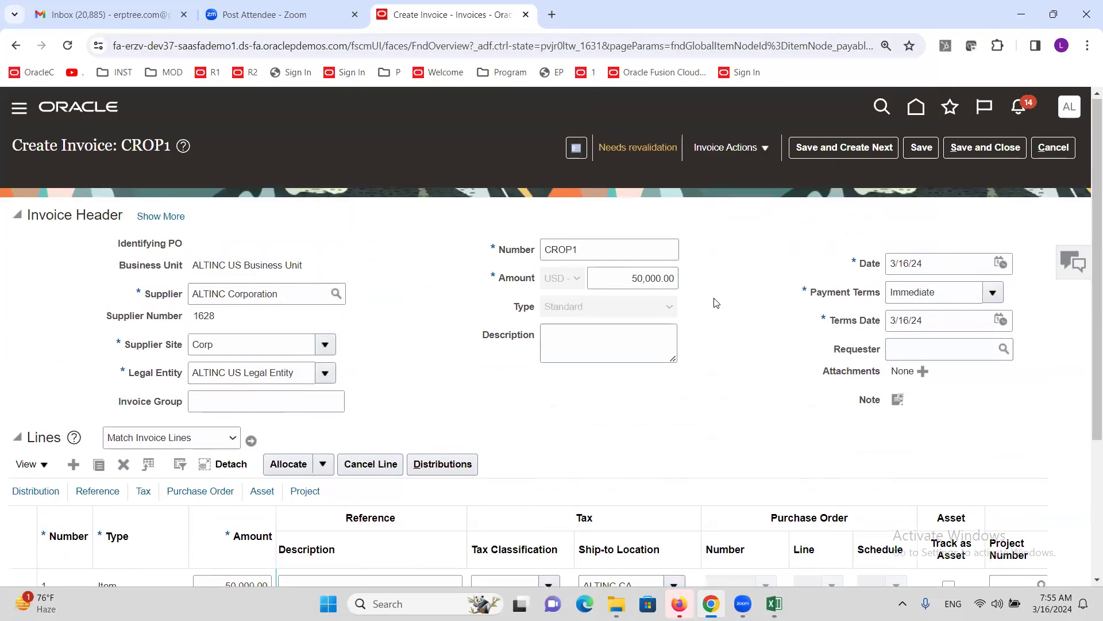
- Change the invoice header amount to 55,000.00 and validate the invoice again
left_click(643, 281)
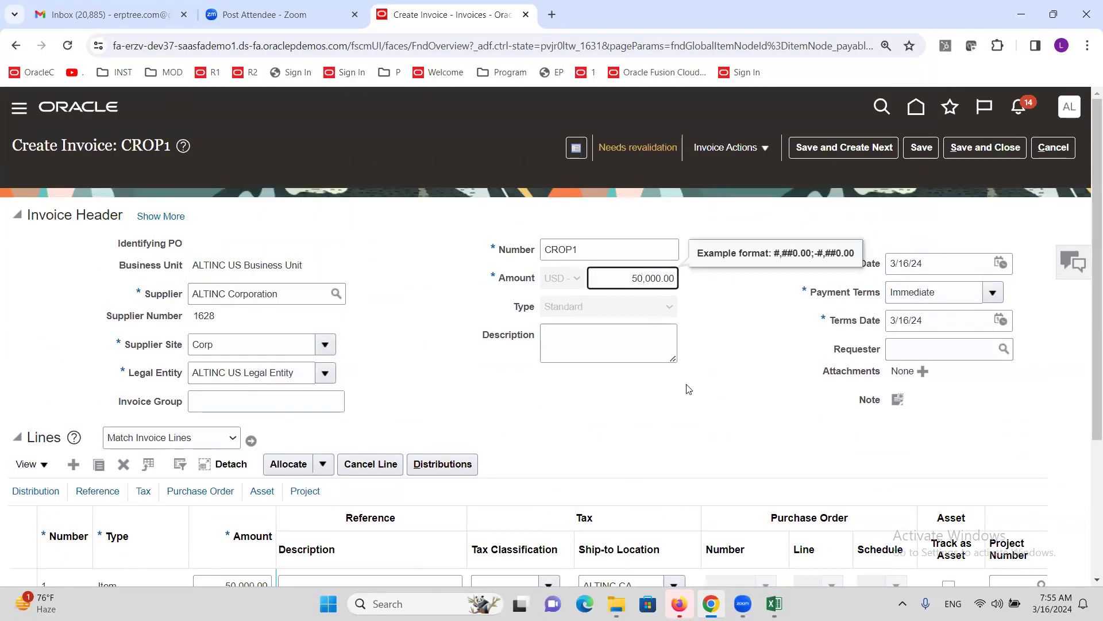
key("BackSpace")
key("Tab")
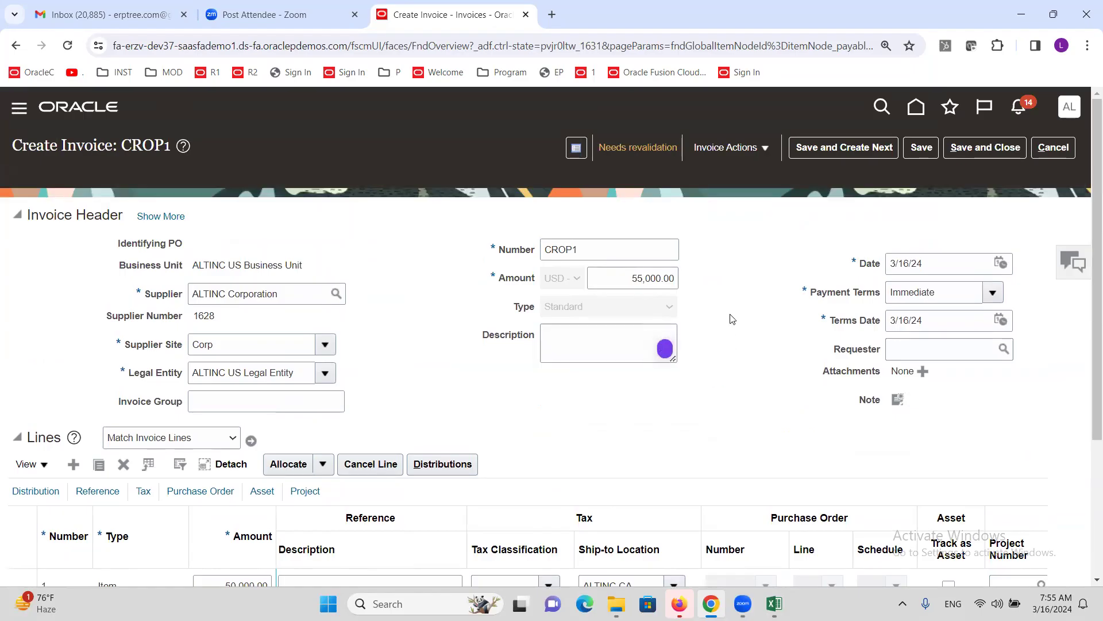
left_click(764, 148)
left_click(758, 222)
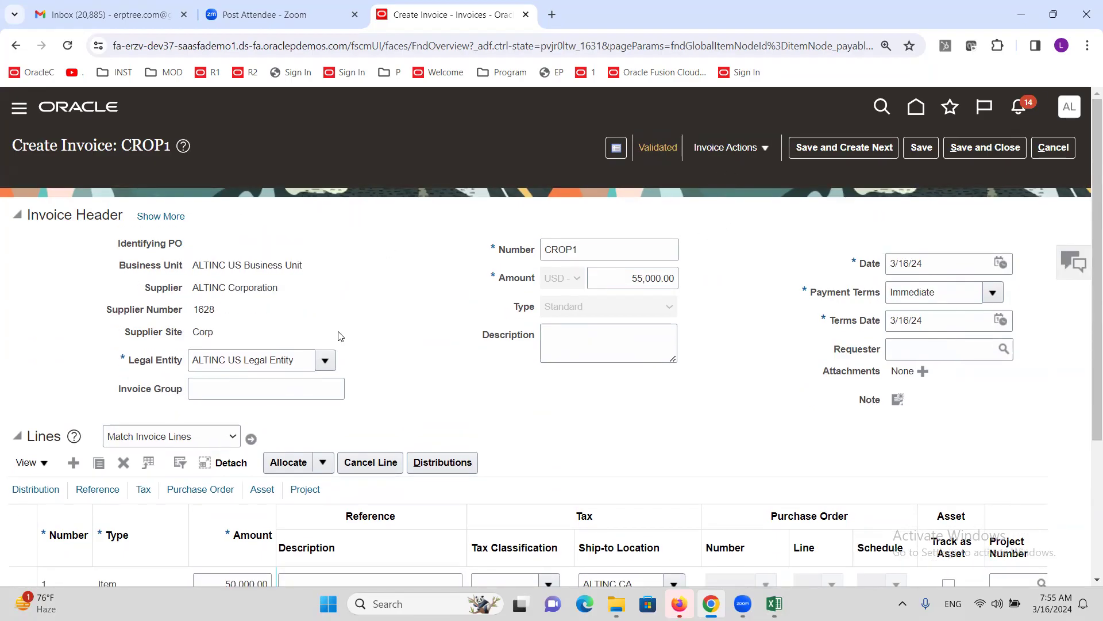
scroll(337, 335, "down", 3)
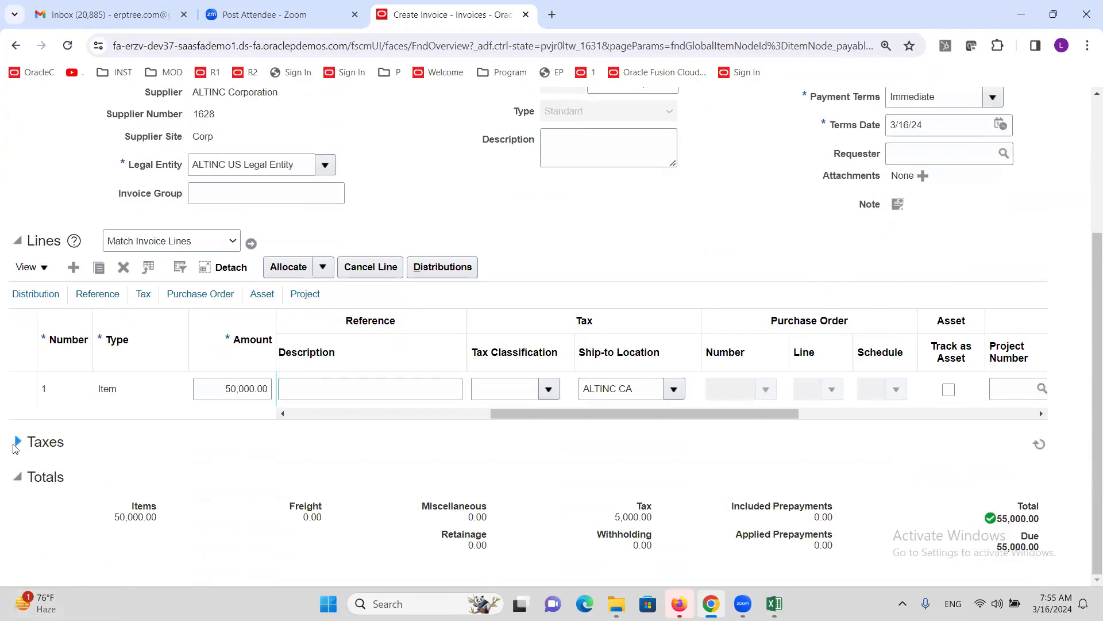
- Expand the Taxes section to see the ALTINC@10% transaction tax at rate 10 for 5,000.00
left_click(17, 444)
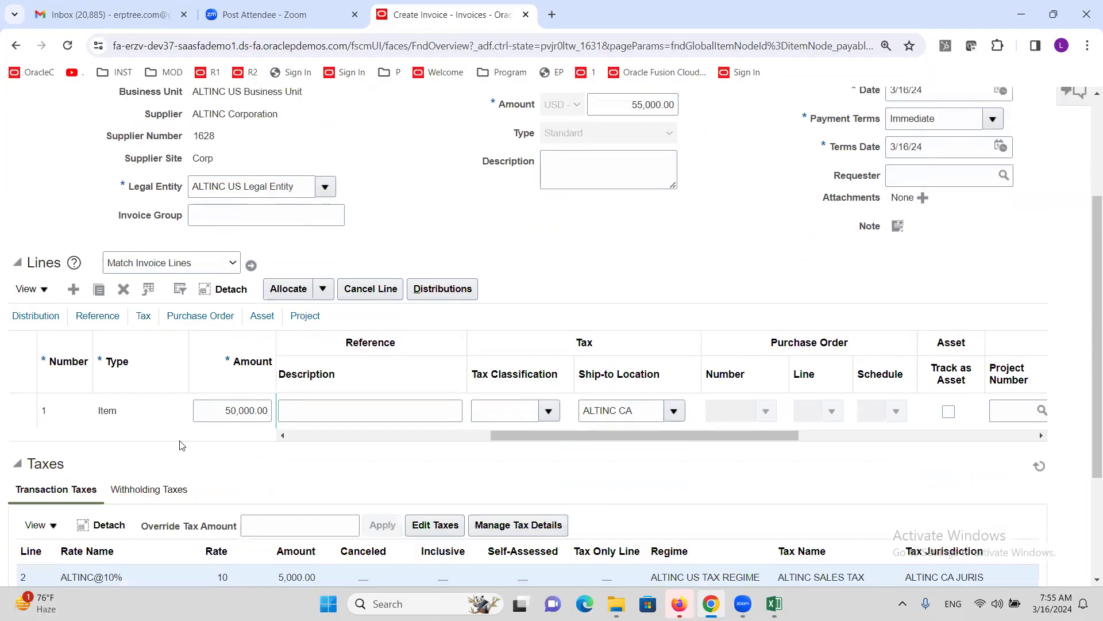
scroll(195, 454, "down", 3)
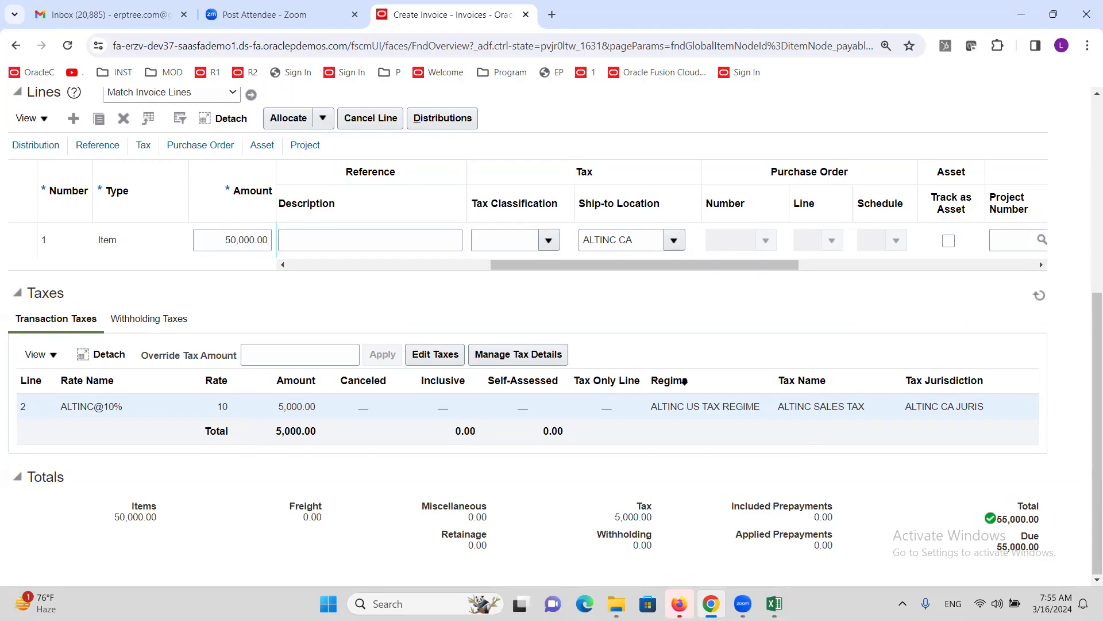
scroll(685, 381, "up", 6)
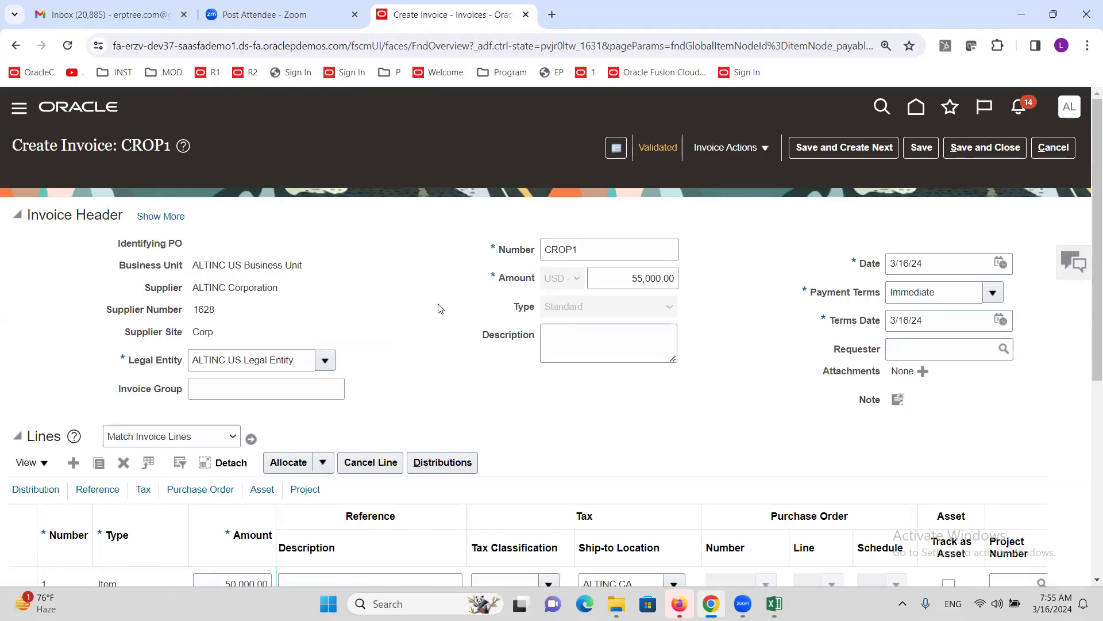
scroll(441, 309, "down", 3)
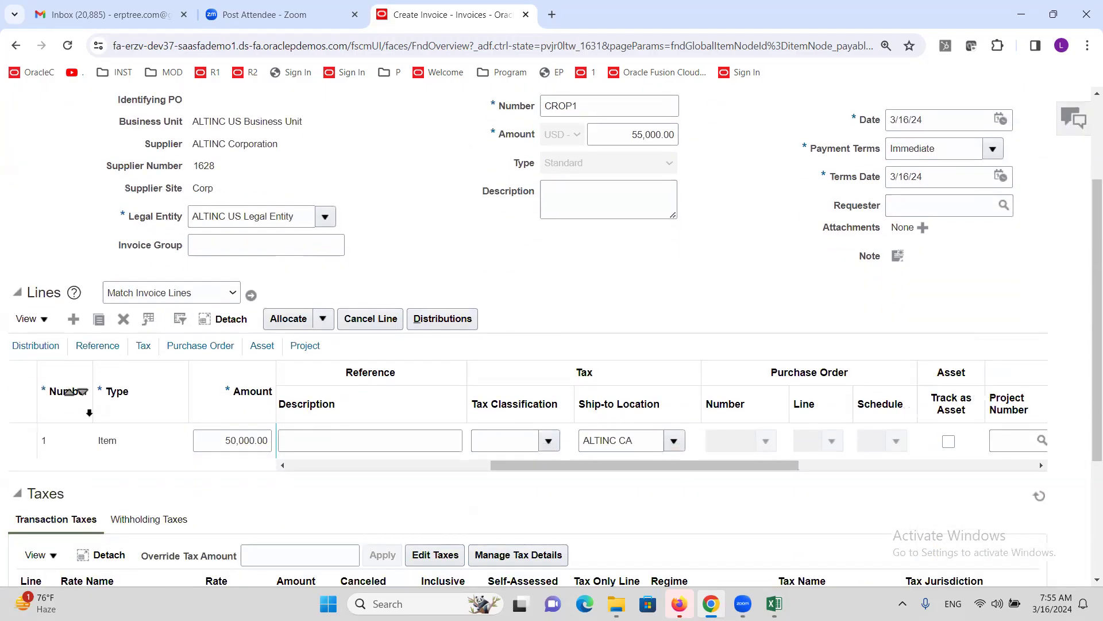
- Browse line 1's tax classification choices without selecting one, leaving it blank
left_click(81, 441)
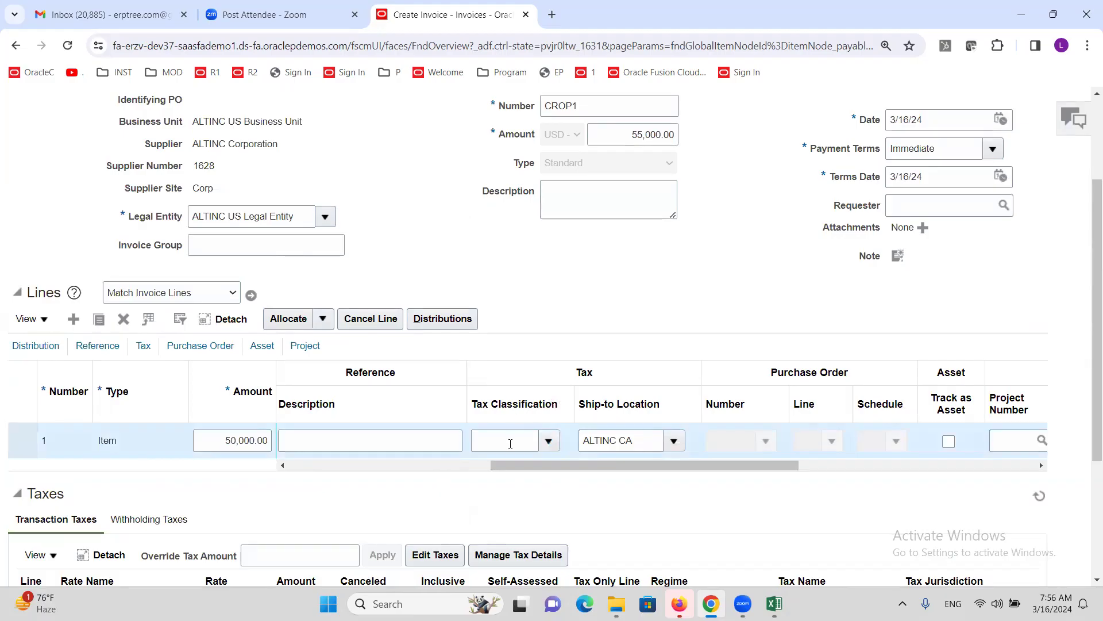
left_click(549, 441)
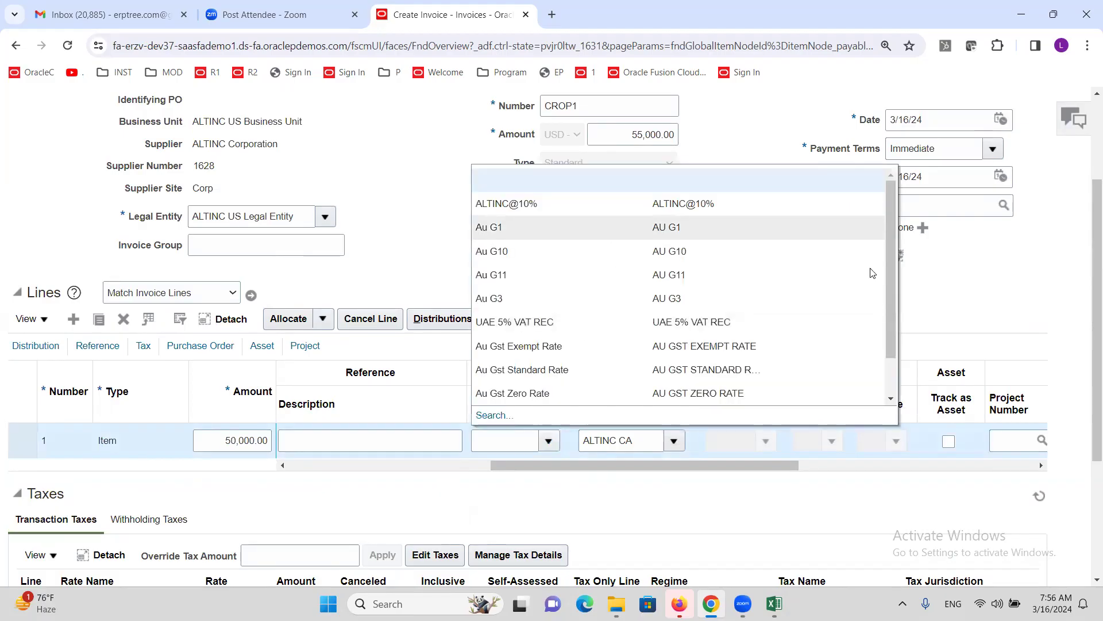
left_click(1026, 297)
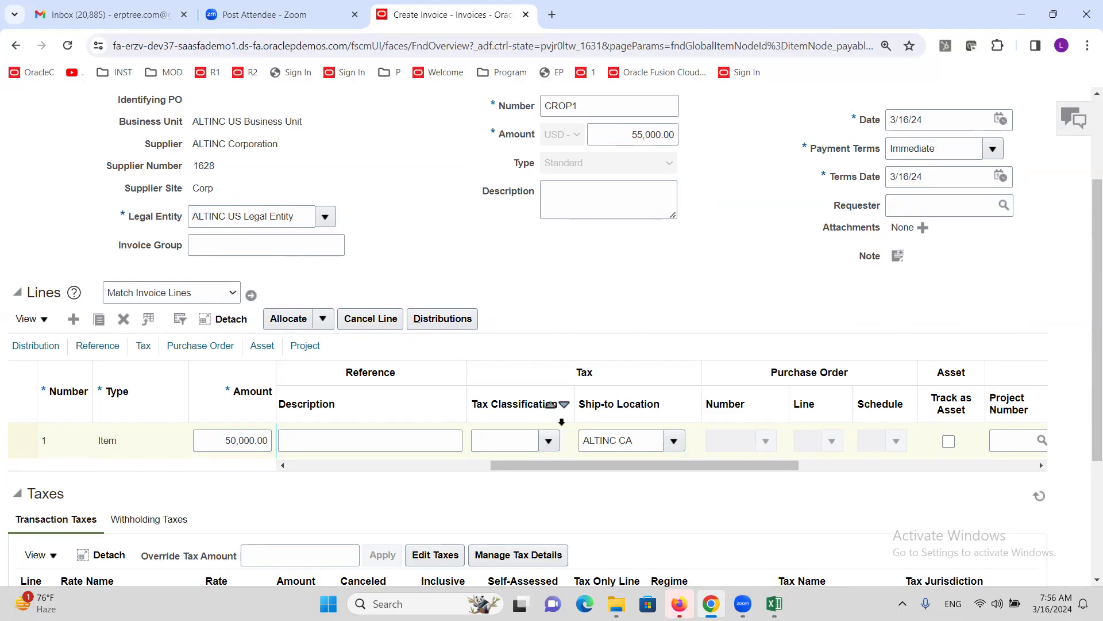
left_click(548, 440)
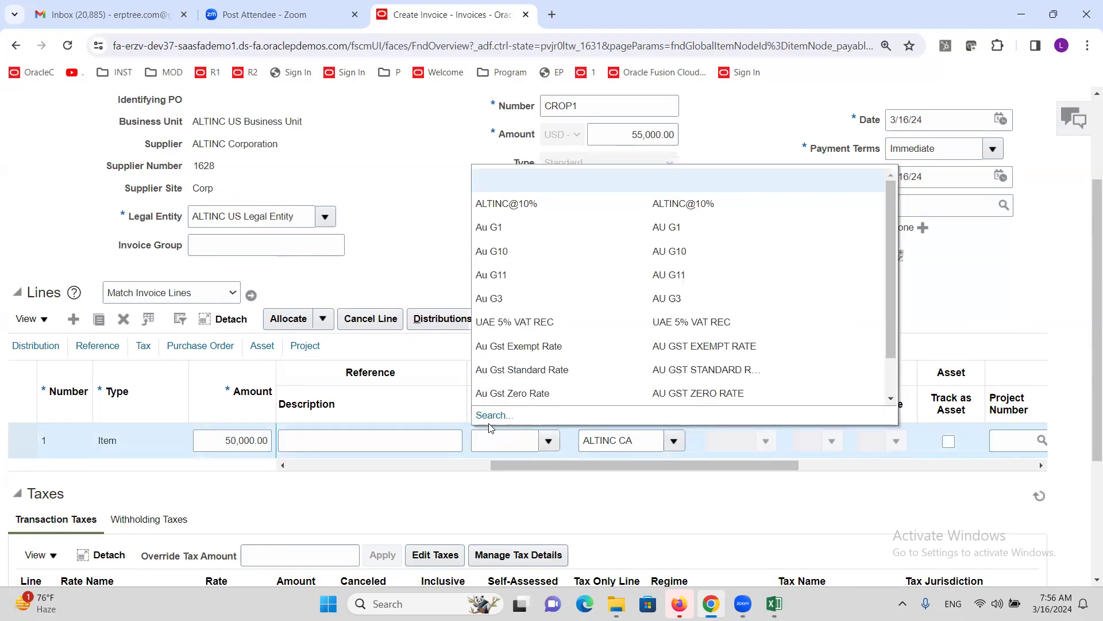
left_click(967, 299)
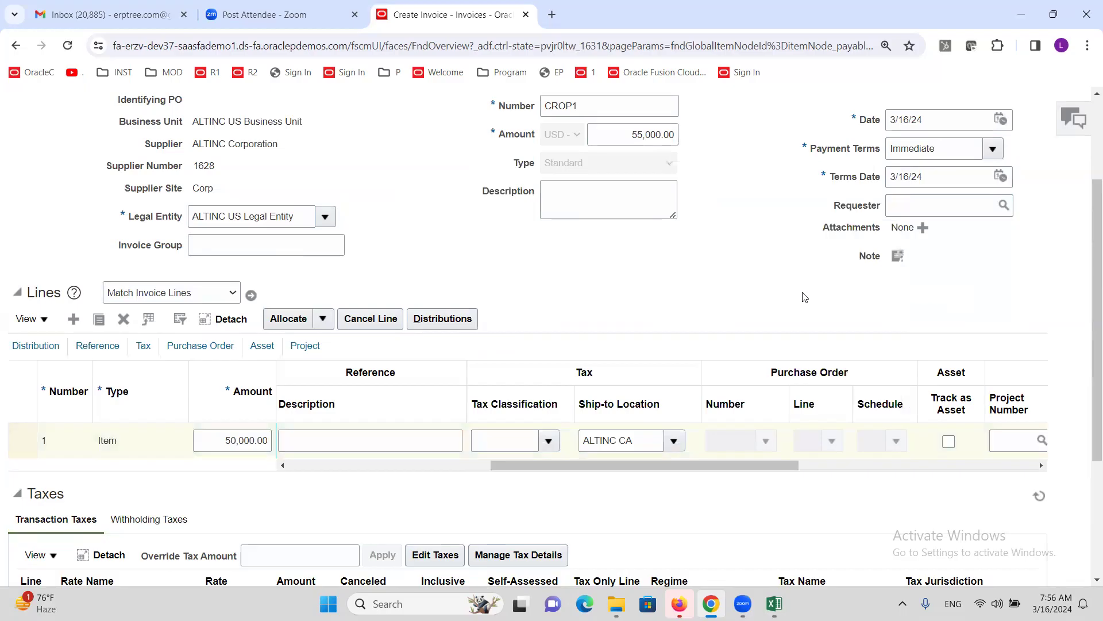
left_click(544, 440)
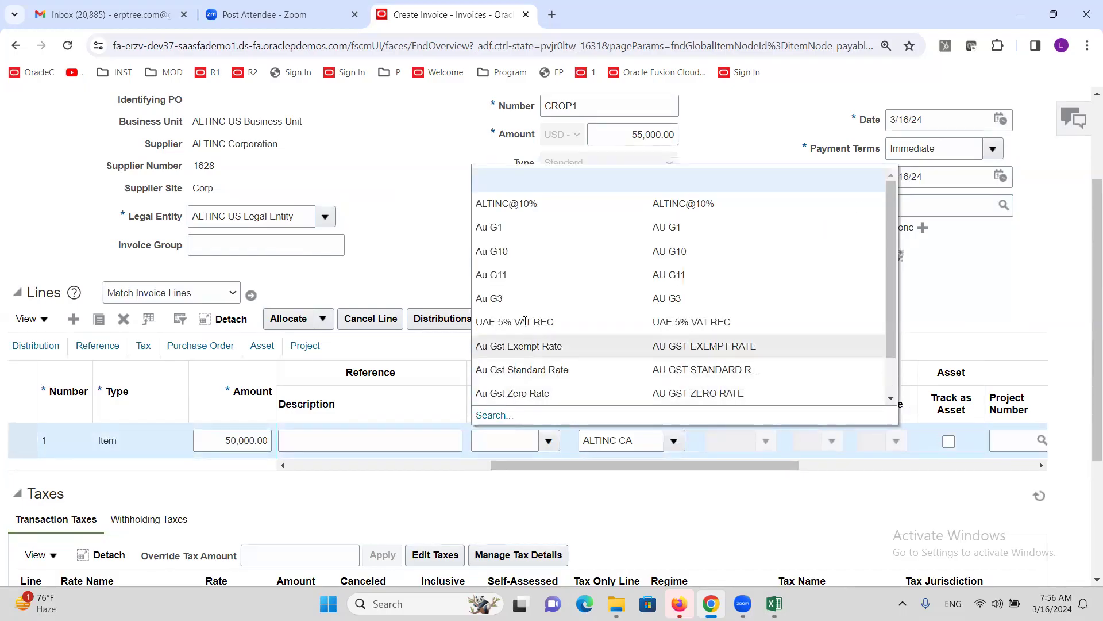
left_click(920, 383)
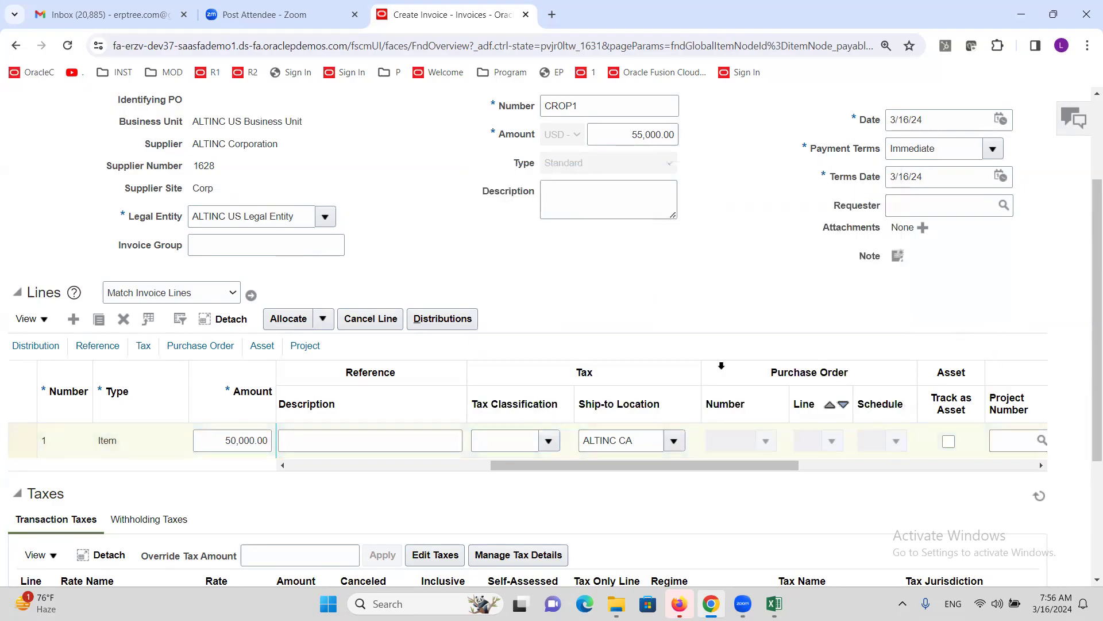
scroll(1000, 267, "up", 3)
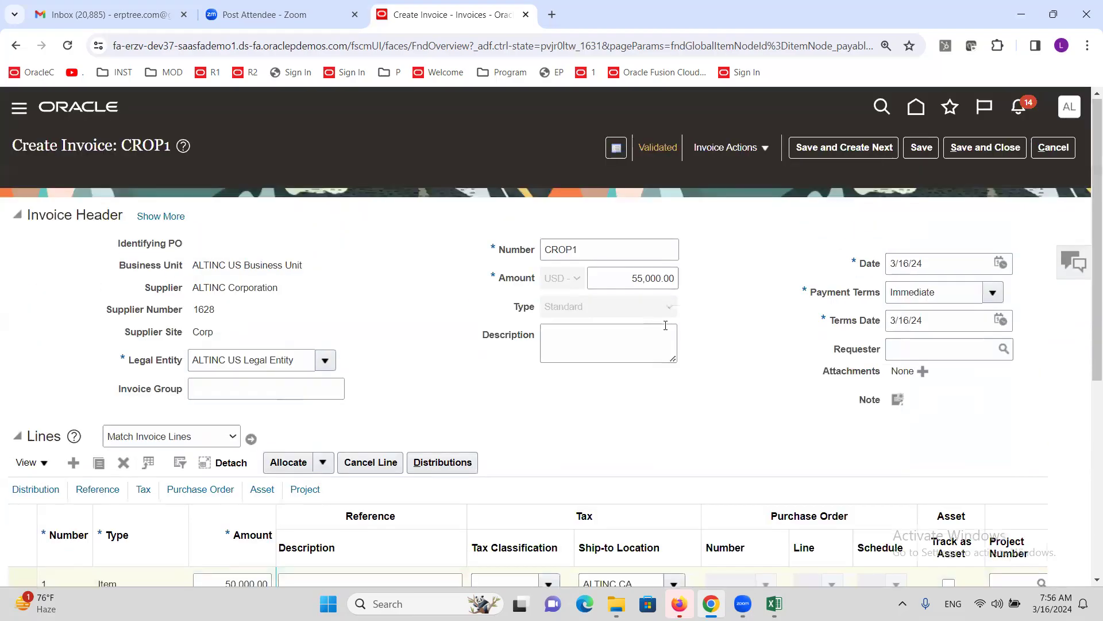
- Cancel out of invoice CROP1 and switch to the Excel setup checklist on Sheet2
left_click(1054, 147)
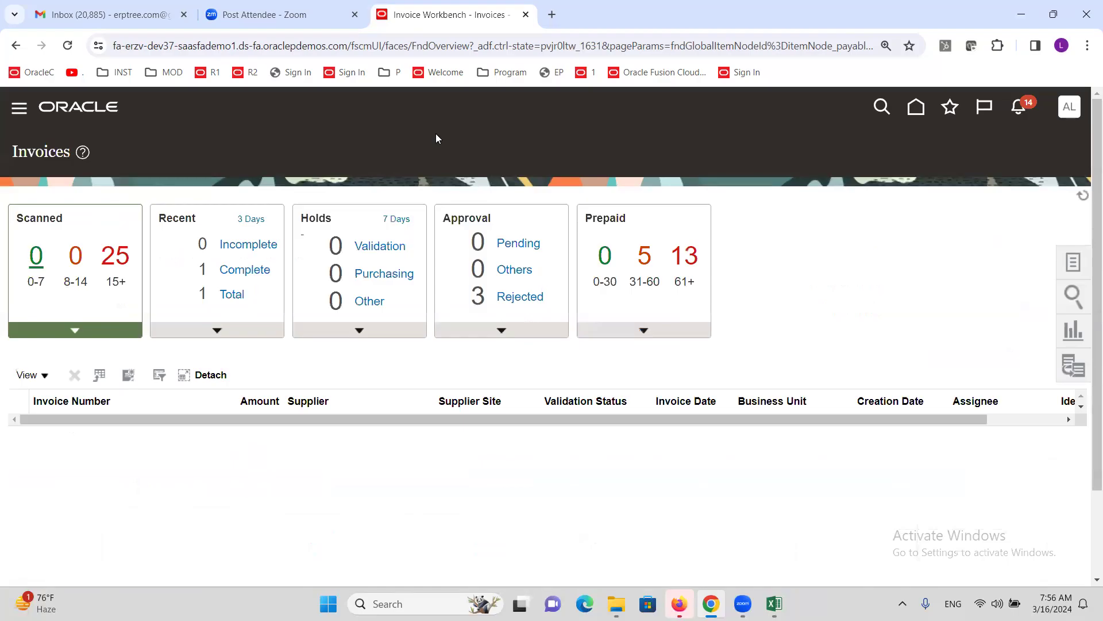
left_click(774, 604)
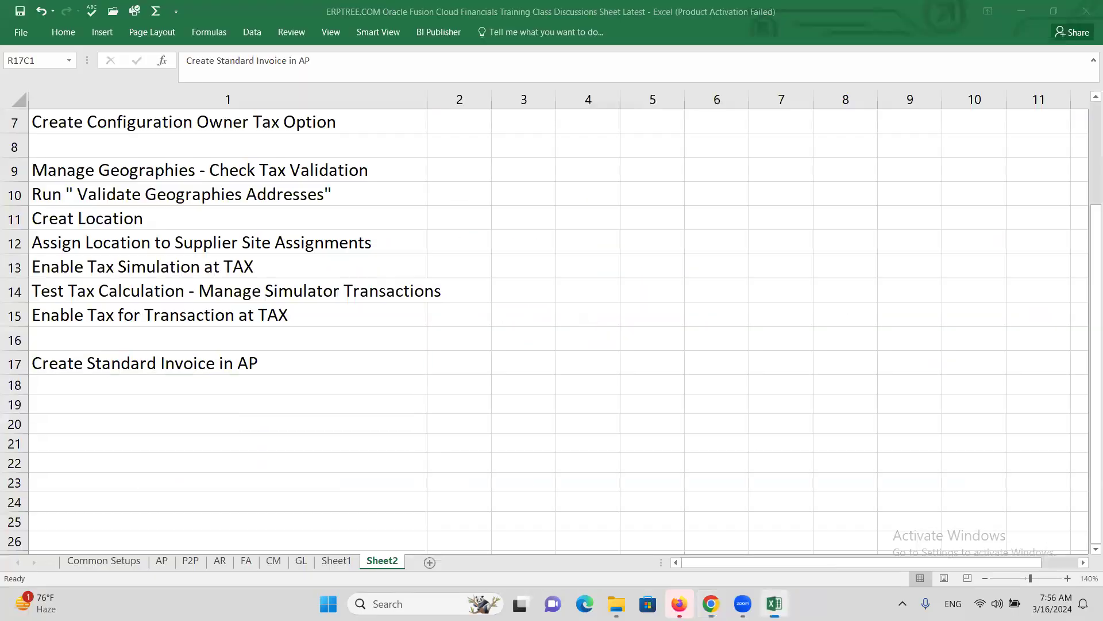
scroll(207, 322, "up", 2)
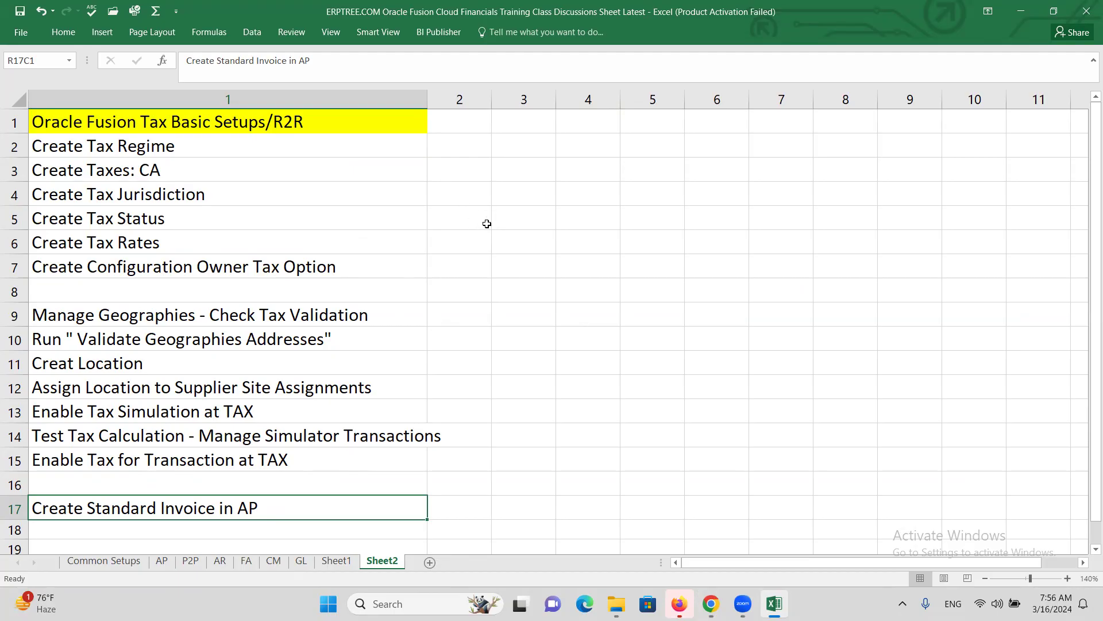
- Review checklist steps from Create Tax Regime to Enable Tax for Transaction, then return to Oracle Invoices
left_click(163, 151)
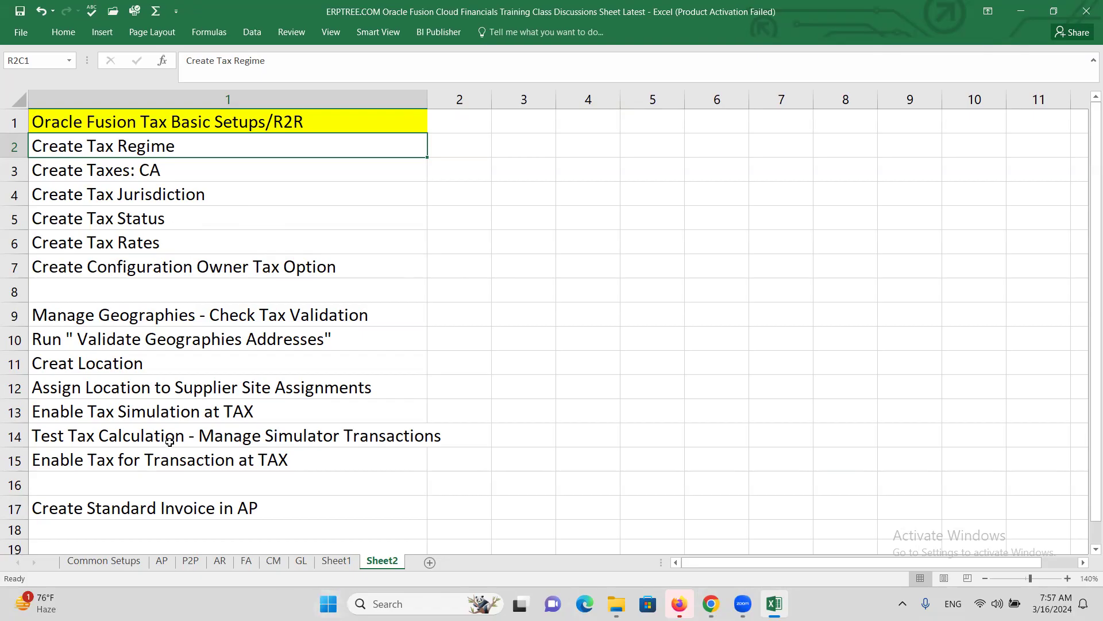
left_click(116, 456)
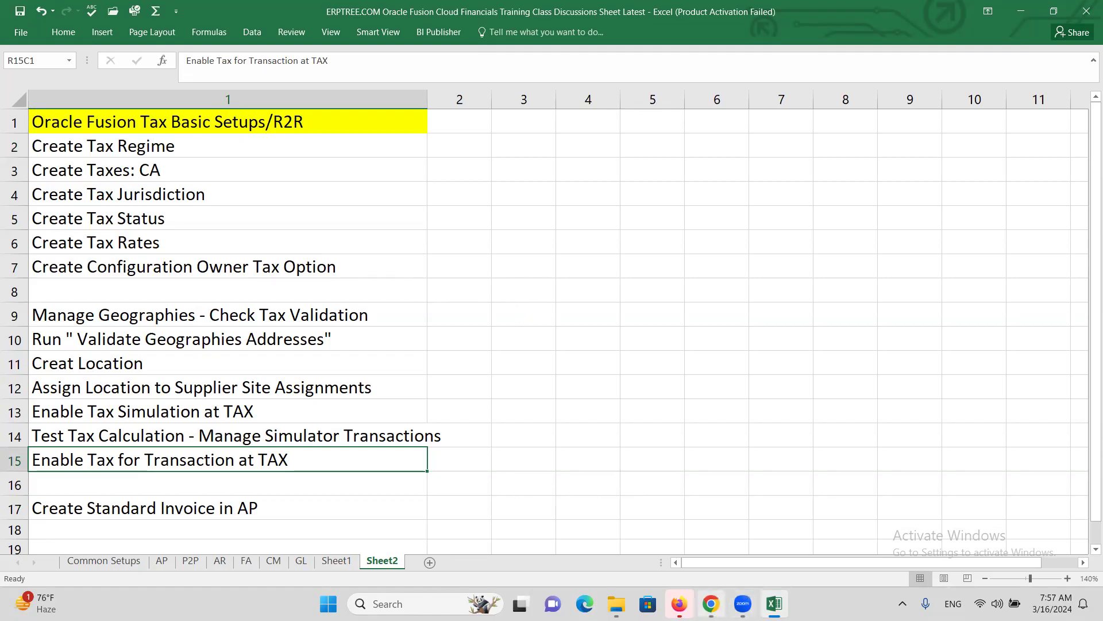
mouse_move(712, 600)
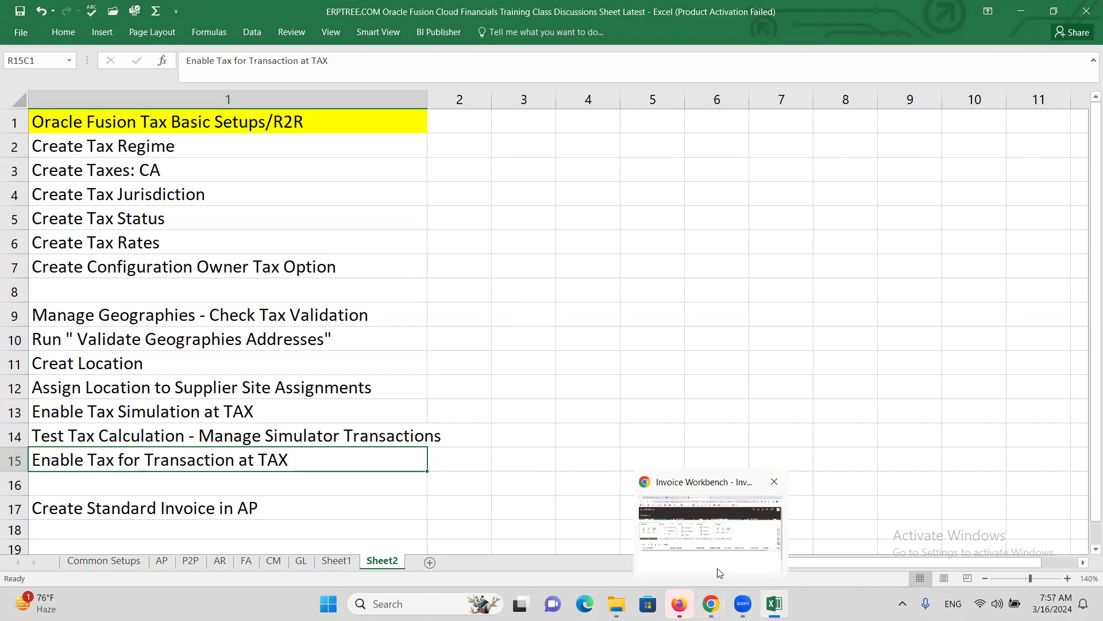
left_click(718, 573)
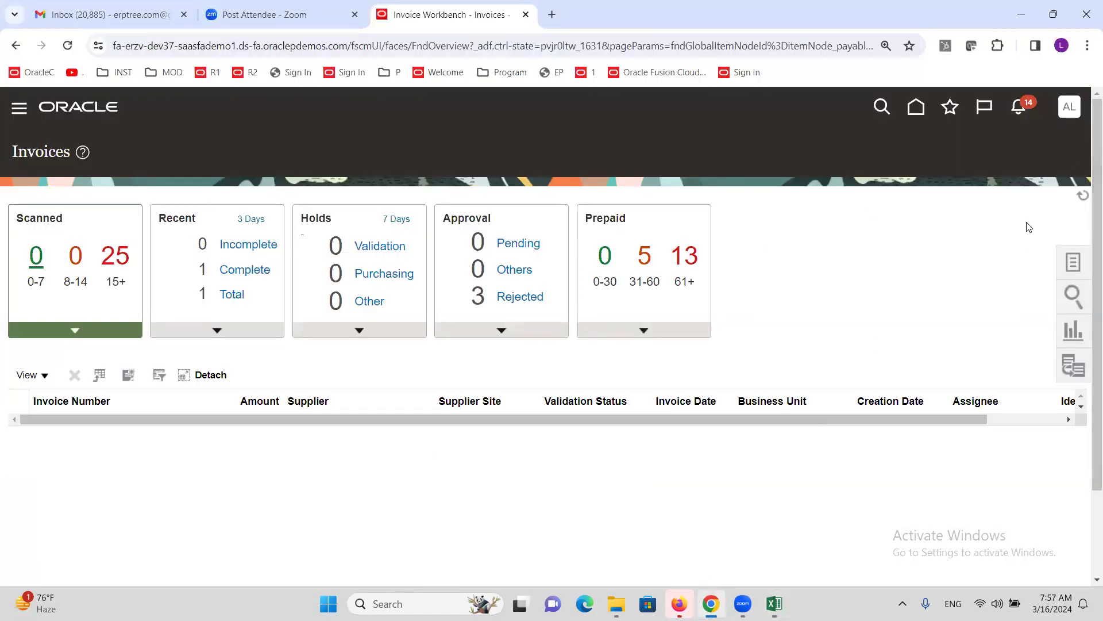
- In Setup and Maintenance, search tasks for 'Tax Ex' and show Manage Tax Exceptions for ALTINC US TAX REGIME
left_click(1069, 110)
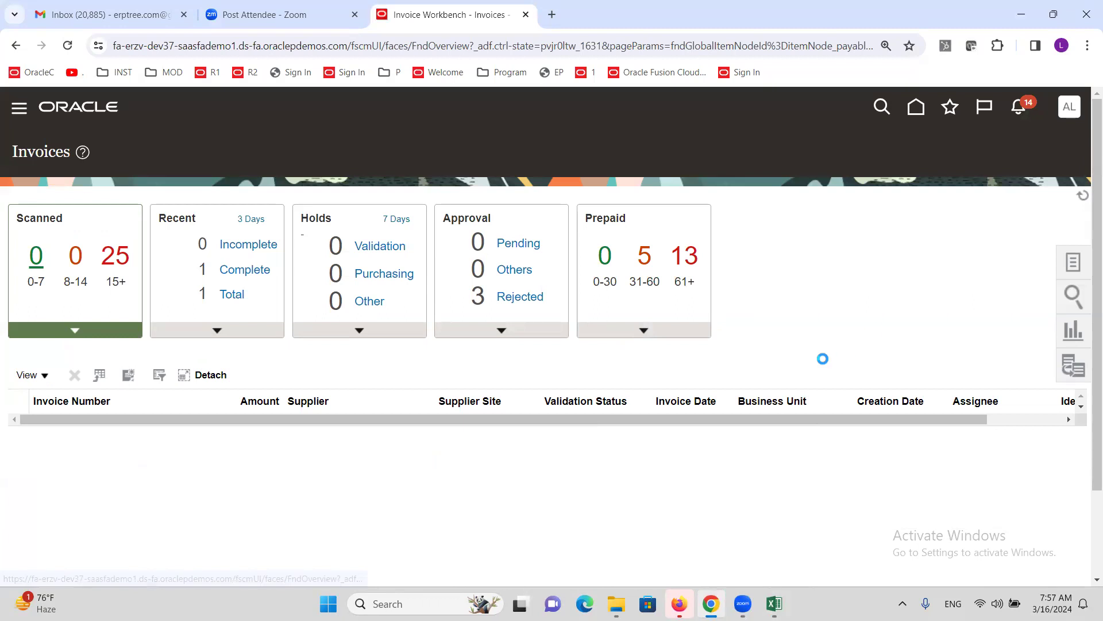
left_click(833, 344)
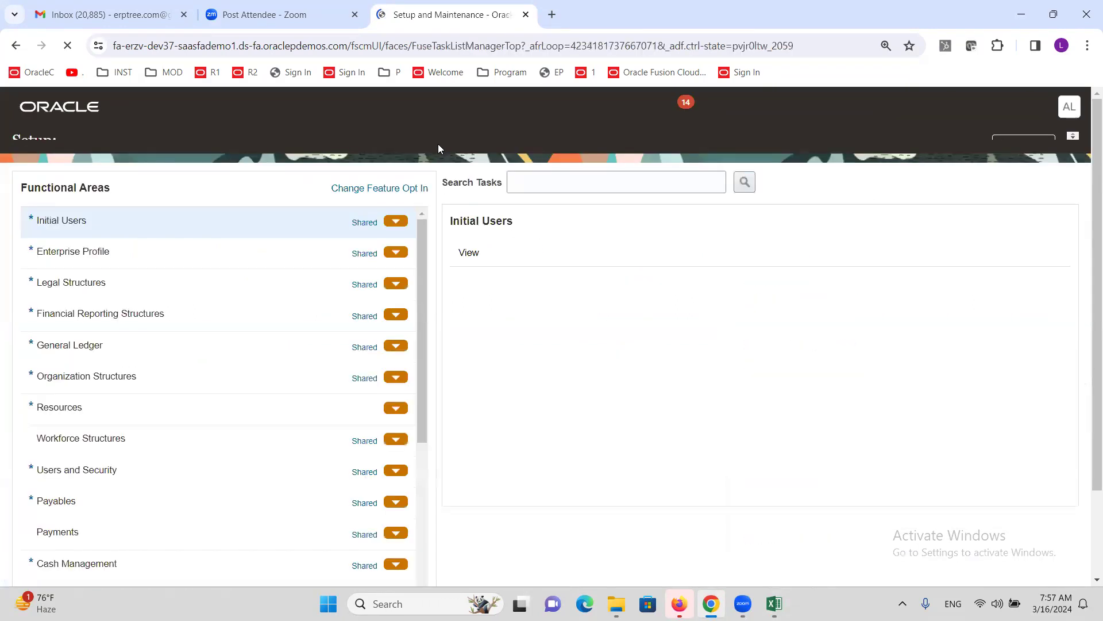
left_click(615, 198)
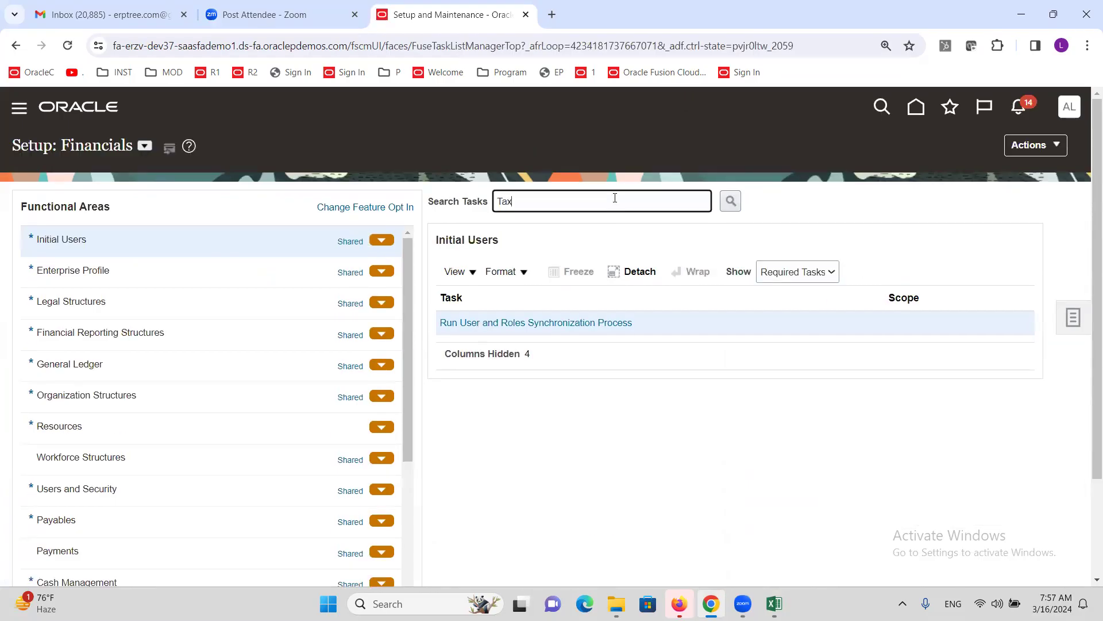
type("Tax Ex")
key("Return")
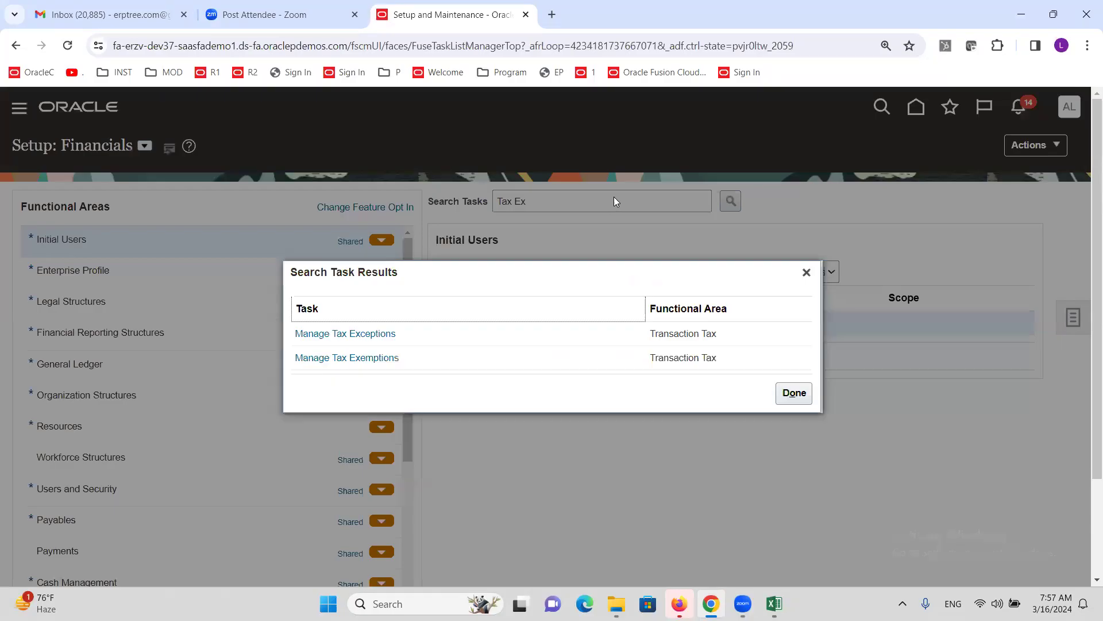
left_click(371, 337)
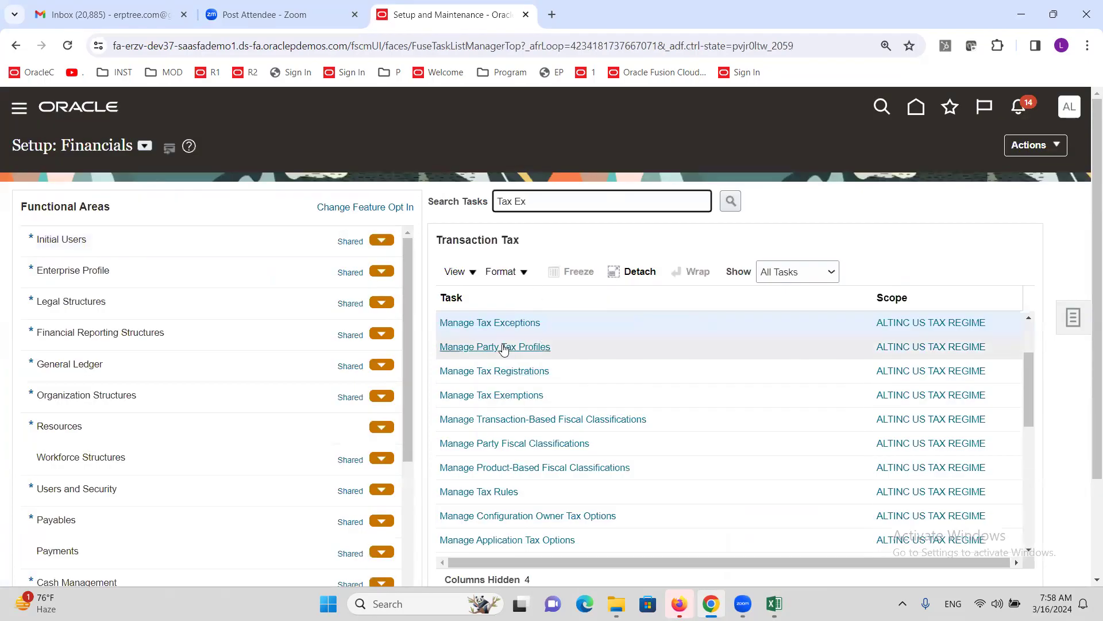
left_click(499, 323)
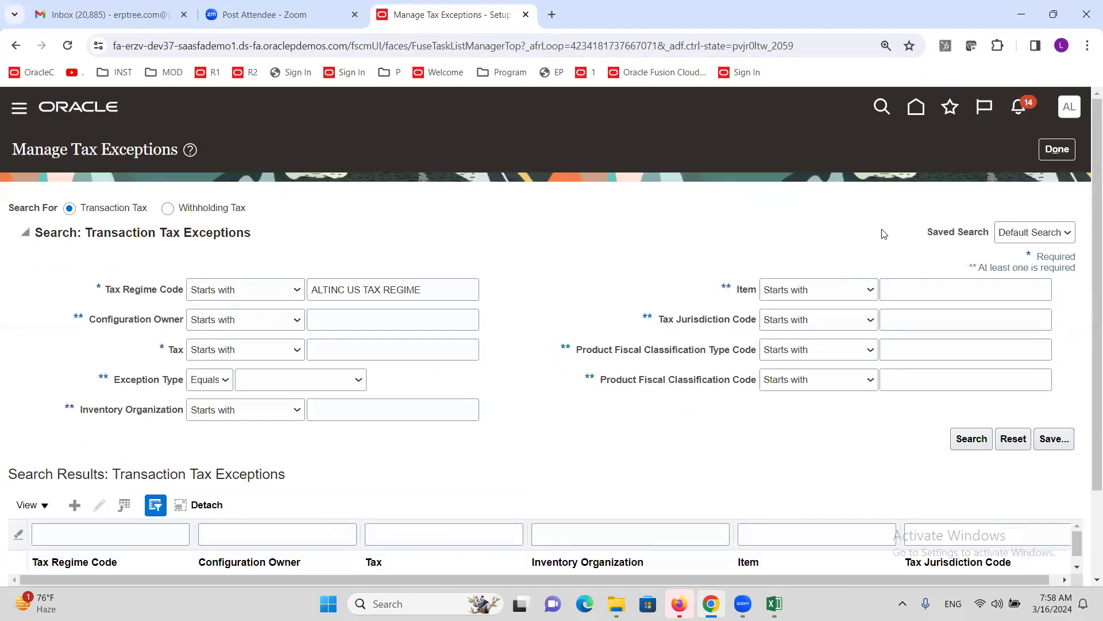
left_click(1067, 147)
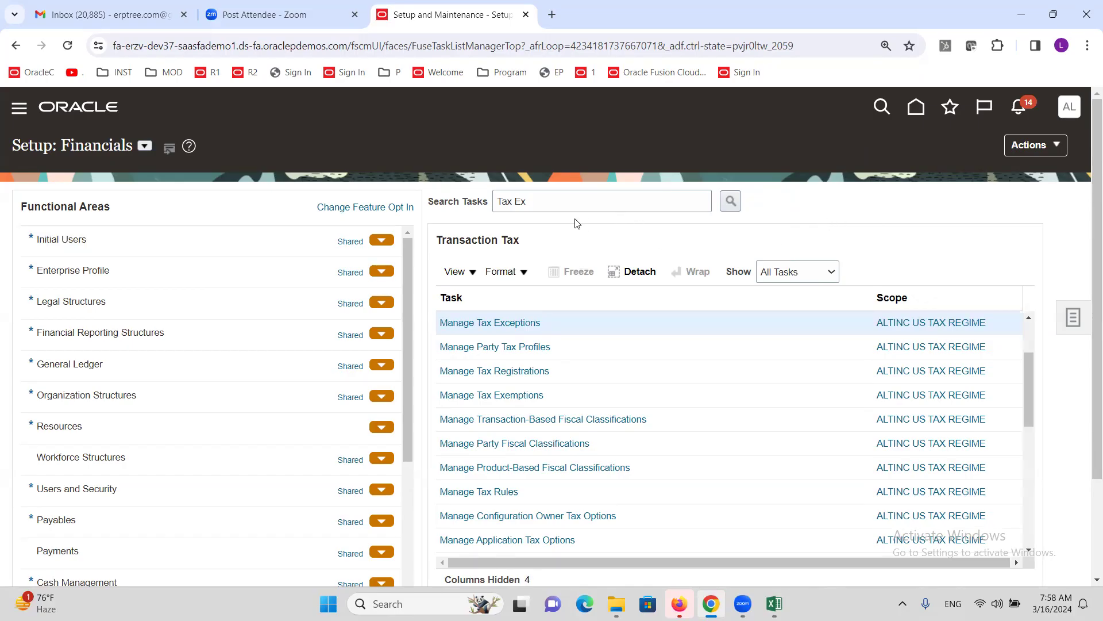
- Open Manage Tax Exemptions and start a new legal reporting unit withholding tax exemption
left_click(549, 203)
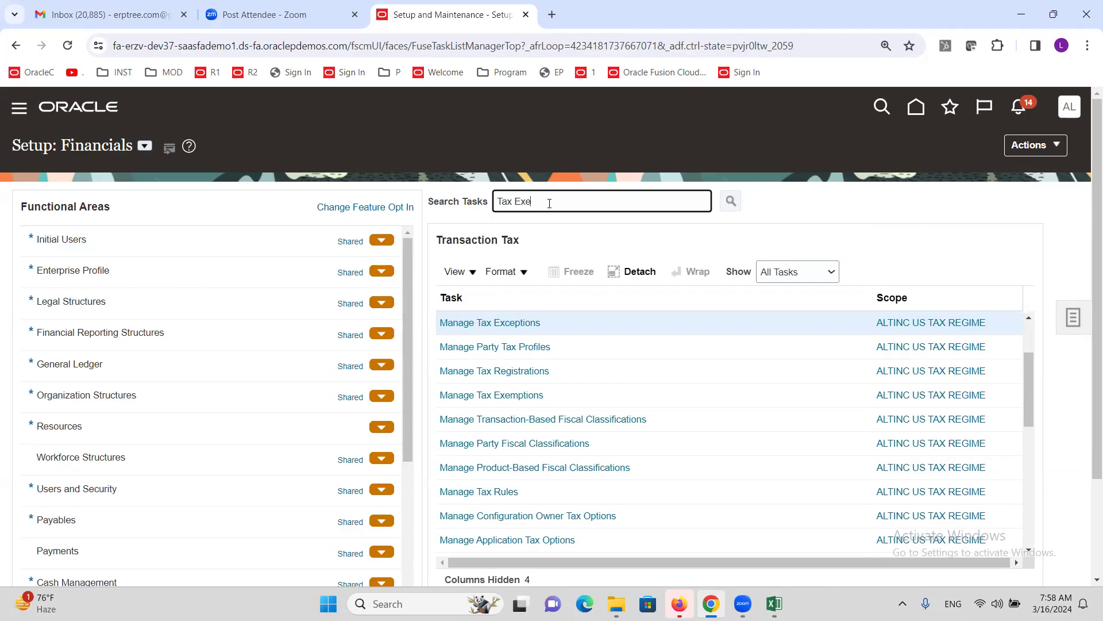
scroll(506, 356, "down", 2)
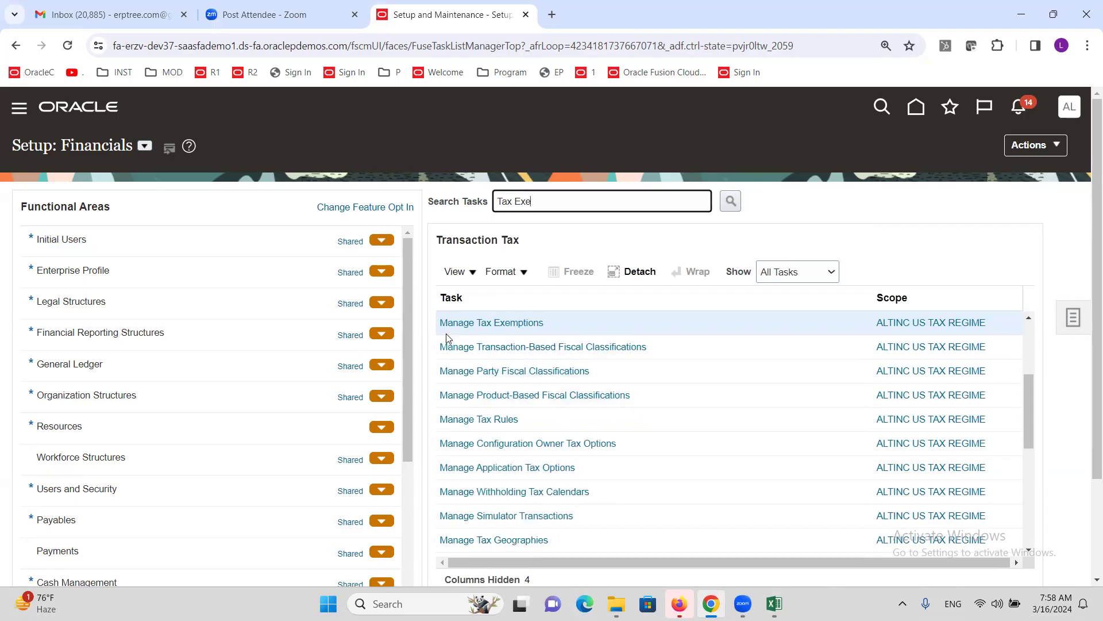
left_click(528, 324)
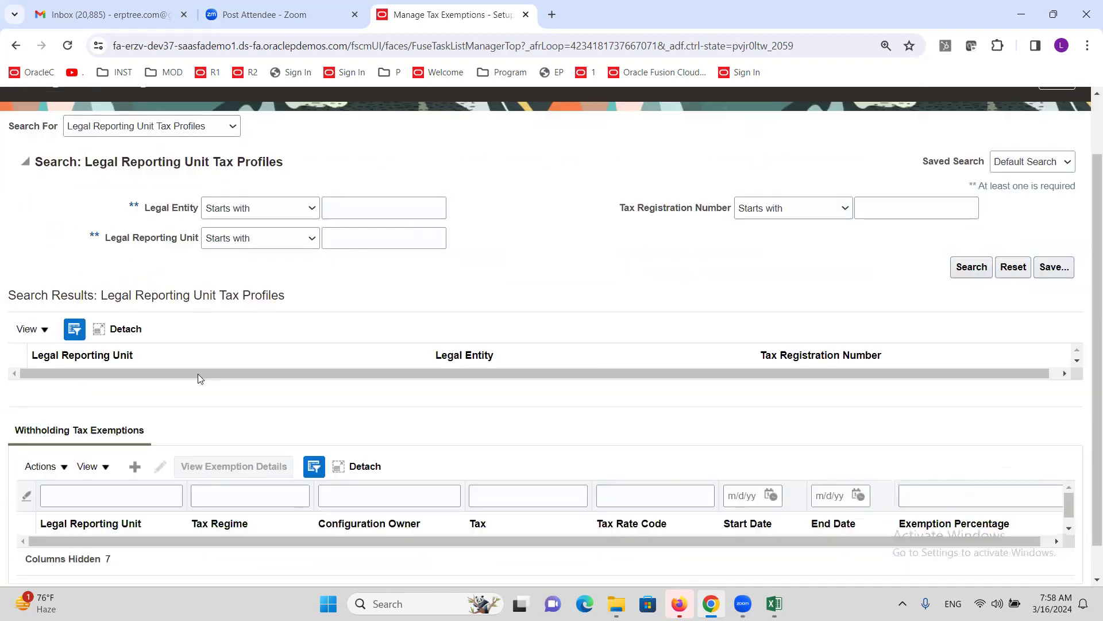
scroll(197, 373, "down", 2)
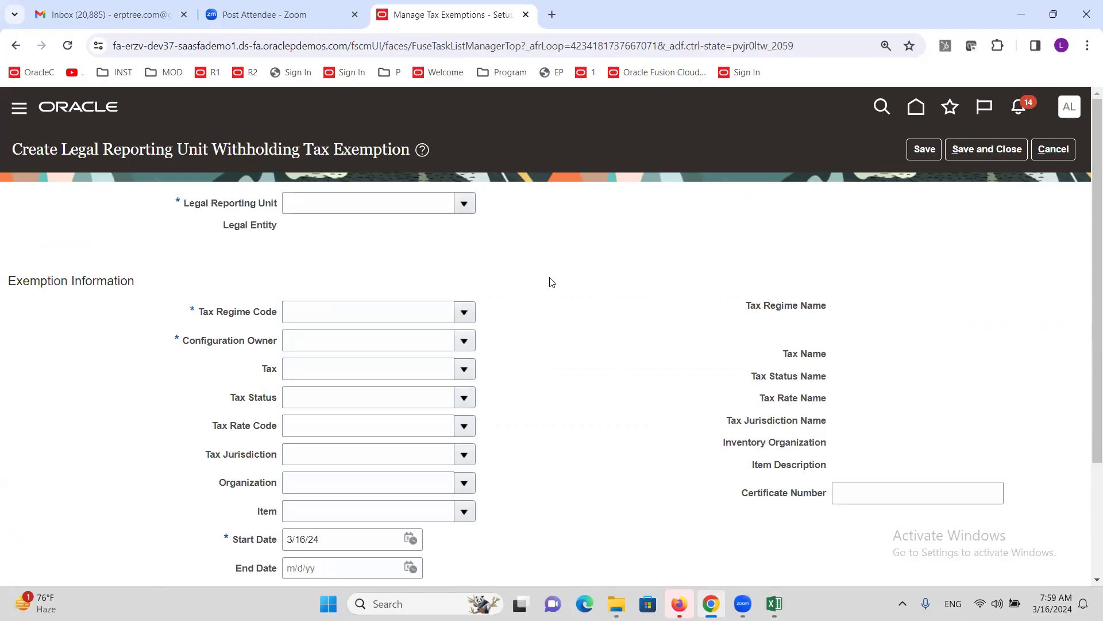
scroll(543, 278, "down", 1)
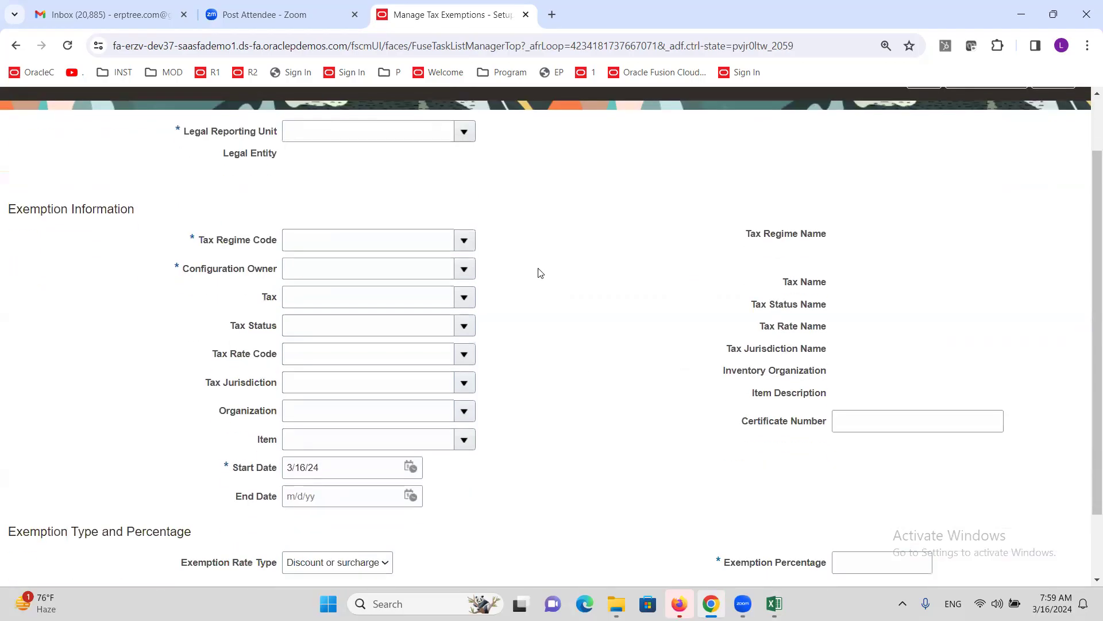
scroll(540, 273, "up", 1)
- Discard the unsaved withholding tax exemption and leave Manage Tax Exemptions
left_click(1057, 150)
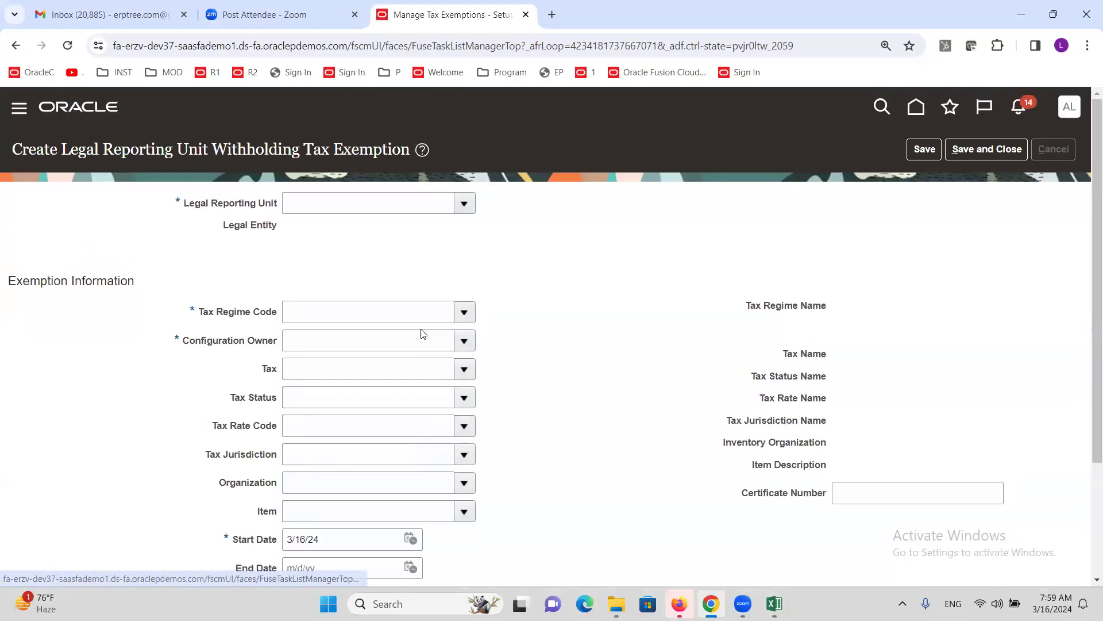
left_click(734, 361)
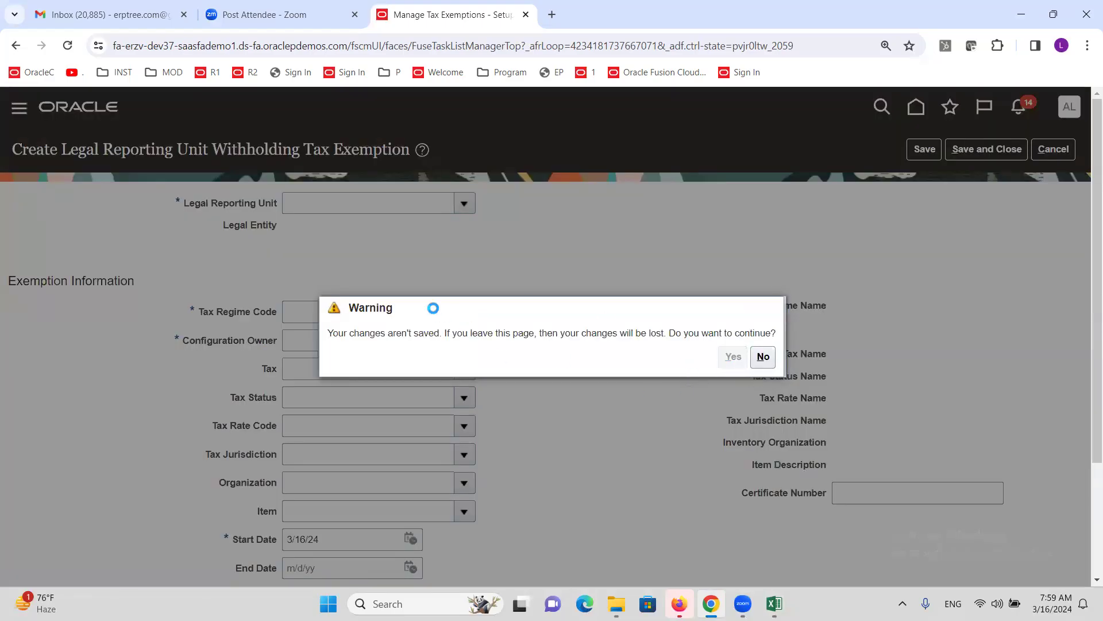
left_click(1072, 145)
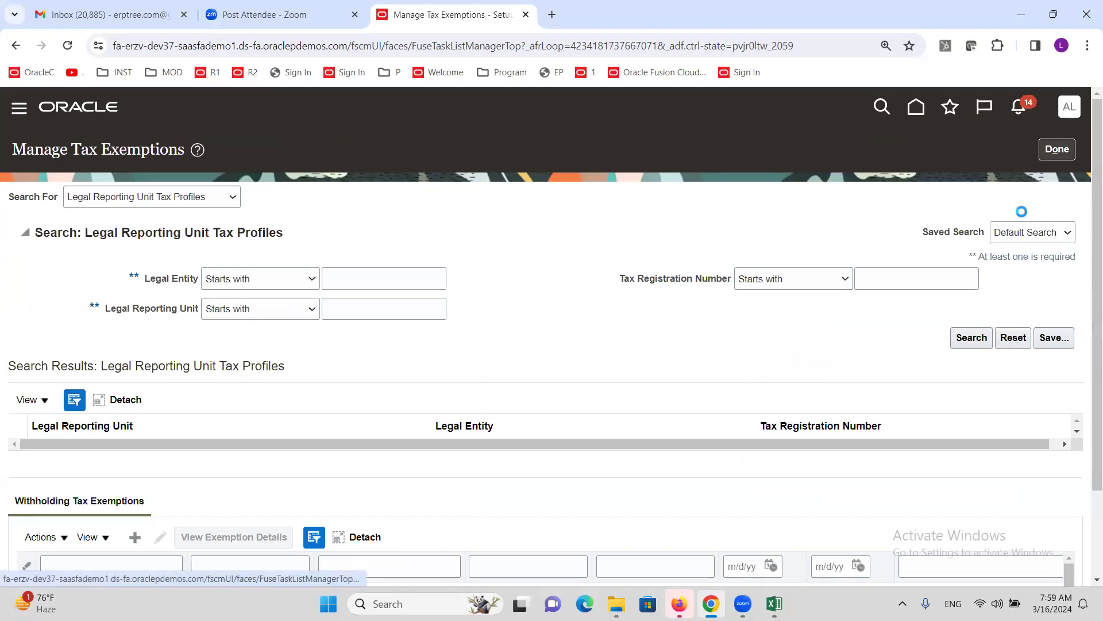
- Search the setup tasks for 'tax rule' and open Manage Tax Rules
left_click(546, 203)
key("ctrl+a")
type("tax rule")
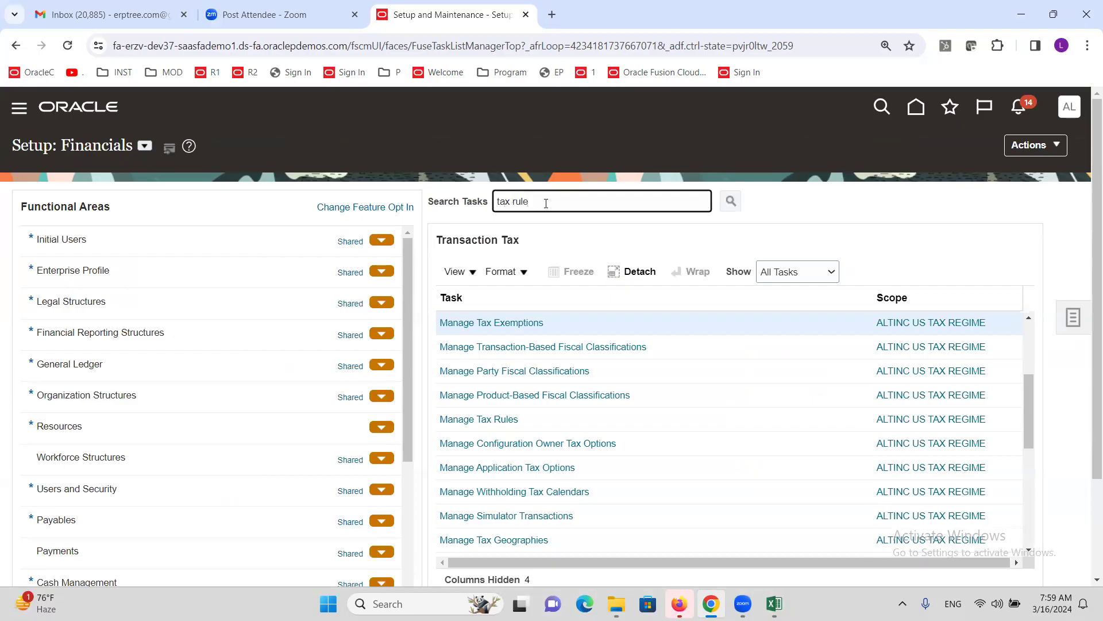
key("Return")
left_click(479, 322)
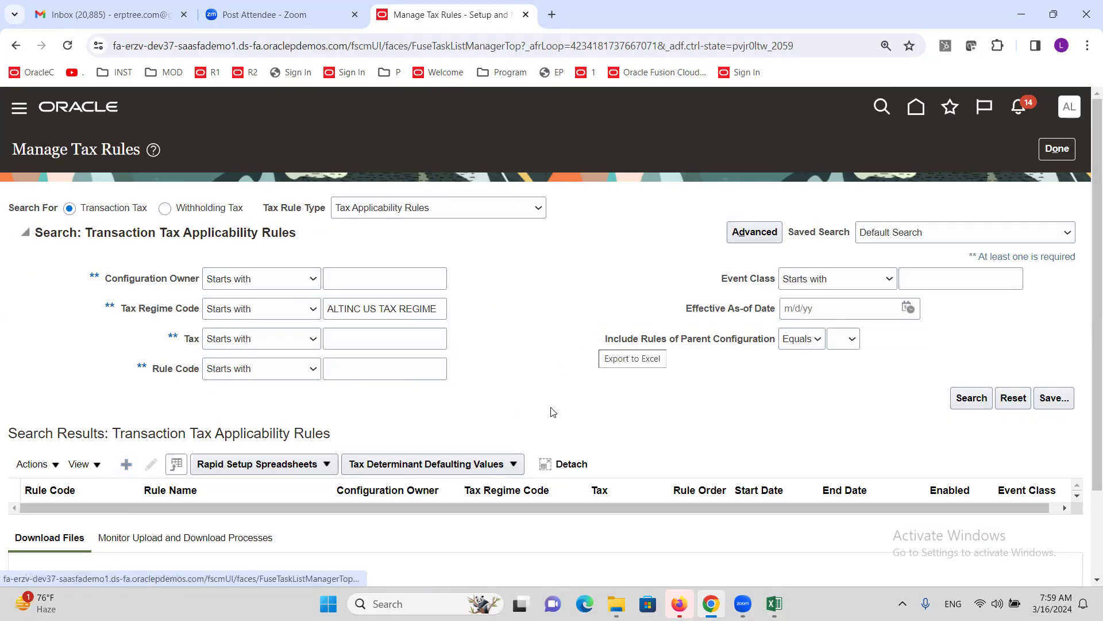
- Start a new tax applicability rule with configuration owner ALTINC US Business Unit
left_click(126, 465)
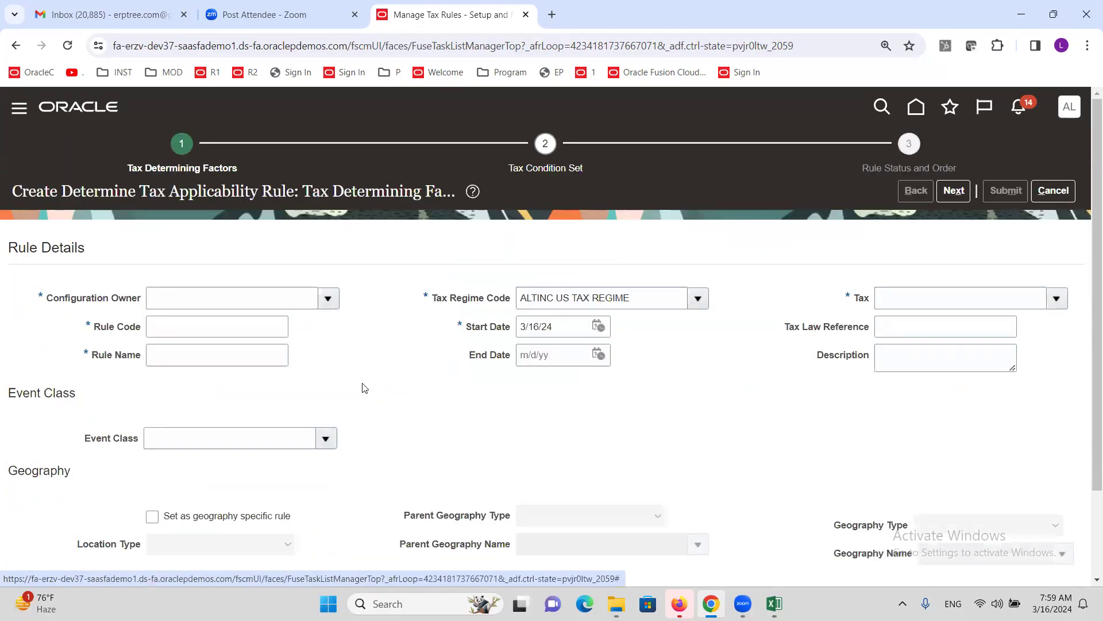
left_click(264, 306)
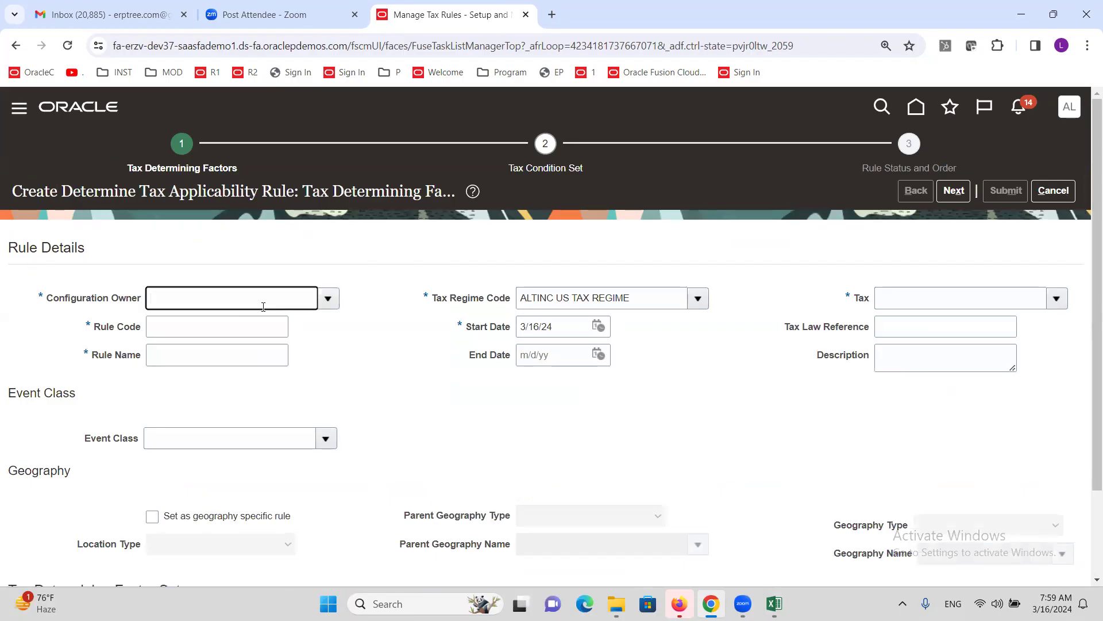
left_click(322, 303)
left_click(278, 293)
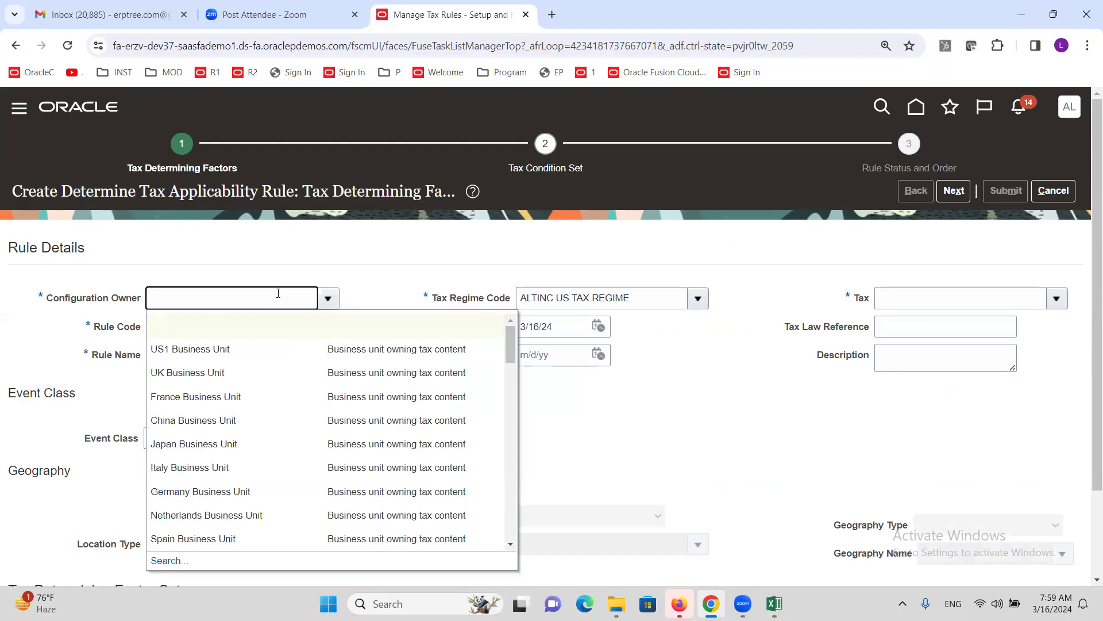
type("altinc")
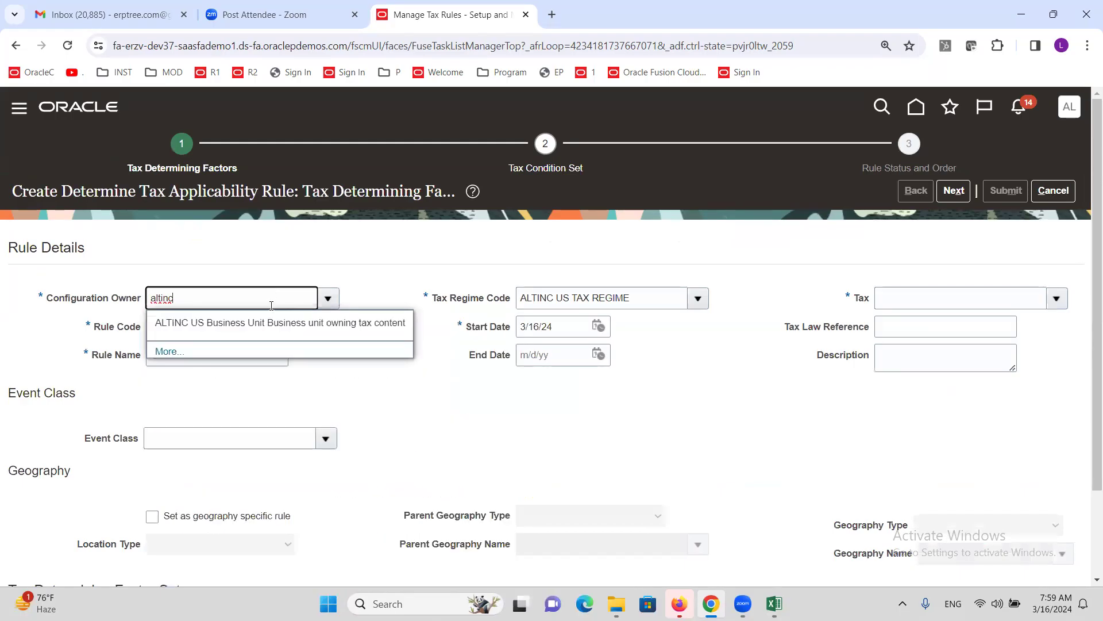
left_click(278, 322)
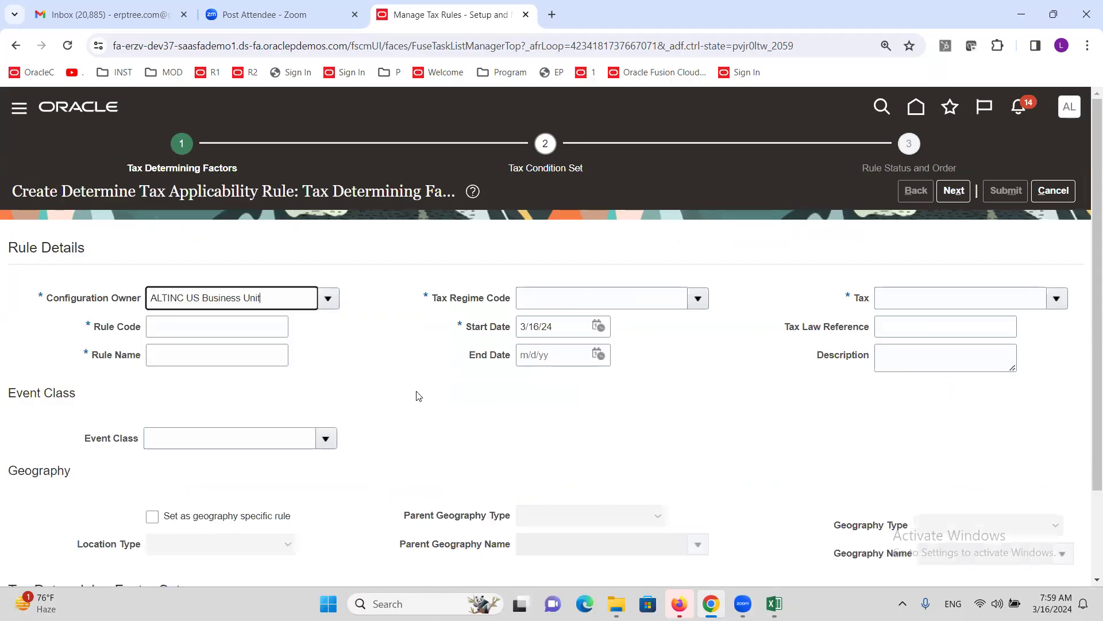
- Enter 'Tax Exempt' as both the rule code and rule name, correcting the misspelling
left_click(236, 327)
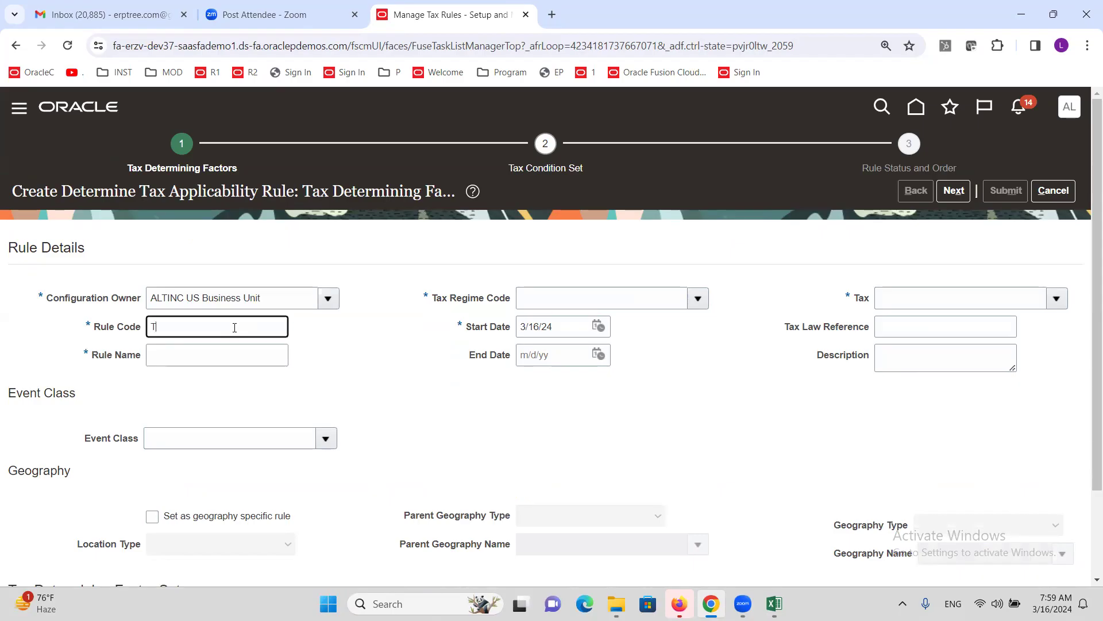
type("Tax Exeptions")
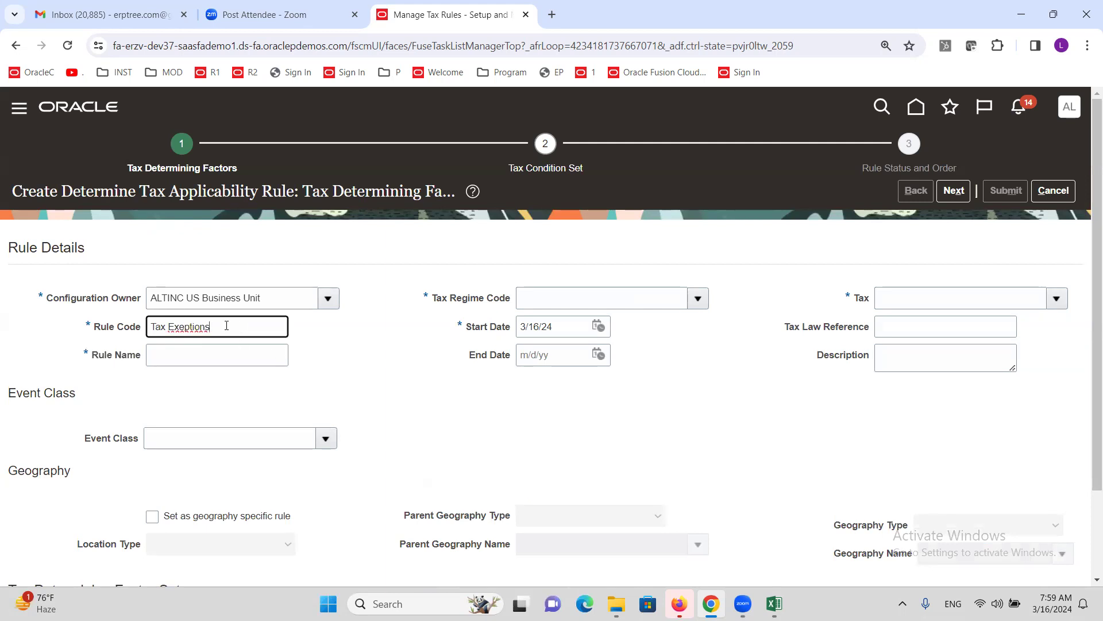
left_click(184, 327)
type("c")
left_click(240, 329)
right_click(201, 328)
key("Escape")
left_click(225, 327)
key("BackSpace")
key("BackSpace")
type("mpt")
left_click(342, 397)
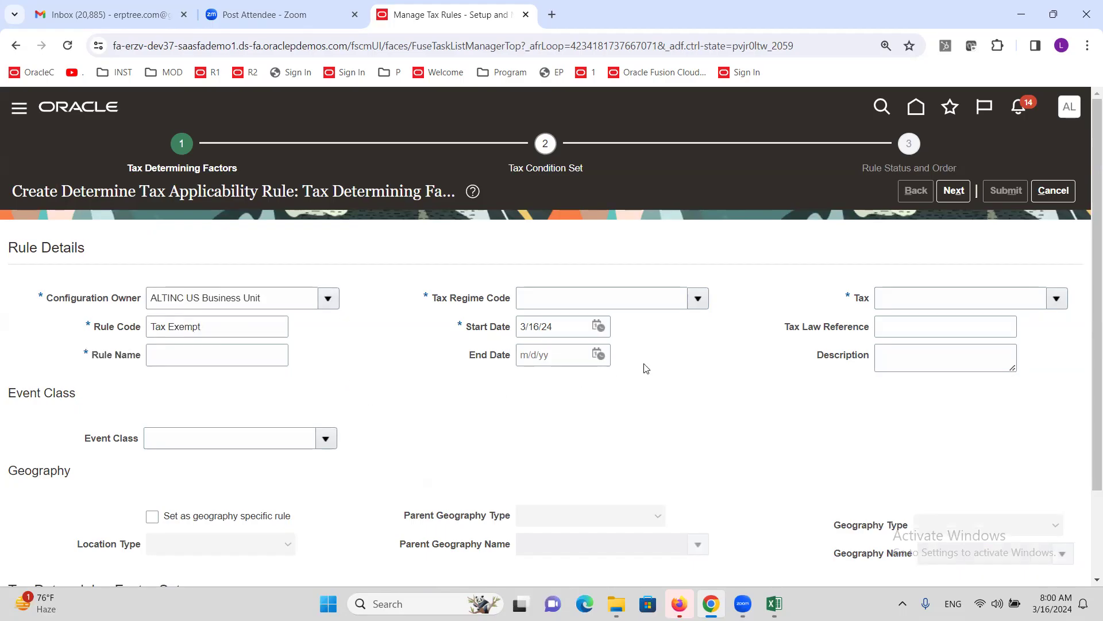
left_click(647, 298)
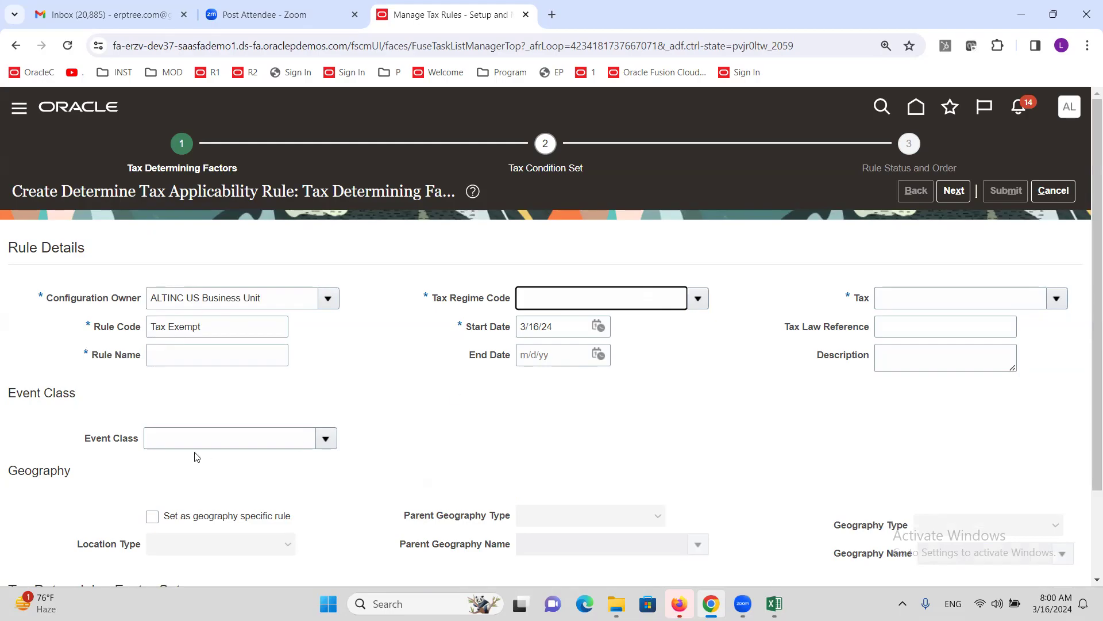
triple_click(218, 326)
key("ctrl+c")
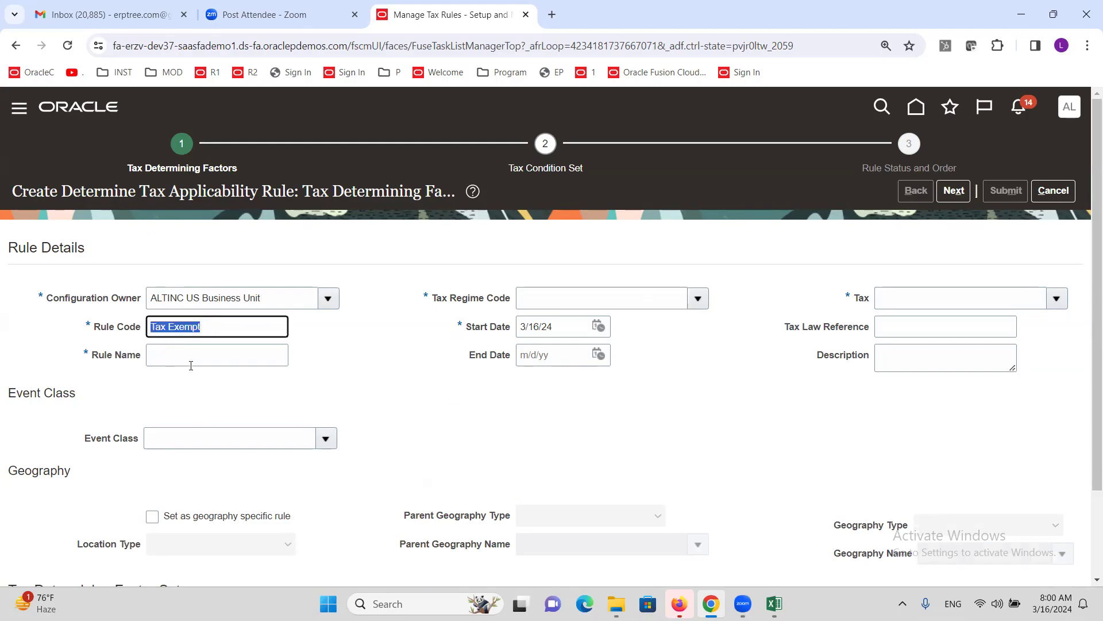
left_click(191, 365)
key("ctrl+v")
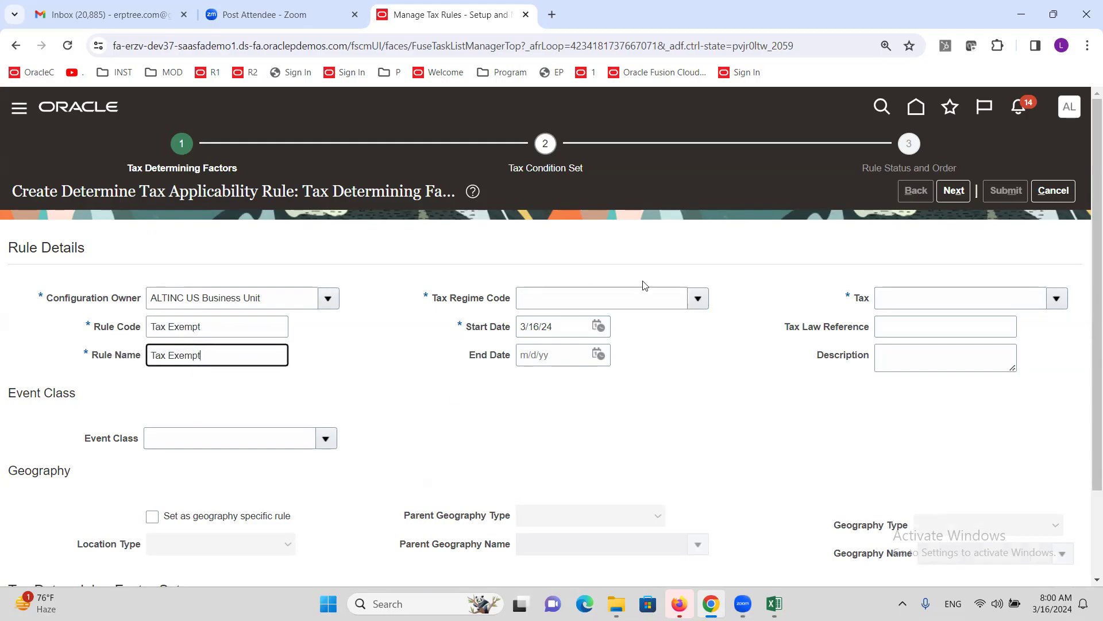
- Set Tax Regime to ALTINC US TAX REGIME and Tax to ALTINC SALES TAX
left_click(698, 298)
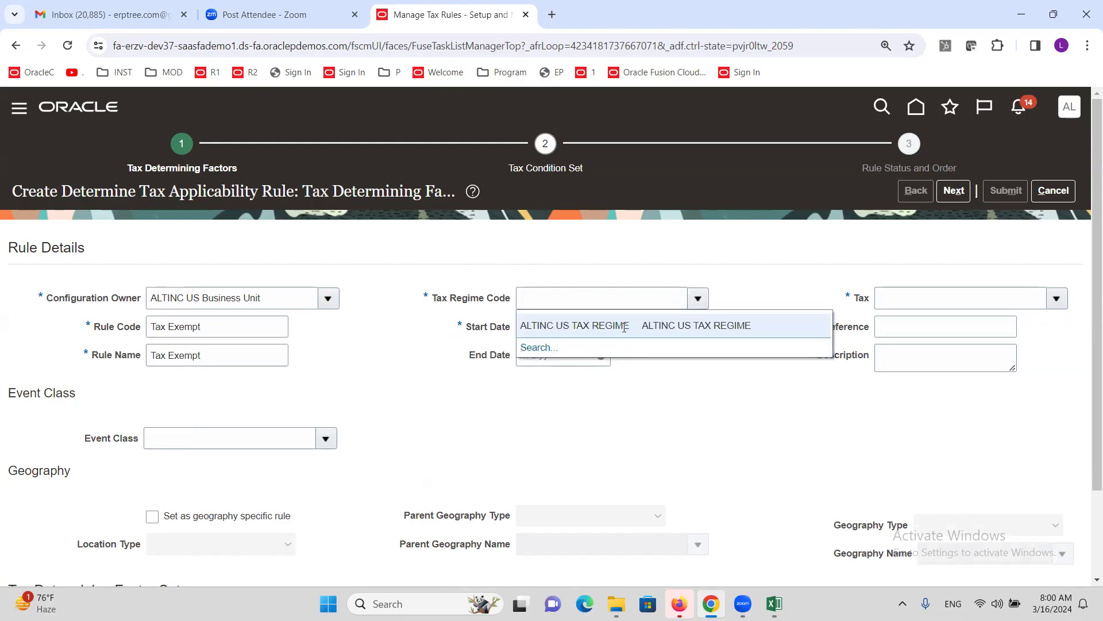
left_click(621, 325)
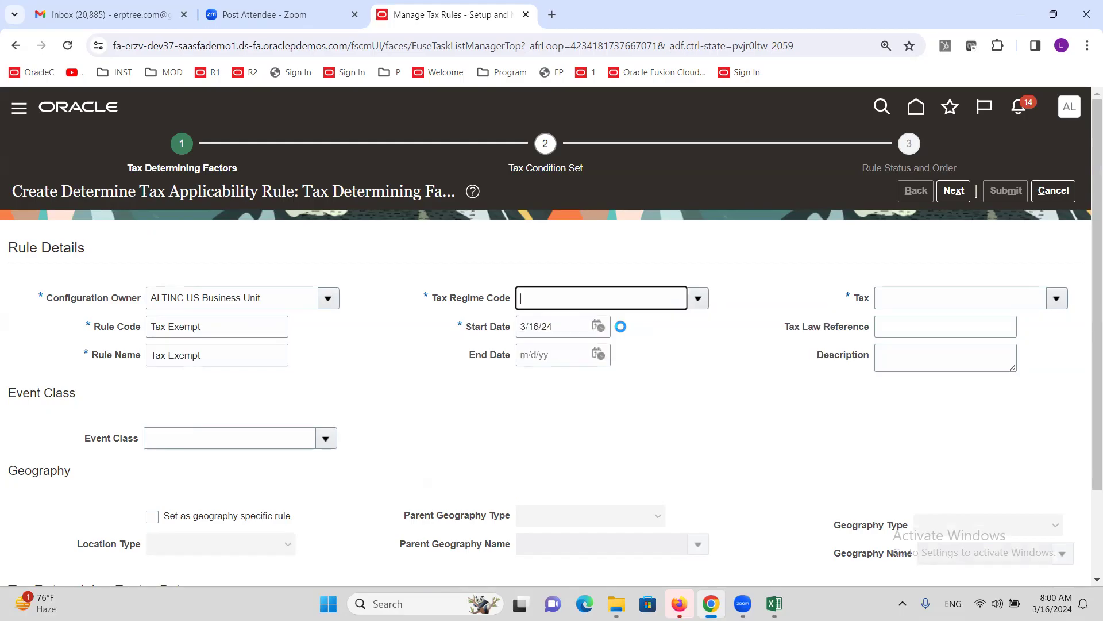
left_click(1057, 298)
left_click(792, 326)
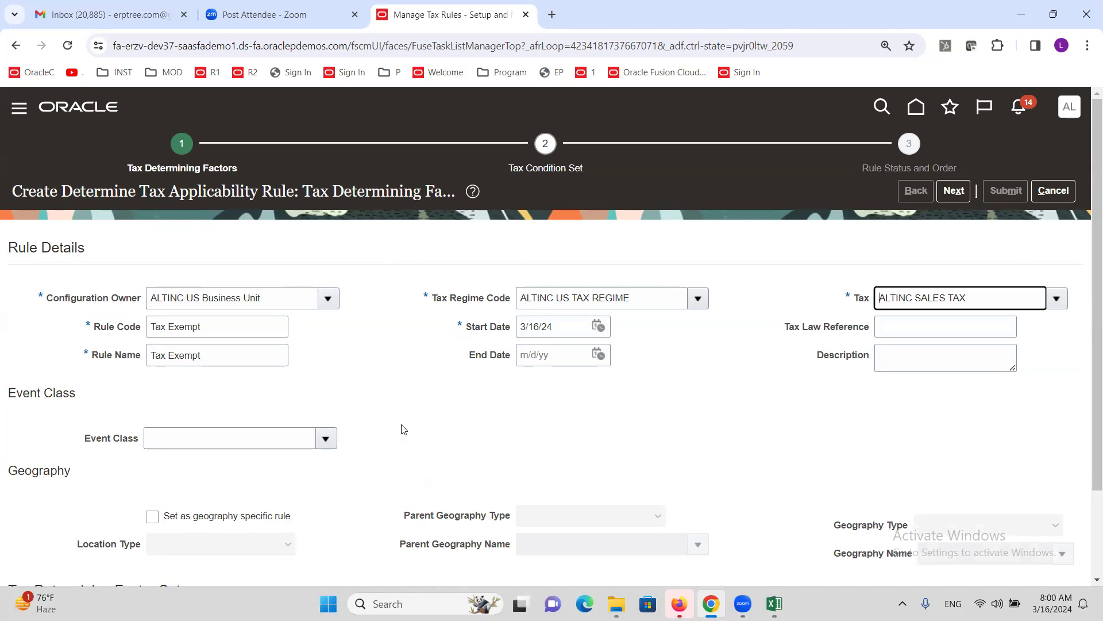
scroll(404, 427, "down", 2)
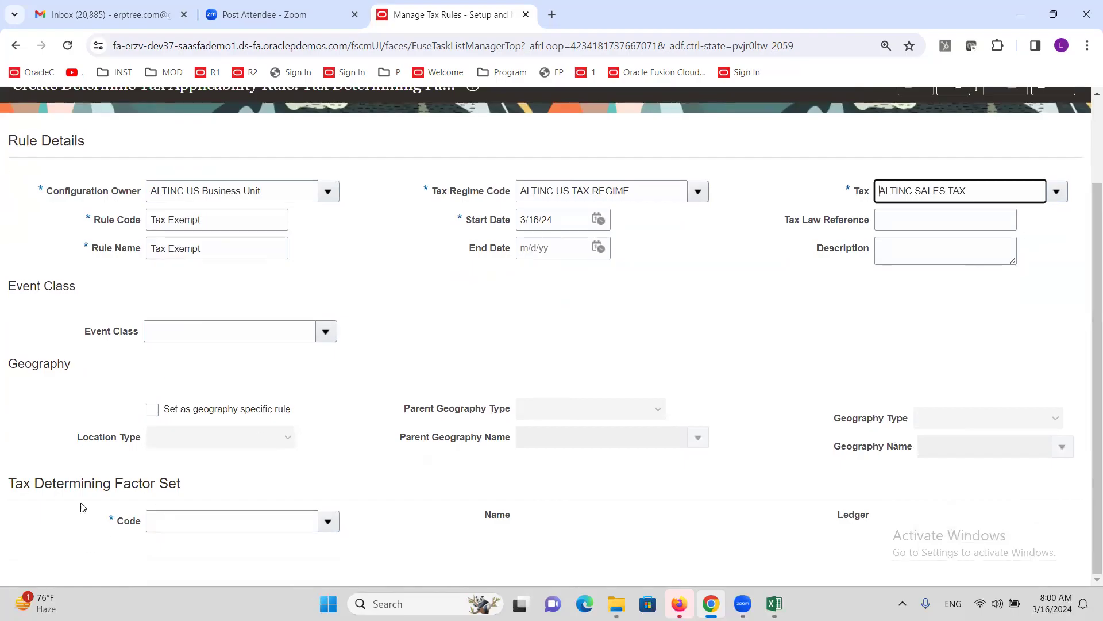
- Create a new determining factor set with code 'Party' and set name 'Party'
left_click(328, 523)
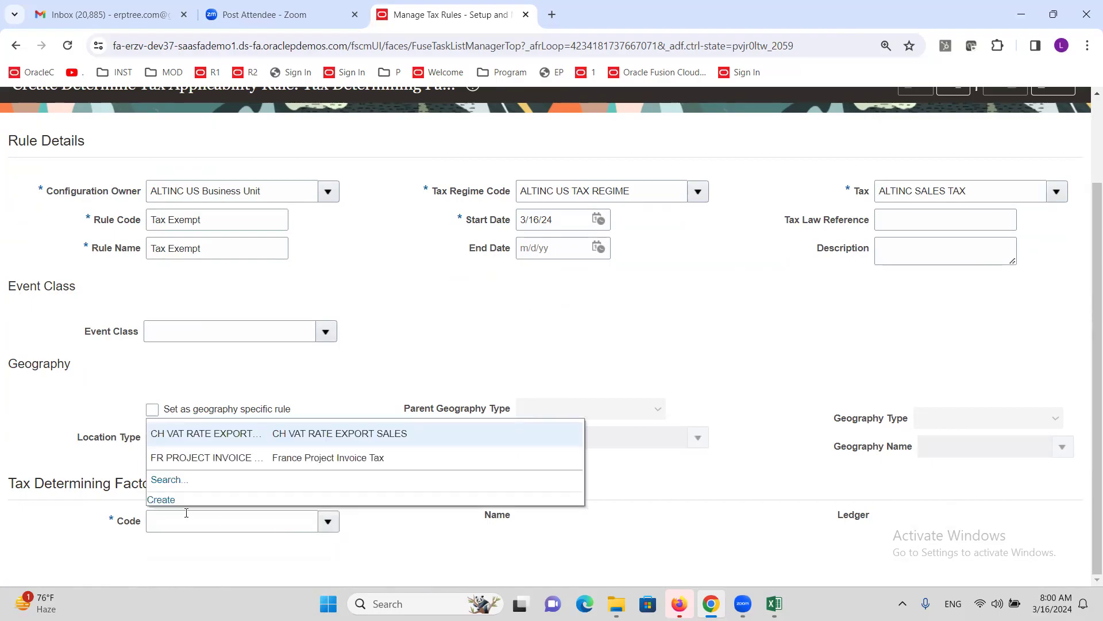
left_click(162, 501)
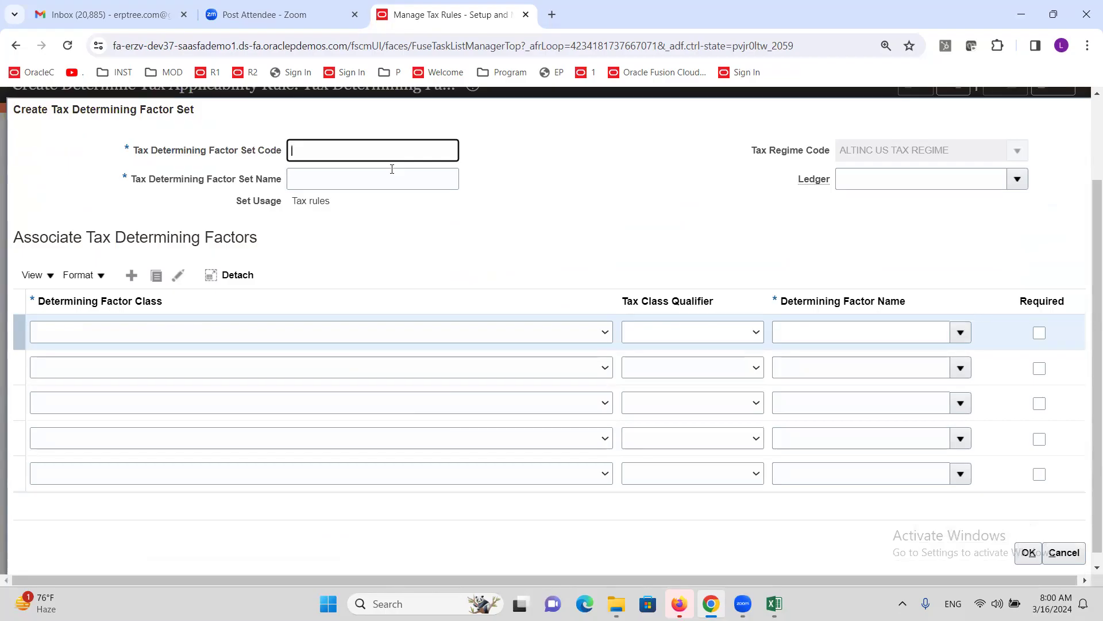
type("arty")
left_click_drag(325, 157, 272, 159)
key("ctrl+c")
left_click(351, 177)
key("ctrl+v")
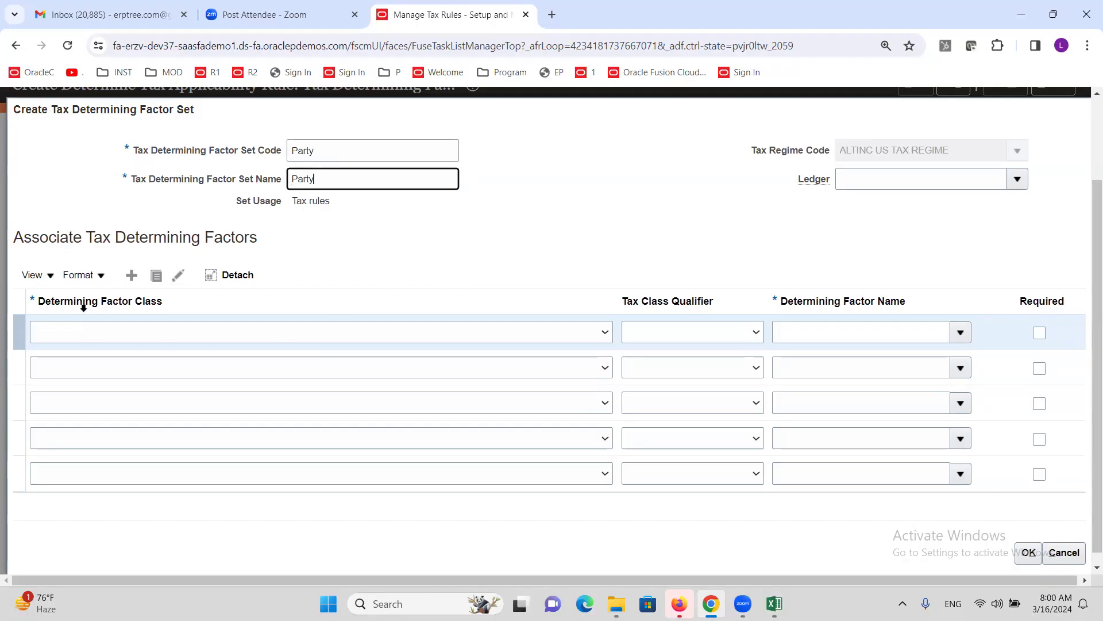
left_click(361, 336)
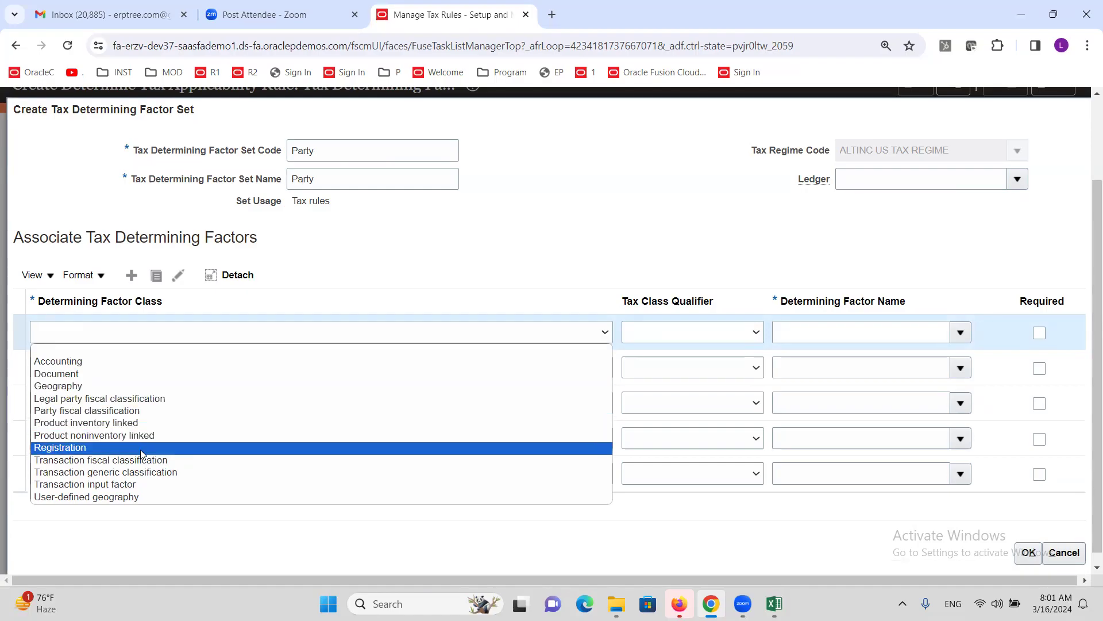
- Try Party fiscal classification with a Ship to qualifier, finding no determining factor names
left_click(90, 450)
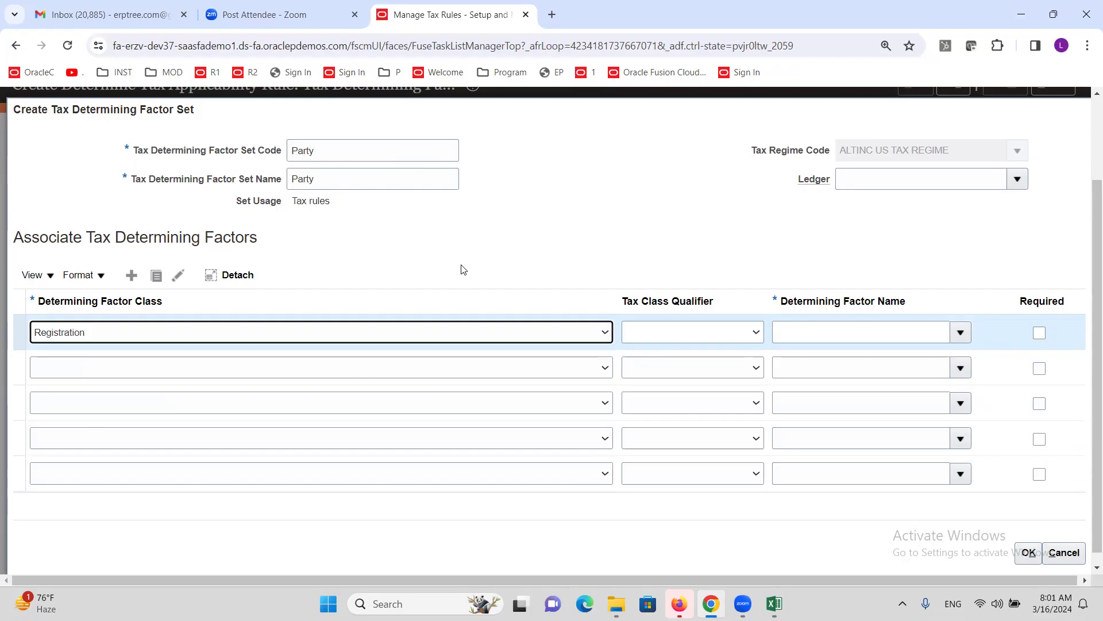
left_click(513, 334)
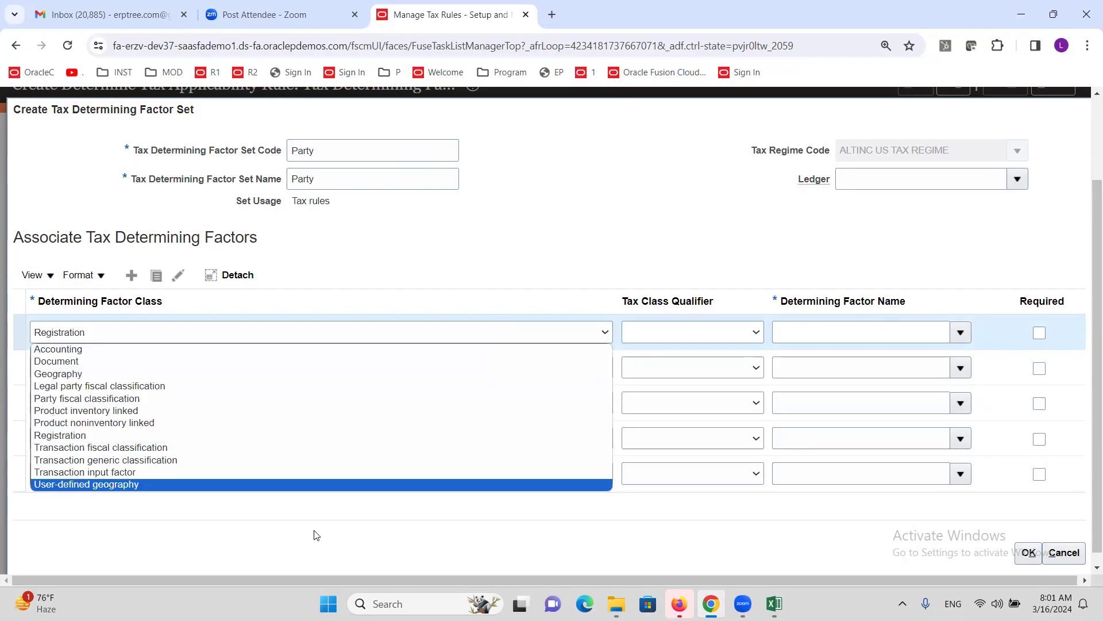
left_click(106, 400)
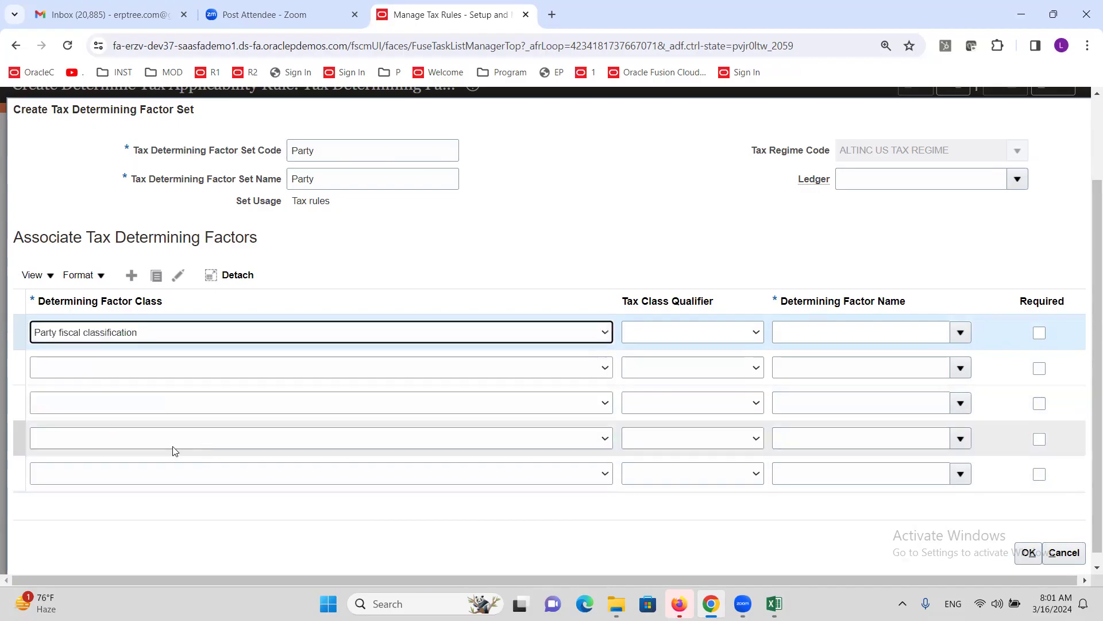
left_click(317, 336)
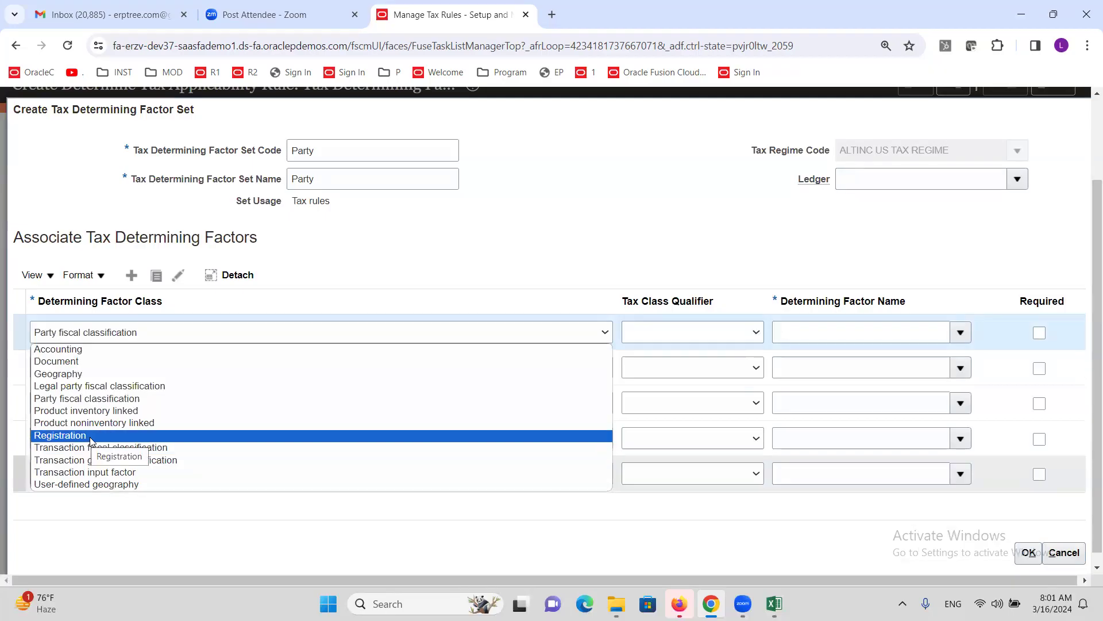
left_click(91, 401)
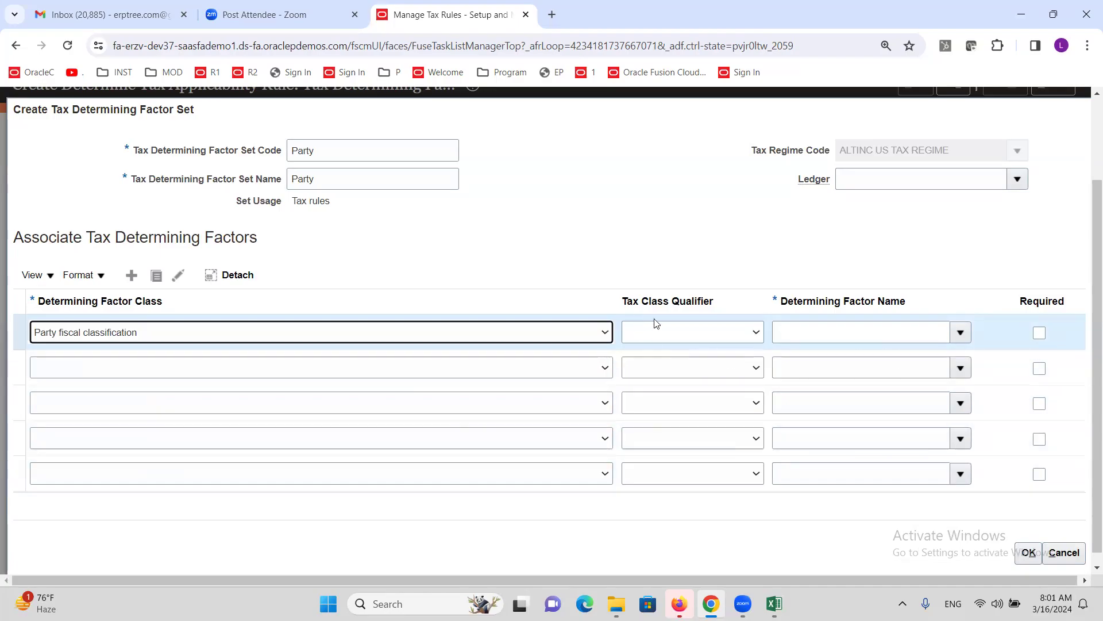
left_click(725, 332)
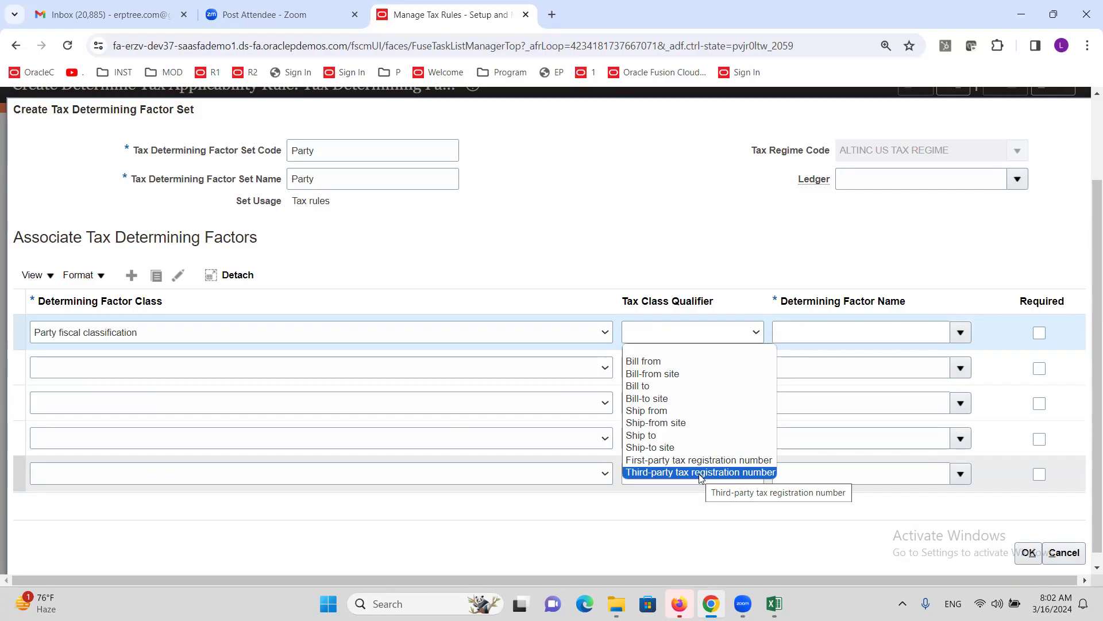
left_click(678, 435)
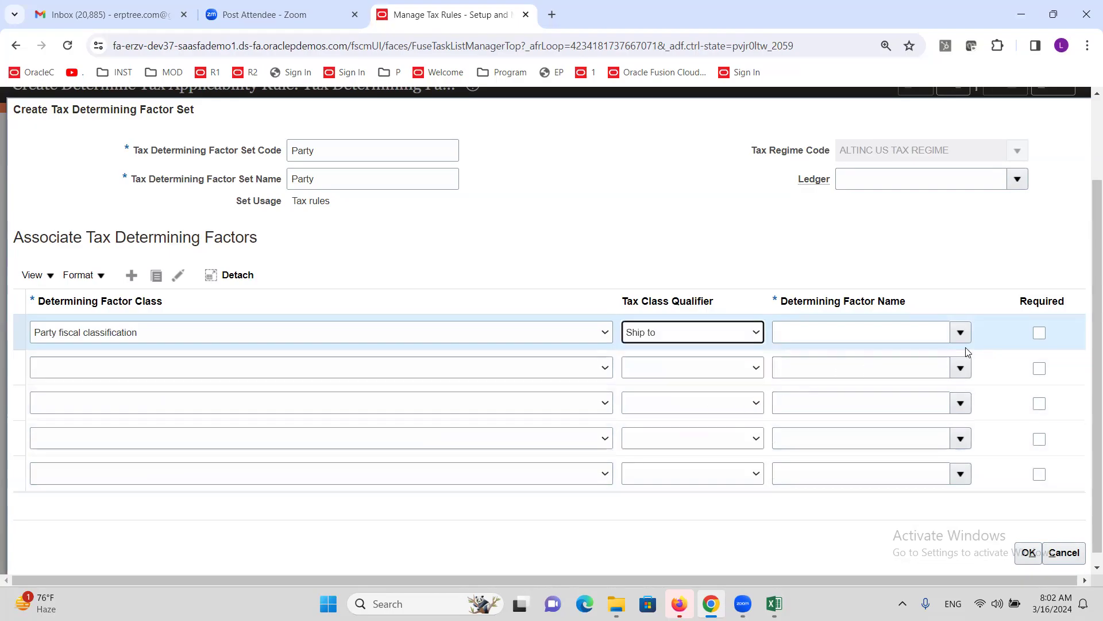
left_click(958, 334)
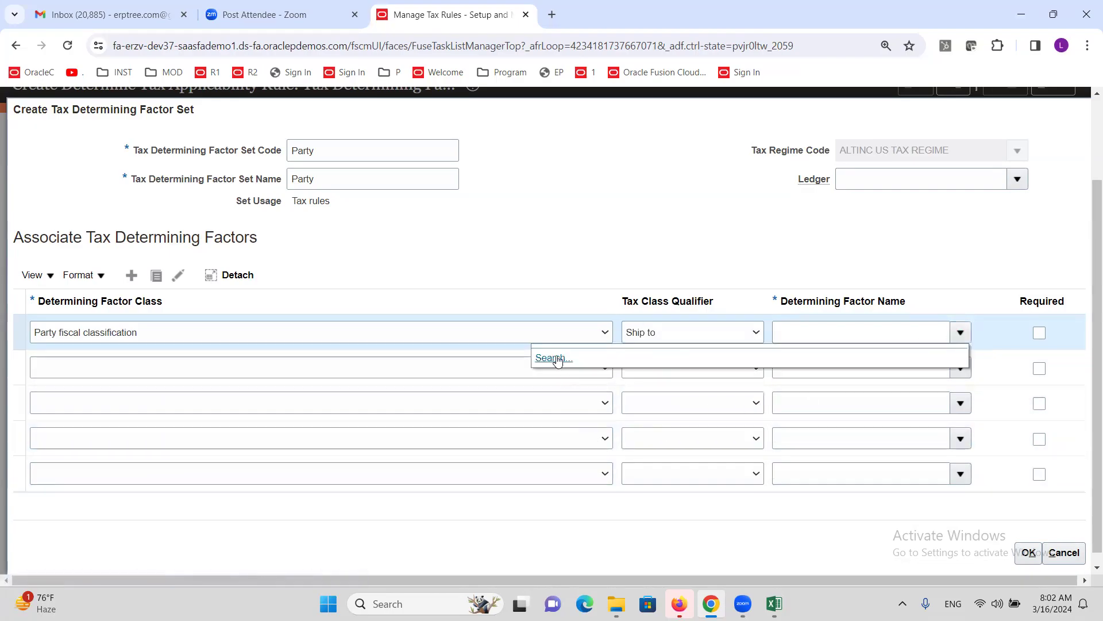
left_click(850, 272)
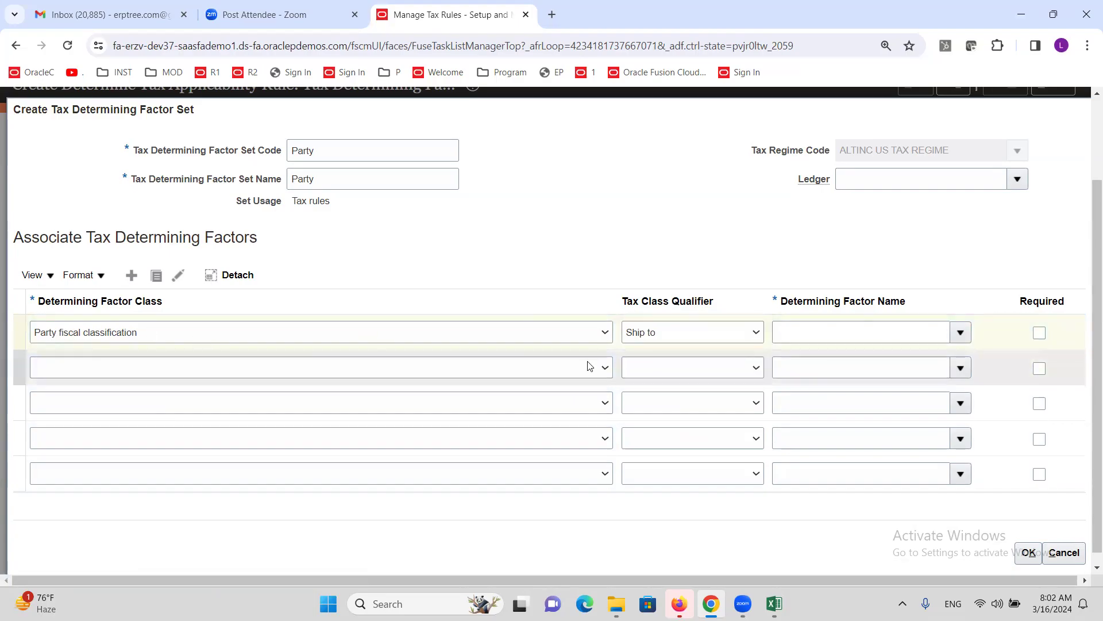
- Set the first factor row to class Registration, qualifier Ship-to party, name Registration Status
left_click(574, 332)
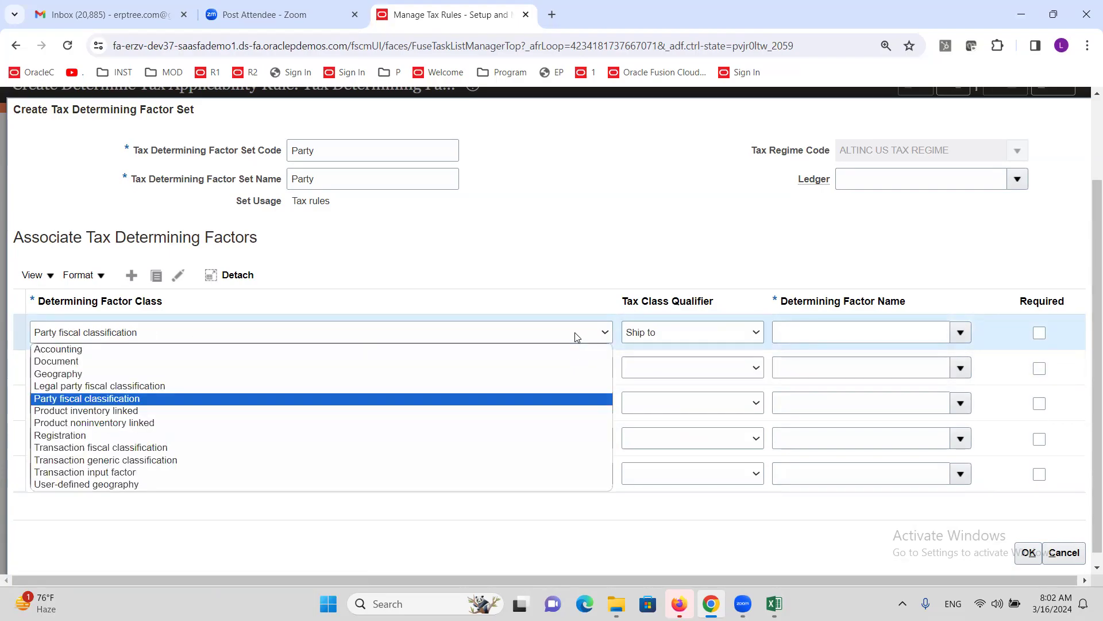
left_click(222, 435)
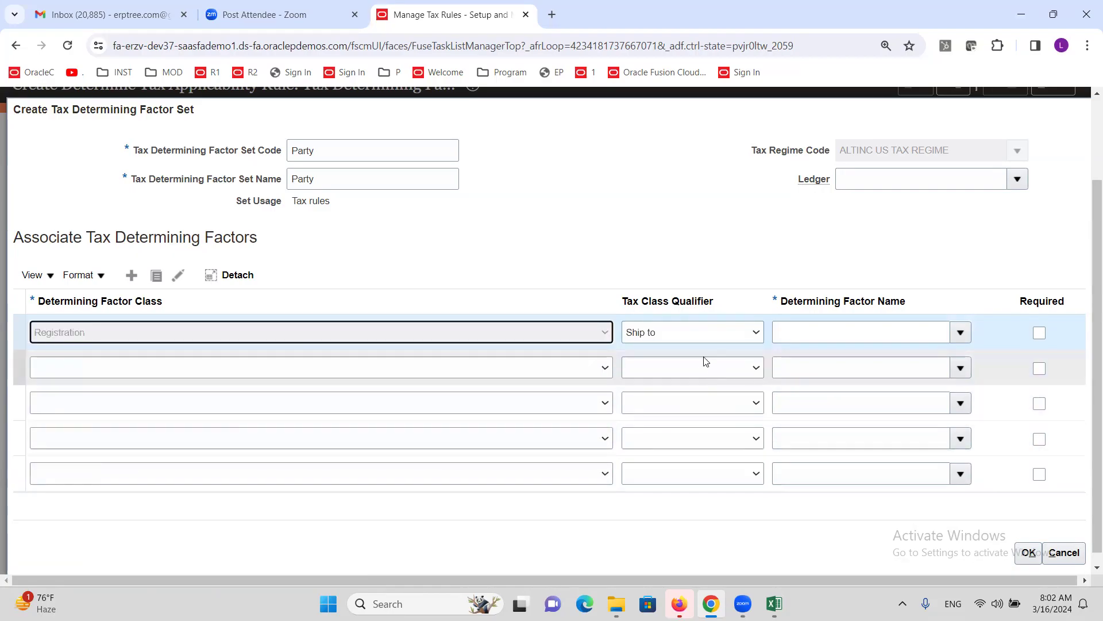
left_click(756, 335)
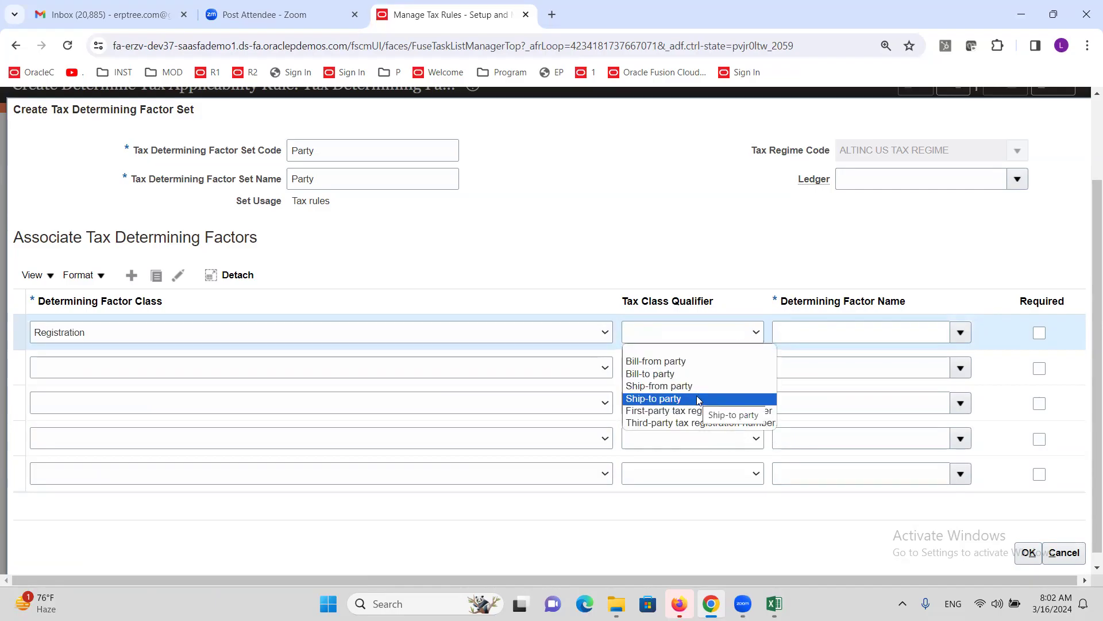
left_click(699, 399)
left_click(960, 333)
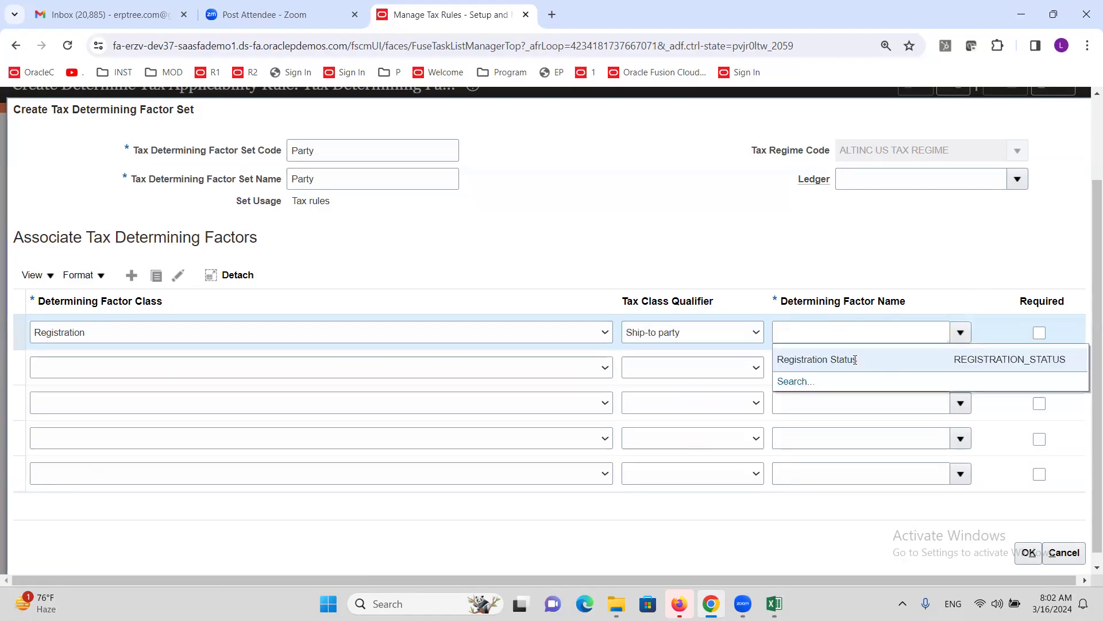
left_click(855, 360)
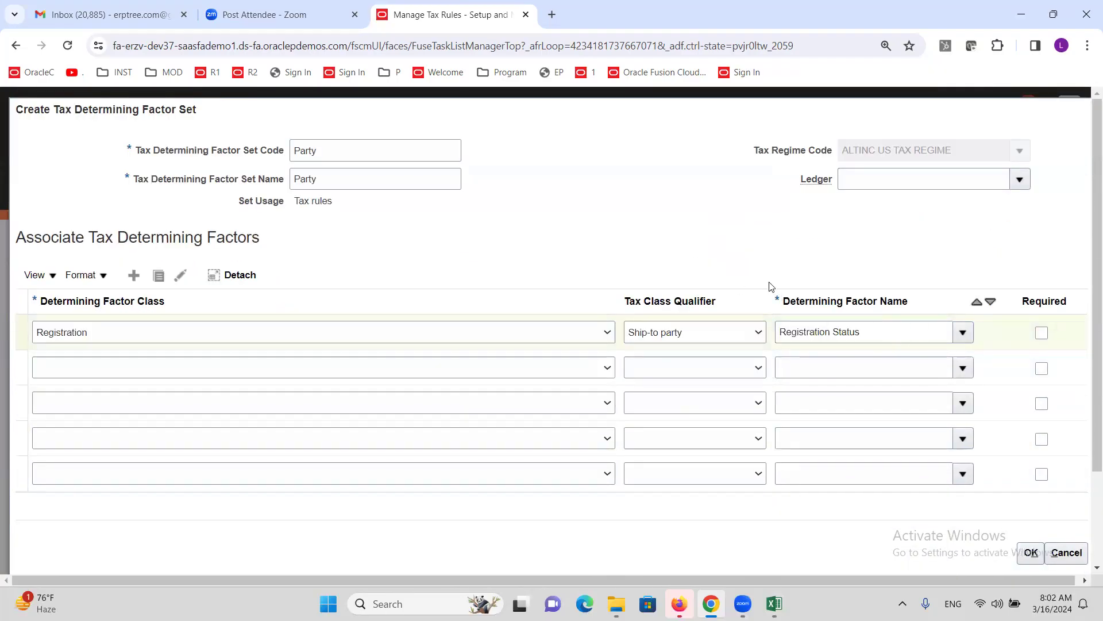
scroll(867, 364, "down", 3)
- Save the Party factor set and advance to the Tax Condition Set step
left_click(1035, 553)
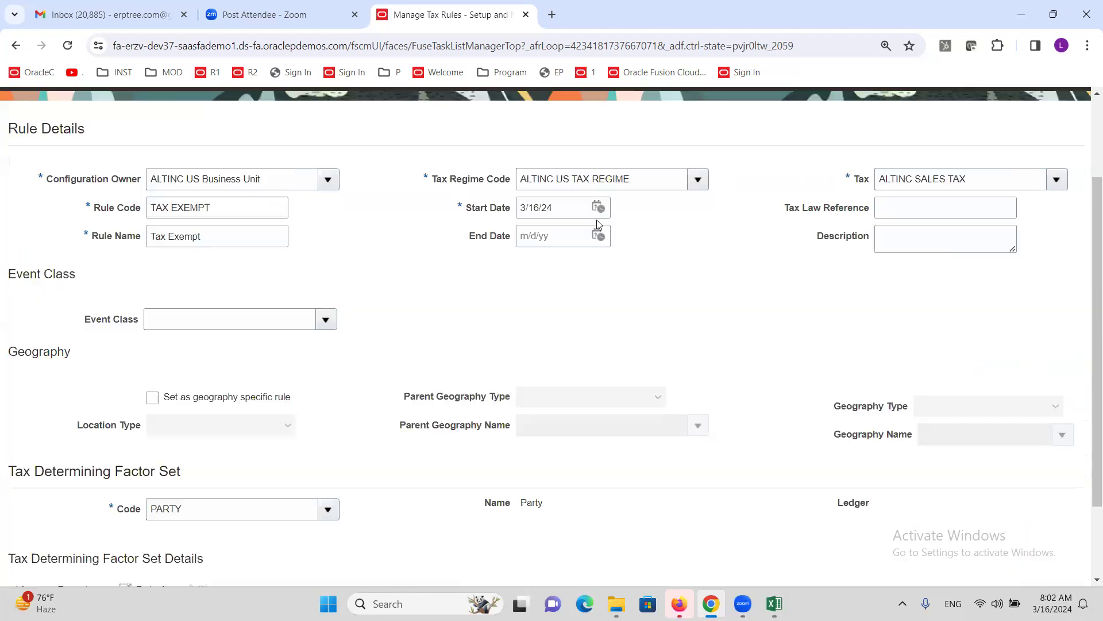
scroll(650, 269, "up", 3)
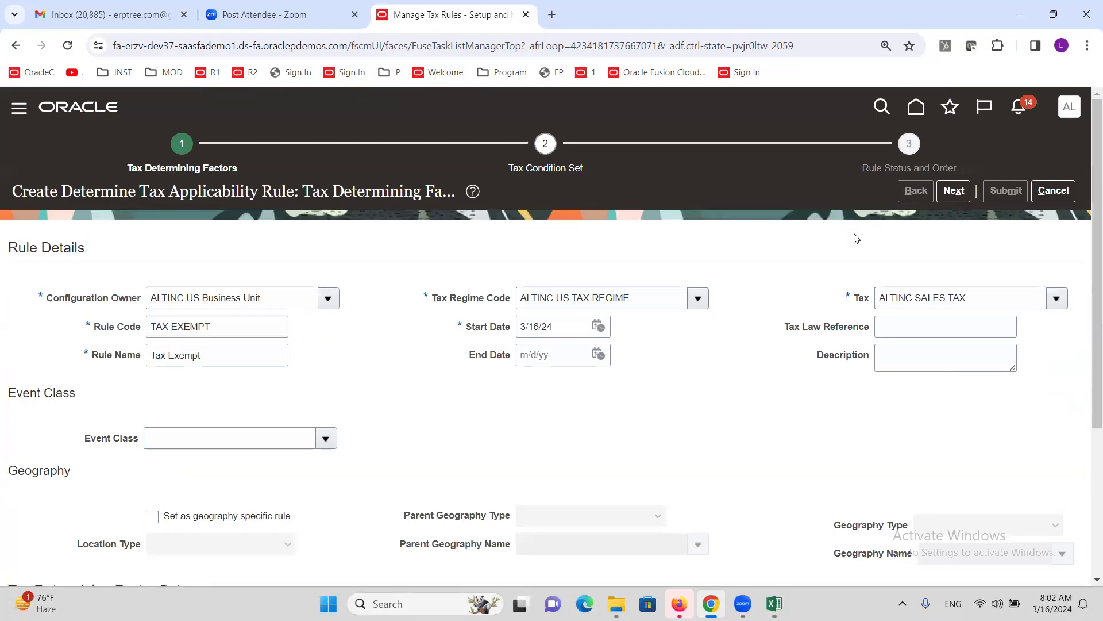
left_click(953, 192)
- Start creating a new condition set from the Tax Condition Set Code list
scroll(379, 237, "down", 4)
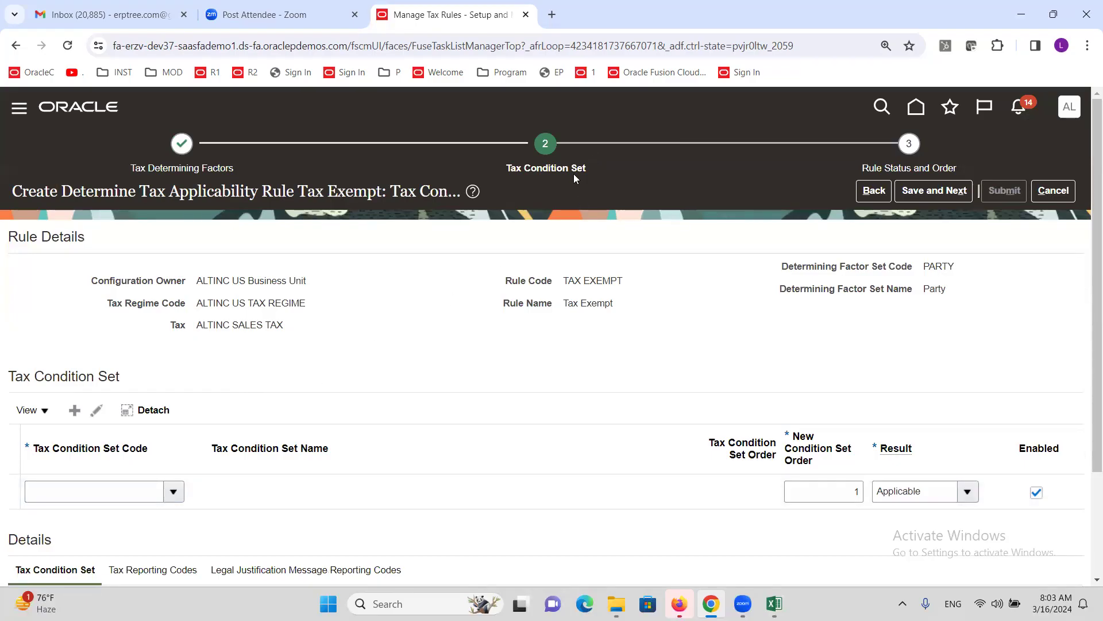
left_click(174, 493)
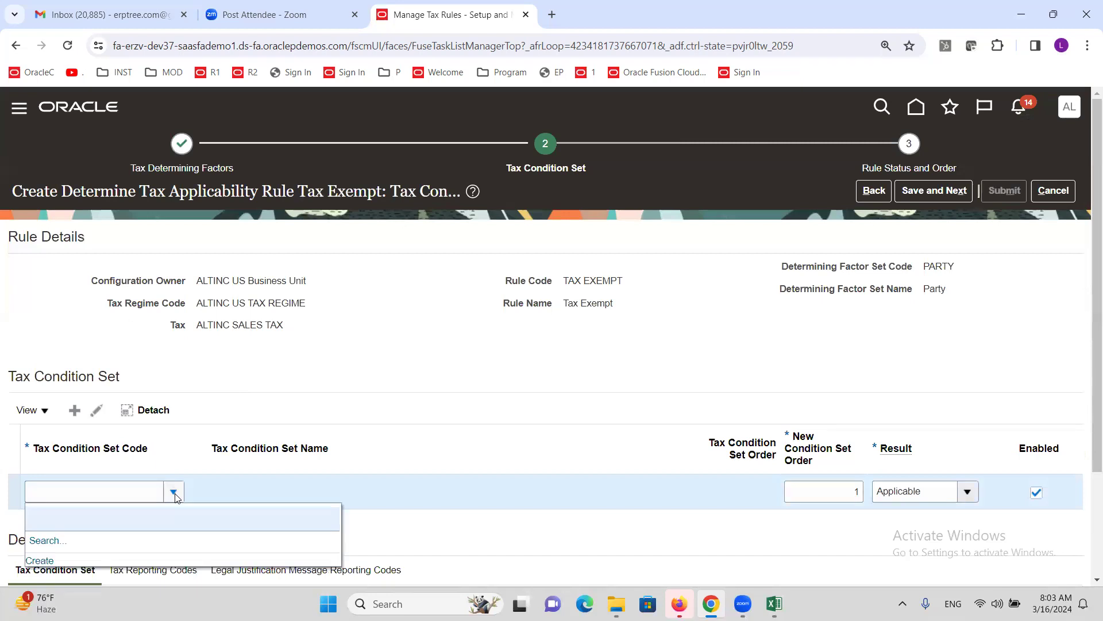
scroll(198, 427, "down", 2)
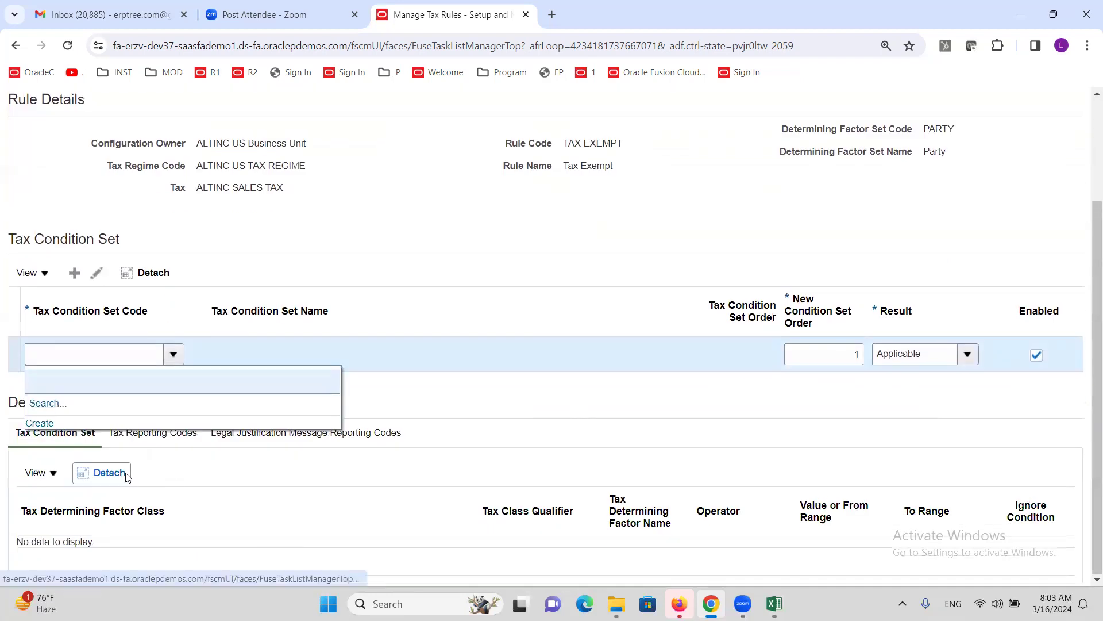
left_click(40, 424)
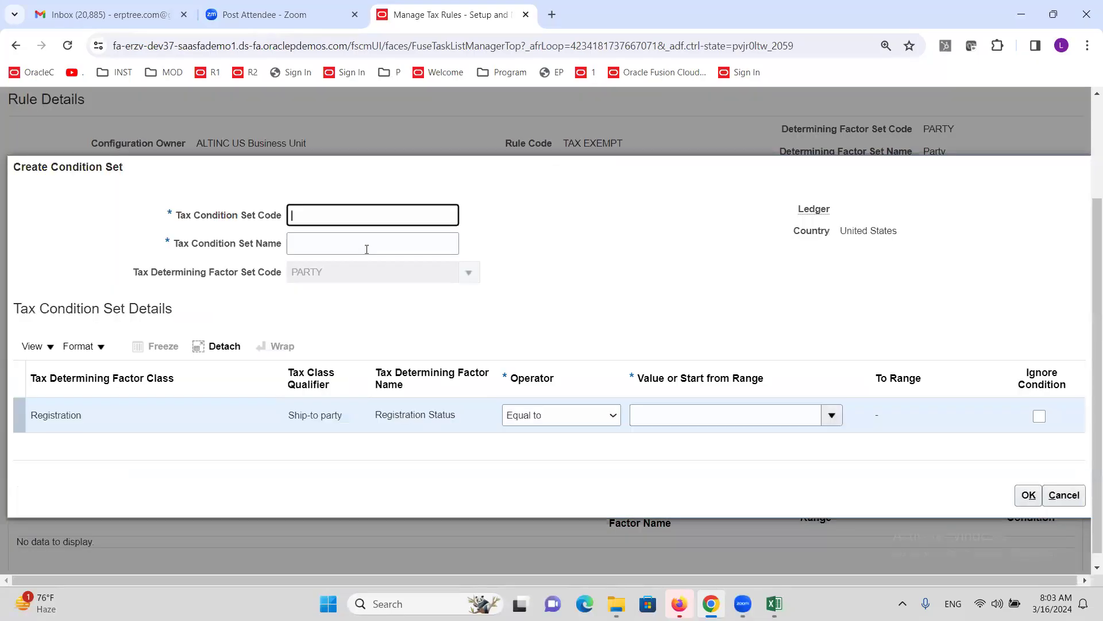
- Set the Registration Status condition to Equal to NOT REGISTERED
left_click(148, 427)
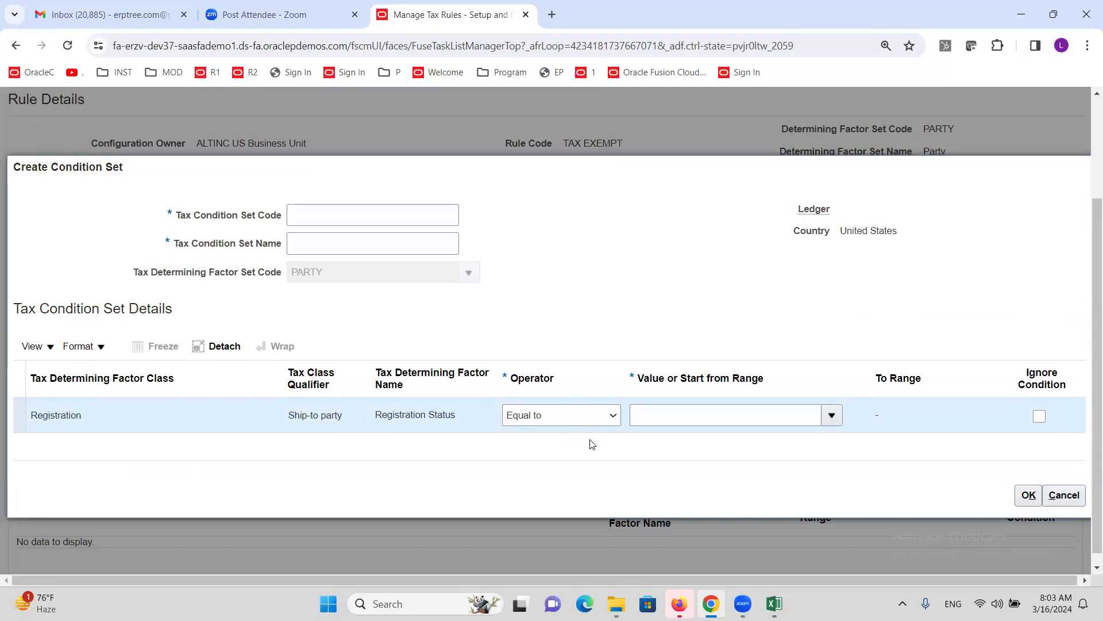
left_click(614, 416)
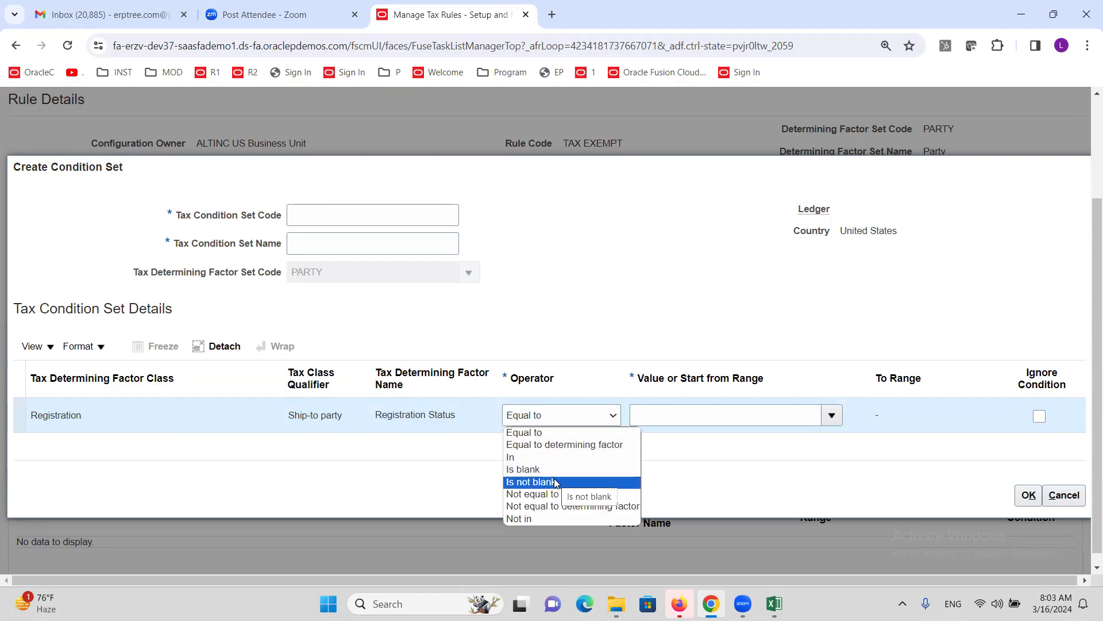
left_click(524, 432)
left_click(832, 415)
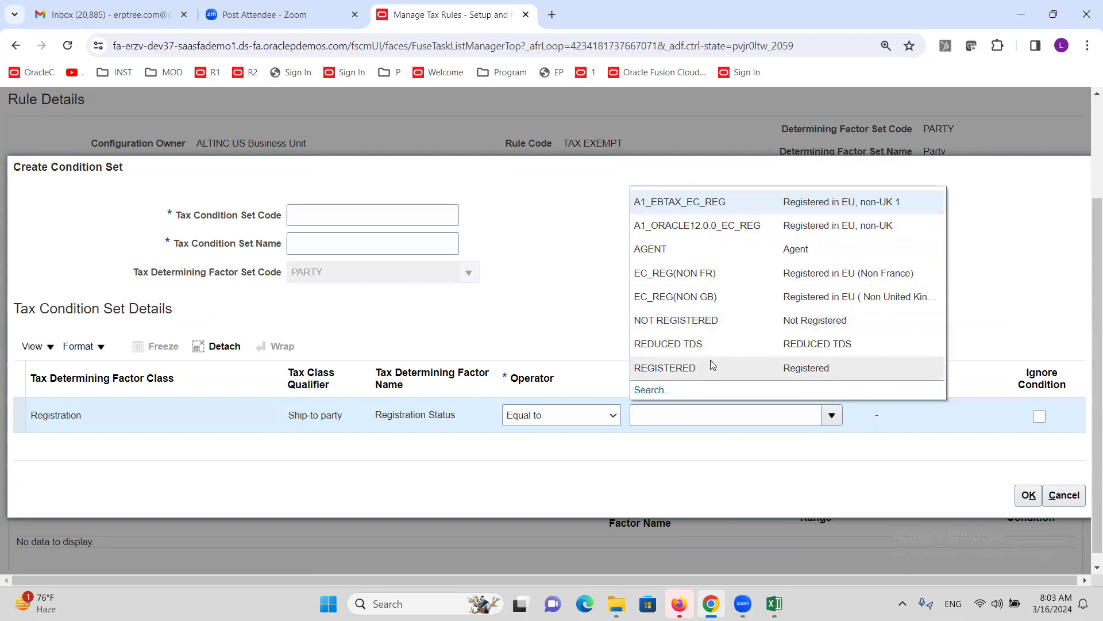
left_click(694, 321)
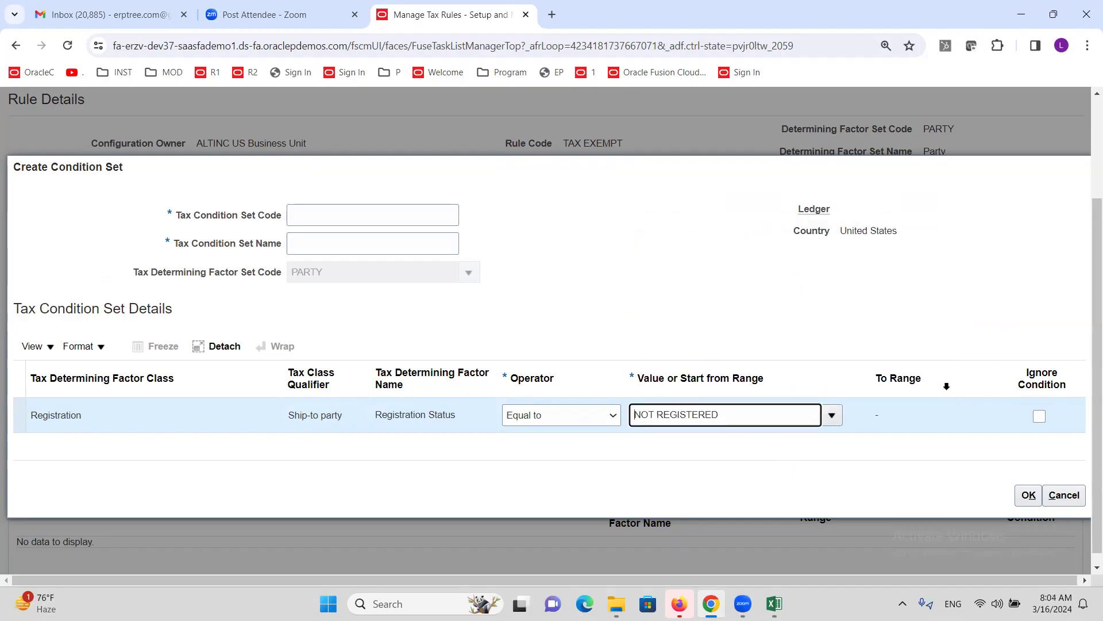
- Give the condition set the code and name 'Not Reg' and save it
left_click(1026, 496)
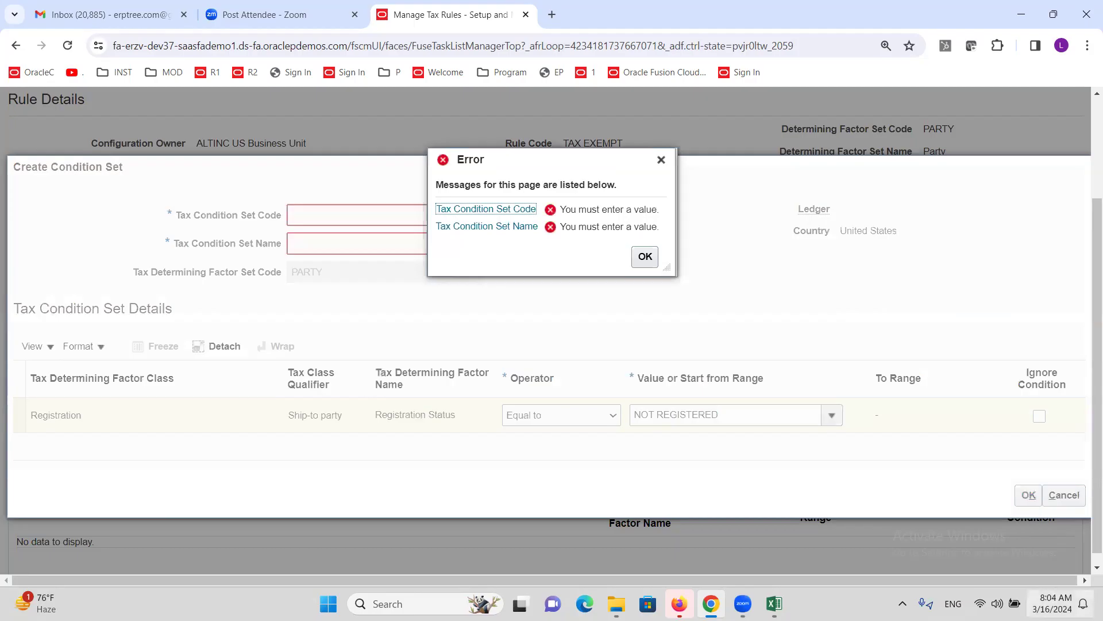
left_click(661, 160)
left_click(333, 216)
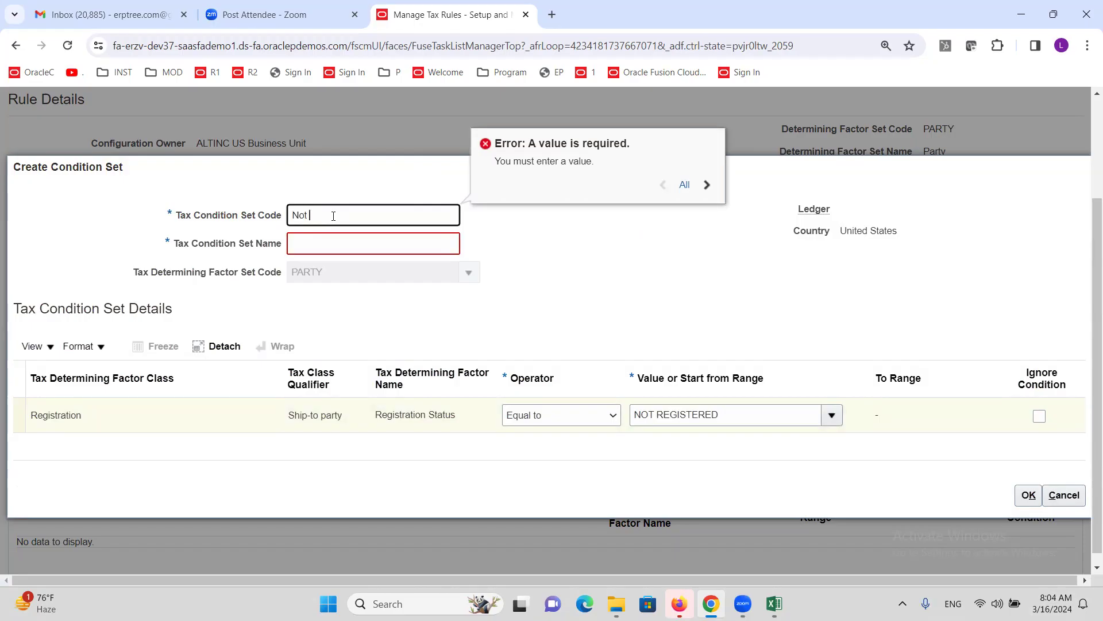
left_click_drag(334, 215, 290, 235)
key("ctrl+c")
left_click(342, 253)
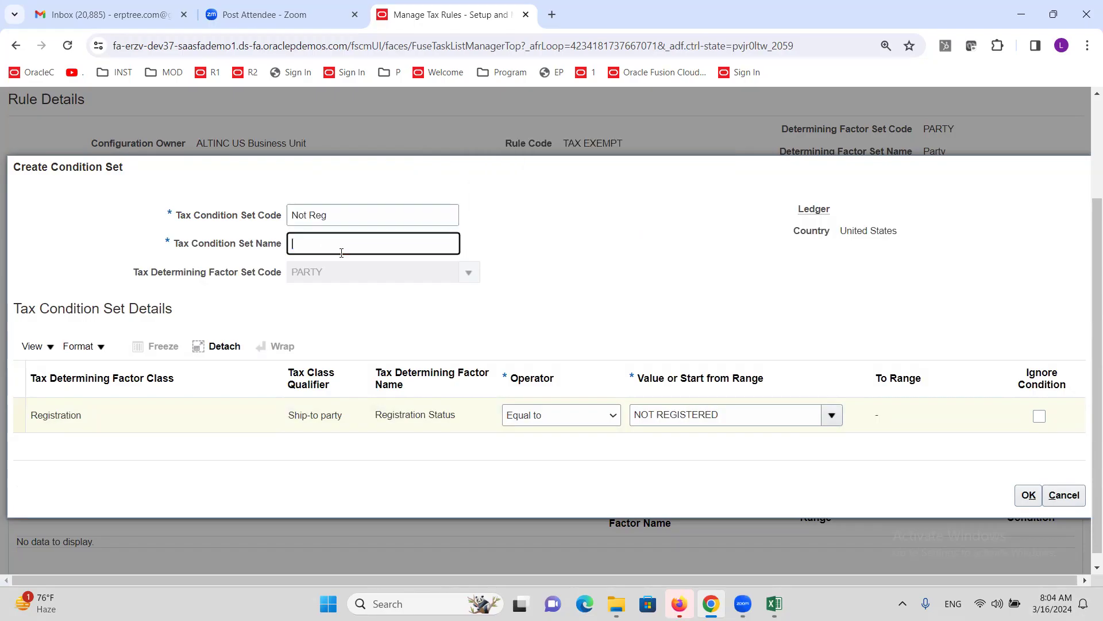
key("ctrl+v")
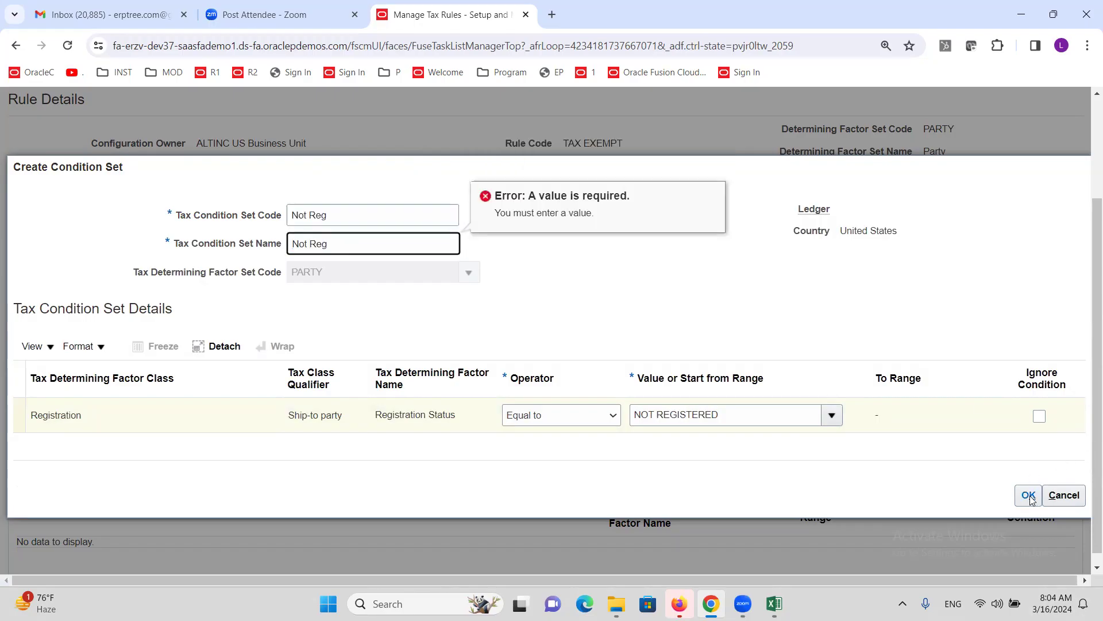
left_click(1028, 496)
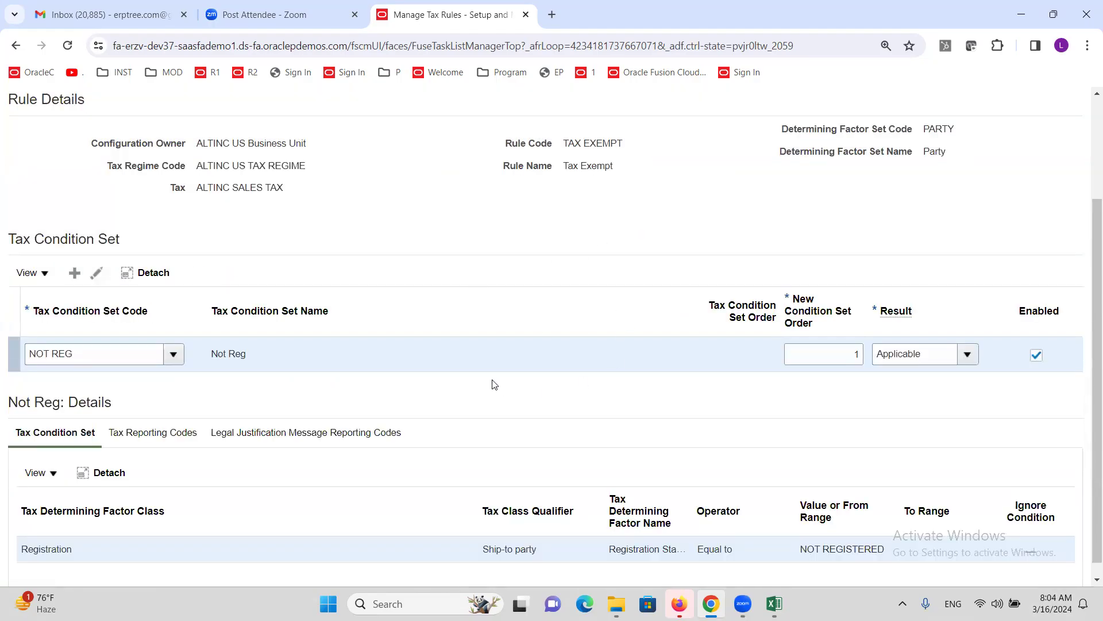
- Save the Not Reg condition set and reach Rule Status and Order with Tax Exempt at order 10
scroll(492, 380, "up", 2)
scroll(564, 380, "up", 2)
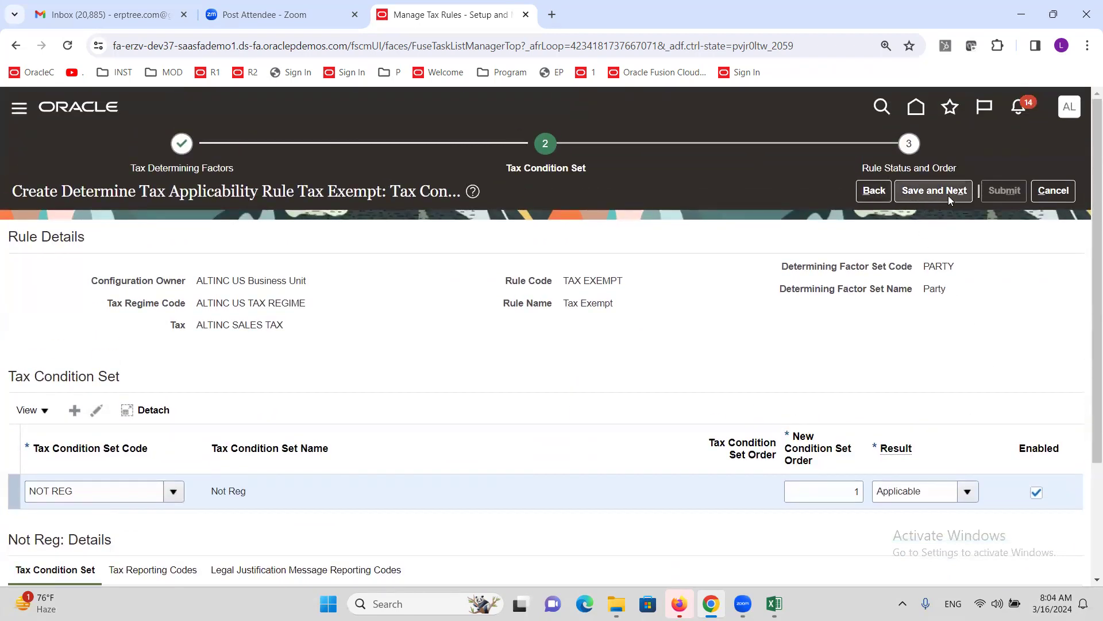
left_click(928, 192)
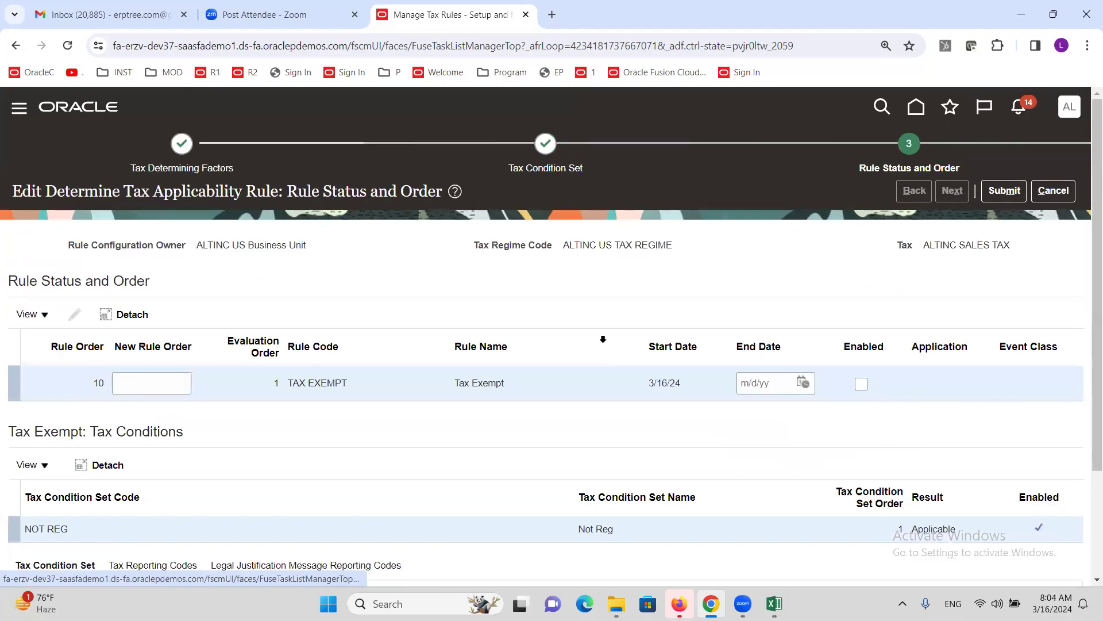
scroll(333, 367, "down", 2)
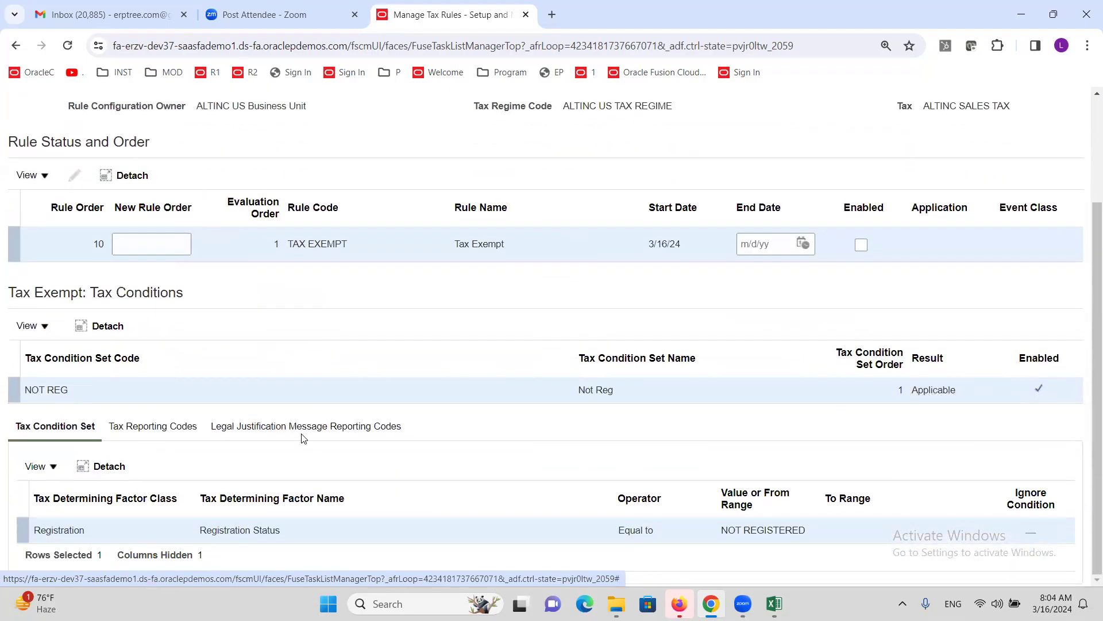
scroll(317, 424, "up", 2)
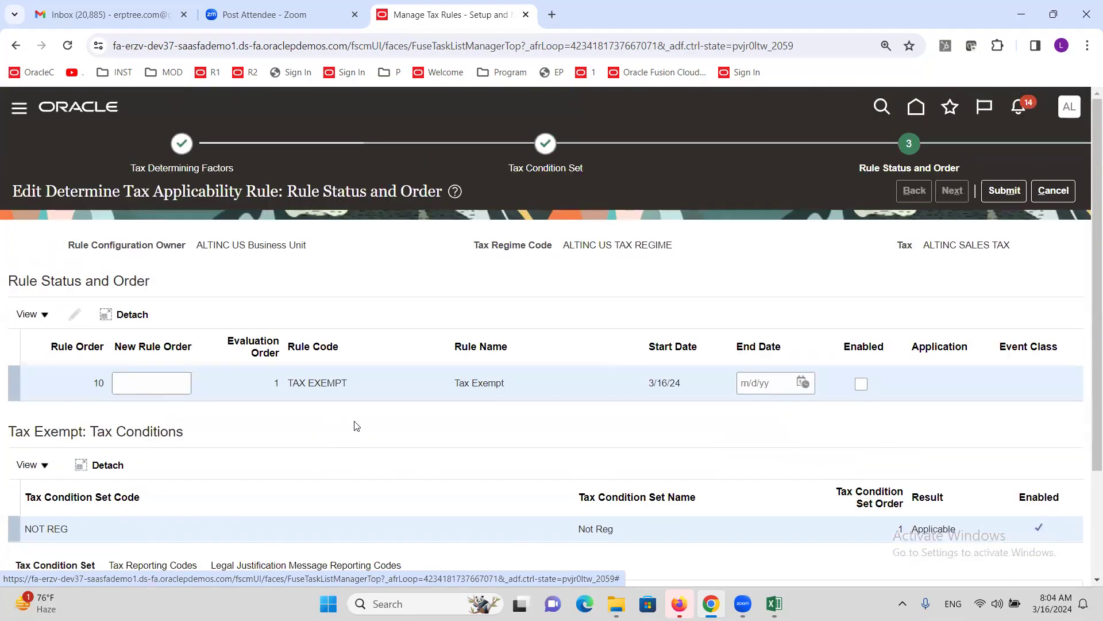
double_click(475, 384)
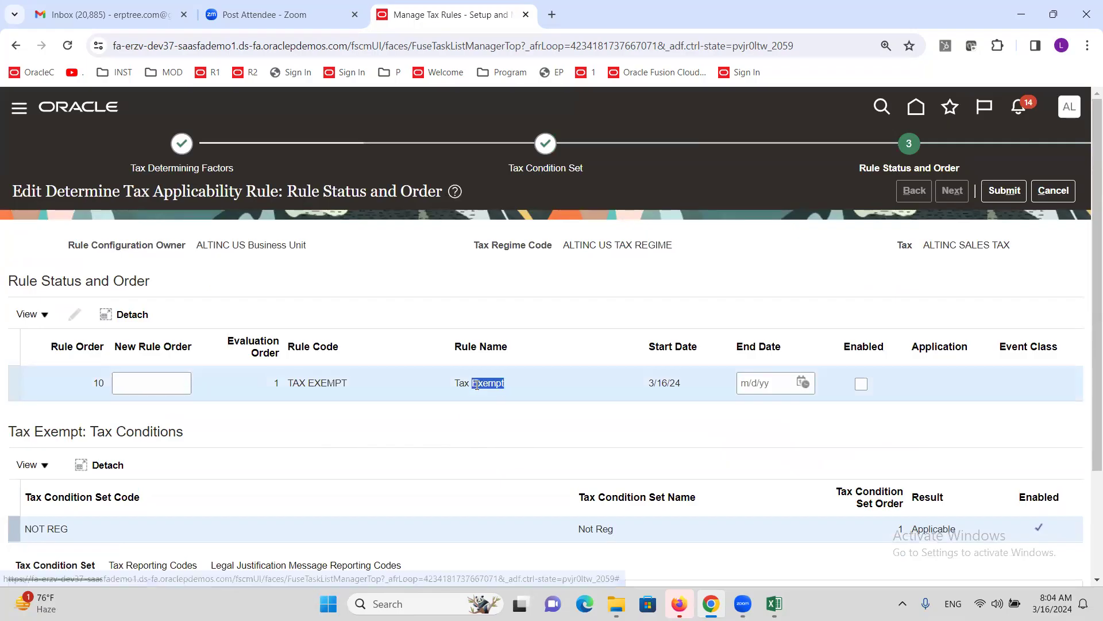
left_click(470, 391)
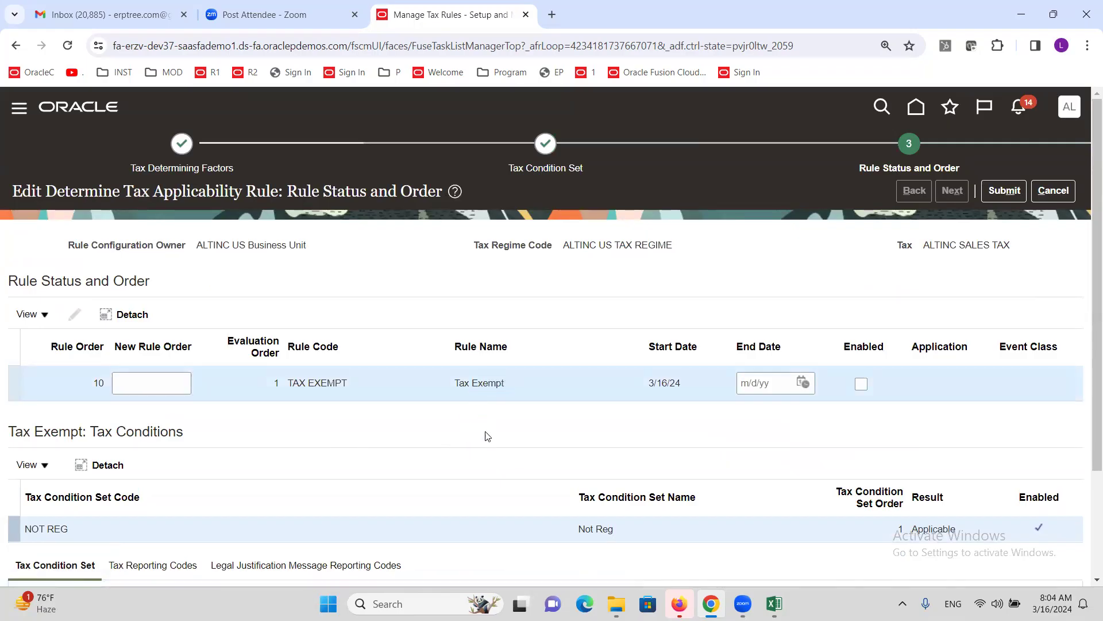
scroll(248, 413, "down", 2)
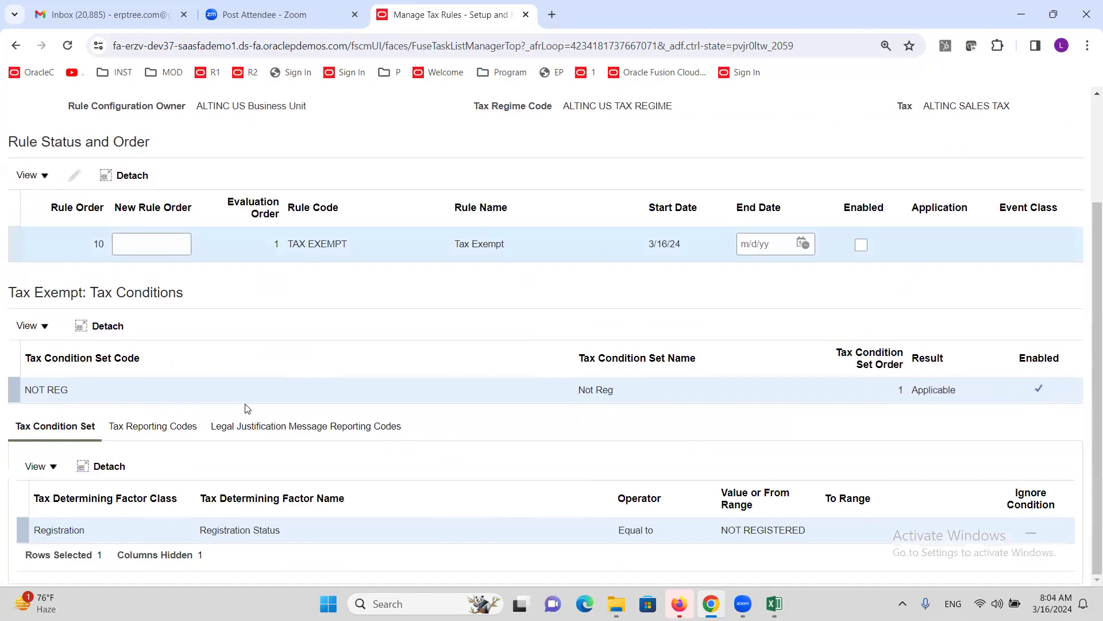
scroll(432, 407, "up", 2)
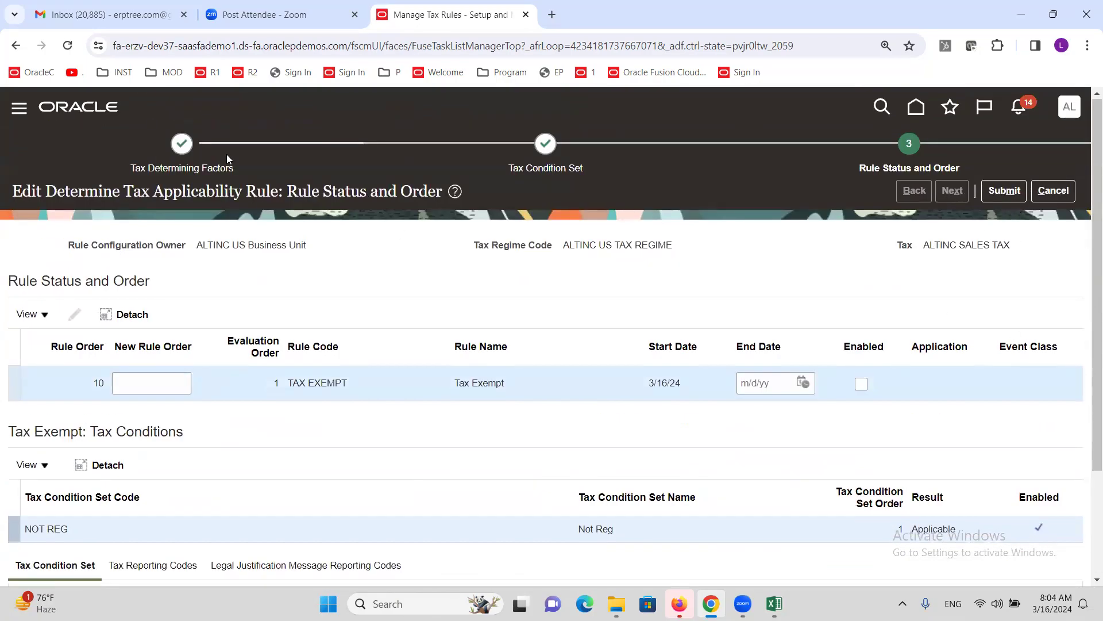
- Go back to Tax Determining Factors and check the ALTINC SALES TAX tax value
left_click(183, 144)
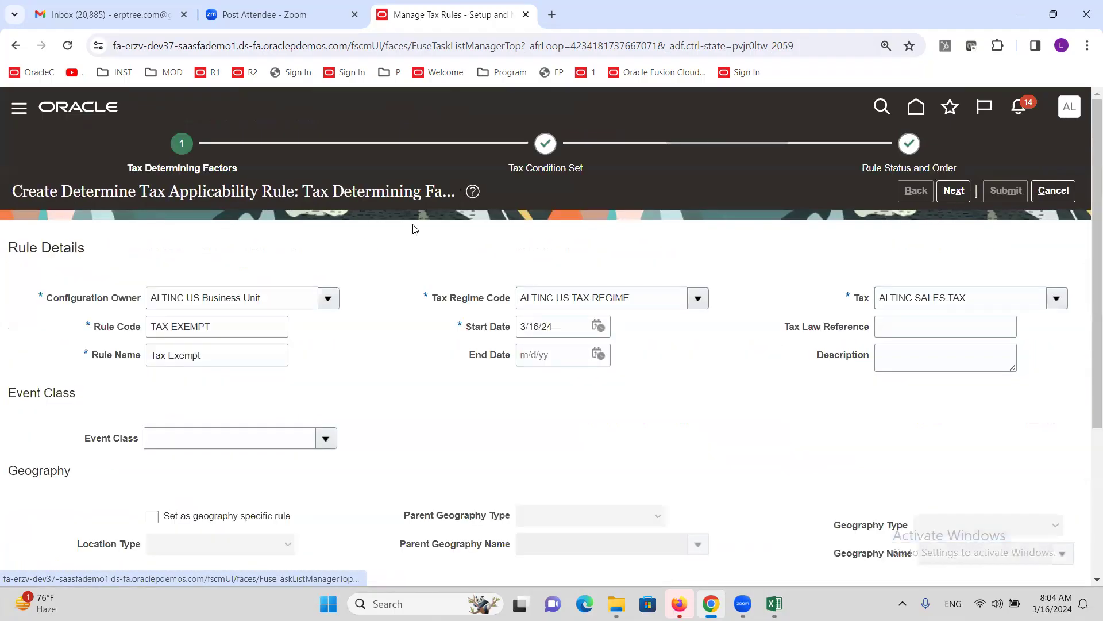
left_click_drag(971, 297, 801, 326)
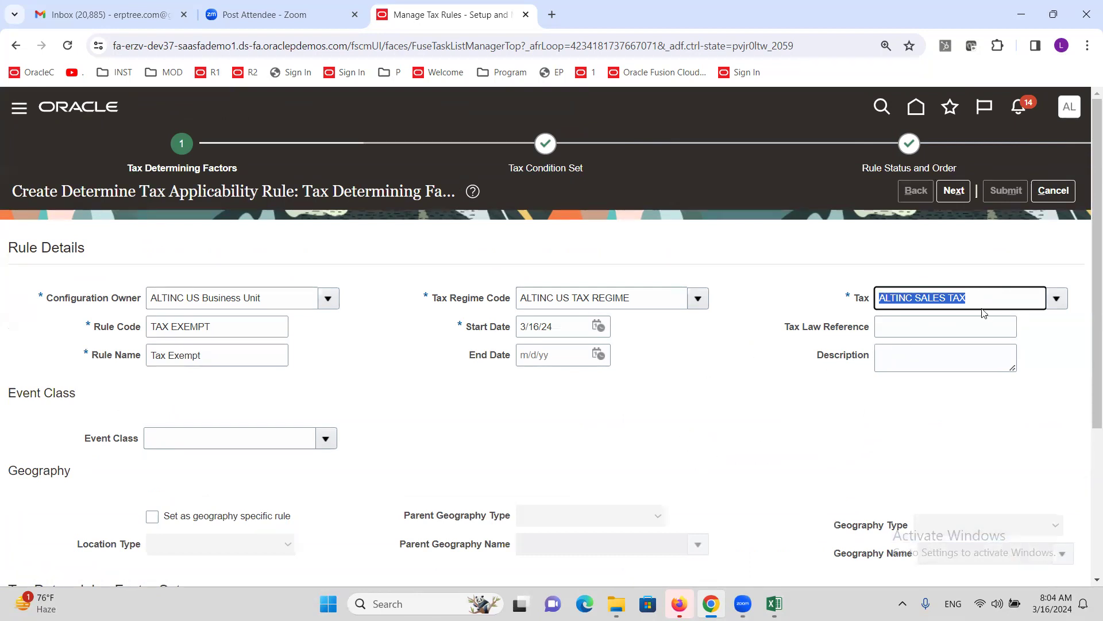
left_click(967, 293)
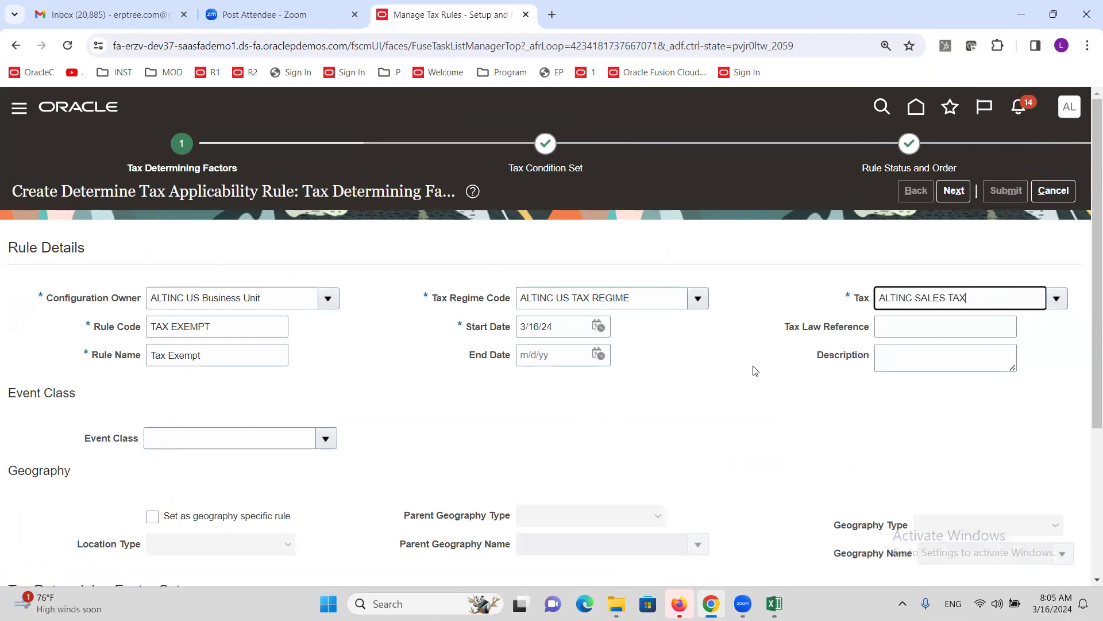
scroll(754, 371, "down", 1)
scroll(755, 371, "down", 3)
scroll(754, 371, "down", 1)
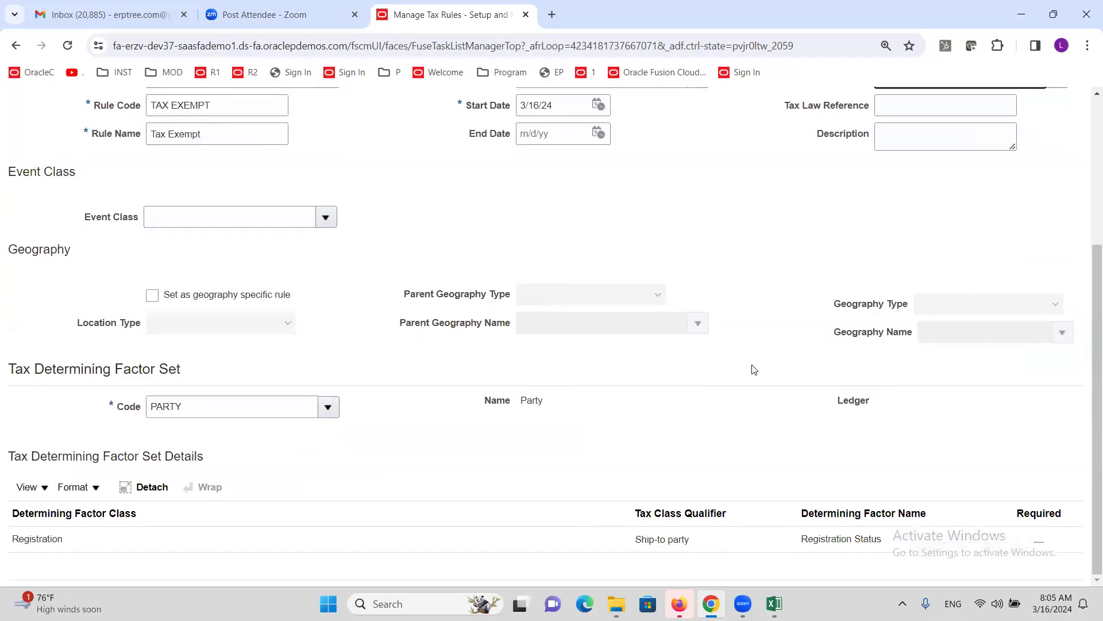
scroll(752, 369, "up", 4)
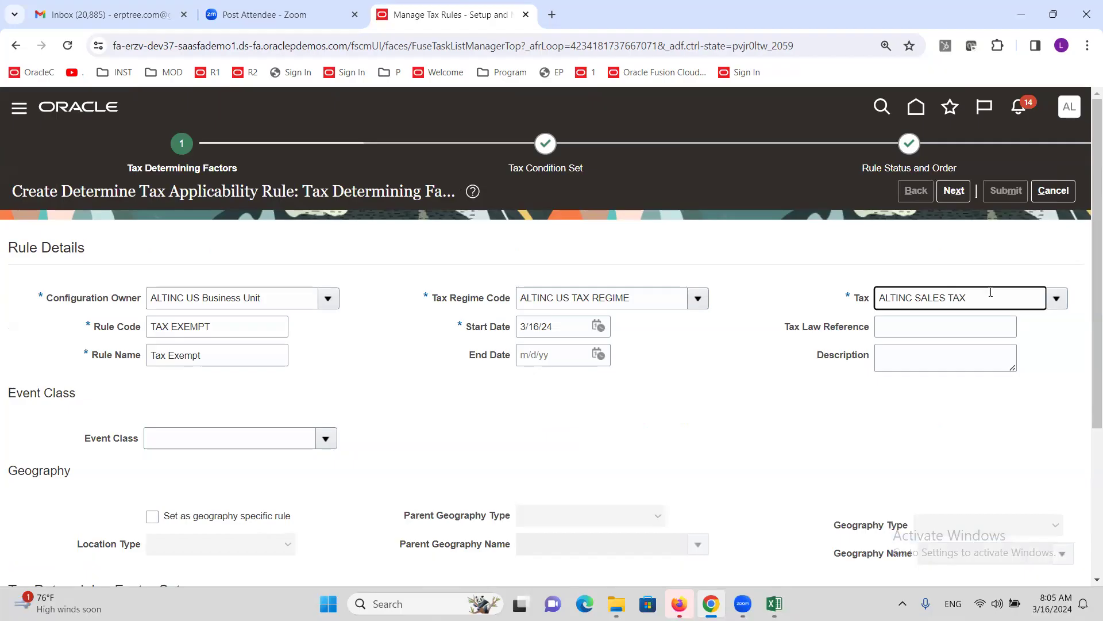
- Return to the Tax Condition Set step and check the NOT REGISTERED condition value
left_click(954, 192)
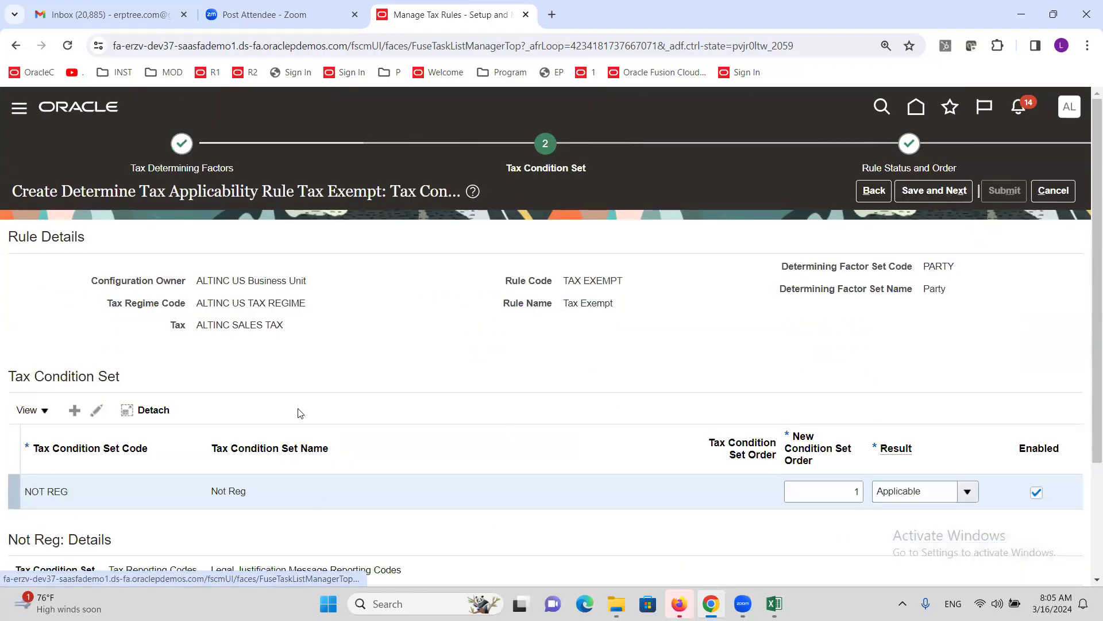
scroll(297, 431, "down", 3)
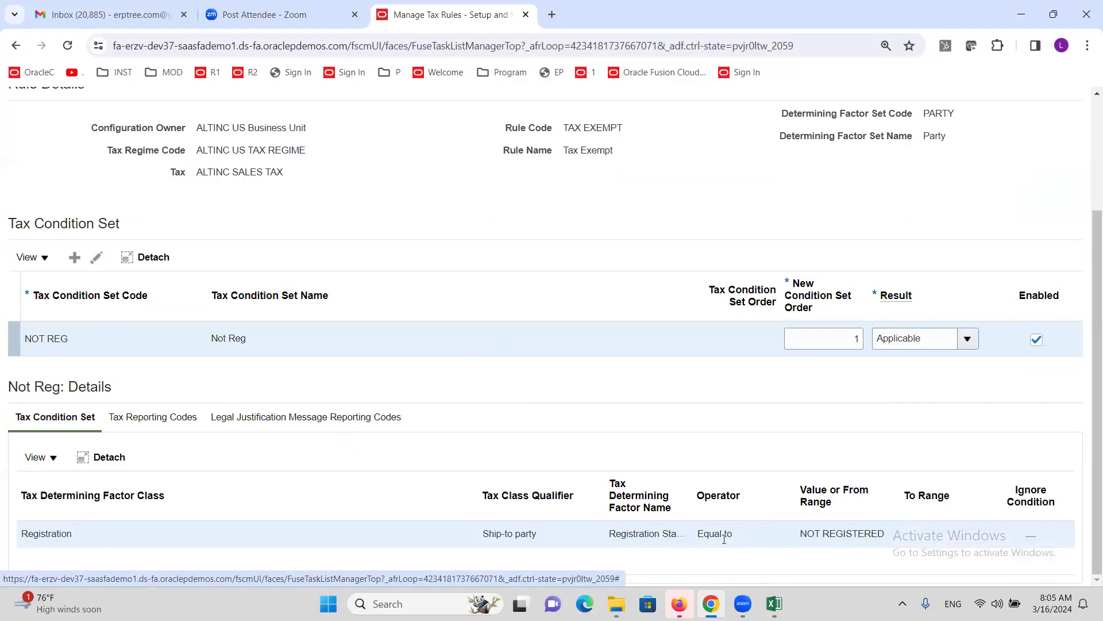
triple_click(834, 532)
scroll(735, 419, "up", 3)
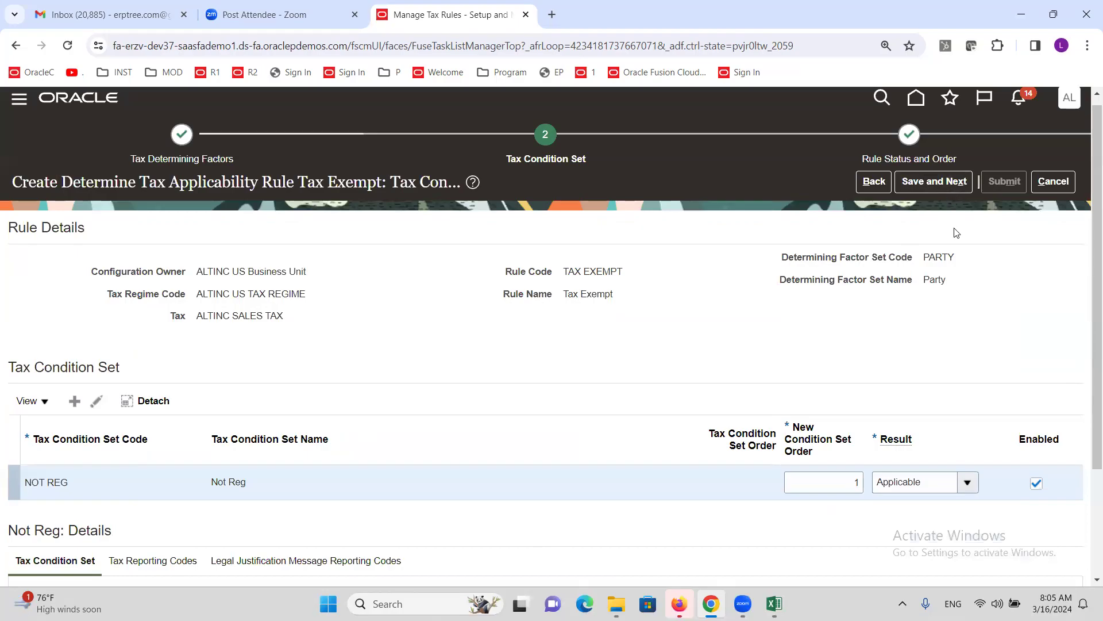
- Save the NOT REG condition set and return to Rule Status and Order, Tax Exempt at order 10
left_click(937, 187)
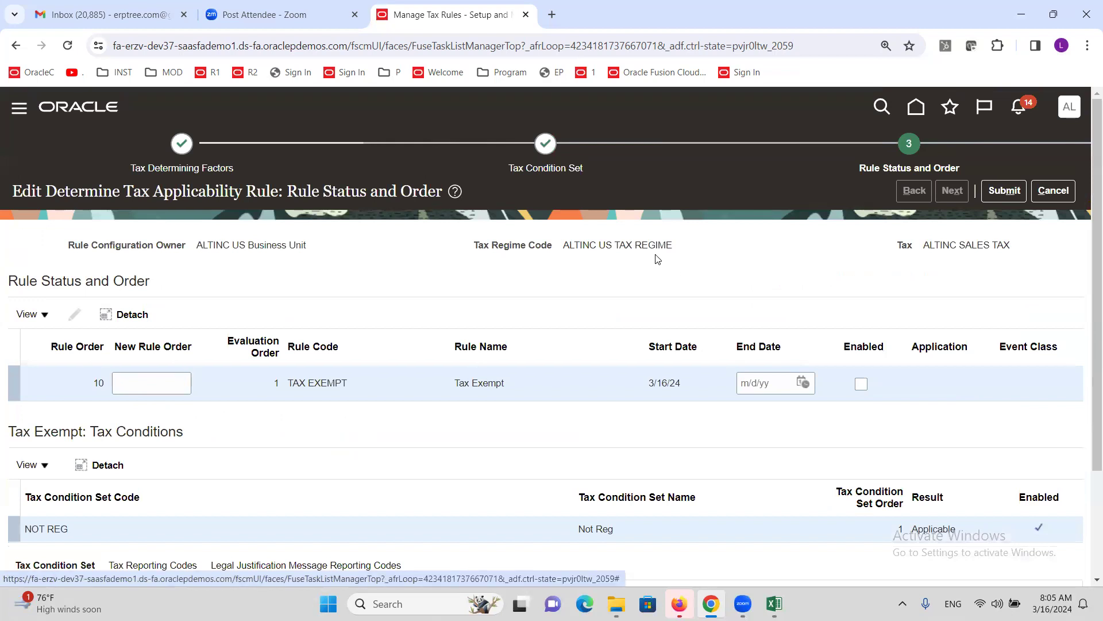
scroll(657, 259, "down", 2)
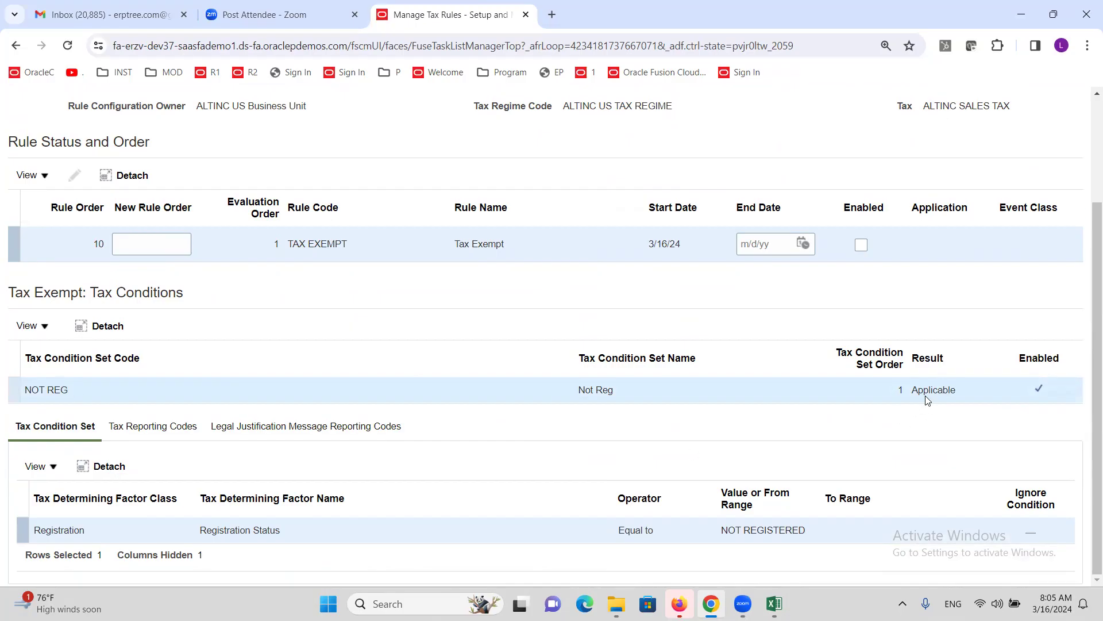
scroll(904, 184, "up", 3)
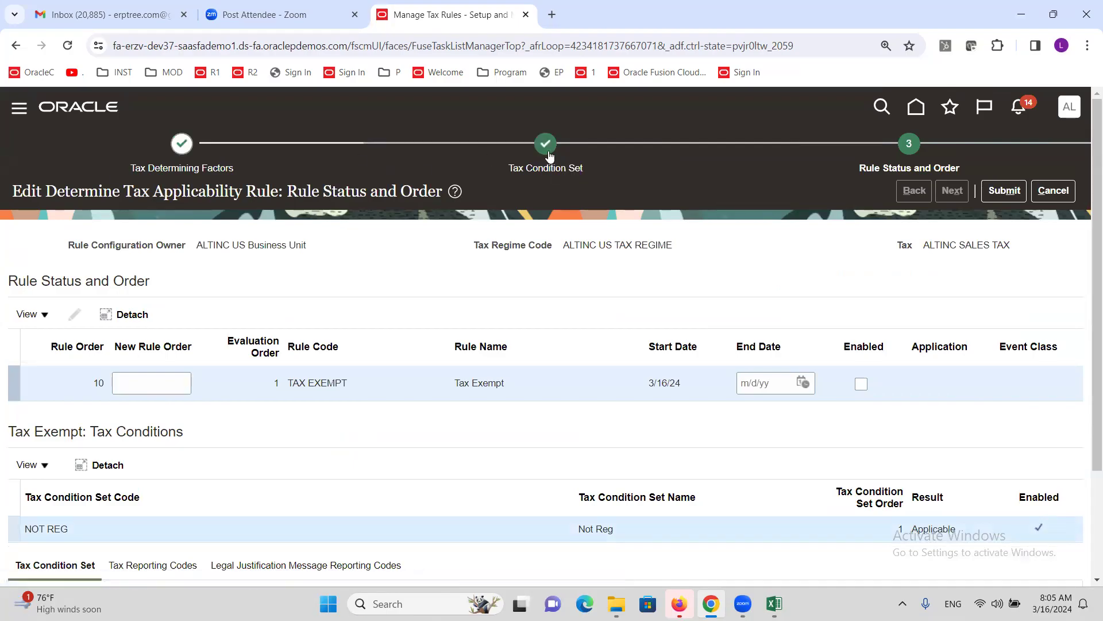
- Change the NOT REG condition set's result to Not Applicable and save the rule
left_click(548, 152)
scroll(438, 308, "down", 3)
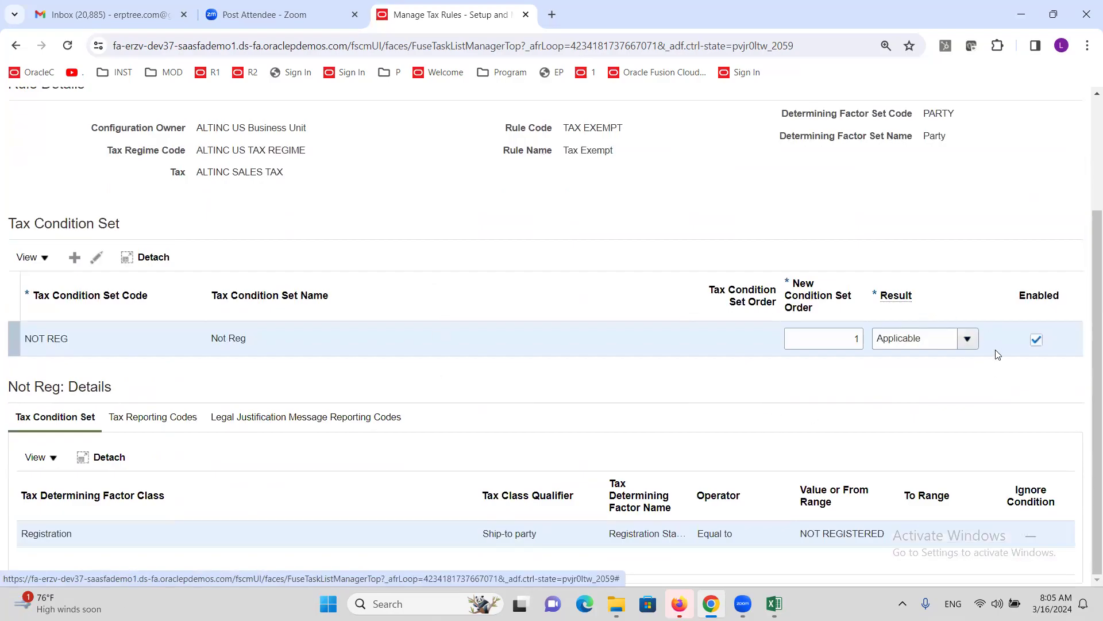
left_click(968, 341)
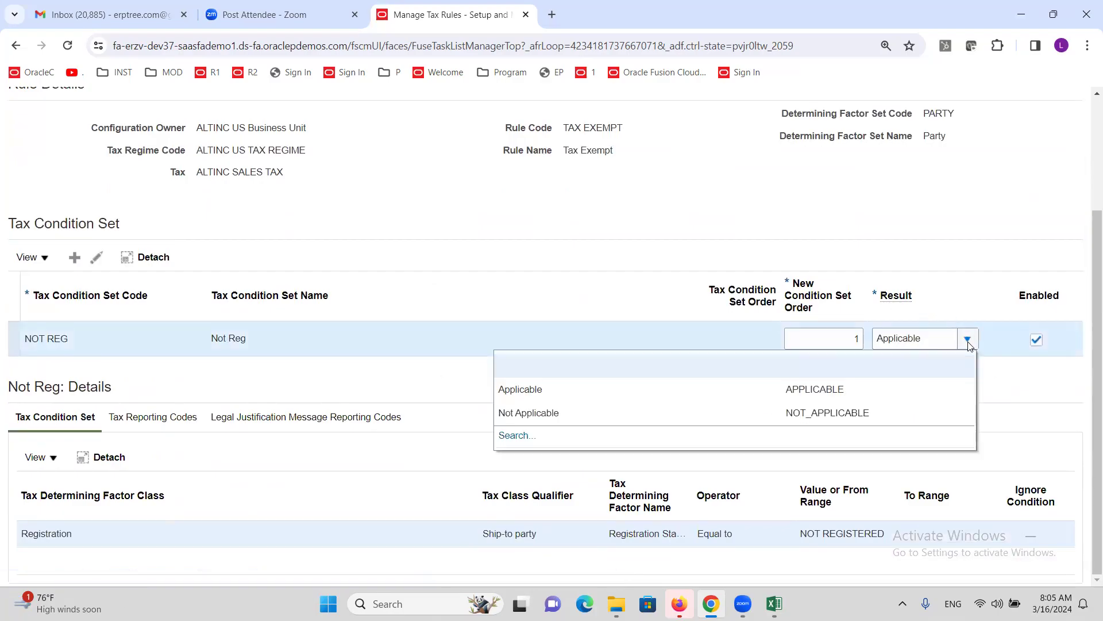
left_click(564, 412)
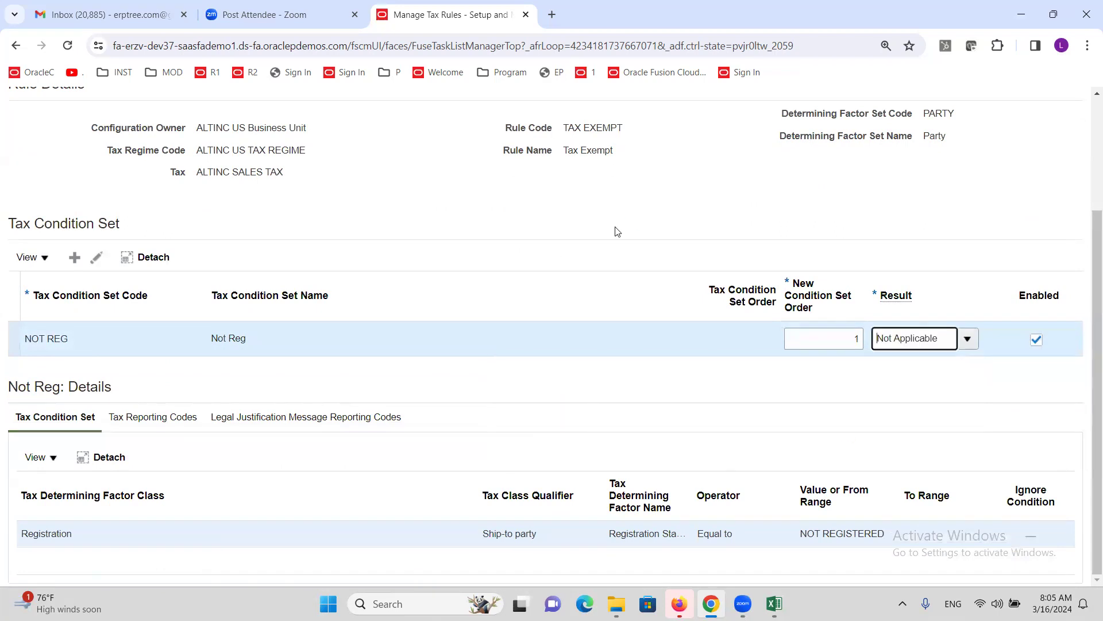
scroll(627, 264, "up", 3)
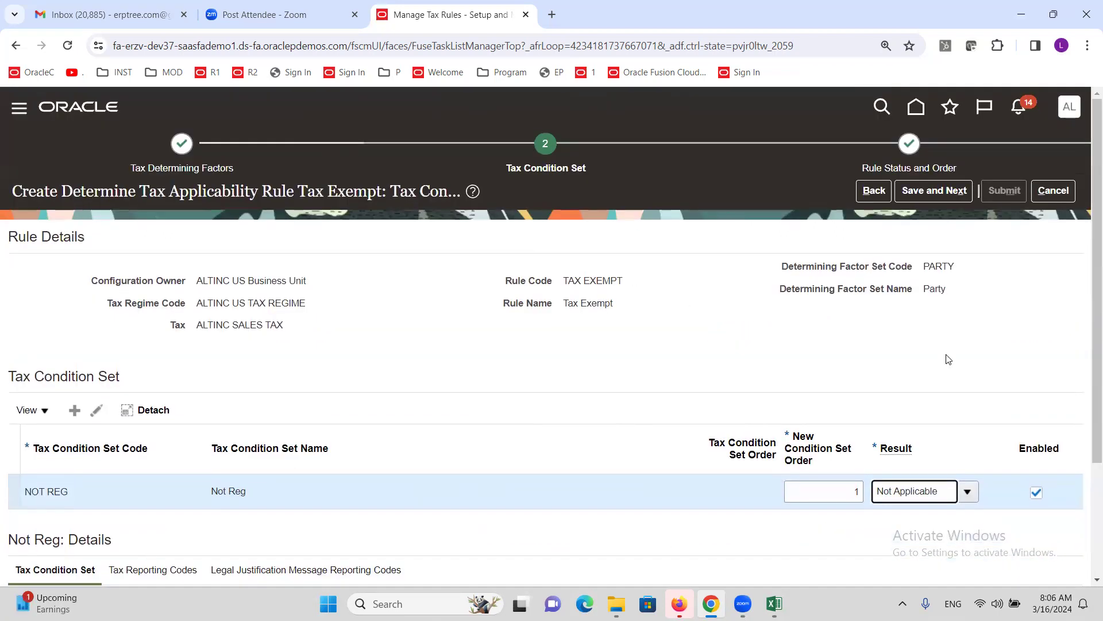
left_click(901, 191)
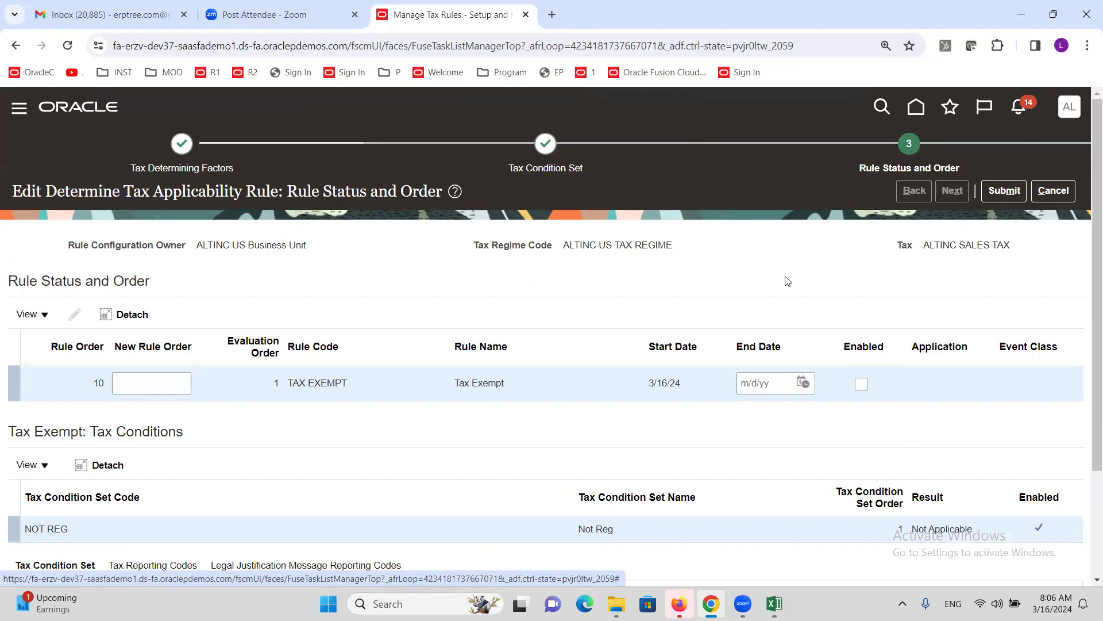
- Leave the Tax Exempt rule unsaved and start a new rule 'Account' owned by ALTINC US Business Unit
left_click(1056, 190)
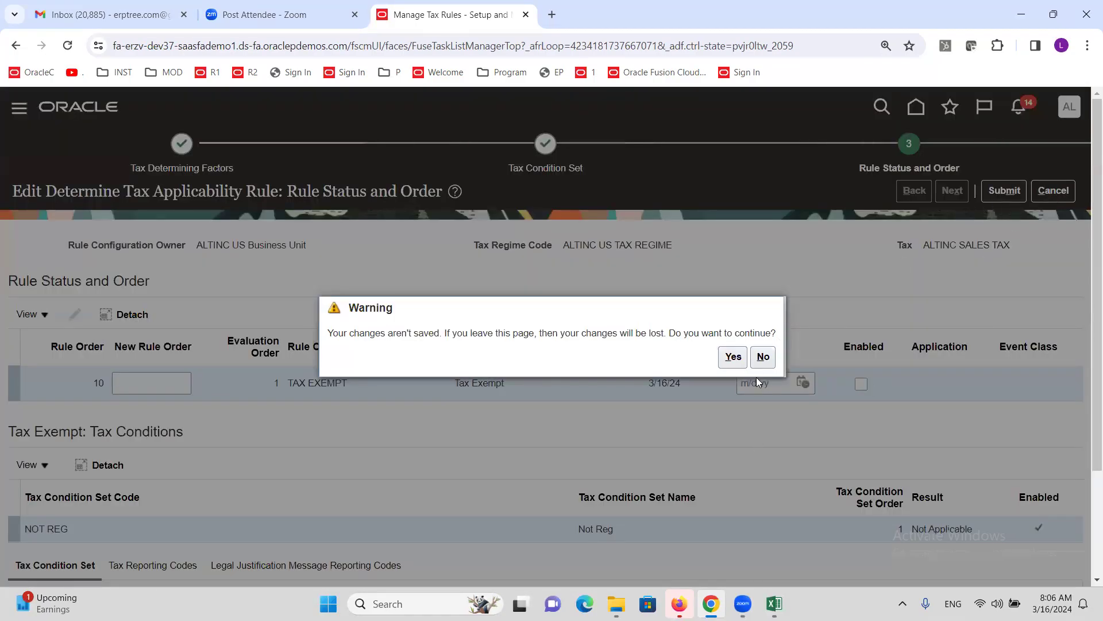
left_click(733, 357)
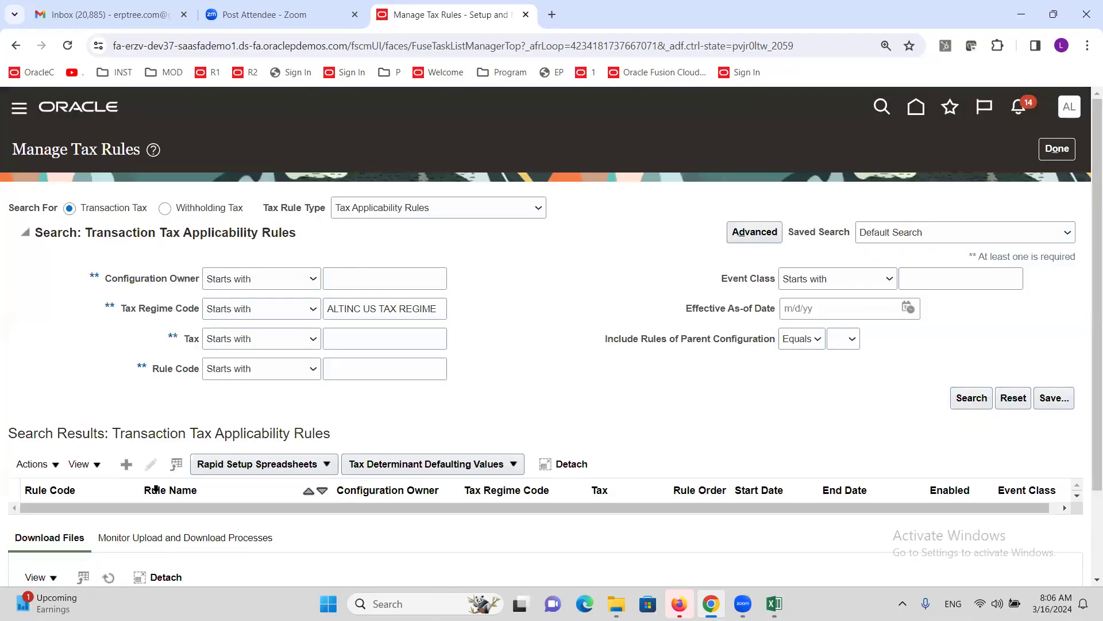
left_click(126, 464)
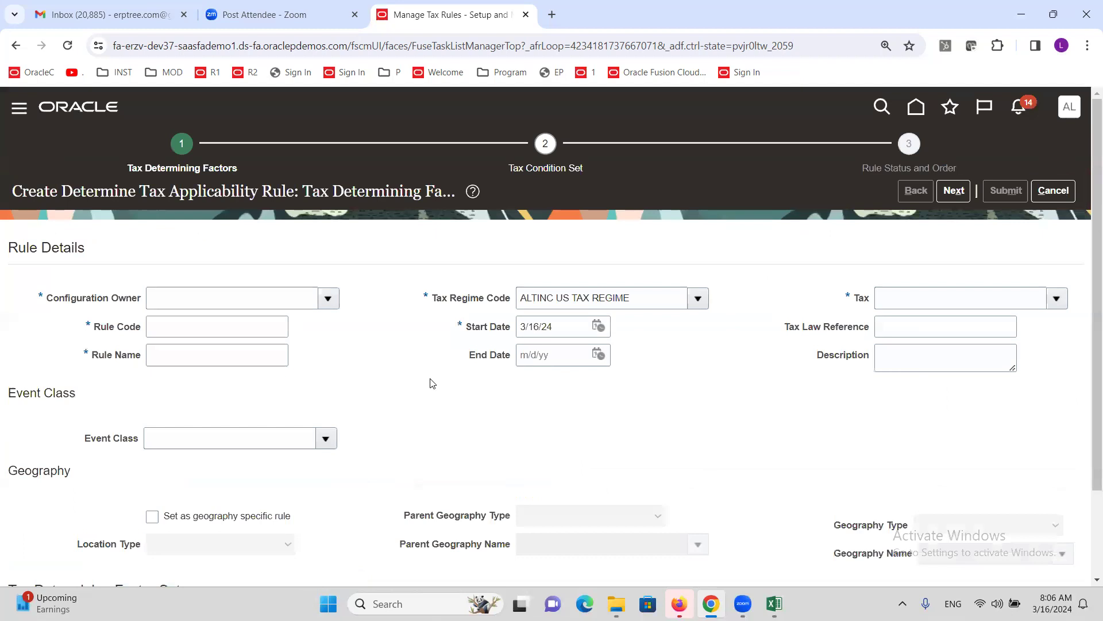
left_click(328, 298)
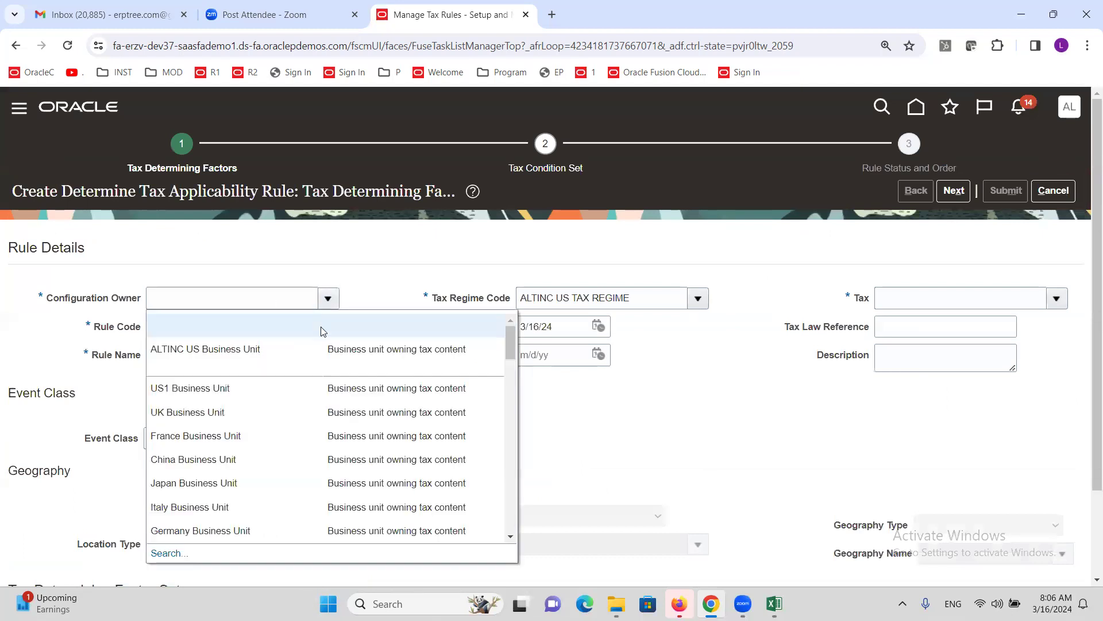
left_click(269, 353)
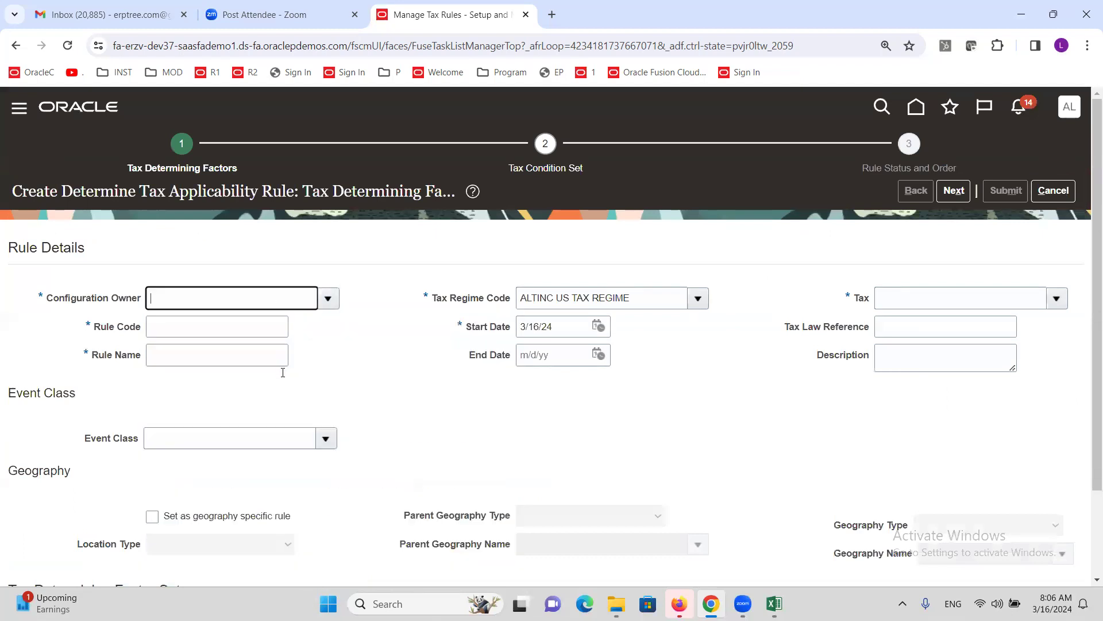
left_click(237, 330)
type("Account")
key("Tab")
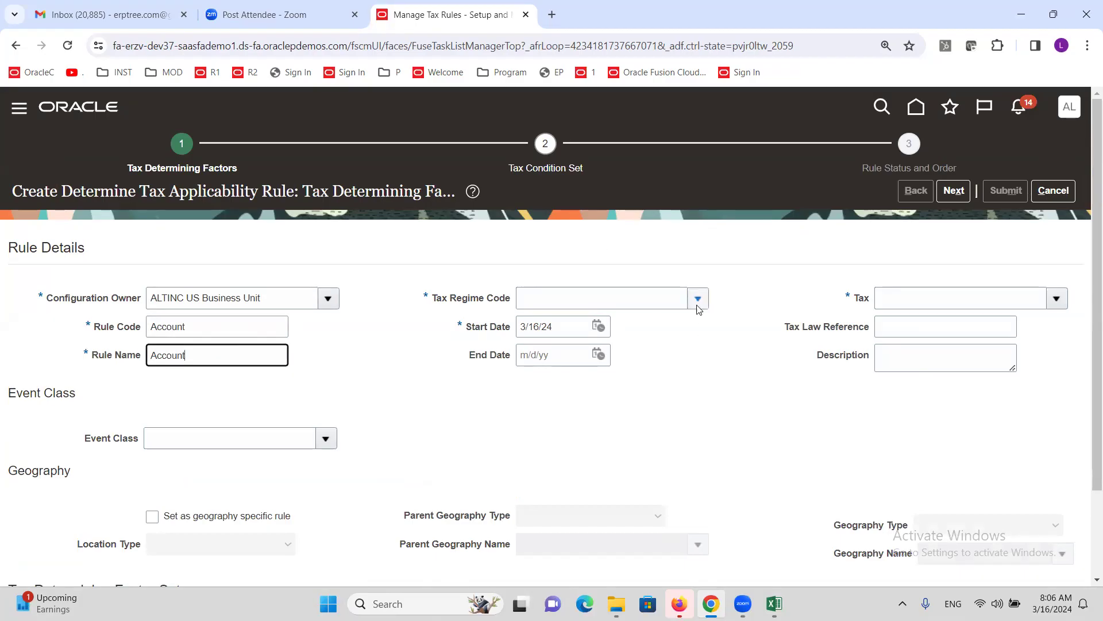
- Set the rule's tax regime to ALTINC US TAX REGIME and tax to ALTINC SALES TAX
left_click(698, 299)
left_click(659, 321)
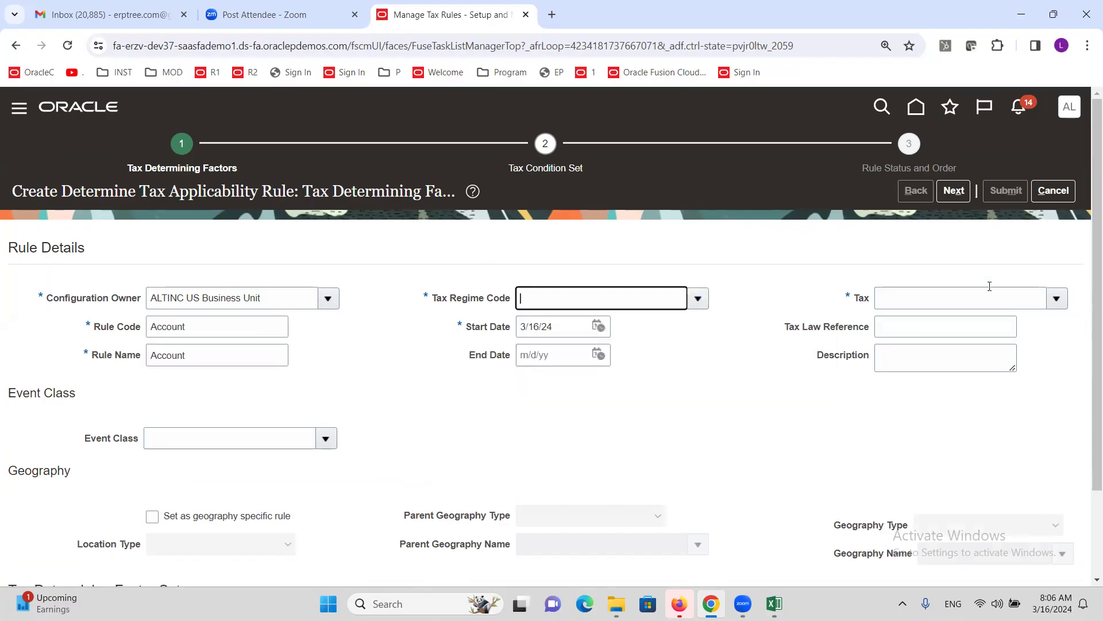
left_click(1056, 298)
left_click(921, 344)
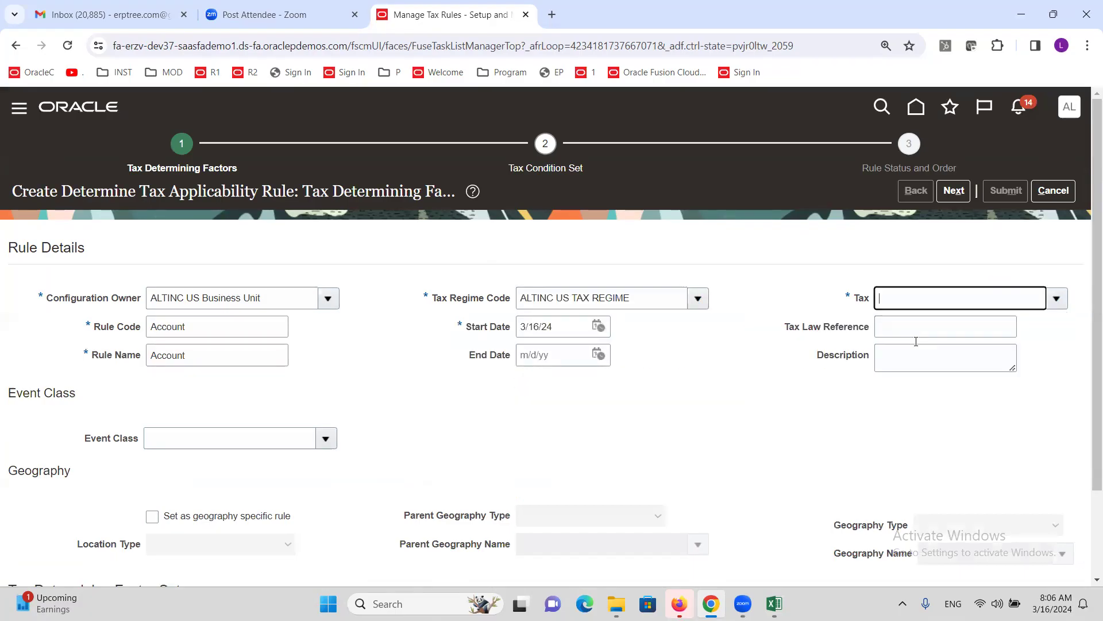
scroll(330, 362, "down", 2)
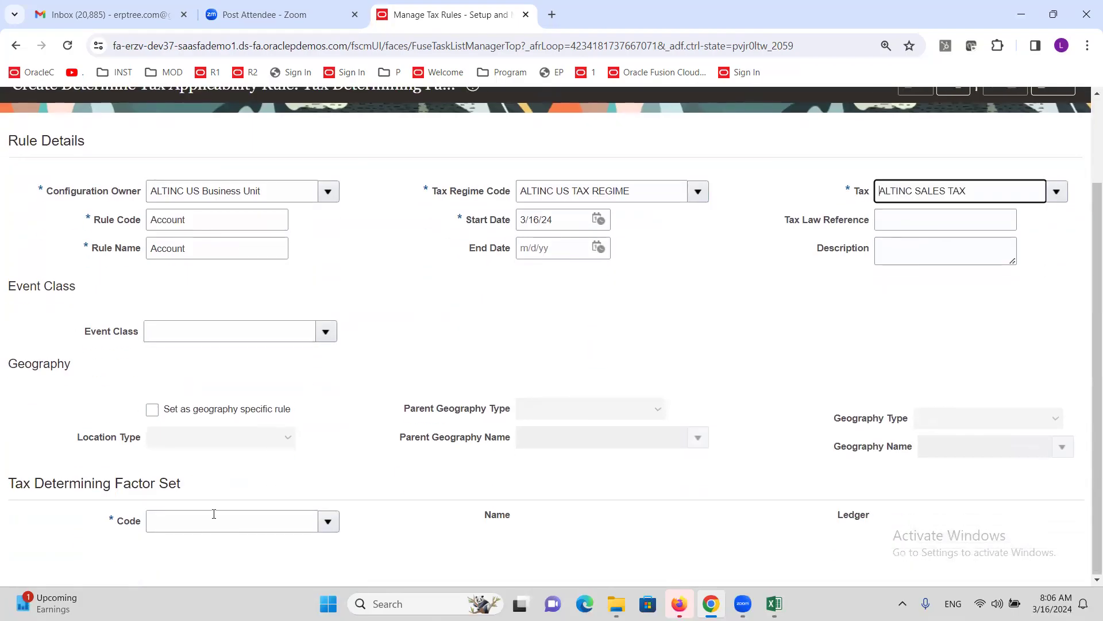
left_click(339, 524)
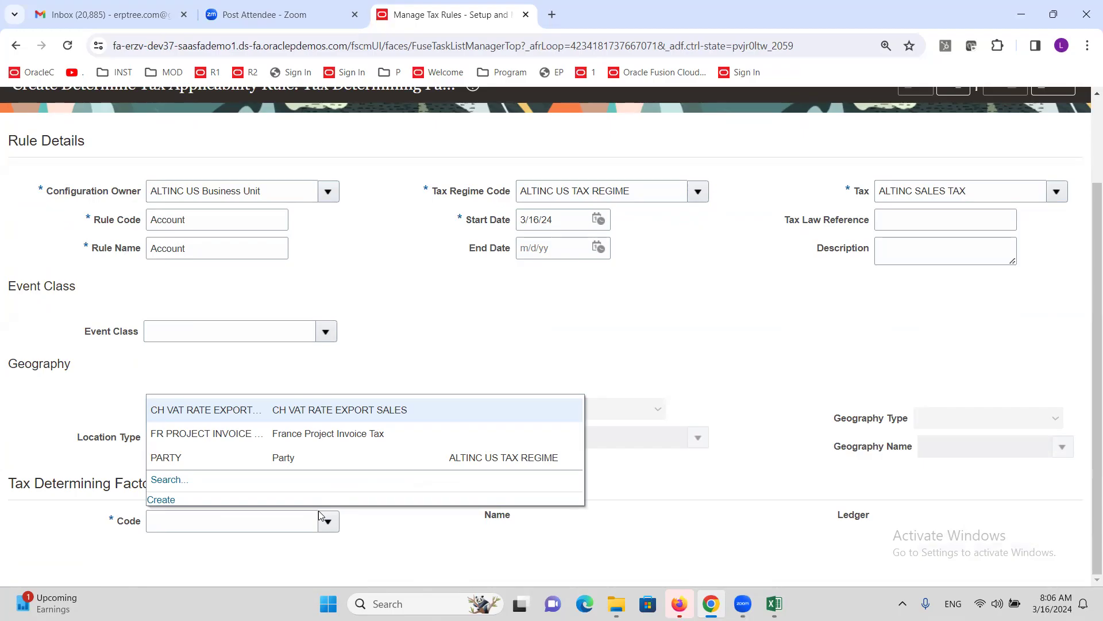
- Start a new determining factor set named Account on ALTINC US Primary Ledger
left_click(161, 498)
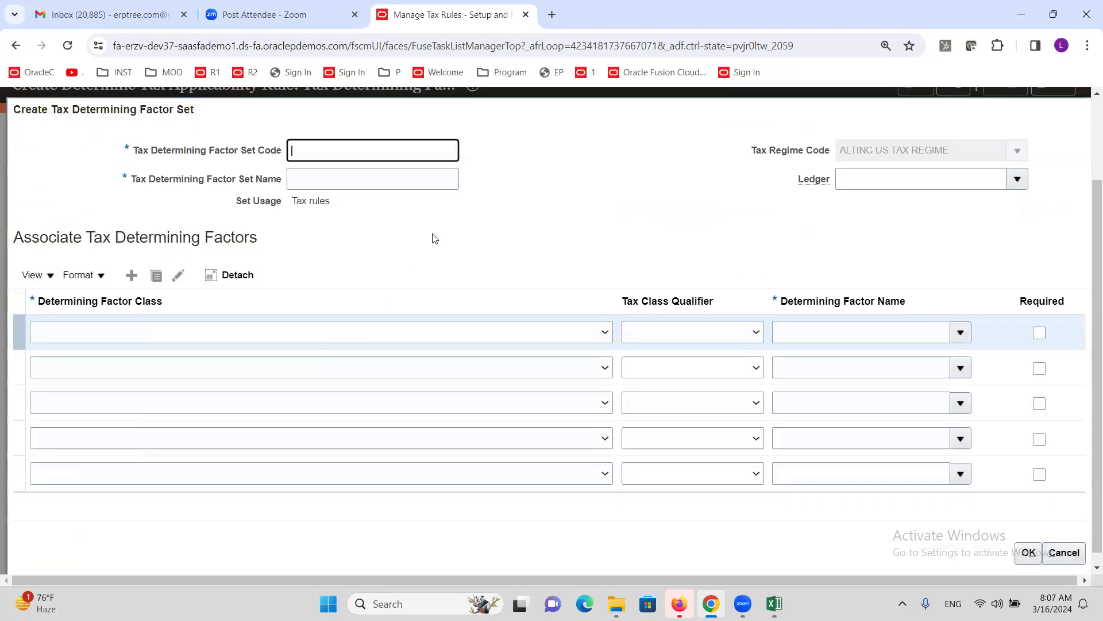
key("Tab")
type("A")
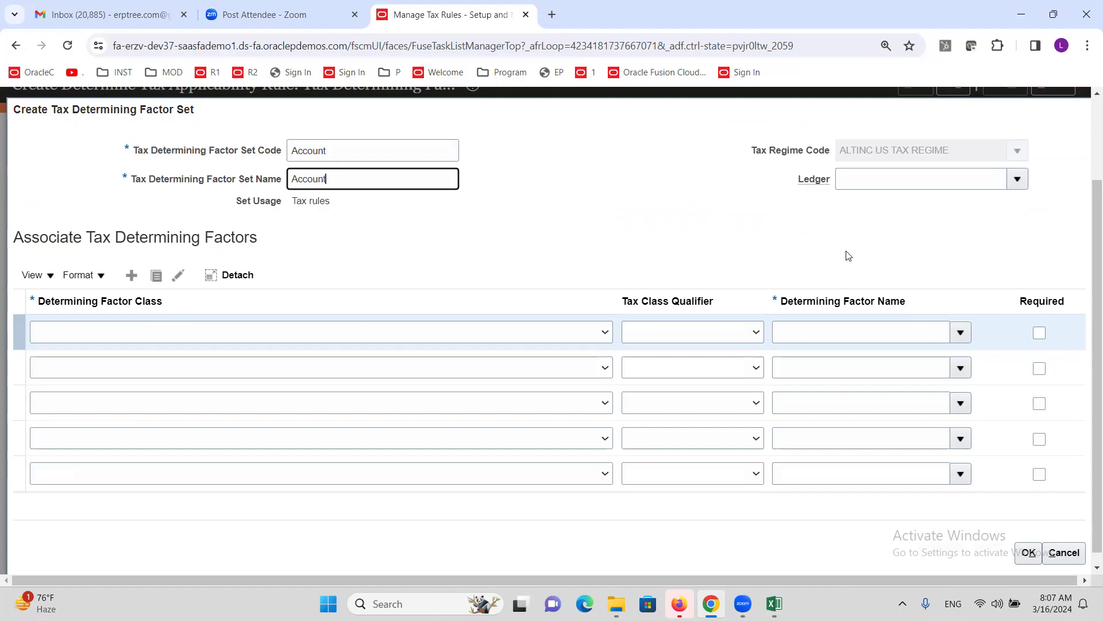
left_click(965, 183)
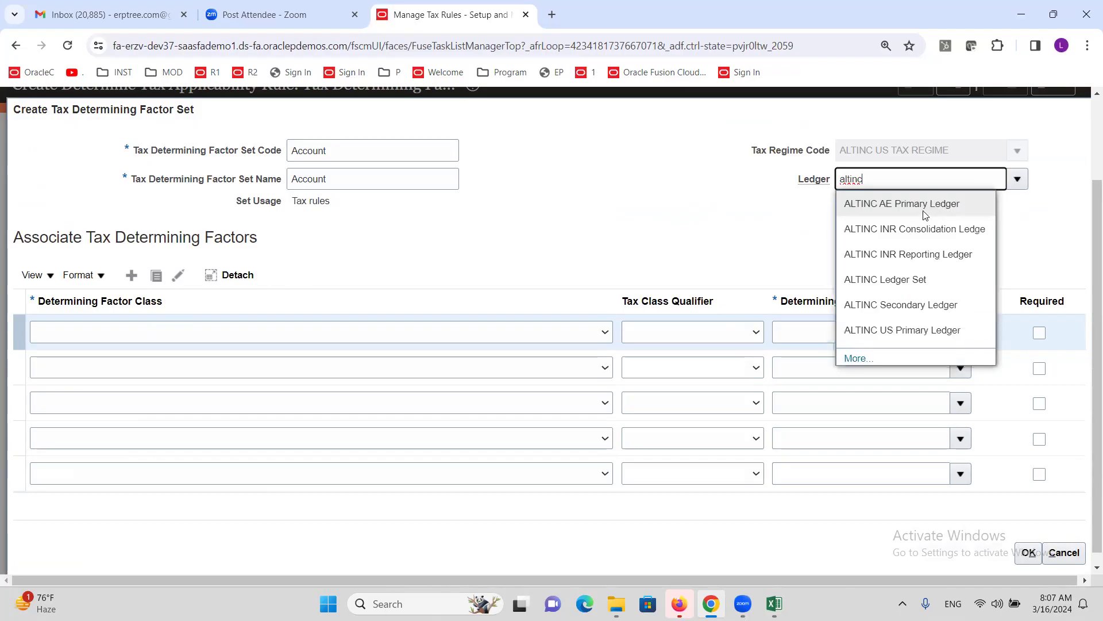
left_click(914, 330)
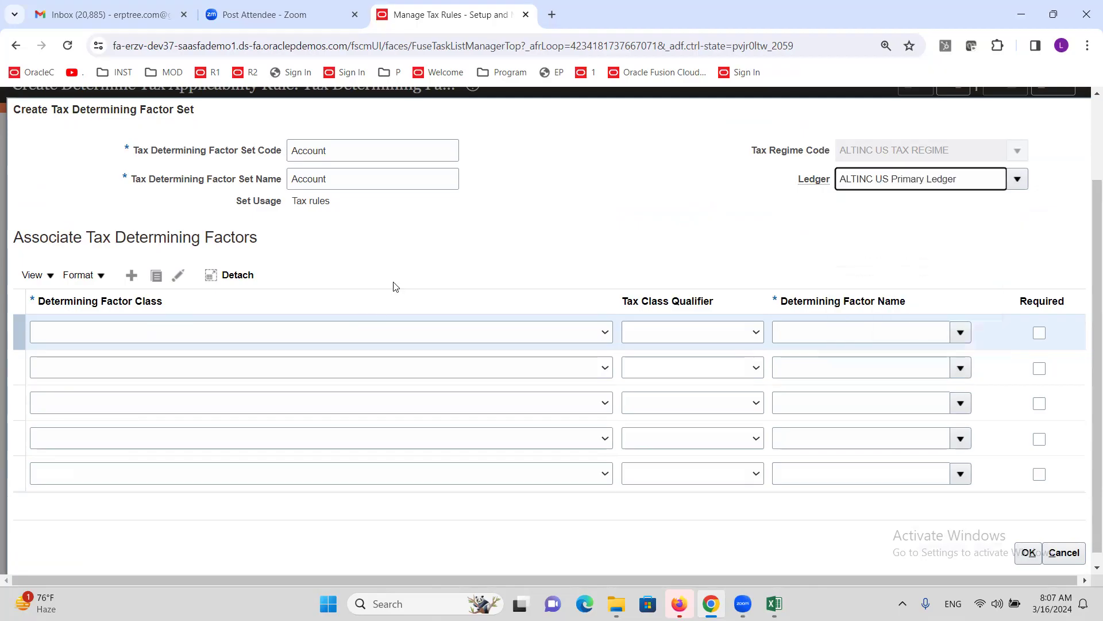
- Add an Accounting class, Line Account factor to the set and save it
left_click(256, 336)
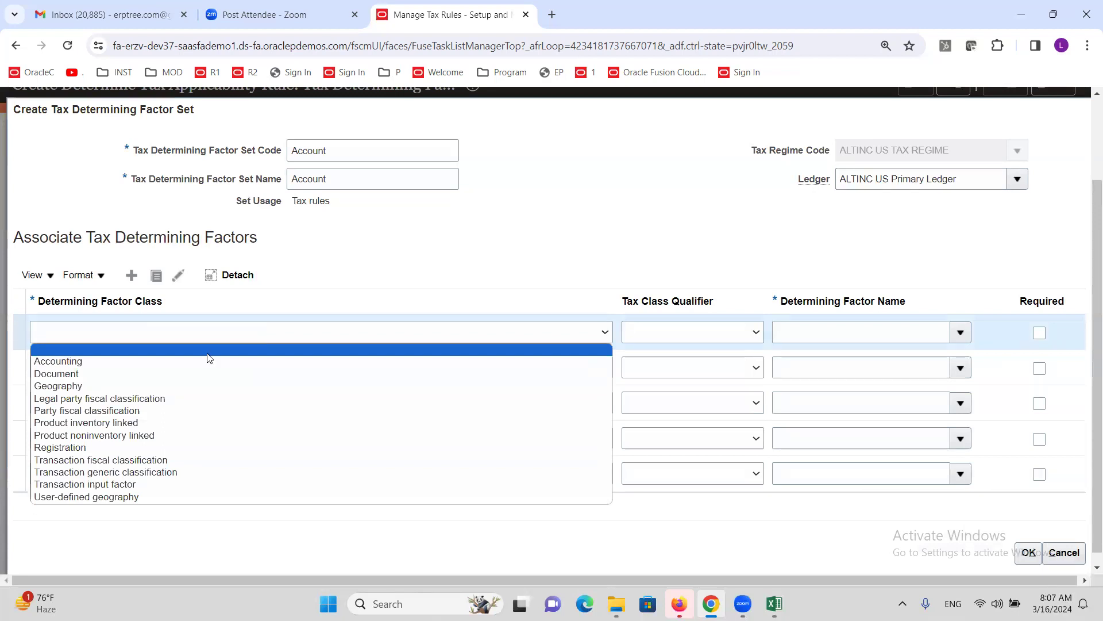
left_click(100, 360)
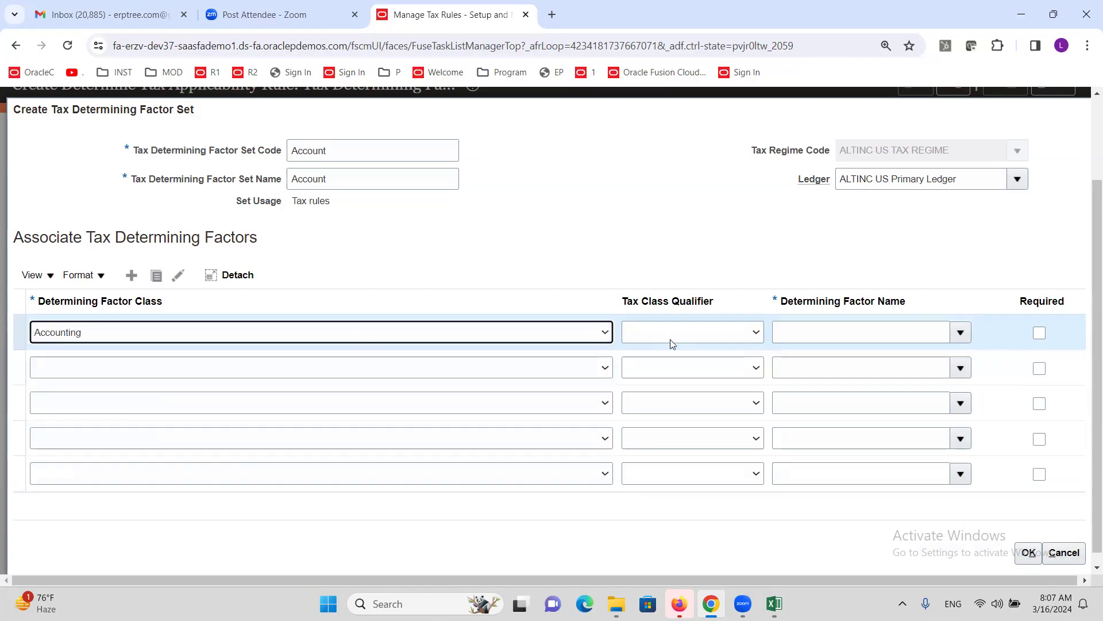
left_click(705, 332)
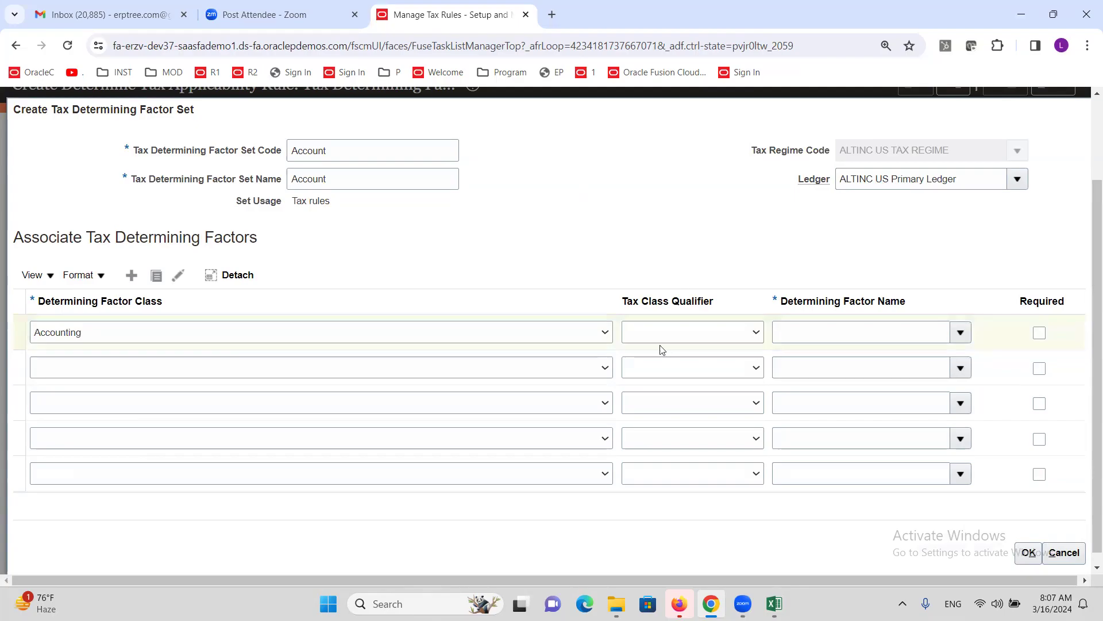
left_click(633, 237)
left_click(960, 332)
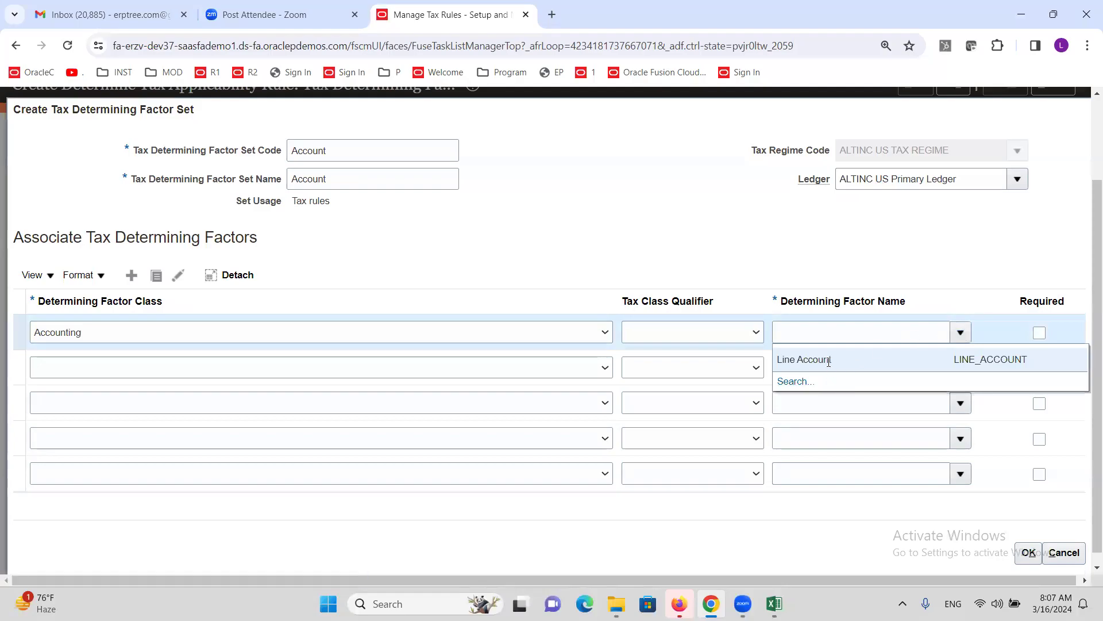
left_click(828, 361)
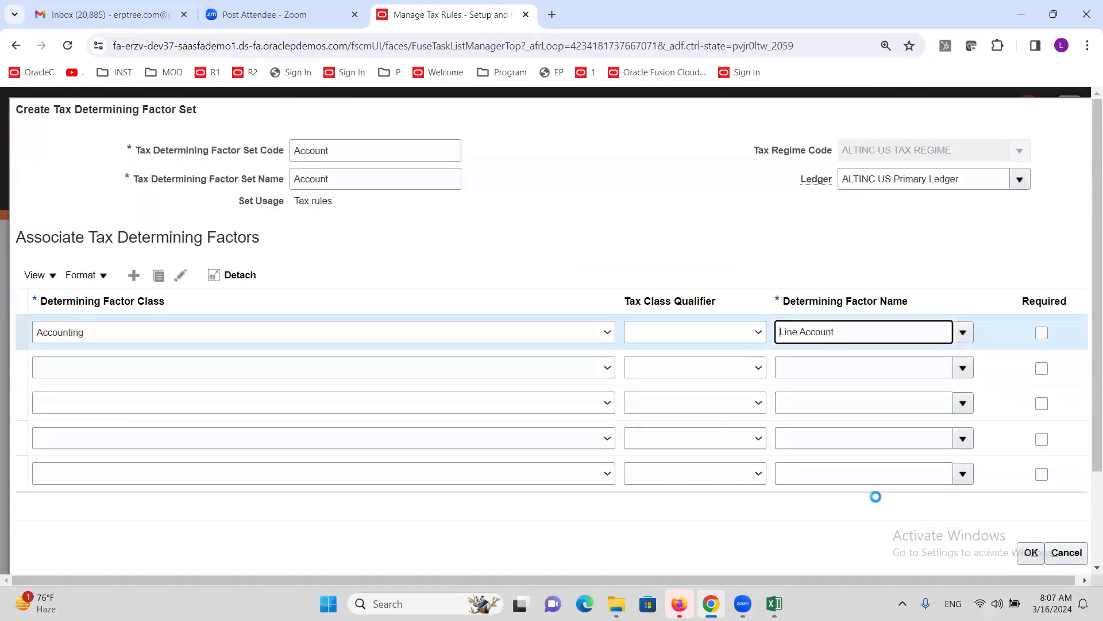
left_click(1031, 552)
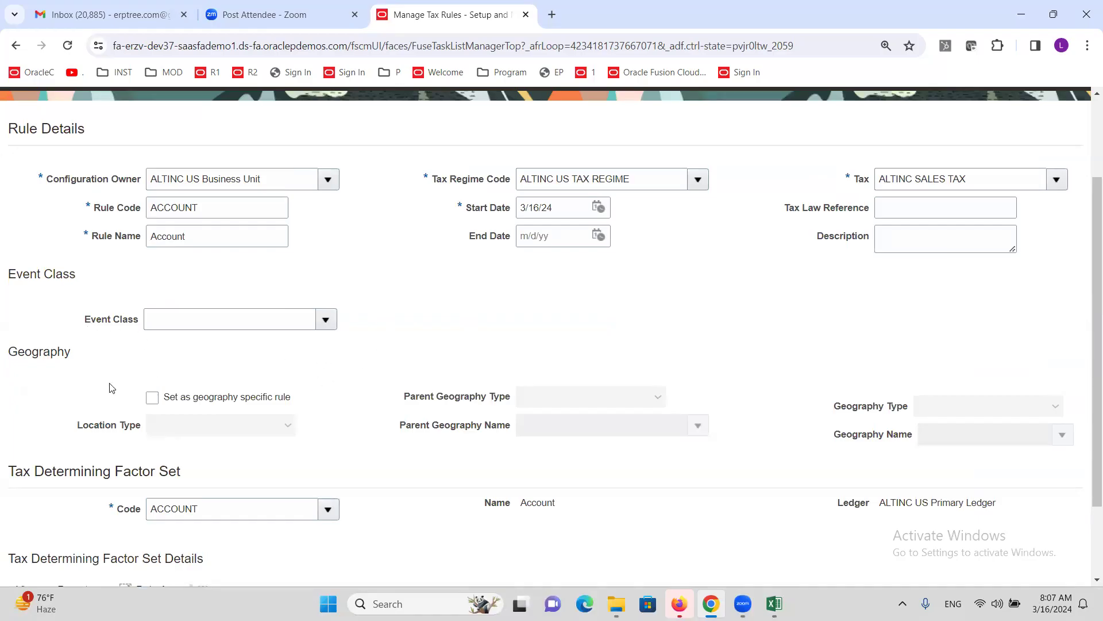
- Advance the Account rule to step 2, Tax Condition Set, with an empty Applicable row at order 1
scroll(207, 388, "down", 1)
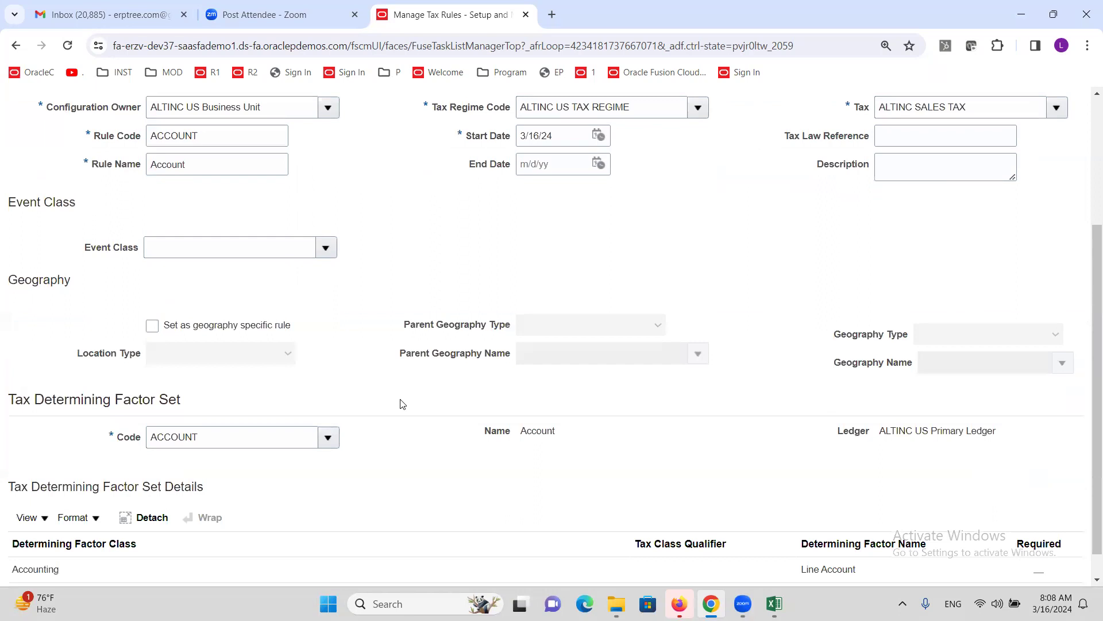
scroll(406, 419, "down", 1)
scroll(322, 420, "up", 3)
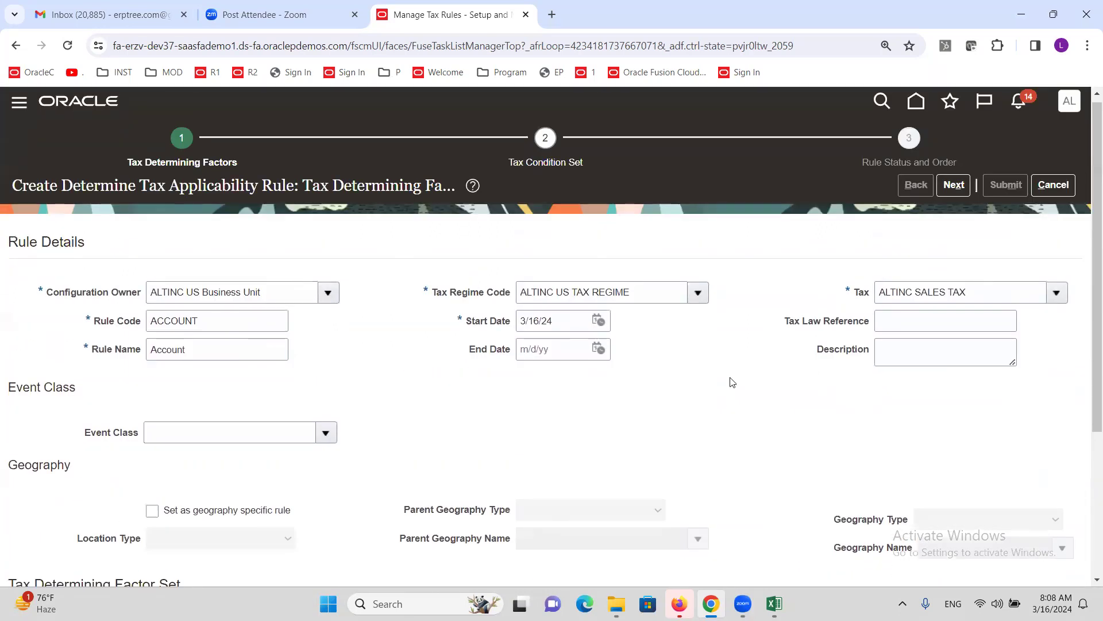
left_click(955, 187)
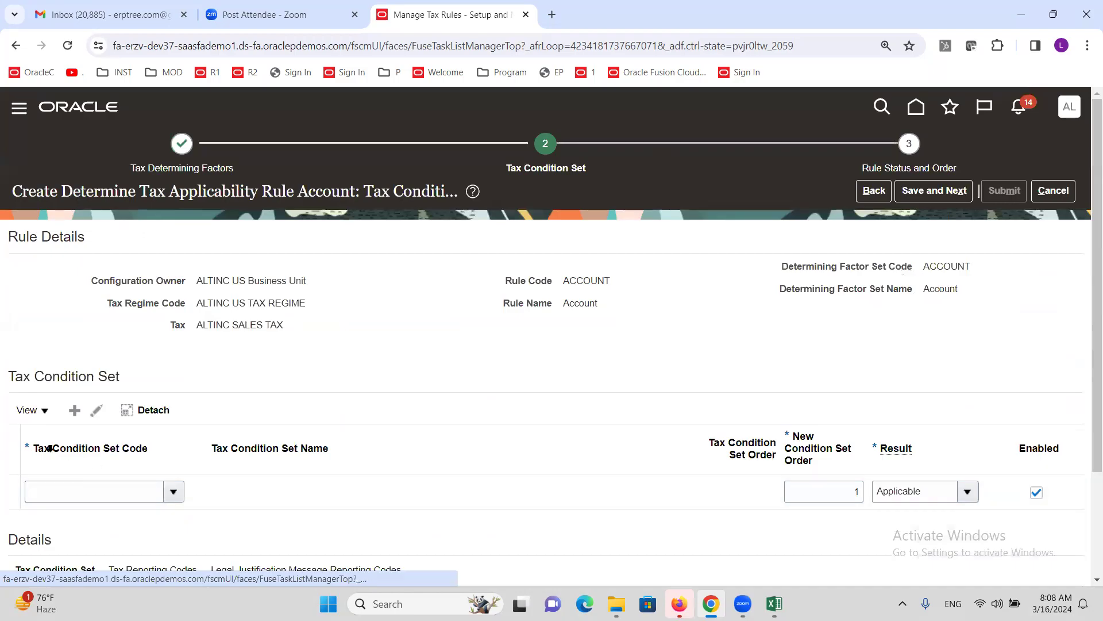
left_click(175, 493)
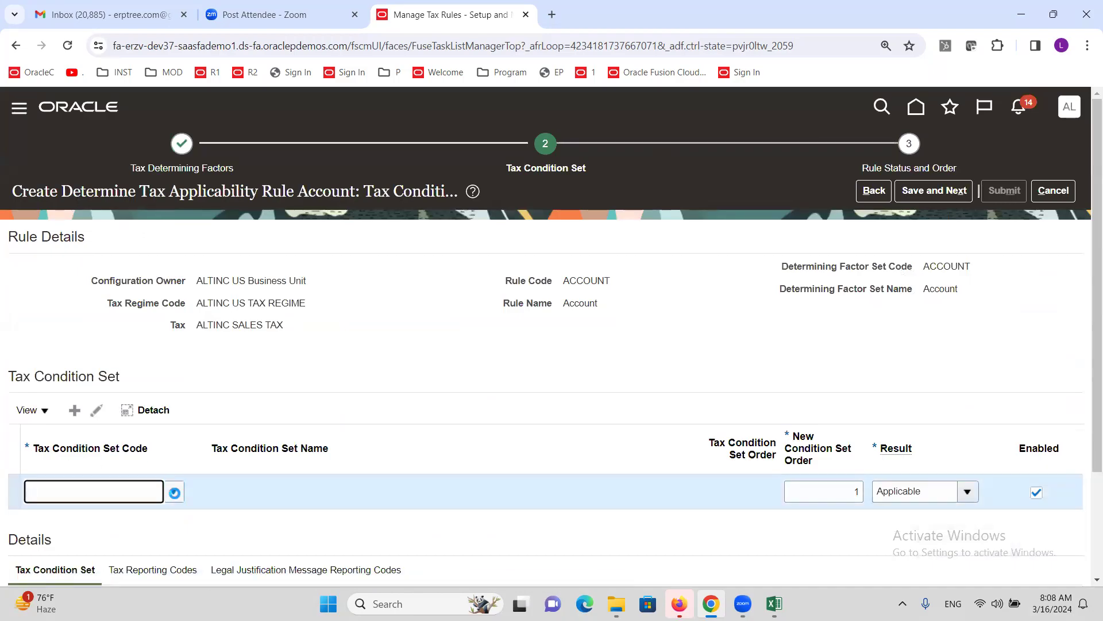
scroll(140, 460, "down", 2)
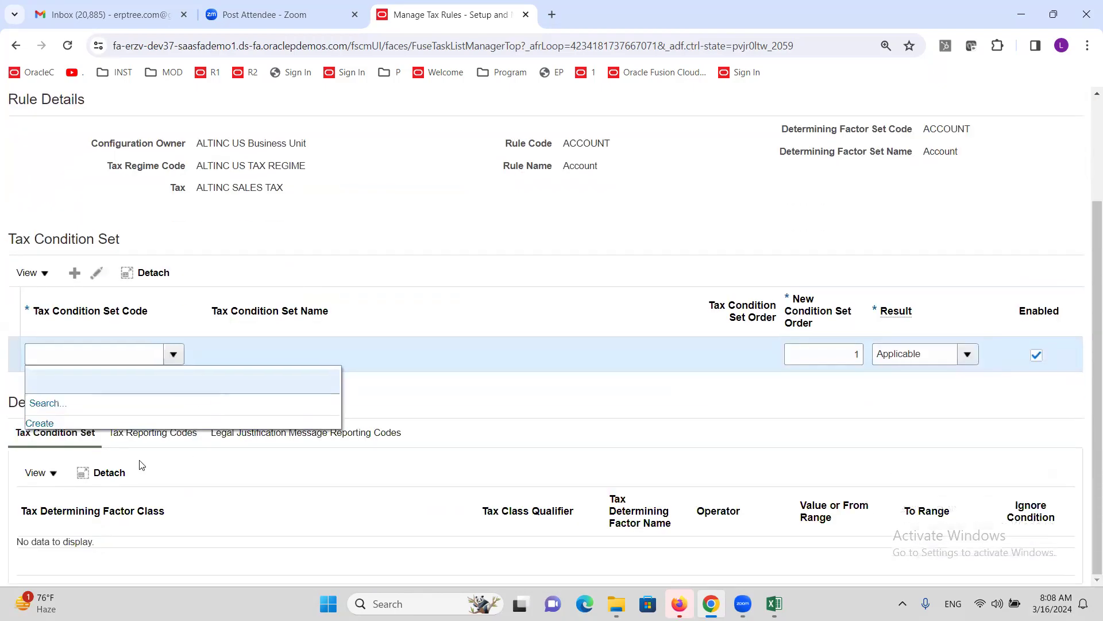
- Create a new condition set with code and name Acct and select its Line Account row
left_click(40, 424)
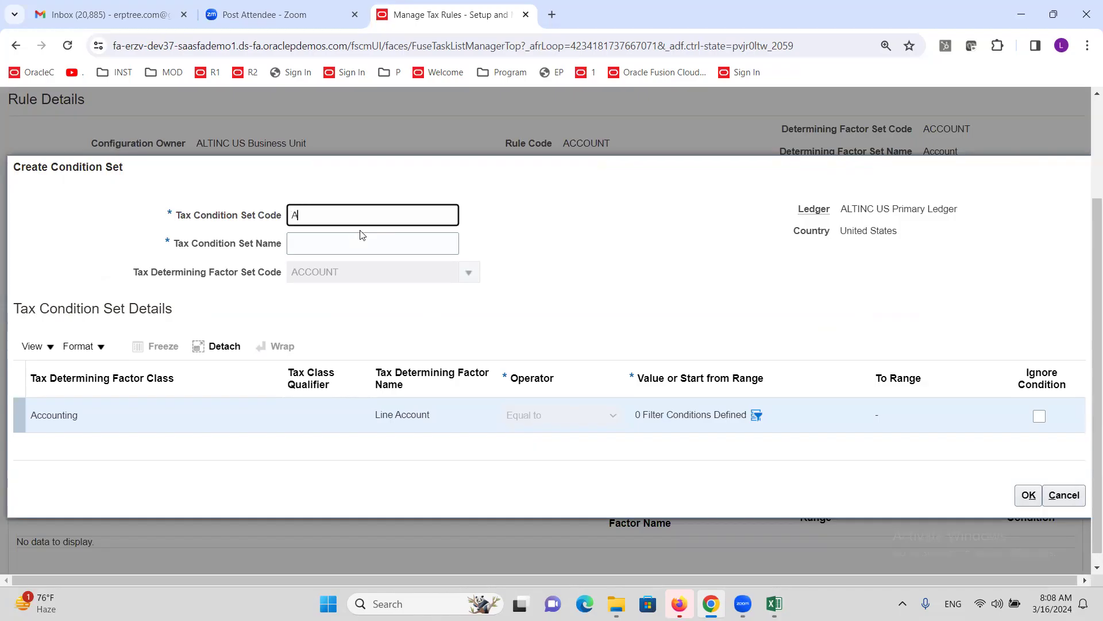
type("t")
key("Tab")
type("a")
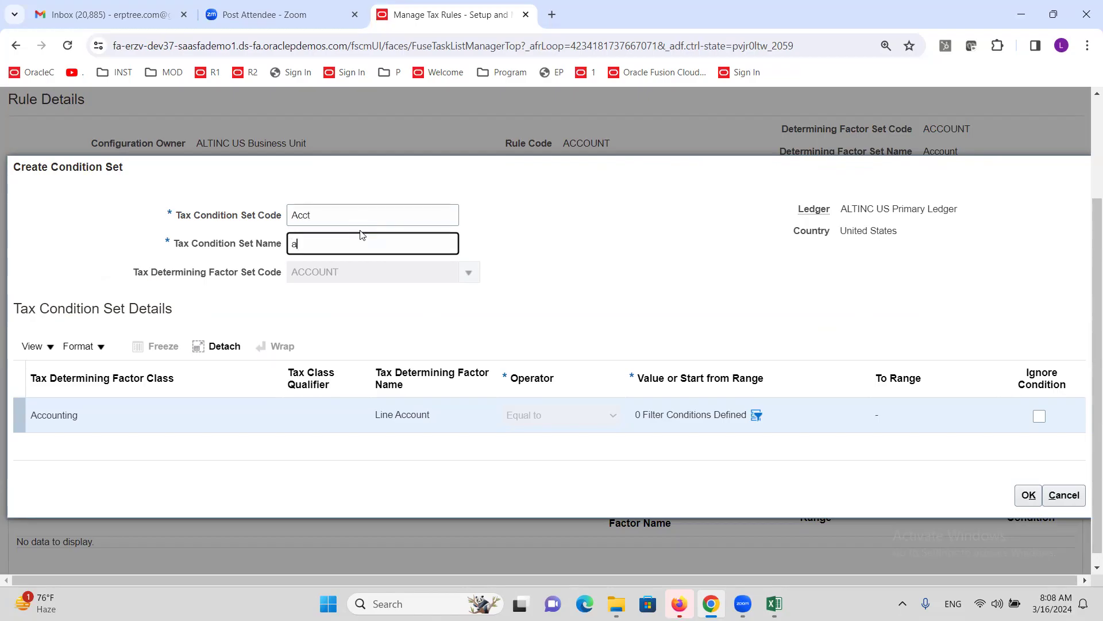
type("cct")
key("Tab")
left_click(448, 431)
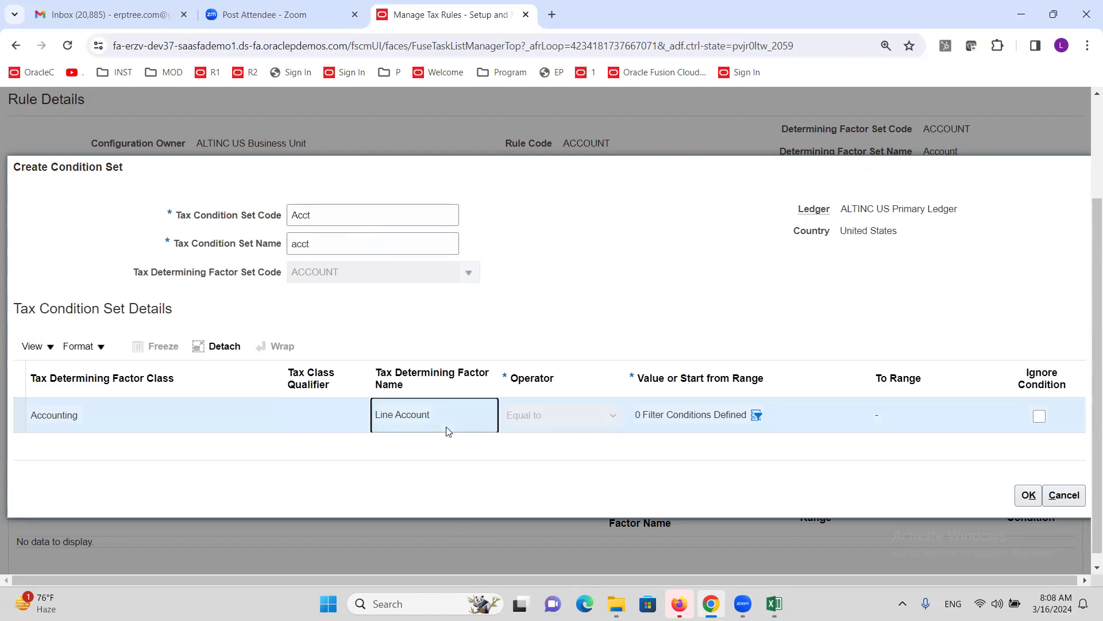
- Add an Account condition to the Line Account filter and set up a description-contains account search
left_click(756, 415)
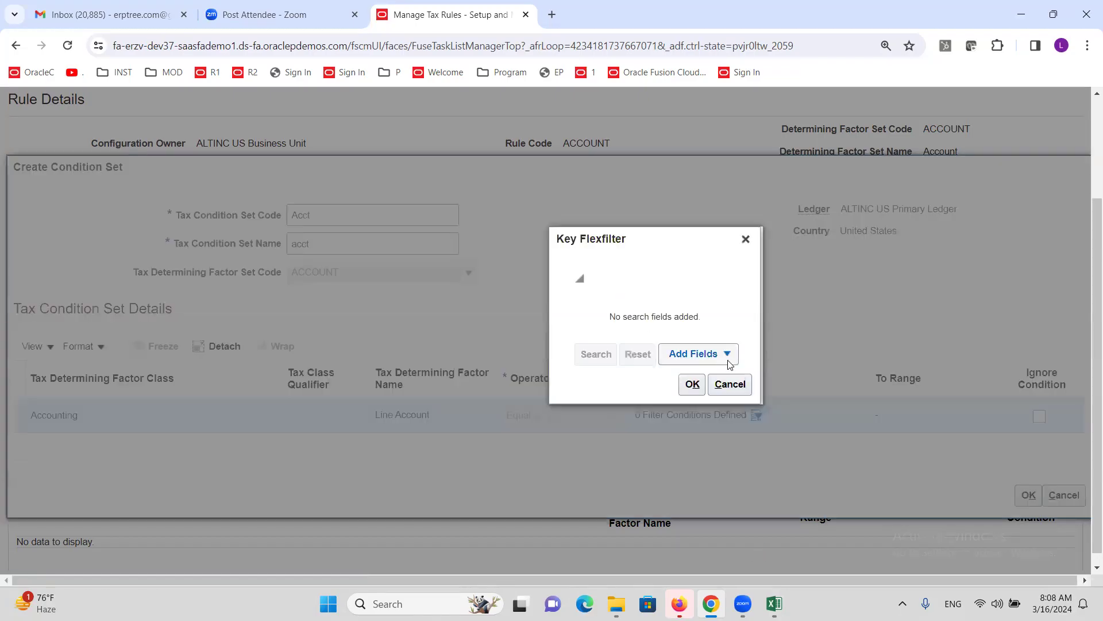
left_click(728, 357)
left_click(700, 379)
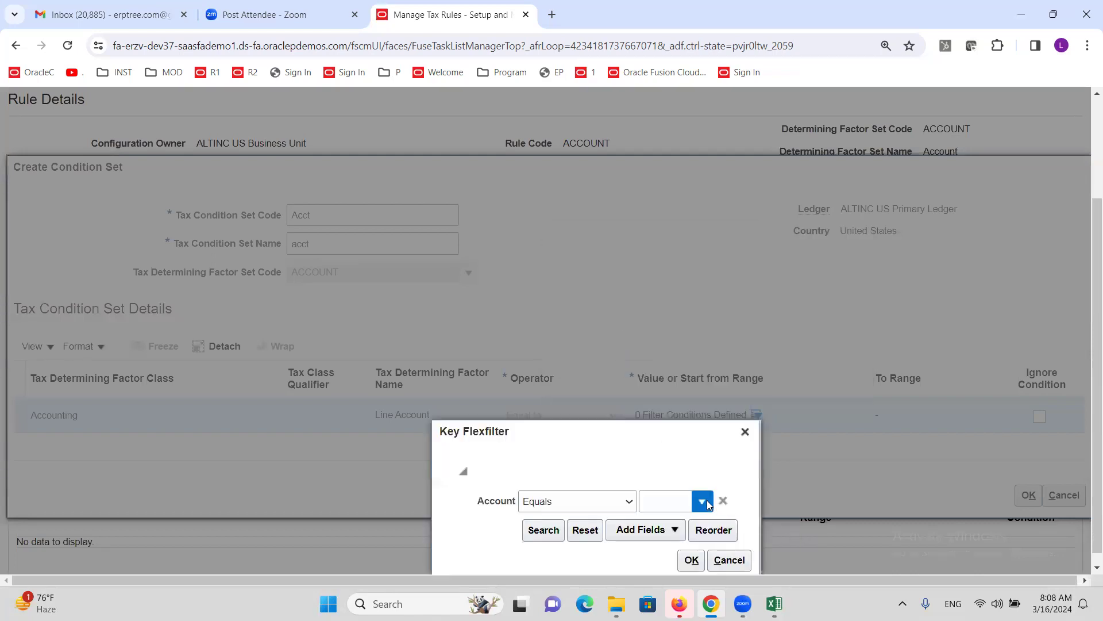
left_click(702, 502)
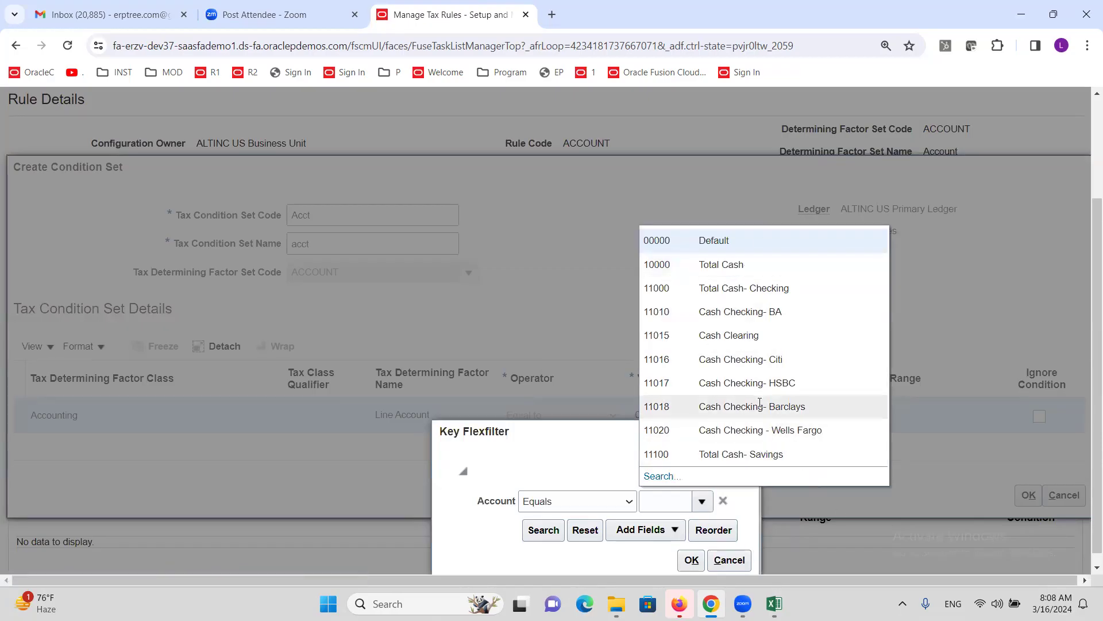
left_click(661, 464)
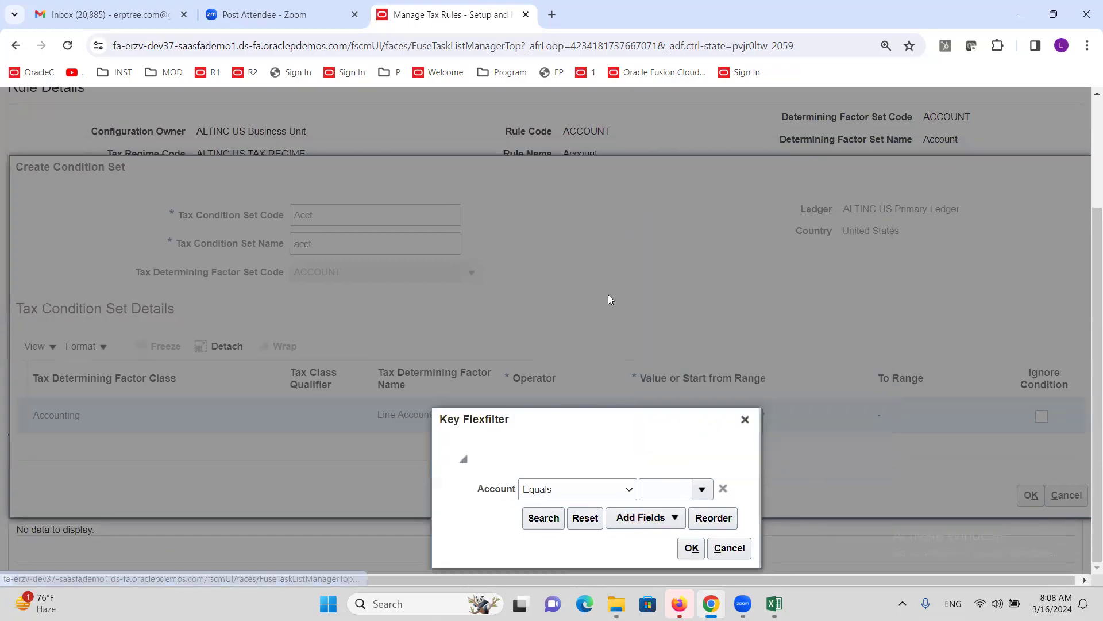
left_click(591, 337)
left_click(653, 252)
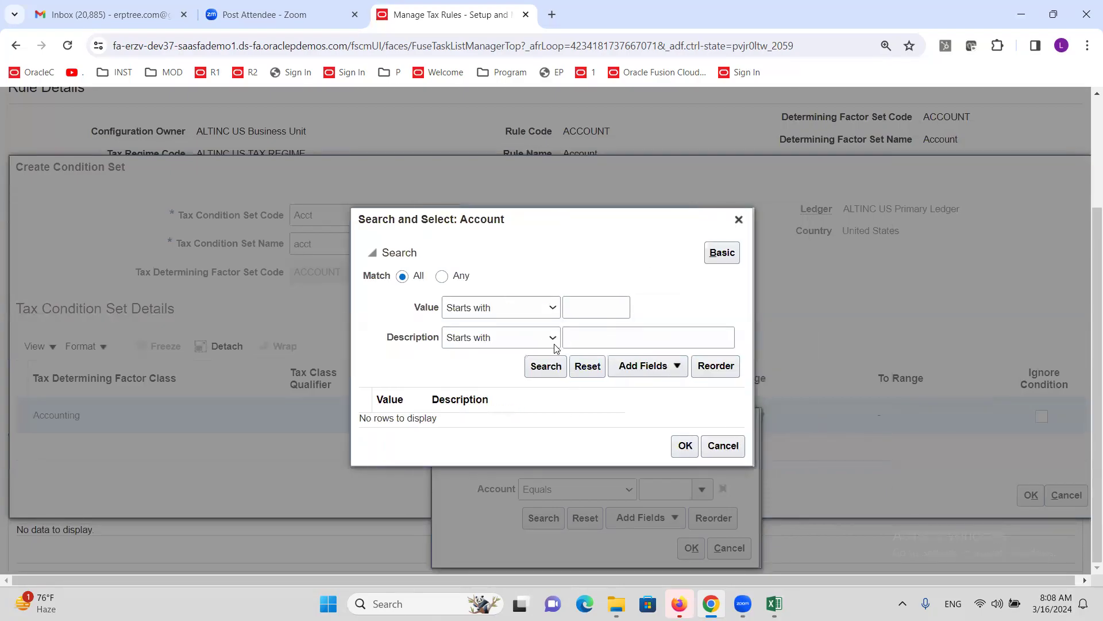
left_click(553, 343)
left_click(489, 480)
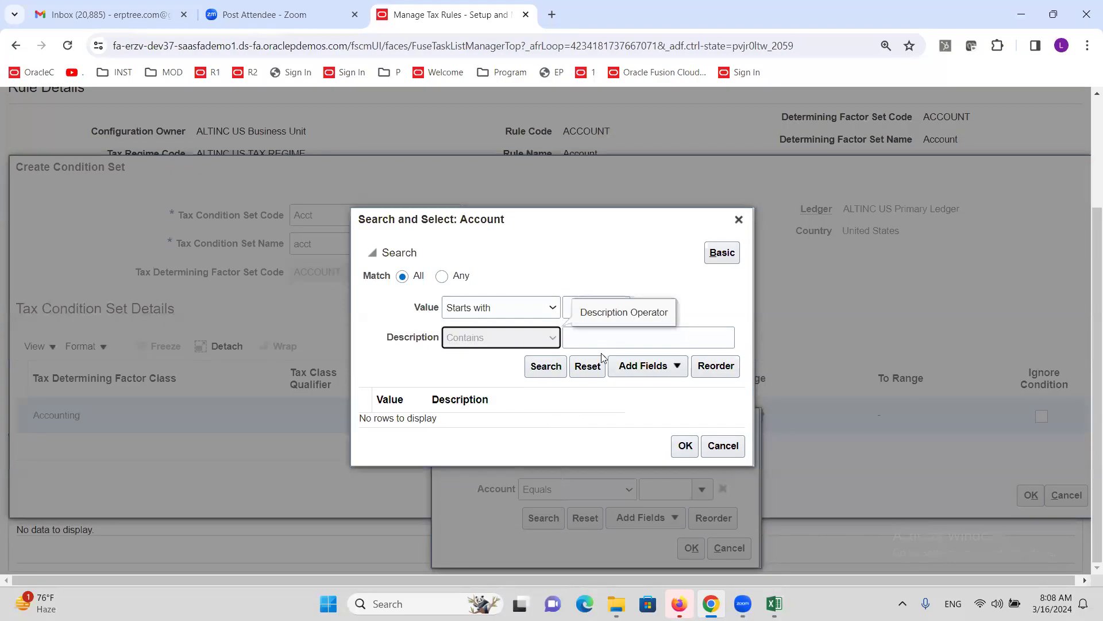
- Search accounts containing Expense, choose 58430, and apply the filter
left_click(604, 345)
type("ense")
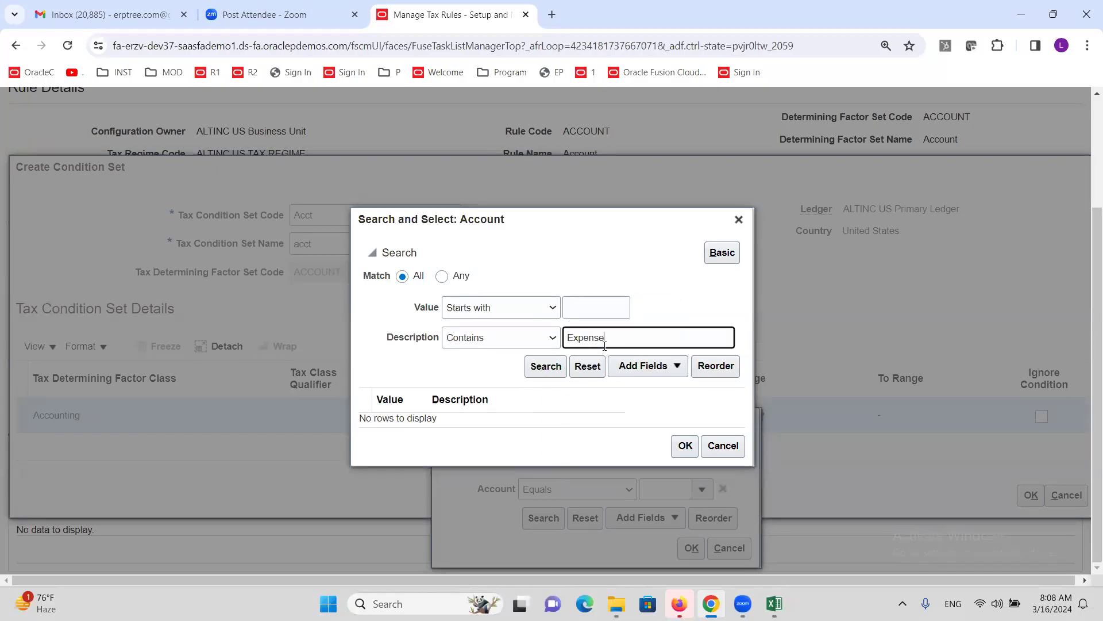
left_click(546, 366)
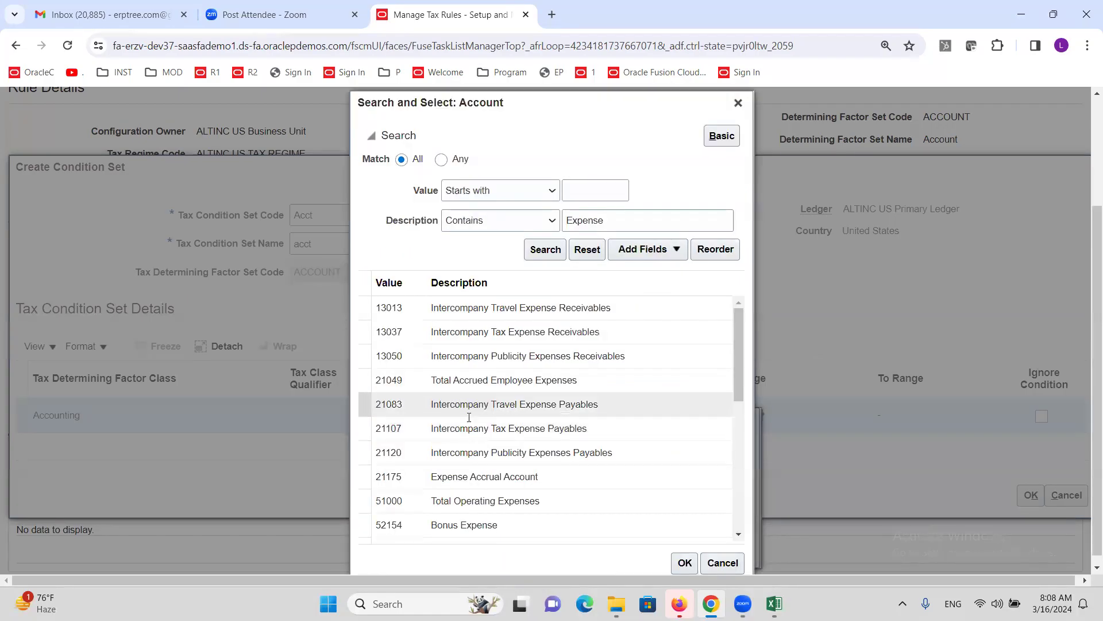
scroll(533, 531, "down", 5)
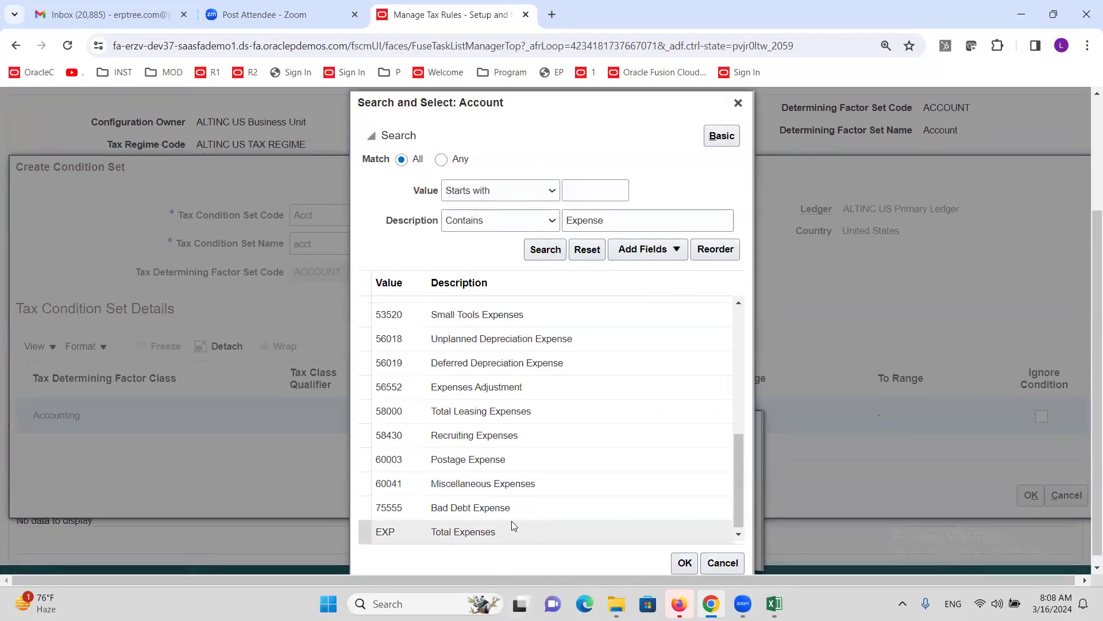
scroll(511, 521, "down", 1)
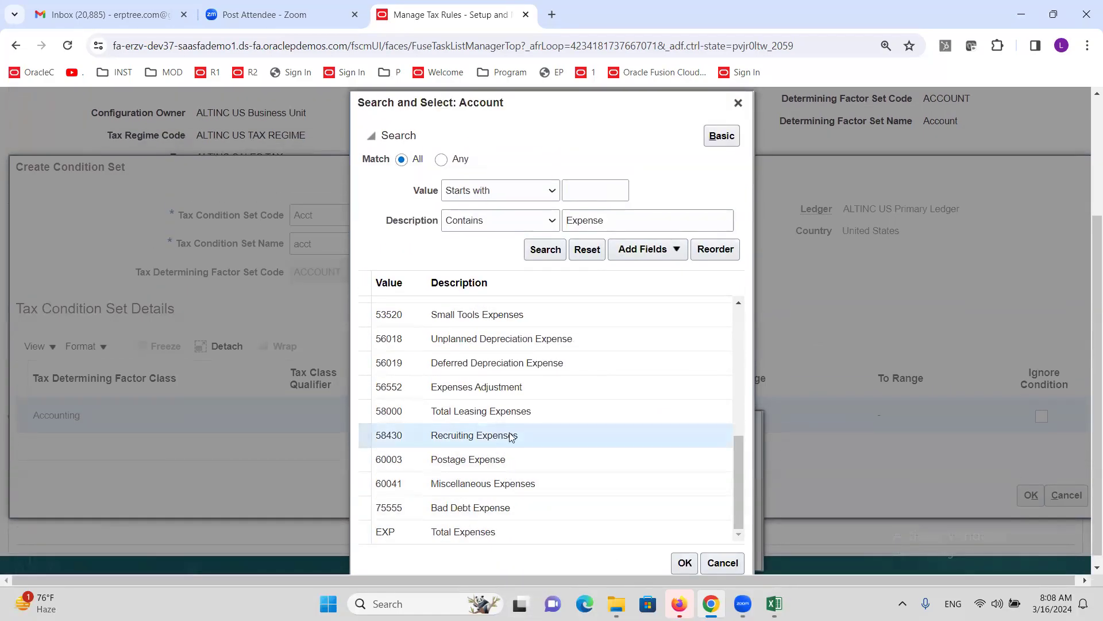
left_click(684, 562)
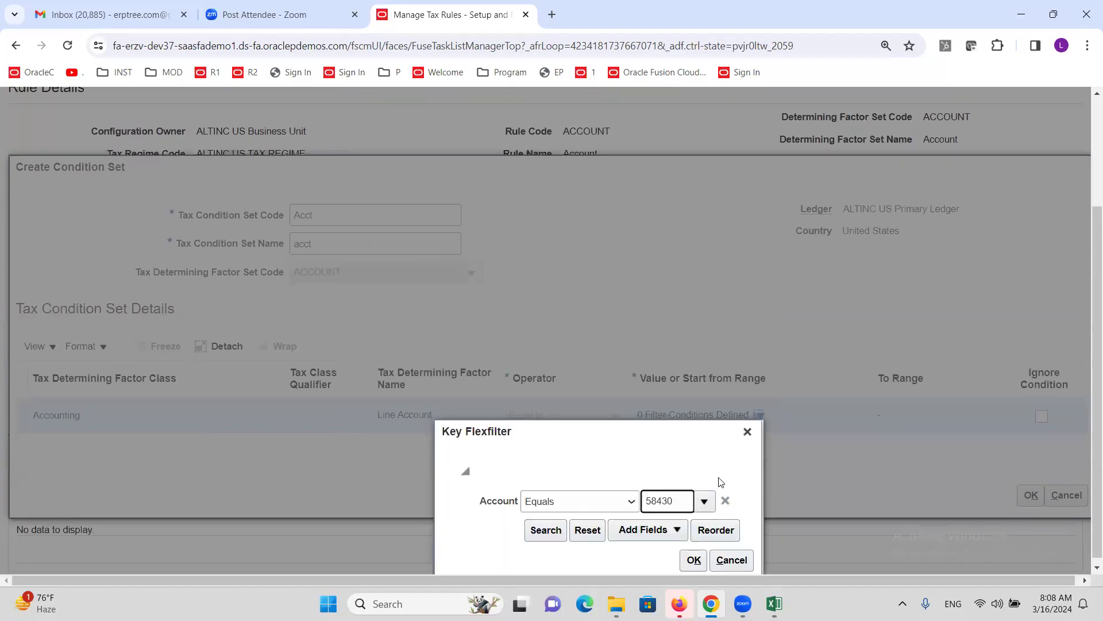
left_click(693, 560)
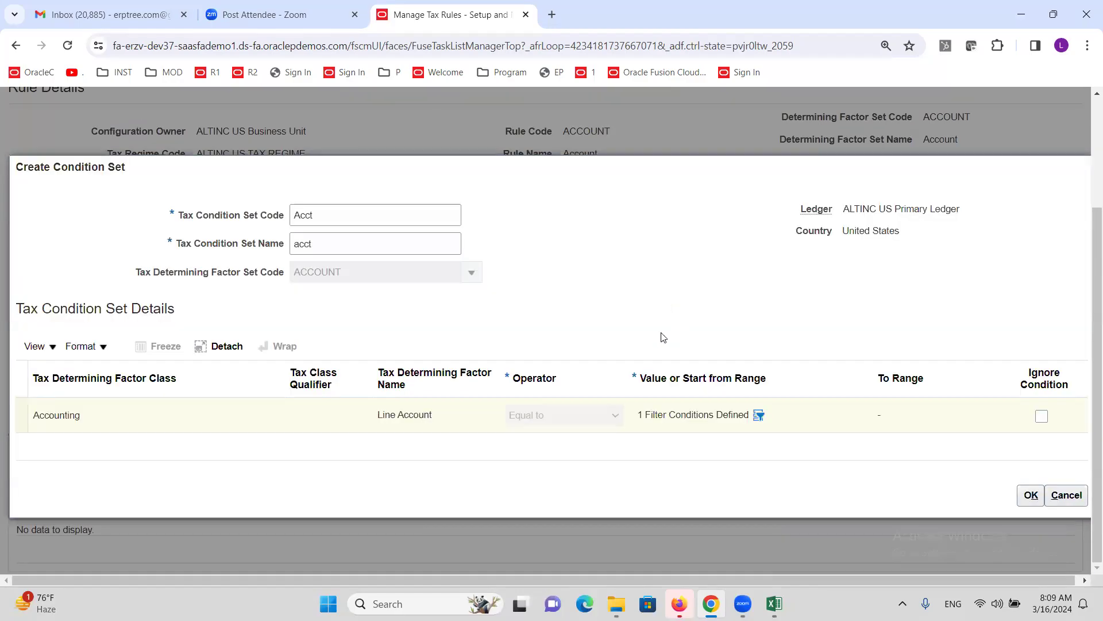
- Save the Acct condition set at order 1 with result Applicable and continue to Rule Status and Order
left_click(1033, 497)
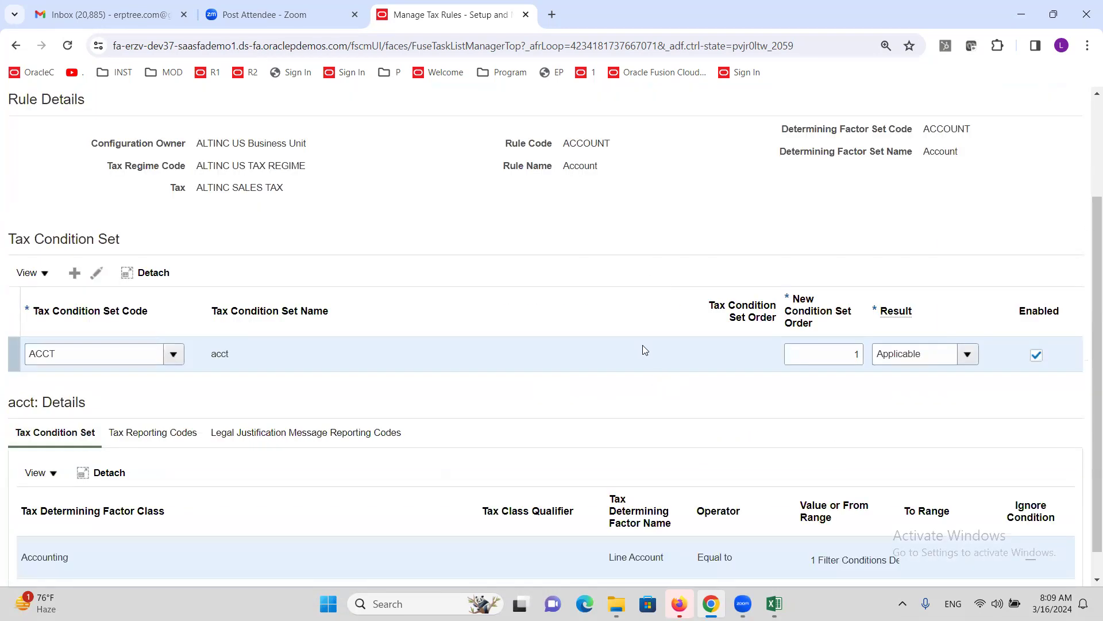
scroll(645, 350, "down", 1)
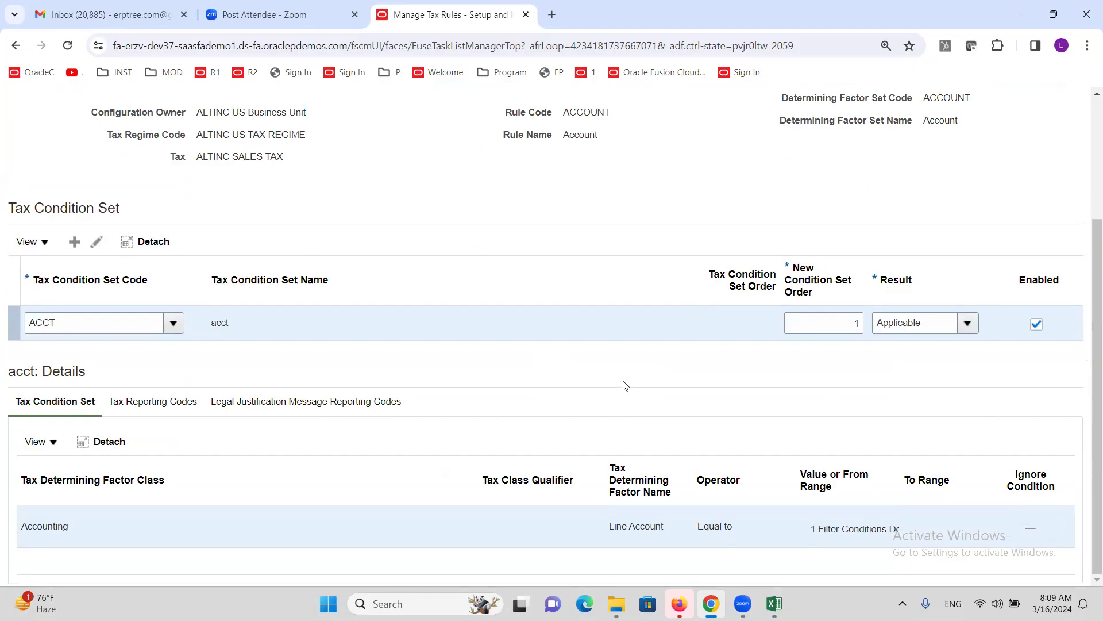
scroll(626, 394, "up", 1)
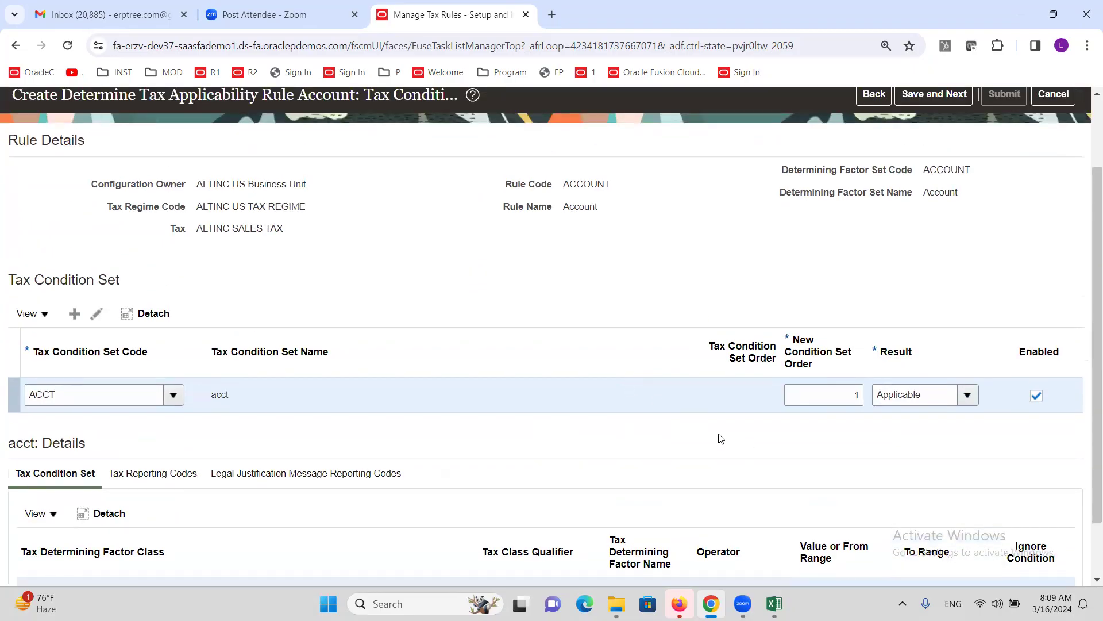
scroll(989, 237, "up", 2)
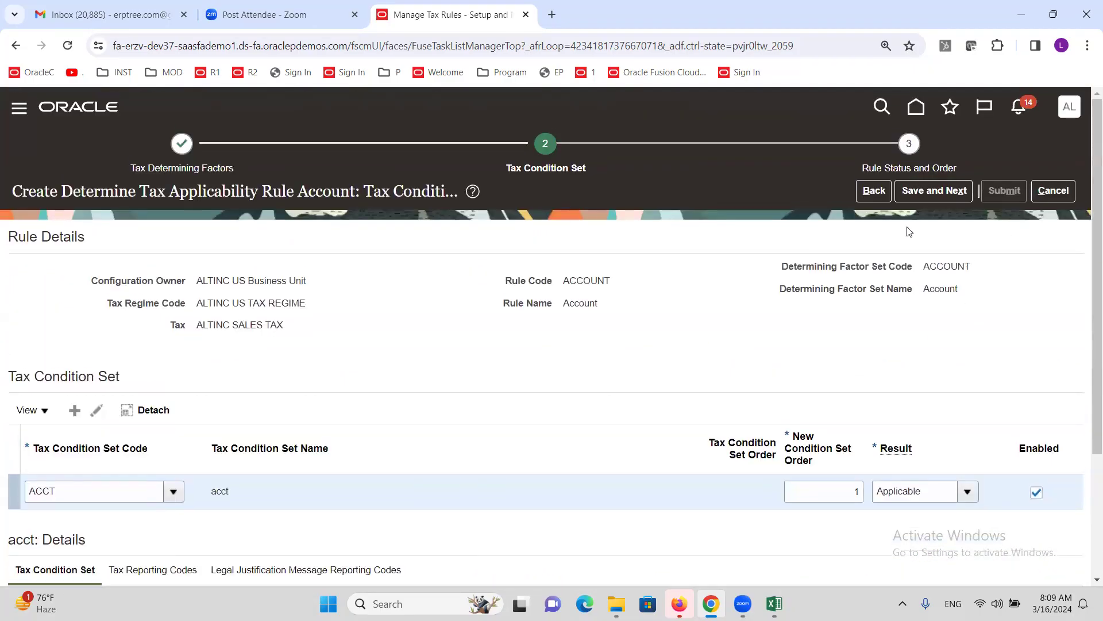
left_click(930, 192)
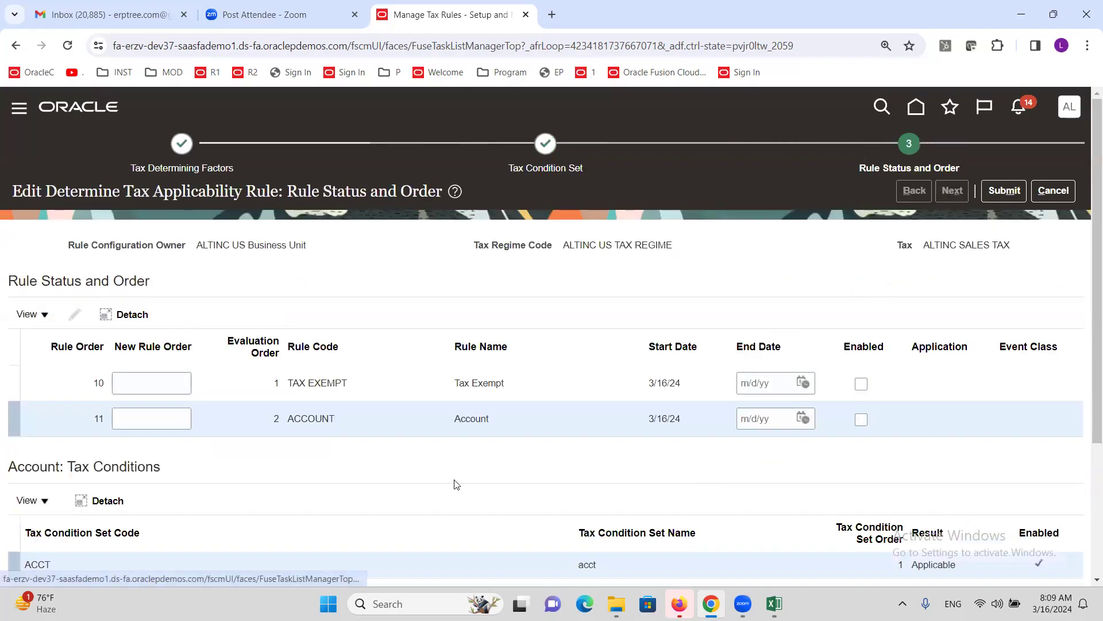
- Enable the ACCOUNT rule at order 11, leaving Tax Exempt at order 10 disabled
scroll(467, 451, "down", 3)
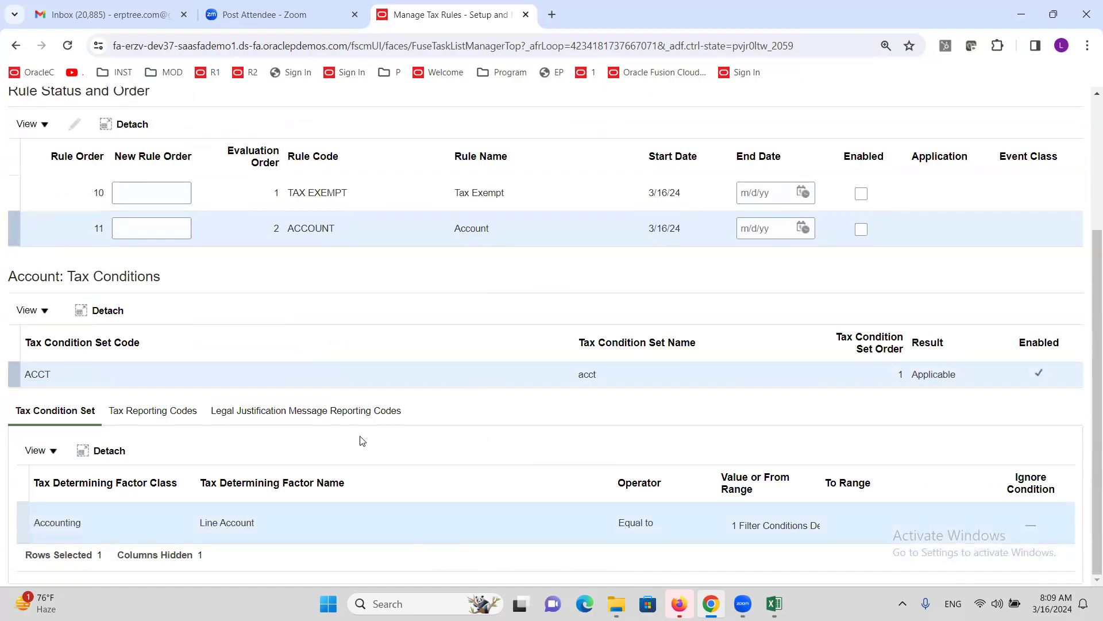
scroll(362, 438, "up", 3)
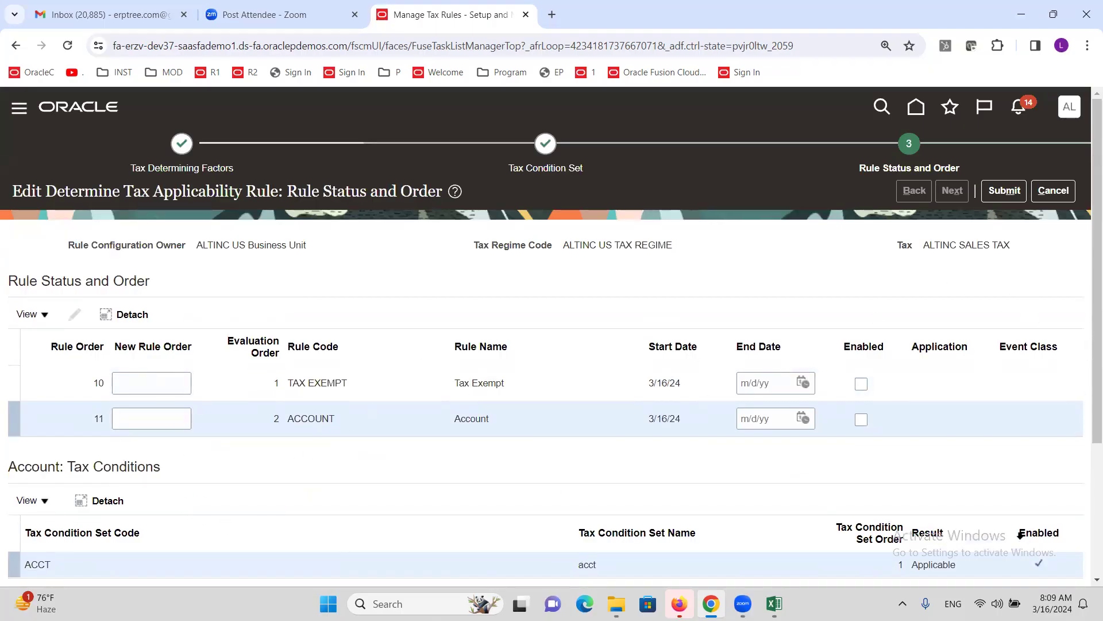
left_click(861, 420)
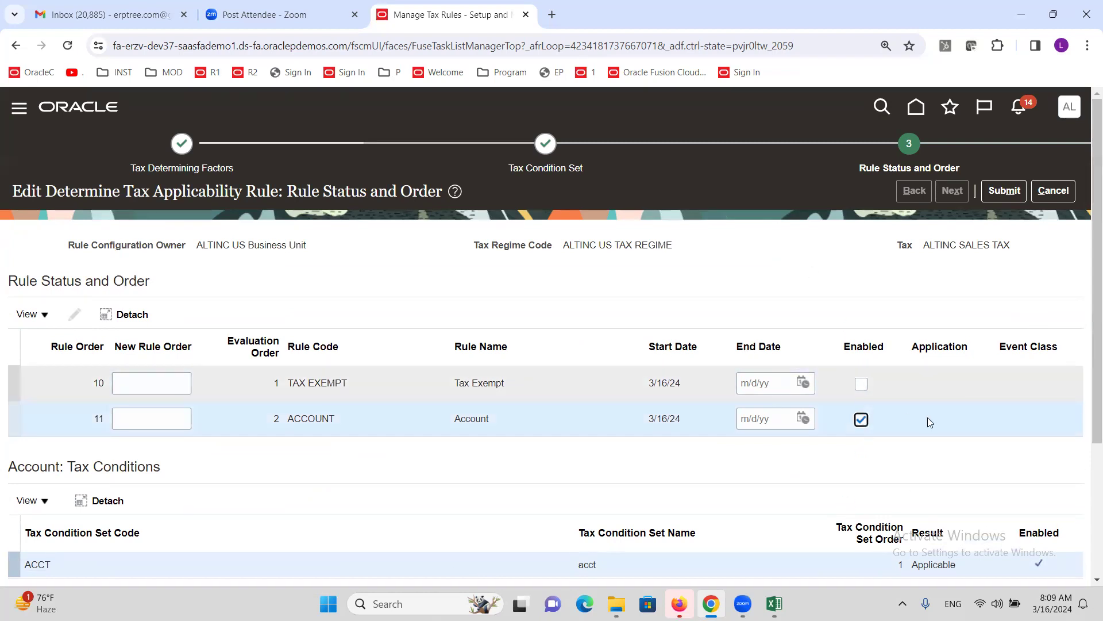
left_click(861, 384)
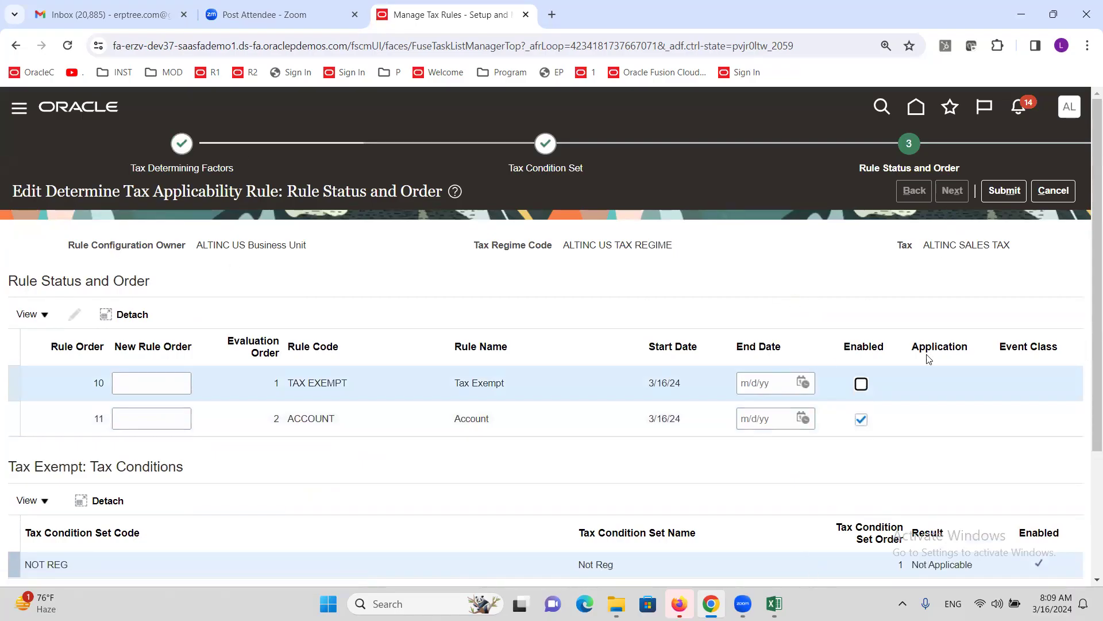
left_click(182, 143)
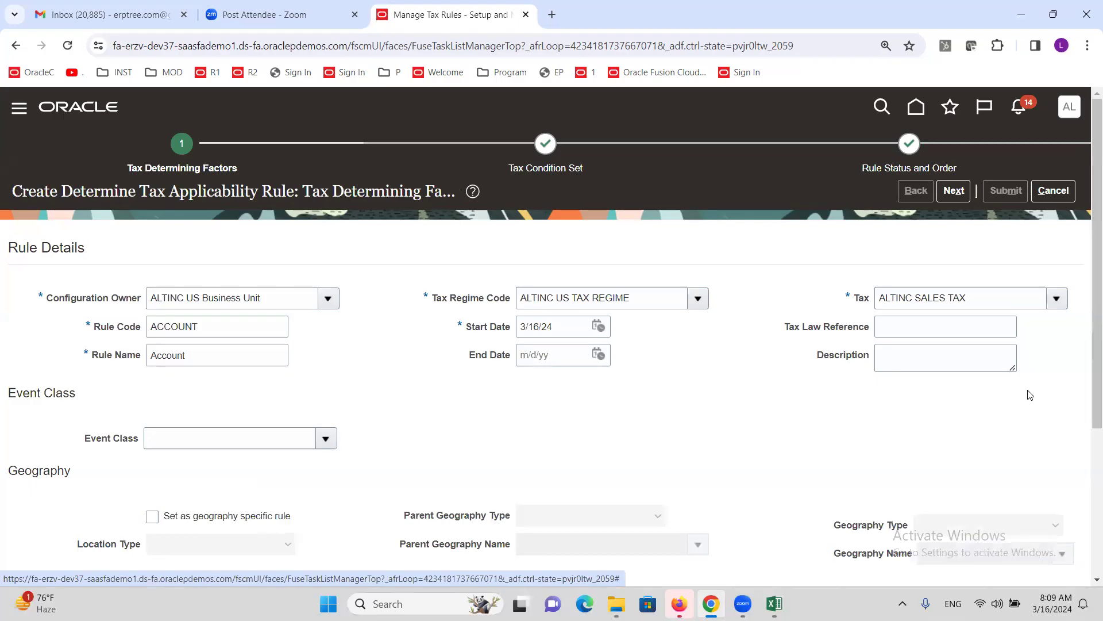
- Advance the ALTINC SALES TAX Account rule through the condition set and status pages, then submit it
triple_click(989, 298)
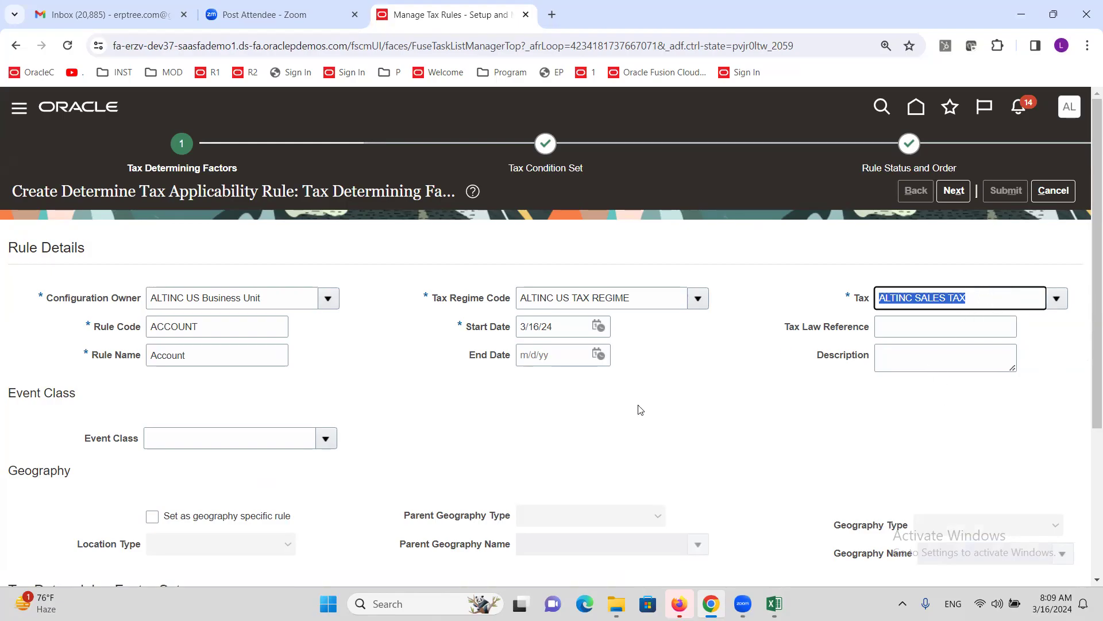
scroll(641, 409, "down", 3)
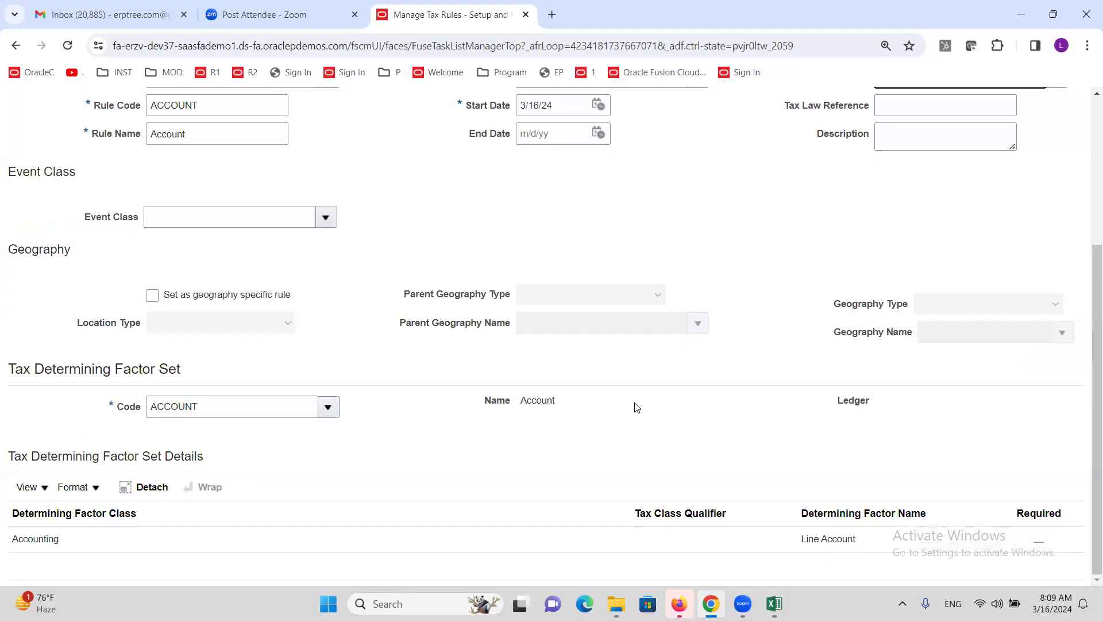
scroll(384, 417, "up", 3)
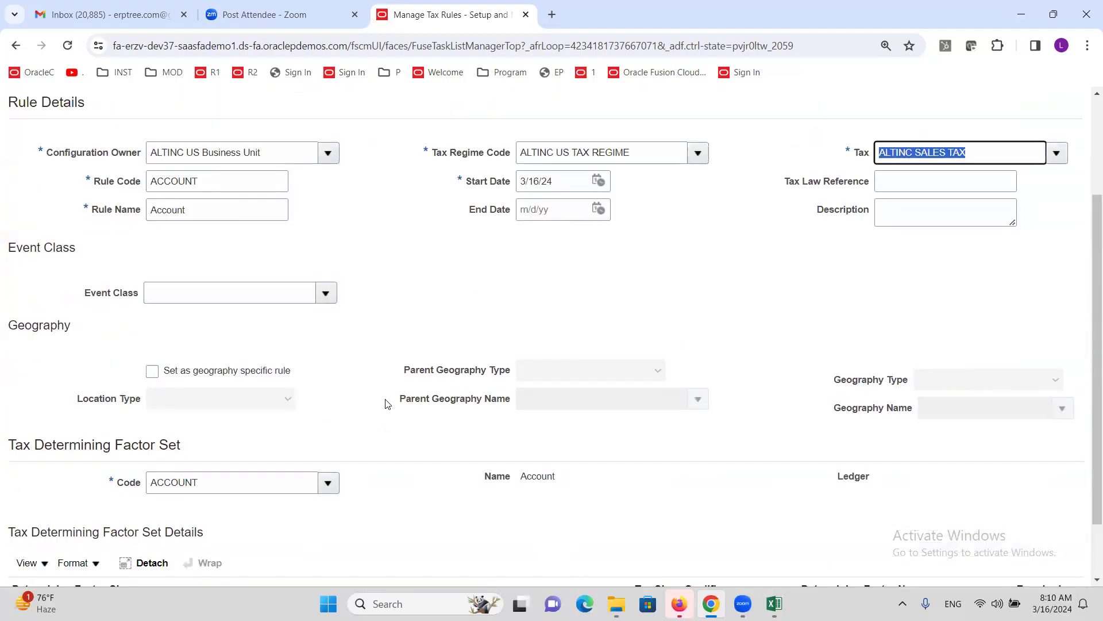
left_click(954, 190)
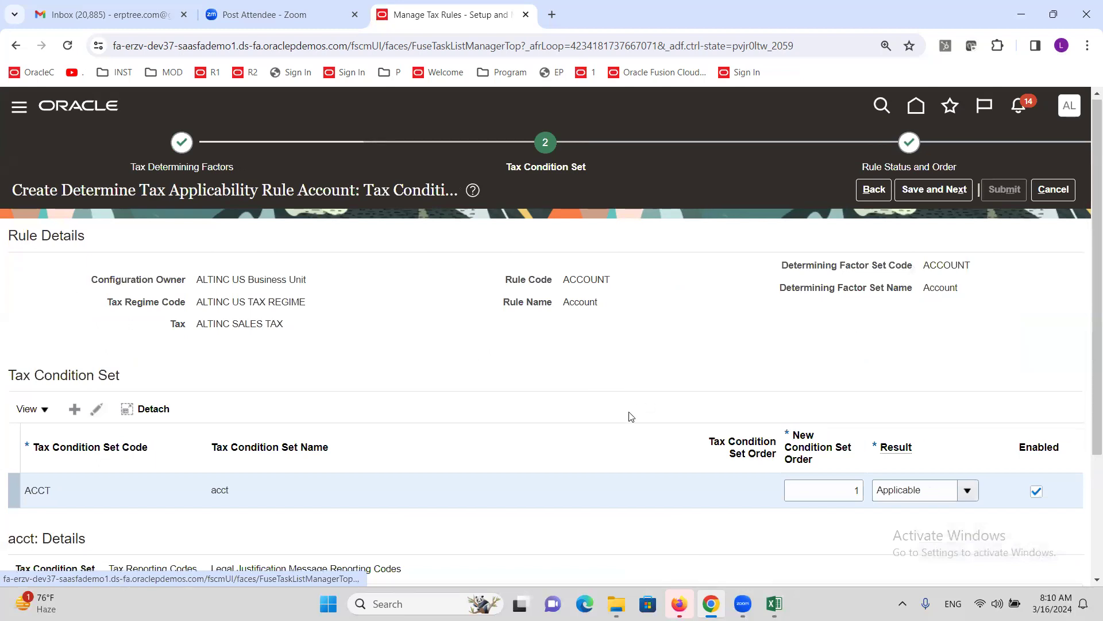
scroll(911, 318, "down", 3)
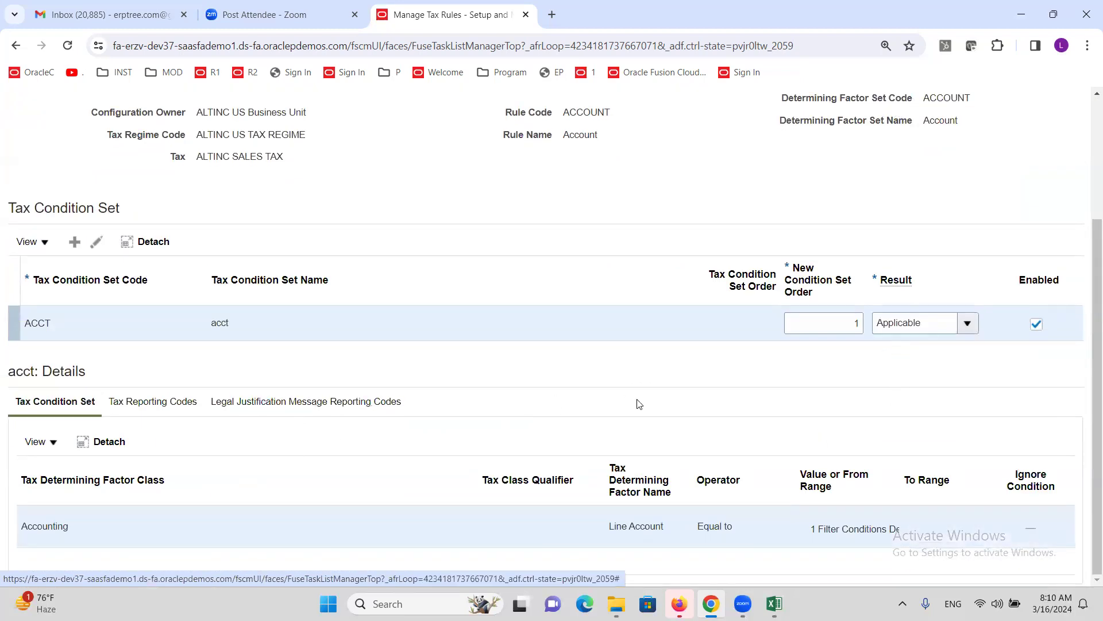
scroll(670, 377, "up", 1)
scroll(671, 374, "up", 3)
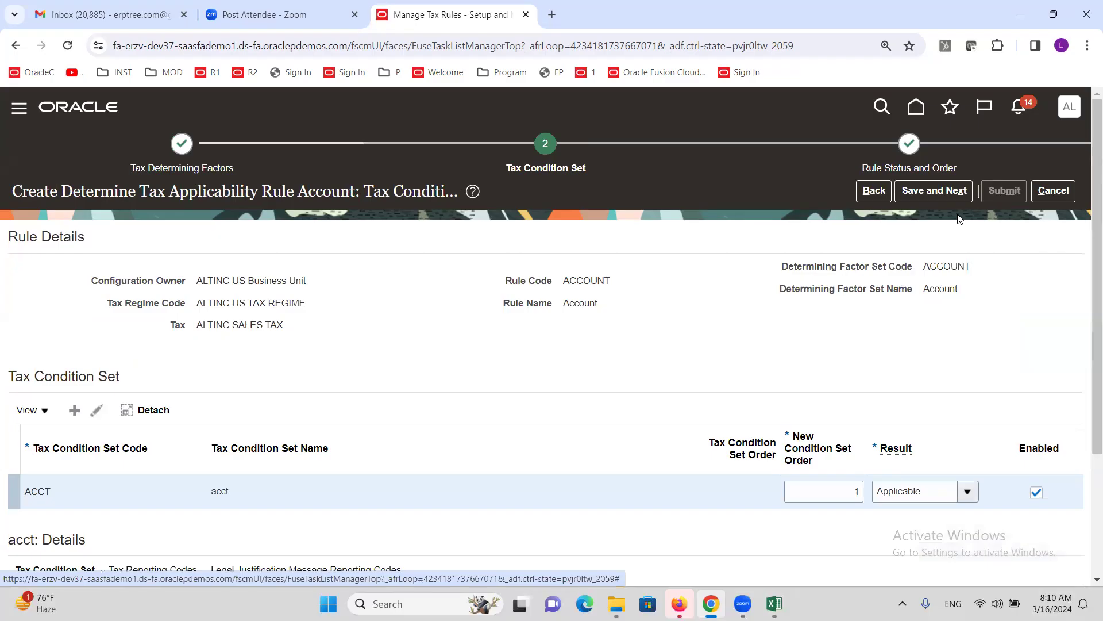
left_click(937, 193)
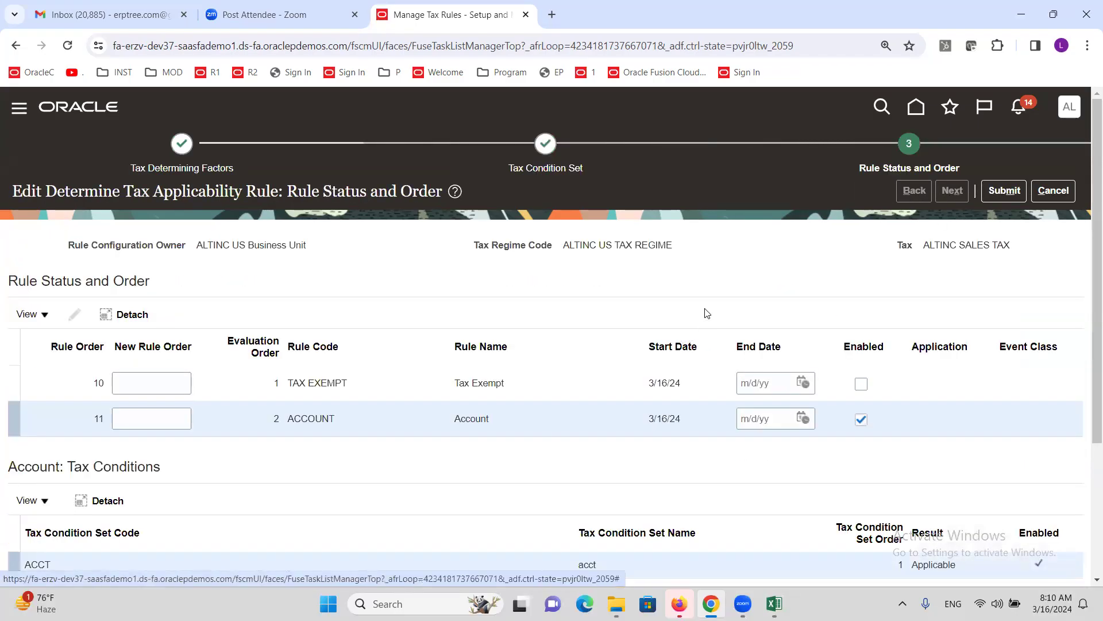
scroll(703, 313, "down", 3)
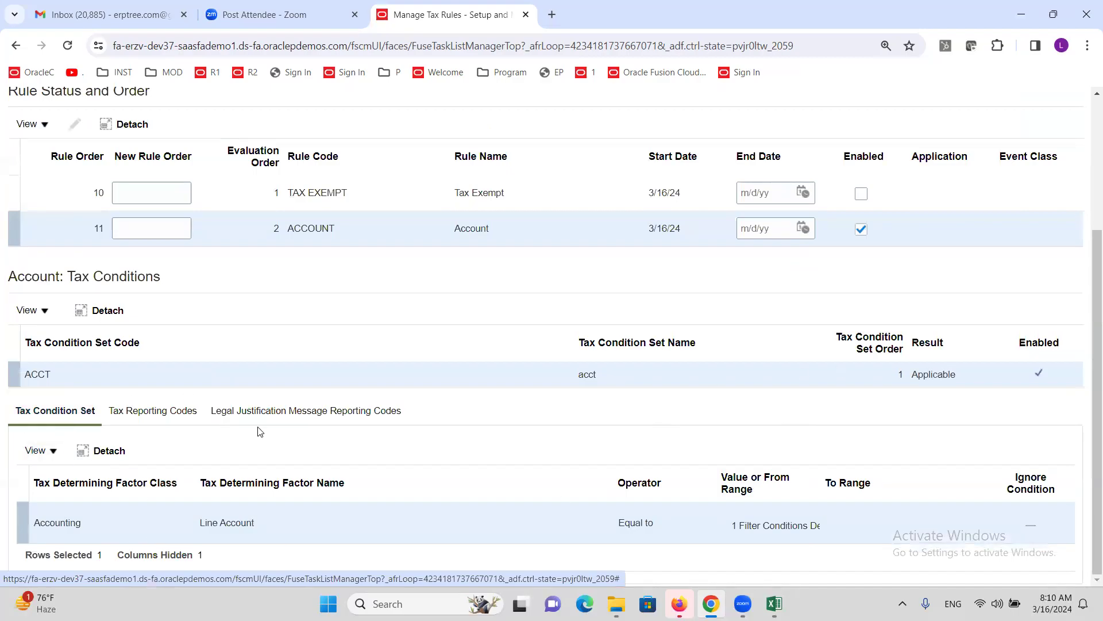
scroll(296, 396, "up", 1)
scroll(296, 396, "up", 3)
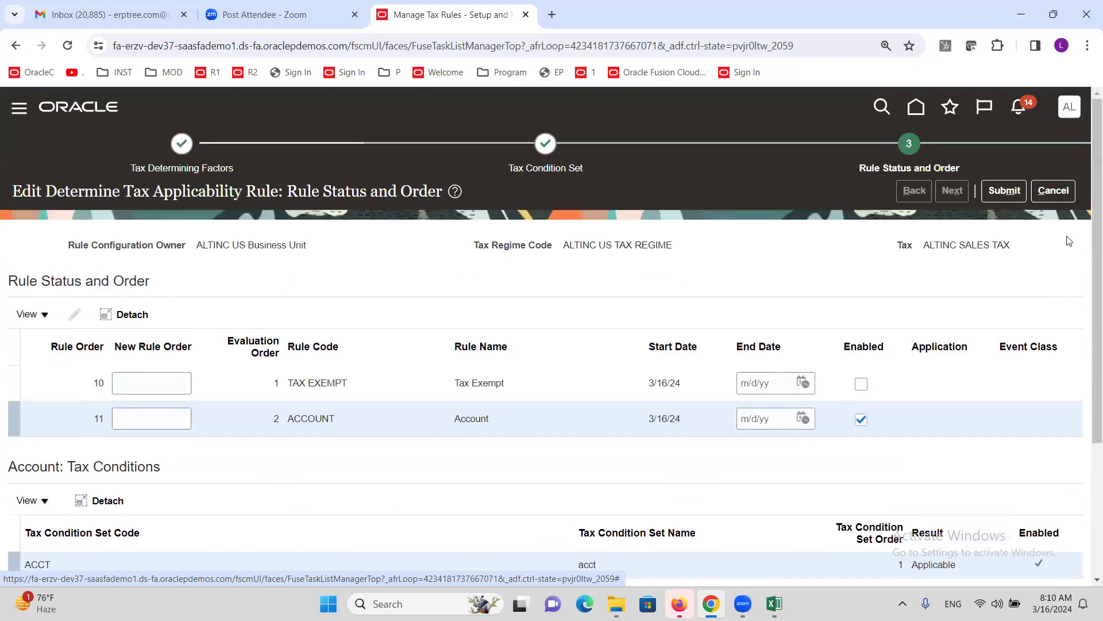
left_click(1006, 192)
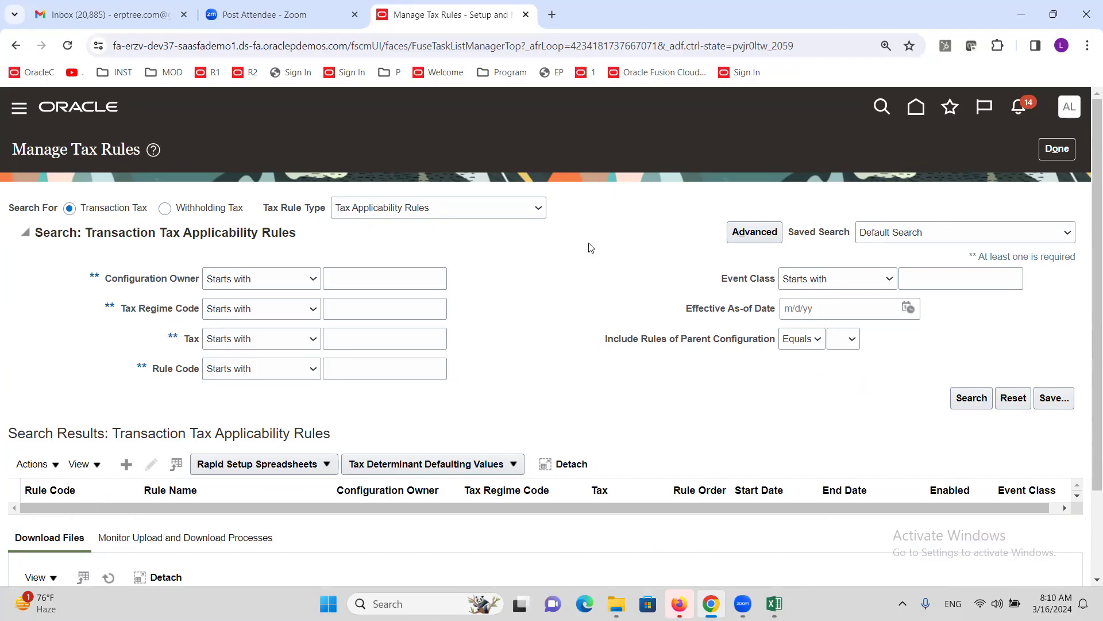
- Switch the Tax Rule Type search to Tax Rate Rules
left_click(536, 211)
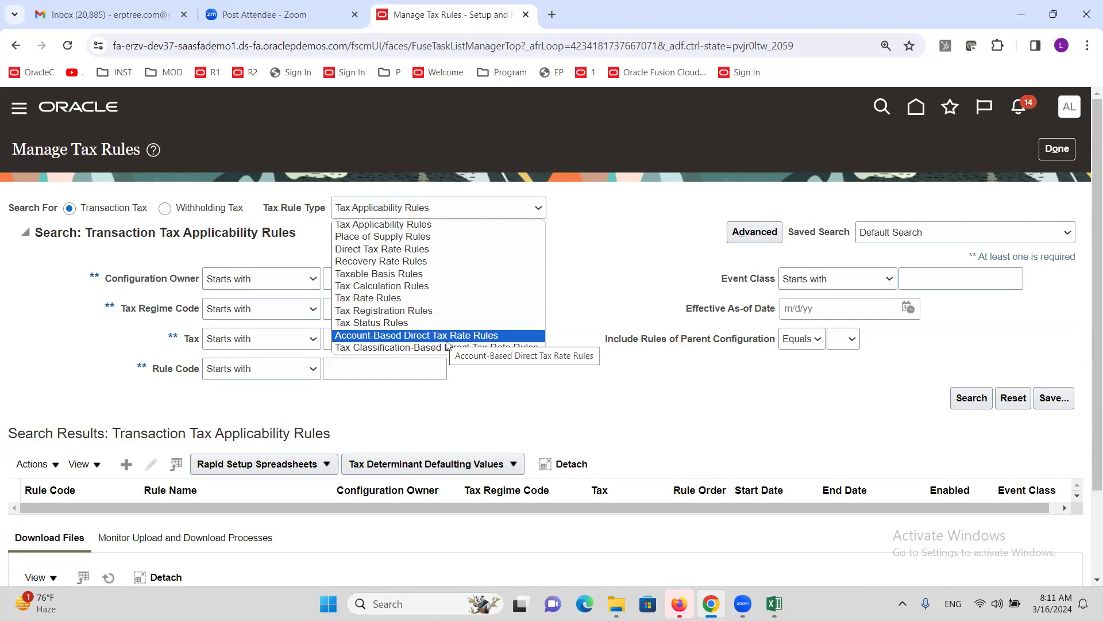
left_click(390, 298)
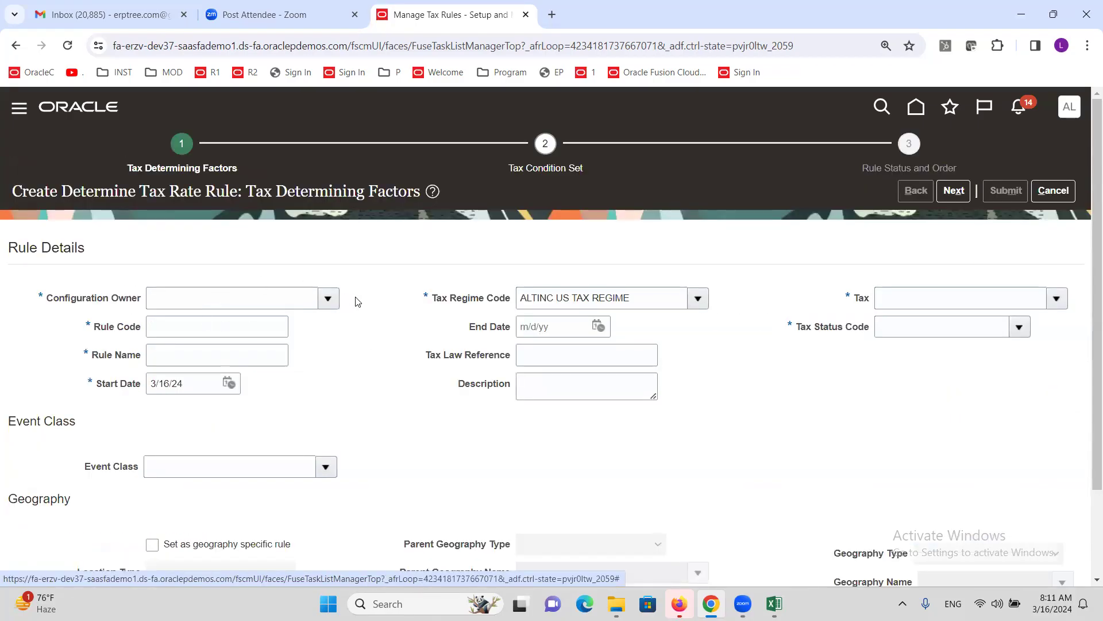
- Set owner ALTINC US Business Unit, rule code sdf and rule name sdfs
left_click(328, 298)
left_click(272, 364)
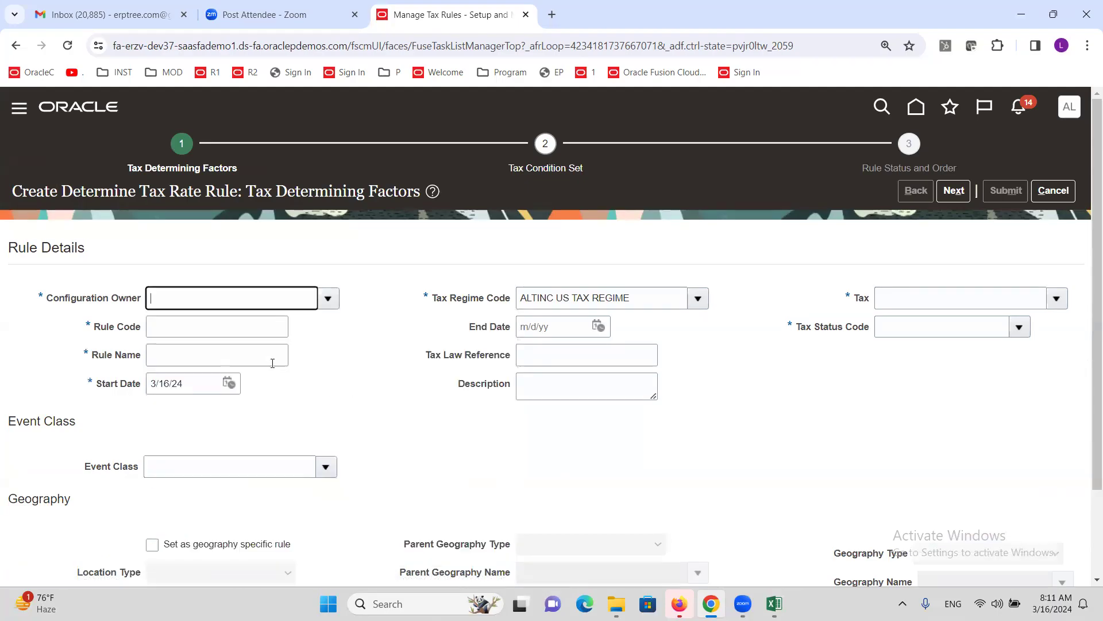
left_click(222, 338)
type("sdf")
left_click(220, 356)
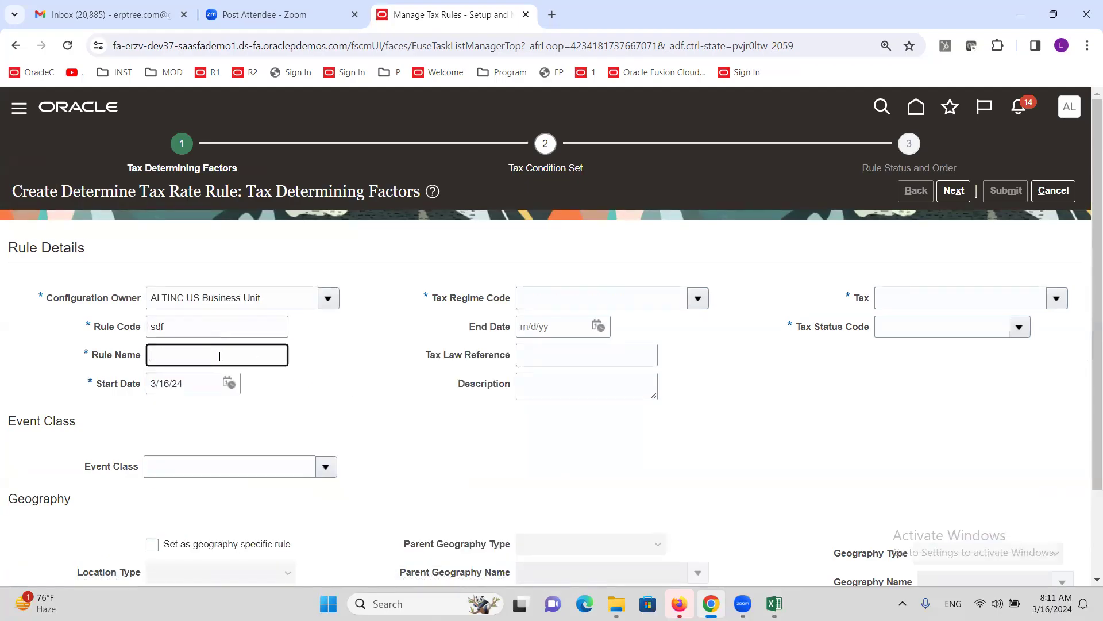
type("sdfs")
key("Tab")
- Choose regime ALTINC US TAX REGIME, tax ALTINC SALES TAX and status ALTINC STD
left_click(697, 298)
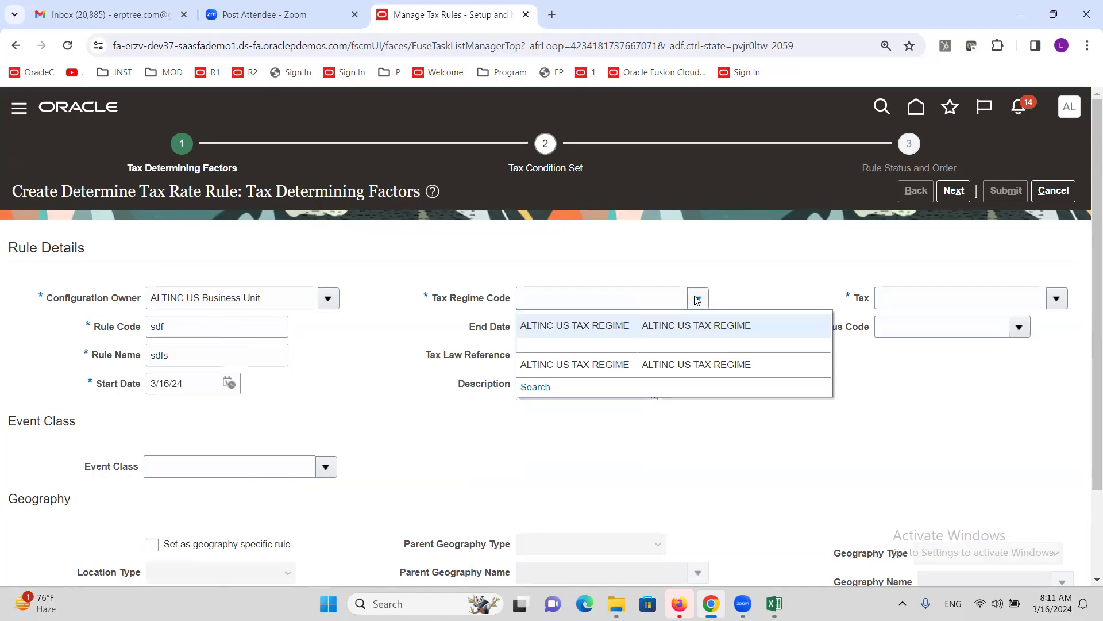
left_click(627, 326)
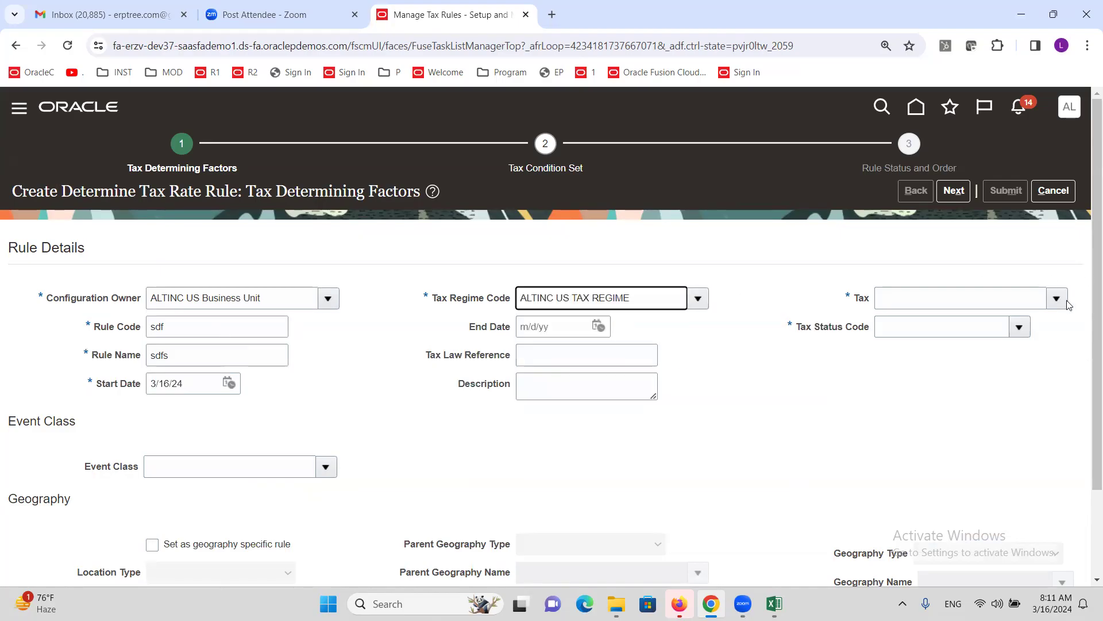
left_click(1057, 298)
left_click(811, 325)
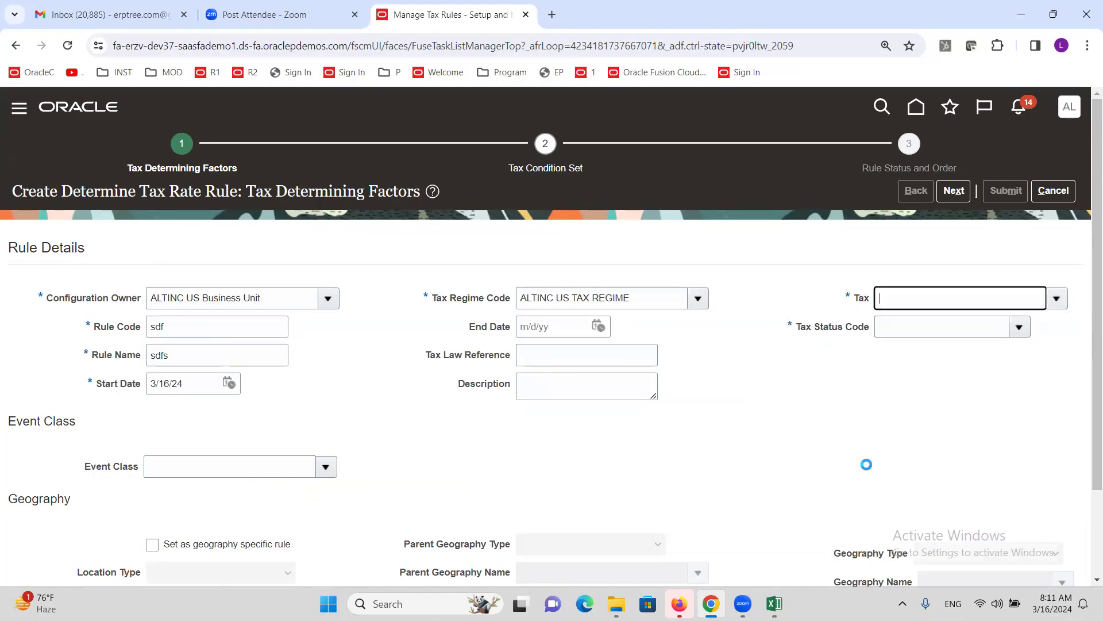
left_click(1019, 327)
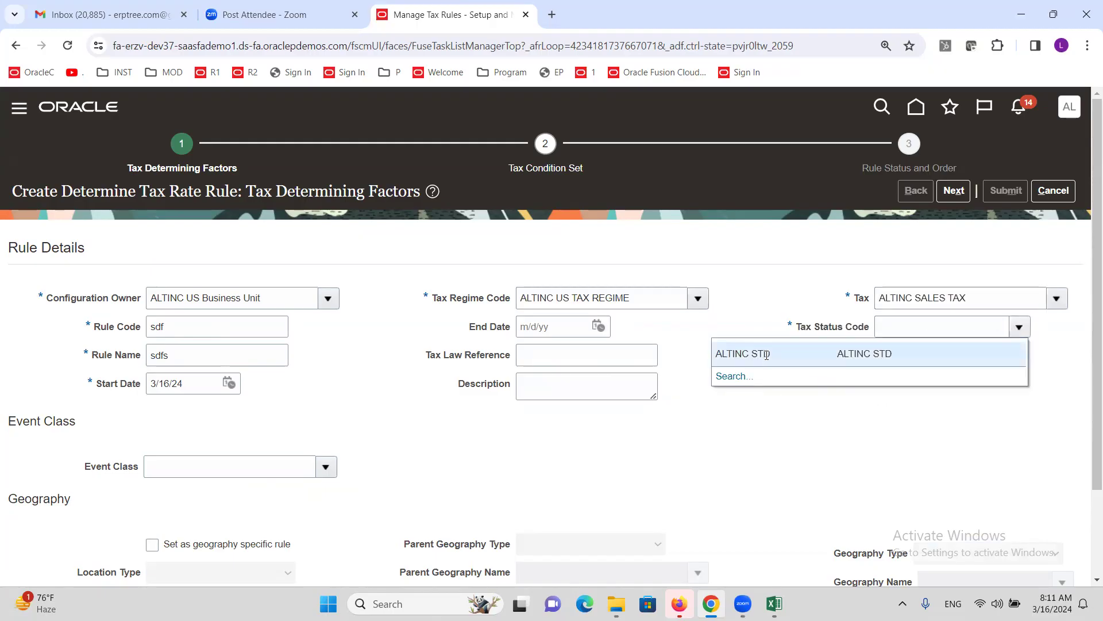
left_click(766, 355)
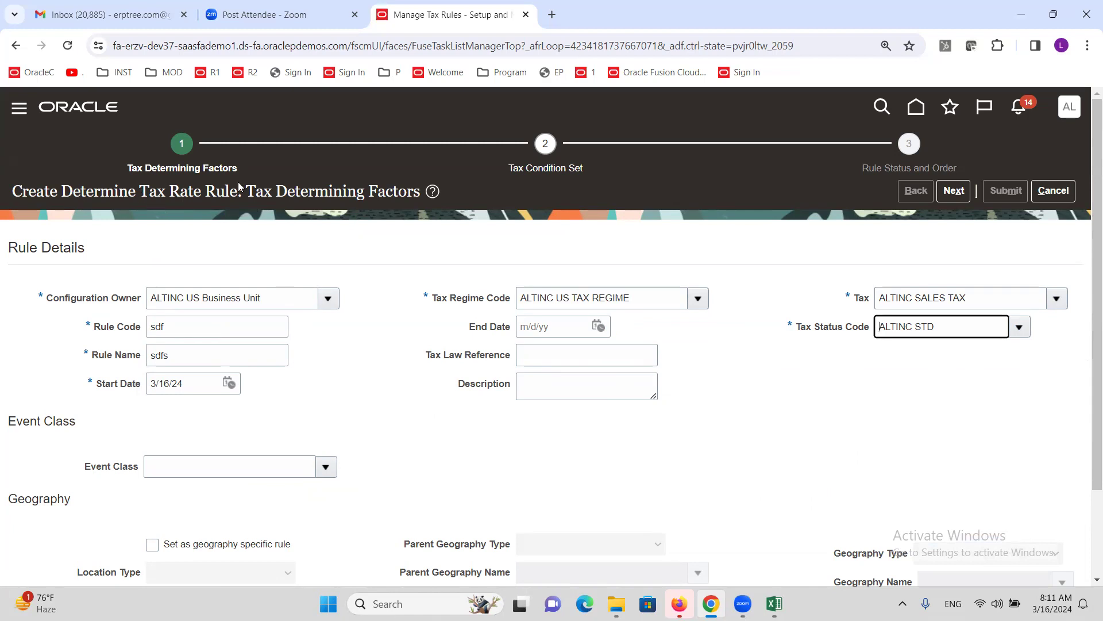
scroll(374, 384, "down", 2)
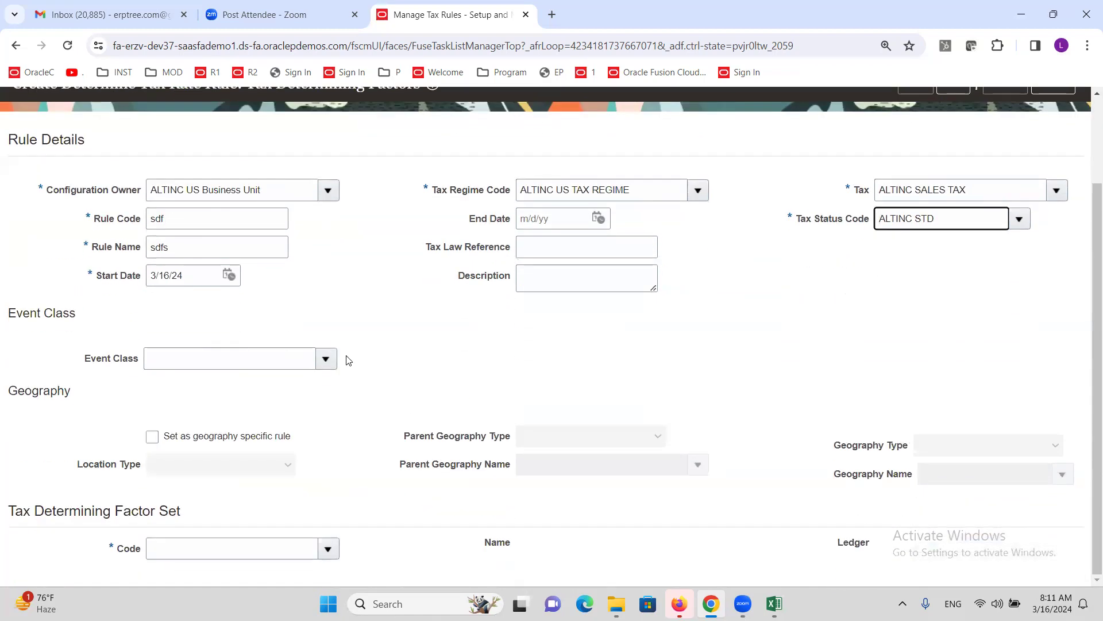
left_click(328, 550)
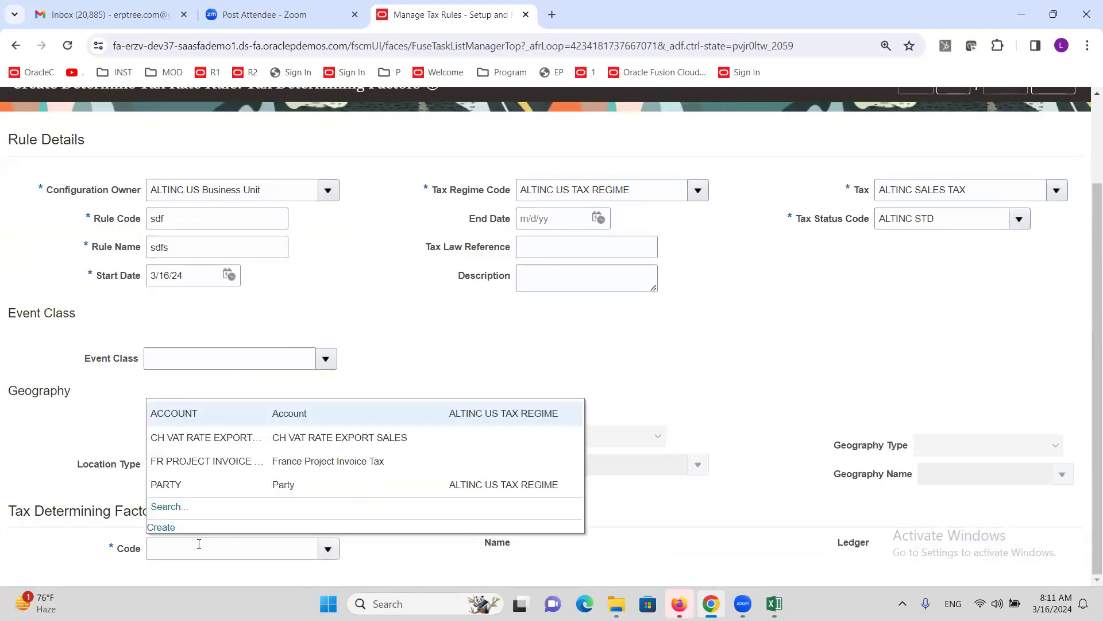
- Create factor set DSF (sdf) on ALTINC US Primary Ledger with Accounting factor Line Account
left_click(167, 527)
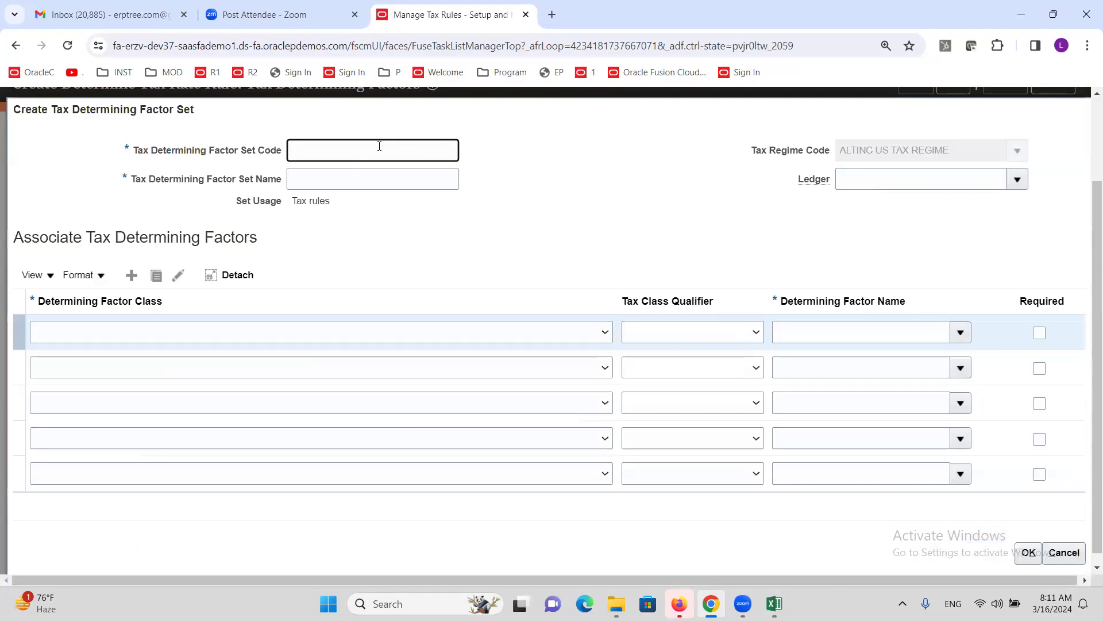
type("dsf")
key("Tab")
key("Tab")
left_click(1017, 182)
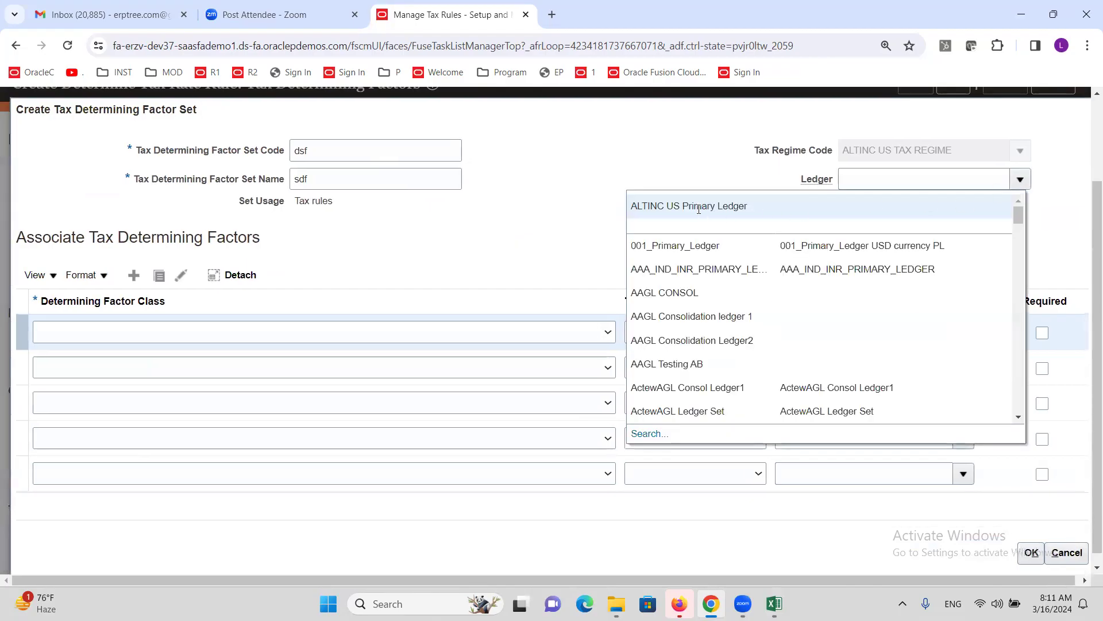
left_click(688, 218)
left_click(606, 335)
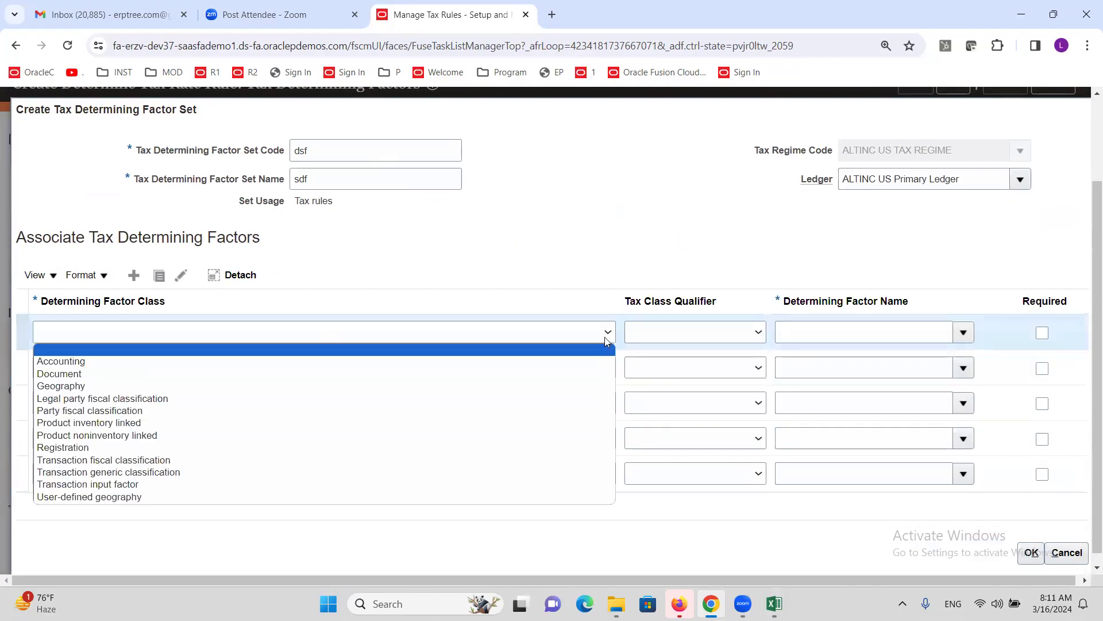
left_click(150, 364)
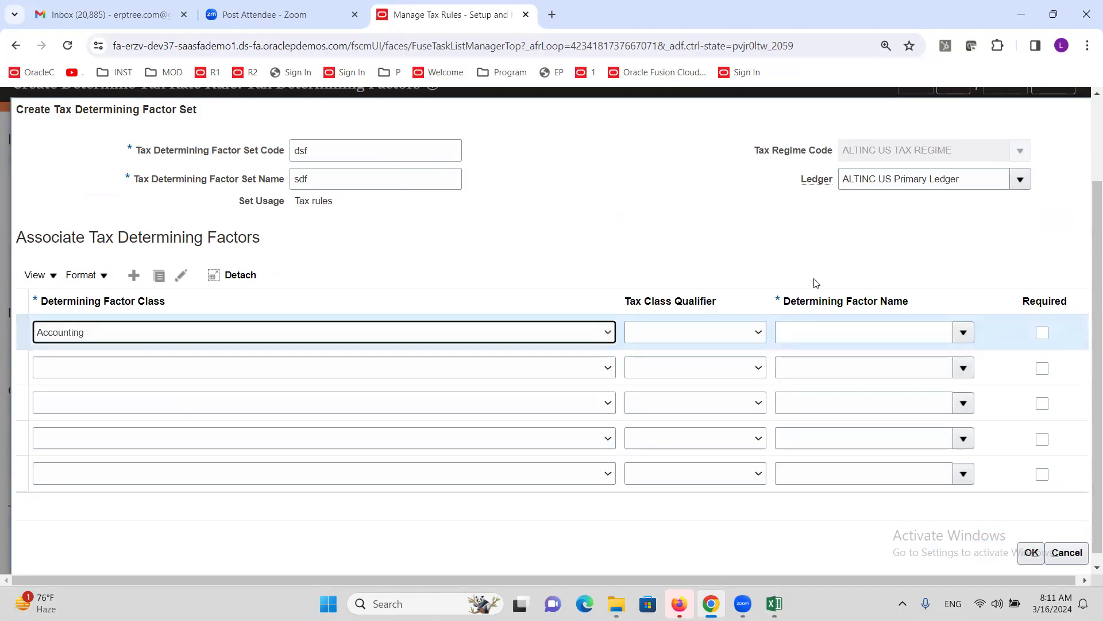
left_click(968, 334)
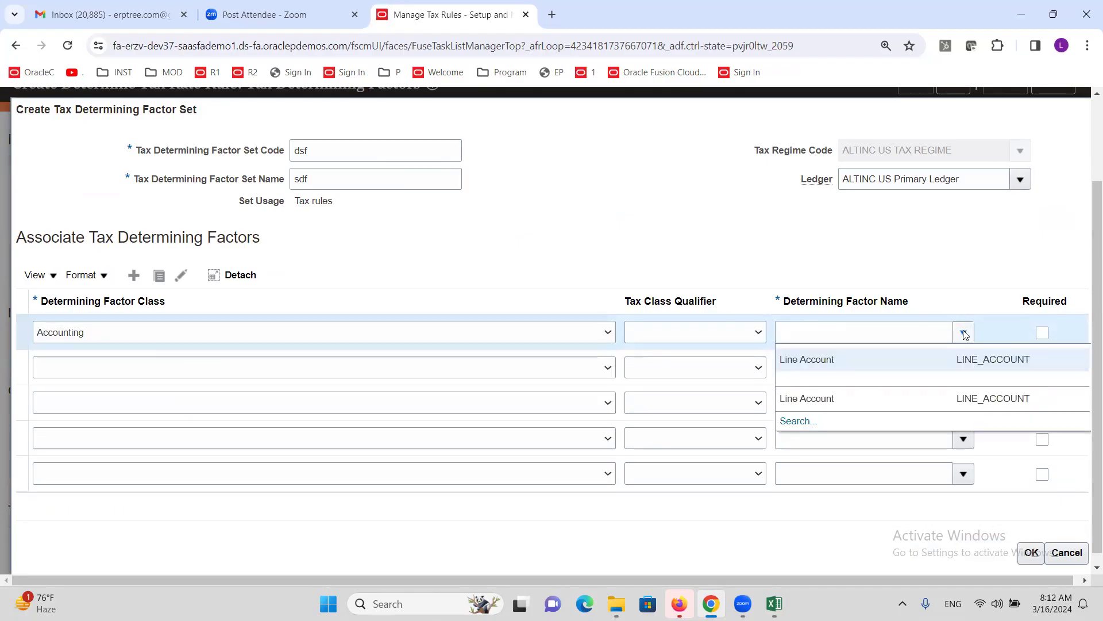
left_click(1052, 333)
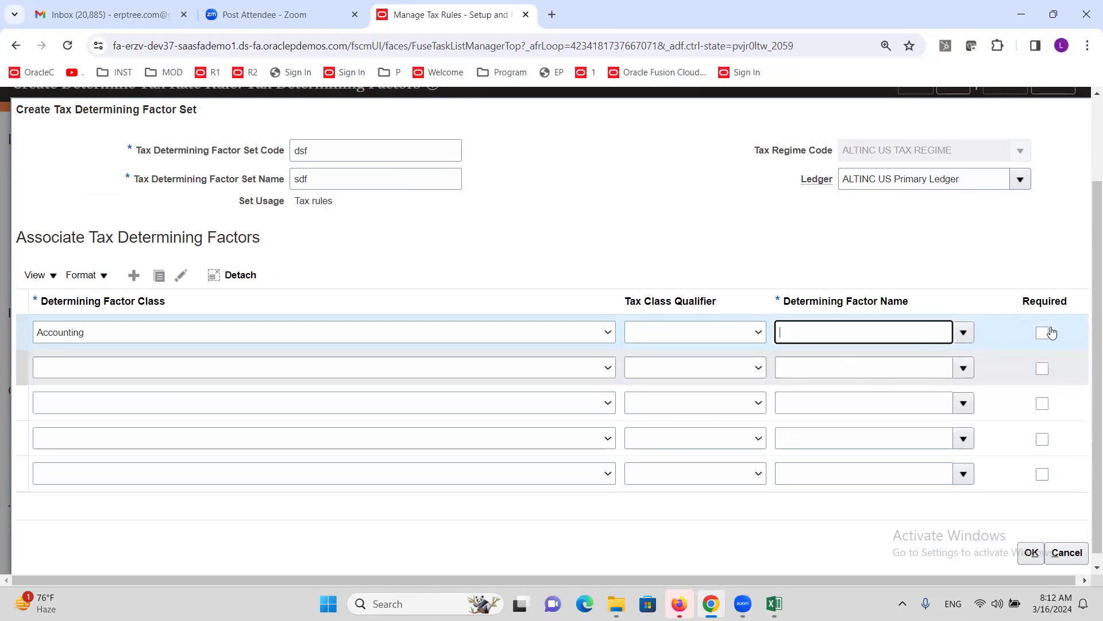
left_click(1031, 553)
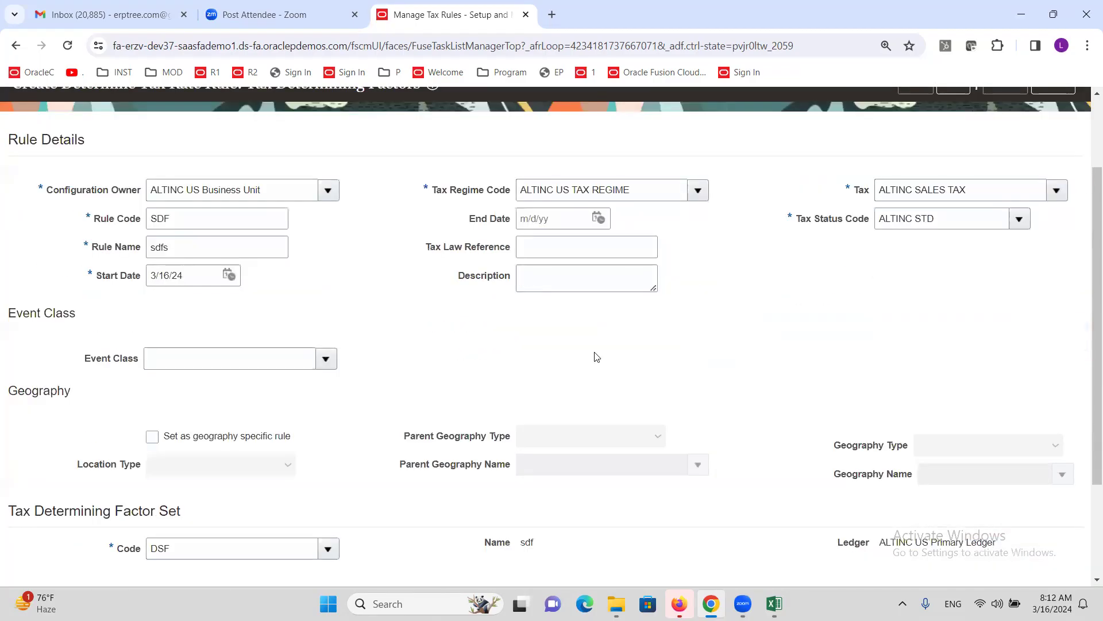
scroll(596, 357, "up", 2)
- Start a new tax condition set with code DFS and name sdf
left_click(954, 190)
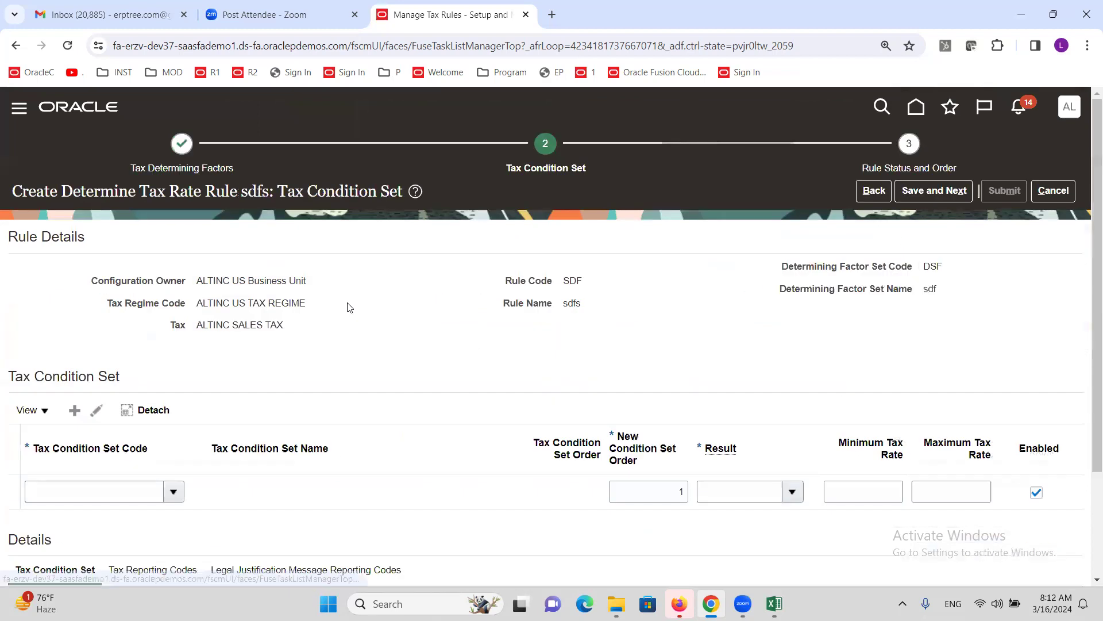
scroll(228, 510, "down", 1)
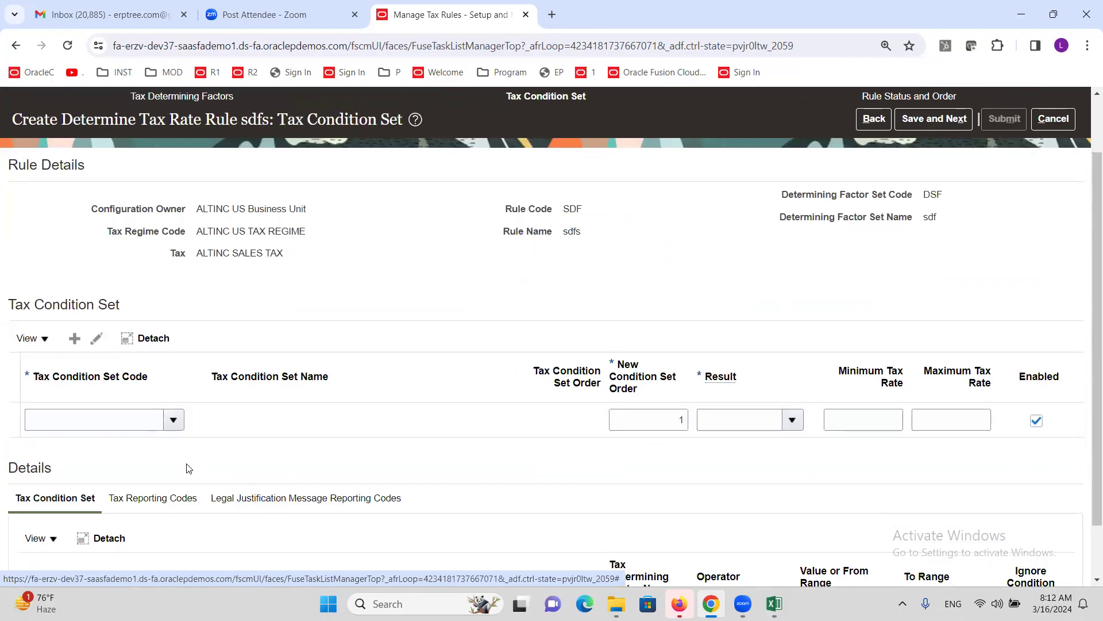
left_click(175, 425)
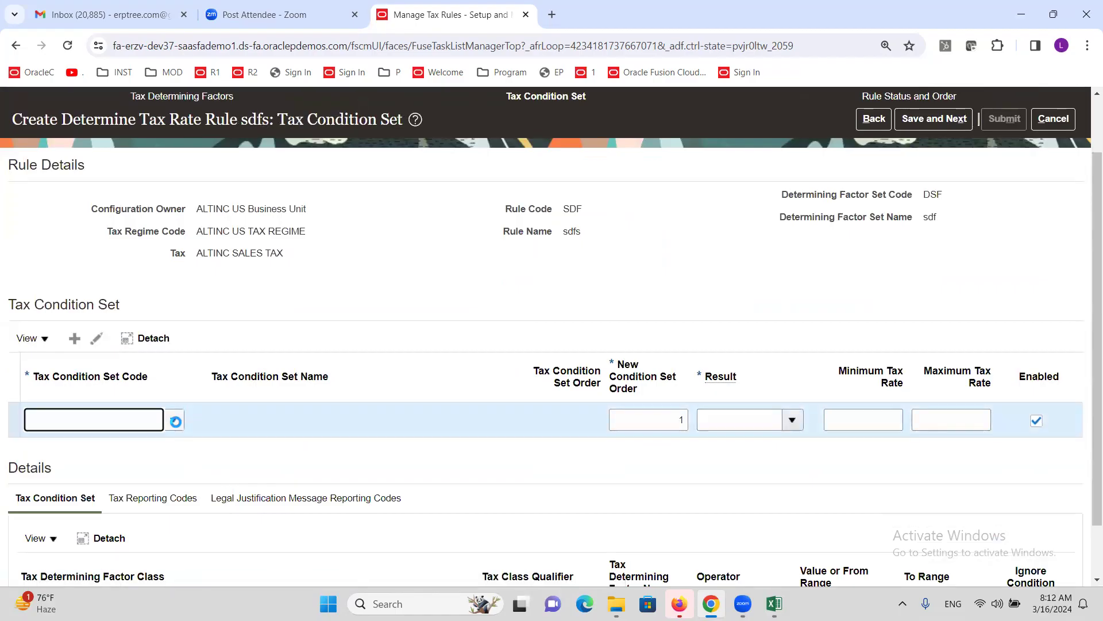
left_click(40, 489)
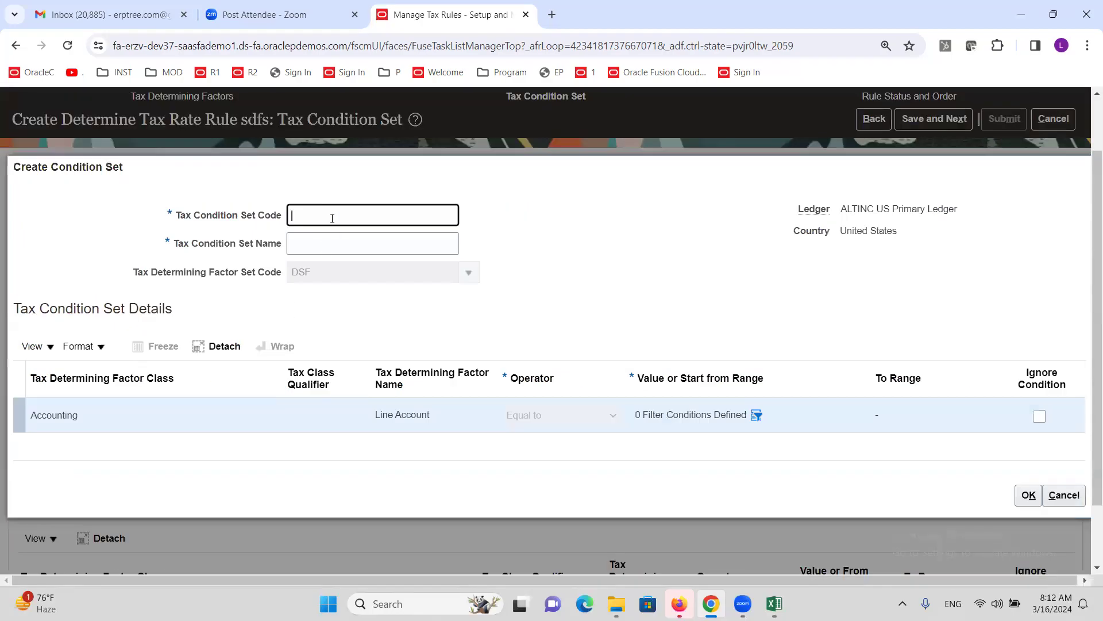
type("dfs")
key("Tab")
key("Tab")
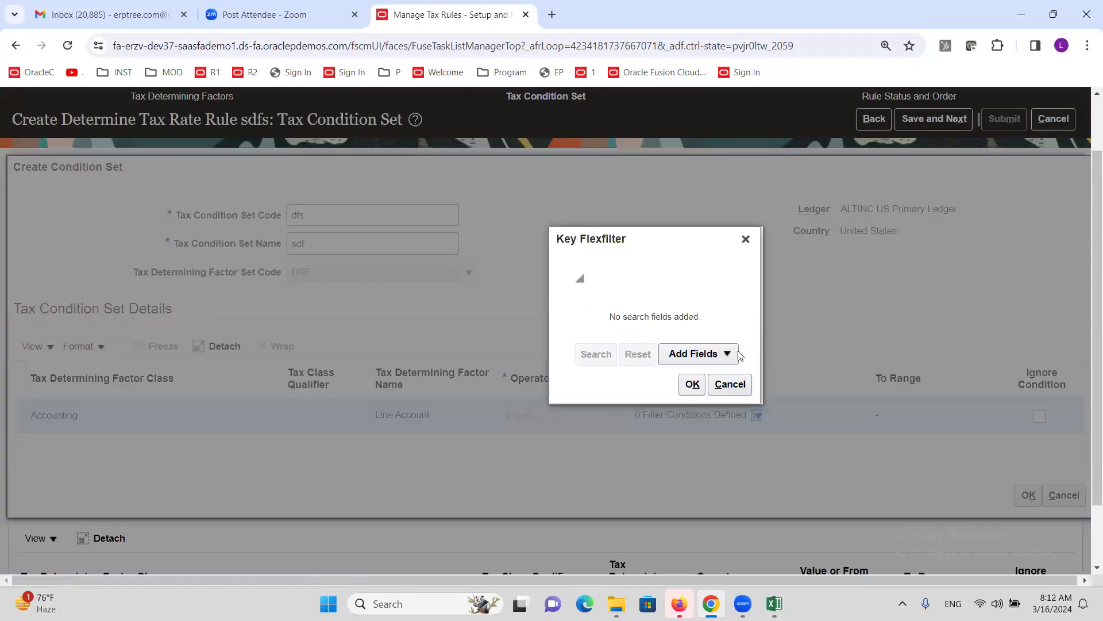
- Add a Line Account filter on one account value and save the DFS condition set
left_click(740, 355)
left_click(723, 381)
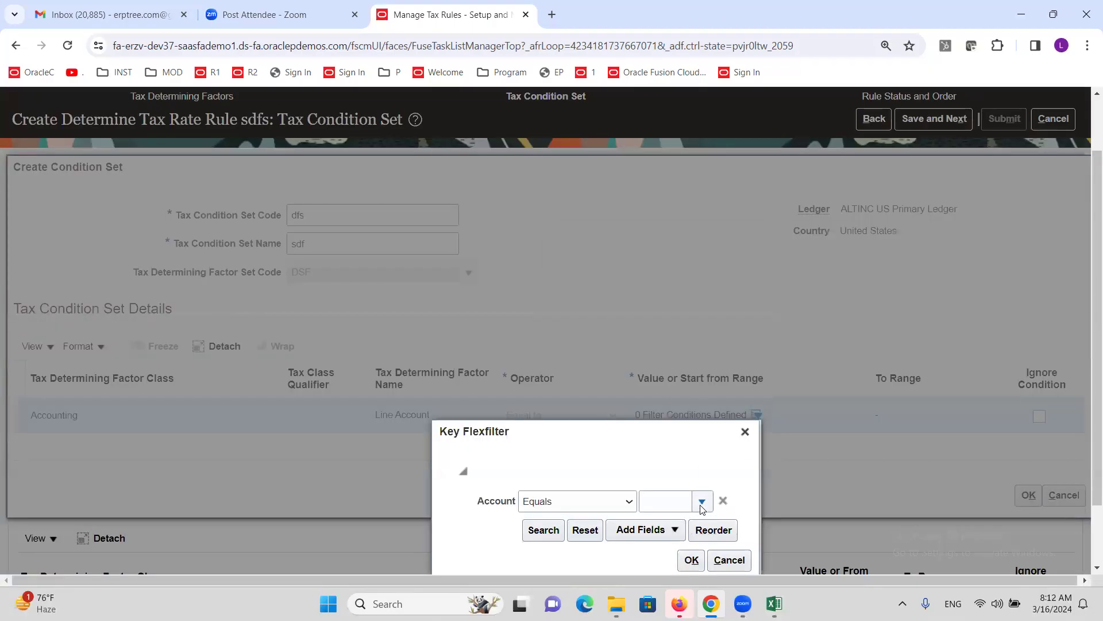
left_click(702, 503)
left_click(678, 262)
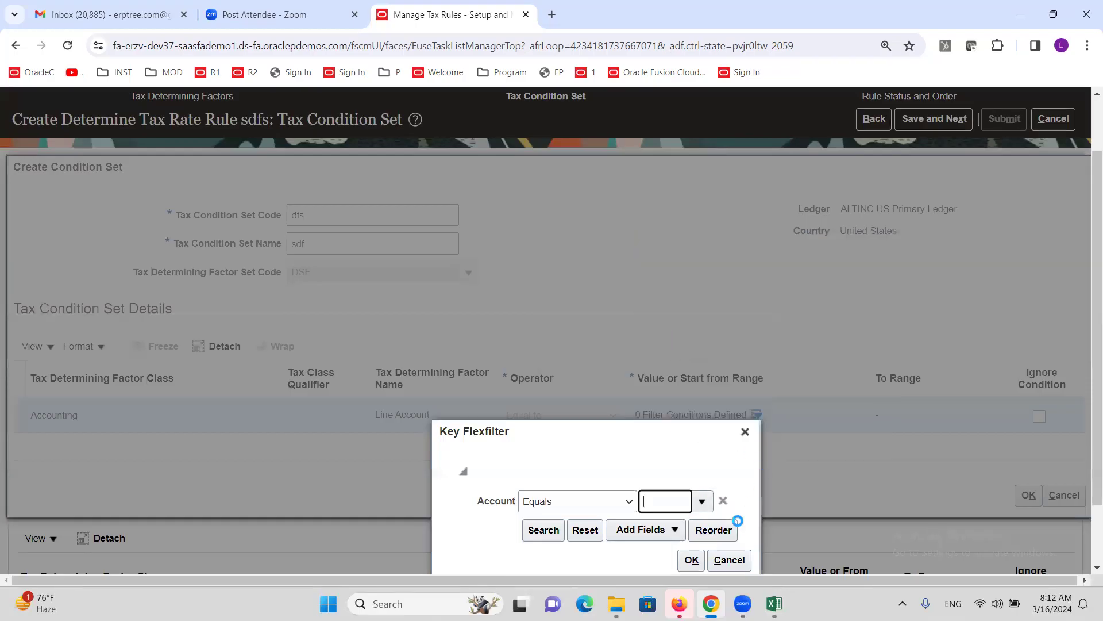
left_click(691, 559)
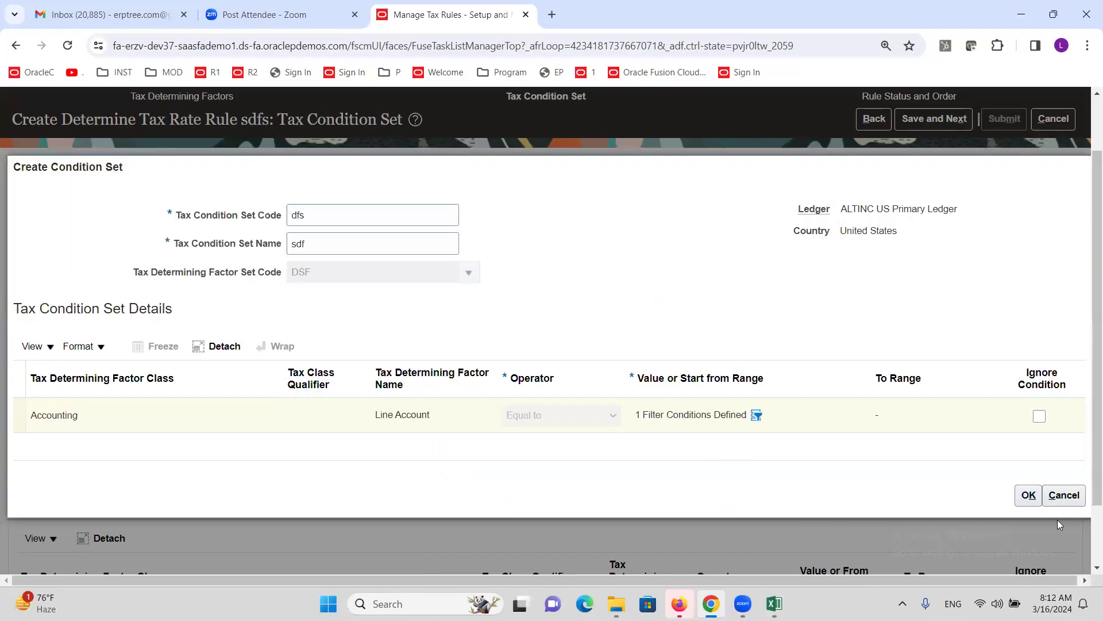
left_click(1030, 498)
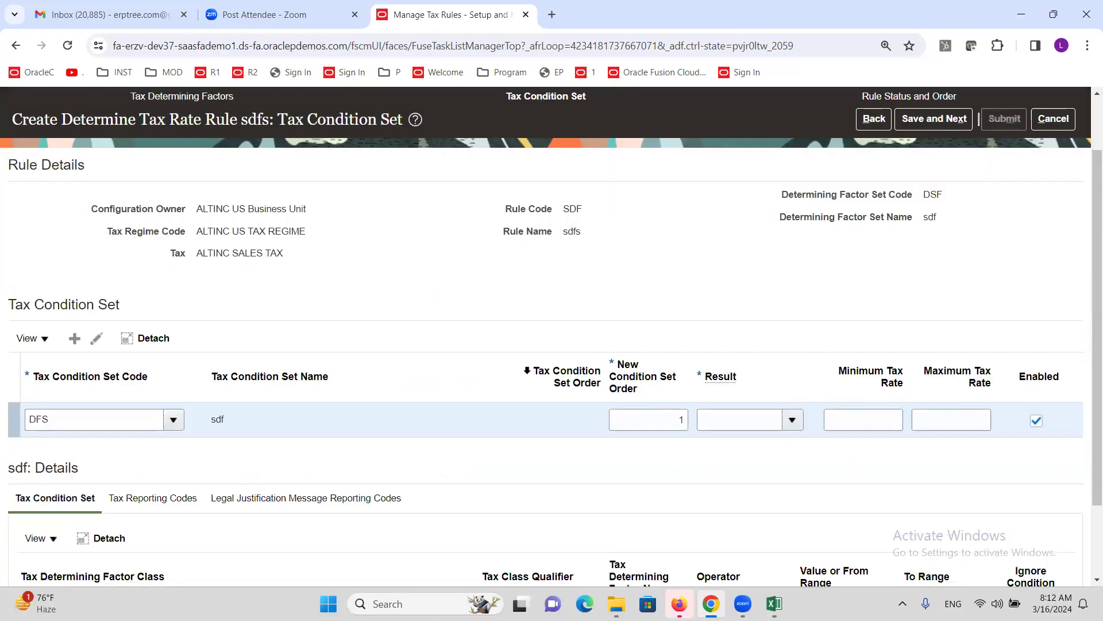
- Set the DFS condition set's result to ALTINC@10% and save to reach the status step
left_click(793, 419)
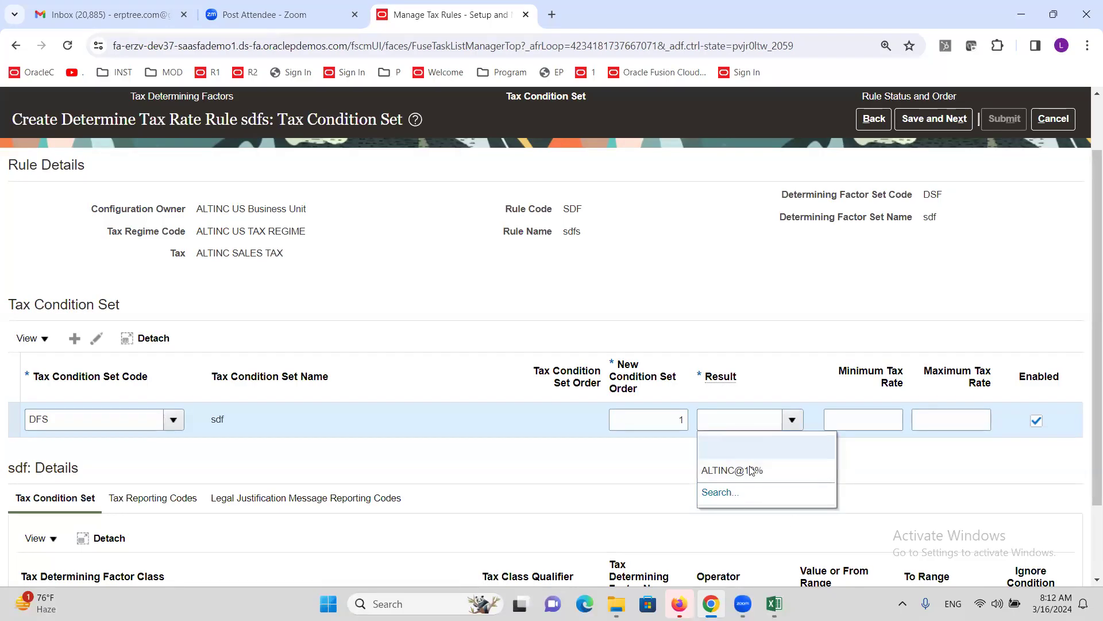
left_click_drag(144, 117, 247, 128)
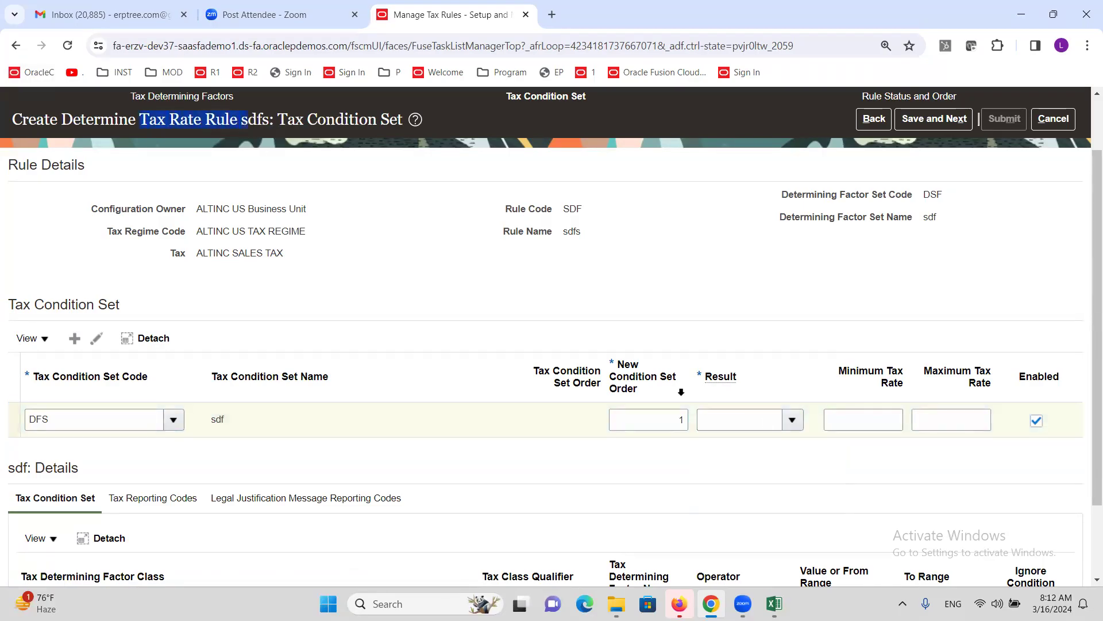
left_click(793, 419)
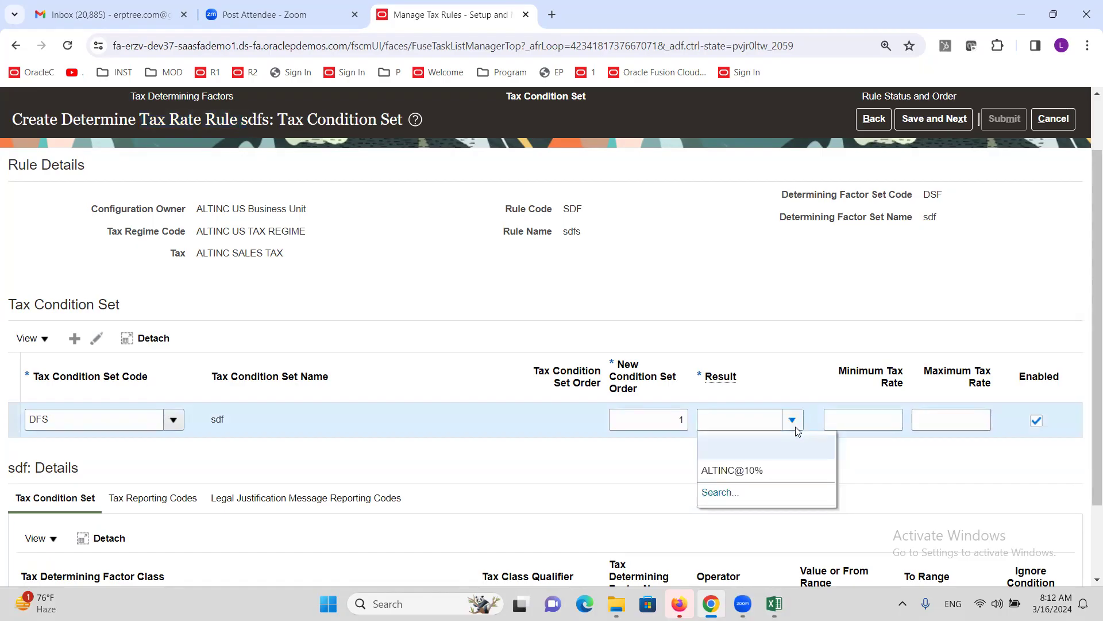
left_click(737, 469)
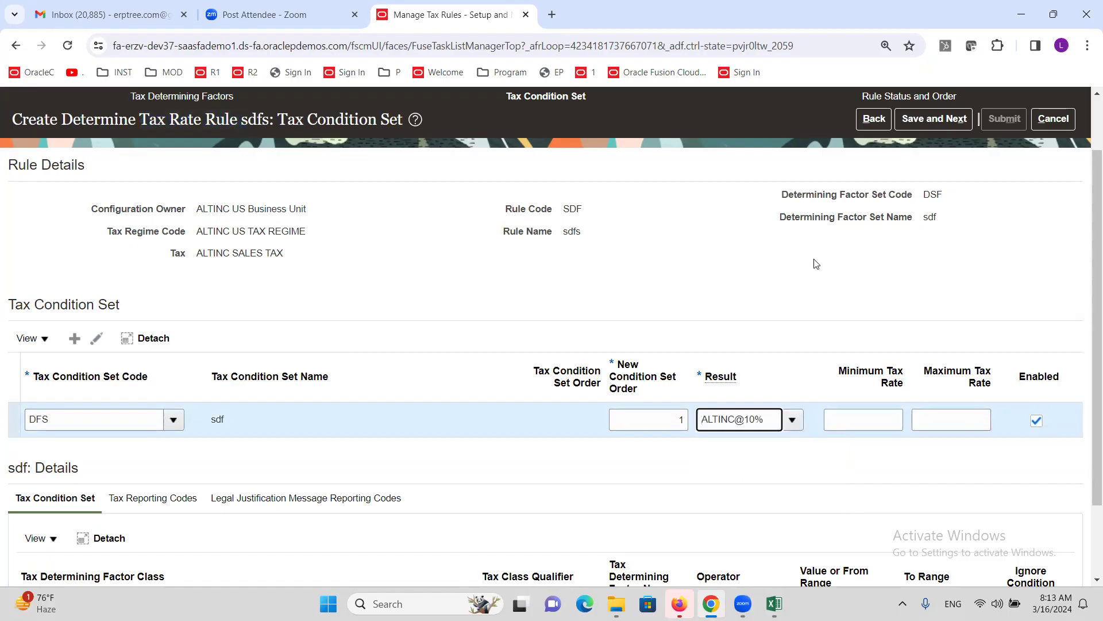
scroll(745, 311, "down", 2)
scroll(745, 311, "up", 3)
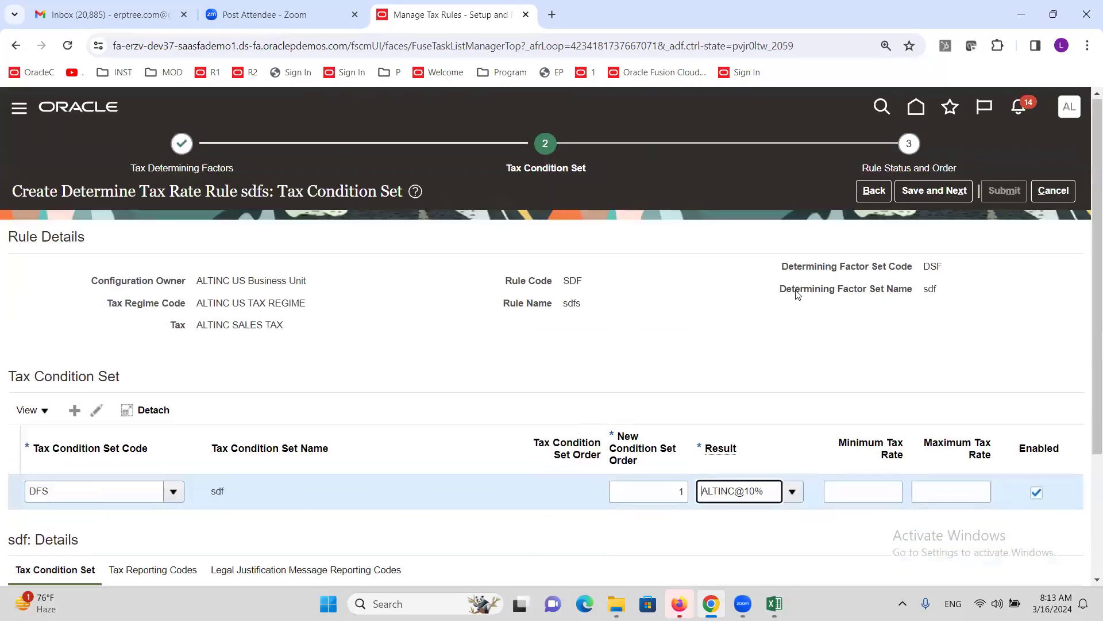
left_click(926, 194)
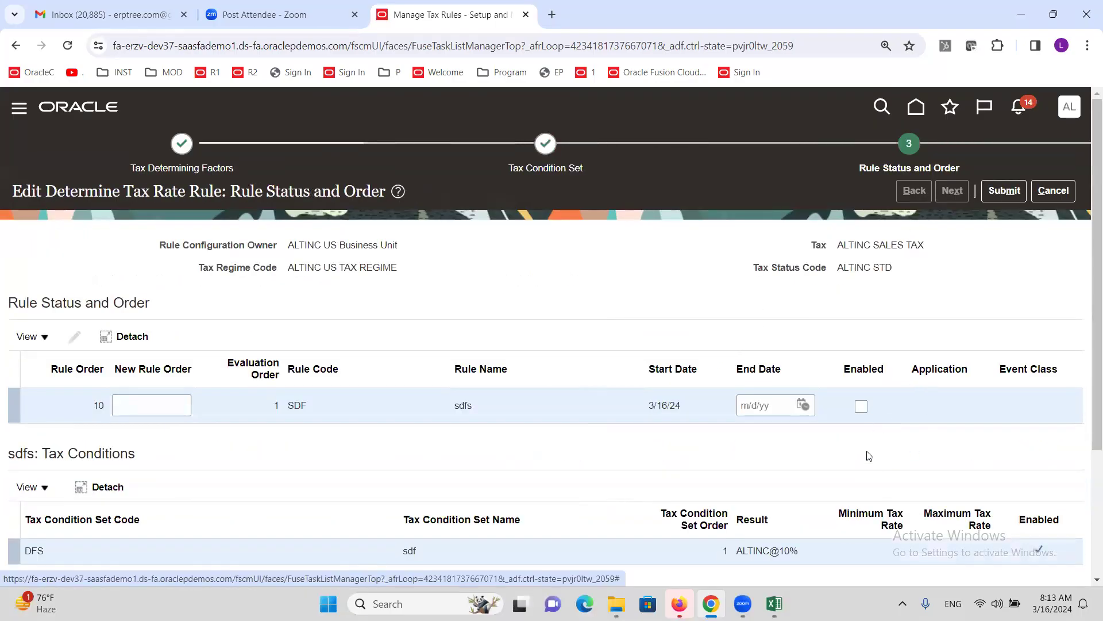
- Enable and submit the sdfs tax rate rule, close the tax rules page, and return to Excel
left_click(861, 406)
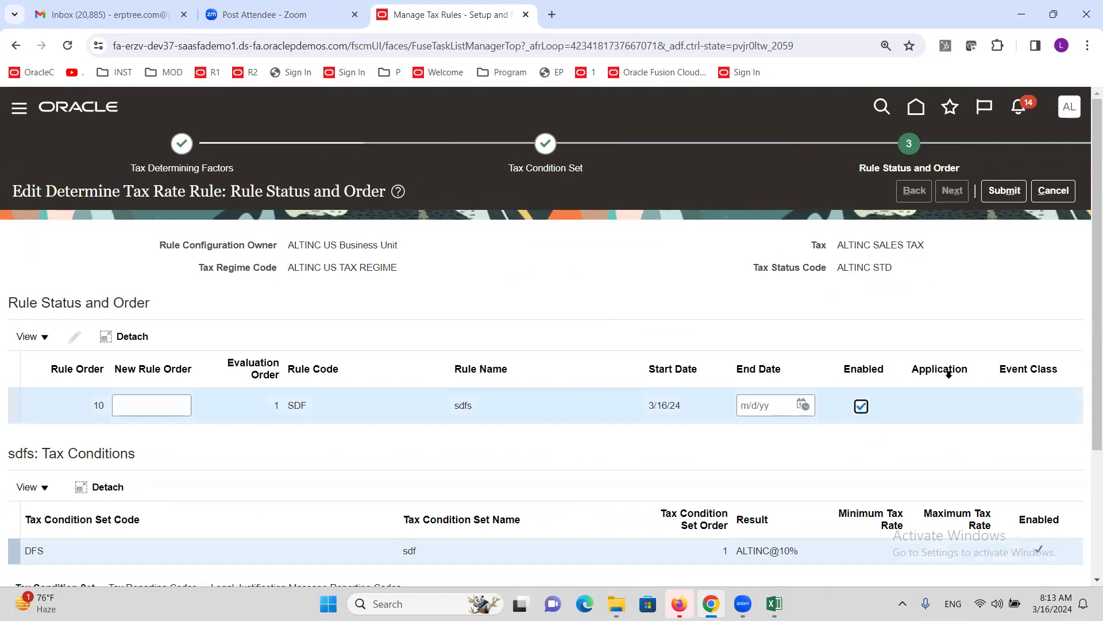
left_click(1014, 191)
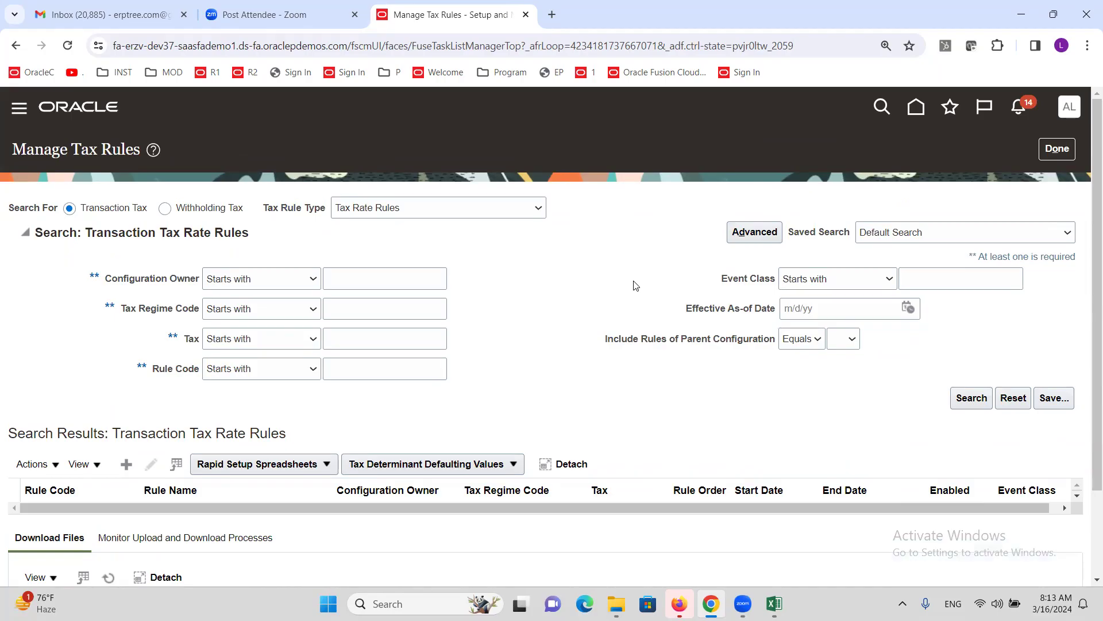
left_click(1056, 149)
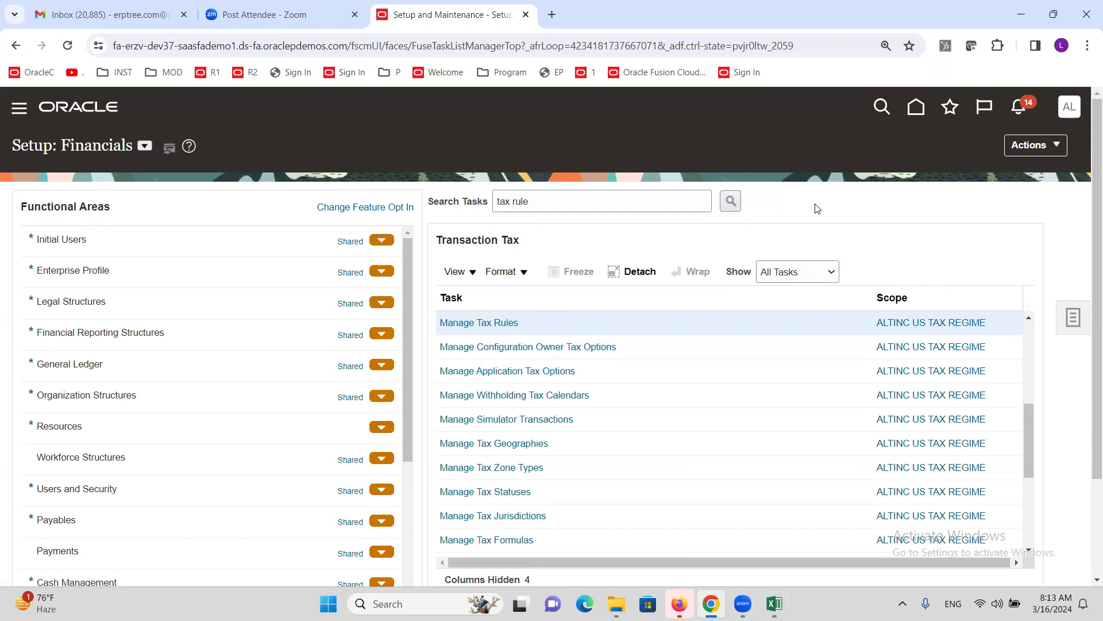
left_click(774, 604)
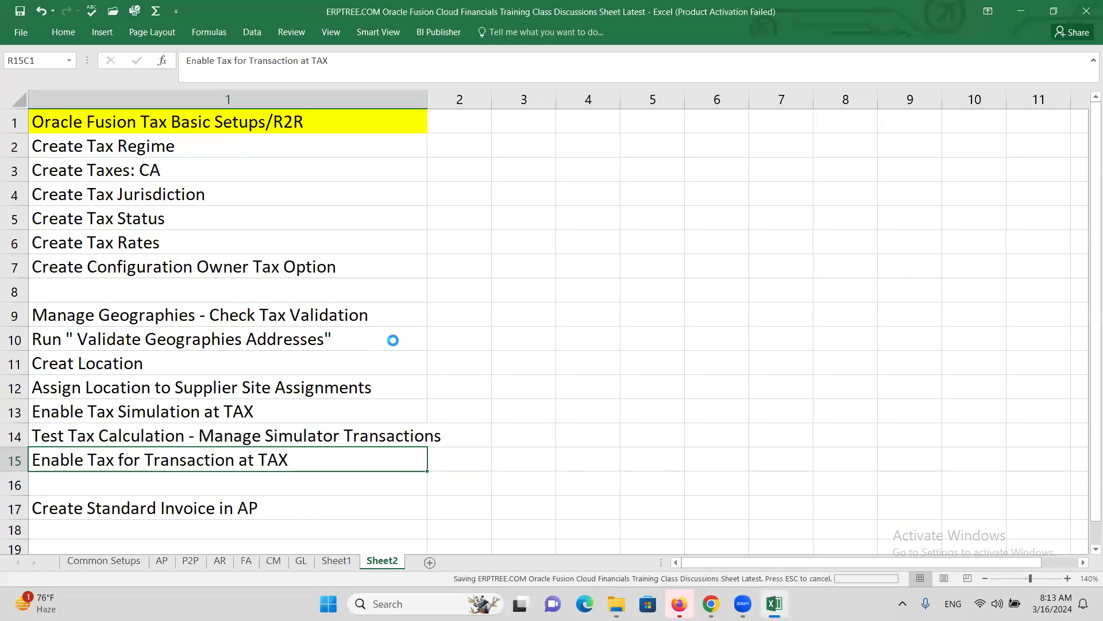
- Save the workbook with Ctrl+S, then move to the GL sheet and save again
left_click(568, 220)
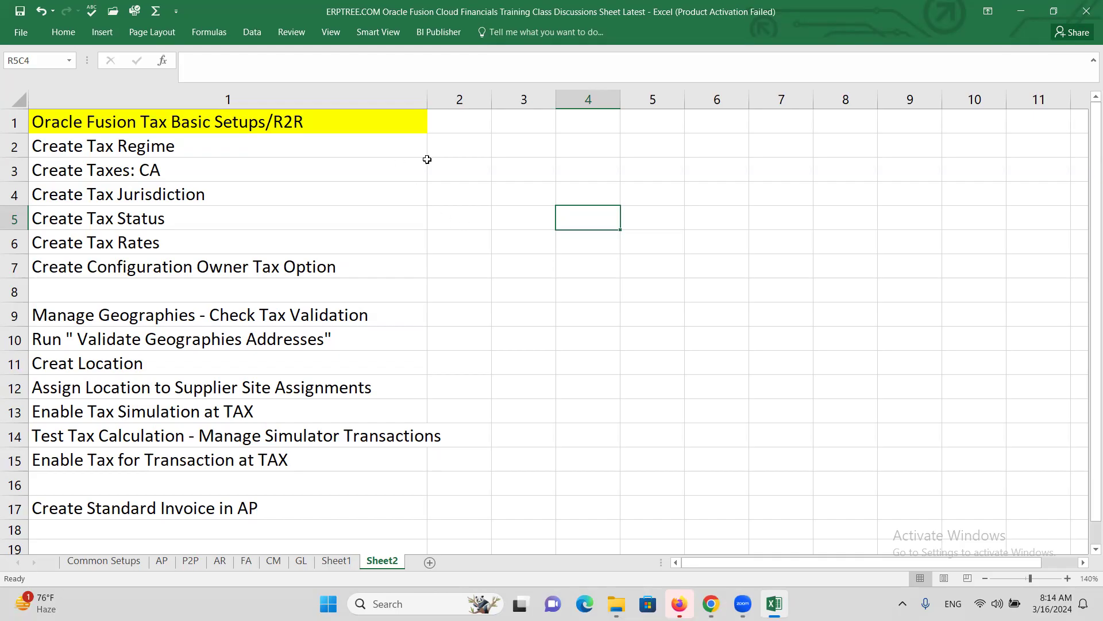
left_click(516, 176)
key("ctrl+s")
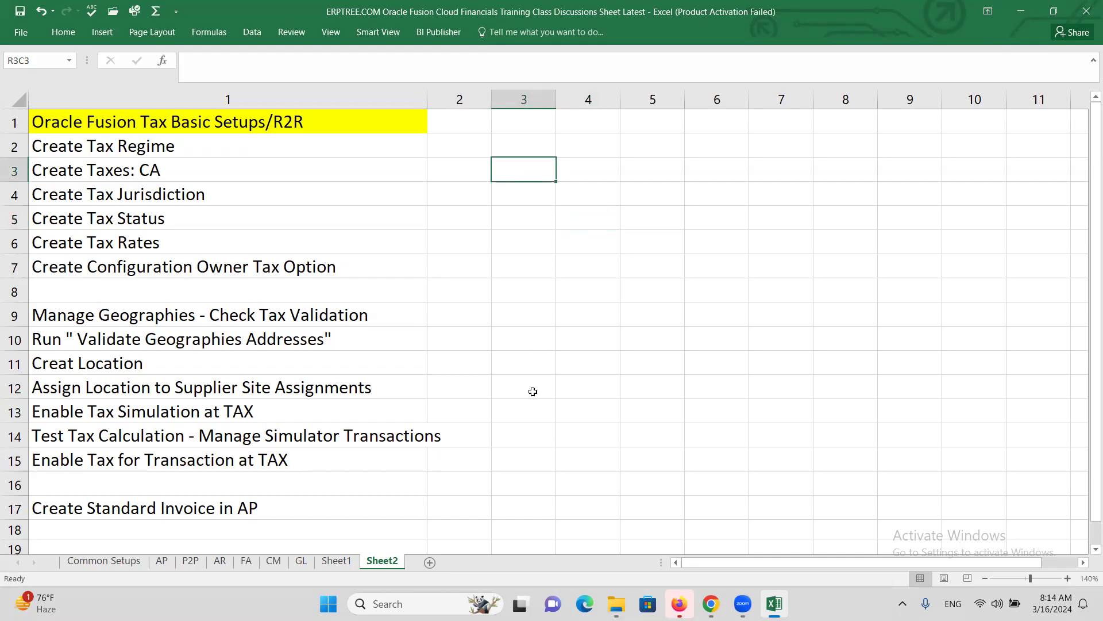
left_click(300, 560)
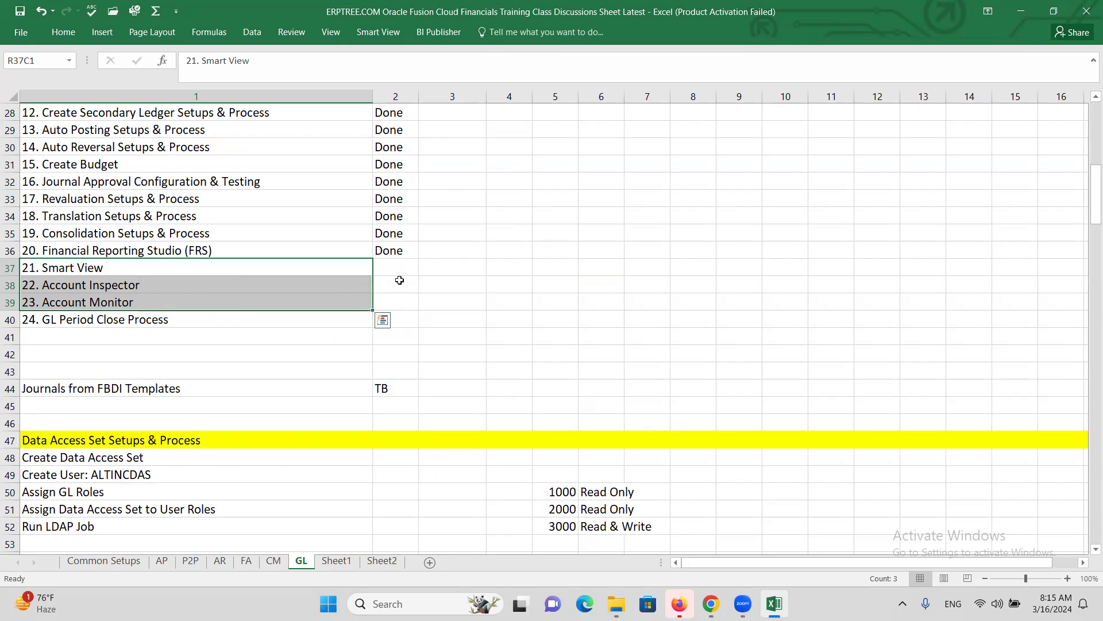
key("ctrl+s")
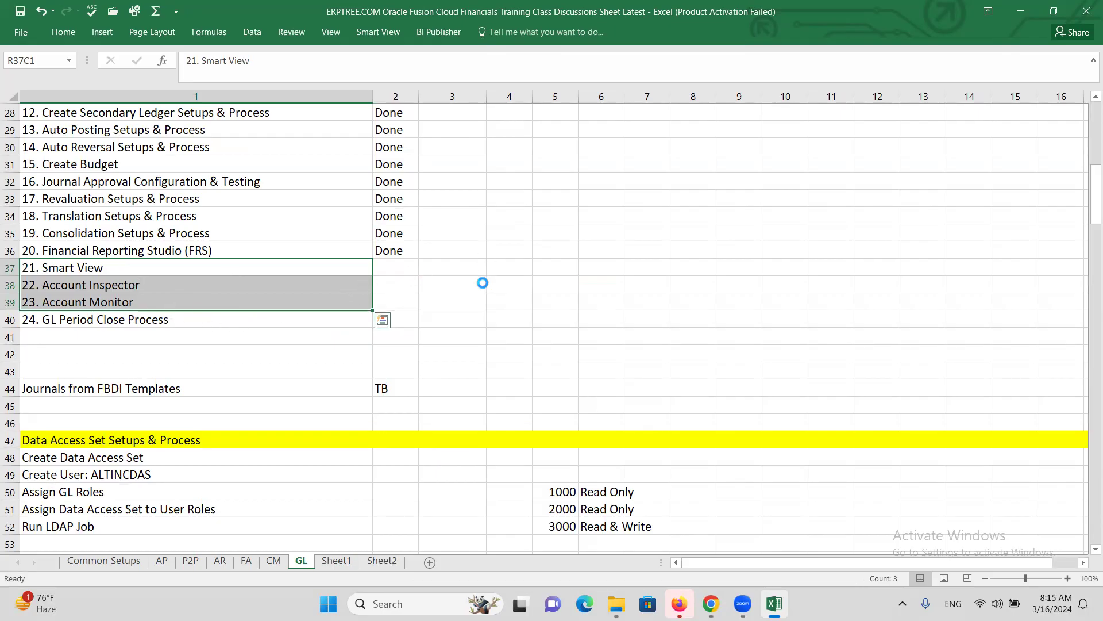